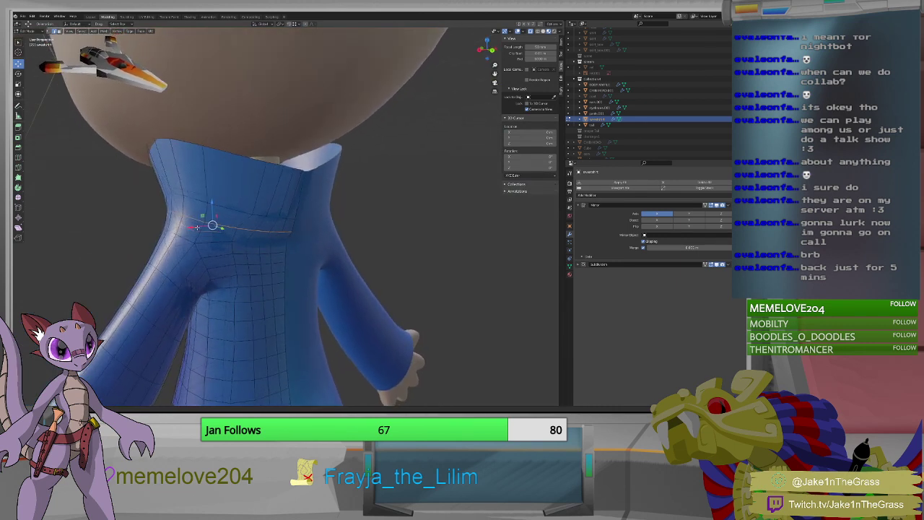
# Smooth the vertices of the selected edge loop around the base of the blue garment's collar twice.
pyautogui.moveTo(197, 228); pyautogui.dragTo(246, 190, button='middle')
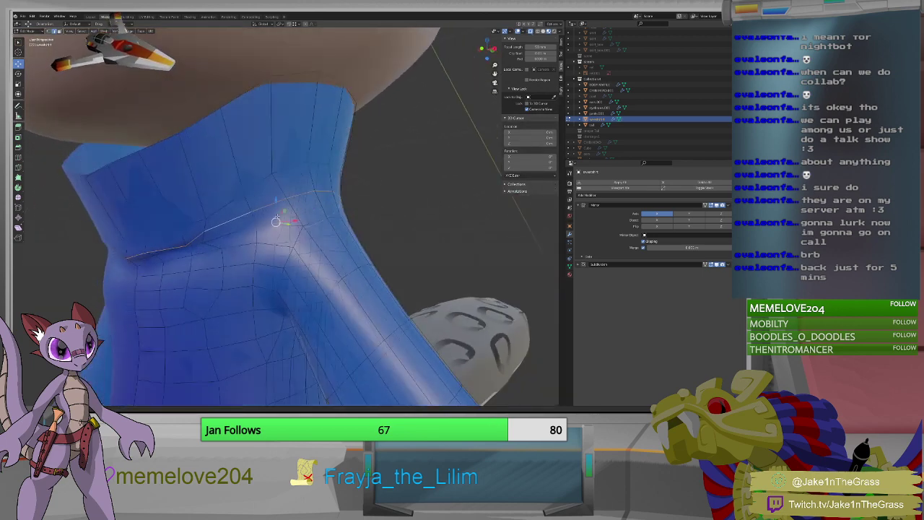
pyautogui.rightClick(241, 210)
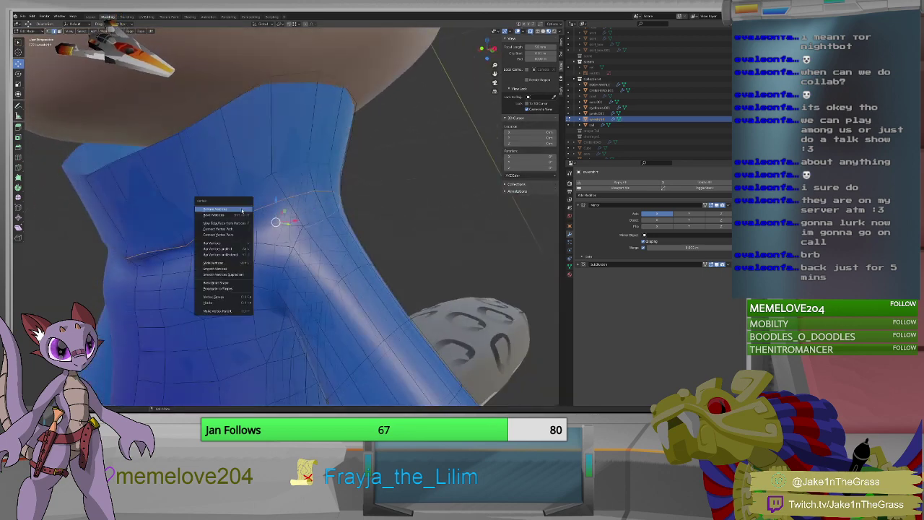
pyautogui.click(241, 209)
pyautogui.rightClick(242, 209)
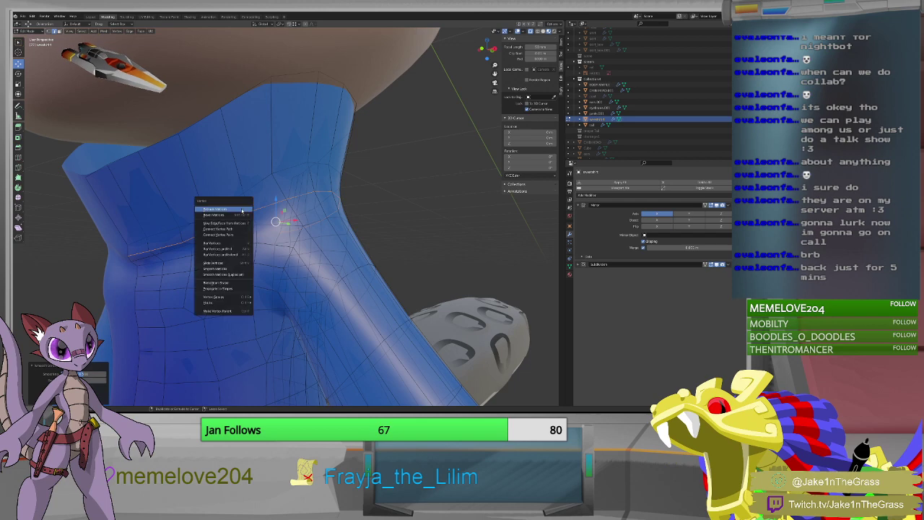
pyautogui.click(241, 209)
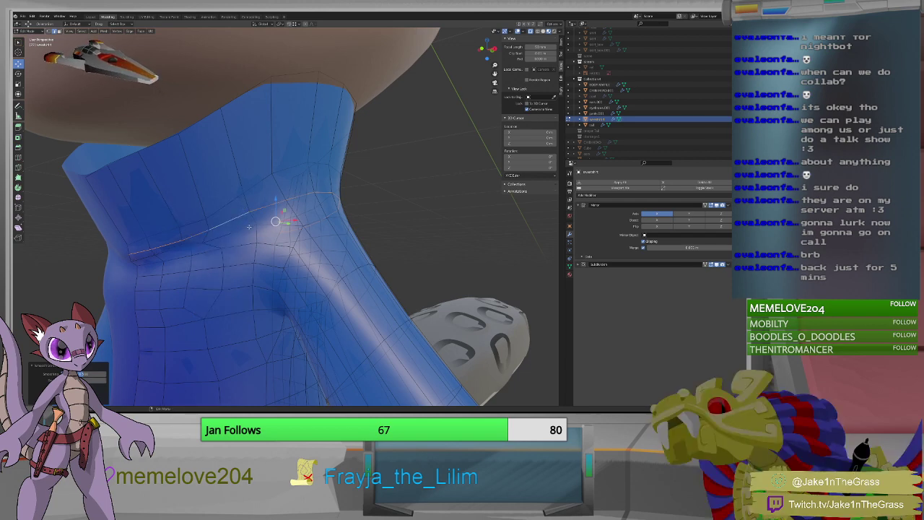
# Select the front collar-base edges from the centre line toward the shoulder and smooth their vertices twice.
pyautogui.moveTo(242, 209); pyautogui.dragTo(198, 218, button='middle')
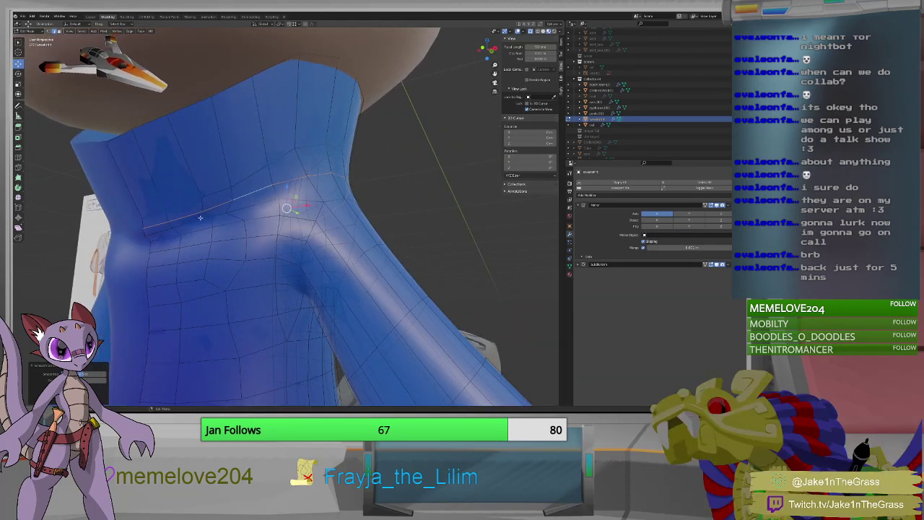
pyautogui.click(167, 230)
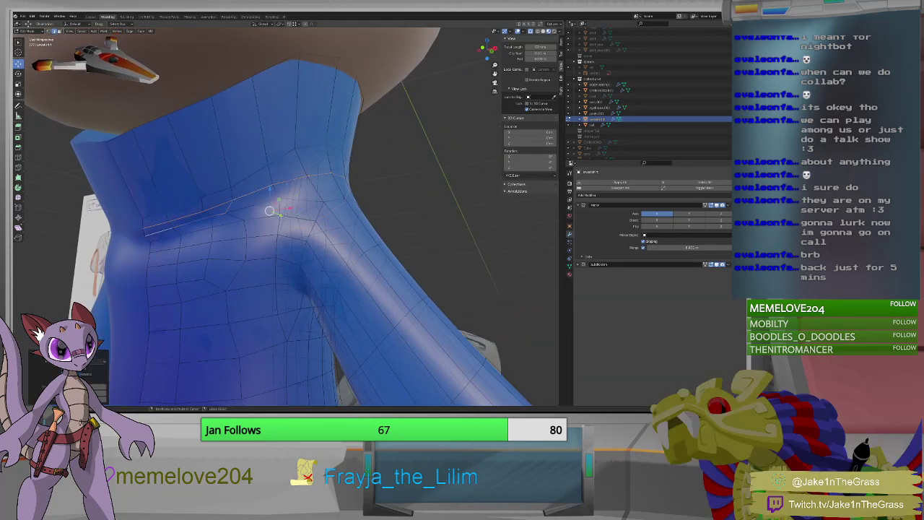
pyautogui.click(158, 232)
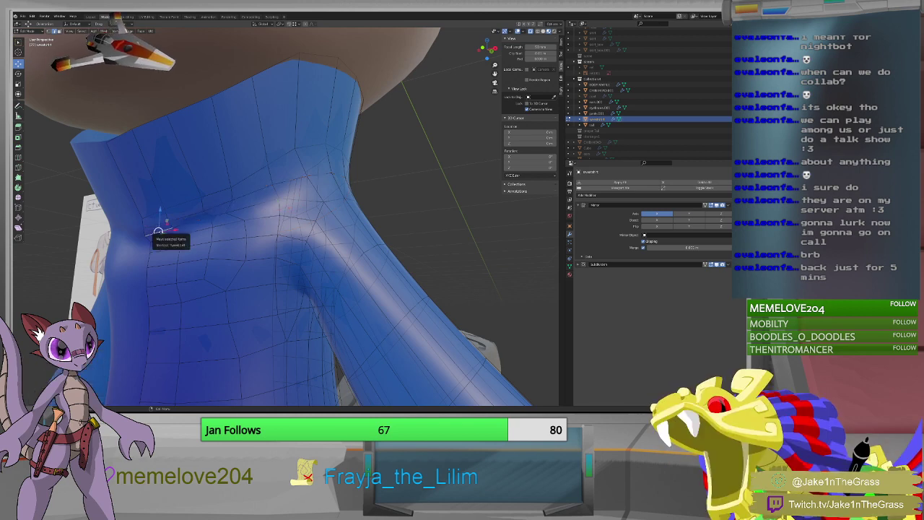
pyautogui.click(271, 204)
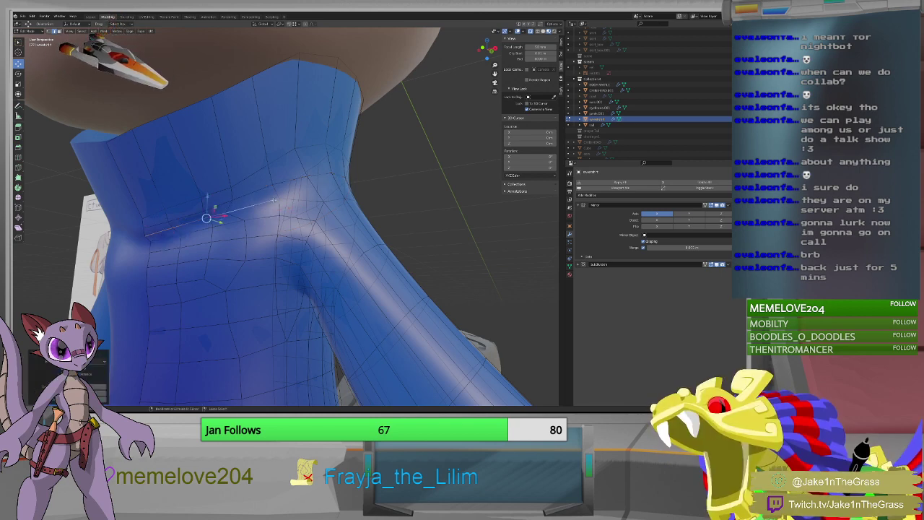
pyautogui.rightClick(313, 218)
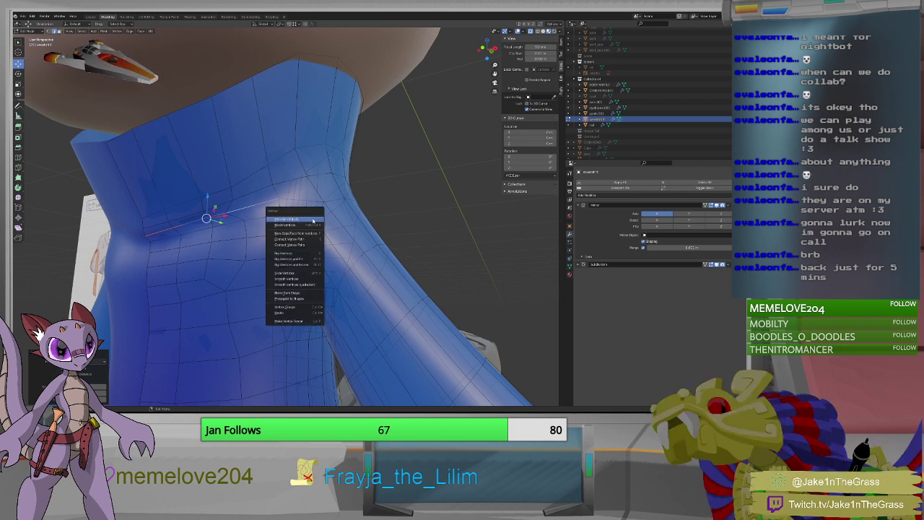
pyautogui.click(312, 218)
pyautogui.rightClick(313, 218)
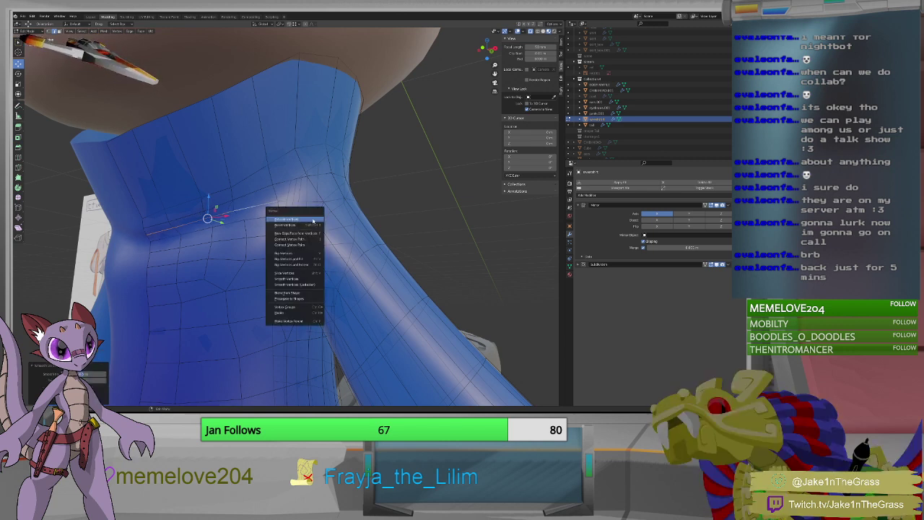
pyautogui.click(313, 218)
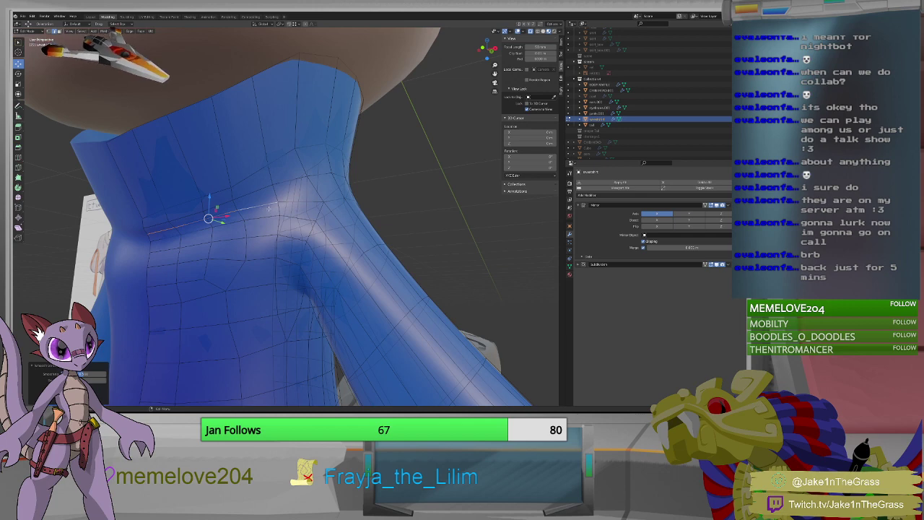
# Select the edge loop just above the collar's base and smooth its vertices twice.
pyautogui.moveTo(269, 209); pyautogui.dragTo(249, 186, button='middle')
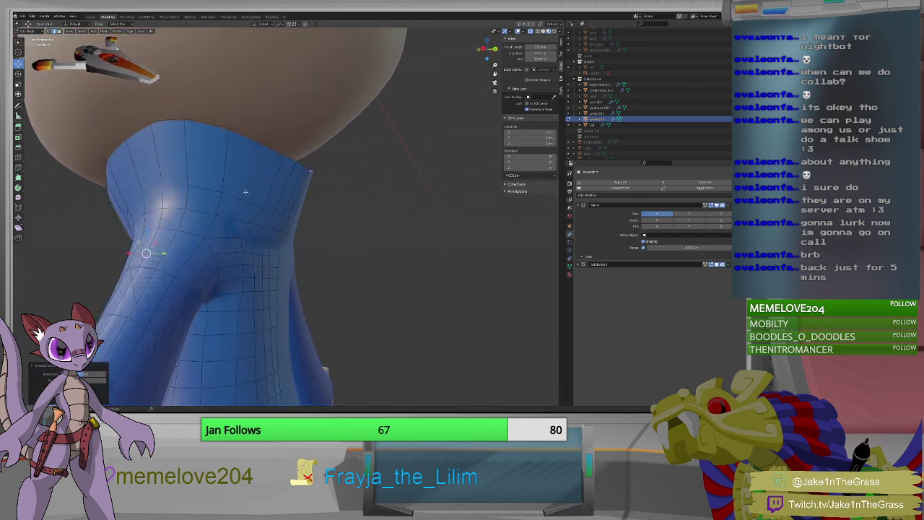
pyautogui.moveTo(196, 212); pyautogui.dragTo(297, 211, button='middle')
pyautogui.rightClick(297, 211)
pyautogui.click(301, 211)
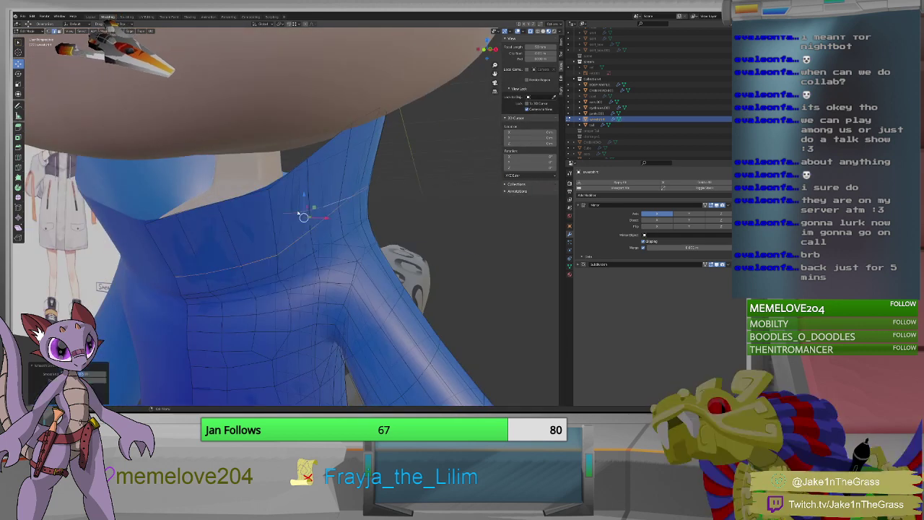
pyautogui.rightClick(297, 211)
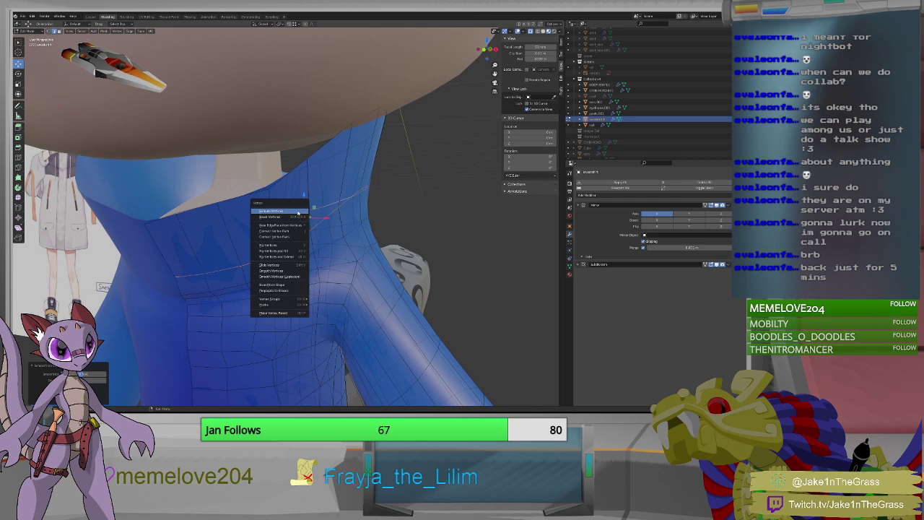
pyautogui.click(299, 210)
# Select the collar's top rim loop and scale it along the Z axis to level the opening.
pyautogui.moveTo(297, 278); pyautogui.dragTo(285, 263, button='middle')
pyautogui.scroll(-6, 315, 273)
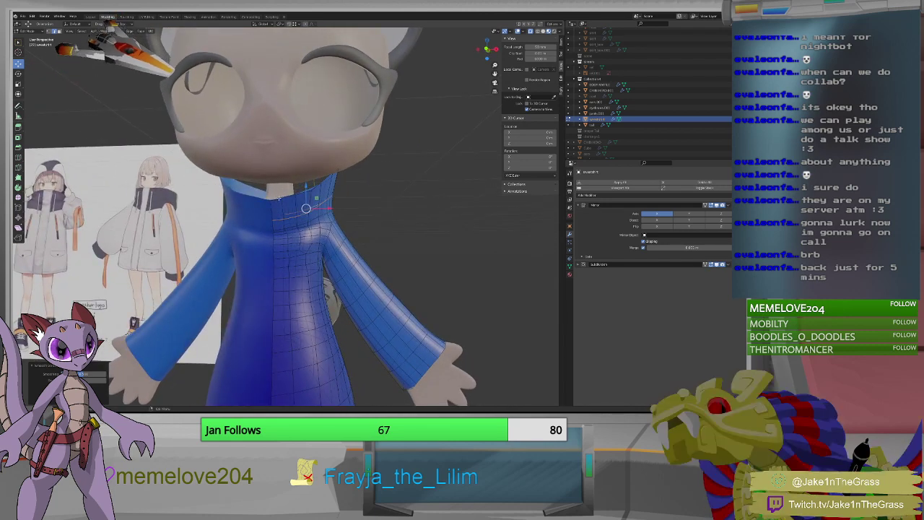
pyautogui.moveTo(278, 196); pyautogui.dragTo(306, 172)
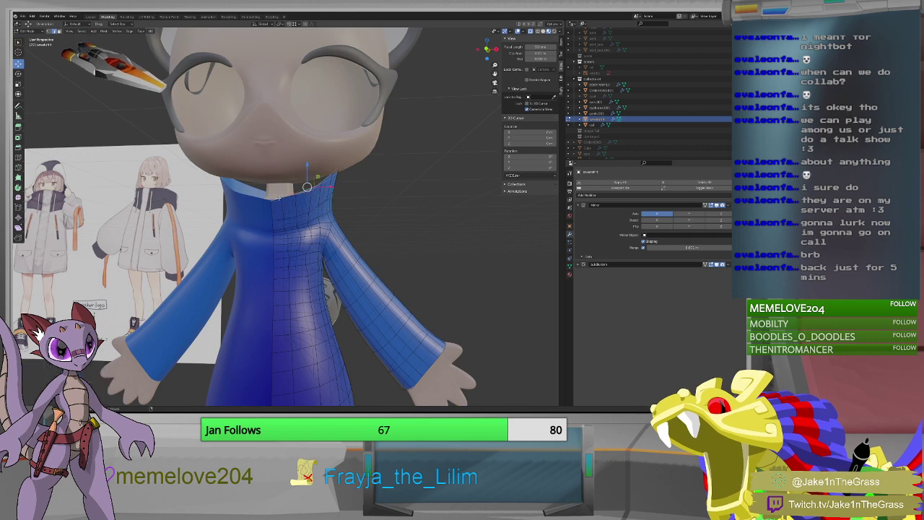
pyautogui.hotkey('shift', 'space')
pyautogui.press('s')
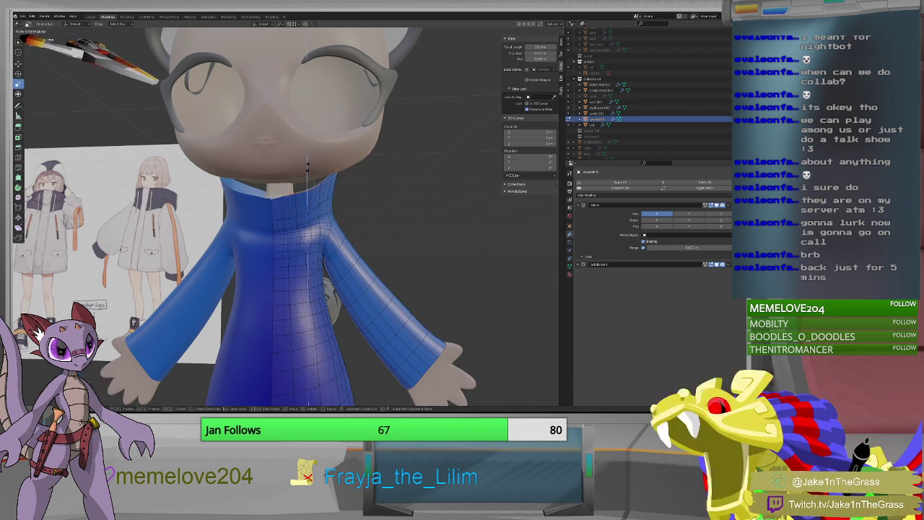
pyautogui.moveTo(306, 186); pyautogui.dragTo(310, 172)
pyautogui.moveTo(311, 171); pyautogui.dragTo(292, 179, button='middle')
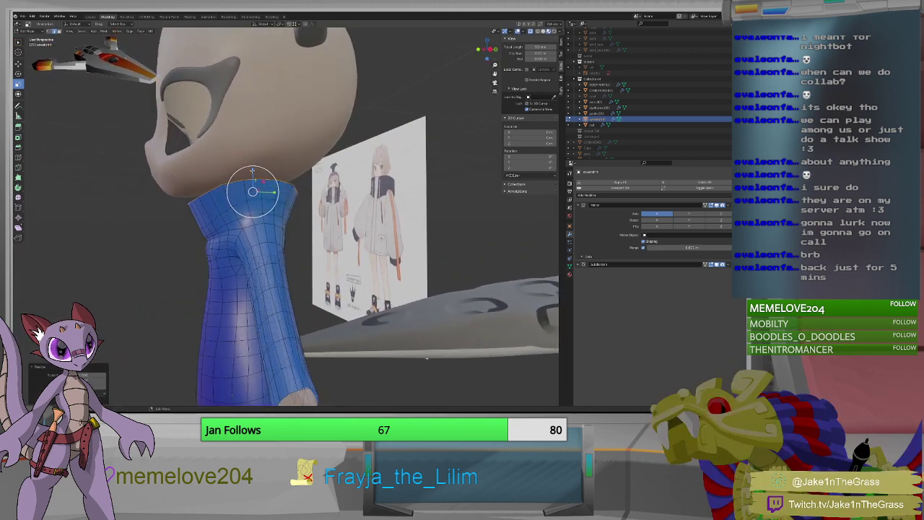
pyautogui.moveTo(252, 172); pyautogui.dragTo(253, 177)
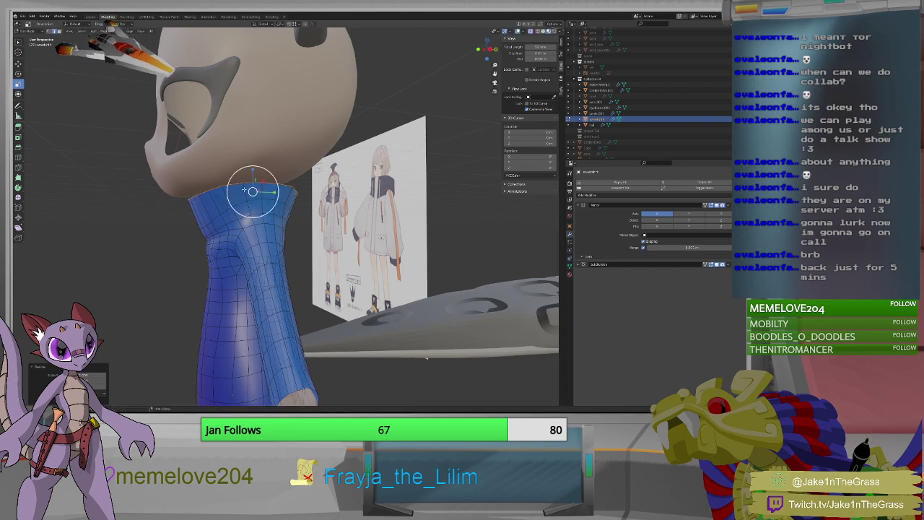
# Pull the collar rim's centre-back vertex outward along the Y axis using proportional editing with an enlarged falloff radius.
pyautogui.moveTo(253, 195); pyautogui.dragTo(164, 193, button='middle')
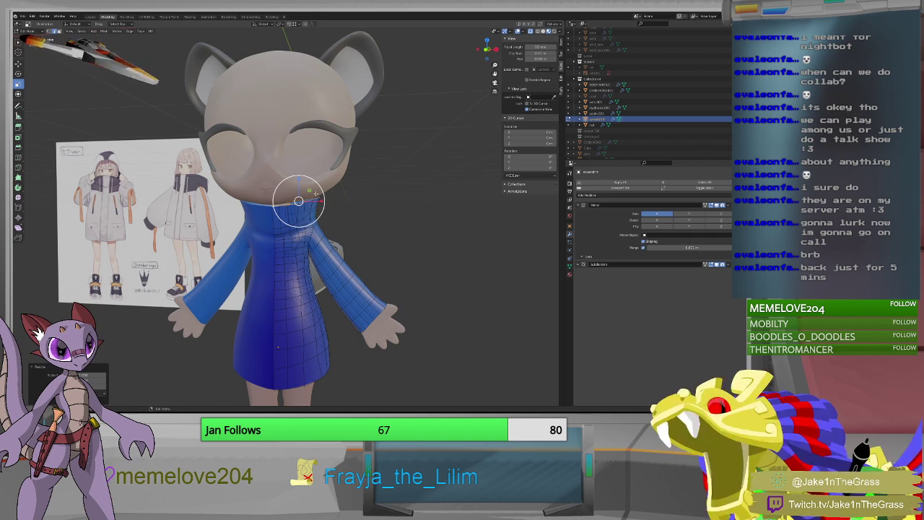
pyautogui.moveTo(236, 157); pyautogui.dragTo(291, 203, button='middle')
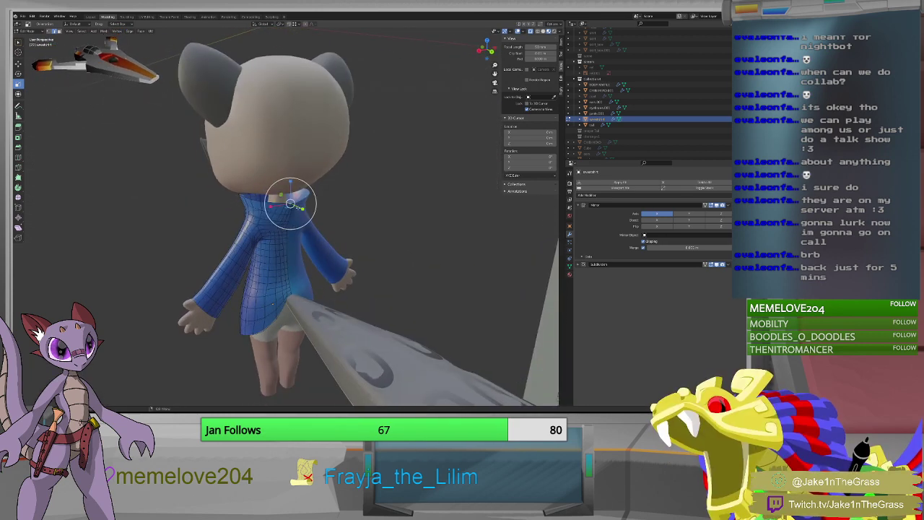
pyautogui.scroll(5, 291, 206)
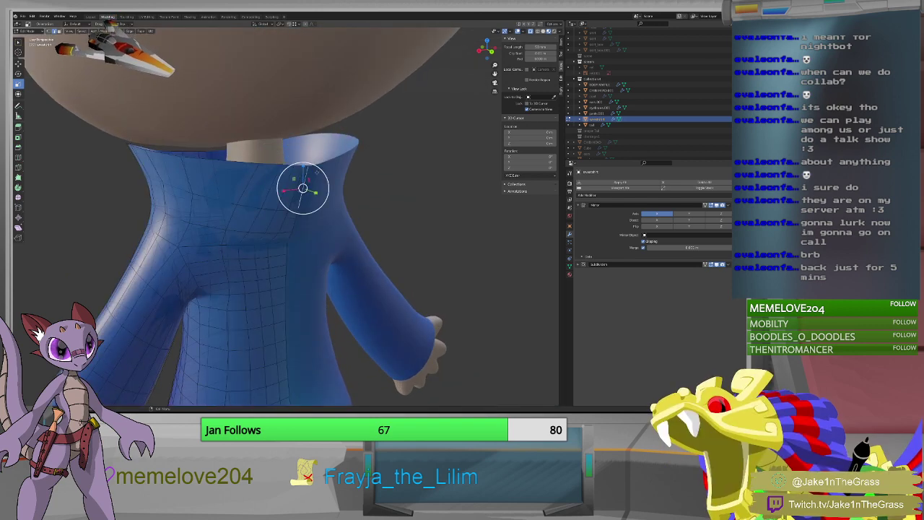
pyautogui.press('Escape')
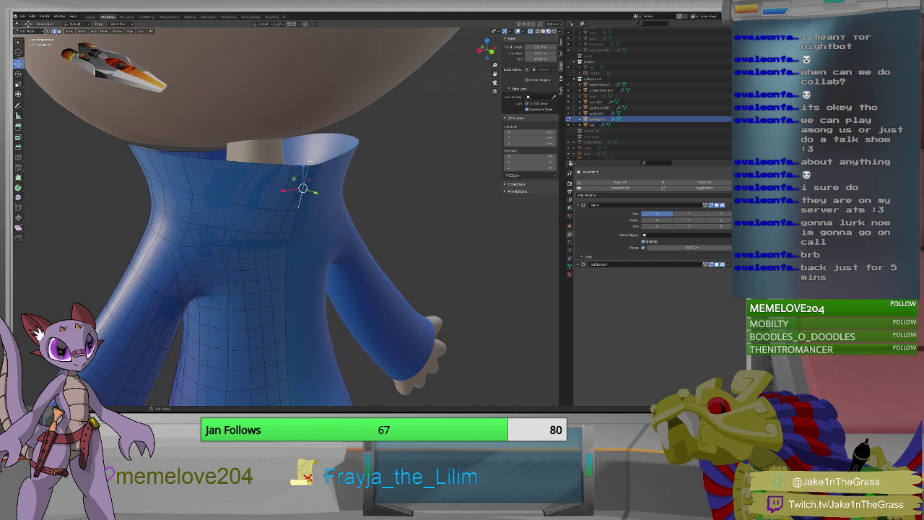
pyautogui.keyDown('shift'); pyautogui.rightClick(306, 165); pyautogui.keyUp('shift')
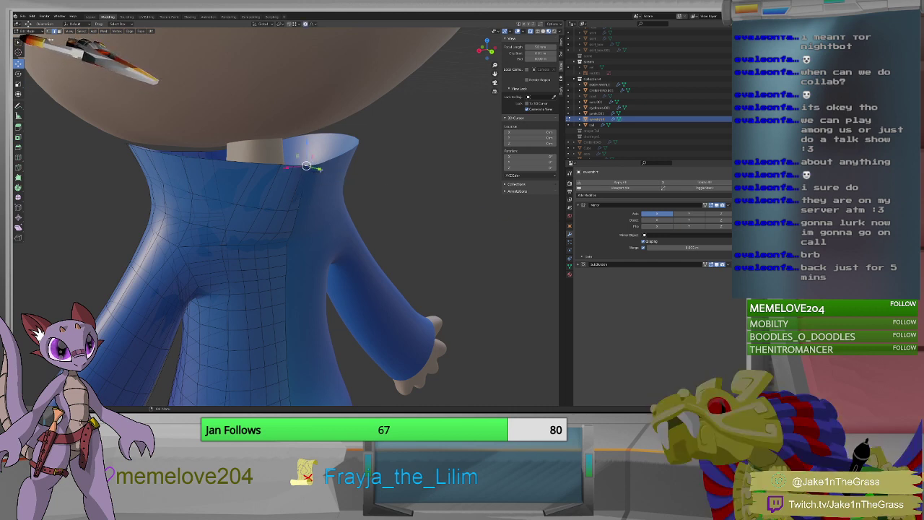
pyautogui.press('g')
pyautogui.press('y')
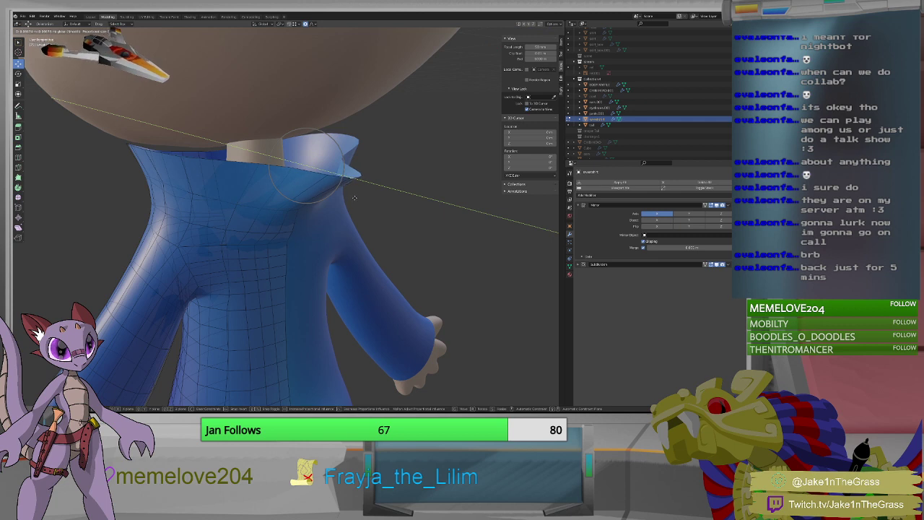
pyautogui.scroll(-10, 363, 204)
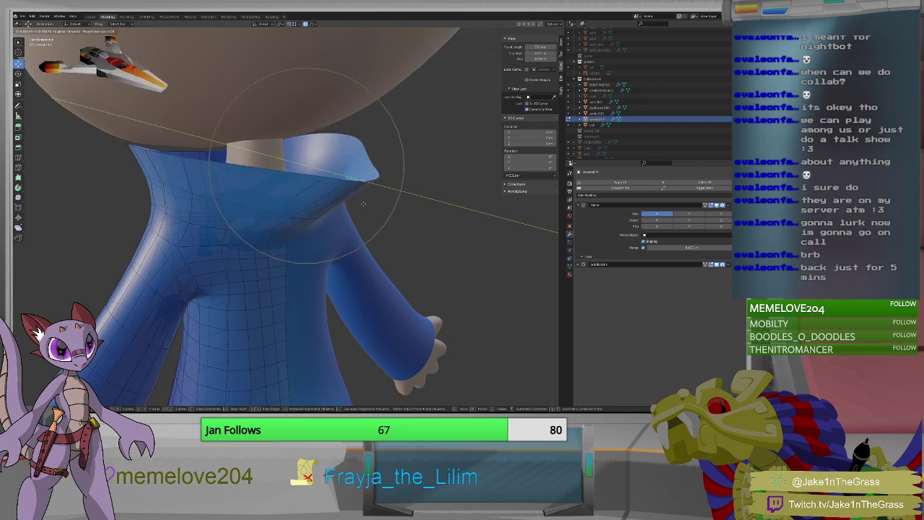
pyautogui.scroll(-2, 364, 204)
pyautogui.click(363, 204)
# Move the rim vertex beside the collar's centre back outward along the Y axis with proportional editing.
pyautogui.moveTo(363, 204); pyautogui.dragTo(300, 190, button='middle')
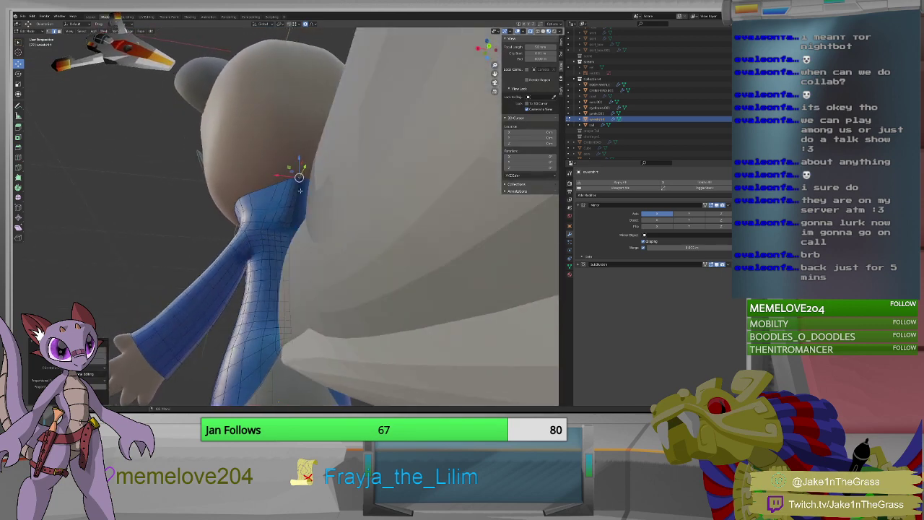
pyautogui.click(283, 182)
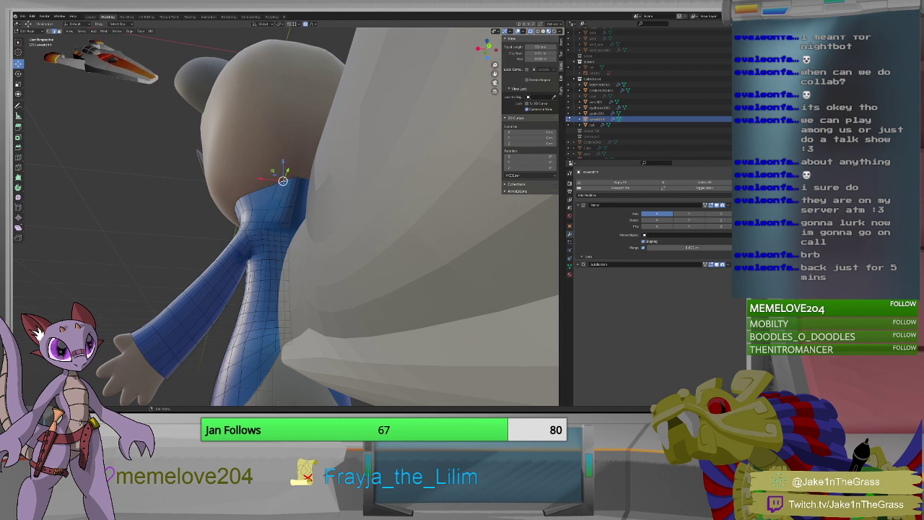
pyautogui.press('g')
pyautogui.press('z')
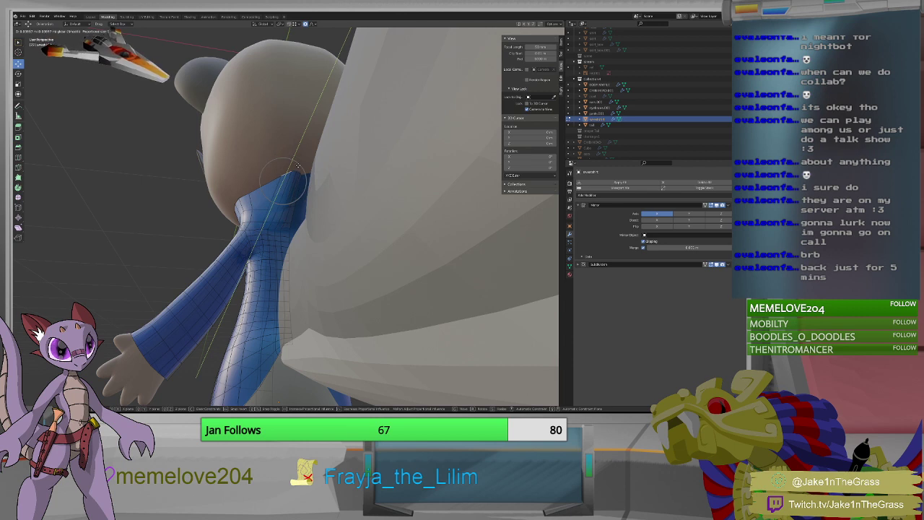
pyautogui.scroll(-3, 303, 171)
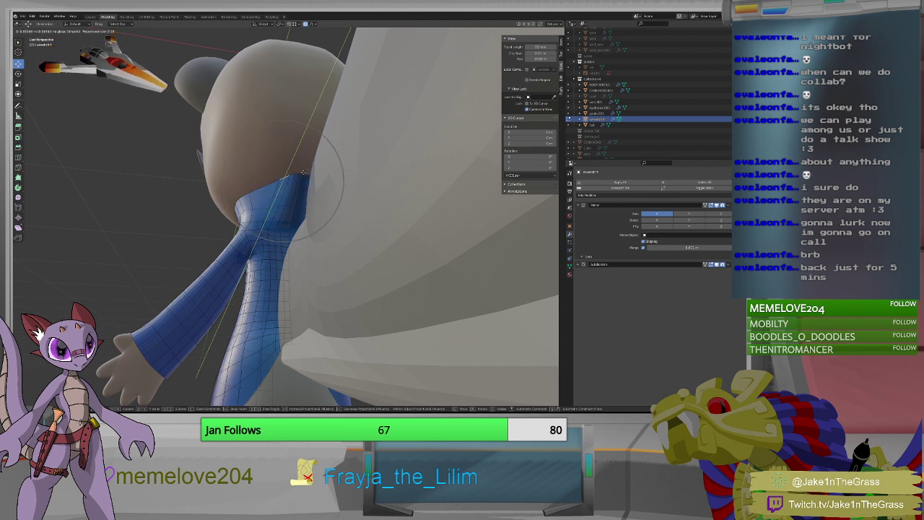
pyautogui.click(303, 172)
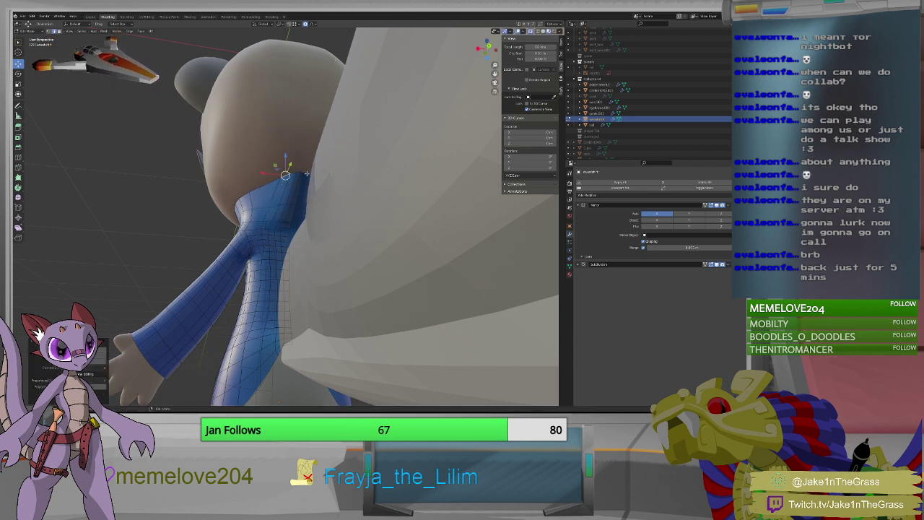
# Move a back collar rim vertex sideways along the X axis with a smaller proportional falloff to widen the collar.
pyautogui.moveTo(306, 173); pyautogui.dragTo(284, 214, button='middle')
pyautogui.click(269, 190)
pyautogui.press('g')
pyautogui.press('x')
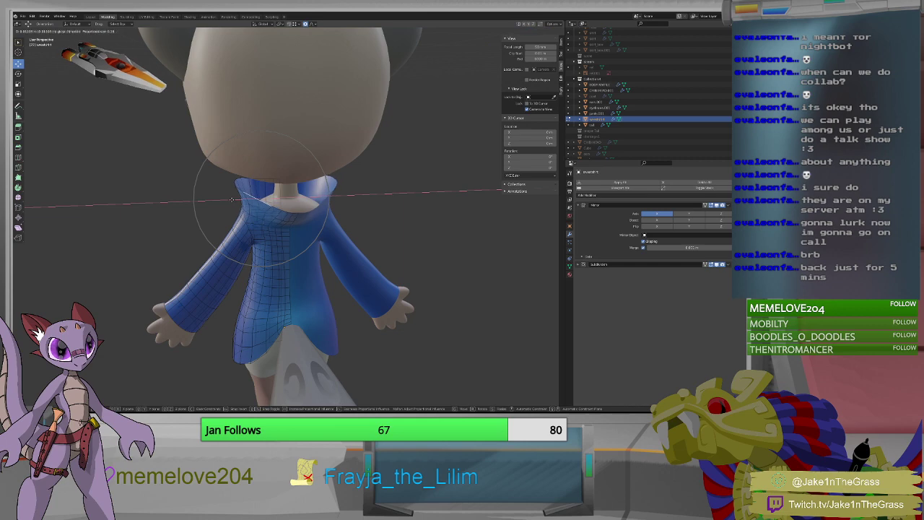
pyautogui.scroll(6, 228, 201)
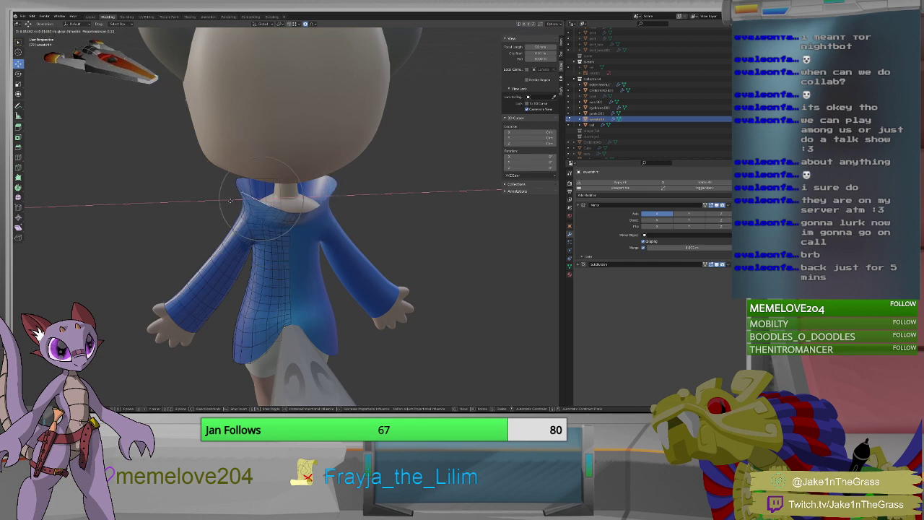
pyautogui.click(228, 201)
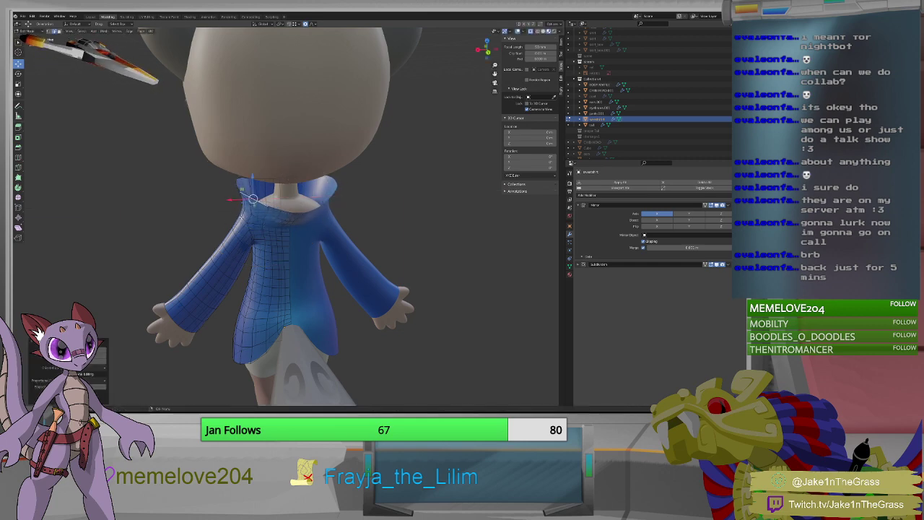
pyautogui.moveTo(228, 201); pyautogui.dragTo(315, 205, button='middle')
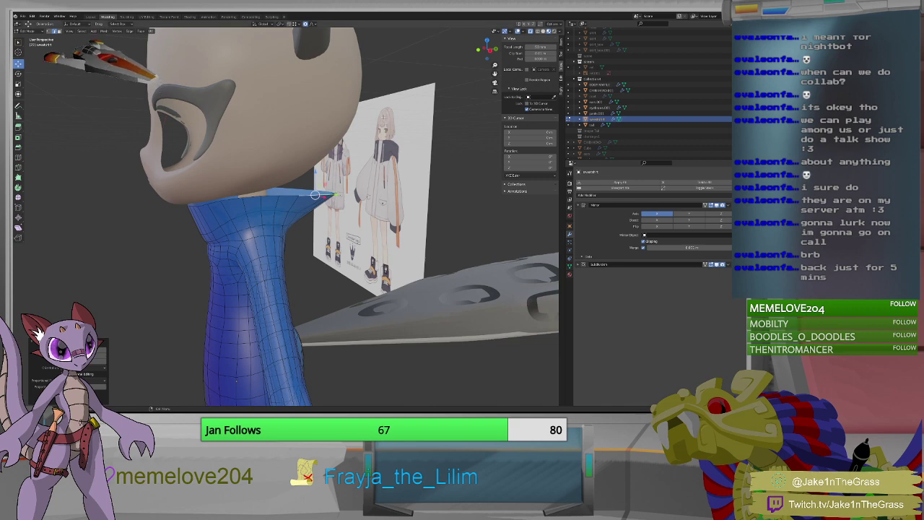
# Select the edges at the back of the collar's base and lower them along the Z axis with a smaller proportional falloff.
pyautogui.moveTo(237, 219); pyautogui.dragTo(340, 225, button='middle')
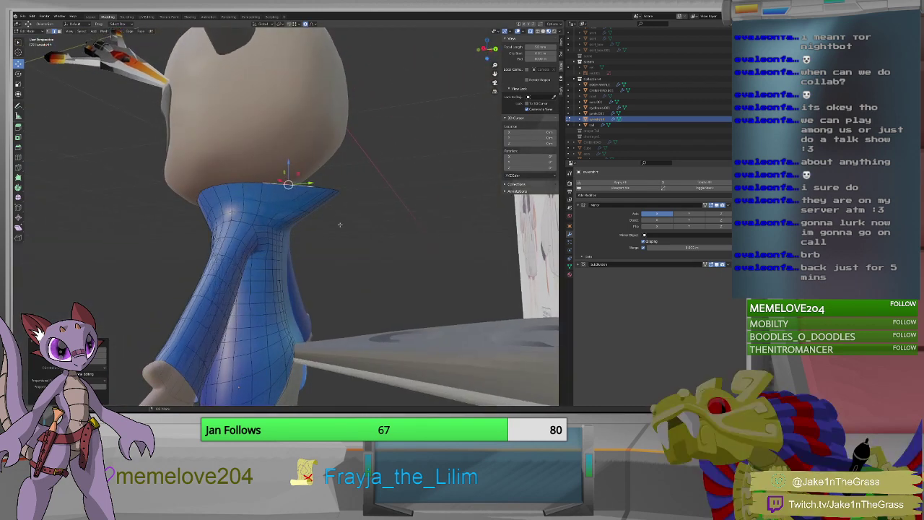
pyautogui.keyDown('shift'); pyautogui.rightClick(288, 222); pyautogui.keyUp('shift')
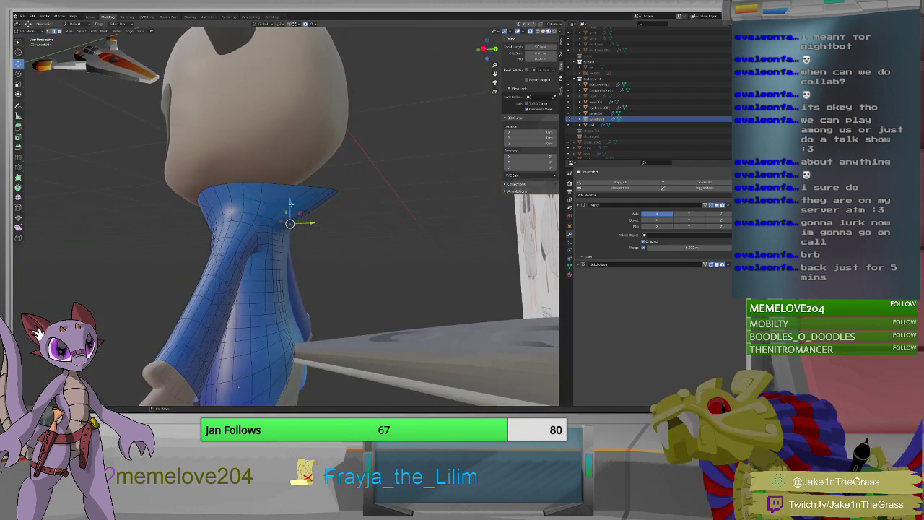
pyautogui.scroll(6, 290, 217)
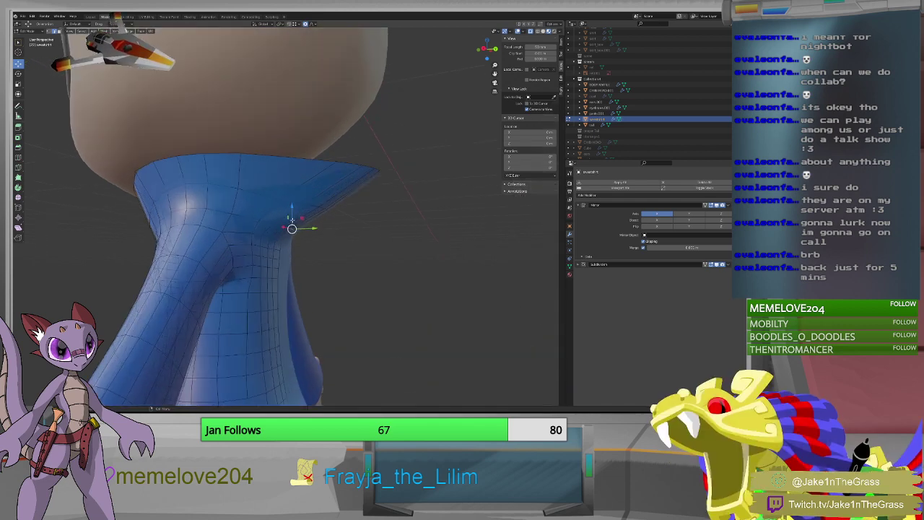
pyautogui.keyDown('shift'); pyautogui.rightClick(208, 216); pyautogui.keyUp('shift')
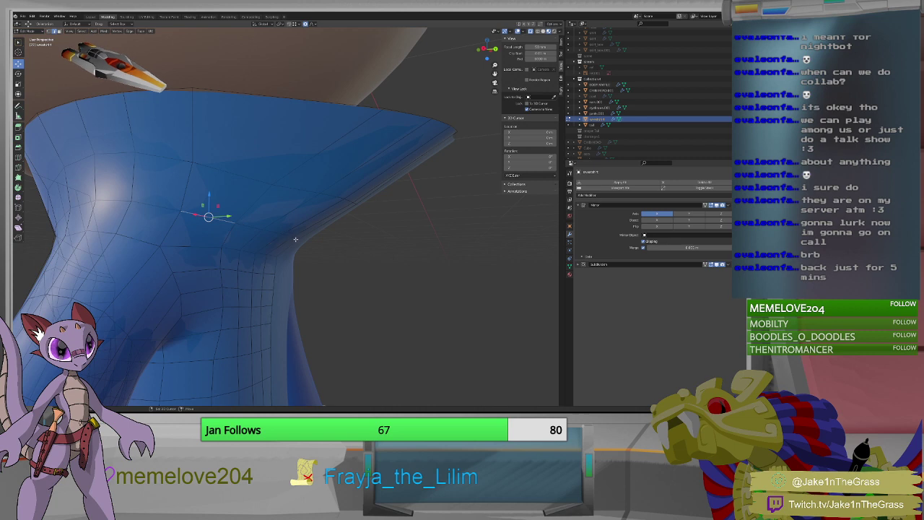
pyautogui.keyDown('shift'); pyautogui.rightClick(256, 228); pyautogui.keyUp('shift')
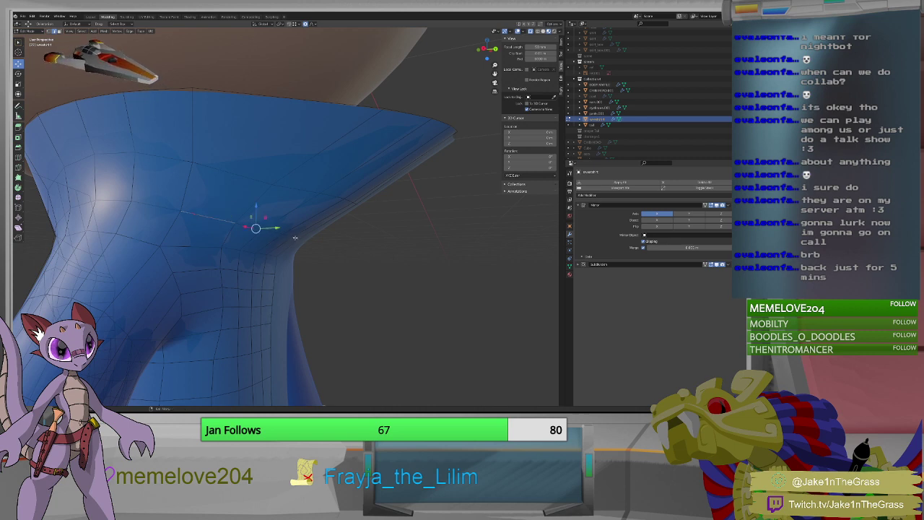
pyautogui.keyDown('shift'); pyautogui.rightClick(295, 237); pyautogui.keyUp('shift')
pyautogui.keyDown('shift'); pyautogui.rightClick(275, 233); pyautogui.keyUp('shift')
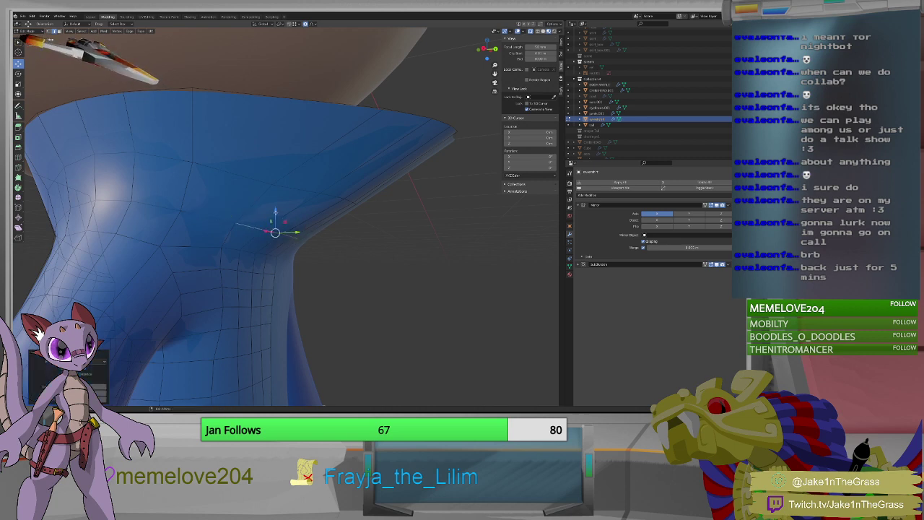
pyautogui.press('g')
pyautogui.press('z')
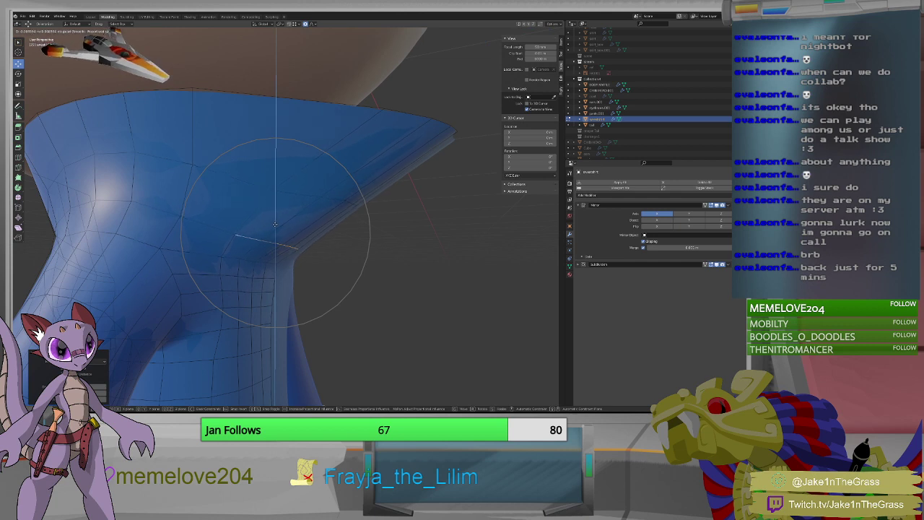
pyautogui.scroll(10, 276, 214)
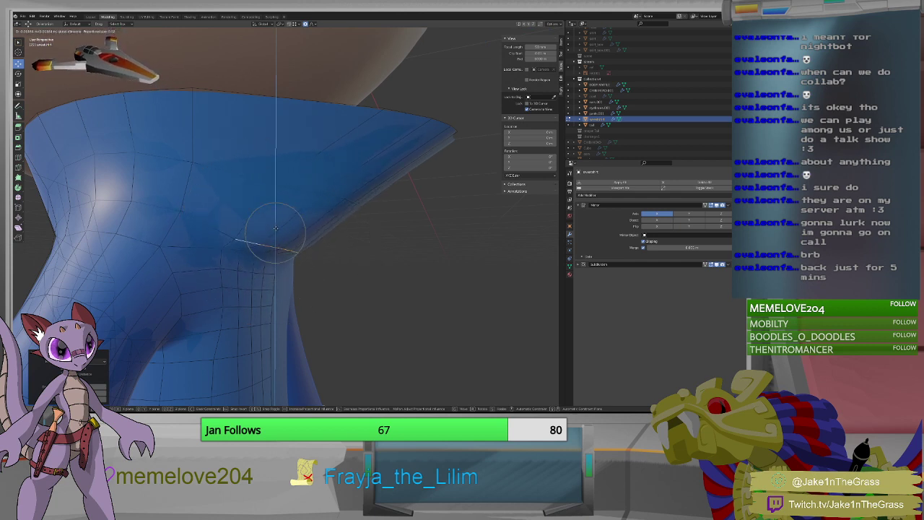
pyautogui.click(276, 228)
# Select the edge run midway up the back of the collar and lower it along the Z axis with proportional editing.
pyautogui.moveTo(279, 248); pyautogui.dragTo(313, 220, button='middle')
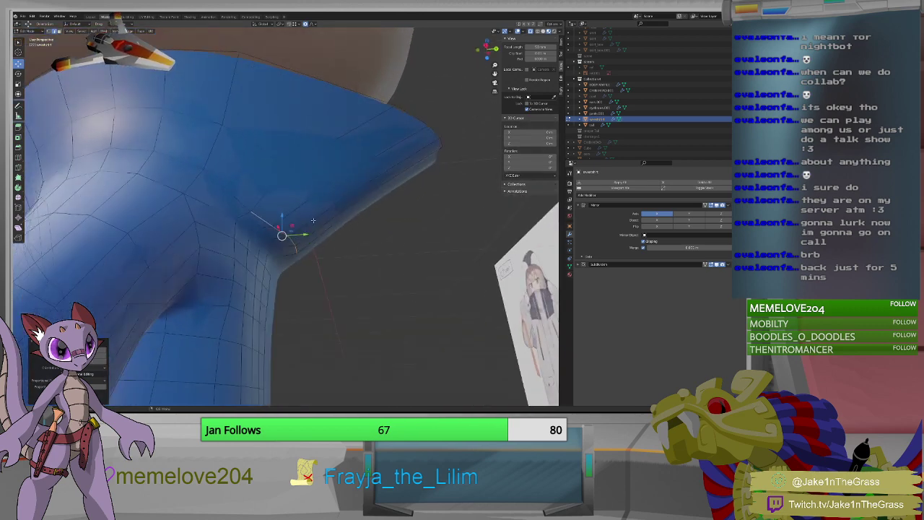
pyautogui.click(354, 204)
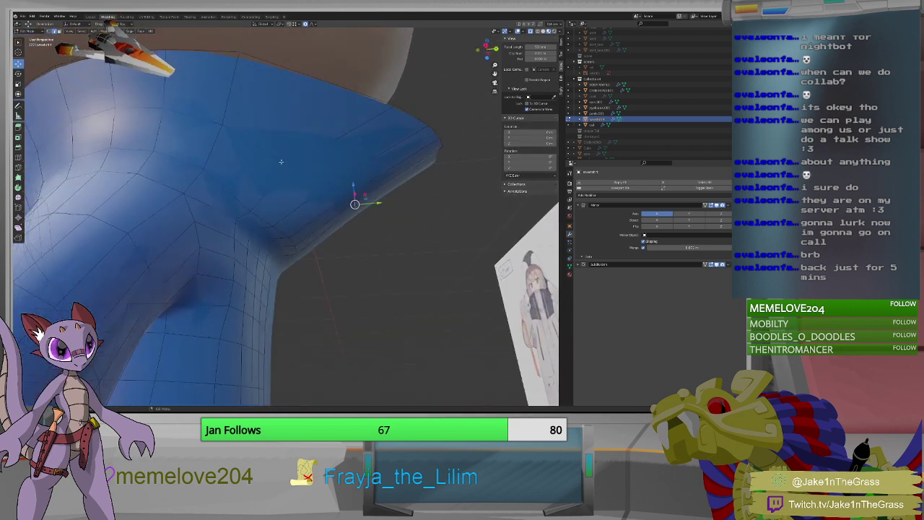
pyautogui.keyDown('alt'); pyautogui.click(318, 164); pyautogui.keyUp('alt')
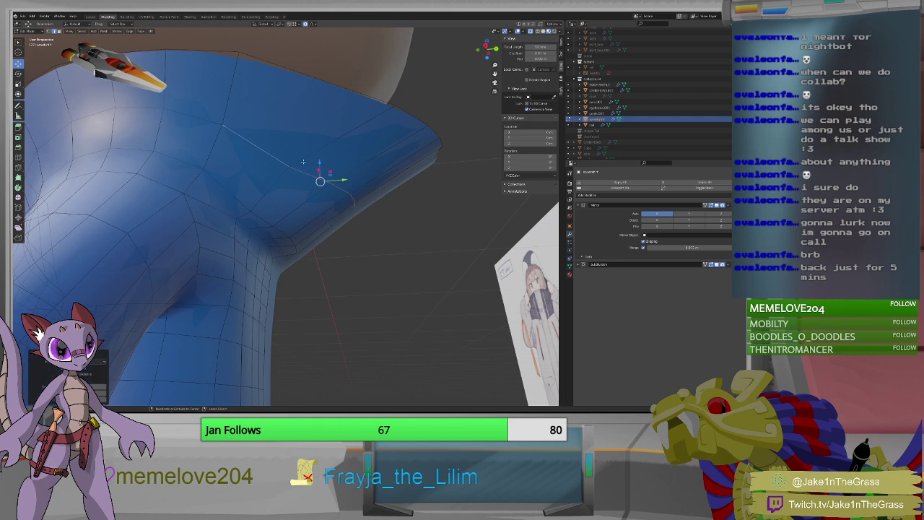
pyautogui.press('g')
pyautogui.press('z')
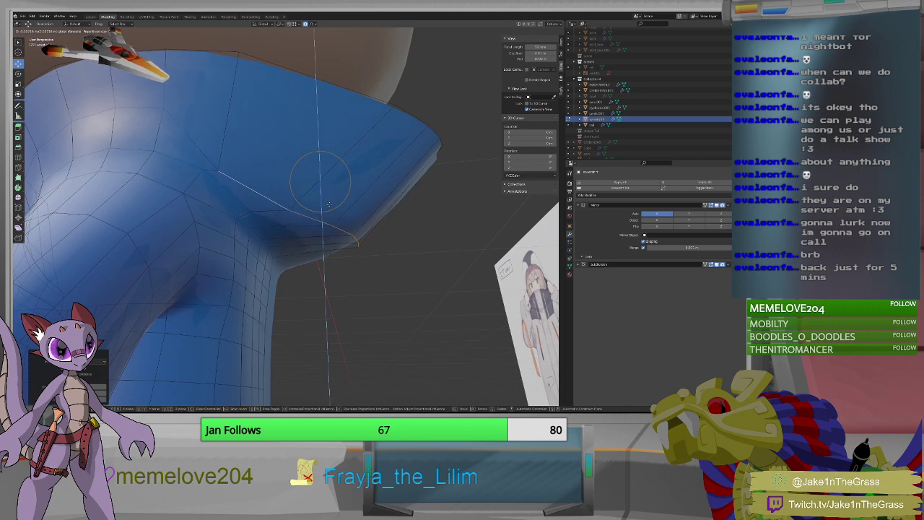
pyautogui.click(328, 204)
# Scale the lowered back collar edges along the Y axis to draw their ends closer together.
pyautogui.moveTo(320, 215); pyautogui.dragTo(429, 323, button='middle')
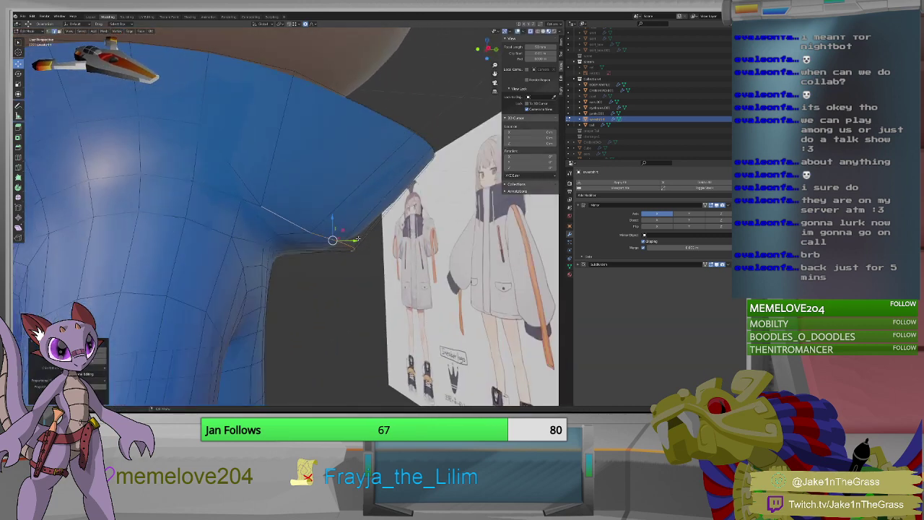
pyautogui.press('g')
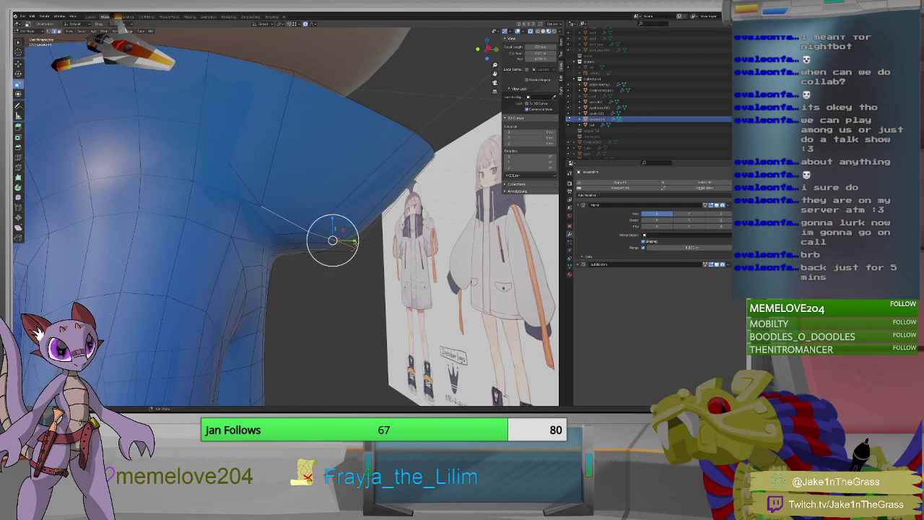
pyautogui.click(362, 249)
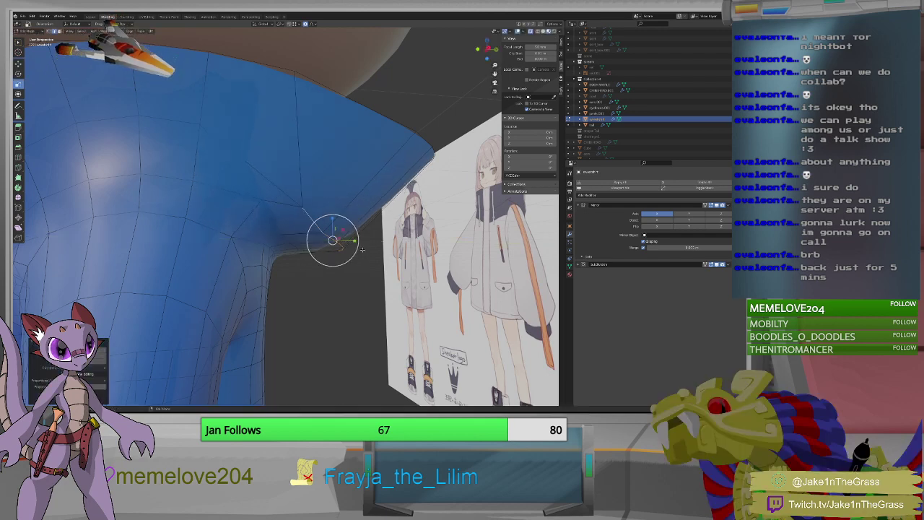
pyautogui.moveTo(362, 249); pyautogui.dragTo(257, 177, button='middle')
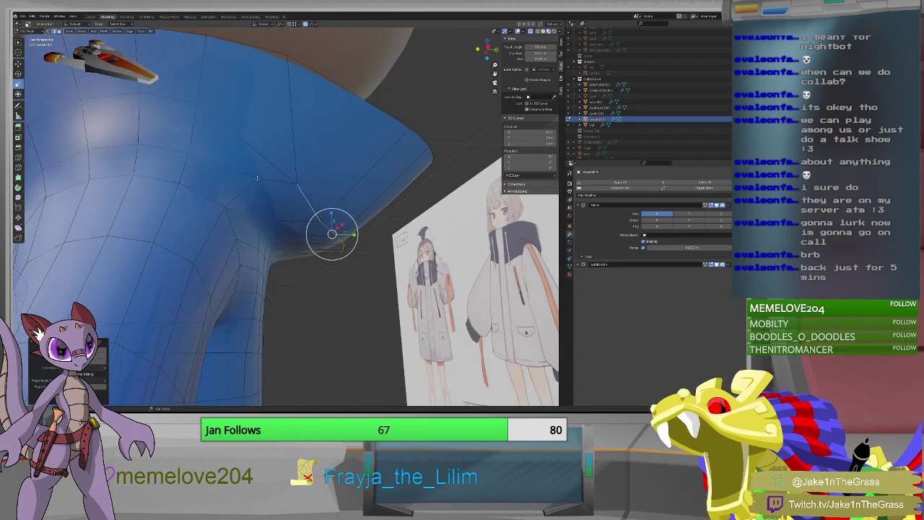
# Select the vertex beside the back collar crease and move it down and forward within the YZ plane using proportional editing.
pyautogui.click(257, 178)
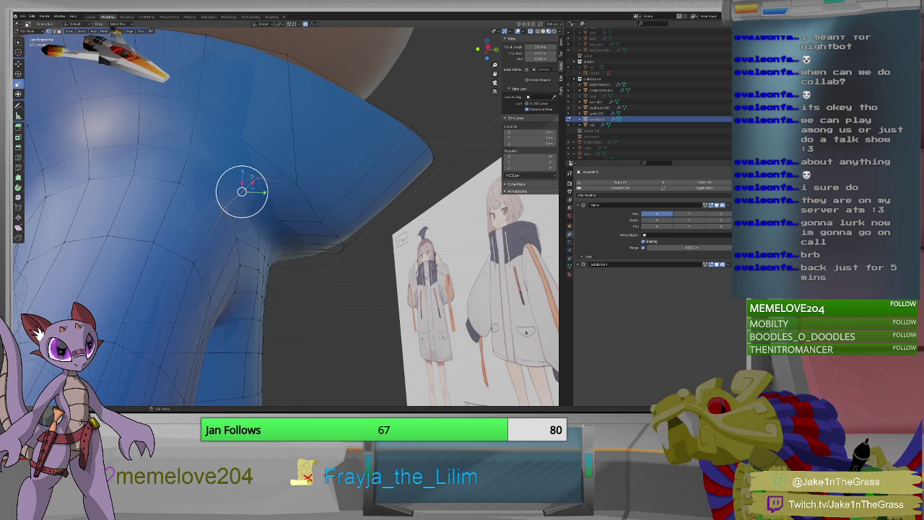
pyautogui.click(257, 177)
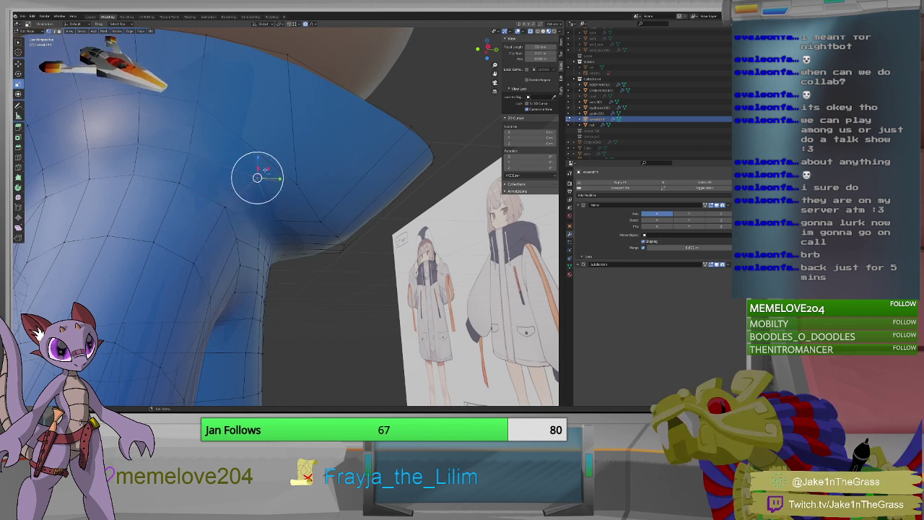
pyautogui.press('s')
pyautogui.hotkey('shift', 'x')
pyautogui.click(263, 174)
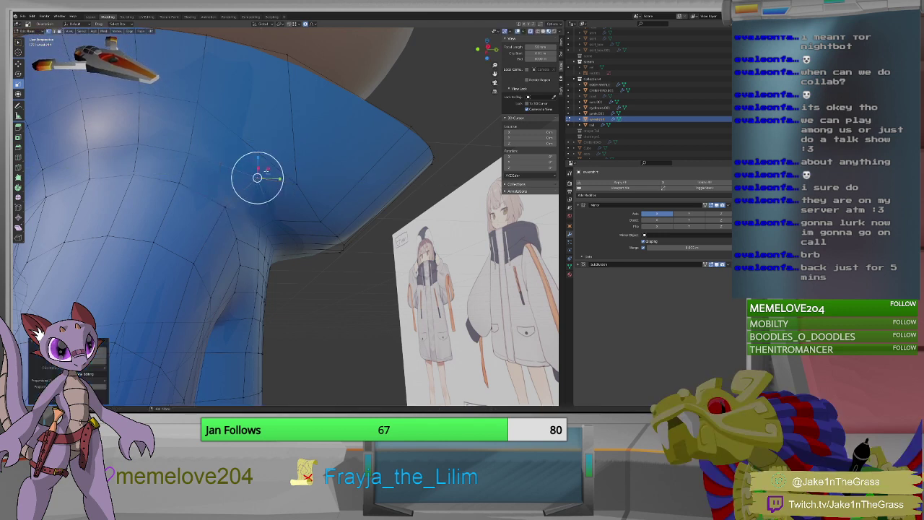
pyautogui.hotkey('shift', 'space')
pyautogui.press('g')
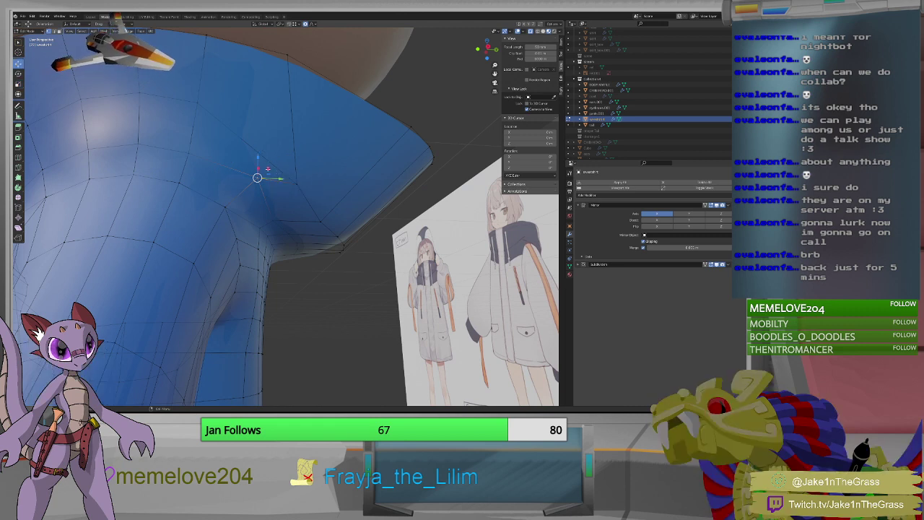
pyautogui.press('s')
pyautogui.hotkey('shift', 'x')
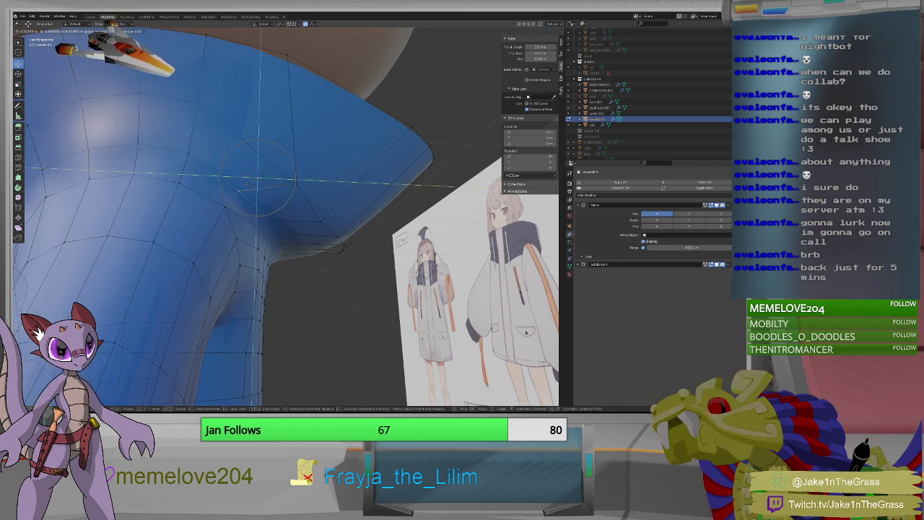
pyautogui.click(245, 186)
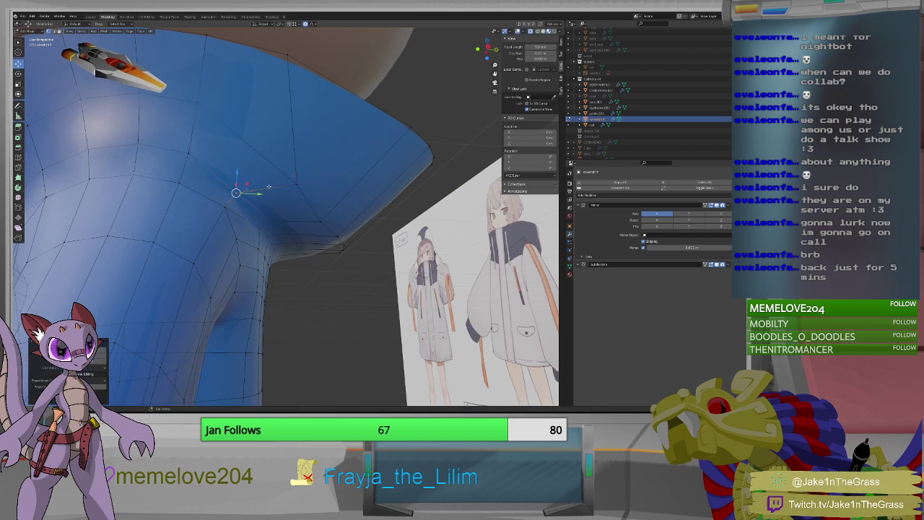
# Select the adjacent vertex on the collar's side and adjust its height along the Z axis with proportional editing.
pyautogui.moveTo(247, 189); pyautogui.dragTo(259, 205, button='middle')
pyautogui.click(192, 210)
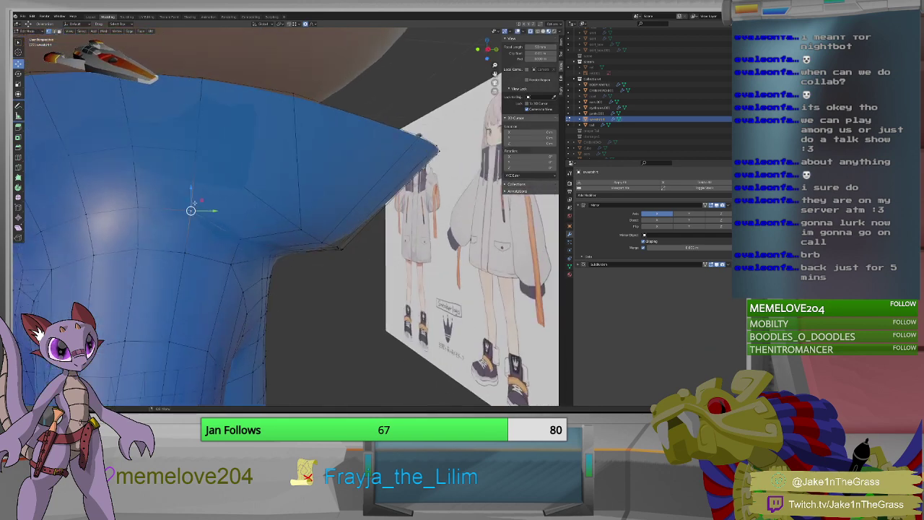
pyautogui.press('g')
pyautogui.press('z')
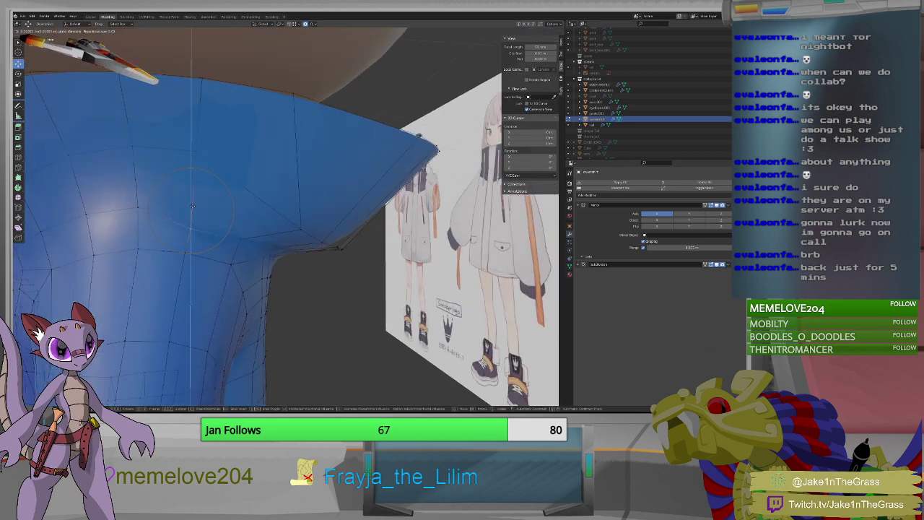
pyautogui.click(192, 207)
# Select the vertex where the collar meets the back of the shoulder and lower it along the Z axis.
pyautogui.click(240, 247)
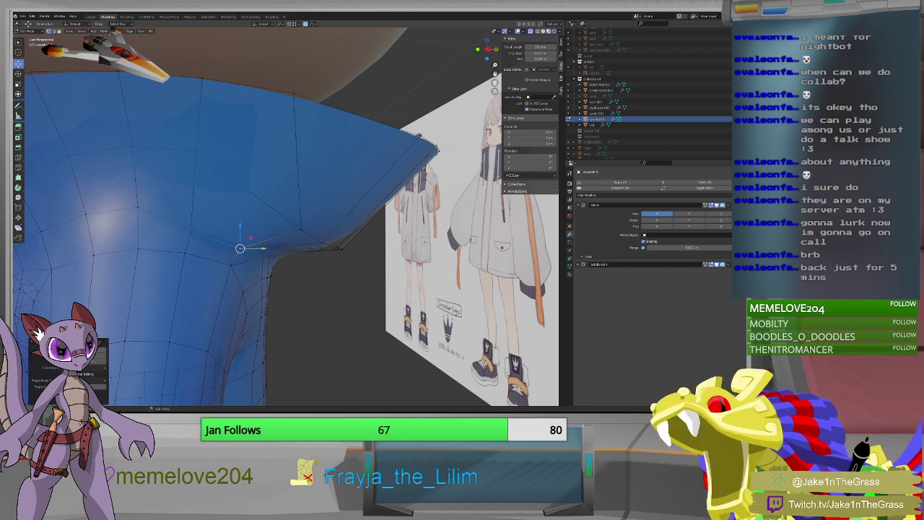
pyautogui.moveTo(318, 290); pyautogui.dragTo(269, 283, button='middle')
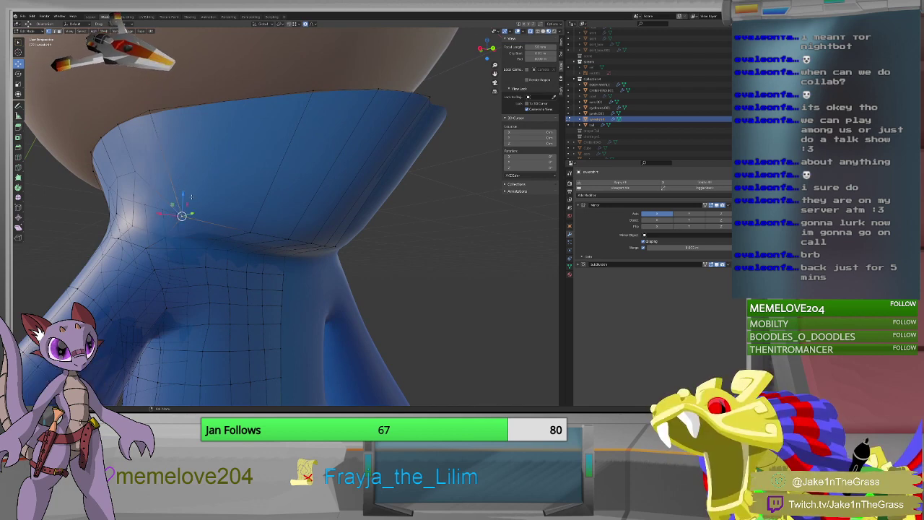
pyautogui.moveTo(182, 189); pyautogui.dragTo(211, 236, button='middle')
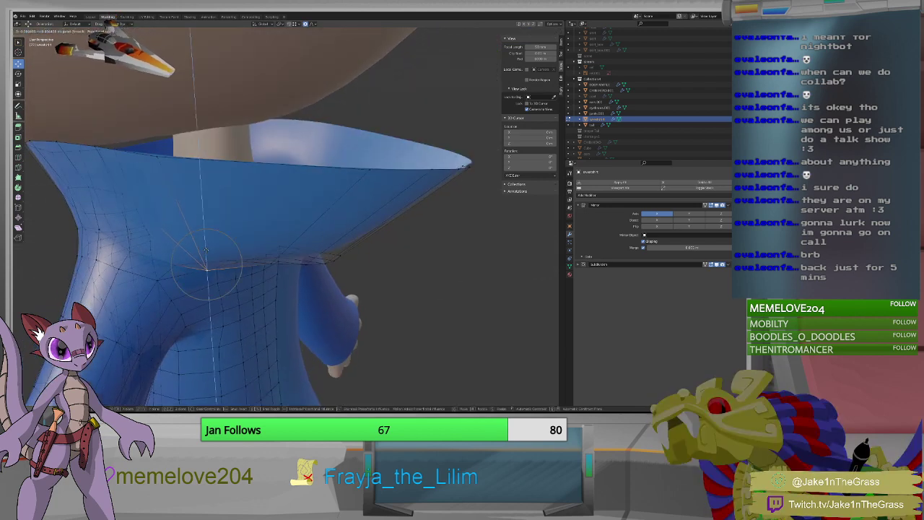
# Select a vertex midway up the collar's side and shift it sideways along the X axis with proportional editing.
pyautogui.keyDown('shift'); pyautogui.rightClick(122, 194); pyautogui.keyUp('shift')
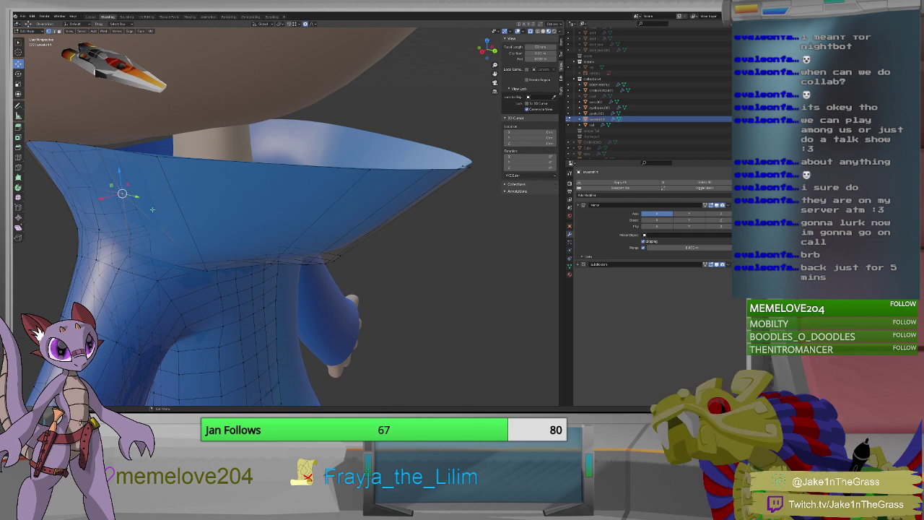
pyautogui.moveTo(142, 199); pyautogui.dragTo(116, 178, button='middle')
pyautogui.press('g')
pyautogui.press('x')
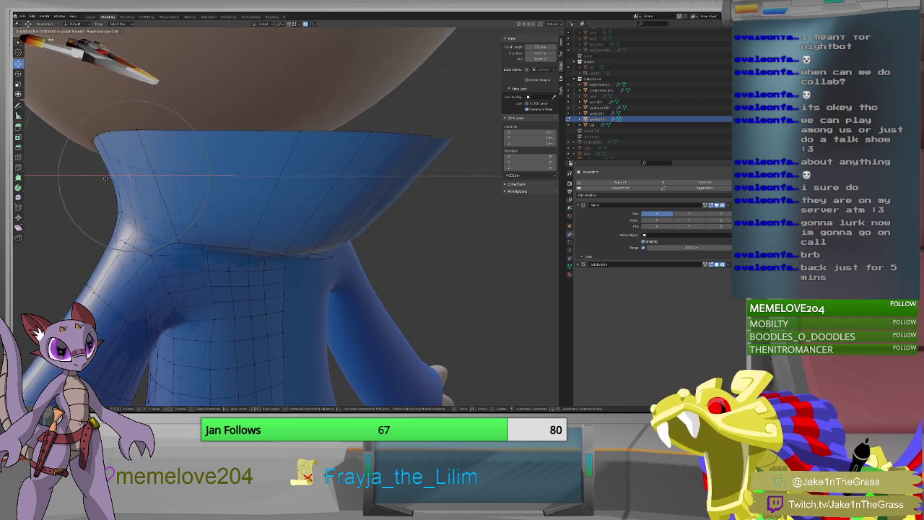
pyautogui.click(124, 176)
# Lower the same side collar vertex along the Z axis to even out the surface.
pyautogui.moveTo(124, 175); pyautogui.dragTo(197, 172, button='middle')
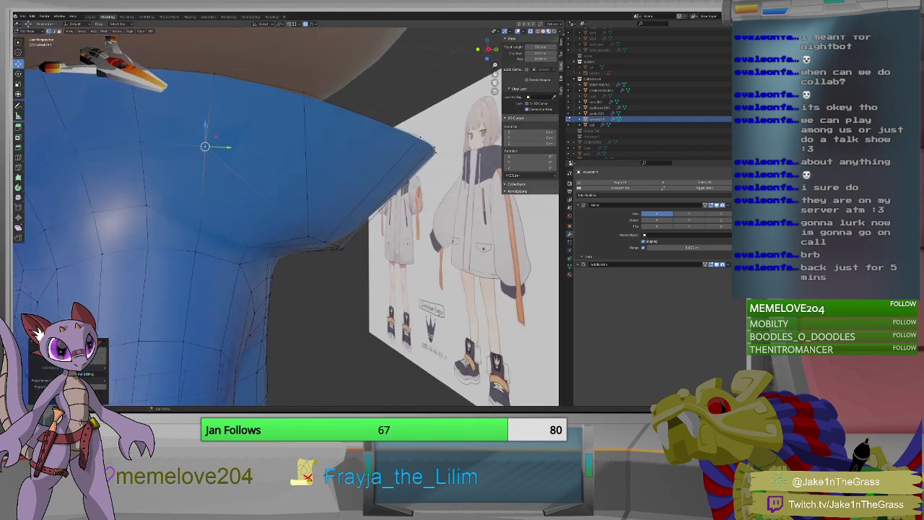
pyautogui.press('g')
pyautogui.press('z')
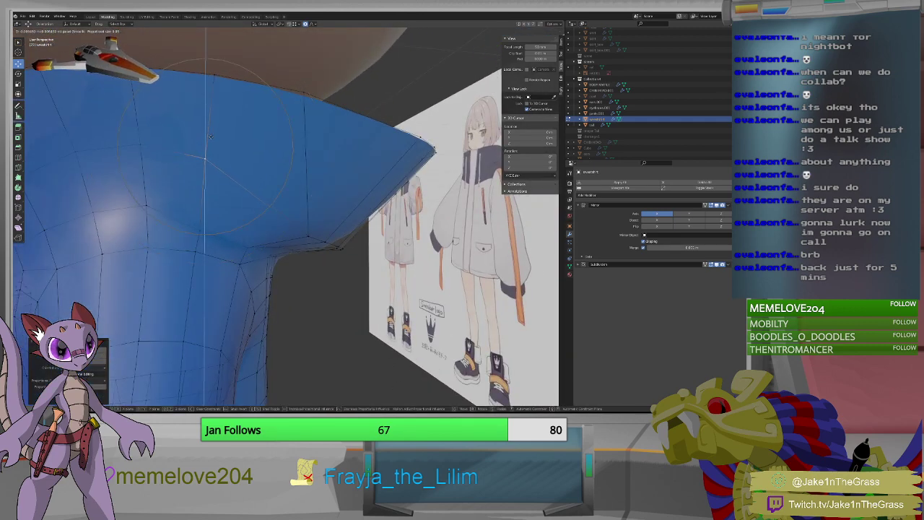
pyautogui.click(213, 150)
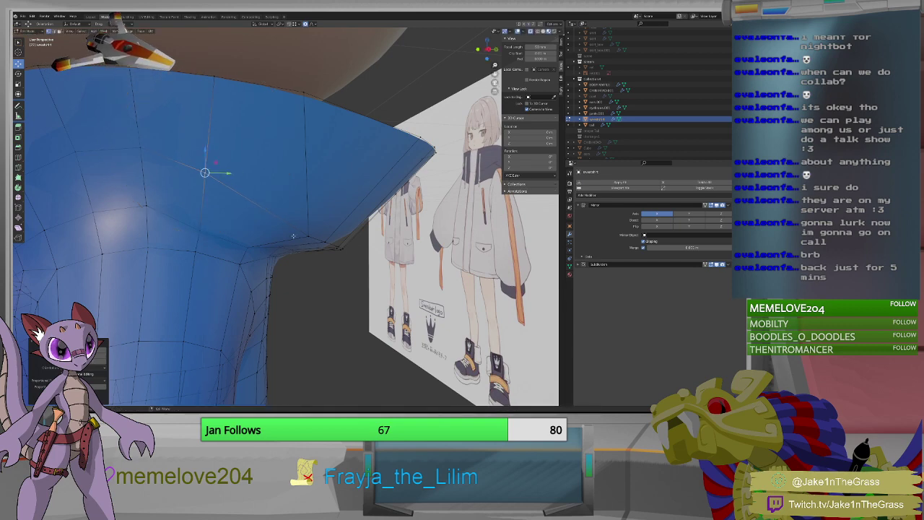
# Select the vertices at the collar's back rim and lower them along the Z axis with an enlarged proportional falloff.
pyautogui.moveTo(206, 169); pyautogui.dragTo(397, 173, button='middle')
pyautogui.moveTo(403, 170); pyautogui.dragTo(339, 199)
pyautogui.press('g')
pyautogui.press('z')
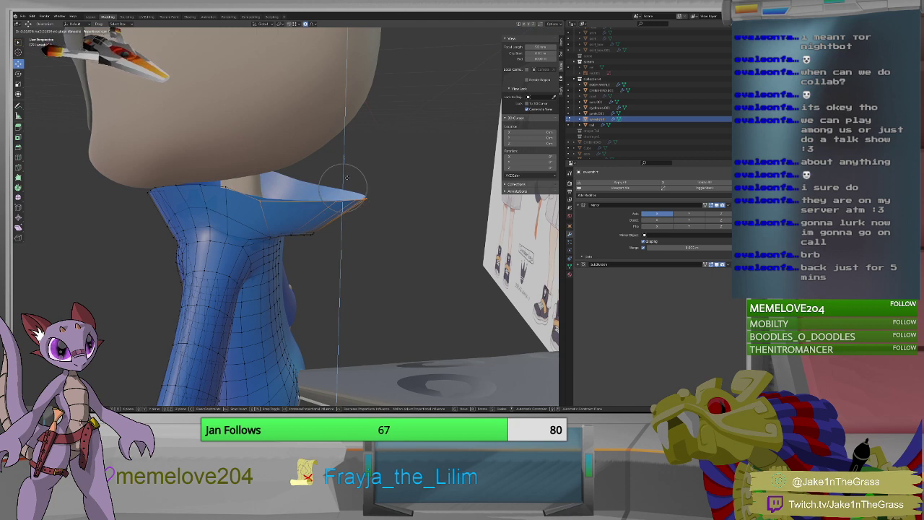
pyautogui.scroll(-10, 347, 176)
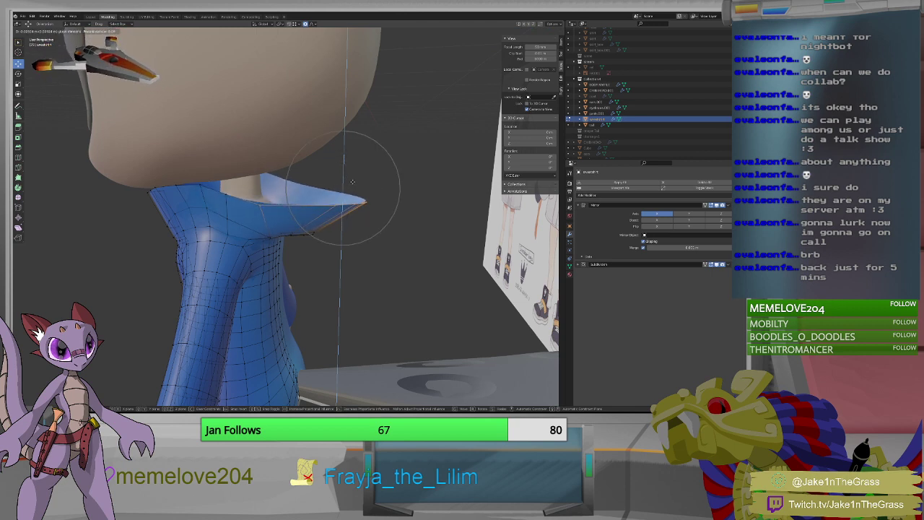
pyautogui.click(356, 173)
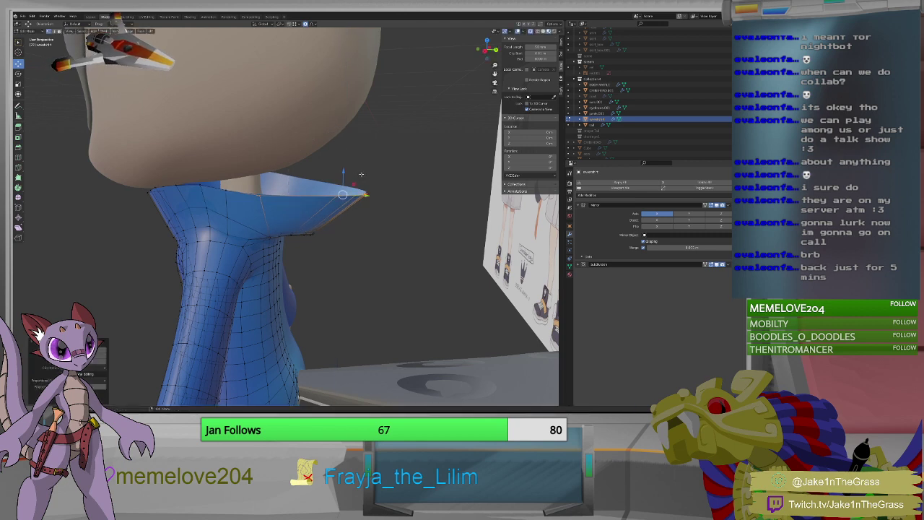
# Rotate the selected vertices of the collar's back rim in the right side view, tilting the rim downward.
pyautogui.press('KP_3')
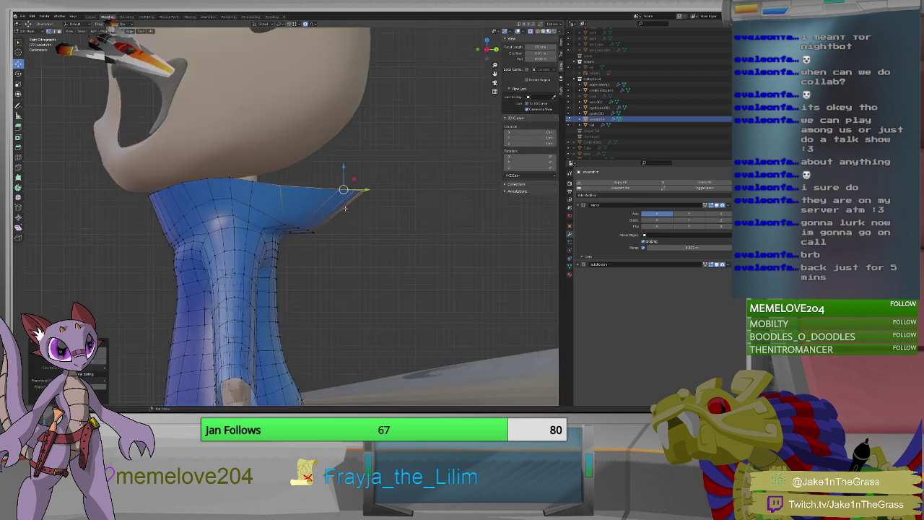
pyautogui.hotkey('shift', 'space')
pyautogui.press('r')
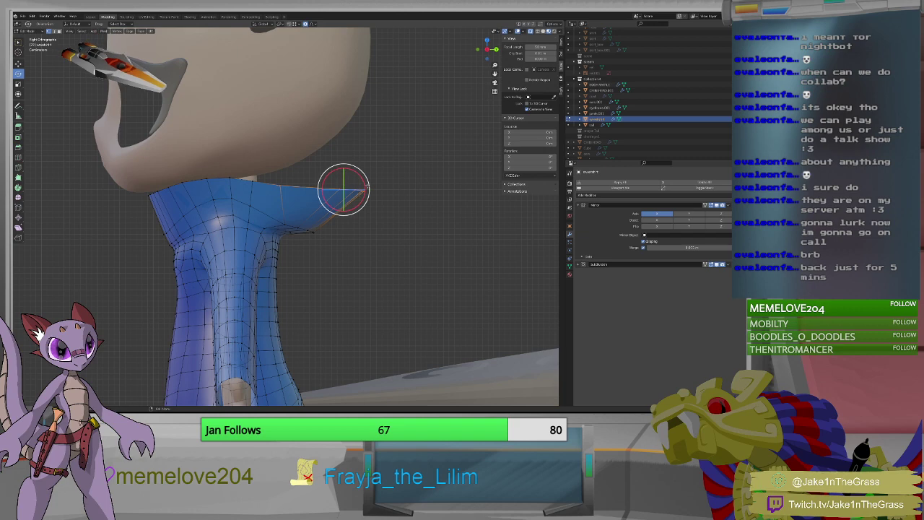
pyautogui.moveTo(359, 193); pyautogui.dragTo(361, 192)
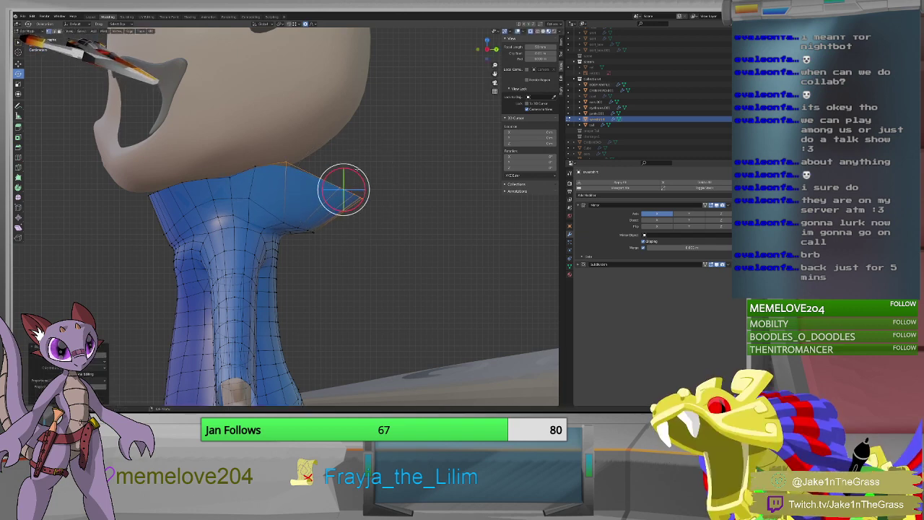
# Move the collar's back rim vertices down and inward toward the body with proportional editing.
pyautogui.hotkey('shift', 'space')
pyautogui.press('g')
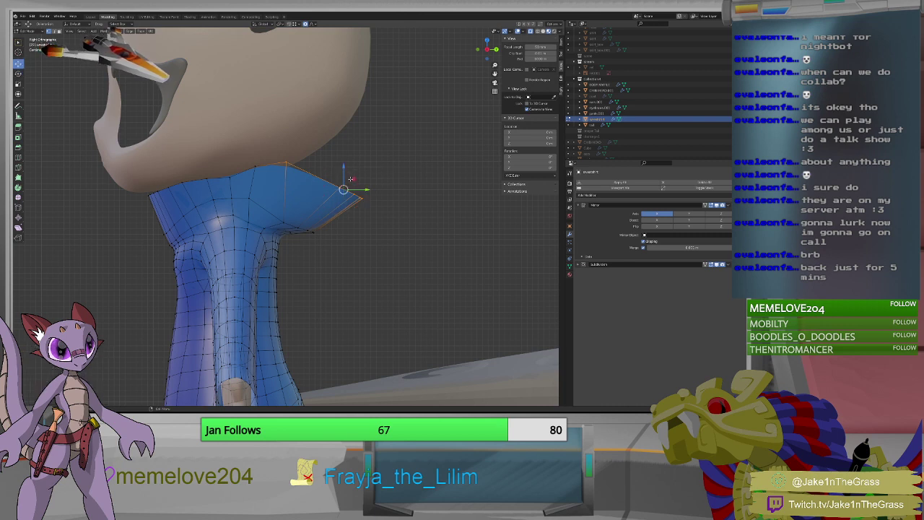
pyautogui.press('g')
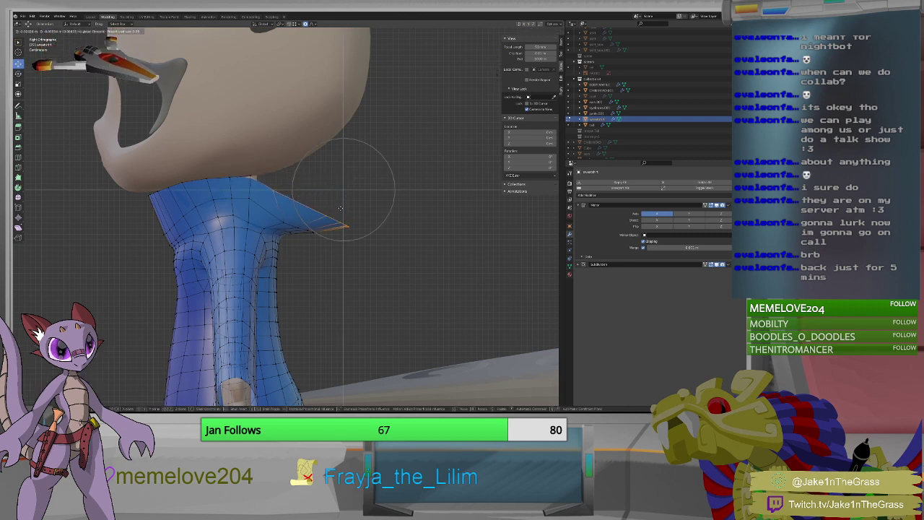
pyautogui.click(341, 207)
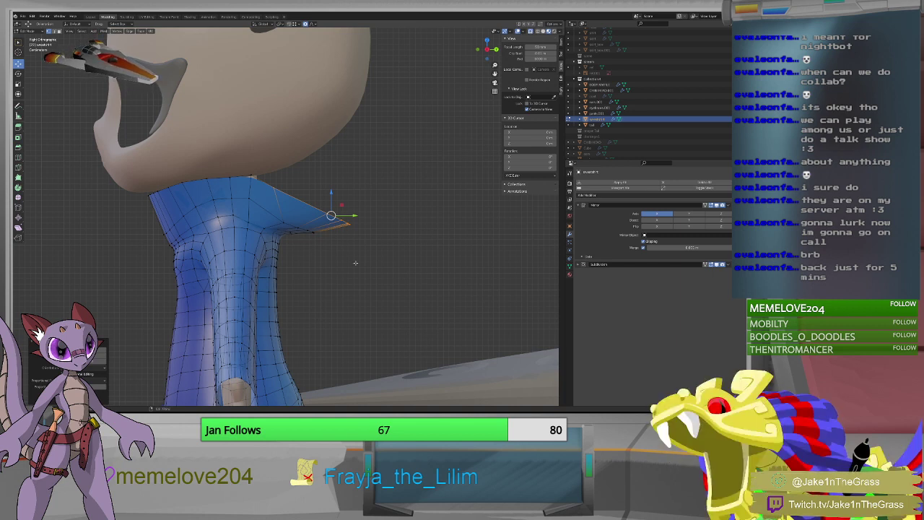
# Select all vertices of the collar's protruding back flap and rotate them so the flap slopes downward.
pyautogui.moveTo(406, 274); pyautogui.dragTo(281, 191)
pyautogui.hotkey('shift', 'space')
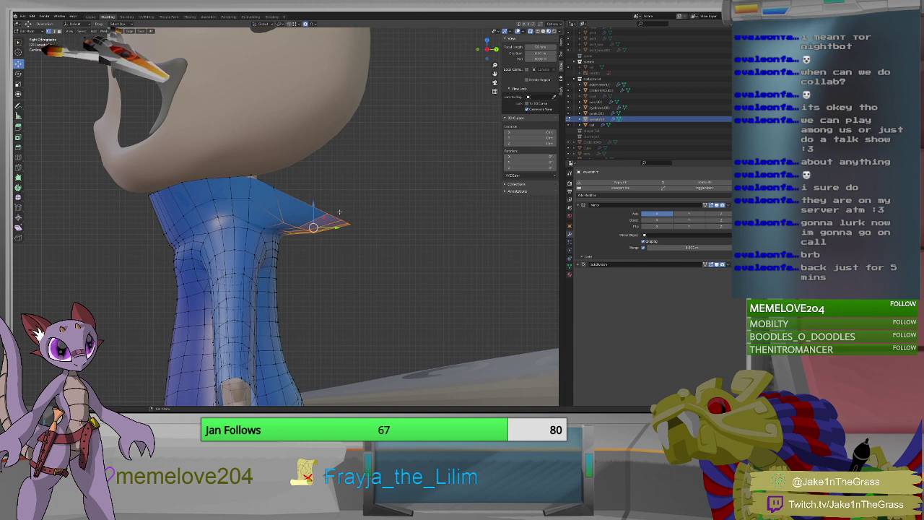
pyautogui.press('r')
pyautogui.moveTo(332, 218)
pyautogui.mouseDown()
pyautogui.moveTo(333, 231)
pyautogui.moveTo(330, 216)
pyautogui.mouseUp()
# Move the collar's back flap slightly down and inward, using a smaller proportional falloff.
pyautogui.hotkey('shift', 'space')
pyautogui.press('g')
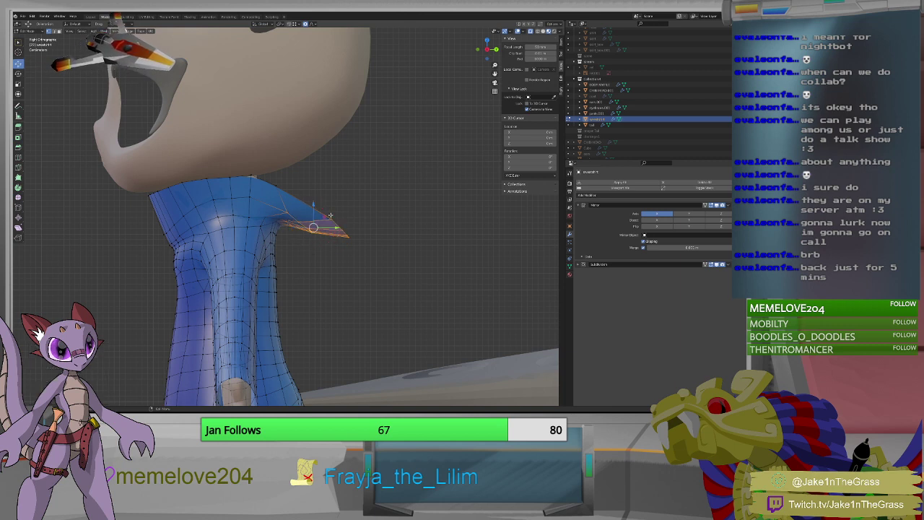
pyautogui.press('g')
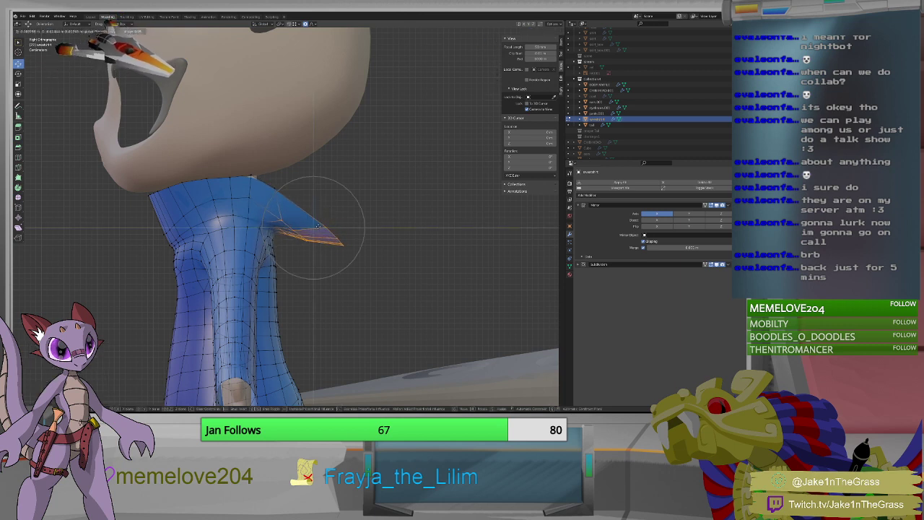
pyautogui.scroll(5, 314, 227)
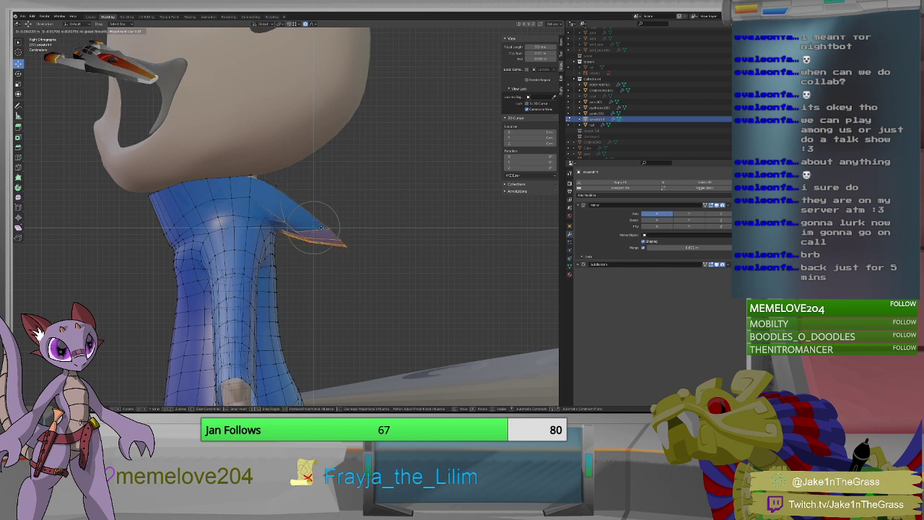
pyautogui.click(311, 236)
# Rotate the back flap to a steeper downward slope and scale it narrower along the Y axis.
pyautogui.press('g')
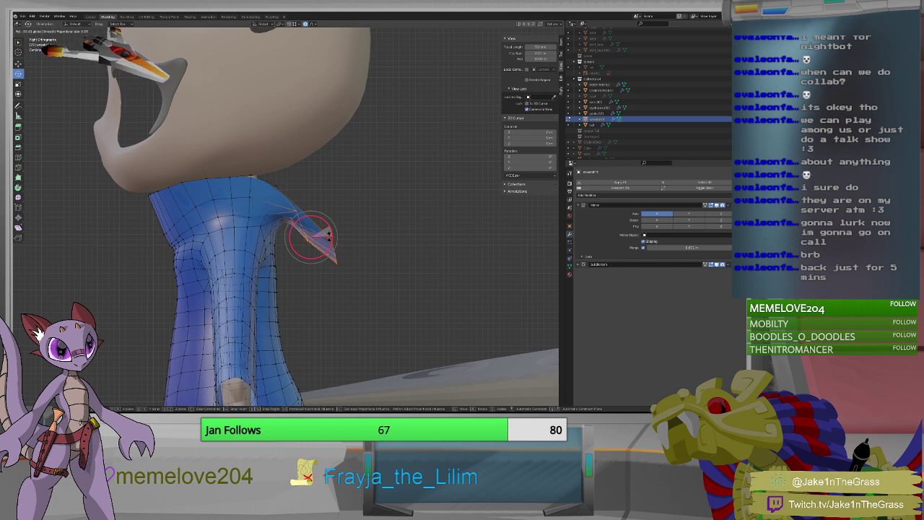
pyautogui.click(328, 233)
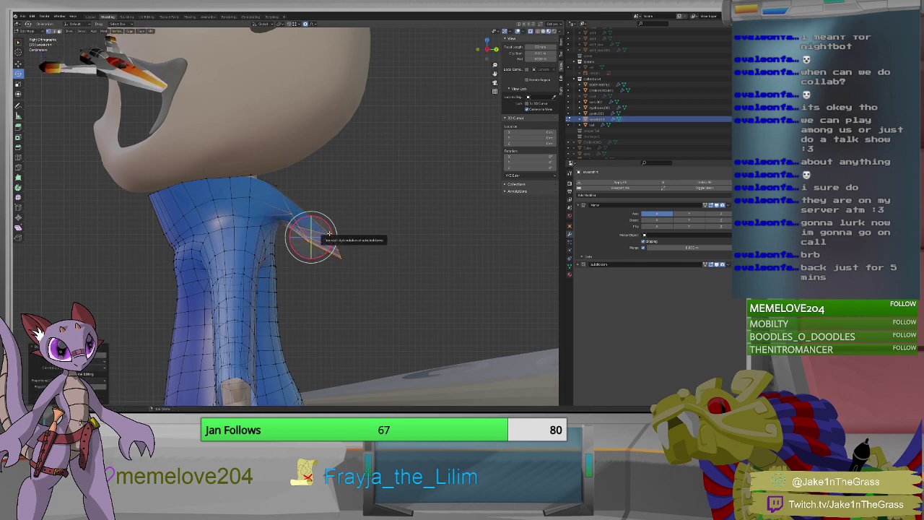
pyautogui.hotkey('shift', 'space')
pyautogui.press('s')
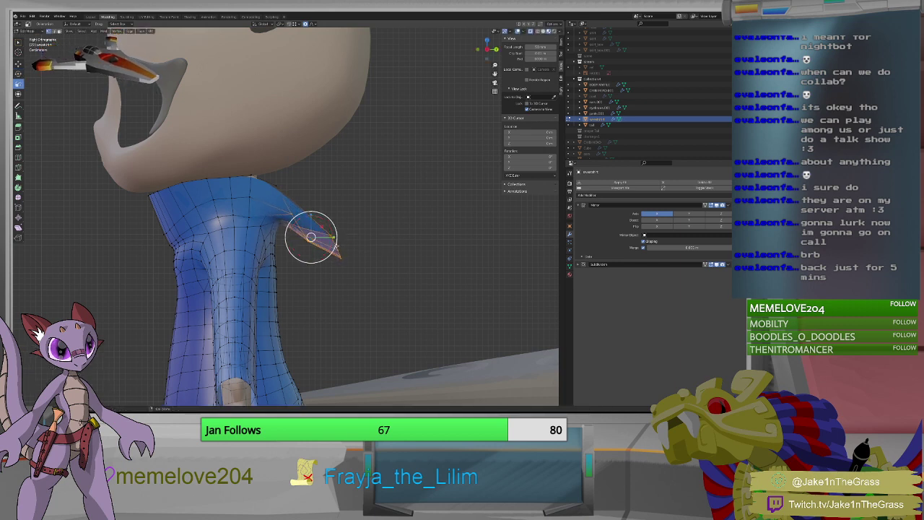
pyautogui.press('s')
pyautogui.press('y')
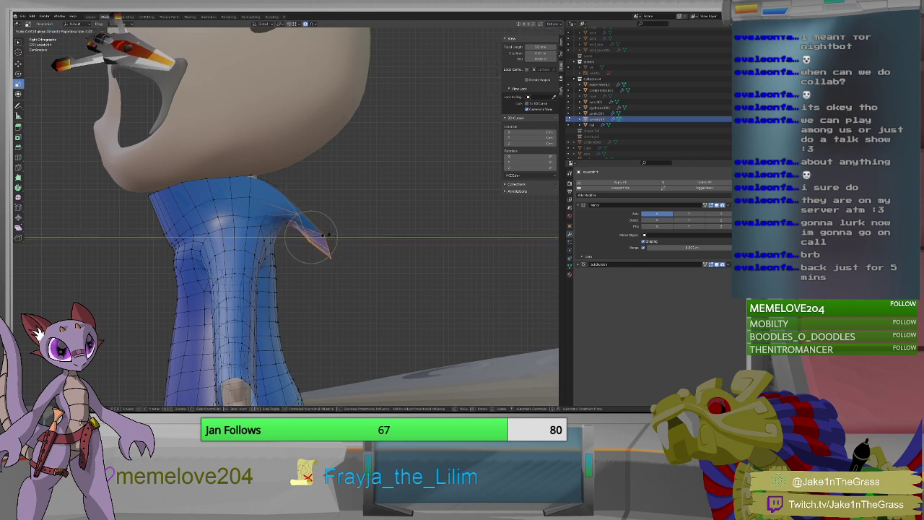
pyautogui.click(324, 233)
# Move the folded back flap closer to the character's back along the Y axis.
pyautogui.hotkey('shift', 'space')
pyautogui.press('g')
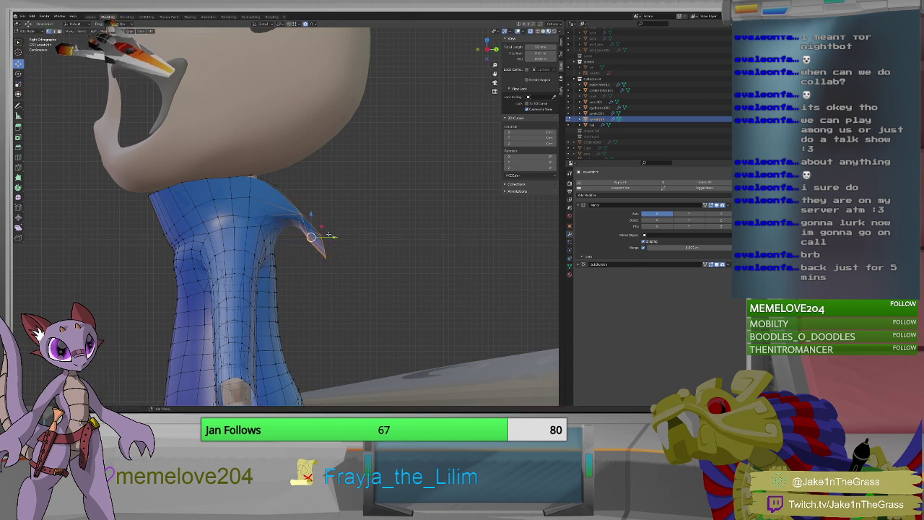
pyautogui.press('g')
pyautogui.press('y')
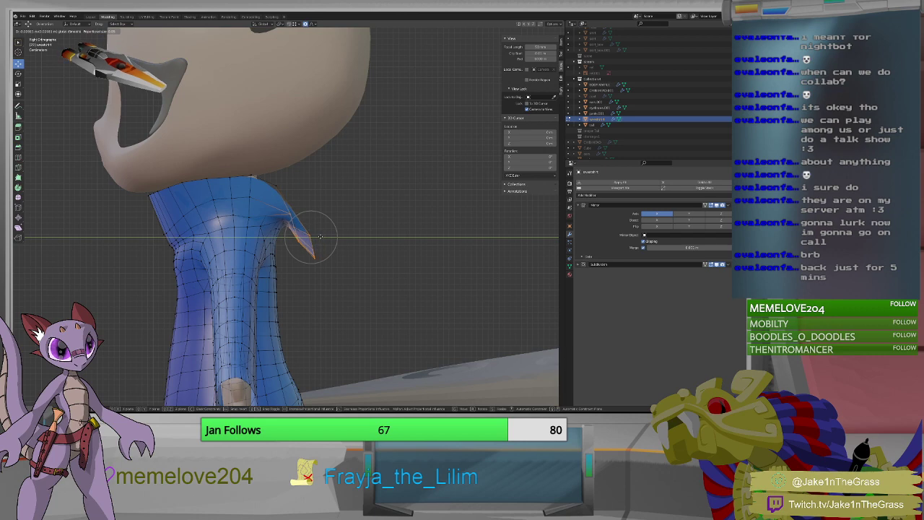
pyautogui.click(316, 236)
# Scale the collar's back flap wider along the X axis with proportional editing, working from a rear view.
pyautogui.moveTo(316, 236); pyautogui.dragTo(264, 216, button='middle')
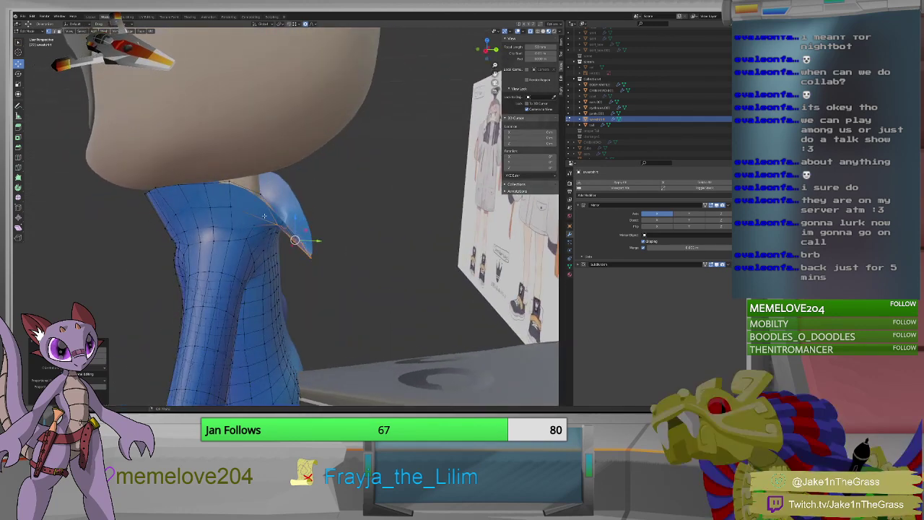
pyautogui.moveTo(333, 236); pyautogui.dragTo(278, 233, button='middle')
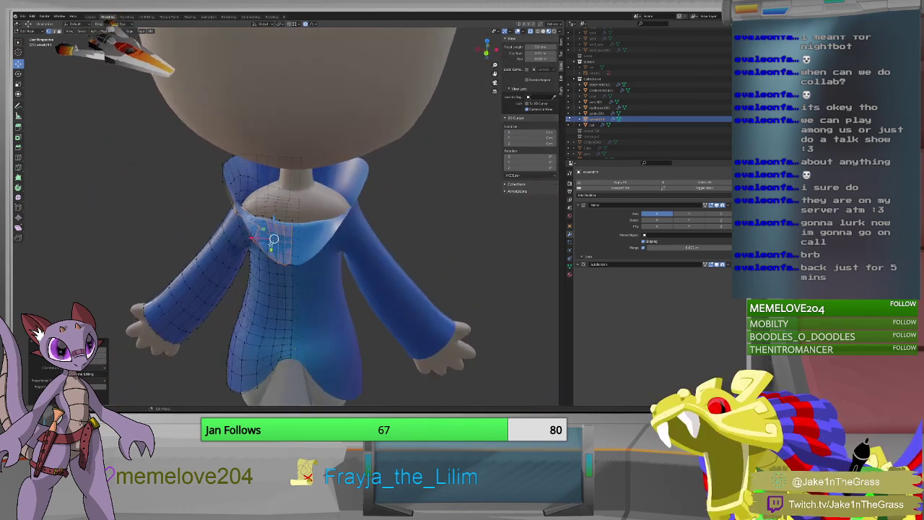
pyautogui.press('c')
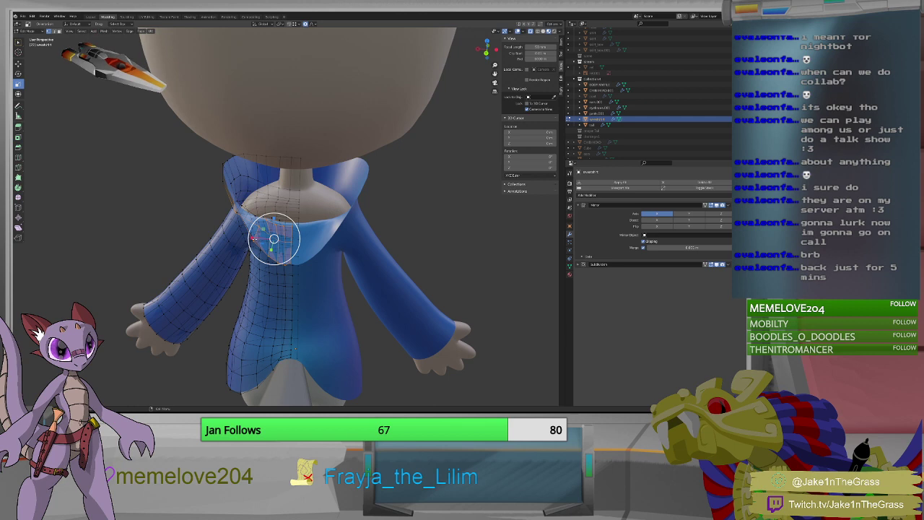
pyautogui.press('Escape')
pyautogui.press('s')
pyautogui.press('x')
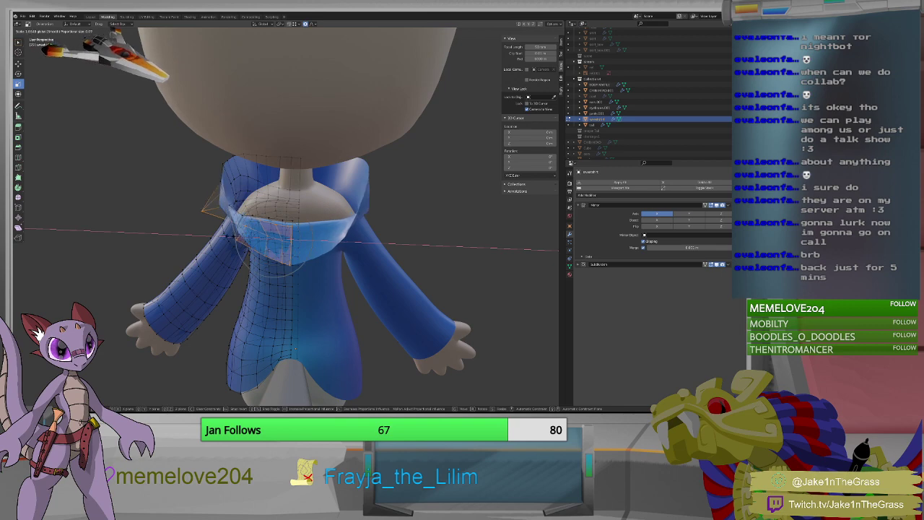
pyautogui.click(230, 236)
# Select the rim vertex at the collar's rear side and move it outward along the X axis.
pyautogui.moveTo(278, 239)
pyautogui.mouseDown(button='middle')
pyautogui.moveTo(299, 231)
pyautogui.moveTo(305, 241)
pyautogui.moveTo(279, 241)
pyautogui.moveTo(281, 274)
pyautogui.mouseUp(button='middle')
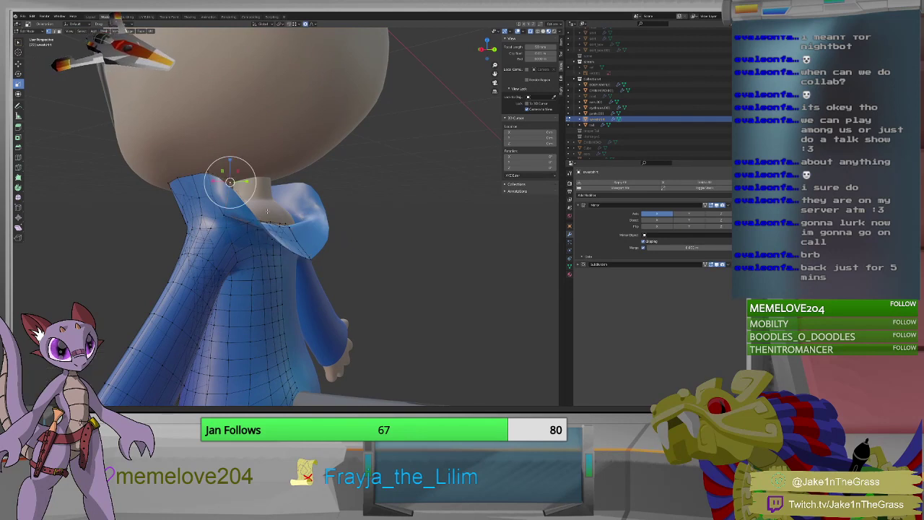
pyautogui.moveTo(230, 182); pyautogui.dragTo(213, 207, button='middle')
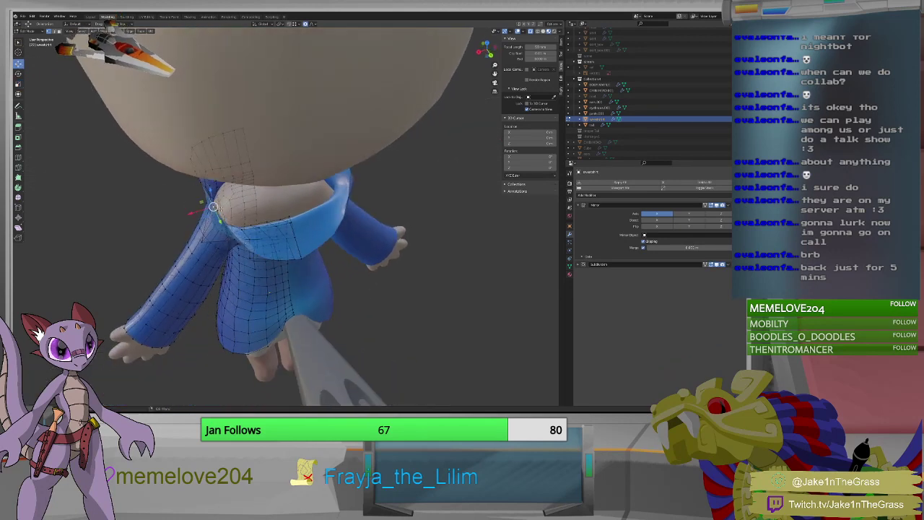
pyautogui.press('g')
pyautogui.press('x')
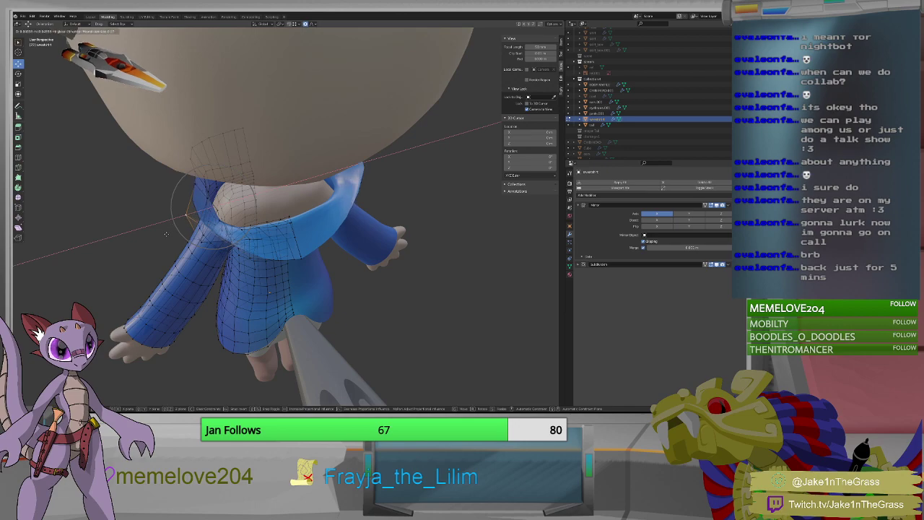
pyautogui.click(156, 249)
# Reposition the rim vertices at the collar's rear side with proportional editing, including a shift along the X axis.
pyautogui.moveTo(156, 249); pyautogui.dragTo(238, 200, button='middle')
pyautogui.moveTo(313, 190); pyautogui.dragTo(344, 171, button='middle')
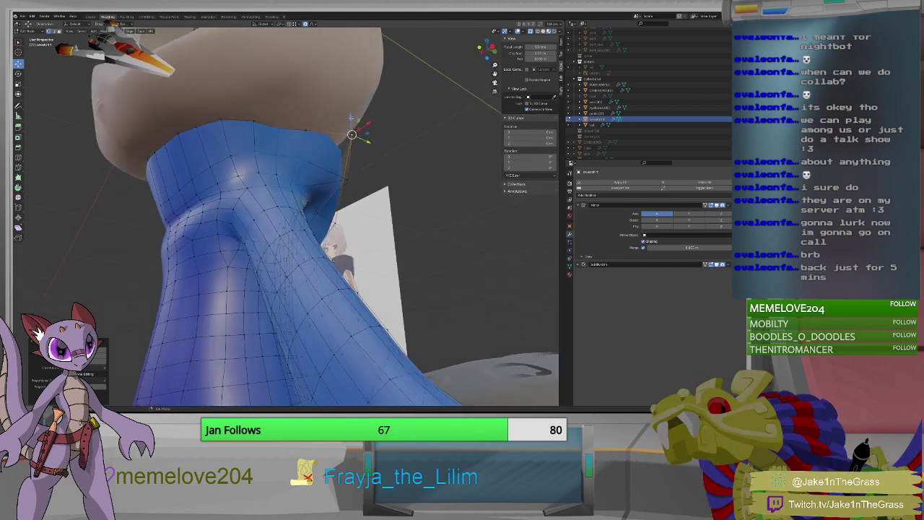
pyautogui.keyDown('shift'); pyautogui.rightClick(353, 152); pyautogui.keyUp('shift')
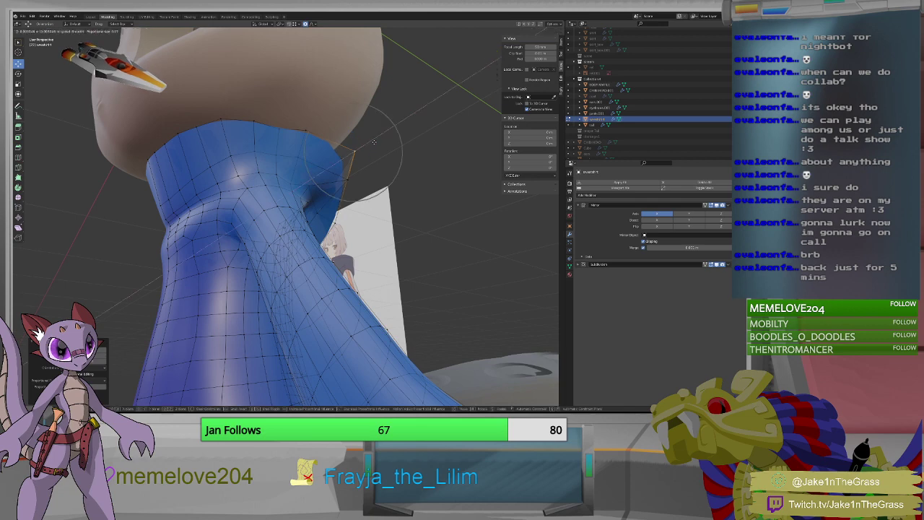
pyautogui.moveTo(353, 152); pyautogui.dragTo(339, 188, button='middle')
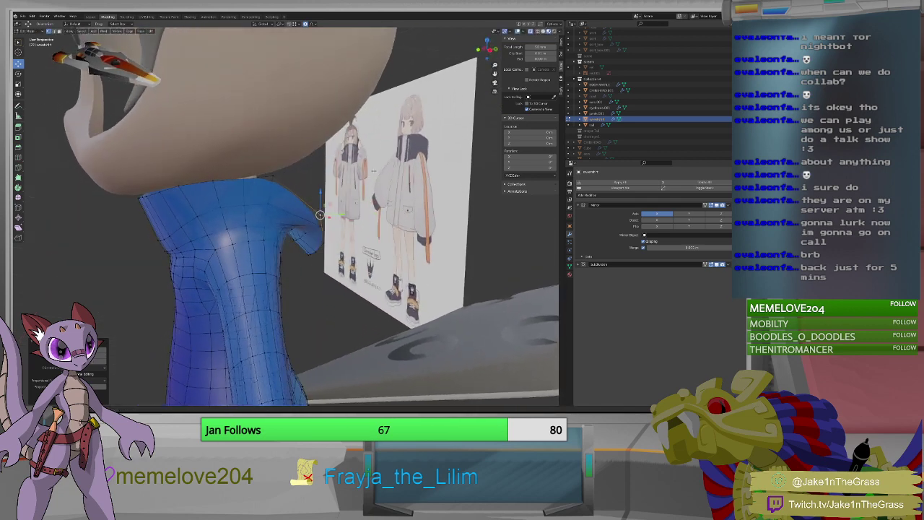
pyautogui.keyDown('shift'); pyautogui.rightClick(321, 226); pyautogui.keyUp('shift')
pyautogui.press('g')
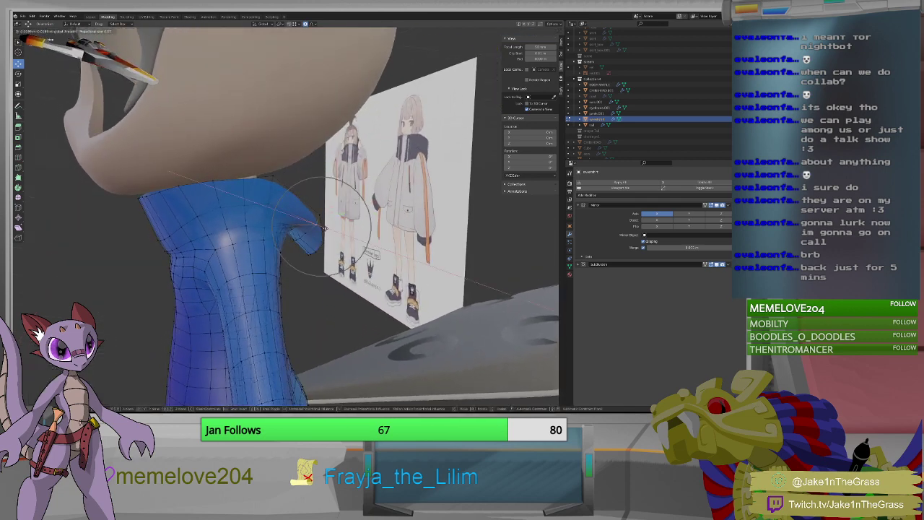
pyautogui.click(322, 226)
# Move the vertex in the crease where the collar folds back along the Y axis, using a smaller proportional falloff.
pyautogui.moveTo(321, 226); pyautogui.dragTo(309, 208, button='middle')
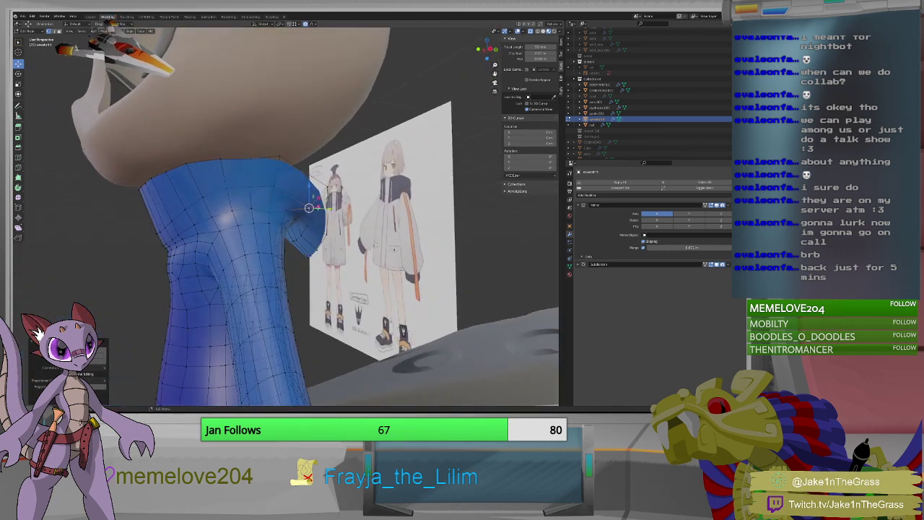
pyautogui.press('g')
pyautogui.press('x')
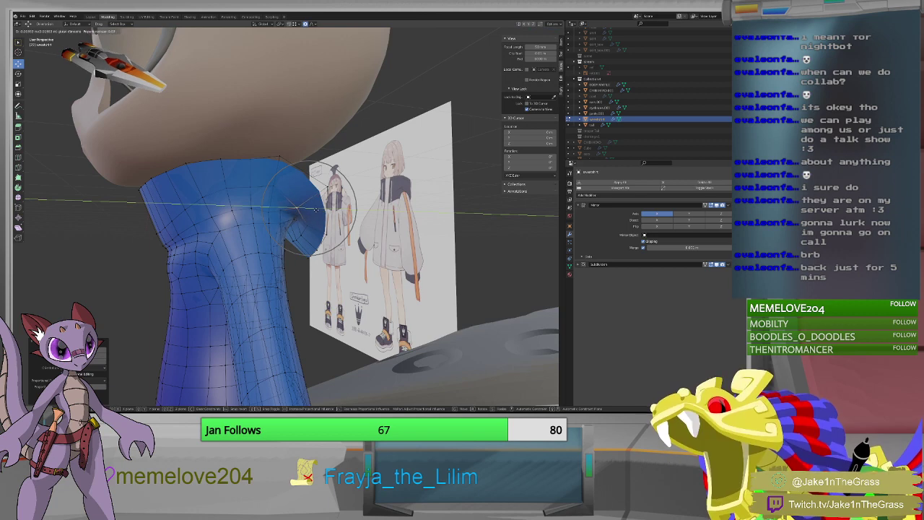
pyautogui.scroll(3, 313, 210)
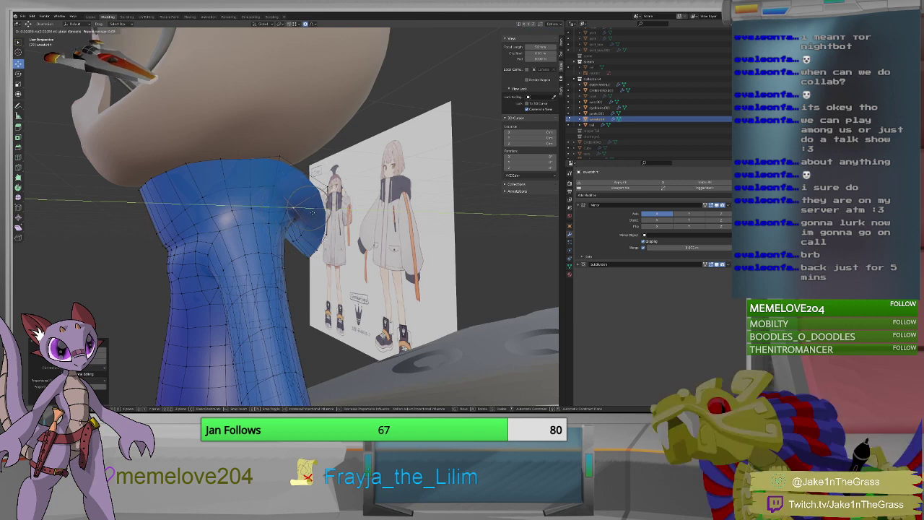
pyautogui.click(310, 212)
# Shift the vertex at the collar's rear fold along the X axis in two successive moves with proportional editing.
pyautogui.click(328, 187)
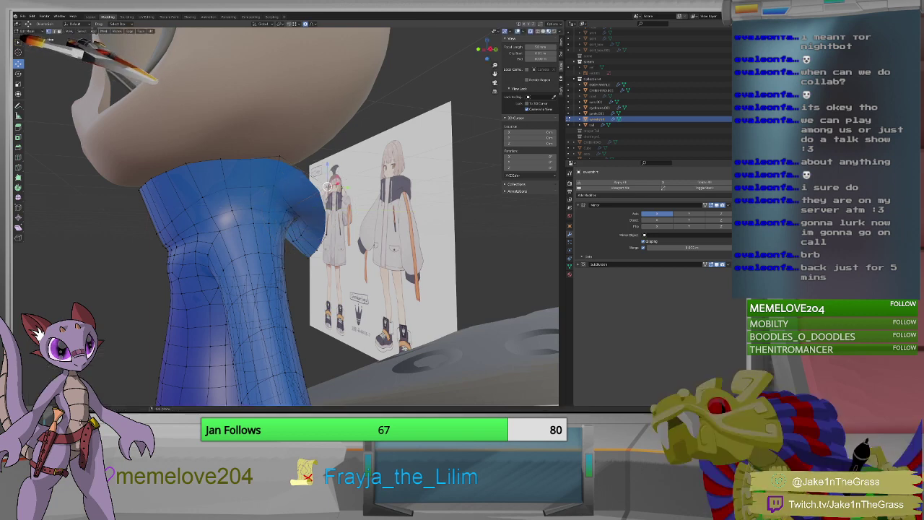
pyautogui.click(327, 187)
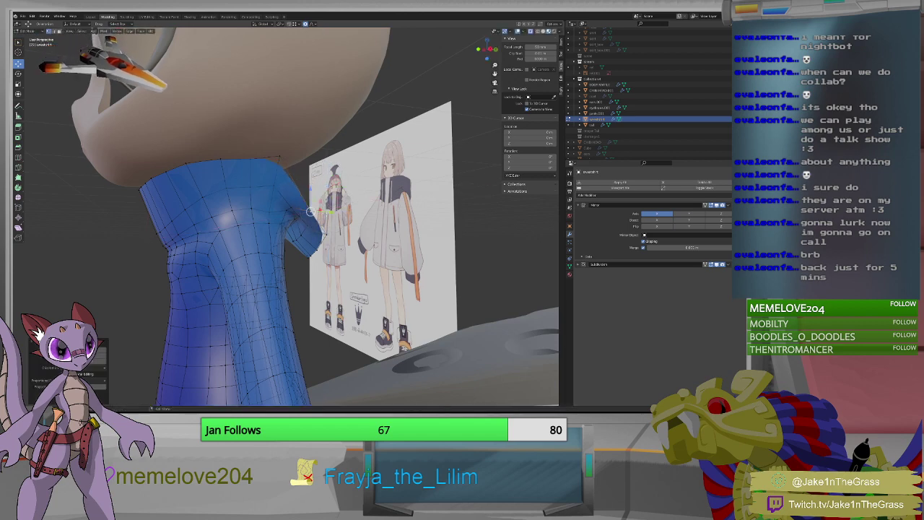
pyautogui.moveTo(324, 237); pyautogui.dragTo(274, 239, button='middle')
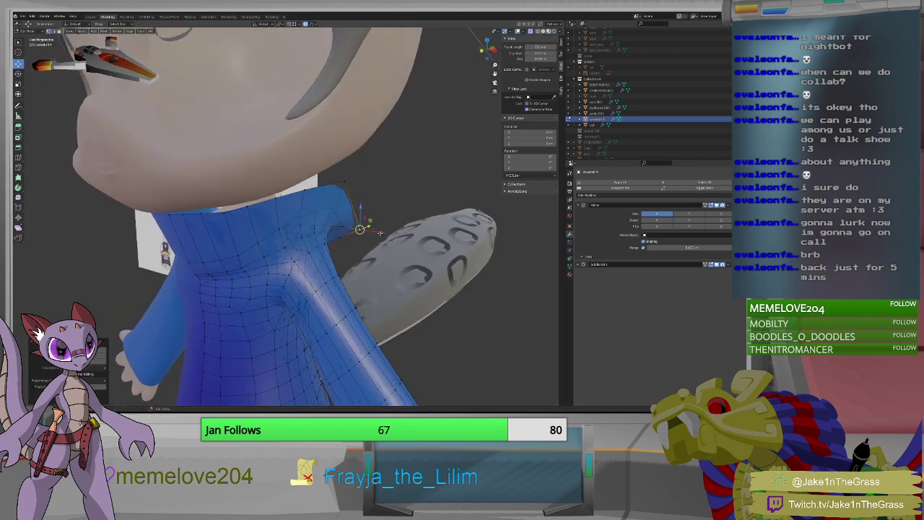
pyautogui.press('g')
pyautogui.press('x')
pyautogui.click(369, 231)
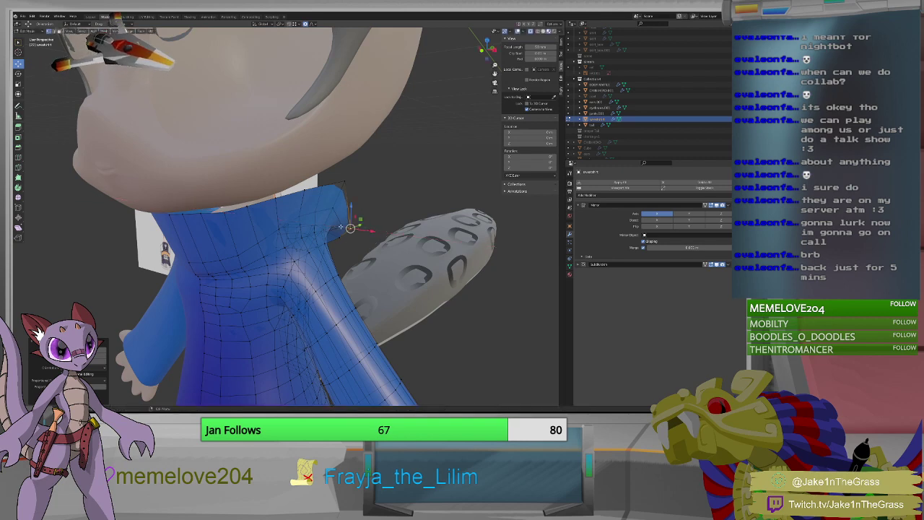
pyautogui.press('g')
pyautogui.press('x')
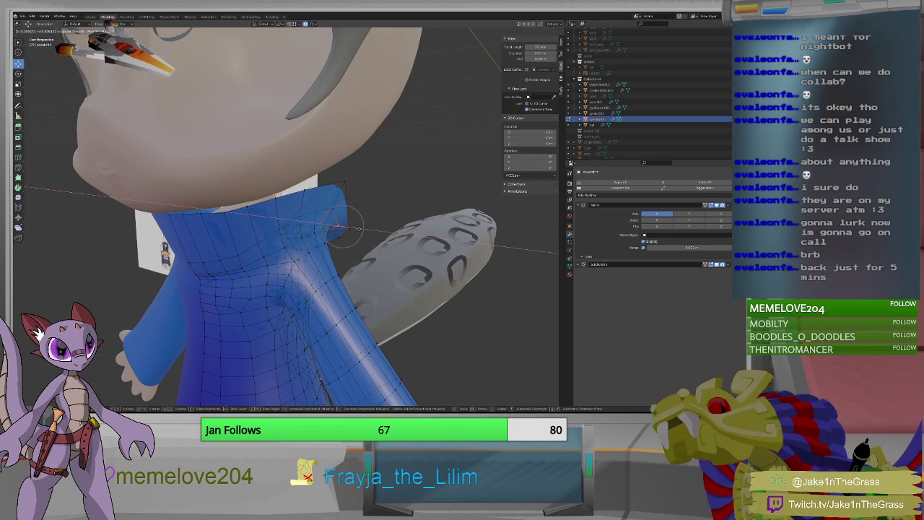
pyautogui.click(340, 217)
# Select the vertex on the underside of the collar's fold, move it along the Z axis, and refine its position with a free move.
pyautogui.moveTo(341, 216); pyautogui.dragTo(268, 215, button='middle')
pyautogui.scroll(3, 211, 219)
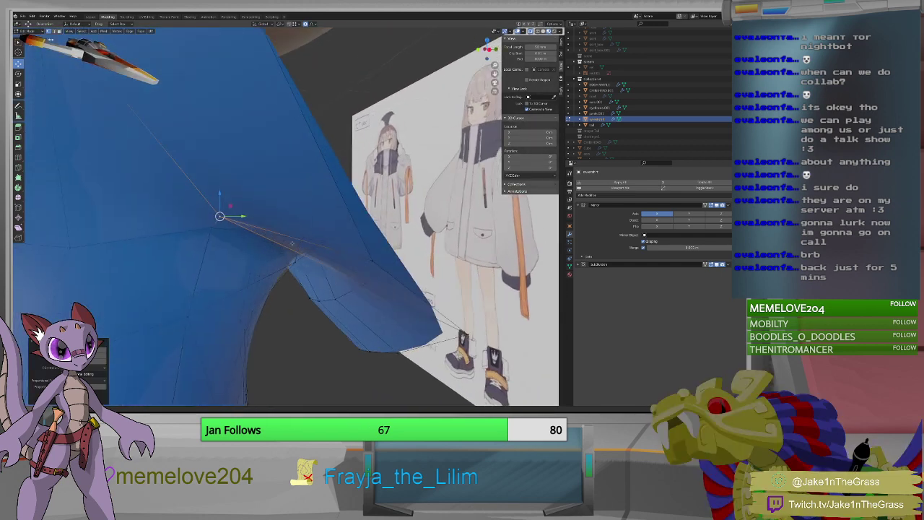
pyautogui.scroll(3, 298, 228)
pyautogui.scroll(-6, 298, 228)
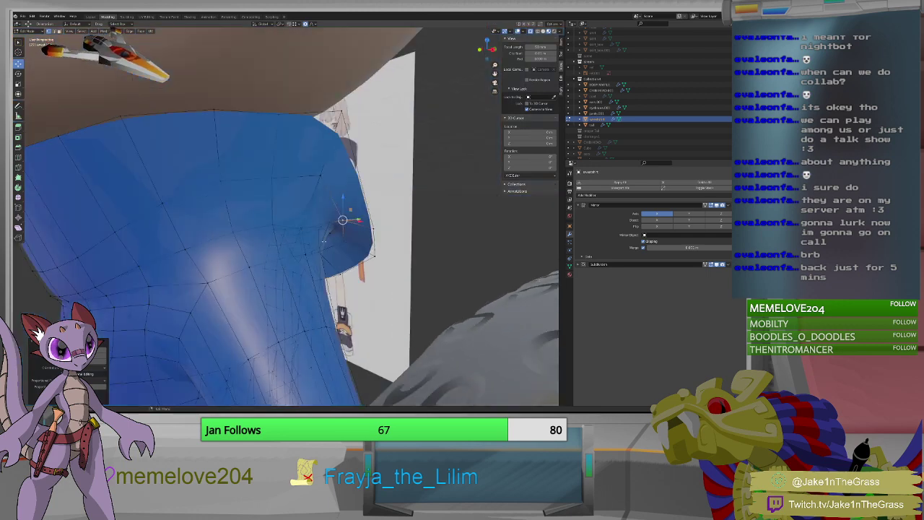
pyautogui.moveTo(325, 248); pyautogui.dragTo(279, 187, button='middle')
pyautogui.click(283, 201)
pyautogui.press('g')
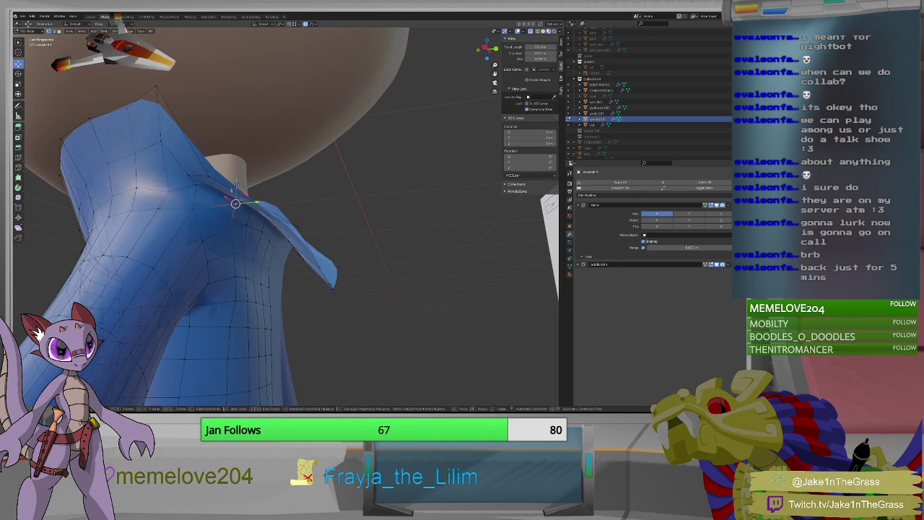
pyautogui.press('z')
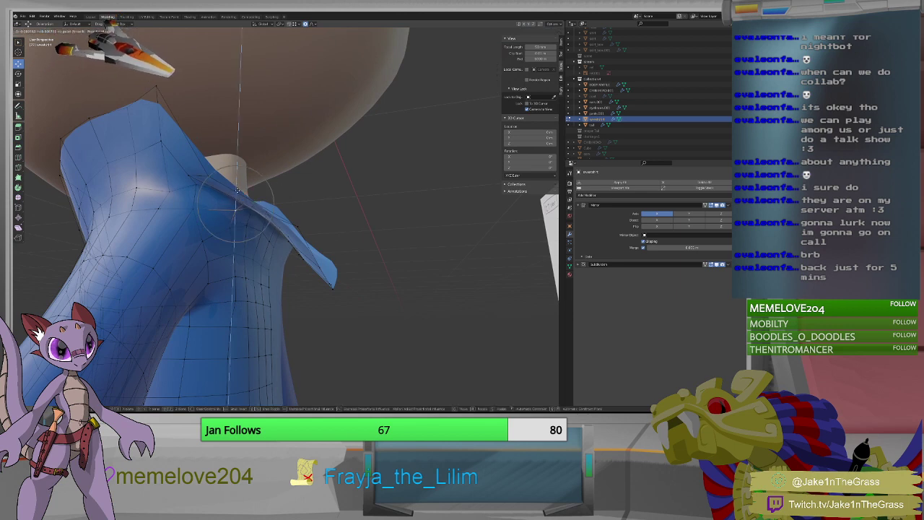
pyautogui.click(237, 190)
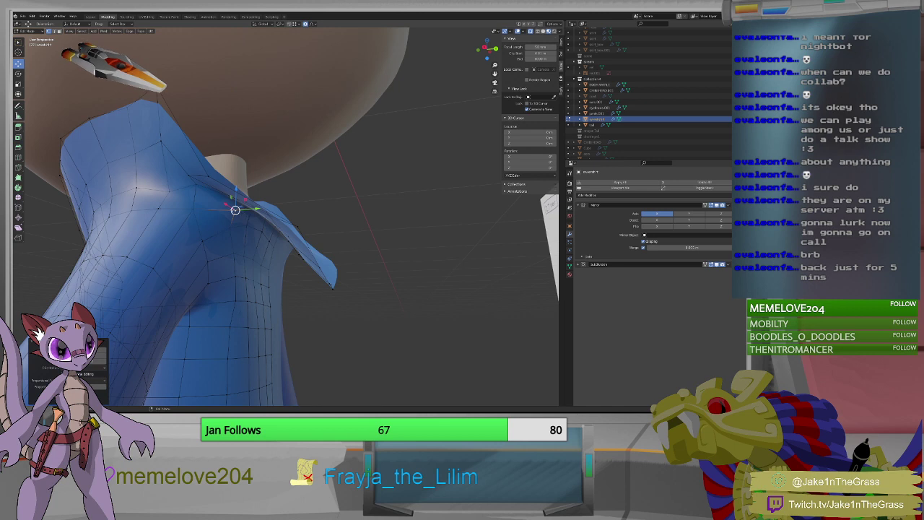
pyautogui.press('g')
pyautogui.click(221, 202)
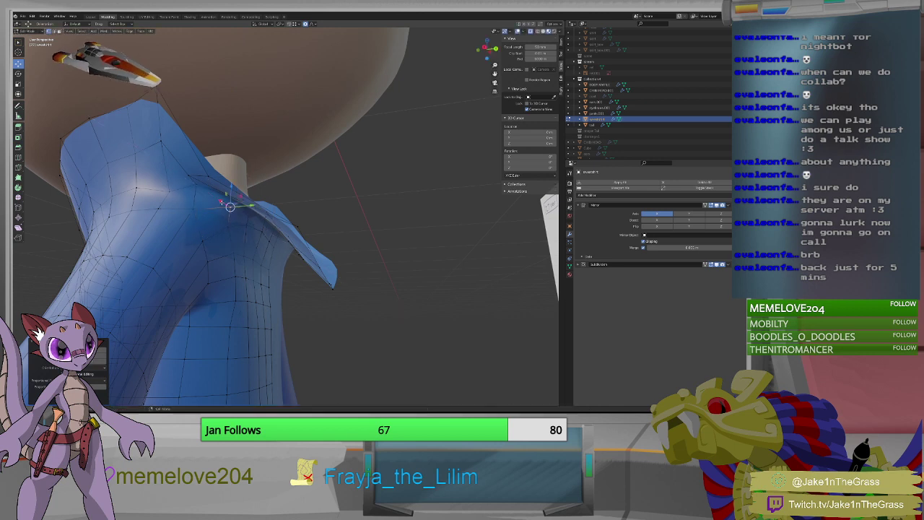
# Move the neighbouring vertex on the collar's fold line using a smaller proportional falloff.
pyautogui.click(243, 198)
pyautogui.press('g')
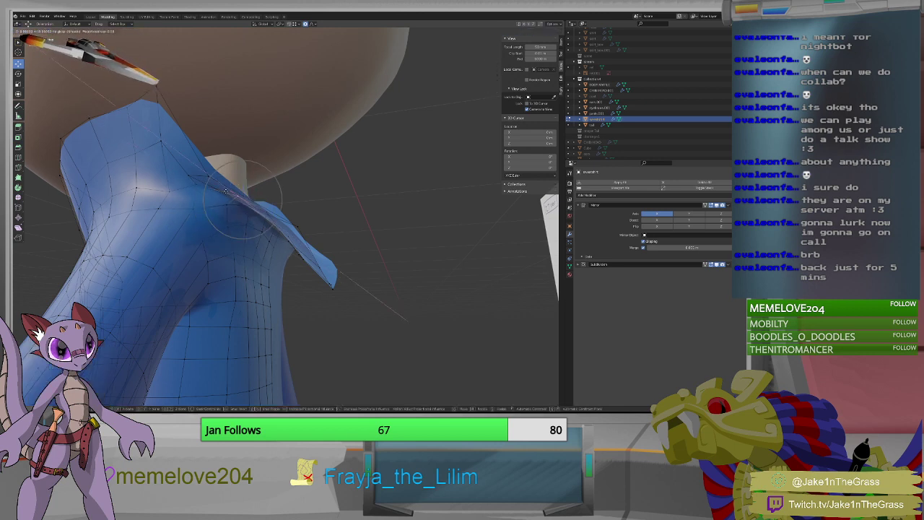
pyautogui.scroll(-2, 226, 191)
pyautogui.scroll(-2, 226, 191)
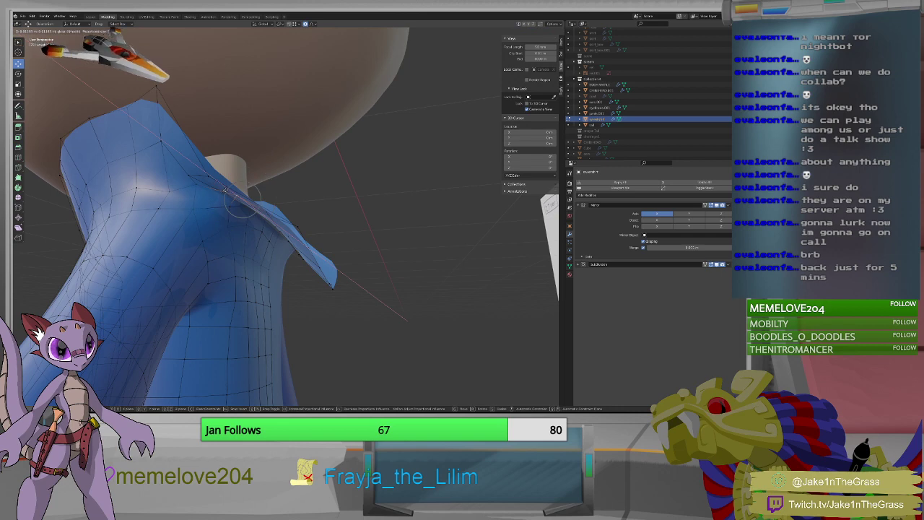
pyautogui.click(226, 191)
# Select the vertex just above the collar's side crease and adjust its height along the Z axis.
pyautogui.moveTo(226, 190); pyautogui.dragTo(249, 148, button='middle')
pyautogui.click(249, 132)
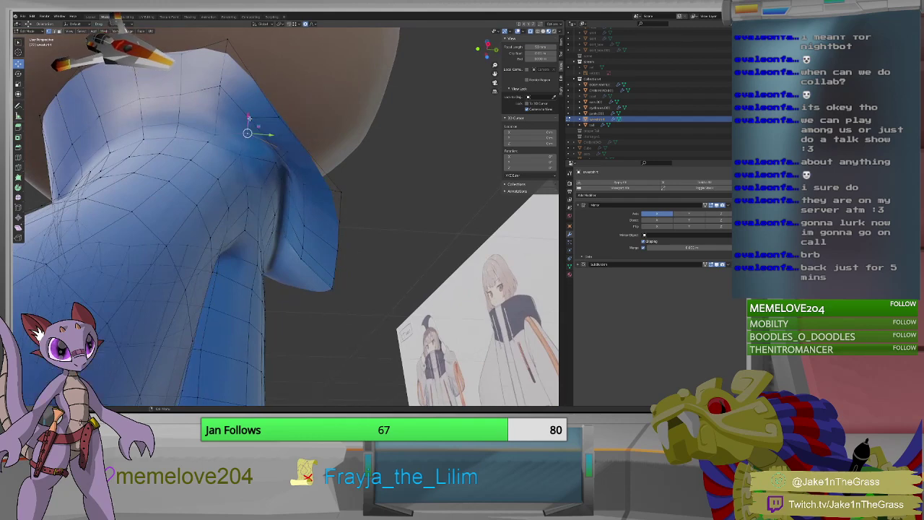
pyautogui.moveTo(248, 124); pyautogui.dragTo(315, 226, button='middle')
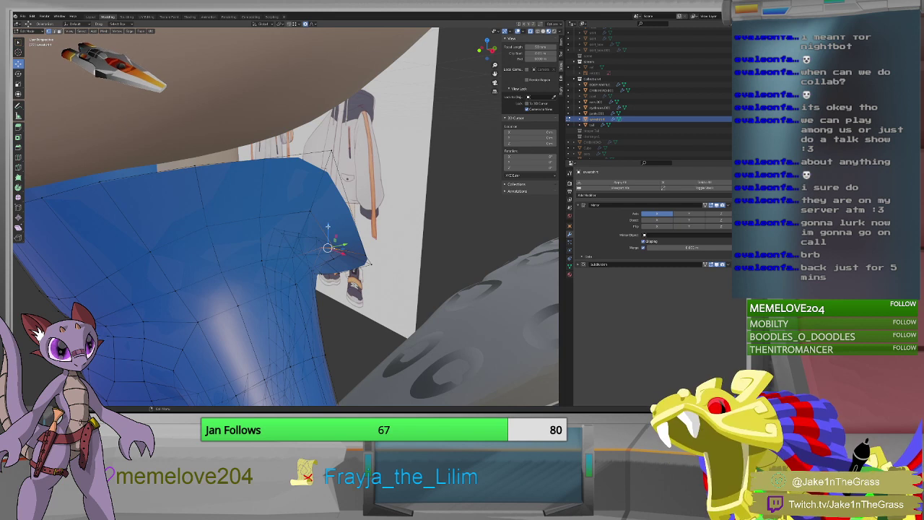
pyautogui.press('g')
pyautogui.press('z')
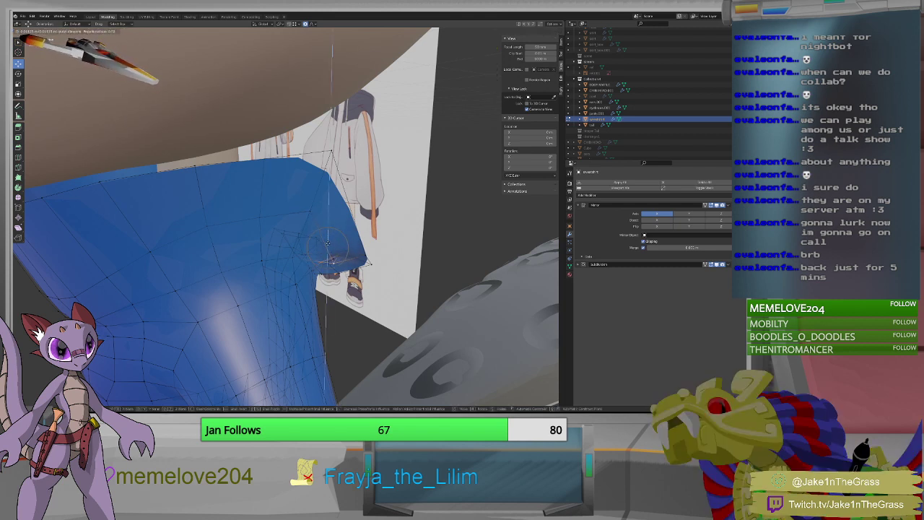
pyautogui.click(327, 245)
# Reposition the vertex at the start of the folded flap with a free move and a shift along the X axis.
pyautogui.moveTo(327, 244); pyautogui.dragTo(274, 206, button='middle')
pyautogui.click(274, 196)
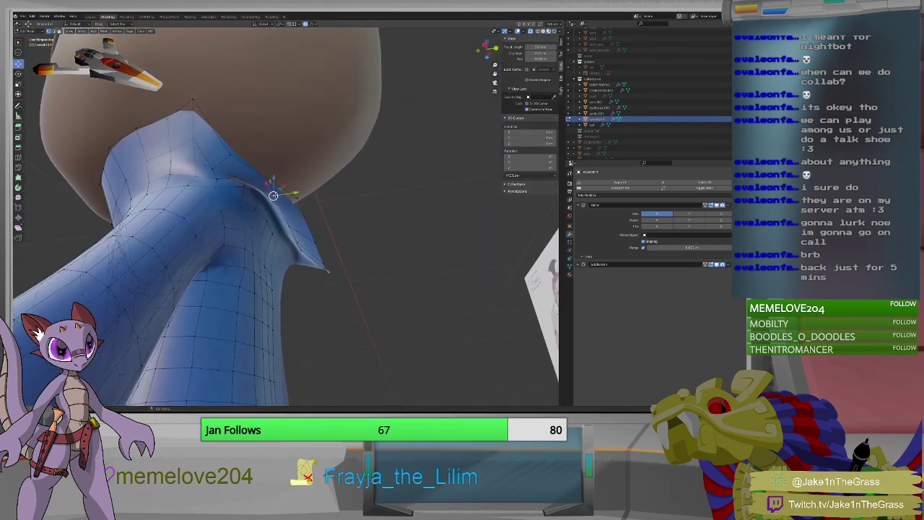
pyautogui.press('g')
pyautogui.click(268, 182)
pyautogui.moveTo(268, 182); pyautogui.dragTo(300, 142, button='middle')
pyautogui.moveTo(298, 139); pyautogui.dragTo(278, 135)
pyautogui.press('g')
pyautogui.press('x')
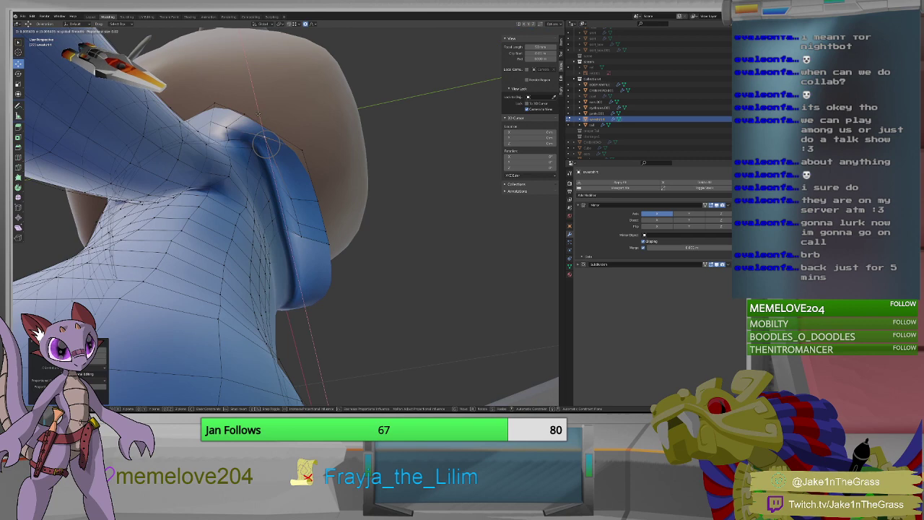
pyautogui.click(264, 139)
# Select the vertex in the crease between collar and back flap and reposition it freely.
pyautogui.moveTo(264, 139); pyautogui.dragTo(304, 180, button='middle')
pyautogui.click(296, 179)
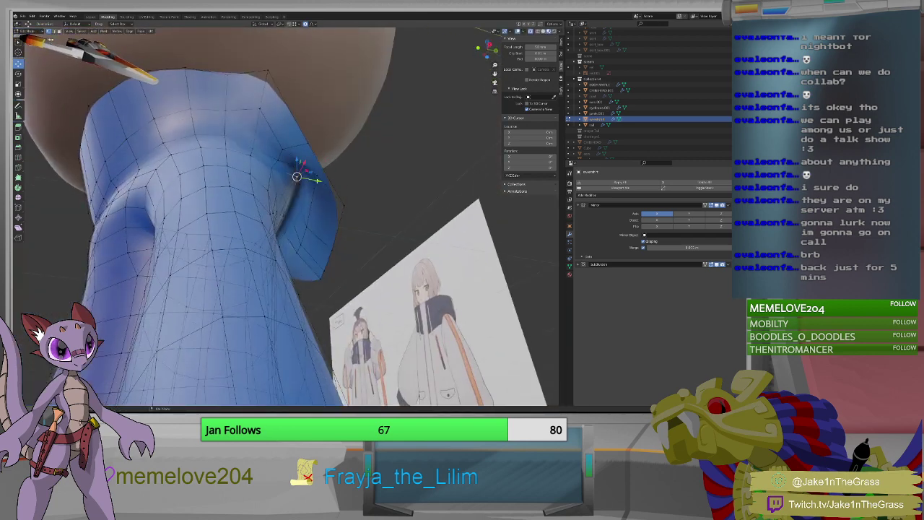
pyautogui.press('g')
pyautogui.click(309, 182)
# Select the vertex below the collar's crease, beneath the flap, and move it along the Y axis.
pyautogui.moveTo(309, 182); pyautogui.dragTo(276, 199, button='middle')
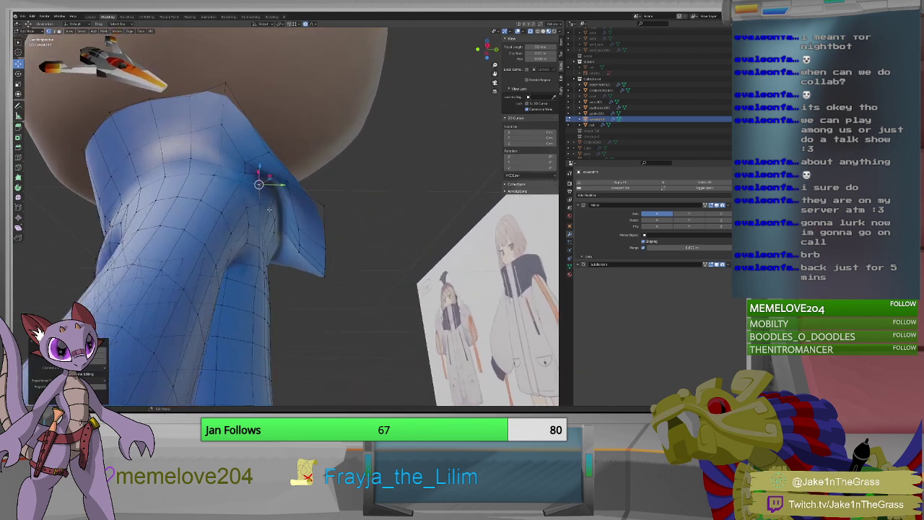
pyautogui.click(270, 209)
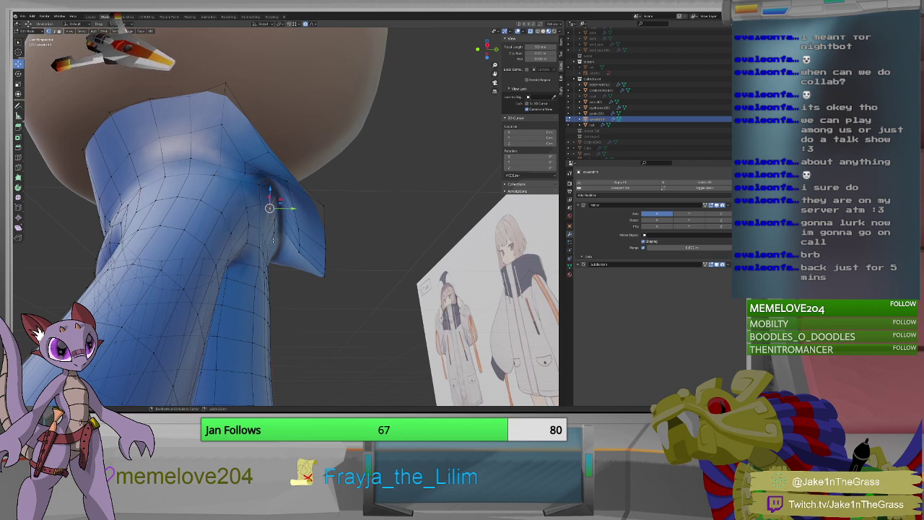
pyautogui.moveTo(276, 235)
pyautogui.mouseDown(button='middle')
pyautogui.moveTo(281, 251)
pyautogui.moveTo(289, 231)
pyautogui.mouseUp(button='middle')
pyautogui.press('g')
pyautogui.press('y')
pyautogui.click(285, 228)
# Reposition the vertices under the collar's fold, including a shift along the X axis at the flap's inner corner.
pyautogui.moveTo(270, 233); pyautogui.dragTo(286, 232)
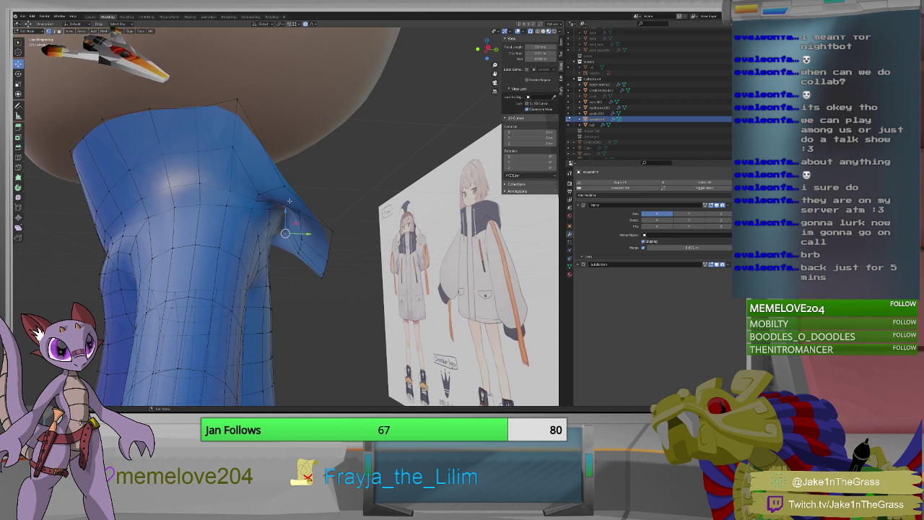
pyautogui.moveTo(285, 234); pyautogui.dragTo(304, 223)
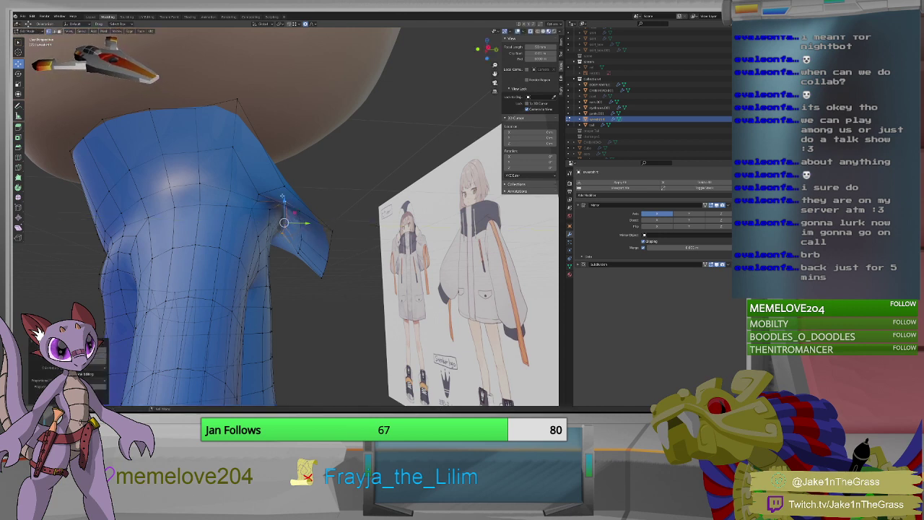
pyautogui.moveTo(285, 203); pyautogui.dragTo(275, 244, button='middle')
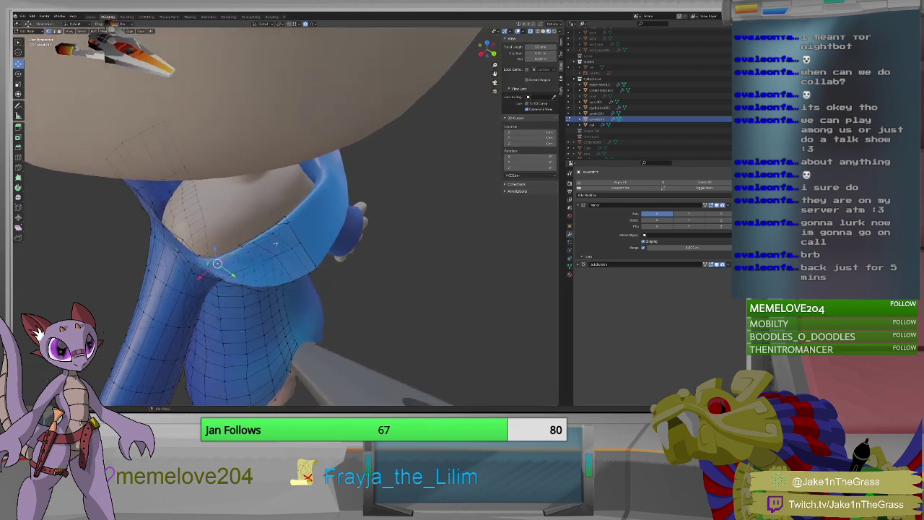
pyautogui.press('g')
pyautogui.press('y')
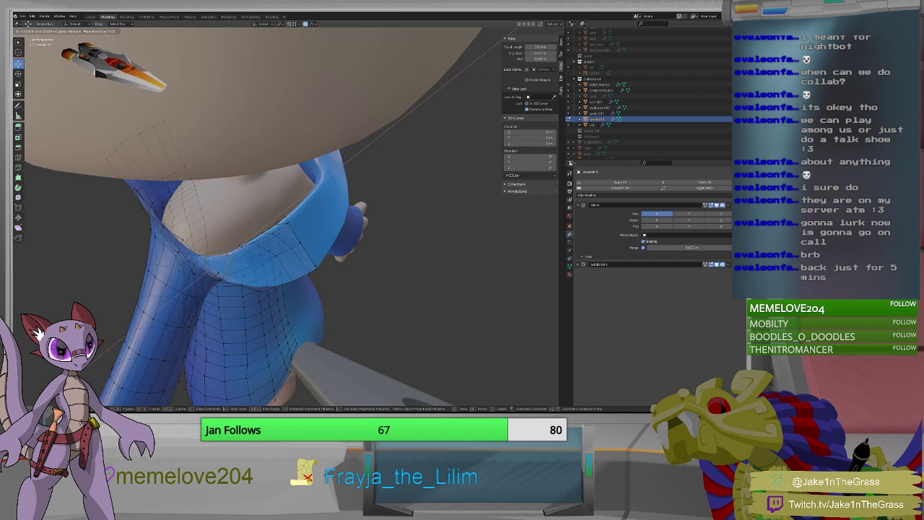
pyautogui.click(217, 273)
# Select the vertex on the flap's upper fold from below and move it along the X and Y axes.
pyautogui.moveTo(217, 272); pyautogui.dragTo(256, 193, button='middle')
pyautogui.click(269, 148)
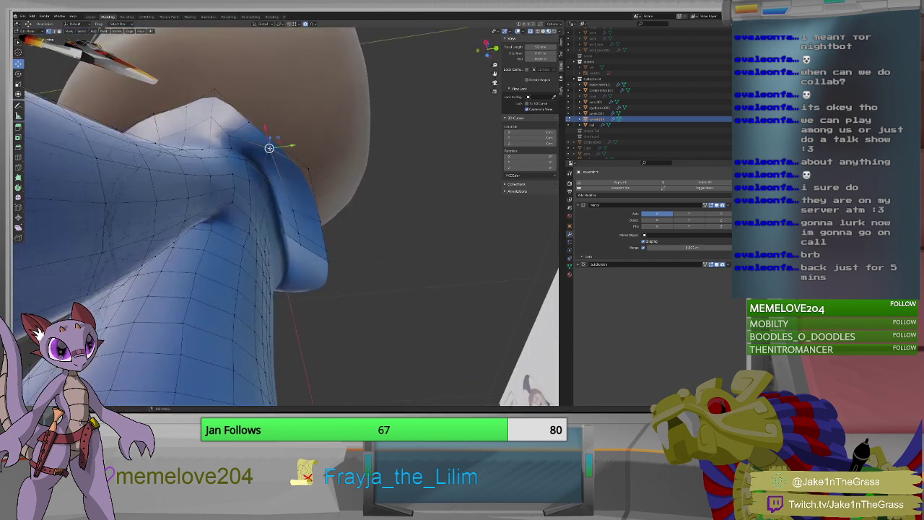
pyautogui.press('g')
pyautogui.press('x')
pyautogui.click(268, 142)
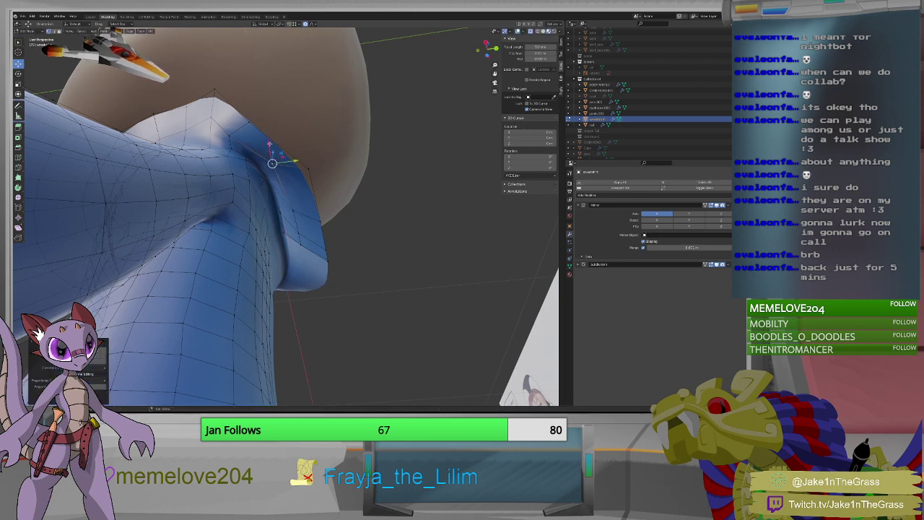
pyautogui.moveTo(268, 142); pyautogui.dragTo(252, 243, button='middle')
pyautogui.press('g')
pyautogui.press('y')
pyautogui.click(312, 188)
# Select the vertex in the middle of the back flap's side and move it along the X axis.
pyautogui.click(253, 250)
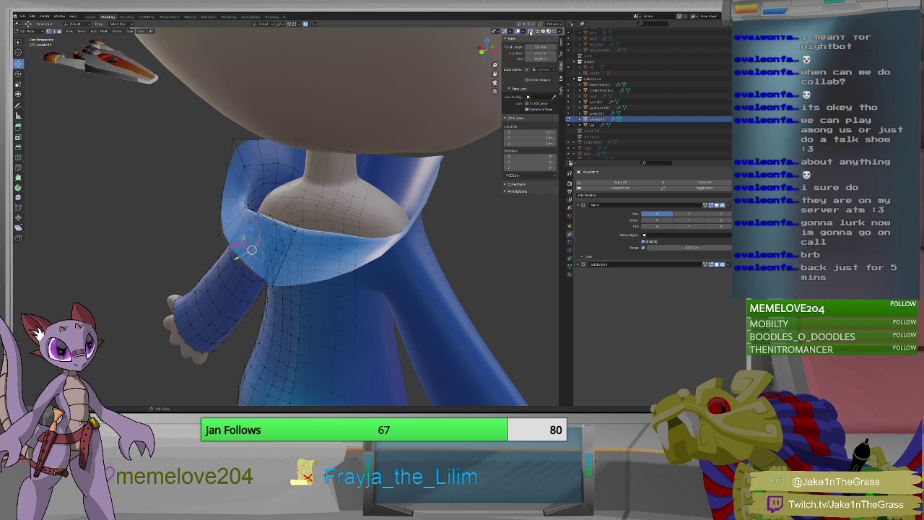
pyautogui.moveTo(265, 231); pyautogui.dragTo(243, 268)
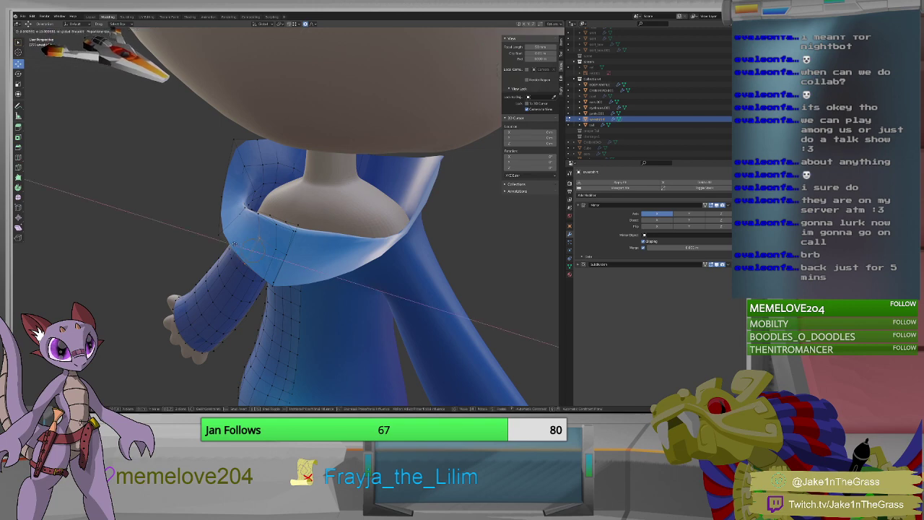
pyautogui.click(250, 256)
pyautogui.moveTo(250, 257); pyautogui.dragTo(298, 249, button='middle')
pyautogui.click(298, 249)
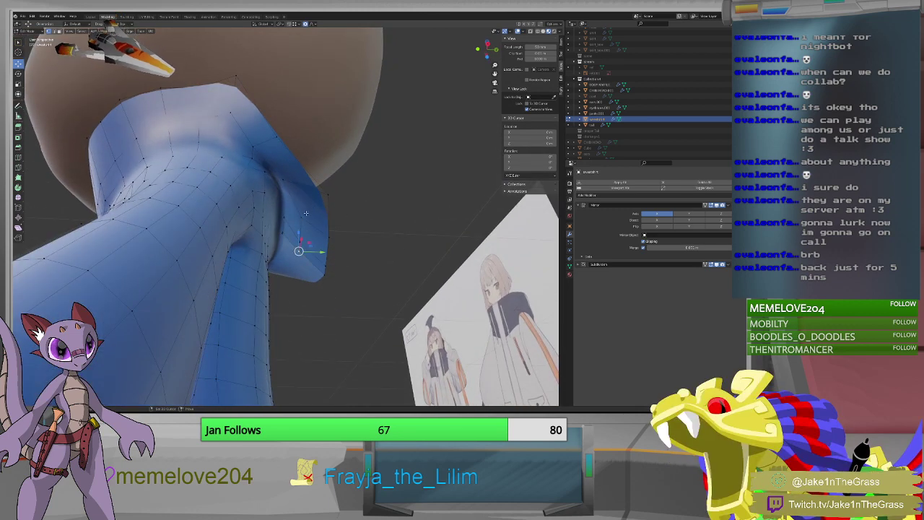
pyautogui.moveTo(298, 250); pyautogui.dragTo(328, 255, button='middle')
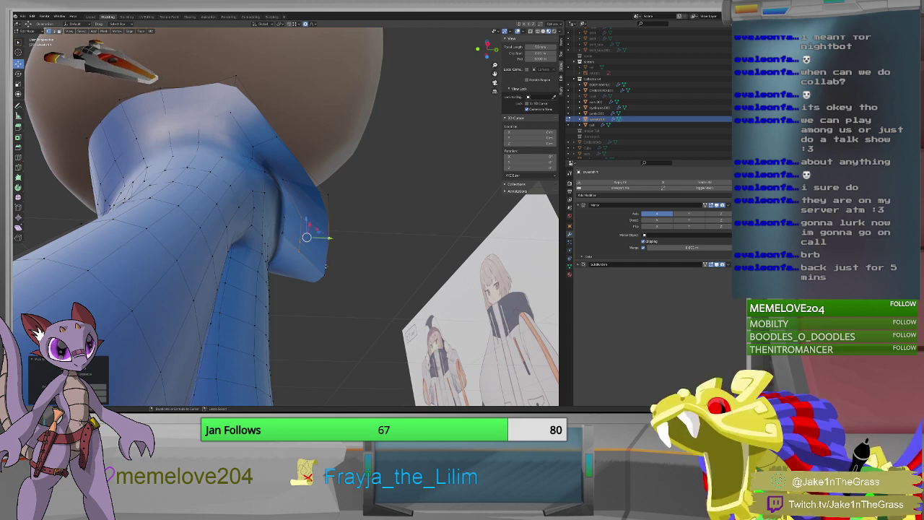
pyautogui.keyDown('shift'); pyautogui.click(325, 273); pyautogui.keyUp('shift')
pyautogui.keyDown('shift'); pyautogui.click(289, 252); pyautogui.keyUp('shift')
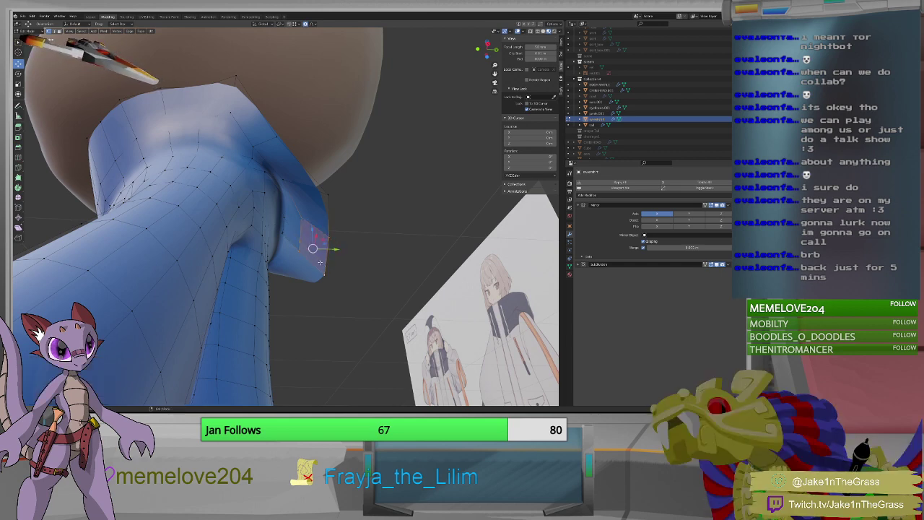
# Select the bottom center vertex of the collar's back flap and move it along the X axis, followed by the Y axis.
pyautogui.moveTo(320, 262); pyautogui.dragTo(282, 265, button='middle')
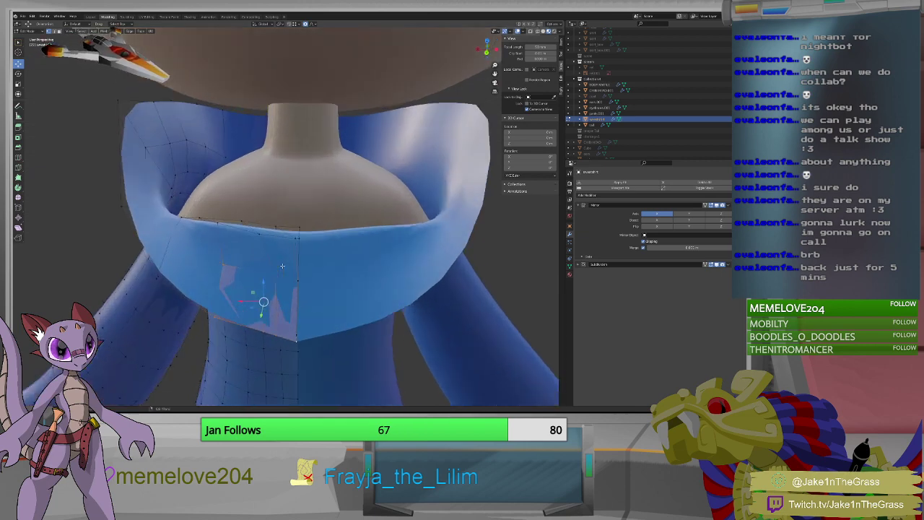
pyautogui.scroll(2, 282, 265)
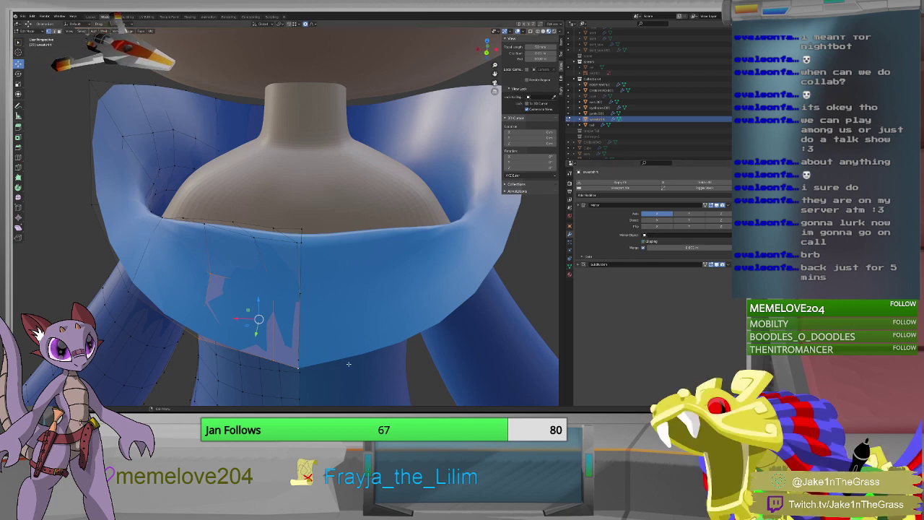
pyautogui.click(298, 367)
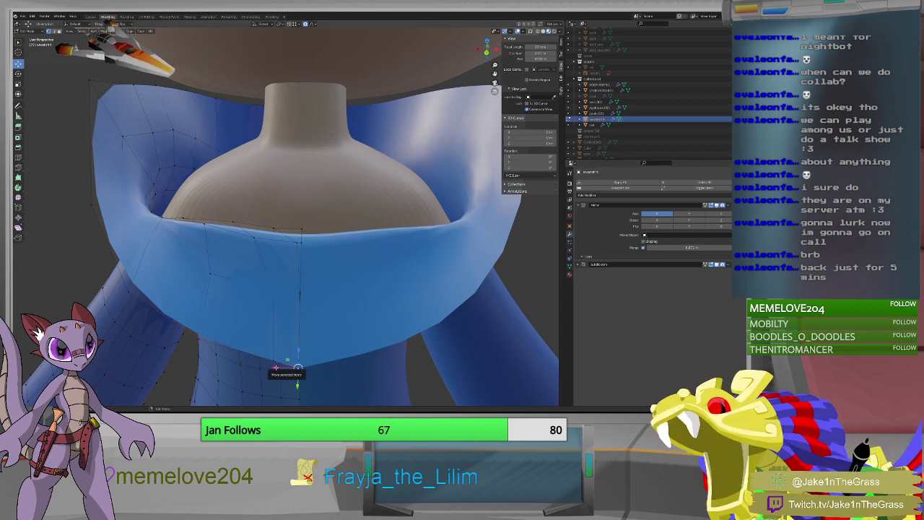
pyautogui.press('g')
pyautogui.press('x')
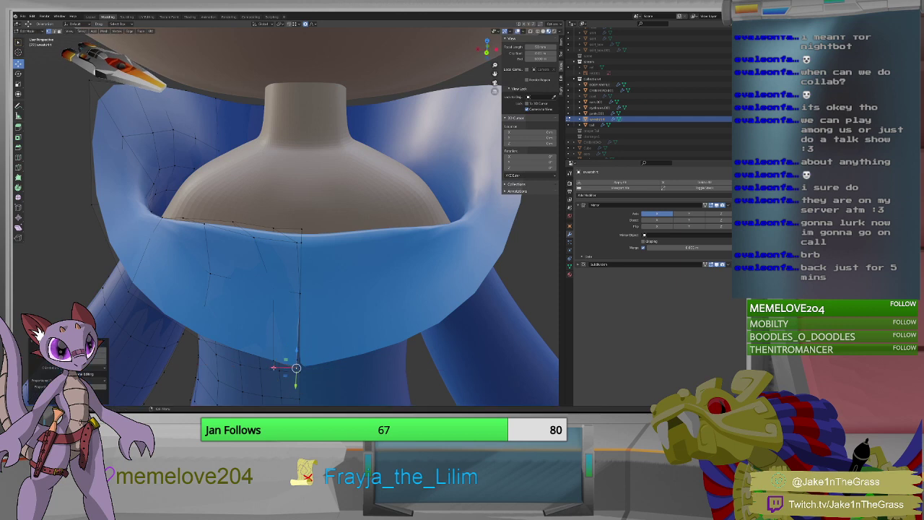
pyautogui.rightClick(278, 367)
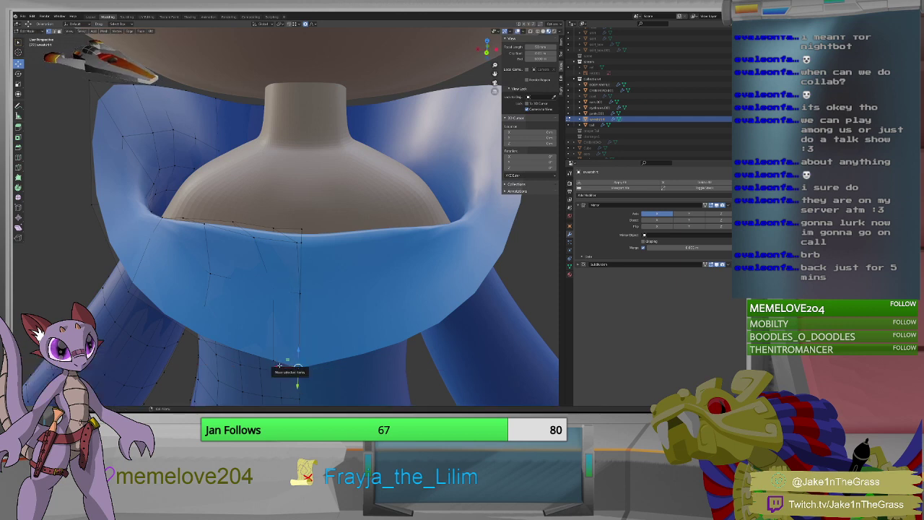
pyautogui.press('g')
pyautogui.press('x')
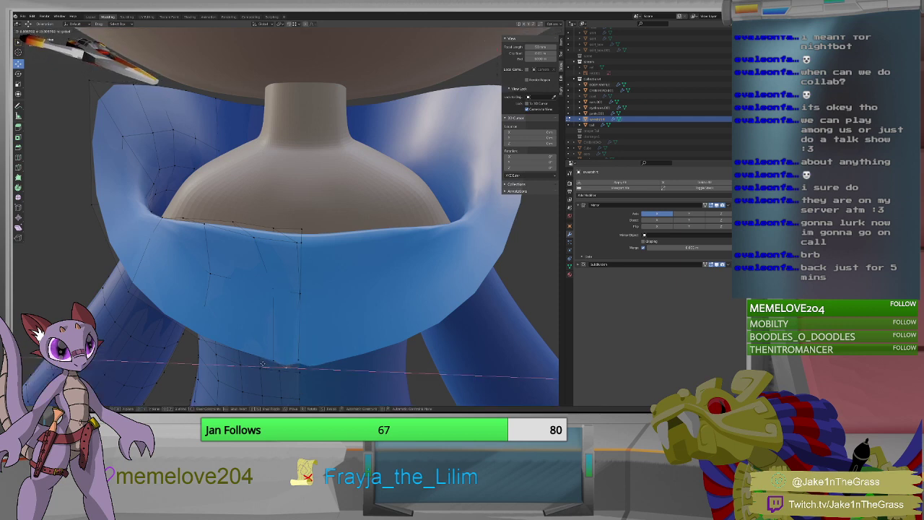
pyautogui.click(293, 361)
pyautogui.press('g')
pyautogui.press('z')
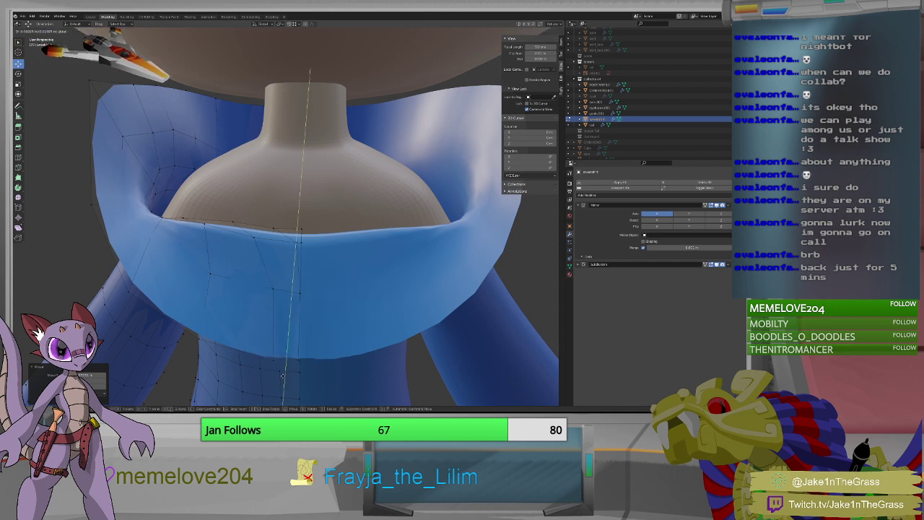
pyautogui.click(286, 371)
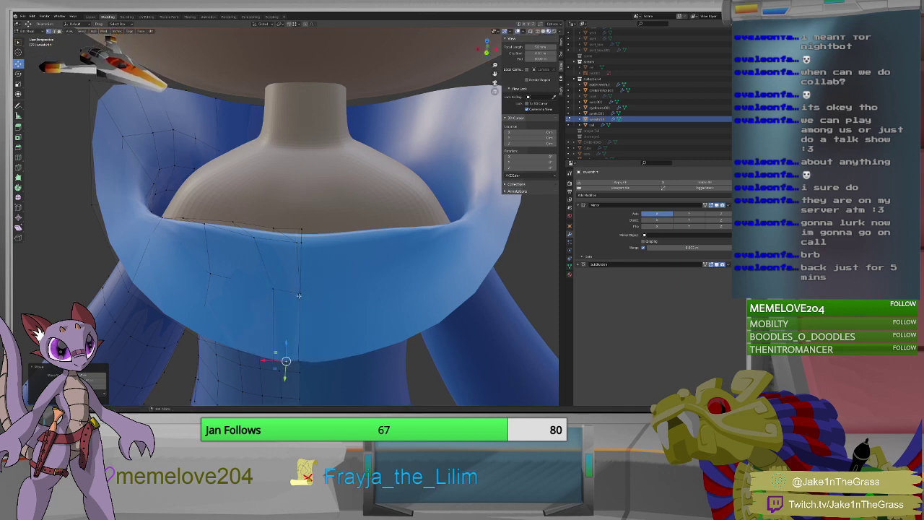
# Try to reposition the mid-height vertex on the back flap's center line along the X axis.
pyautogui.click(298, 294)
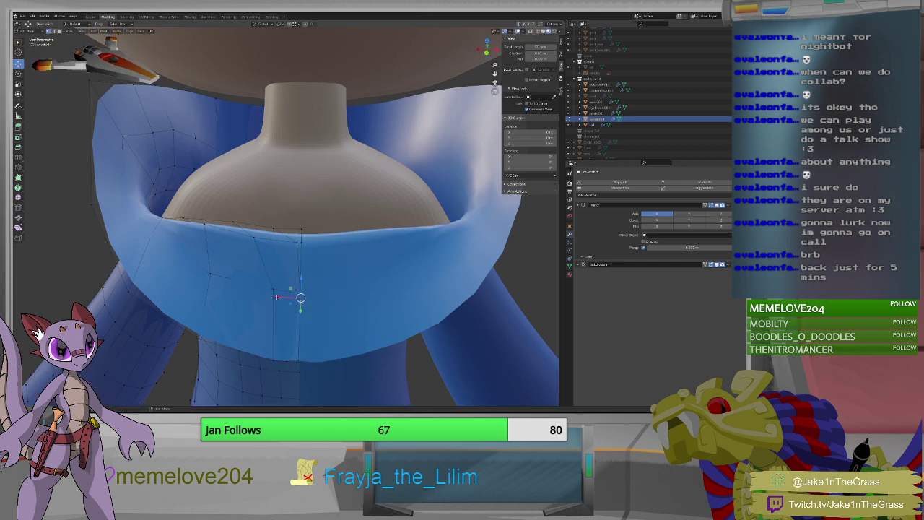
pyautogui.press('g')
pyautogui.click(281, 295)
pyautogui.click(300, 293)
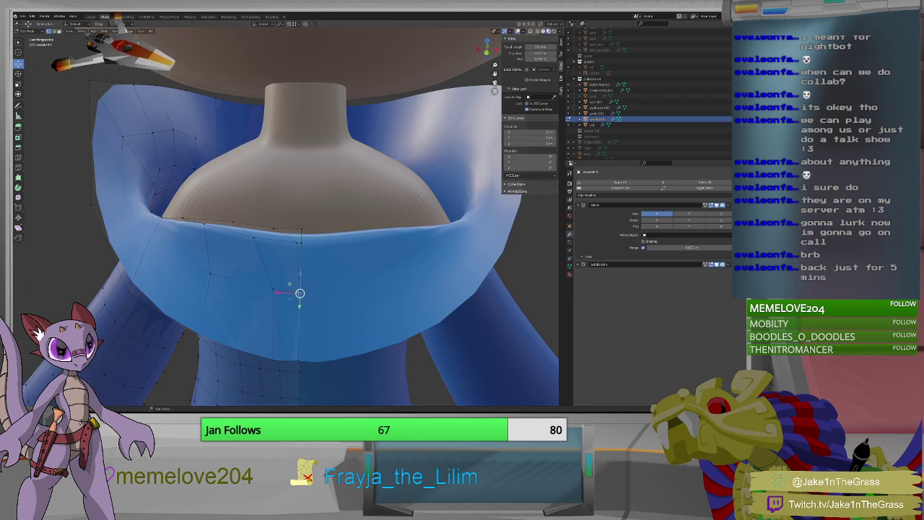
pyautogui.press('g')
pyautogui.press('x')
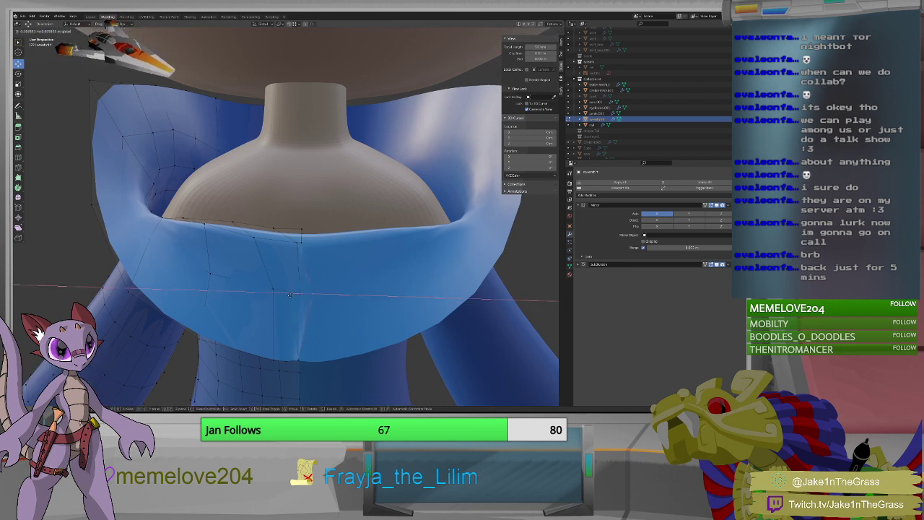
pyautogui.click(312, 293)
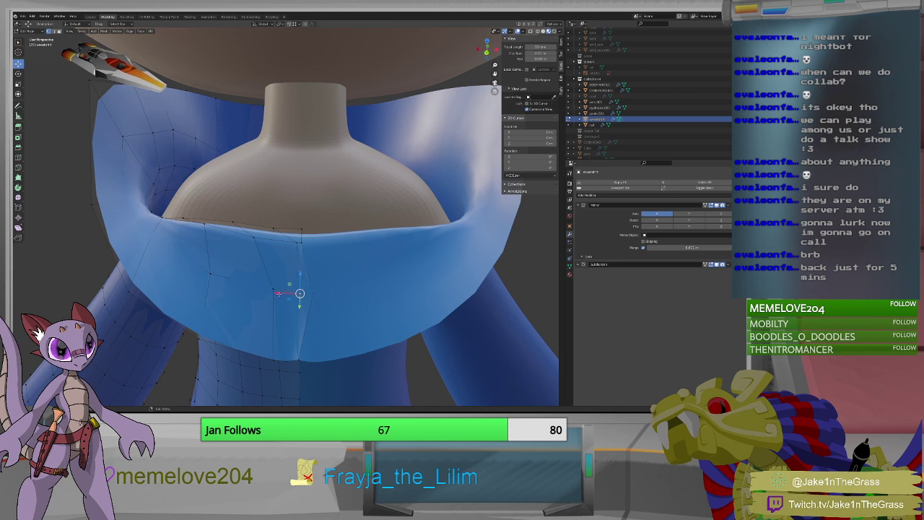
pyautogui.press('g')
pyautogui.press('x')
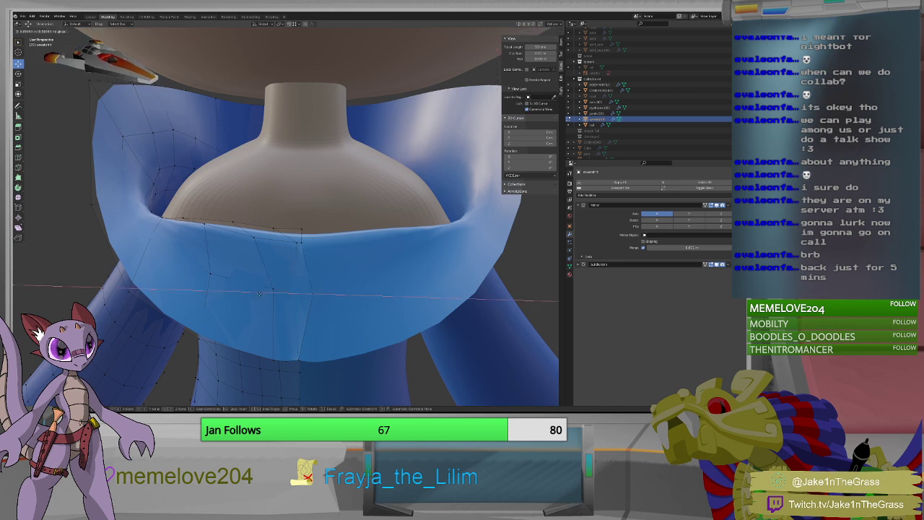
pyautogui.click(259, 293)
pyautogui.click(312, 292)
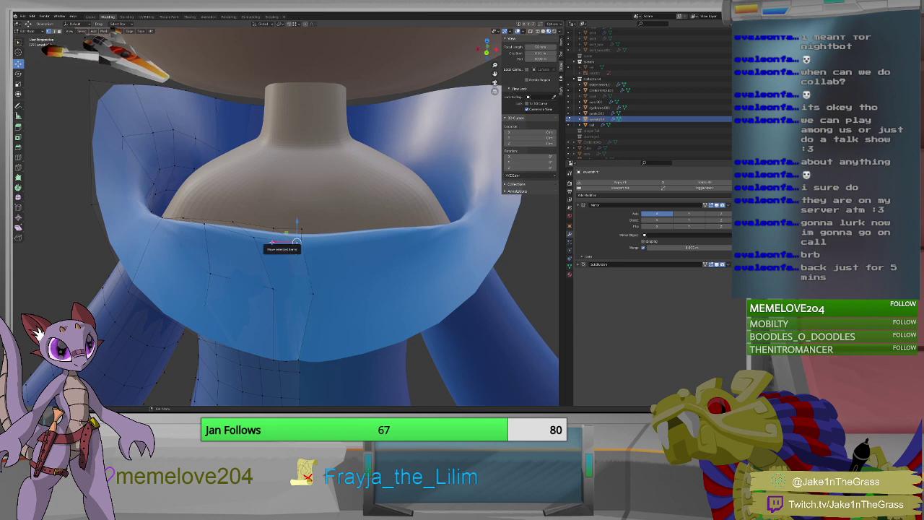
# Select the vertex on the flap's upper fold near the side of the neck opening and move it outward along the X axis.
pyautogui.click(285, 242)
pyautogui.click(253, 237)
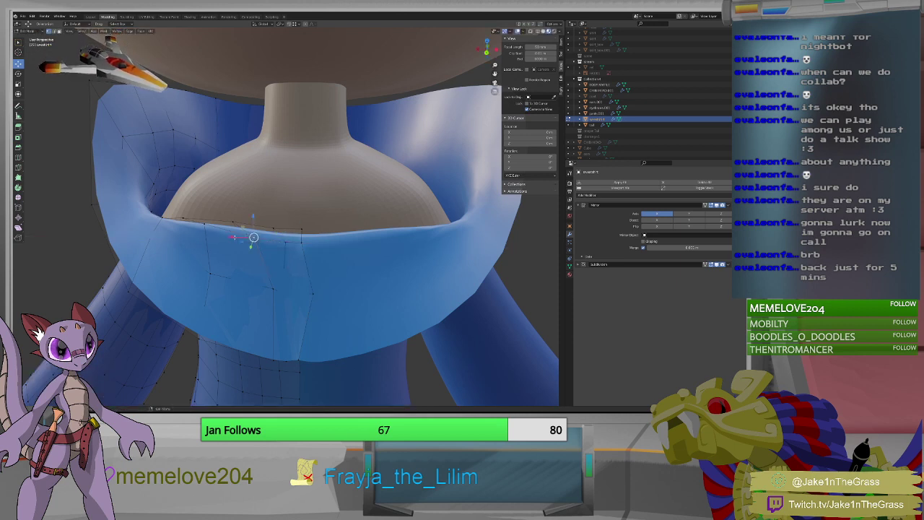
pyautogui.click(235, 236)
pyautogui.click(204, 225)
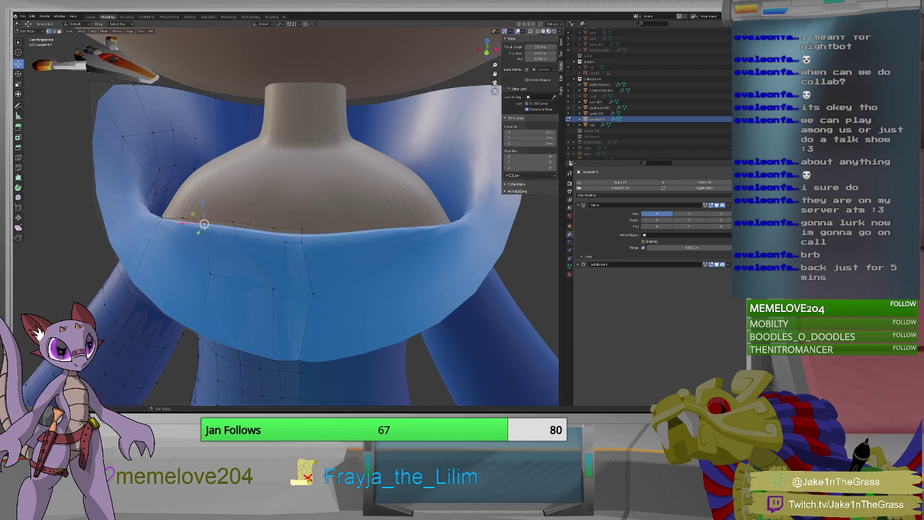
pyautogui.press('g')
pyautogui.press('x')
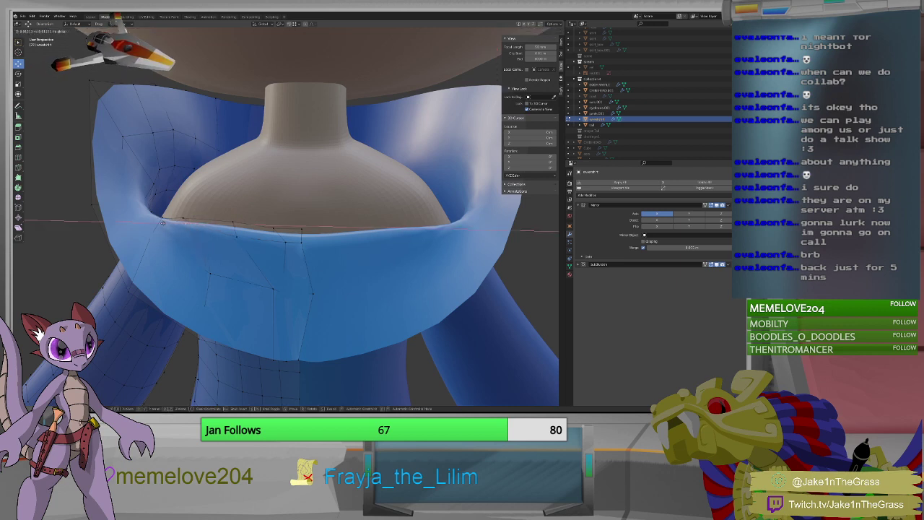
pyautogui.click(162, 223)
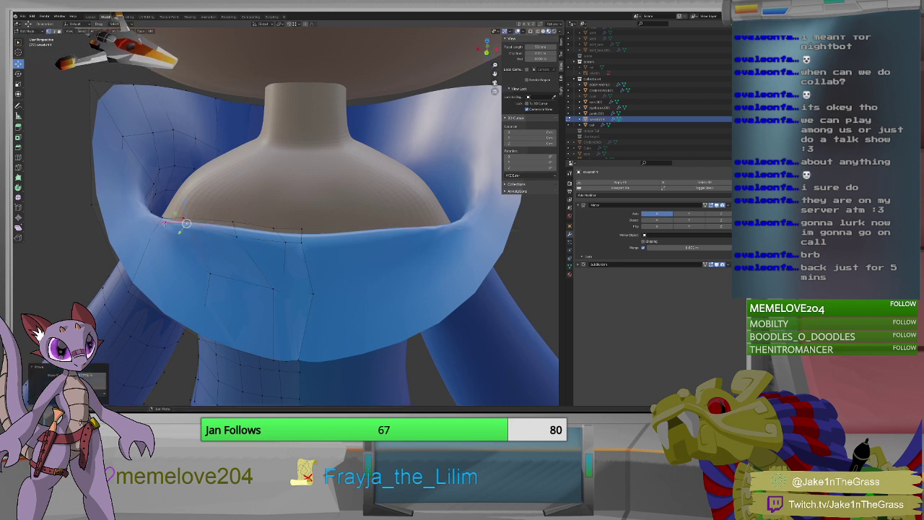
# Enable clipping in the Mirror modifier and move the flap's displaced mid-height vertex along the X axis onto the center line.
pyautogui.click(315, 294)
pyautogui.click(643, 242)
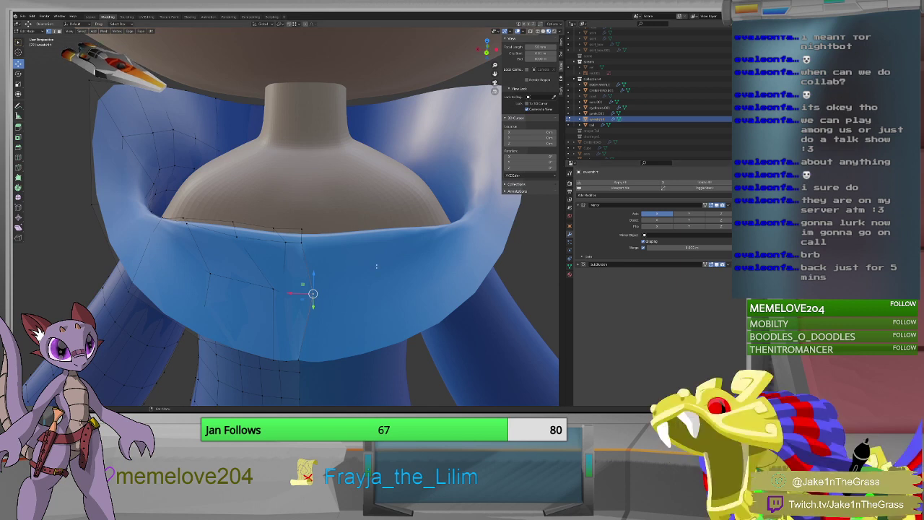
pyautogui.press('g')
pyautogui.press('x')
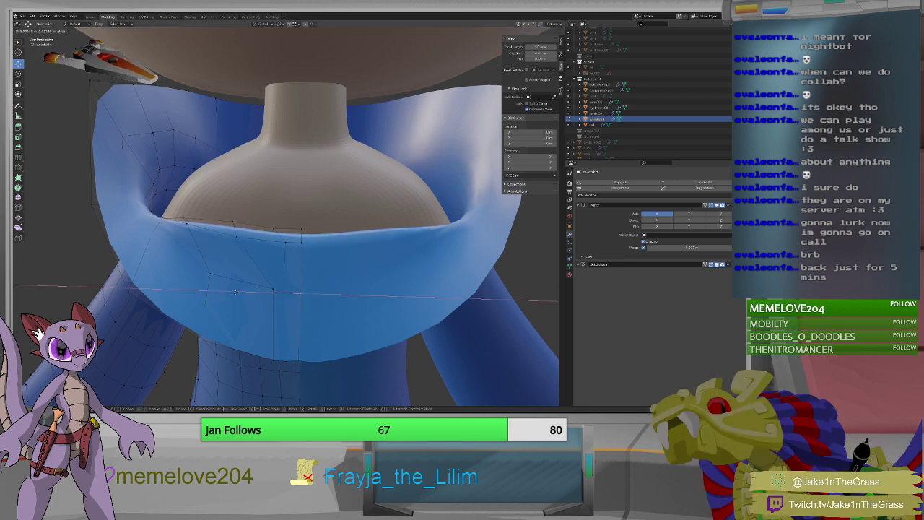
pyautogui.click(235, 292)
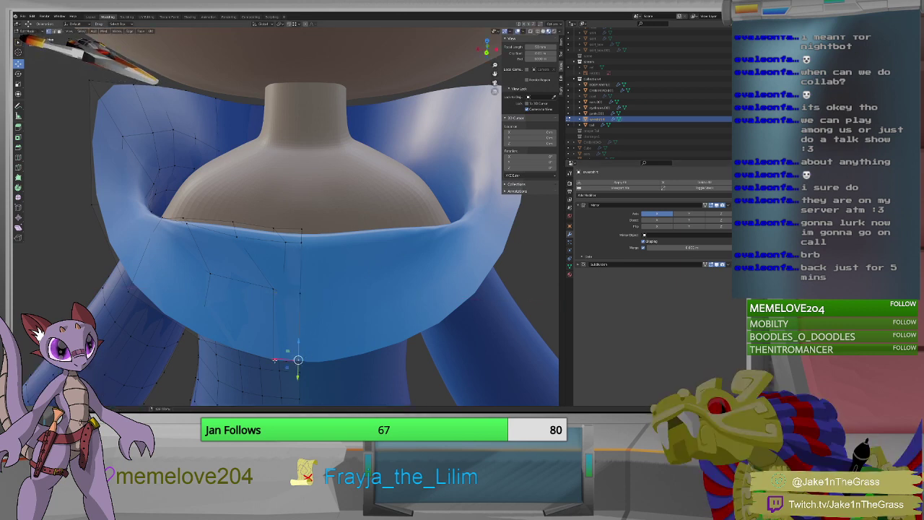
# Adjust the flap's bottom center vertex and the mid-height vertex beside the center line along the X axis.
pyautogui.click(297, 359)
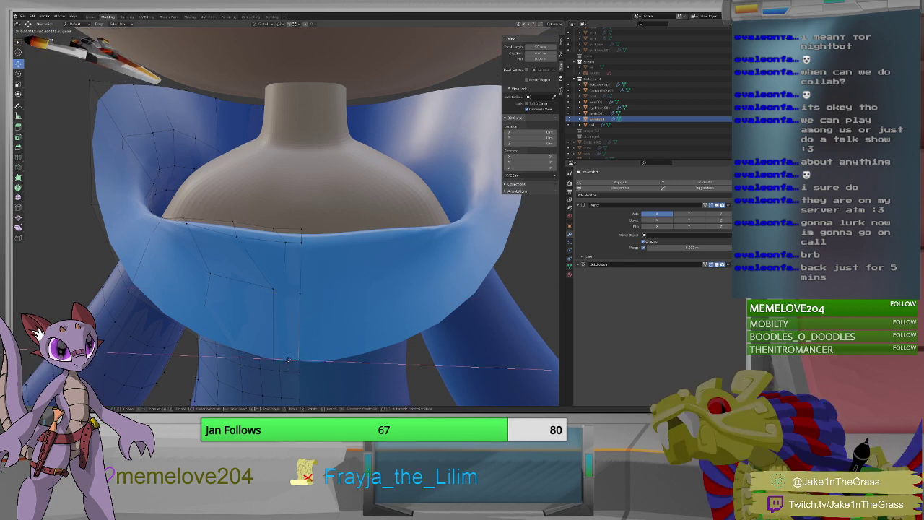
pyautogui.click(283, 288)
pyautogui.press('g')
pyautogui.press('x')
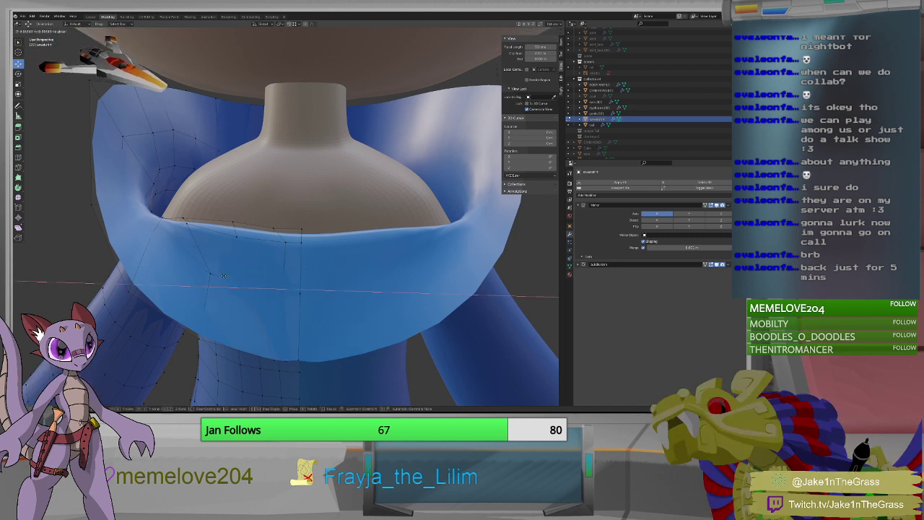
pyautogui.click(210, 273)
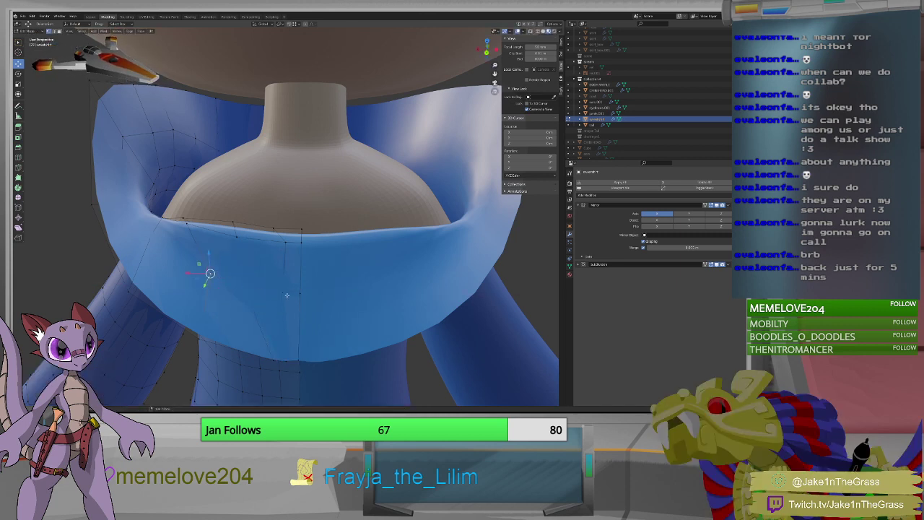
# Spread the vertices along the back flap's lower hem outward along the X axis.
pyautogui.click(273, 359)
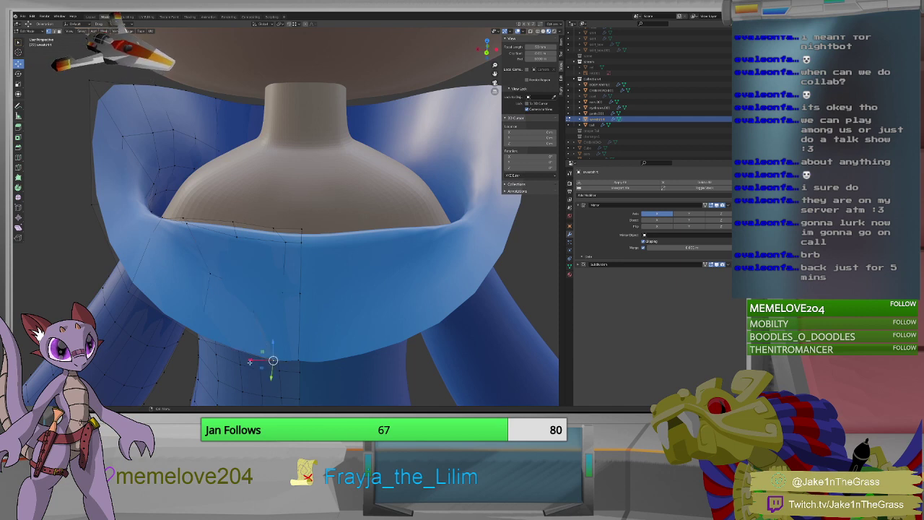
pyautogui.press('g')
pyautogui.press('x')
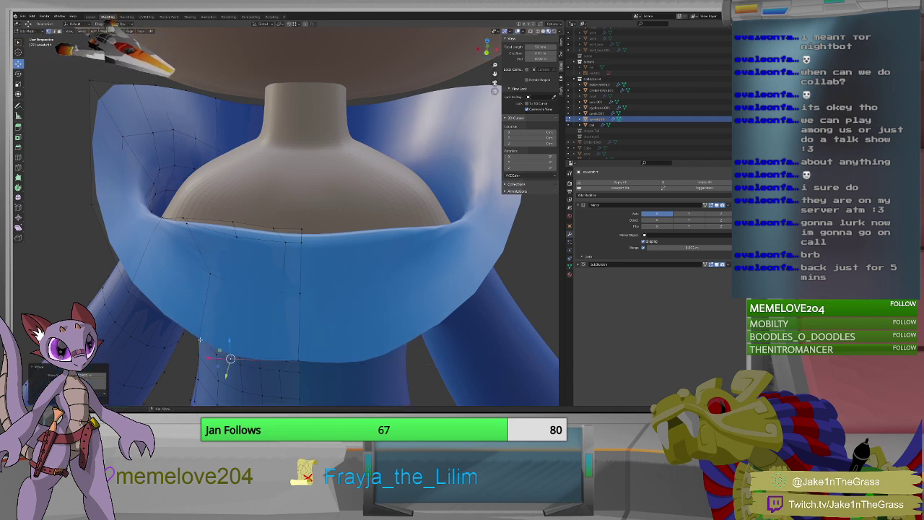
pyautogui.click(200, 339)
pyautogui.press('g')
pyautogui.press('x')
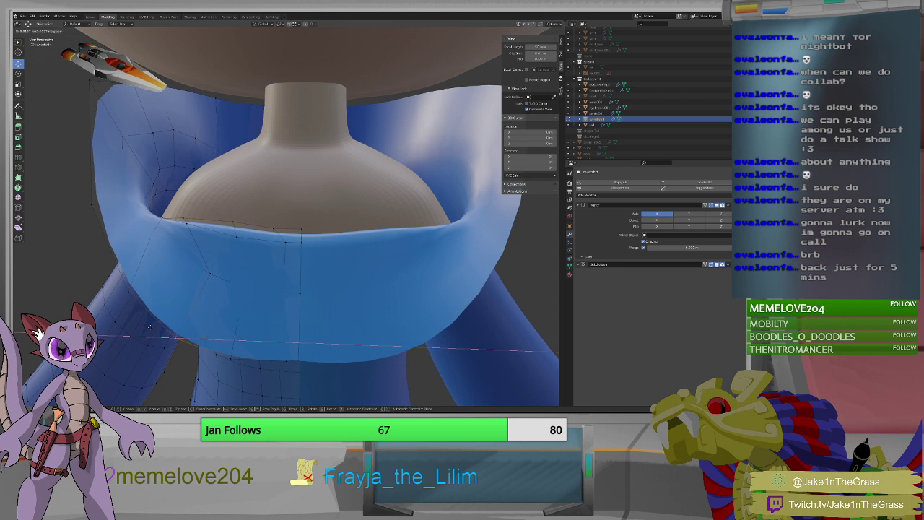
pyautogui.click(175, 337)
pyautogui.press('g')
pyautogui.press('x')
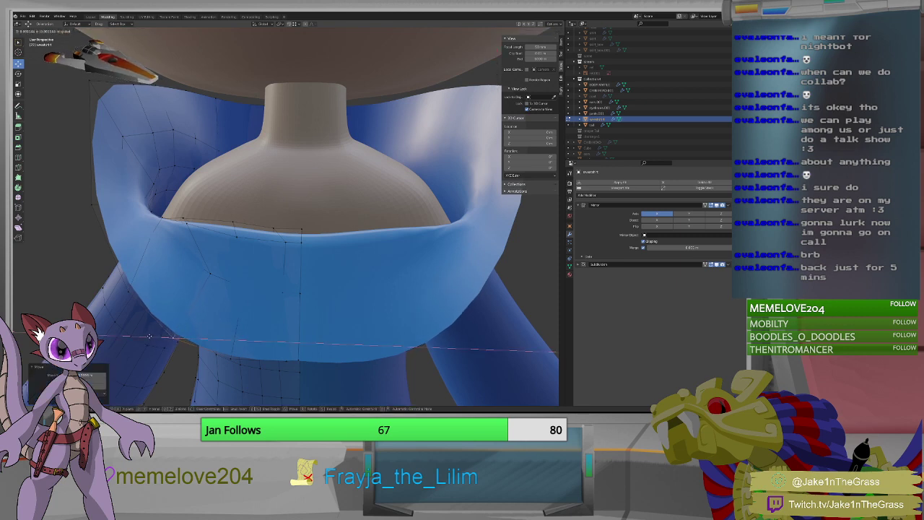
pyautogui.click(184, 322)
# Move the two mid-height vertices on the side of the back flap outward along the X axis.
pyautogui.click(209, 275)
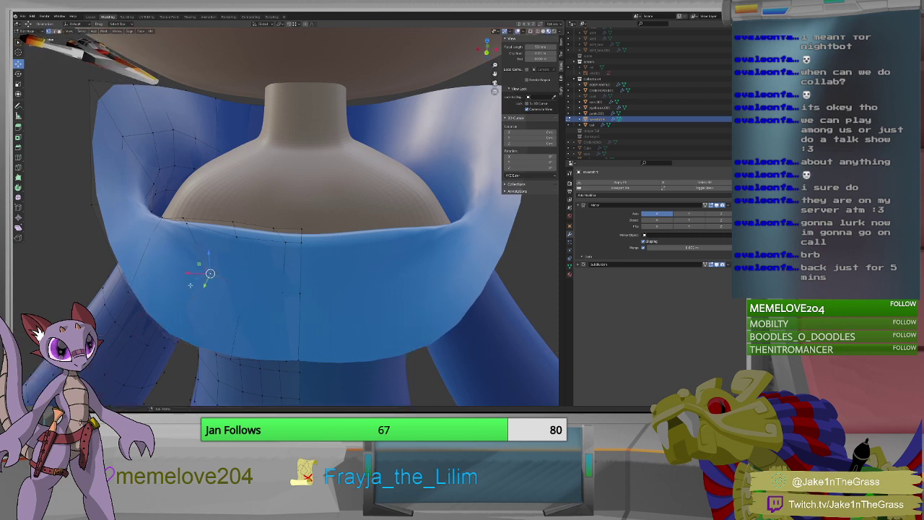
pyautogui.press('g')
pyautogui.press('x')
pyautogui.click(165, 268)
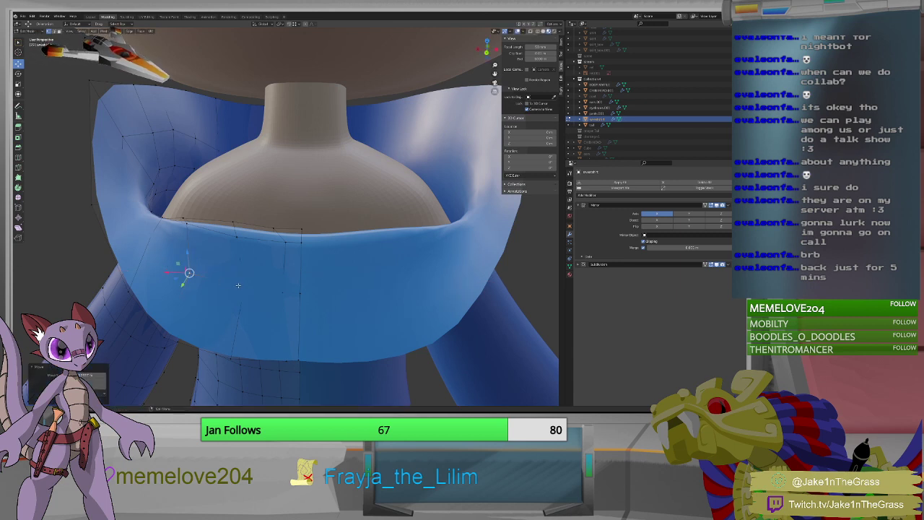
pyautogui.click(244, 288)
pyautogui.press('g')
pyautogui.press('x')
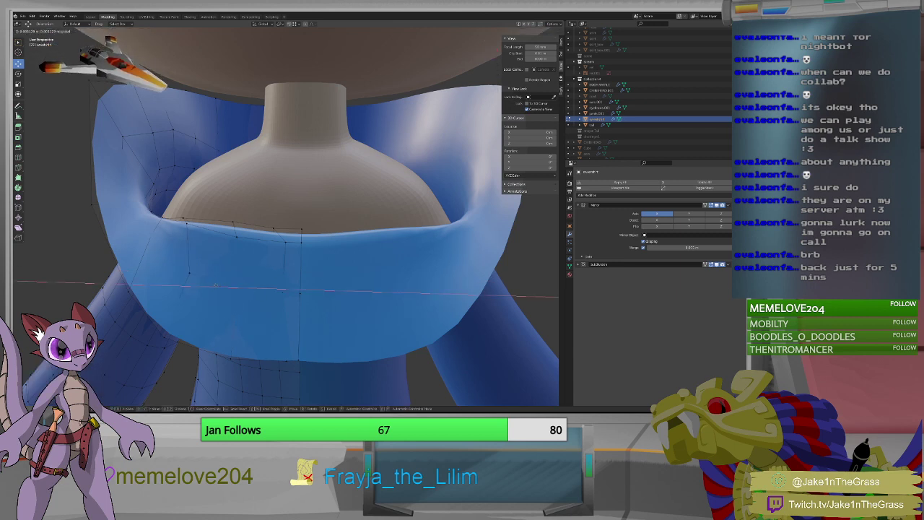
pyautogui.click(215, 285)
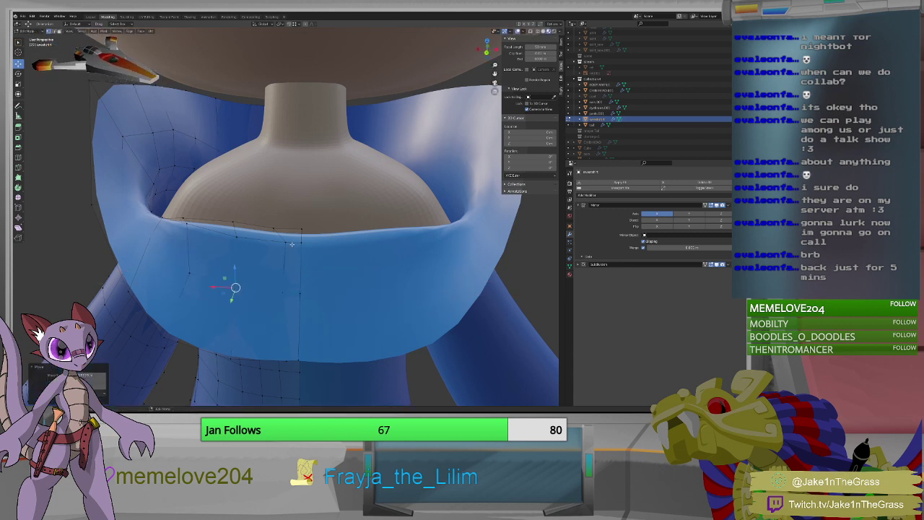
# Select the column of vertices beside the flap's center line and shift it outward along the X axis.
pyautogui.moveTo(291, 263); pyautogui.dragTo(282, 357)
pyautogui.press('g')
pyautogui.press('x')
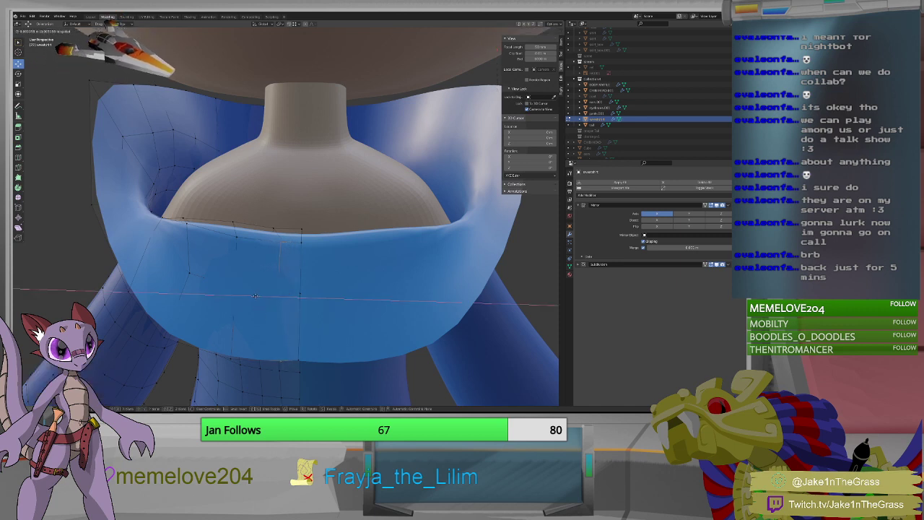
pyautogui.click(247, 295)
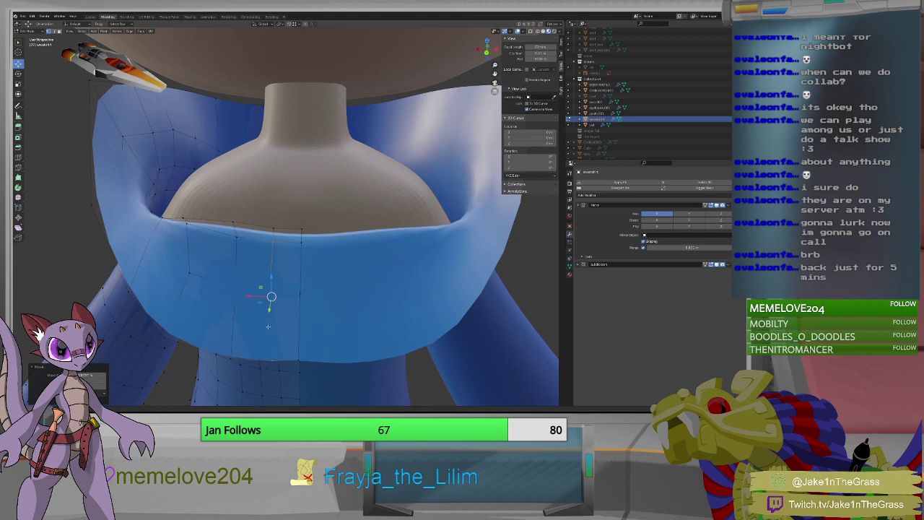
pyautogui.moveTo(264, 305); pyautogui.dragTo(288, 253, button='middle')
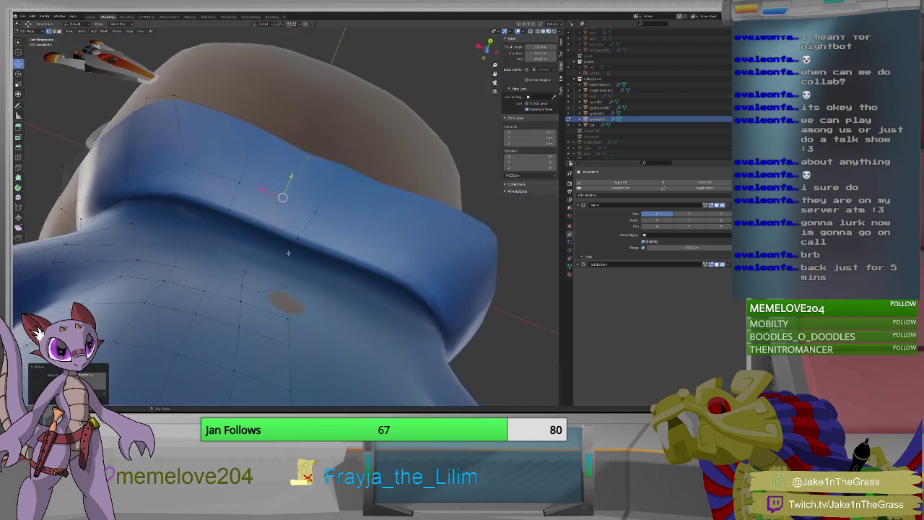
# Move the vertex on the back flap's outer hem near the center line along the Y axis.
pyautogui.click(309, 153)
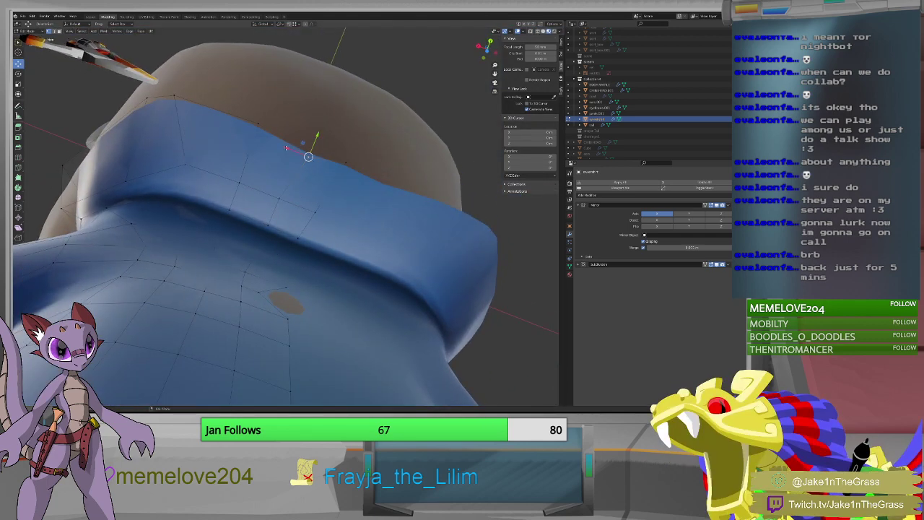
pyautogui.moveTo(352, 171); pyautogui.dragTo(288, 229, button='middle')
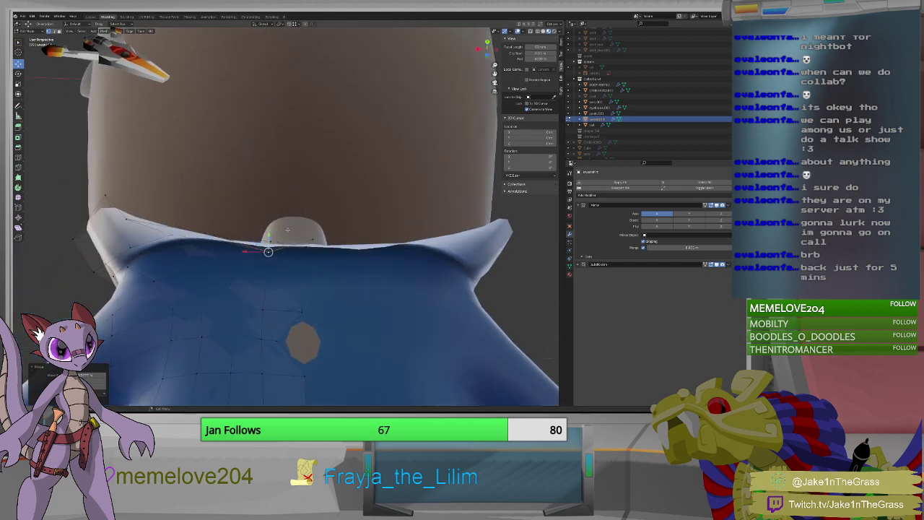
pyautogui.moveTo(268, 251); pyautogui.dragTo(268, 239)
pyautogui.moveTo(258, 231); pyautogui.dragTo(290, 249, button='middle')
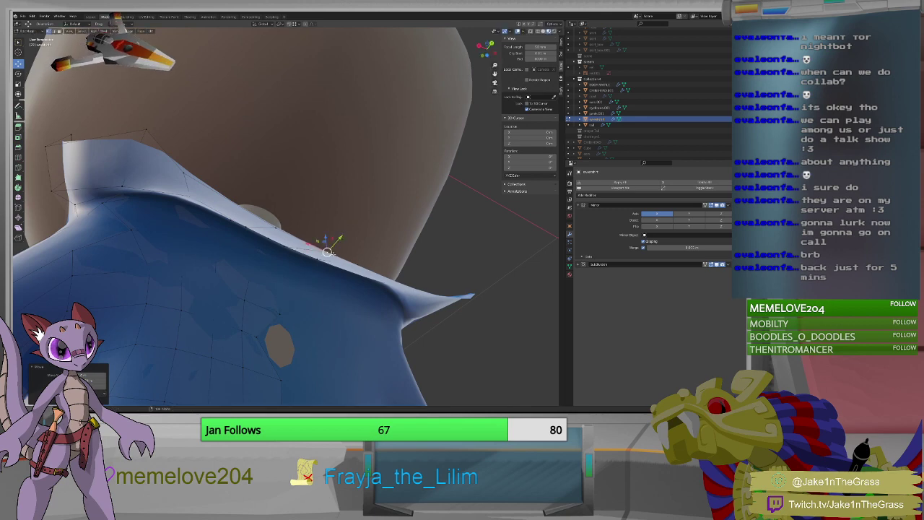
pyautogui.moveTo(329, 242); pyautogui.dragTo(380, 259, button='middle')
# Select the run of vertices across the back flap to its outer hem and move them along the Y axis toward the body.
pyautogui.keyDown('shift'); pyautogui.rightClick(328, 231); pyautogui.keyUp('shift')
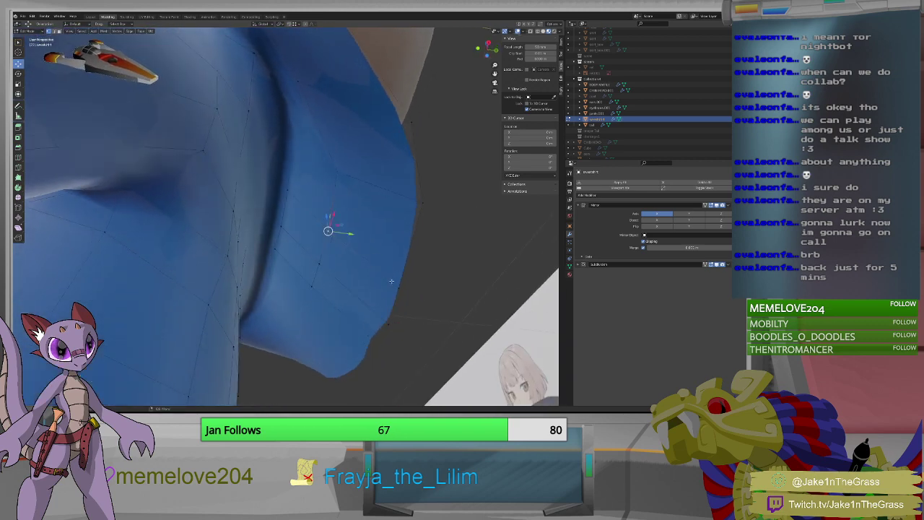
pyautogui.keyDown('shift'); pyautogui.moveTo(401, 288); pyautogui.dragTo(370, 294, button='right'); pyautogui.keyUp('shift')
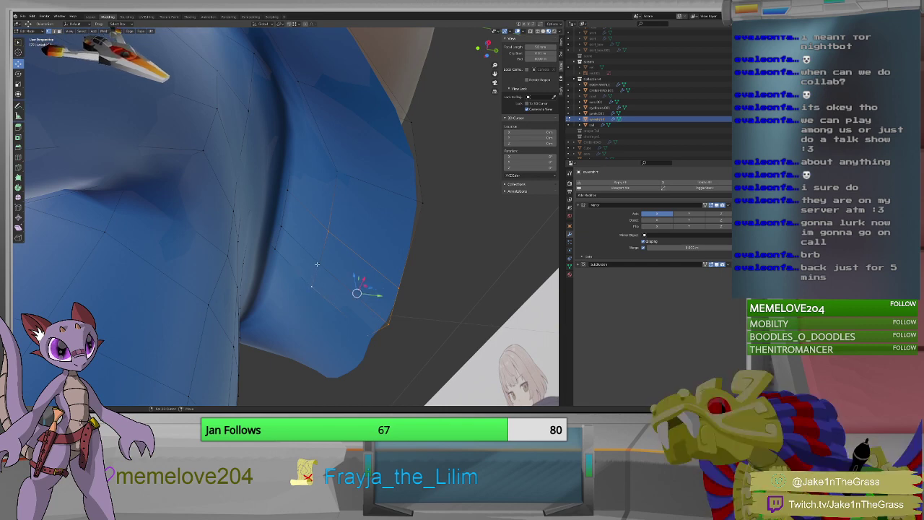
pyautogui.click(365, 290)
pyautogui.moveTo(373, 291); pyautogui.dragTo(318, 285)
pyautogui.moveTo(318, 285); pyautogui.dragTo(274, 292, button='middle')
pyautogui.hotkey('alt', 'a')
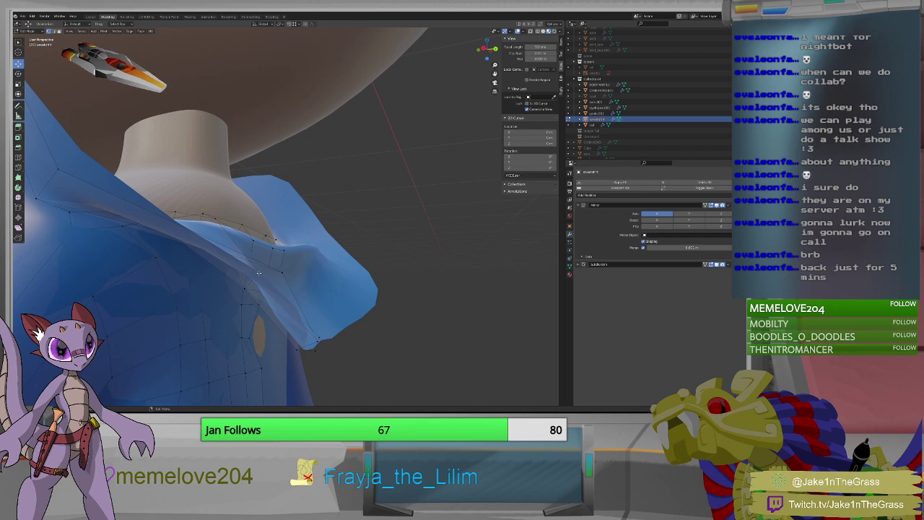
# Move the flap vertex, and the short run of vertices around it, along the Y axis closer to the character's back.
pyautogui.moveTo(301, 280); pyautogui.dragTo(326, 262, button='middle')
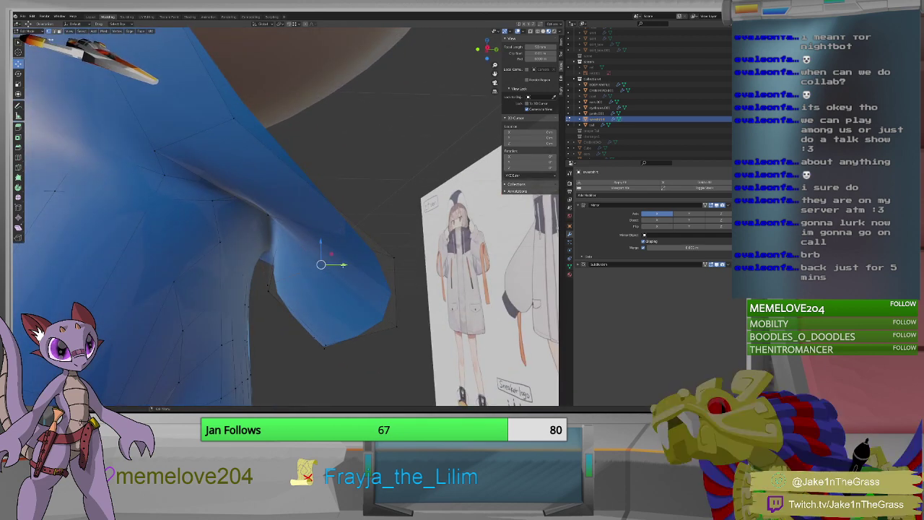
pyautogui.press('g')
pyautogui.press('y')
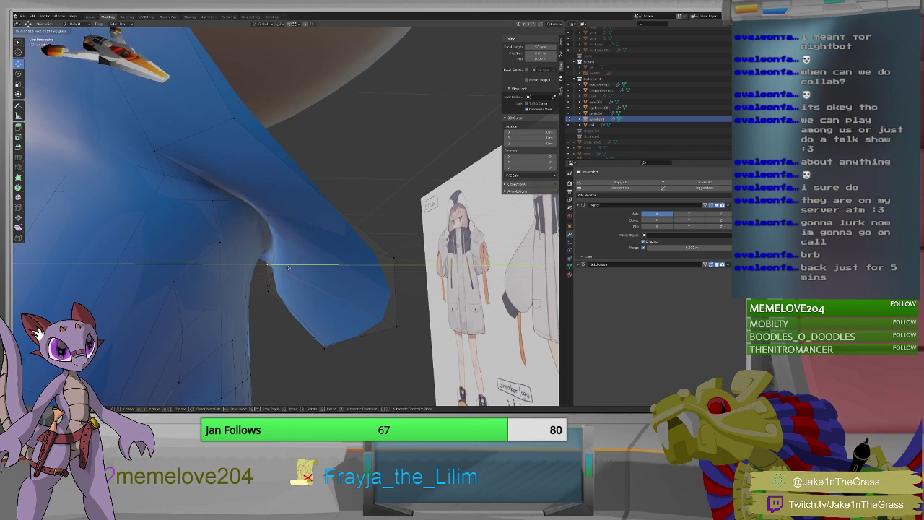
pyautogui.click(282, 267)
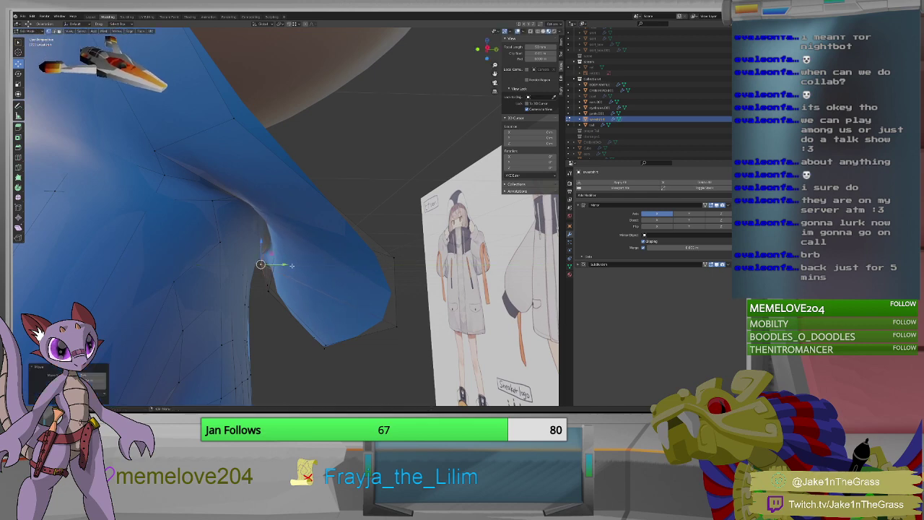
pyautogui.moveTo(282, 267); pyautogui.dragTo(271, 307, button='middle')
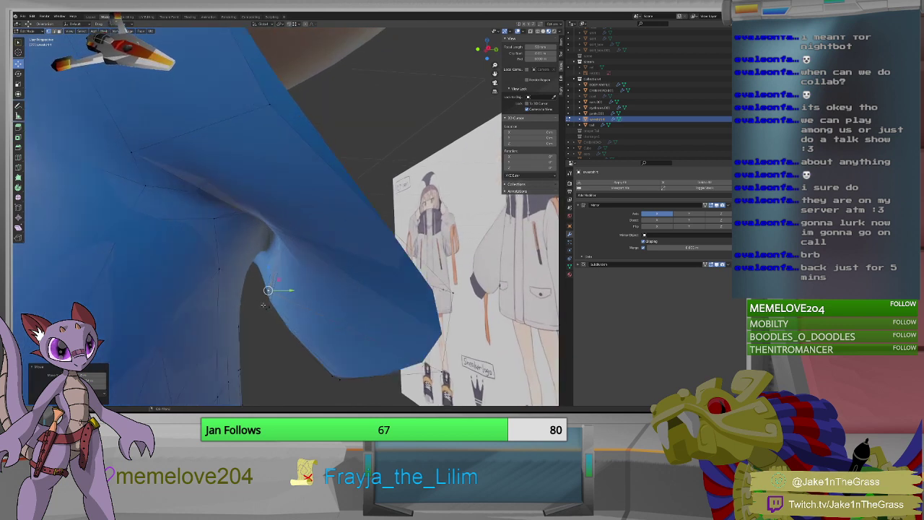
pyautogui.click(265, 304)
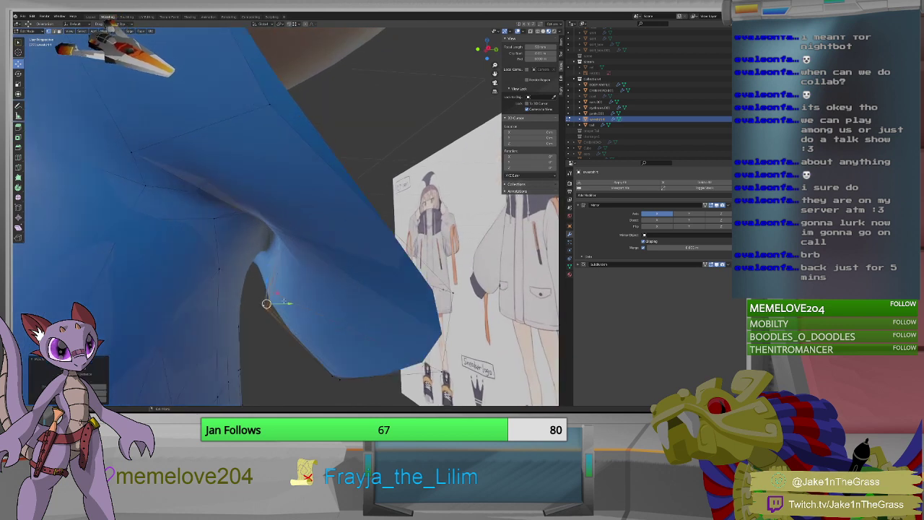
pyautogui.press('g')
pyautogui.press('y')
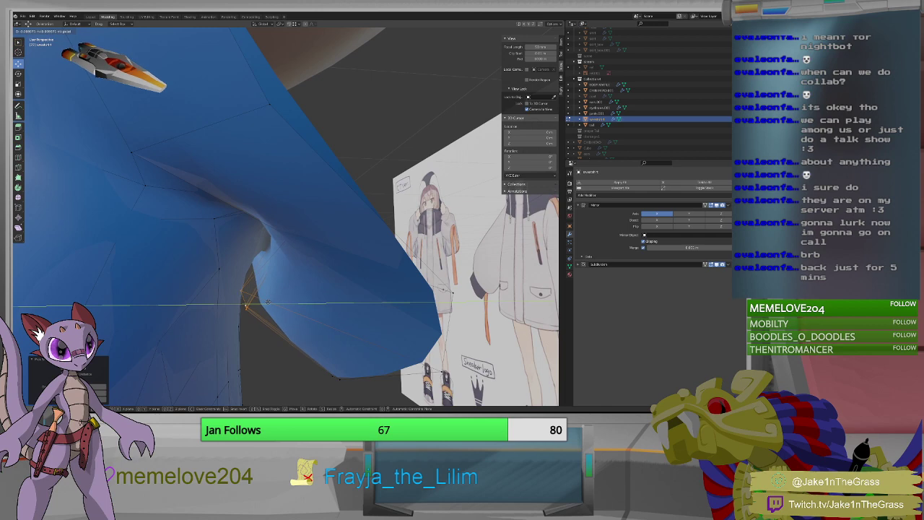
pyautogui.click(316, 299)
pyautogui.moveTo(316, 299)
pyautogui.mouseDown(button='middle')
pyautogui.moveTo(307, 314)
pyautogui.moveTo(378, 313)
pyautogui.moveTo(327, 293)
pyautogui.mouseUp(button='middle')
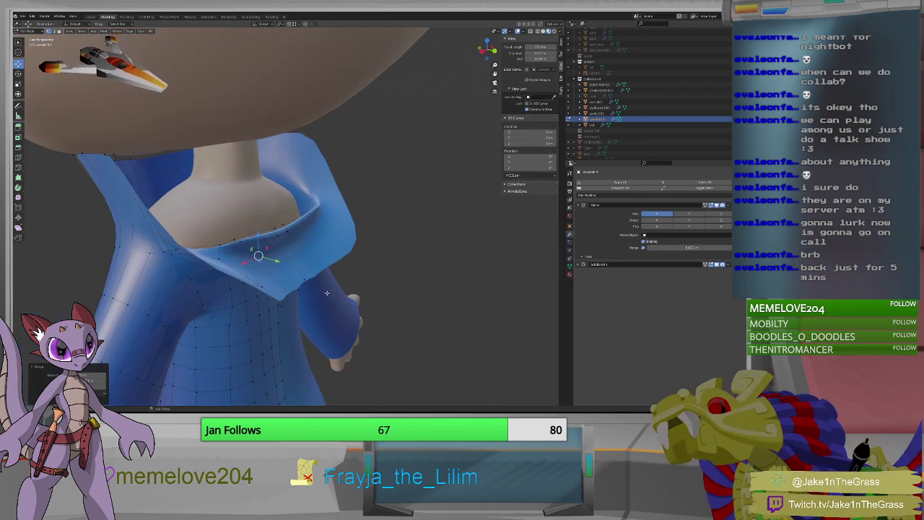
# Try to extrude the selected run of vertices along the back flap's lower hem.
pyautogui.moveTo(329, 274); pyautogui.dragTo(255, 312)
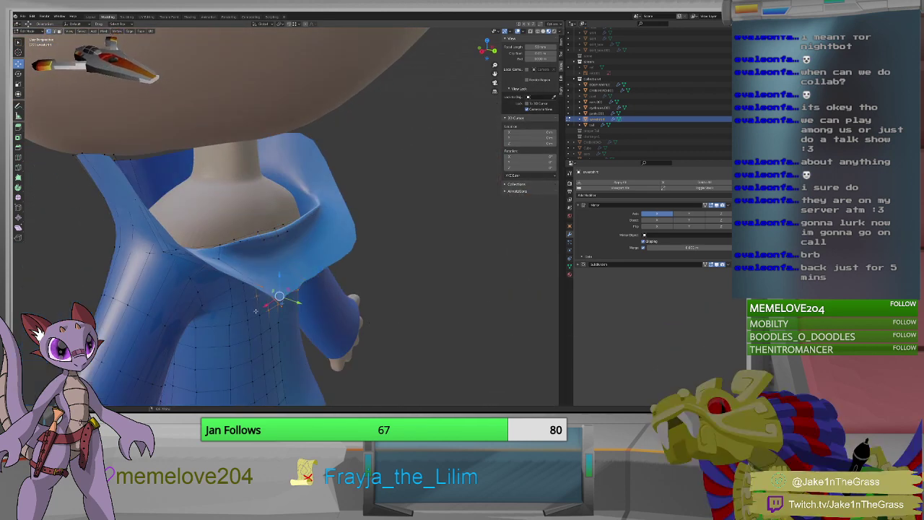
pyautogui.moveTo(256, 312)
pyautogui.mouseDown(button='middle')
pyautogui.moveTo(293, 318)
pyautogui.moveTo(254, 306)
pyautogui.mouseUp(button='middle')
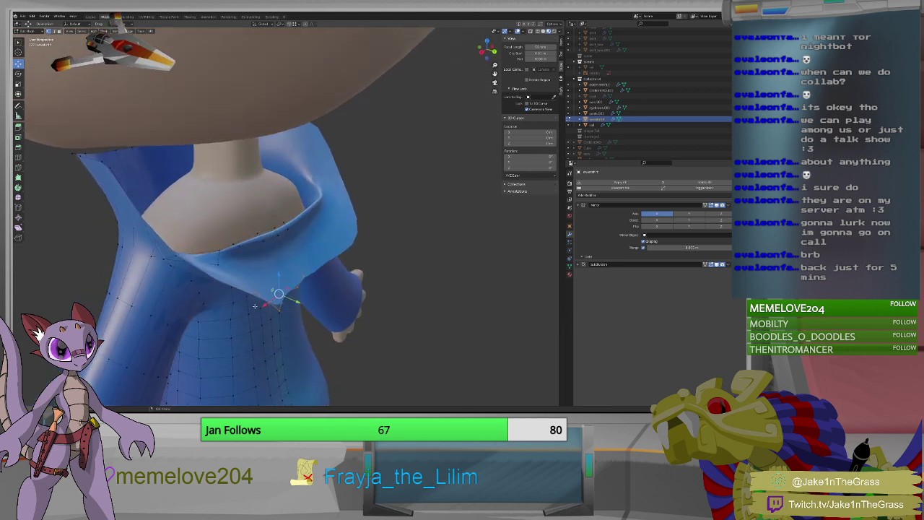
pyautogui.keyDown('shift'); pyautogui.rightClick(260, 295); pyautogui.keyUp('shift')
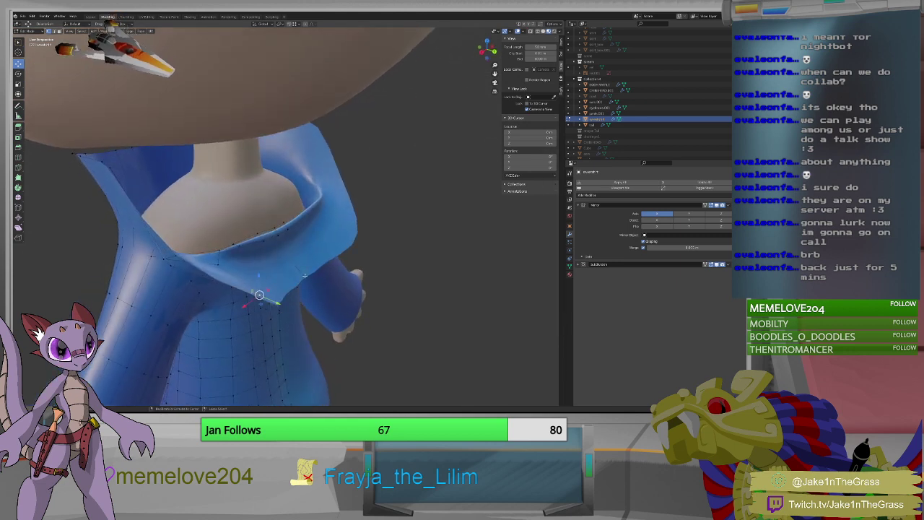
pyautogui.hotkey('shift', 's')
pyautogui.click(302, 300)
pyautogui.moveTo(312, 312); pyautogui.dragTo(333, 278, button='middle')
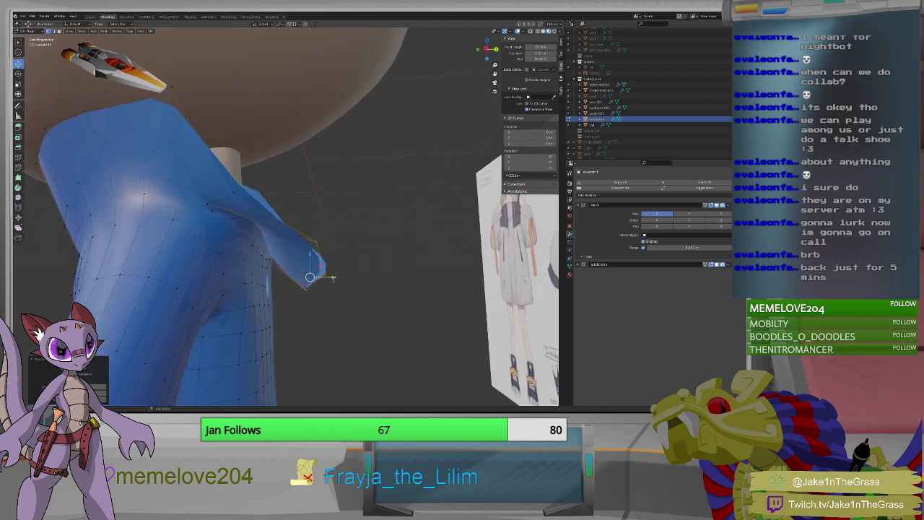
pyautogui.rightClick(332, 277)
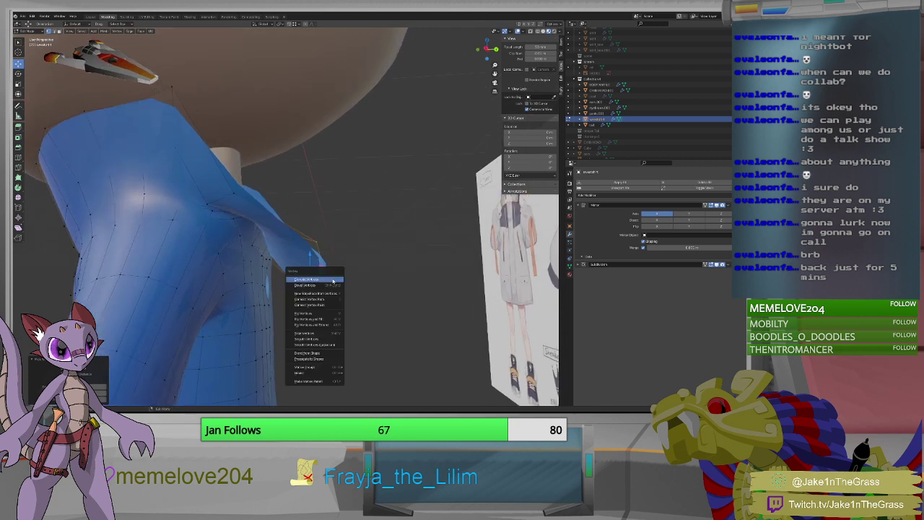
pyautogui.click(332, 279)
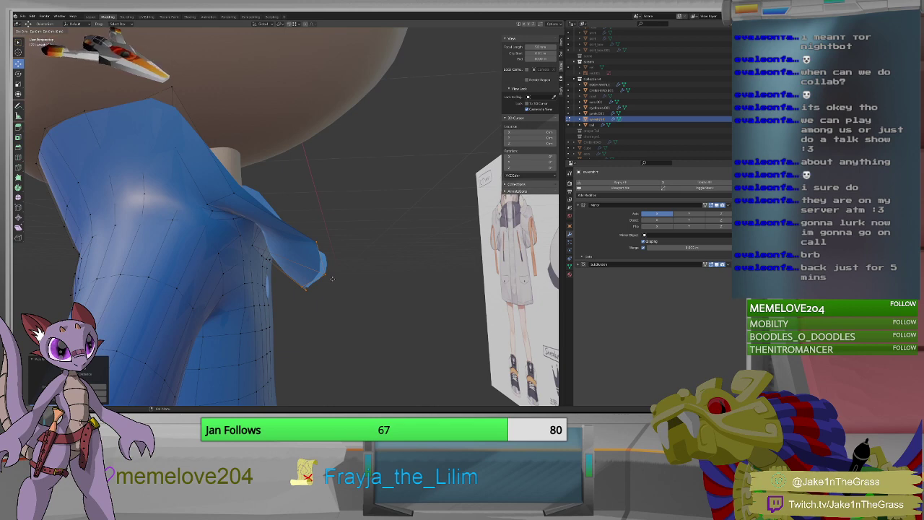
pyautogui.hotkey('ctrl', '`')
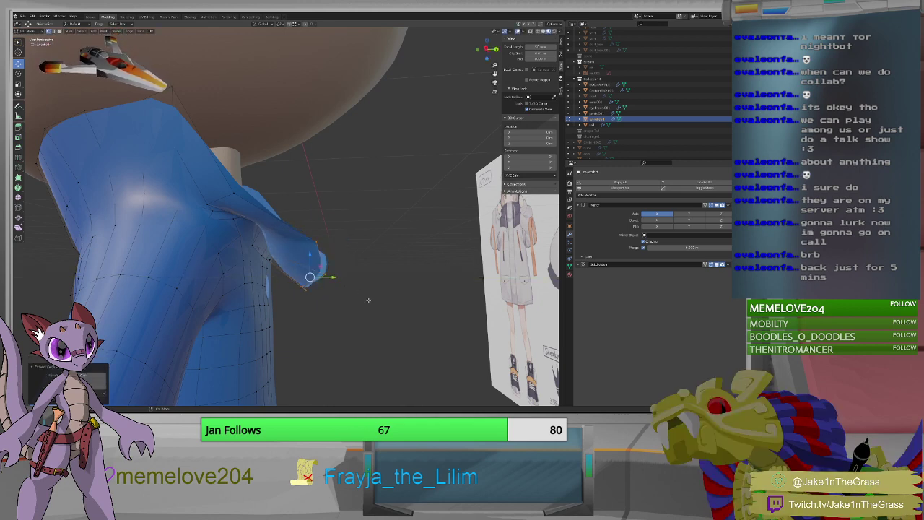
# Merge all of the garment's vertices by distance.
pyautogui.moveTo(369, 299)
pyautogui.mouseDown(button='middle')
pyautogui.moveTo(287, 323)
pyautogui.moveTo(368, 295)
pyautogui.mouseUp(button='middle')
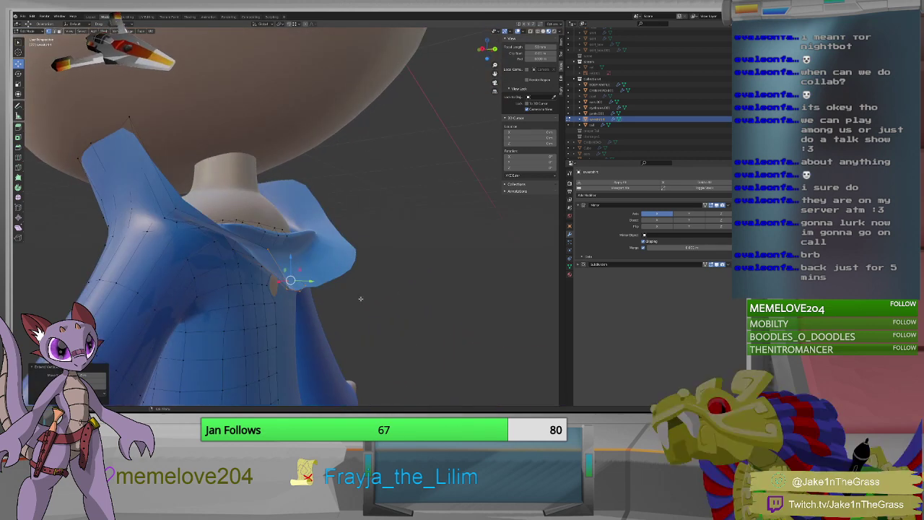
pyautogui.press('a')
pyautogui.press('m')
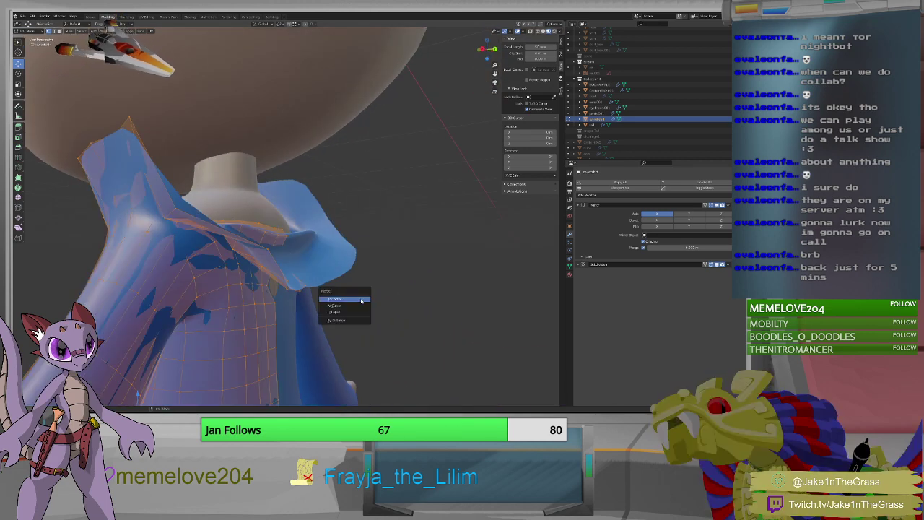
pyautogui.click(338, 320)
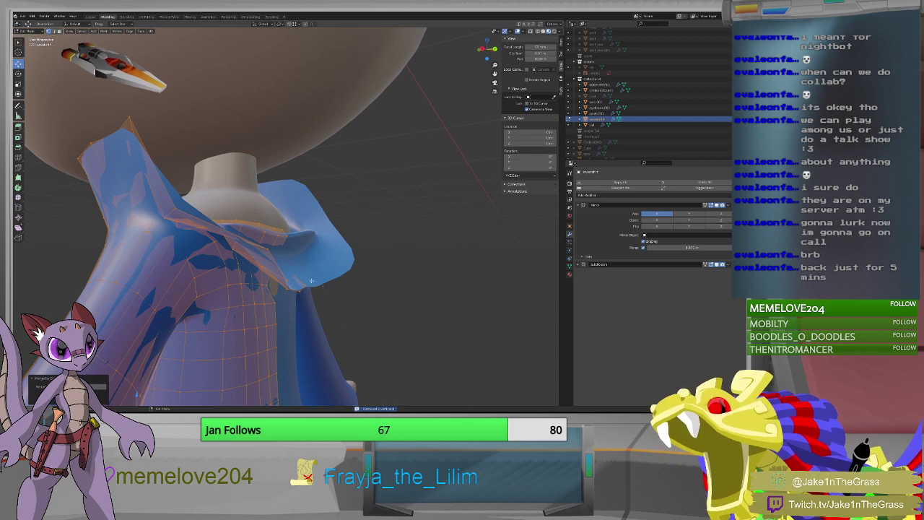
pyautogui.moveTo(333, 293); pyautogui.dragTo(300, 320, button='middle')
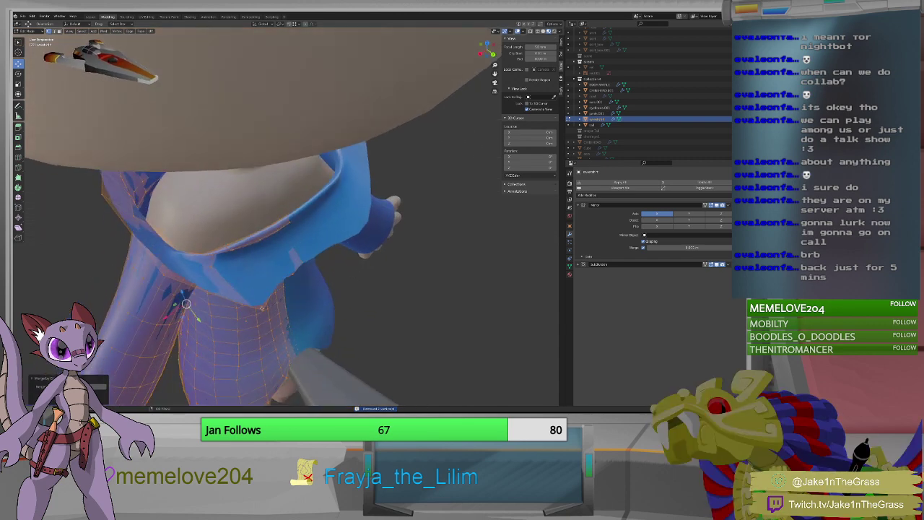
# Select the vertices along the back flap's lower hem and smooth them to round off the pointed tip.
pyautogui.hotkey('alt', 'a')
pyautogui.keyDown('shift'); pyautogui.rightClick(242, 306); pyautogui.keyUp('shift')
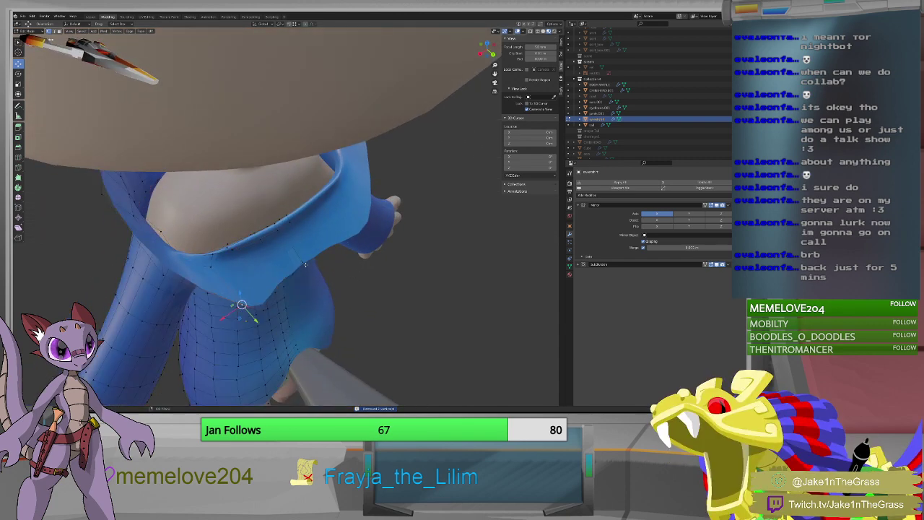
pyautogui.keyDown('shift'); pyautogui.rightClick(276, 285); pyautogui.keyUp('shift')
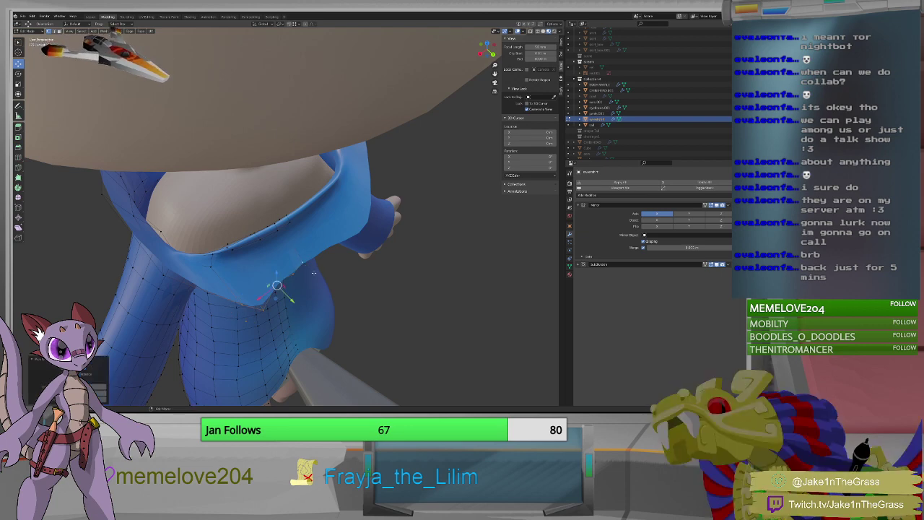
pyautogui.rightClick(277, 285)
pyautogui.keyDown('shift'); pyautogui.rightClick(270, 276); pyautogui.keyUp('shift')
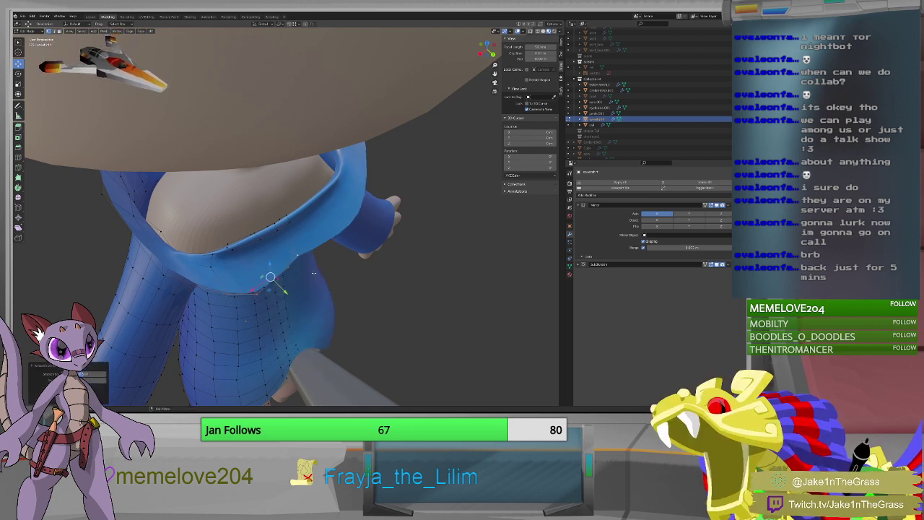
pyautogui.moveTo(314, 273); pyautogui.dragTo(283, 252, button='middle')
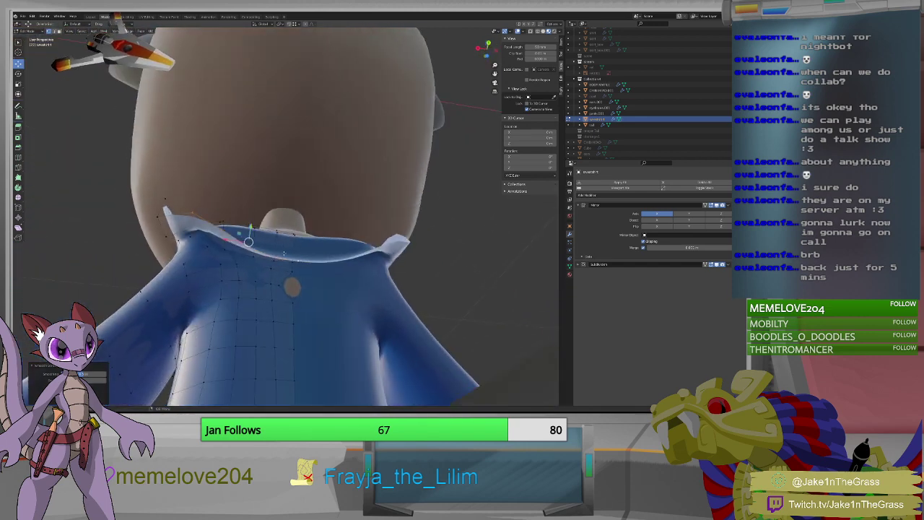
# Move the vertex at the edge of the hole in the garment's back along the X axis onto the center line.
pyautogui.keyDown('shift'); pyautogui.rightClick(280, 286); pyautogui.keyUp('shift')
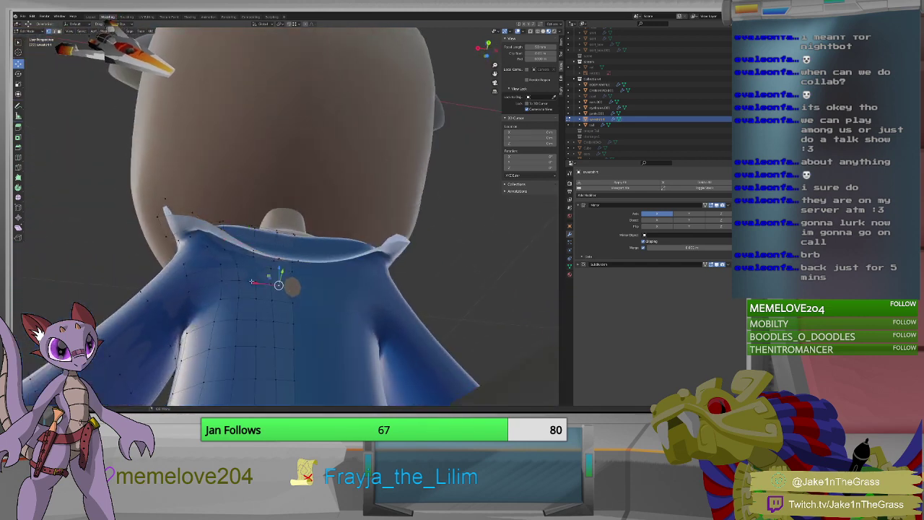
pyautogui.press('g')
pyautogui.press('x')
pyautogui.click(333, 285)
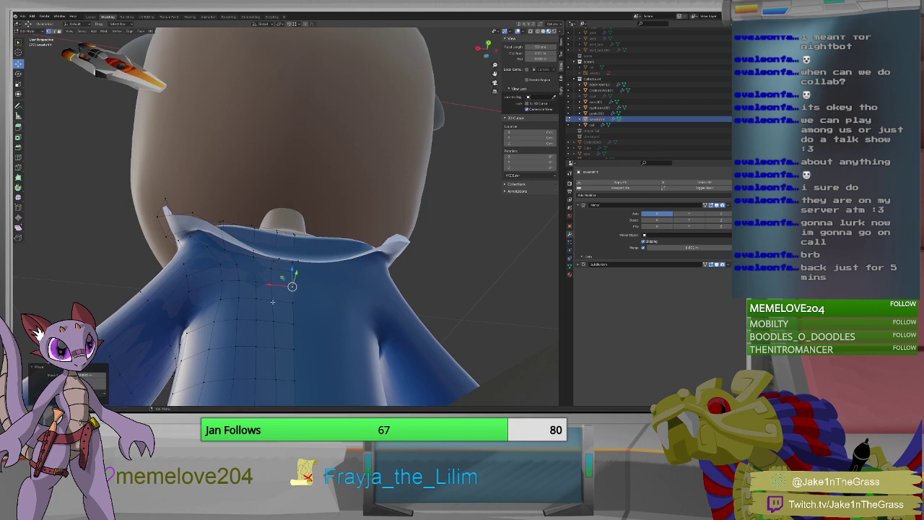
# Move the center-line vertex just below the collar on the garment's back along the Y axis with proportional editing.
pyautogui.moveTo(332, 286); pyautogui.dragTo(299, 223, button='middle')
pyautogui.scroll(-5, 277, 314)
pyautogui.scroll(6, 299, 223)
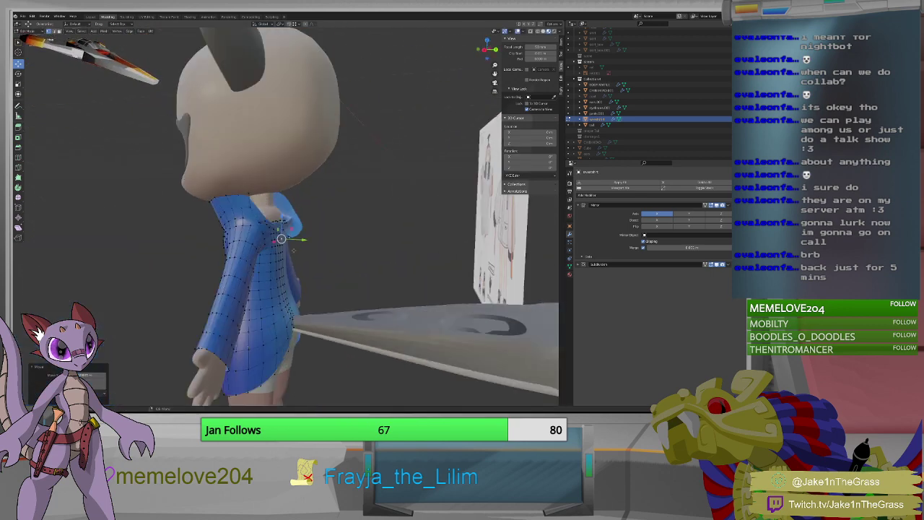
pyautogui.moveTo(283, 303); pyautogui.dragTo(275, 317, button='middle')
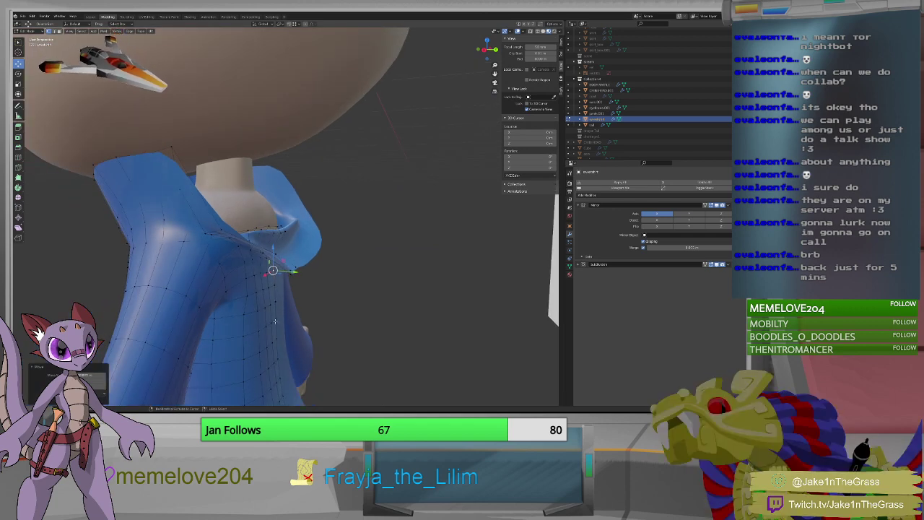
pyautogui.click(274, 294)
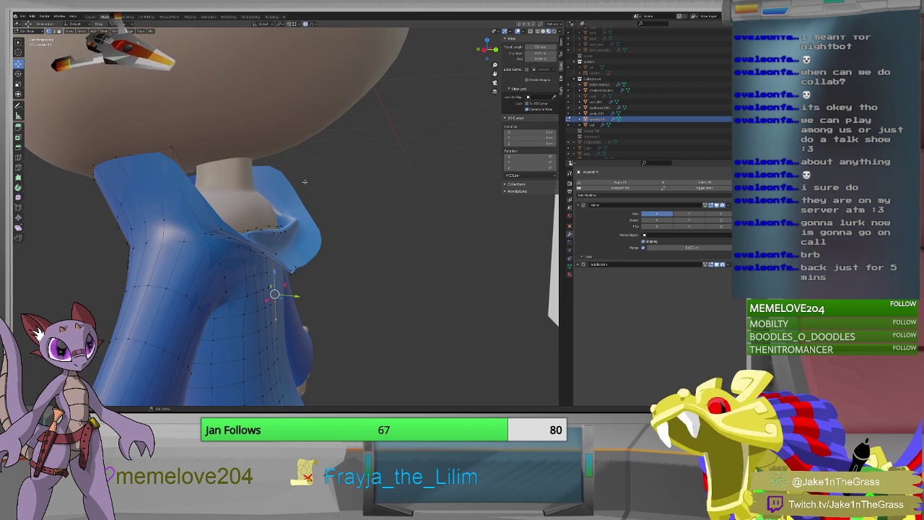
pyautogui.press('g')
pyautogui.press('x')
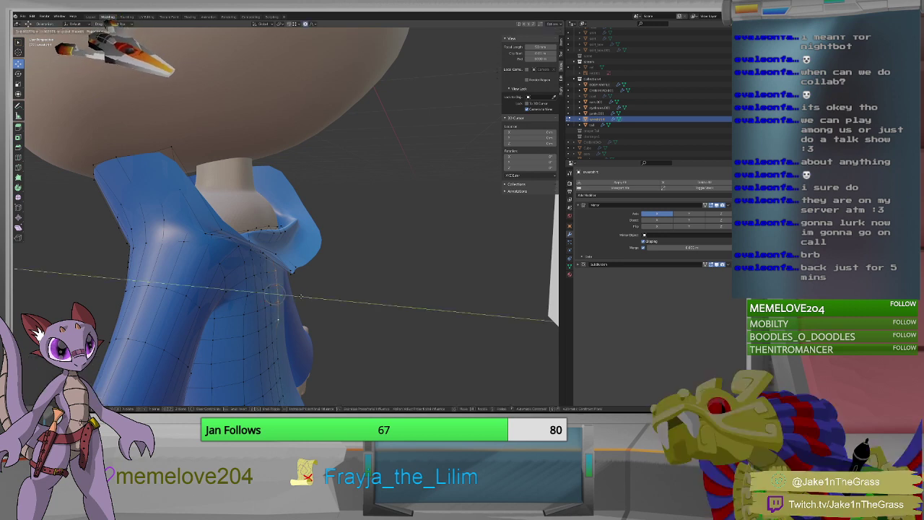
pyautogui.scroll(-5, 299, 297)
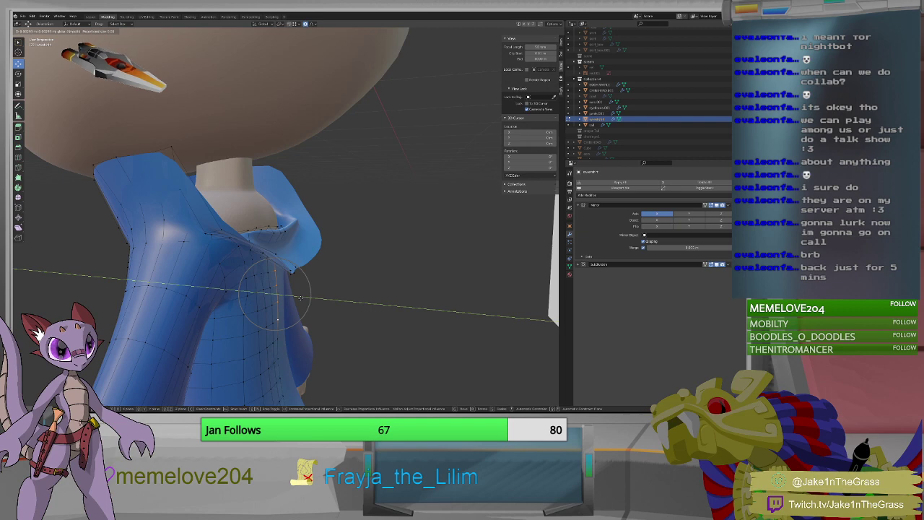
pyautogui.click(299, 302)
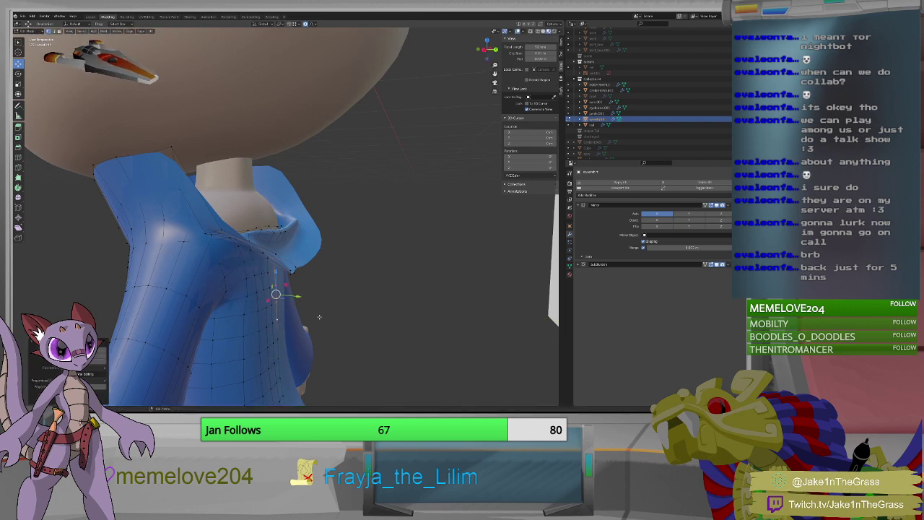
# Select a vertex on the back collar's inner rim and reposition it with a reduced proportional editing radius.
pyautogui.moveTo(279, 289); pyautogui.dragTo(252, 297, button='middle')
pyautogui.scroll(5, 252, 296)
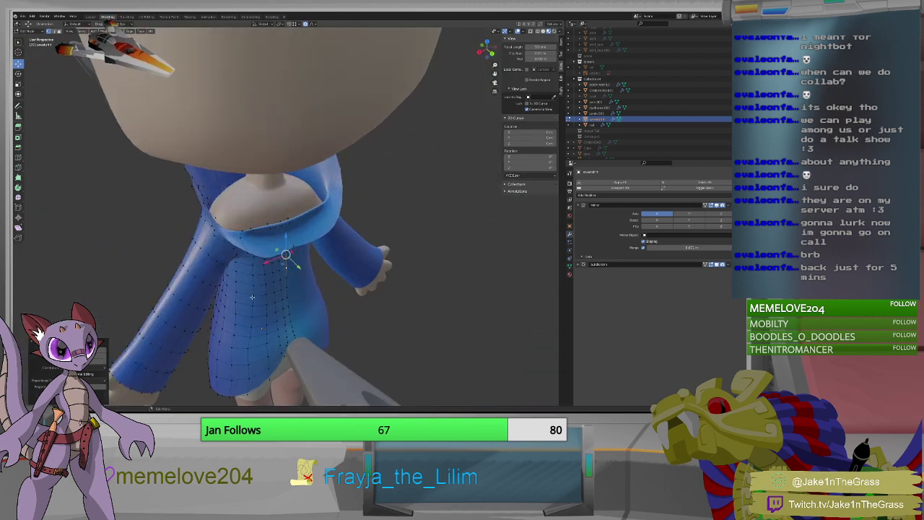
pyautogui.scroll(3, 253, 296)
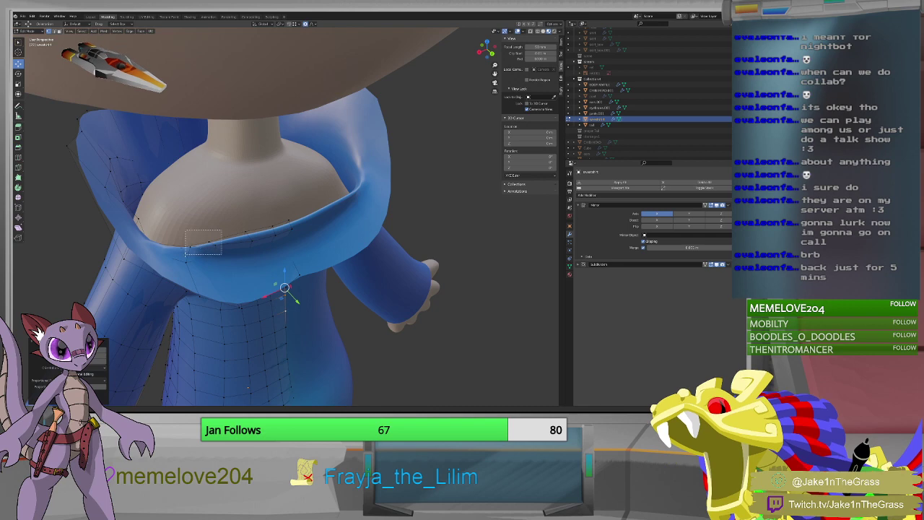
pyautogui.moveTo(208, 240); pyautogui.dragTo(230, 266, button='middle')
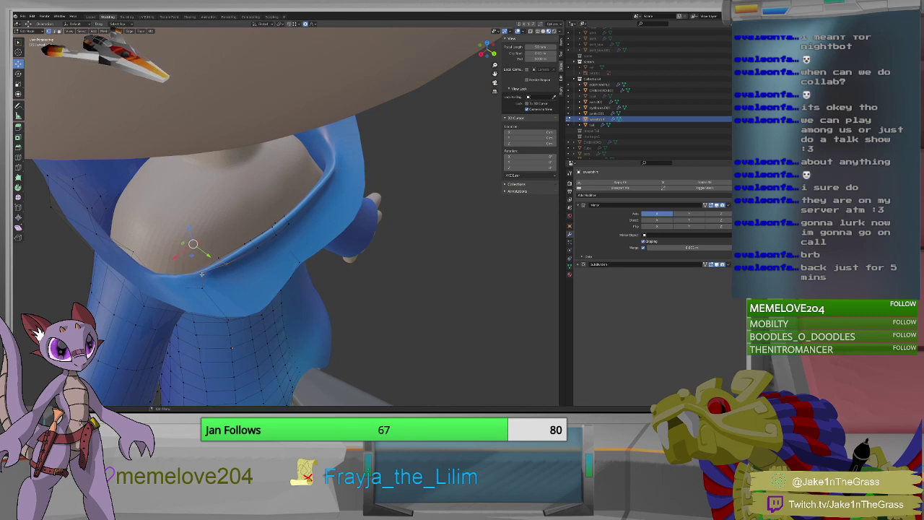
pyautogui.press('g')
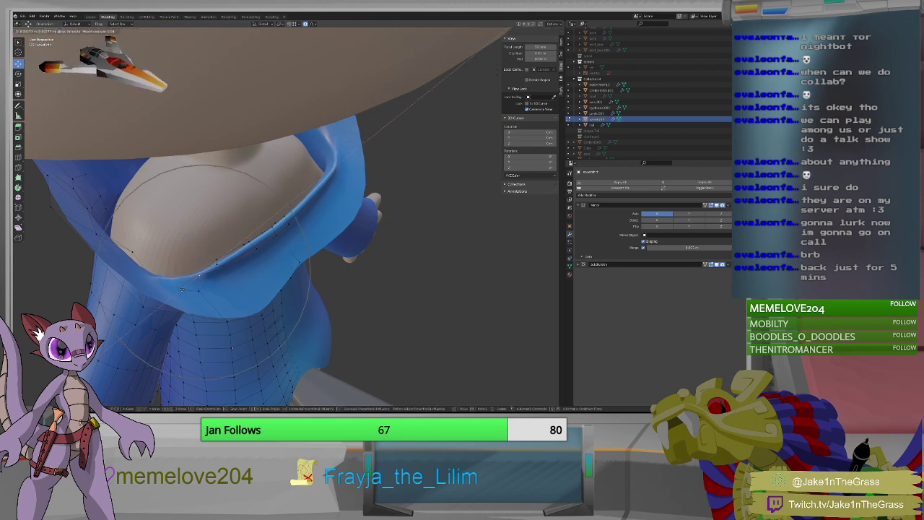
pyautogui.scroll(5, 182, 290)
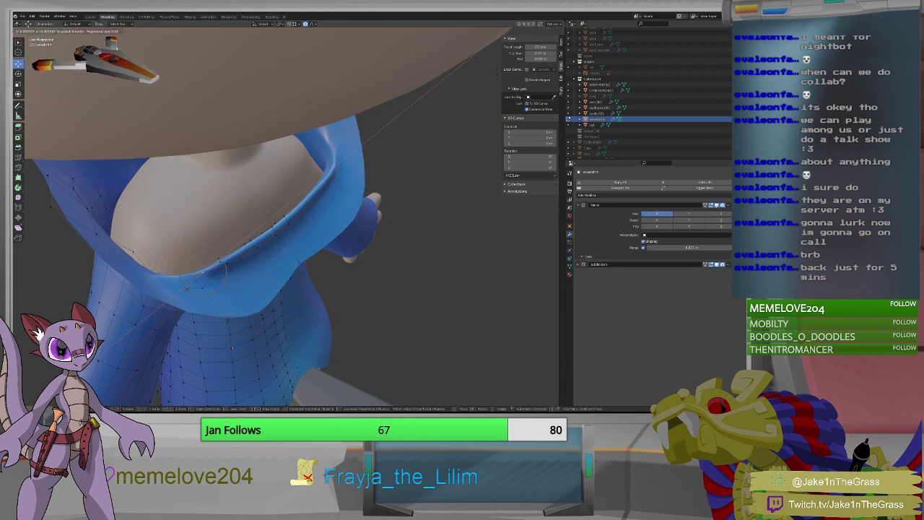
pyautogui.click(186, 292)
# Adjust the vertices at the shoulder corner of the collar's fold with a small proportional editing radius.
pyautogui.moveTo(186, 292); pyautogui.dragTo(276, 240, button='middle')
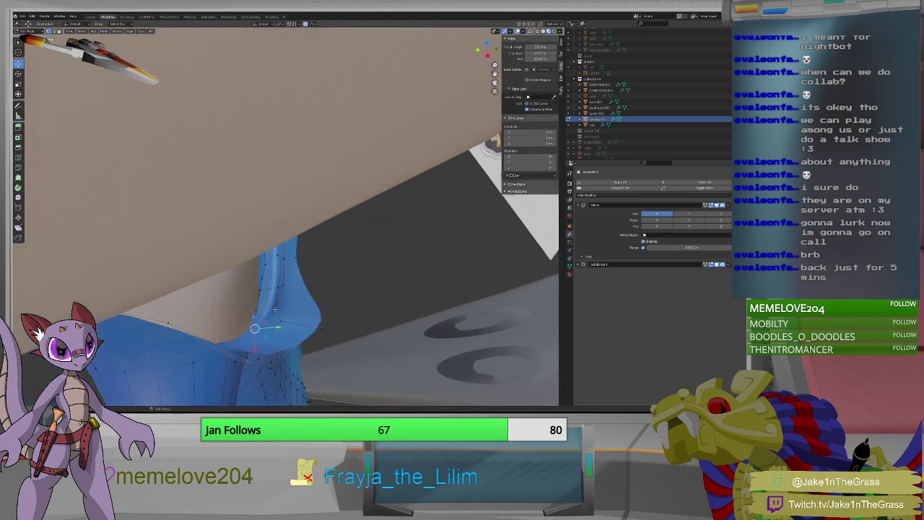
pyautogui.moveTo(274, 309); pyautogui.dragTo(274, 291, button='middle')
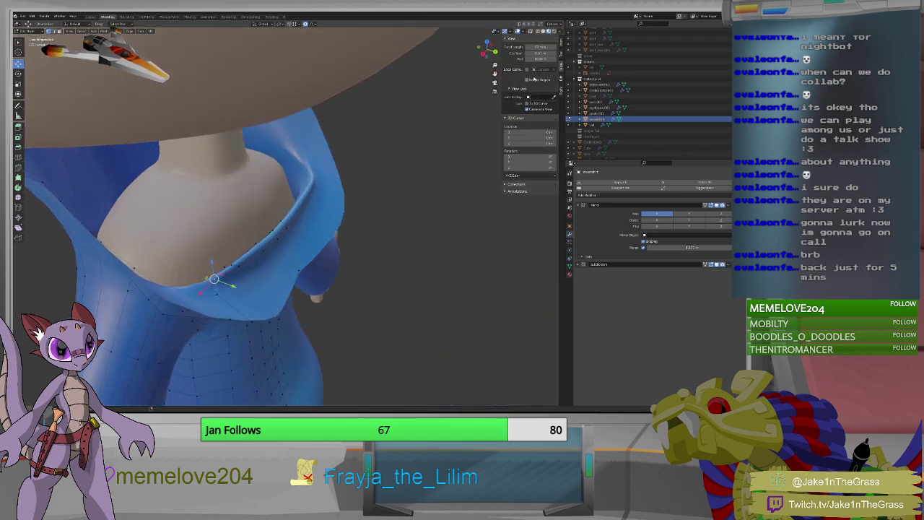
pyautogui.moveTo(281, 243); pyautogui.dragTo(240, 227, button='middle')
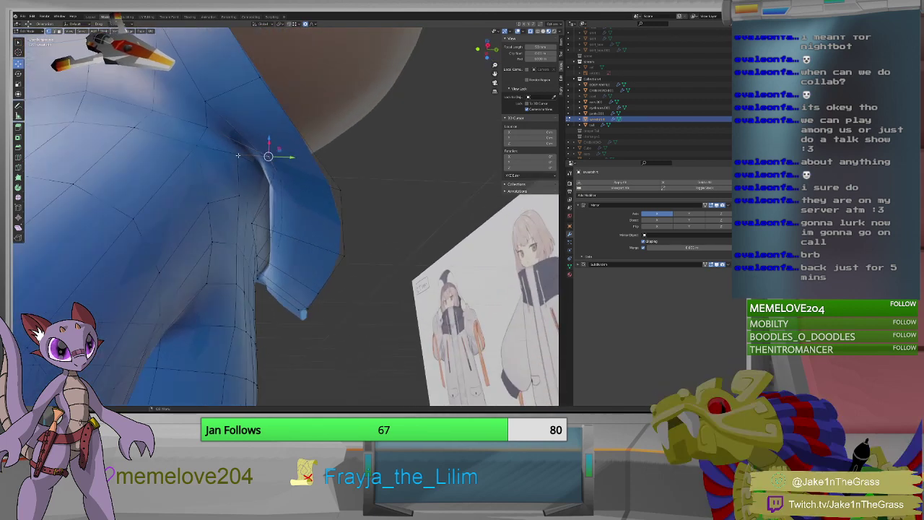
pyautogui.moveTo(246, 153)
pyautogui.mouseDown(button='middle')
pyautogui.moveTo(261, 161)
pyautogui.moveTo(245, 153)
pyautogui.mouseUp(button='middle')
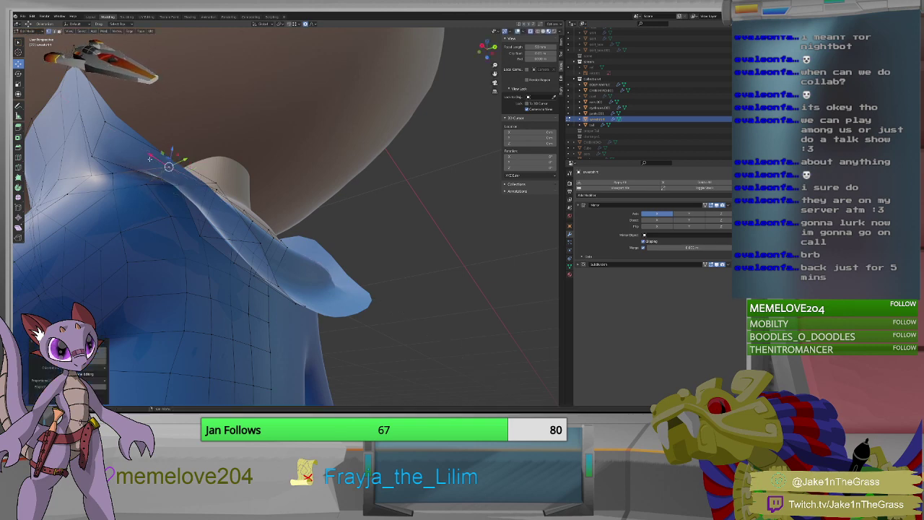
pyautogui.moveTo(151, 159); pyautogui.dragTo(197, 172, button='middle')
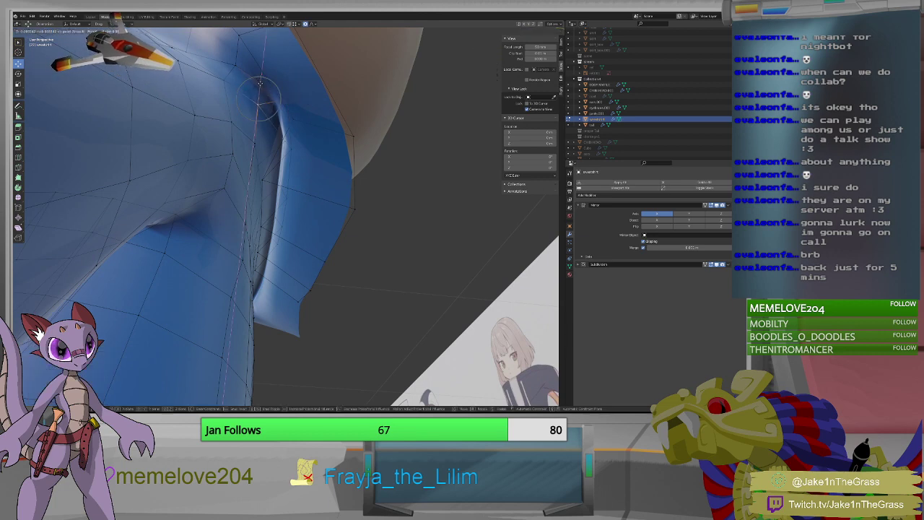
# Move the inner rim of the back collar along the Y axis with proportional editing.
pyautogui.moveTo(253, 138); pyautogui.dragTo(217, 194, button='middle')
pyautogui.moveTo(182, 271); pyautogui.dragTo(244, 307, button='middle')
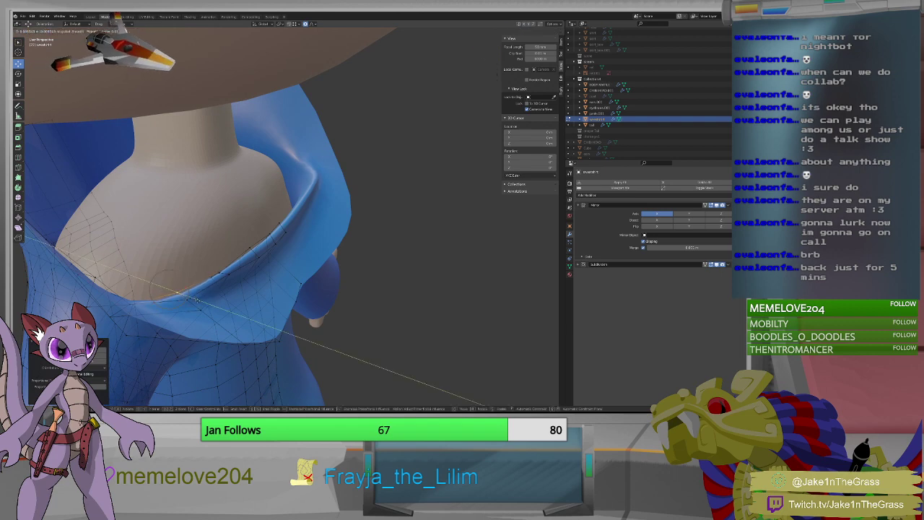
pyautogui.moveTo(196, 304); pyautogui.dragTo(322, 199, button='middle')
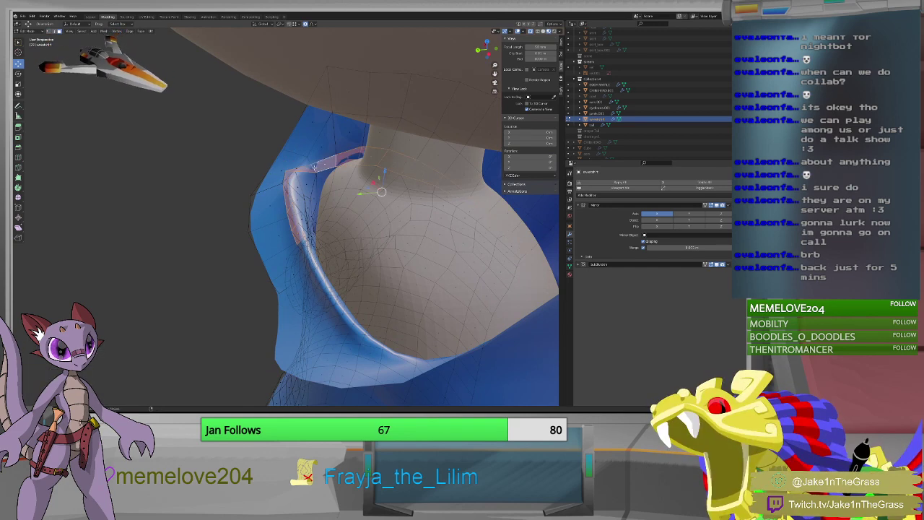
# Select the geometry at the shoulder corner of the collar's inner fold and smooth its vertices.
pyautogui.moveTo(314, 168); pyautogui.dragTo(116, 19, button='middle')
pyautogui.moveTo(339, 174); pyautogui.dragTo(336, 377, button='middle')
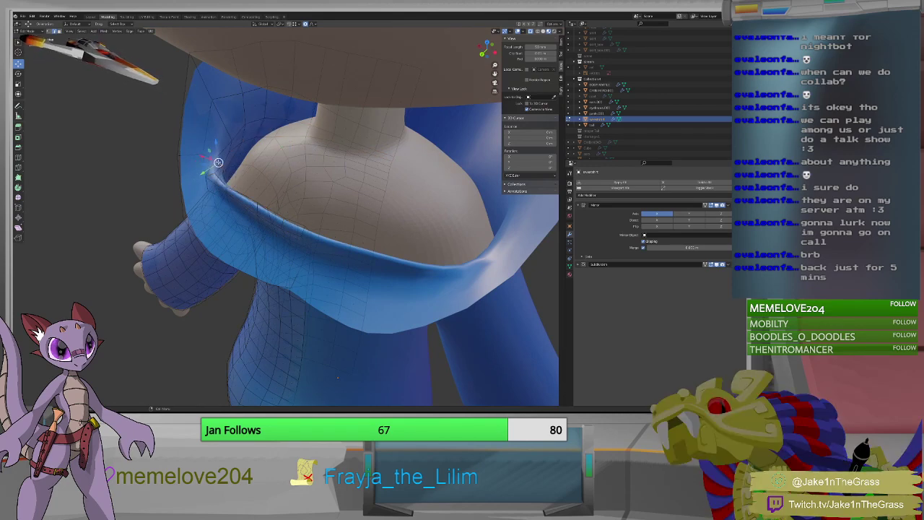
pyautogui.hotkey('ctrl', 'v')
pyautogui.click(219, 165)
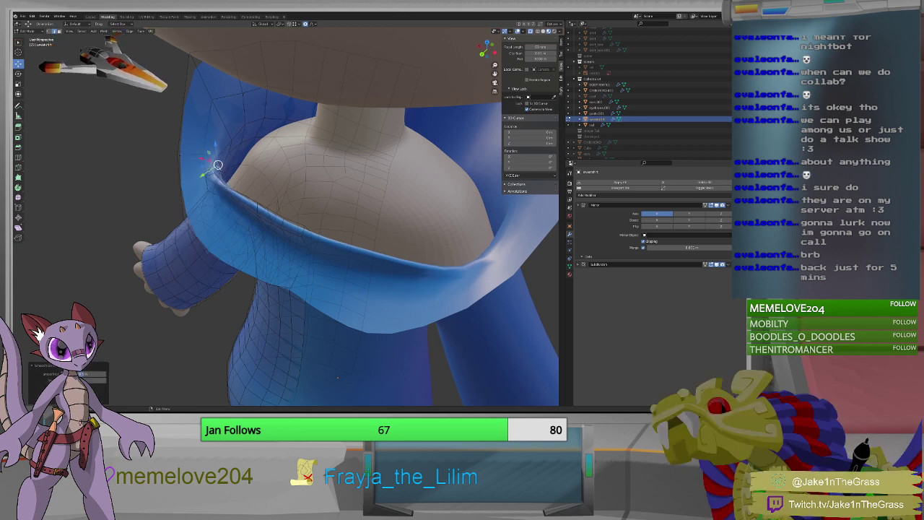
pyautogui.press('ctrl')
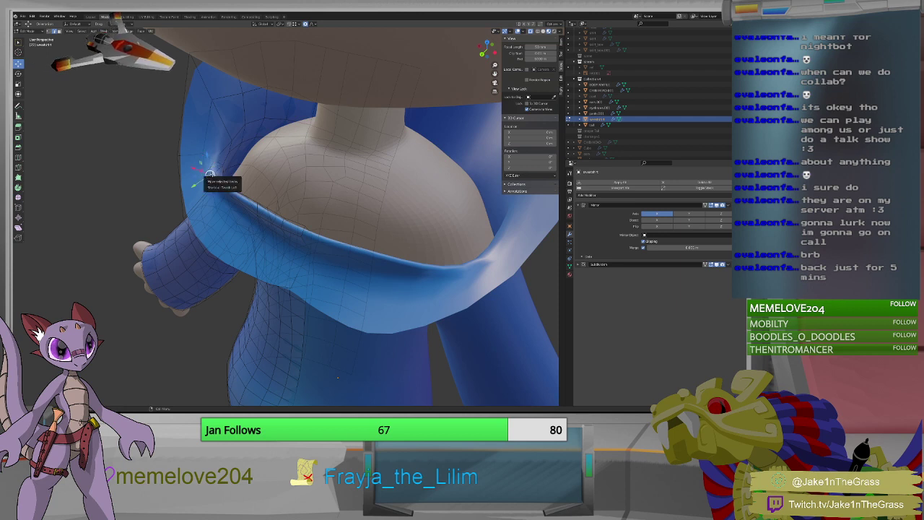
pyautogui.press('ctrl')
pyautogui.hotkey('ctrl', 'v')
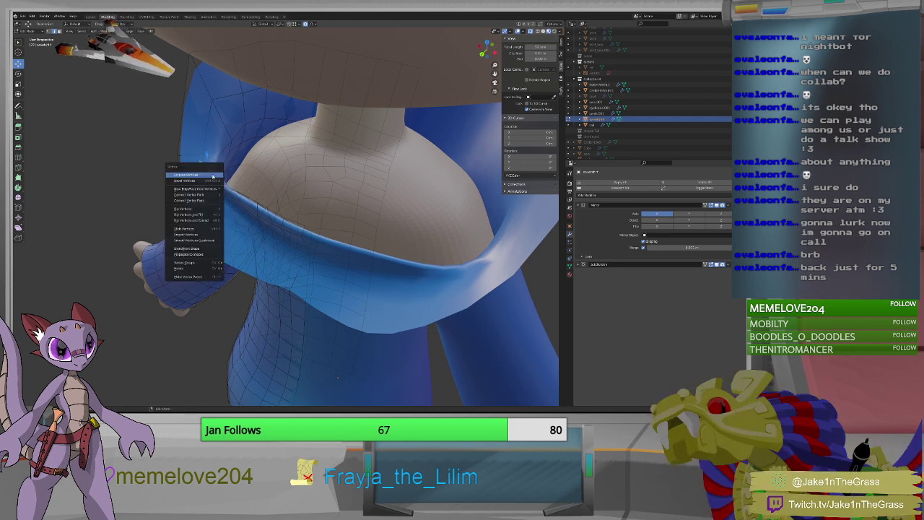
pyautogui.click(213, 175)
pyautogui.moveTo(213, 176); pyautogui.dragTo(245, 230, button='middle')
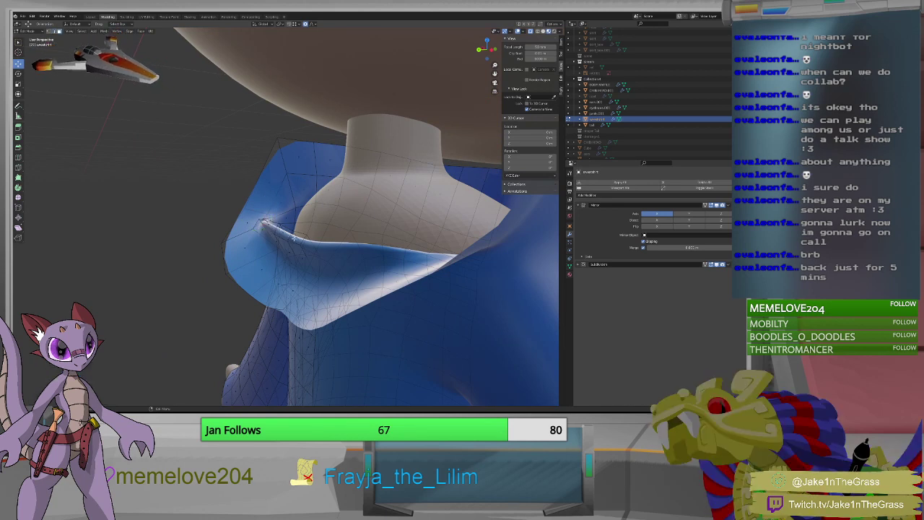
# Select the strip of faces along the back collar's inner rim and scale it along Z to level it.
pyautogui.click(293, 237)
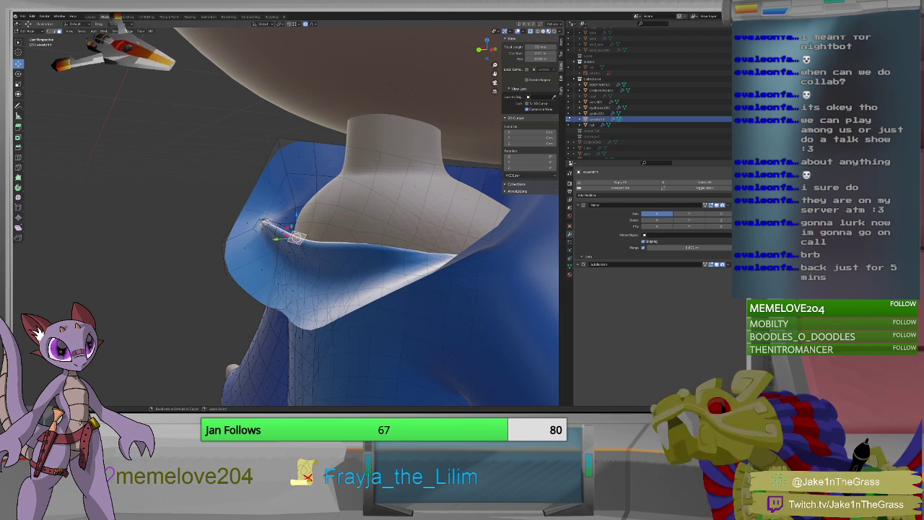
pyautogui.moveTo(293, 237); pyautogui.dragTo(309, 252, button='middle')
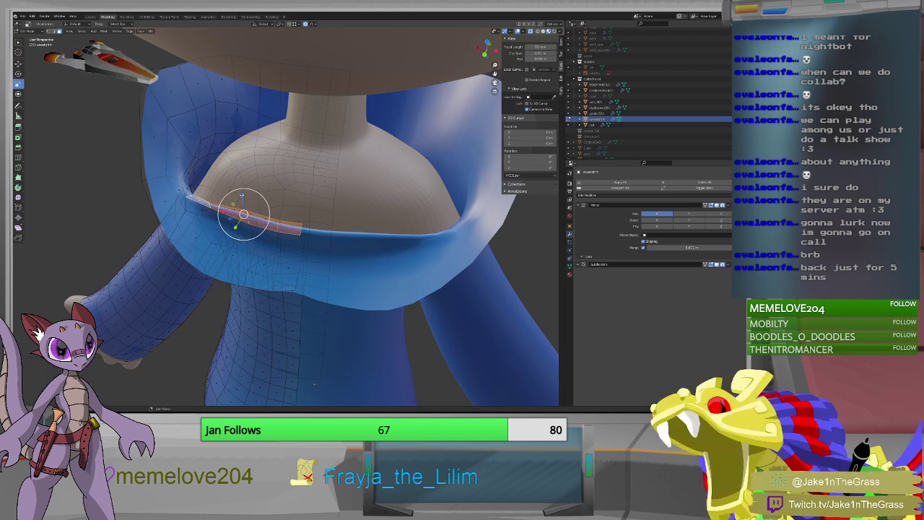
pyautogui.press('s')
pyautogui.press('z')
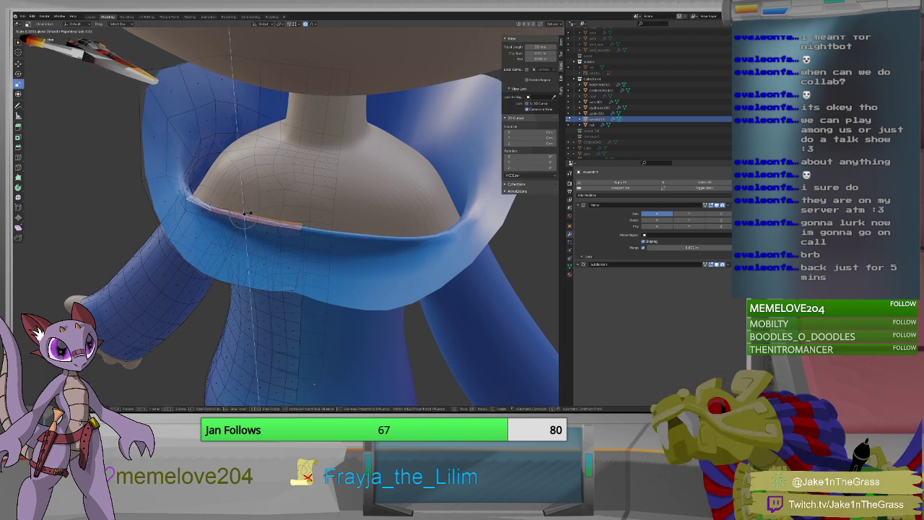
pyautogui.moveTo(243, 215)
pyautogui.mouseDown(button='middle')
pyautogui.moveTo(222, 197)
pyautogui.moveTo(244, 202)
pyautogui.moveTo(235, 208)
pyautogui.mouseUp(button='middle')
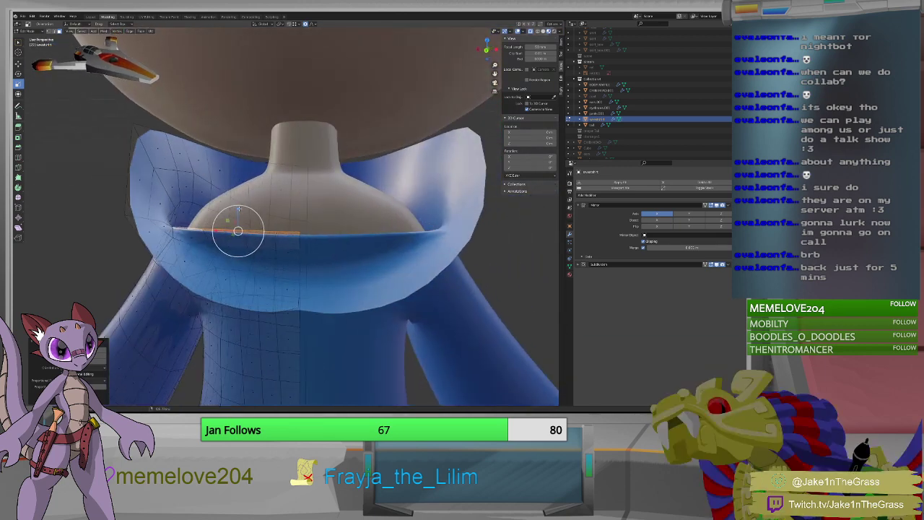
pyautogui.press('s')
pyautogui.press('z')
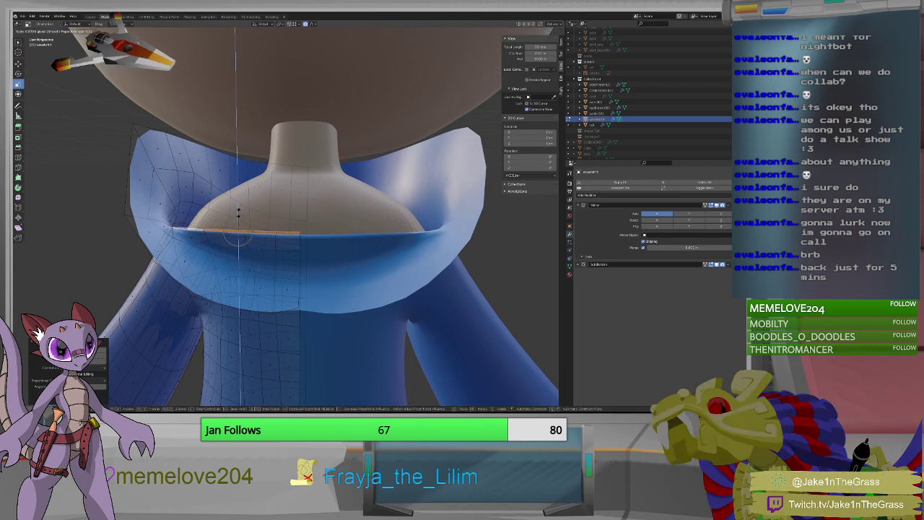
# Select the face at the center of the back collar's rim and lower it along Z with proportional editing.
pyautogui.moveTo(257, 230); pyautogui.dragTo(286, 230, button='middle')
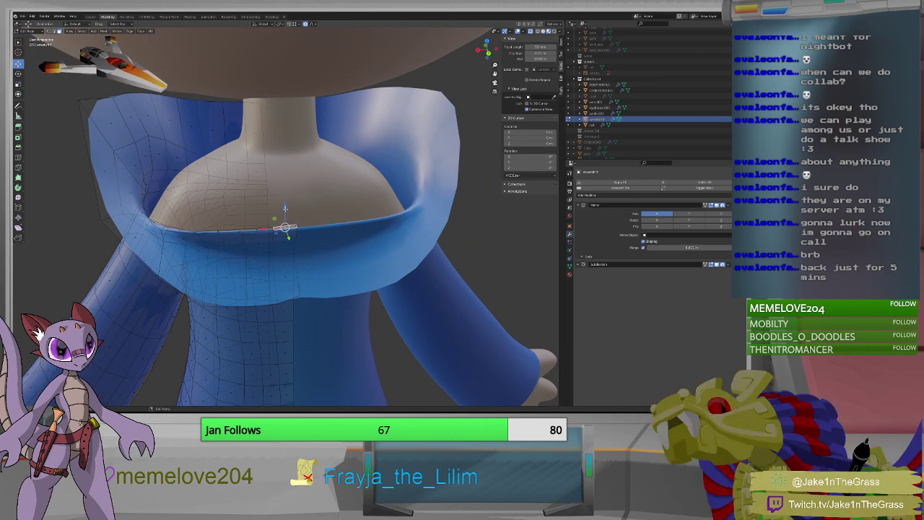
pyautogui.press('g')
pyautogui.press('z')
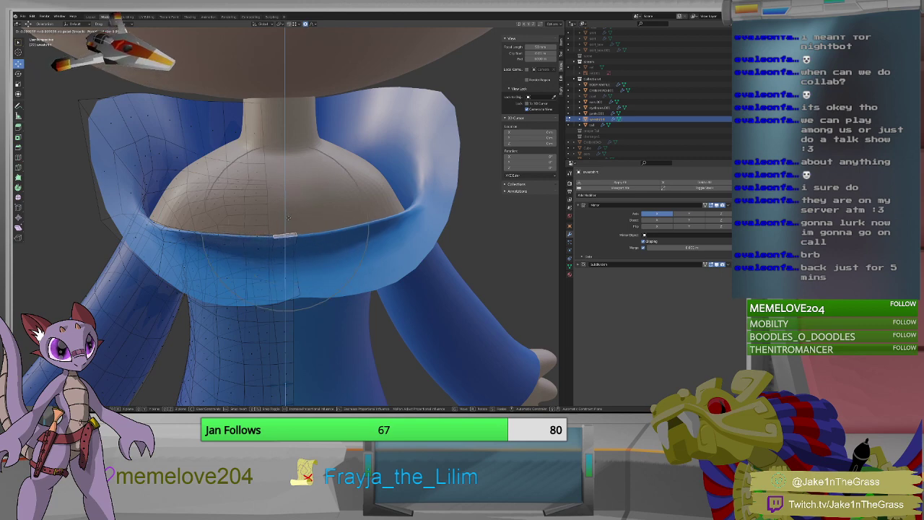
# Move the collar's upper front edge forward along the Y axis under the chin with proportional editing.
pyautogui.moveTo(317, 250)
pyautogui.mouseDown(button='middle')
pyautogui.moveTo(363, 216)
pyautogui.moveTo(363, 245)
pyautogui.moveTo(267, 253)
pyautogui.moveTo(304, 262)
pyautogui.moveTo(273, 256)
pyautogui.moveTo(223, 283)
pyautogui.moveTo(343, 254)
pyautogui.moveTo(318, 261)
pyautogui.mouseUp(button='middle')
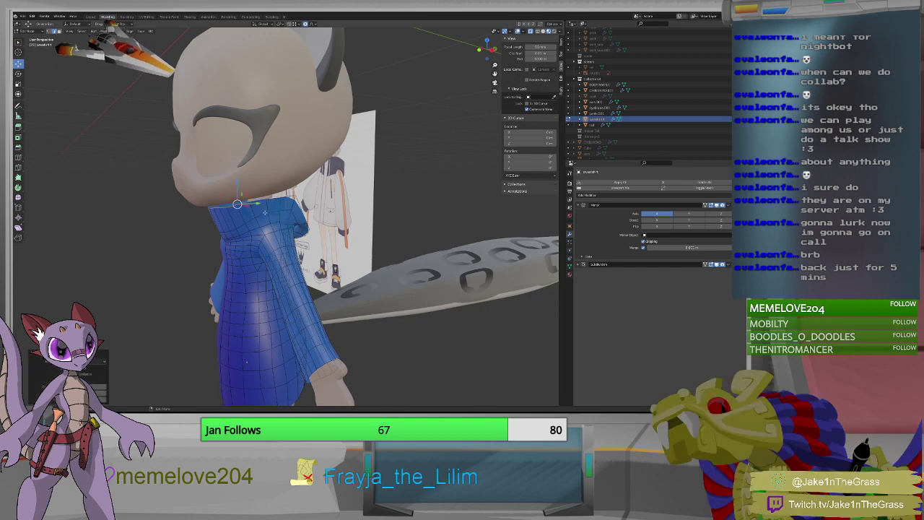
pyautogui.moveTo(264, 211); pyautogui.dragTo(311, 209, button='middle')
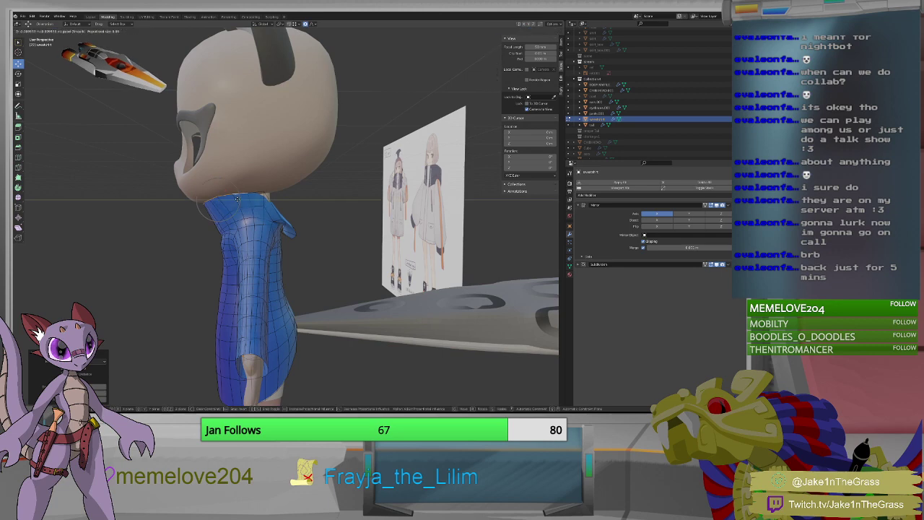
pyautogui.moveTo(238, 199); pyautogui.dragTo(250, 205, button='middle')
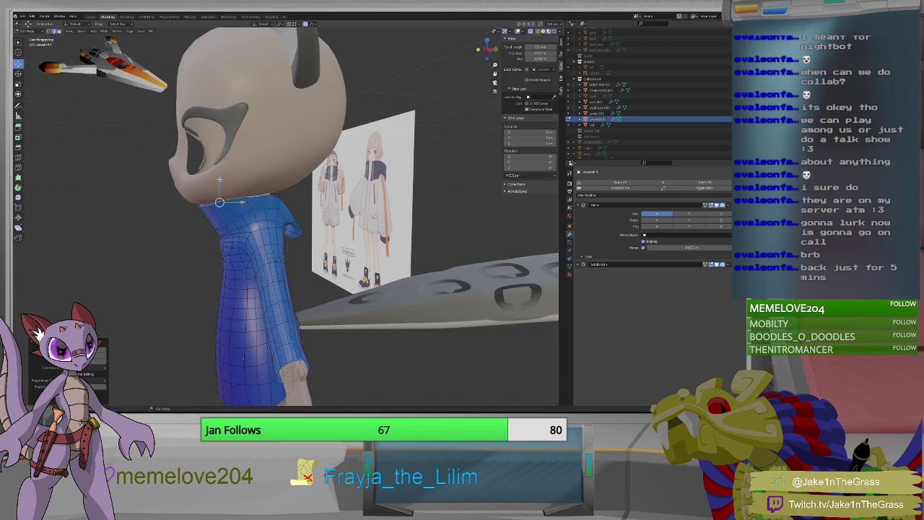
# Move the edge at the front base of the collar along the Y axis with proportional editing.
pyautogui.moveTo(203, 233); pyautogui.dragTo(223, 230, button='middle')
pyautogui.scroll(5, 228, 228)
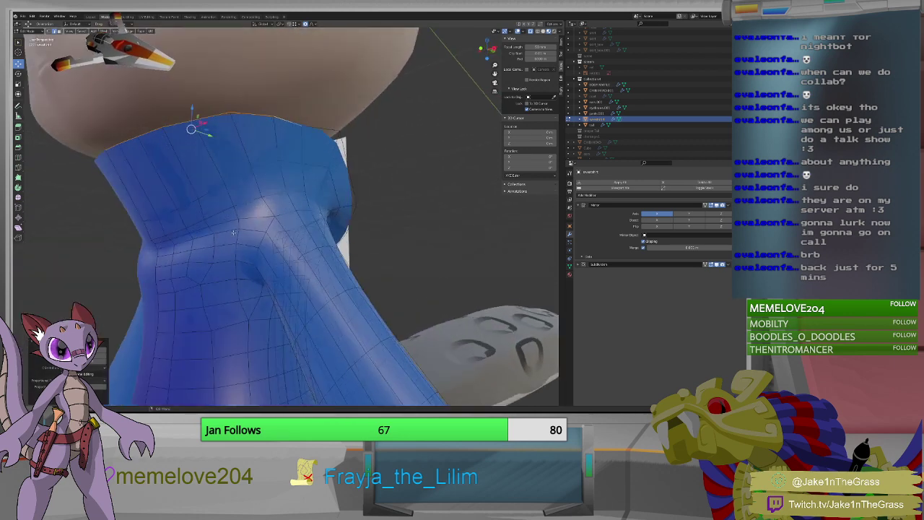
pyautogui.scroll(-3, 197, 245)
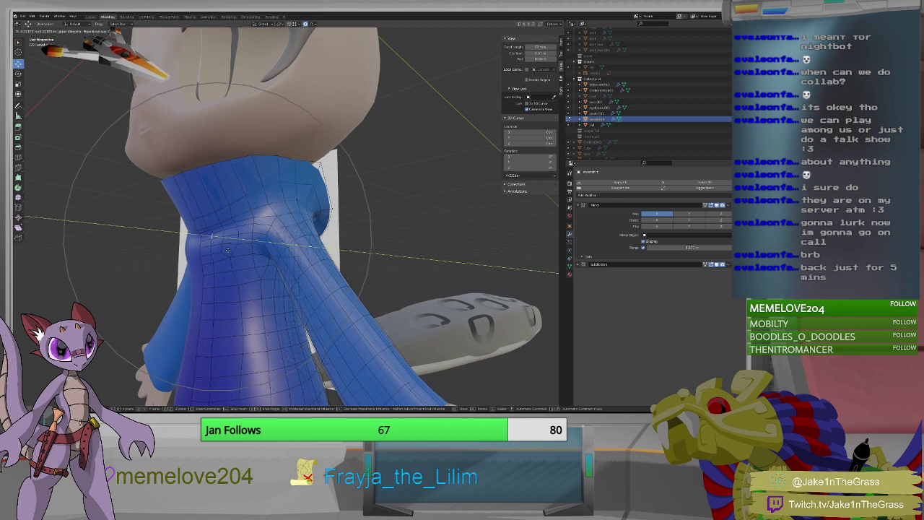
pyautogui.click(227, 250)
# Move the edge along the side of the collar's inner fold with proportional editing.
pyautogui.moveTo(228, 259); pyautogui.dragTo(190, 232, button='middle')
pyautogui.press('g')
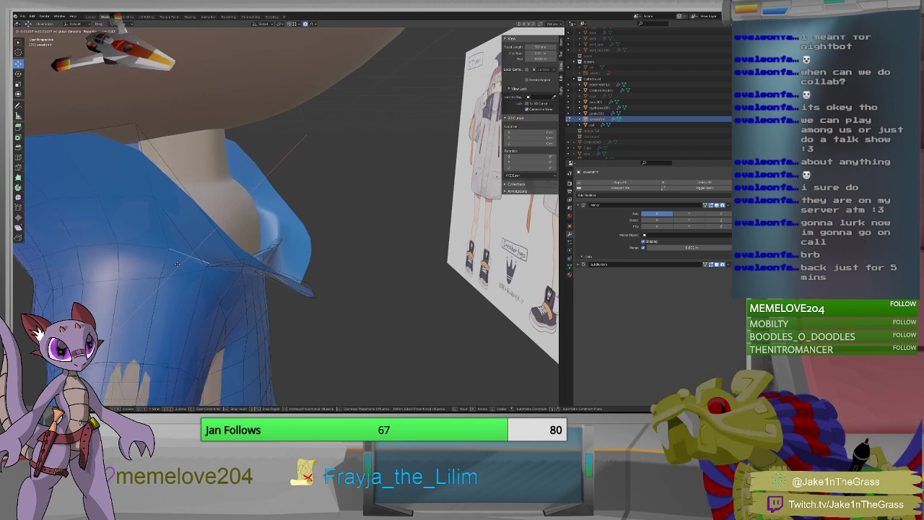
pyautogui.press('o')
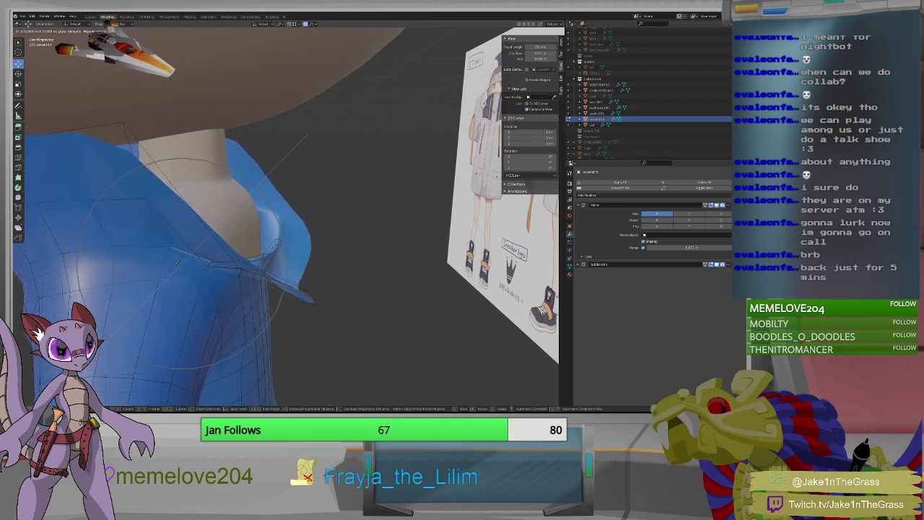
# Select the face just below the back collar's inner rim and set the transform orientation to Normal.
pyautogui.moveTo(236, 263)
pyautogui.mouseDown(button='middle')
pyautogui.moveTo(236, 233)
pyautogui.moveTo(242, 253)
pyautogui.moveTo(212, 273)
pyautogui.moveTo(201, 260)
pyautogui.mouseUp(button='middle')
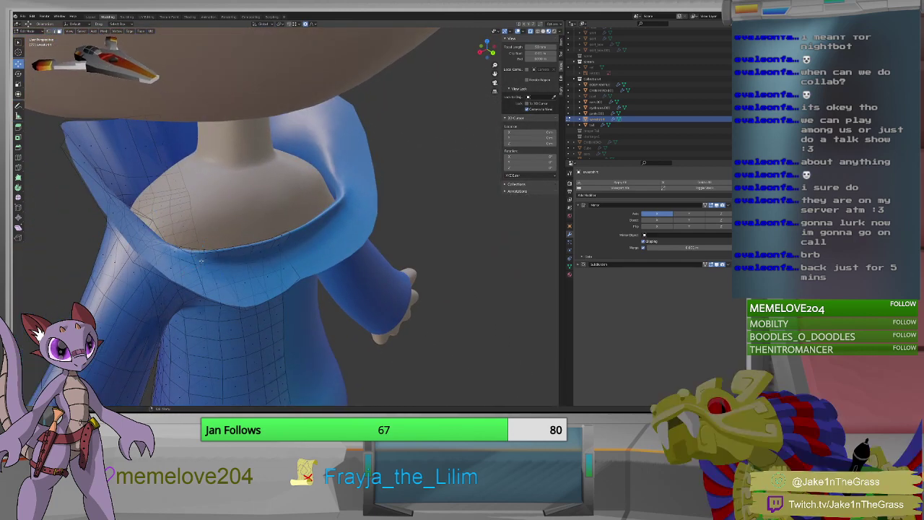
pyautogui.click(204, 258)
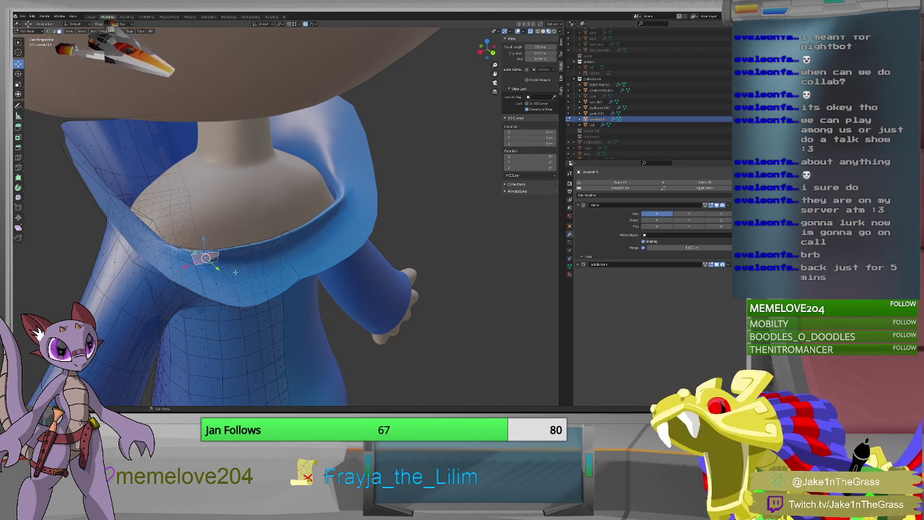
pyautogui.press('g')
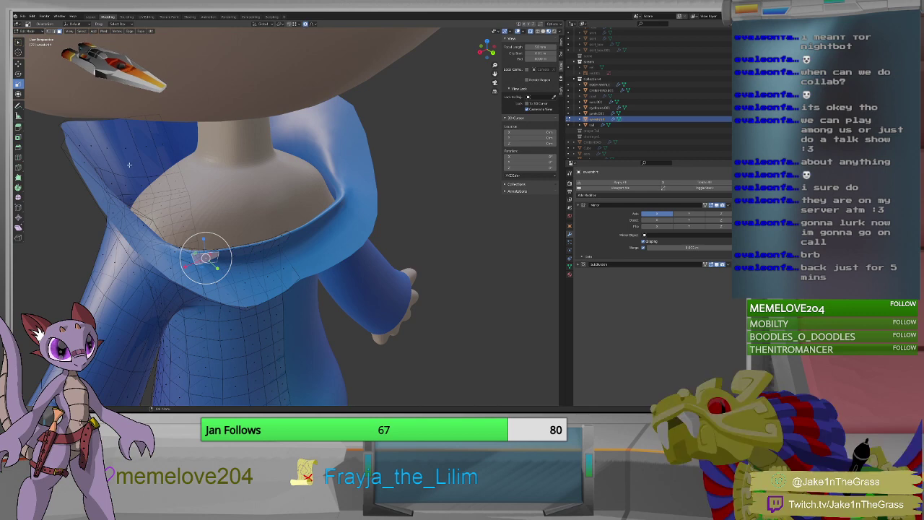
pyautogui.click(260, 24)
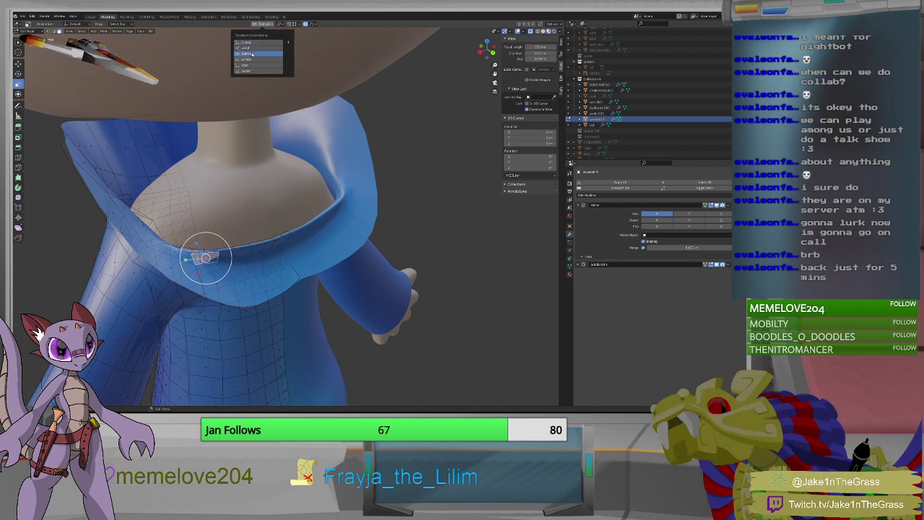
pyautogui.click(252, 55)
# Turn off proportional editing and flatten the selected rim face by scaling it along its normal-oriented axes.
pyautogui.press('g')
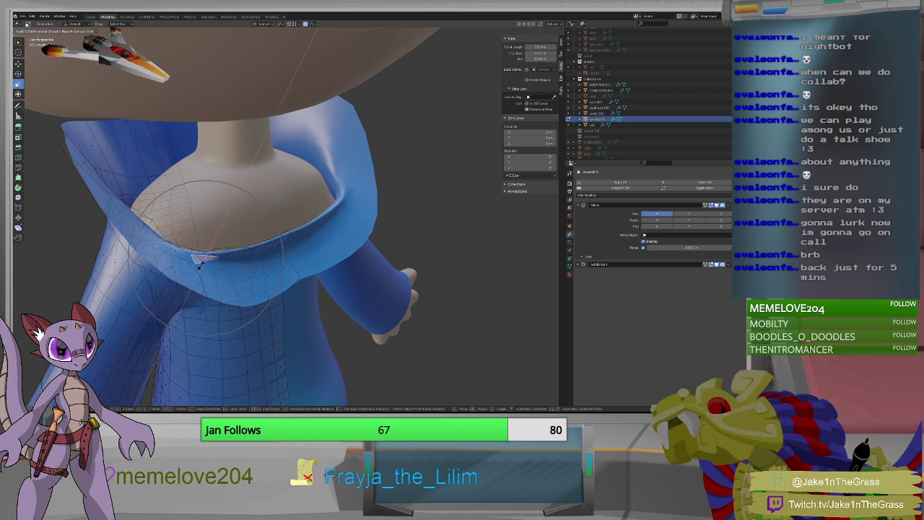
pyautogui.click(202, 266)
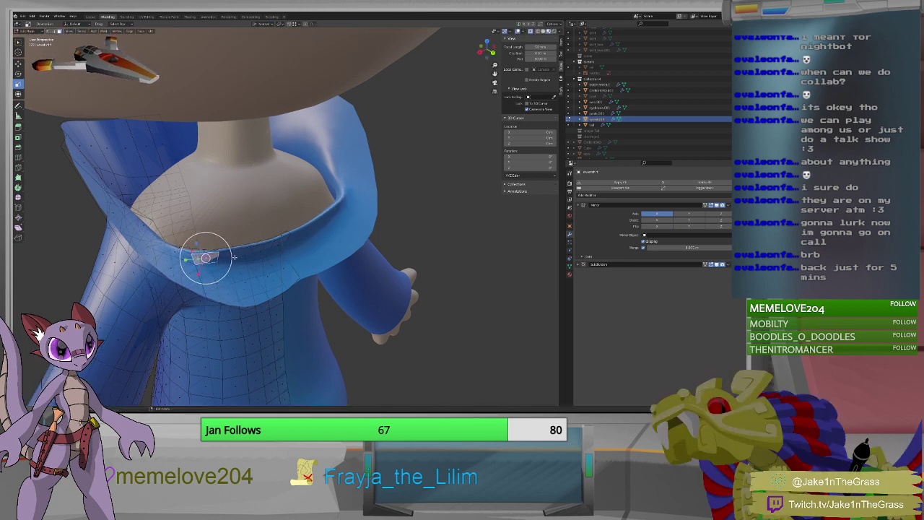
pyautogui.press('s')
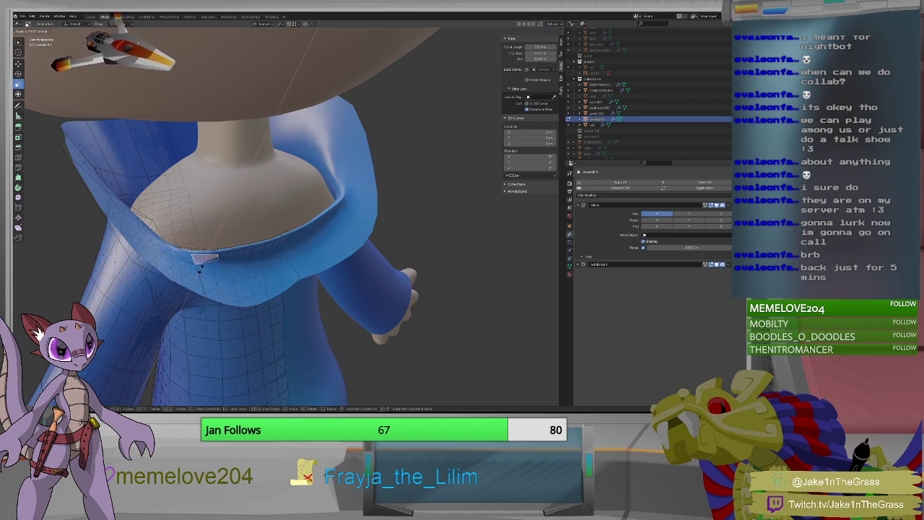
pyautogui.click(201, 265)
pyautogui.moveTo(203, 258); pyautogui.dragTo(276, 286, button='middle')
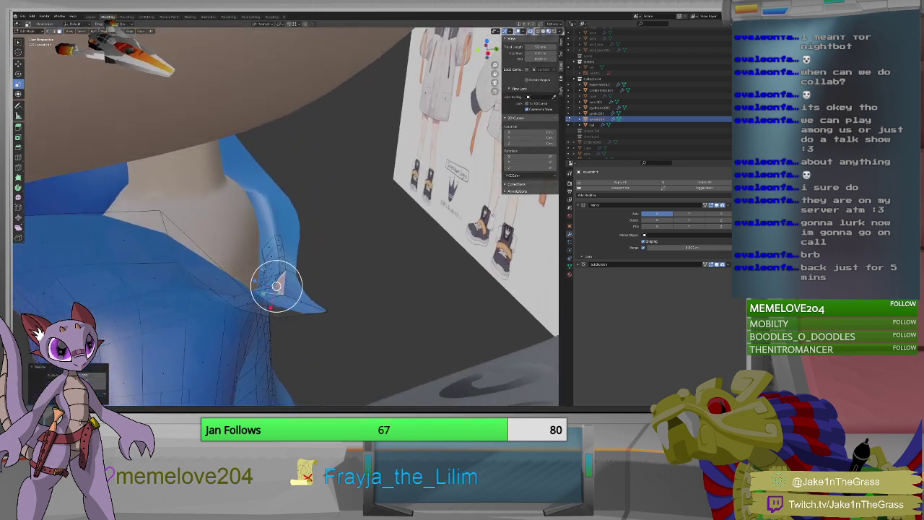
pyautogui.press('s')
pyautogui.press('x')
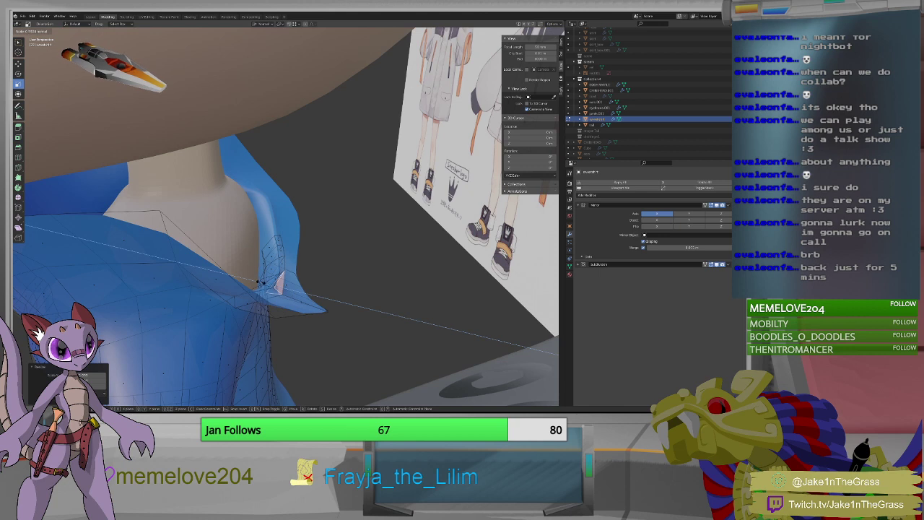
pyautogui.click(276, 287)
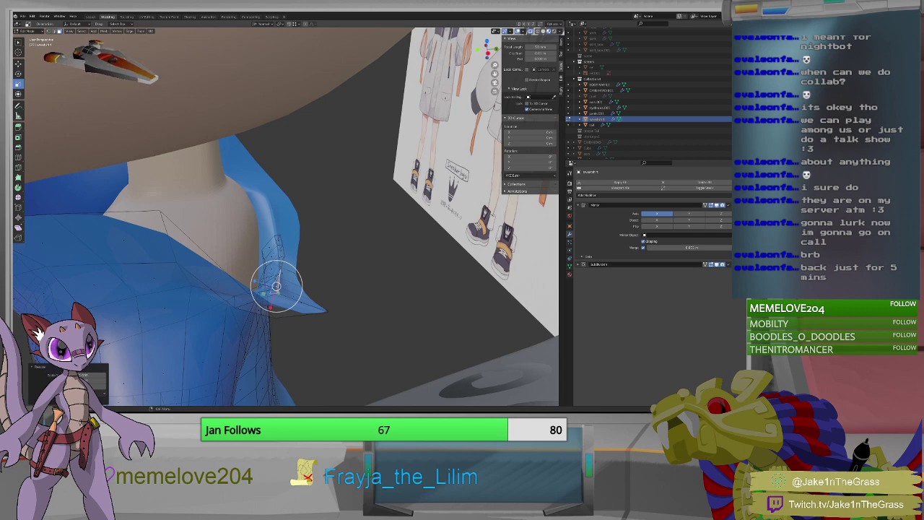
# Select the strip of faces below the back collar's inner rim and flatten it by scaling along its normal-oriented axes.
pyautogui.moveTo(276, 287)
pyautogui.mouseDown(button='middle')
pyautogui.moveTo(268, 268)
pyautogui.moveTo(215, 226)
pyautogui.moveTo(215, 239)
pyautogui.moveTo(247, 246)
pyautogui.moveTo(227, 227)
pyautogui.moveTo(226, 258)
pyautogui.moveTo(183, 296)
pyautogui.mouseUp(button='middle')
pyautogui.moveTo(232, 277)
pyautogui.mouseDown(button='middle')
pyautogui.moveTo(274, 260)
pyautogui.moveTo(230, 281)
pyautogui.mouseUp(button='middle')
pyautogui.moveTo(183, 296); pyautogui.dragTo(234, 277)
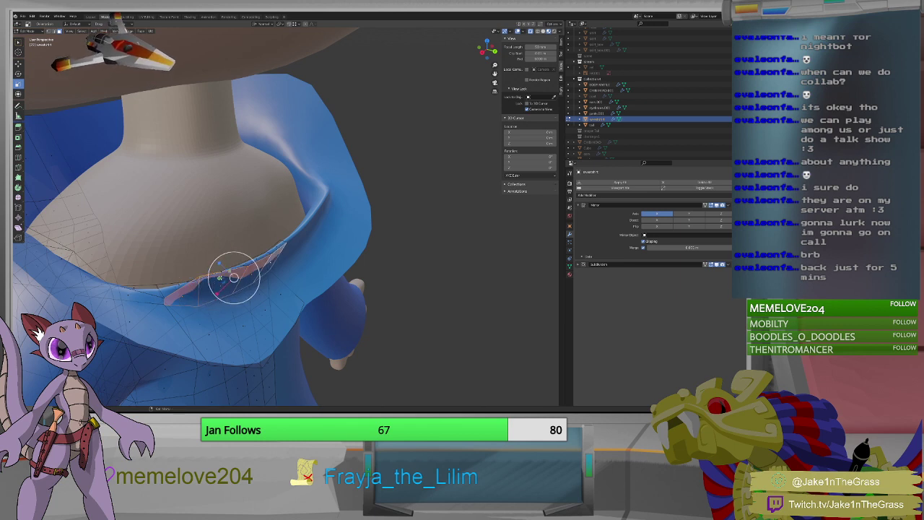
pyautogui.press('Tab')
pyautogui.click(223, 266)
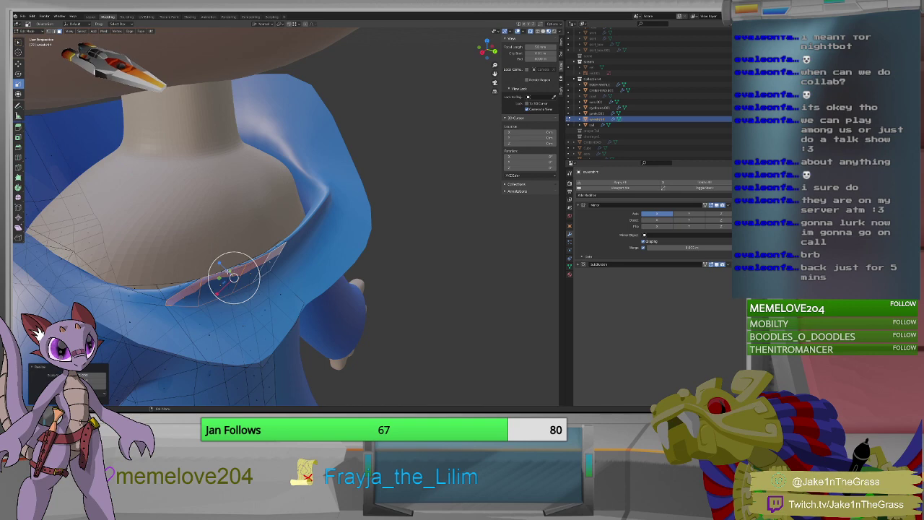
pyautogui.moveTo(237, 269); pyautogui.dragTo(254, 276, button='middle')
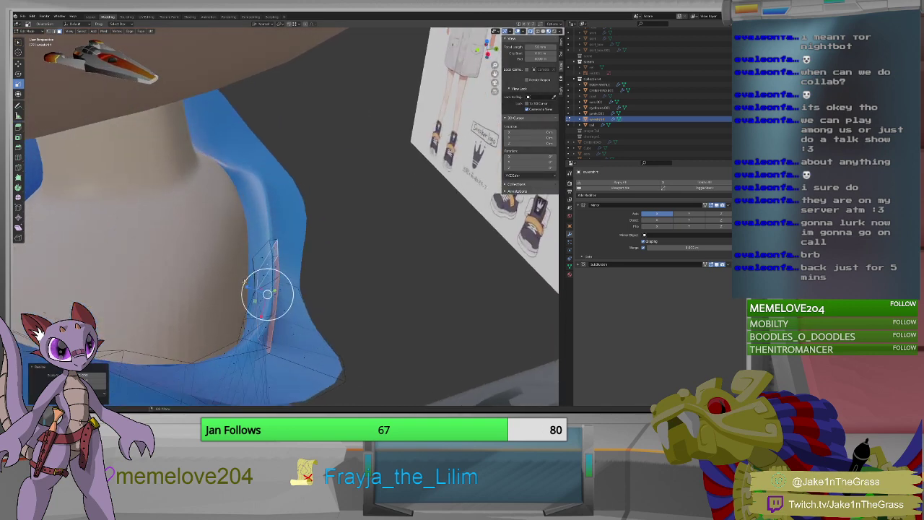
pyautogui.press('g')
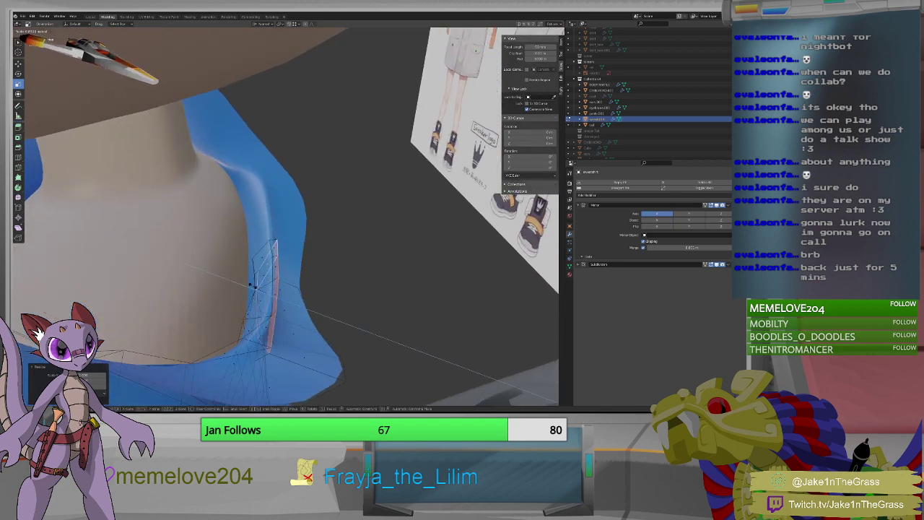
pyautogui.click(263, 292)
pyautogui.moveTo(265, 293); pyautogui.dragTo(219, 313, button='middle')
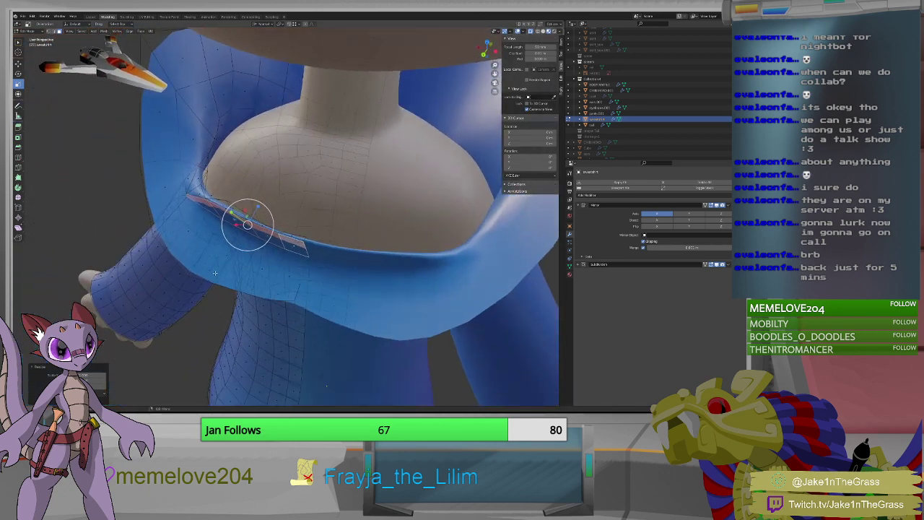
# Select the upper strip of faces on the back collar's inner rim and scale it flat.
pyautogui.scroll(4, 214, 272)
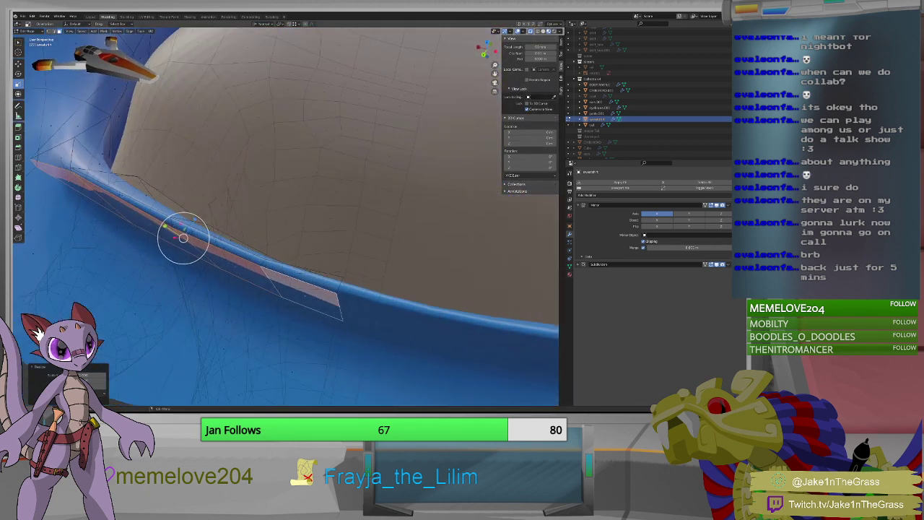
pyautogui.click(119, 195)
pyautogui.moveTo(119, 195); pyautogui.dragTo(204, 231)
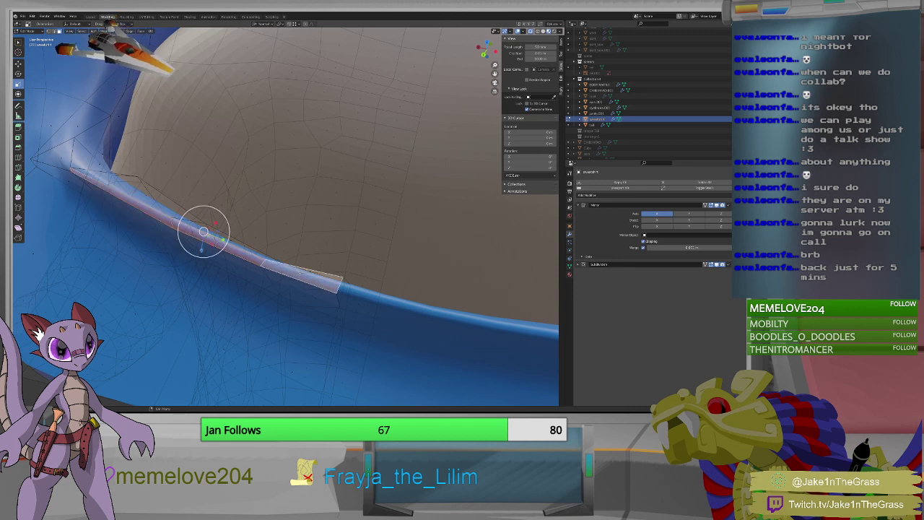
pyautogui.moveTo(203, 231); pyautogui.dragTo(229, 243, button='middle')
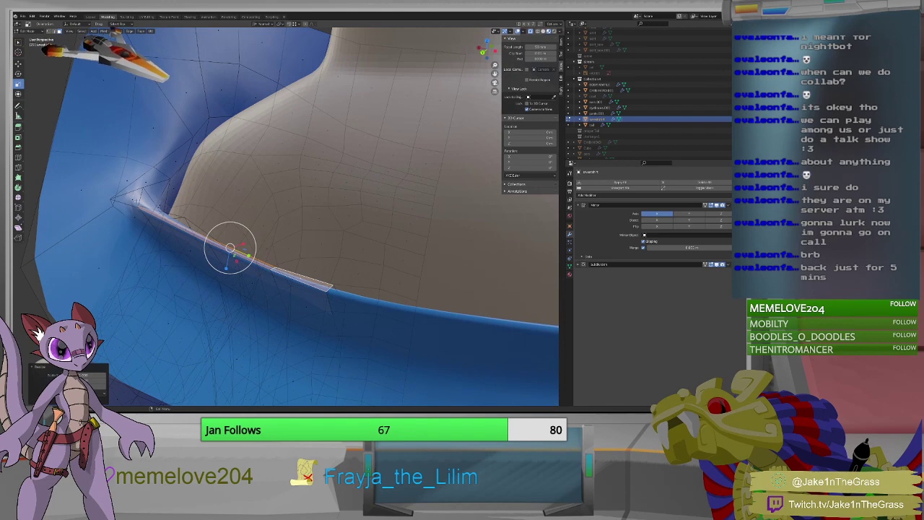
# Select the corner vertex at the side of the inner rim and move it along its normal-oriented X axis.
pyautogui.moveTo(229, 248); pyautogui.dragTo(36, 257, button='middle')
pyautogui.scroll(-3, 70, 250)
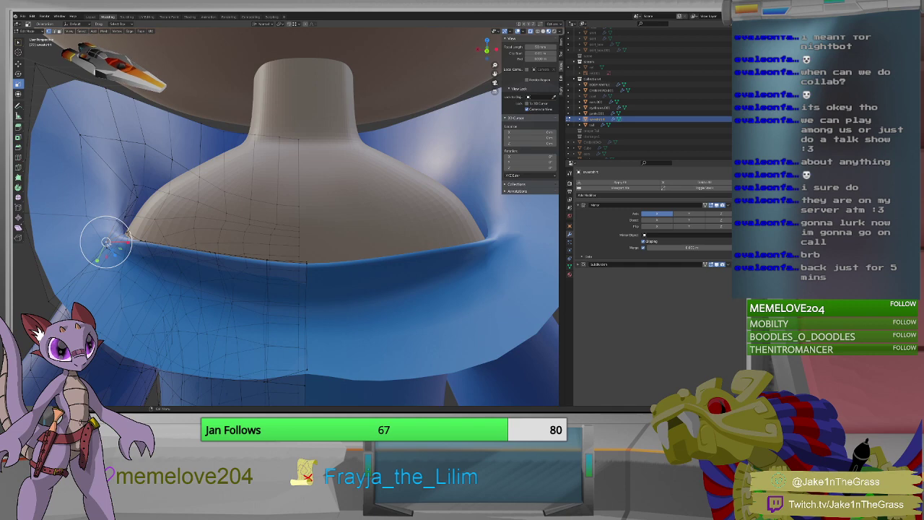
pyautogui.press('w')
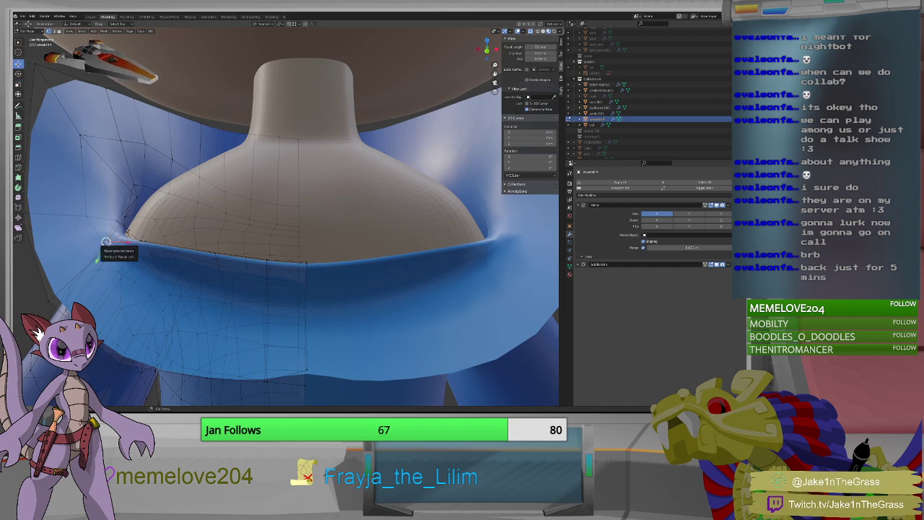
pyautogui.press('g')
pyautogui.press('x')
pyautogui.click(135, 241)
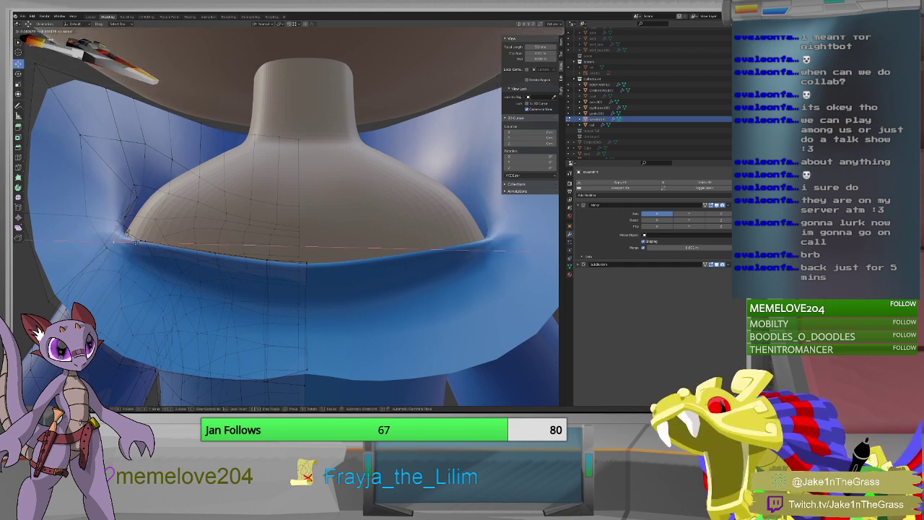
# Set the transform orientation to Global and move the inner rim's corner vertex along the X axis.
pyautogui.moveTo(135, 241); pyautogui.dragTo(151, 262, button='middle')
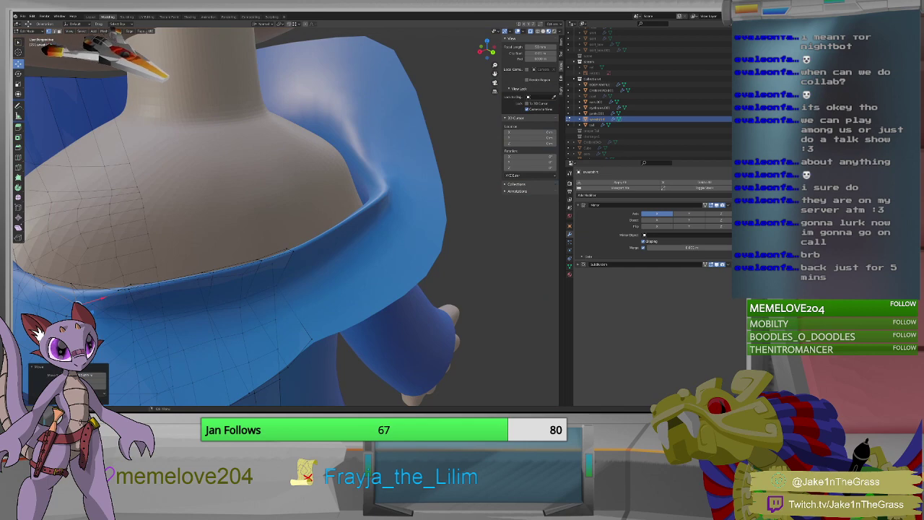
pyautogui.moveTo(101, 297); pyautogui.dragTo(63, 316, button='middle')
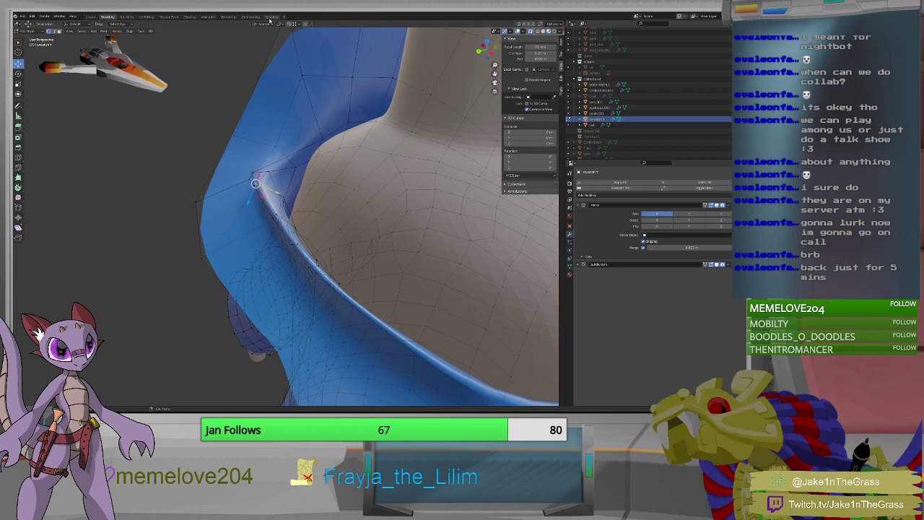
pyautogui.click(262, 24)
pyautogui.click(251, 45)
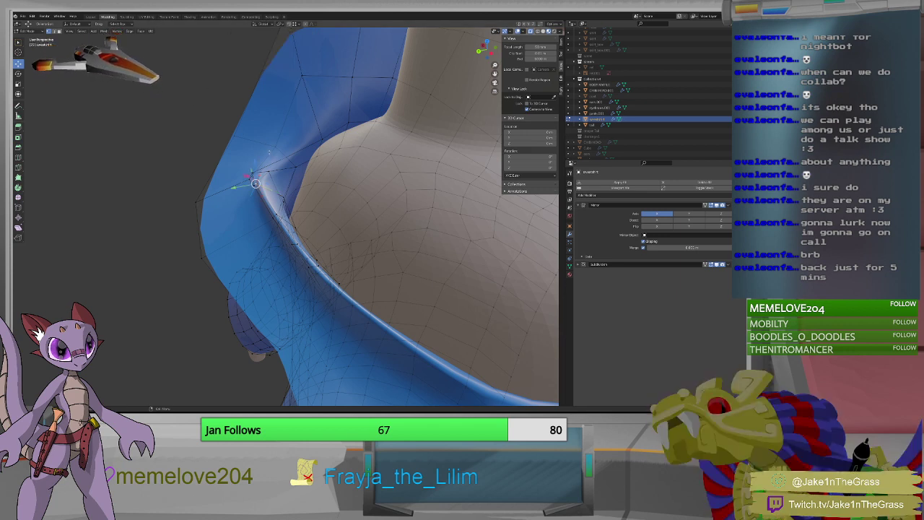
pyautogui.moveTo(251, 45); pyautogui.dragTo(296, 225, button='middle')
pyautogui.hotkey('shift', 'z')
pyautogui.moveTo(167, 122); pyautogui.dragTo(168, 121, button='middle')
pyautogui.hotkey('shift', 'z')
pyautogui.scroll(5, 167, 120)
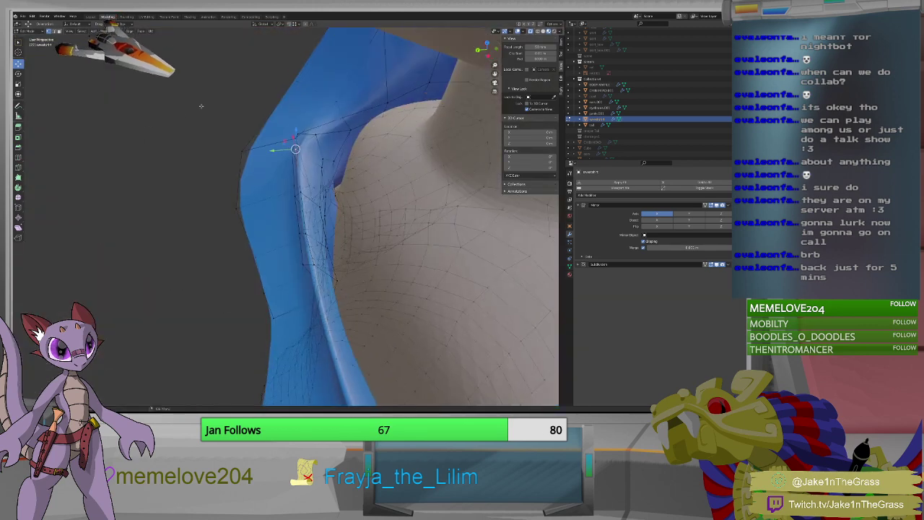
pyautogui.scroll(4, 269, 213)
pyautogui.moveTo(269, 212); pyautogui.dragTo(280, 185, button='middle')
pyautogui.press('g')
pyautogui.press('x')
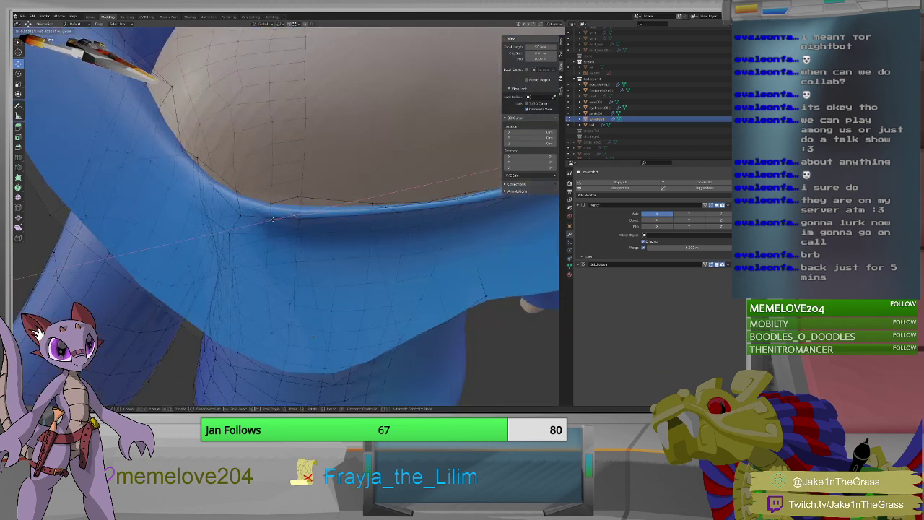
pyautogui.click(276, 218)
pyautogui.moveTo(288, 220); pyautogui.dragTo(389, 216, button='middle')
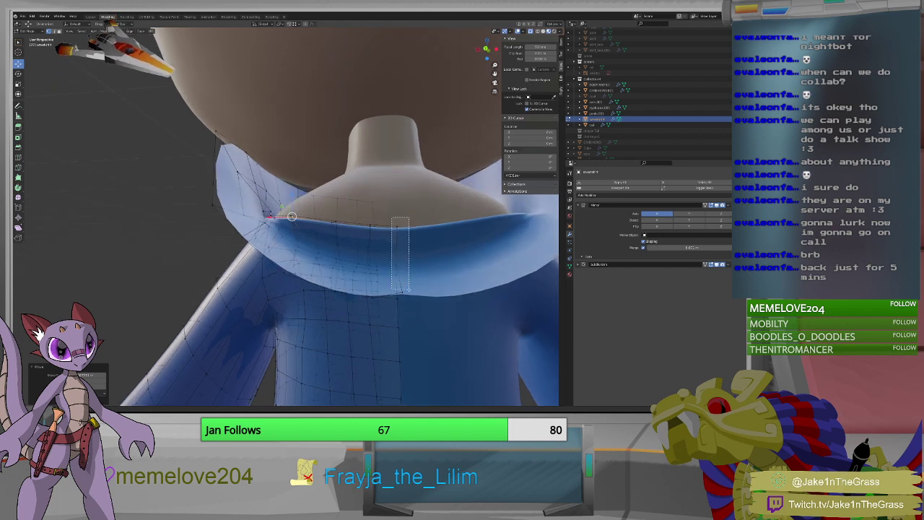
# Select the column of vertices along the front collar's centre line and activate the Scale tool.
pyautogui.moveTo(408, 293); pyautogui.dragTo(411, 296)
pyautogui.hotkey('shift', 's')
pyautogui.press('2')
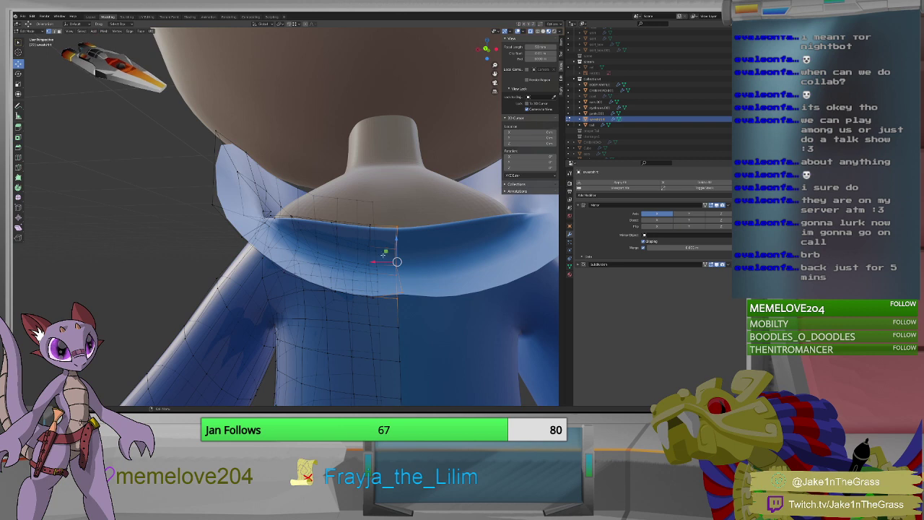
pyautogui.press('g')
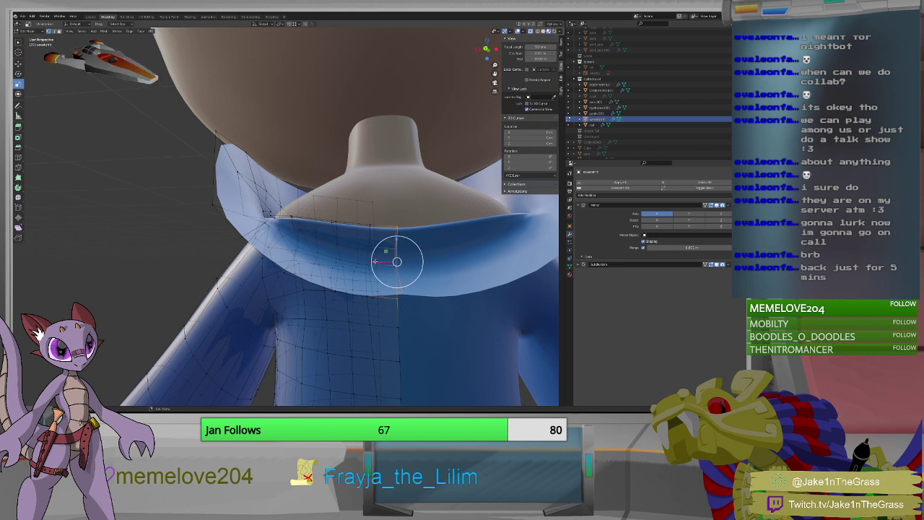
pyautogui.click(354, 216)
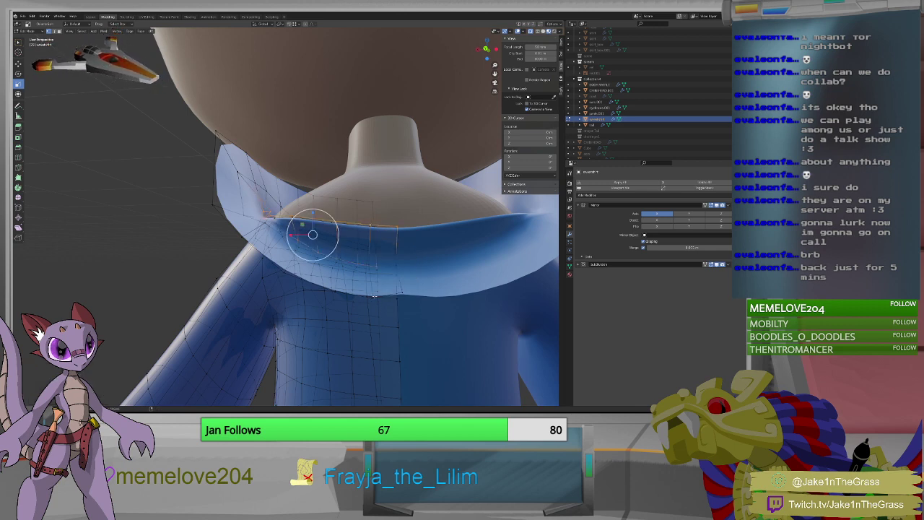
# Select the outer-edge and inner-rim vertices of the column beside the front collar's centre and scale them along X.
pyautogui.moveTo(372, 280); pyautogui.dragTo(363, 267, button='middle')
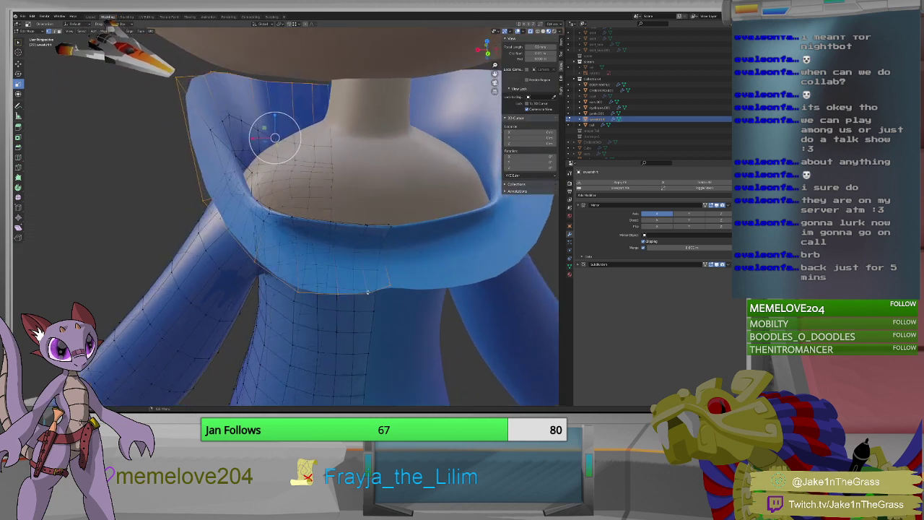
pyautogui.click(367, 291)
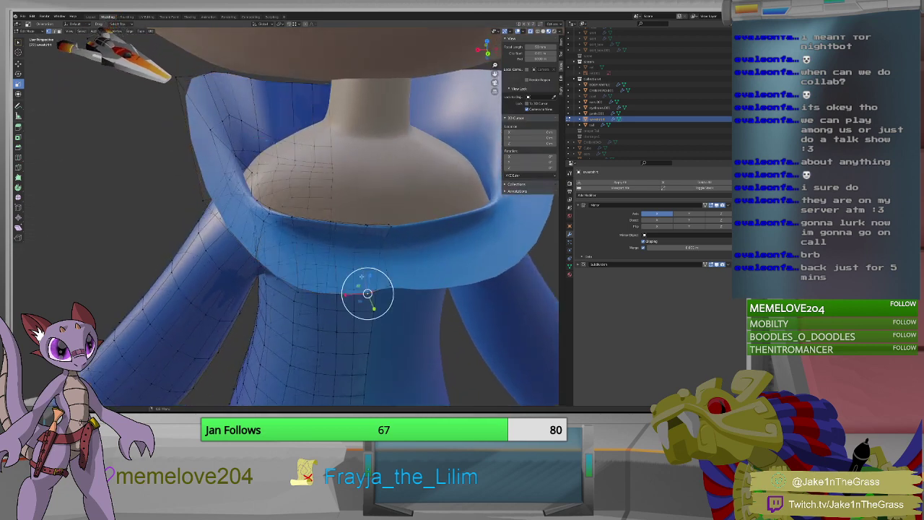
pyautogui.click(359, 231)
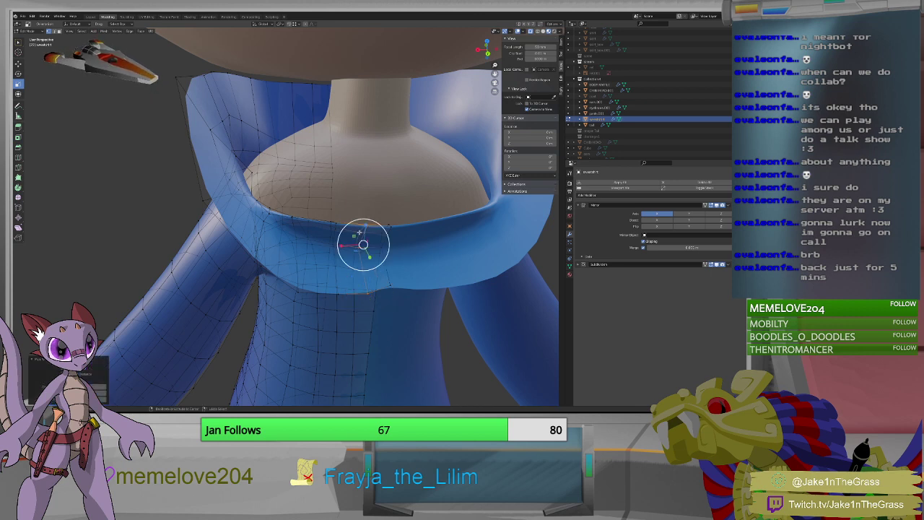
pyautogui.press('s')
pyautogui.press('x')
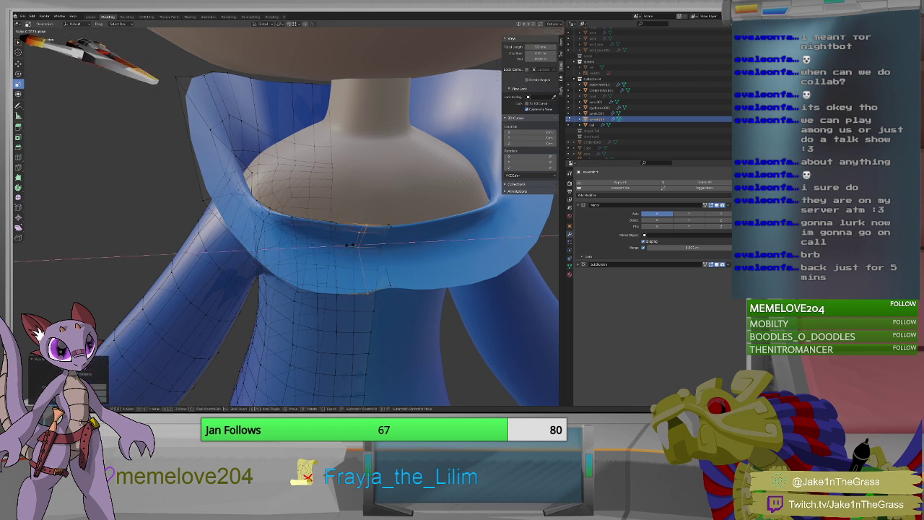
pyautogui.click(363, 244)
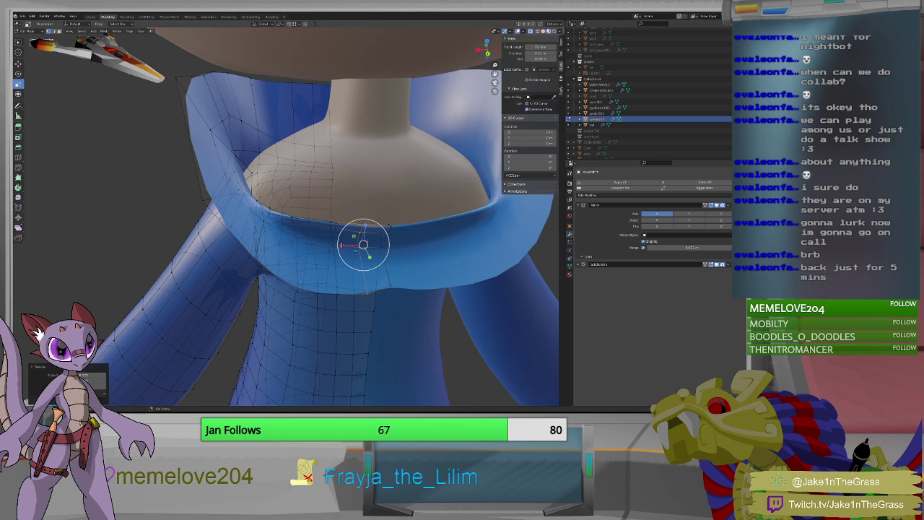
# Select the outer-edge and inner-rim vertices of the next column toward the collar's side and align them by scaling along X.
pyautogui.click(339, 292)
pyautogui.moveTo(337, 265); pyautogui.dragTo(330, 219, button='middle')
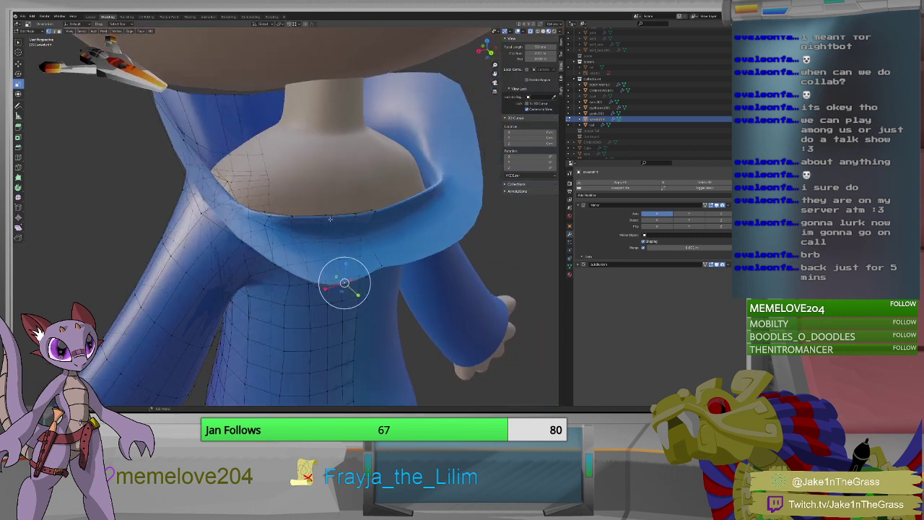
pyautogui.click(321, 221)
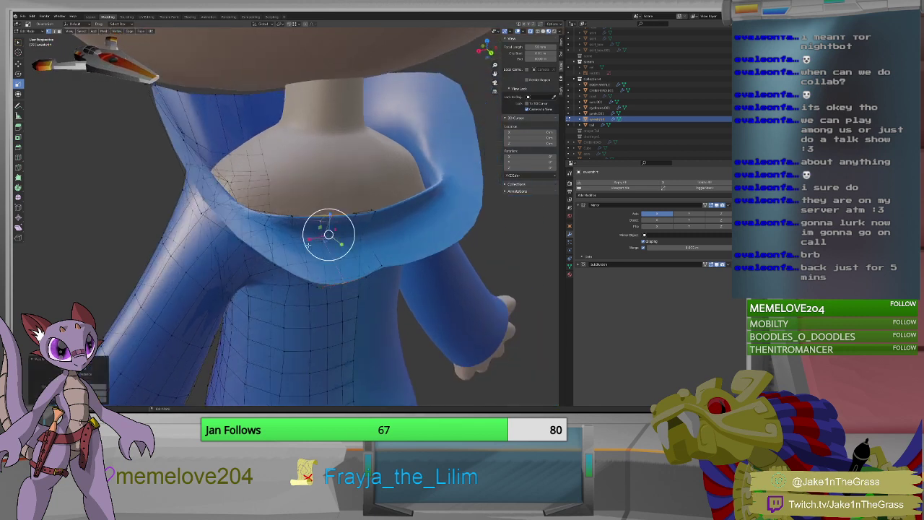
pyautogui.press('s')
pyautogui.press('x')
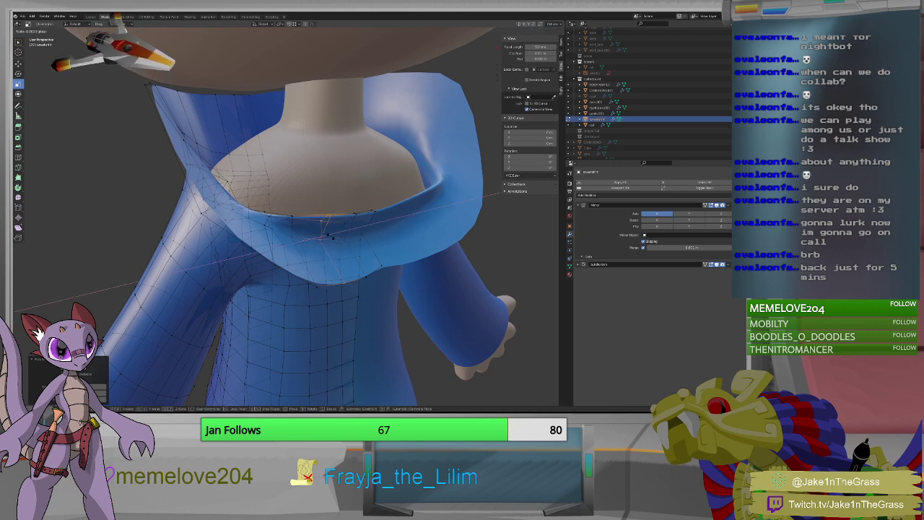
pyautogui.click(325, 233)
pyautogui.moveTo(325, 232); pyautogui.dragTo(329, 254, button='middle')
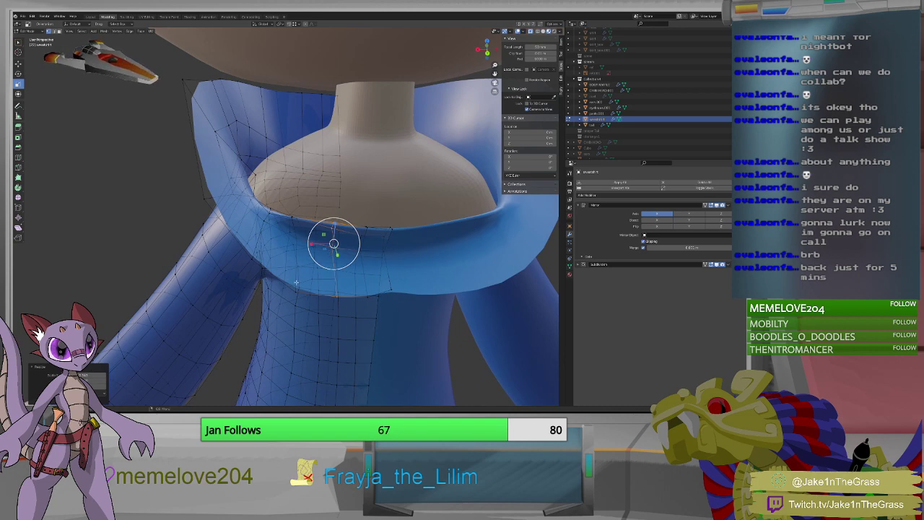
# Select the outer and inner vertices of the front collar's column nearest the side corner and scale them along X.
pyautogui.moveTo(295, 292); pyautogui.dragTo(306, 232, button='middle')
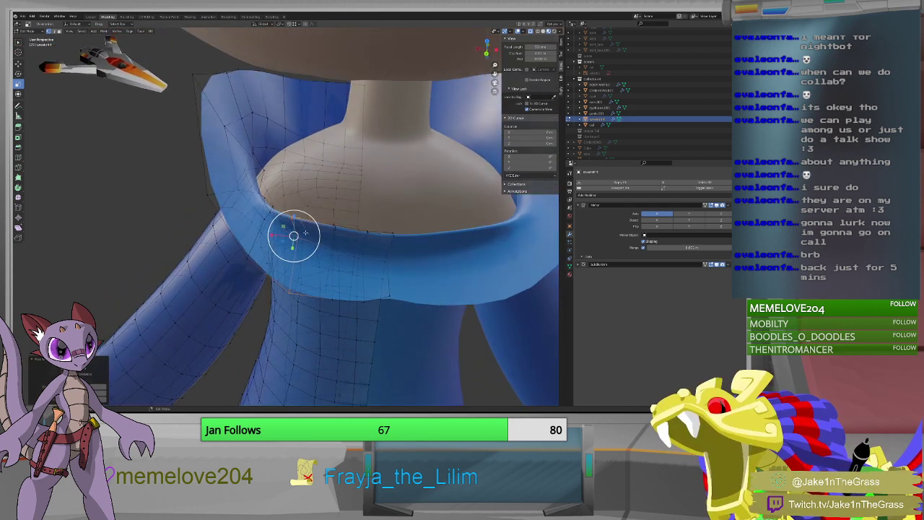
pyautogui.press('g')
pyautogui.press('x')
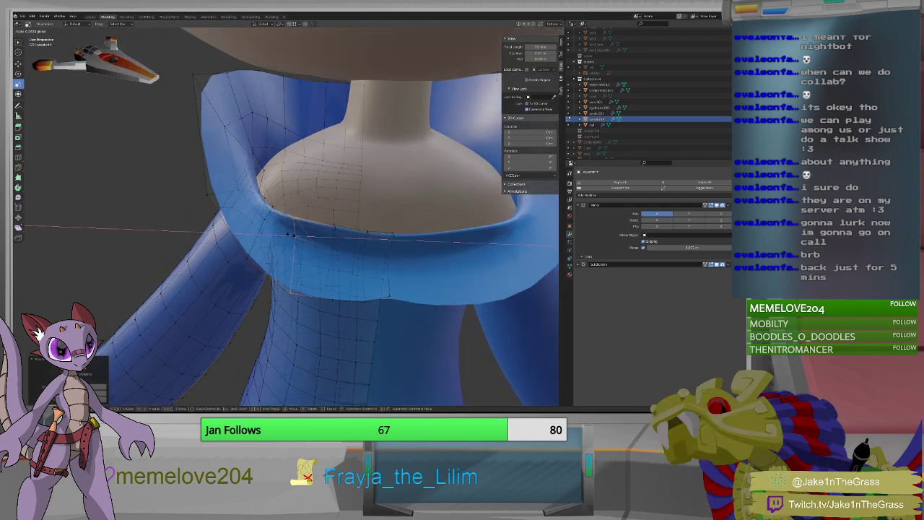
pyautogui.click(295, 235)
pyautogui.moveTo(294, 237); pyautogui.dragTo(313, 236, button='middle')
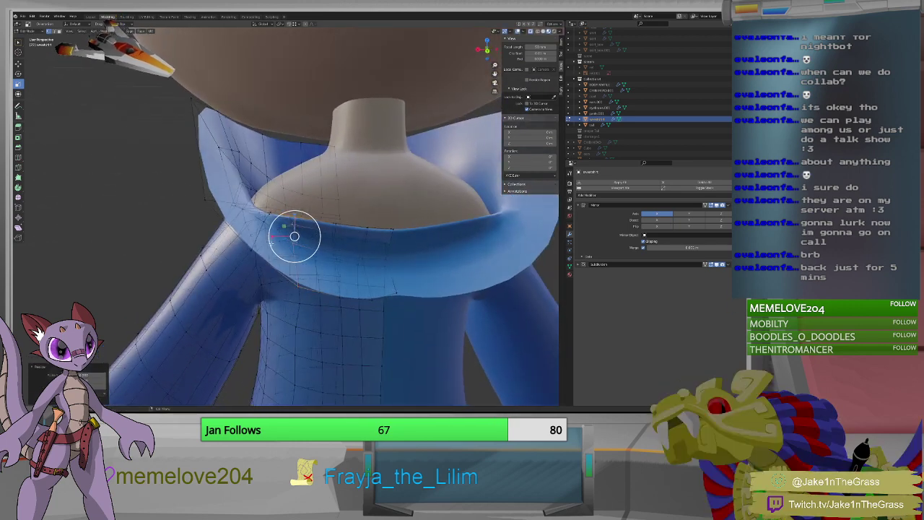
# Activate the Move tool and shift the selected collar column along the X axis.
pyautogui.hotkey('shift', 'space')
pyautogui.press('g')
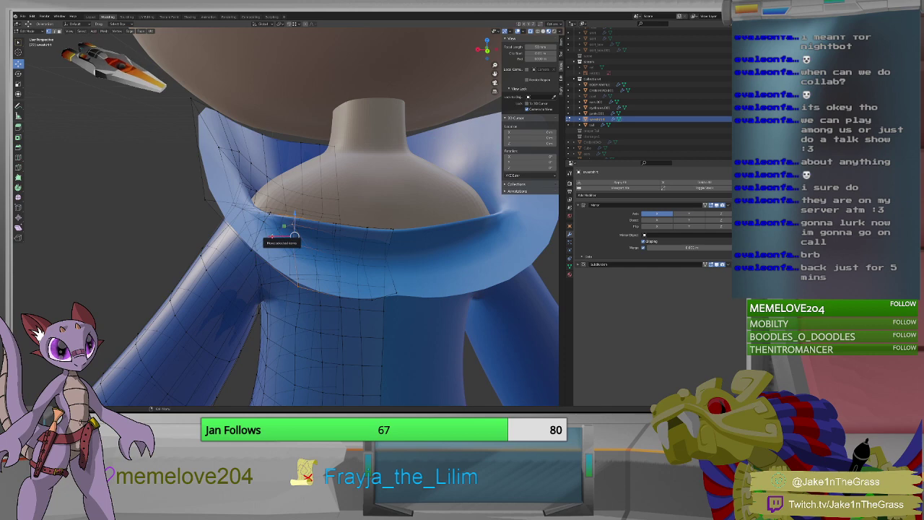
pyautogui.moveTo(275, 236); pyautogui.dragTo(298, 231)
pyautogui.moveTo(298, 231); pyautogui.dragTo(264, 223, button='middle')
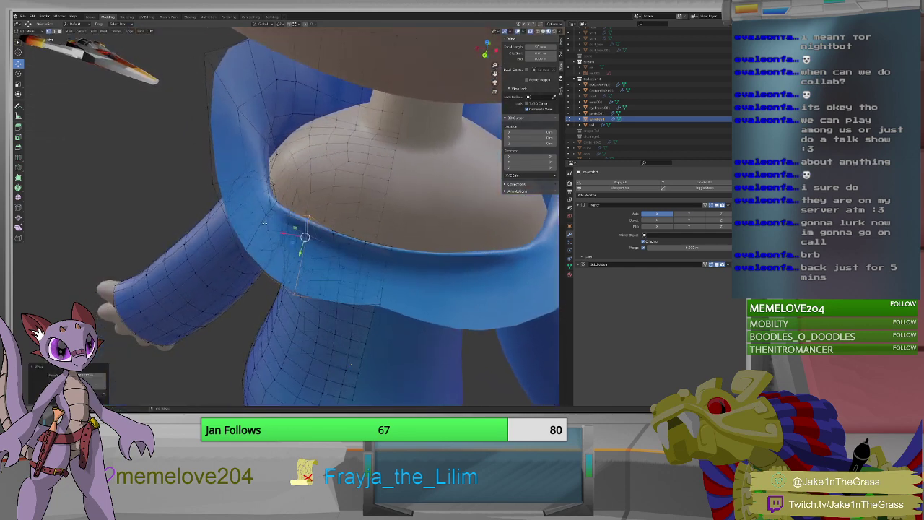
# Select the outer-edge vertex and the inner-rim vertex at the collar's side corner and scale the pair along X.
pyautogui.click(244, 258)
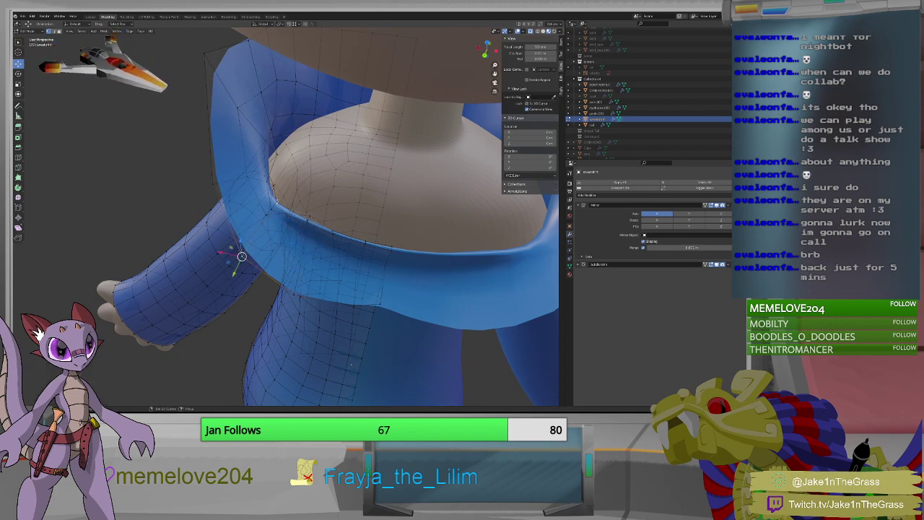
pyautogui.scroll(10, 231, 201)
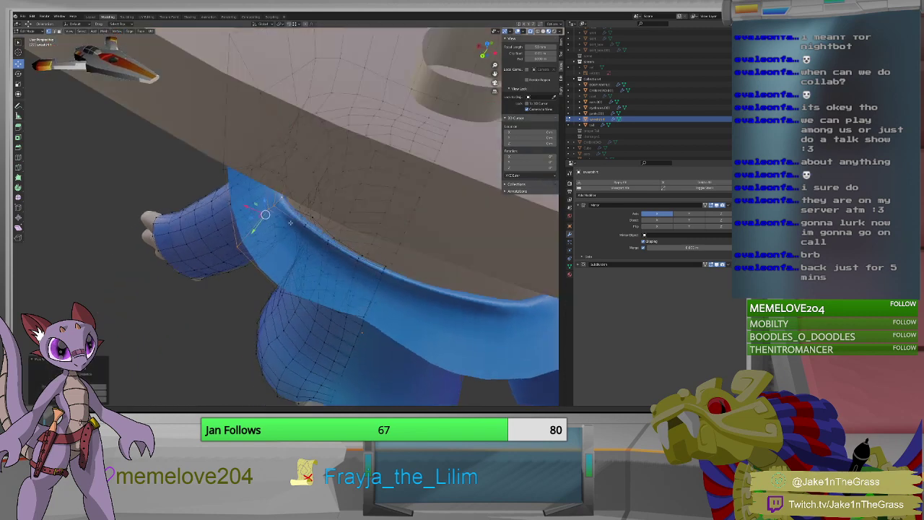
pyautogui.scroll(3, 231, 202)
pyautogui.scroll(-8, 279, 194)
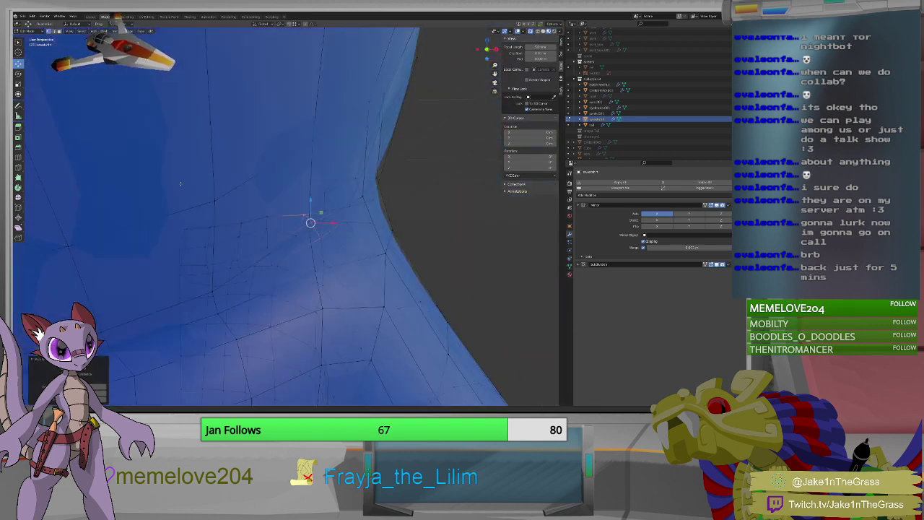
pyautogui.moveTo(279, 194); pyautogui.dragTo(307, 209, button='middle')
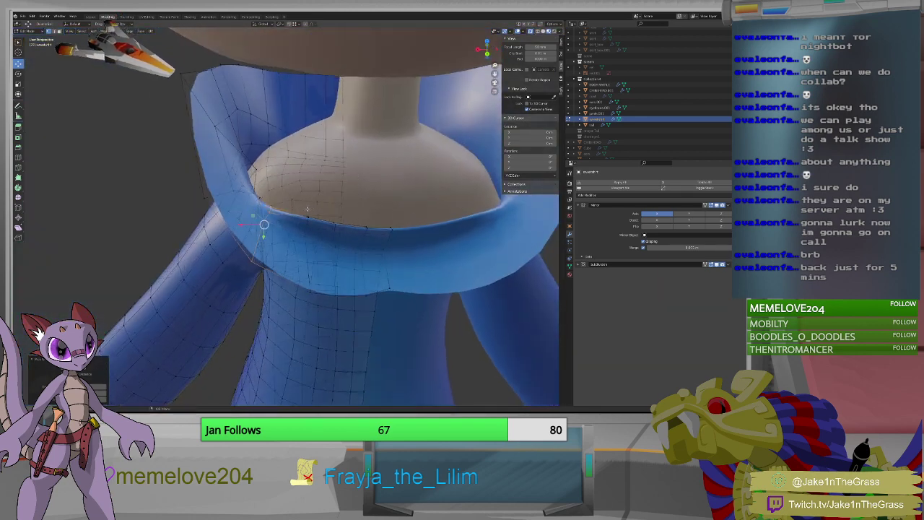
pyautogui.press('c')
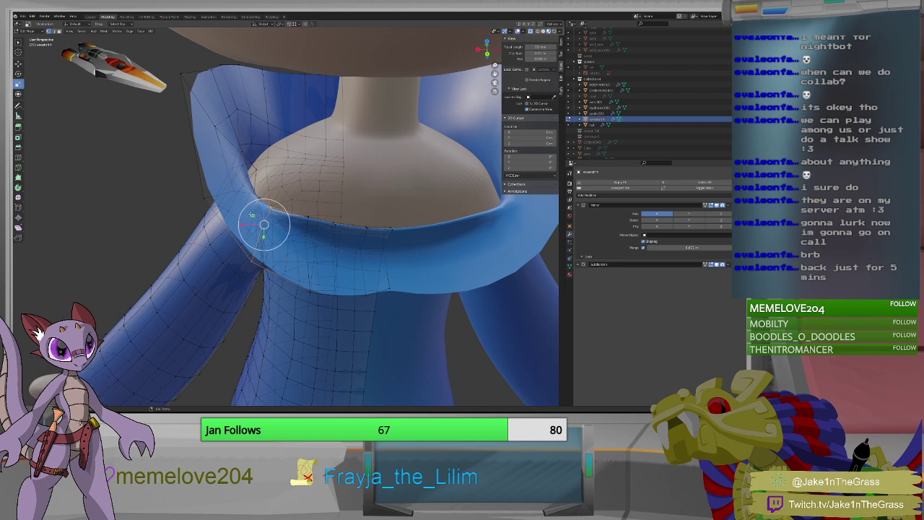
pyautogui.press('Escape')
pyautogui.press('g')
pyautogui.press('x')
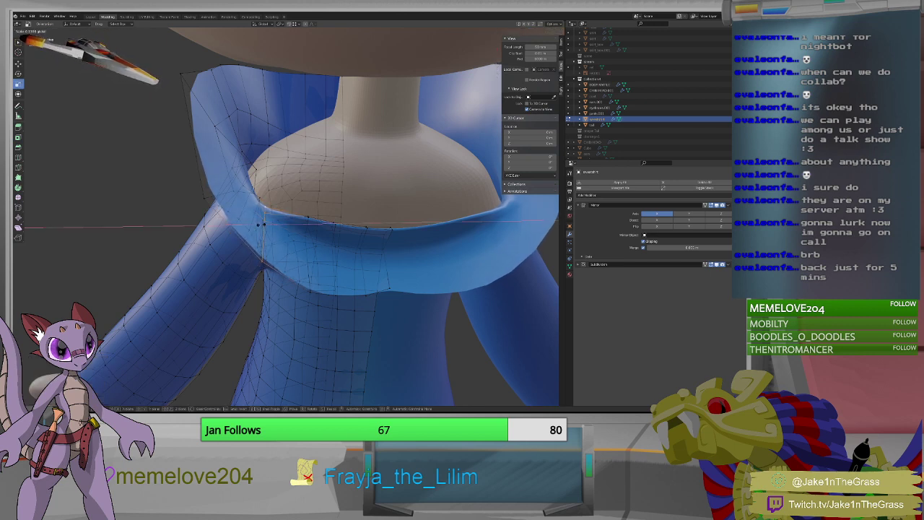
pyautogui.click(264, 224)
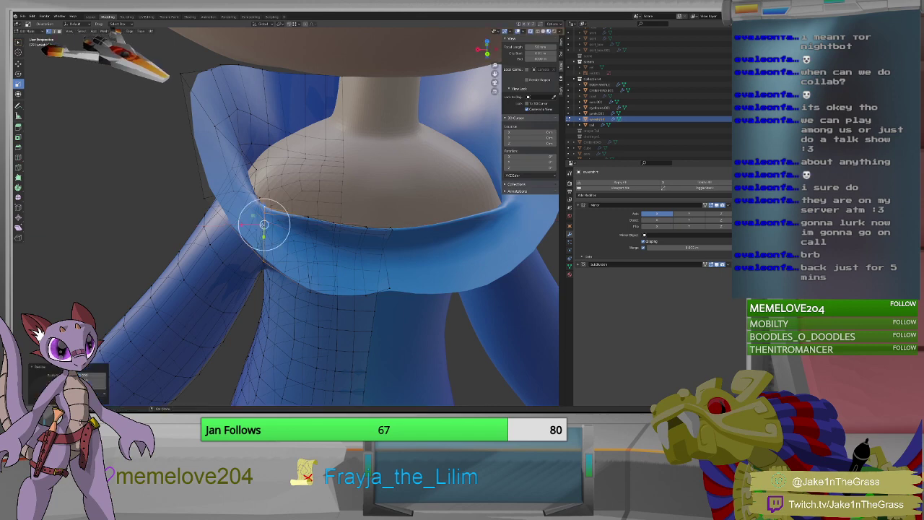
pyautogui.moveTo(296, 237)
pyautogui.mouseDown(button='middle')
pyautogui.moveTo(291, 168)
pyautogui.moveTo(302, 234)
pyautogui.moveTo(290, 219)
pyautogui.moveTo(282, 231)
pyautogui.mouseUp(button='middle')
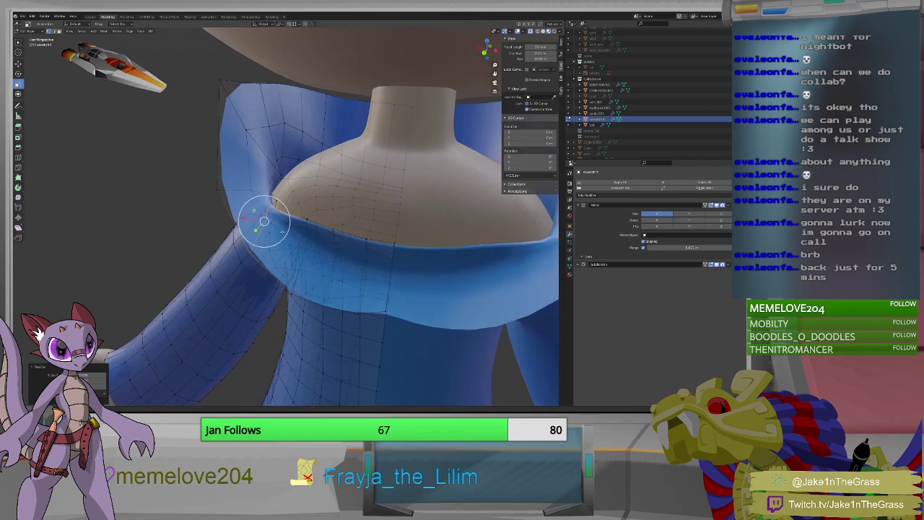
# Select the single vertex on the inner side of the collar near the rim corner and move it along X.
pyautogui.moveTo(264, 221); pyautogui.dragTo(280, 175)
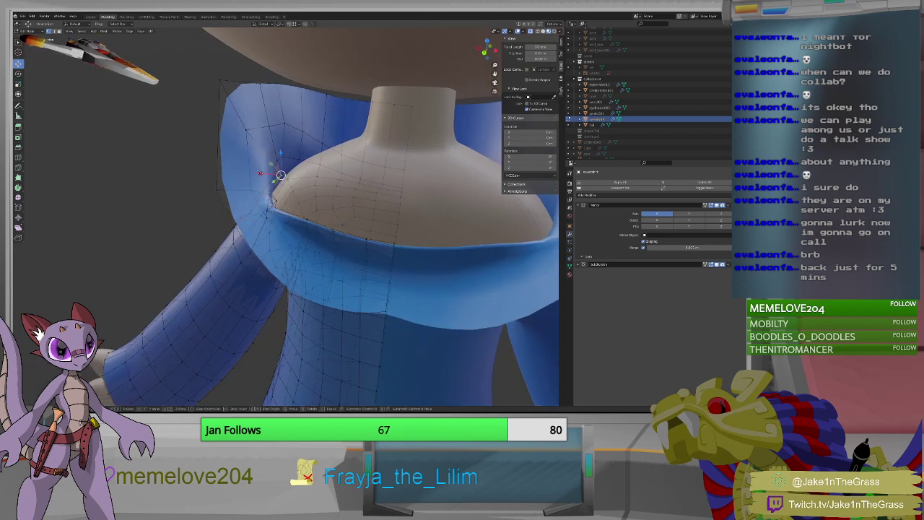
pyautogui.moveTo(289, 217)
pyautogui.mouseDown(button='middle')
pyautogui.moveTo(275, 220)
pyautogui.moveTo(283, 191)
pyautogui.moveTo(257, 192)
pyautogui.moveTo(304, 231)
pyautogui.moveTo(299, 212)
pyautogui.mouseUp(button='middle')
pyautogui.press('g')
pyautogui.press('x')
pyautogui.click(251, 185)
# Check the side corner with X-ray toggled and move the inner rim's corner vertex outward along the X axis.
pyautogui.hotkey('alt', 'z')
pyautogui.hotkey('alt', 'z')
pyautogui.click(281, 197)
pyautogui.hotkey('alt', 'z')
pyautogui.hotkey('alt', 'z')
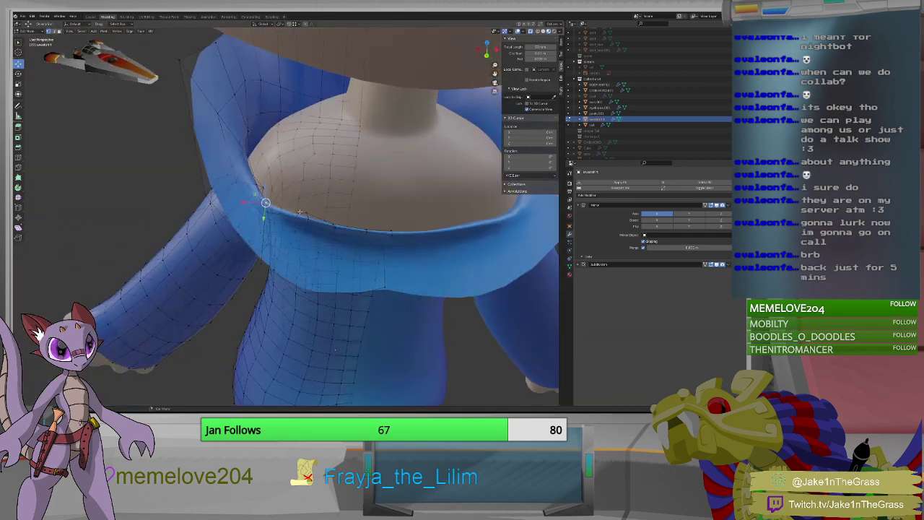
pyautogui.press('g')
pyautogui.press('x')
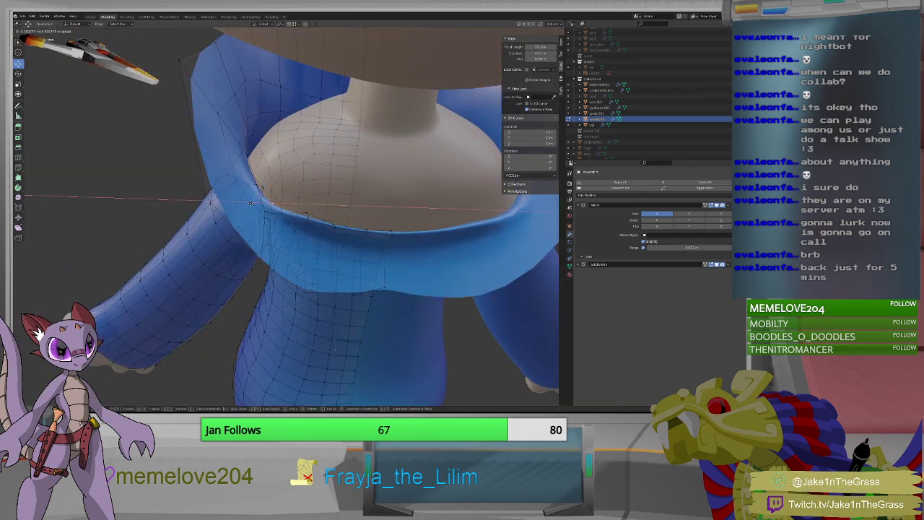
pyautogui.click(249, 203)
# Select the centre vertex on the front collar's outer edge and move it forward along the Y axis.
pyautogui.moveTo(249, 204); pyautogui.dragTo(345, 239, button='middle')
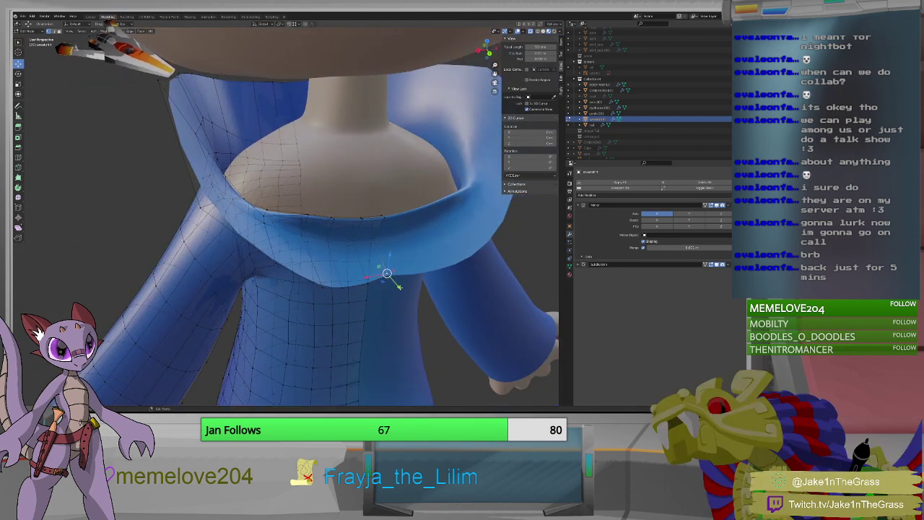
pyautogui.press('g')
pyautogui.press('z')
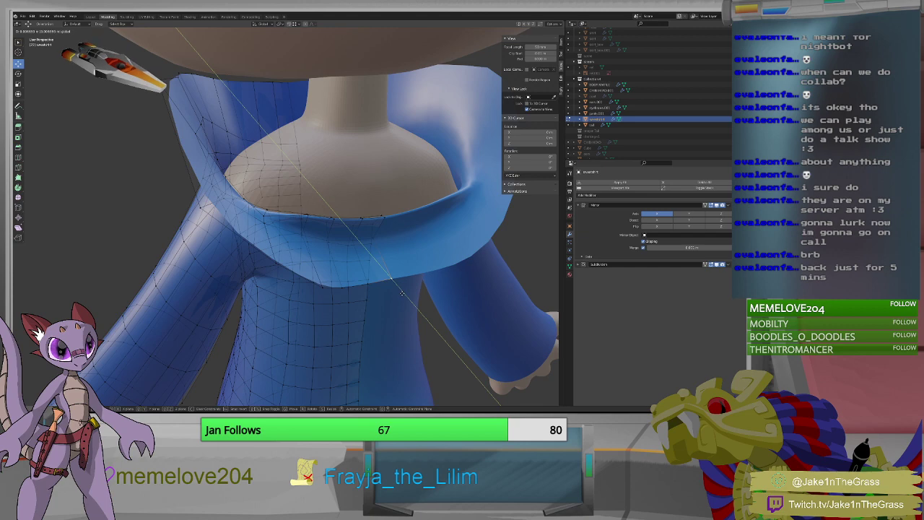
pyautogui.click(402, 292)
# Select the collar's outer edge from its upper side corner to the front centre and pull it down and forward in the right side view.
pyautogui.moveTo(392, 272); pyautogui.dragTo(418, 228, button='middle')
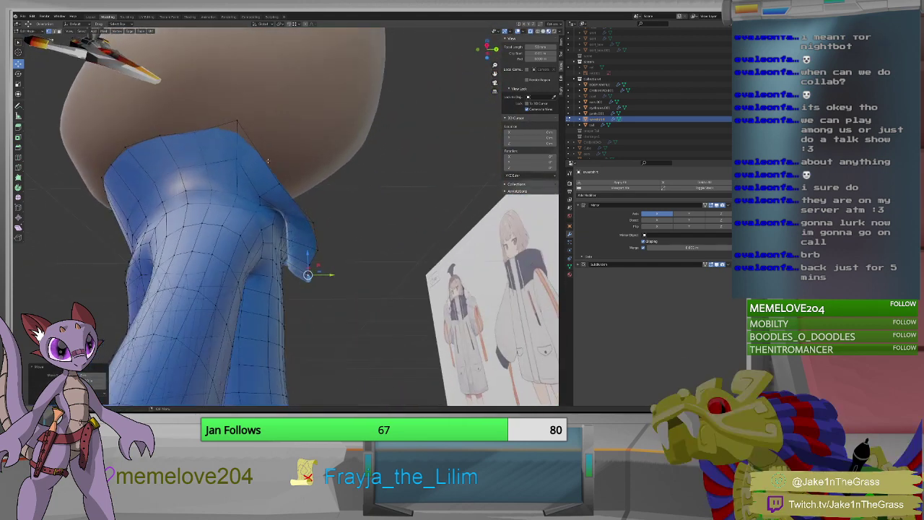
pyautogui.keyDown('shift'); pyautogui.rightClick(237, 121); pyautogui.keyUp('shift')
pyautogui.moveTo(237, 122); pyautogui.dragTo(333, 269, button='middle')
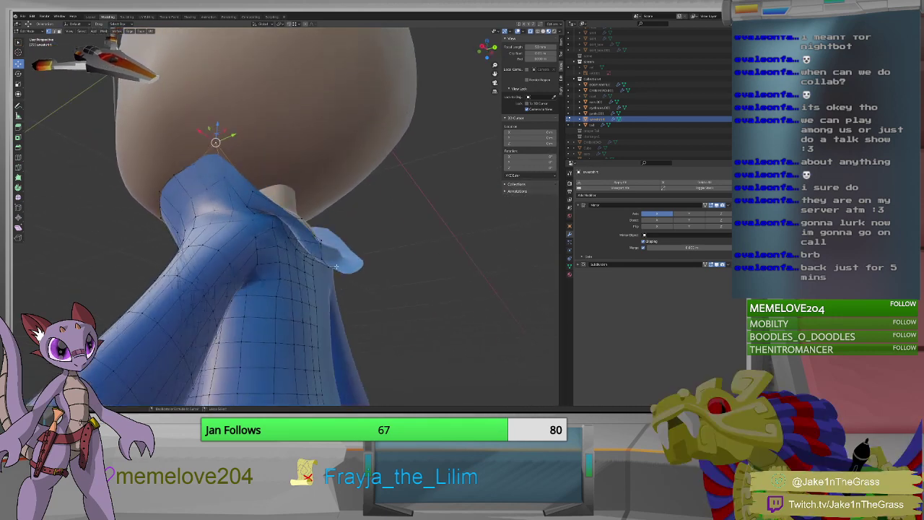
pyautogui.moveTo(335, 268); pyautogui.dragTo(359, 295, button='middle')
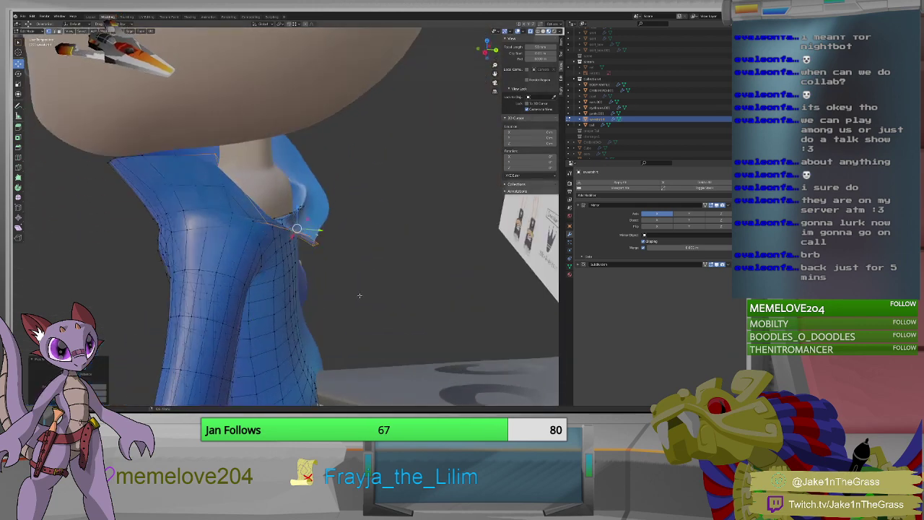
pyautogui.press('KP_3')
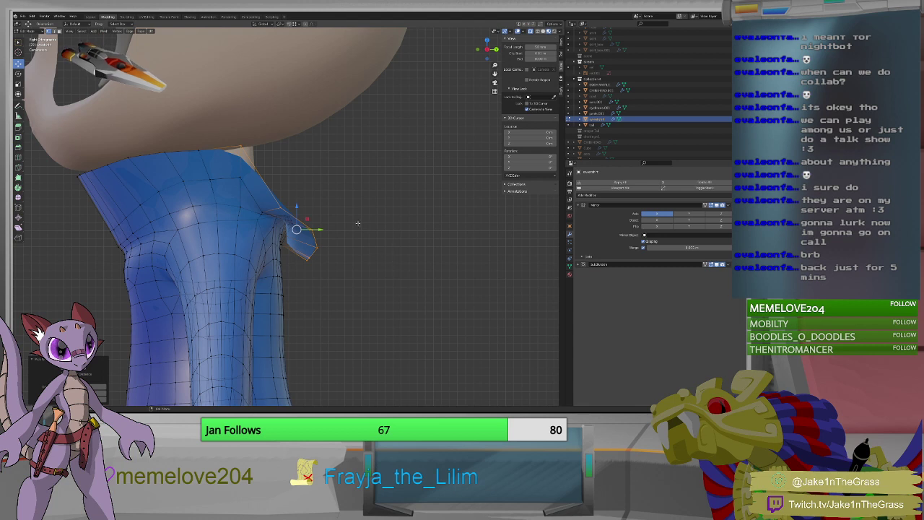
pyautogui.press('g')
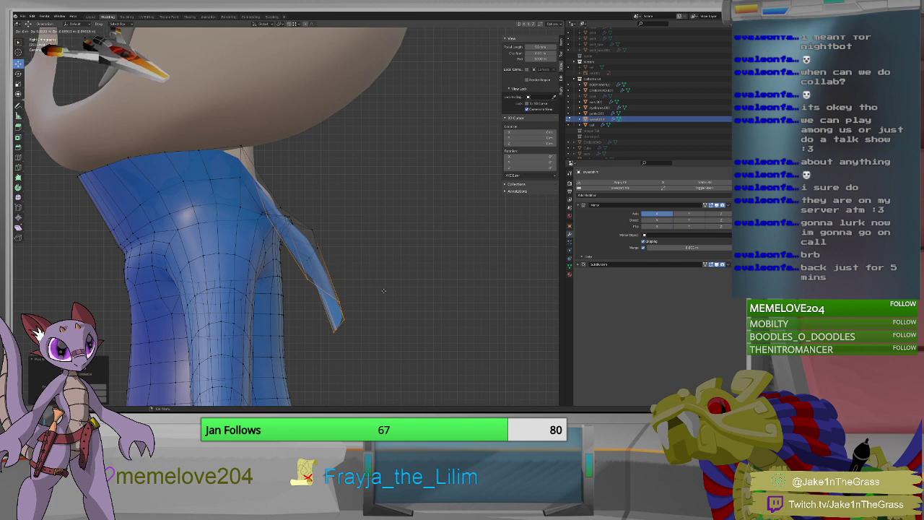
pyautogui.click(383, 290)
# Select the middle vertex row running around the collar's front and reposition it within the YZ plane in line with the lengthened flap.
pyautogui.moveTo(387, 296); pyautogui.dragTo(296, 289, button='middle')
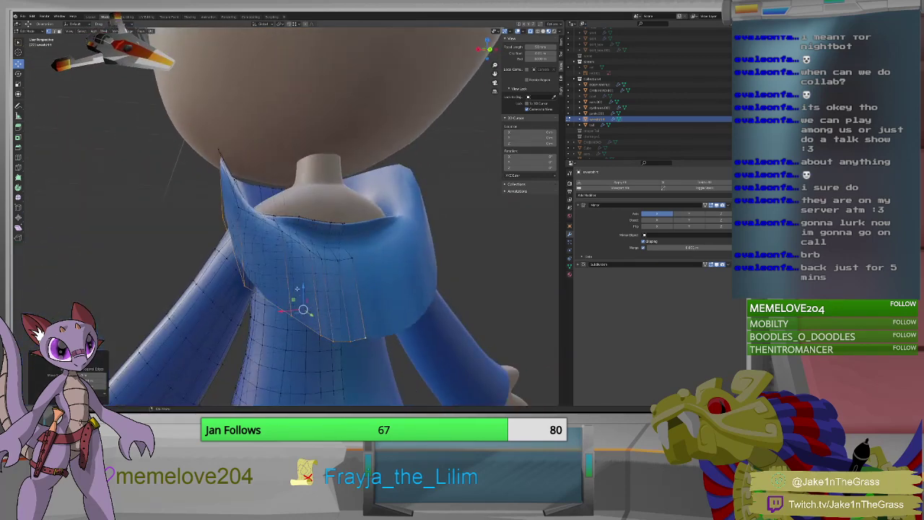
pyautogui.click(239, 208)
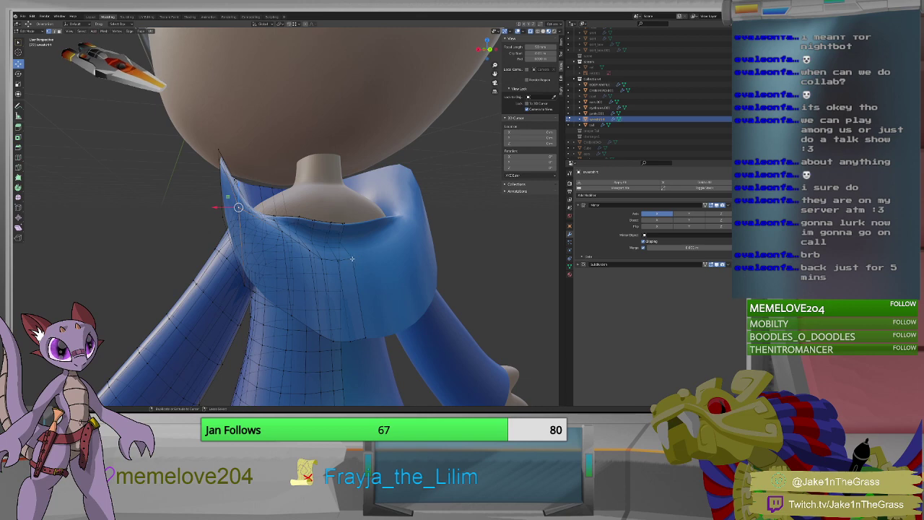
pyautogui.moveTo(352, 259); pyautogui.dragTo(303, 232, button='middle')
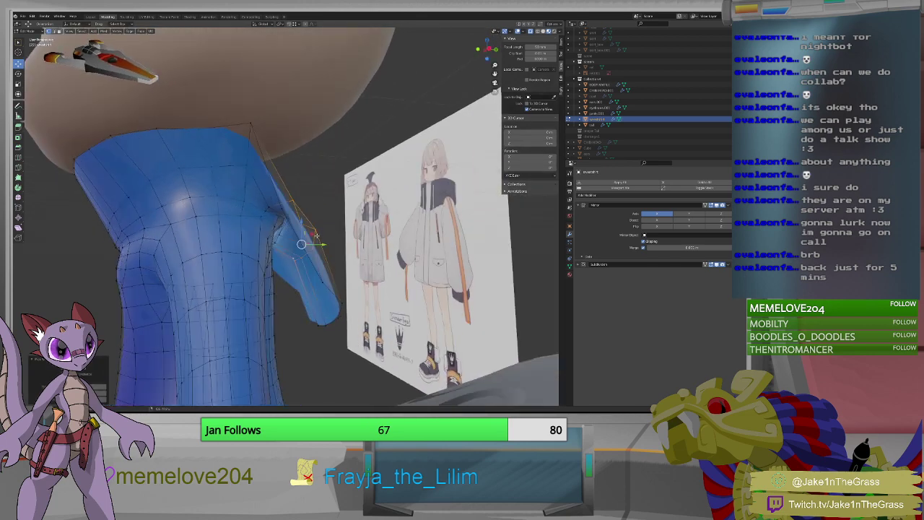
pyautogui.press('g')
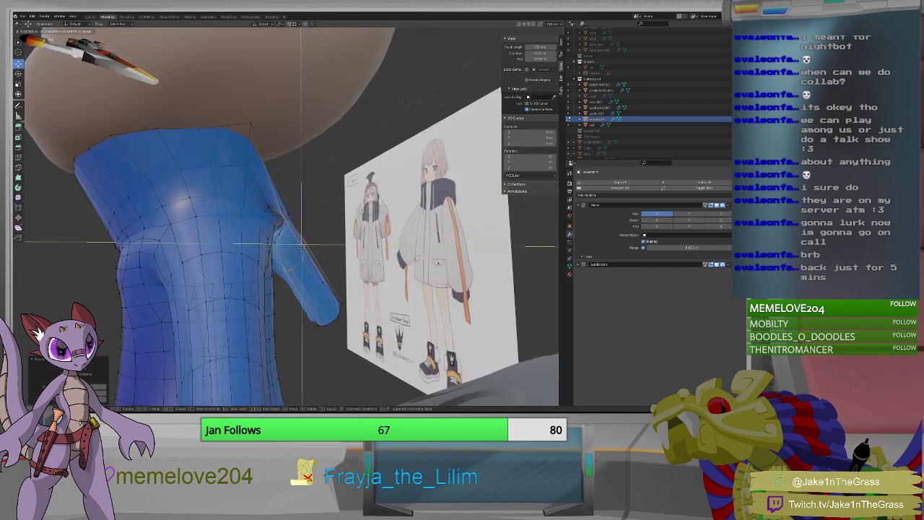
pyautogui.click(302, 247)
pyautogui.moveTo(301, 256)
pyautogui.mouseDown(button='middle')
pyautogui.moveTo(304, 248)
pyautogui.moveTo(315, 254)
pyautogui.moveTo(312, 264)
pyautogui.moveTo(304, 249)
pyautogui.mouseUp(button='middle')
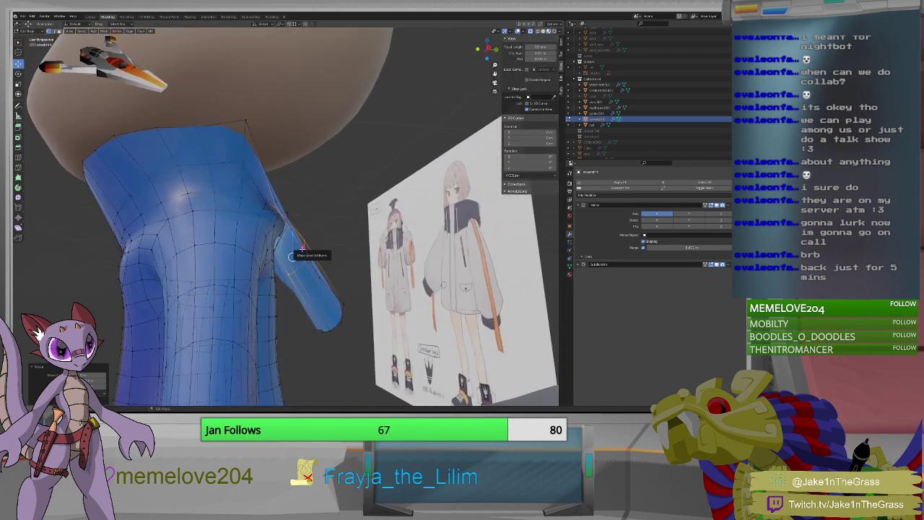
pyautogui.press('g')
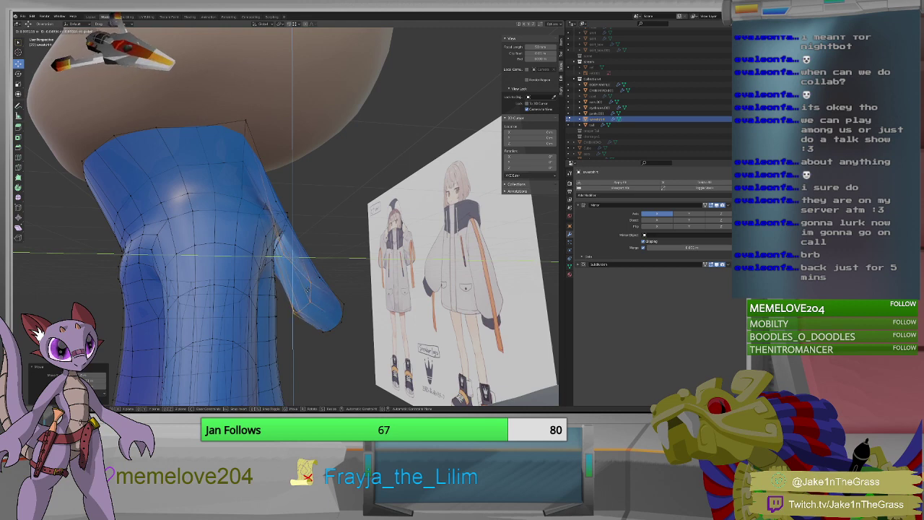
pyautogui.click(307, 290)
# Check the collar's drape from the side and front and smooth the vertices of its middle row.
pyautogui.moveTo(307, 290); pyautogui.dragTo(451, 294, button='middle')
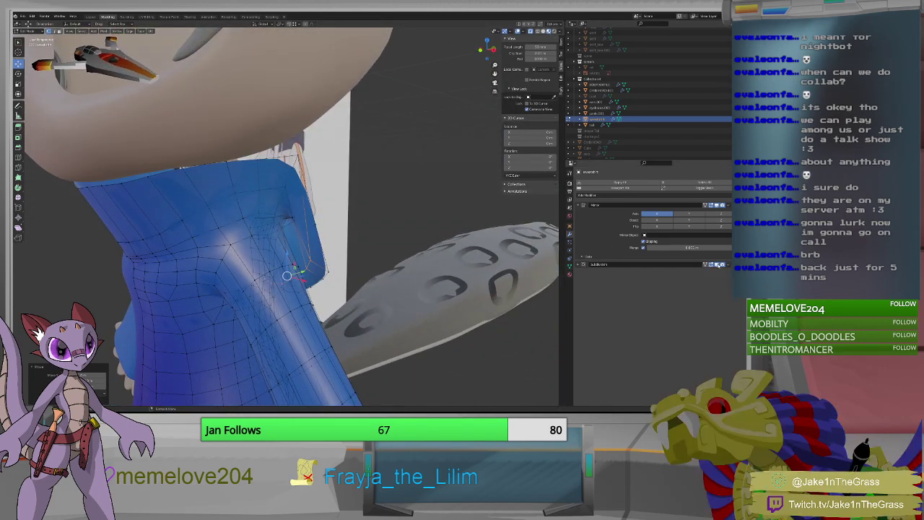
pyautogui.moveTo(437, 259); pyautogui.dragTo(396, 265, button='middle')
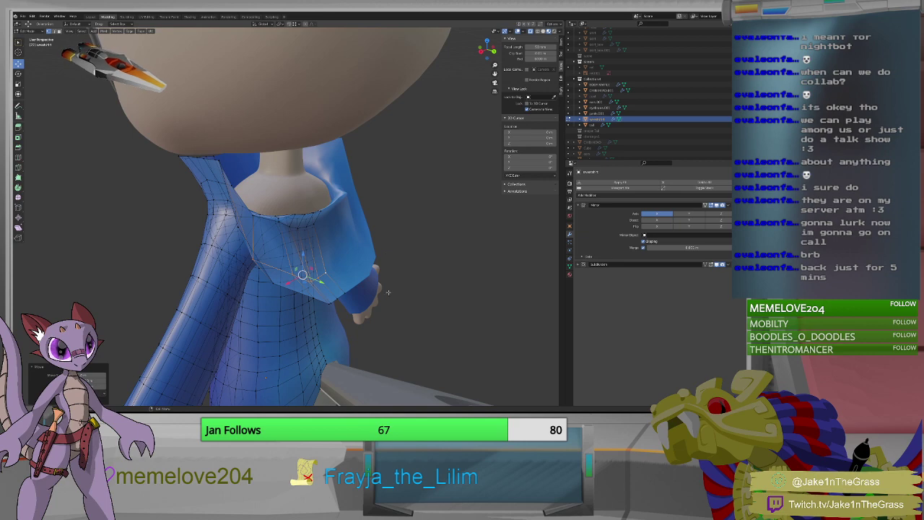
pyautogui.moveTo(388, 292); pyautogui.dragTo(353, 294, button='middle')
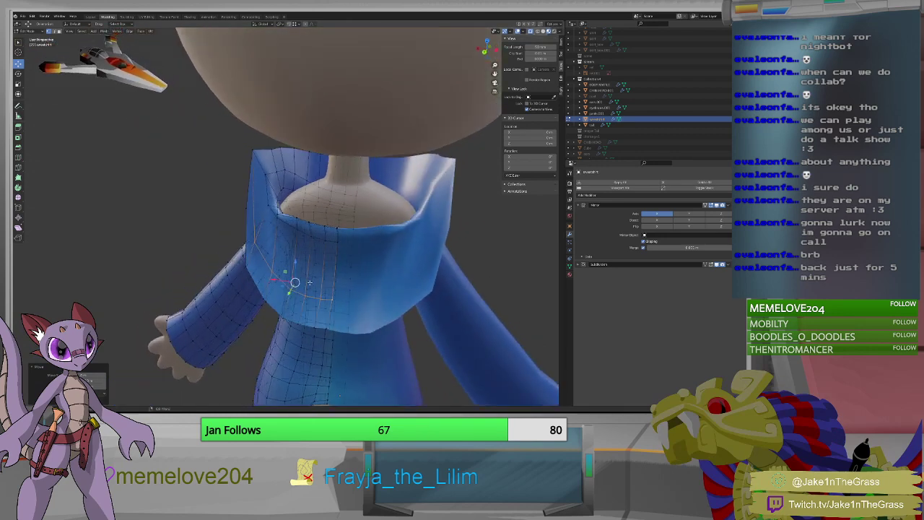
pyautogui.click(310, 284)
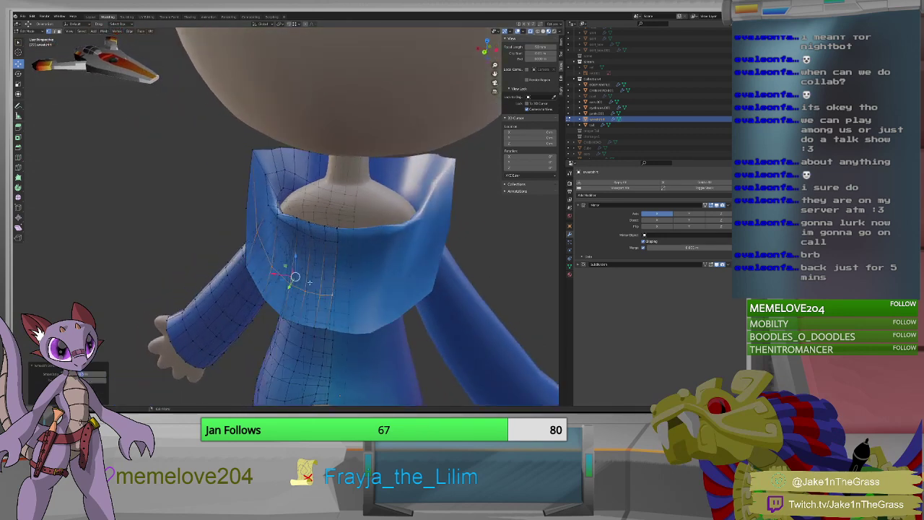
# Select the vertex row just below the collar's front rim, from the centre to the side corner, and smooth its vertices.
pyautogui.moveTo(295, 277); pyautogui.dragTo(298, 245, button='middle')
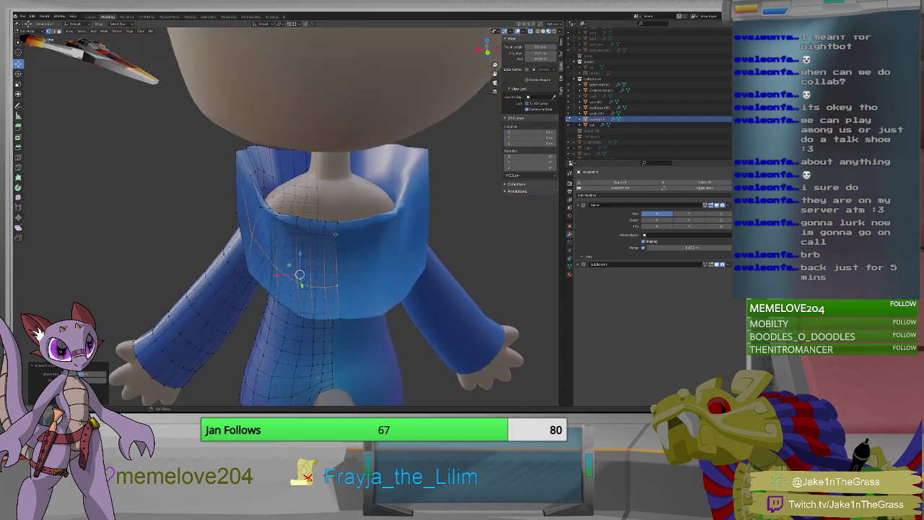
pyautogui.click(335, 234)
pyautogui.keyDown('ctrl'); pyautogui.click(260, 208); pyautogui.keyUp('ctrl')
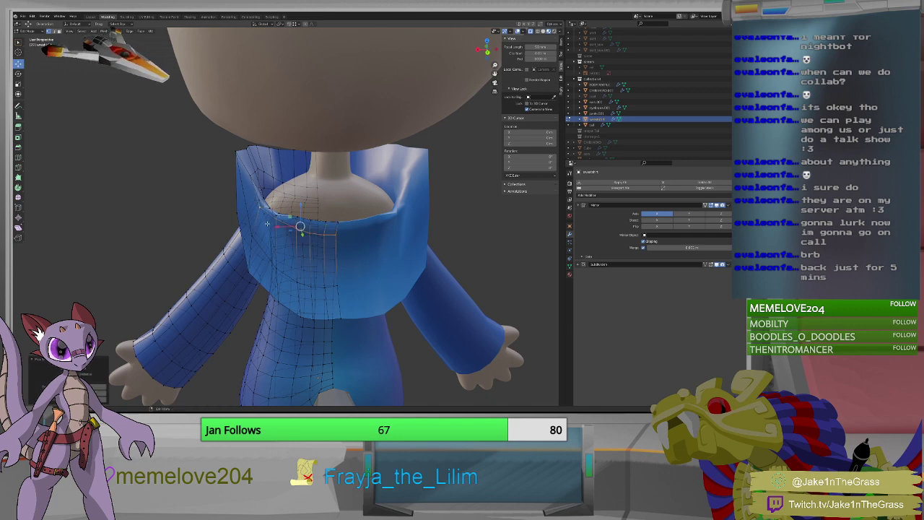
pyautogui.hotkey('ctrl', 'v')
pyautogui.click(268, 226)
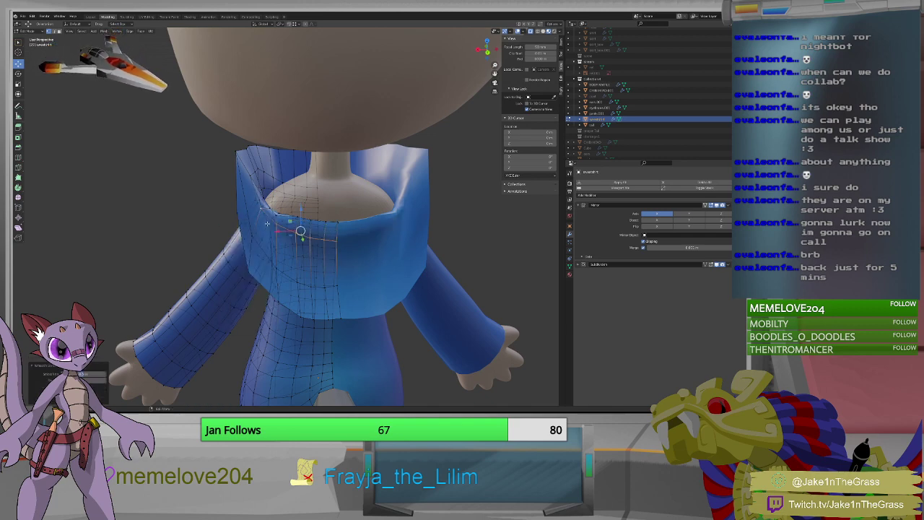
# Adjust the vertex at the collar rim's side corner forward along Y and outward along X.
pyautogui.moveTo(269, 218); pyautogui.dragTo(227, 241, button='middle')
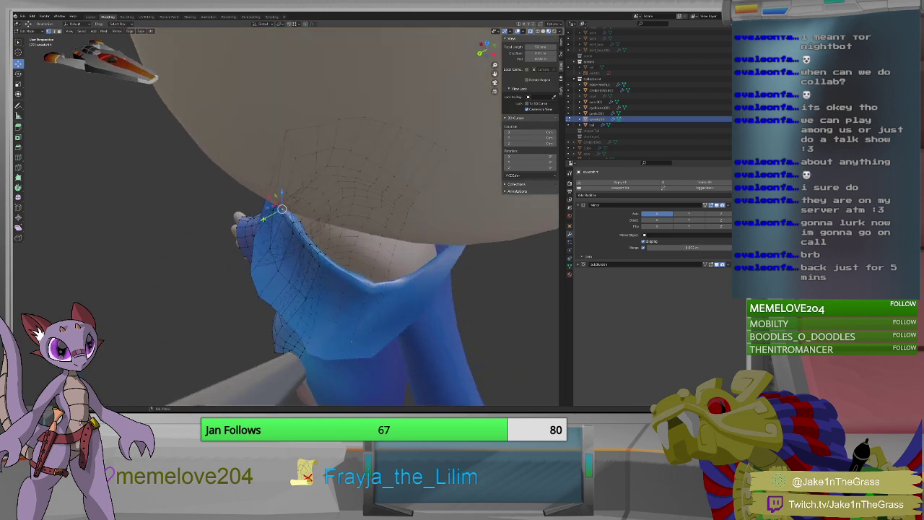
pyautogui.press('g')
pyautogui.press('y')
pyautogui.click(268, 216)
pyautogui.moveTo(269, 216); pyautogui.dragTo(298, 217, button='middle')
pyautogui.keyDown('shift'); pyautogui.moveTo(276, 210); pyautogui.dragTo(275, 199, button='right'); pyautogui.keyUp('shift')
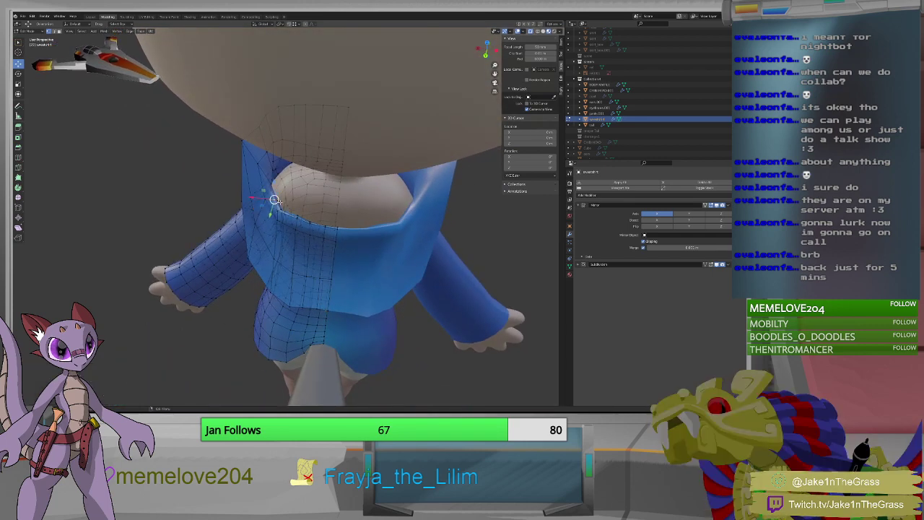
pyautogui.press('g')
pyautogui.press('x')
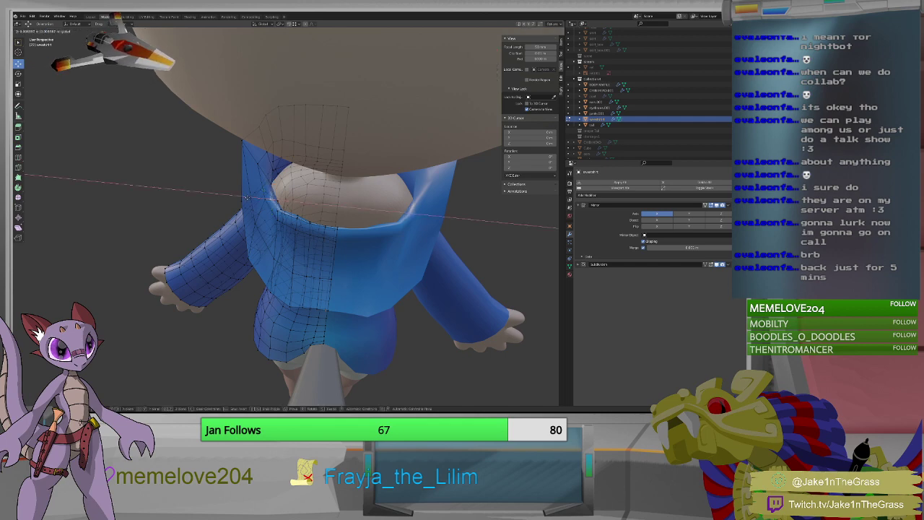
pyautogui.click(246, 196)
pyautogui.moveTo(246, 196); pyautogui.dragTo(220, 191, button='middle')
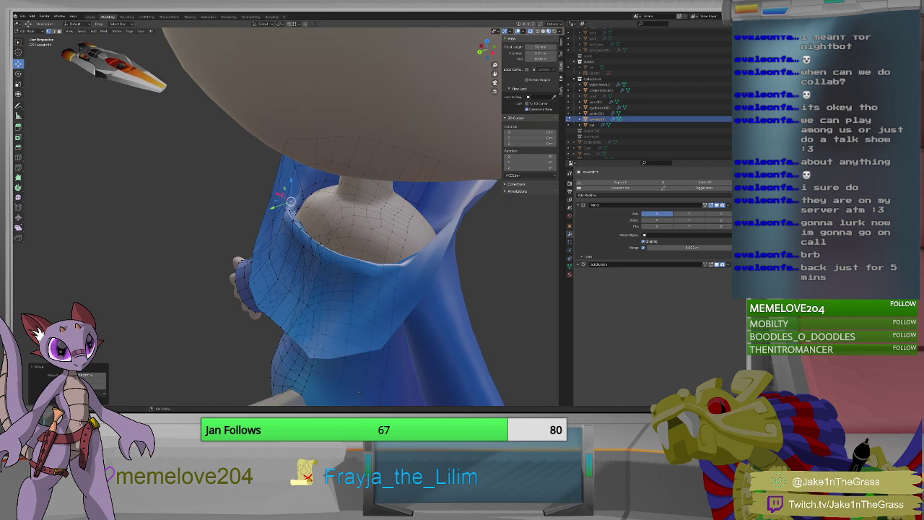
# Select the neighbouring vertex on the collar's rim just below the side corner and shift it forward along the Y axis.
pyautogui.click(289, 211)
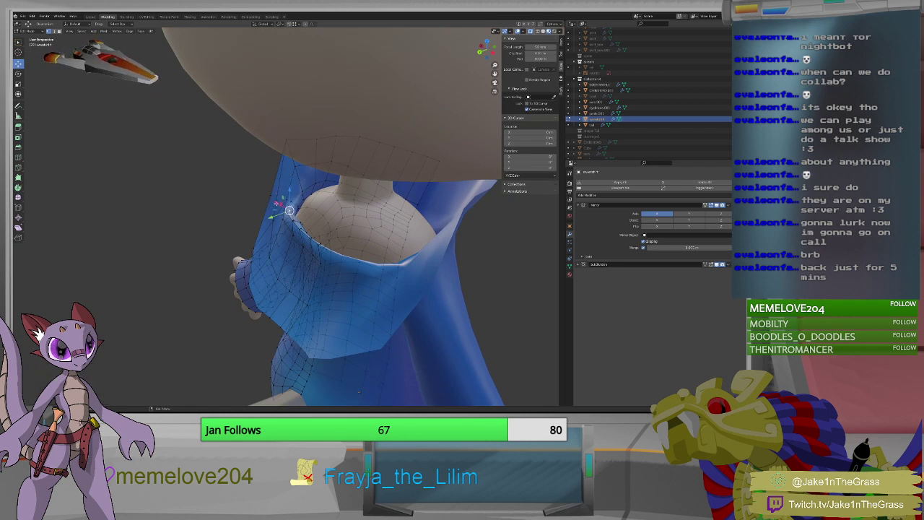
pyautogui.moveTo(289, 211); pyautogui.dragTo(276, 215)
pyautogui.click(275, 215)
pyautogui.moveTo(275, 215); pyautogui.dragTo(264, 227, button='middle')
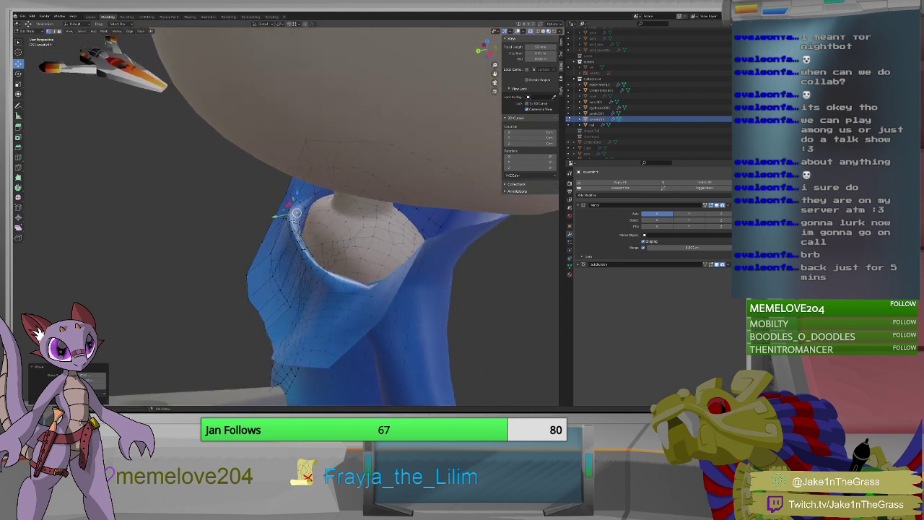
pyautogui.moveTo(296, 213); pyautogui.dragTo(274, 223)
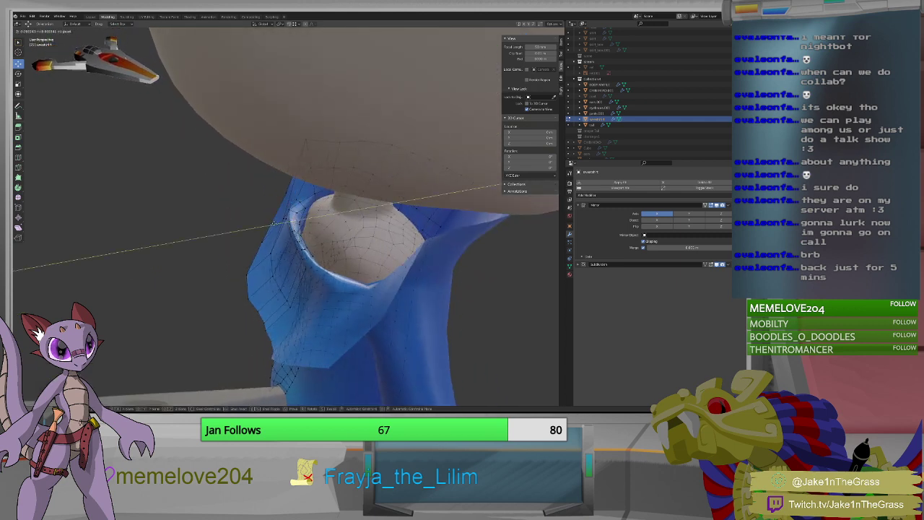
pyautogui.click(275, 224)
pyautogui.moveTo(275, 224); pyautogui.dragTo(310, 187, button='middle')
pyautogui.moveTo(270, 240); pyautogui.dragTo(292, 294, button='middle')
# Select the two lowest vertex rows at the front of the collar and move them along the Z axis.
pyautogui.keyDown('shift'); pyautogui.rightClick(293, 289); pyautogui.keyUp('shift')
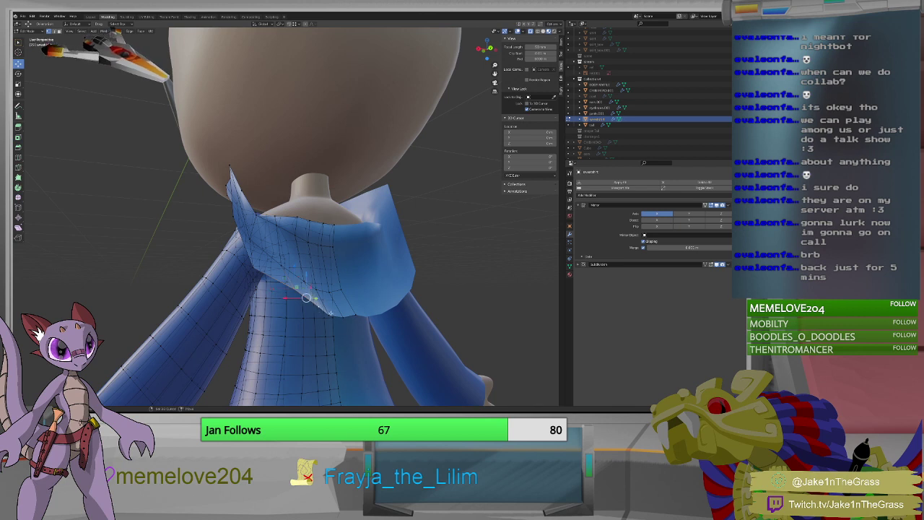
pyautogui.keyDown('shift'); pyautogui.rightClick(328, 309); pyautogui.keyUp('shift')
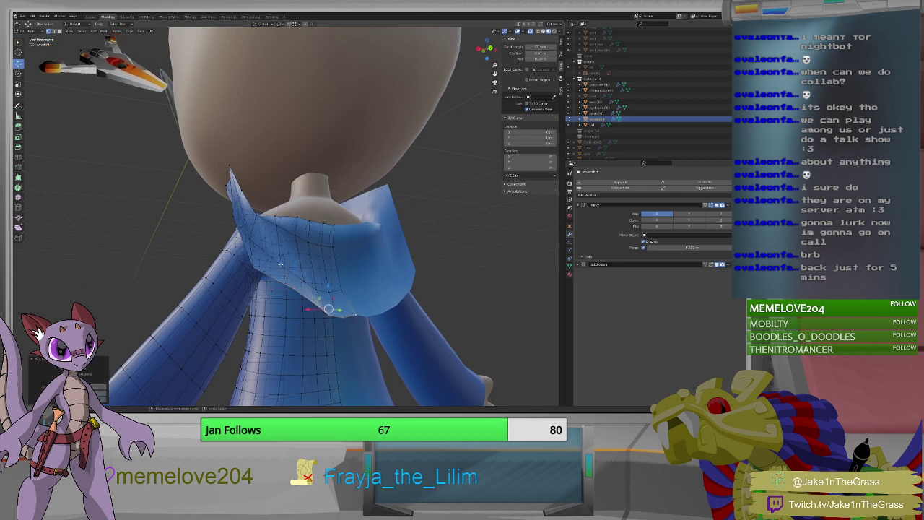
pyautogui.moveTo(281, 264); pyautogui.dragTo(336, 286)
pyautogui.keyDown('shift'); pyautogui.click(347, 291); pyautogui.keyUp('shift')
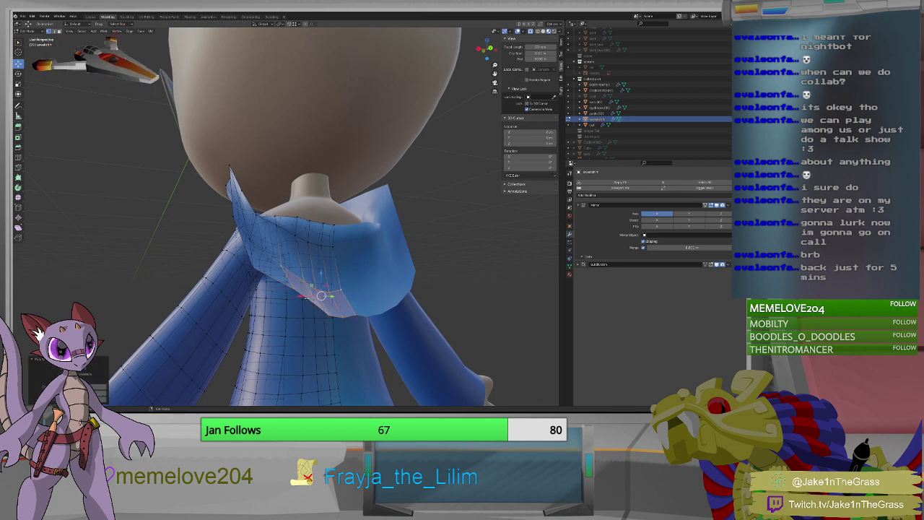
pyautogui.press('g')
pyautogui.press('z')
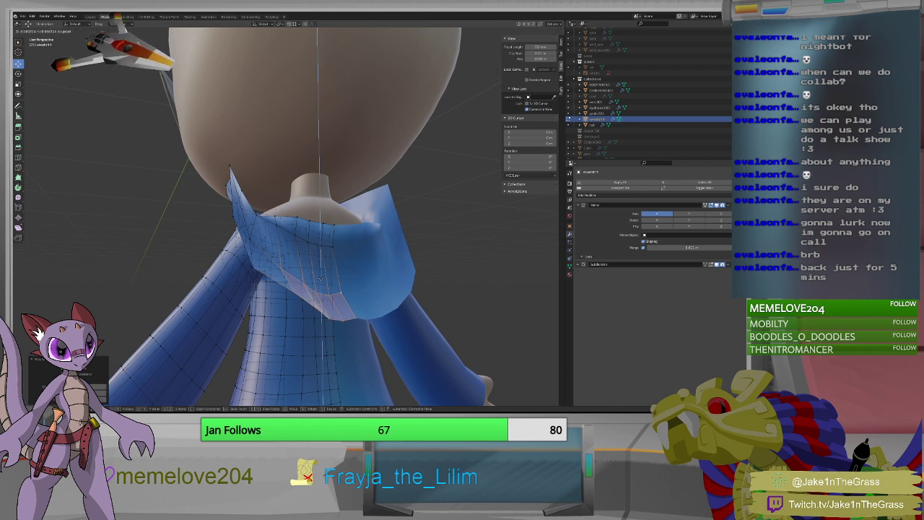
pyautogui.click(320, 277)
# Apply Smooth Vertices twice to the two lowest rows of the front collar.
pyautogui.moveTo(320, 277); pyautogui.dragTo(317, 285, button='middle')
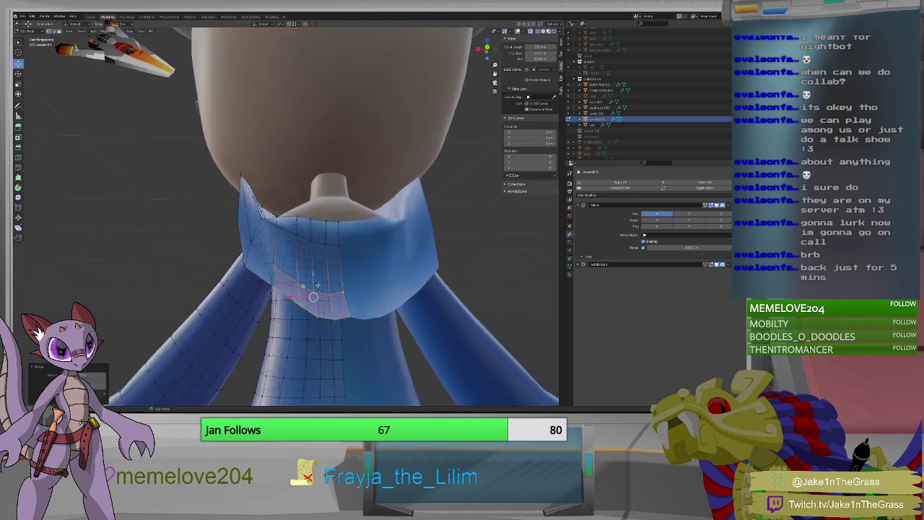
pyautogui.rightClick(317, 285)
pyautogui.click(317, 287)
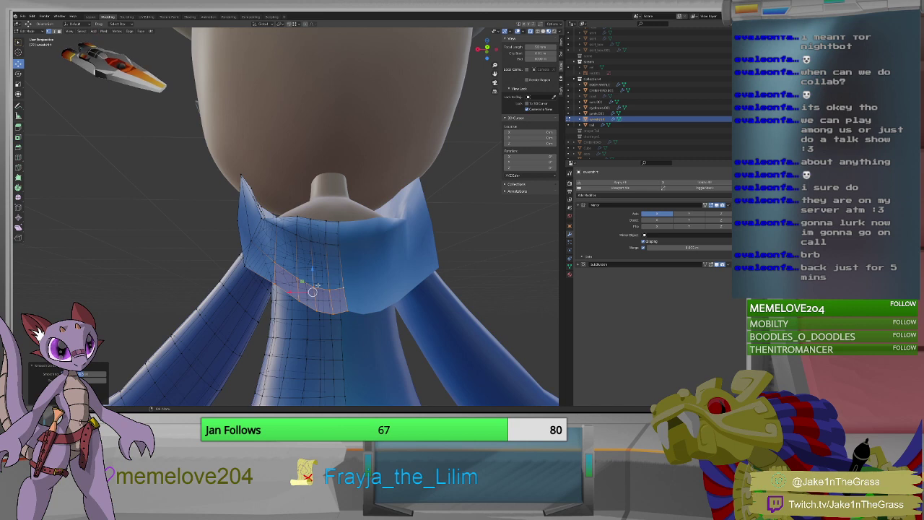
pyautogui.rightClick(313, 291)
pyautogui.click(310, 290)
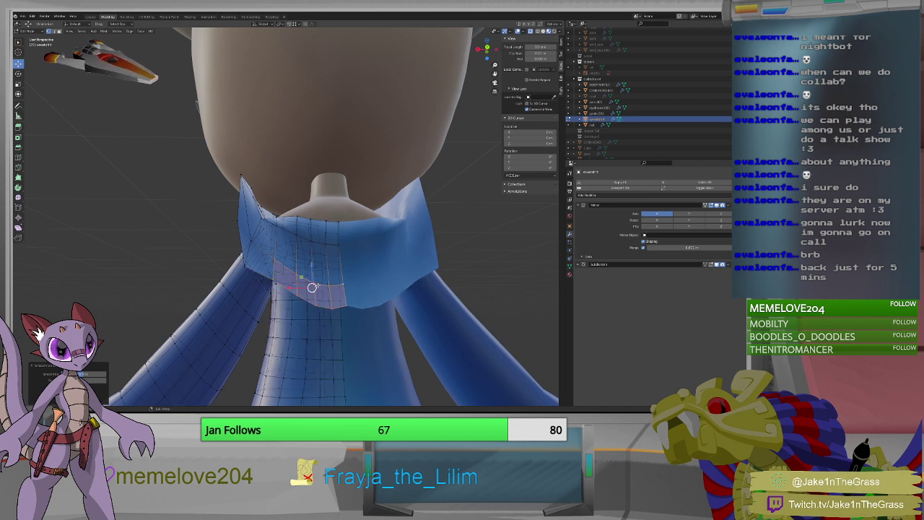
# Deselect the centre-seam vertices of the front collar's lowest rows and smooth the remaining selected vertices.
pyautogui.rightClick(312, 288)
pyautogui.click(308, 286)
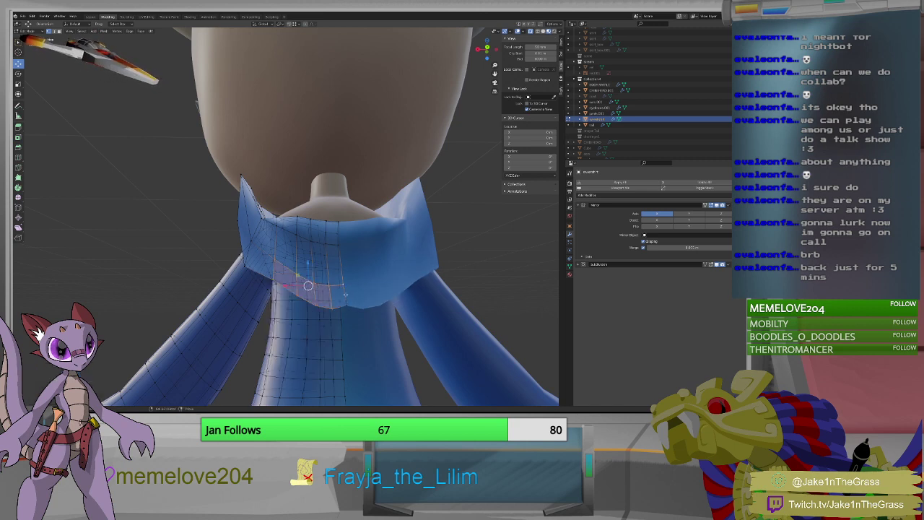
pyautogui.rightClick(346, 293)
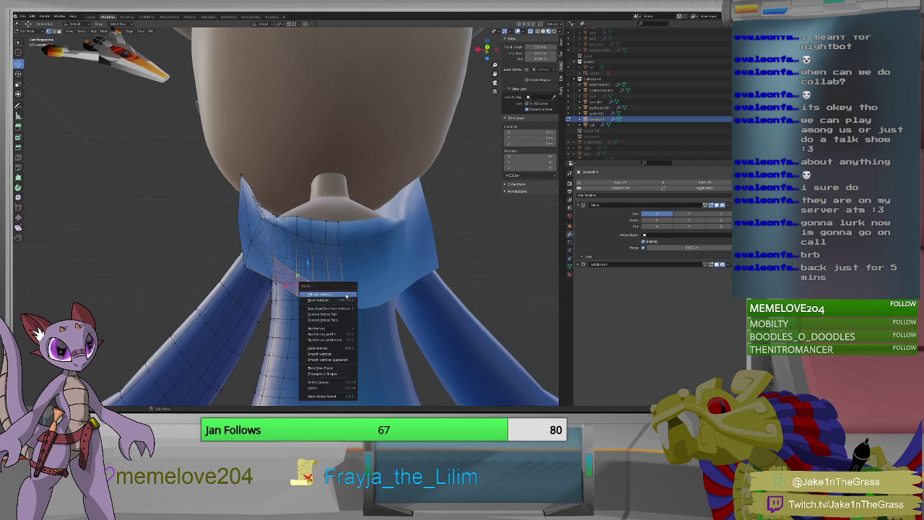
pyautogui.click(346, 295)
pyautogui.moveTo(346, 294); pyautogui.dragTo(364, 304, button='middle')
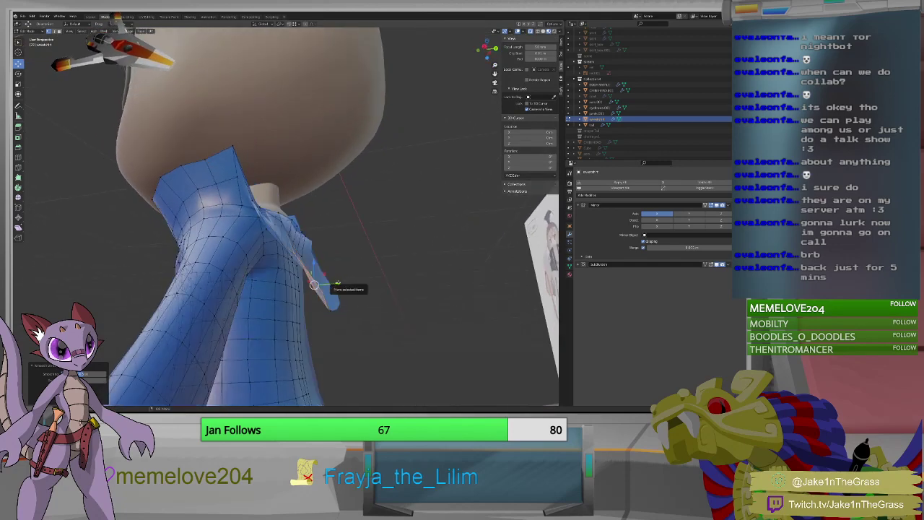
# Shift the selected lower vertices of the front collar along the Y axis to adjust how far the fold stands out from the chest.
pyautogui.moveTo(336, 282); pyautogui.dragTo(332, 283)
pyautogui.moveTo(332, 283); pyautogui.dragTo(331, 317, button='middle')
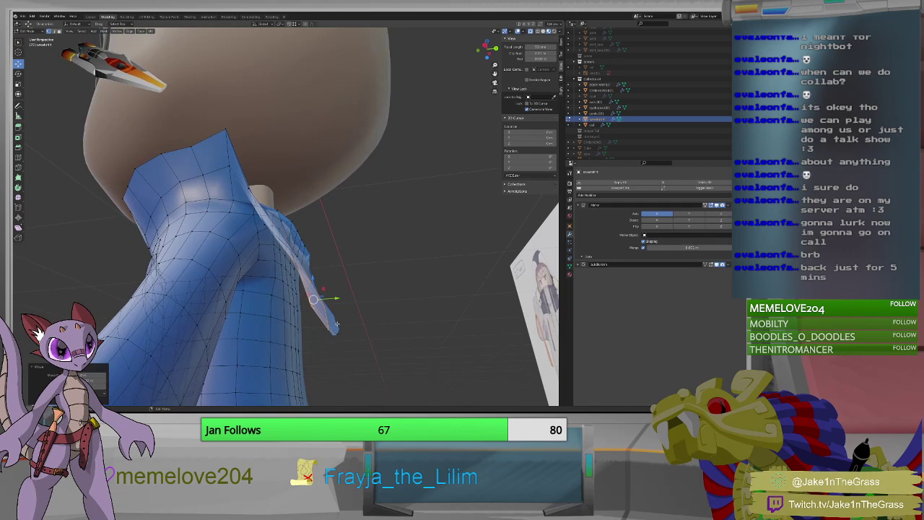
pyautogui.moveTo(336, 325); pyautogui.dragTo(337, 333)
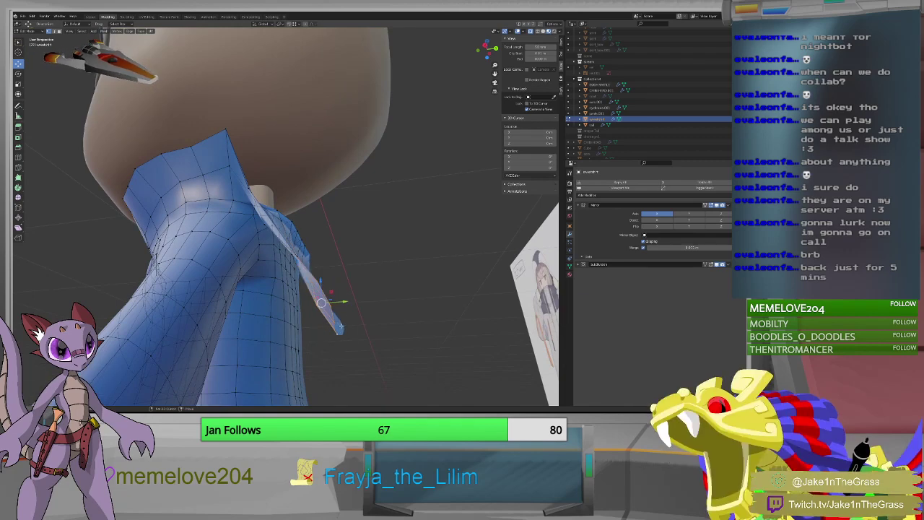
pyautogui.moveTo(340, 298); pyautogui.dragTo(335, 301)
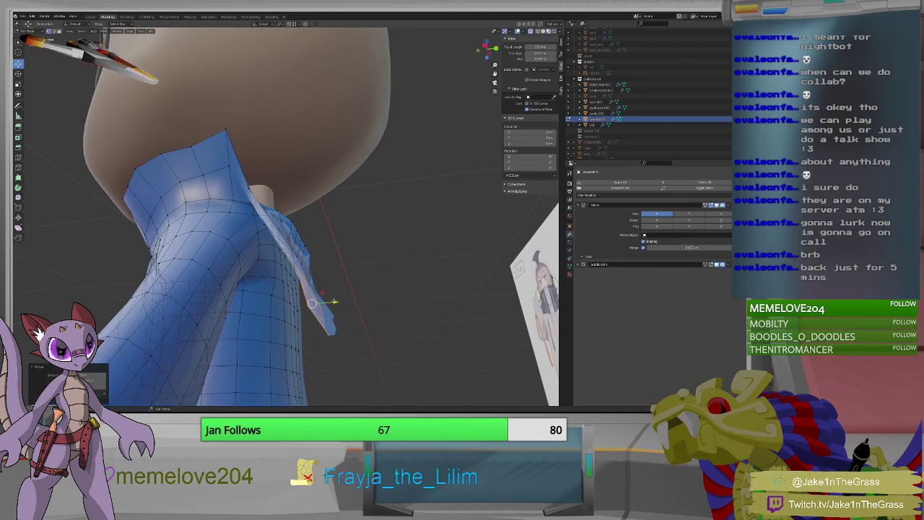
# Apply Smooth Vertices to the selected vertices in the front collar's lower rows.
pyautogui.moveTo(335, 301); pyautogui.dragTo(276, 316, button='middle')
pyautogui.click(257, 294)
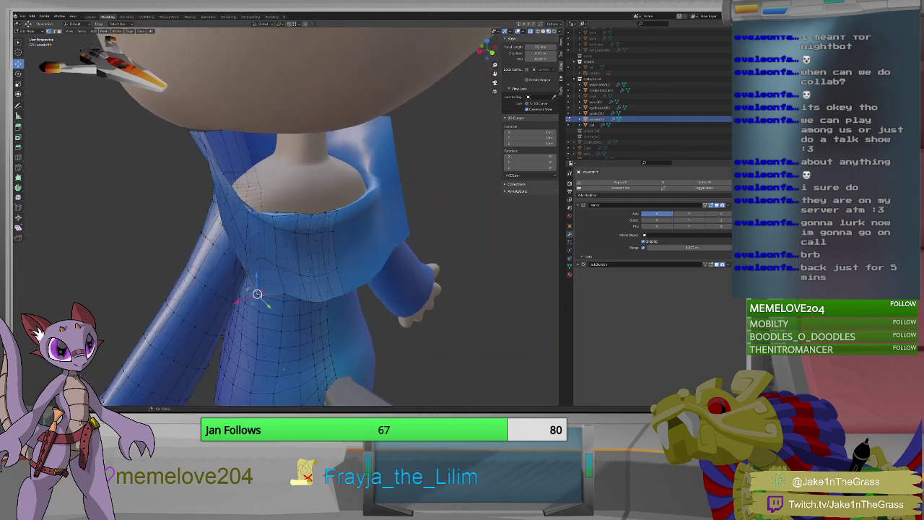
pyautogui.hotkey('ctrl', 'v')
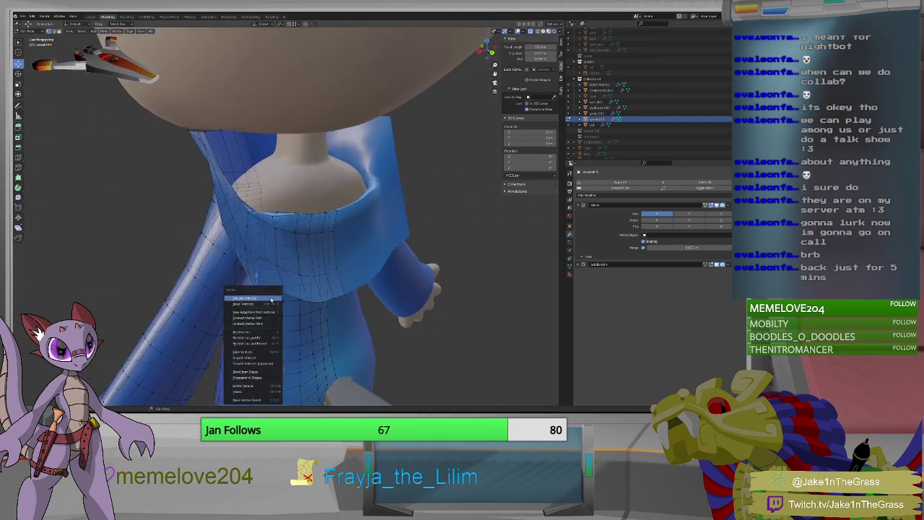
pyautogui.click(272, 298)
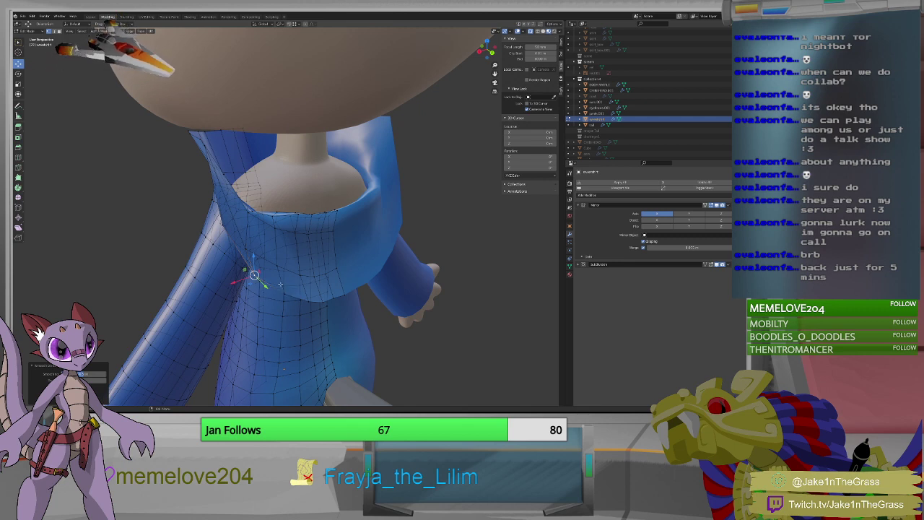
pyautogui.moveTo(285, 294); pyautogui.dragTo(203, 267, button='middle')
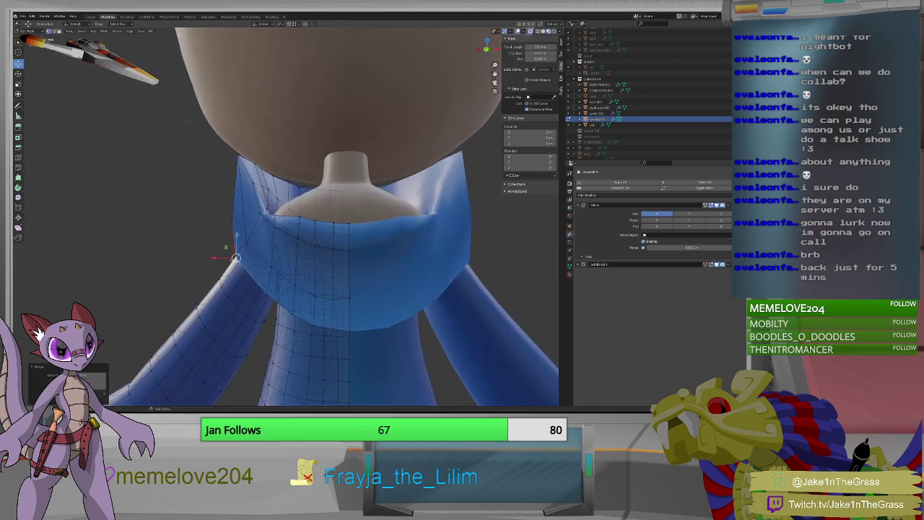
# Select the collar's outer rim as a vertex path from the upper side corner to the lowest front point.
pyautogui.moveTo(236, 244); pyautogui.dragTo(293, 203, button='middle')
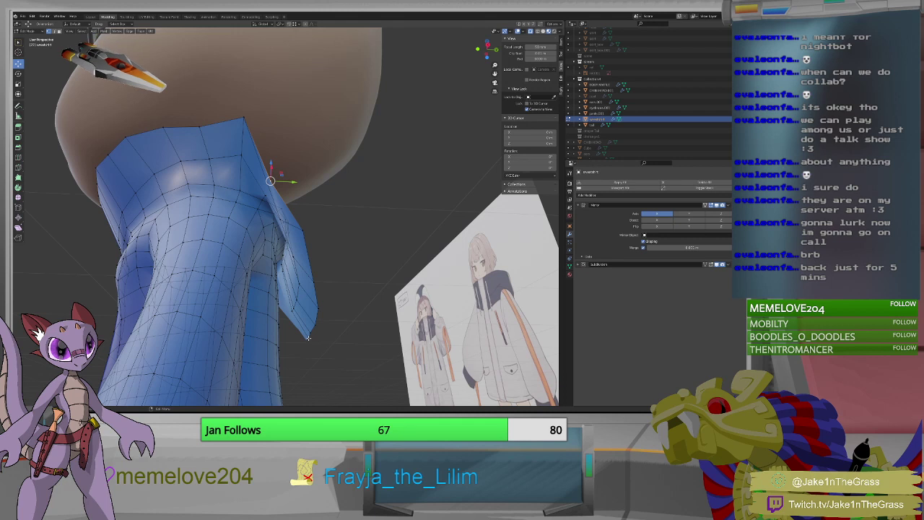
pyautogui.click(312, 308)
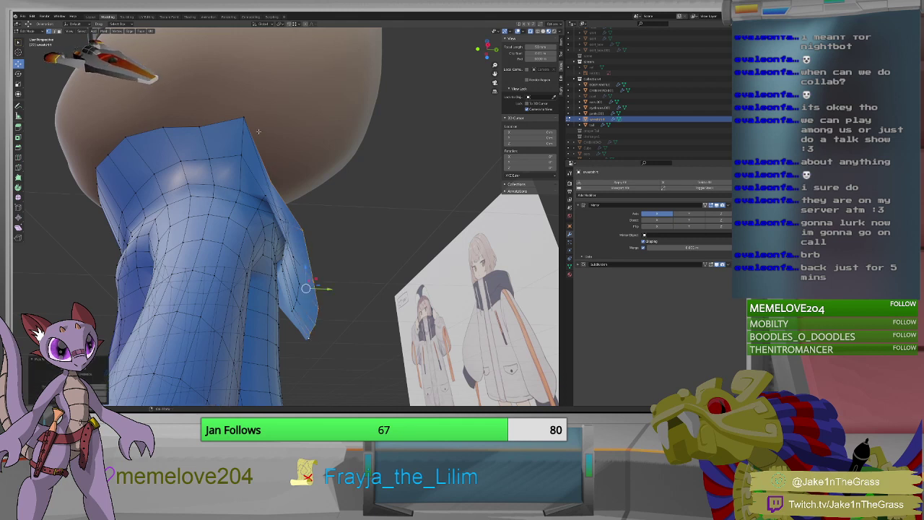
pyautogui.click(146, 160)
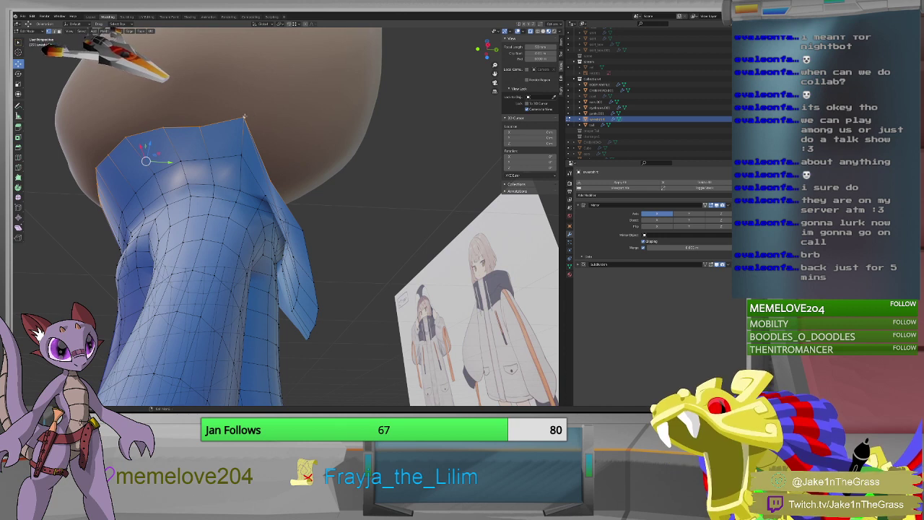
pyautogui.click(244, 116)
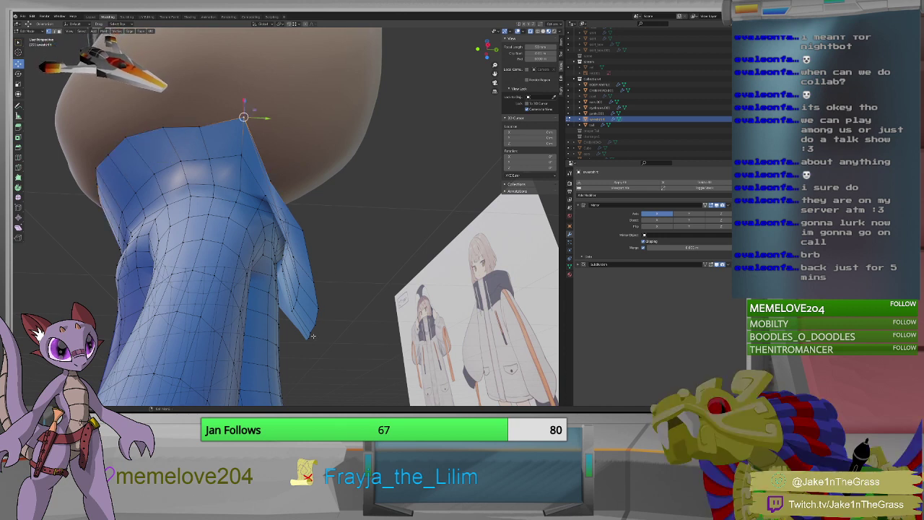
pyautogui.click(290, 271)
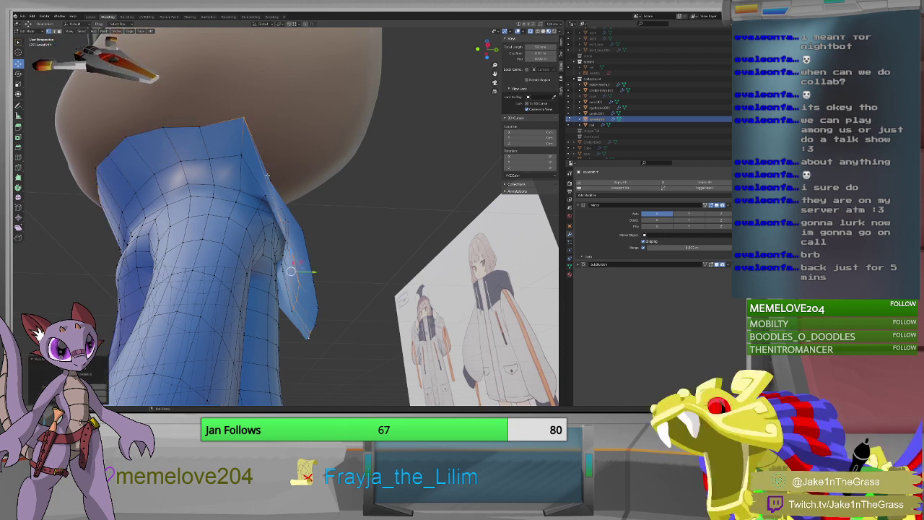
pyautogui.click(250, 125)
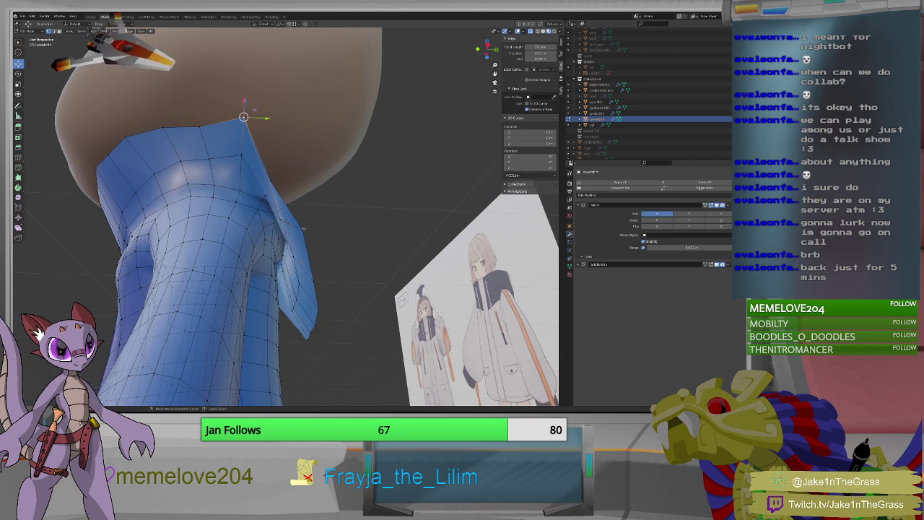
pyautogui.click(297, 266)
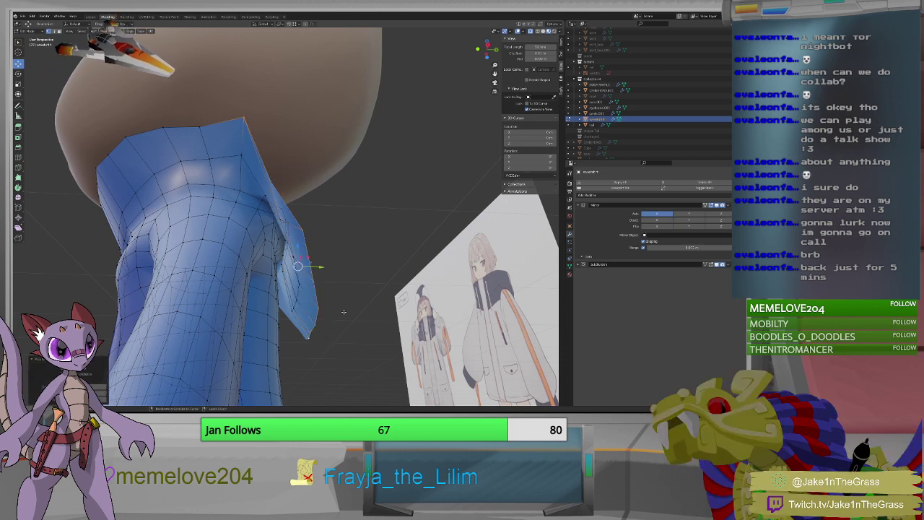
# Extrude the selected collar rim forward in the right side view, and cancel and undo the extra second extrusion.
pyautogui.moveTo(344, 312); pyautogui.dragTo(338, 312, button='middle')
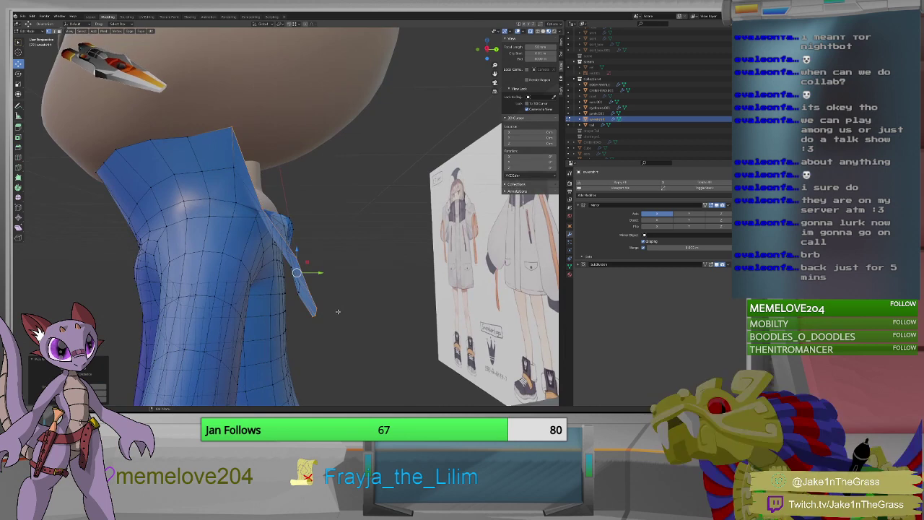
pyautogui.press('KP_3')
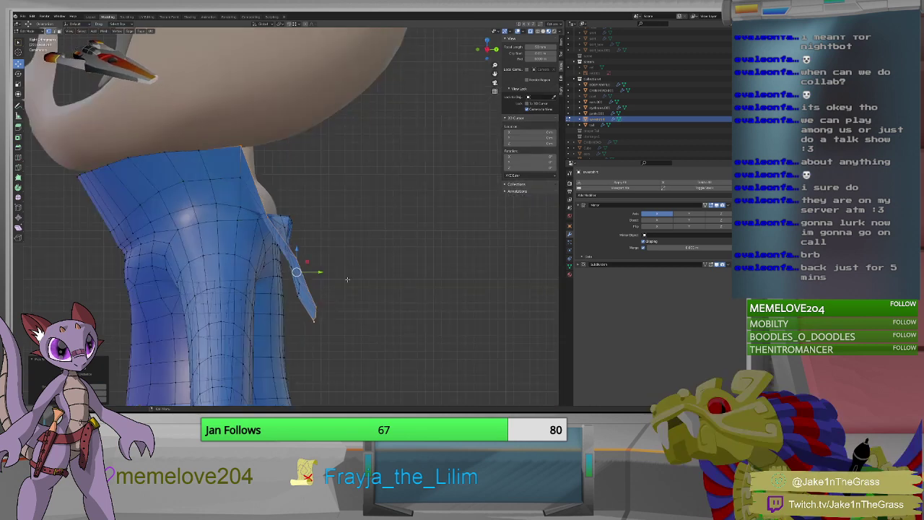
pyautogui.press('g')
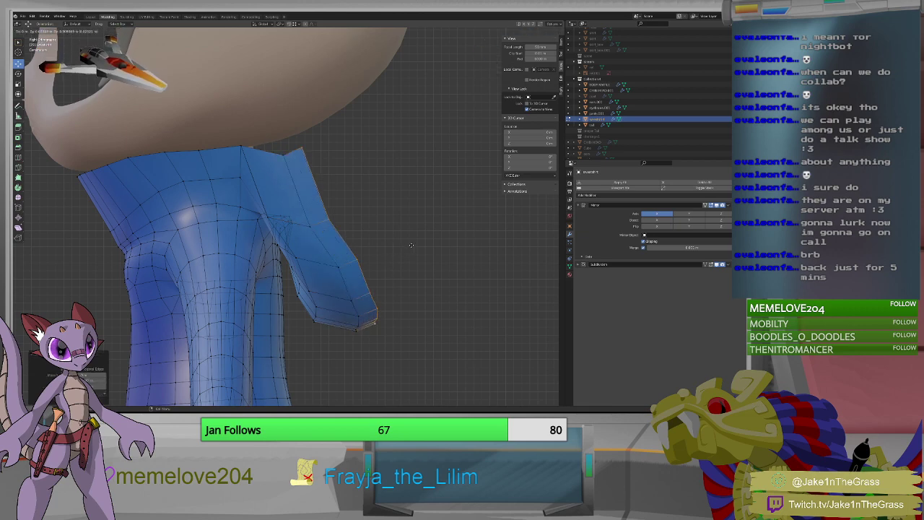
pyautogui.rightClick(429, 234)
pyautogui.moveTo(416, 265); pyautogui.dragTo(382, 266, button='middle')
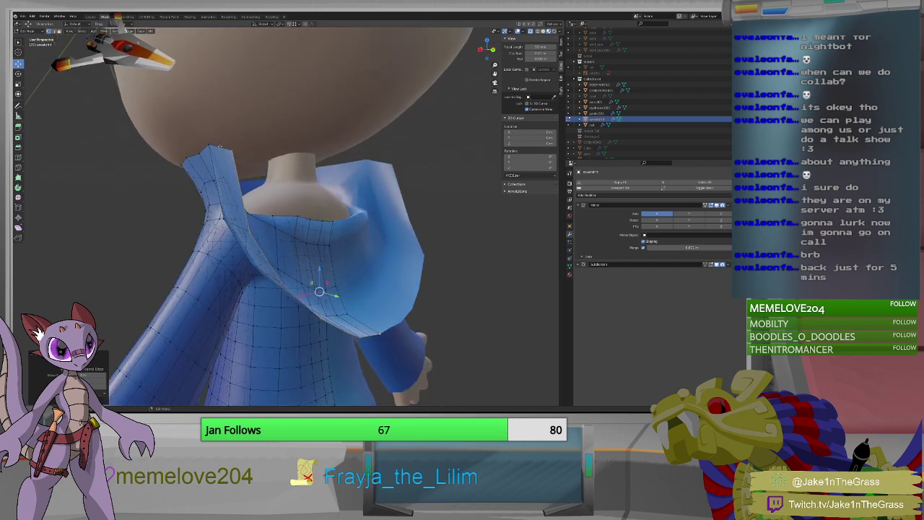
pyautogui.hotkey('ctrl', 'z')
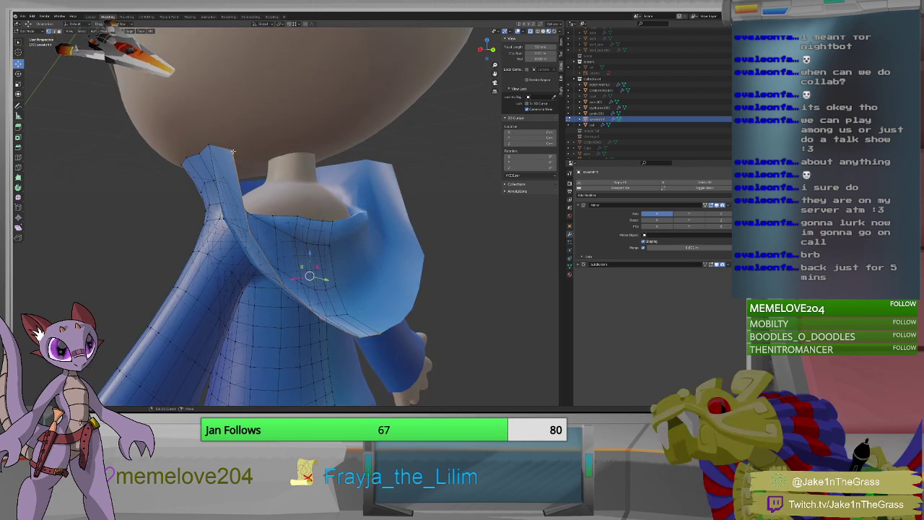
# Try merging the whole garment mesh's vertices by distance, and undo the merge.
pyautogui.keyDown('shift'); pyautogui.click(233, 151); pyautogui.keyUp('shift')
pyautogui.moveTo(273, 195)
pyautogui.mouseDown(button='middle')
pyautogui.moveTo(182, 192)
pyautogui.moveTo(287, 198)
pyautogui.mouseUp(button='middle')
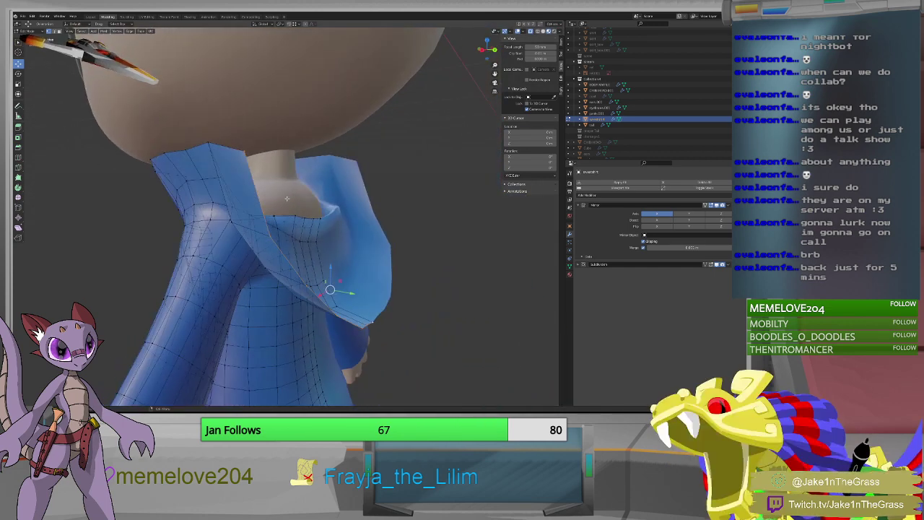
pyautogui.hotkey('ctrl', 'l')
pyautogui.press('m')
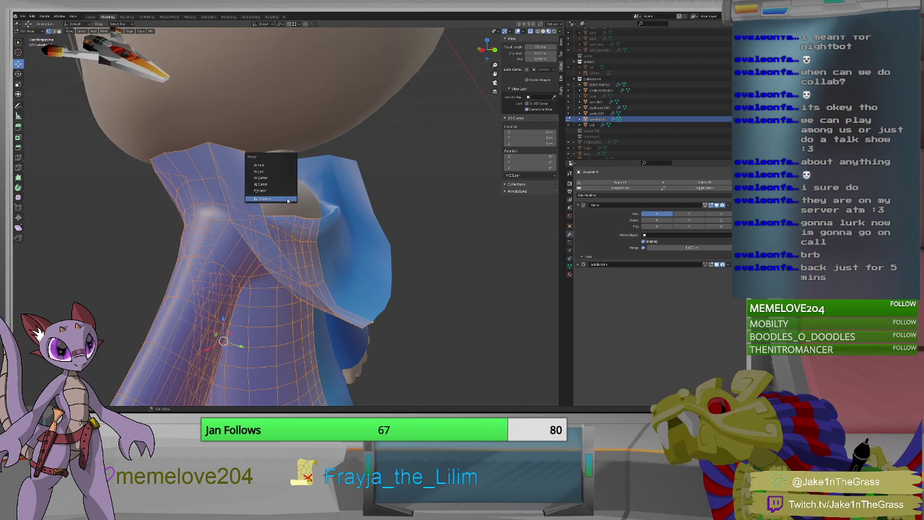
pyautogui.click(287, 200)
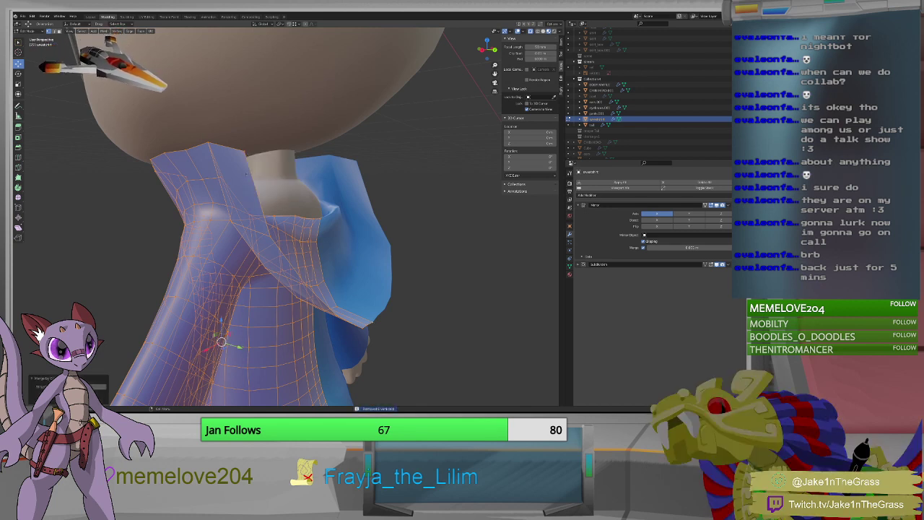
pyautogui.hotkey('ctrl', 'z')
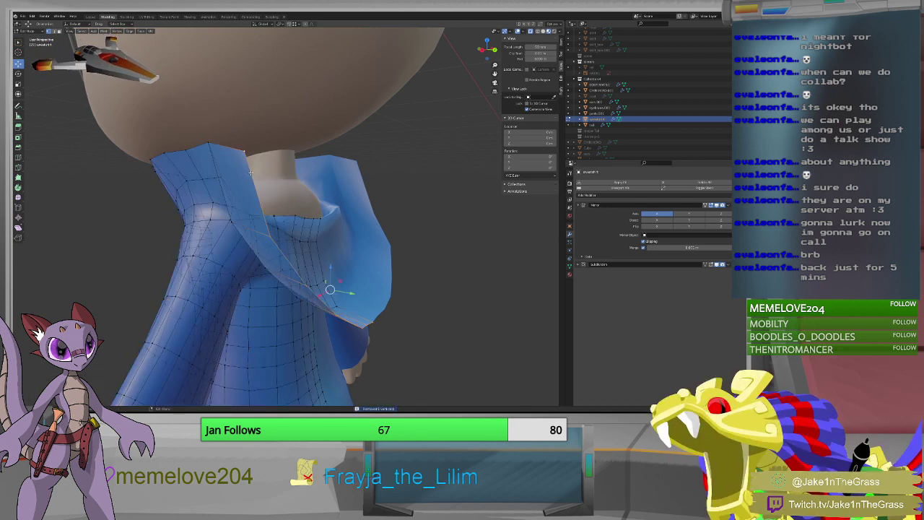
# Restrict the selection to the extruded rim below the upper corner and smooth its vertices.
pyautogui.hotkey('ctrl', 'z')
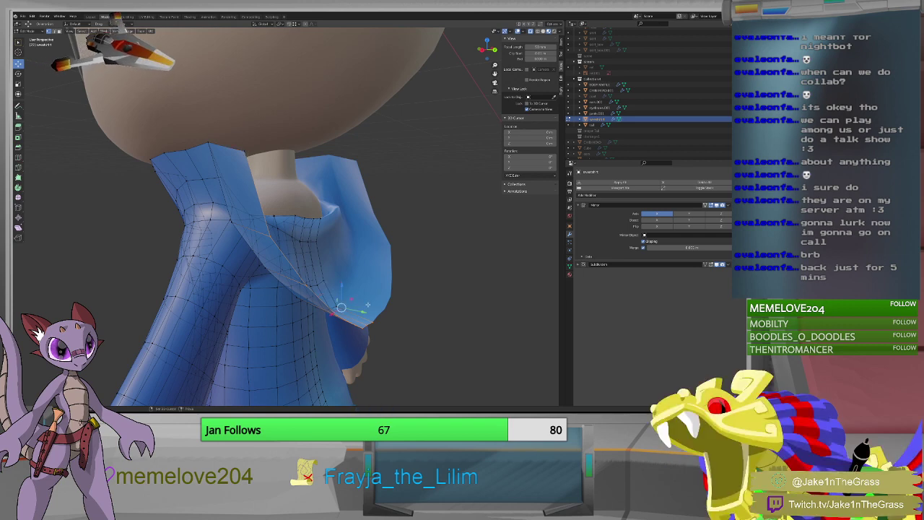
pyautogui.hotkey('ctrl', 'z')
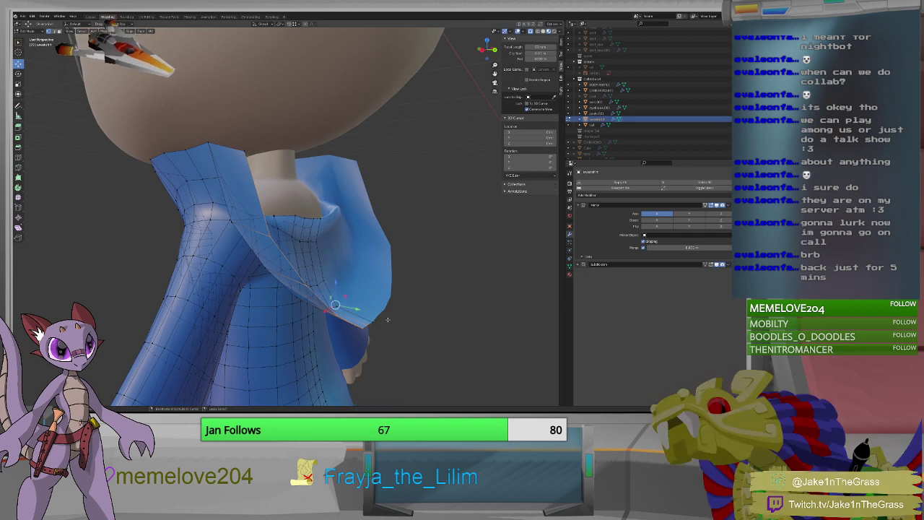
pyautogui.rightClick(388, 319)
pyautogui.click(387, 320)
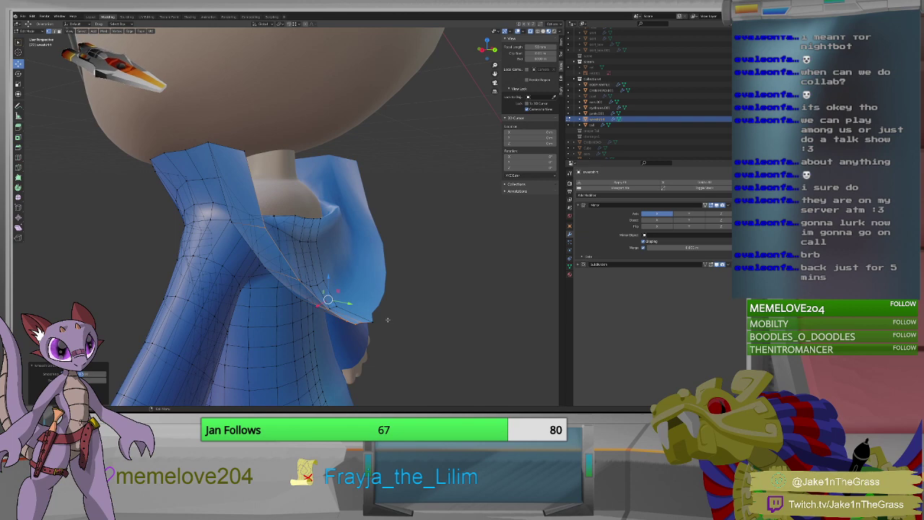
# Select the protruding centre vertex at the collar's lowest front point and move it along the Y axis in line with the rim.
pyautogui.moveTo(397, 319); pyautogui.dragTo(369, 348, button='middle')
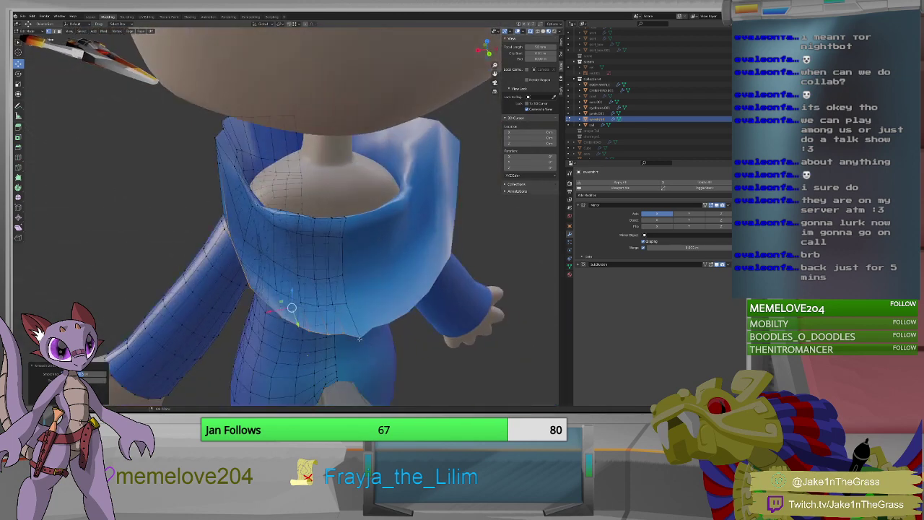
pyautogui.click(359, 338)
pyautogui.press('g')
pyautogui.press('z')
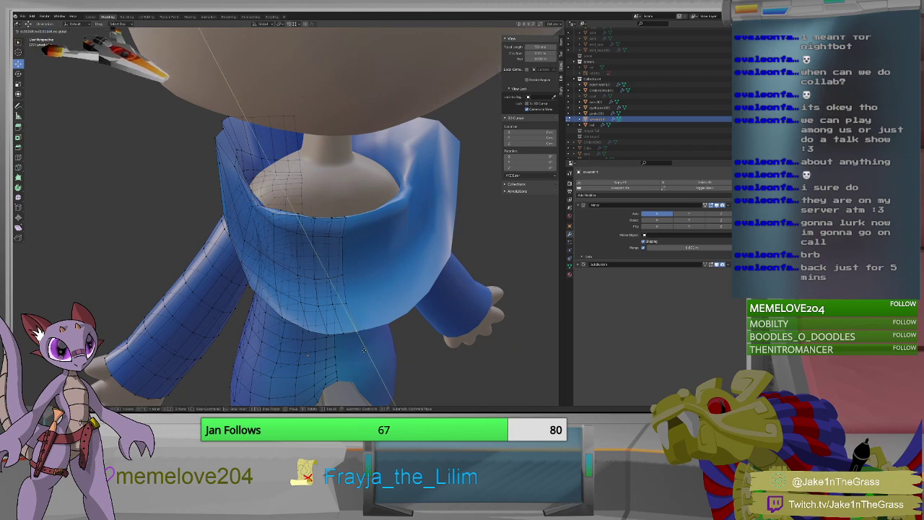
pyautogui.click(363, 350)
# Select the collar's new outer rim and extrude it forward and slightly upward in the right side view.
pyautogui.moveTo(363, 350); pyautogui.dragTo(273, 182, button='middle')
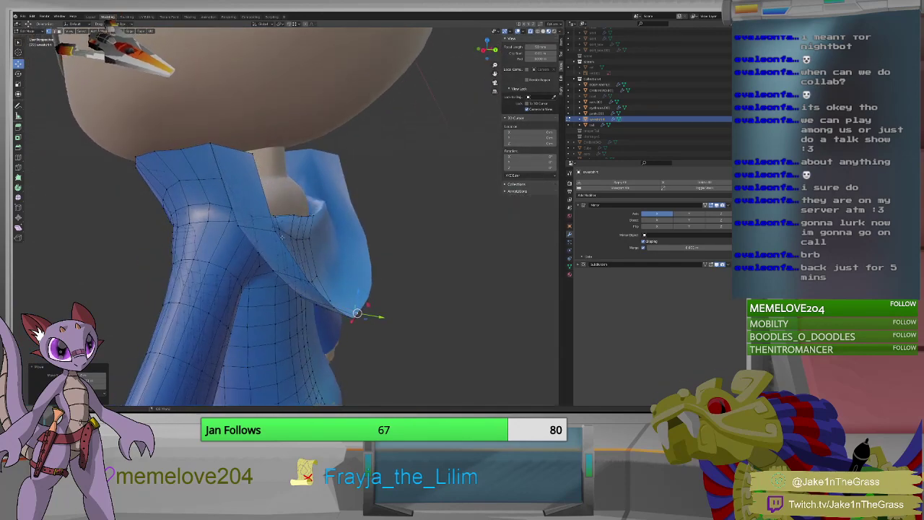
pyautogui.keyDown('shift'); pyautogui.rightClick(274, 231); pyautogui.keyUp('shift')
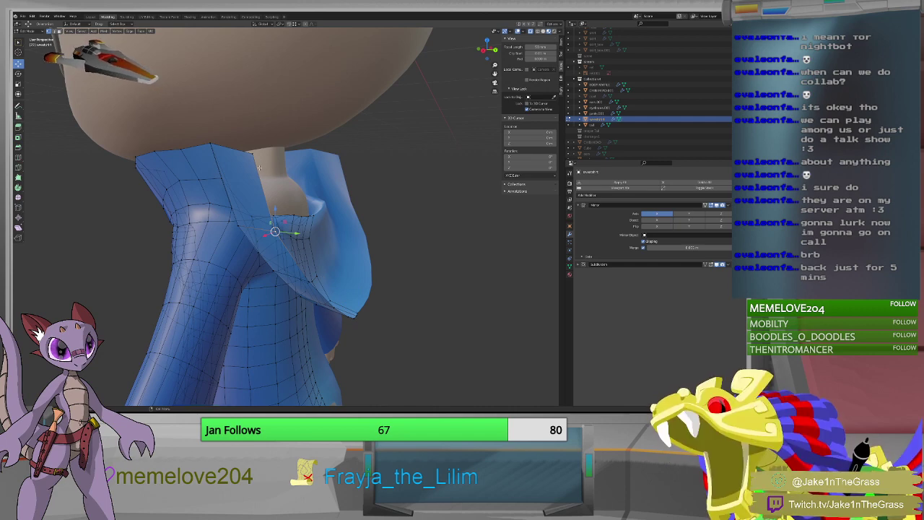
pyautogui.hotkey('shift', 's')
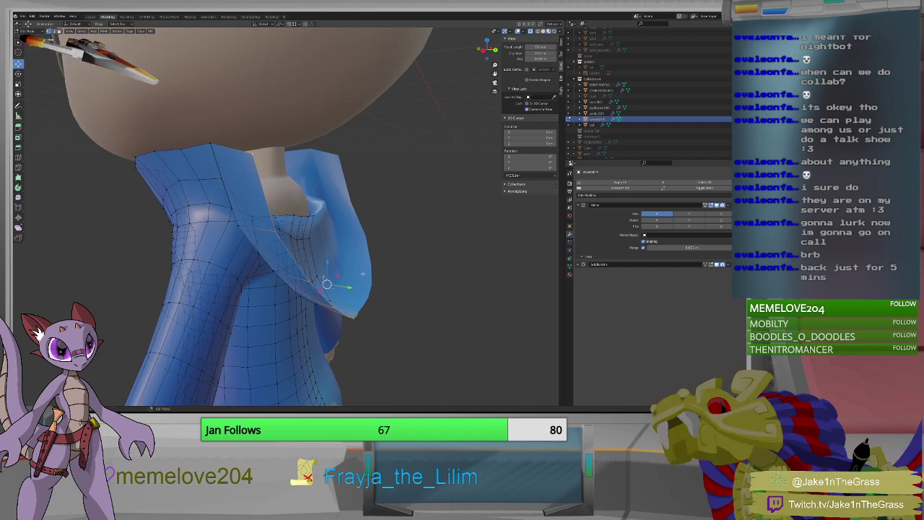
pyautogui.press('KP_3')
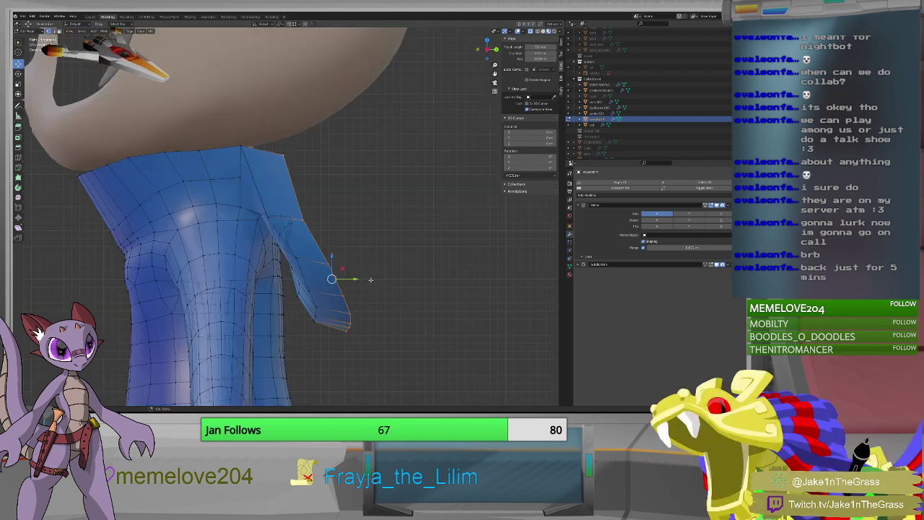
pyautogui.press('g')
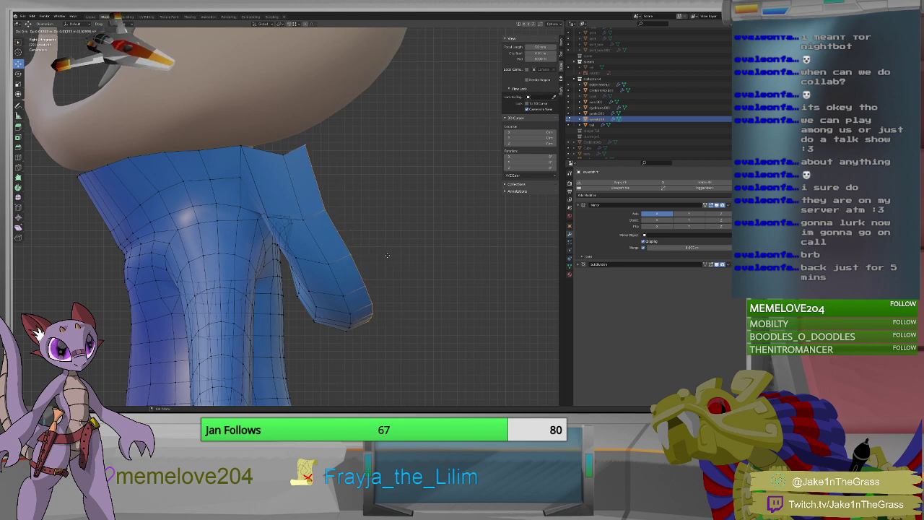
pyautogui.click(393, 256)
# Rotate the extruded collar rim so its lower end swings forward, shift it forward and slightly upward, and rotate it further the same way.
pyautogui.hotkey('shift', 'space')
pyautogui.press('r')
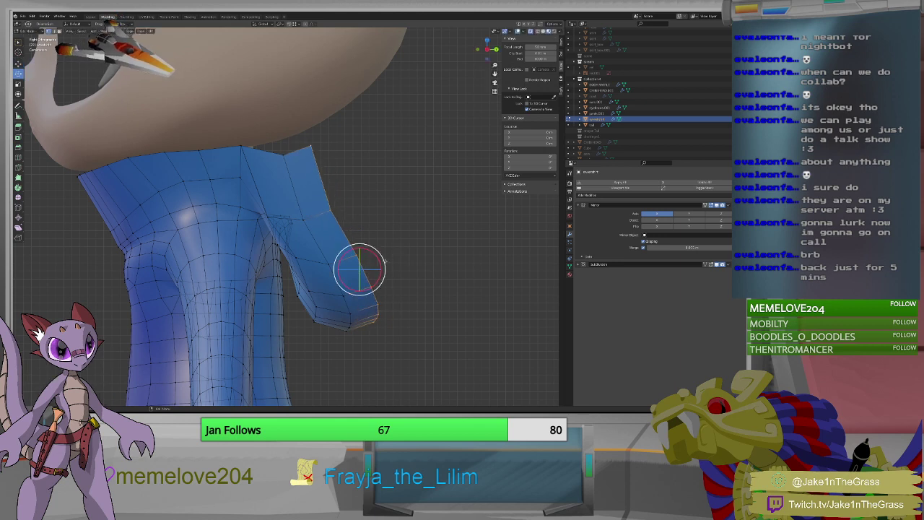
pyautogui.moveTo(379, 259); pyautogui.dragTo(376, 258)
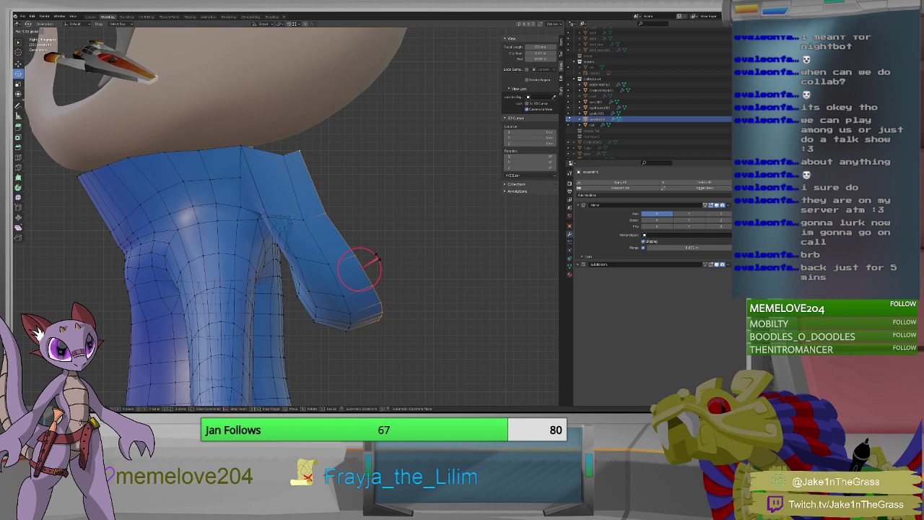
pyautogui.moveTo(376, 257); pyautogui.dragTo(377, 257)
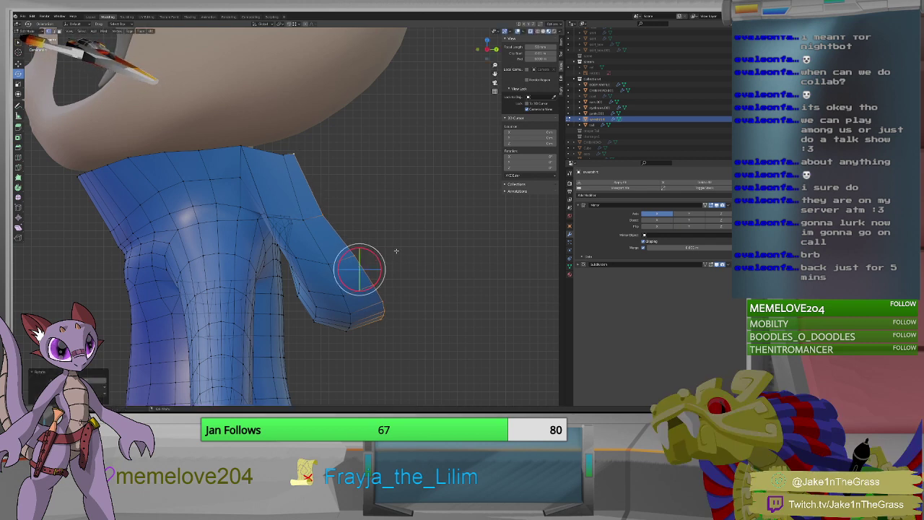
pyautogui.press('g')
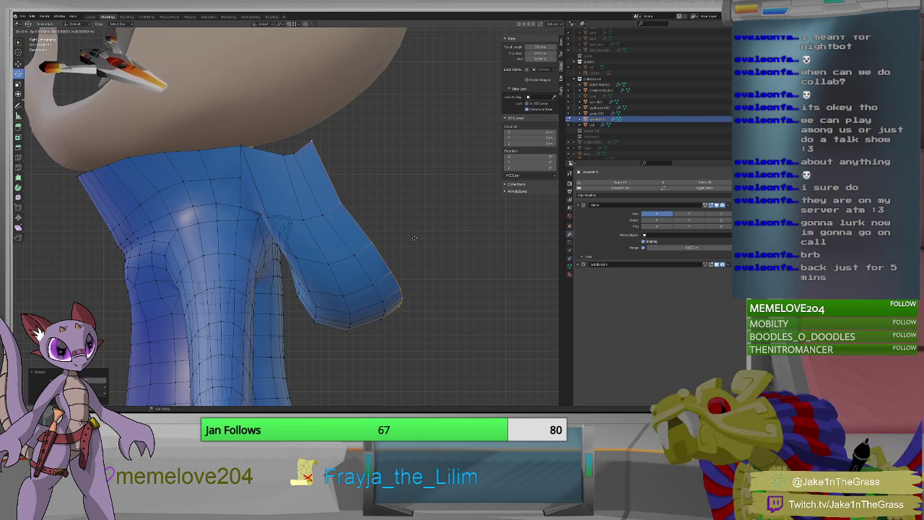
pyautogui.click(413, 237)
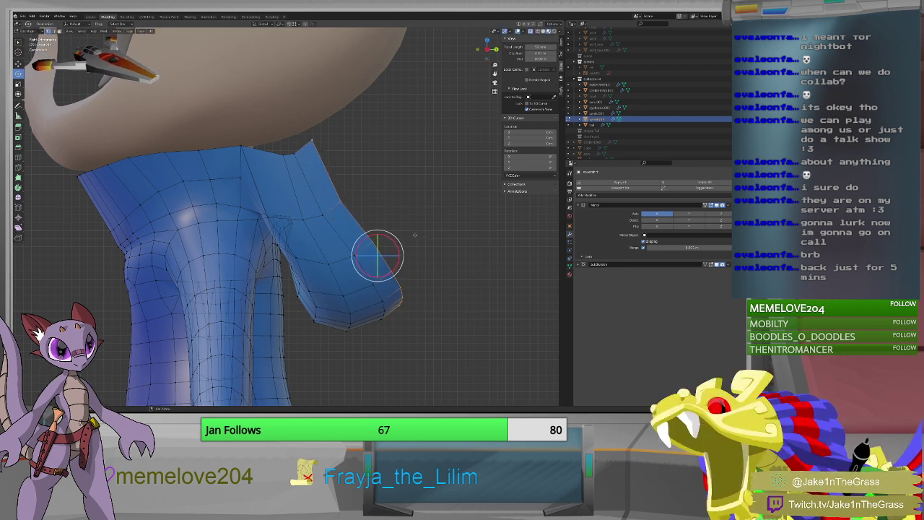
pyautogui.press('r')
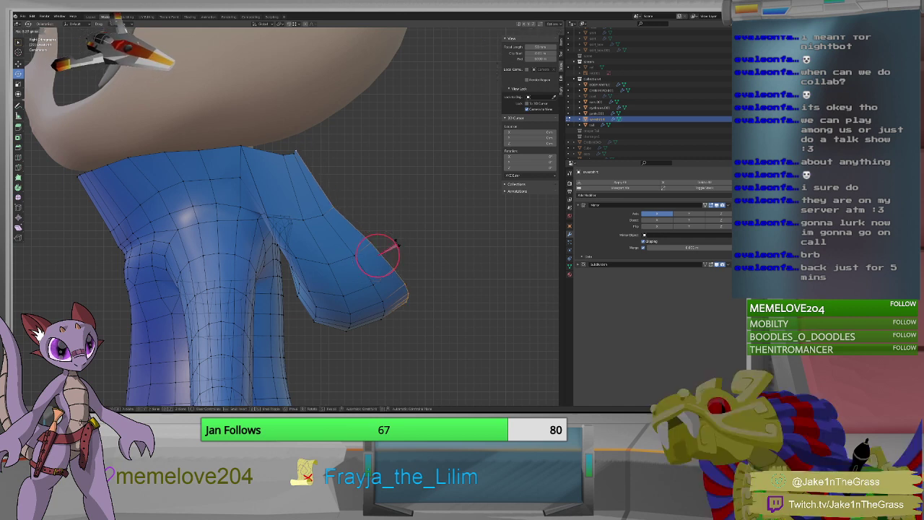
pyautogui.click(396, 246)
# Move the rim's upper corner vertex forward and slightly down, and lower the neighbouring vertex within the YZ plane to level the collar's top edge.
pyautogui.click(296, 150)
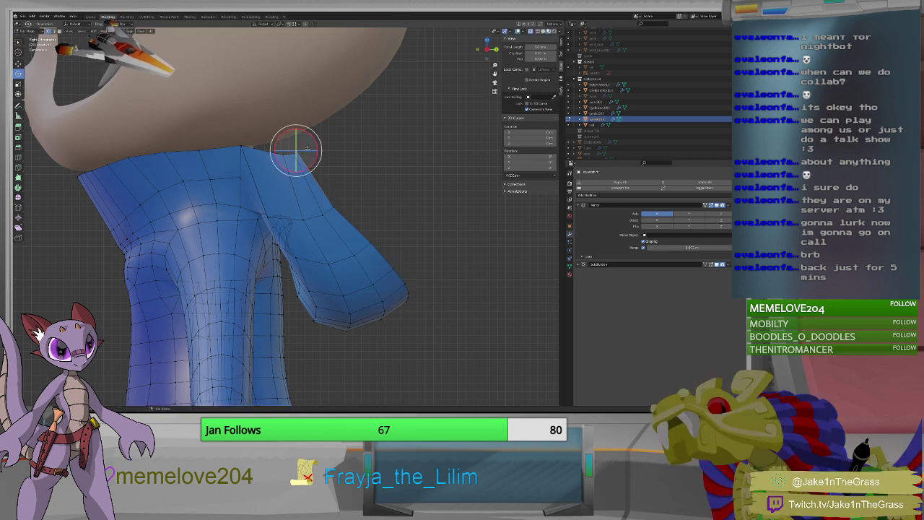
pyautogui.hotkey('shift', 'space')
pyautogui.press('g')
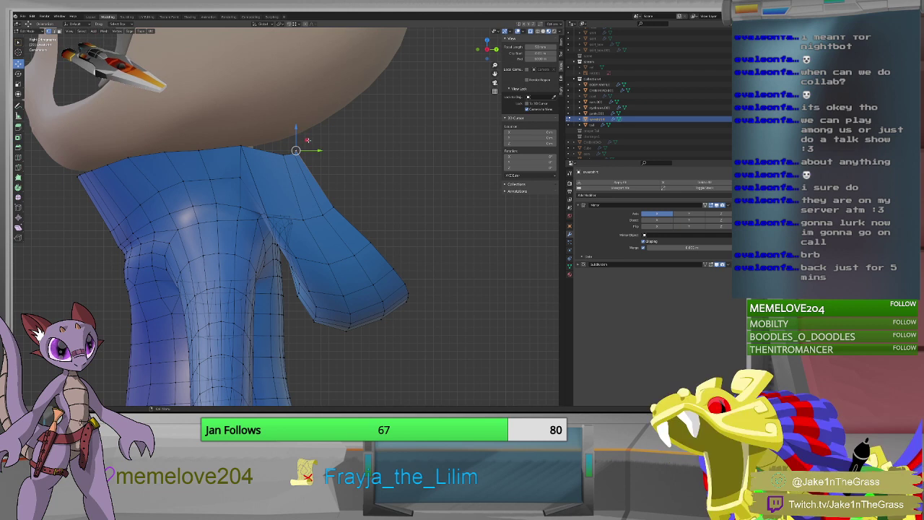
pyautogui.press('g')
pyautogui.press('y')
pyautogui.rightClick(326, 148)
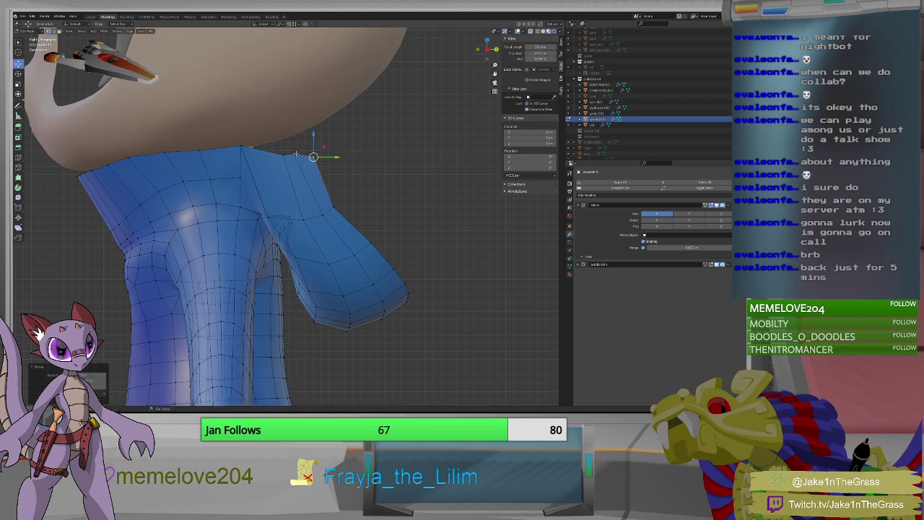
pyautogui.press('g')
pyautogui.hotkey('shift', 'x')
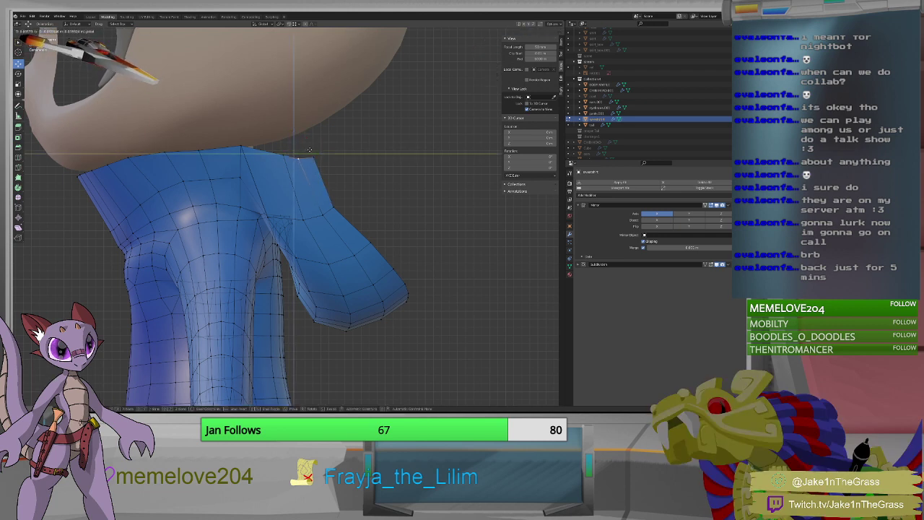
pyautogui.click(310, 150)
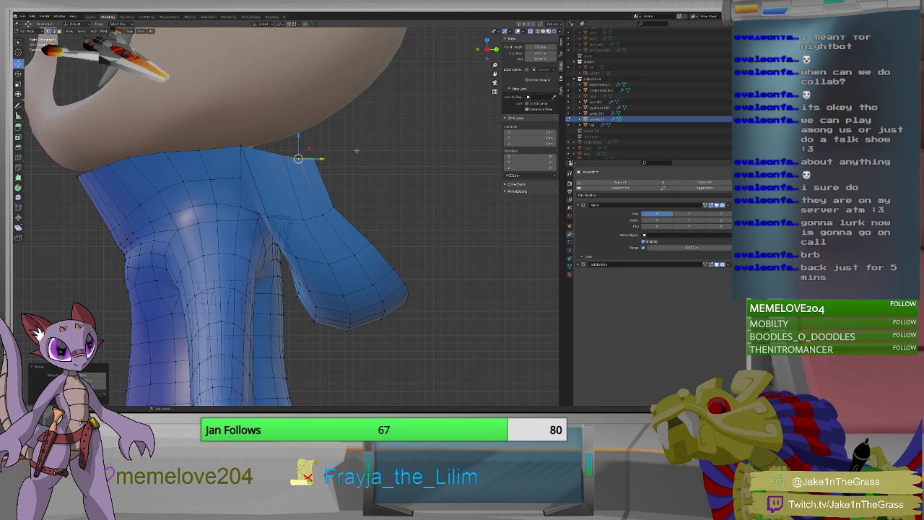
# Select the vertices around the collar's upper front corner and move them forward along the Y axis.
pyautogui.moveTo(346, 165); pyautogui.dragTo(289, 217)
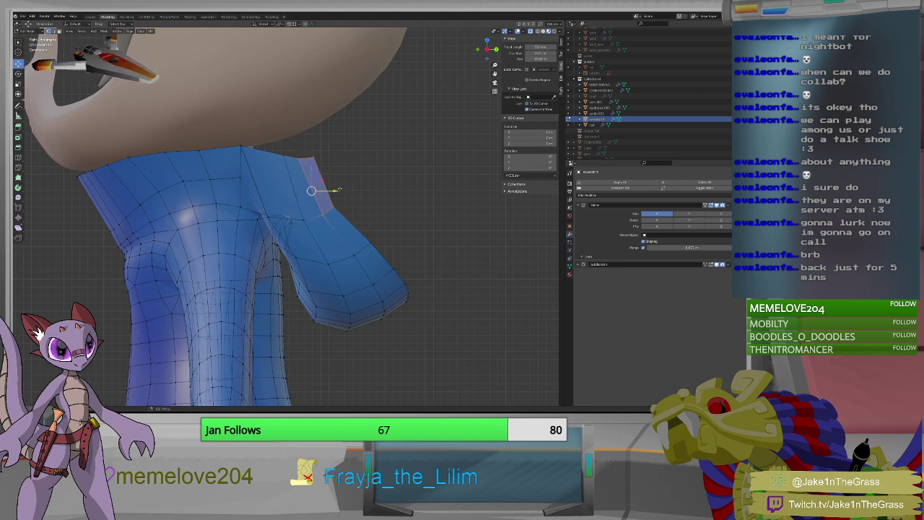
pyautogui.press('g')
pyautogui.press('y')
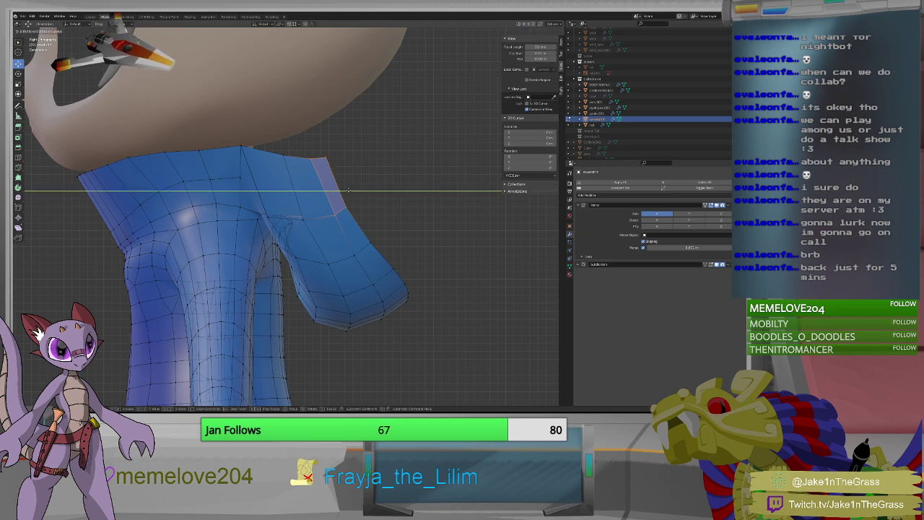
pyautogui.click(340, 192)
# Select the collar's top corner vertex and move it slightly forward and down with the X axis locked.
pyautogui.moveTo(339, 192); pyautogui.dragTo(424, 238, button='middle')
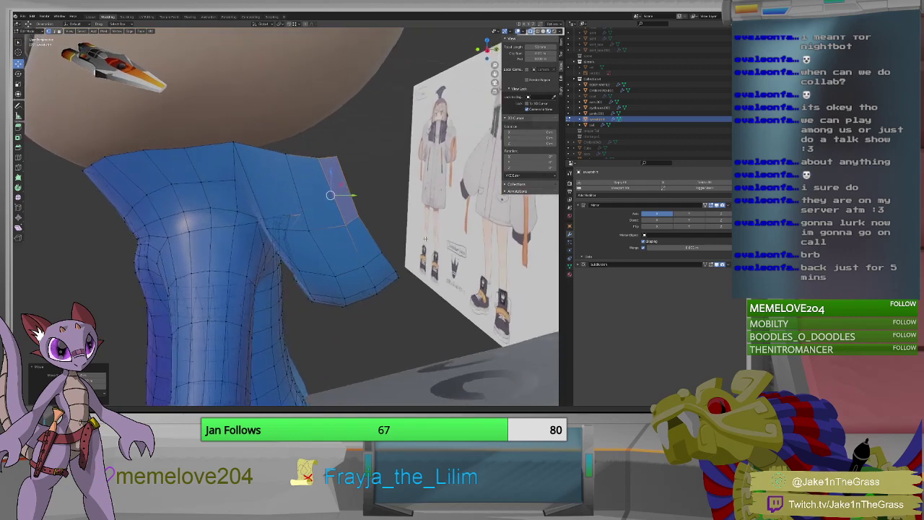
pyautogui.click(336, 156)
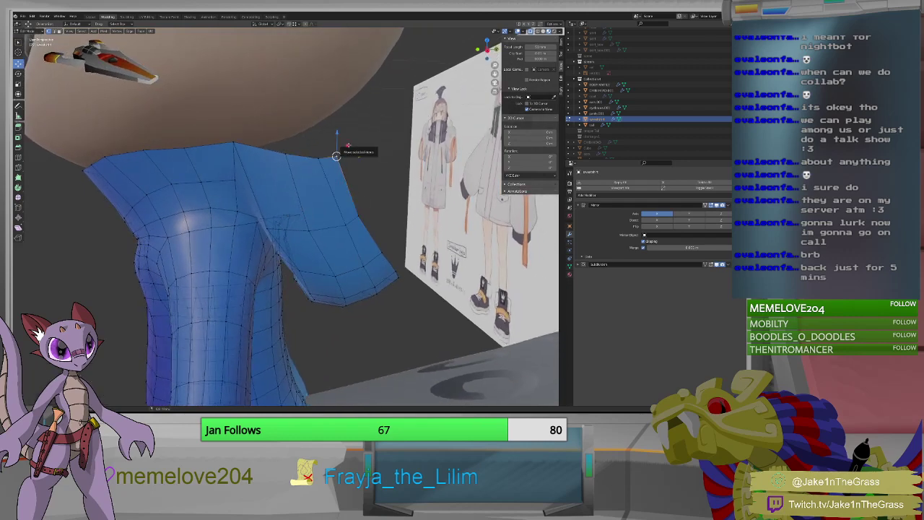
pyautogui.press('g')
pyautogui.hotkey('shift', 'x')
pyautogui.click(357, 152)
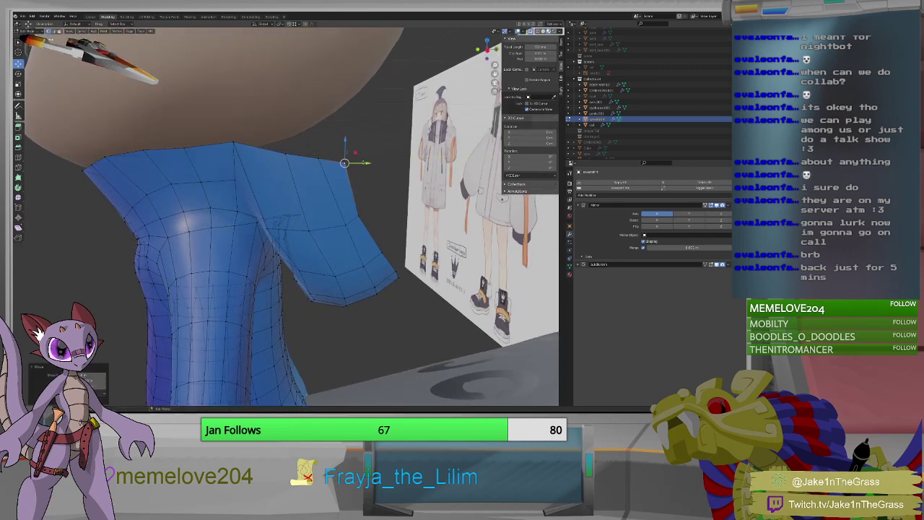
# Leave mesh editing, select the head, ears and eyebrows objects together, and scale them down in the front view.
pyautogui.moveTo(357, 152); pyautogui.dragTo(320, 158, button='middle')
pyautogui.scroll(-5, 351, 233)
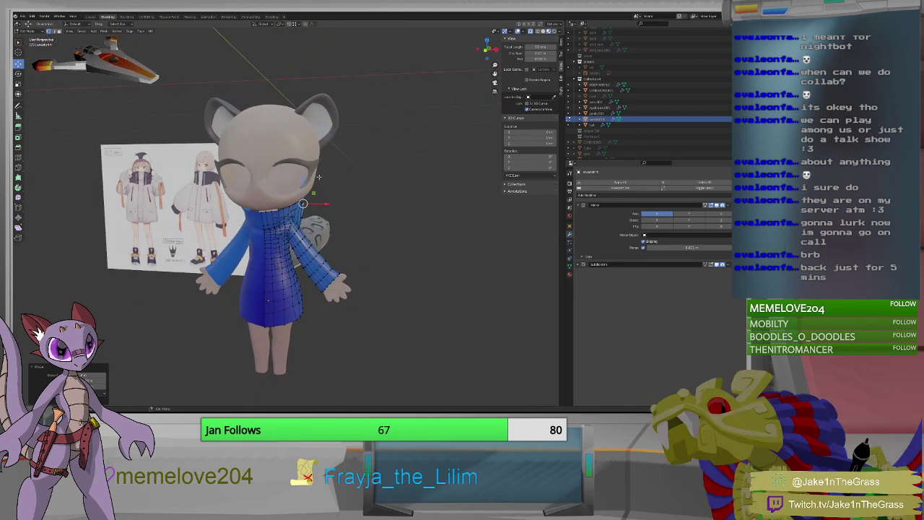
pyautogui.press('KP_1')
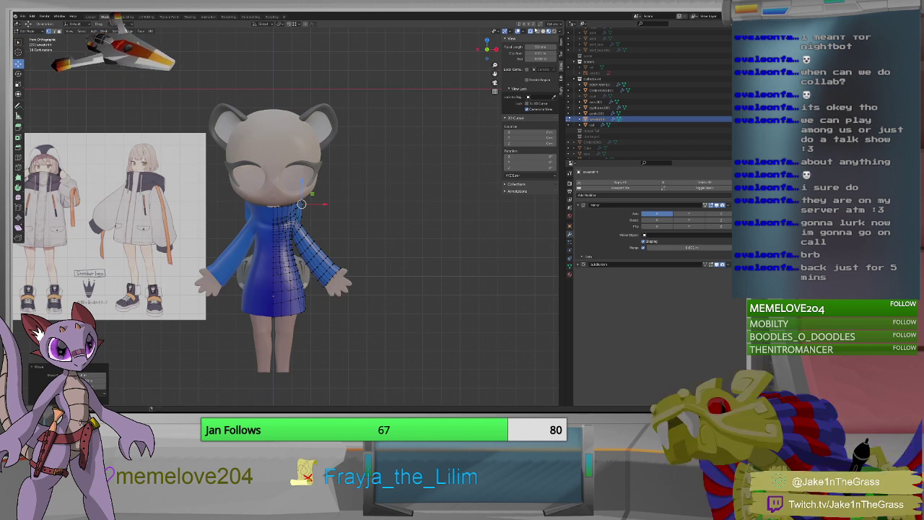
pyautogui.click(598, 86)
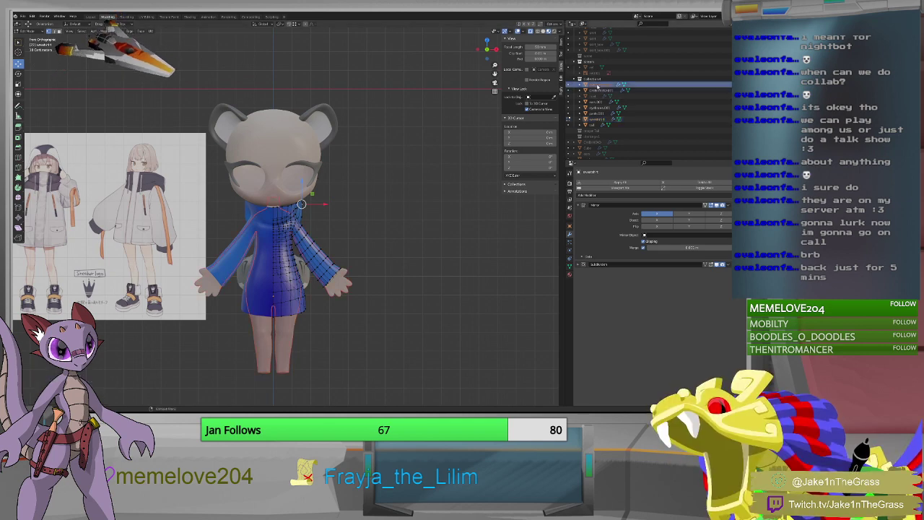
pyautogui.click(598, 90)
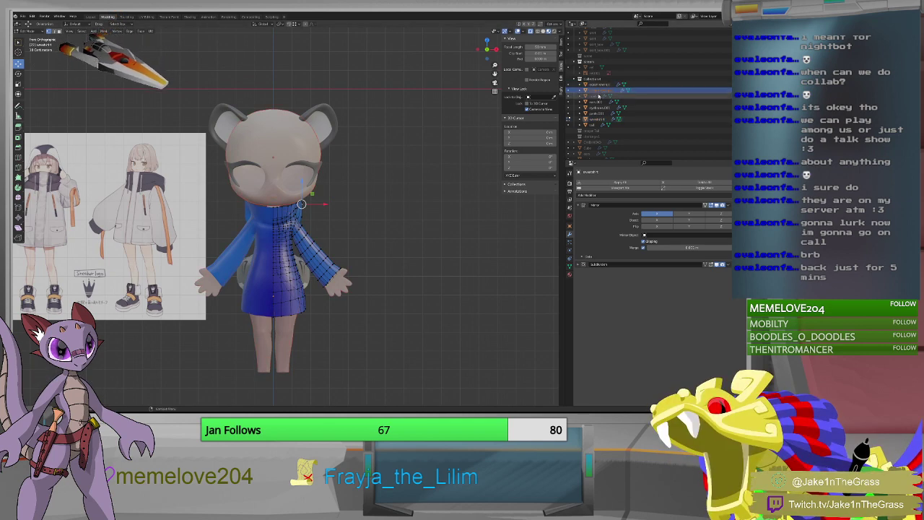
pyautogui.keyDown('ctrl'); pyautogui.click(597, 107); pyautogui.keyUp('ctrl')
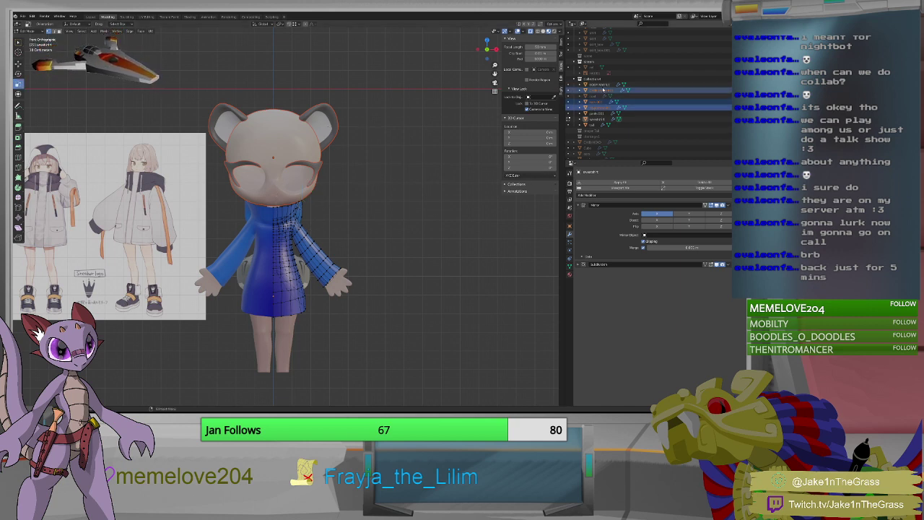
pyautogui.click(600, 91)
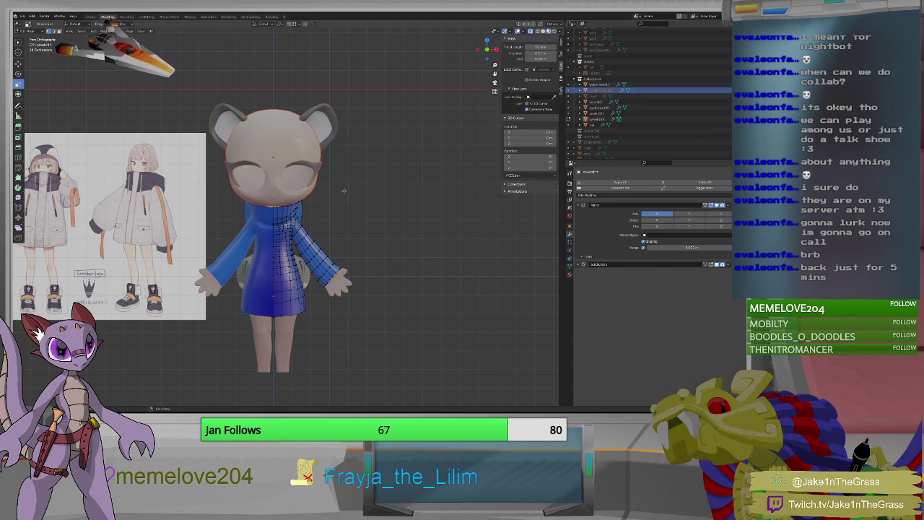
pyautogui.press('Tab')
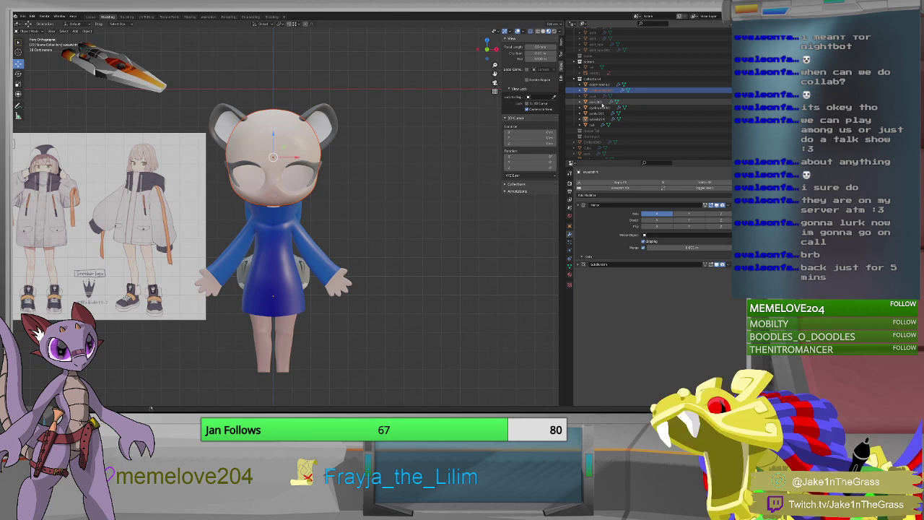
pyautogui.keyDown('ctrl'); pyautogui.click(603, 106); pyautogui.keyUp('ctrl')
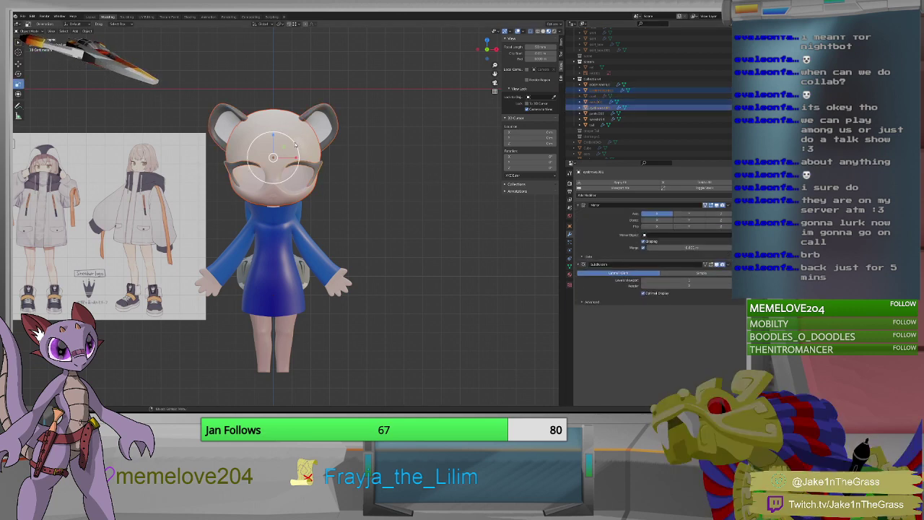
pyautogui.press('s')
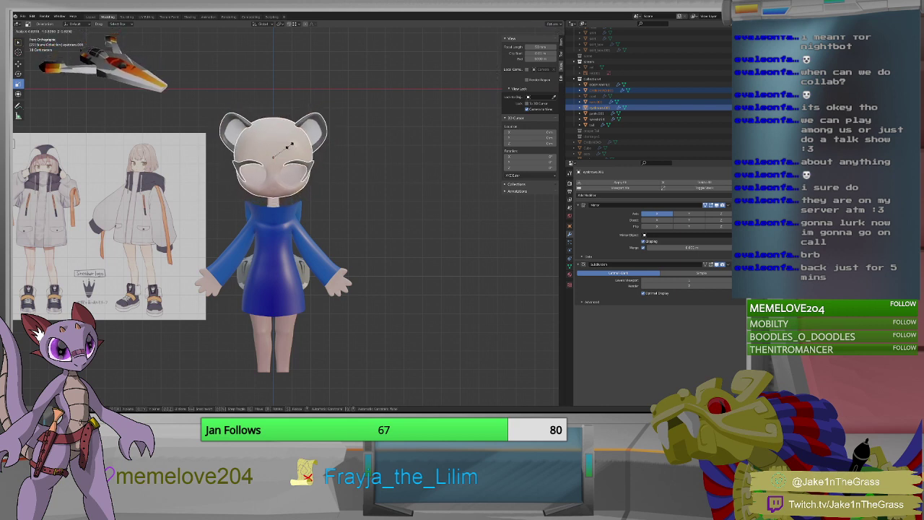
# Scale the head together with its ears and face parts, and lower it along Z toward the collar.
pyautogui.click(292, 138)
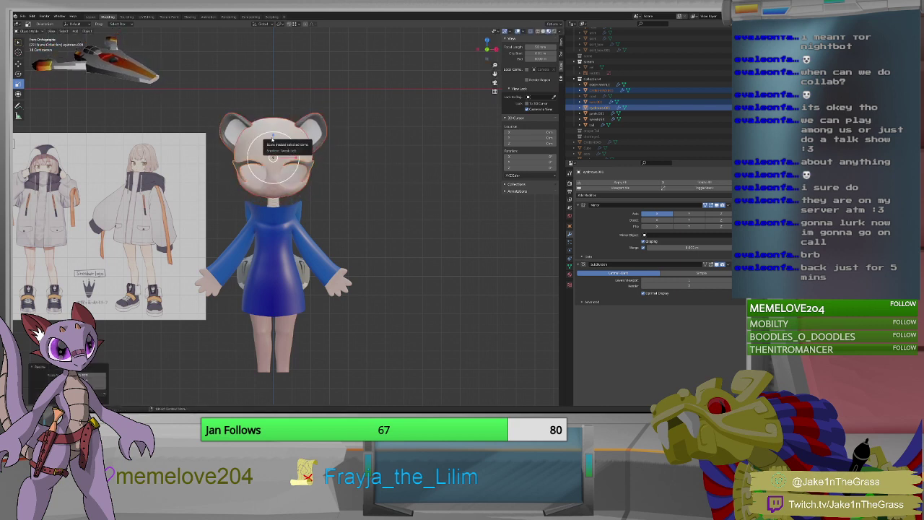
pyautogui.hotkey('shift', 'space')
pyautogui.press('g')
pyautogui.moveTo(273, 135); pyautogui.dragTo(295, 165)
# Switch mesh editing from the head objects to the blue sweater with the hood.
pyautogui.moveTo(295, 164); pyautogui.dragTo(240, 203, button='middle')
pyautogui.scroll(6, 297, 213)
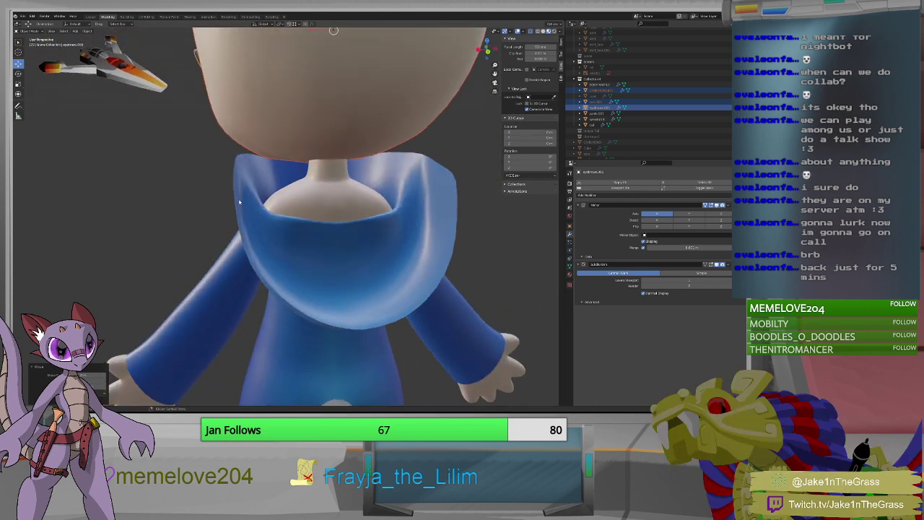
pyautogui.press('Tab')
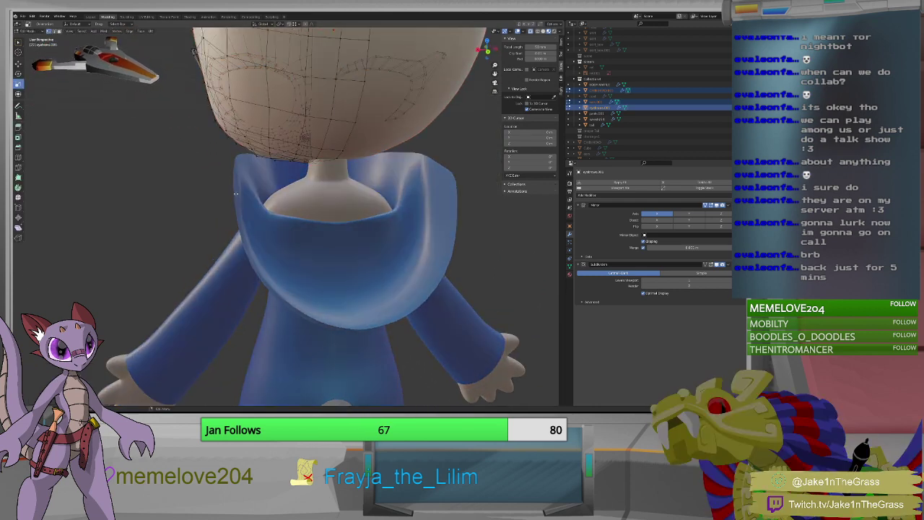
pyautogui.press('Tab')
pyautogui.click(235, 195)
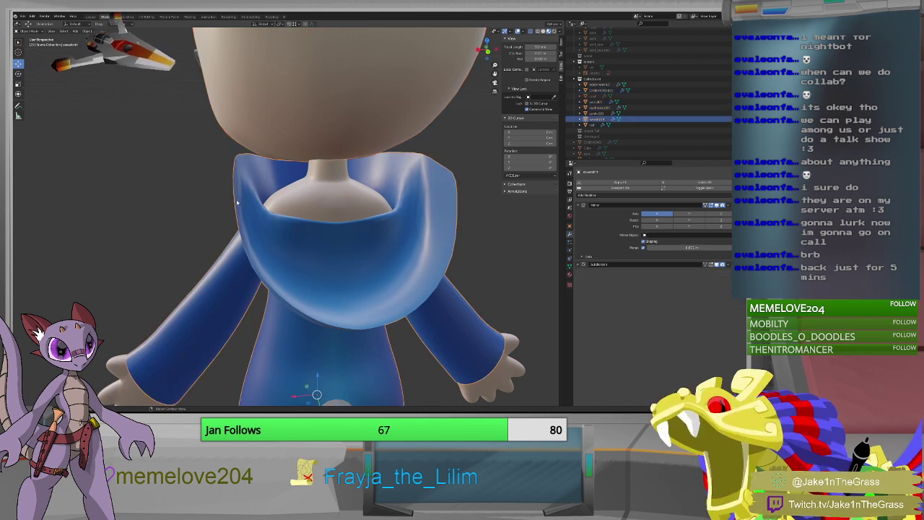
pyautogui.press('Tab')
# Widen the hood outward along X from its upper outer edge, using proportional editing with an enlarged influence radius.
pyautogui.keyDown('shift'); pyautogui.rightClick(233, 164); pyautogui.keyUp('shift')
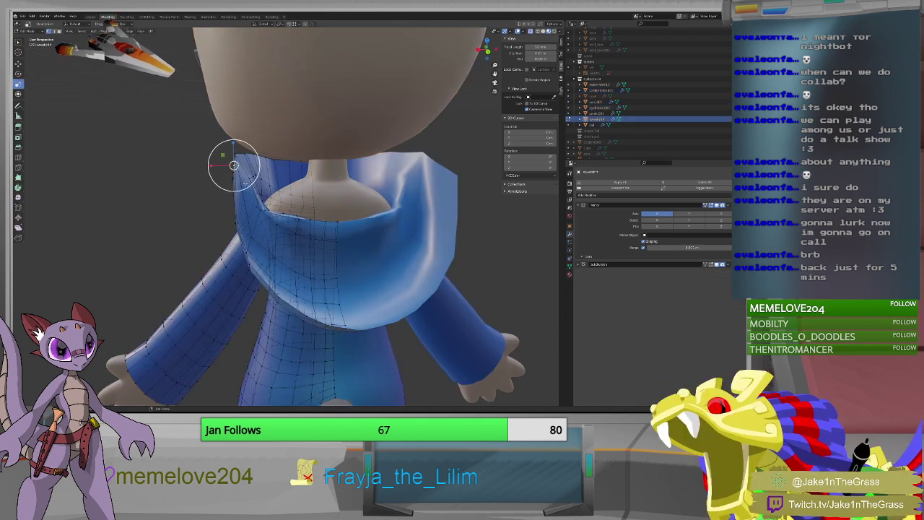
pyautogui.moveTo(234, 164); pyautogui.dragTo(299, 44, button='middle')
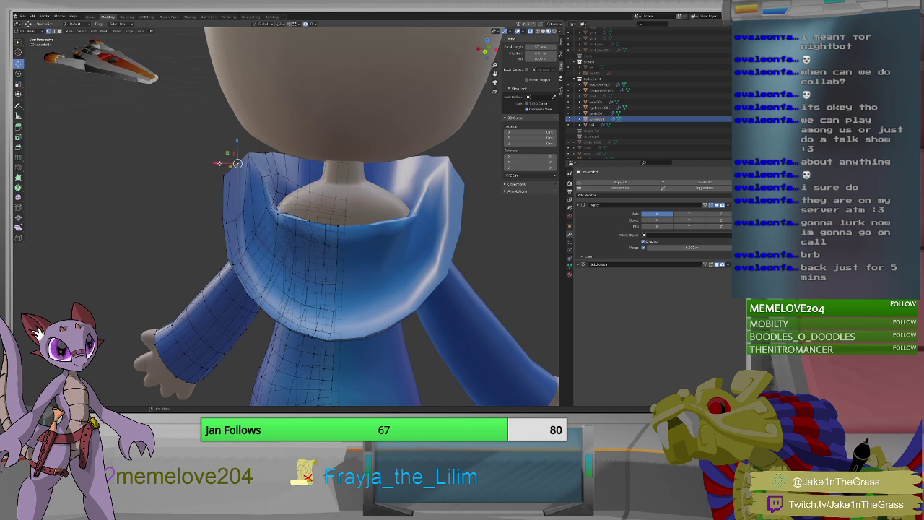
pyautogui.press('g')
pyautogui.press('x')
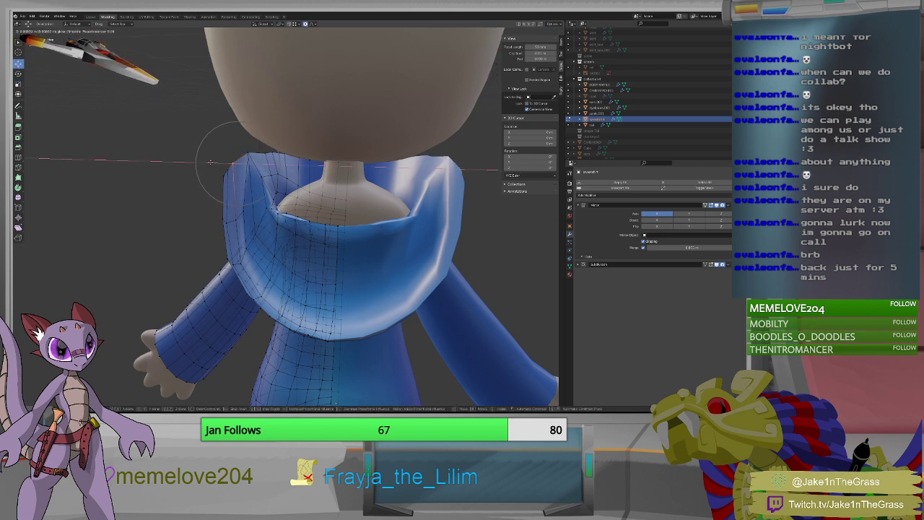
pyautogui.scroll(-5, 211, 165)
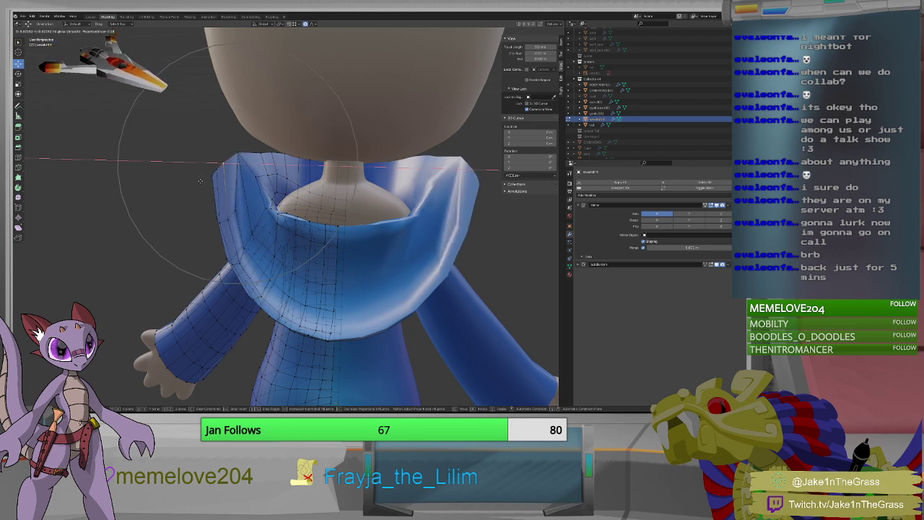
pyautogui.click(200, 181)
# Select the hood's open rim and extrude it outward by one row of faces in the right side view.
pyautogui.moveTo(200, 180); pyautogui.dragTo(260, 192, button='middle')
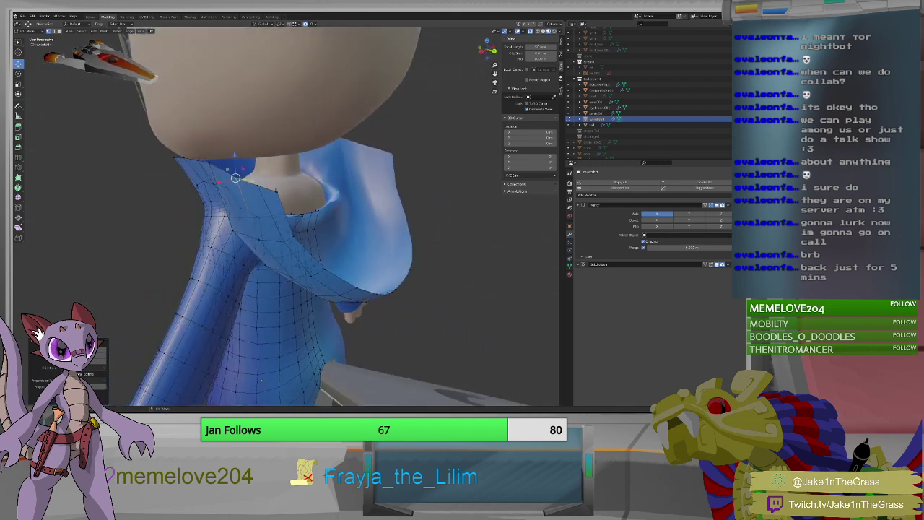
pyautogui.click(354, 273)
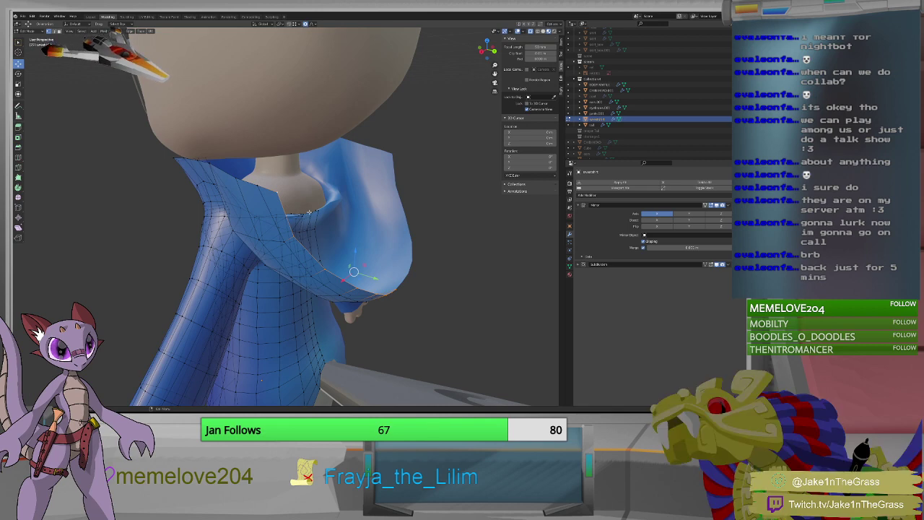
pyautogui.press('KP_3')
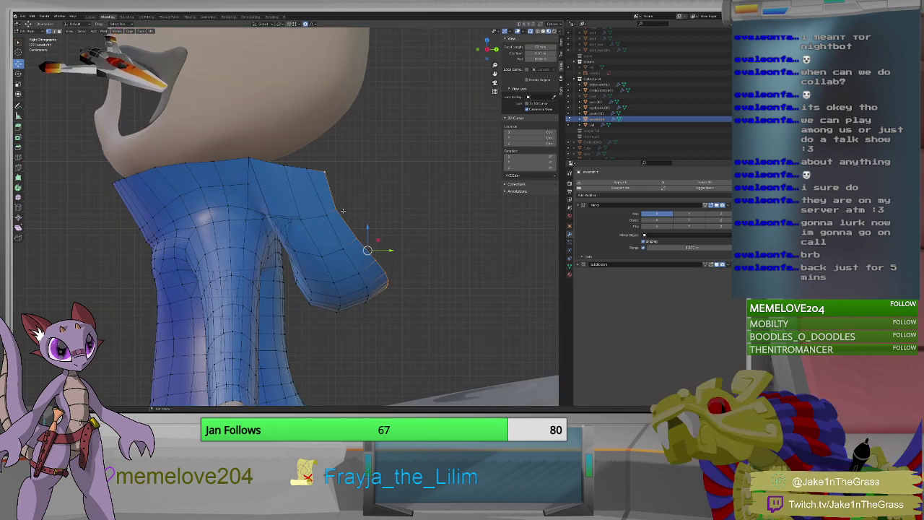
pyautogui.press('g')
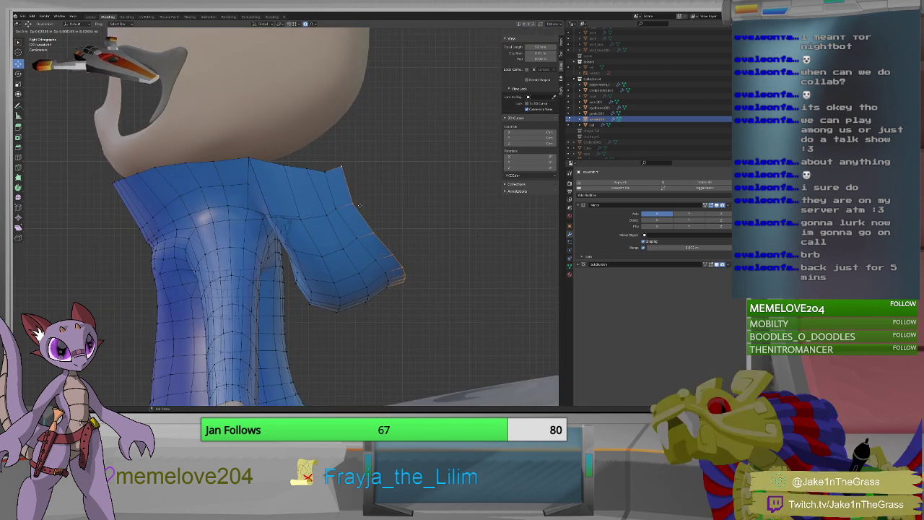
pyautogui.click(362, 204)
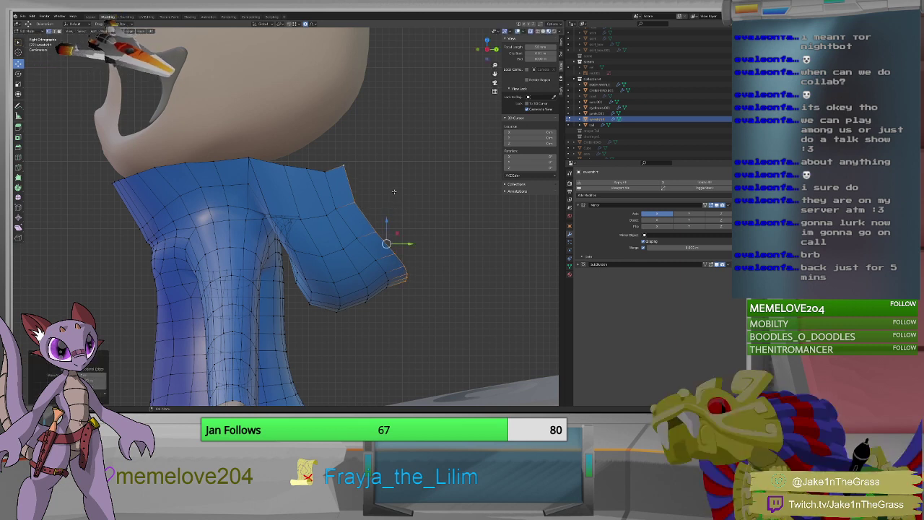
pyautogui.click(268, 24)
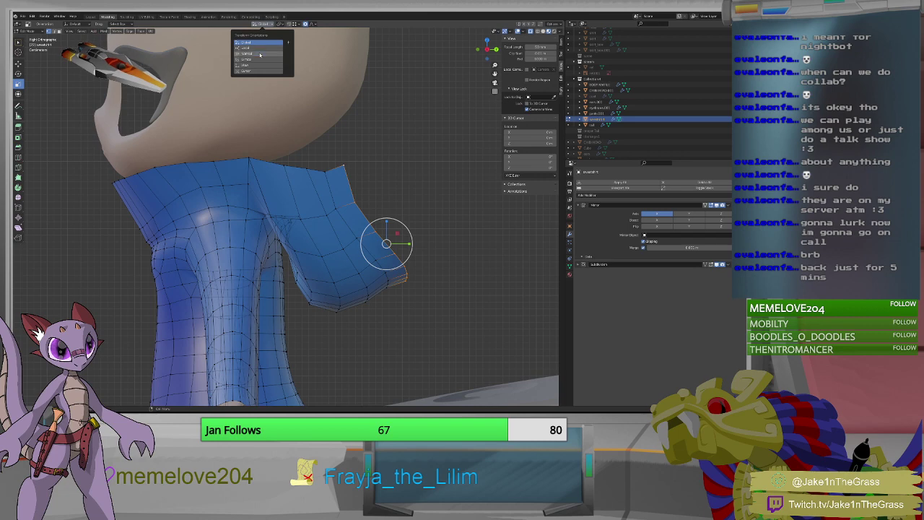
pyautogui.click(260, 55)
pyautogui.moveTo(390, 253); pyautogui.dragTo(381, 201, button='middle')
pyautogui.click(267, 26)
pyautogui.click(255, 42)
# Scale the hood's extruded rim in the Global orientation.
pyautogui.moveTo(413, 240); pyautogui.dragTo(425, 239)
pyautogui.moveTo(425, 239); pyautogui.dragTo(413, 247, button='middle')
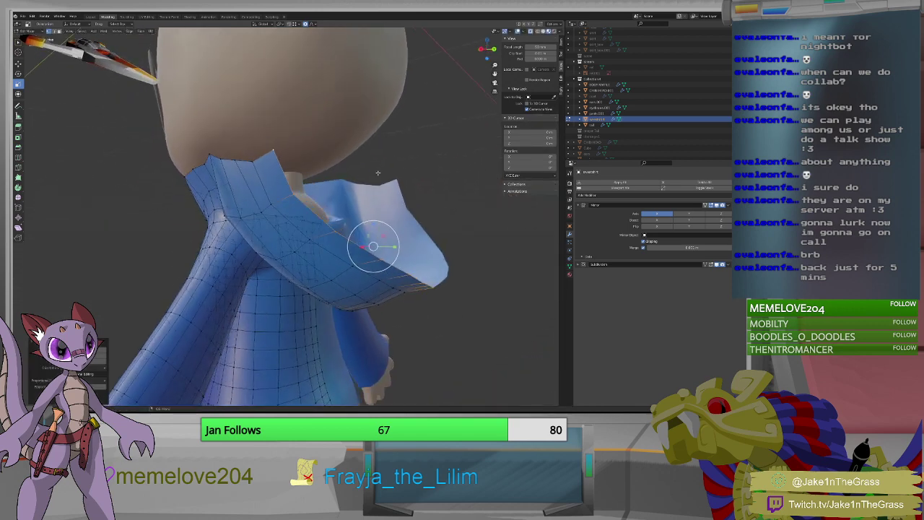
pyautogui.moveTo(395, 222); pyautogui.dragTo(352, 215, button='middle')
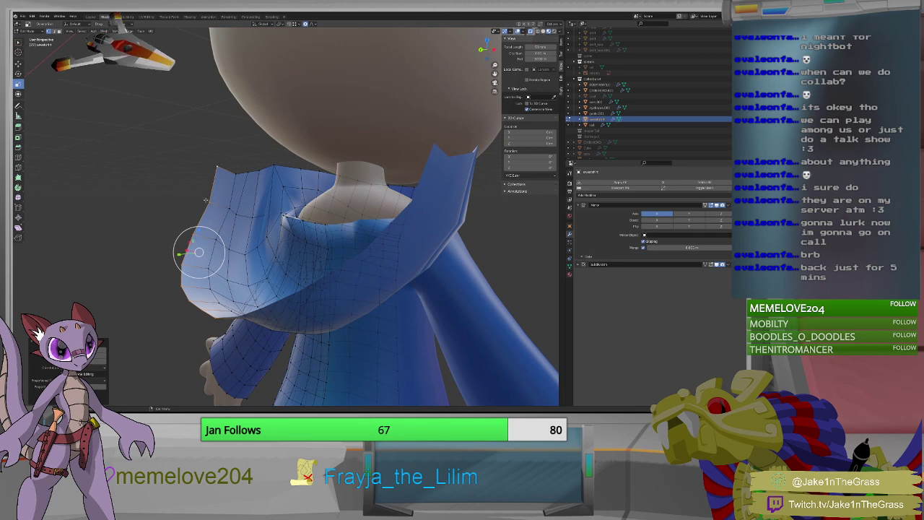
# Select the lower part of the hood's rim and smooth its vertices.
pyautogui.moveTo(199, 251); pyautogui.dragTo(192, 268)
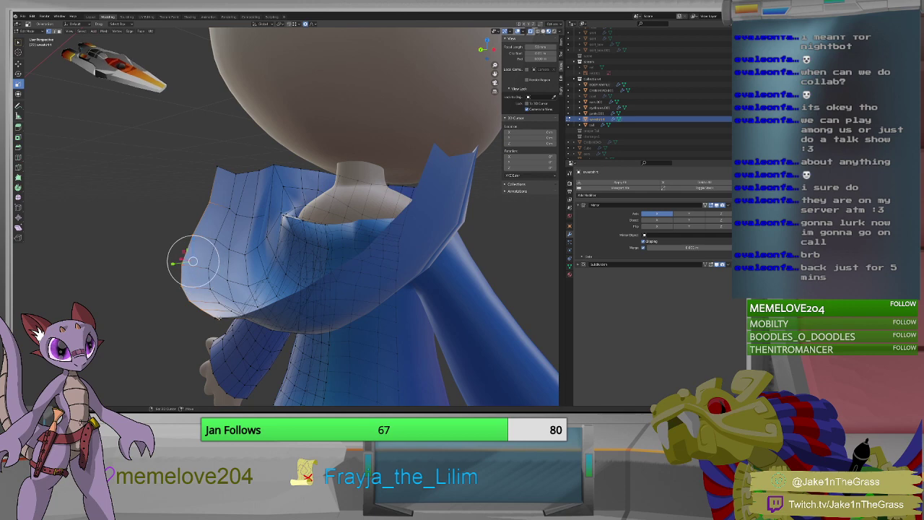
pyautogui.moveTo(192, 261); pyautogui.dragTo(233, 288, button='middle')
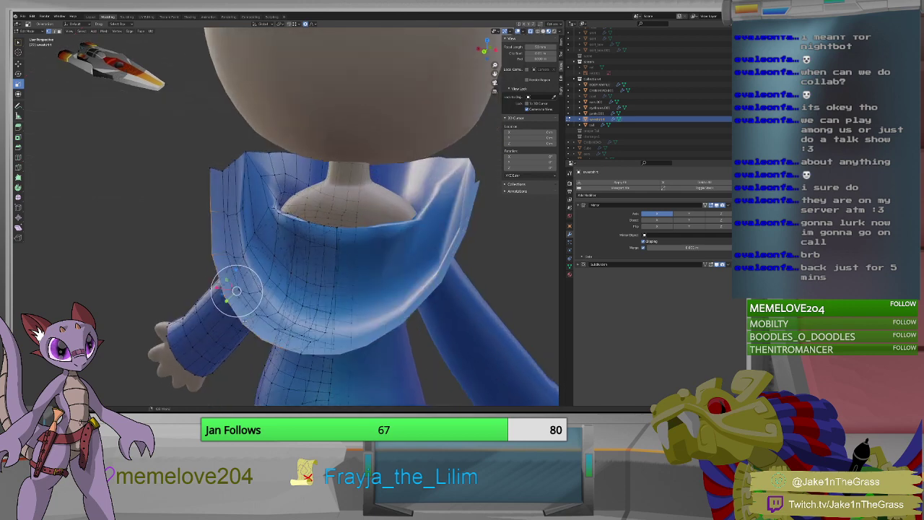
pyautogui.rightClick(236, 291)
pyautogui.click(239, 289)
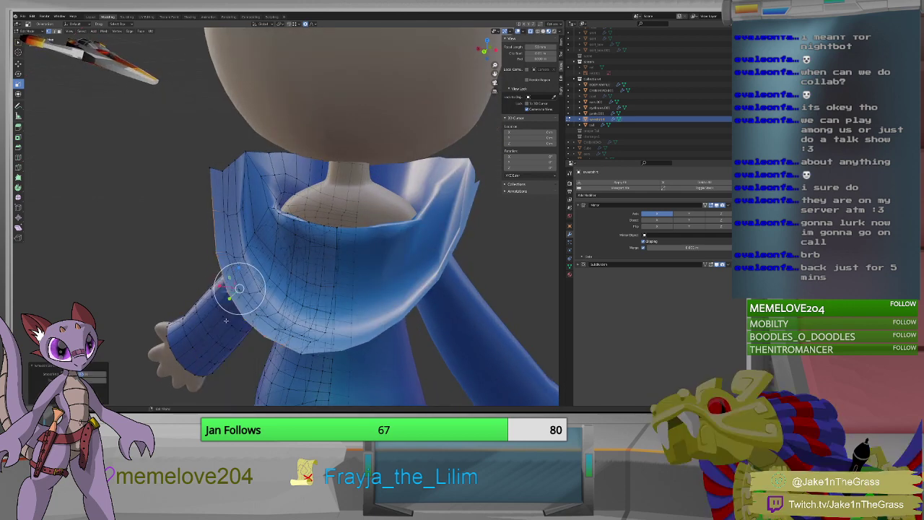
# Select the hood's upper corner beside the head and smooth its vertices twice.
pyautogui.moveTo(213, 205); pyautogui.dragTo(297, 184, button='middle')
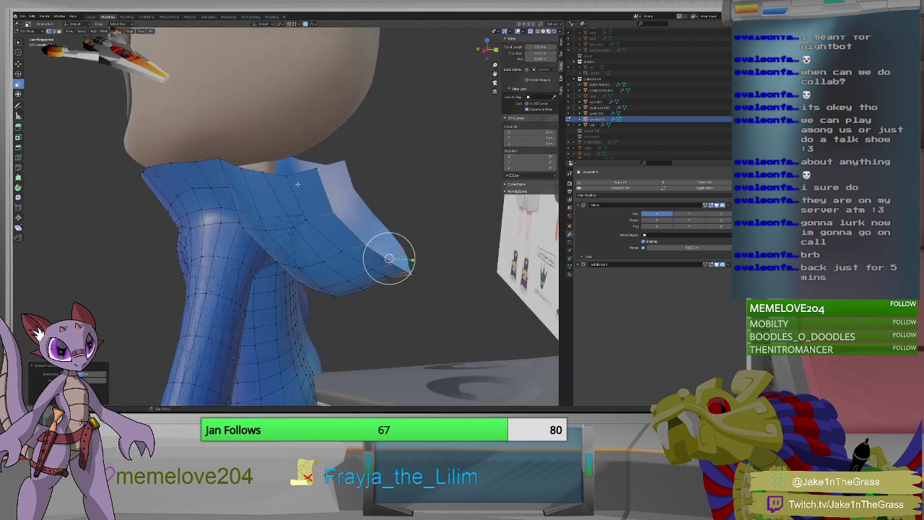
pyautogui.moveTo(388, 258); pyautogui.dragTo(316, 167)
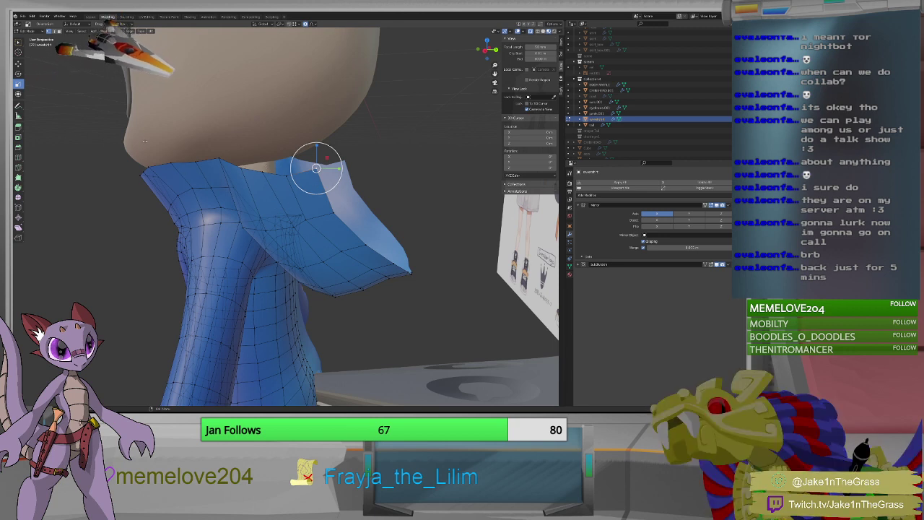
pyautogui.scroll(-5, 135, 152)
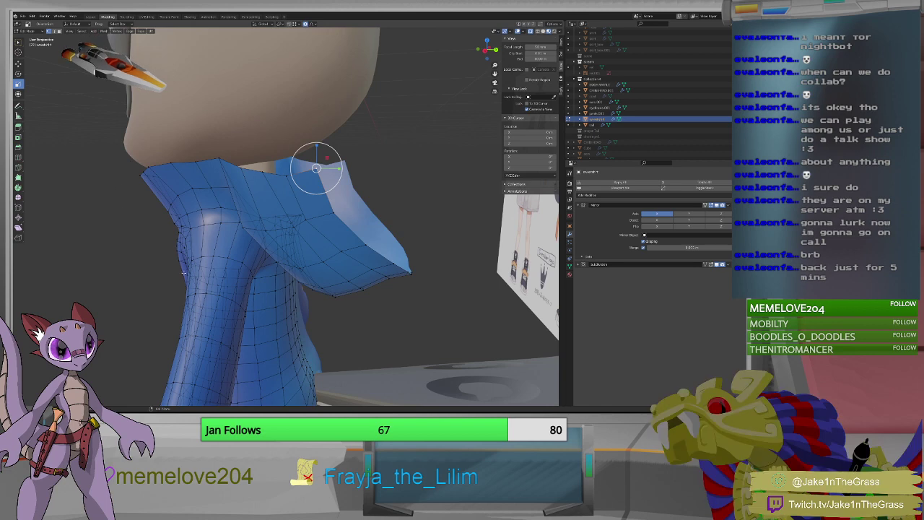
pyautogui.moveTo(135, 152); pyautogui.dragTo(271, 282, button='middle')
pyautogui.scroll(2, 247, 193)
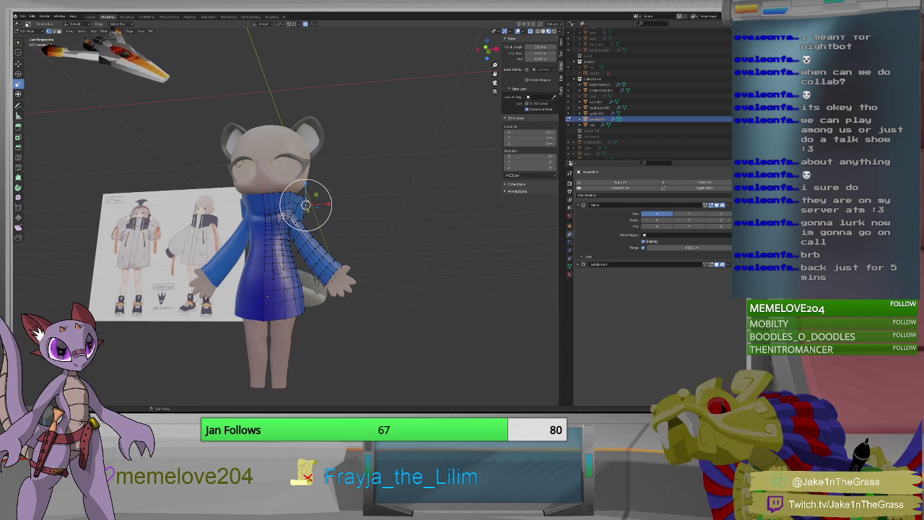
pyautogui.moveTo(271, 282); pyautogui.dragTo(397, 285, button='middle')
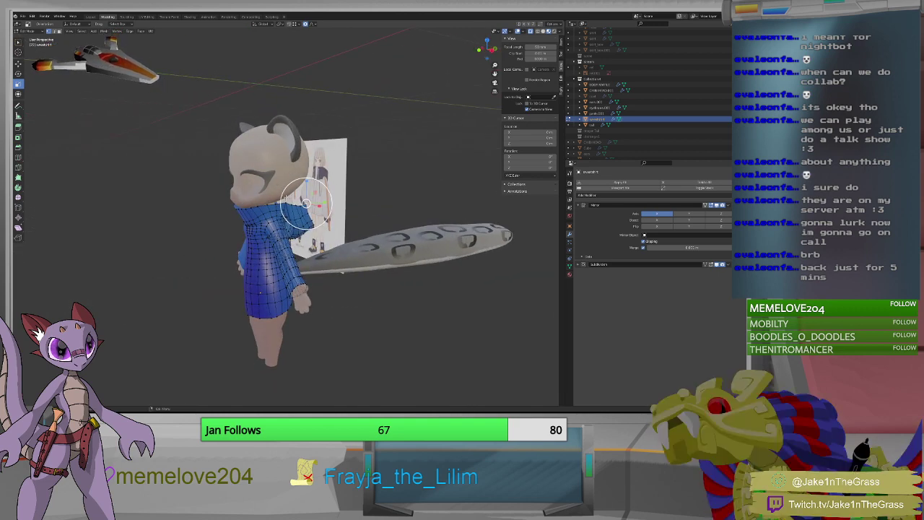
pyautogui.moveTo(397, 285); pyautogui.dragTo(491, 287, button='middle')
pyautogui.scroll(5, 295, 210)
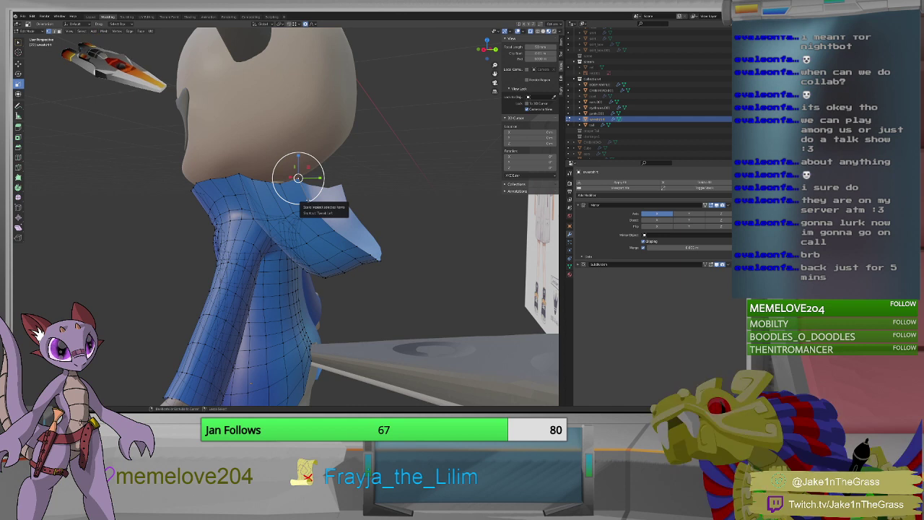
pyautogui.rightClick(298, 177)
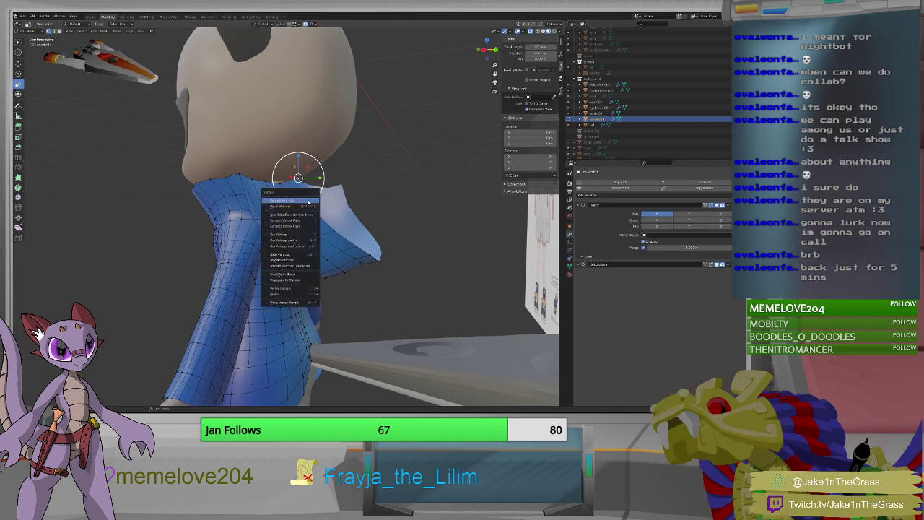
pyautogui.click(296, 187)
pyautogui.rightClick(296, 187)
pyautogui.click(296, 190)
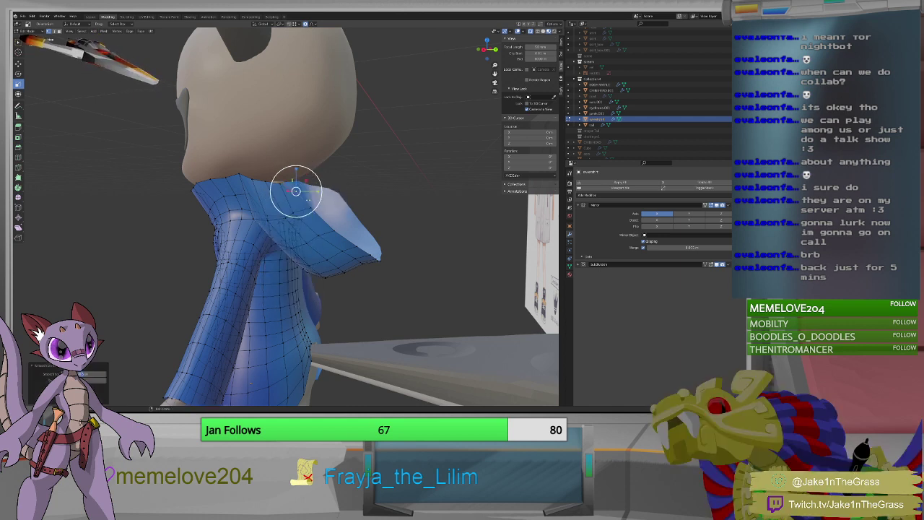
# Select the run of vertices along the hood's upper side edge, from the collar toward the rim, and smooth them.
pyautogui.moveTo(345, 220); pyautogui.dragTo(333, 236, button='middle')
pyautogui.keyDown('shift'); pyautogui.rightClick(284, 182); pyautogui.keyUp('shift')
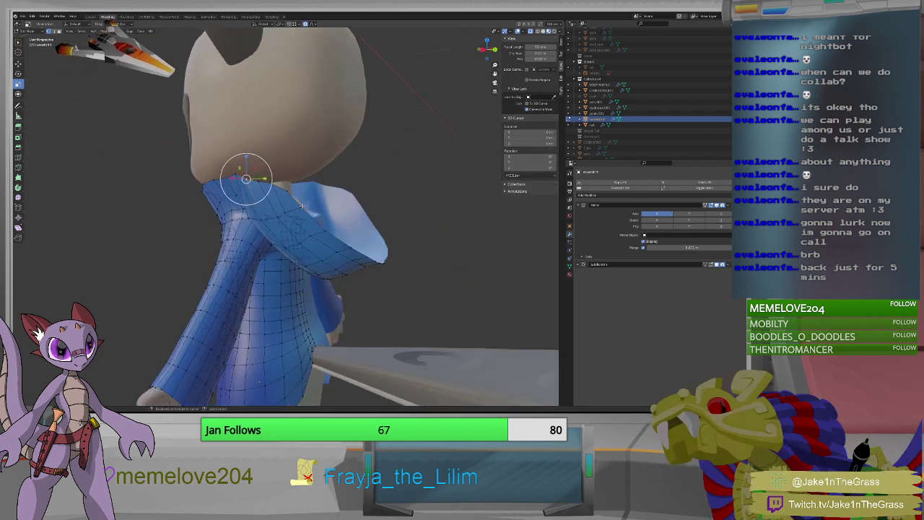
pyautogui.keyDown('shift'); pyautogui.rightClick(293, 193); pyautogui.keyUp('shift')
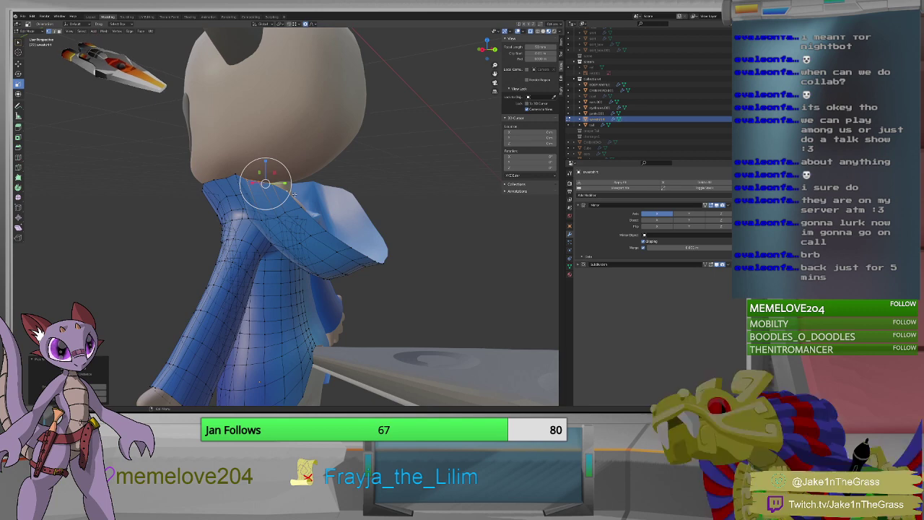
pyautogui.rightClick(294, 195)
pyautogui.click(295, 195)
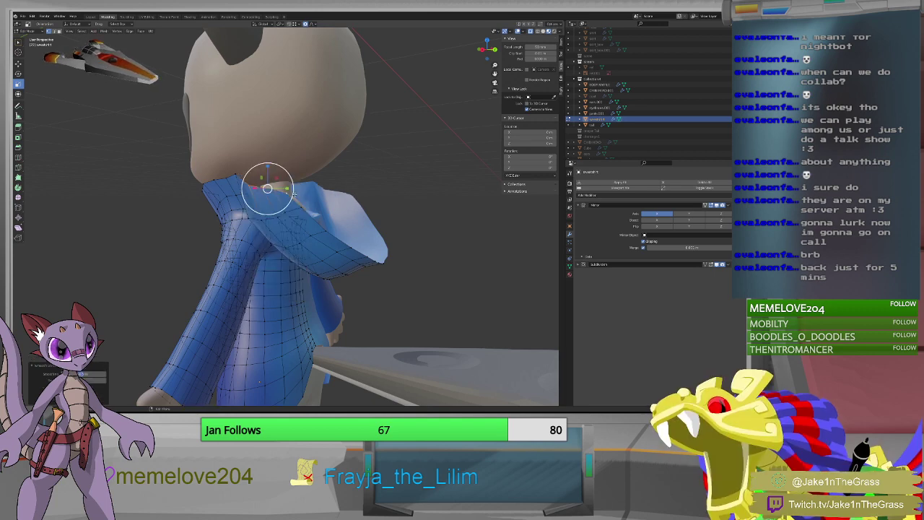
# Select the upper edge vertices just behind the junction of collar and hood and smooth them again.
pyautogui.moveTo(269, 186); pyautogui.dragTo(288, 199, button='middle')
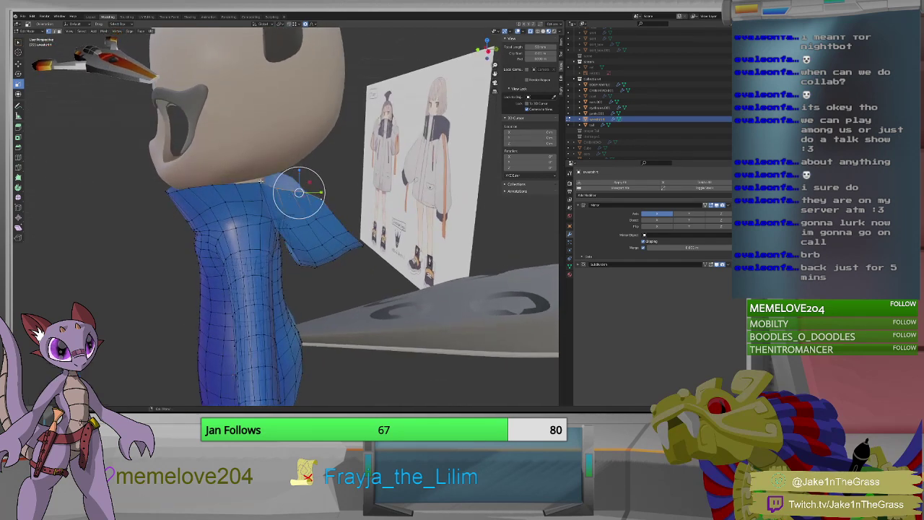
pyautogui.click(277, 195)
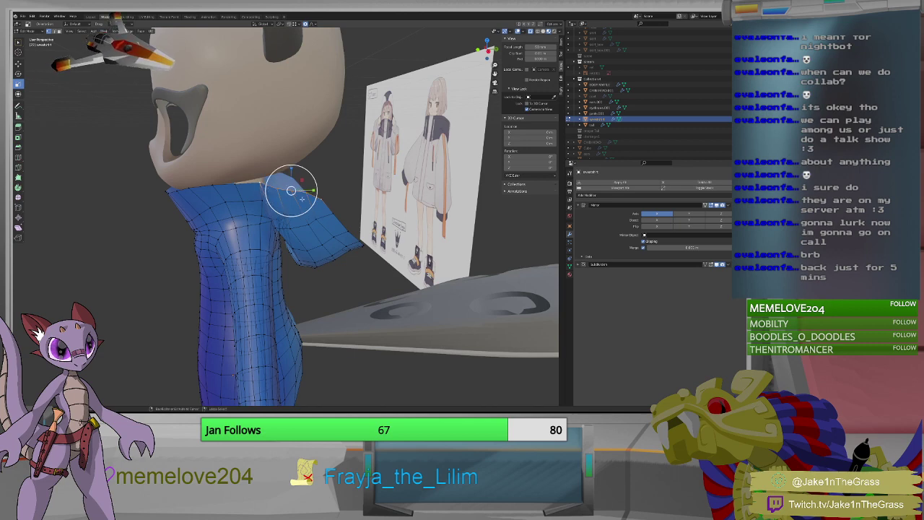
pyautogui.rightClick(291, 189)
pyautogui.click(294, 196)
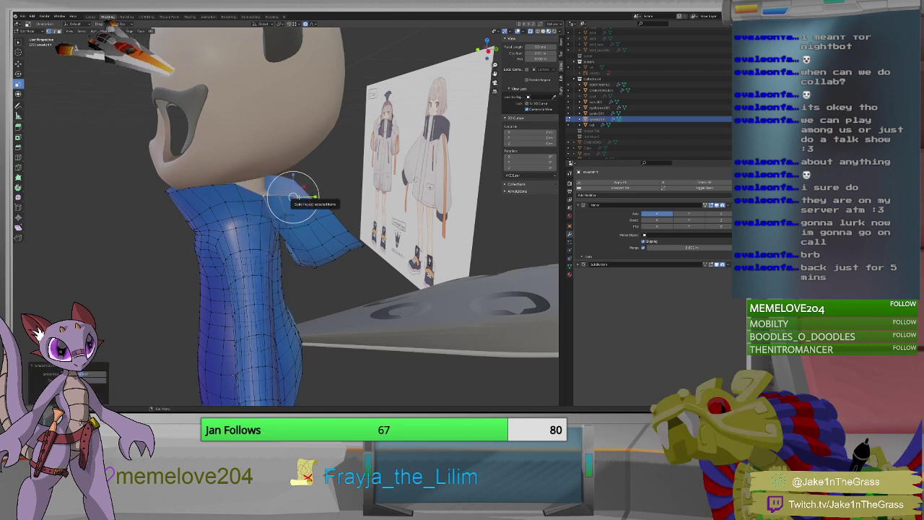
# Raise the selected upper edge vertices at the junction of collar and hood along Z with proportional editing.
pyautogui.moveTo(299, 217); pyautogui.dragTo(265, 187, button='middle')
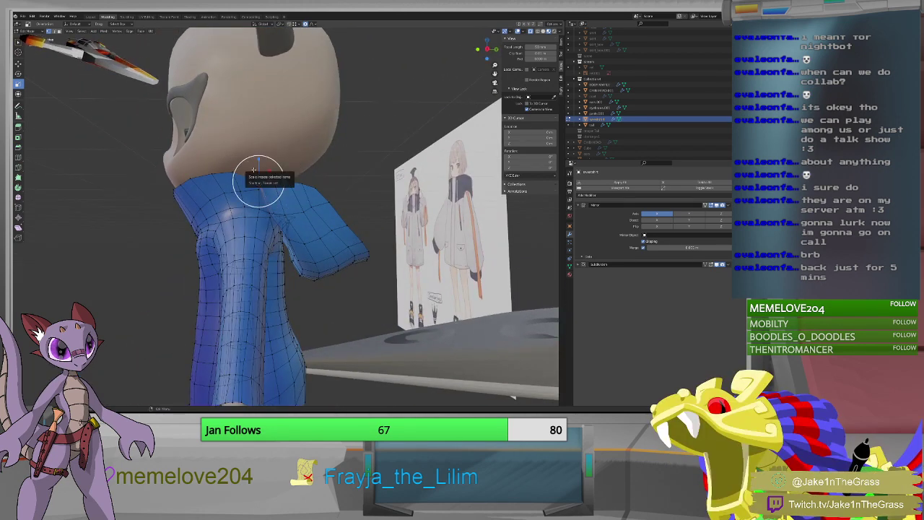
pyautogui.press('g')
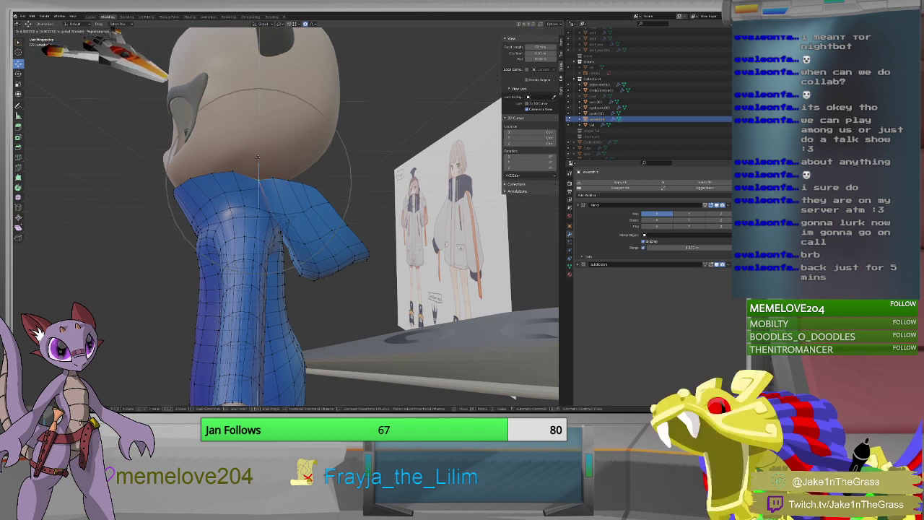
pyautogui.scroll(3, 257, 155)
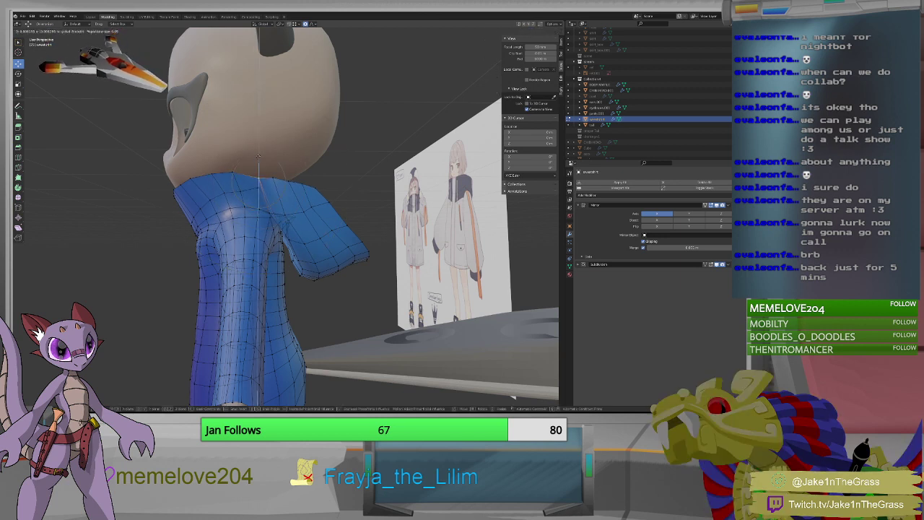
pyautogui.click(260, 156)
# Move the selected collar rim vertices at the hood junction along Y, using proportional editing with an adjusted influence radius.
pyautogui.moveTo(361, 225); pyautogui.dragTo(295, 245, button='middle')
pyautogui.scroll(6, 317, 260)
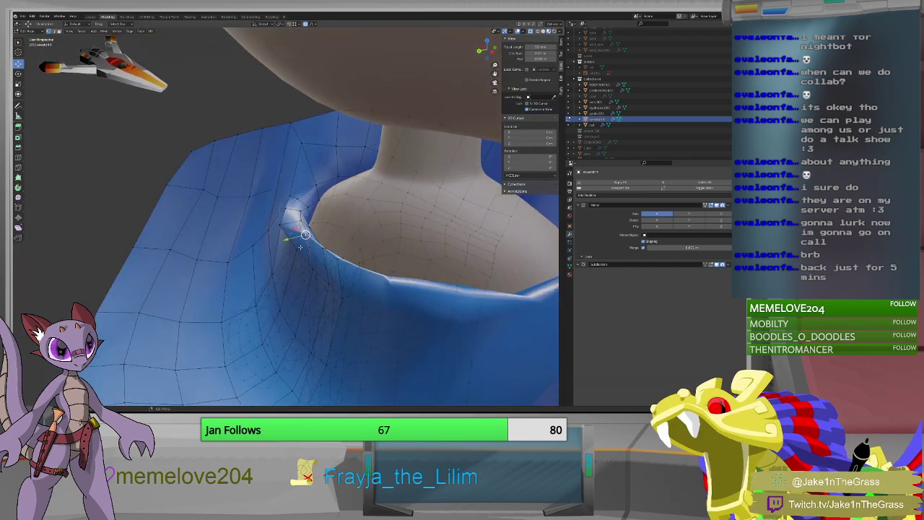
pyautogui.press('g')
pyautogui.press('y')
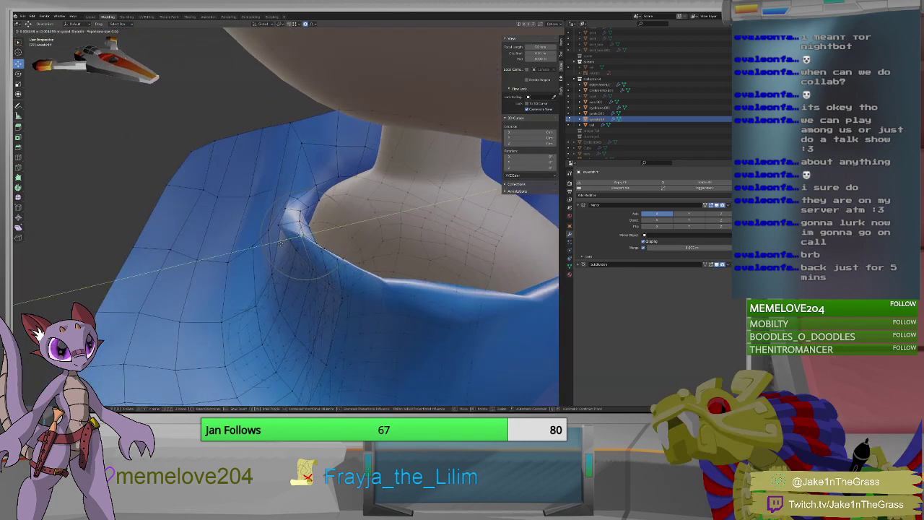
pyautogui.scroll(2, 280, 244)
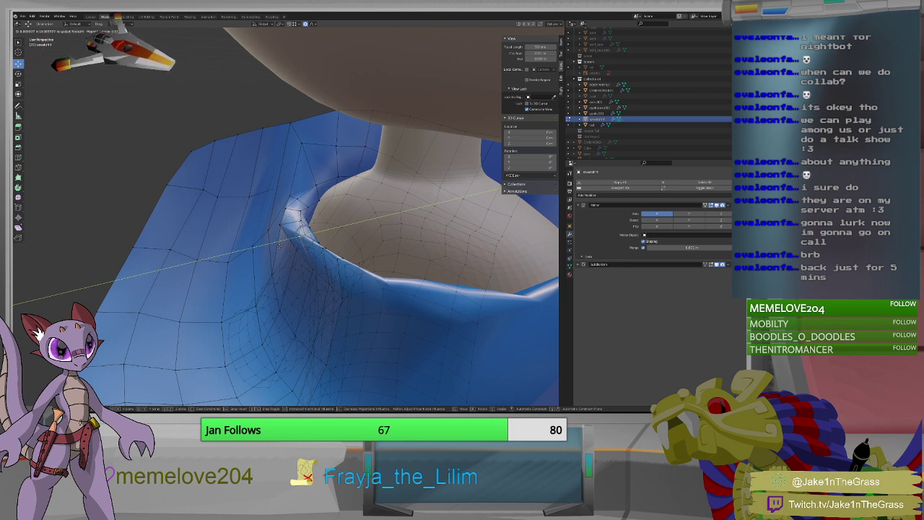
pyautogui.click(278, 248)
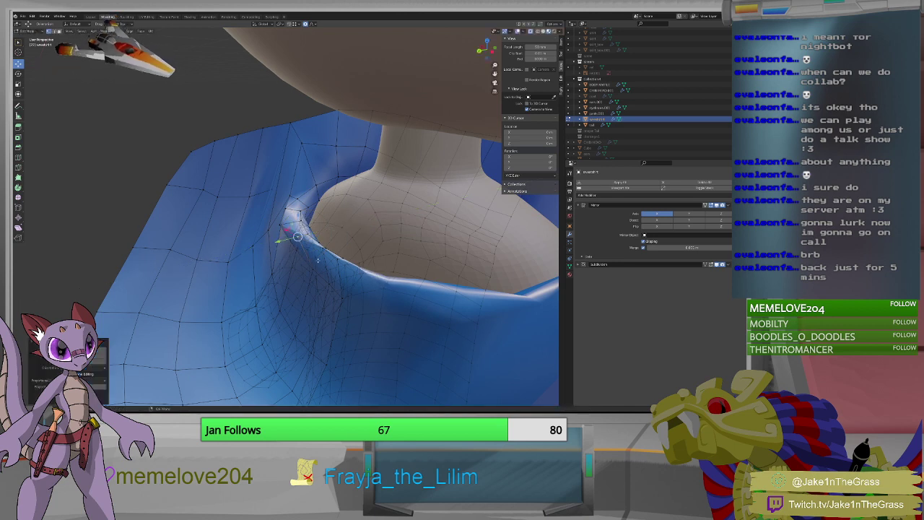
# Select the neighbouring vertex on the collar rim and shift it outward along Y with proportional editing turned off.
pyautogui.click(320, 252)
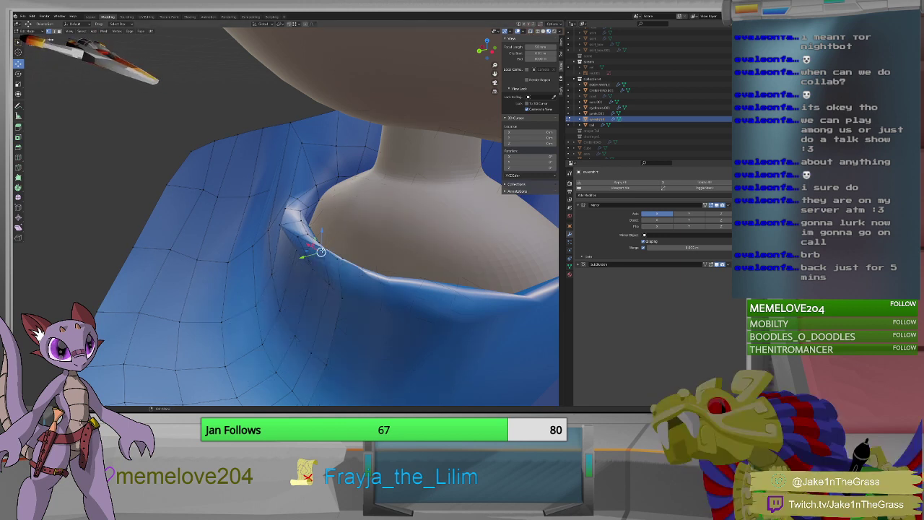
pyautogui.press('g')
pyautogui.press('x')
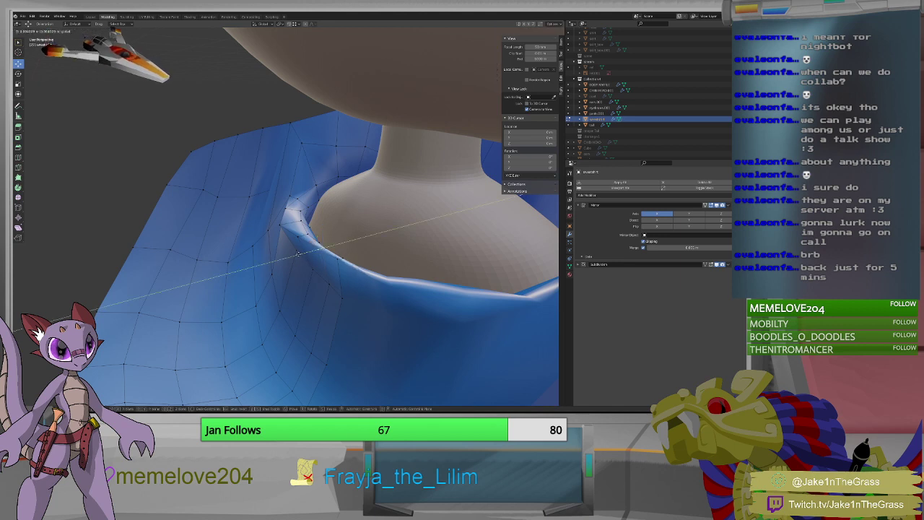
pyautogui.click(296, 254)
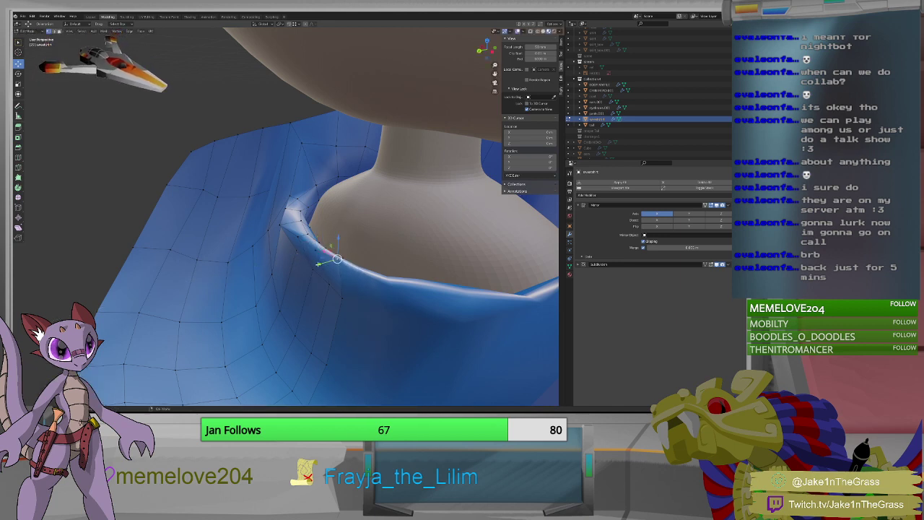
# Select the vertices along the outer side of the collar fold and move them outward along Y.
pyautogui.moveTo(309, 265); pyautogui.dragTo(288, 267, button='middle')
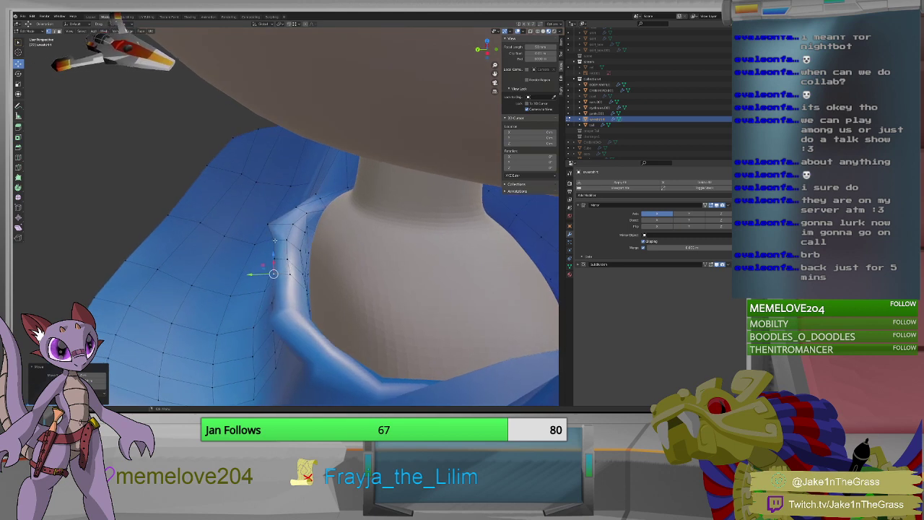
pyautogui.keyDown('shift'); pyautogui.rightClick(274, 257); pyautogui.keyUp('shift')
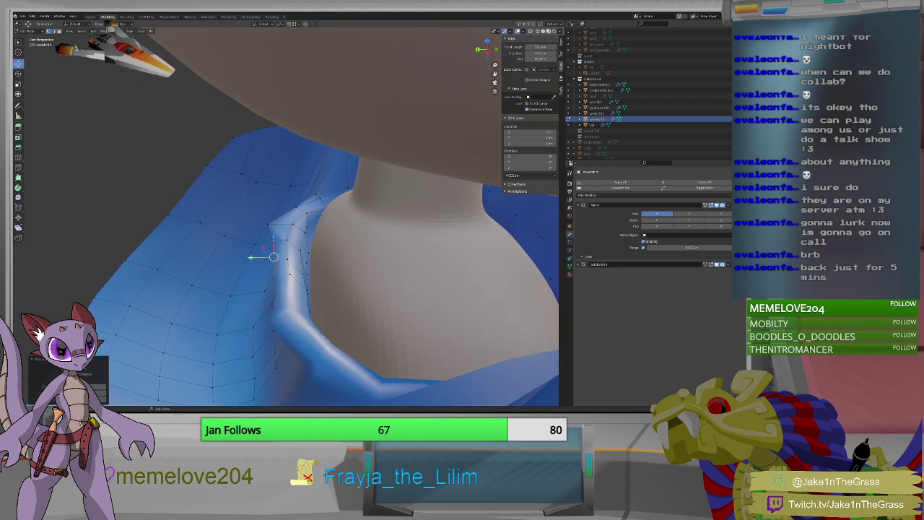
pyautogui.press('g')
pyautogui.press('y')
pyautogui.click(241, 257)
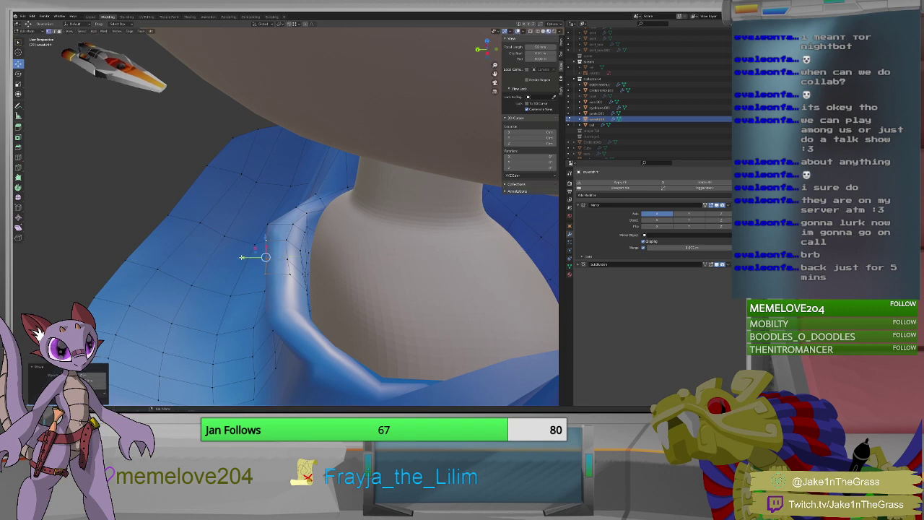
pyautogui.moveTo(242, 257); pyautogui.dragTo(327, 265, button='middle')
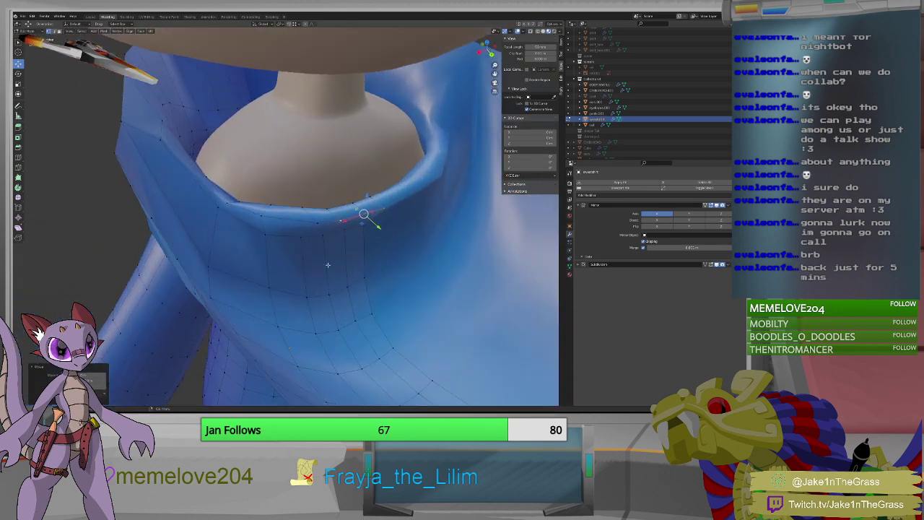
# Turn on the Subdivision modifier's edit-mode display to check the smoothed collar and hood.
pyautogui.click(320, 225)
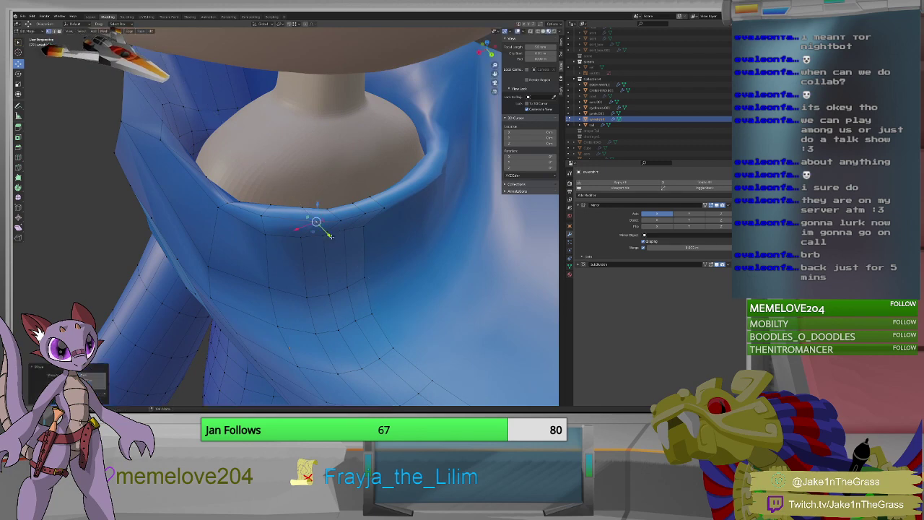
pyautogui.moveTo(327, 237); pyautogui.dragTo(311, 231, button='middle')
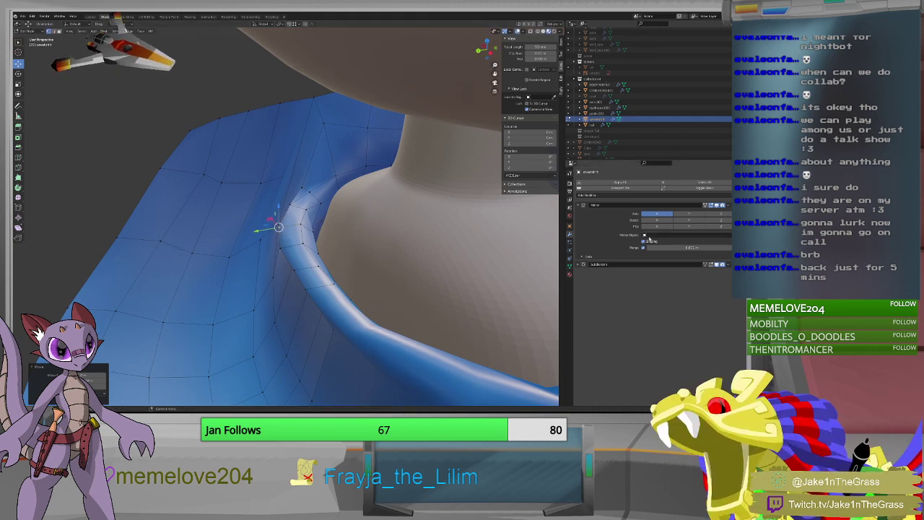
pyautogui.click(707, 265)
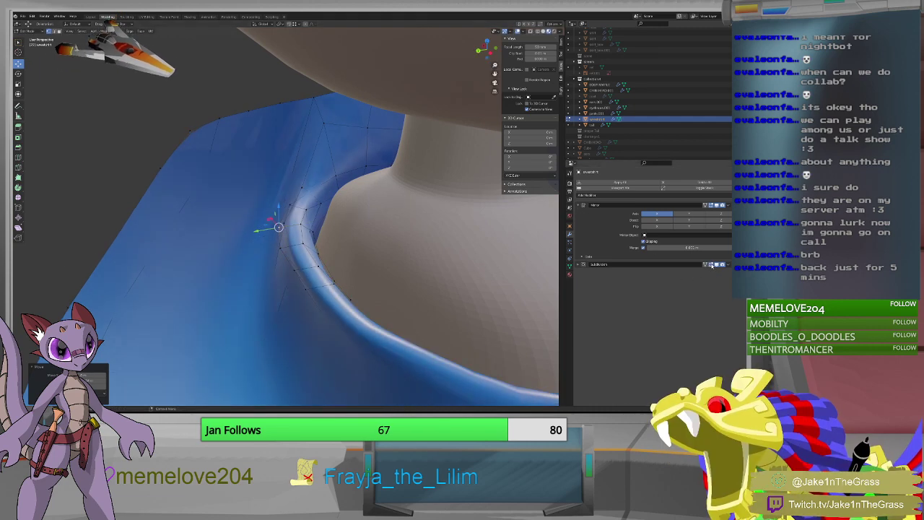
pyautogui.moveTo(345, 273); pyautogui.dragTo(495, 255, button='middle')
pyautogui.moveTo(211, 261); pyautogui.dragTo(371, 253, button='middle')
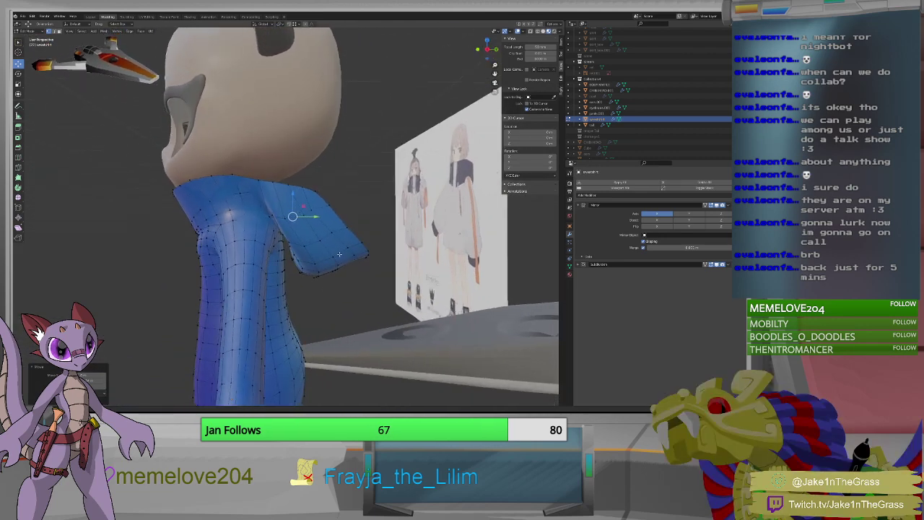
# Select the vertices at the hood's rear tip and raise them slightly along Z.
pyautogui.click(367, 255)
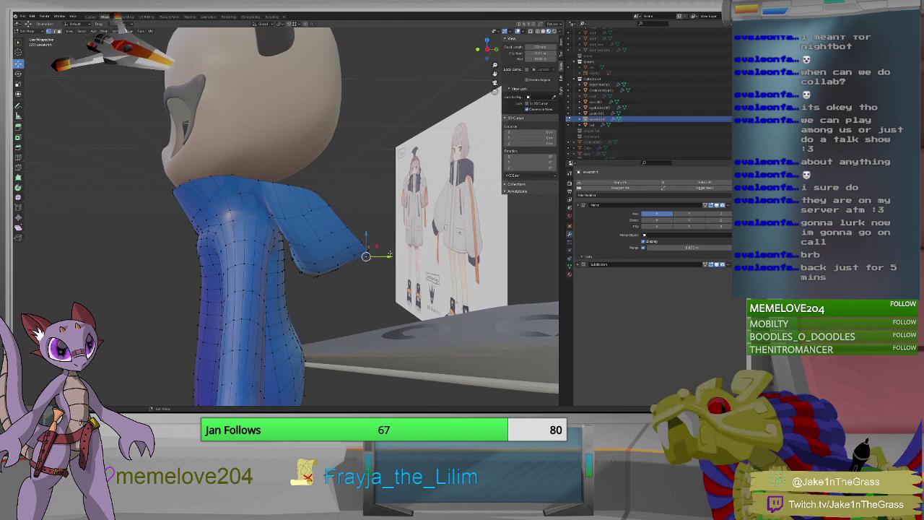
pyautogui.moveTo(388, 252); pyautogui.dragTo(424, 285, button='middle')
pyautogui.scroll(3, 426, 295)
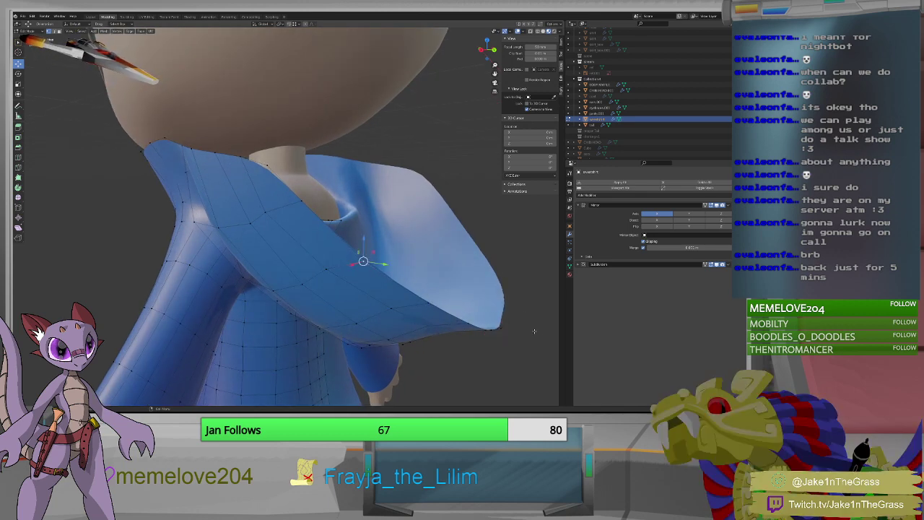
pyautogui.moveTo(535, 331); pyautogui.dragTo(530, 340, button='middle')
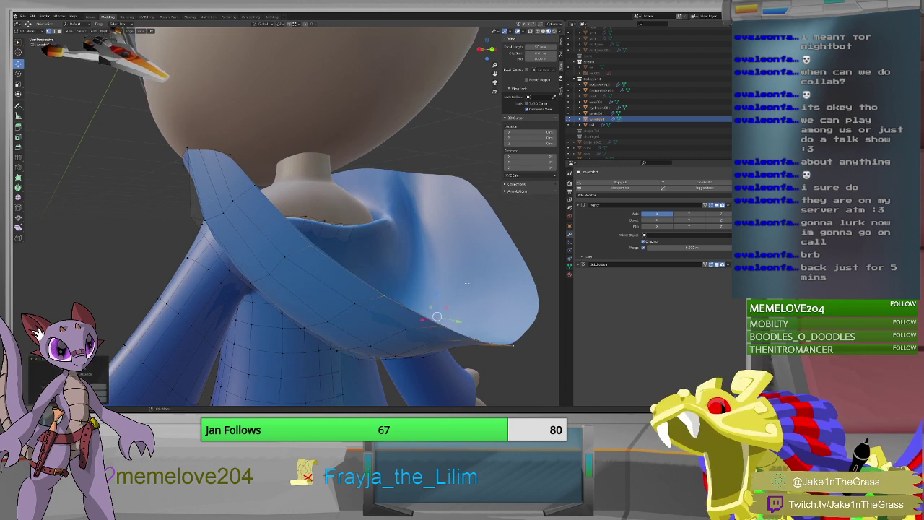
pyautogui.moveTo(467, 283); pyautogui.dragTo(470, 297, button='middle')
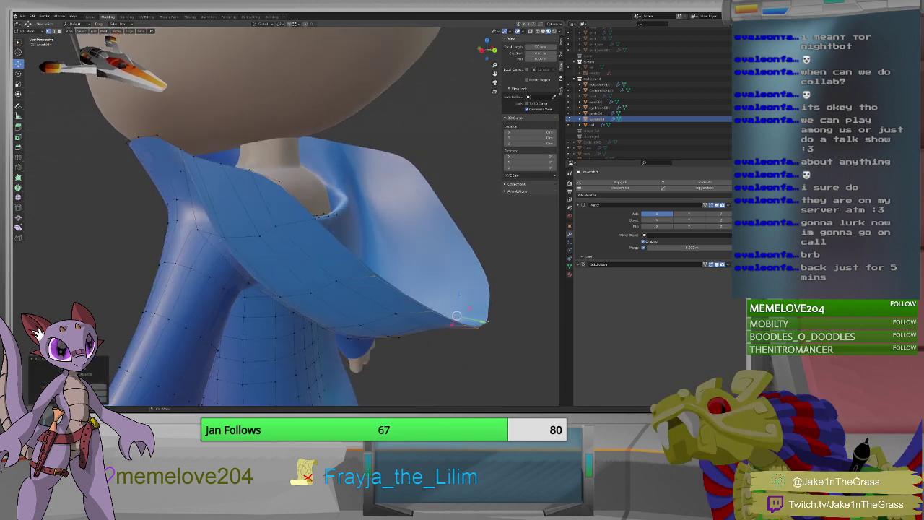
pyautogui.press('g')
pyautogui.press('z')
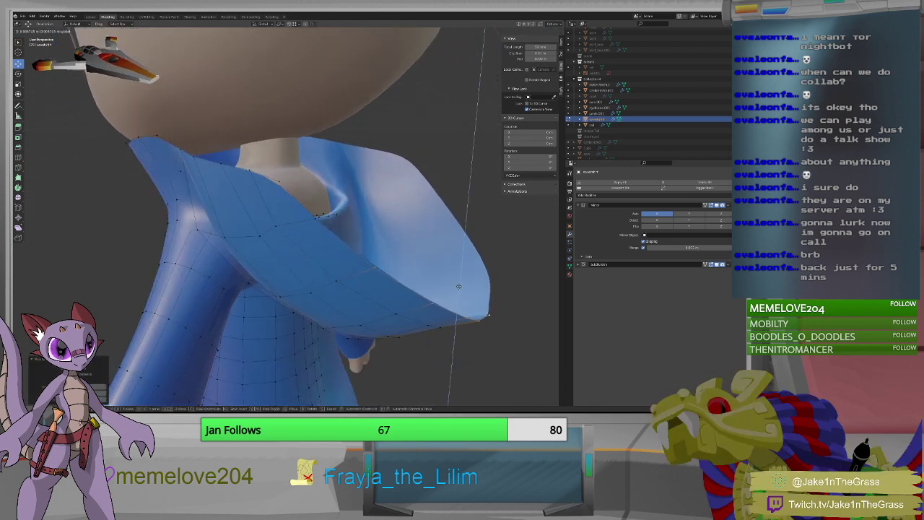
pyautogui.click(457, 286)
# Rotate the selected rear tip vertices of the hood in the orthographic side view so the tip flares upward.
pyautogui.press('KP_5')
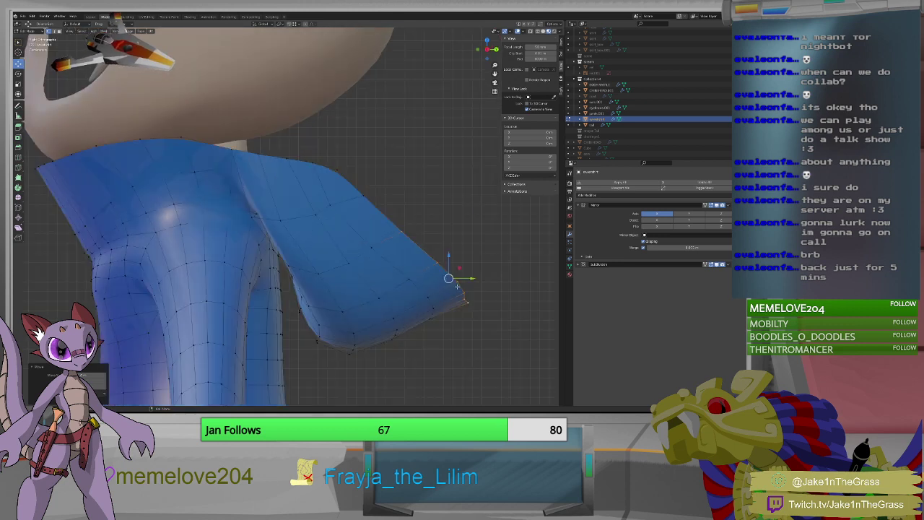
pyautogui.hotkey('shift', 'space')
pyautogui.press('r')
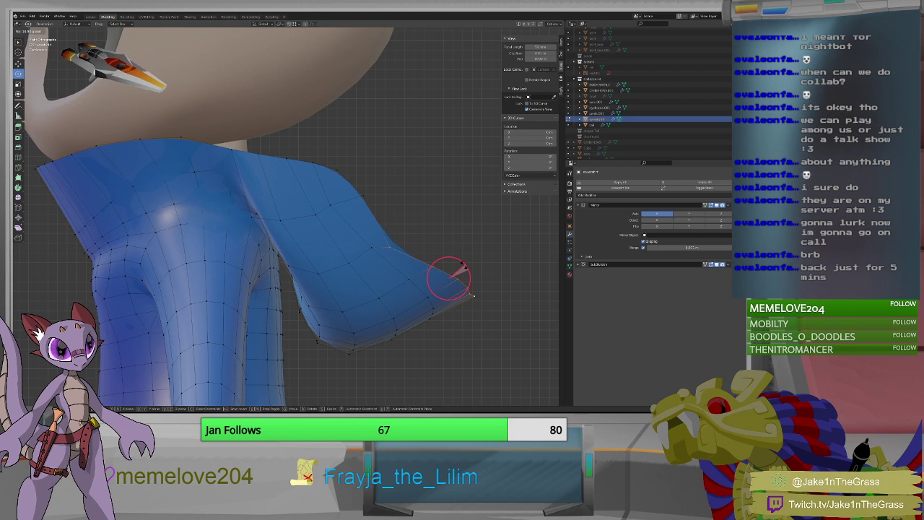
pyautogui.click(459, 272)
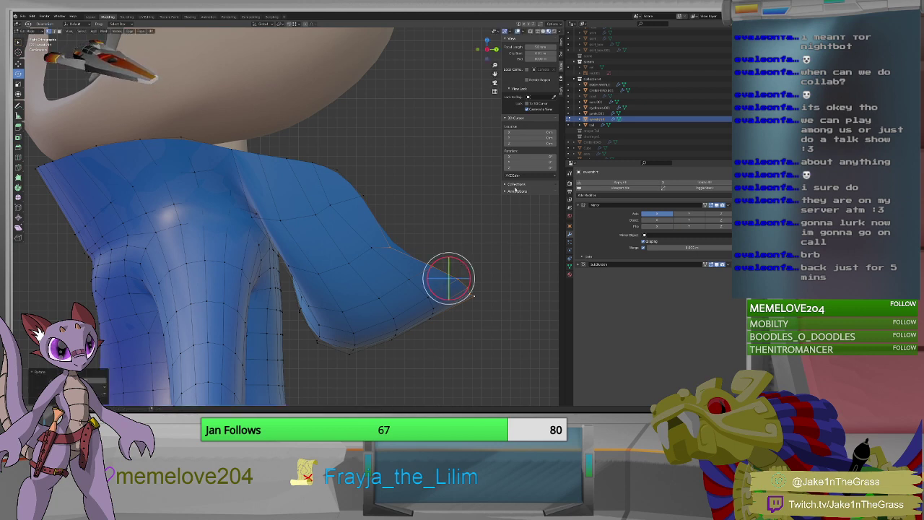
# Box-select the rear section of the hood with X-ray enabled, and hide the viewport's sidebar.
pyautogui.moveTo(496, 116); pyautogui.dragTo(305, 378)
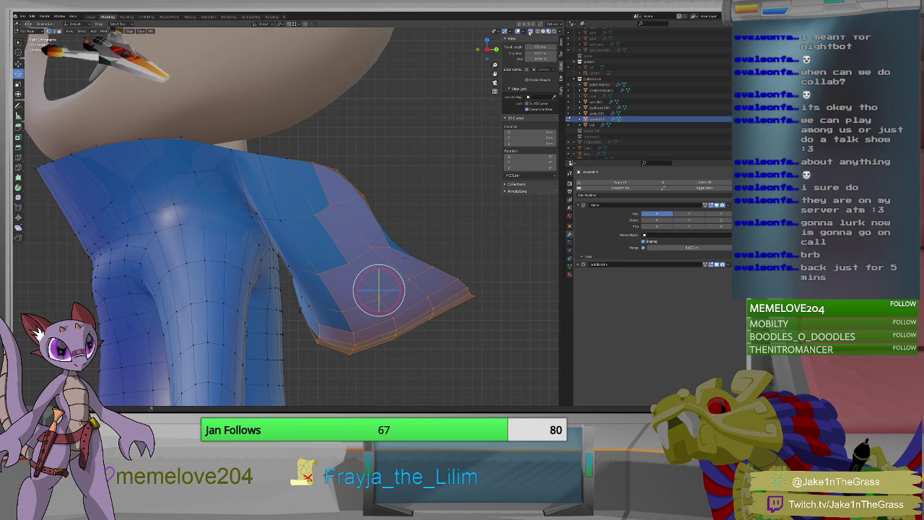
pyautogui.moveTo(503, 173); pyautogui.dragTo(517, 216)
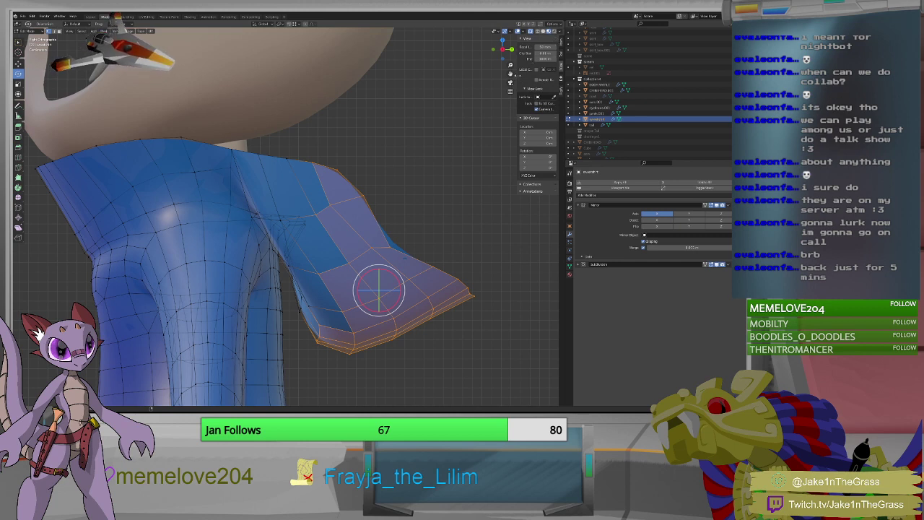
pyautogui.press('n')
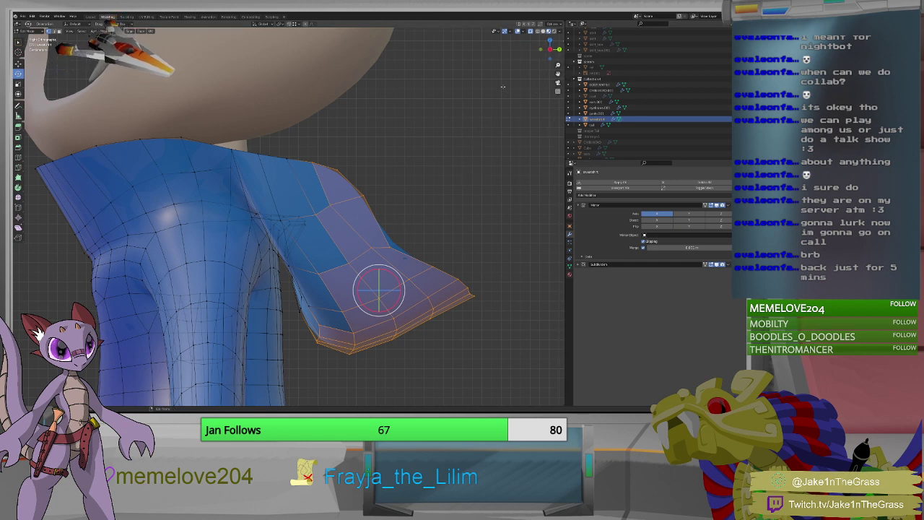
pyautogui.moveTo(502, 88); pyautogui.dragTo(308, 402)
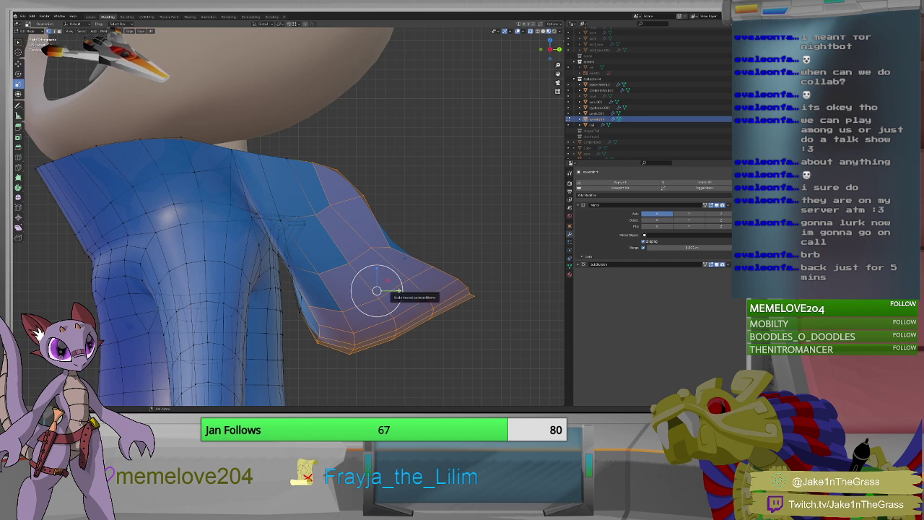
# Scale the selected rear hood section narrower along Y and move it closer to the body.
pyautogui.moveTo(401, 291)
pyautogui.mouseDown()
pyautogui.moveTo(374, 292)
pyautogui.moveTo(410, 283)
pyautogui.mouseUp()
pyautogui.hotkey('shift', 'space')
pyautogui.press('g')
pyautogui.moveTo(410, 283); pyautogui.dragTo(457, 282, button='middle')
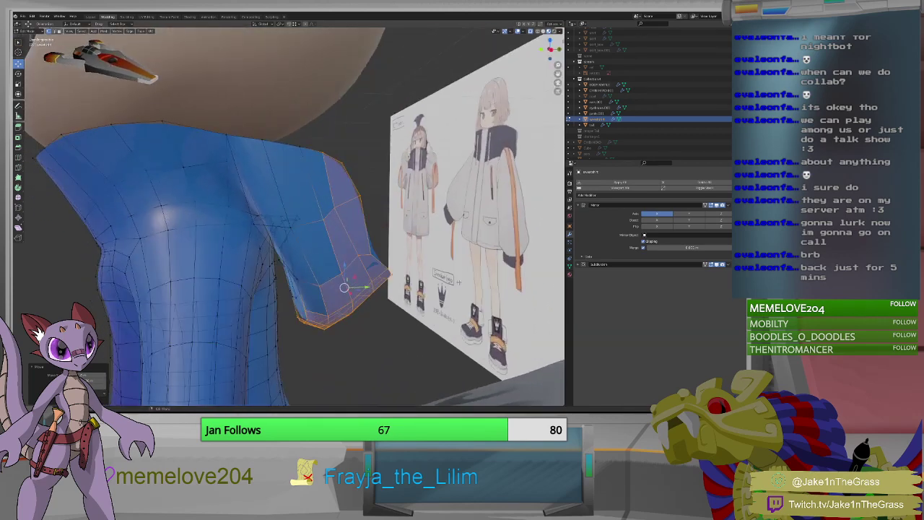
# Select the vertices along the hood's upper rear rim and smooth them to soften the corner.
pyautogui.click(361, 195)
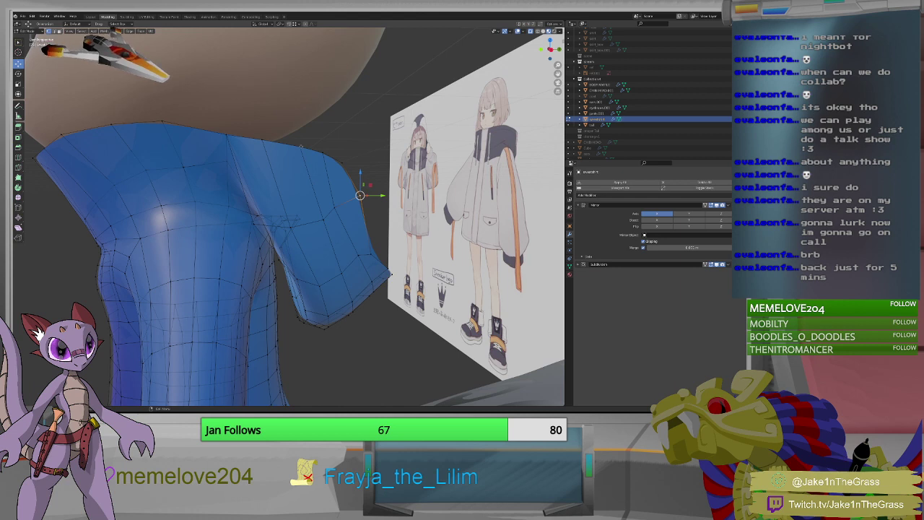
pyautogui.click(331, 165)
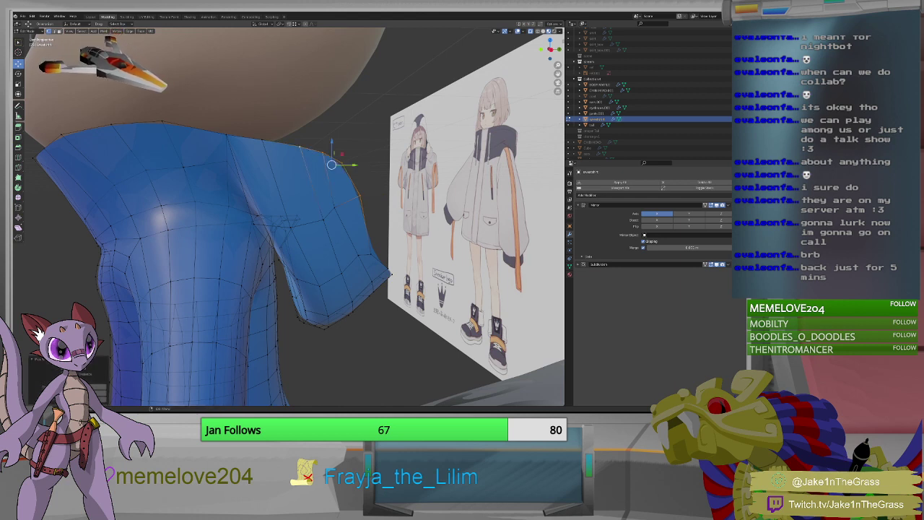
pyautogui.press('g')
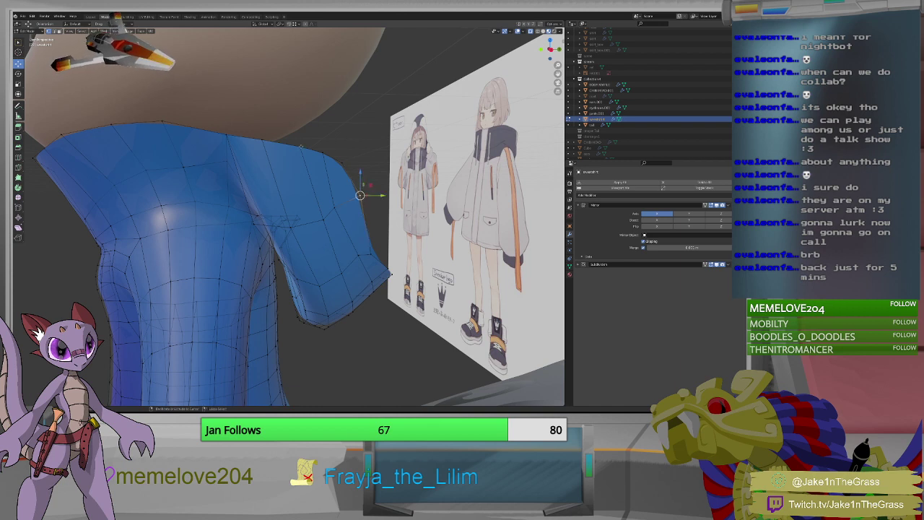
pyautogui.hotkey('ctrl', 'z')
pyautogui.rightClick(304, 148)
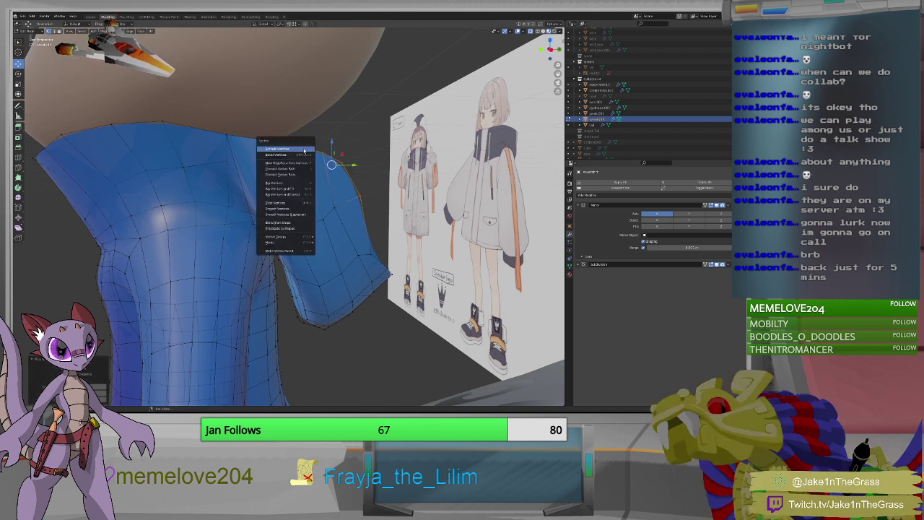
pyautogui.click(303, 148)
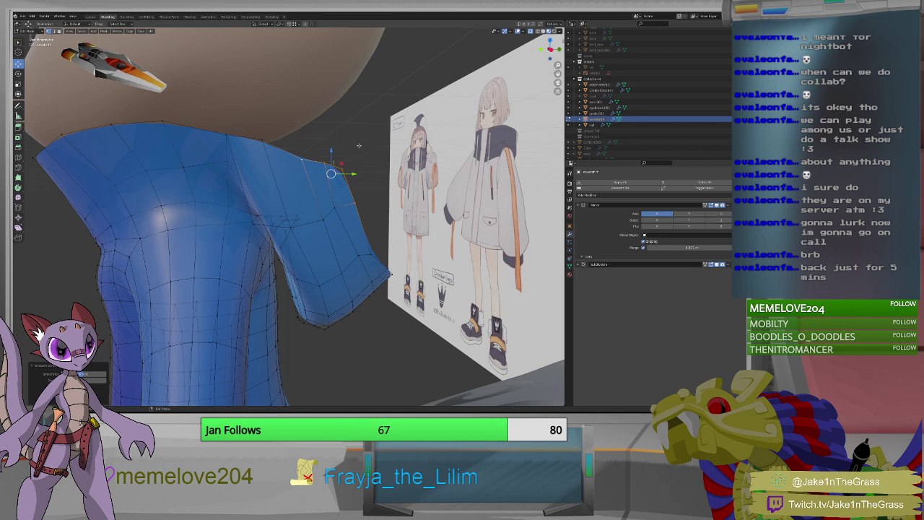
# Smooth the corner of the hood's upper rear rim repeatedly and rotate the selection slightly in the orthographic side view.
pyautogui.hotkey('ctrl', 'z')
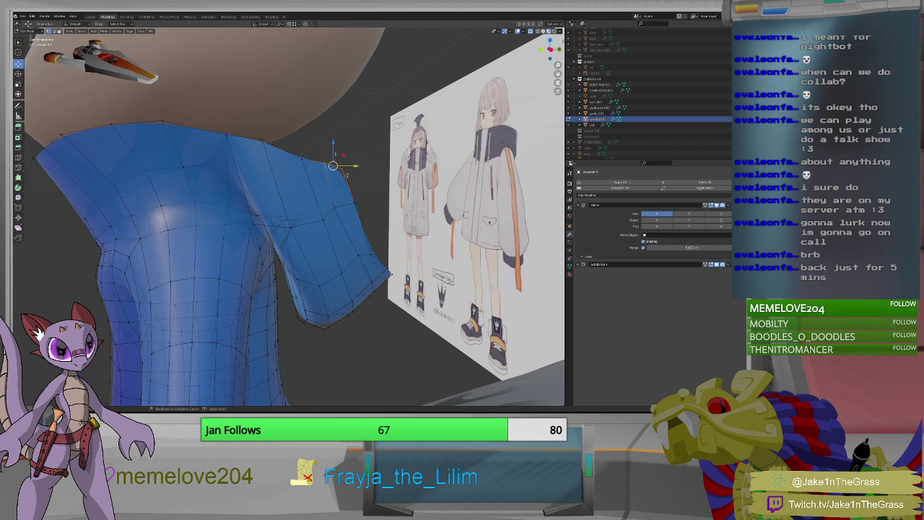
pyautogui.rightClick(347, 174)
pyautogui.click(347, 176)
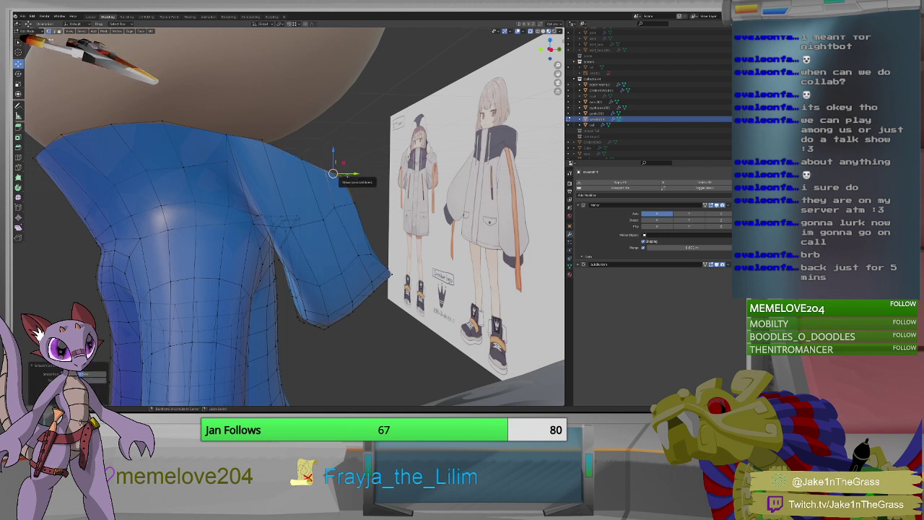
pyautogui.rightClick(347, 176)
pyautogui.click(347, 176)
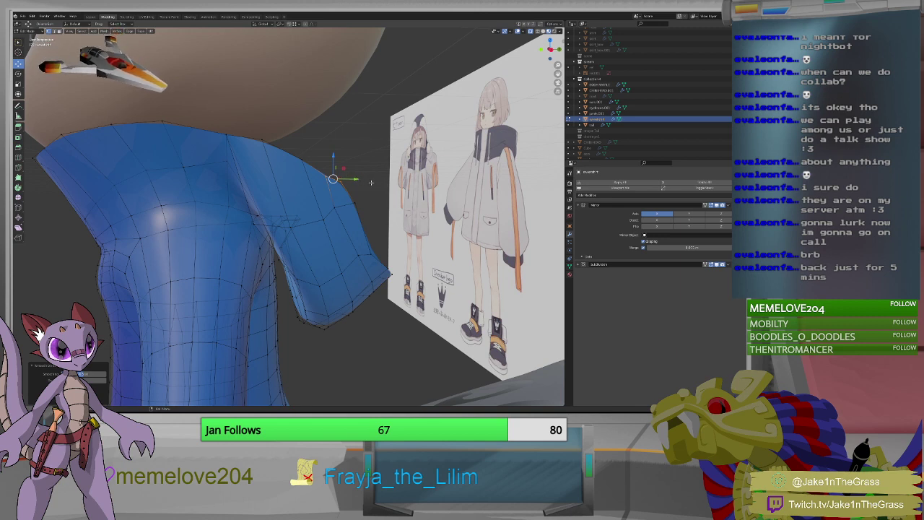
pyautogui.press('KP_1')
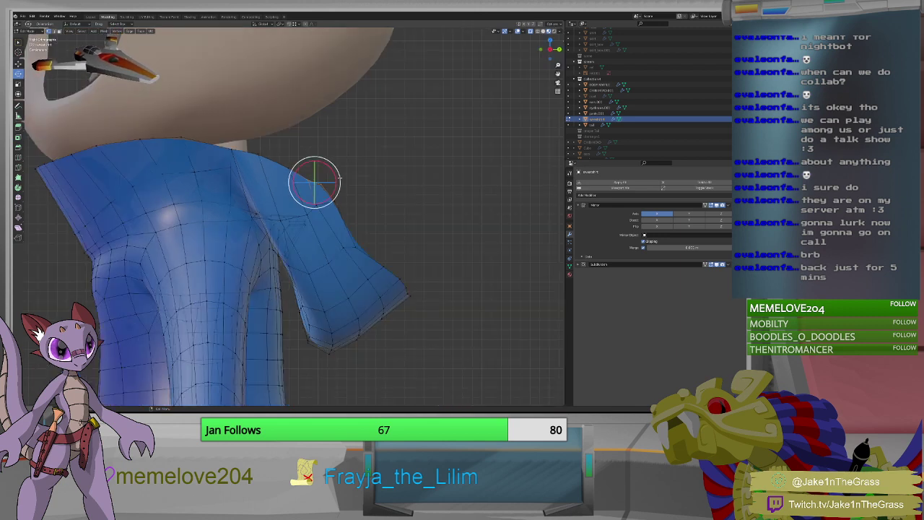
pyautogui.moveTo(335, 175); pyautogui.dragTo(334, 180)
pyautogui.moveTo(379, 210); pyautogui.dragTo(415, 276, button='middle')
# Select the vertex at the hood's rear tip and move it slightly in the YZ plane in the side view.
pyautogui.click(426, 280)
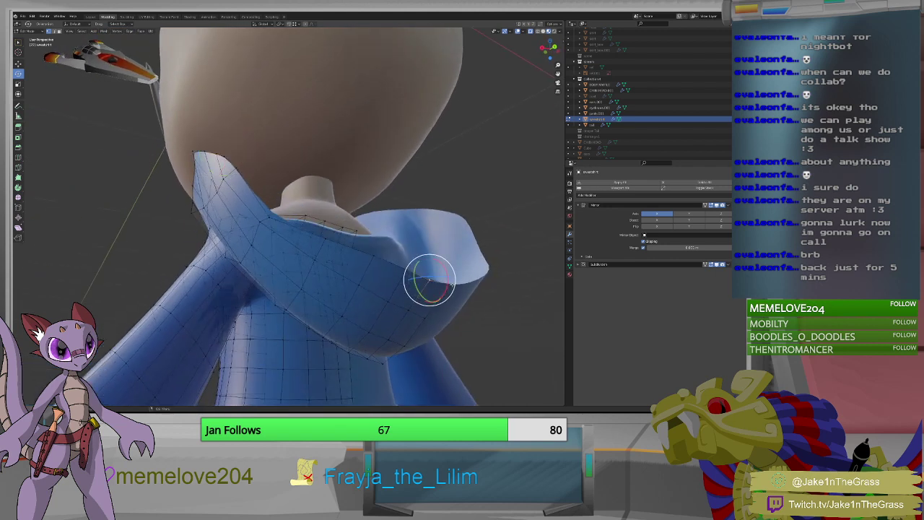
pyautogui.click(439, 281)
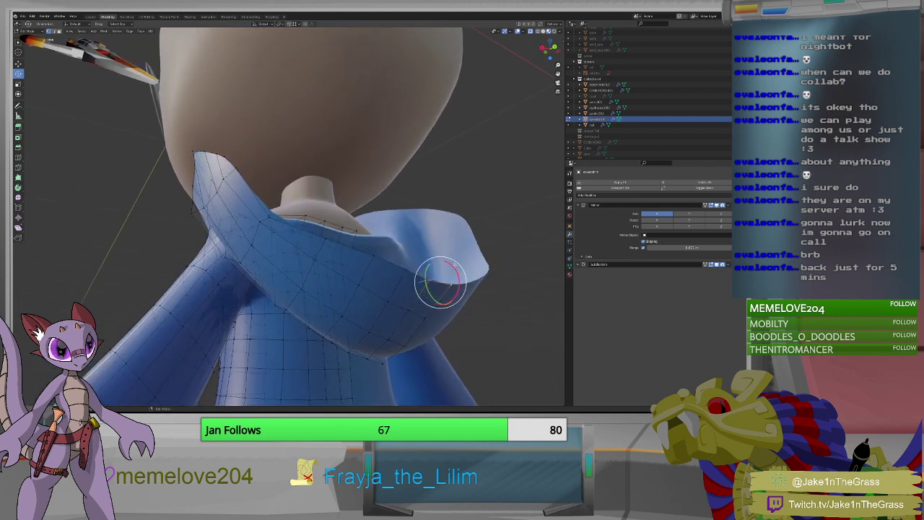
pyautogui.press('KP_1')
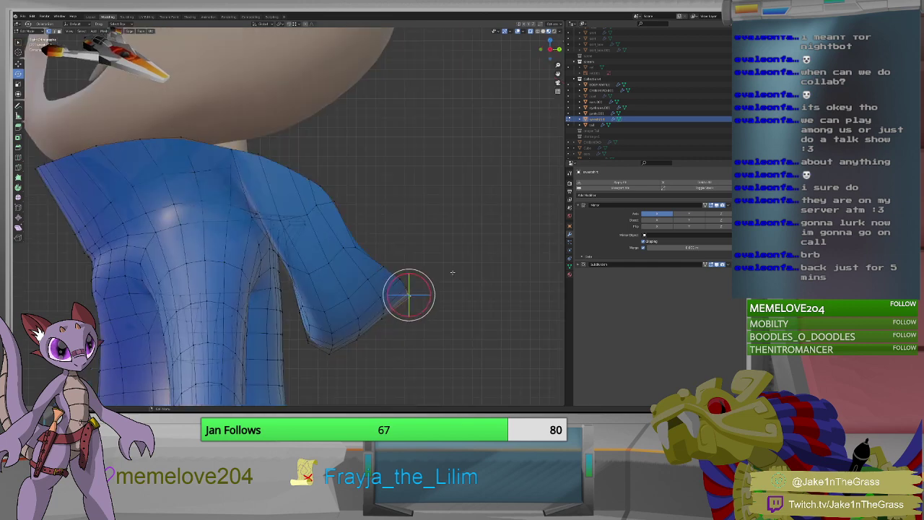
pyautogui.hotkey('shift', 'space')
pyautogui.press('g')
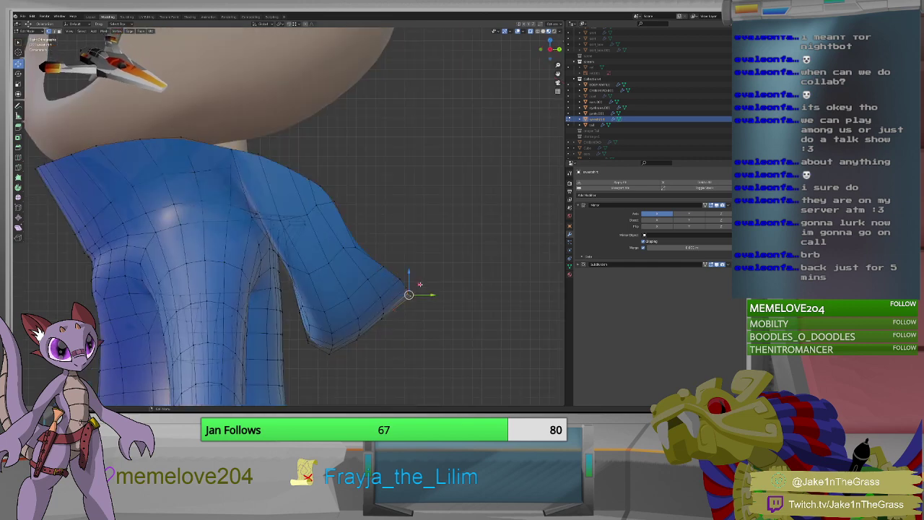
pyautogui.press('g')
pyautogui.hotkey('shift', 'x')
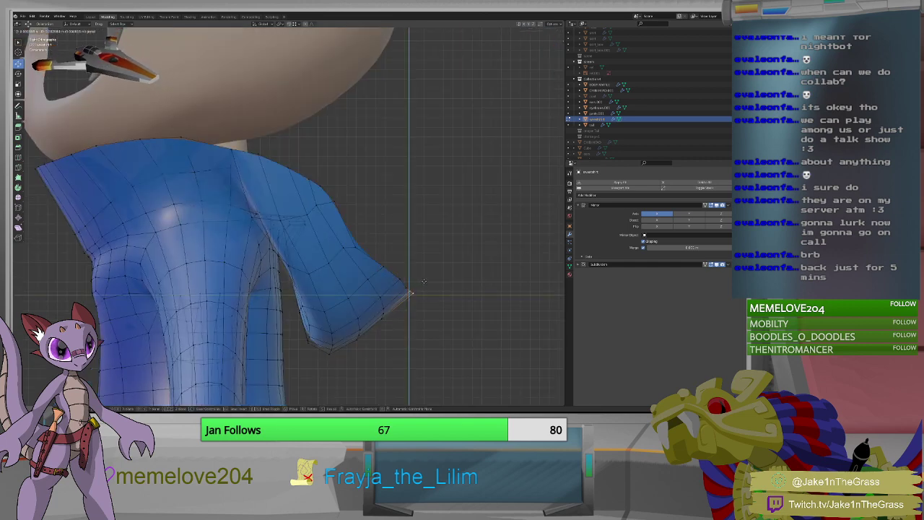
pyautogui.click(424, 280)
# Select the vertices on the side of the hood's rim and move them outward along X with proportional editing.
pyautogui.press('KP_6')
pyautogui.press('KP_6')
pyautogui.press('KP_6')
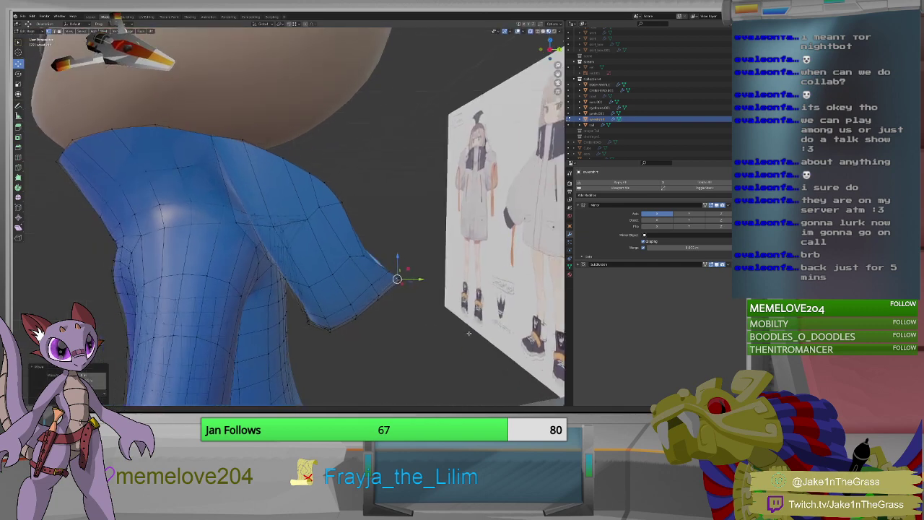
pyautogui.scroll(-5, 416, 283)
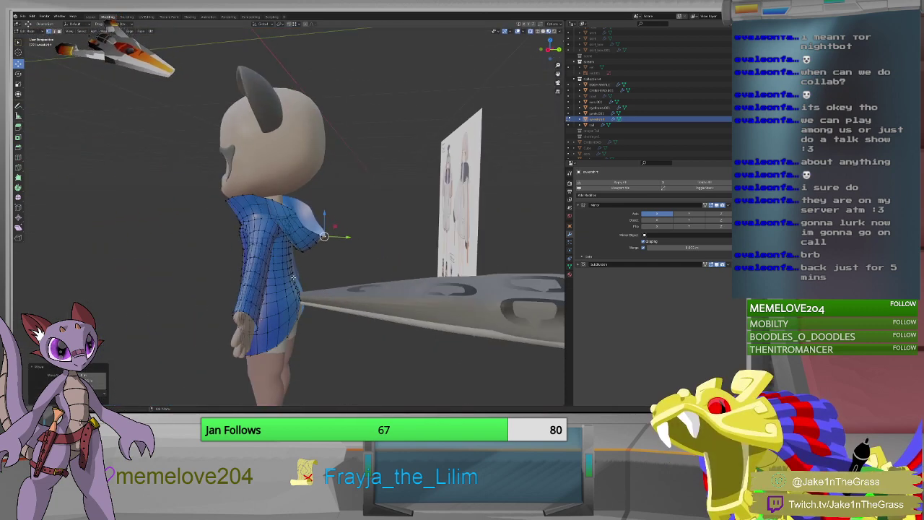
pyautogui.moveTo(417, 283); pyautogui.dragTo(286, 200, button='middle')
pyautogui.scroll(4, 262, 172)
pyautogui.scroll(2, 280, 203)
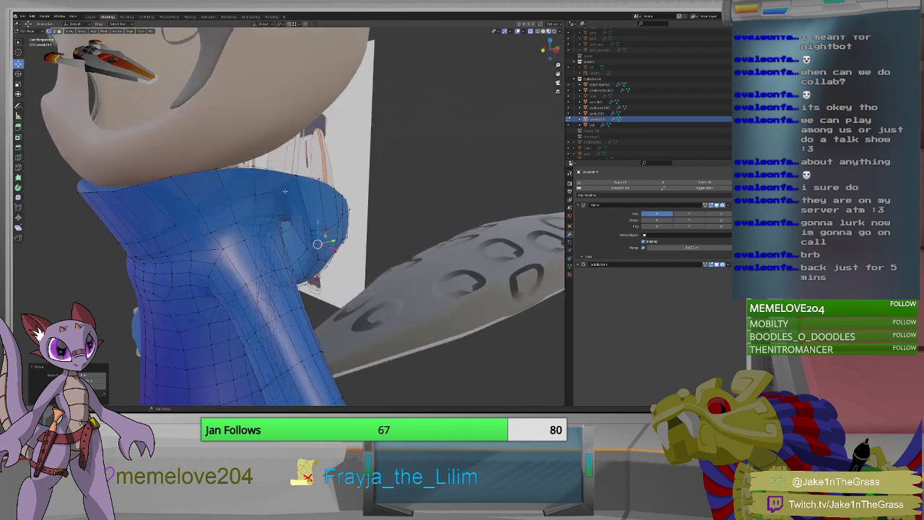
pyautogui.keyDown('shift'); pyautogui.rightClick(285, 191); pyautogui.keyUp('shift')
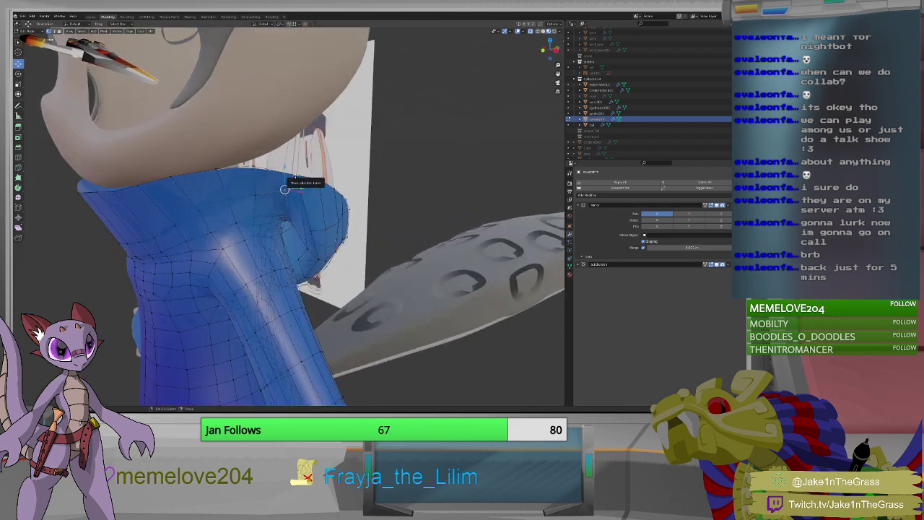
pyautogui.keyDown('shift'); pyautogui.rightClick(289, 183); pyautogui.keyUp('shift')
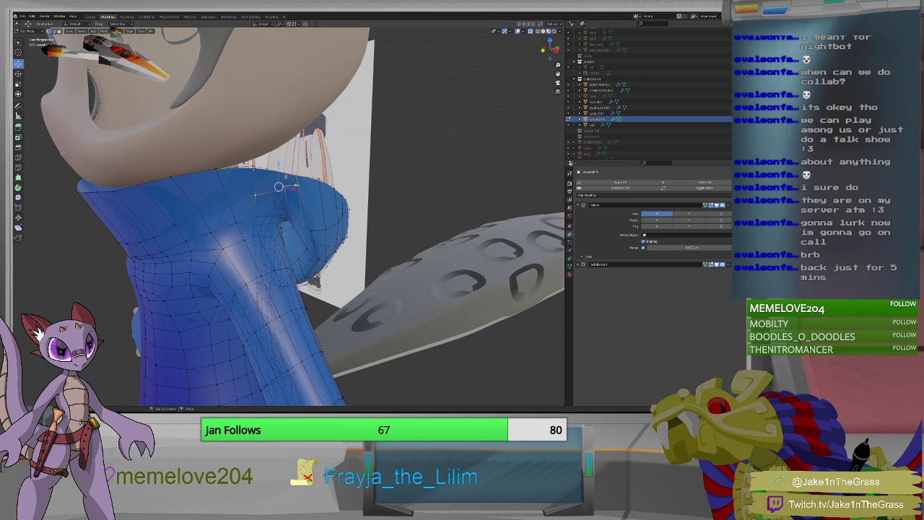
pyautogui.keyDown('shift'); pyautogui.rightClick(272, 181); pyautogui.keyUp('shift')
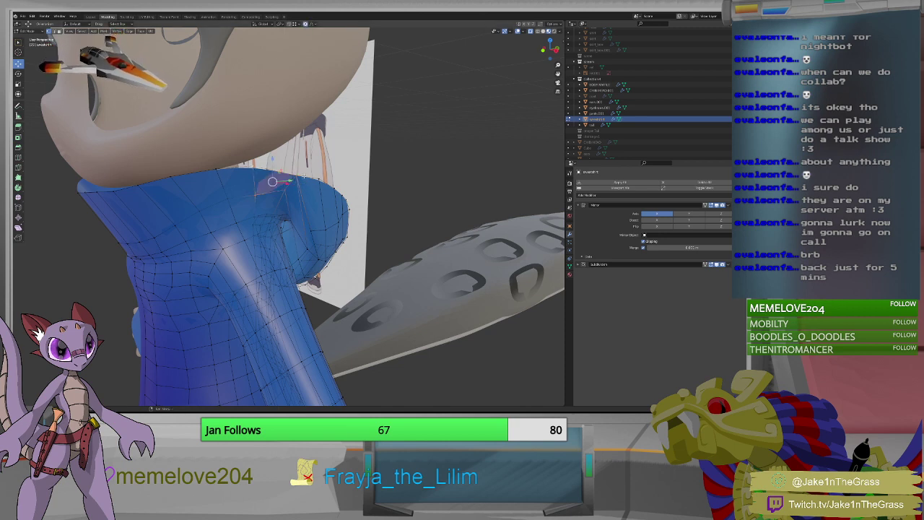
pyautogui.press('g')
pyautogui.press('x')
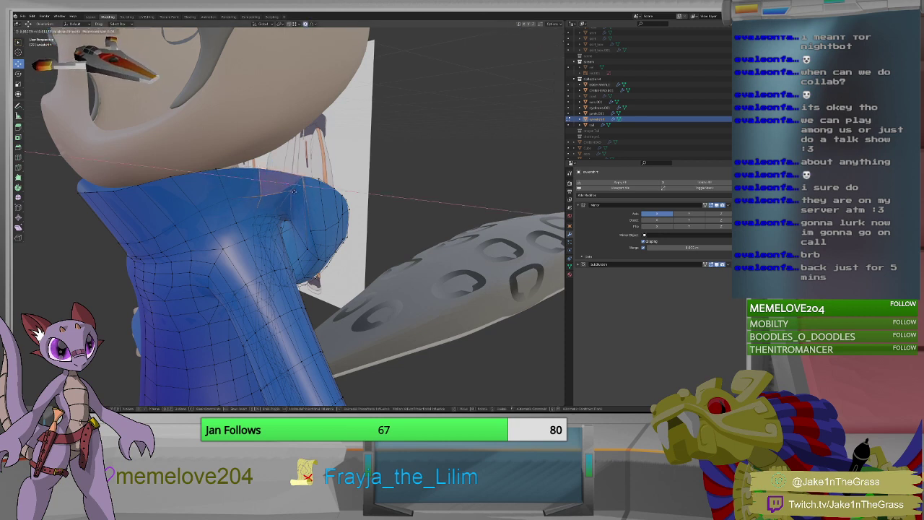
pyautogui.click(294, 190)
# Extend the selection across the side of the hood's rim and move it further outward along X with a reduced proportional falloff.
pyautogui.moveTo(294, 191); pyautogui.dragTo(287, 172, button='middle')
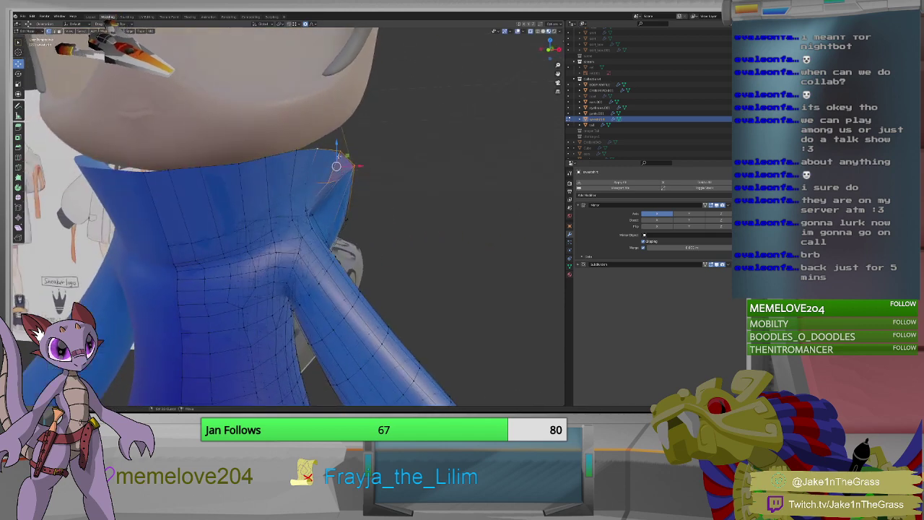
pyautogui.press('g')
pyautogui.press('x')
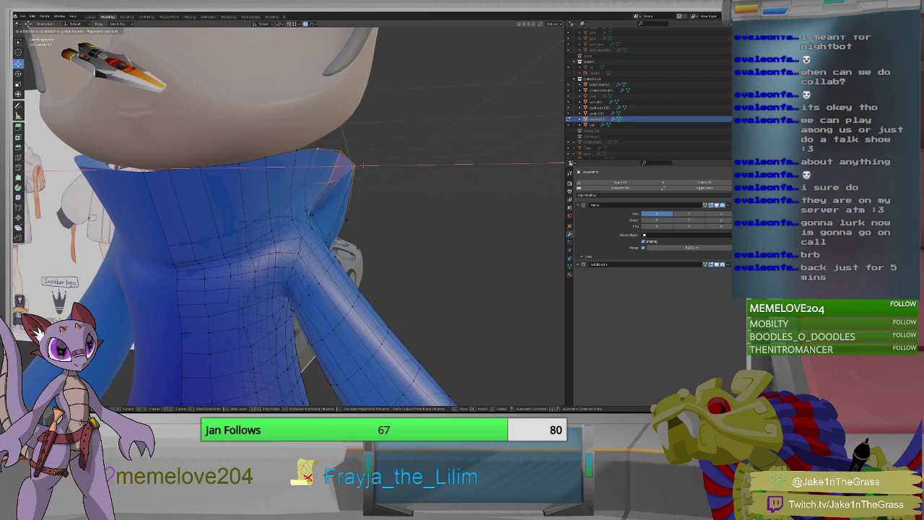
pyautogui.scroll(-2, 364, 169)
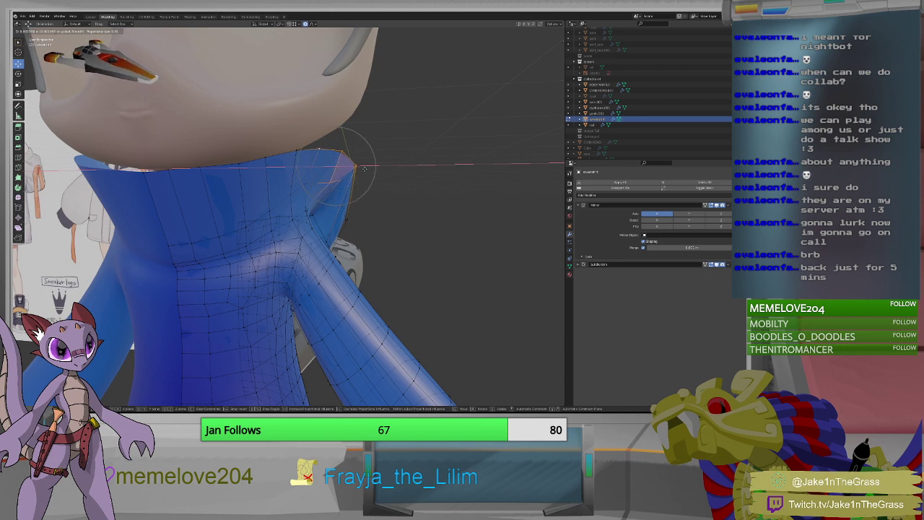
pyautogui.click(364, 168)
pyautogui.hotkey('ctrl', 'z')
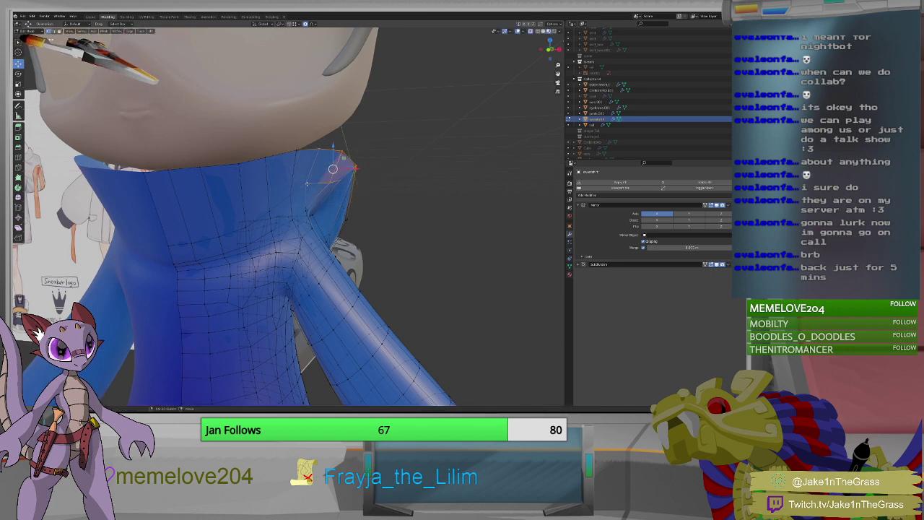
pyautogui.moveTo(333, 169); pyautogui.dragTo(324, 170)
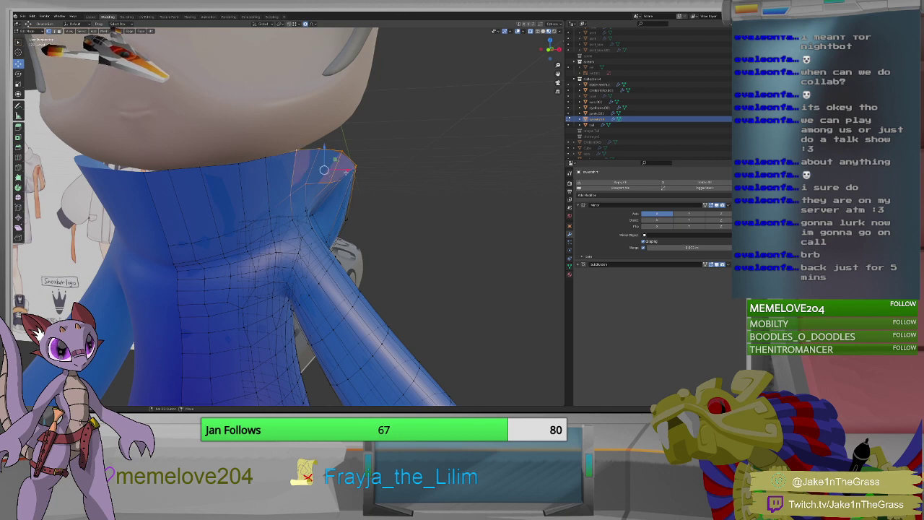
pyautogui.press('g')
pyautogui.click(330, 171)
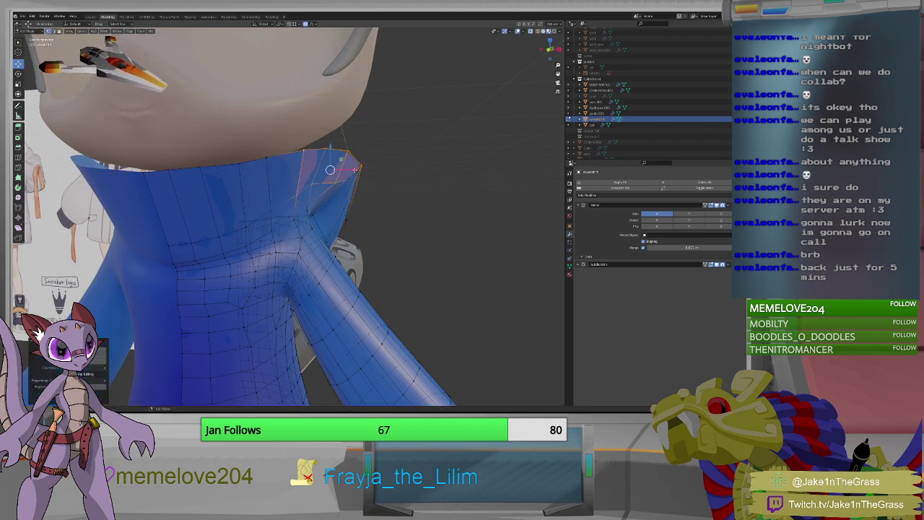
# Smooth the vertices just below the hood's side rim, where the hood meets the collar.
pyautogui.moveTo(330, 170)
pyautogui.mouseDown(button='middle')
pyautogui.moveTo(274, 180)
pyautogui.moveTo(196, 171)
pyautogui.moveTo(205, 249)
pyautogui.moveTo(396, 189)
pyautogui.moveTo(317, 180)
pyautogui.mouseUp(button='middle')
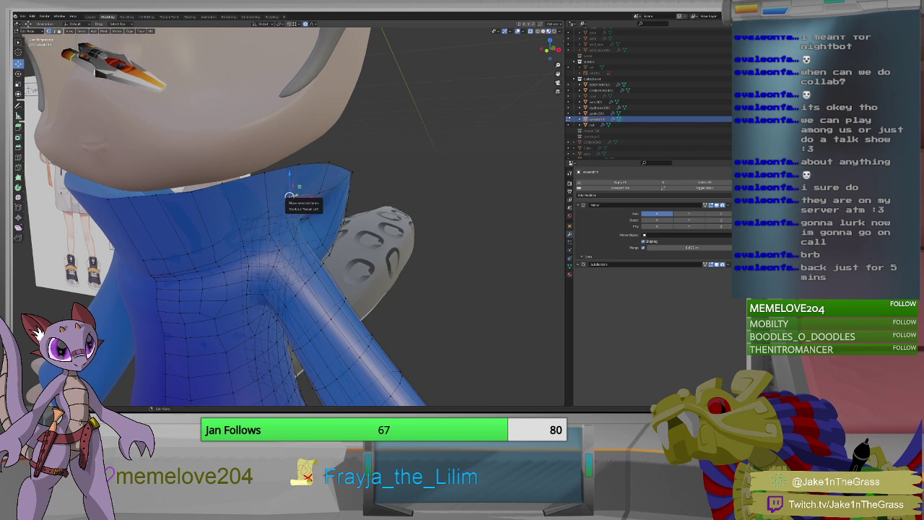
pyautogui.rightClick(288, 196)
pyautogui.click(291, 197)
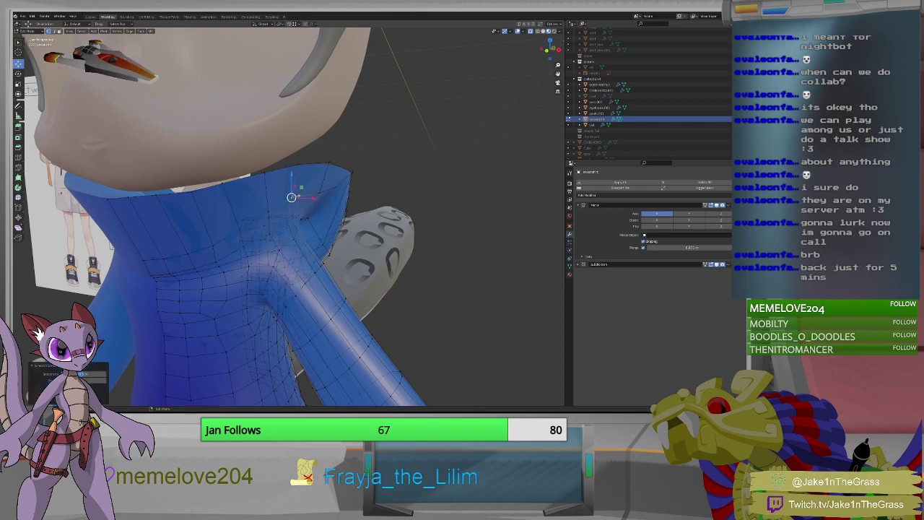
pyautogui.hotkey('ctrl', 'v')
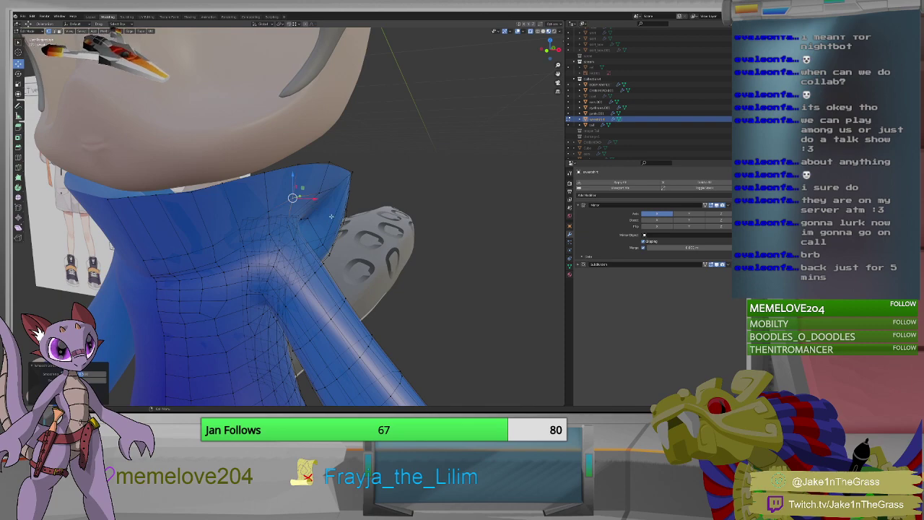
pyautogui.moveTo(330, 216); pyautogui.dragTo(312, 217, button='middle')
pyautogui.click(301, 185)
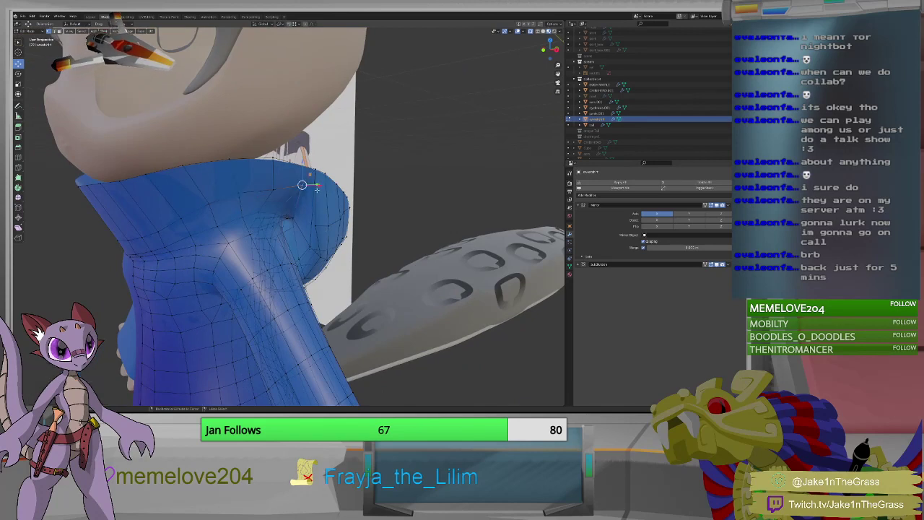
pyautogui.click(317, 191)
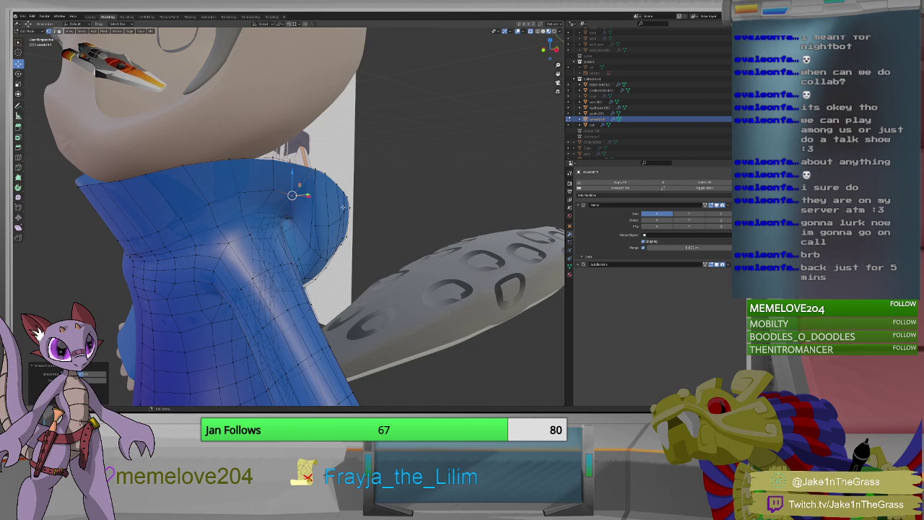
# Select the vertical edge line on the side of the hood and move it slightly forward along Y.
pyautogui.moveTo(343, 207); pyautogui.dragTo(329, 272, button='middle')
pyautogui.click(310, 256)
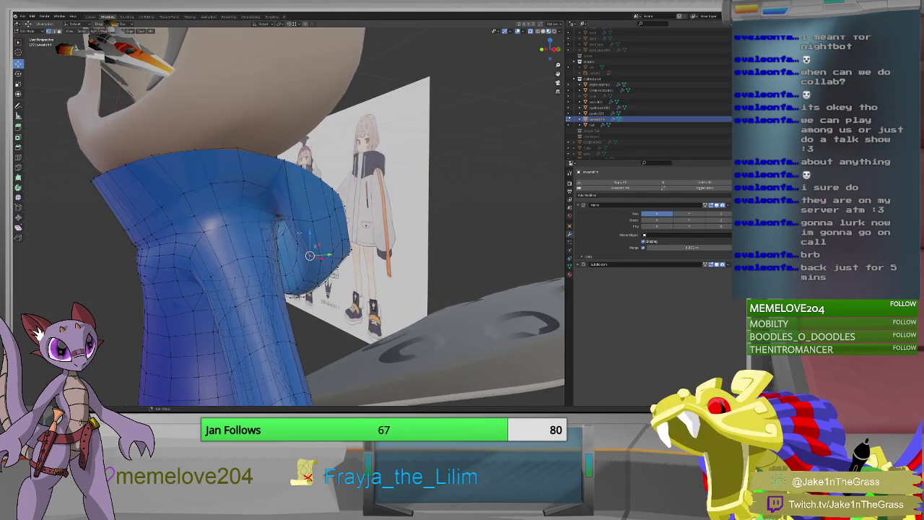
pyautogui.click(302, 239)
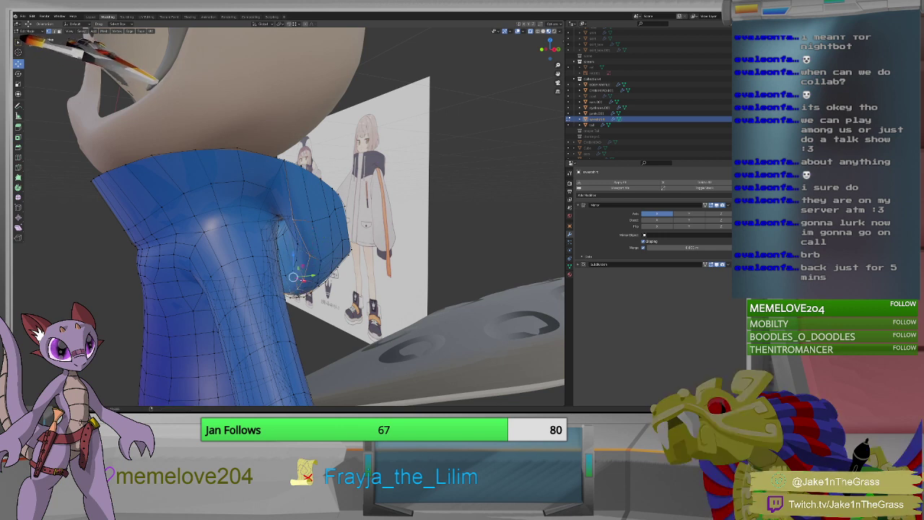
pyautogui.moveTo(309, 277); pyautogui.dragTo(287, 276)
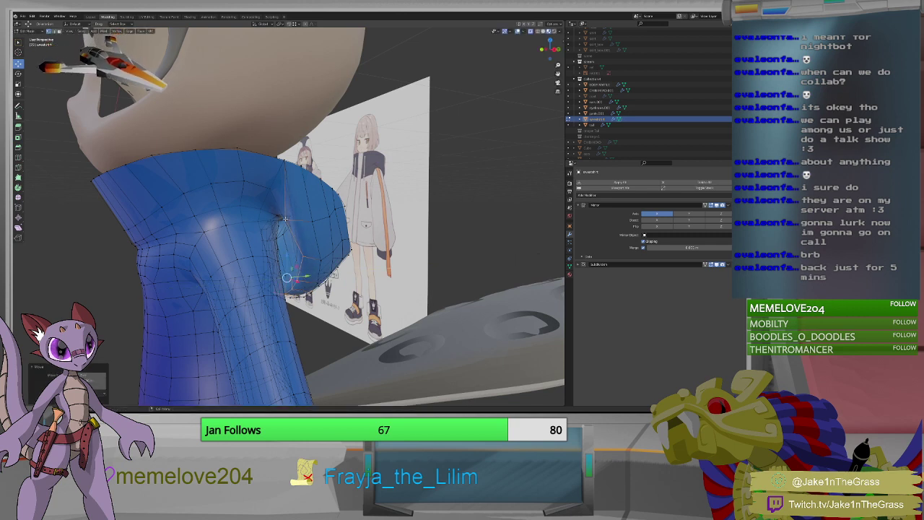
# Nudge a vertex in the crease at the hood's side and move the rim vertex above it slightly forward along Y.
pyautogui.click(285, 218)
pyautogui.moveTo(305, 219); pyautogui.dragTo(306, 214)
pyautogui.moveTo(306, 215); pyautogui.dragTo(330, 224, button='middle')
pyautogui.click(314, 131)
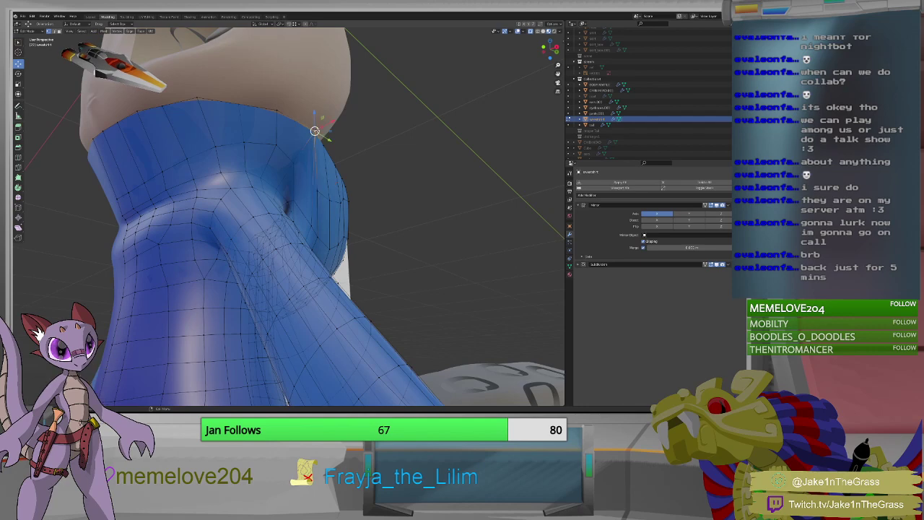
pyautogui.press('g')
pyautogui.press('y')
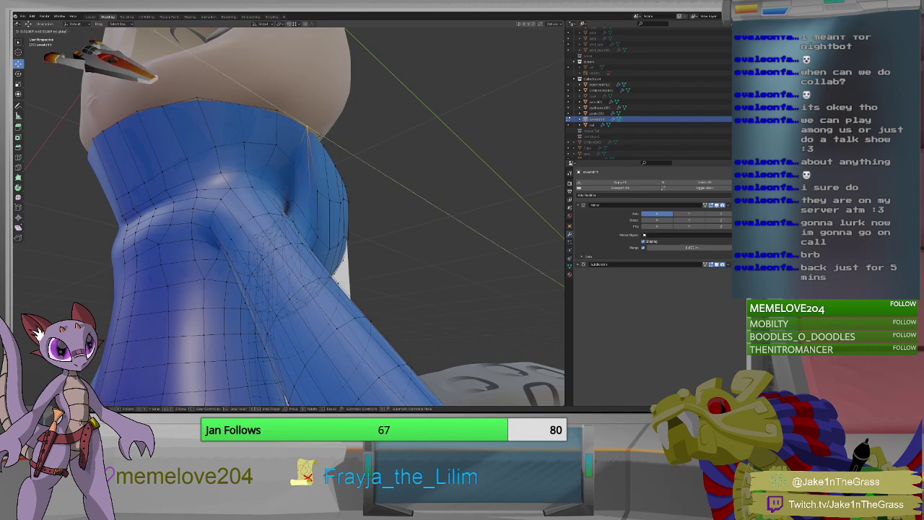
pyautogui.click(317, 135)
pyautogui.moveTo(318, 135); pyautogui.dragTo(323, 250, button='middle')
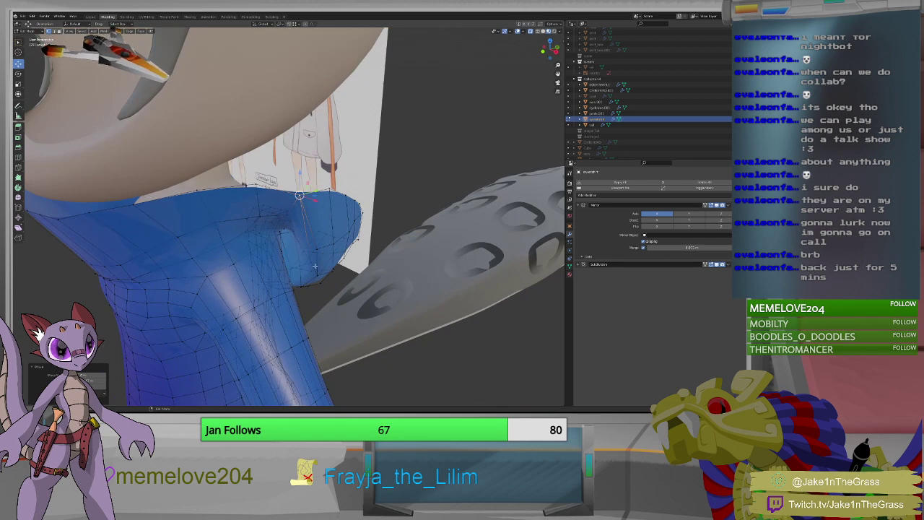
# Move the vertical edge line on the hood's side slightly forward along Y, and return to Object Mode.
pyautogui.click(321, 270)
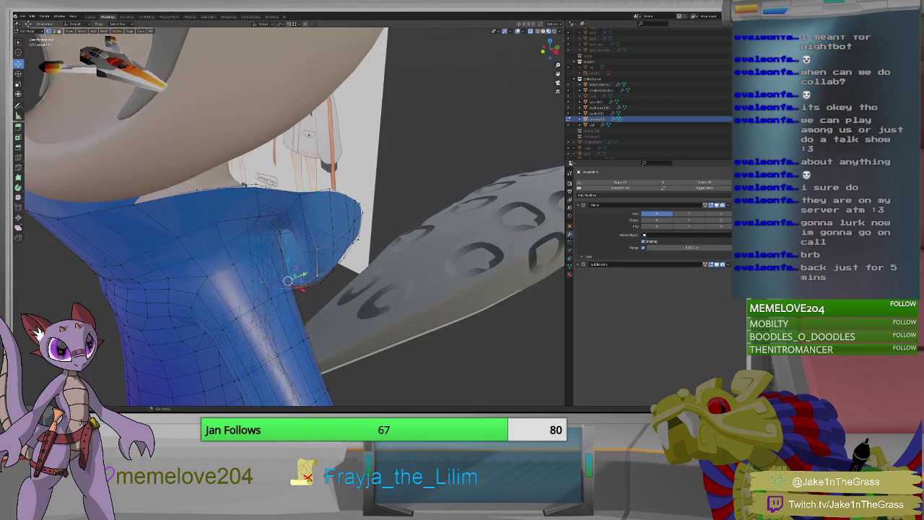
pyautogui.press('g')
pyautogui.press('y')
pyautogui.click(302, 276)
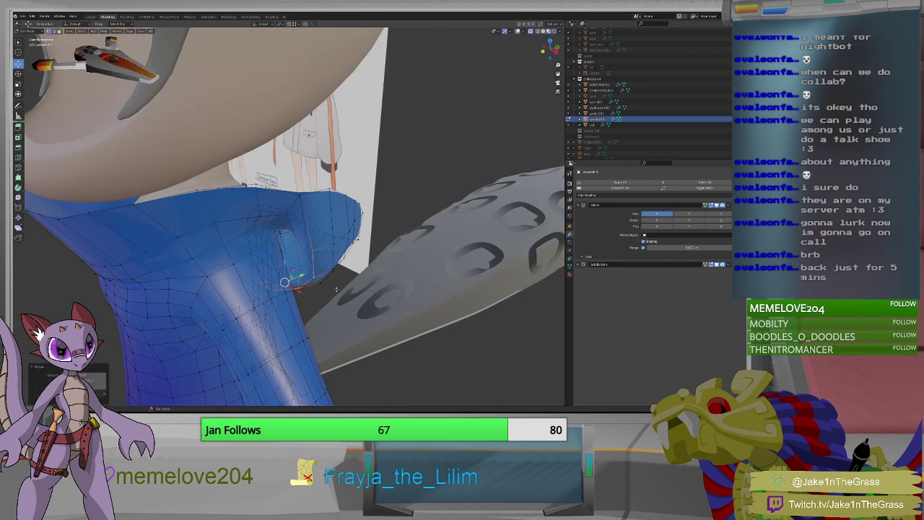
pyautogui.moveTo(301, 276); pyautogui.dragTo(357, 271, button='middle')
pyautogui.press('Tab')
pyautogui.moveTo(426, 246); pyautogui.dragTo(333, 247, button='middle')
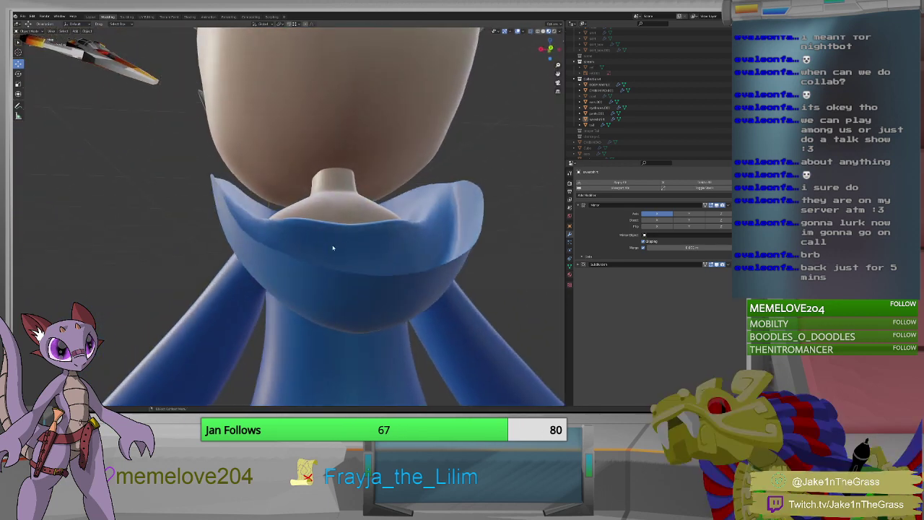
pyautogui.moveTo(303, 290); pyautogui.dragTo(432, 298, button='middle')
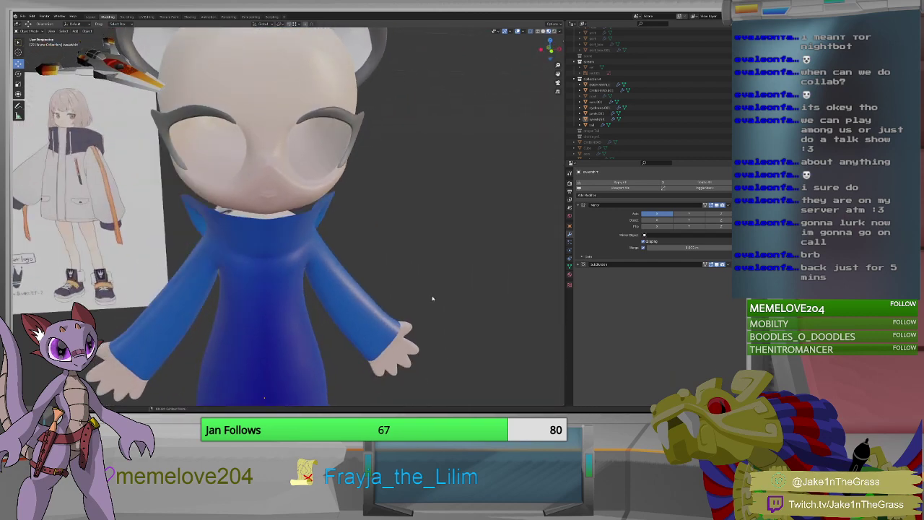
# Rename the sweater object as hoody and hide it to expose the bare body.
pyautogui.click(600, 120)
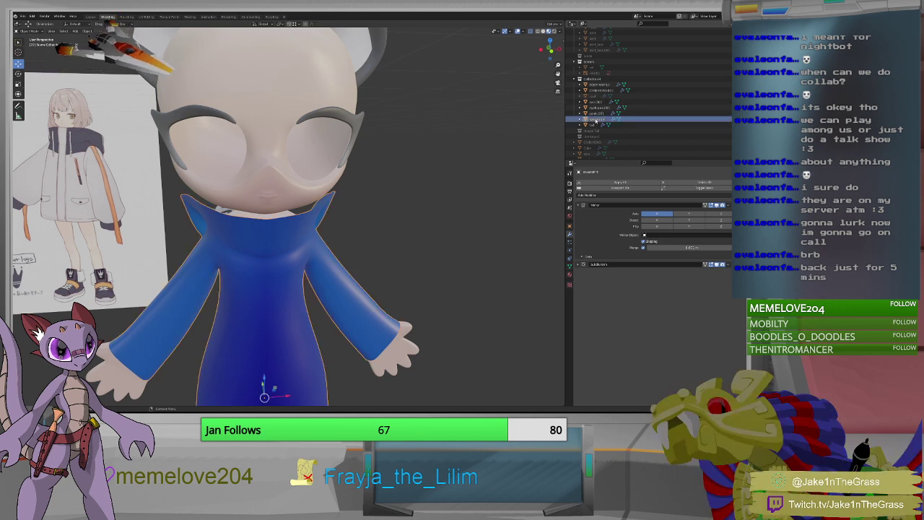
pyautogui.scroll(-2, 600, 119)
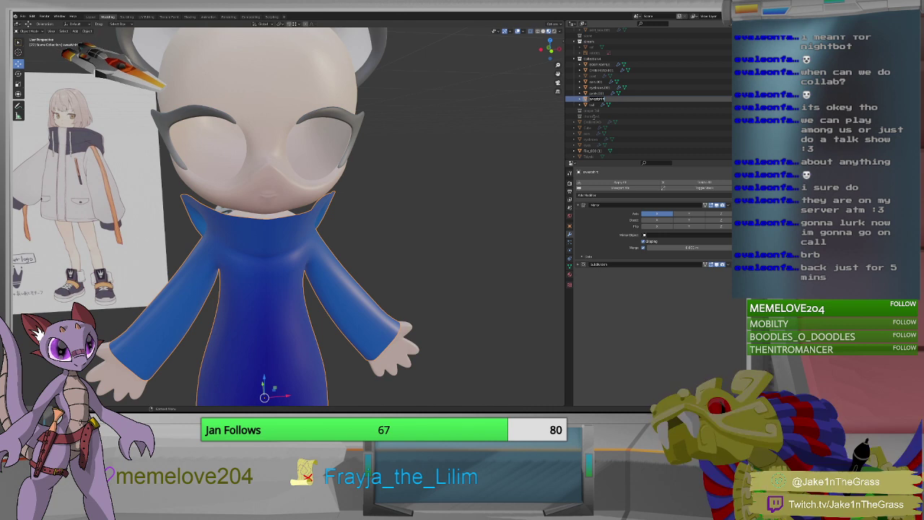
pyautogui.press('F2')
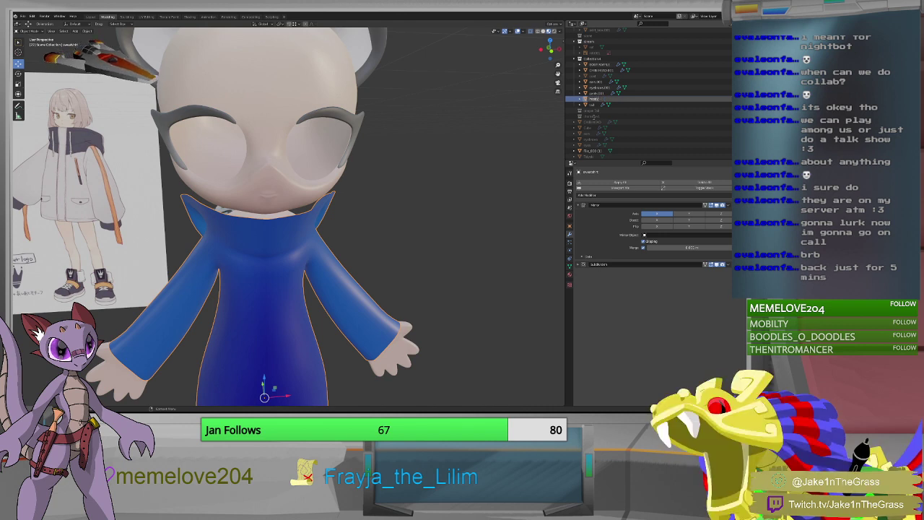
pyautogui.press('Up')
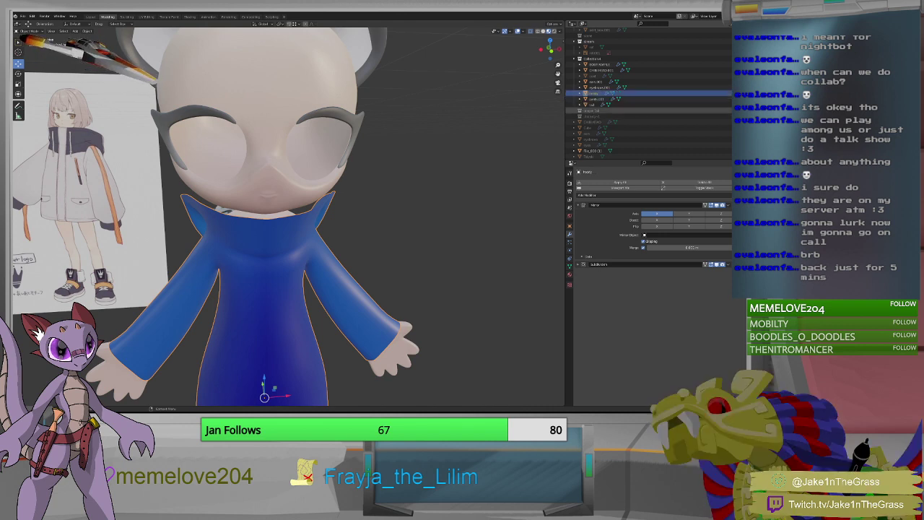
pyautogui.press('h')
pyautogui.scroll(-4, 367, 230)
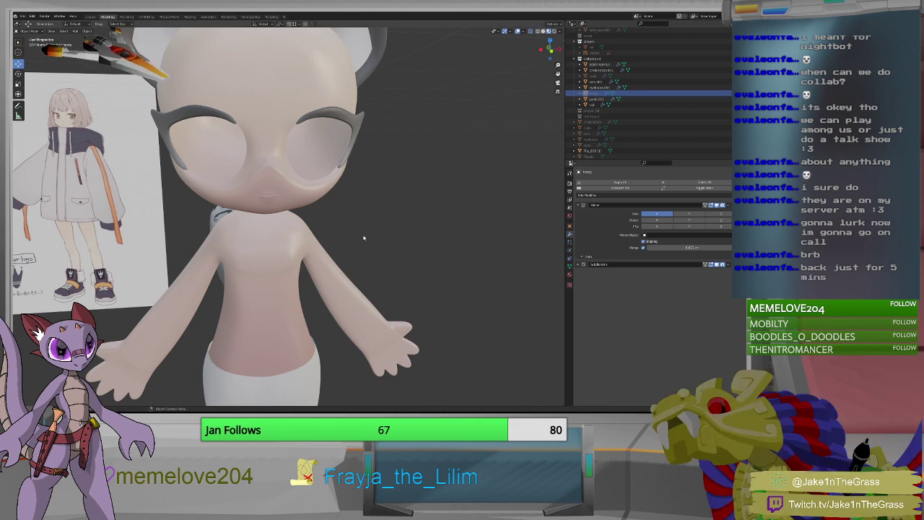
pyautogui.moveTo(368, 231); pyautogui.dragTo(317, 237, button='middle')
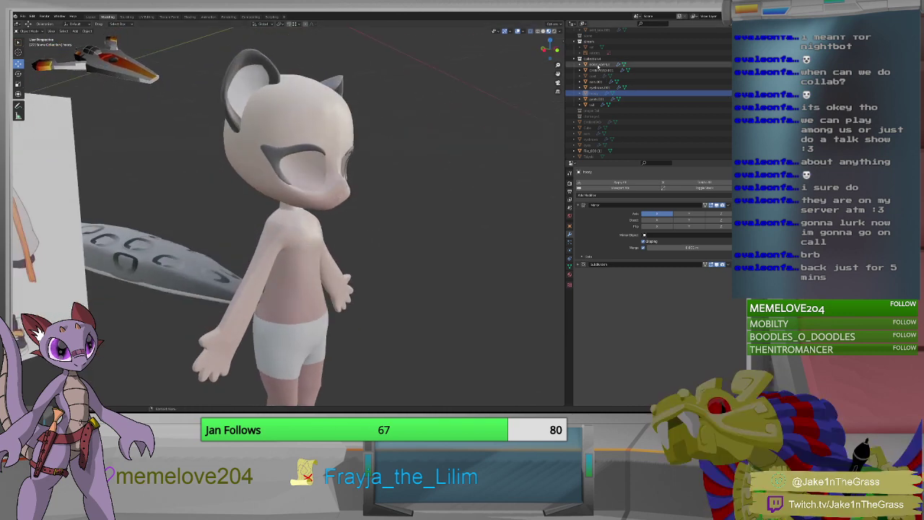
# Rename the character's body object as body and open its mesh in Edit Mode.
pyautogui.click(600, 65)
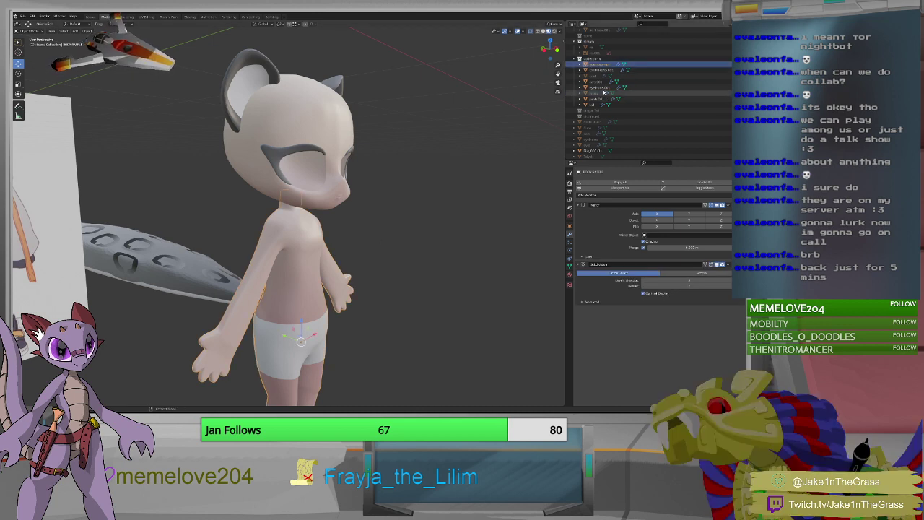
pyautogui.scroll(2, 605, 65)
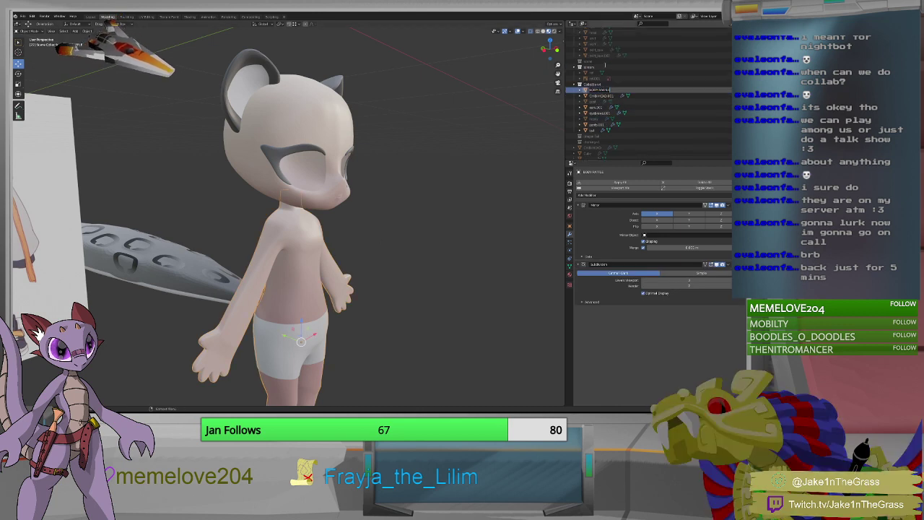
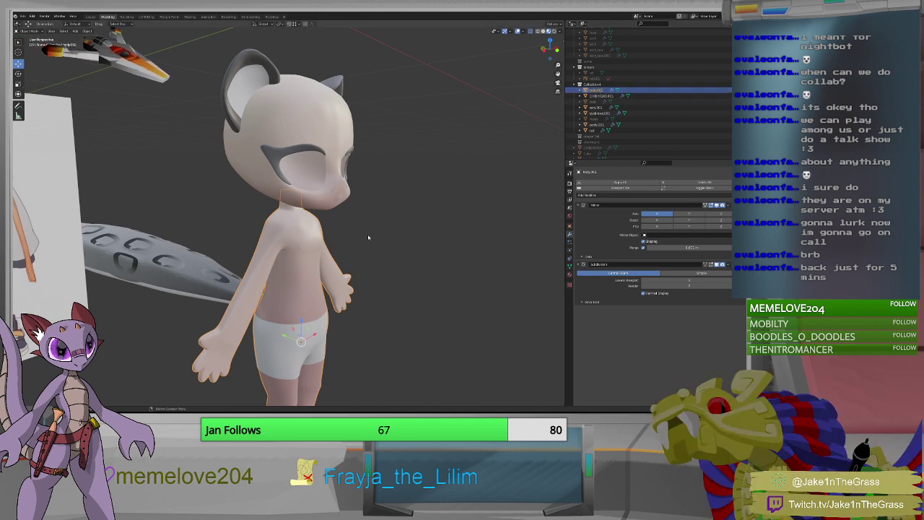
pyautogui.press('Tab')
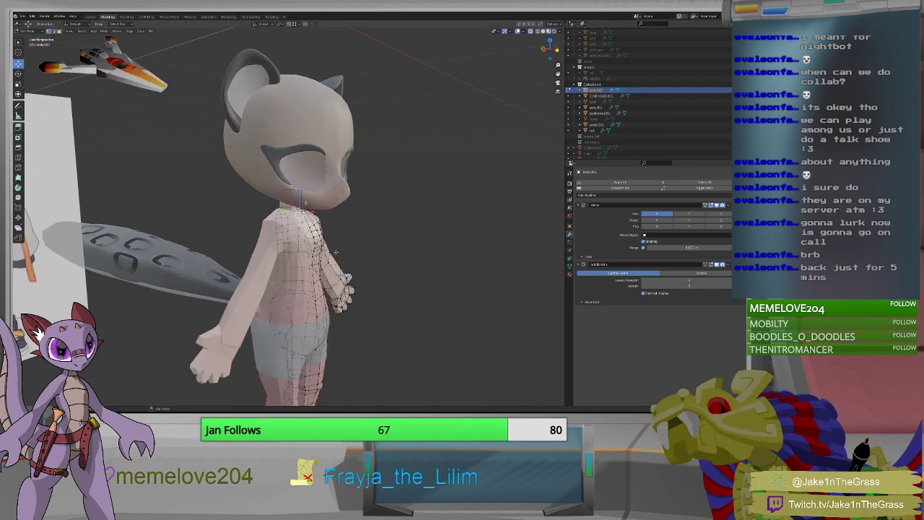
# Switch the body mesh to face selection and turn X-ray off.
pyautogui.moveTo(410, 232); pyautogui.dragTo(364, 229, button='middle')
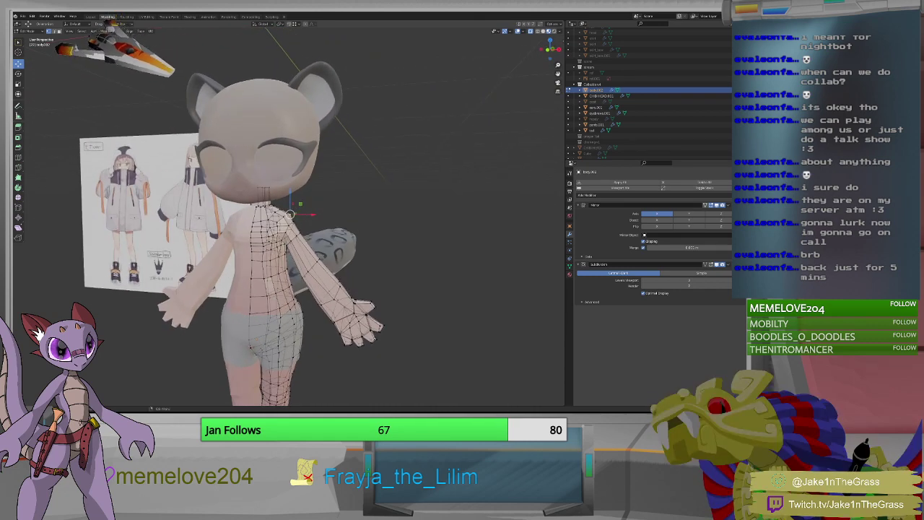
pyautogui.scroll(2, 238, 226)
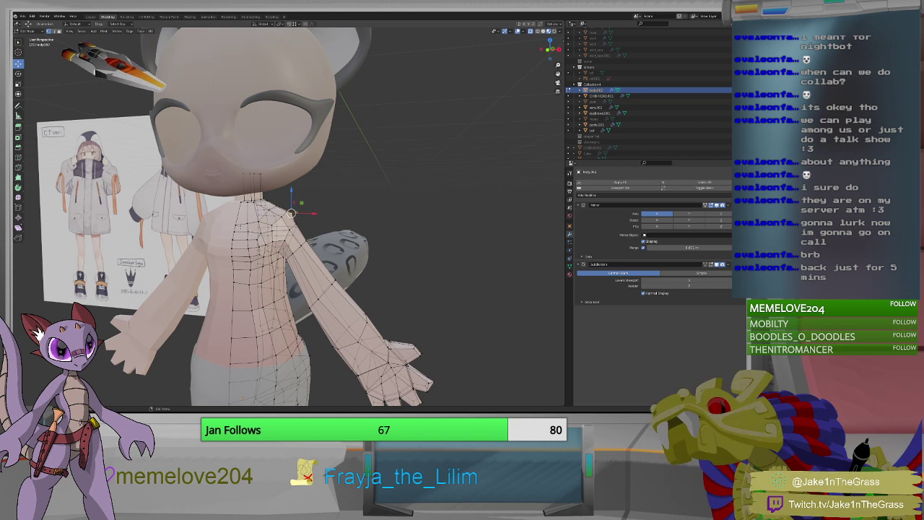
pyautogui.hotkey('alt', 'a')
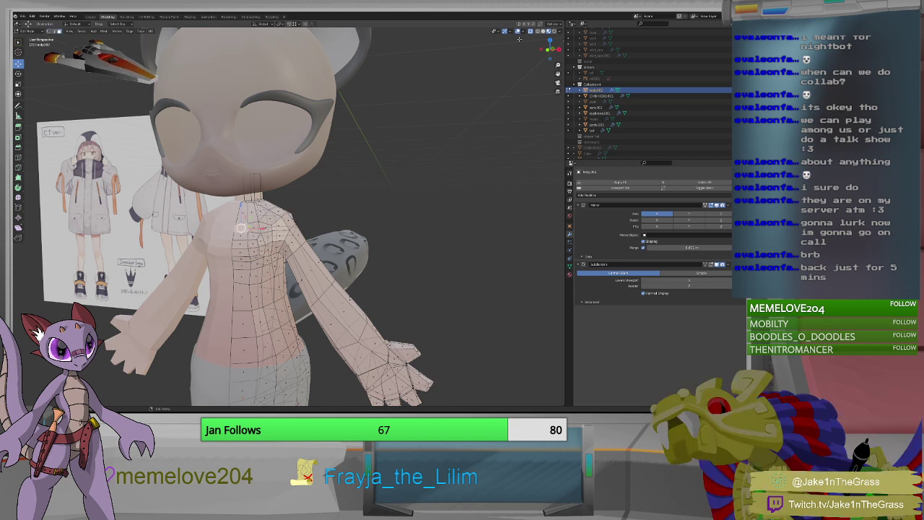
pyautogui.click(532, 32)
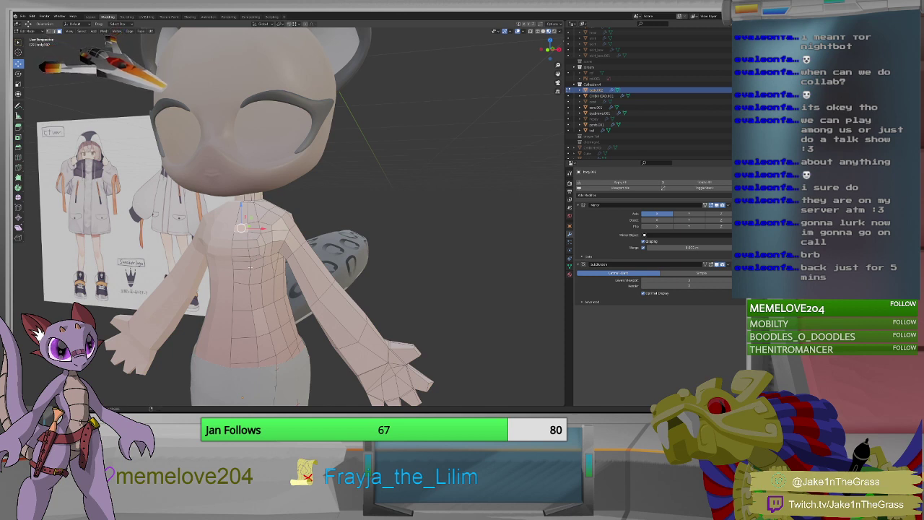
# Select a horizontal row of faces across the chest of the body mesh.
pyautogui.click(266, 257)
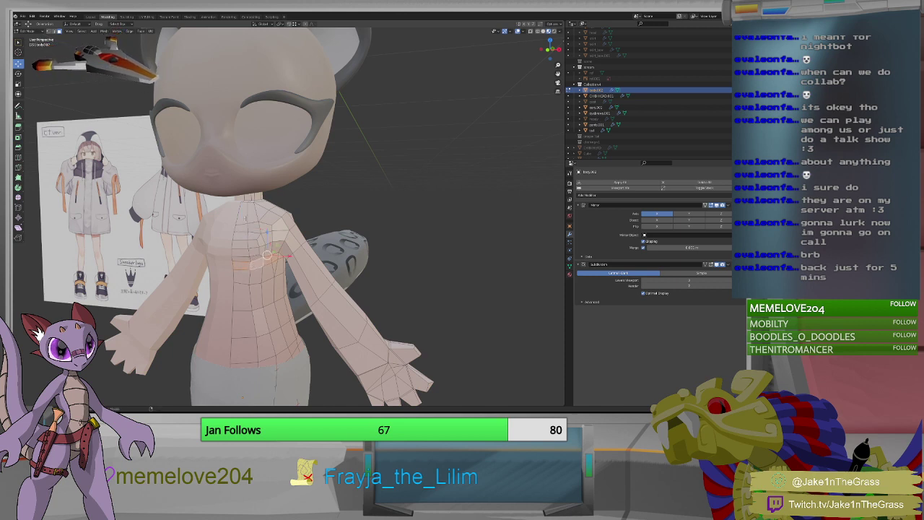
pyautogui.keyDown('alt'); pyautogui.click(266, 225); pyautogui.keyUp('alt')
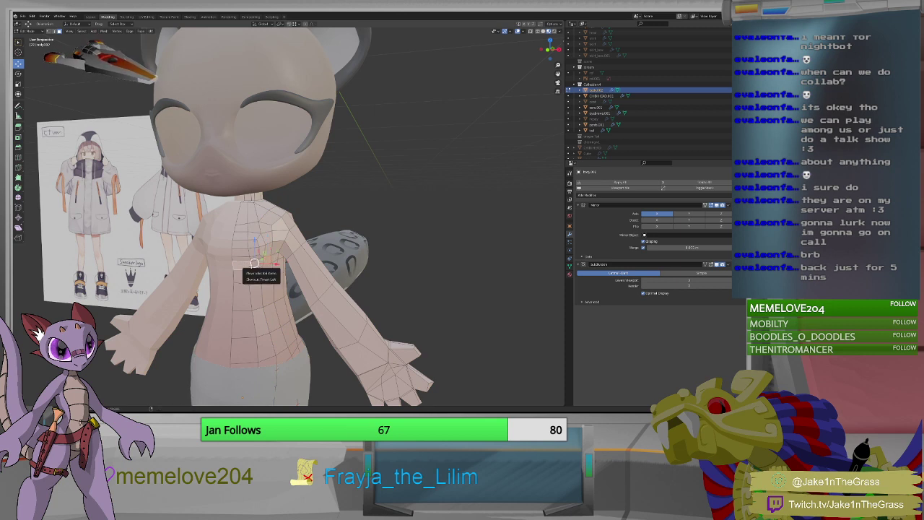
pyautogui.keyDown('alt'); pyautogui.click(255, 263); pyautogui.keyUp('alt')
pyautogui.keyDown('alt'); pyautogui.click(267, 255); pyautogui.keyUp('alt')
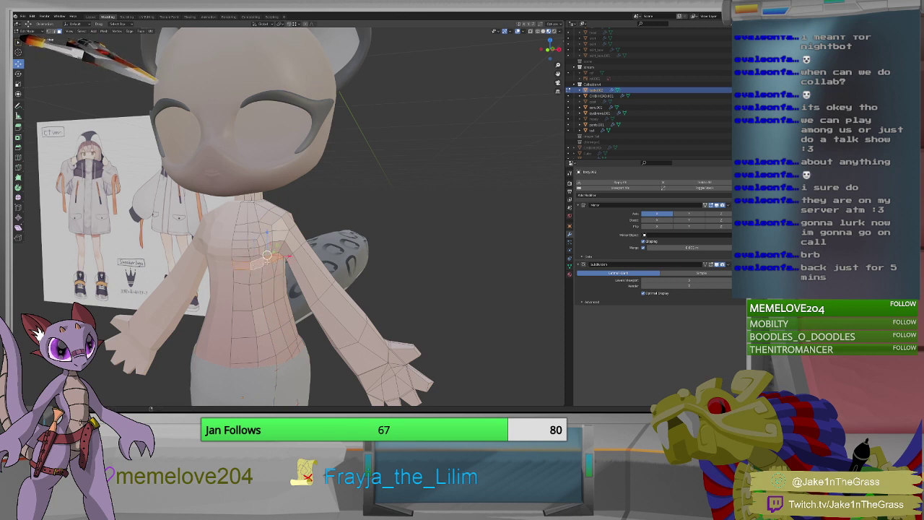
pyautogui.keyDown('ctrl'); pyautogui.click(267, 255); pyautogui.keyUp('ctrl')
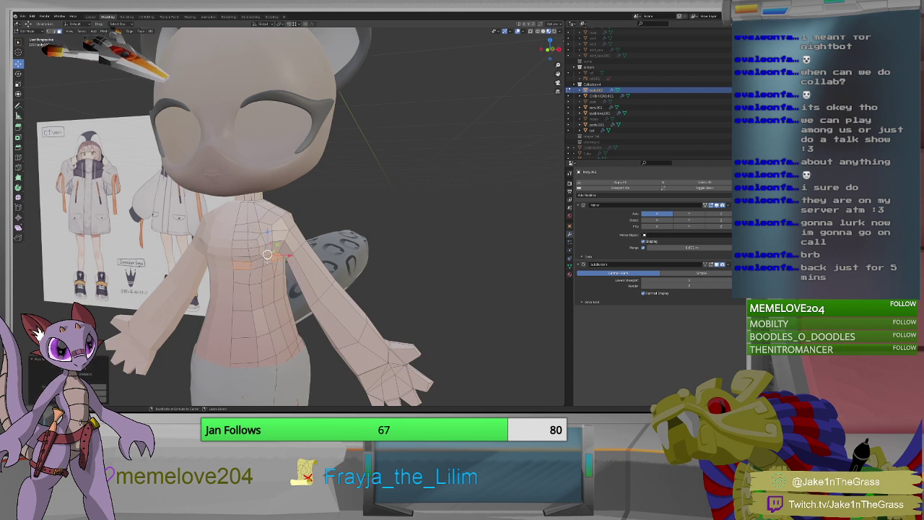
pyautogui.click(257, 264)
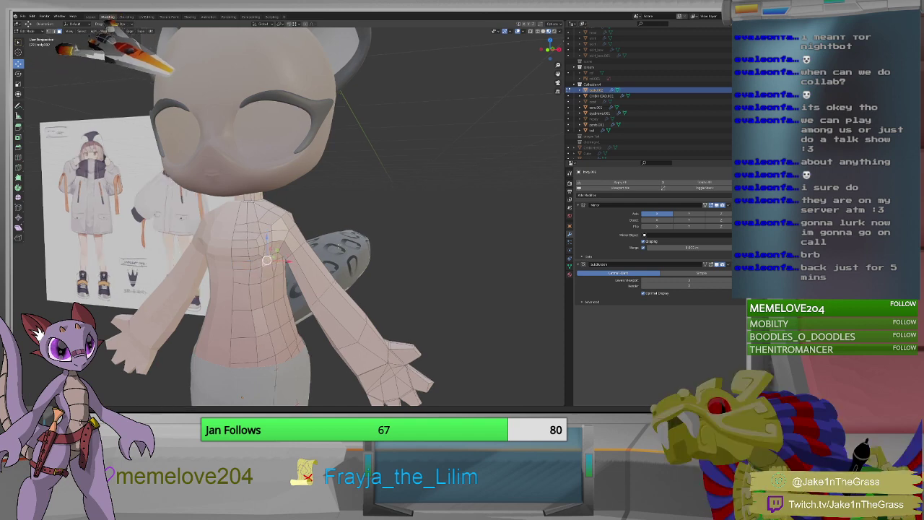
# Extend the face selection from the chest around beneath the arm and up the upper back to the shoulder.
pyautogui.moveTo(260, 263); pyautogui.dragTo(283, 246, button='middle')
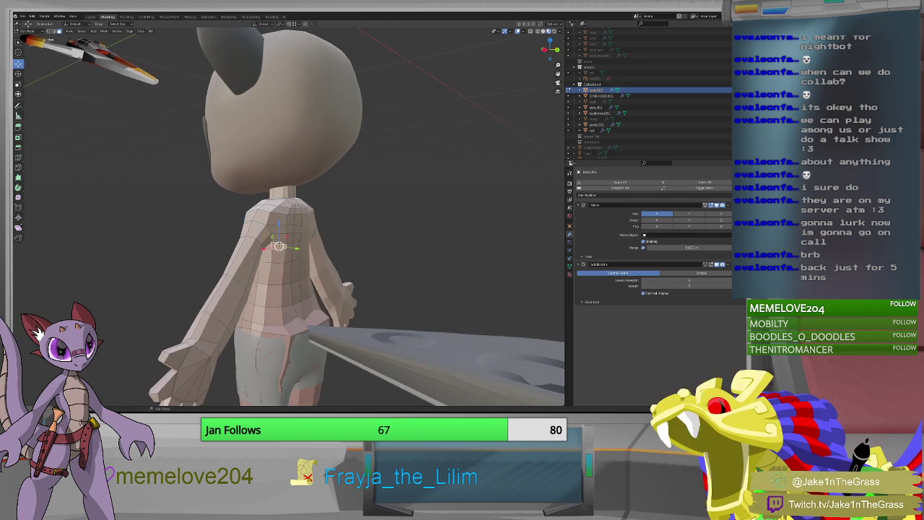
pyautogui.moveTo(262, 246); pyautogui.dragTo(275, 248, button='middle')
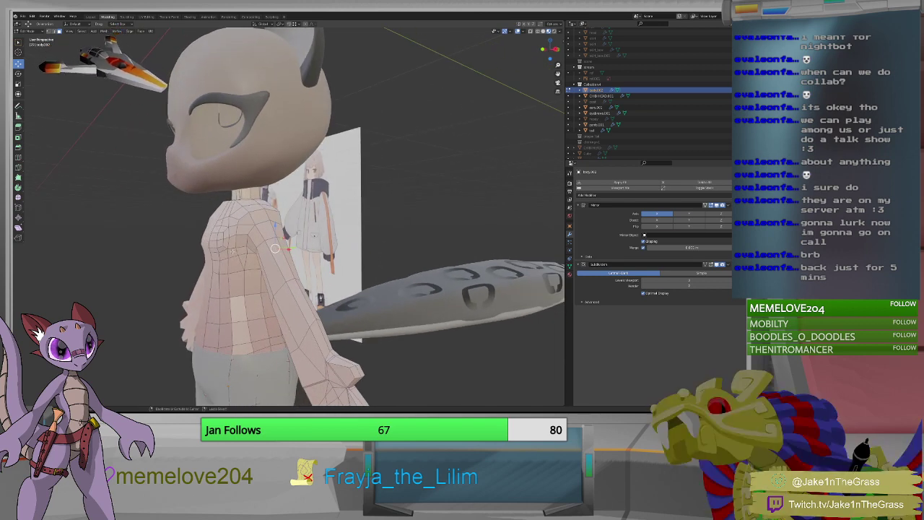
pyautogui.click(255, 250)
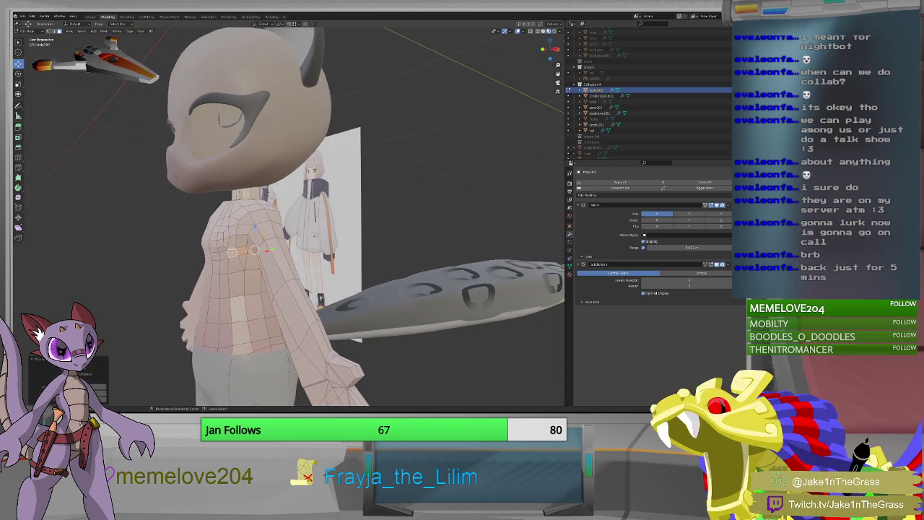
pyautogui.moveTo(312, 250); pyautogui.dragTo(292, 220, button='middle')
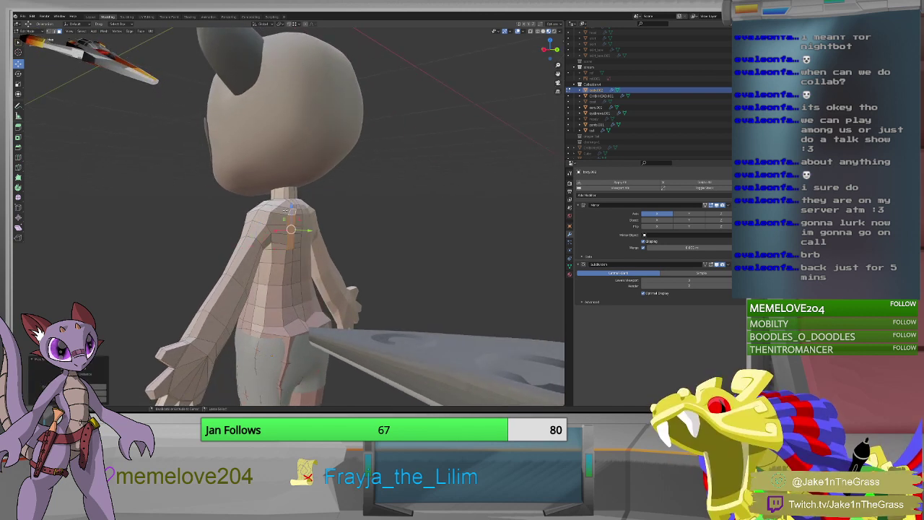
pyautogui.moveTo(292, 221); pyautogui.dragTo(339, 221, button='middle')
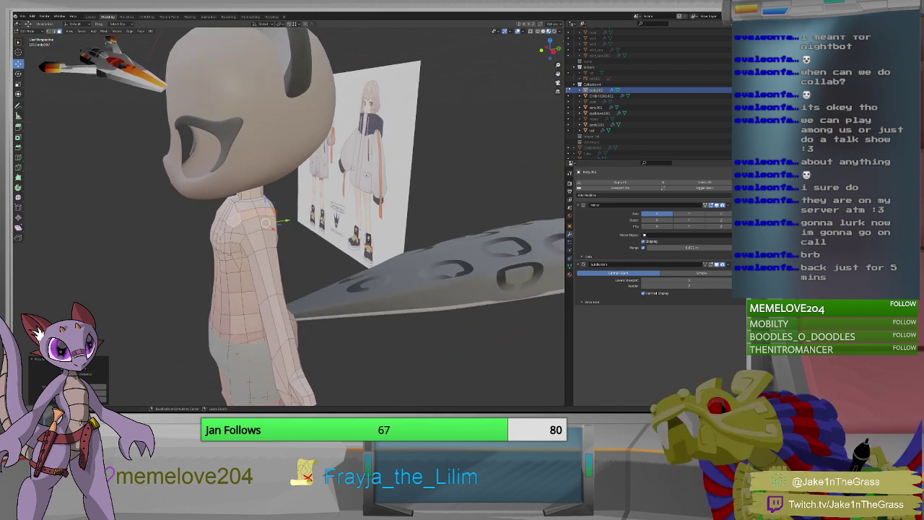
pyautogui.moveTo(228, 254)
pyautogui.mouseDown(button='middle')
pyautogui.moveTo(258, 244)
pyautogui.moveTo(233, 257)
pyautogui.mouseUp(button='middle')
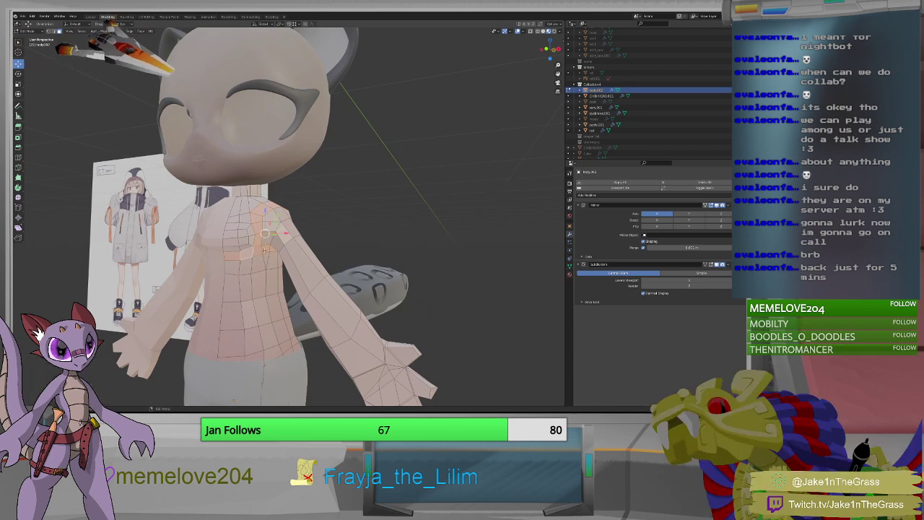
# Extend the body mesh's face selection down the front, side and back of the torso to just above the waist.
pyautogui.moveTo(241, 256); pyautogui.dragTo(236, 236, button='middle')
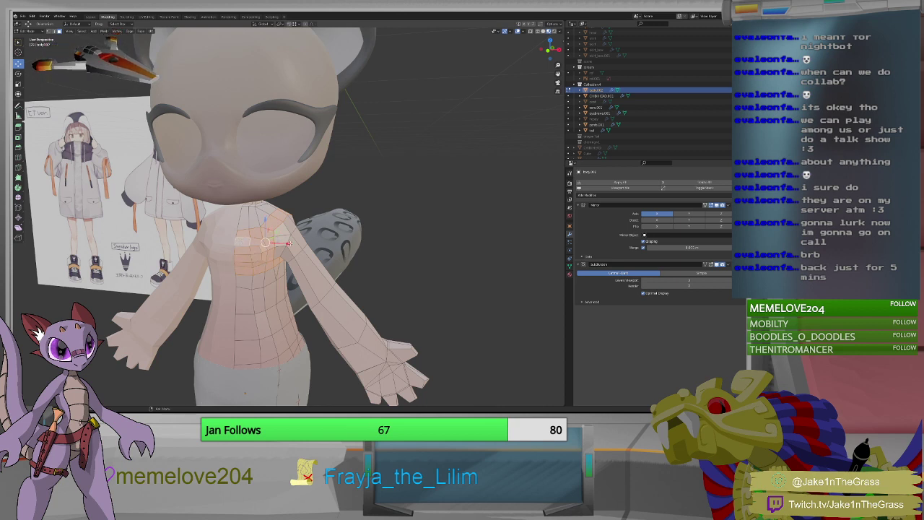
pyautogui.moveTo(289, 217); pyautogui.dragTo(246, 220, button='middle')
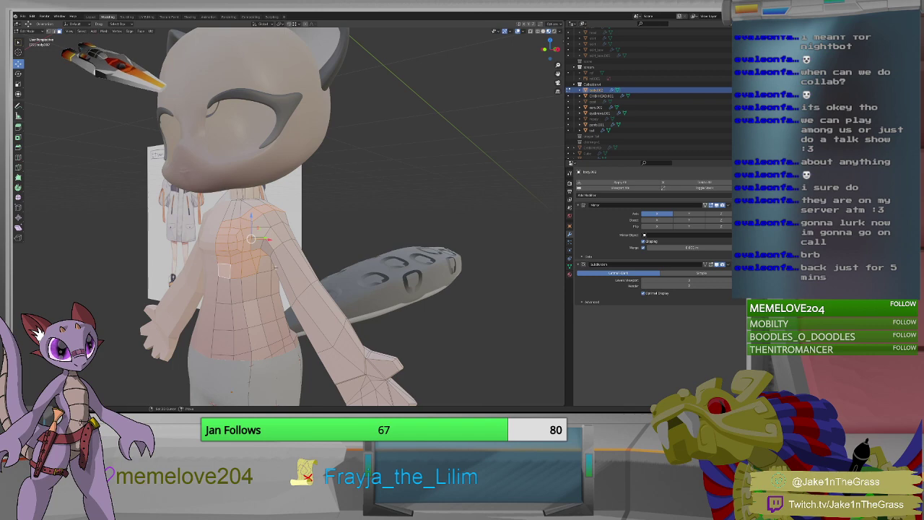
pyautogui.moveTo(300, 267); pyautogui.dragTo(227, 252, button='middle')
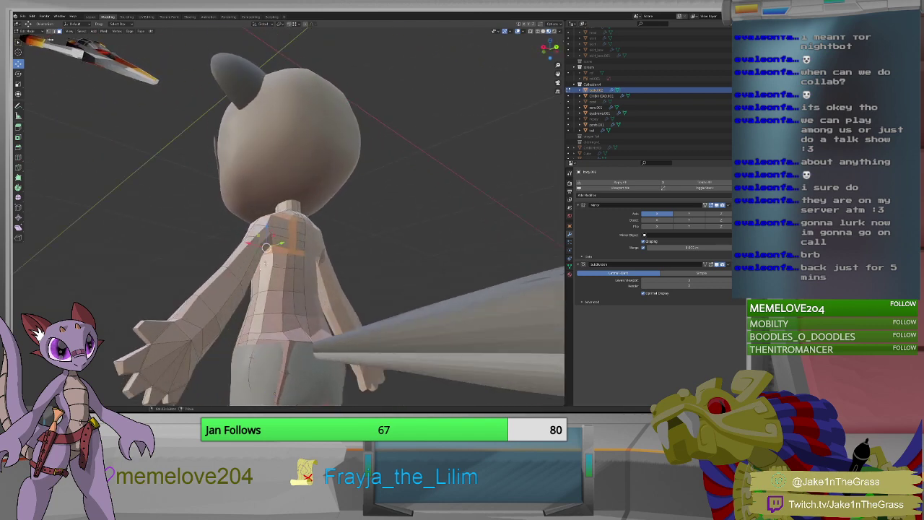
pyautogui.keyDown('shift'); pyautogui.click(297, 280); pyautogui.keyUp('shift')
pyautogui.moveTo(278, 271); pyautogui.dragTo(358, 287, button='middle')
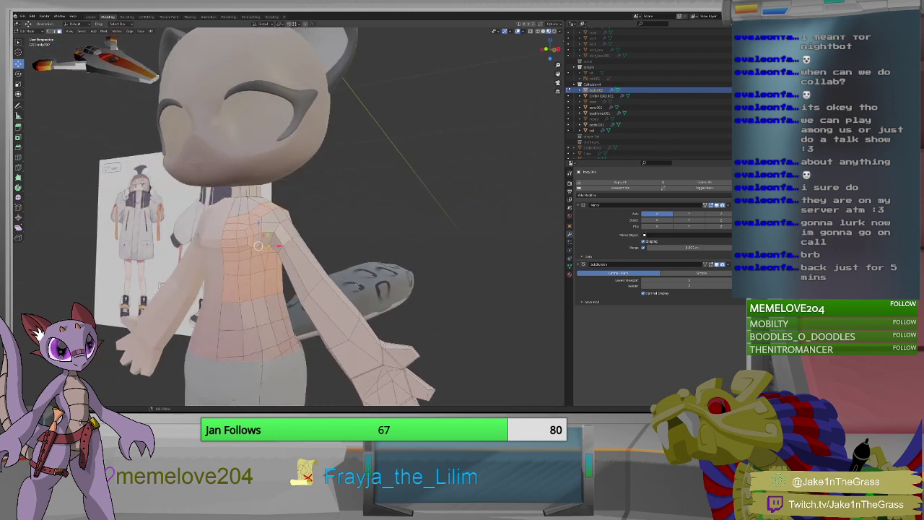
pyautogui.keyDown('shift'); pyautogui.click(246, 315); pyautogui.keyUp('shift')
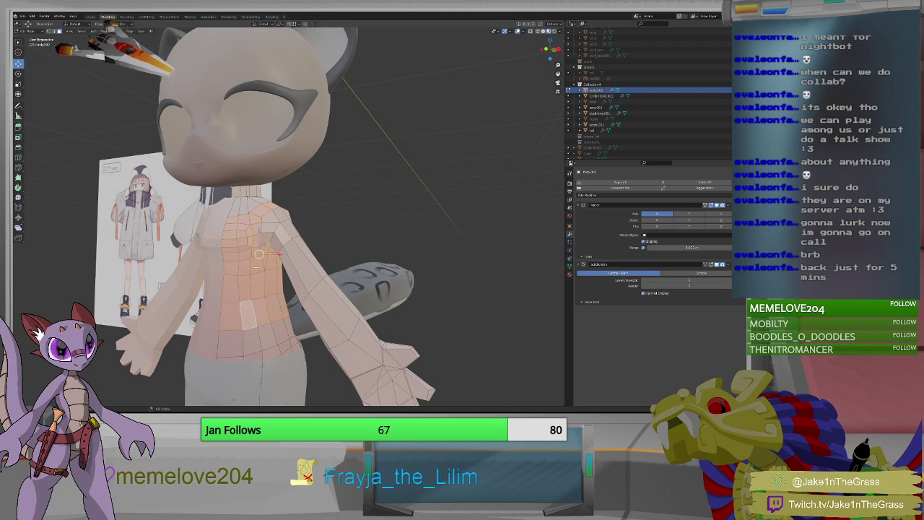
# Duplicate the selected torso faces in place and separate the copy into its own object.
pyautogui.press('g')
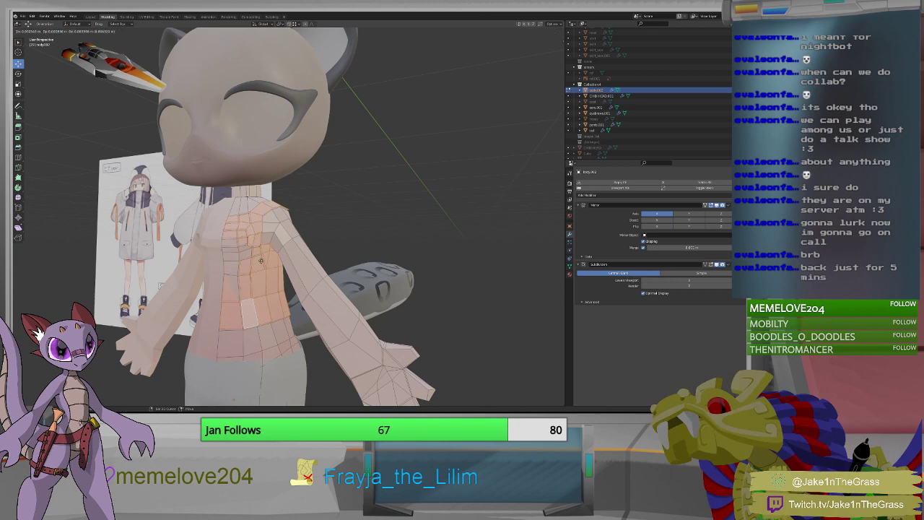
pyautogui.click(258, 253)
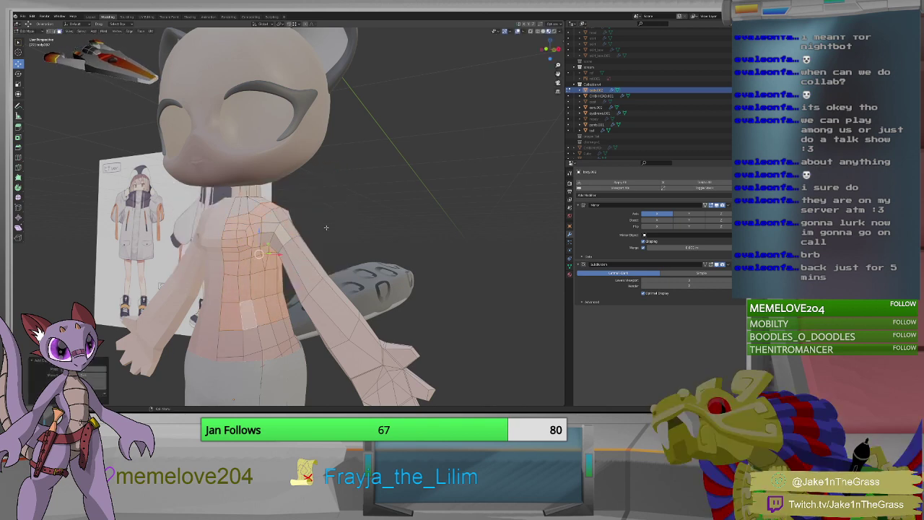
pyautogui.press('p')
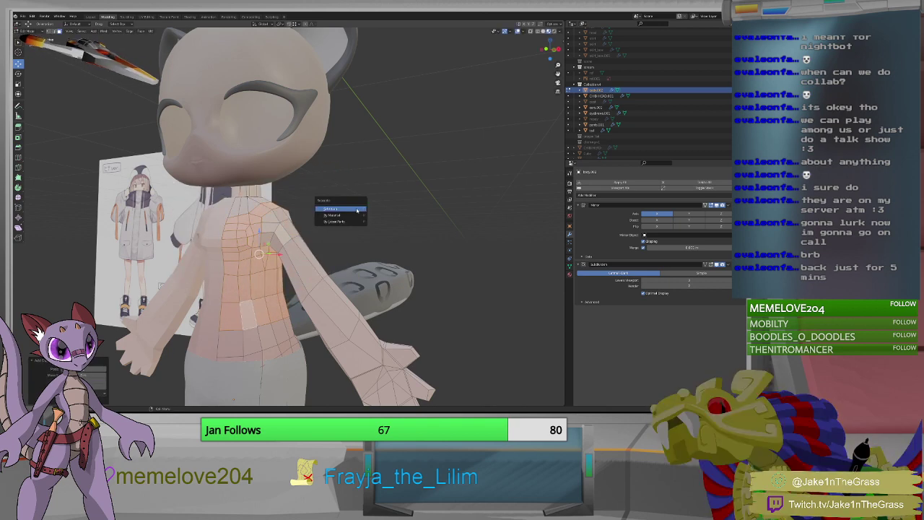
pyautogui.click(357, 210)
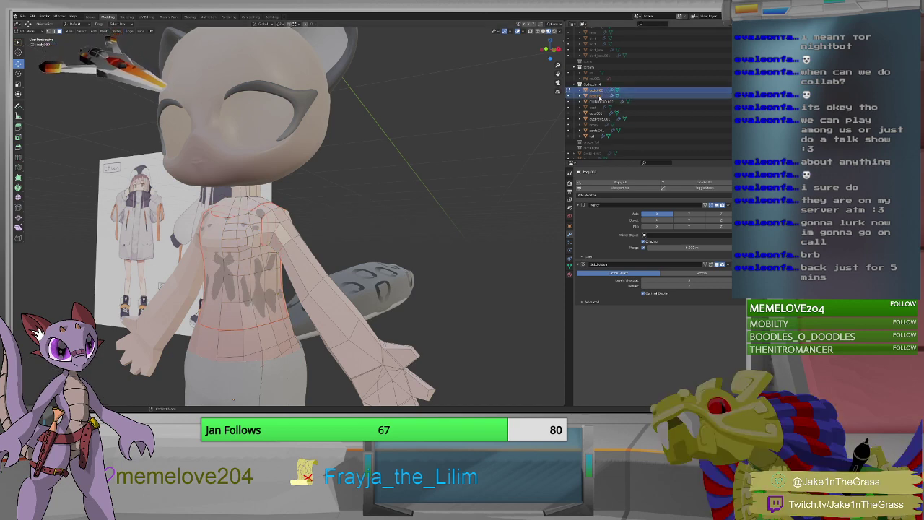
# Rename the separated torso object as tank and return to Object Mode.
pyautogui.click(598, 97)
pyautogui.scroll(-1, 597, 96)
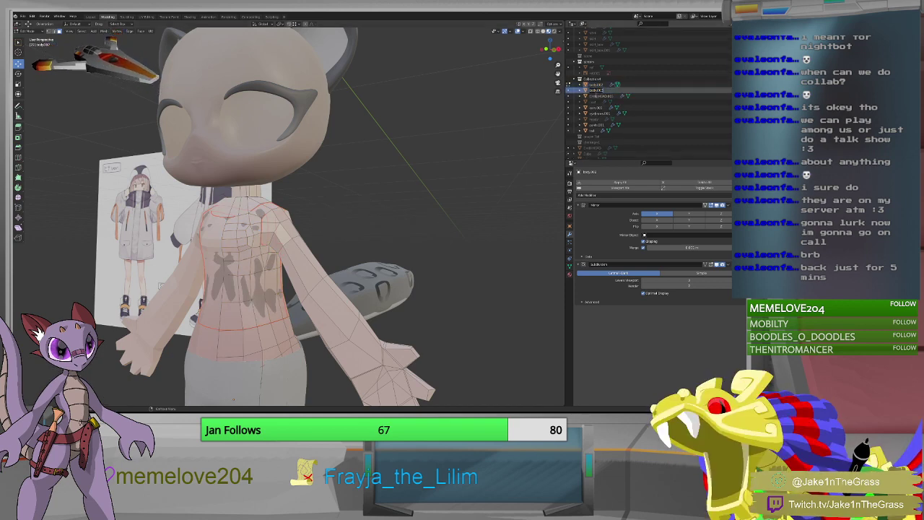
pyautogui.doubleClick(596, 90)
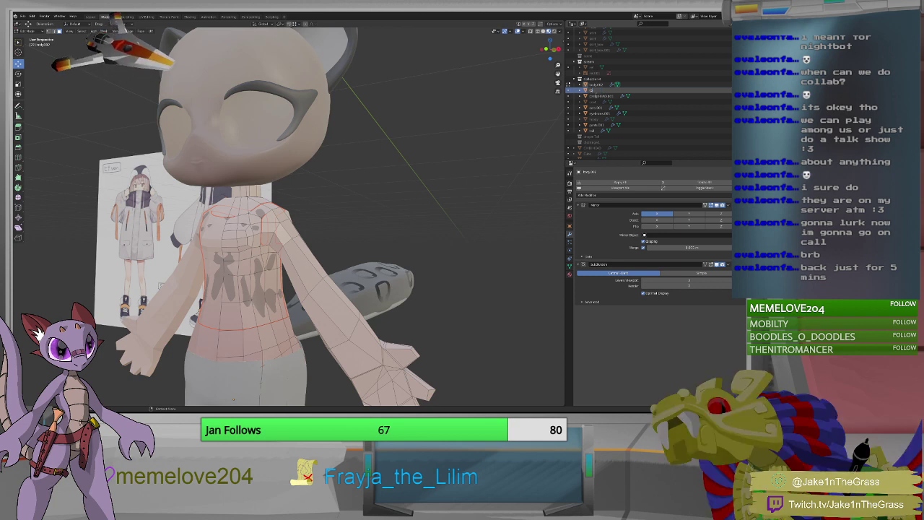
pyautogui.write('cord')
pyautogui.press('Return')
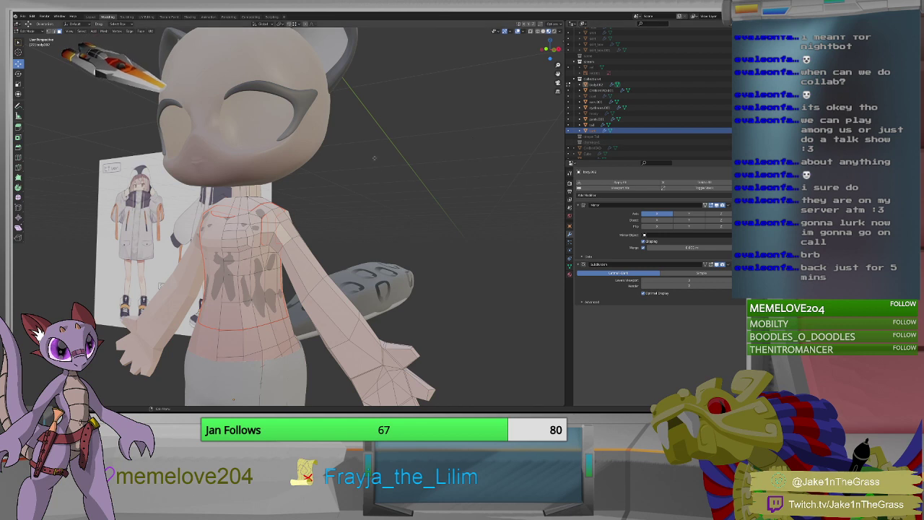
pyautogui.press('Tab')
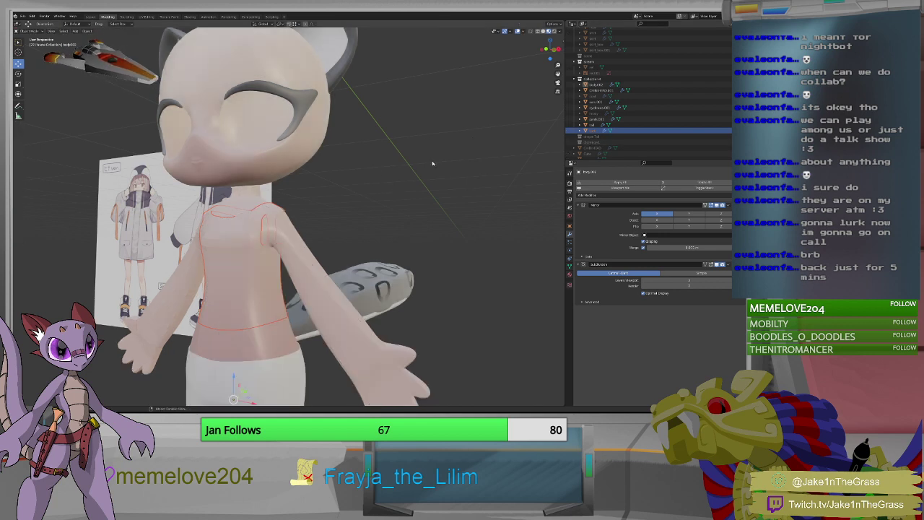
# Add a Shrinkwrap modifier to the tank object, targeting the body mesh with a small offset from its surface.
pyautogui.click(594, 125)
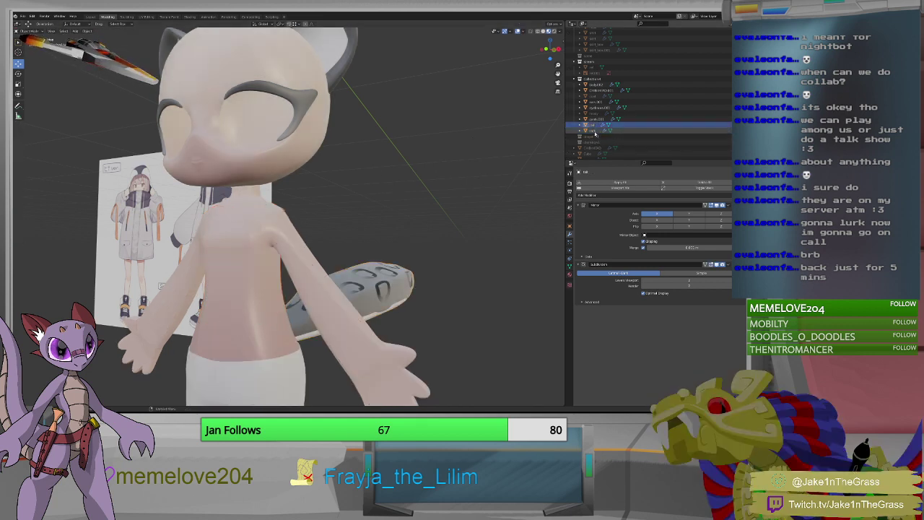
pyautogui.click(594, 131)
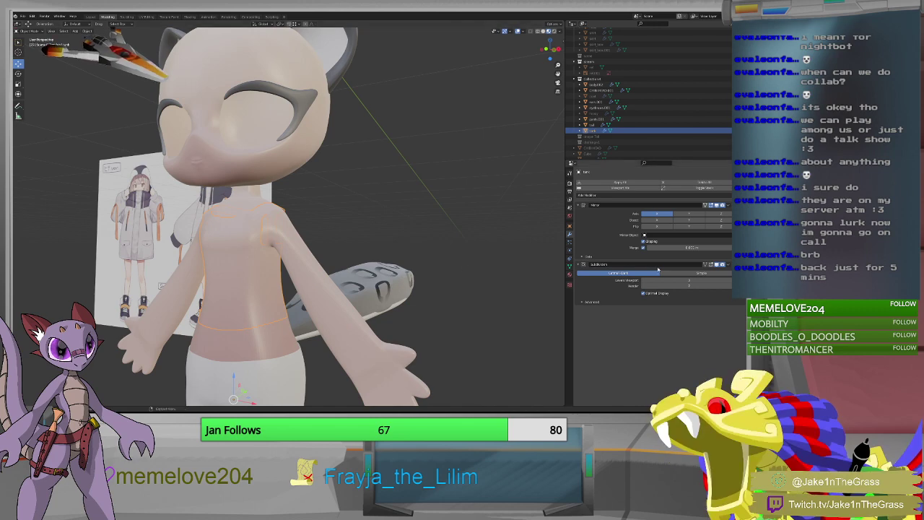
pyautogui.click(635, 196)
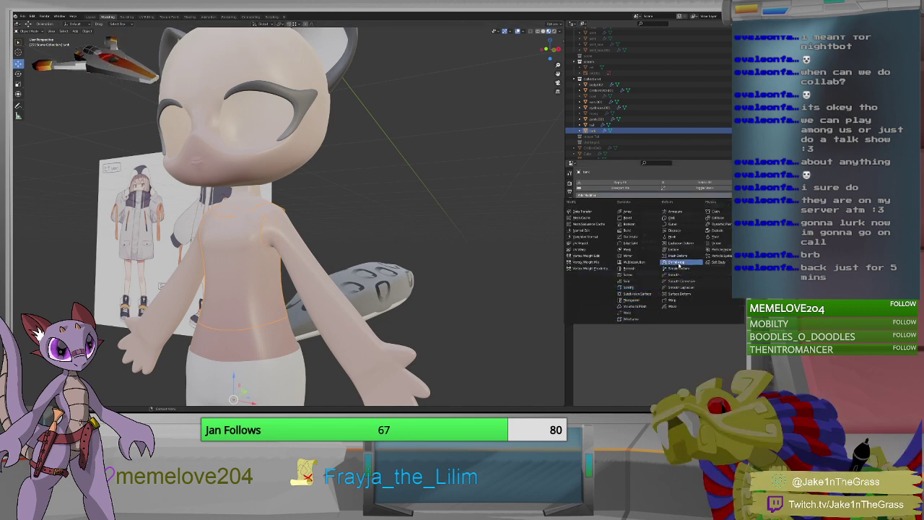
pyautogui.click(677, 262)
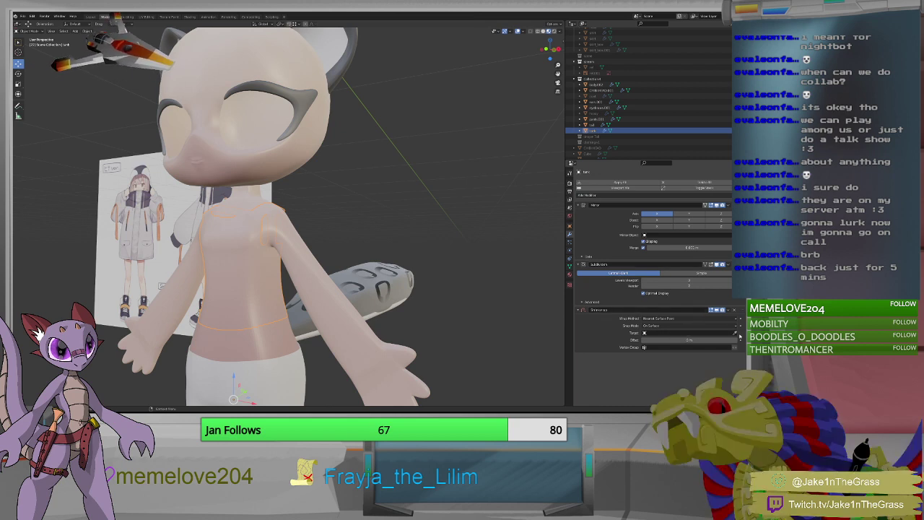
pyautogui.click(323, 325)
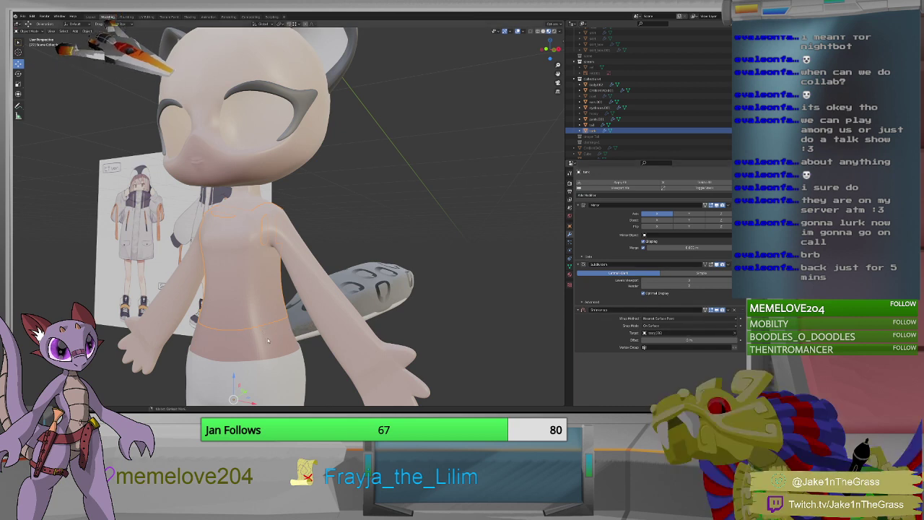
pyautogui.click(726, 340)
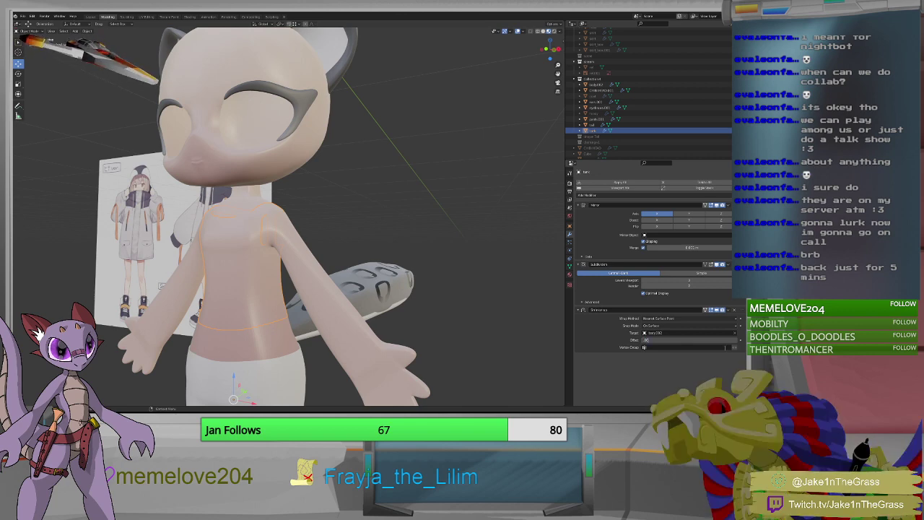
pyautogui.press('Return')
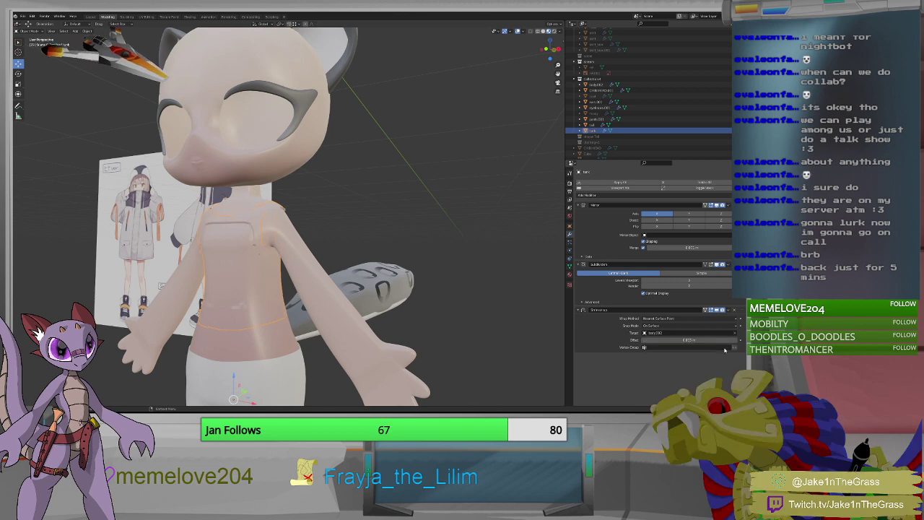
# Compare the tank's modifier stack with that of the pants and move its Shrinkwrap modifier above Subdivision.
pyautogui.moveTo(251, 281); pyautogui.dragTo(269, 289, button='middle')
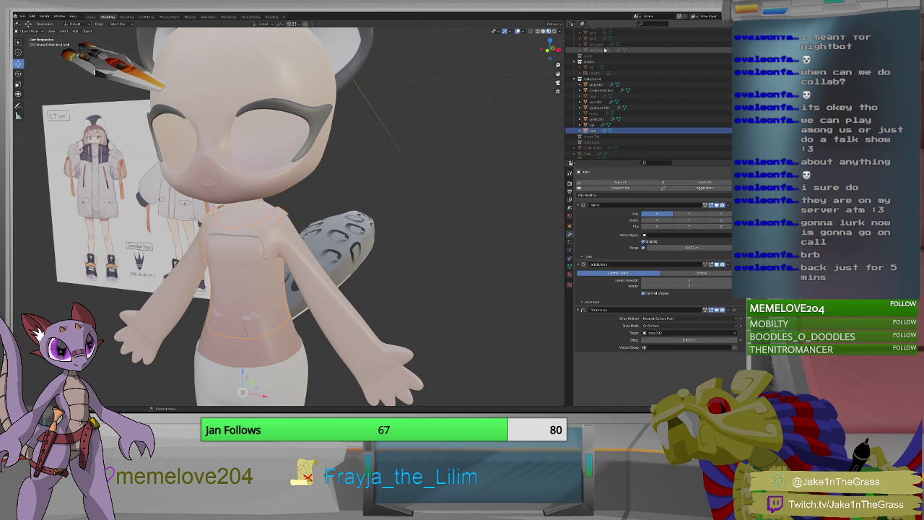
pyautogui.click(595, 119)
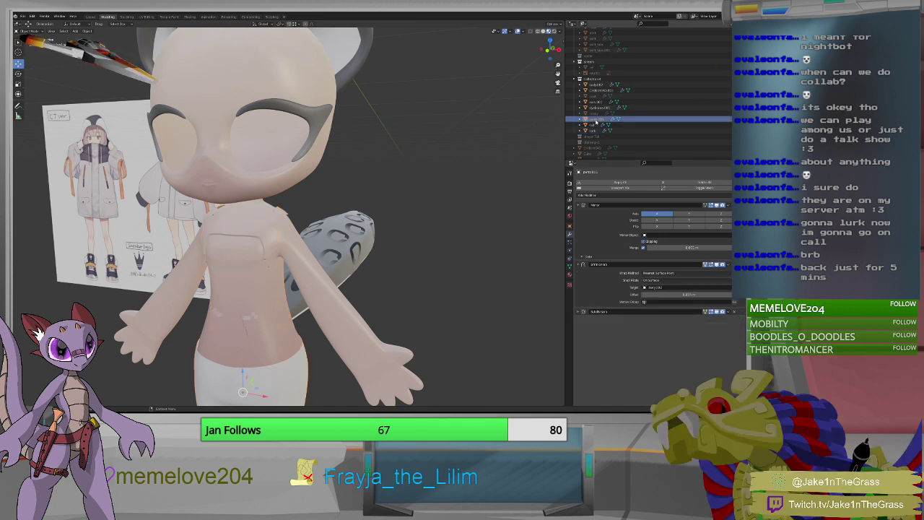
pyautogui.click(595, 130)
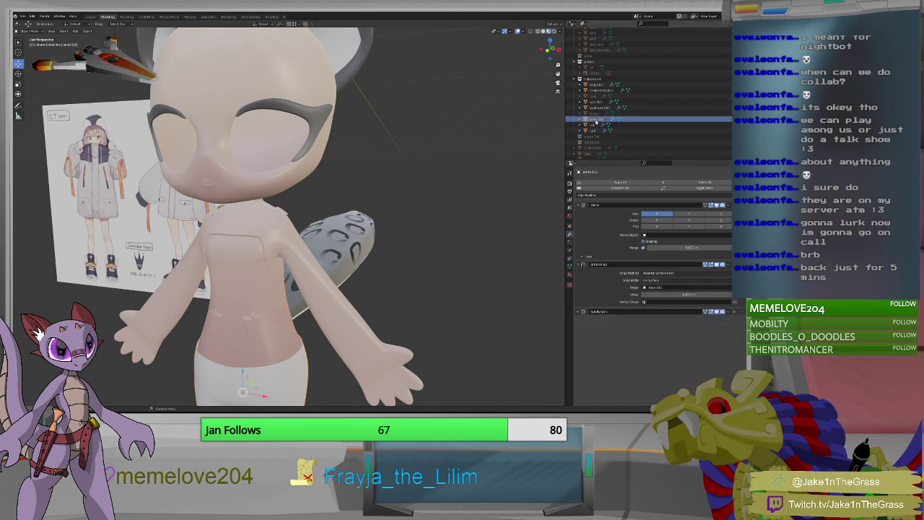
pyautogui.click(596, 119)
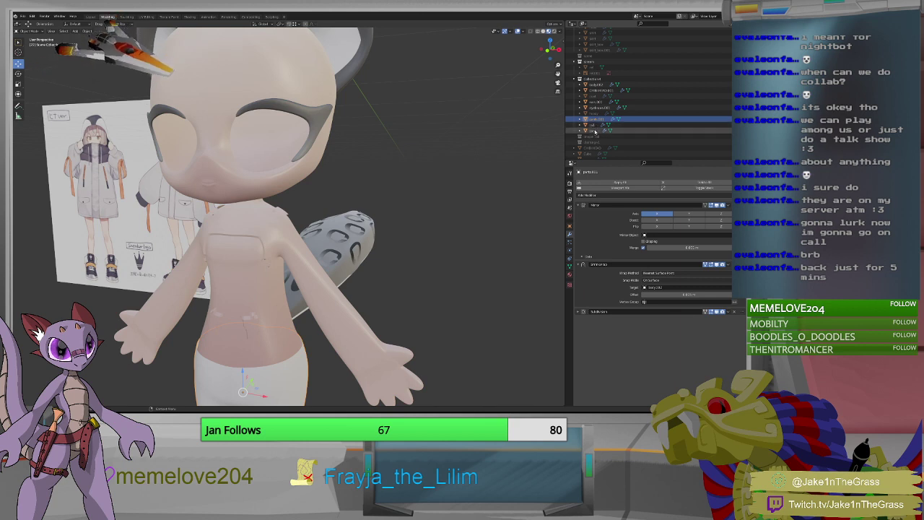
pyautogui.click(595, 130)
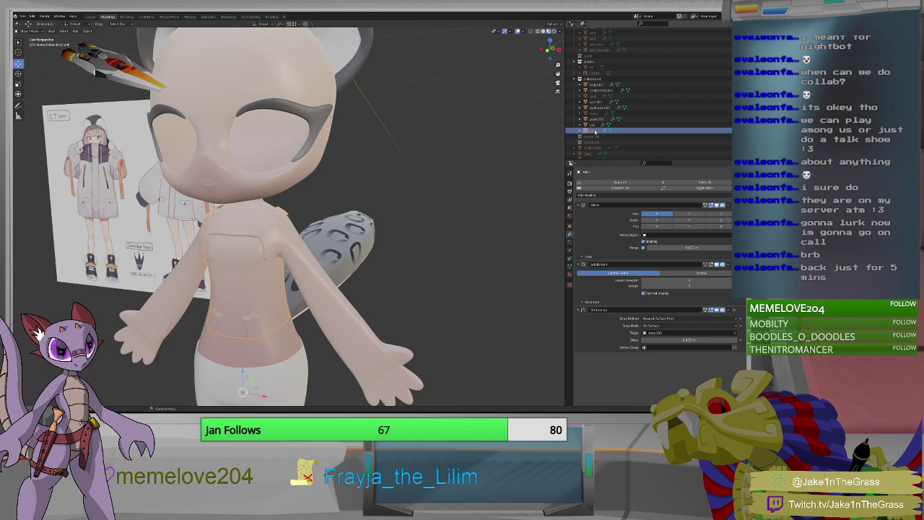
pyautogui.click(597, 119)
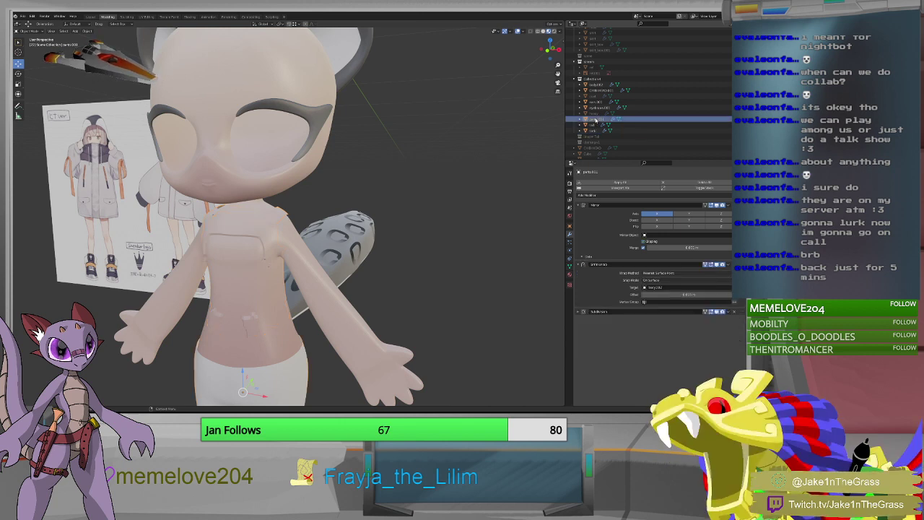
pyautogui.click(595, 131)
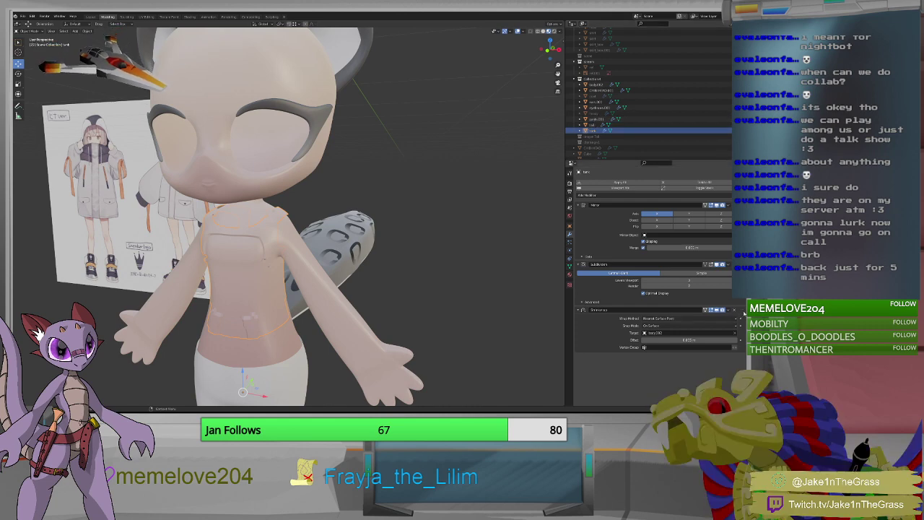
pyautogui.moveTo(733, 310); pyautogui.dragTo(726, 266)
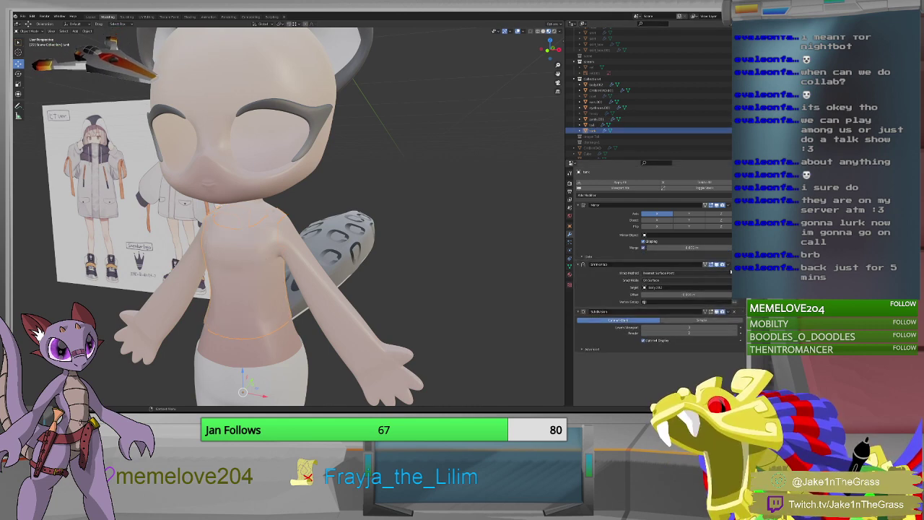
# Scale the whole tank mesh slightly outward along the Y and X axes in Edit Mode, then clear the selection.
pyautogui.moveTo(286, 313)
pyautogui.mouseDown(button='middle')
pyautogui.moveTo(334, 263)
pyautogui.moveTo(323, 281)
pyautogui.moveTo(266, 281)
pyautogui.moveTo(259, 291)
pyautogui.moveTo(283, 300)
pyautogui.mouseUp(button='middle')
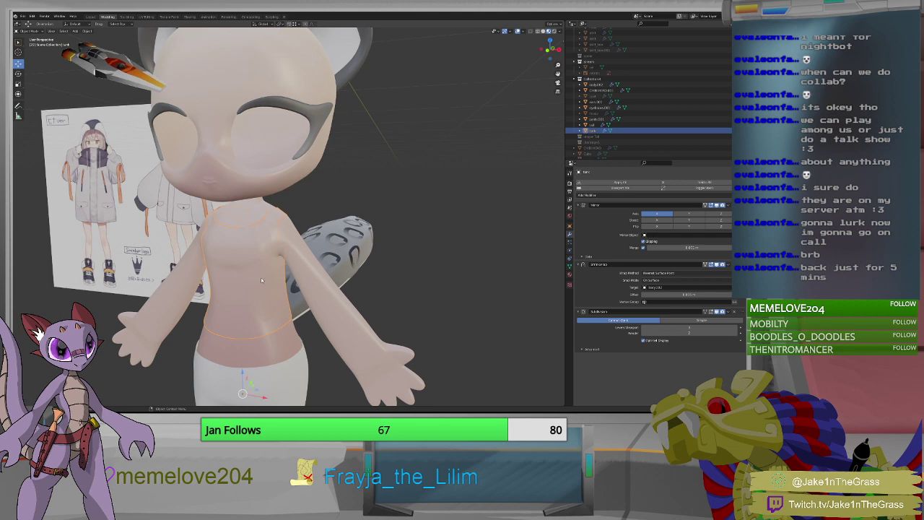
pyautogui.scroll(2, 260, 277)
pyautogui.press('Tab')
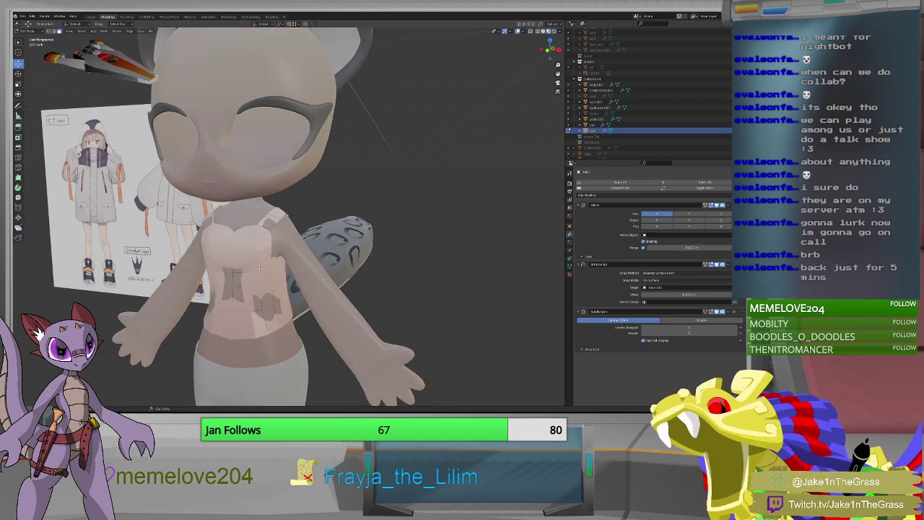
pyautogui.moveTo(271, 283); pyautogui.dragTo(229, 293, button='middle')
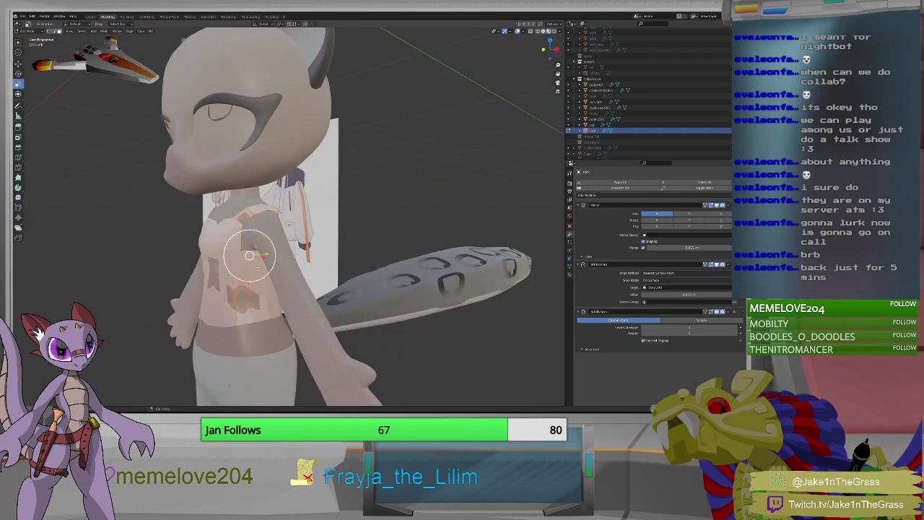
pyautogui.moveTo(303, 249); pyautogui.dragTo(249, 252, button='middle')
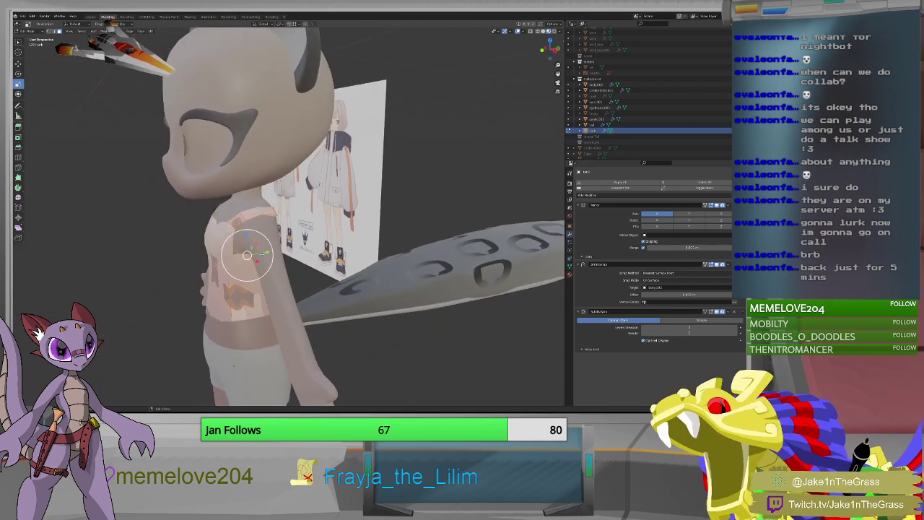
pyautogui.press('l')
pyautogui.press('s')
pyautogui.press('y')
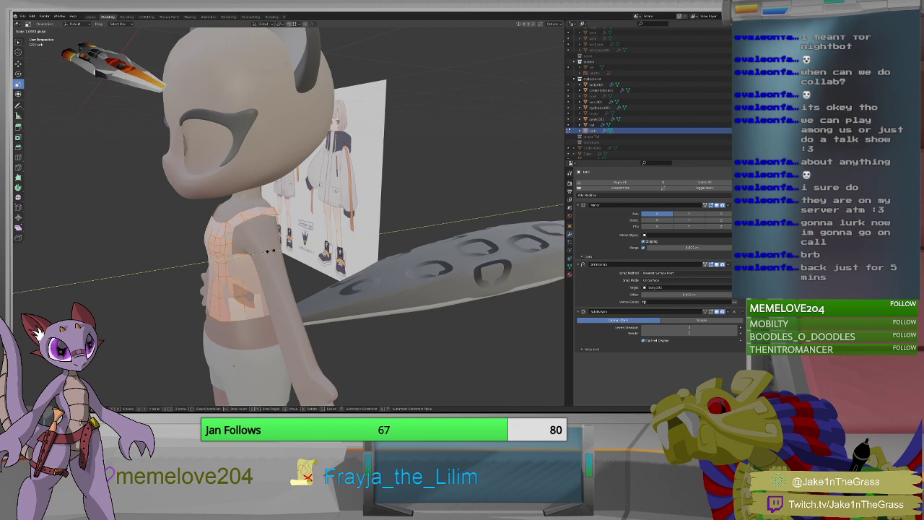
pyautogui.press('y')
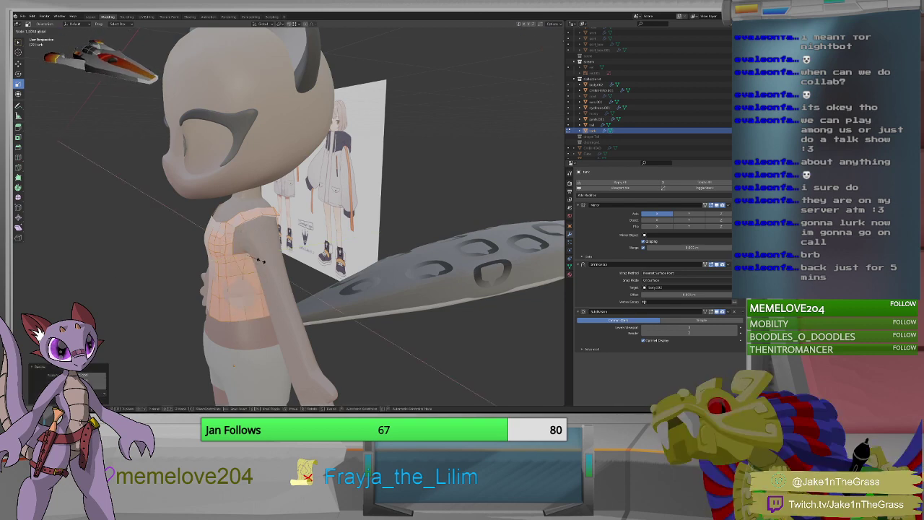
pyautogui.click(262, 262)
pyautogui.moveTo(248, 258)
pyautogui.mouseDown(button='middle')
pyautogui.moveTo(274, 241)
pyautogui.moveTo(253, 207)
pyautogui.moveTo(246, 252)
pyautogui.moveTo(299, 255)
pyautogui.moveTo(248, 251)
pyautogui.mouseUp(button='middle')
pyautogui.hotkey('alt', 'a')
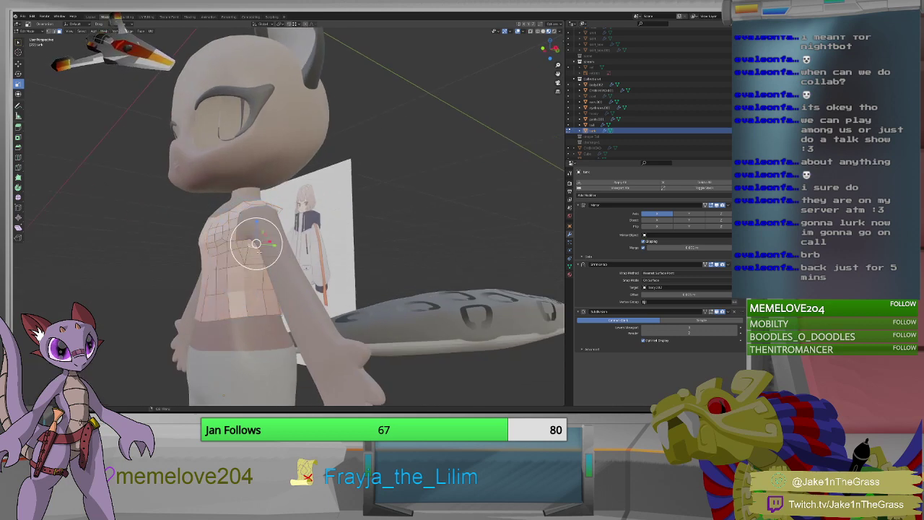
# Shift the armhole edge loop of the tank along the Z axis in two small moves with proportional editing.
pyautogui.hotkey('alt', 'a')
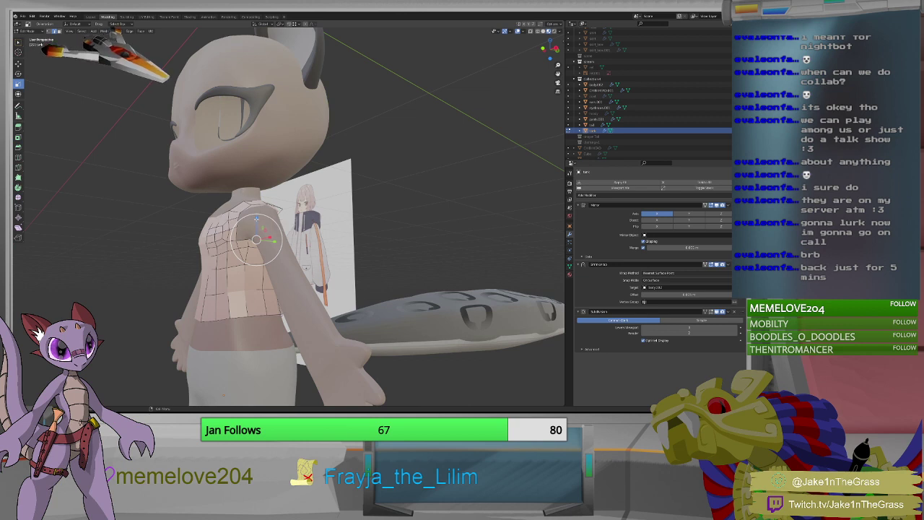
pyautogui.press('s')
pyautogui.press('z')
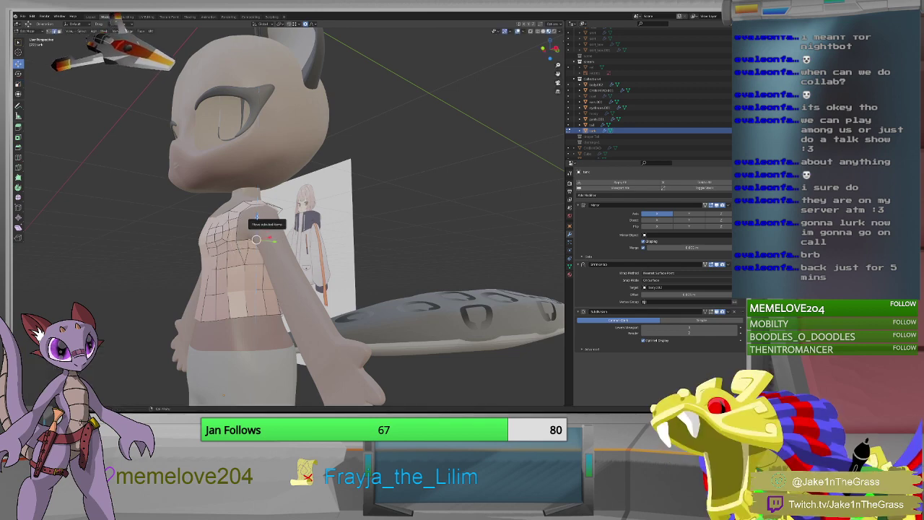
pyautogui.press('g')
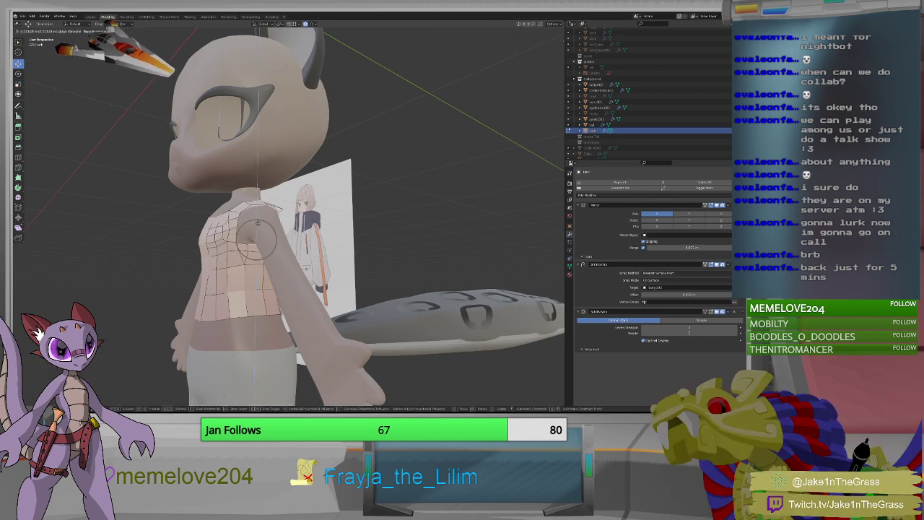
pyautogui.click(257, 224)
pyautogui.moveTo(258, 224); pyautogui.dragTo(248, 240, button='middle')
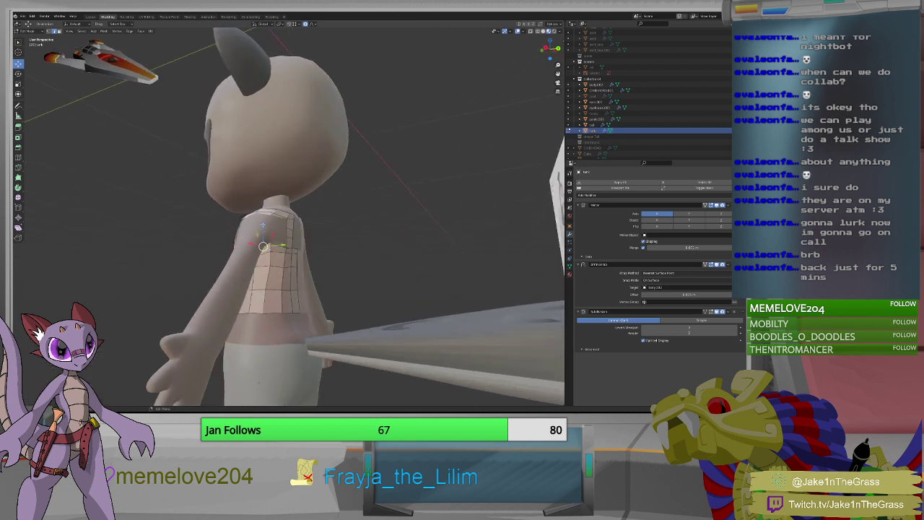
pyautogui.press('g')
pyautogui.press('z')
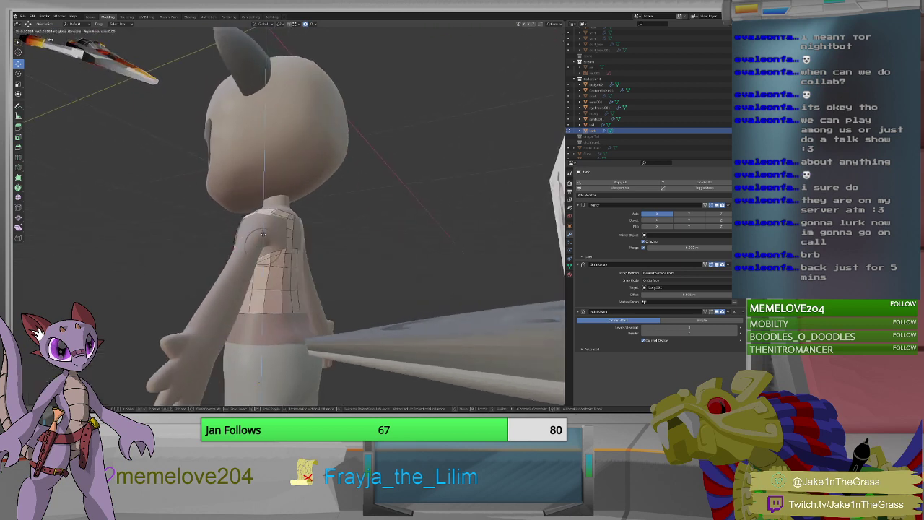
pyautogui.click(263, 233)
pyautogui.moveTo(264, 233); pyautogui.dragTo(383, 228, button='middle')
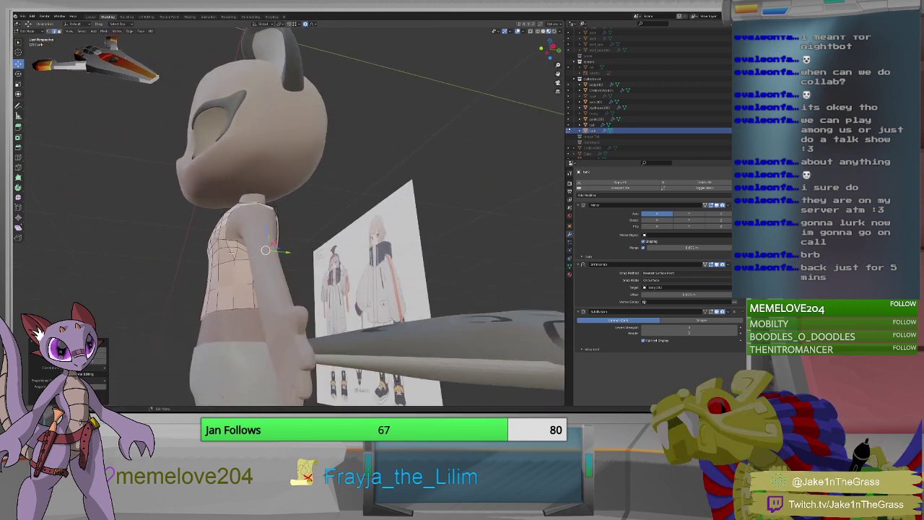
# Cut through the tank's side faces below the underarm with the Knife tool, starting from the underarm vertex.
pyautogui.press('1')
pyautogui.keyDown('shift'); pyautogui.rightClick(237, 248); pyautogui.keyUp('shift')
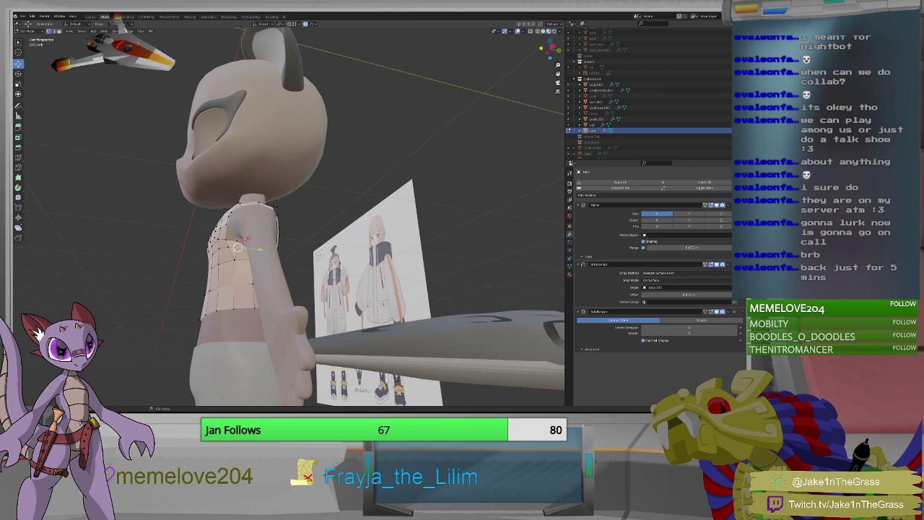
pyautogui.moveTo(239, 228); pyautogui.dragTo(244, 282, button='middle')
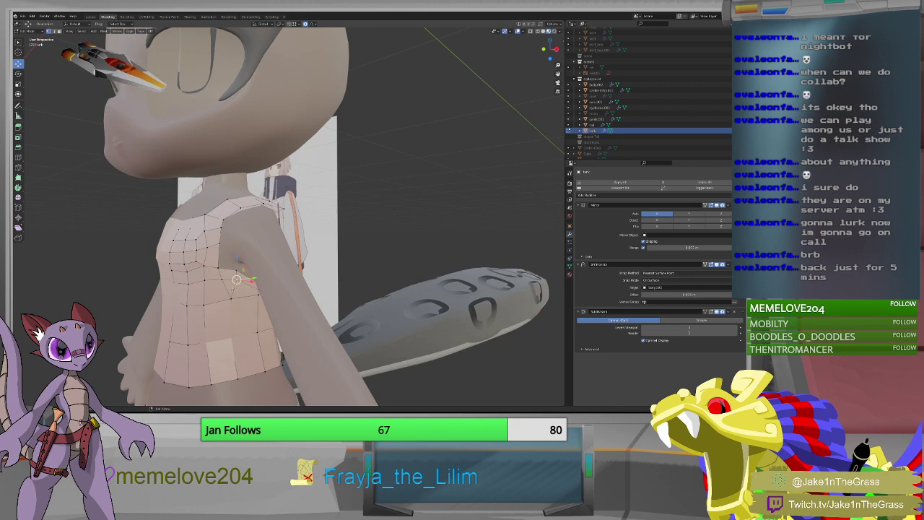
pyautogui.press('g')
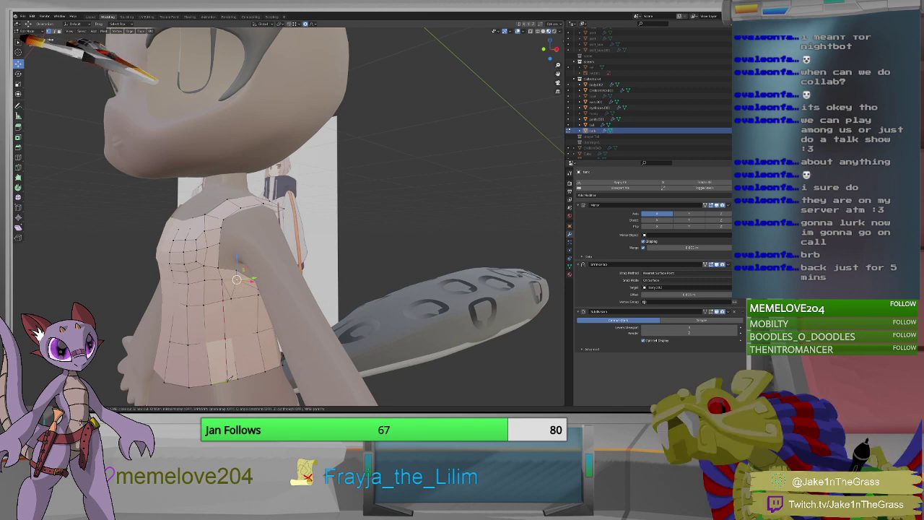
pyautogui.click(231, 378)
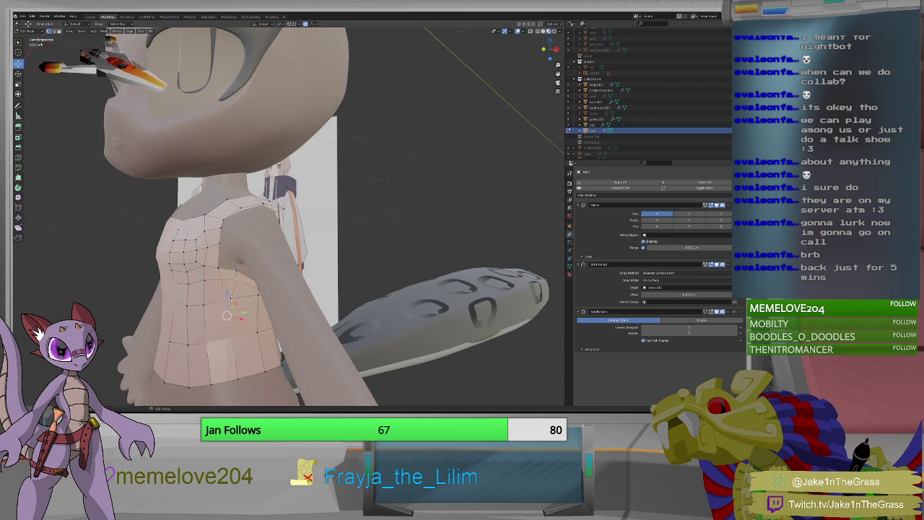
# Try dissolving an edge below the underarm on the tank's side and undo it.
pyautogui.keyDown('shift'); pyautogui.rightClick(226, 287); pyautogui.keyUp('shift')
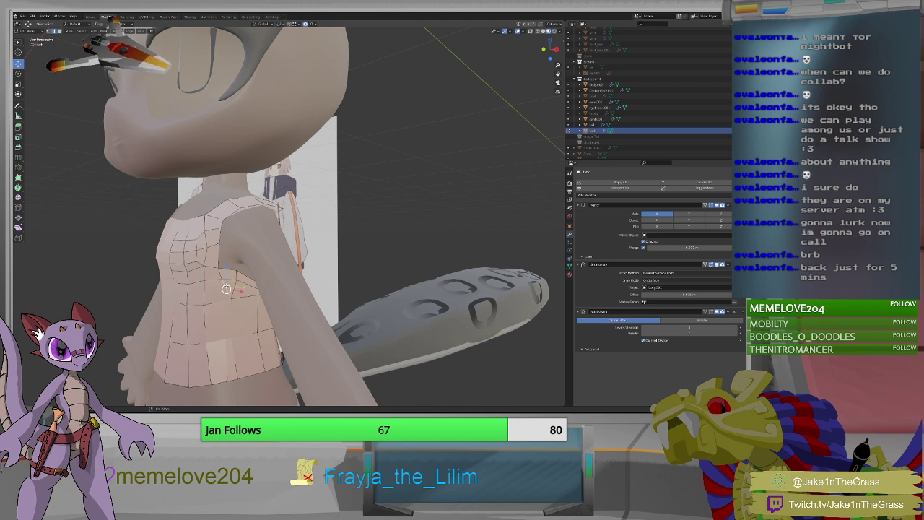
pyautogui.press('x')
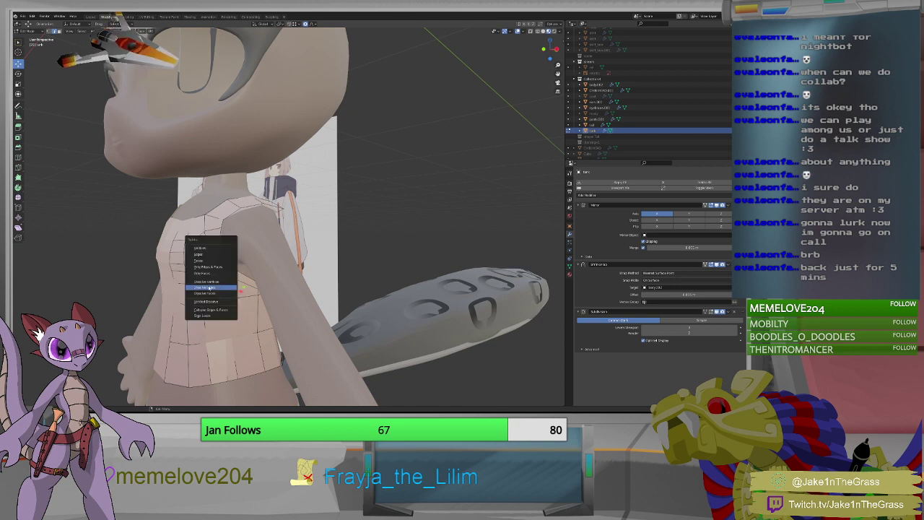
pyautogui.click(209, 287)
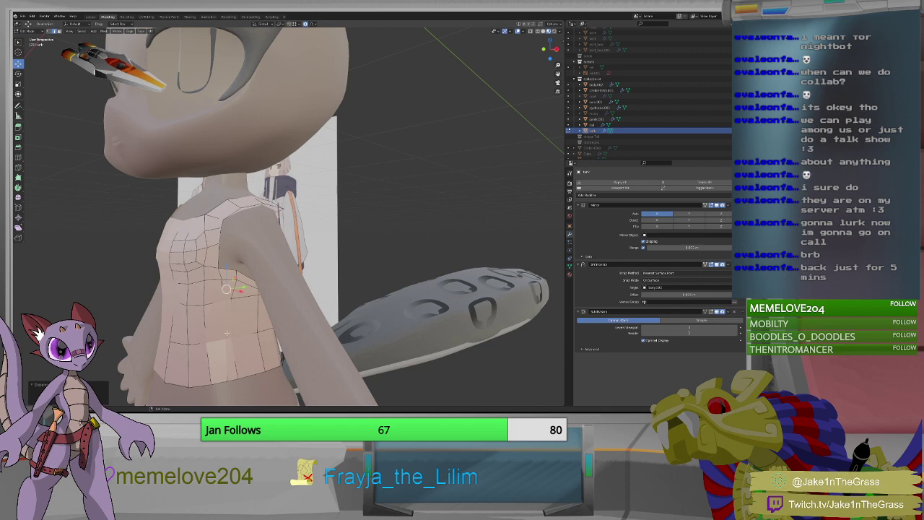
pyautogui.moveTo(232, 346); pyautogui.dragTo(233, 312, button='middle')
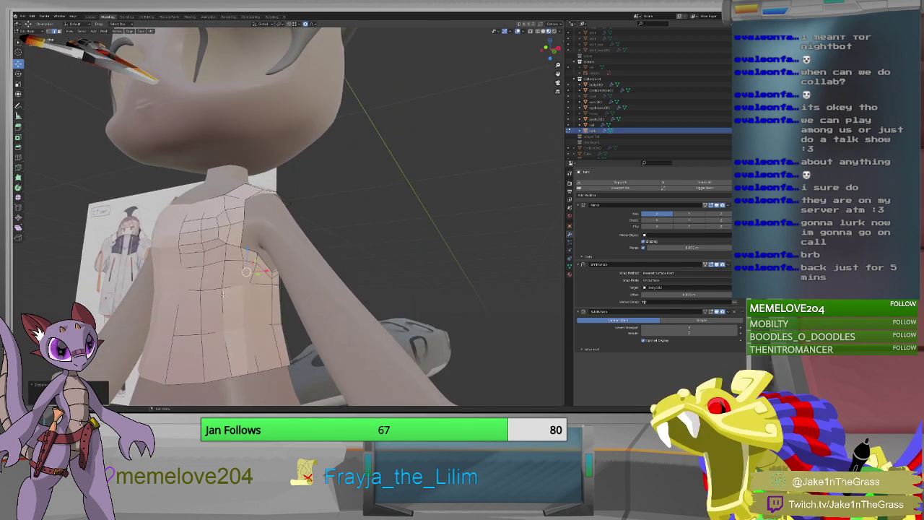
pyautogui.hotkey('ctrl', 'z')
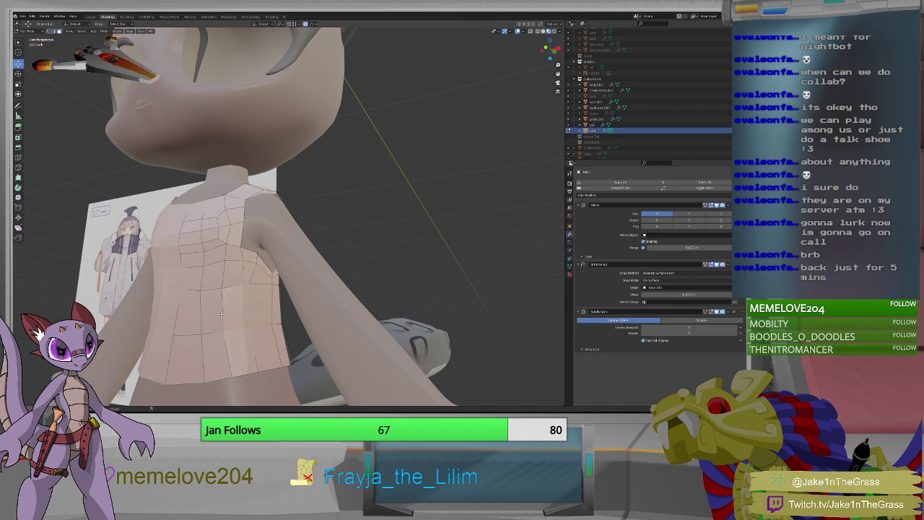
# Select the tank's lower side faces as face loops, adding the row of faces just below the underarm.
pyautogui.keyDown('alt'); pyautogui.click(220, 318); pyautogui.keyUp('alt')
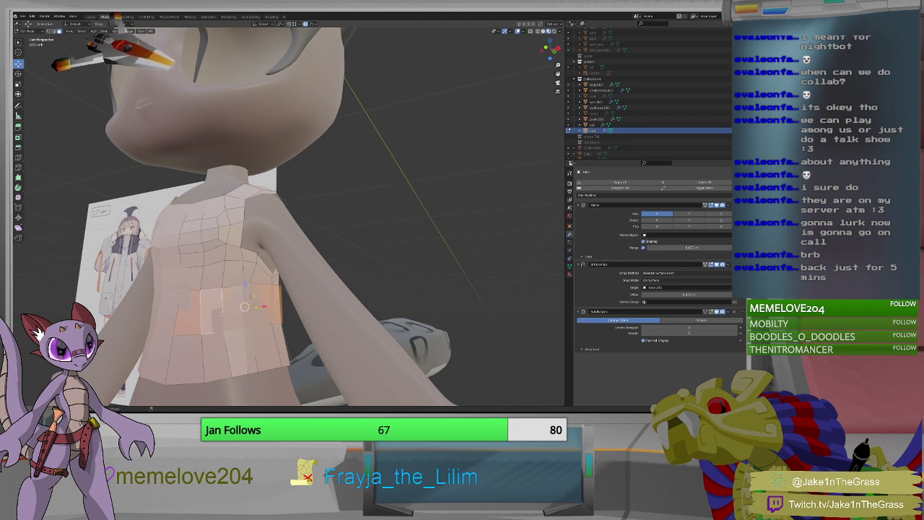
pyautogui.keyDown('alt'); pyautogui.keyDown('shift'); pyautogui.click(207, 332); pyautogui.keyUp('shift'); pyautogui.keyUp('alt')
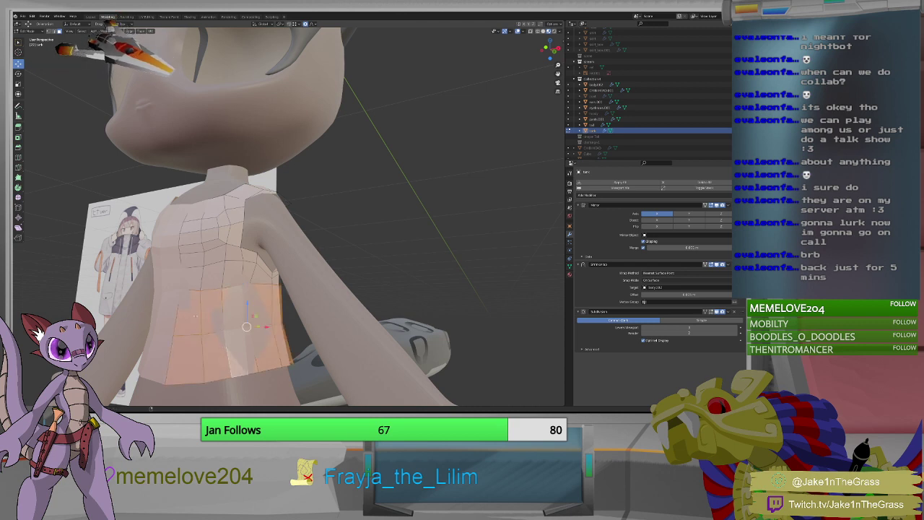
pyautogui.keyDown('alt'); pyautogui.keyDown('shift'); pyautogui.click(219, 353); pyautogui.keyUp('shift'); pyautogui.keyUp('alt')
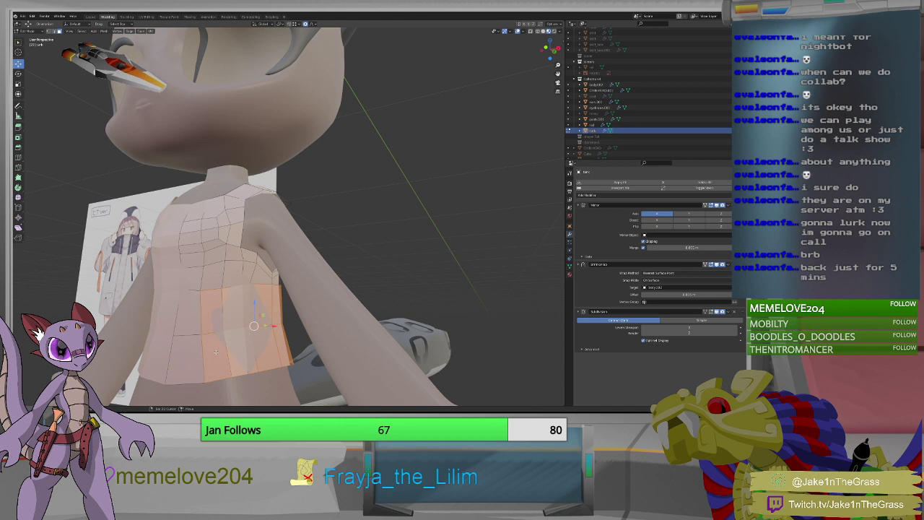
pyautogui.keyDown('alt'); pyautogui.keyDown('shift'); pyautogui.click(215, 352); pyautogui.keyUp('shift'); pyautogui.keyUp('alt')
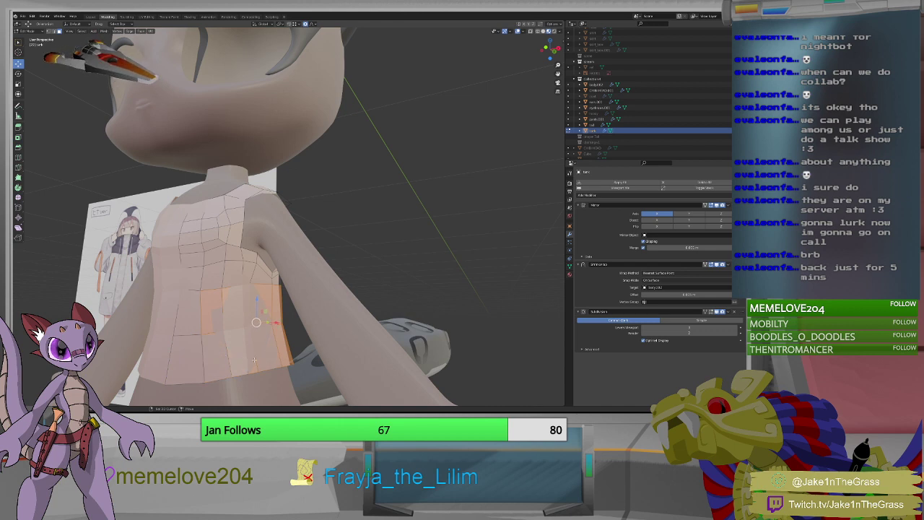
pyautogui.keyDown('alt'); pyautogui.keyDown('shift'); pyautogui.click(200, 355); pyautogui.keyUp('shift'); pyautogui.keyUp('alt')
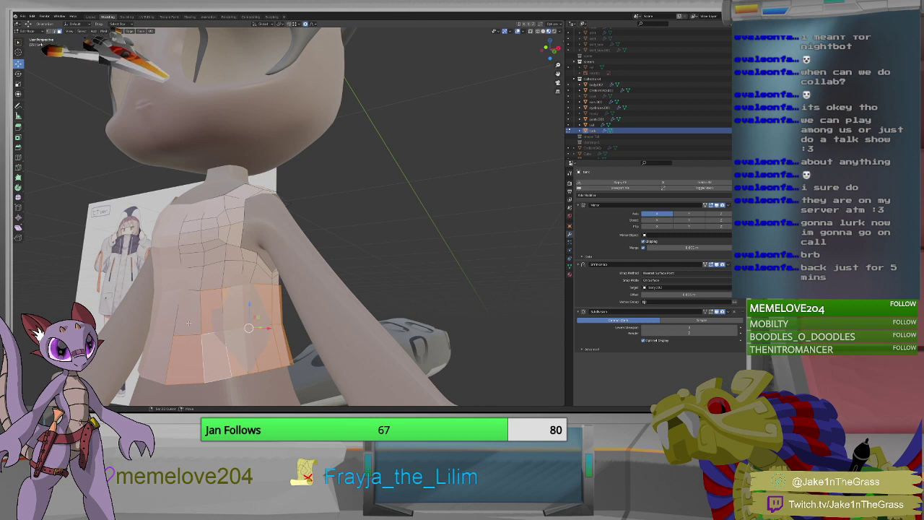
pyautogui.keyDown('alt'); pyautogui.keyDown('shift'); pyautogui.click(189, 351); pyautogui.keyUp('shift'); pyautogui.keyUp('alt')
pyautogui.keyDown('shift'); pyautogui.click(213, 276); pyautogui.keyUp('shift')
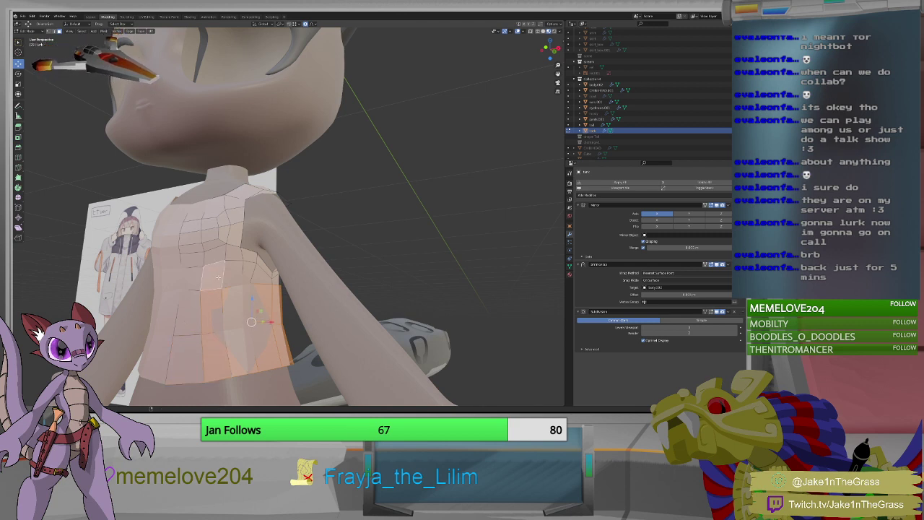
pyautogui.keyDown('shift'); pyautogui.click(217, 276); pyautogui.keyUp('shift')
pyautogui.keyDown('shift'); pyautogui.click(213, 275); pyautogui.keyUp('shift')
pyautogui.keyDown('shift'); pyautogui.click(206, 276); pyautogui.keyUp('shift')
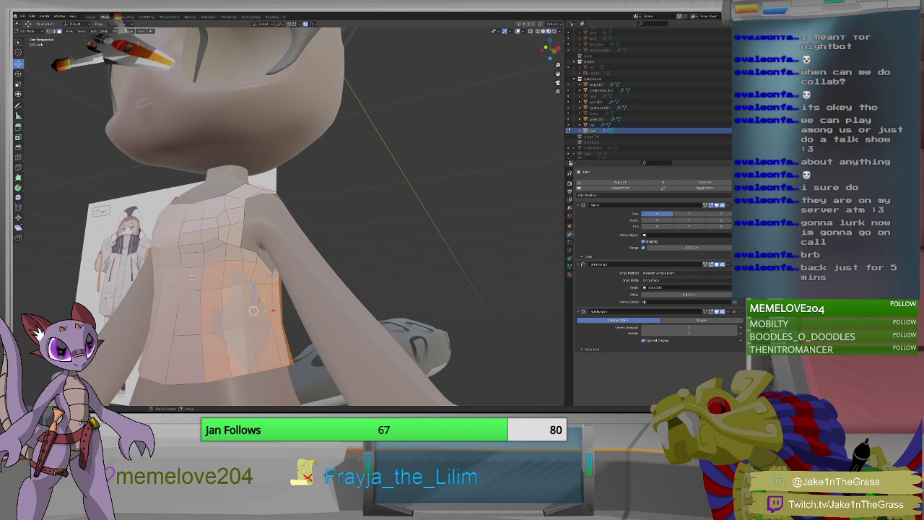
# Extend the face selection across the tank's lower back and front and apply Smooth Vertices to it.
pyautogui.moveTo(289, 301); pyautogui.dragTo(250, 296, button='middle')
pyautogui.keyDown('shift'); pyautogui.click(318, 277); pyautogui.keyUp('shift')
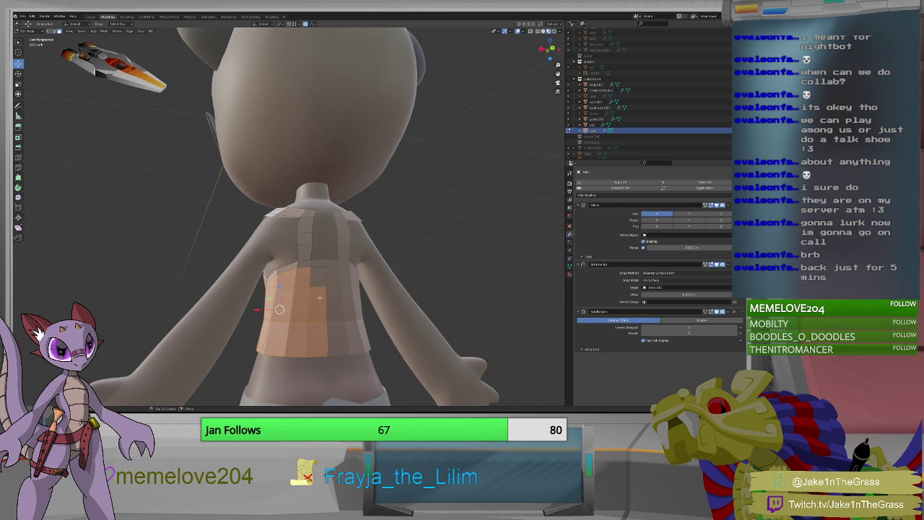
pyautogui.keyDown('shift'); pyautogui.click(318, 304); pyautogui.keyUp('shift')
pyautogui.keyDown('shift'); pyautogui.click(318, 338); pyautogui.keyUp('shift')
pyautogui.keyDown('shift'); pyautogui.click(316, 310); pyautogui.keyUp('shift')
pyautogui.keyDown('shift'); pyautogui.click(316, 281); pyautogui.keyUp('shift')
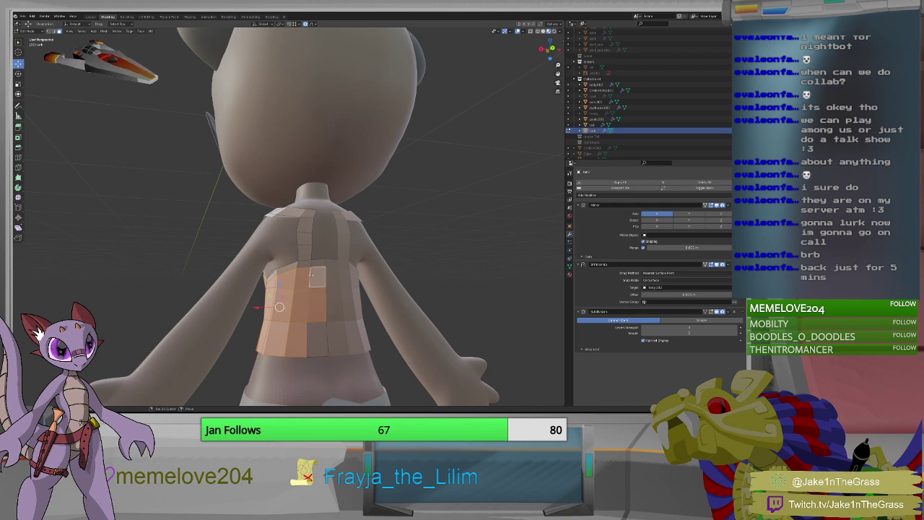
pyautogui.moveTo(316, 282); pyautogui.dragTo(374, 292, button='middle')
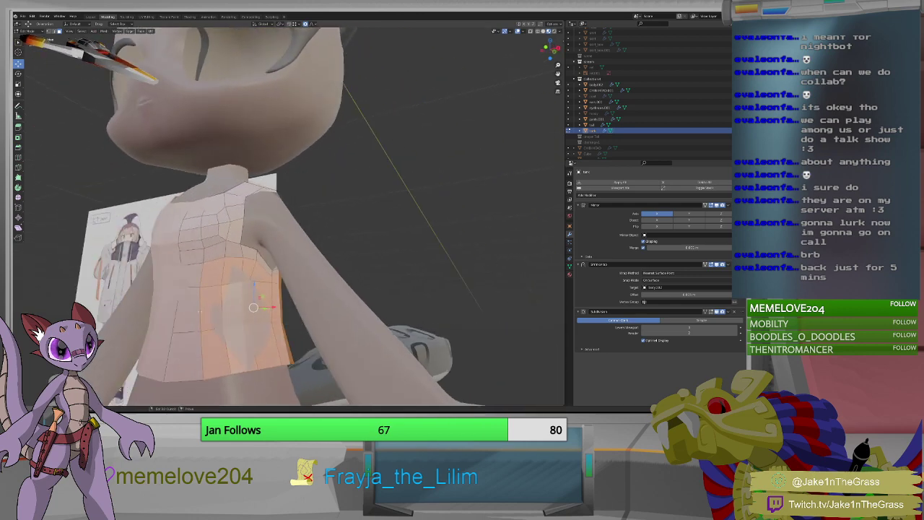
pyautogui.keyDown('shift'); pyautogui.click(185, 311); pyautogui.keyUp('shift')
pyautogui.keyDown('shift'); pyautogui.click(195, 275); pyautogui.keyUp('shift')
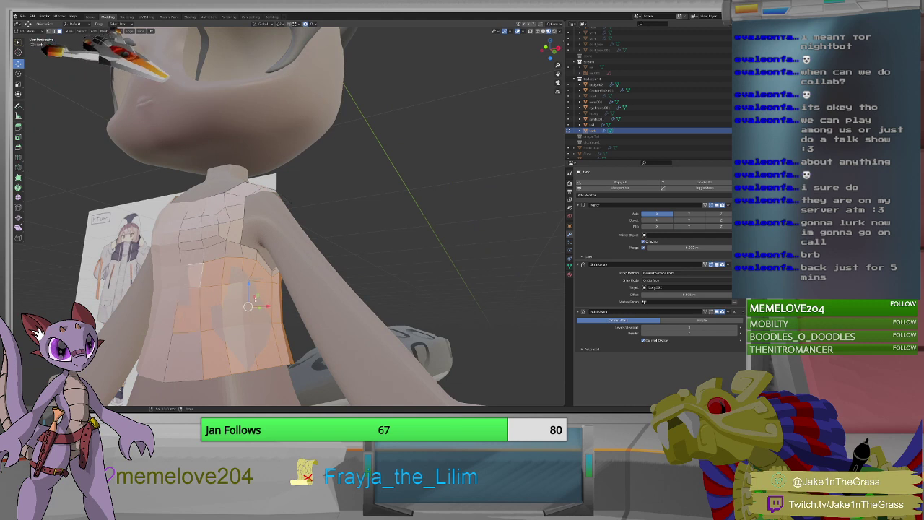
pyautogui.keyDown('shift'); pyautogui.click(201, 259); pyautogui.keyUp('shift')
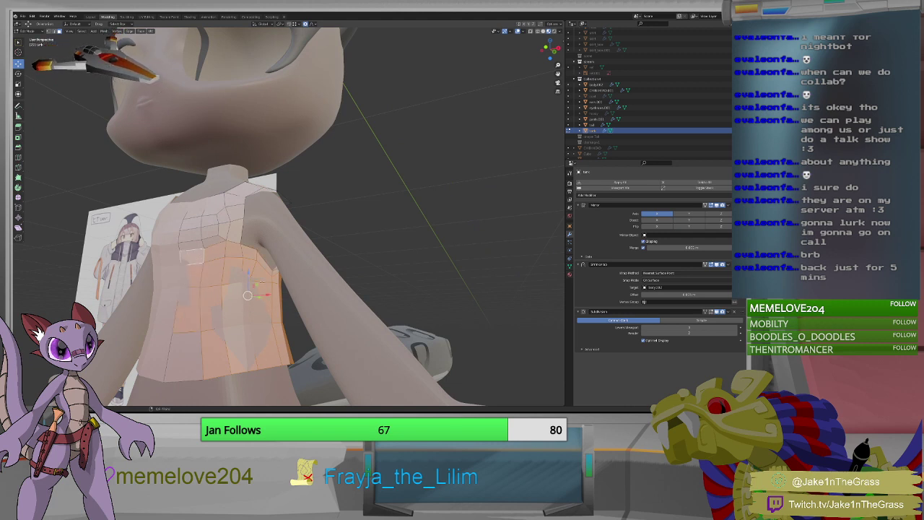
pyautogui.moveTo(200, 258); pyautogui.dragTo(158, 298, button='middle')
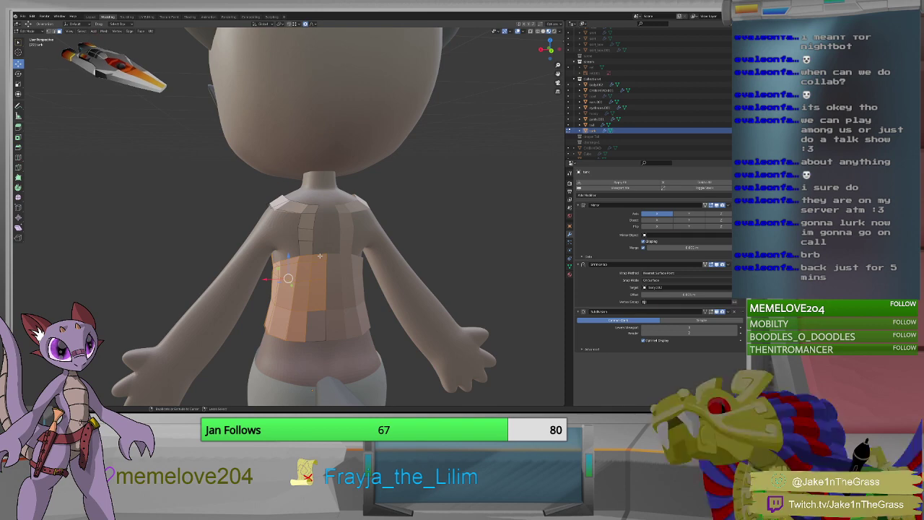
pyautogui.rightClick(320, 258)
pyautogui.click(320, 257)
pyautogui.rightClick(319, 258)
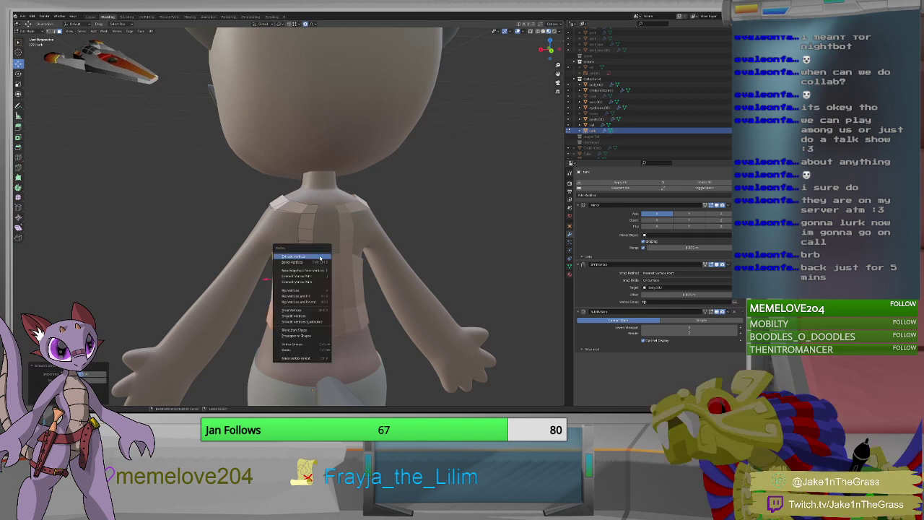
pyautogui.click(320, 257)
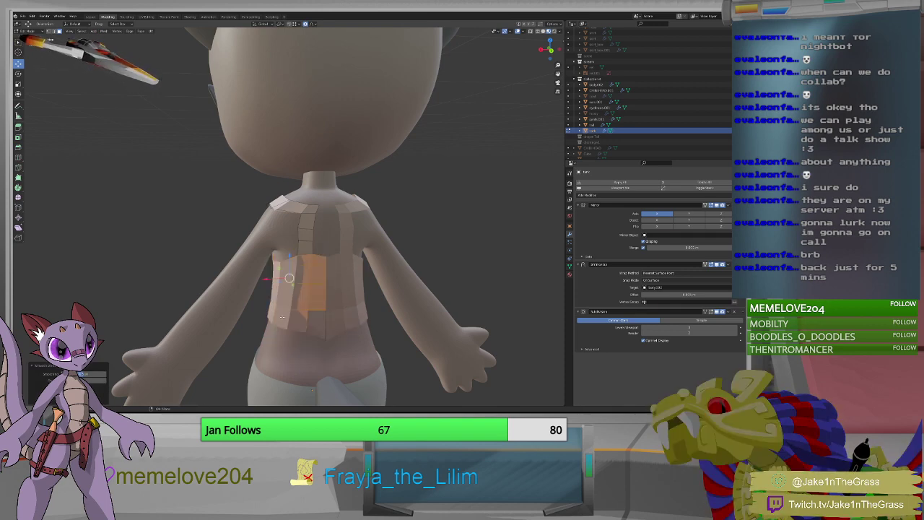
# Flatten the tank's bottom hem edge loop by scaling it along the Z axis.
pyautogui.moveTo(282, 315)
pyautogui.mouseDown(button='middle')
pyautogui.moveTo(371, 286)
pyautogui.moveTo(382, 293)
pyautogui.moveTo(317, 282)
pyautogui.moveTo(295, 307)
pyautogui.mouseUp(button='middle')
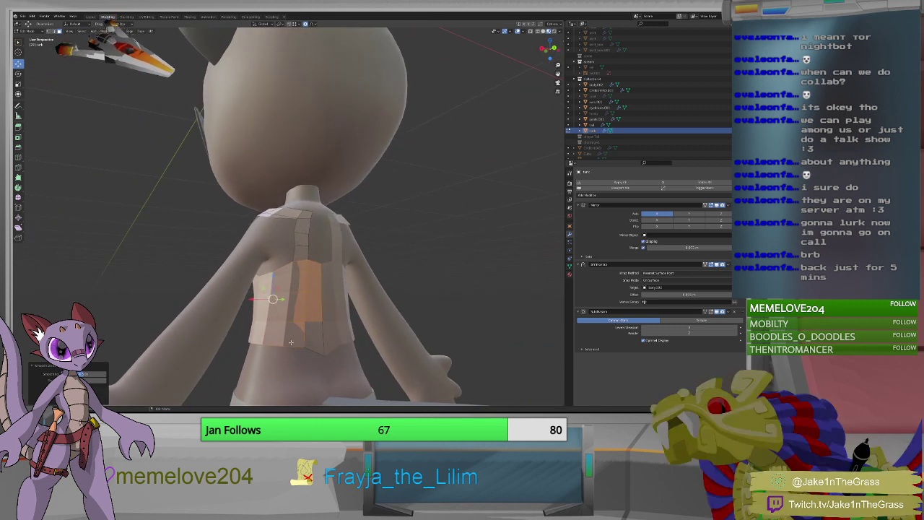
pyautogui.click(292, 345)
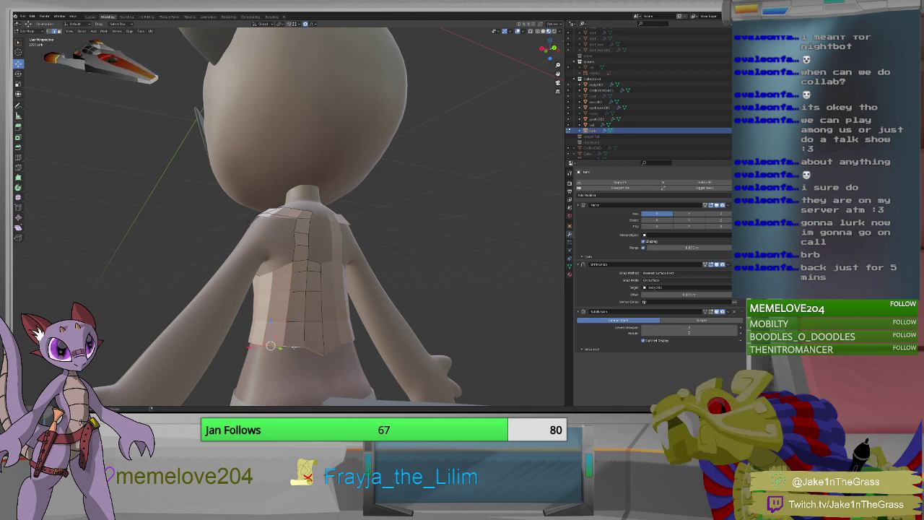
pyautogui.hotkey('shift', 'space')
pyautogui.press('s')
pyautogui.press('s')
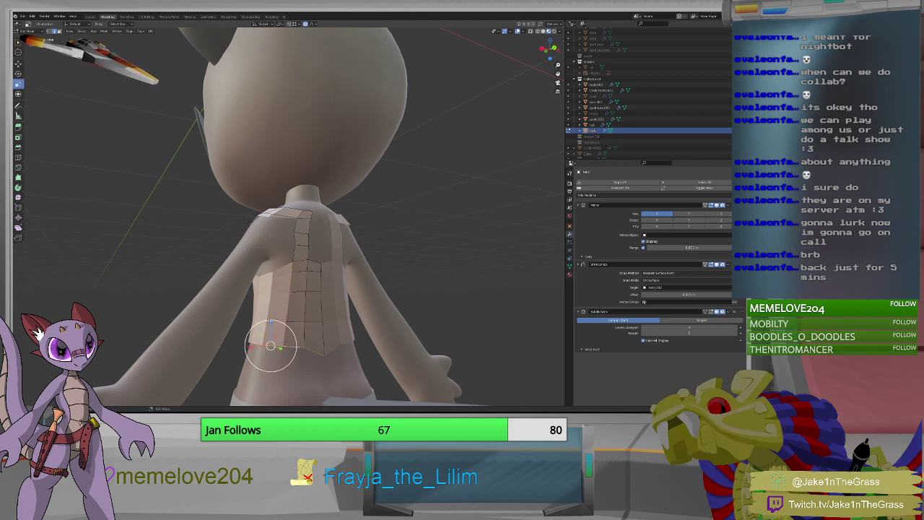
pyautogui.press('z')
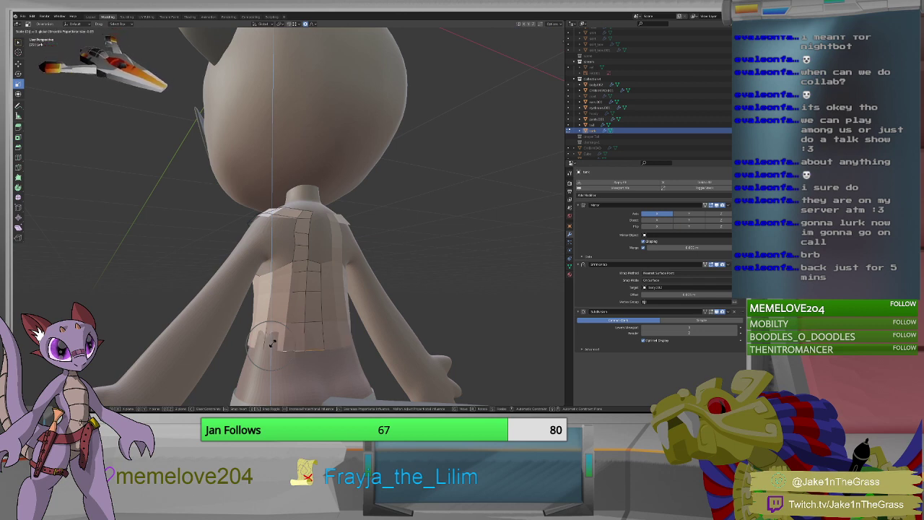
pyautogui.click(271, 345)
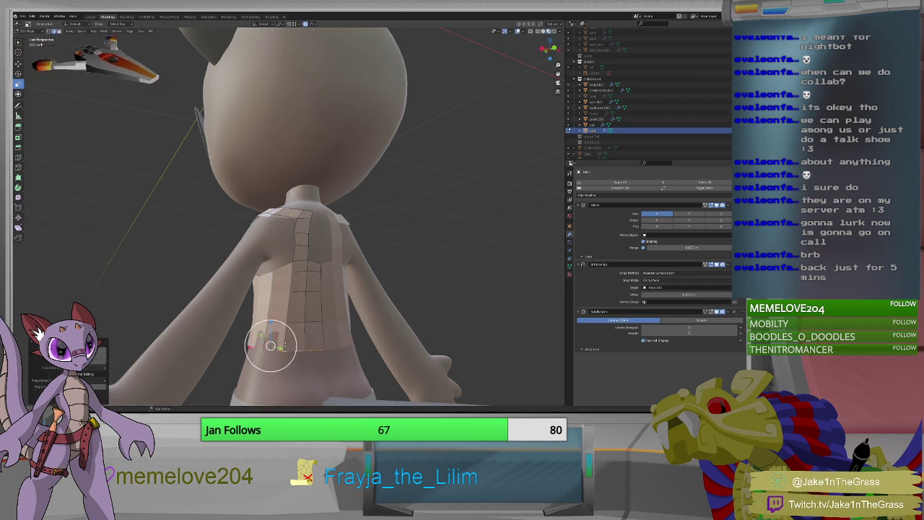
# Scale the tank's bottom hem edge loop along the X axis.
pyautogui.press('s')
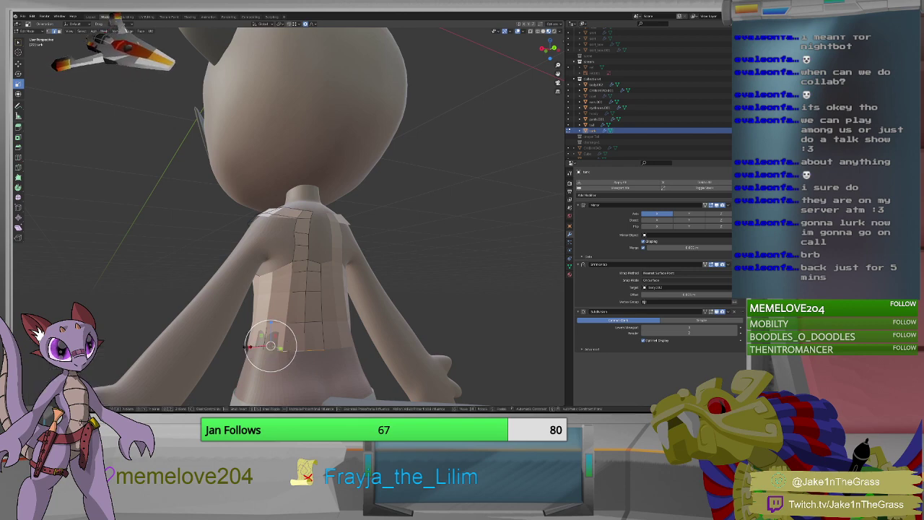
pyautogui.press('x')
pyautogui.click(245, 346)
# Examine the tank top's overall shape and fit from the front, side and back of the character.
pyautogui.moveTo(246, 346); pyautogui.dragTo(392, 352, button='middle')
pyautogui.scroll(-8, 392, 352)
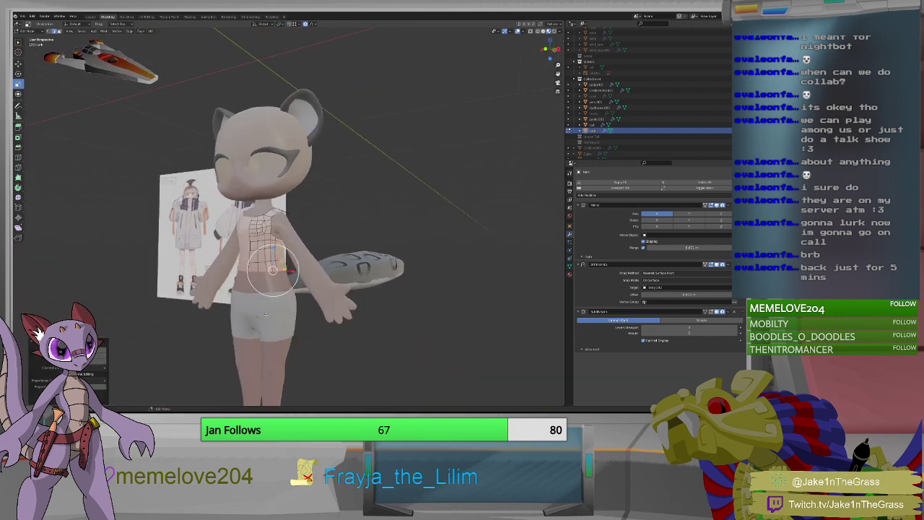
pyautogui.moveTo(263, 314)
pyautogui.mouseDown(button='middle')
pyautogui.moveTo(216, 310)
pyautogui.moveTo(263, 309)
pyautogui.mouseUp(button='middle')
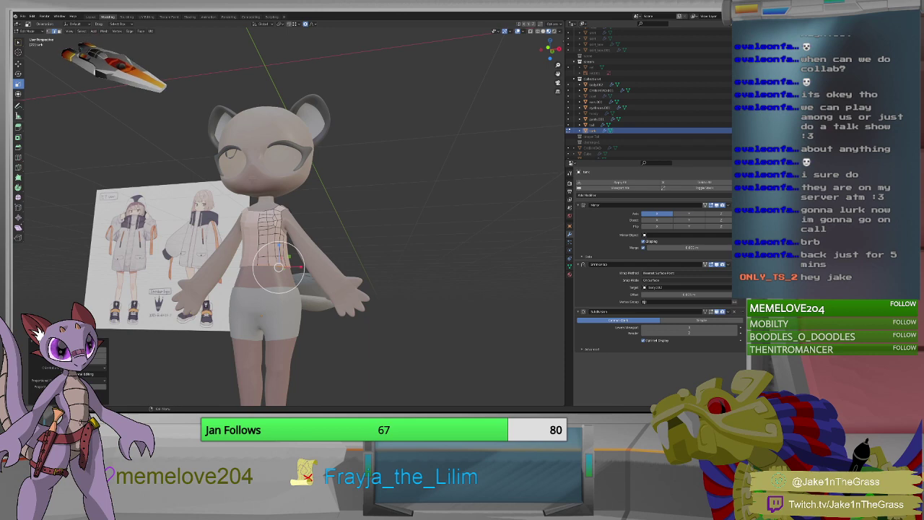
pyautogui.moveTo(319, 230); pyautogui.dragTo(309, 250, button='middle')
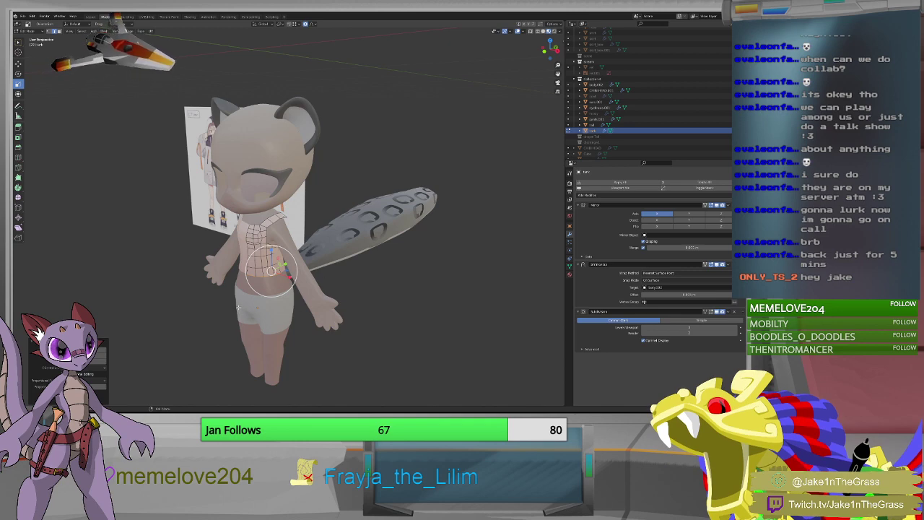
pyautogui.moveTo(238, 306); pyautogui.dragTo(274, 329, button='middle')
pyautogui.scroll(2, 263, 289)
pyautogui.scroll(3, 264, 289)
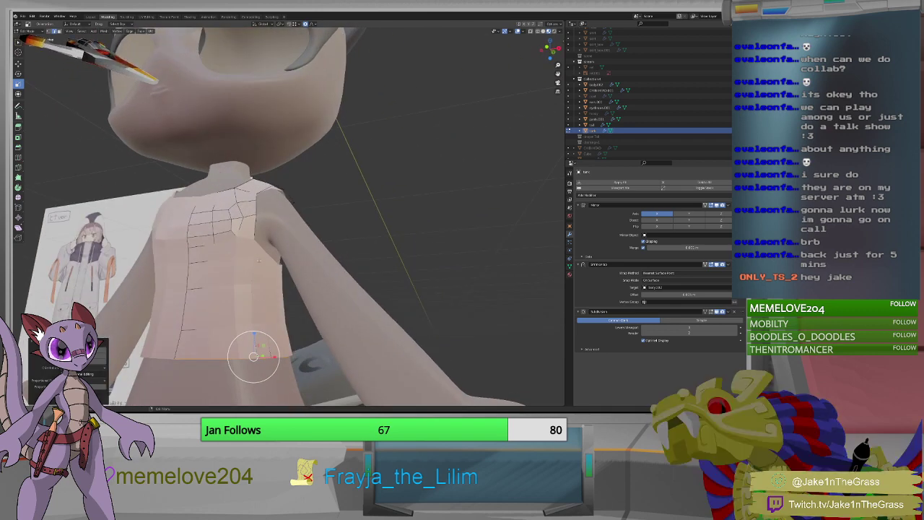
pyautogui.scroll(-3, 258, 261)
pyautogui.moveTo(259, 261); pyautogui.dragTo(194, 281, button='middle')
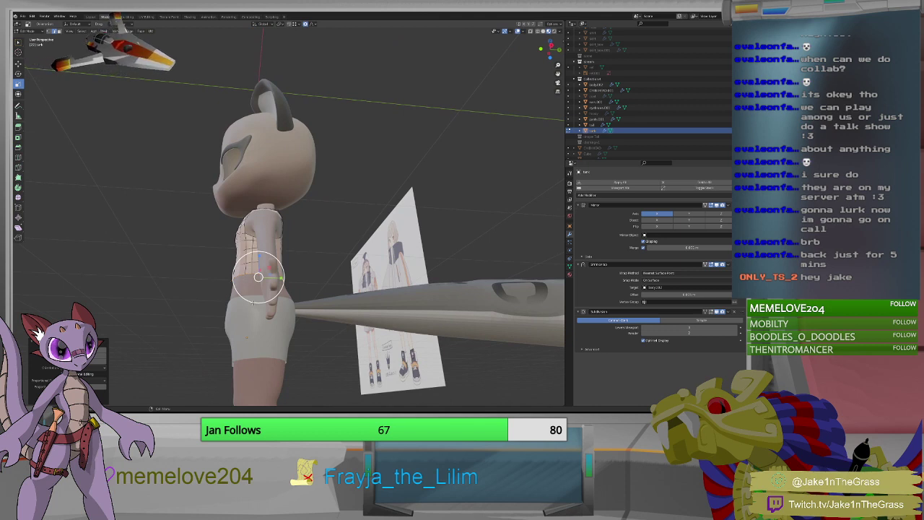
pyautogui.moveTo(203, 297); pyautogui.dragTo(270, 312, button='middle')
pyautogui.scroll(4, 244, 312)
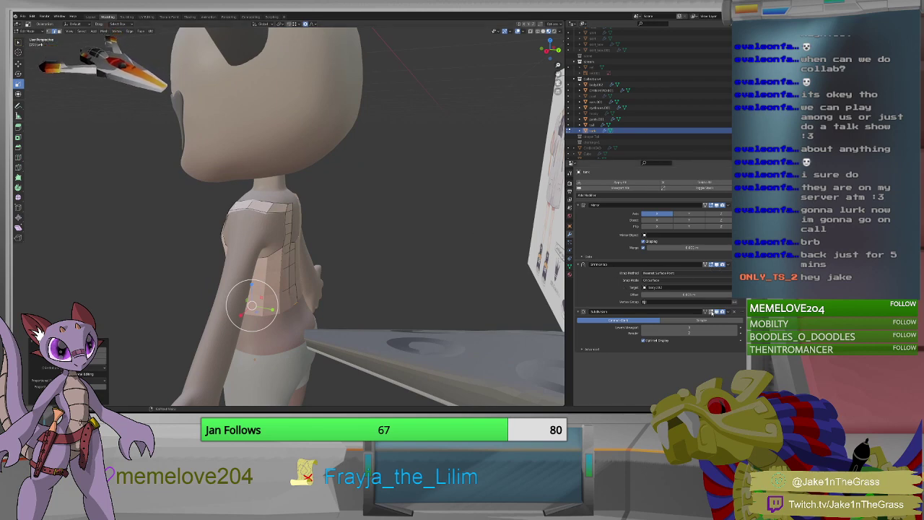
pyautogui.moveTo(252, 307)
pyautogui.mouseDown(button='middle')
pyautogui.moveTo(248, 325)
pyautogui.moveTo(233, 325)
pyautogui.moveTo(244, 296)
pyautogui.moveTo(266, 293)
pyautogui.moveTo(250, 289)
pyautogui.mouseUp(button='middle')
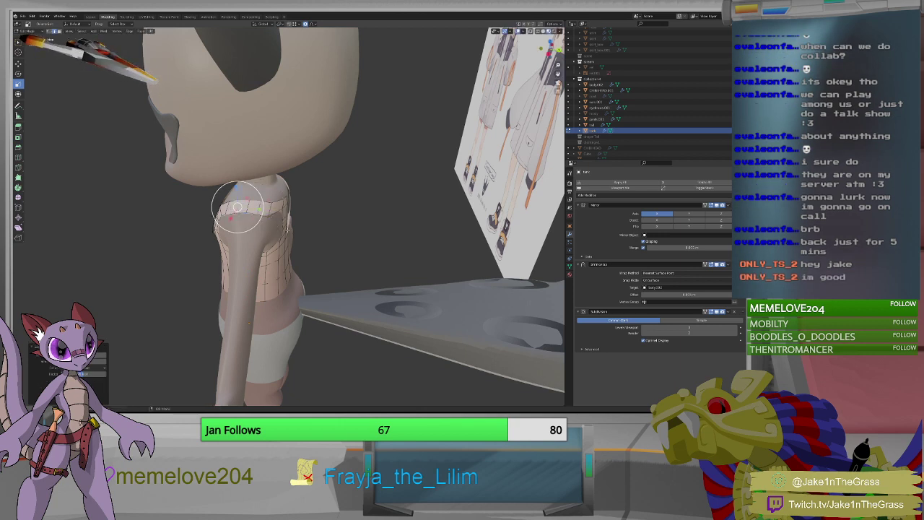
# Scale the selected edge on the upper back strap along the X axis with a reduced proportional editing radius.
pyautogui.moveTo(237, 207); pyautogui.dragTo(248, 227, button='middle')
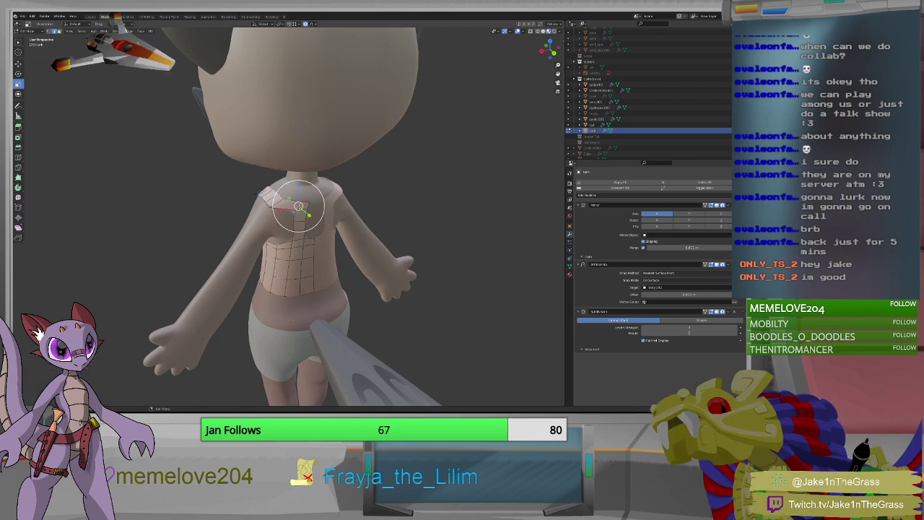
pyautogui.scroll(2, 298, 206)
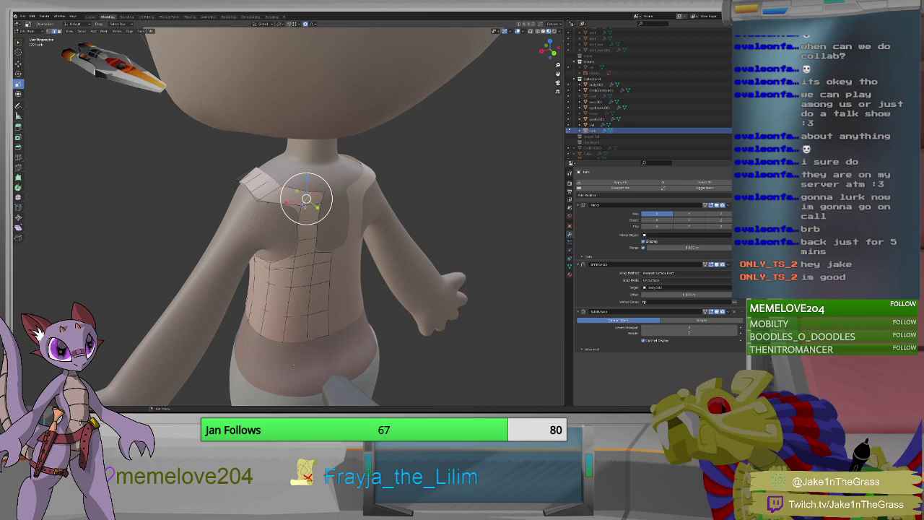
pyautogui.scroll(4, 307, 199)
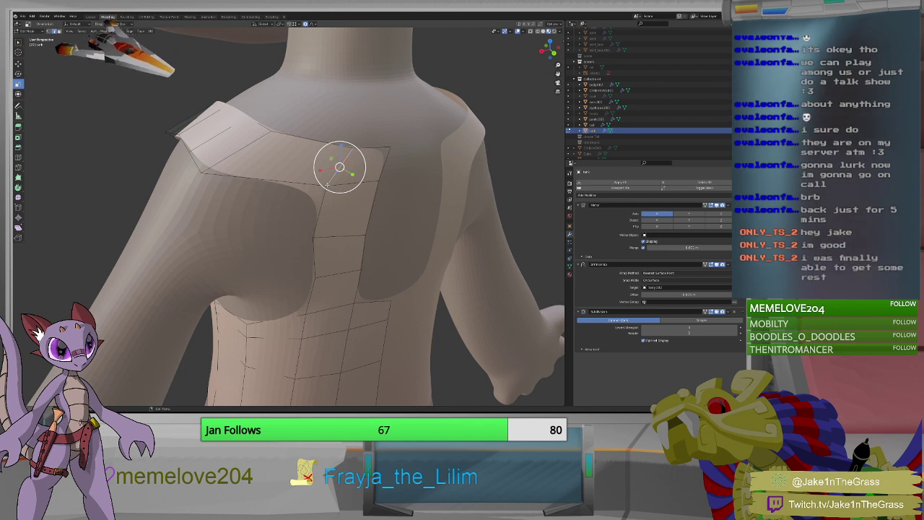
pyautogui.press('s')
pyautogui.press('x')
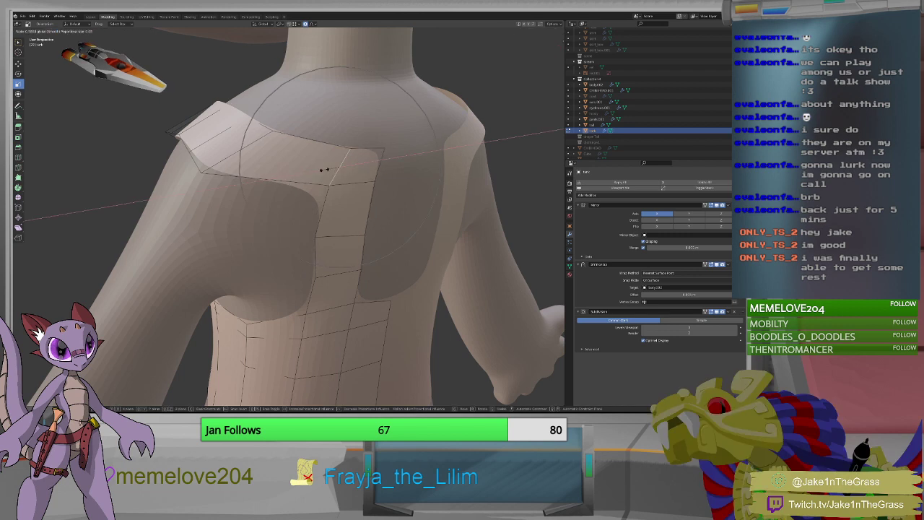
pyautogui.scroll(3, 326, 170)
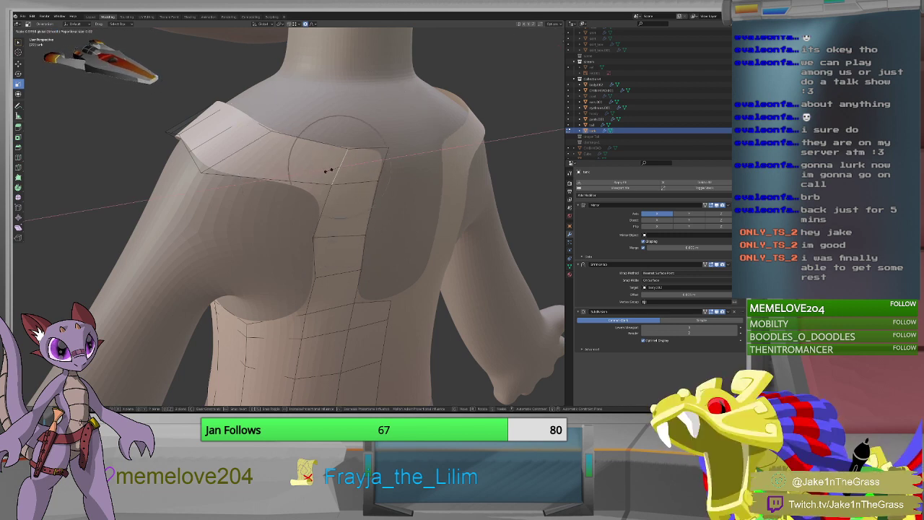
pyautogui.scroll(3, 328, 171)
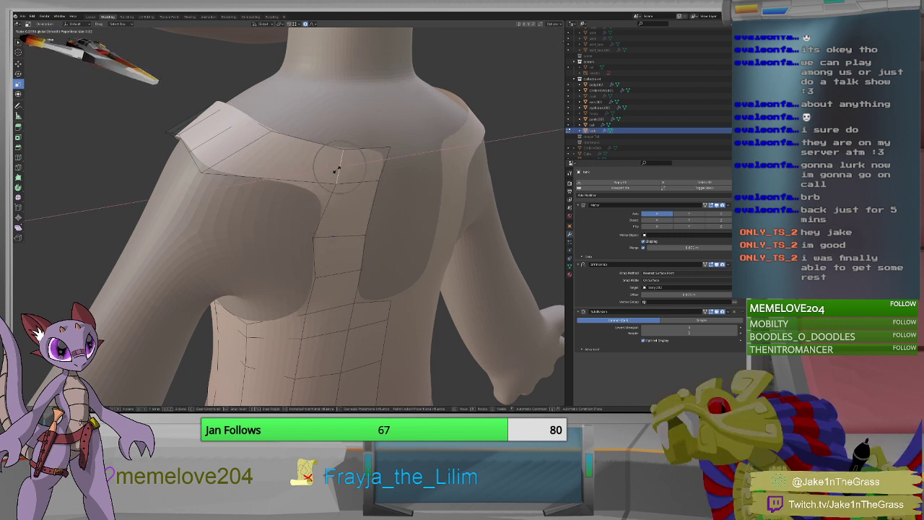
pyautogui.click(338, 168)
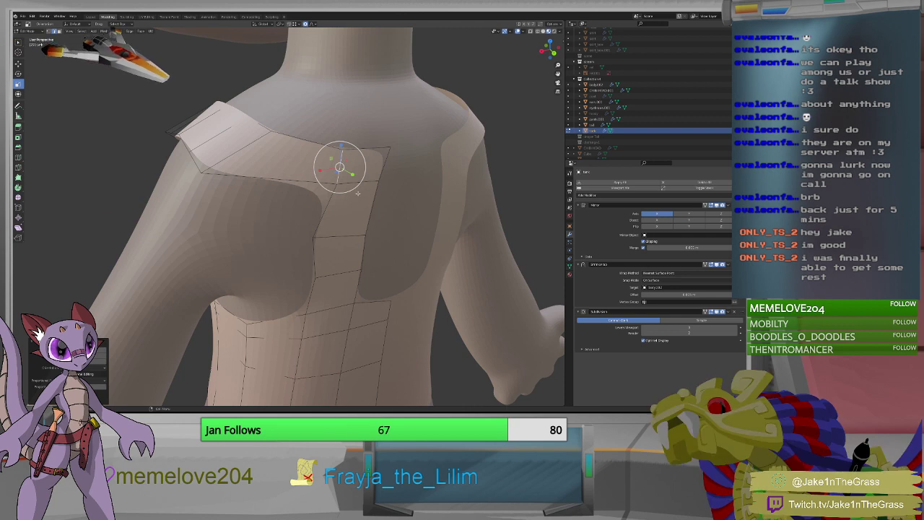
# Switch to the Move tool and shift the upper back strap edge outward along the X axis toward the shoulder.
pyautogui.scroll(3, 374, 201)
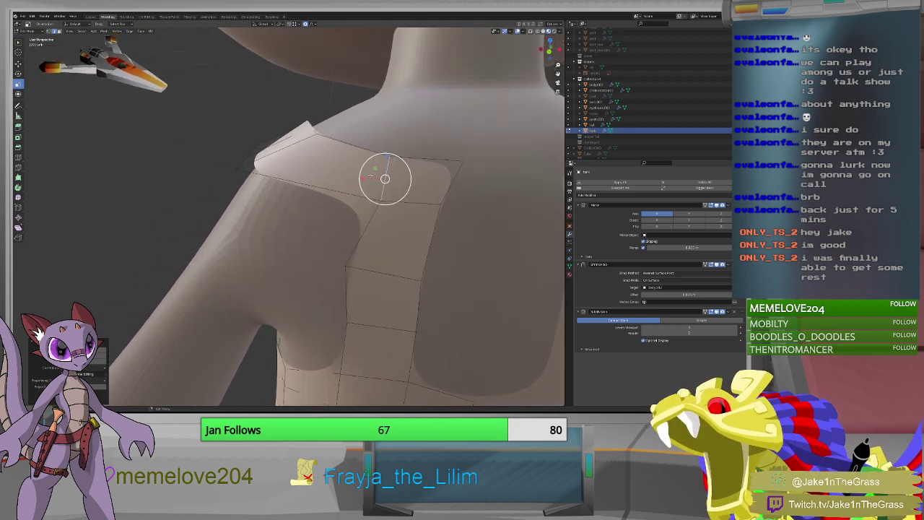
pyautogui.hotkey('shift', 'space')
pyautogui.press('g')
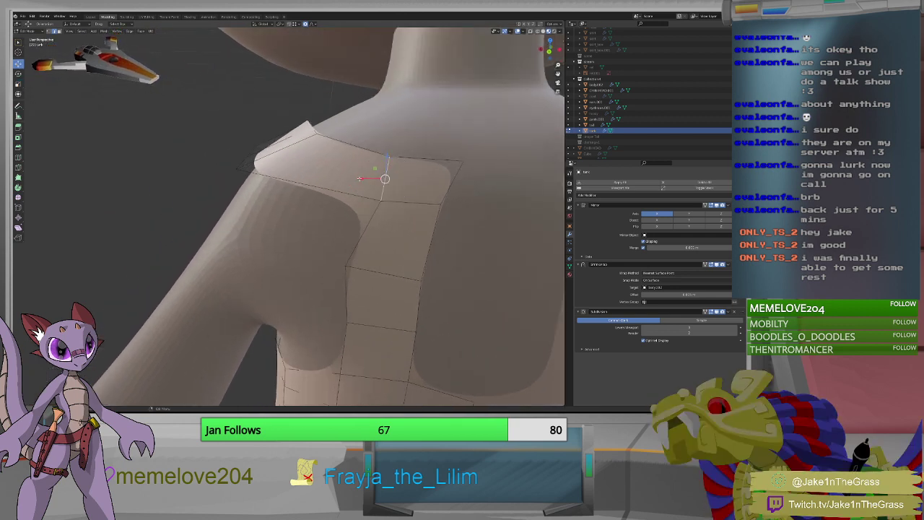
pyautogui.moveTo(375, 180); pyautogui.dragTo(329, 176)
pyautogui.scroll(-4, 361, 195)
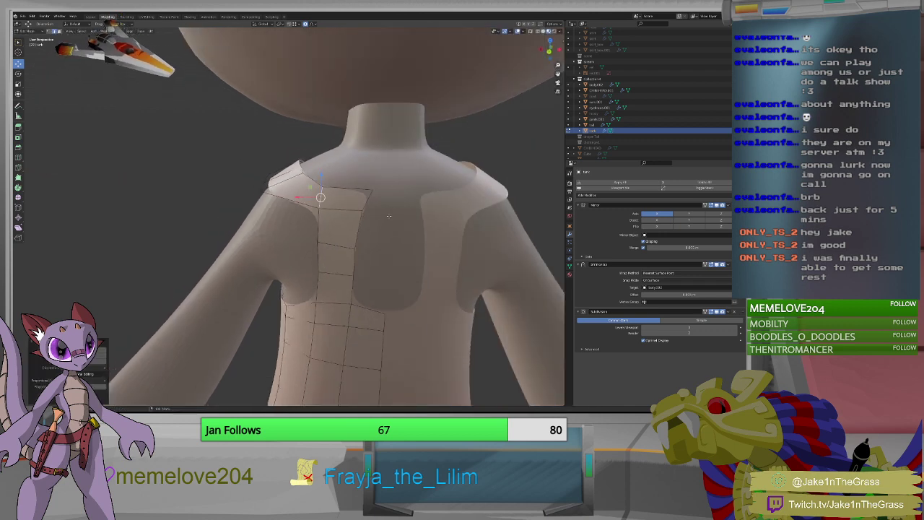
# Extend the strap's inner upper edge along the X axis to the mirror centre, bridging the back below the neck.
pyautogui.click(368, 197)
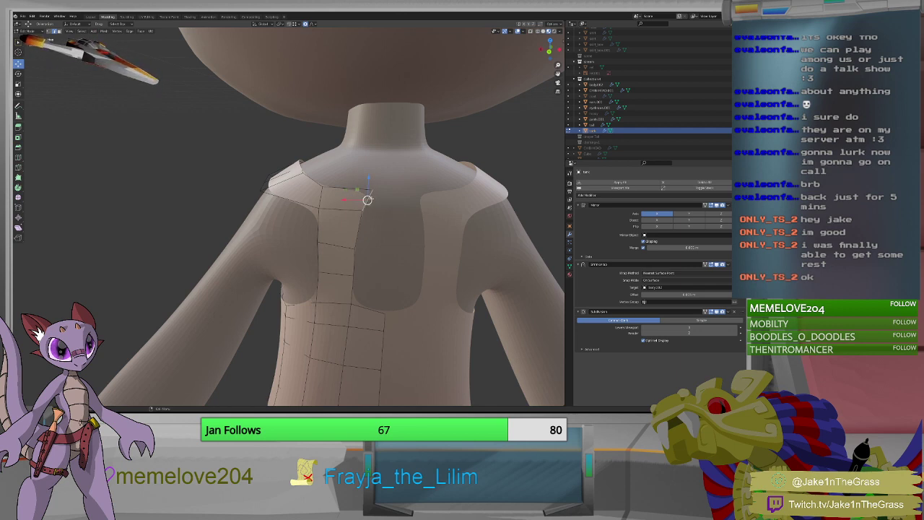
pyautogui.press('g')
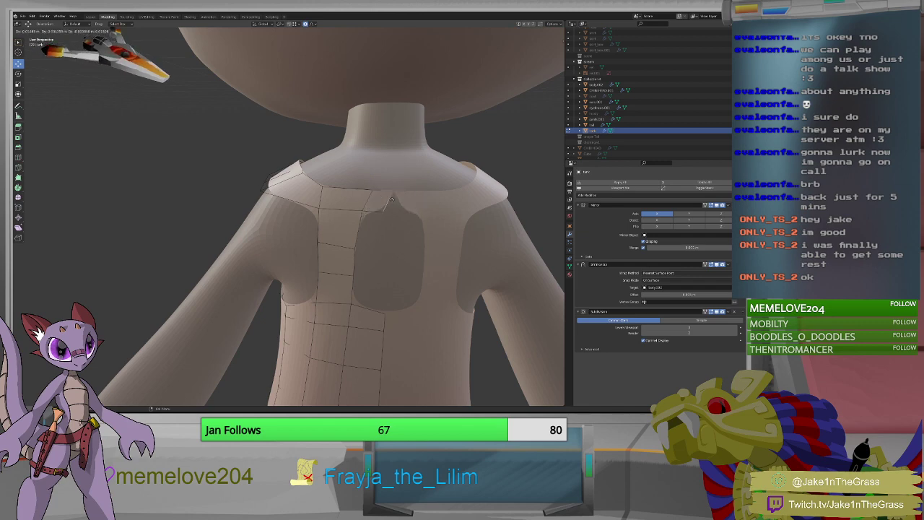
pyautogui.press('x')
pyautogui.click(419, 199)
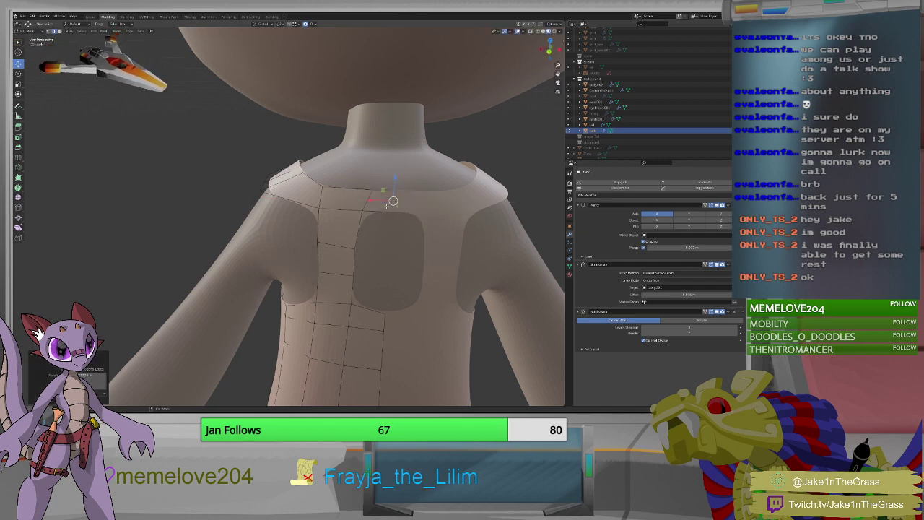
# Select the vertex midway down the strap's armhole edge on the back and move it along the Y axis.
pyautogui.moveTo(387, 206); pyautogui.dragTo(458, 196, button='middle')
pyautogui.keyDown('shift'); pyautogui.rightClick(272, 284); pyautogui.keyUp('shift')
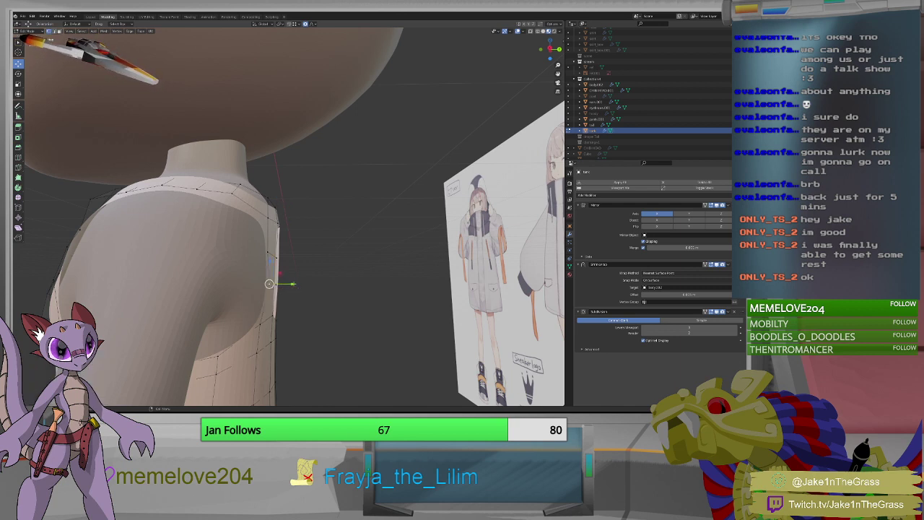
pyautogui.press('g')
pyautogui.press('x')
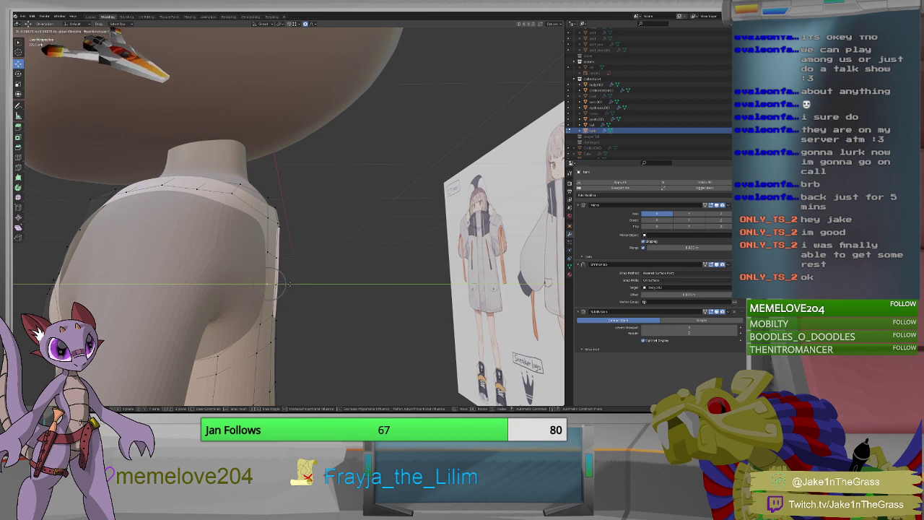
pyautogui.click(288, 284)
pyautogui.moveTo(288, 284); pyautogui.dragTo(513, 304, button='middle')
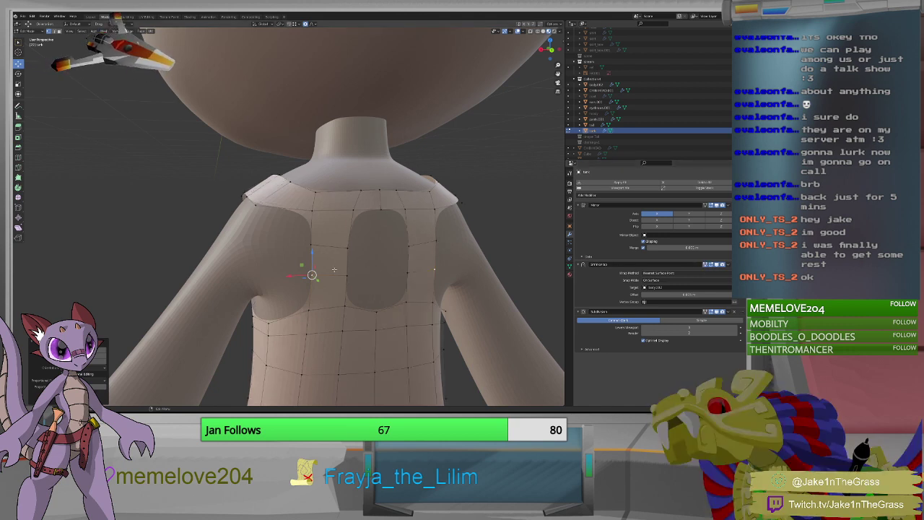
# Reposition the back armhole vertex, turning on snapping with the Face target for the final move.
pyautogui.press('g')
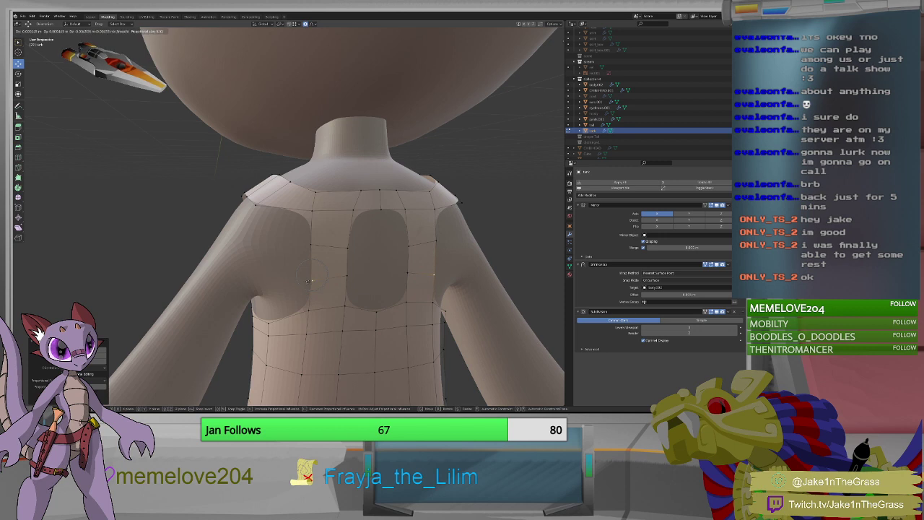
pyautogui.click(309, 281)
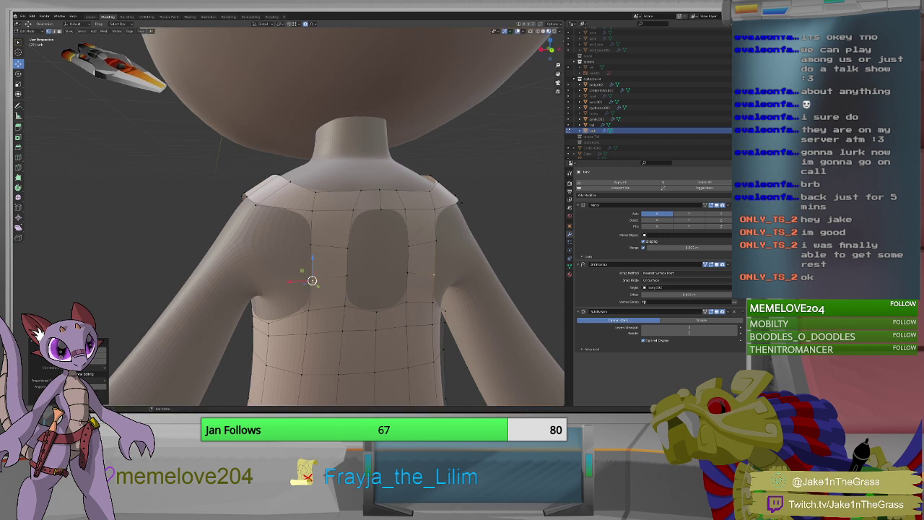
pyautogui.click(298, 24)
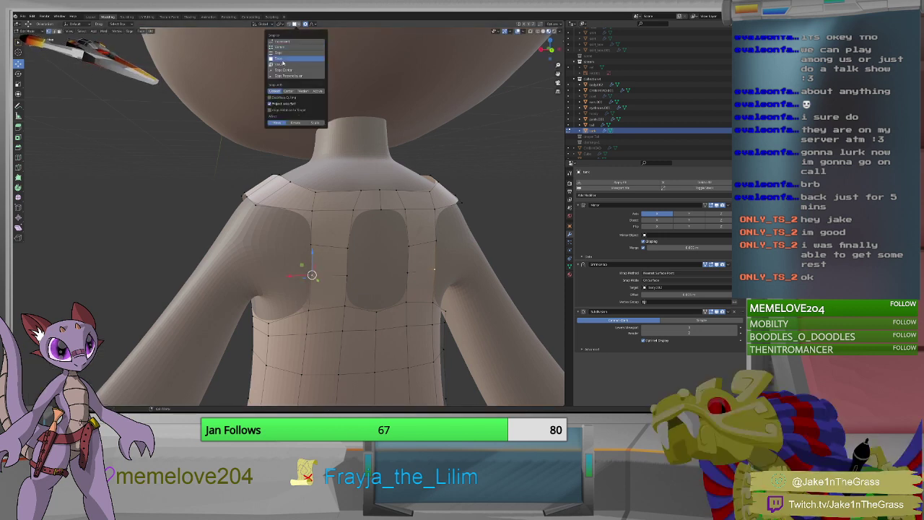
pyautogui.click(292, 25)
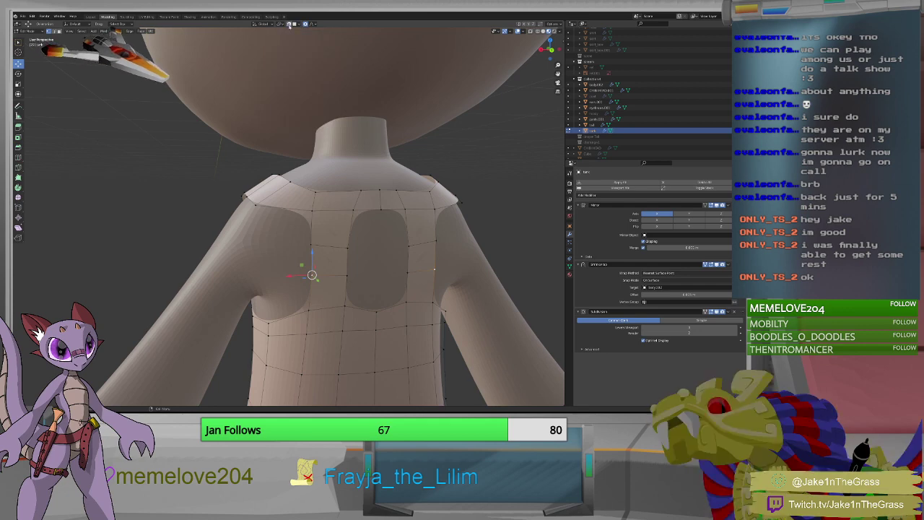
pyautogui.press('g')
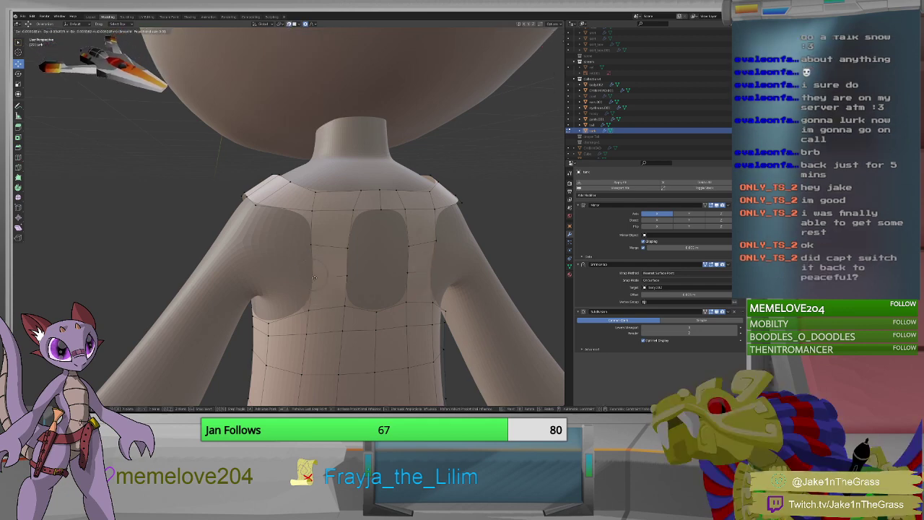
pyautogui.click(312, 275)
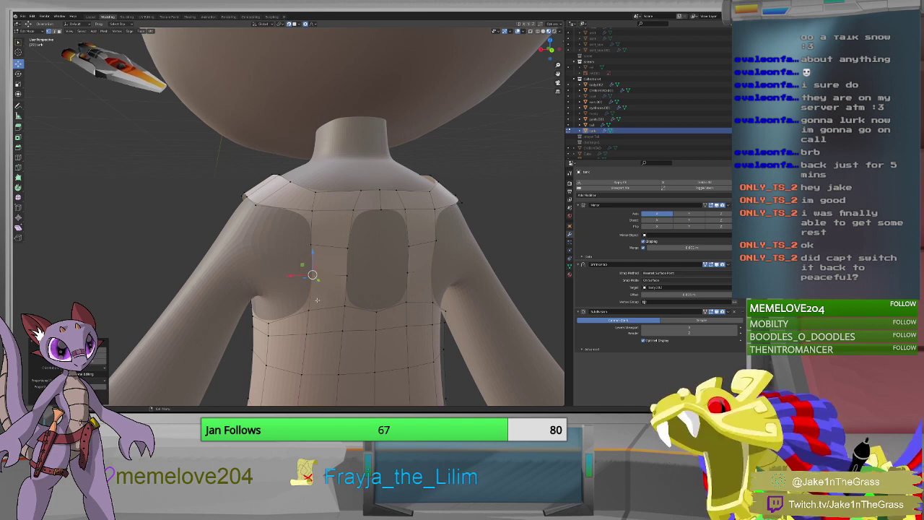
# Turn snapping off and move the back armhole vertex along the Y axis, away from the body surface.
pyautogui.moveTo(318, 320); pyautogui.dragTo(269, 47, button='middle')
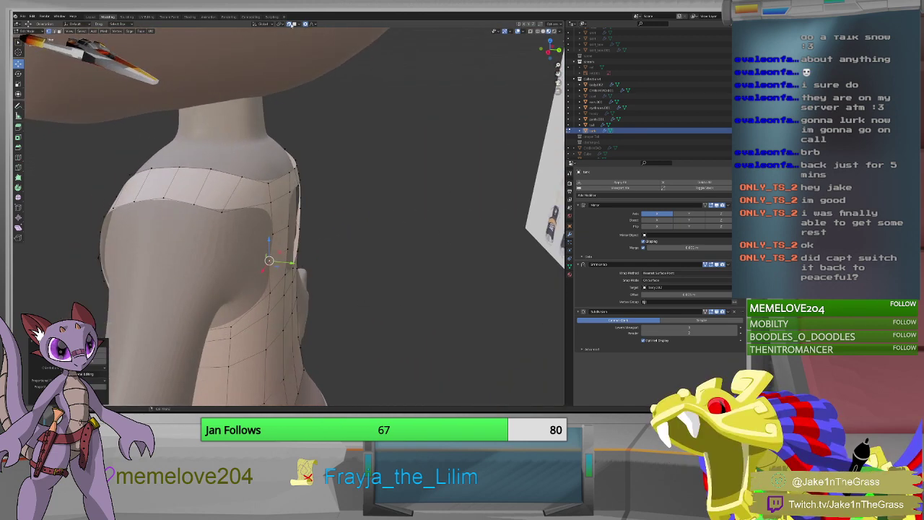
pyautogui.press('g')
pyautogui.press('y')
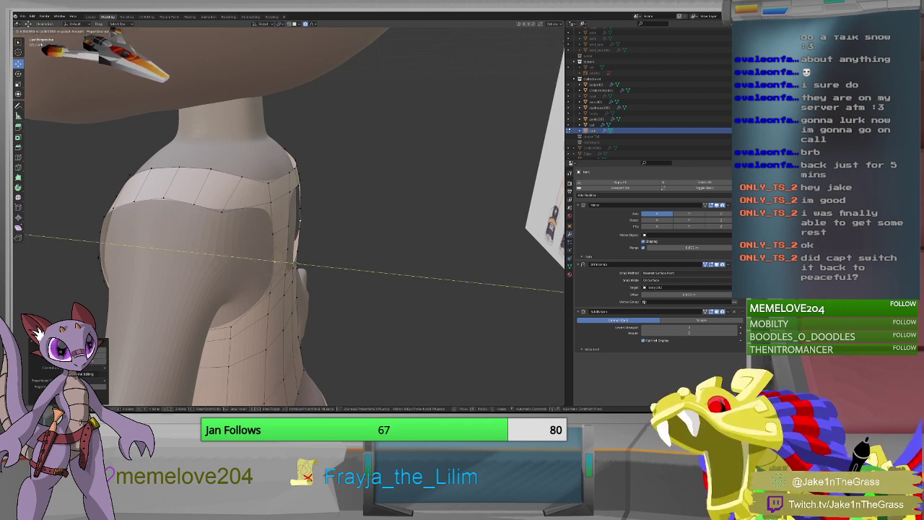
pyautogui.click(295, 264)
pyautogui.scroll(2, 294, 263)
pyautogui.scroll(3, 295, 274)
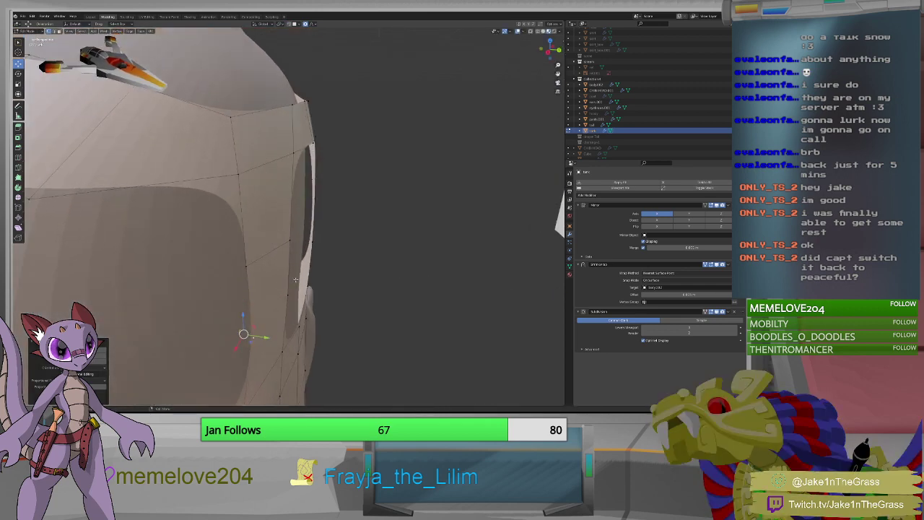
pyautogui.moveTo(296, 279); pyautogui.dragTo(325, 324, button='middle')
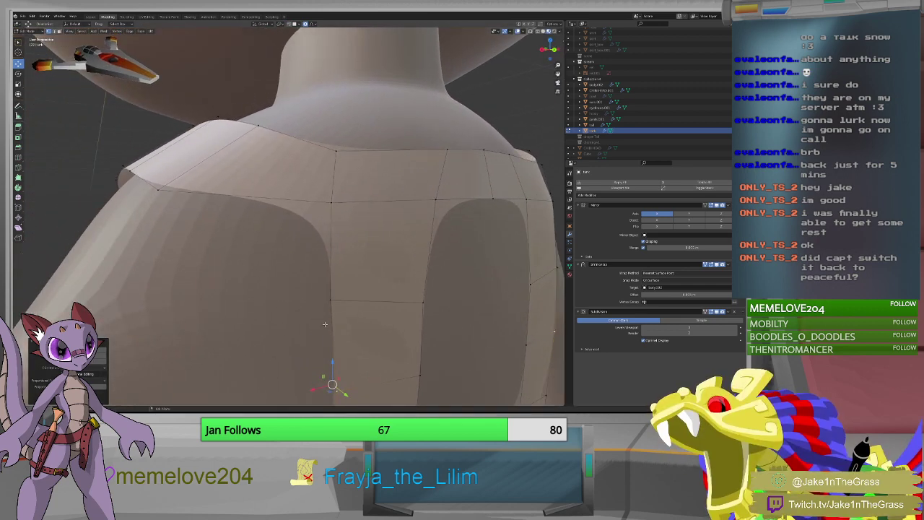
pyautogui.scroll(-4, 325, 324)
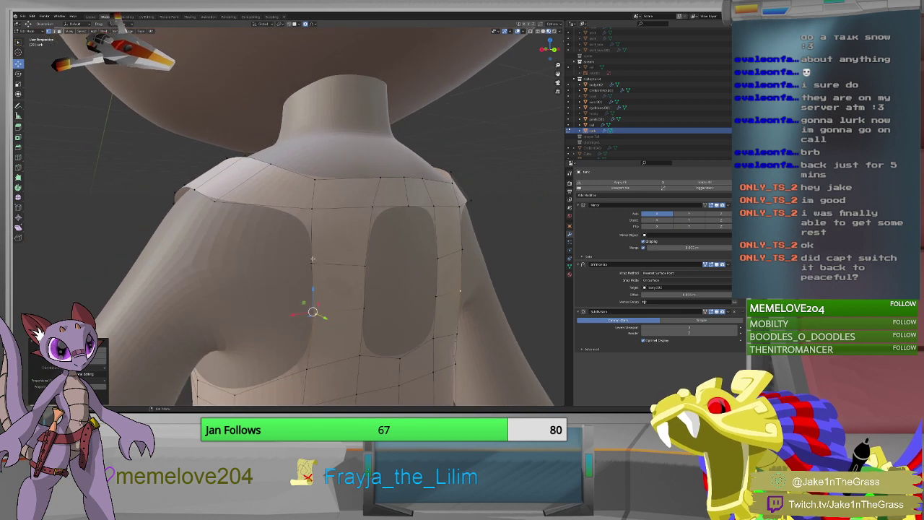
# Select the next vertex up on the strap's armhole edge on the back and move it along the Y axis.
pyautogui.click(312, 260)
pyautogui.click(291, 26)
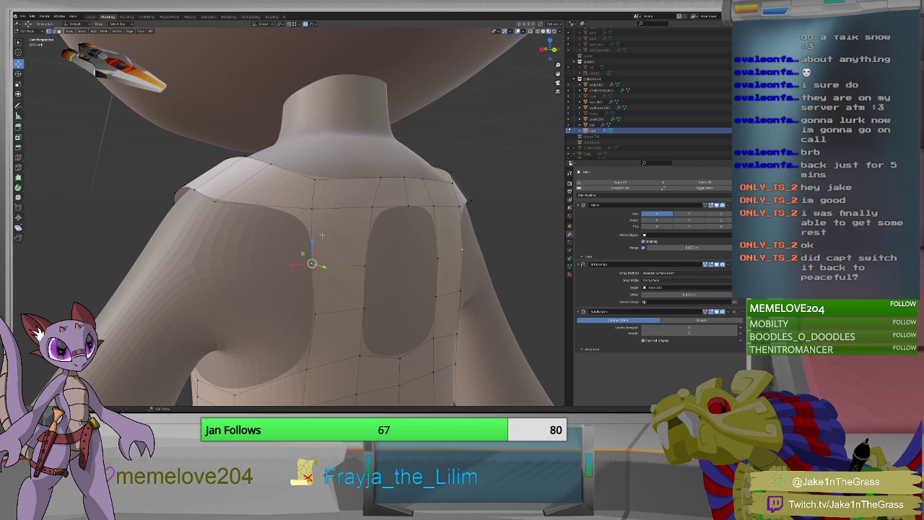
pyautogui.press('g')
pyautogui.press('g')
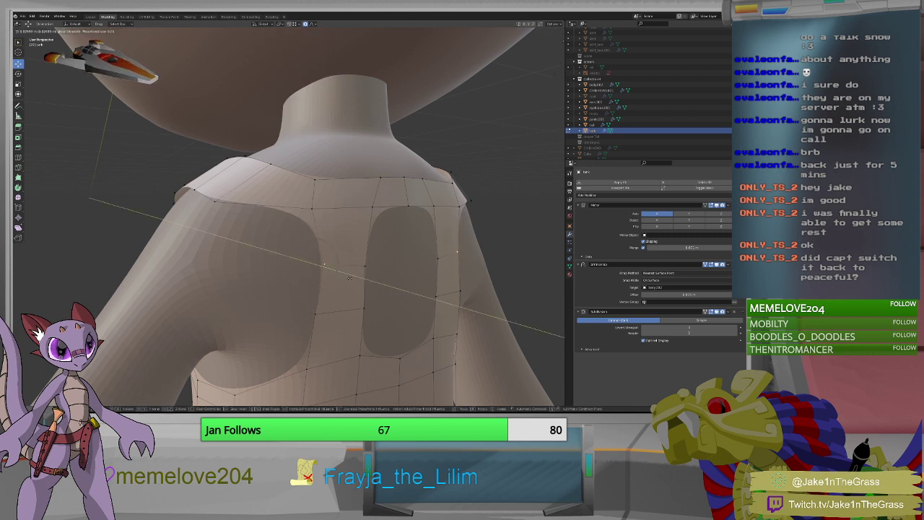
pyautogui.click(335, 276)
pyautogui.moveTo(335, 276)
pyautogui.mouseDown(button='middle')
pyautogui.moveTo(325, 260)
pyautogui.moveTo(319, 276)
pyautogui.mouseUp(button='middle')
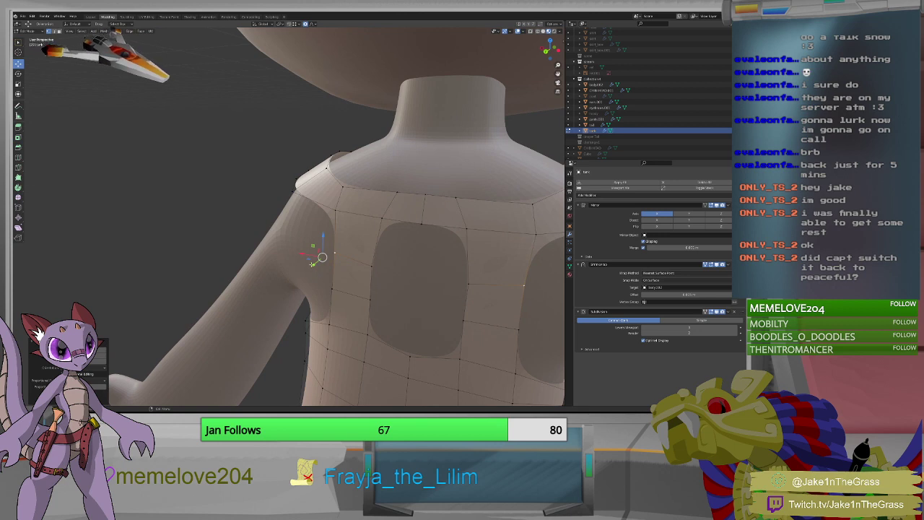
# Try to shift the upper back armhole vertex further along the Y axis.
pyautogui.press('g')
pyautogui.press('g')
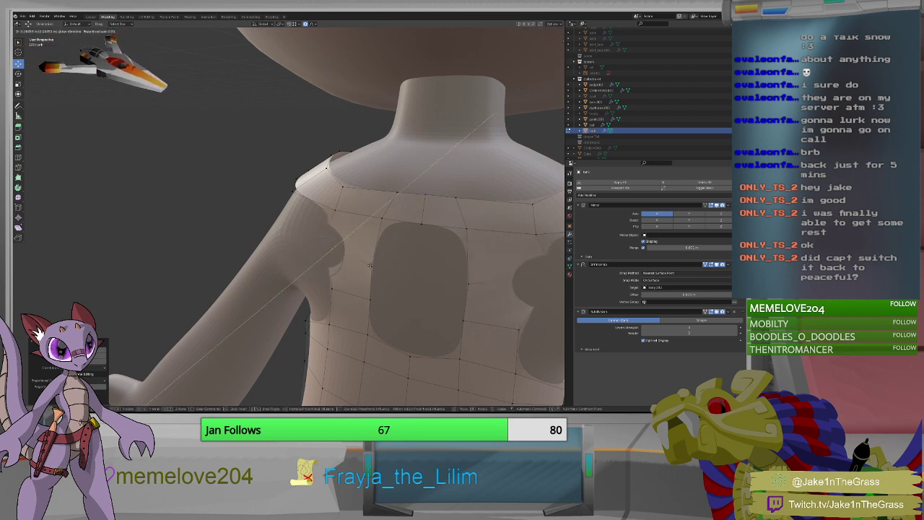
pyautogui.click(339, 257)
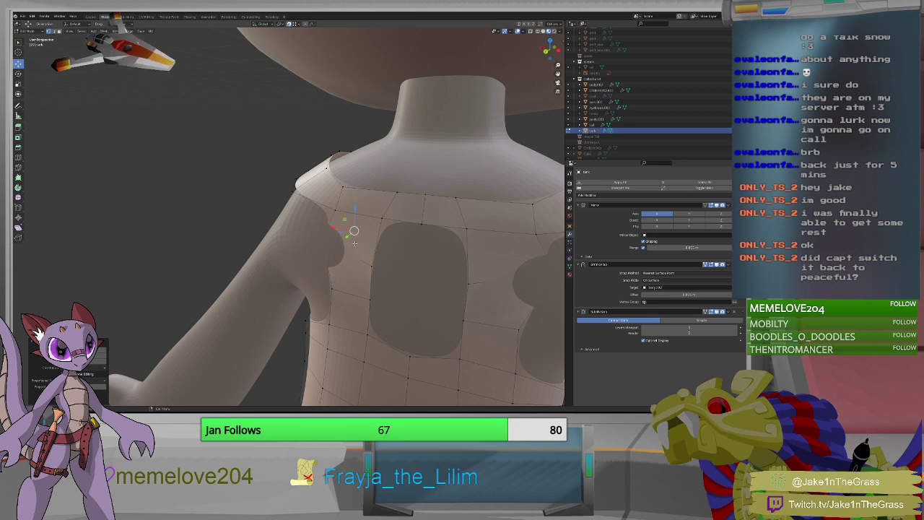
pyautogui.click(322, 256)
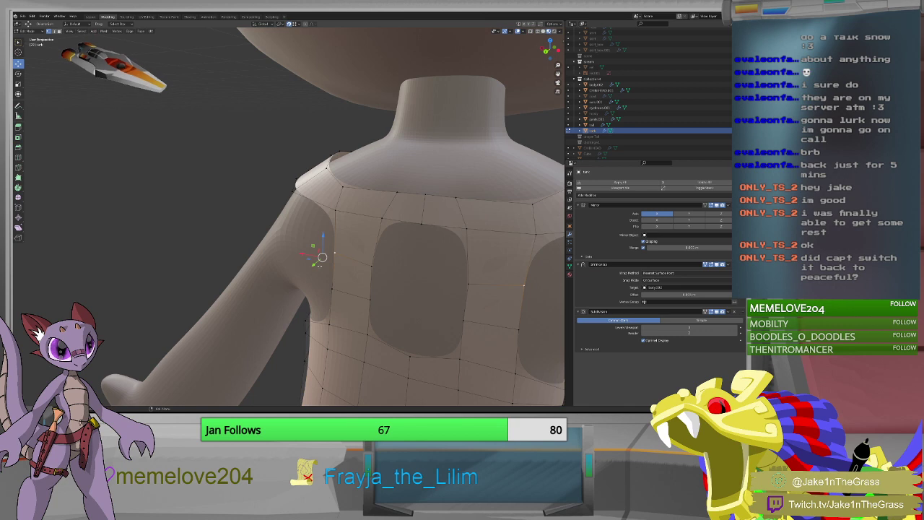
# Move the upper back armhole vertex along the Y axis, viewing the shoulder from the side.
pyautogui.moveTo(322, 256); pyautogui.dragTo(389, 282, button='middle')
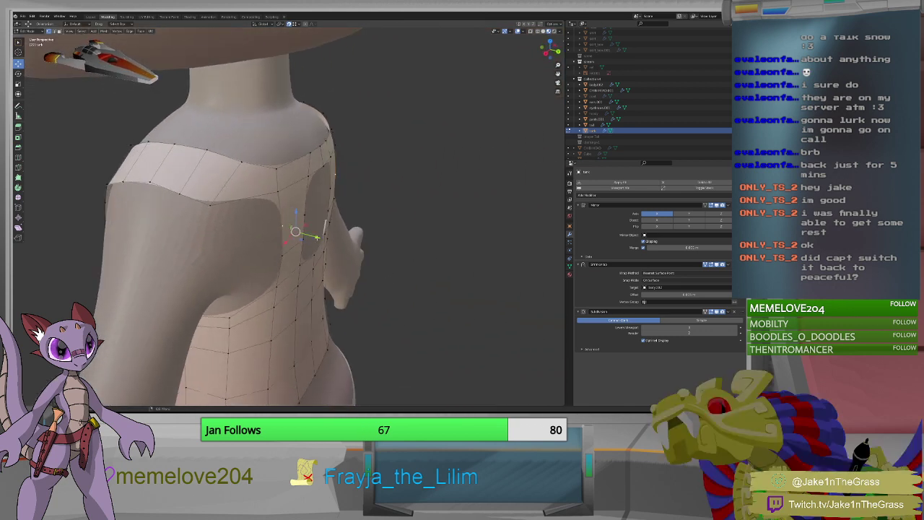
pyautogui.press('g')
pyautogui.press('y')
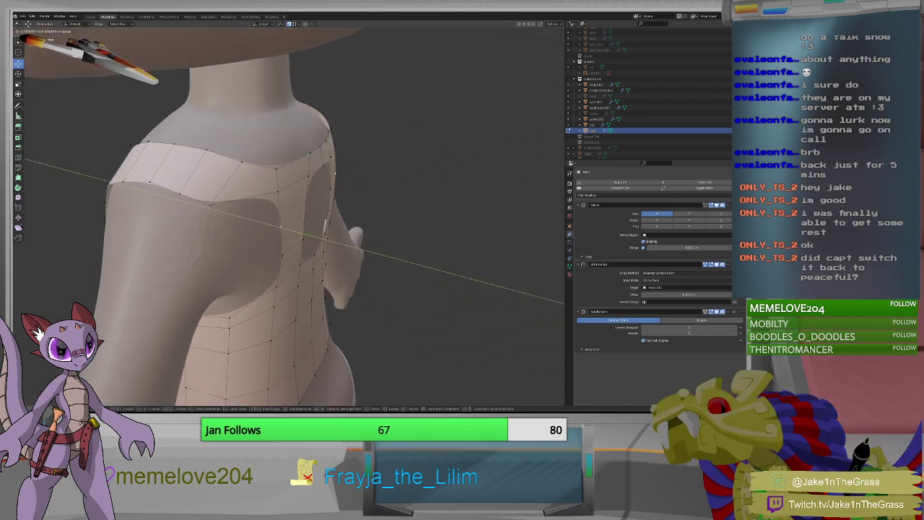
pyautogui.click(306, 214)
pyautogui.moveTo(305, 215); pyautogui.dragTo(334, 237, button='middle')
# Fine-tune the upper back armhole vertex along the Y axis in the right orthographic view.
pyautogui.press('Tab')
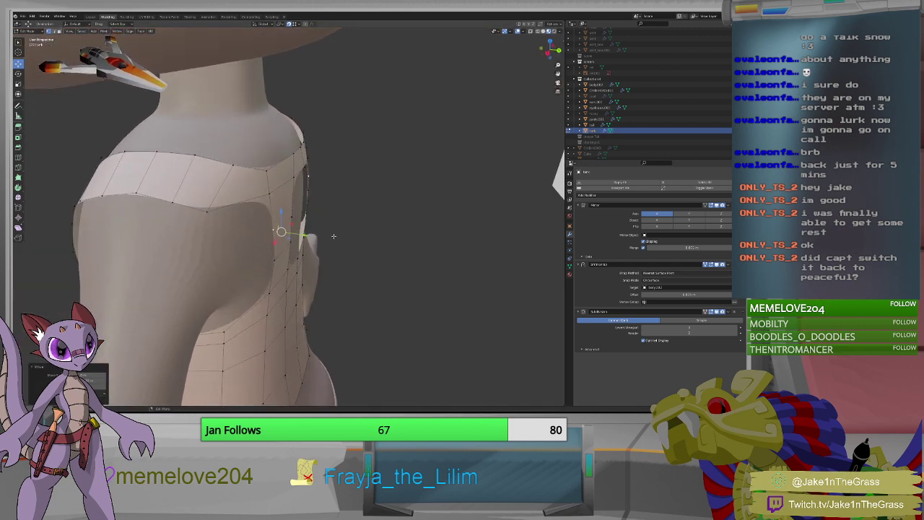
pyautogui.scroll(5, 333, 236)
pyautogui.scroll(-4, 385, 206)
pyautogui.press('Tab')
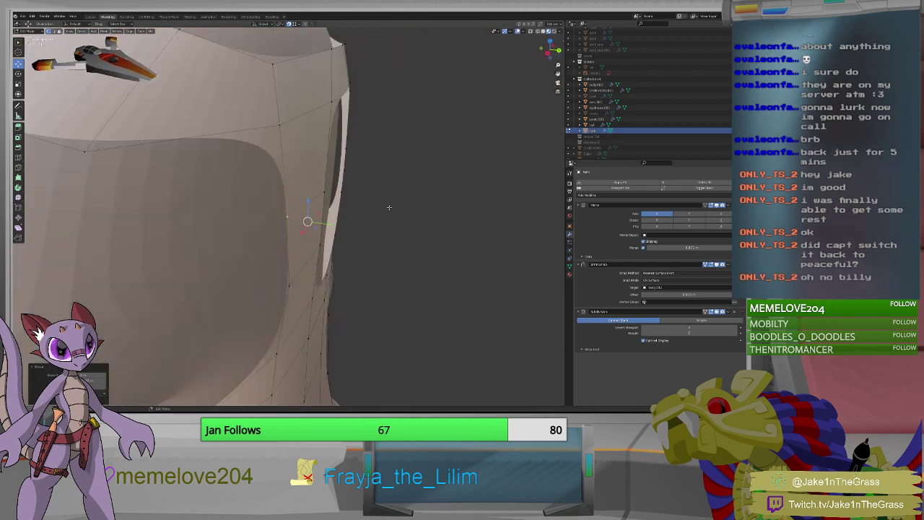
pyautogui.press('KP_8')
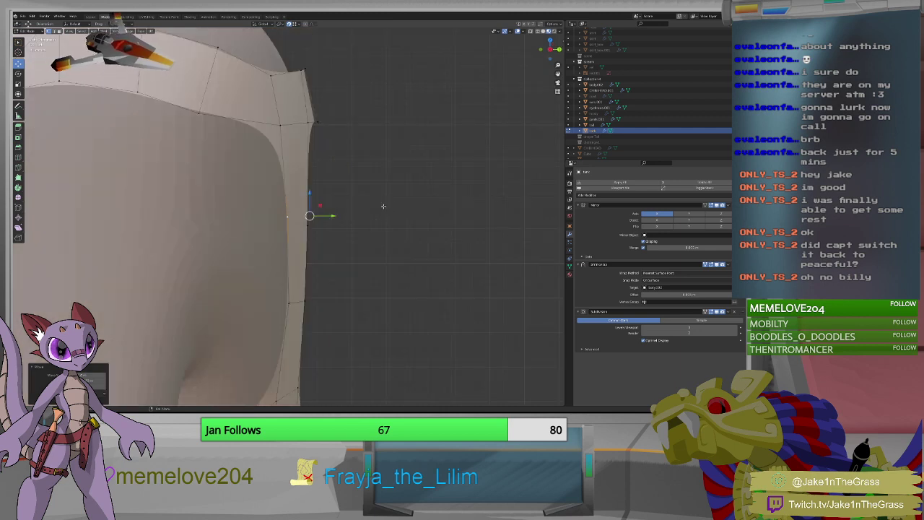
pyautogui.press('KP_3')
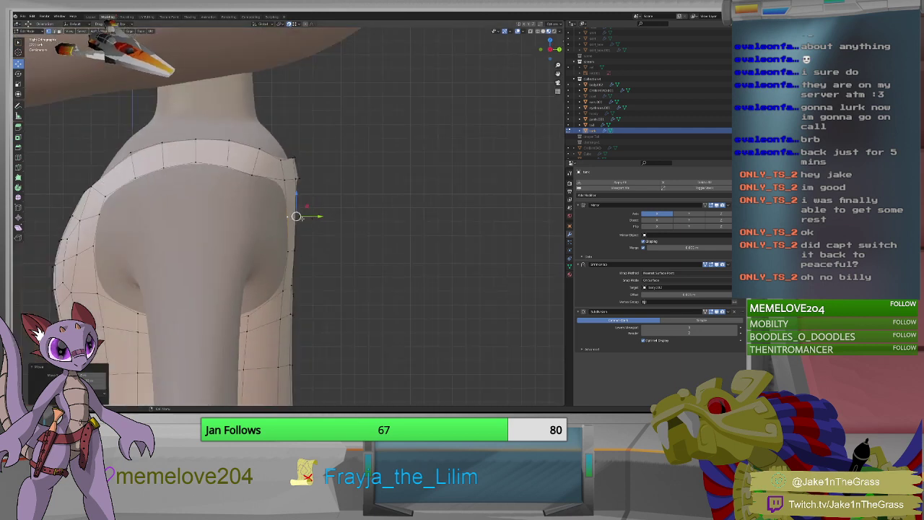
pyautogui.press('g')
pyautogui.press('y')
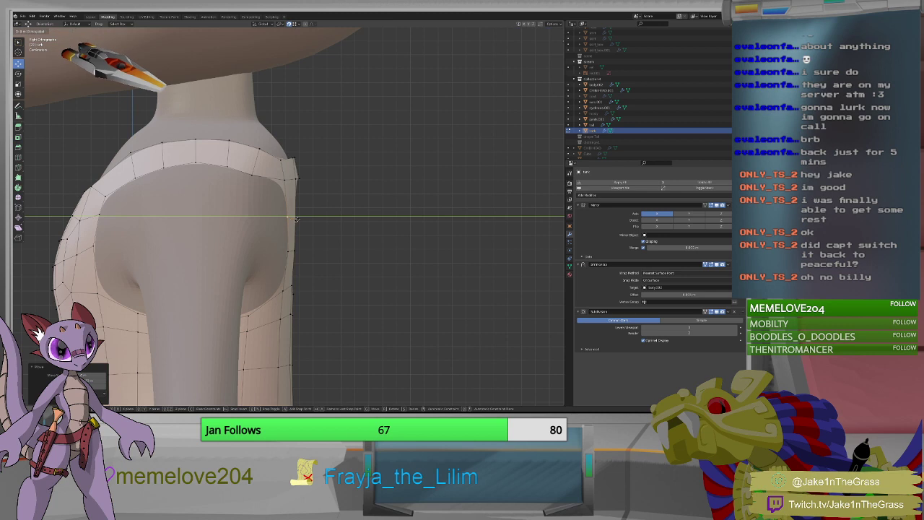
pyautogui.click(297, 219)
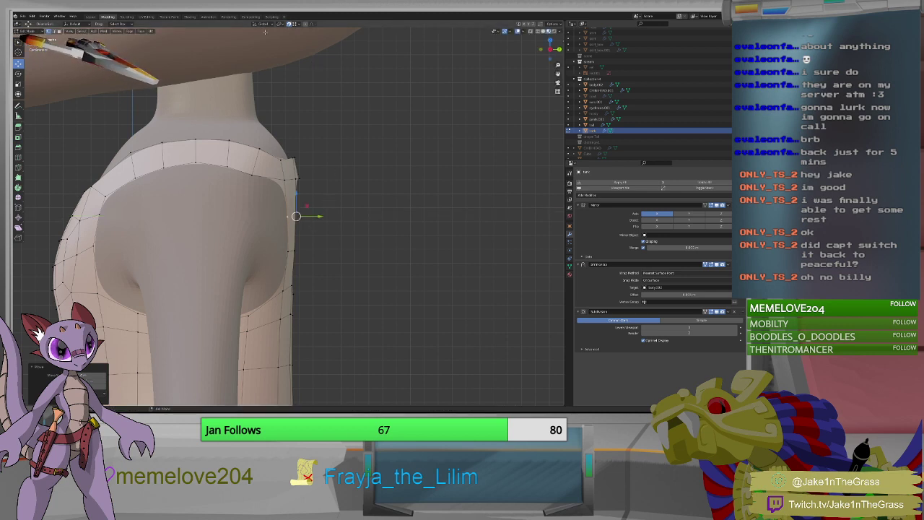
# Select the vertex below it on the back armhole edge and move it outward along the Y axis.
pyautogui.click(288, 251)
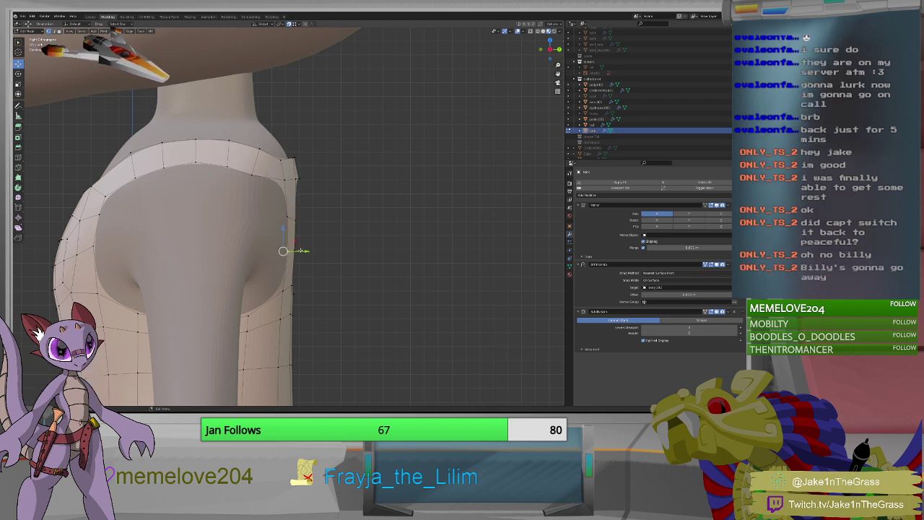
pyautogui.press('g')
pyautogui.press('y')
pyautogui.click(299, 250)
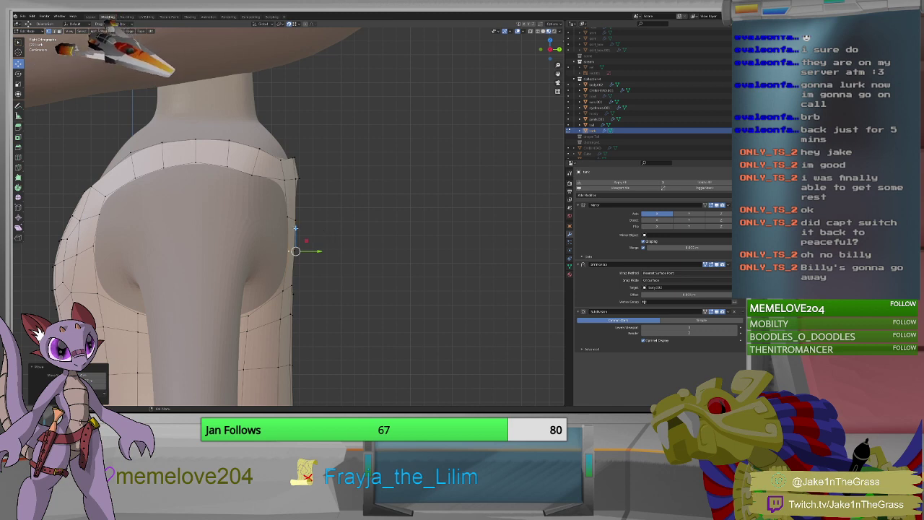
# Lower the upper back armhole vertex slightly along the Z axis and nudge the vertex just below the strap's back corner.
pyautogui.click(287, 216)
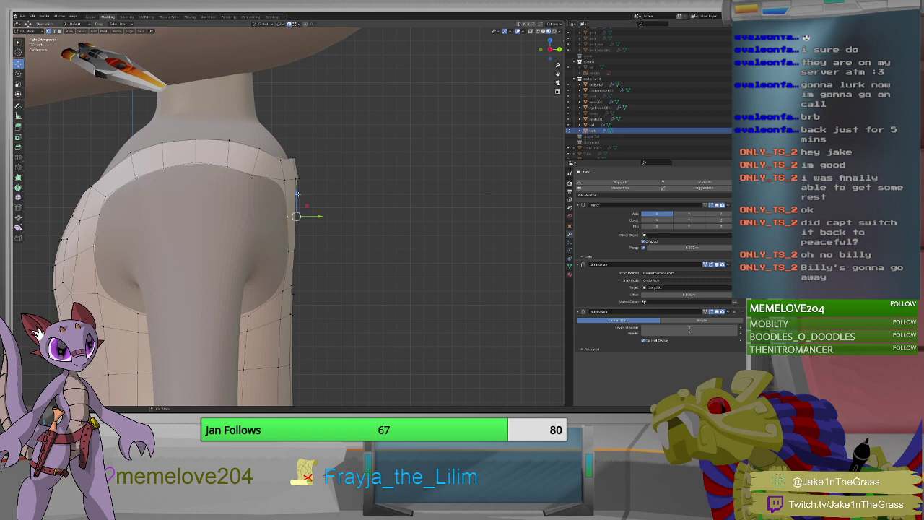
pyautogui.moveTo(297, 195); pyautogui.dragTo(297, 219)
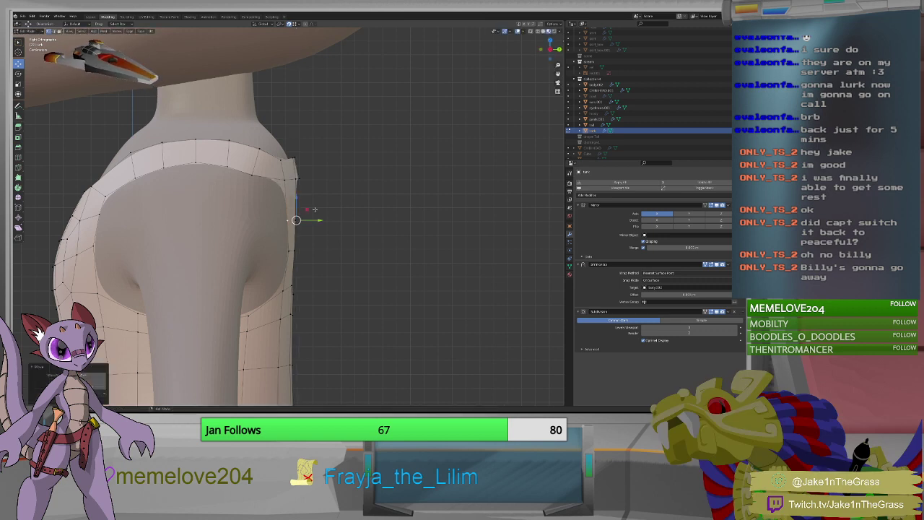
pyautogui.click(297, 178)
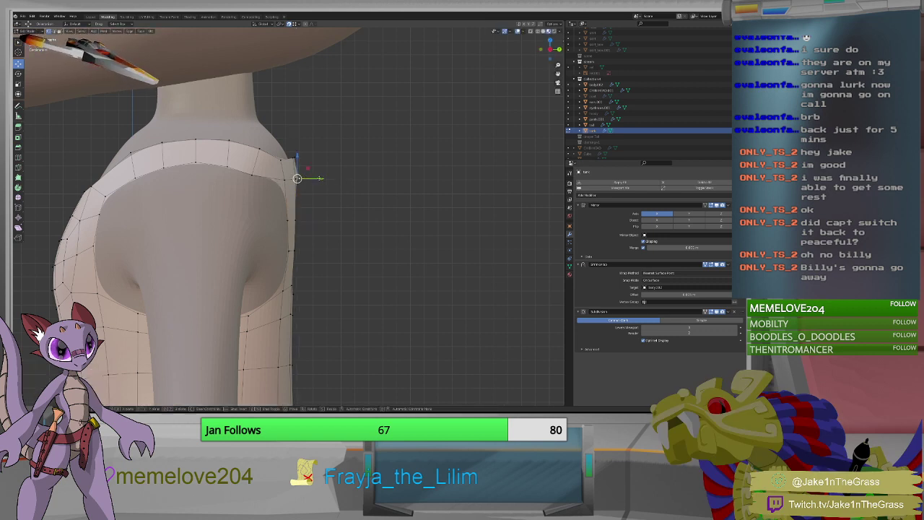
pyautogui.moveTo(296, 177); pyautogui.dragTo(302, 180)
pyautogui.moveTo(301, 180); pyautogui.dragTo(216, 54, button='middle')
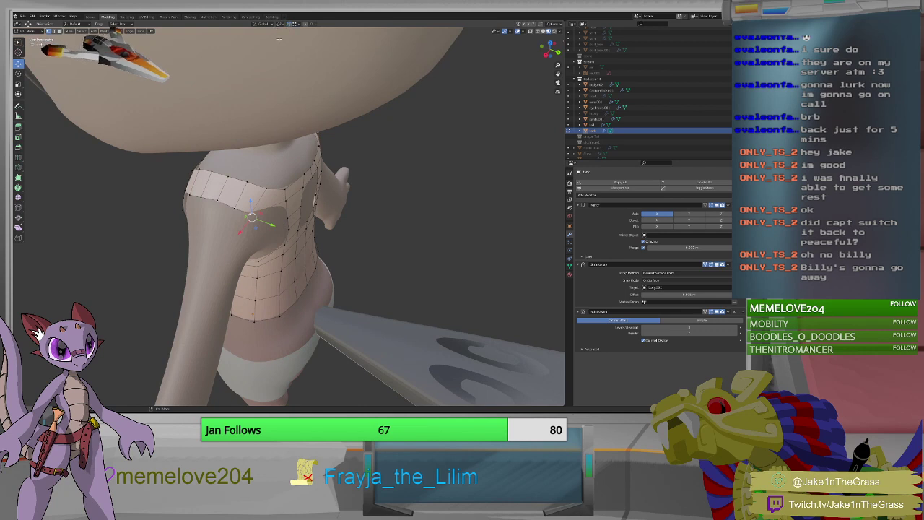
# Move the armhole edge vertex at the back of the shoulder along the X axis.
pyautogui.moveTo(264, 218); pyautogui.dragTo(218, 195, button='middle')
pyautogui.press('g')
pyautogui.press('x')
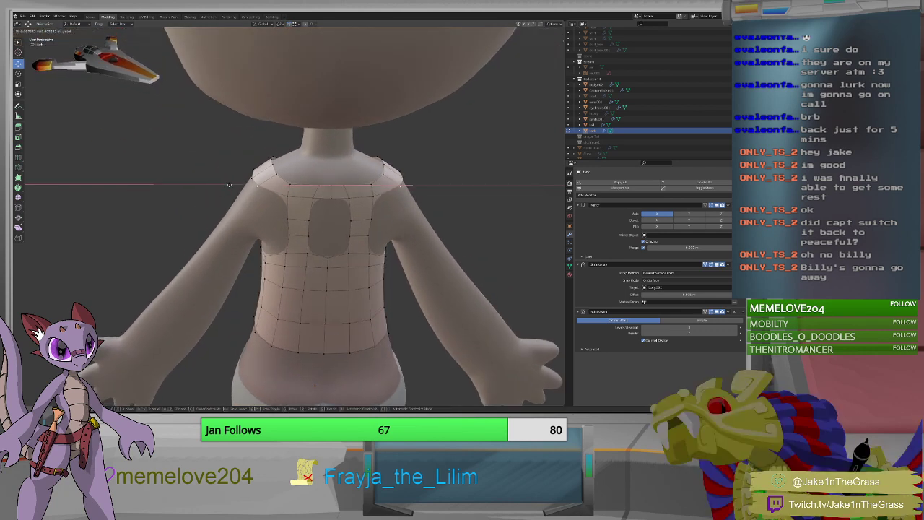
pyautogui.click(233, 186)
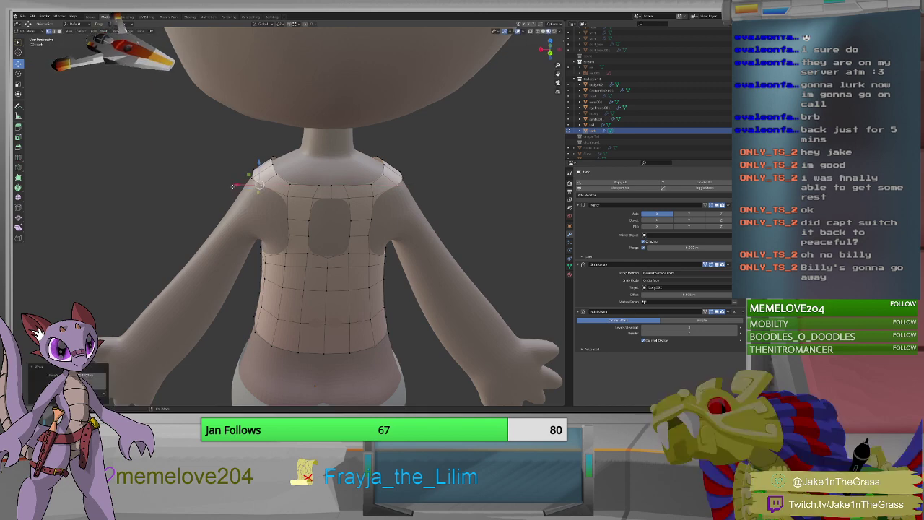
# Select the adjacent vertex on the shoulder's armhole edge and move it along the X axis.
pyautogui.moveTo(216, 190); pyautogui.dragTo(326, 170, button='middle')
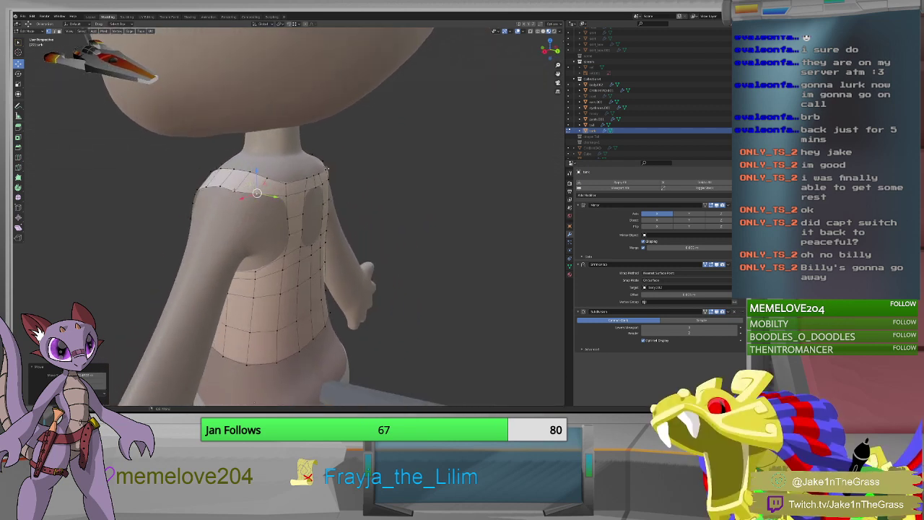
pyautogui.click(227, 201)
pyautogui.press('g')
pyautogui.press('x')
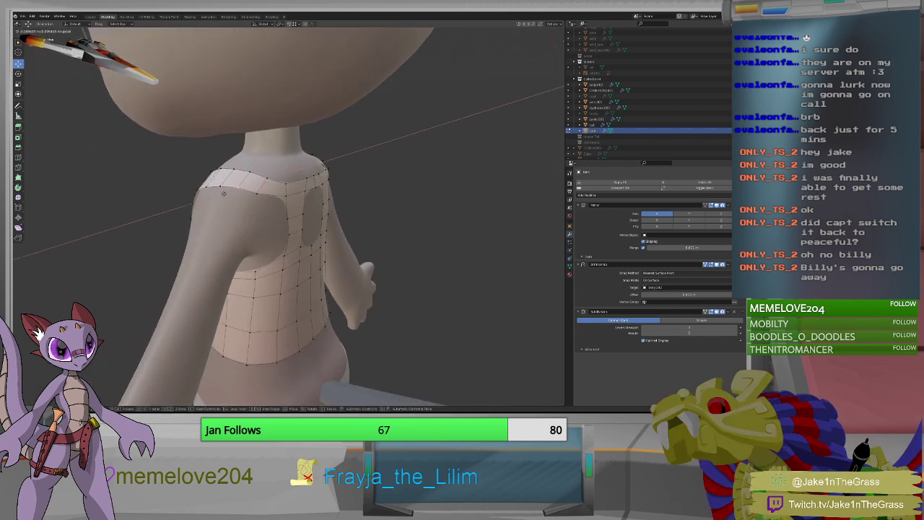
pyautogui.click(222, 194)
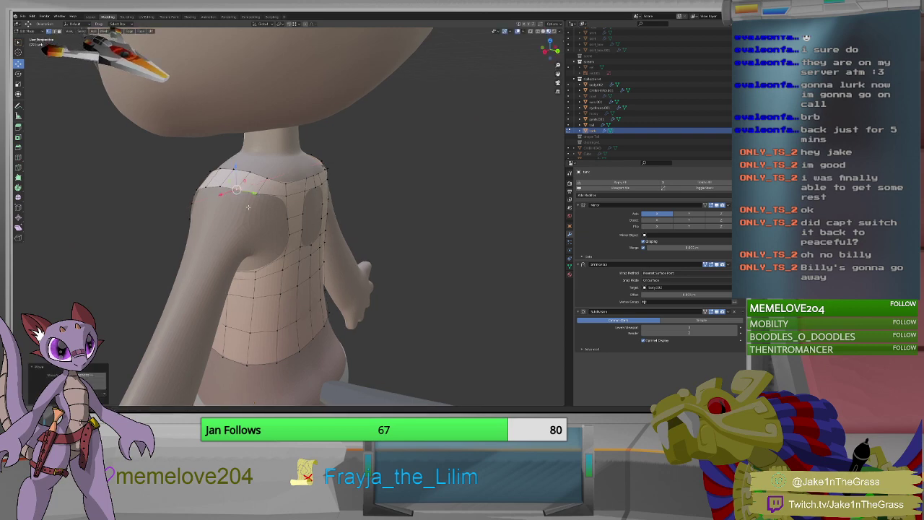
# Adjust the remaining vertices down the back armhole edge along the X axis.
pyautogui.moveTo(222, 194)
pyautogui.mouseDown(button='middle')
pyautogui.moveTo(315, 211)
pyautogui.moveTo(193, 193)
pyautogui.moveTo(238, 196)
pyautogui.mouseUp(button='middle')
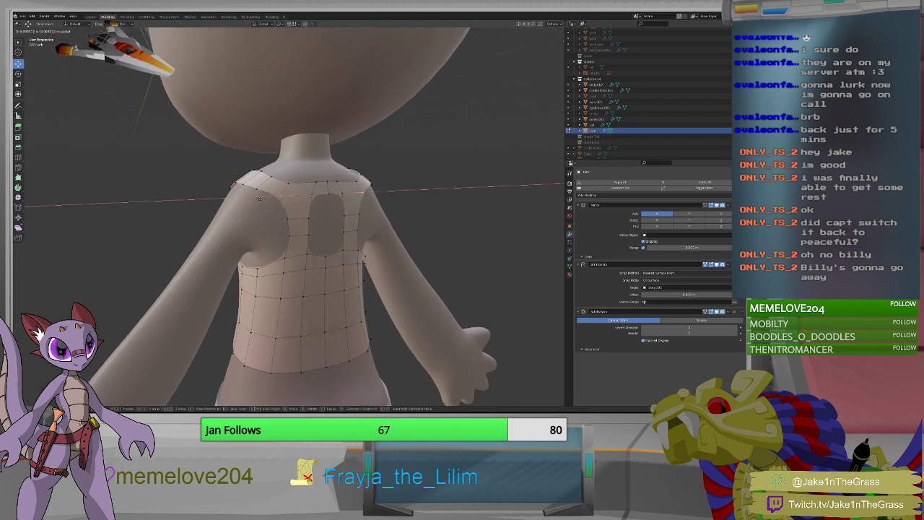
pyautogui.moveTo(258, 199); pyautogui.dragTo(296, 215, button='middle')
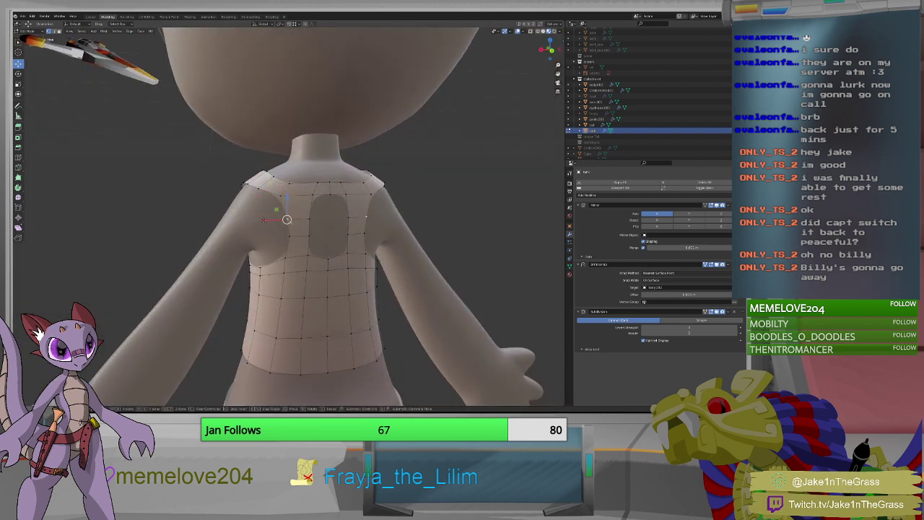
pyautogui.click(265, 221)
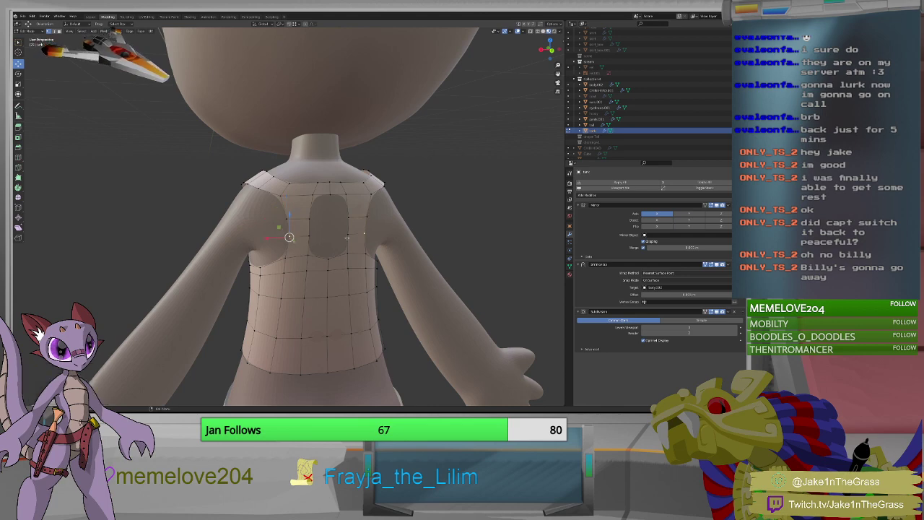
# Select the vertex midway down the front armhole edge and move it along the X axis.
pyautogui.moveTo(299, 296); pyautogui.dragTo(395, 288, button='middle')
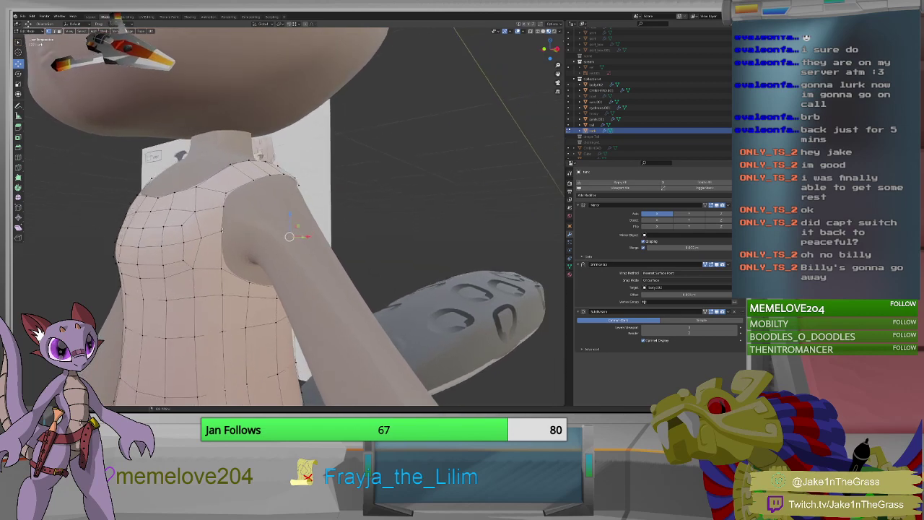
pyautogui.click(221, 230)
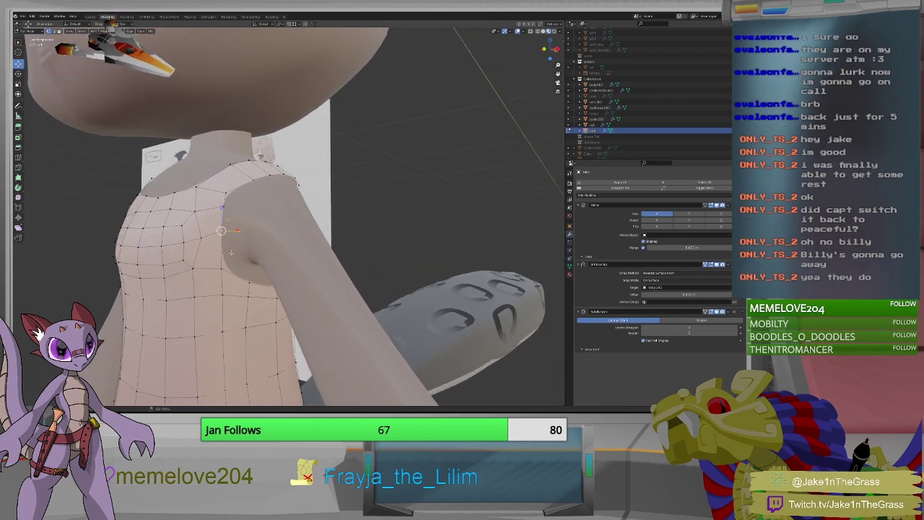
pyautogui.moveTo(232, 252); pyautogui.dragTo(380, 247, button='middle')
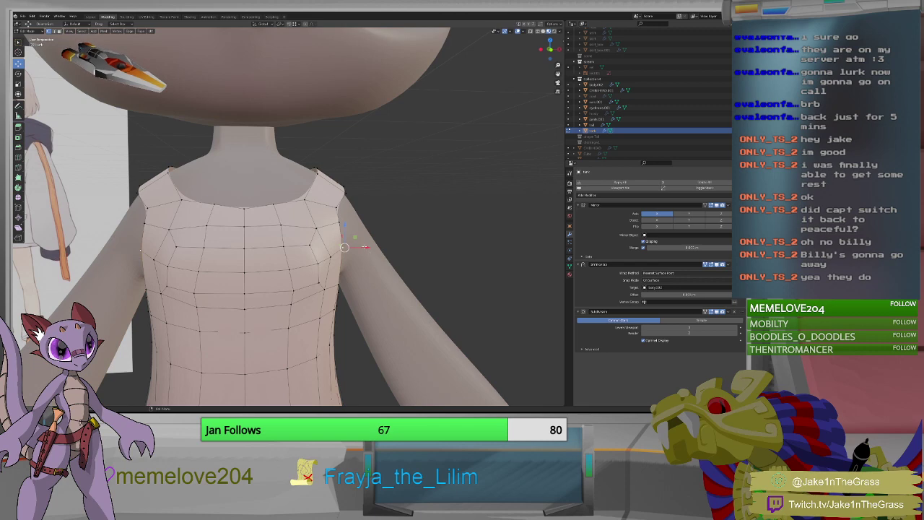
pyautogui.press('g')
pyautogui.press('x')
pyautogui.click(353, 248)
pyautogui.moveTo(354, 248); pyautogui.dragTo(257, 262, button='middle')
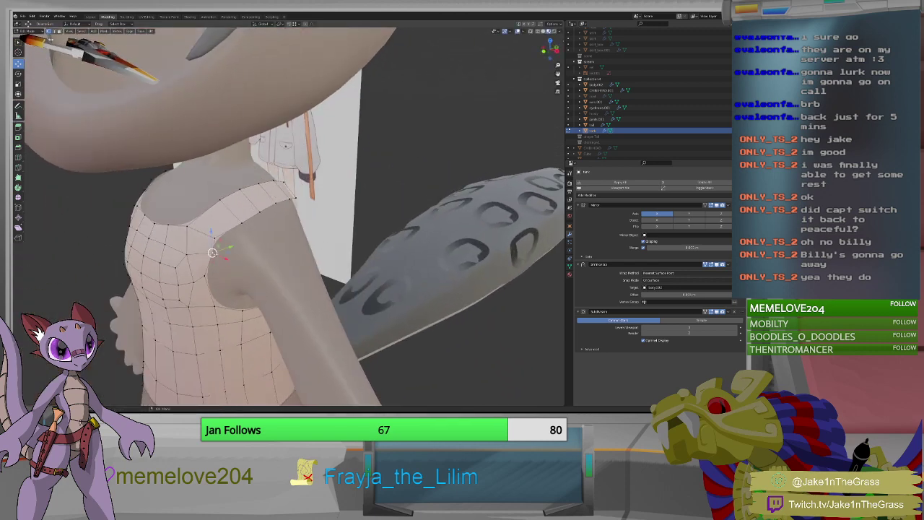
# Move the upper front armhole vertex below the strap along the X axis and check the armhole's shape.
pyautogui.moveTo(217, 257); pyautogui.dragTo(257, 248, button='middle')
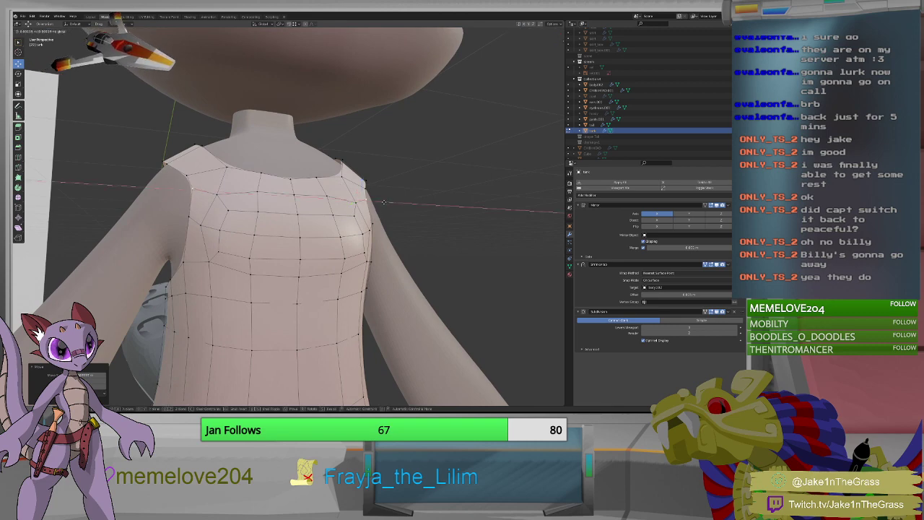
pyautogui.moveTo(385, 222); pyautogui.dragTo(386, 249, button='middle')
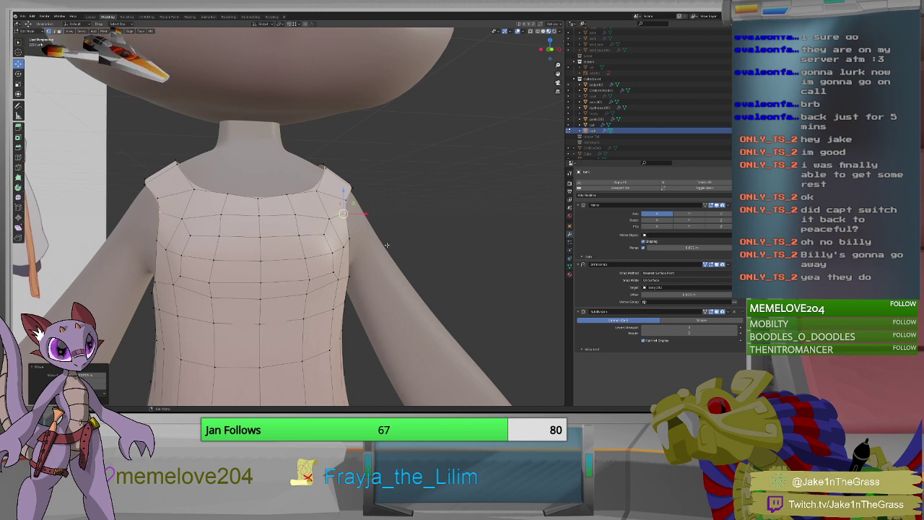
pyautogui.scroll(-2, 386, 245)
pyautogui.moveTo(386, 246); pyautogui.dragTo(315, 252, button='middle')
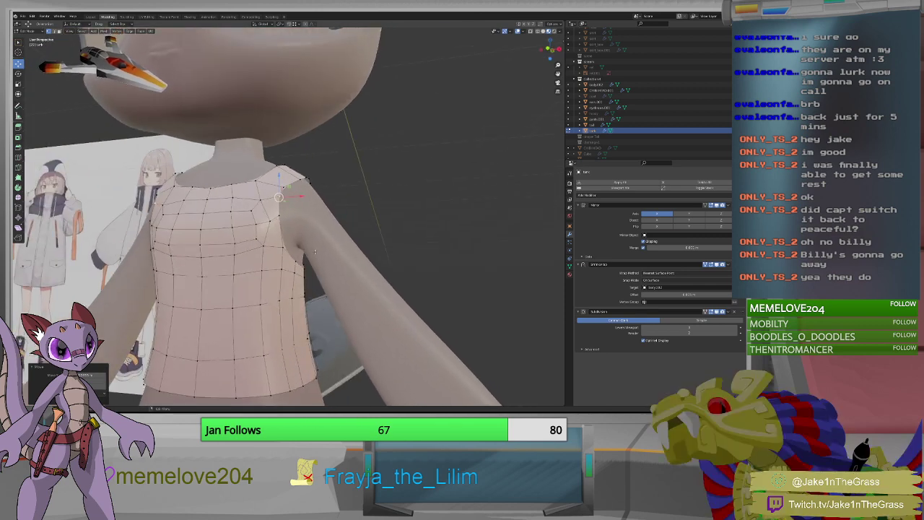
# Smooth the selected vertices on the chest beside the armhole.
pyautogui.keyDown('shift'); pyautogui.rightClick(256, 238); pyautogui.keyUp('shift')
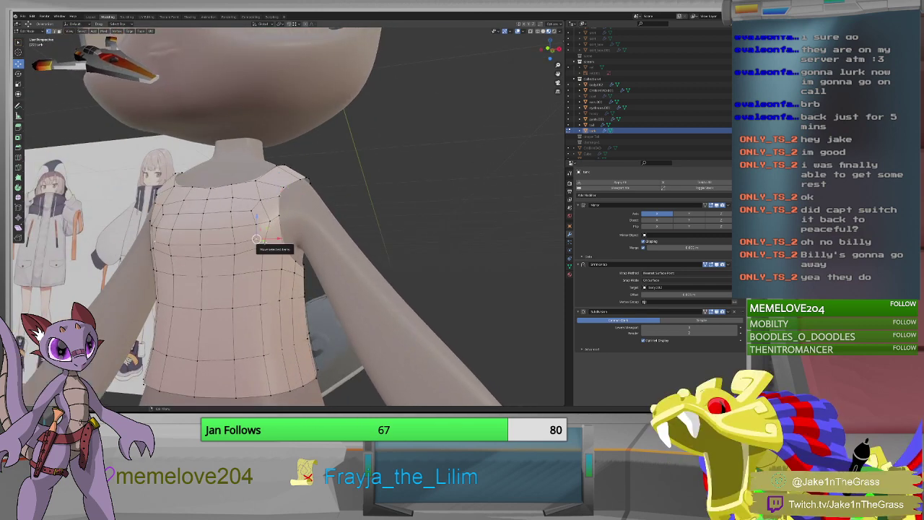
pyautogui.hotkey('ctrl', 'v')
pyautogui.click(265, 244)
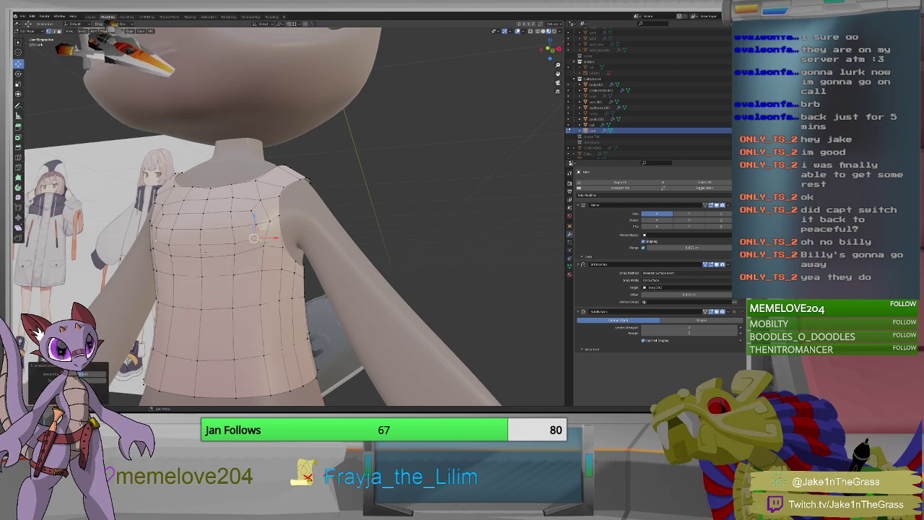
pyautogui.moveTo(196, 251); pyautogui.dragTo(217, 272, button='middle')
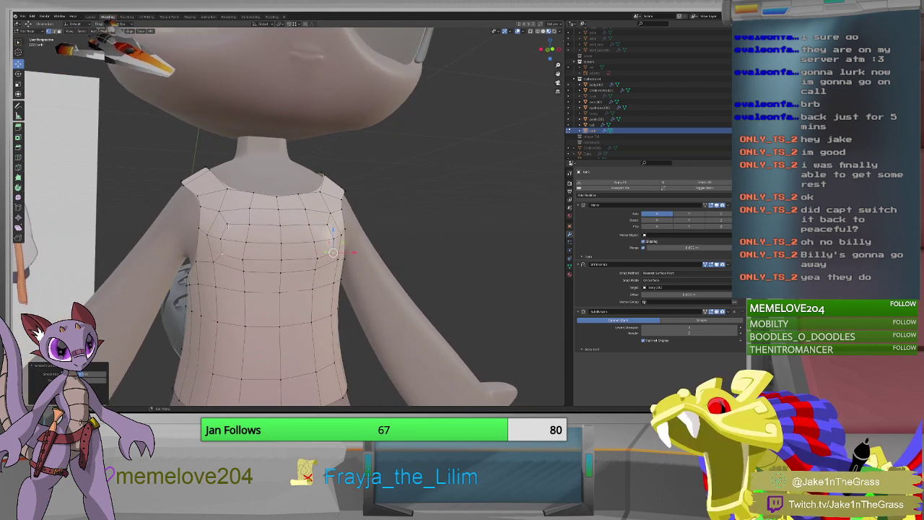
# Select the edge across the upper chest below the neckline and move it along the Z axis.
pyautogui.click(254, 207)
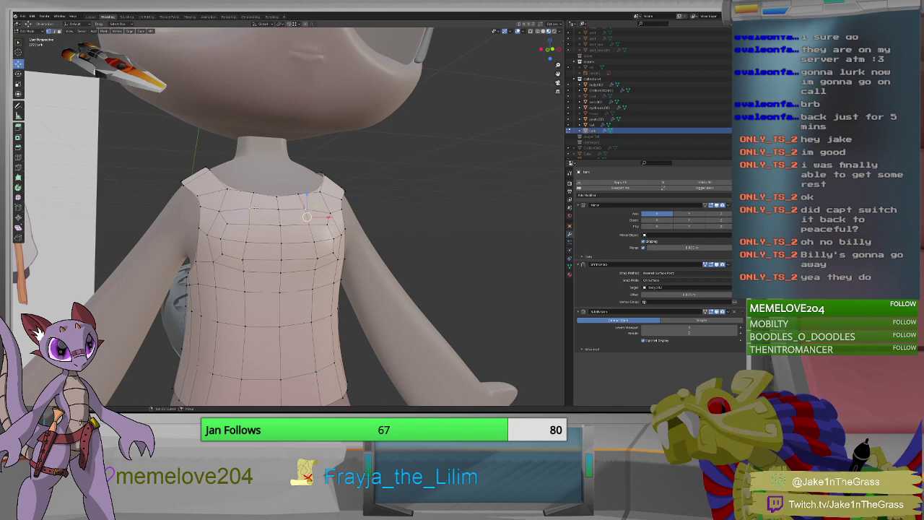
pyautogui.press('g')
pyautogui.press('z')
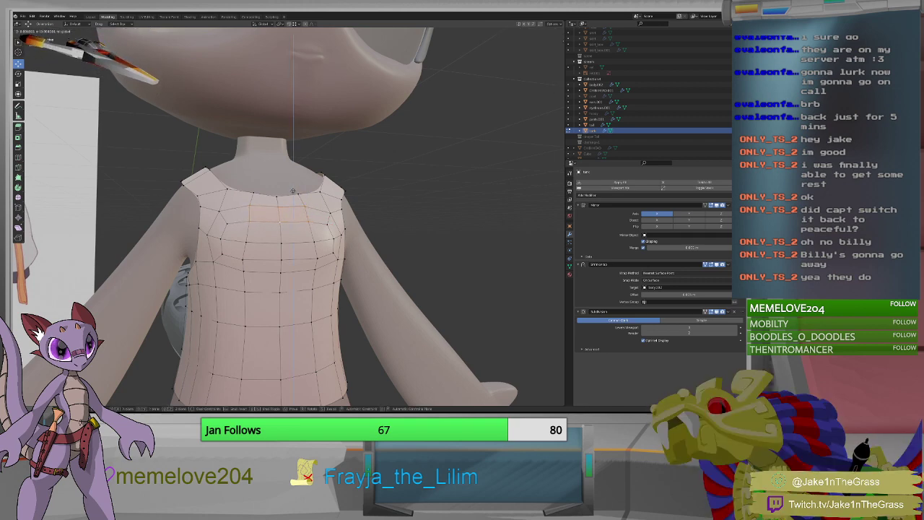
pyautogui.click(293, 190)
pyautogui.moveTo(293, 191); pyautogui.dragTo(270, 238, button='middle')
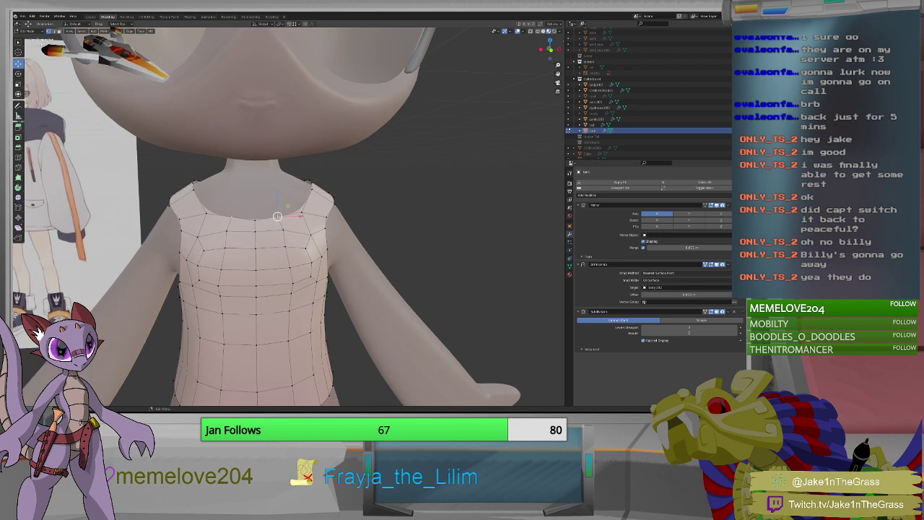
# Lower the tank top's front neckline edge slightly along the Z axis.
pyautogui.press('g')
pyautogui.press('z')
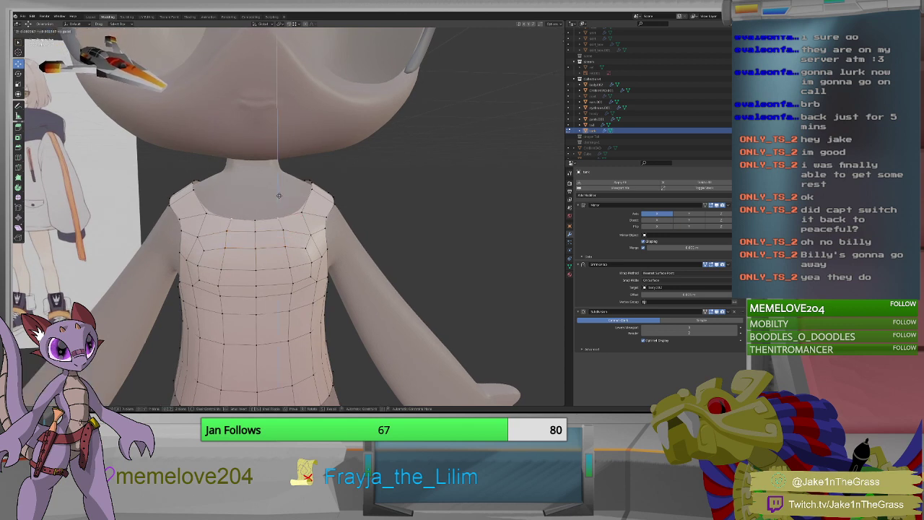
pyautogui.click(278, 195)
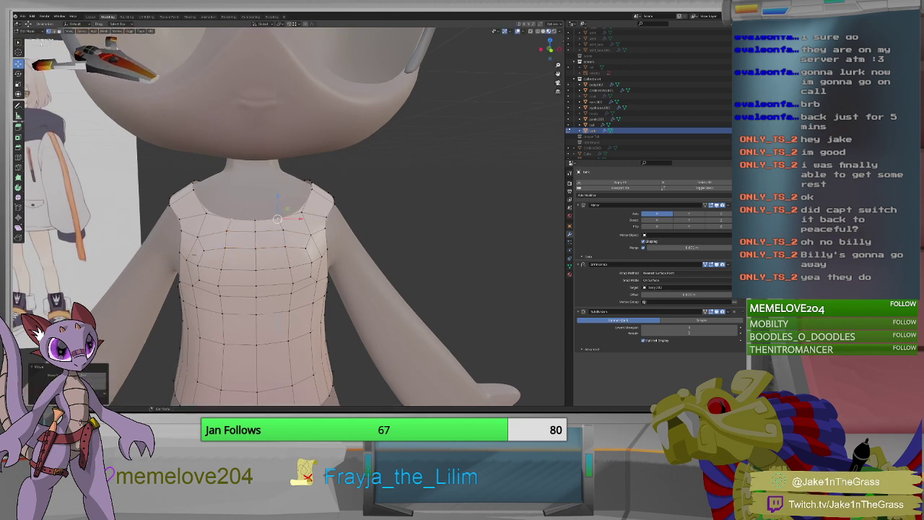
pyautogui.moveTo(198, 259); pyautogui.dragTo(127, 264, button='middle')
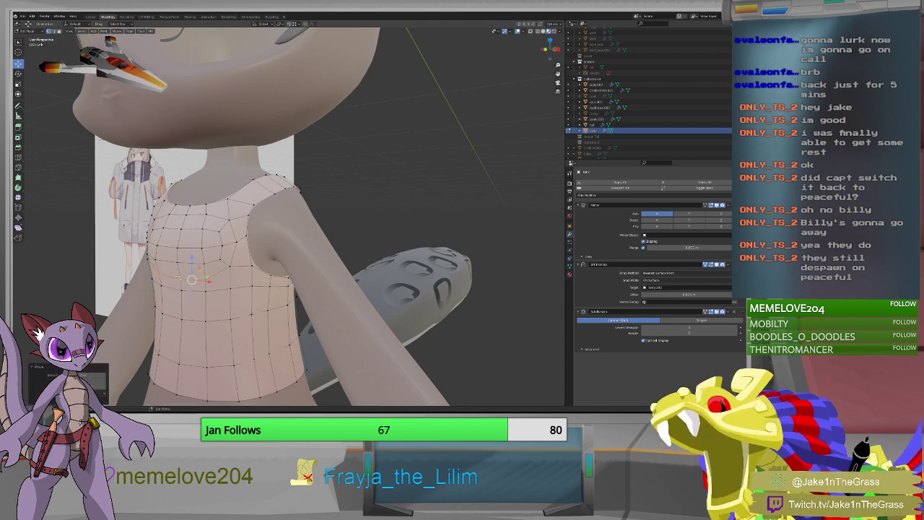
# Lower the tank top's front hem edge slightly along the Z axis.
pyautogui.moveTo(217, 260); pyautogui.dragTo(253, 250, button='middle')
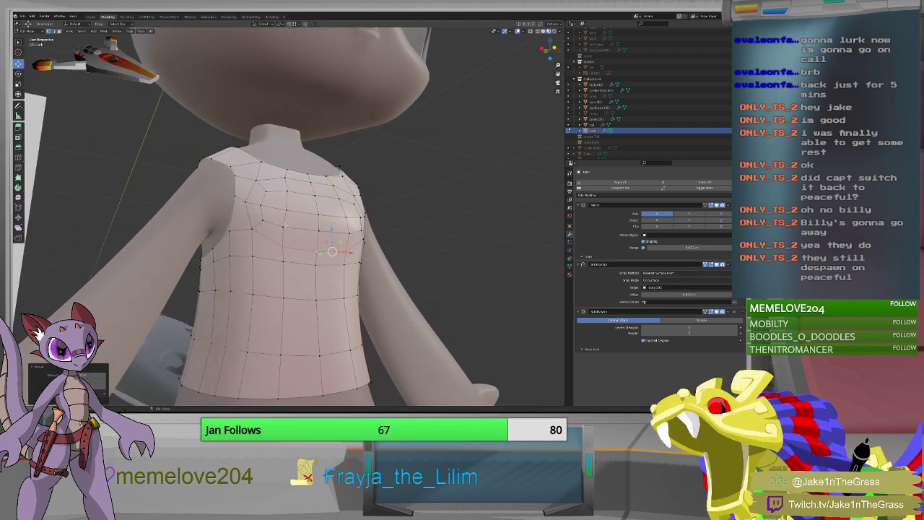
pyautogui.keyDown('alt'); pyautogui.click(321, 231); pyautogui.keyUp('alt')
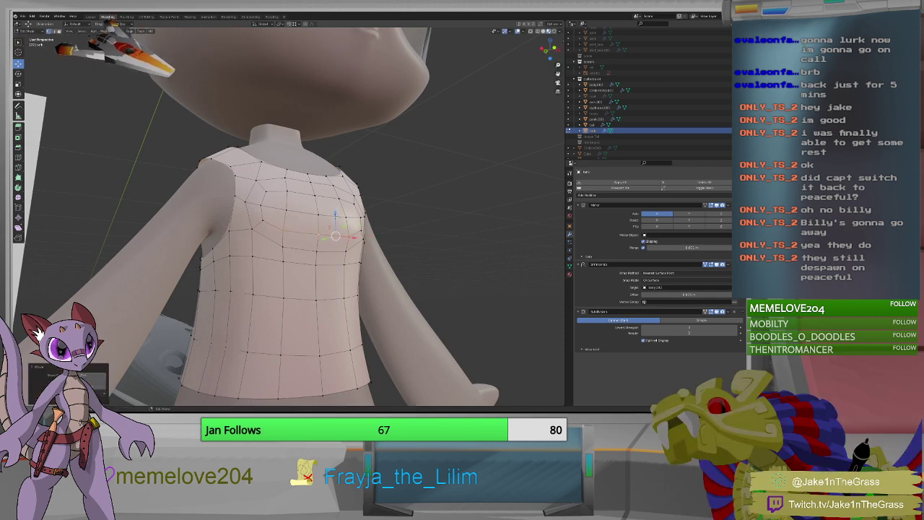
pyautogui.moveTo(336, 215); pyautogui.dragTo(314, 290, button='middle')
pyautogui.scroll(-4, 314, 287)
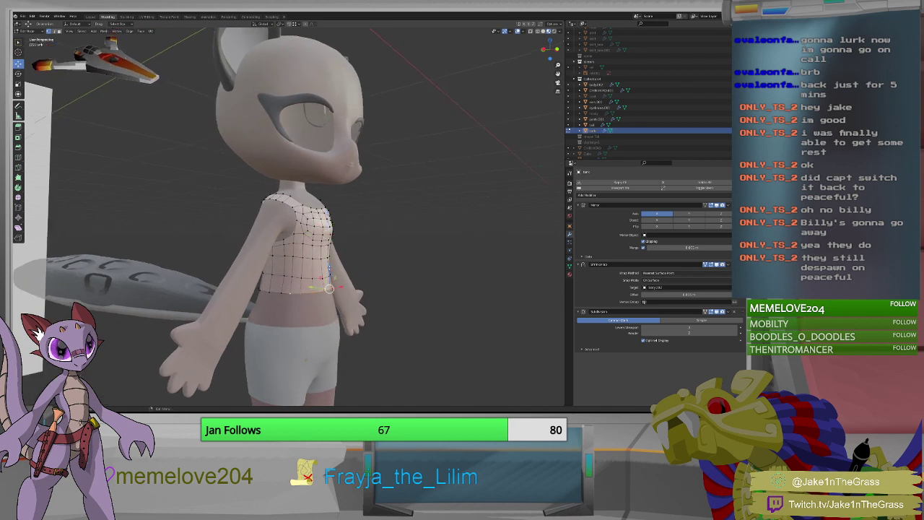
pyautogui.moveTo(328, 270); pyautogui.dragTo(329, 271)
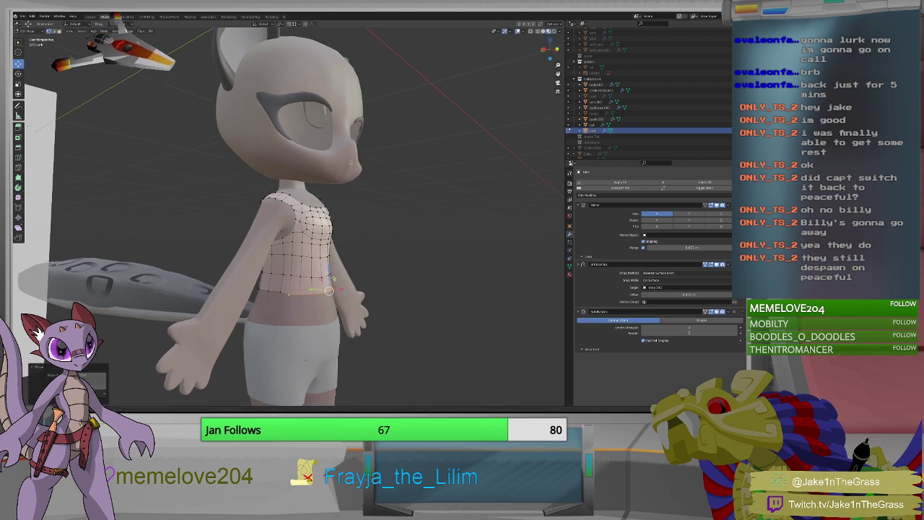
# Rotate the front hem edge about the X axis and check the tank top's fit from the side and front.
pyautogui.moveTo(330, 271); pyautogui.dragTo(351, 271, button='middle')
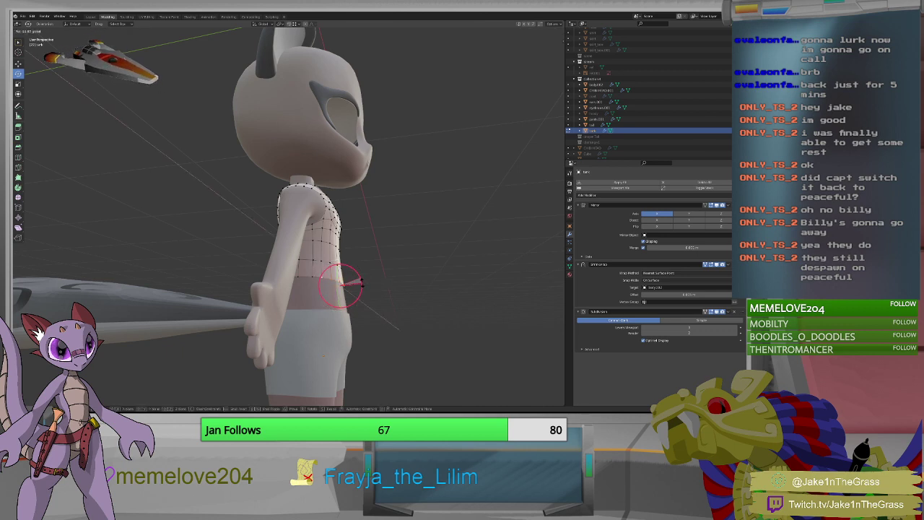
pyautogui.click(340, 287)
pyautogui.moveTo(340, 286); pyautogui.dragTo(382, 279, button='middle')
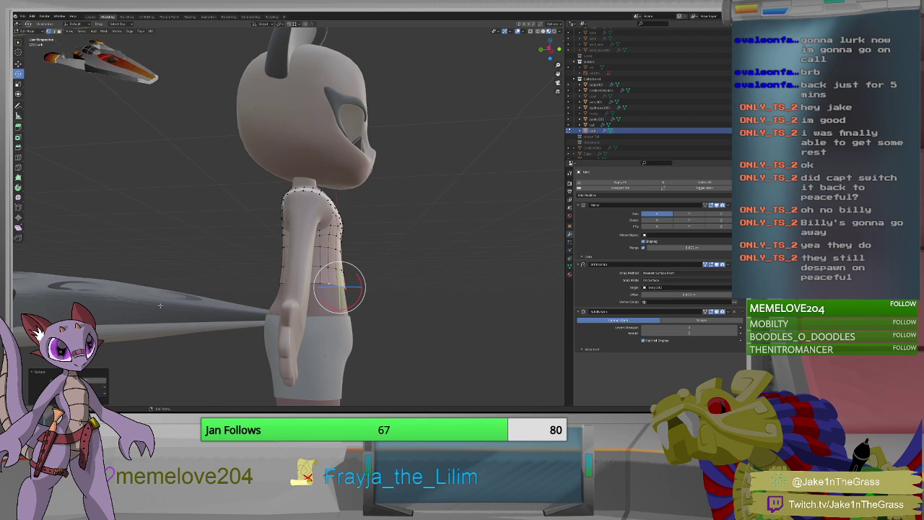
pyautogui.scroll(4, 160, 305)
pyautogui.scroll(-4, 400, 327)
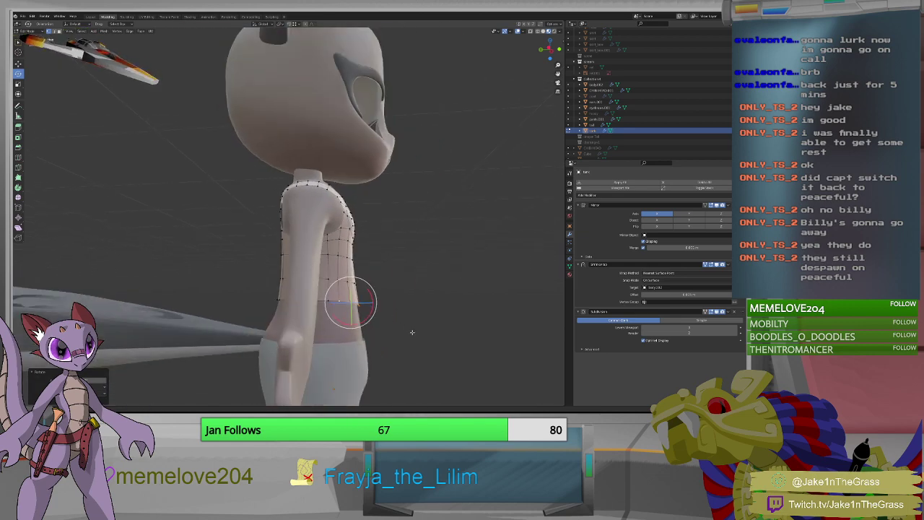
pyautogui.moveTo(390, 339); pyautogui.dragTo(417, 347, button='middle')
pyautogui.moveTo(410, 332); pyautogui.dragTo(359, 344, button='middle')
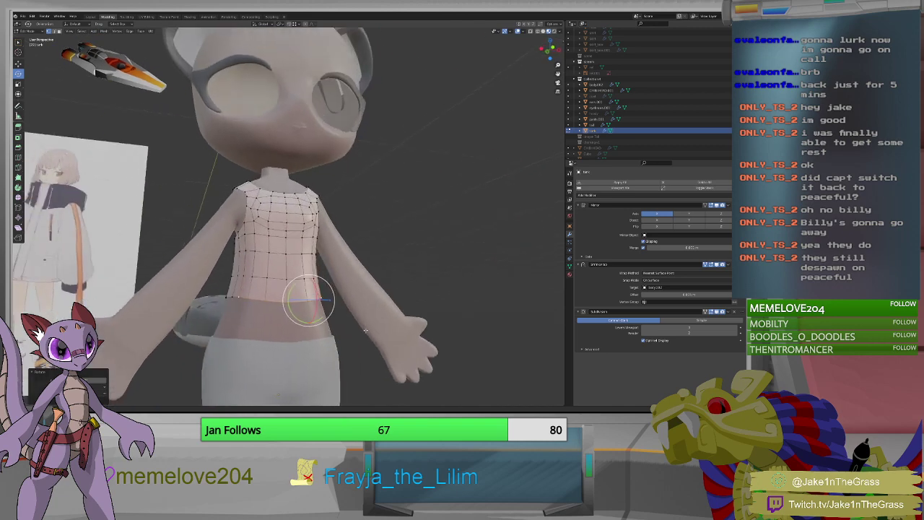
pyautogui.scroll(-3, 356, 337)
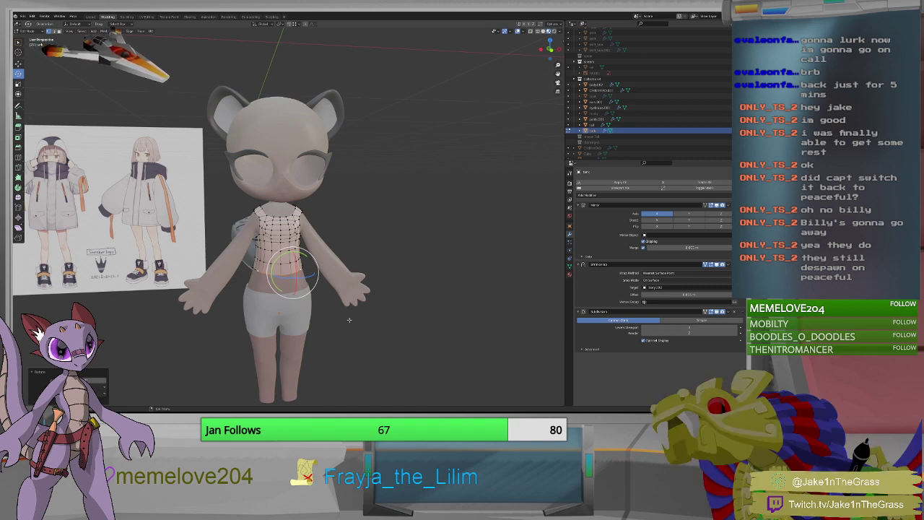
pyautogui.moveTo(316, 314); pyautogui.dragTo(336, 333, button='middle')
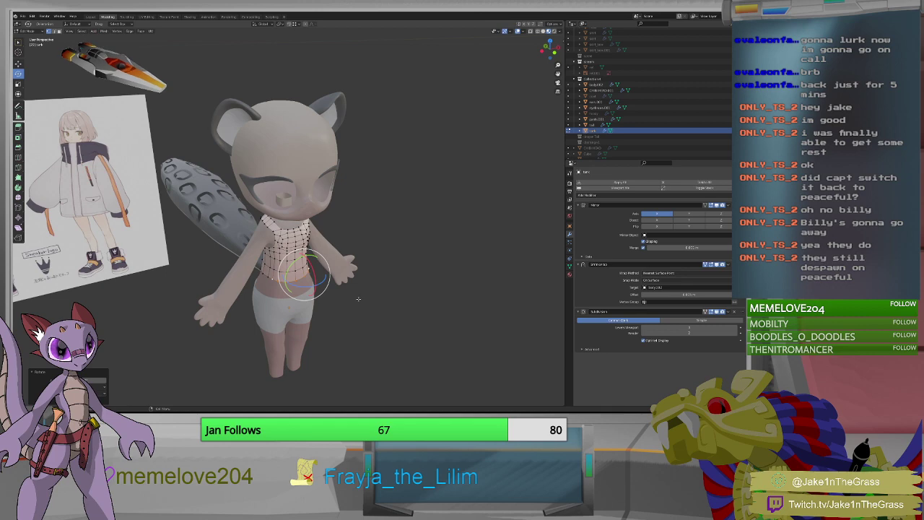
# In the UV Editing workspace, move the whole tank top's UVs onto the blue gradient and stretch them vertically along it.
pyautogui.click(151, 17)
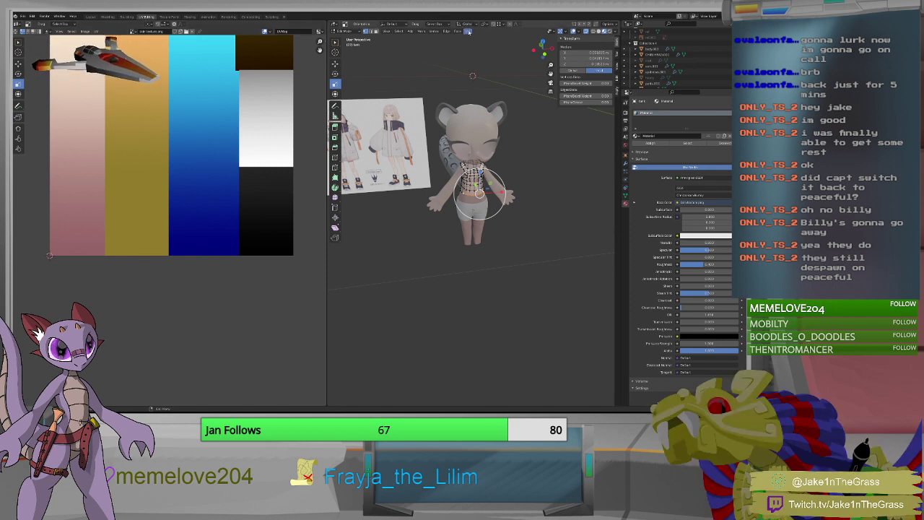
pyautogui.click(475, 177)
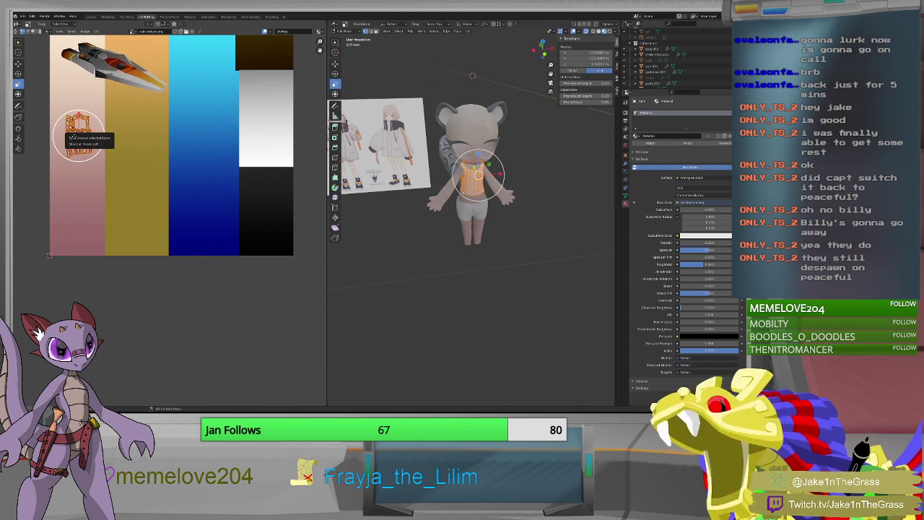
pyautogui.moveTo(72, 134); pyautogui.dragTo(205, 188)
pyautogui.press('s')
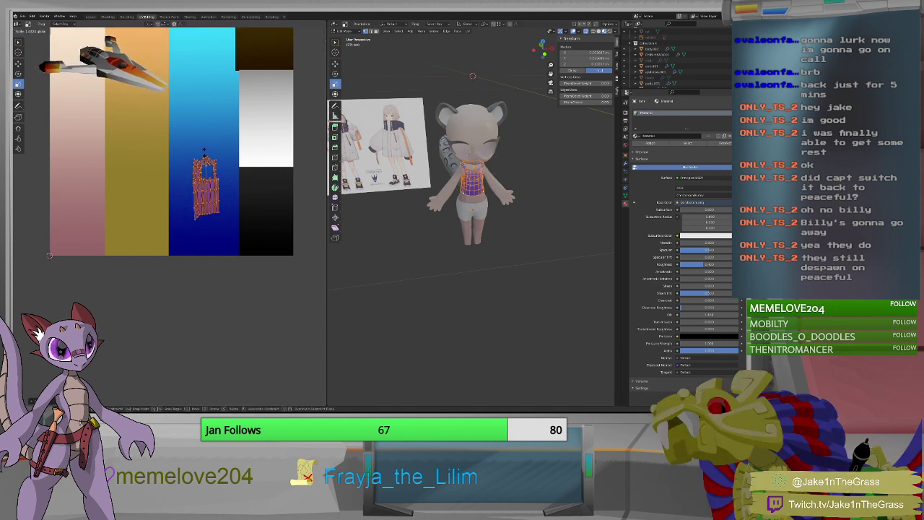
pyautogui.click(205, 121)
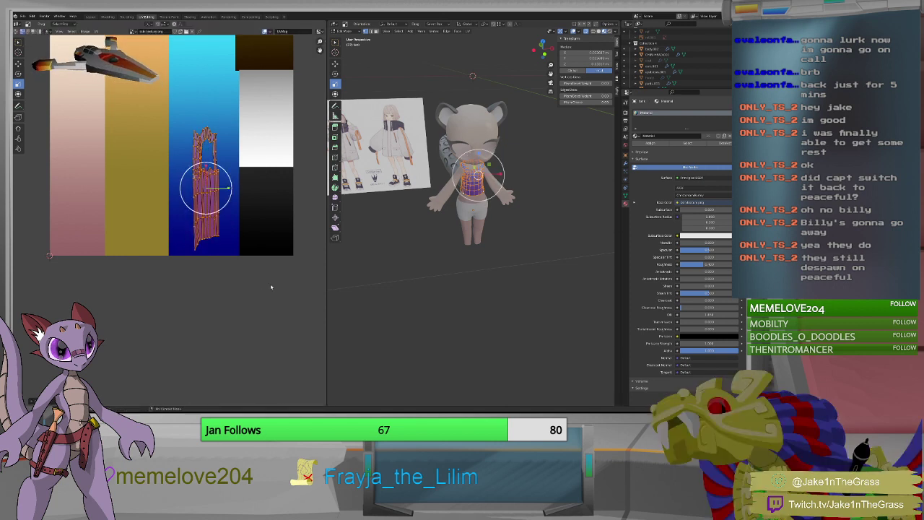
# Examine the blue gradient on the tank top from the side and back, and clear the mesh selection.
pyautogui.moveTo(496, 248); pyautogui.dragTo(473, 214, button='middle')
pyautogui.scroll(5, 487, 230)
pyautogui.scroll(4, 488, 229)
pyautogui.scroll(-6, 470, 206)
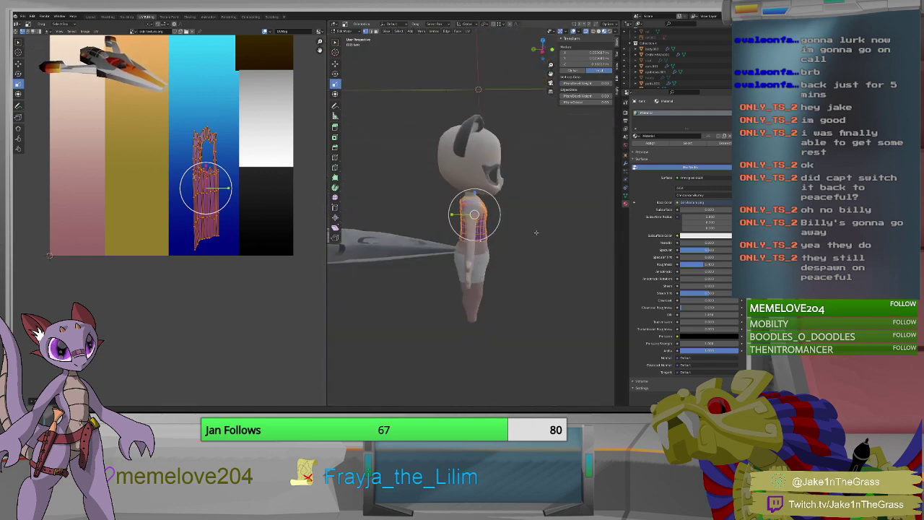
pyautogui.moveTo(537, 233); pyautogui.dragTo(496, 184, button='middle')
pyautogui.scroll(3, 484, 238)
pyautogui.scroll(3, 484, 238)
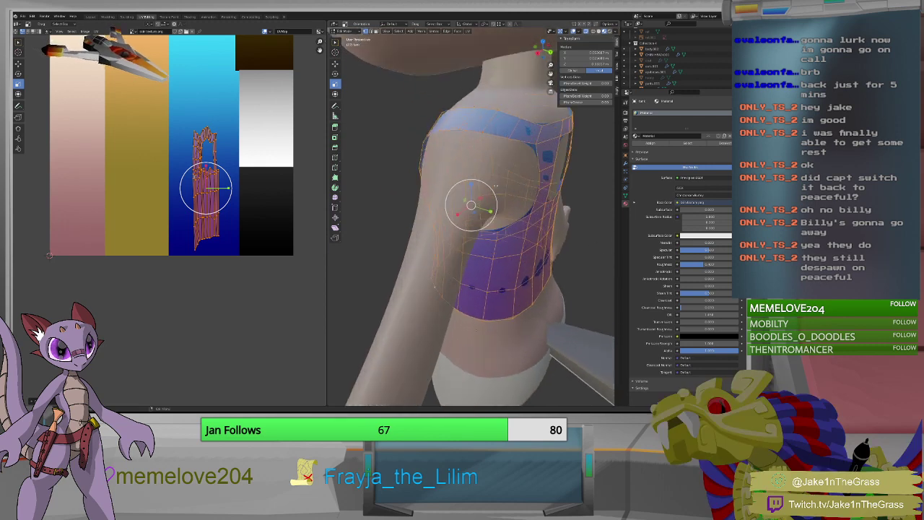
pyautogui.hotkey('alt', 'a')
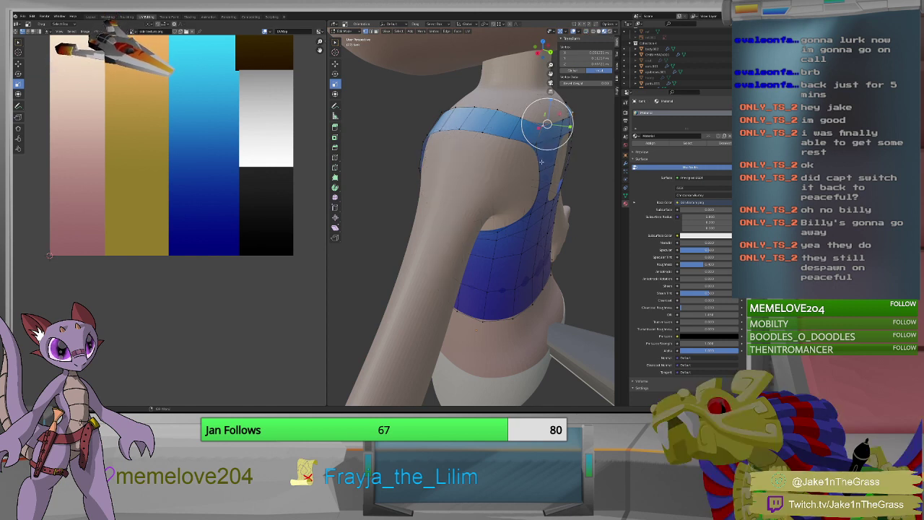
# Focus on the vertex at the back of the shoulder strap's neckline edge and move it along the Y axis toward the shoulder.
pyautogui.moveTo(469, 217); pyautogui.dragTo(455, 206, button='middle')
pyautogui.moveTo(550, 151); pyautogui.dragTo(508, 150, button='middle')
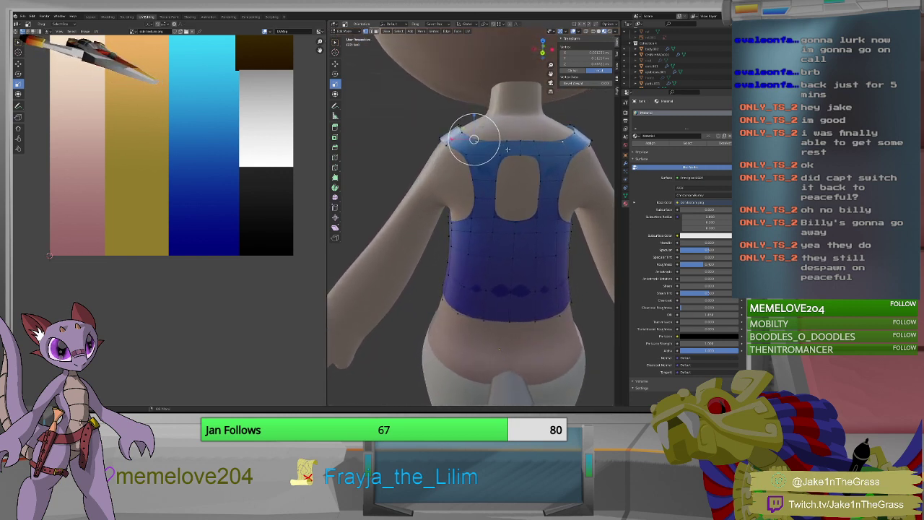
pyautogui.press('KP_Decimal')
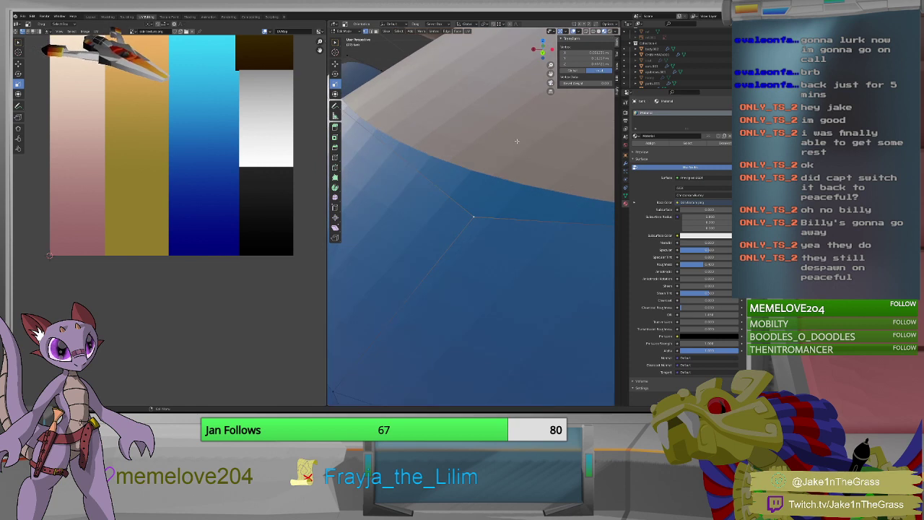
pyautogui.press('g')
pyautogui.scroll(-5, 516, 141)
pyautogui.moveTo(468, 196); pyautogui.dragTo(428, 208, button='middle')
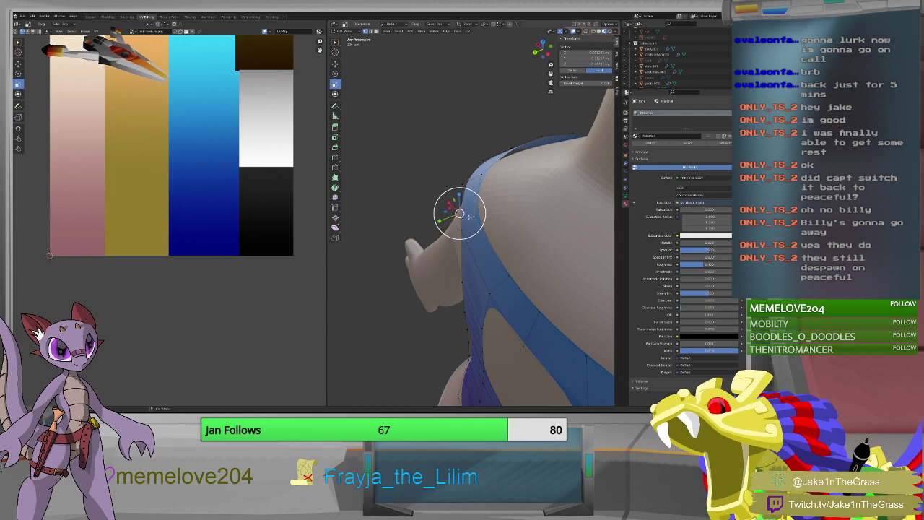
pyautogui.moveTo(459, 213)
pyautogui.mouseDown(button='middle')
pyautogui.moveTo(468, 211)
pyautogui.moveTo(459, 215)
pyautogui.mouseUp(button='middle')
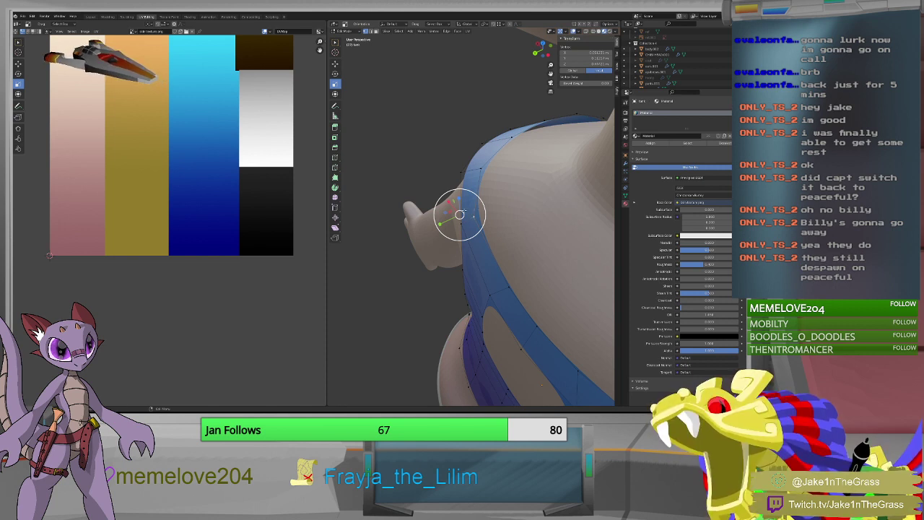
pyautogui.click(465, 210)
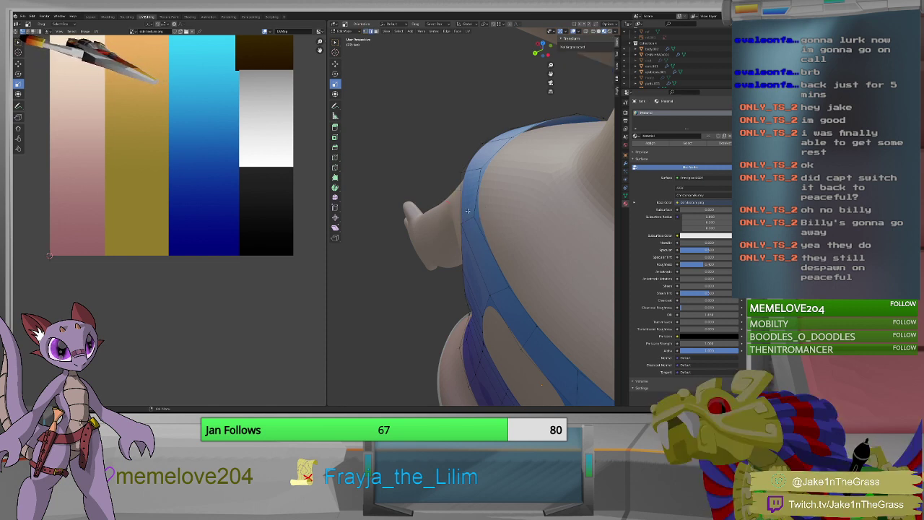
pyautogui.click(467, 216)
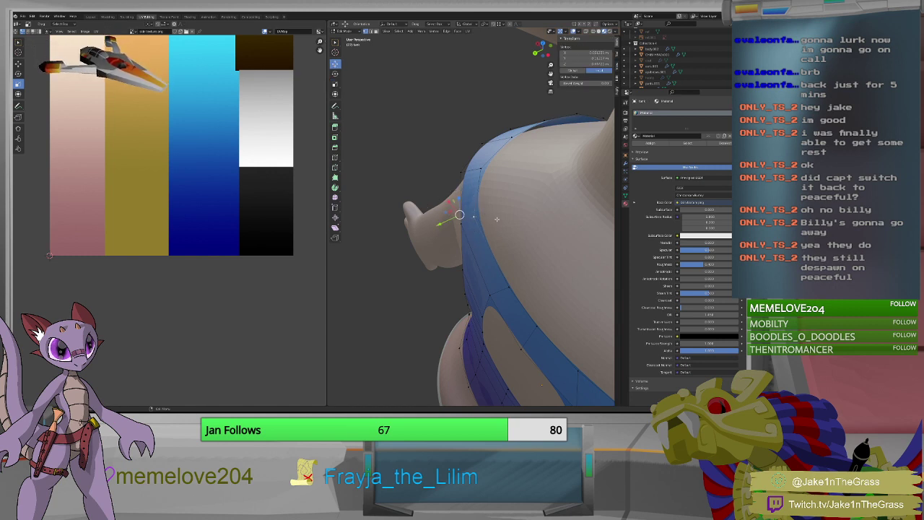
pyautogui.moveTo(497, 219); pyautogui.dragTo(439, 211, button='middle')
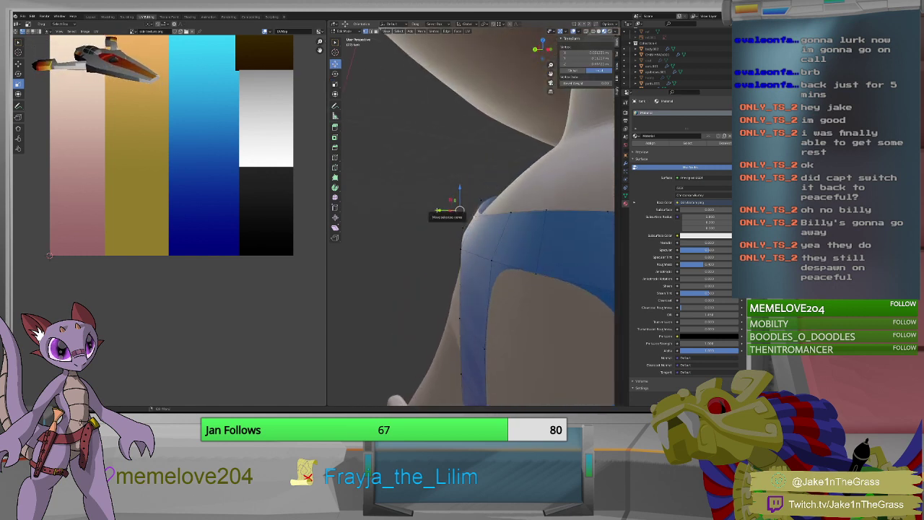
pyautogui.moveTo(438, 210); pyautogui.dragTo(467, 197)
pyautogui.moveTo(471, 219); pyautogui.dragTo(491, 223, button='middle')
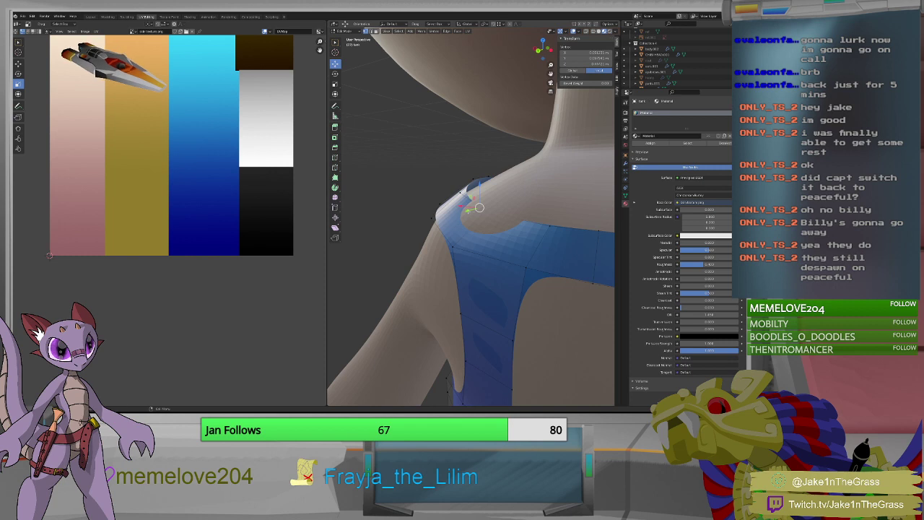
pyautogui.moveTo(491, 222)
pyautogui.mouseDown(button='middle')
pyautogui.moveTo(520, 228)
pyautogui.moveTo(478, 222)
pyautogui.moveTo(504, 226)
pyautogui.mouseUp(button='middle')
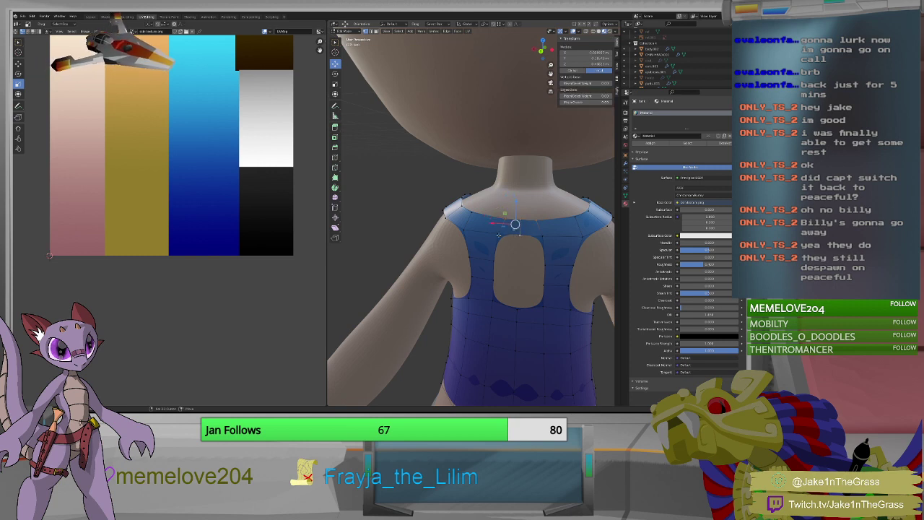
# Lower the tank top's back neckline along the Z axis by moving the vertex above the back cutout.
pyautogui.press('g')
pyautogui.press('z')
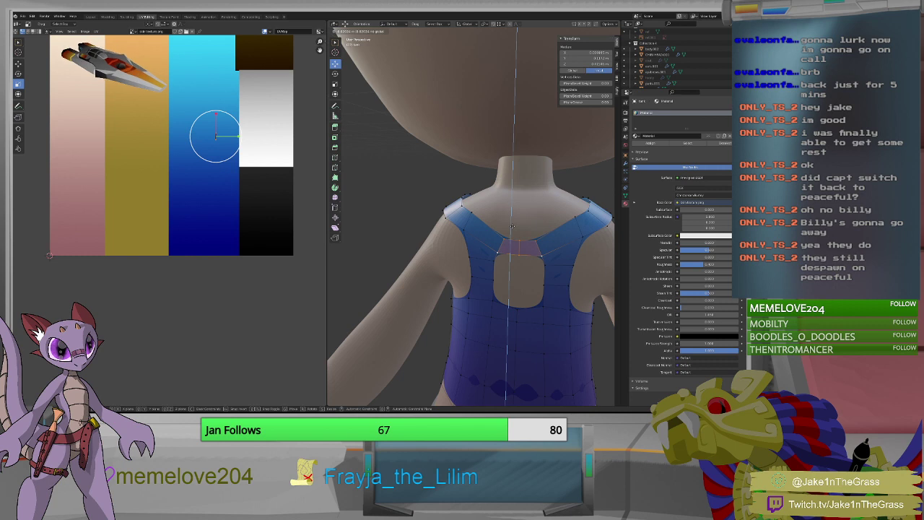
pyautogui.press('Escape')
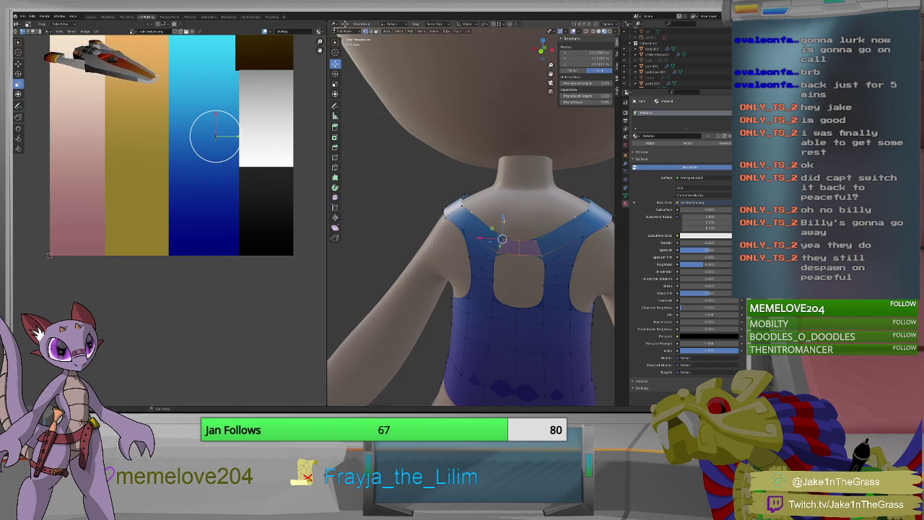
pyautogui.press('g')
pyautogui.press('z')
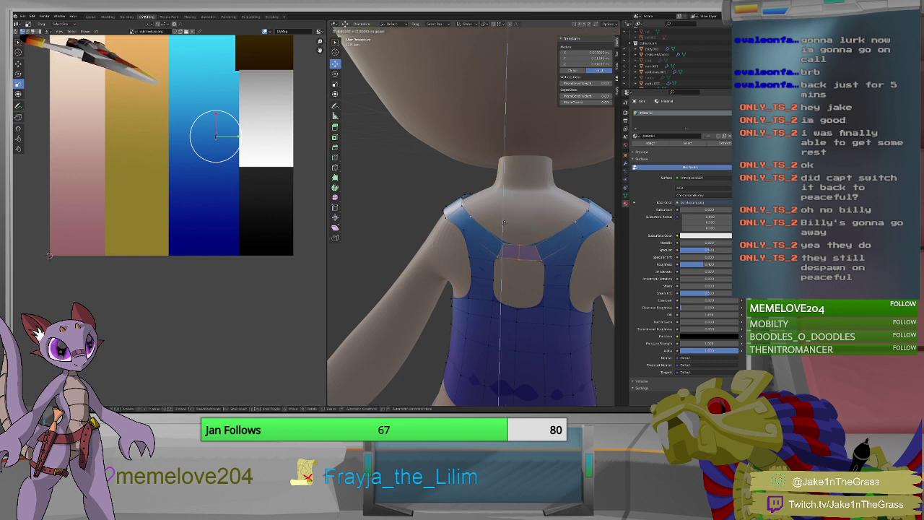
pyautogui.click(503, 223)
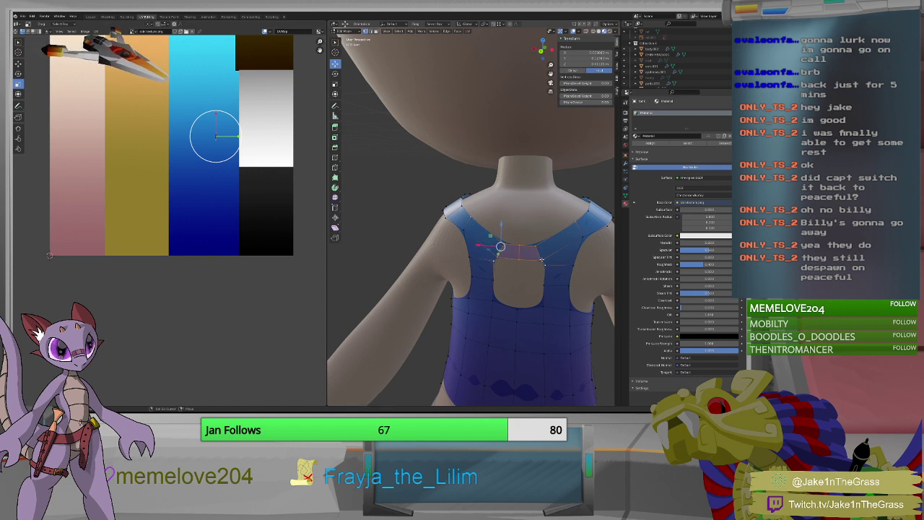
pyautogui.press('g')
pyautogui.press('z')
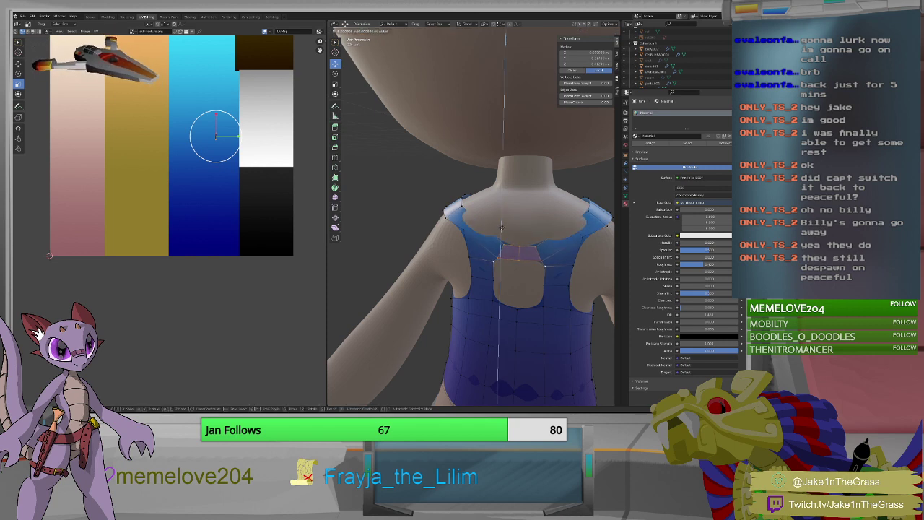
pyautogui.click(499, 246)
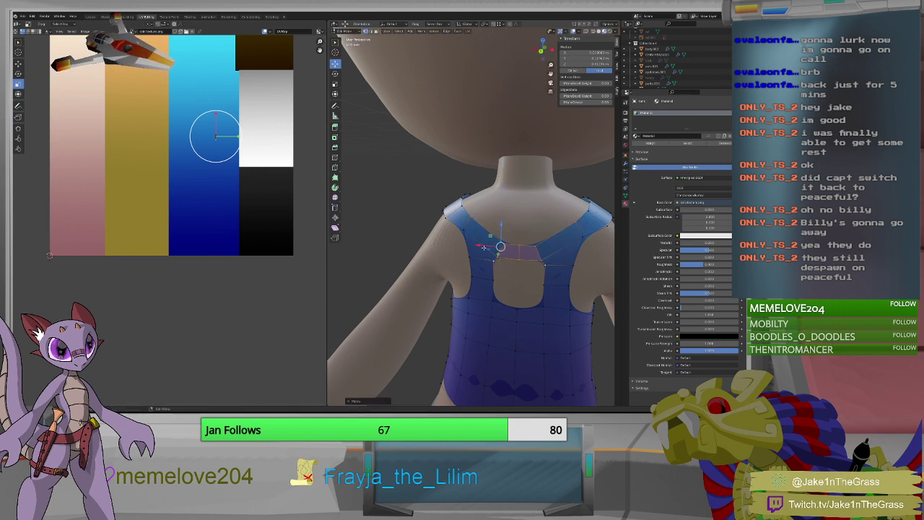
# Check the tank top from the front on the whole character and unhide the blue hoodie object.
pyautogui.moveTo(484, 247); pyautogui.dragTo(560, 239, button='middle')
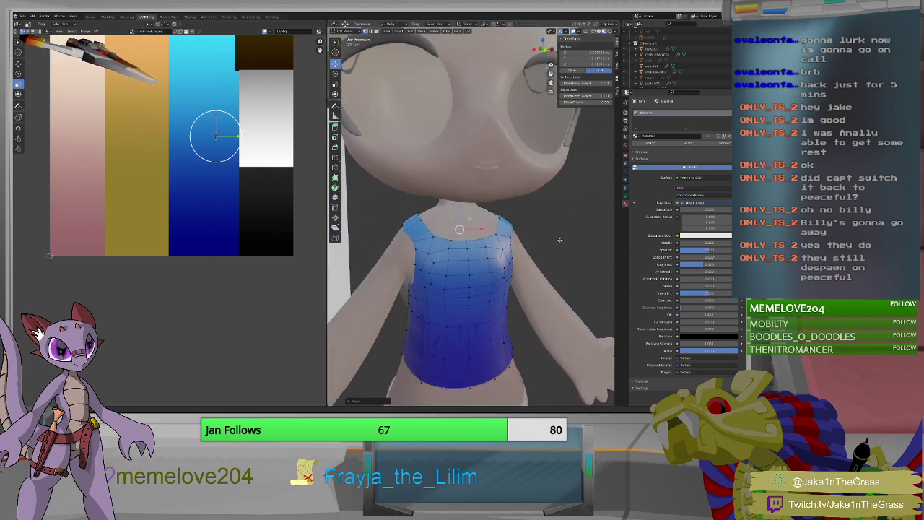
pyautogui.scroll(-8, 560, 239)
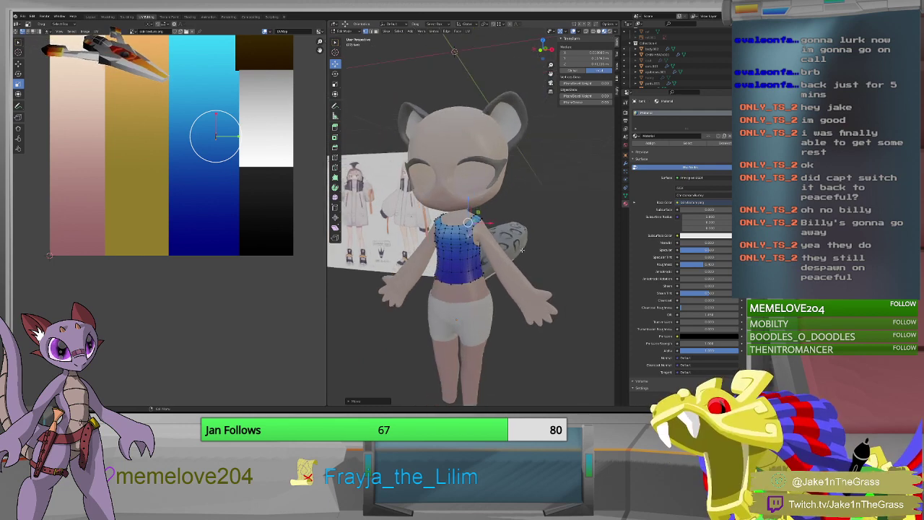
pyautogui.scroll(2, 522, 250)
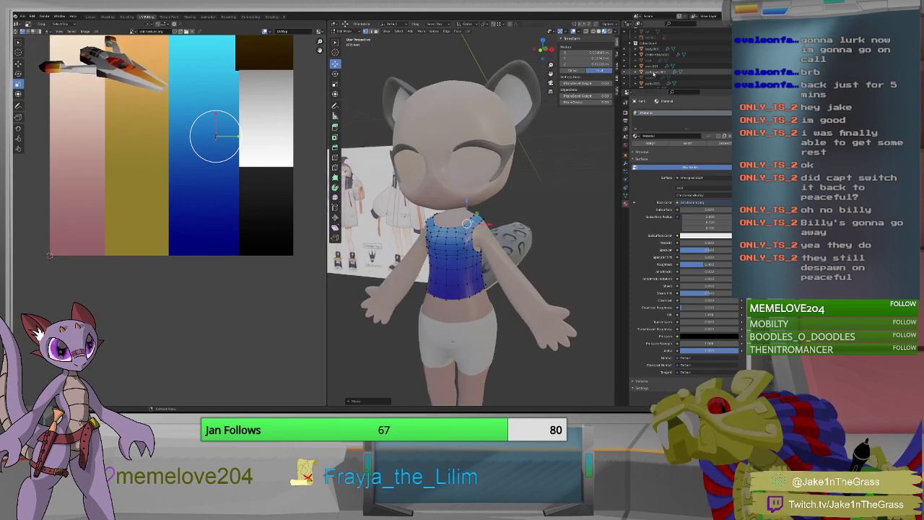
pyautogui.scroll(-2, 653, 55)
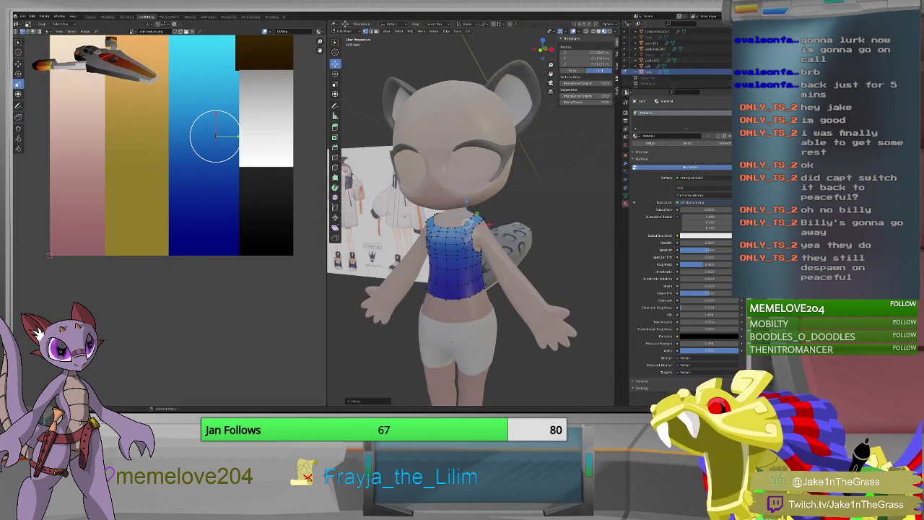
pyautogui.click(723, 60)
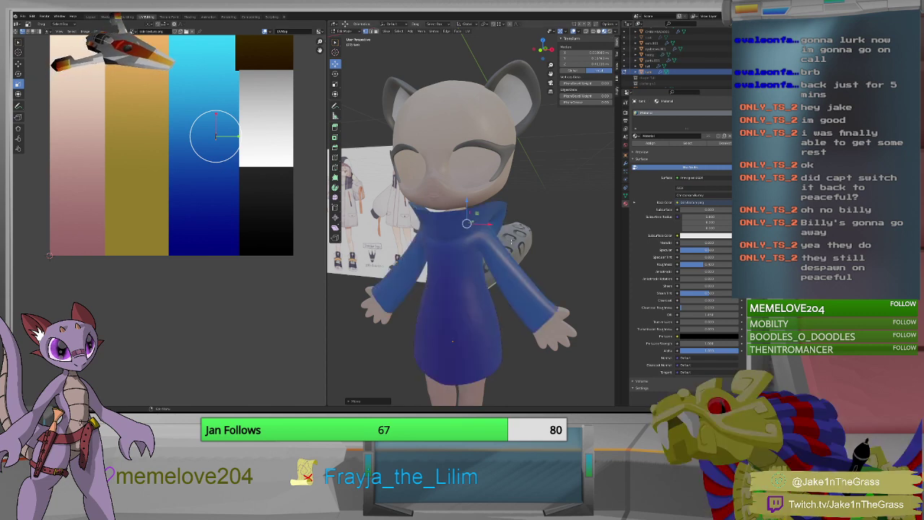
# Select the whole tank top mesh, move its UVs onto the white-to-grey gradient, scale them down to fit, and turn them upside down.
pyautogui.moveTo(505, 269); pyautogui.dragTo(424, 236, button='middle')
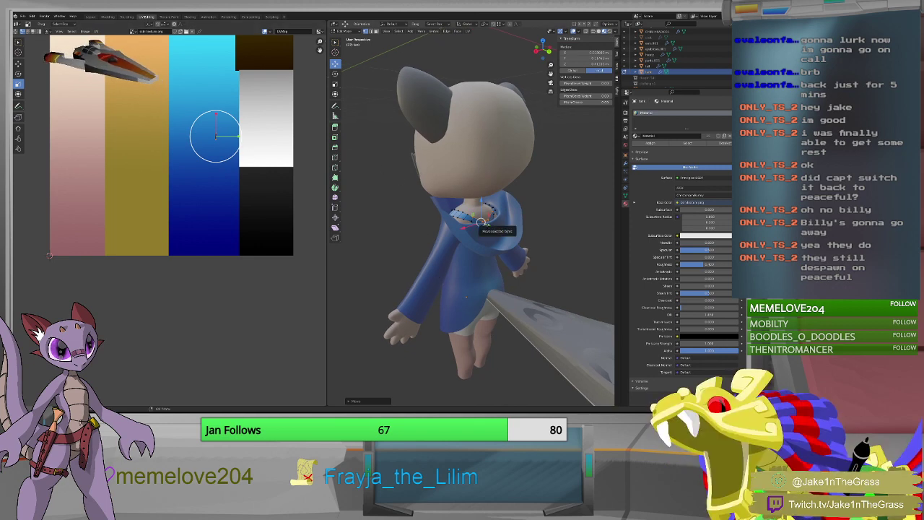
pyautogui.click(475, 217)
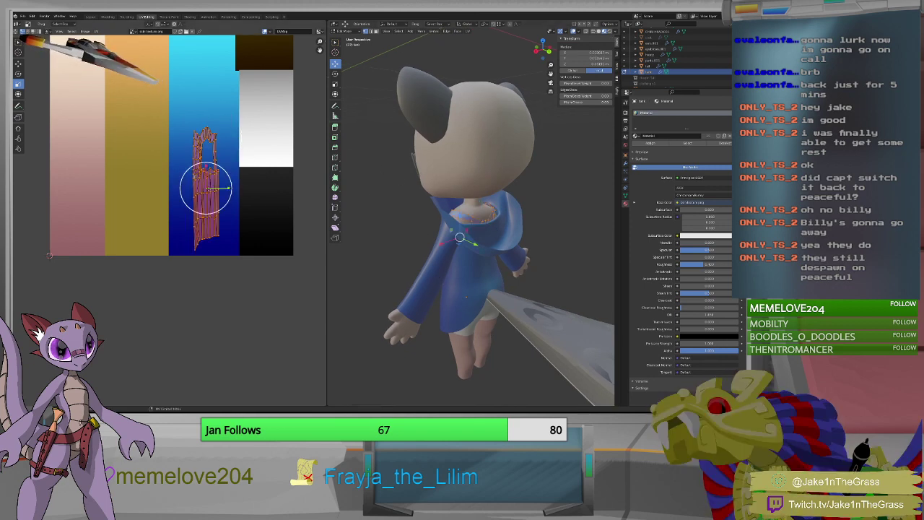
pyautogui.moveTo(205, 190); pyautogui.dragTo(269, 123)
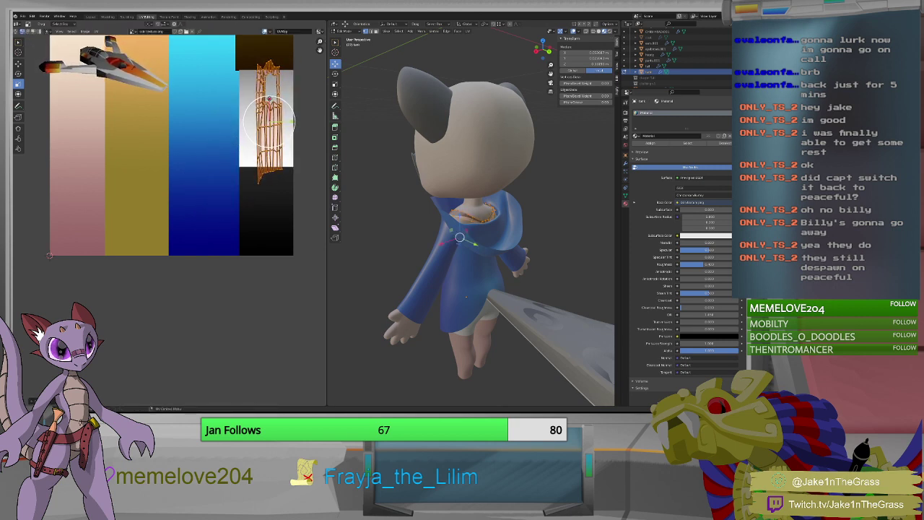
pyautogui.press('s')
pyautogui.click(268, 101)
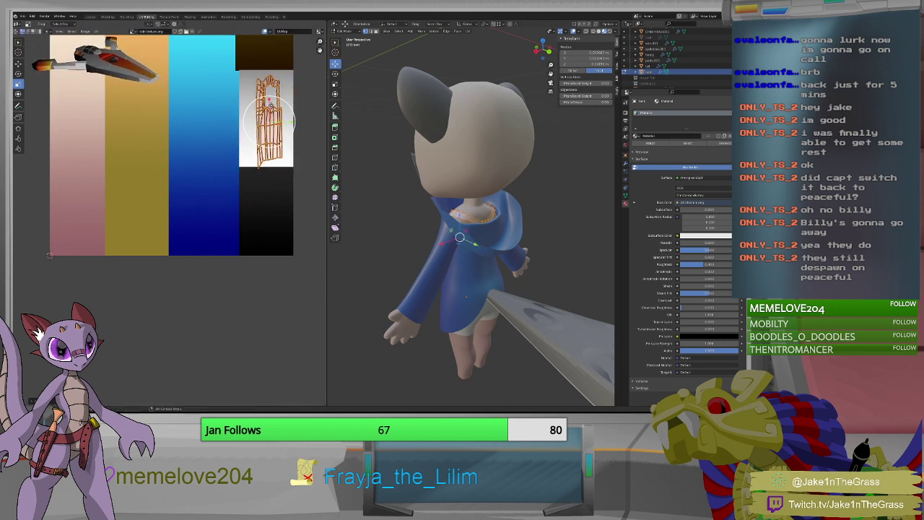
pyautogui.press('g')
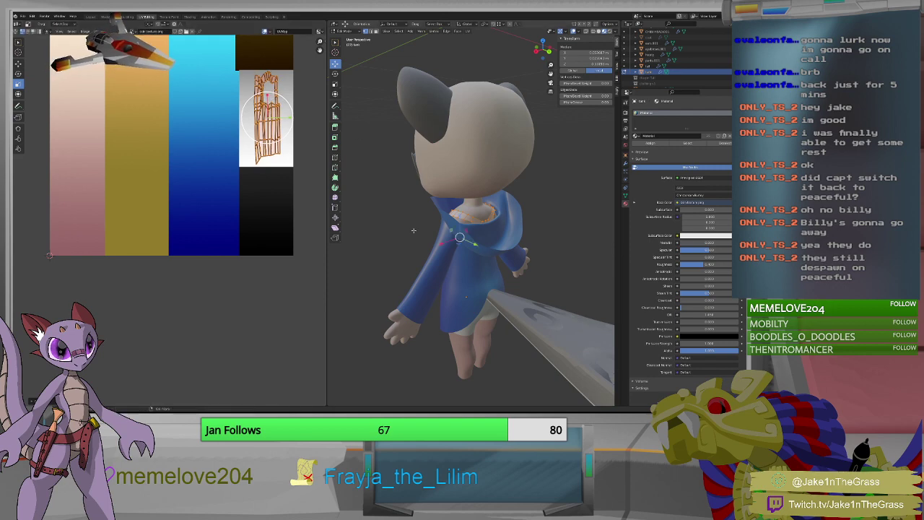
pyautogui.moveTo(462, 231); pyautogui.dragTo(571, 246, button='middle')
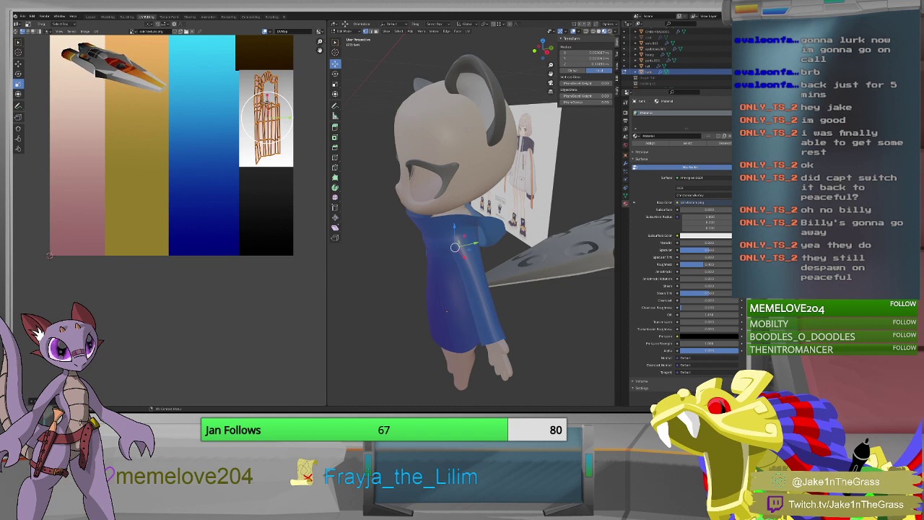
pyautogui.moveTo(271, 101)
pyautogui.mouseDown()
pyautogui.moveTo(262, 117)
pyautogui.moveTo(276, 106)
pyautogui.mouseUp()
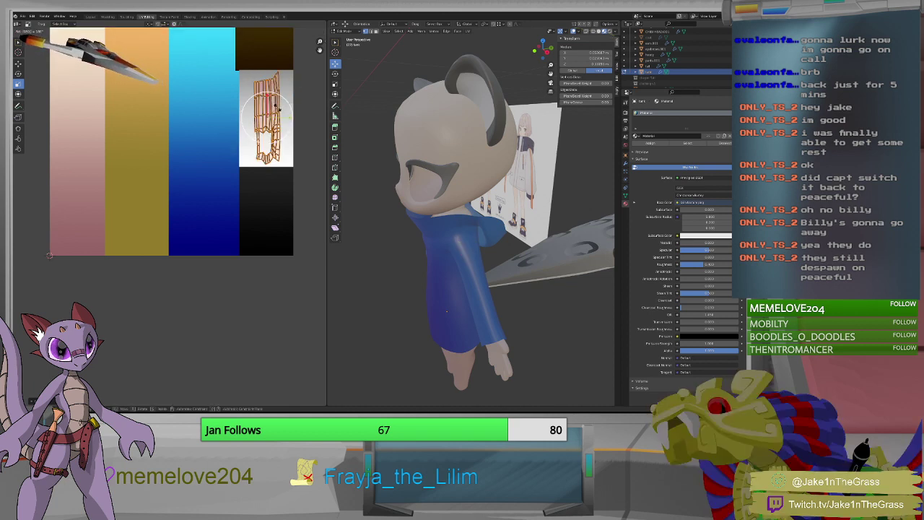
# Examine the outfit from the front, side and back, and select the shorts object.
pyautogui.moveTo(433, 275); pyautogui.dragTo(617, 275, button='middle')
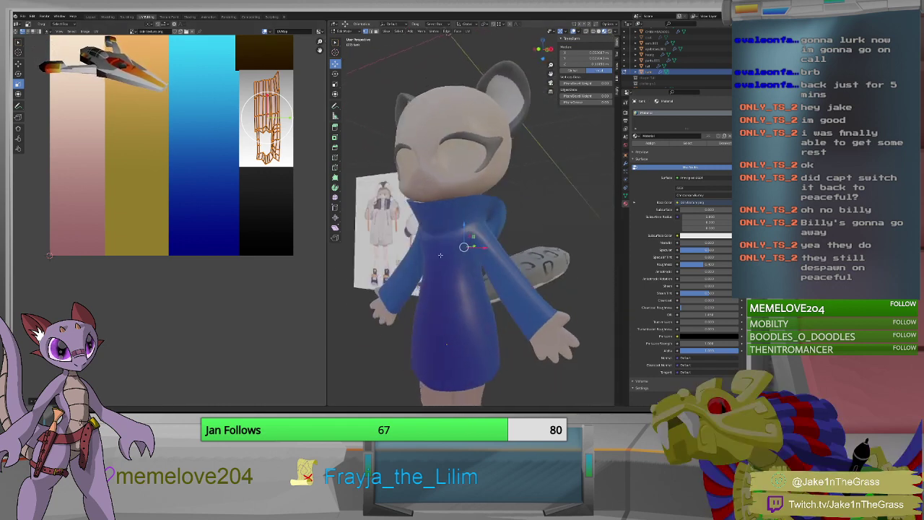
pyautogui.moveTo(439, 255); pyautogui.dragTo(545, 256, button='middle')
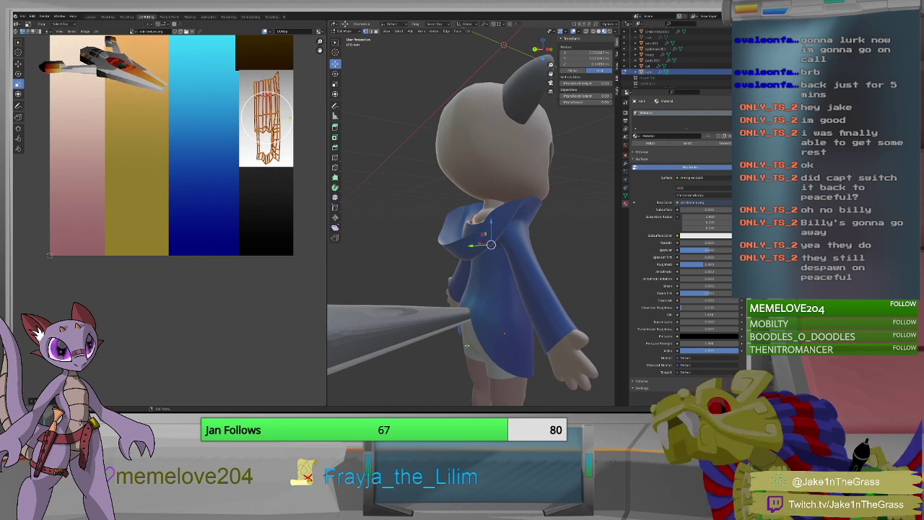
pyautogui.moveTo(466, 334); pyautogui.dragTo(370, 254, button='middle')
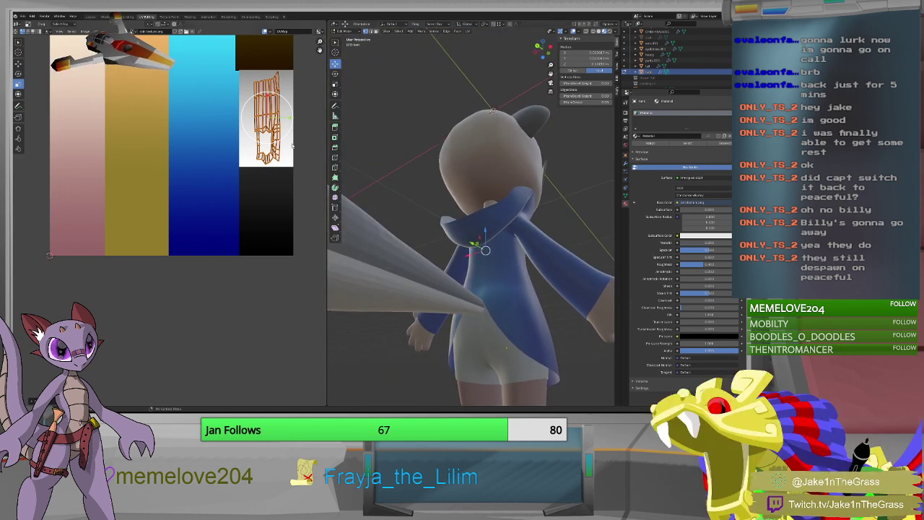
pyautogui.click(465, 337)
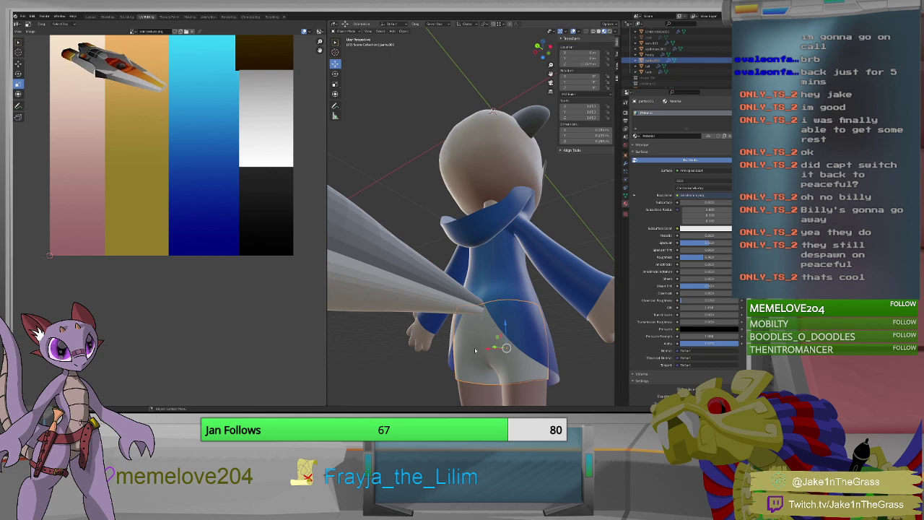
pyautogui.moveTo(489, 349); pyautogui.dragTo(386, 376, button='middle')
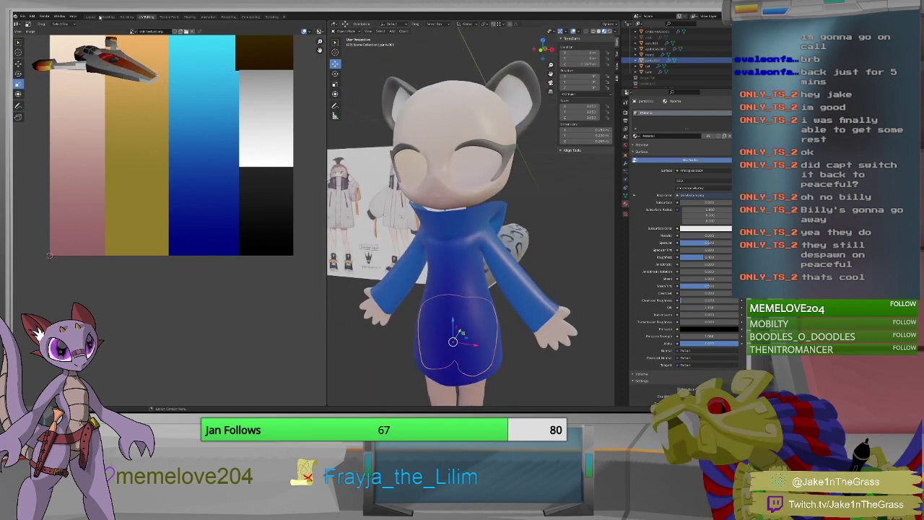
# Switch to the Modeling workspace and open the hoodie's mesh for editing in front view.
pyautogui.click(103, 16)
pyautogui.moveTo(268, 210); pyautogui.dragTo(229, 193, button='middle')
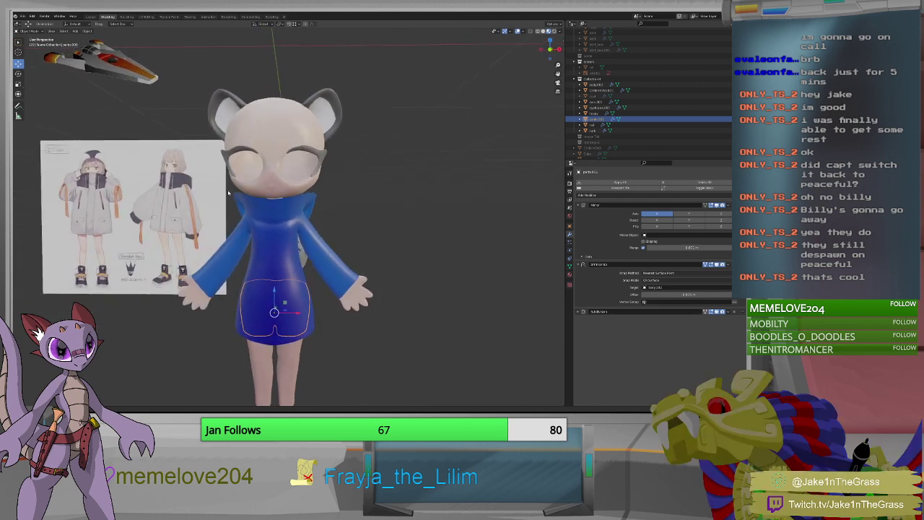
pyautogui.click(283, 203)
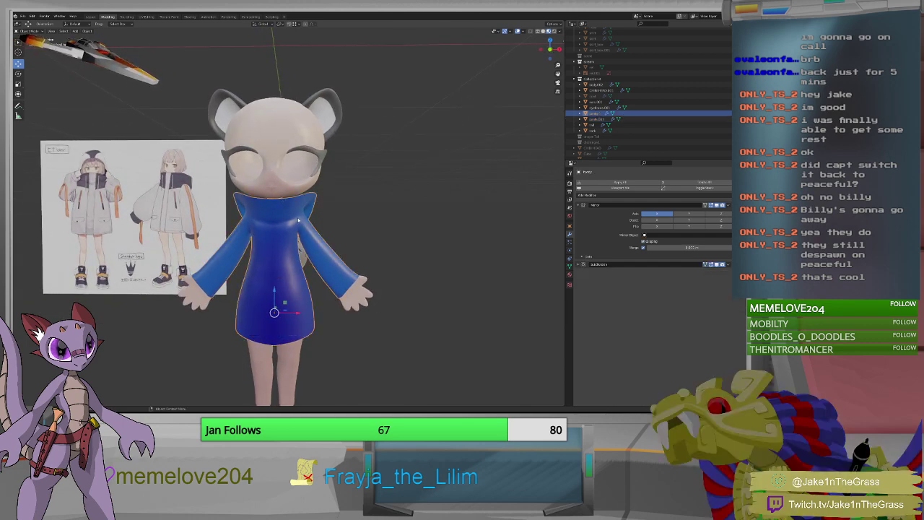
pyautogui.press('Tab')
pyautogui.moveTo(288, 226); pyautogui.dragTo(310, 214, button='middle')
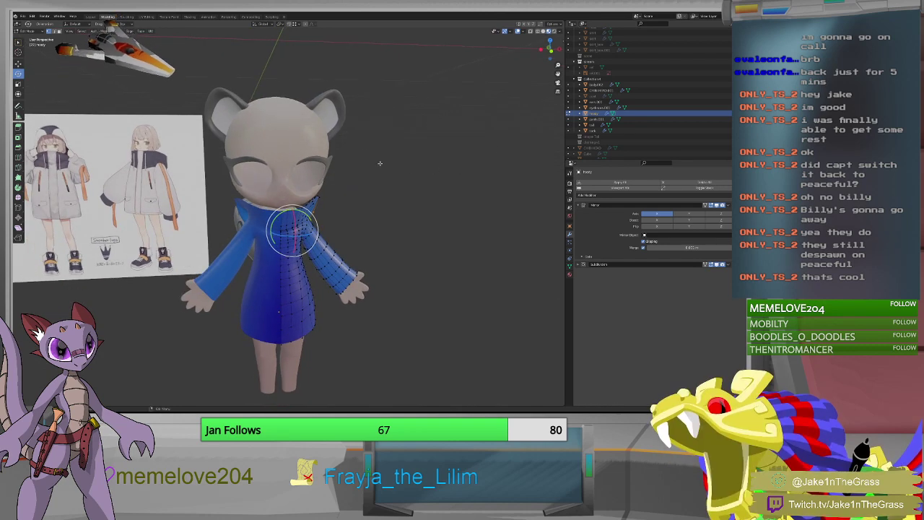
pyautogui.press('KP_1')
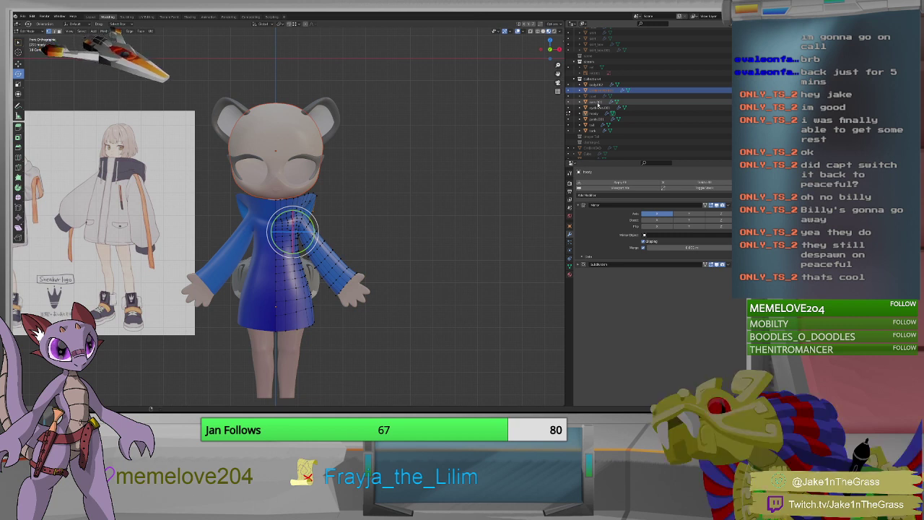
# Leave hoodie editing, select the head, eyes and eyebrows together, scale them down, and lower them along the Z axis onto the collar.
pyautogui.keyDown('ctrl'); pyautogui.click(598, 106); pyautogui.keyUp('ctrl')
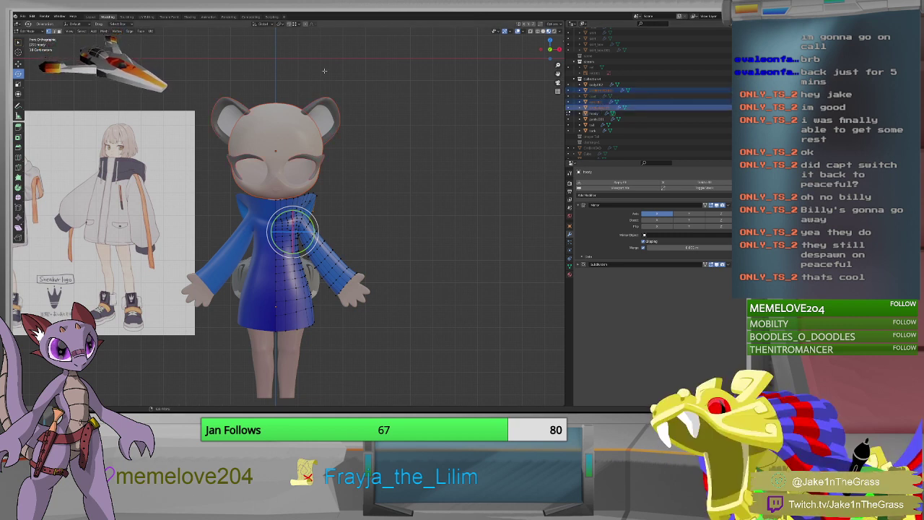
pyautogui.press('Tab')
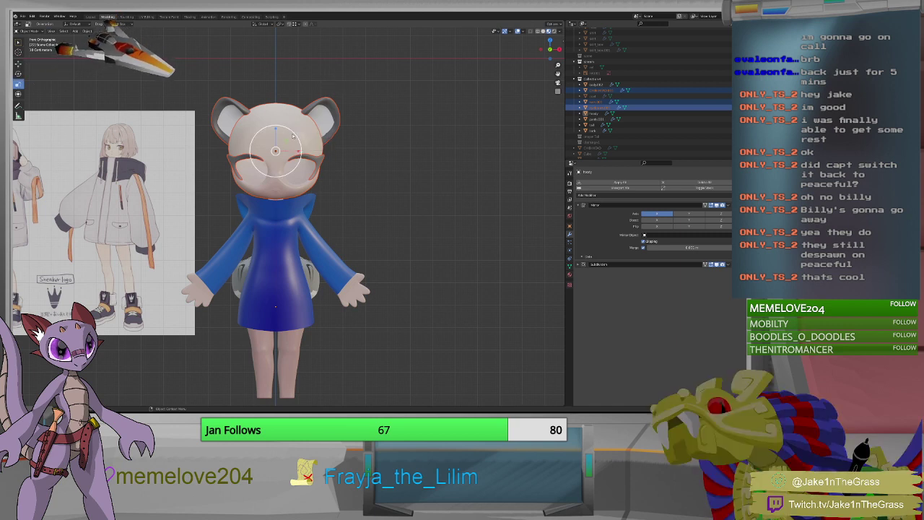
pyautogui.press('s')
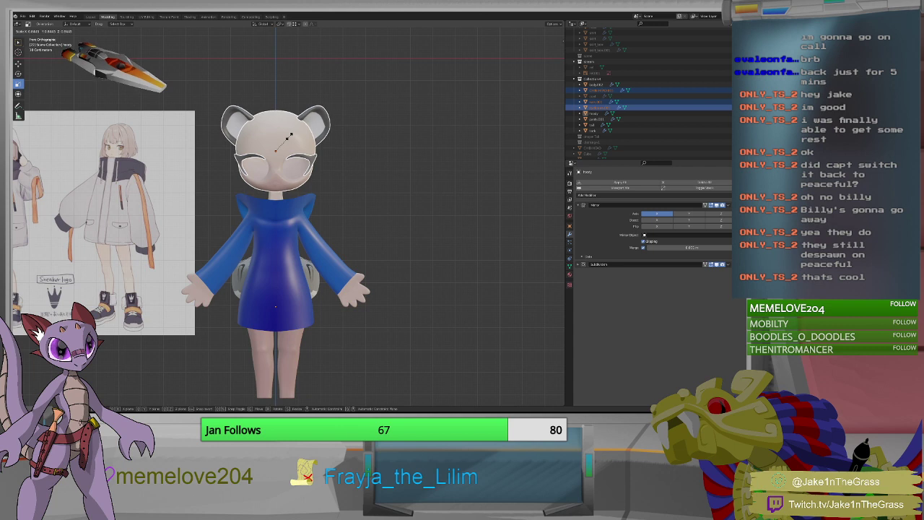
pyautogui.click(289, 136)
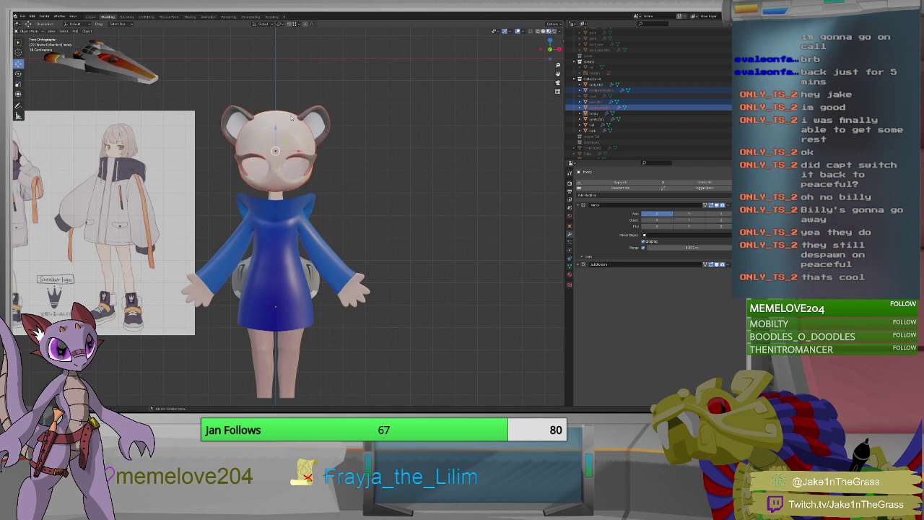
pyautogui.press('g')
pyautogui.press('z')
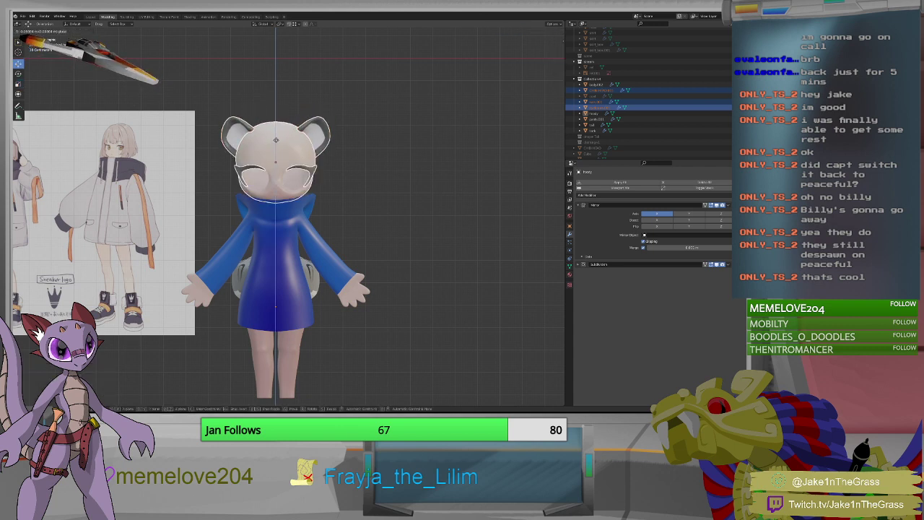
pyautogui.press('Return')
# Select the hoodie alone and open its mesh for editing after checking how the head sits in the collar.
pyautogui.moveTo(274, 209); pyautogui.dragTo(321, 214, button='middle')
pyautogui.scroll(2, 320, 213)
pyautogui.scroll(4, 320, 214)
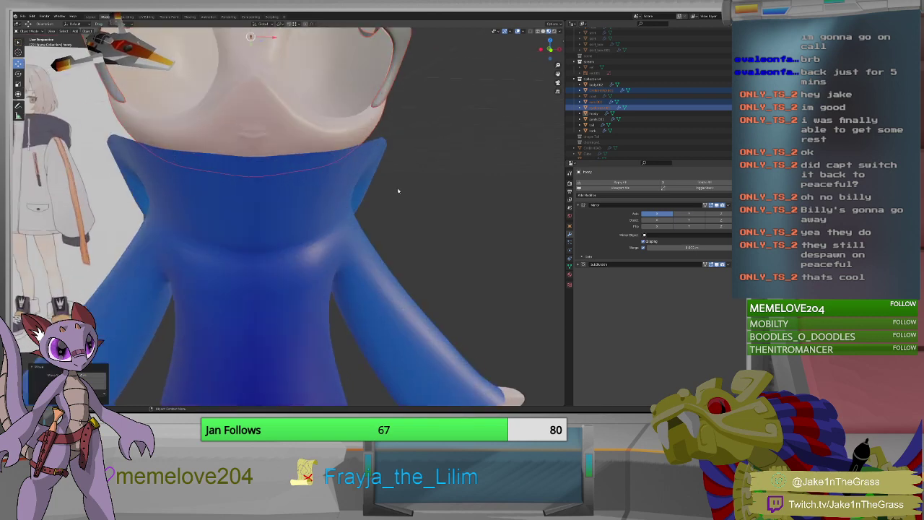
pyautogui.scroll(-5, 398, 191)
pyautogui.moveTo(398, 192); pyautogui.dragTo(360, 210, button='middle')
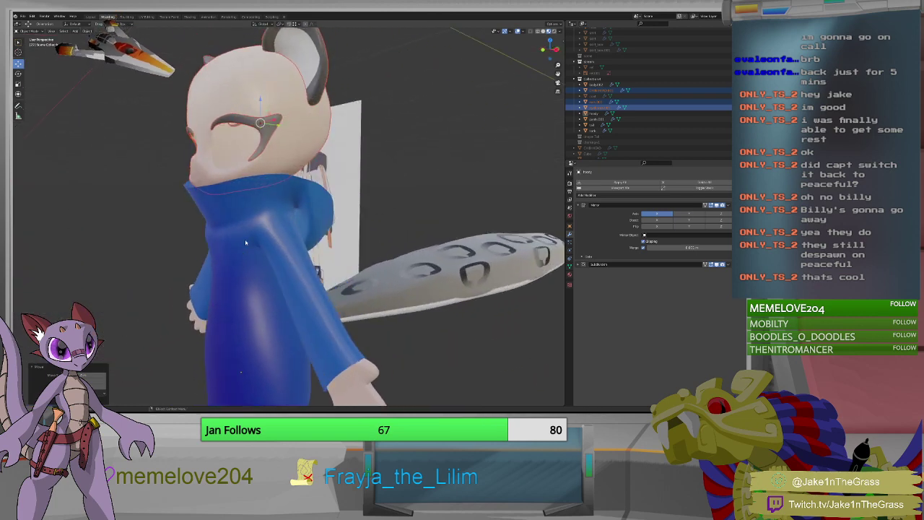
pyautogui.press('Tab')
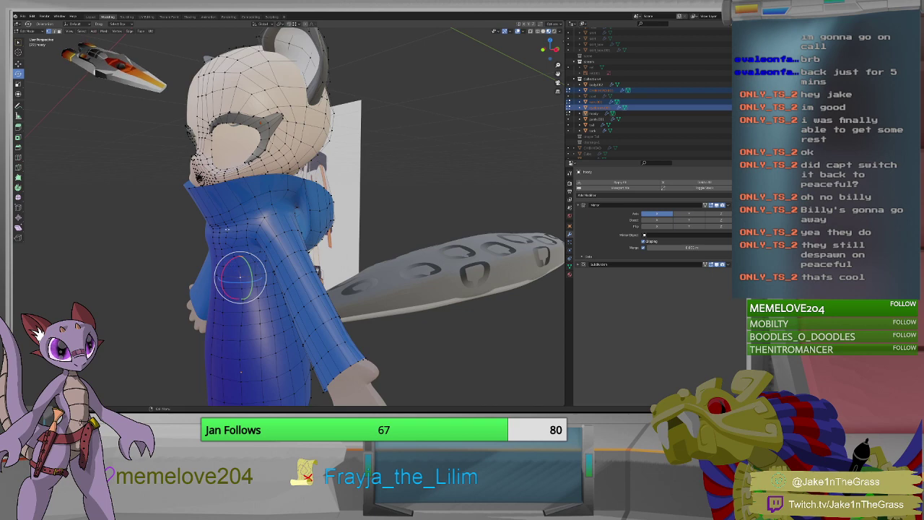
pyautogui.press('Tab')
pyautogui.click(224, 222)
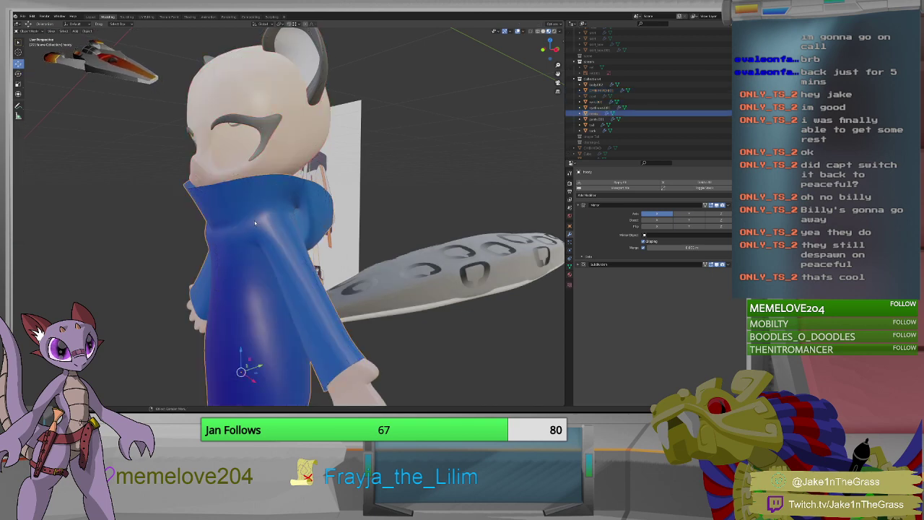
pyautogui.press('Tab')
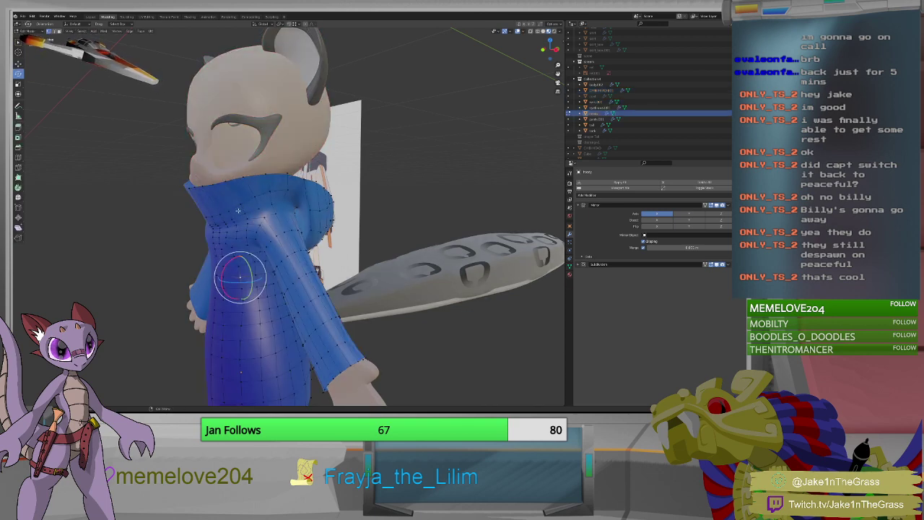
# Select the edge loop around the lower part of the collar, scale it slightly, and lower it along the Z axis.
pyautogui.moveTo(238, 210)
pyautogui.mouseDown(button='middle')
pyautogui.moveTo(288, 217)
pyautogui.moveTo(224, 209)
pyautogui.mouseUp(button='middle')
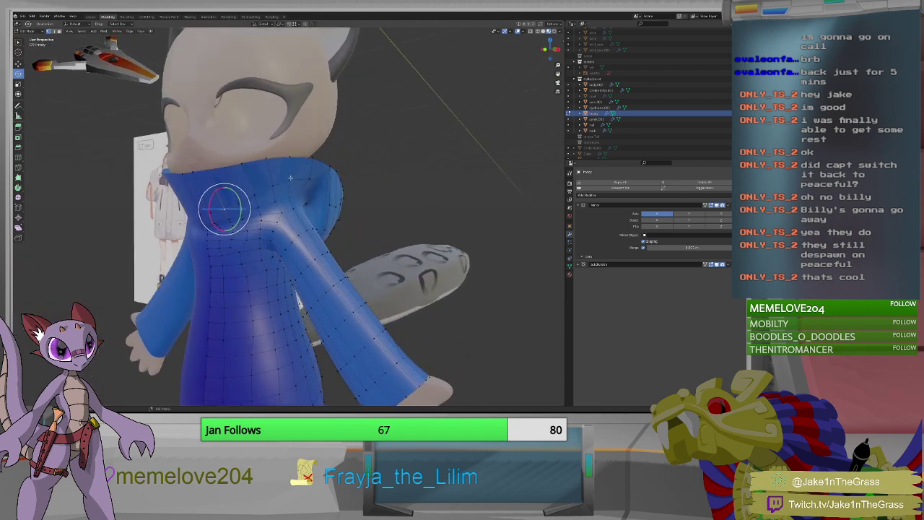
pyautogui.keyDown('shift'); pyautogui.rightClick(290, 177); pyautogui.keyUp('shift')
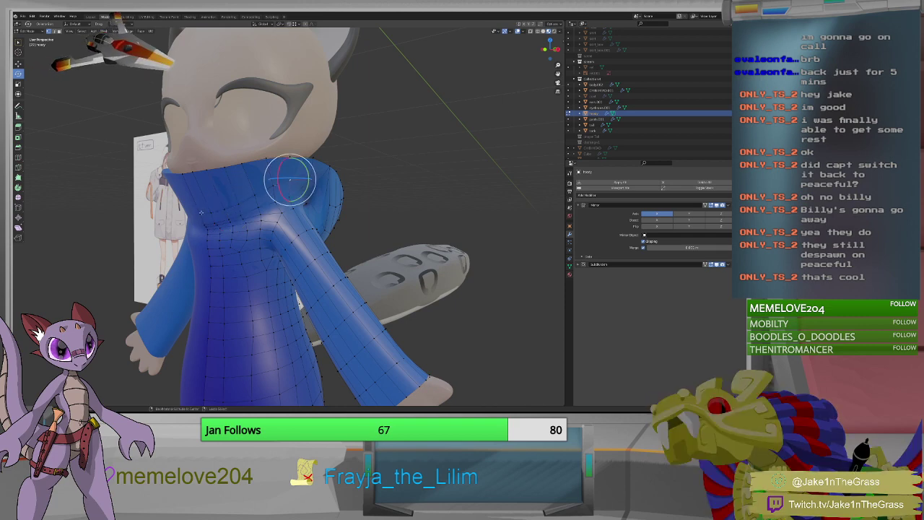
pyautogui.keyDown('shift'); pyautogui.rightClick(242, 198); pyautogui.keyUp('shift')
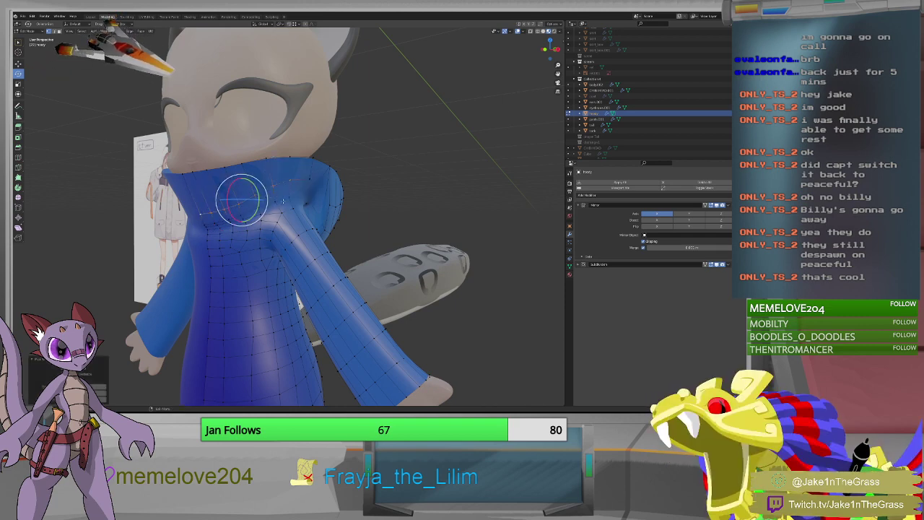
pyautogui.hotkey('shift', 'space')
pyautogui.press('s')
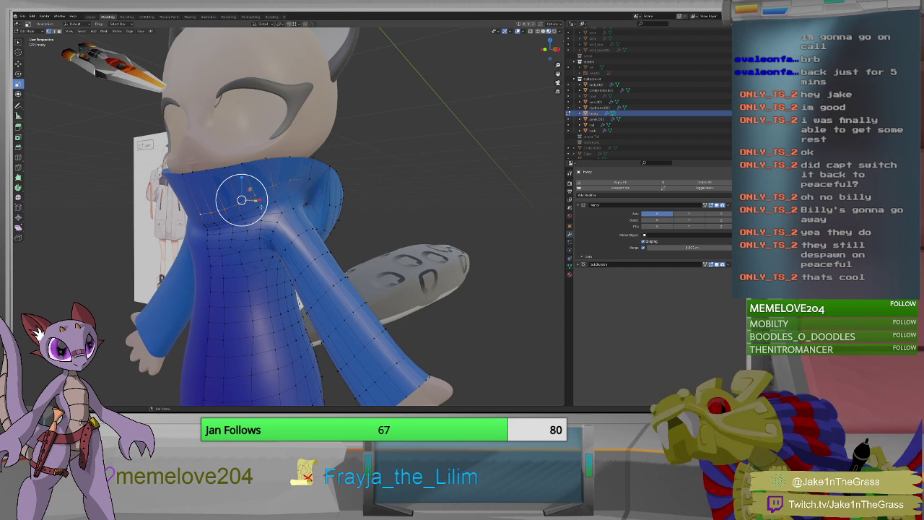
pyautogui.moveTo(266, 211); pyautogui.dragTo(270, 215)
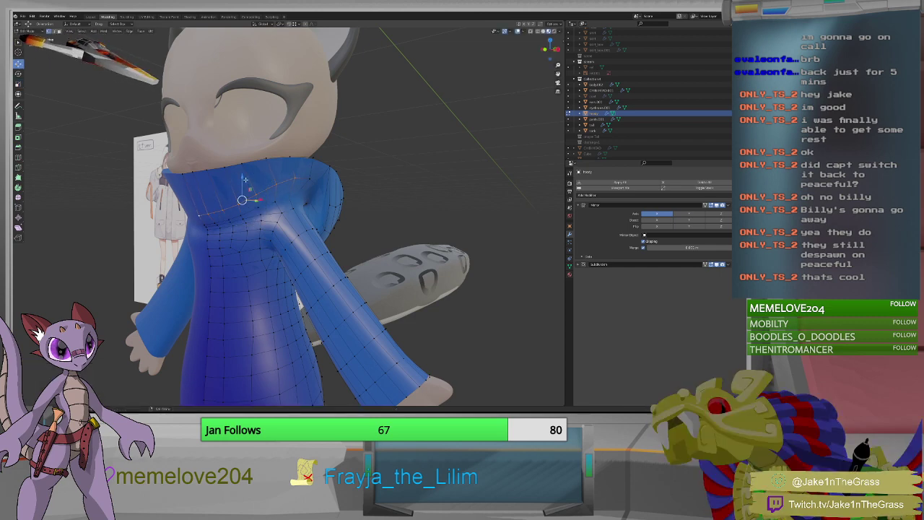
pyautogui.click(243, 183)
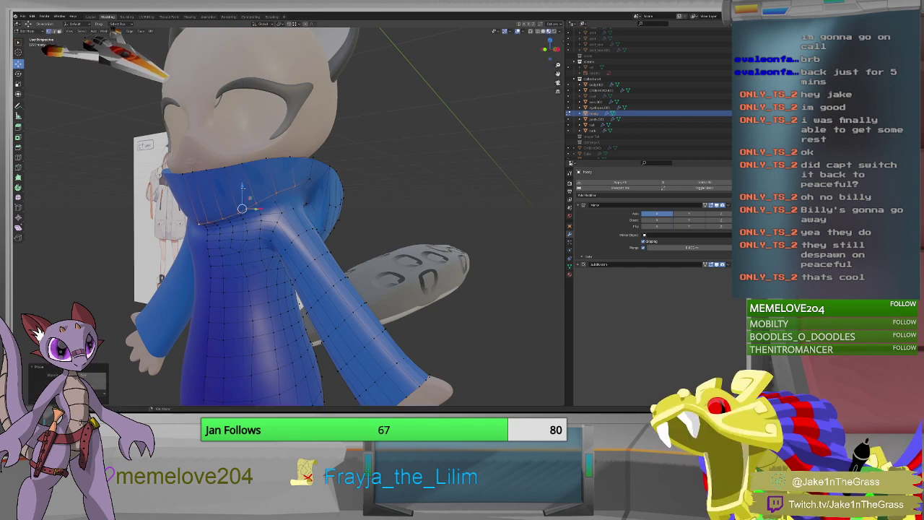
# Slide the collar's edge loop along the surface and move vertices at the hood's rim and near the shoulder to refine the shape.
pyautogui.moveTo(243, 183); pyautogui.dragTo(226, 202, button='middle')
pyautogui.scroll(3, 258, 197)
pyautogui.scroll(-4, 258, 196)
pyautogui.scroll(4, 233, 195)
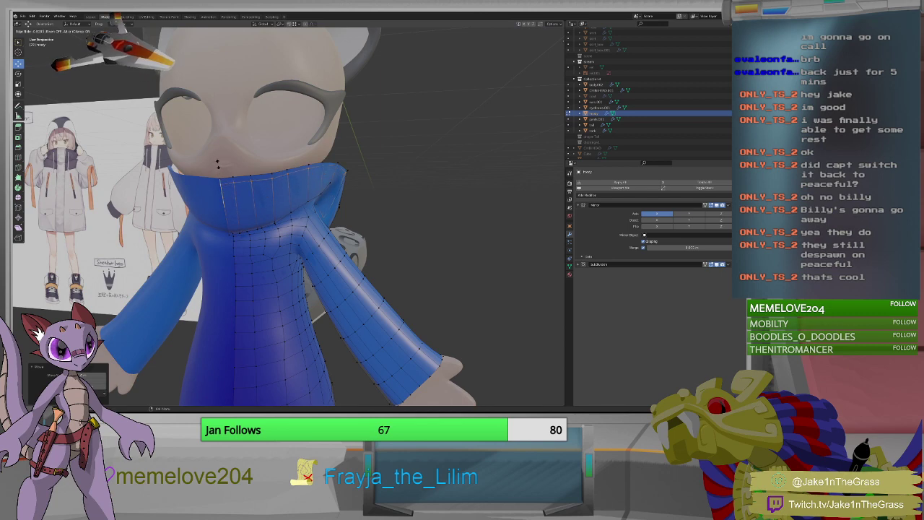
pyautogui.moveTo(275, 181); pyautogui.dragTo(338, 194, button='middle')
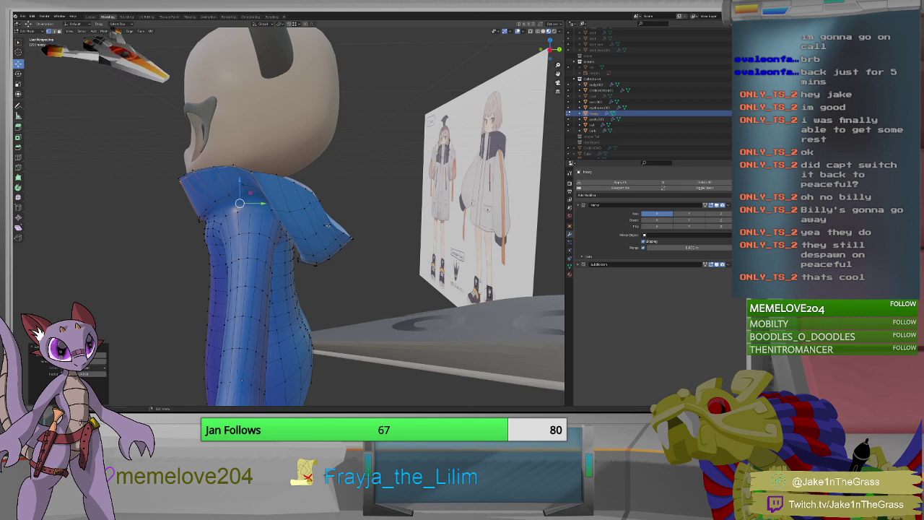
pyautogui.moveTo(343, 238); pyautogui.dragTo(303, 203, button='middle')
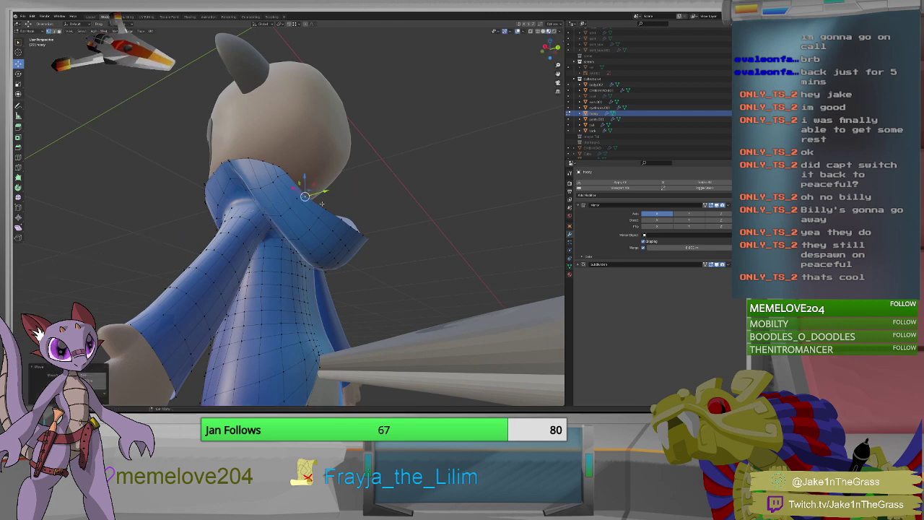
pyautogui.moveTo(327, 188); pyautogui.dragTo(401, 221, button='middle')
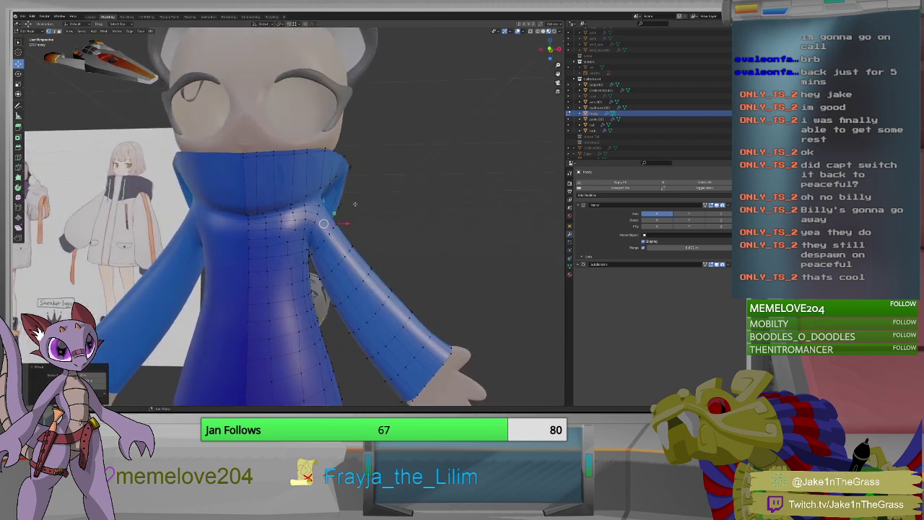
# Select the vertical edge loop beside the hoodie's front centre line and straighten it by scaling in front view.
pyautogui.scroll(-5, 263, 176)
pyautogui.moveTo(263, 177); pyautogui.dragTo(275, 359, button='middle')
pyautogui.moveTo(287, 209); pyautogui.dragTo(285, 214, button='middle')
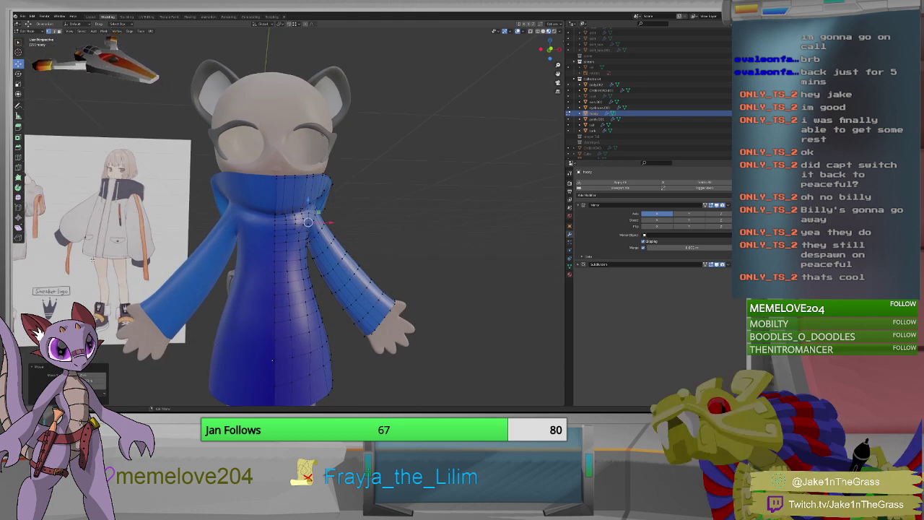
pyautogui.scroll(-3, 289, 217)
pyautogui.moveTo(289, 217); pyautogui.dragTo(245, 221, button='middle')
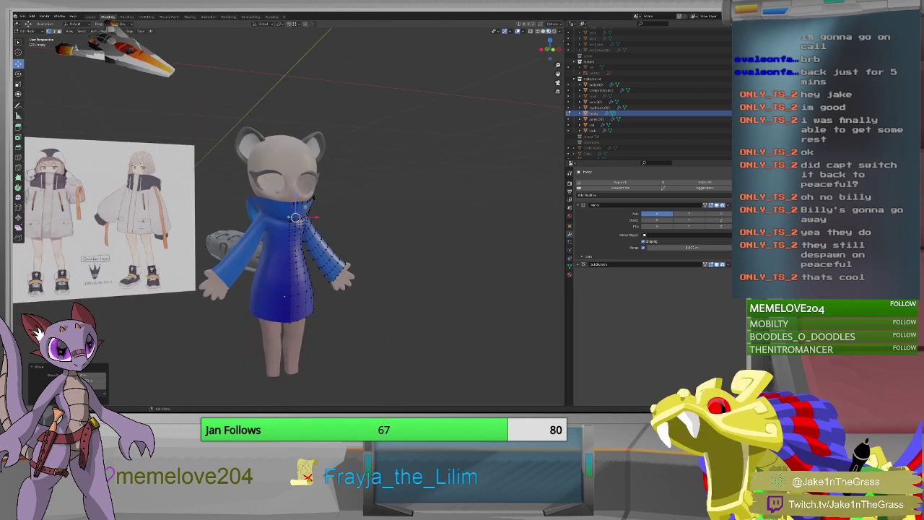
pyautogui.moveTo(142, 228); pyautogui.dragTo(108, 229, button='middle')
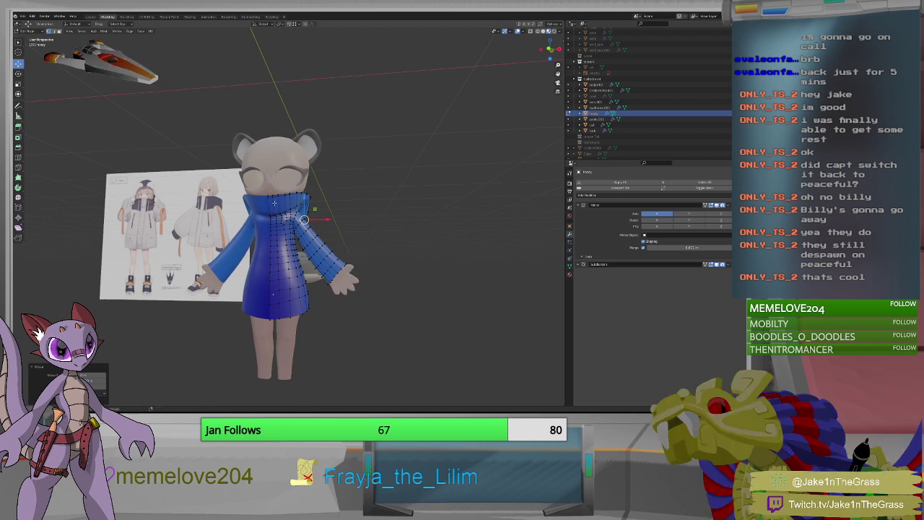
pyautogui.click(277, 242)
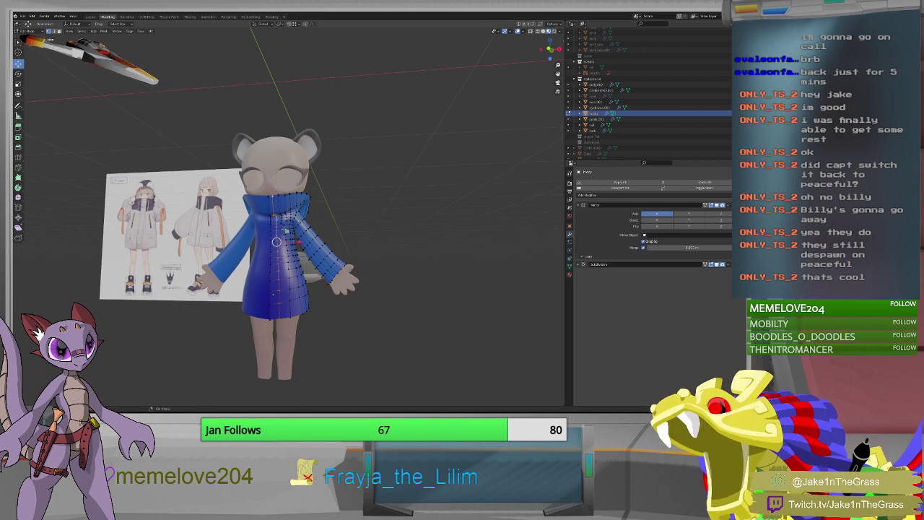
pyautogui.press('KP_1')
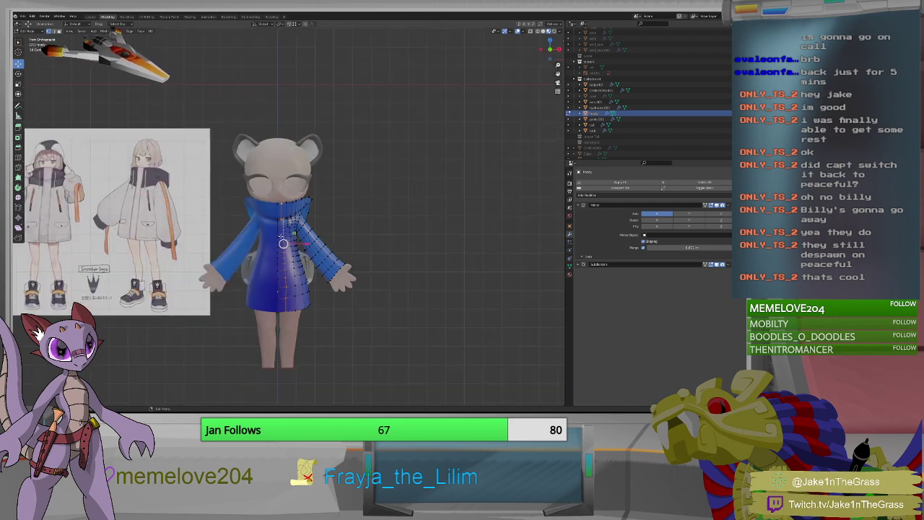
pyautogui.scroll(4, 283, 245)
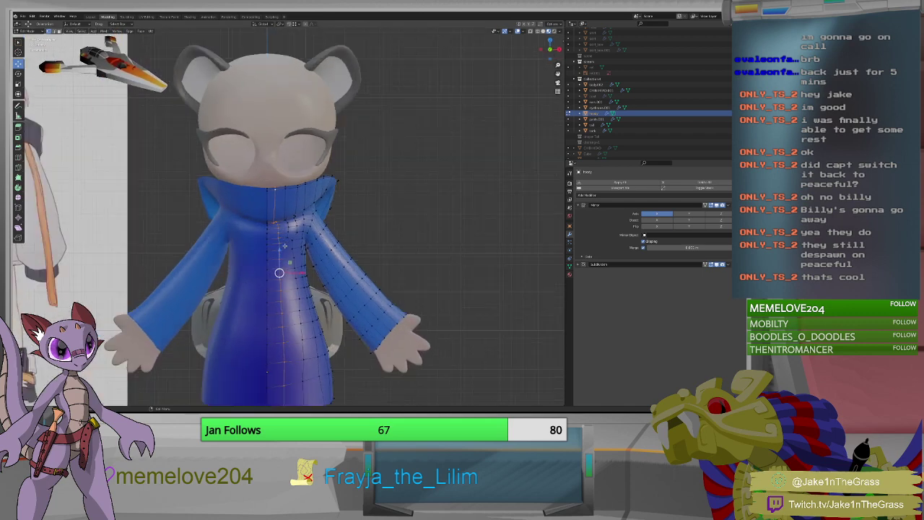
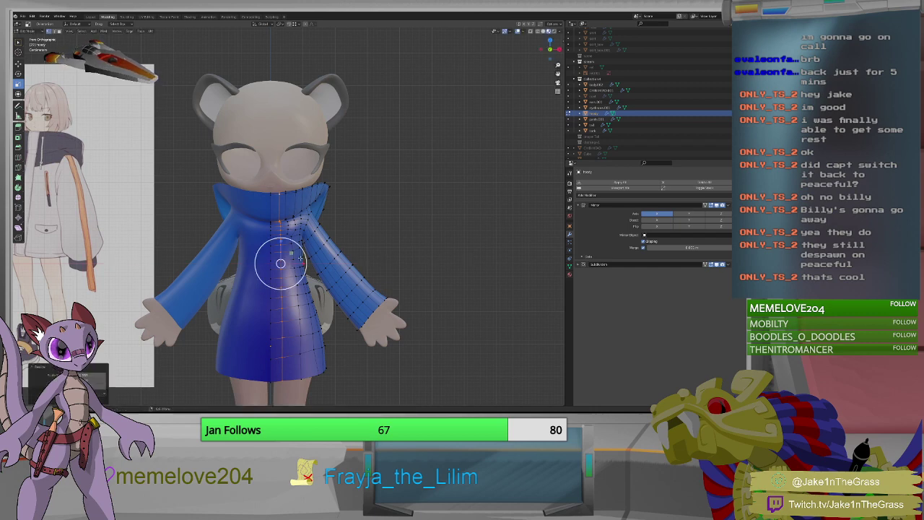
# Select the vertical face strip along the hoodie's front centre and move its UVs up to a lighter blue in the UV Editing workspace.
pyautogui.moveTo(279, 320); pyautogui.dragTo(283, 264, button='middle')
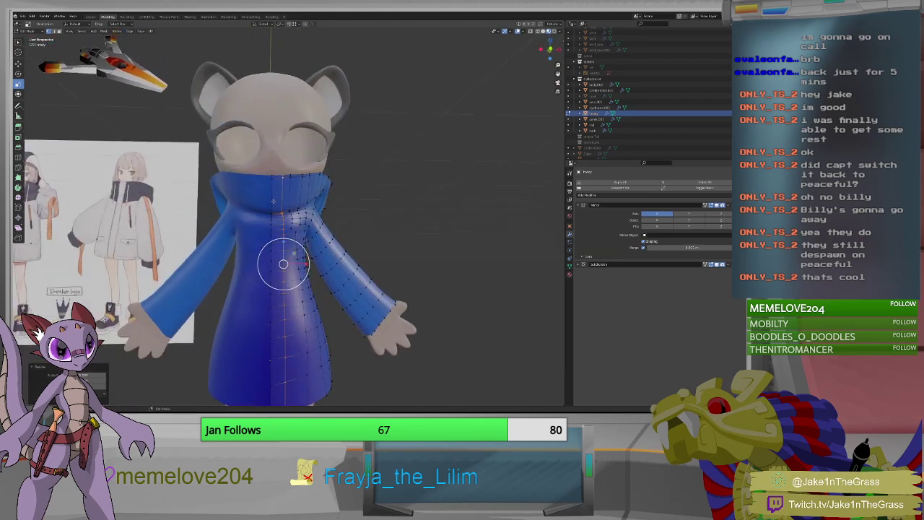
pyautogui.press('2')
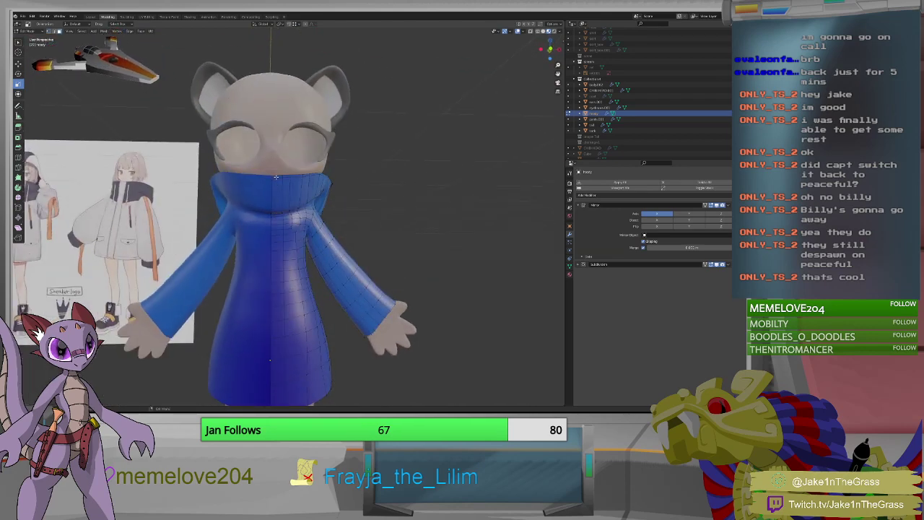
pyautogui.keyDown('alt'); pyautogui.click(275, 177); pyautogui.keyUp('alt')
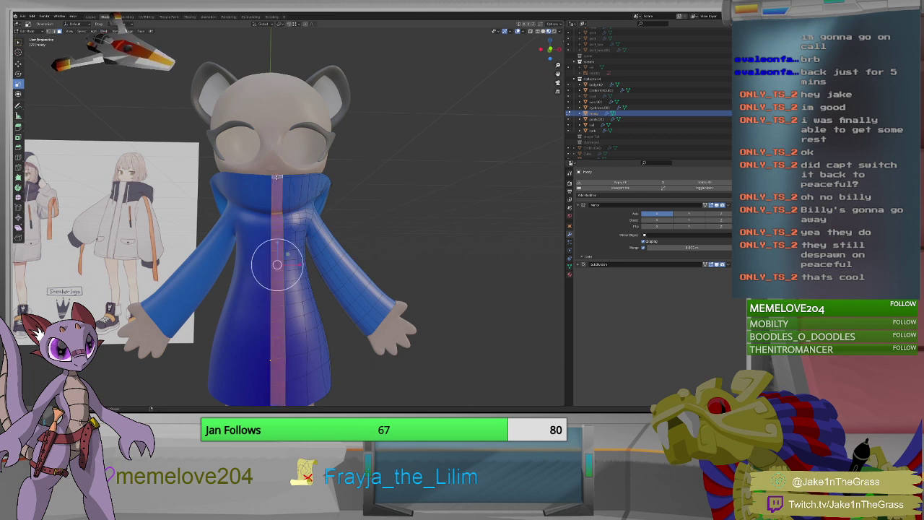
pyautogui.scroll(-2, 242, 214)
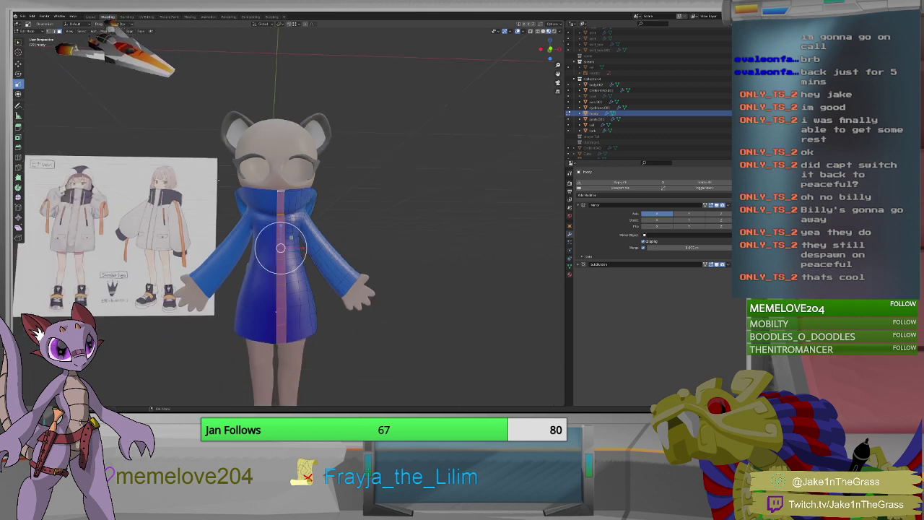
pyautogui.click(153, 16)
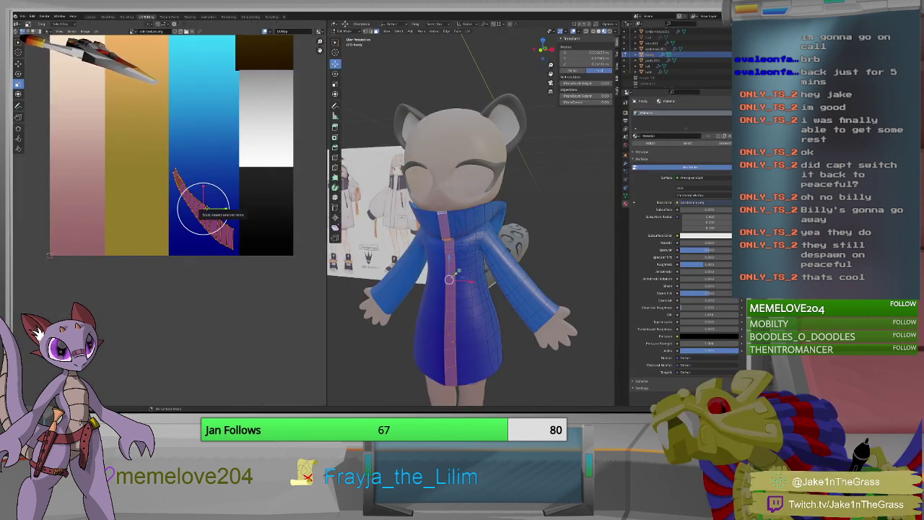
pyautogui.press('g')
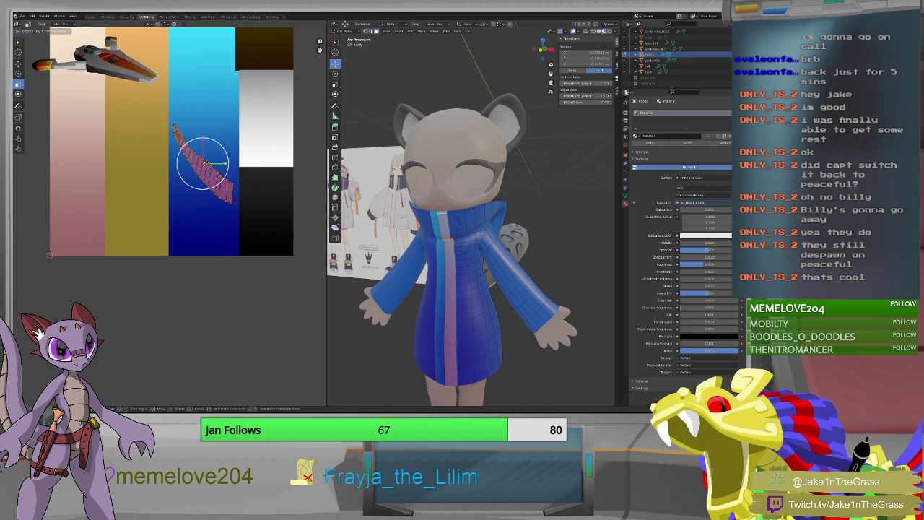
pyautogui.click(206, 165)
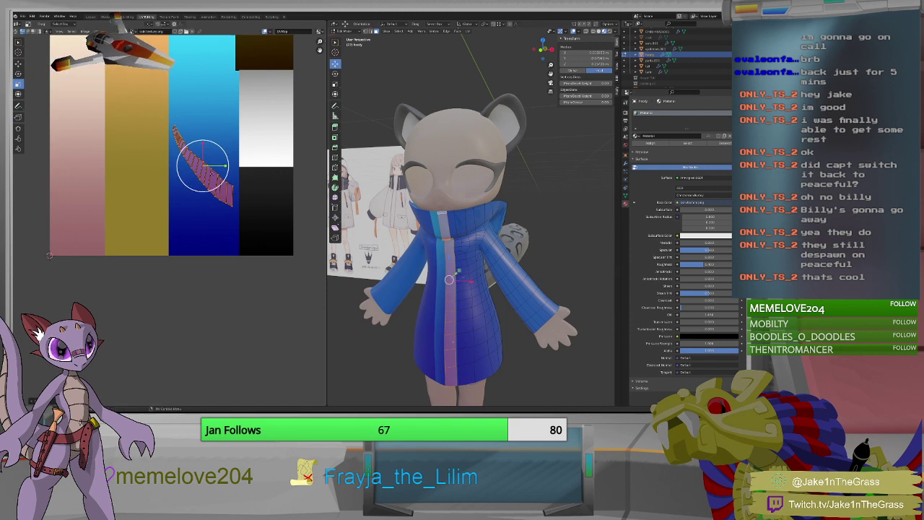
# Select the face loop around the hoodie's collar beside the front strip and add the adjoining loop at the hood's upper edge.
pyautogui.moveTo(462, 238); pyautogui.dragTo(421, 260, button='middle')
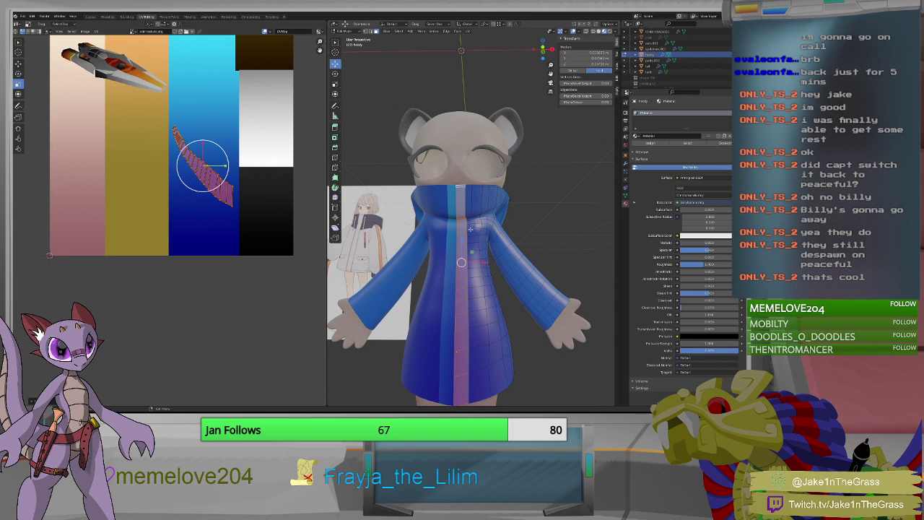
pyautogui.moveTo(471, 230); pyautogui.dragTo(447, 231, button='middle')
pyautogui.scroll(3, 447, 230)
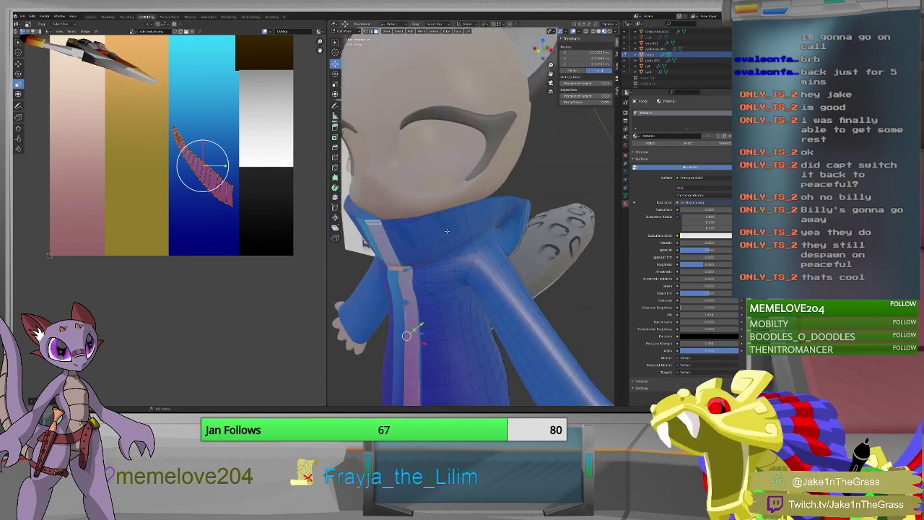
pyautogui.keyDown('alt'); pyautogui.click(398, 232); pyautogui.keyUp('alt')
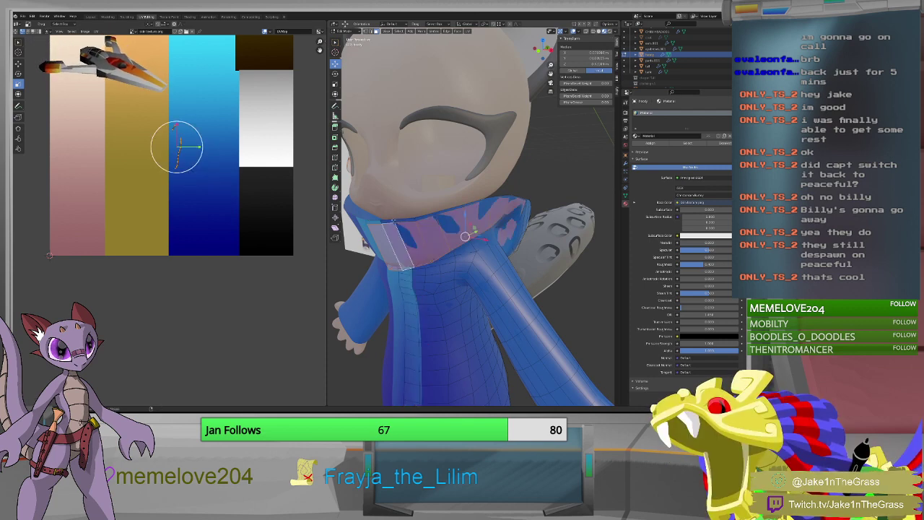
pyautogui.moveTo(462, 238); pyautogui.dragTo(398, 236, button='middle')
pyautogui.keyDown('alt'); pyautogui.keyDown('shift'); pyautogui.click(484, 202); pyautogui.keyUp('shift'); pyautogui.keyUp('alt')
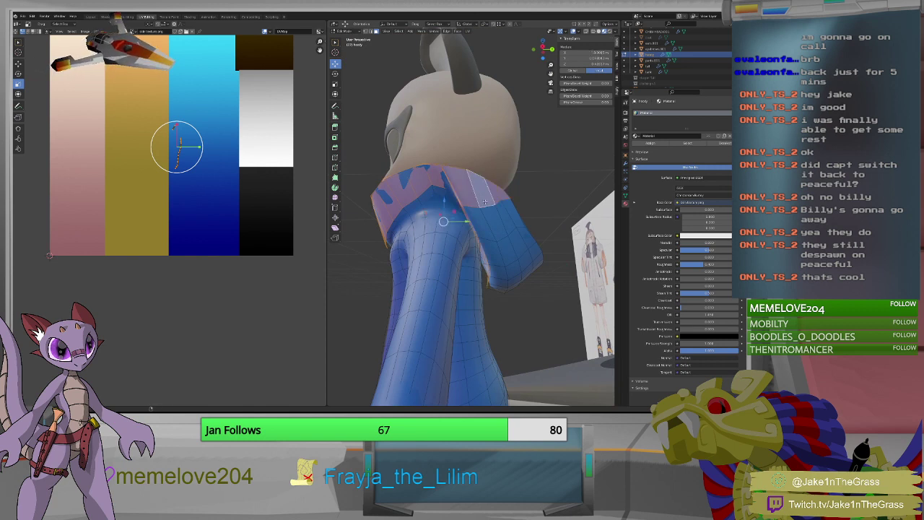
pyautogui.keyDown('alt'); pyautogui.keyDown('shift'); pyautogui.click(500, 215); pyautogui.keyUp('shift'); pyautogui.keyUp('alt')
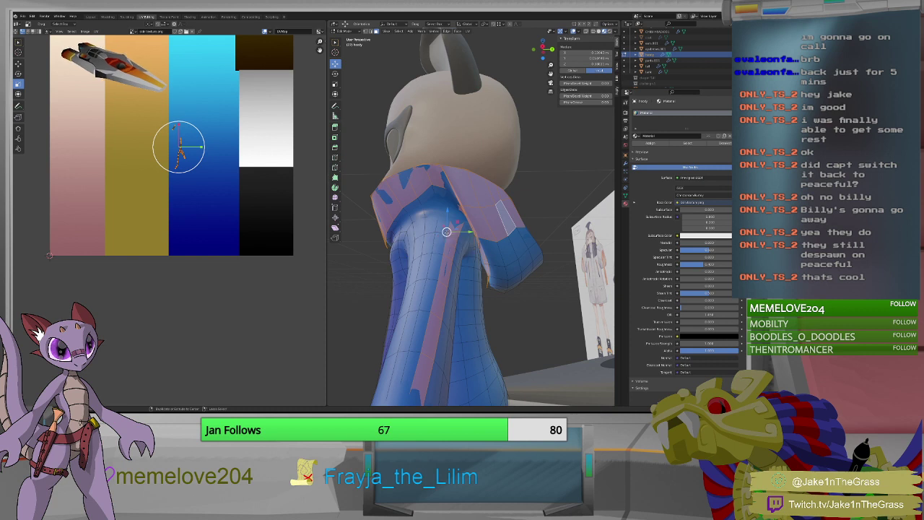
pyautogui.hotkey('ctrl', 'z')
# Extend the face selection across the back of the hood down toward its lower rim.
pyautogui.moveTo(530, 251); pyautogui.dragTo(514, 229, button='middle')
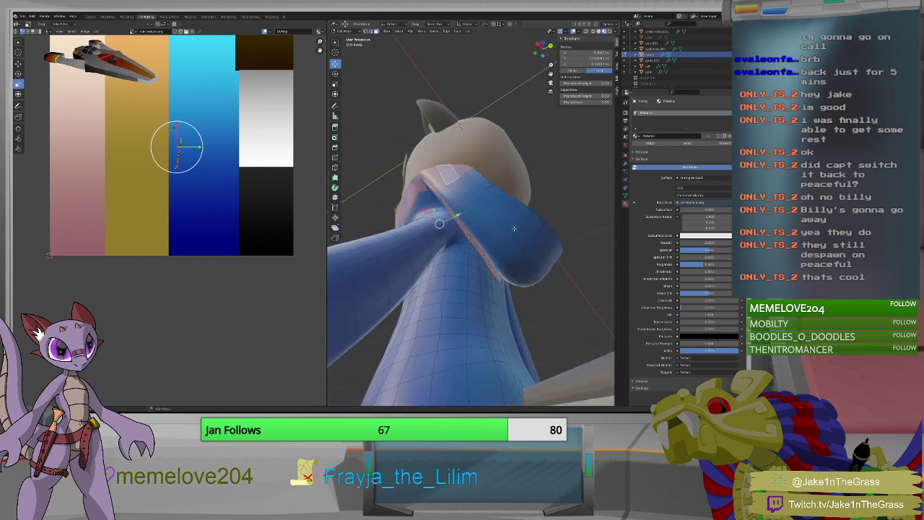
pyautogui.keyDown('ctrl'); pyautogui.click(529, 216); pyautogui.keyUp('ctrl')
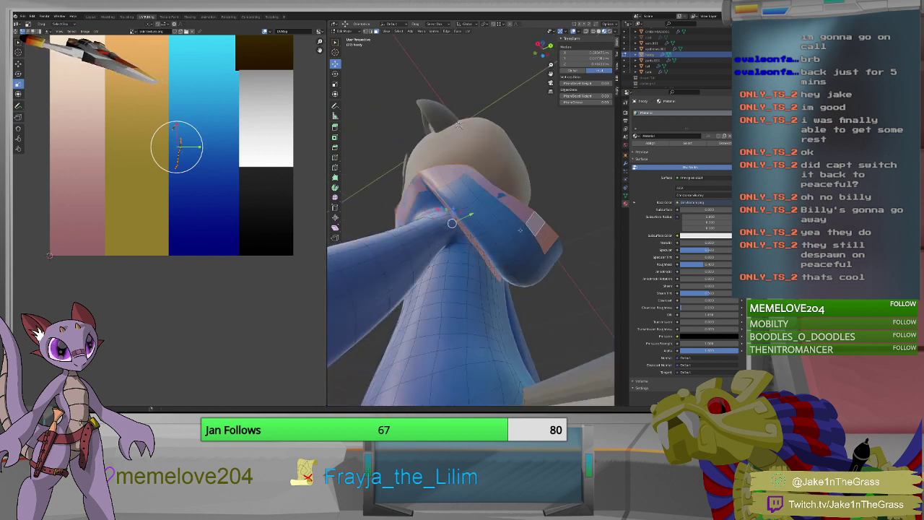
pyautogui.keyDown('ctrl'); pyautogui.click(510, 239); pyautogui.keyUp('ctrl')
pyautogui.keyDown('ctrl'); pyautogui.click(496, 253); pyautogui.keyUp('ctrl')
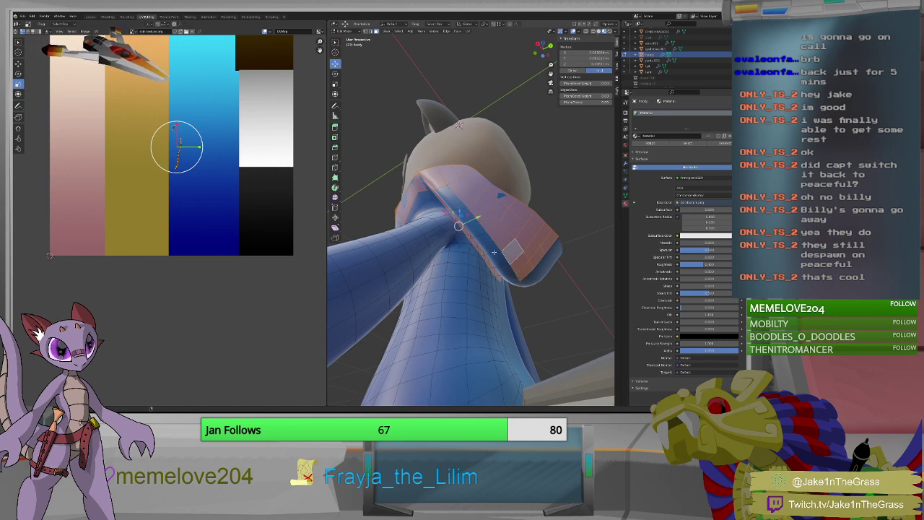
pyautogui.moveTo(494, 253); pyautogui.dragTo(525, 283, button='middle')
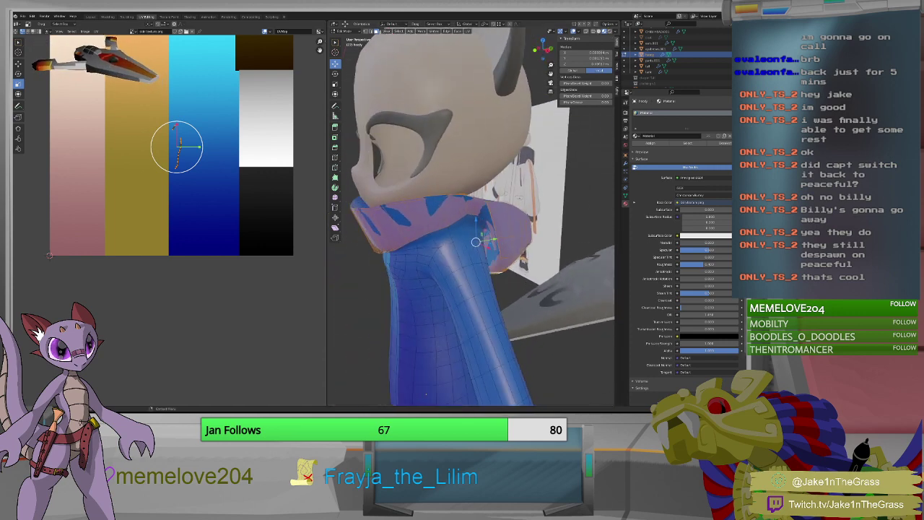
# Change the Subdivision modifier's edit-mode display on the hoodie and check the selected collar faces against the shoulder.
pyautogui.click(625, 163)
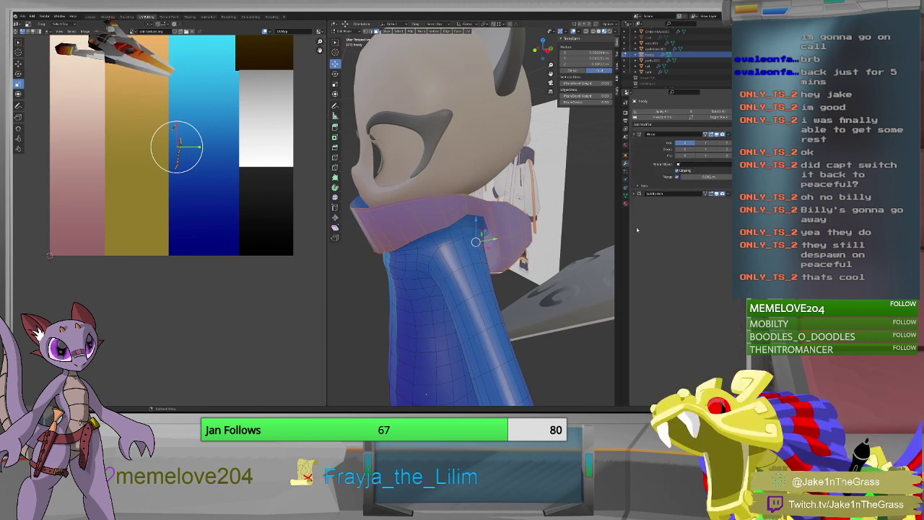
pyautogui.moveTo(542, 235)
pyautogui.mouseDown(button='middle')
pyautogui.moveTo(553, 231)
pyautogui.moveTo(558, 242)
pyautogui.mouseUp(button='middle')
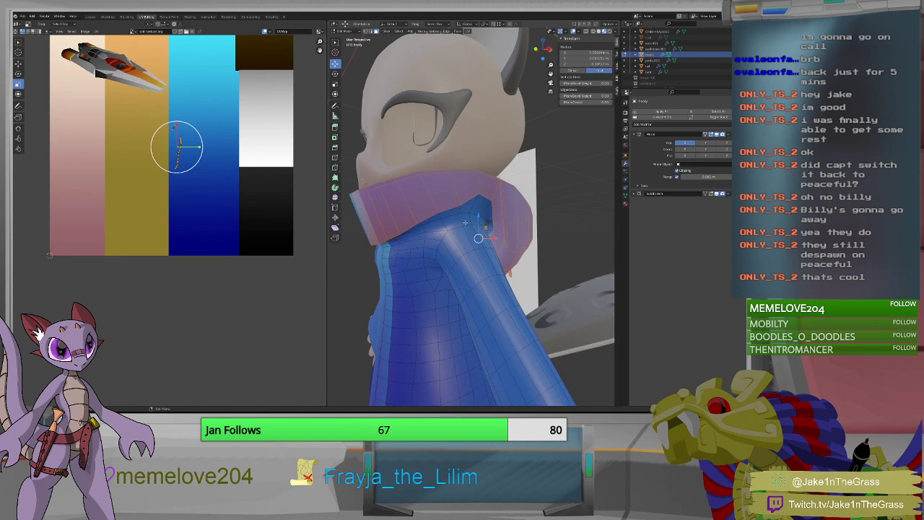
pyautogui.scroll(3, 465, 223)
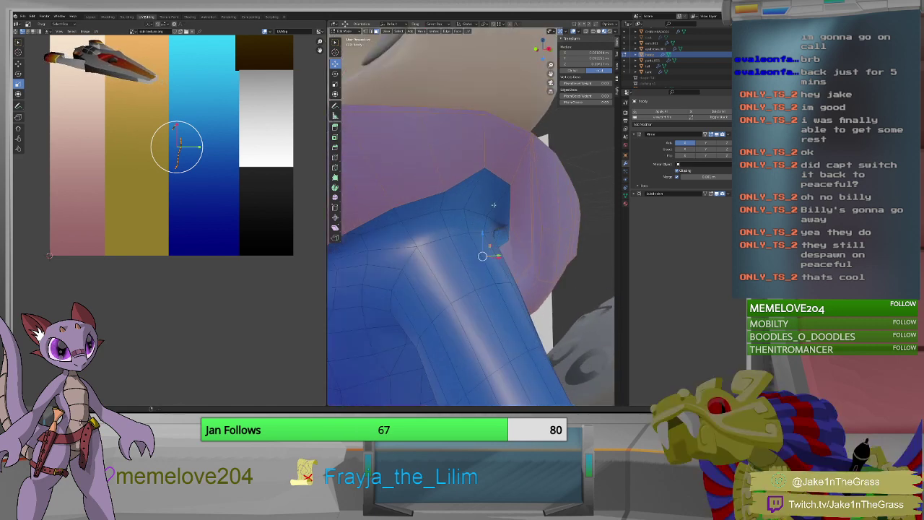
pyautogui.moveTo(485, 217); pyautogui.dragTo(587, 226, button='middle')
pyautogui.scroll(4, 404, 234)
pyautogui.scroll(-4, 404, 234)
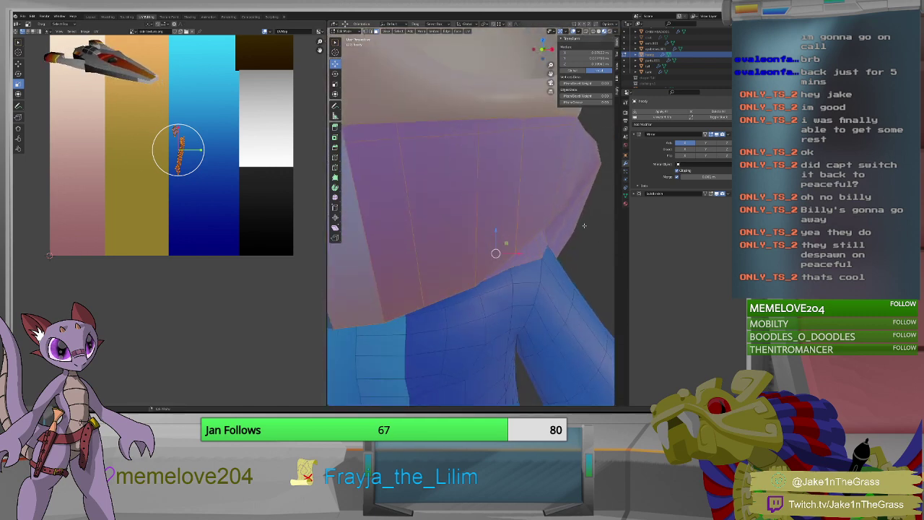
# Select a single face where the hood meets the shoulder at the back of the hoodie.
pyautogui.scroll(-6, 539, 248)
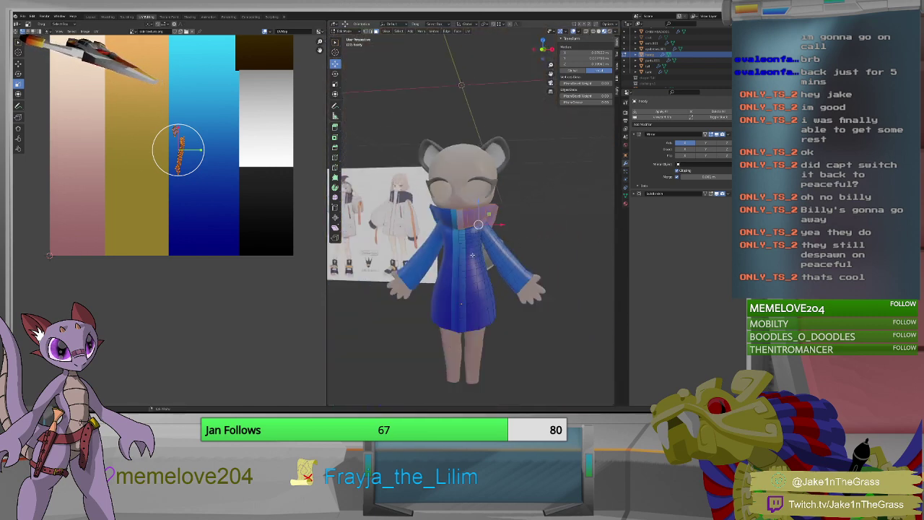
pyautogui.moveTo(472, 255)
pyautogui.mouseDown(button='middle')
pyautogui.moveTo(449, 250)
pyautogui.moveTo(473, 247)
pyautogui.moveTo(435, 243)
pyautogui.moveTo(464, 265)
pyautogui.mouseUp(button='middle')
pyautogui.scroll(5, 464, 264)
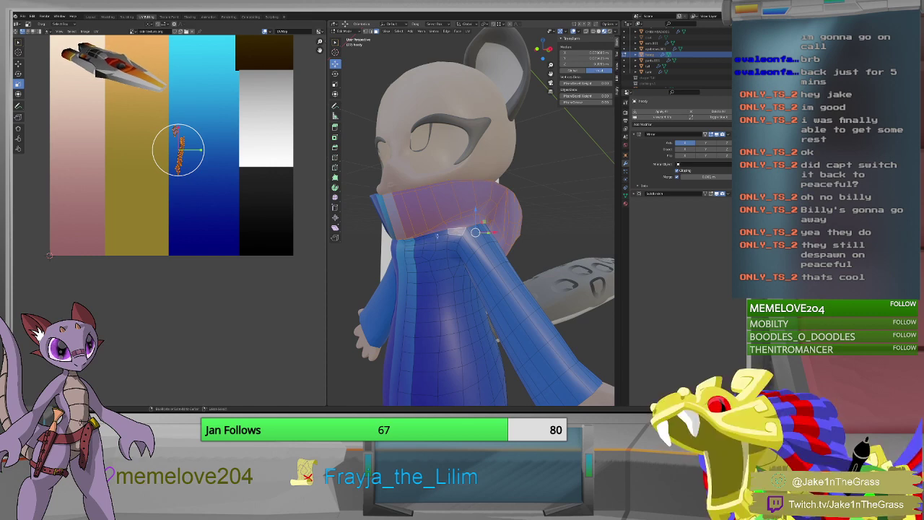
pyautogui.moveTo(514, 246); pyautogui.dragTo(481, 225, button='middle')
pyautogui.click(472, 216)
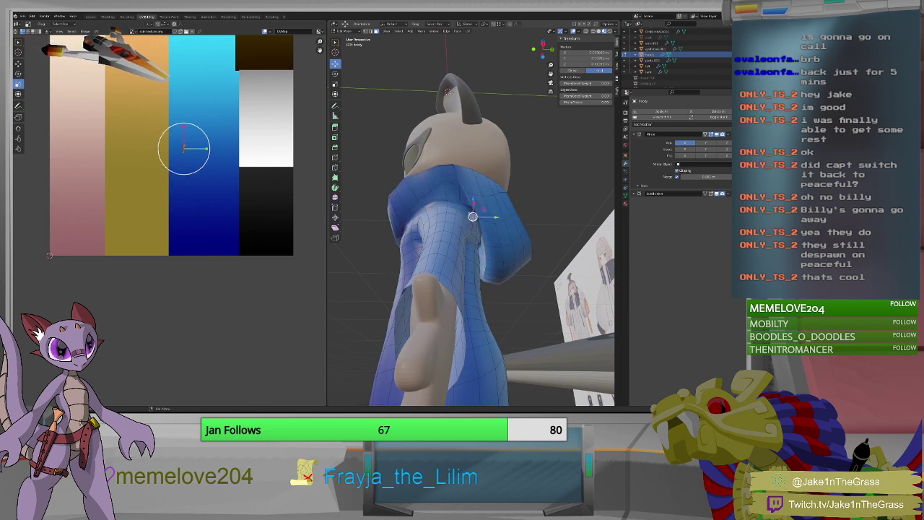
# Undo the last selection change and remove the light blue front strip faces from the collar selection.
pyautogui.hotkey('ctrl', 'z')
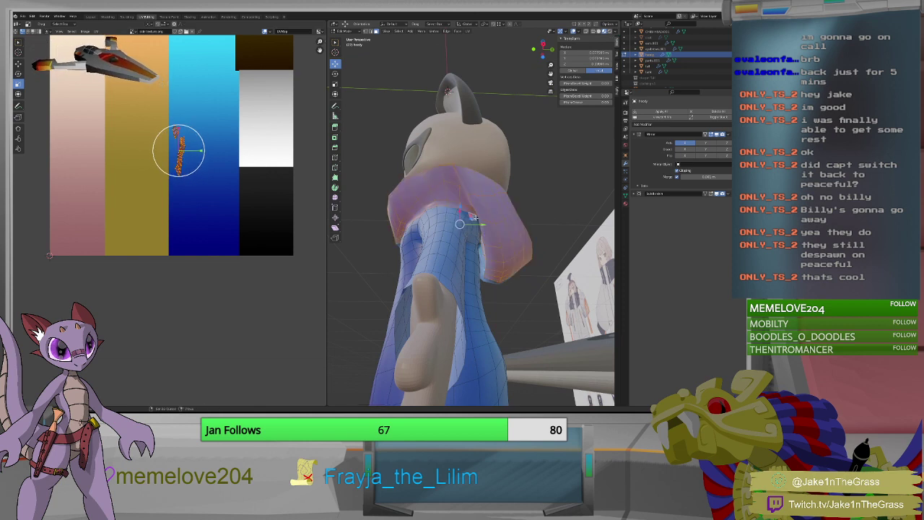
pyautogui.moveTo(482, 224); pyautogui.dragTo(495, 244, button='middle')
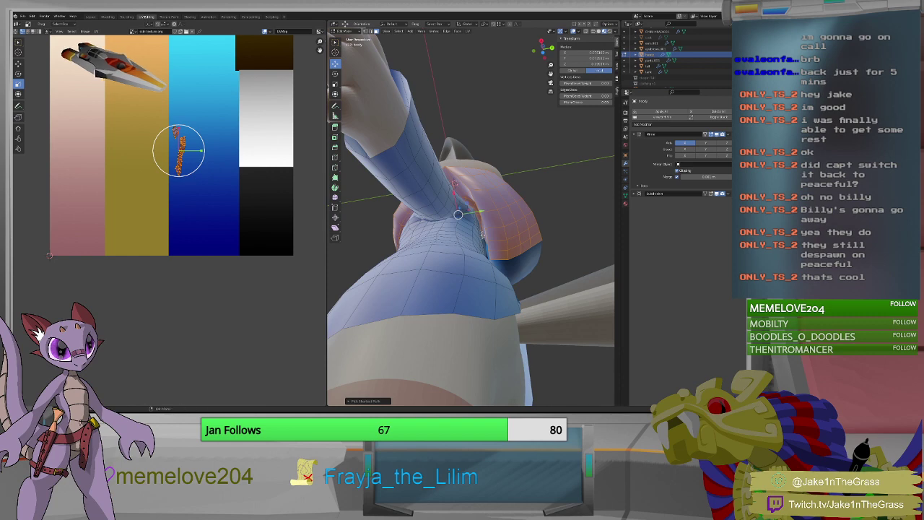
pyautogui.moveTo(483, 237)
pyautogui.mouseDown(button='middle')
pyautogui.moveTo(521, 284)
pyautogui.moveTo(546, 279)
pyautogui.moveTo(488, 246)
pyautogui.mouseUp(button='middle')
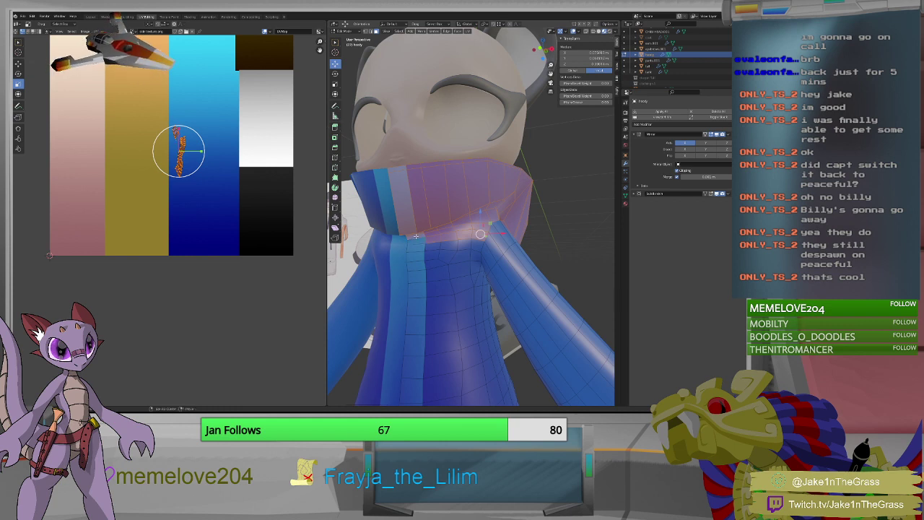
pyautogui.click(413, 233)
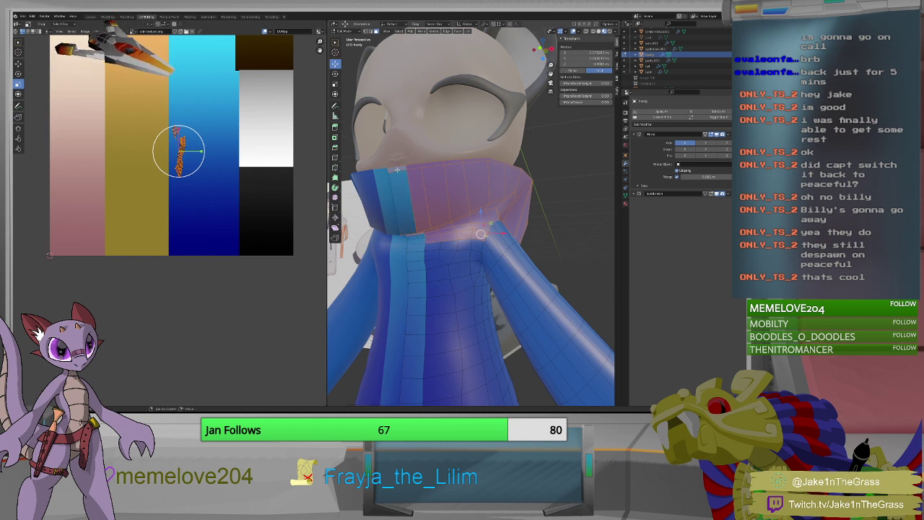
# Move the selected collar faces' UVs down to the darkest part of the blue gradient.
pyautogui.moveTo(418, 222); pyautogui.dragTo(449, 246, button='middle')
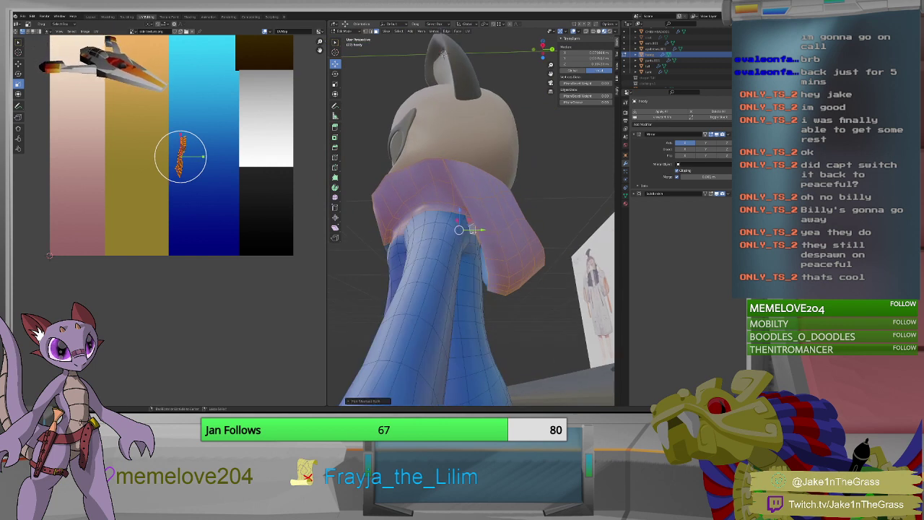
pyautogui.scroll(4, 487, 248)
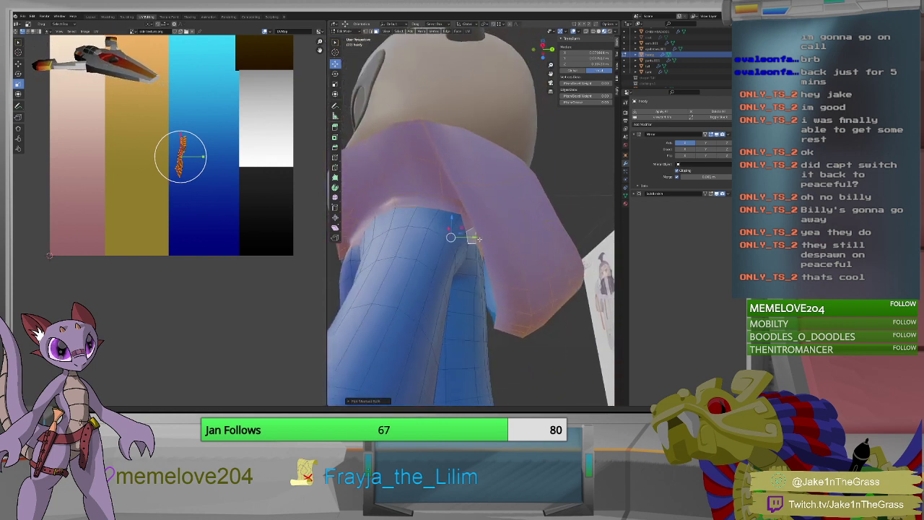
pyautogui.scroll(-3, 480, 241)
pyautogui.scroll(6, 495, 252)
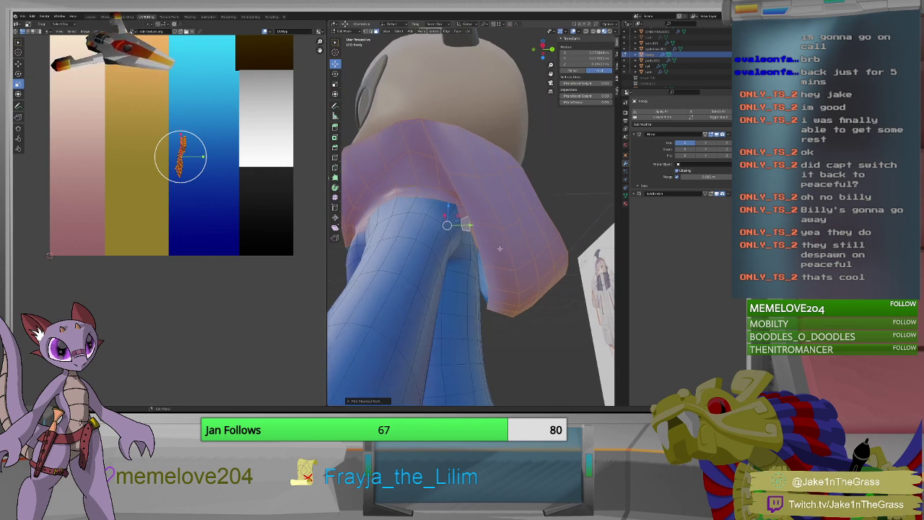
pyautogui.moveTo(487, 222); pyautogui.dragTo(552, 273, button='middle')
pyautogui.scroll(-2, 201, 160)
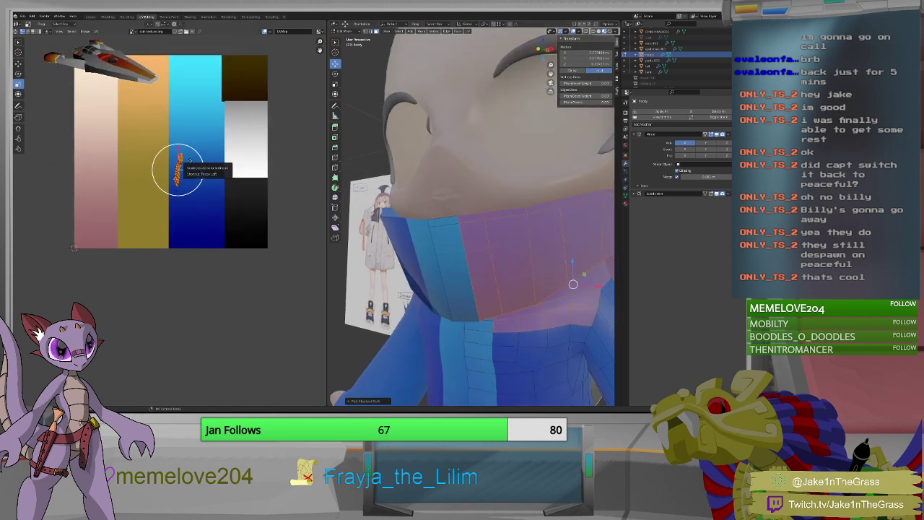
pyautogui.press('g')
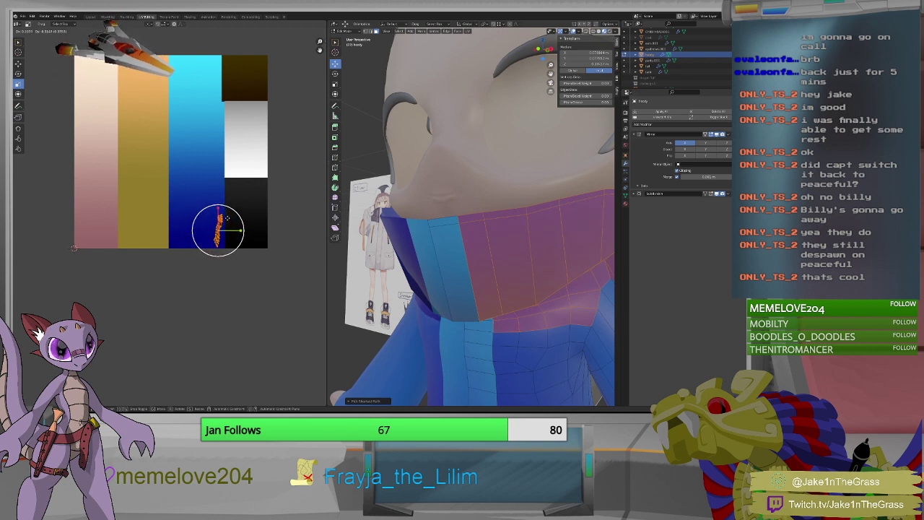
pyautogui.click(227, 218)
# Add a vertical loop cut down the coat front, just beside the light blue centre strip.
pyautogui.moveTo(462, 239); pyautogui.dragTo(486, 301, button='middle')
pyautogui.scroll(-2, 537, 245)
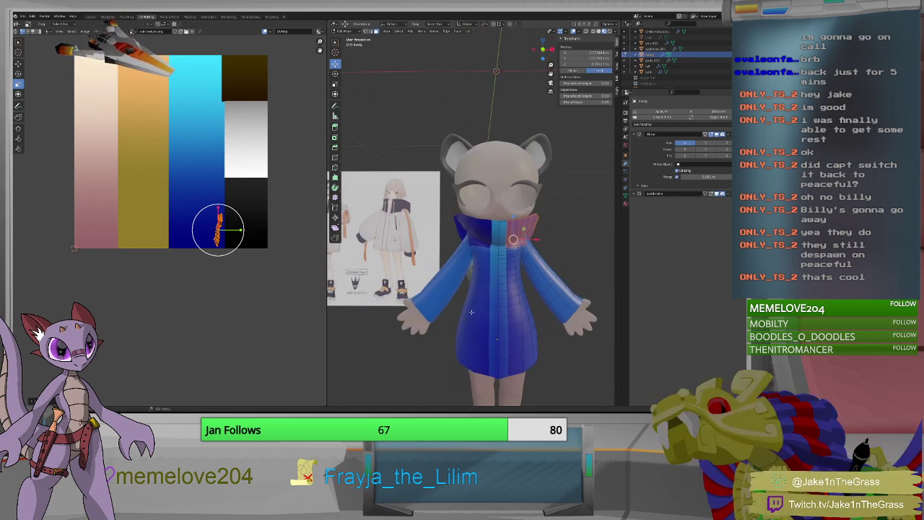
pyautogui.click(504, 345)
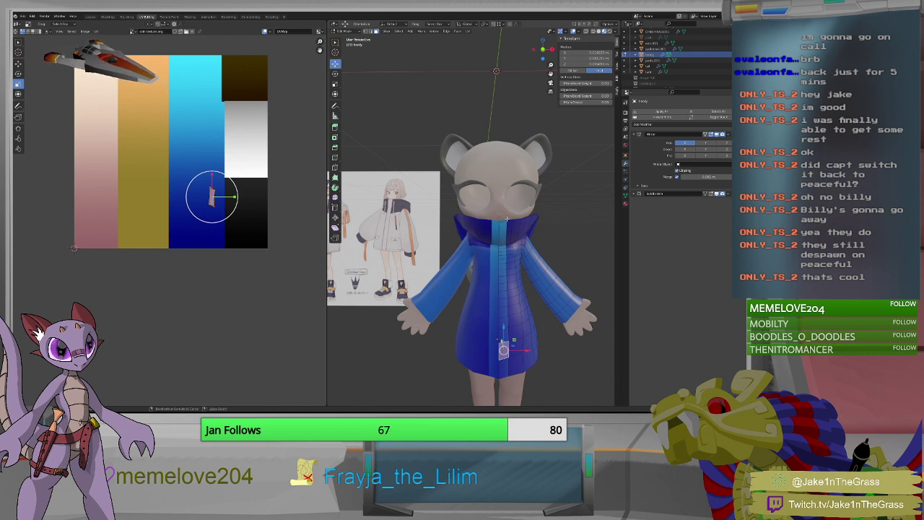
pyautogui.press('g')
pyautogui.press('g')
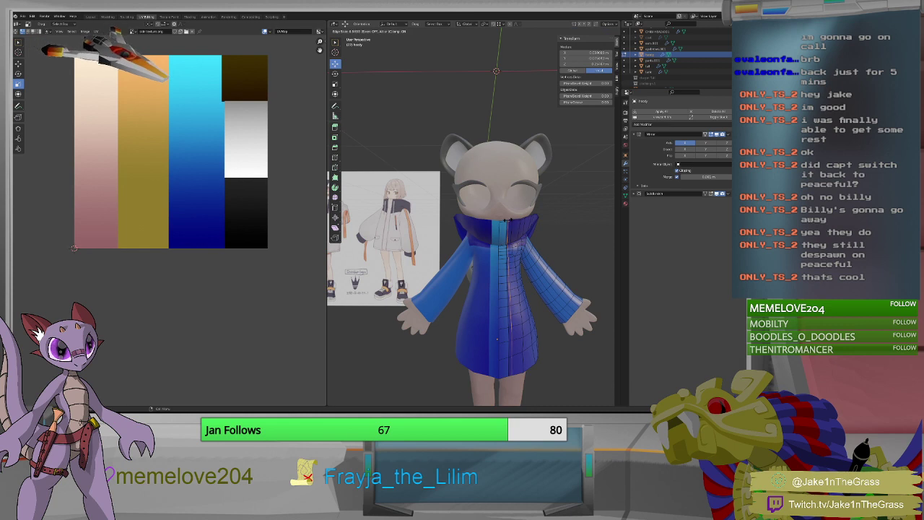
pyautogui.click(508, 278)
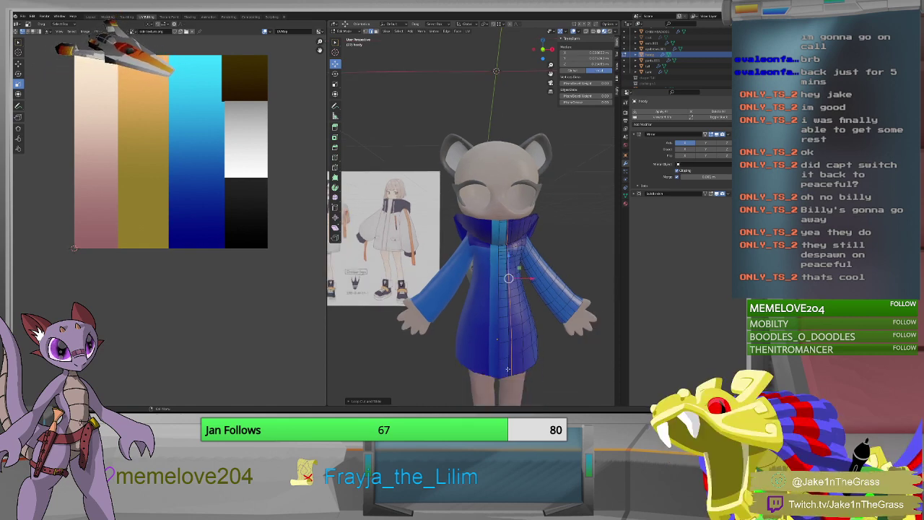
# Select the narrow vertical face loop beside the coat's light blue strip and unwrap it.
pyautogui.hotkey('alt', 'a')
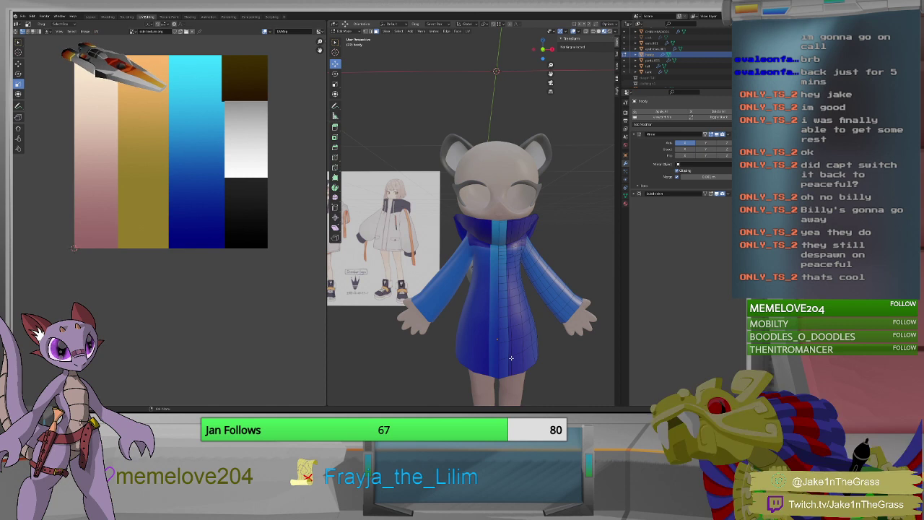
pyautogui.keyDown('alt'); pyautogui.click(509, 356); pyautogui.keyUp('alt')
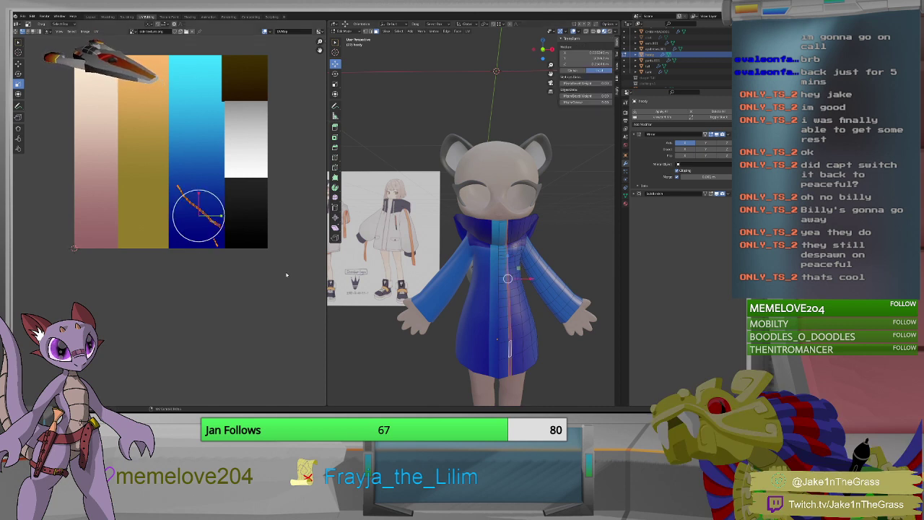
pyautogui.moveTo(523, 252); pyautogui.dragTo(506, 277, button='middle')
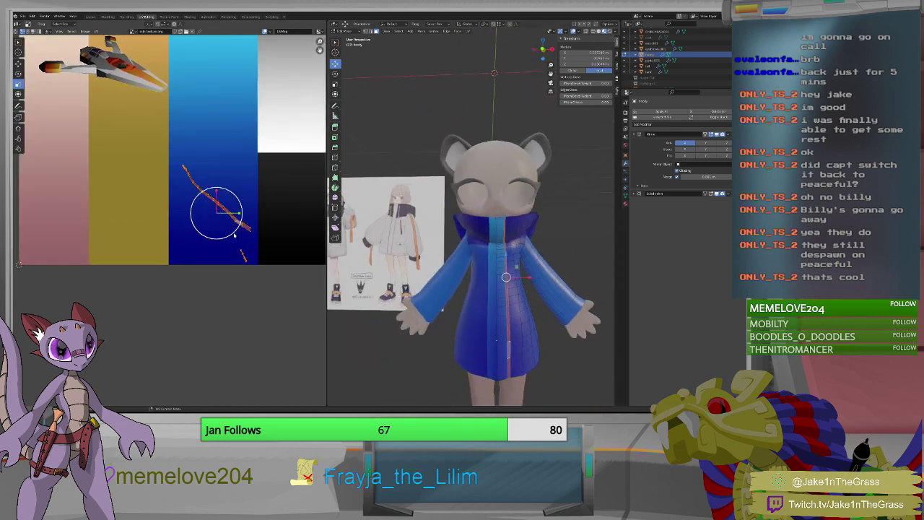
pyautogui.scroll(-1, 234, 235)
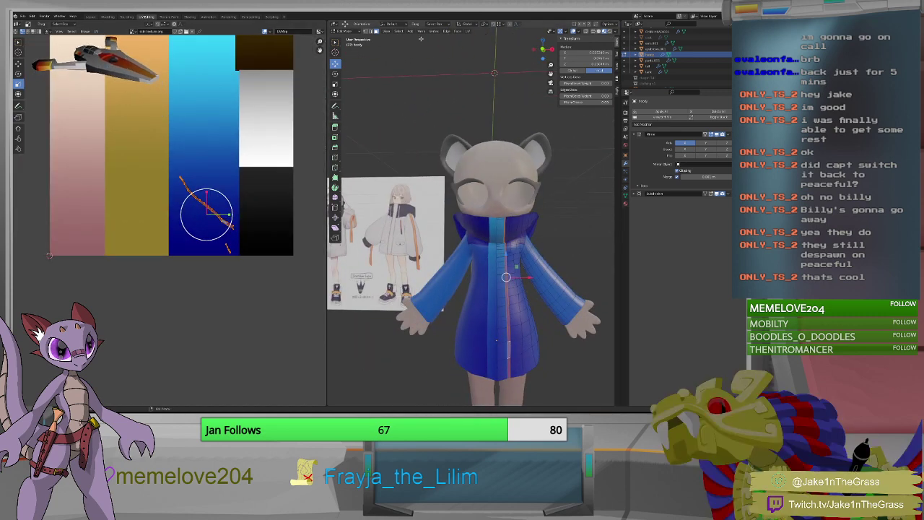
pyautogui.click(467, 33)
pyautogui.click(480, 39)
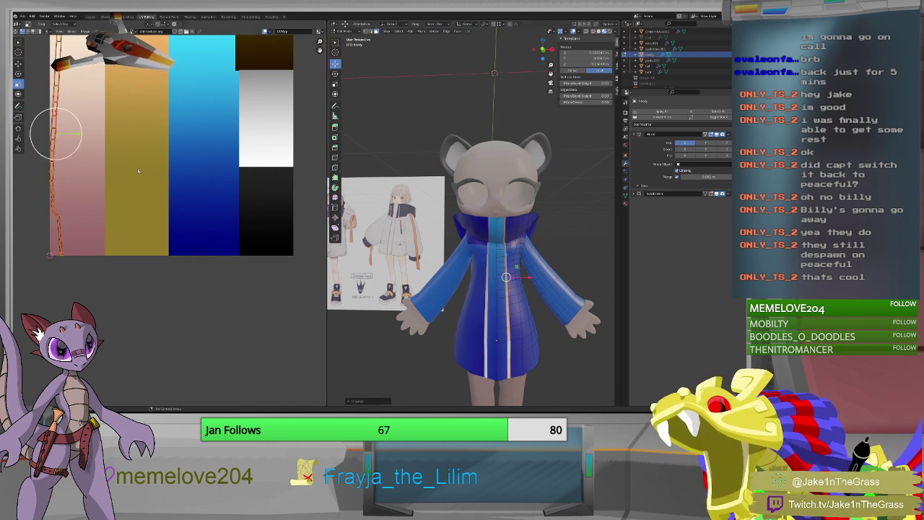
# Try to collapse the unwrapped strip's UVs into a straight vertical line by scaling them along X.
pyautogui.scroll(-4, 137, 170)
pyautogui.scroll(3, 124, 171)
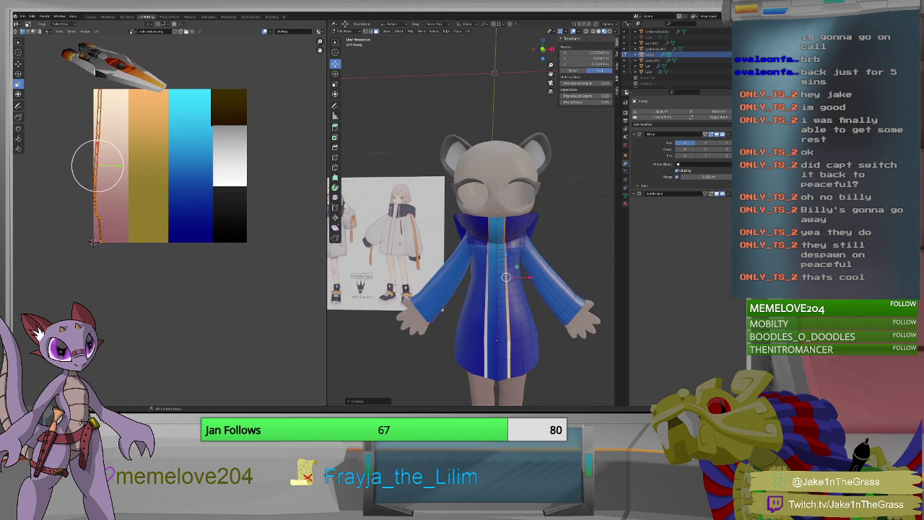
pyautogui.press('s')
pyautogui.press('x')
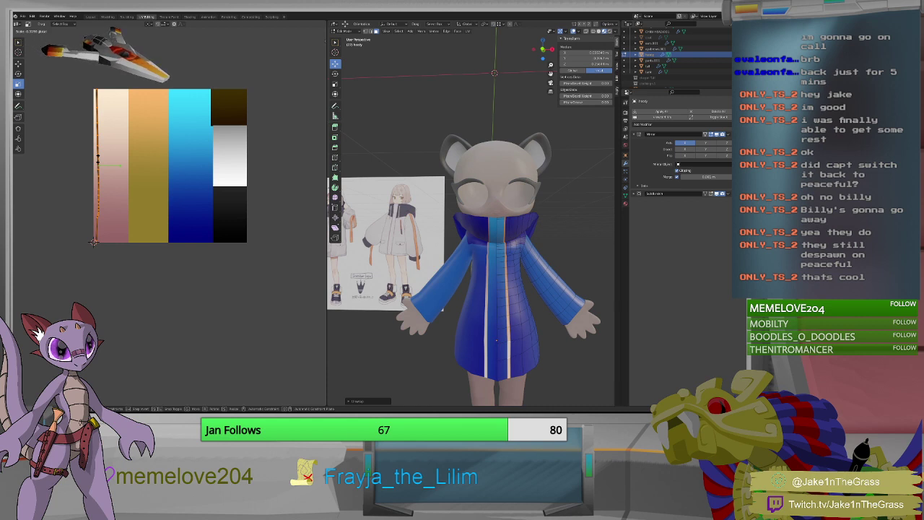
pyautogui.press('o')
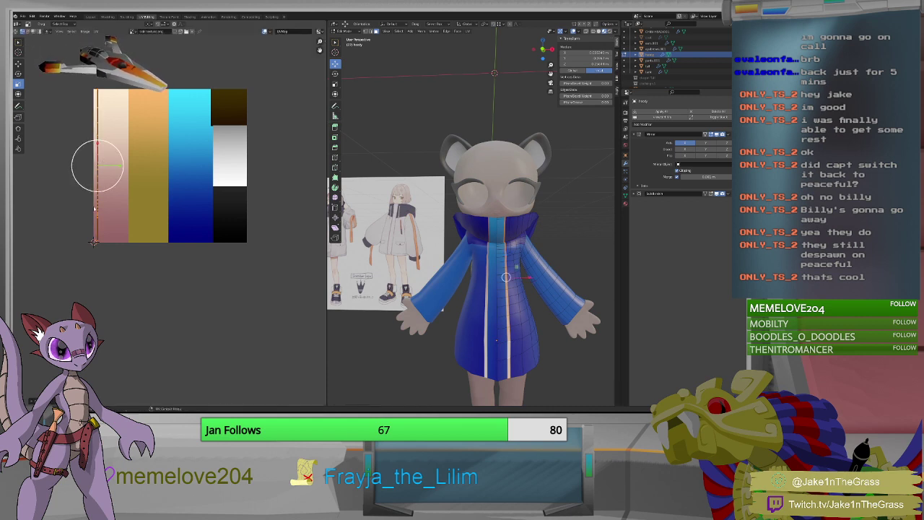
pyautogui.click(93, 208)
# Try to rescale the flattened strip's UVs along X, then restore their unwrapped shape.
pyautogui.scroll(5, 93, 209)
pyautogui.scroll(-6, 93, 206)
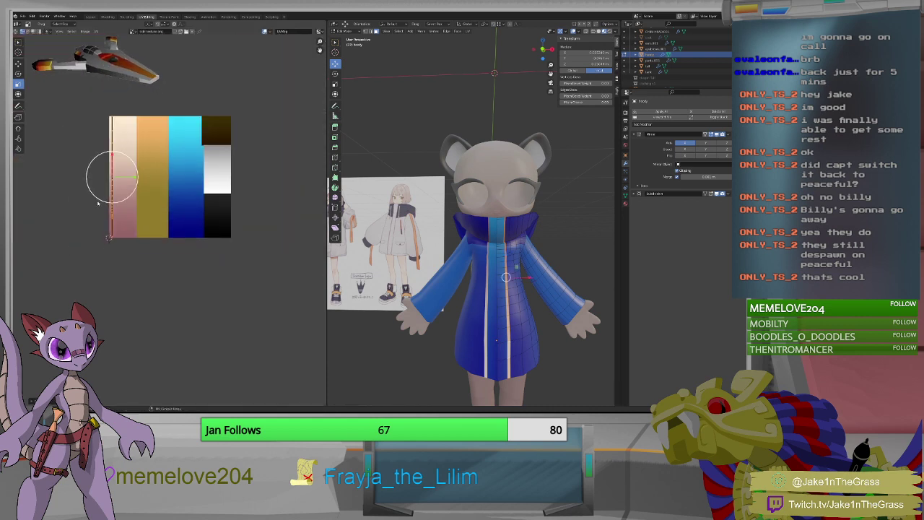
pyautogui.scroll(3, 98, 203)
pyautogui.scroll(5, 151, 204)
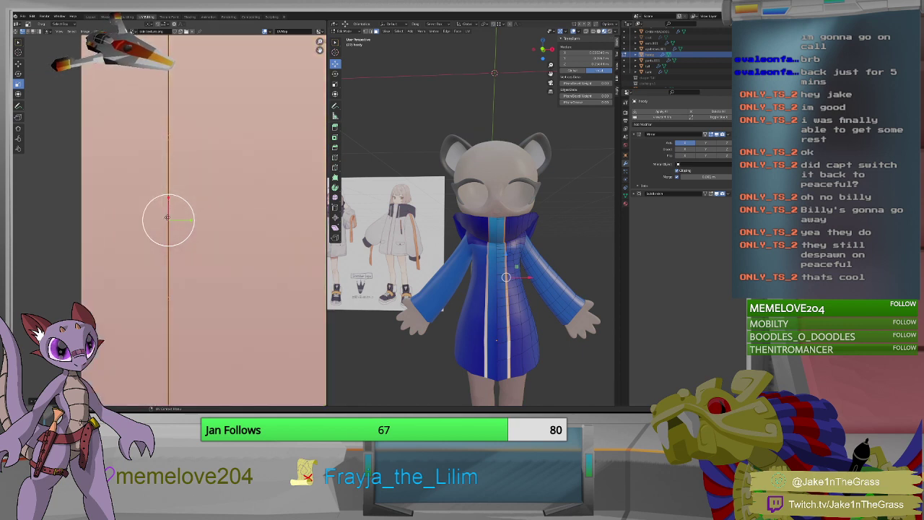
pyautogui.scroll(-8, 176, 216)
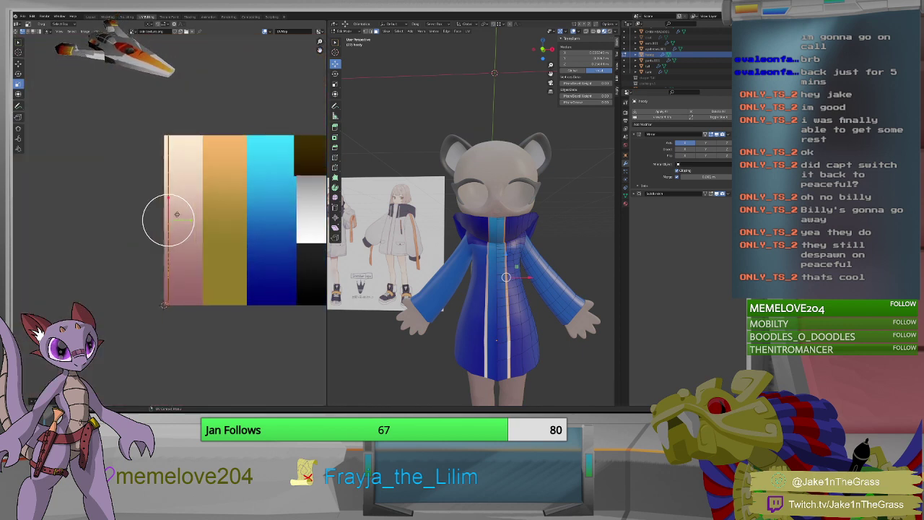
pyautogui.scroll(4, 176, 213)
pyautogui.press('s')
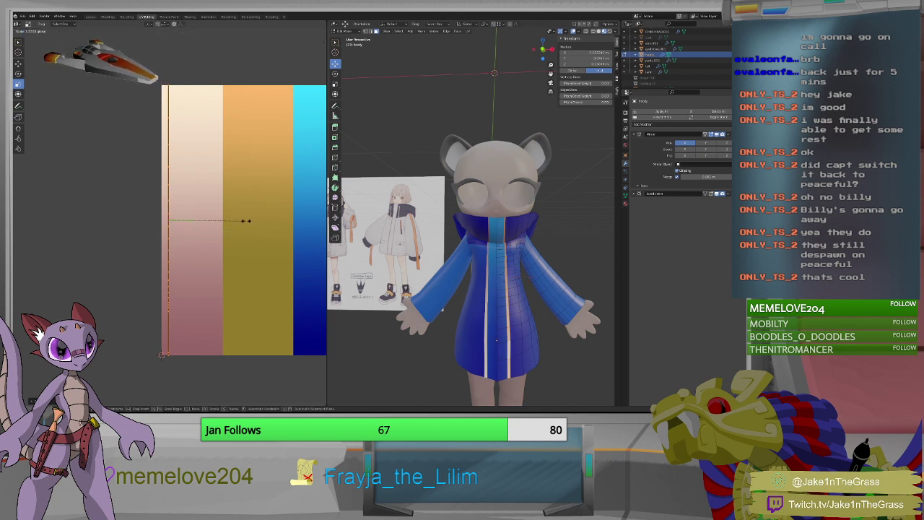
pyautogui.press('Escape')
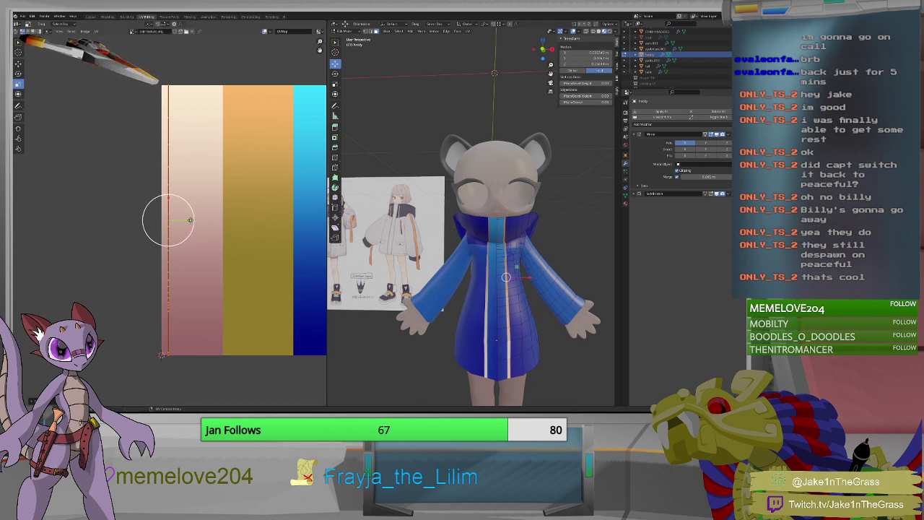
pyautogui.press('s')
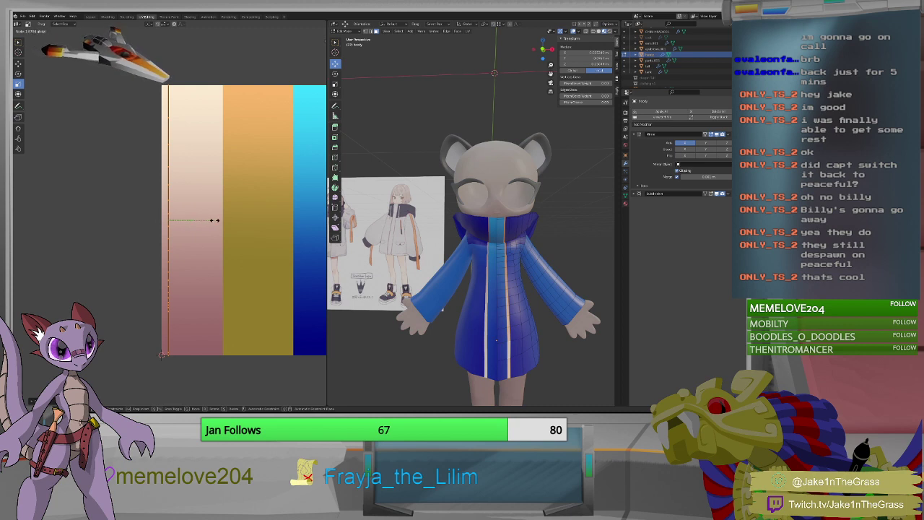
pyautogui.press('Escape')
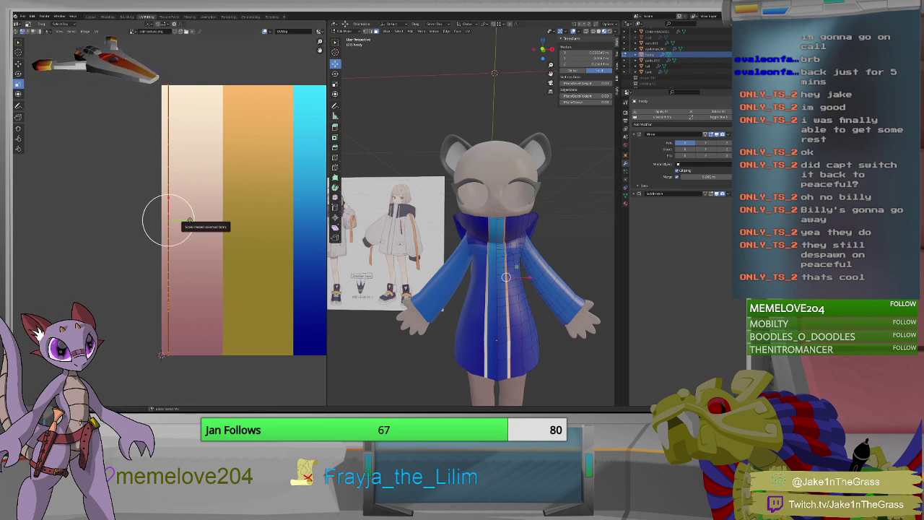
pyautogui.hotkey('ctrl', 'l')
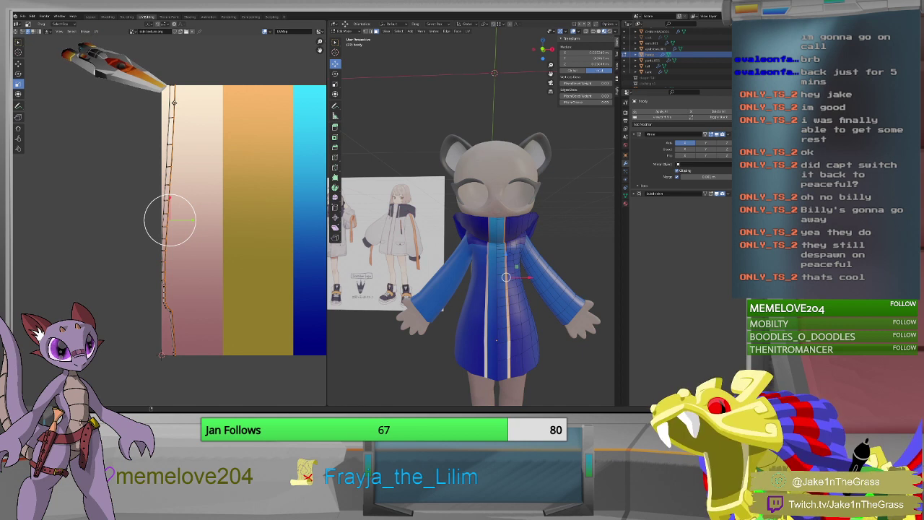
# Straighten the right edge of the strip's UVs along X and move it outward to widen the strip.
pyautogui.click(170, 220)
pyautogui.press('g')
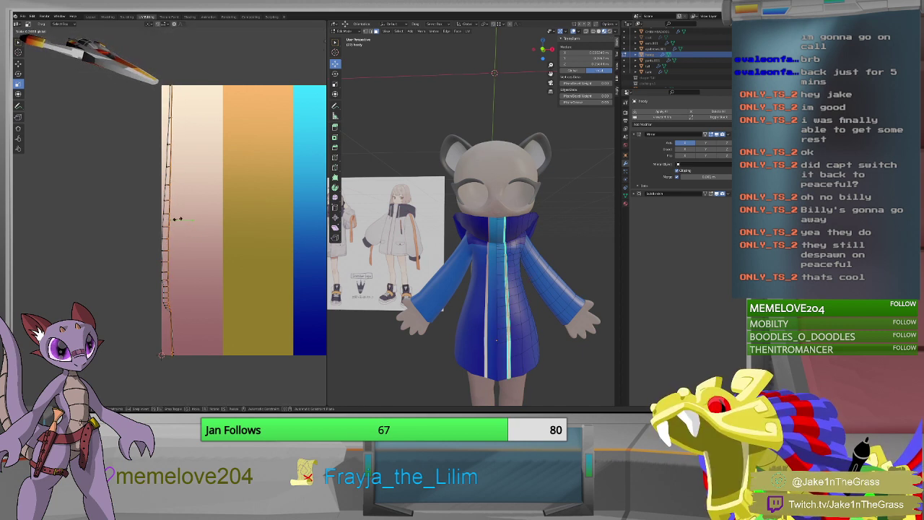
pyautogui.click(177, 219)
pyautogui.press('c')
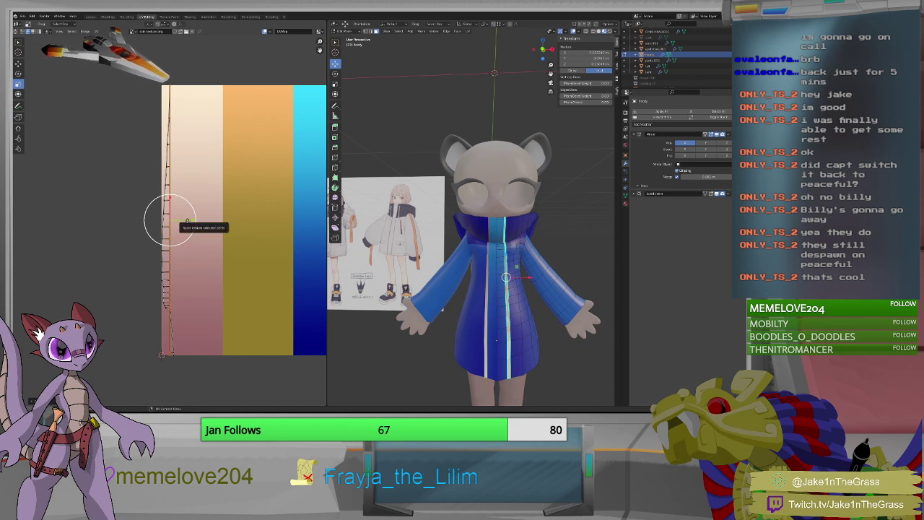
pyautogui.press('g')
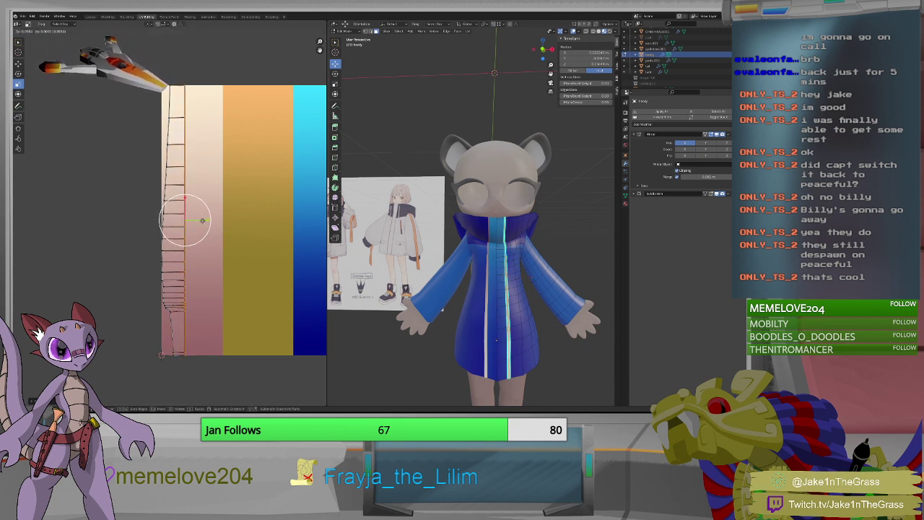
pyautogui.click(186, 220)
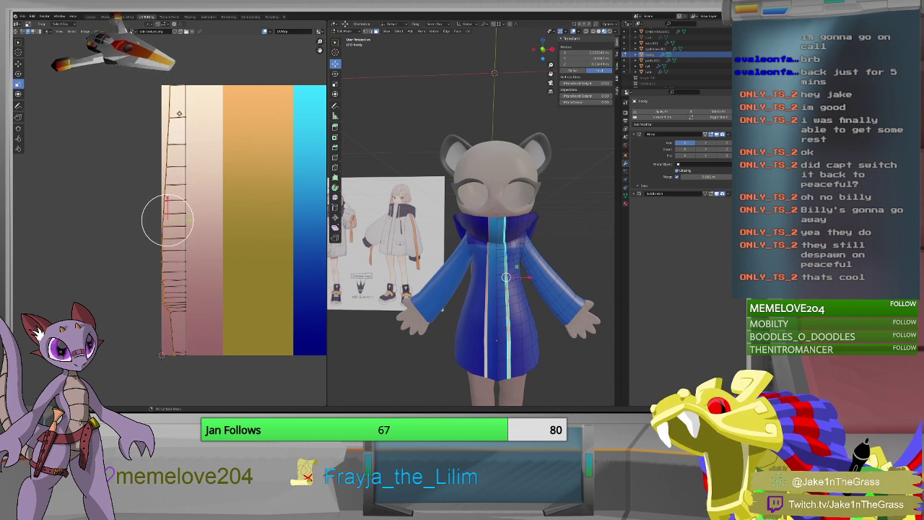
# Straighten the left edge of the strip's UVs into a vertical line by scaling it along X.
pyautogui.press('s')
pyautogui.press('x')
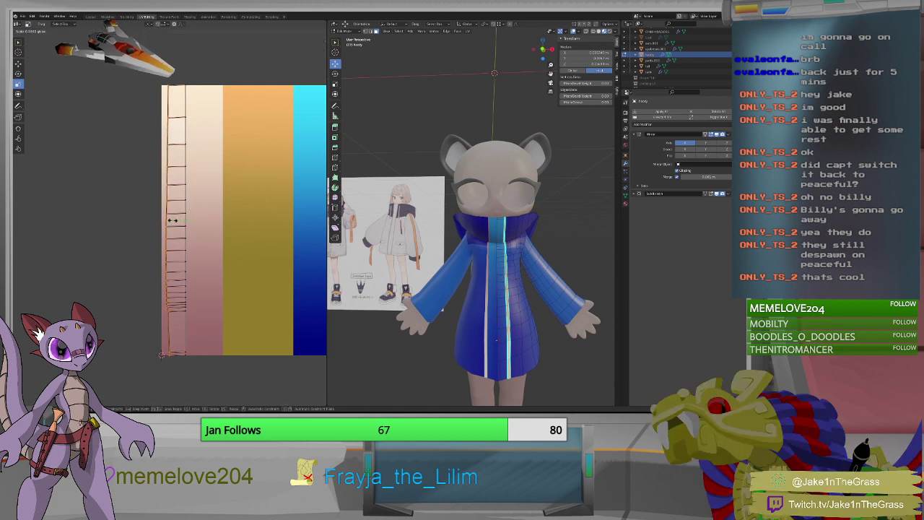
pyautogui.click(174, 220)
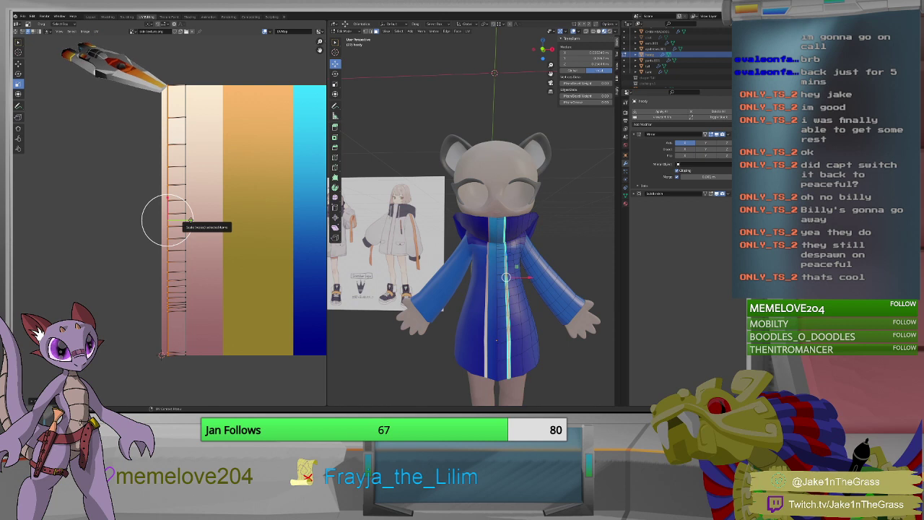
# Narrow the strip by moving its left UV edge inward, and scale the whole strip island down uniformly.
pyautogui.press('g')
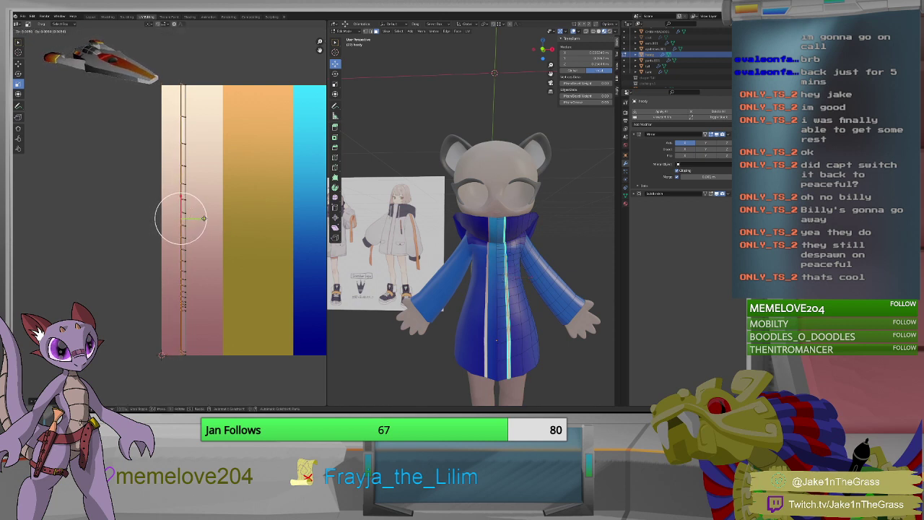
pyautogui.click(205, 220)
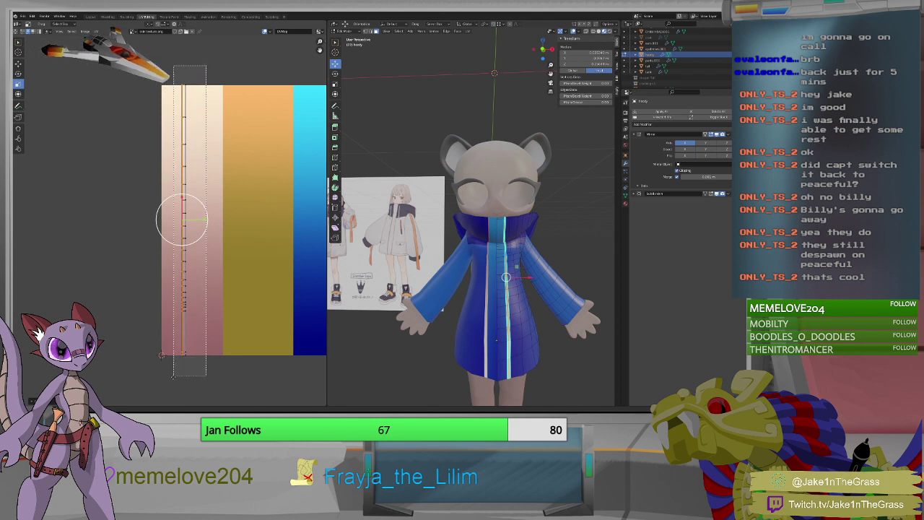
pyautogui.press('l')
pyautogui.press('s')
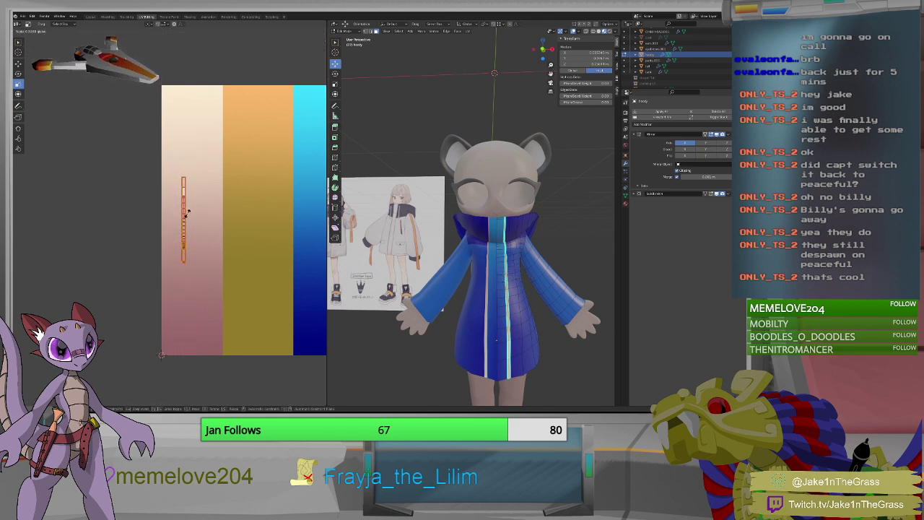
pyautogui.click(187, 211)
# Move the strip's UVs onto the grey-to-white gradient swatch, shrink them, and place them near the swatch's upper-left corner.
pyautogui.scroll(-4, 168, 253)
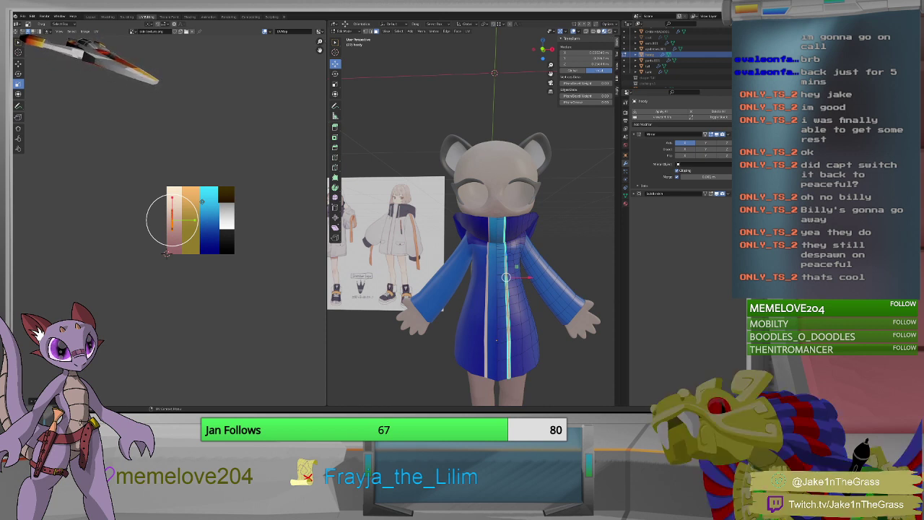
pyautogui.press('g')
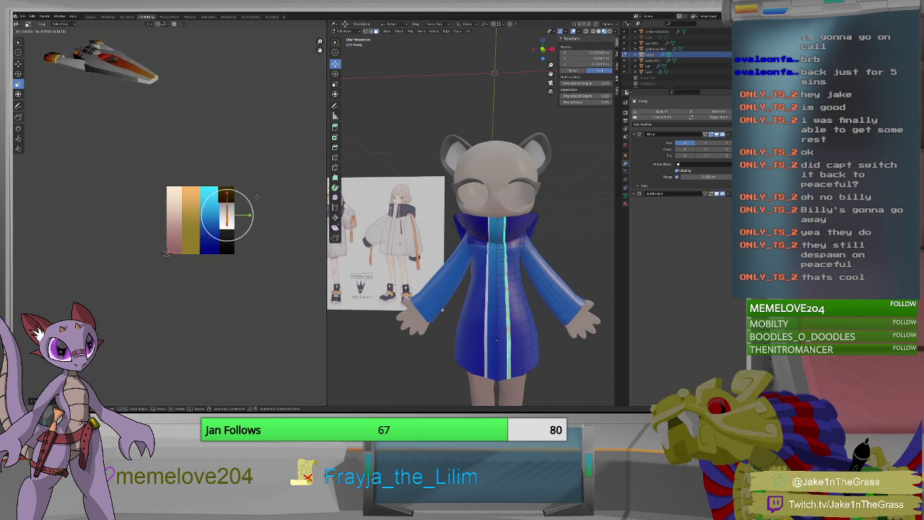
pyautogui.click(251, 215)
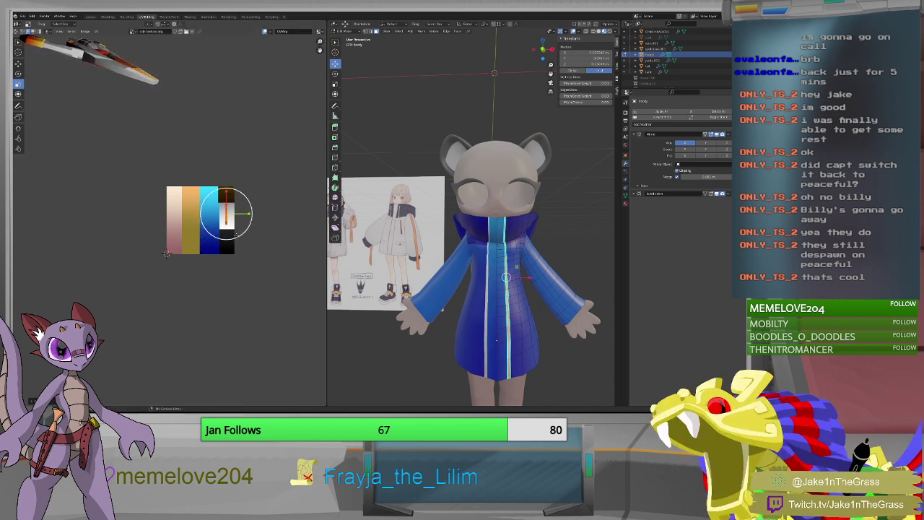
pyautogui.scroll(4, 216, 227)
pyautogui.press('s')
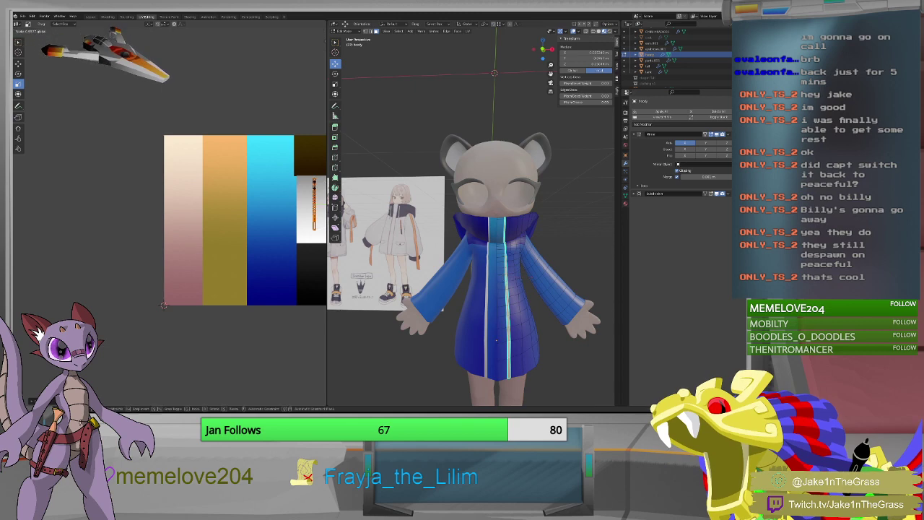
pyautogui.press('g')
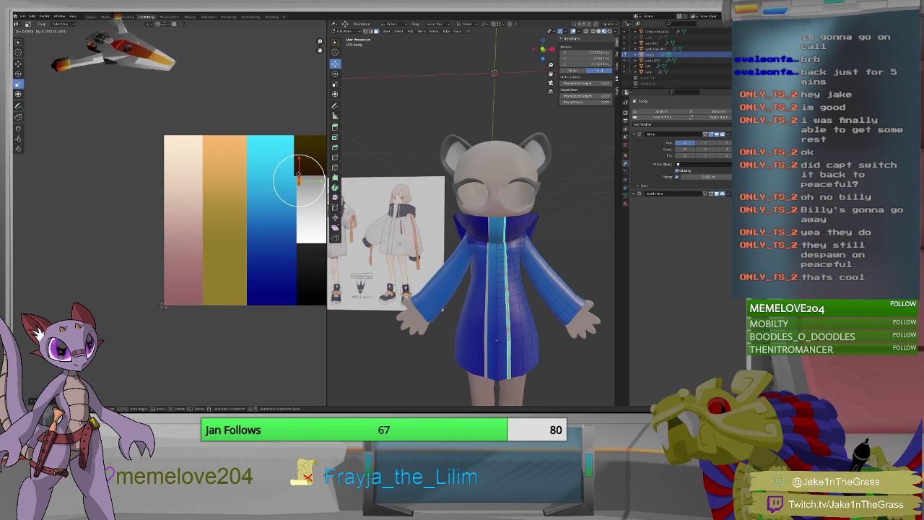
pyautogui.click(298, 175)
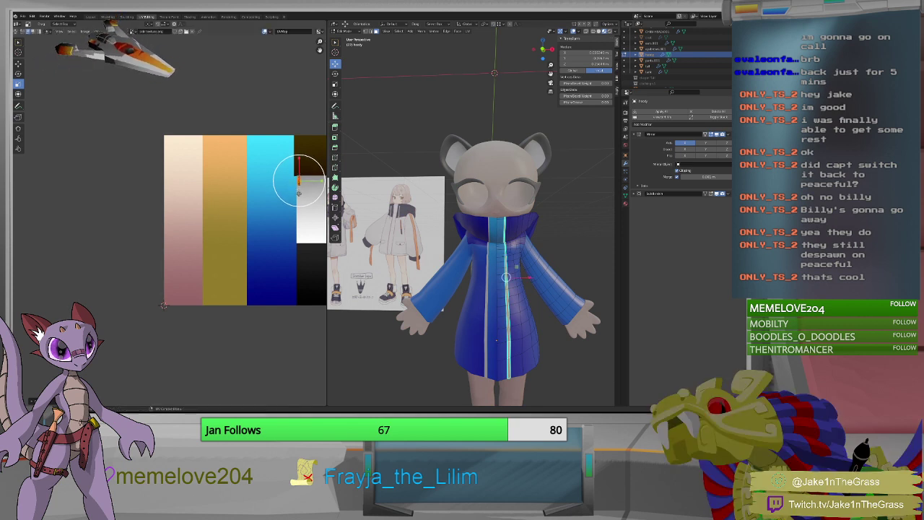
# Stretch the strip by moving its bottom UV edge straight down along Y to near the bottom of the grey-to-white swatch.
pyautogui.scroll(5, 301, 193)
pyautogui.scroll(-4, 301, 195)
pyautogui.scroll(-1, 301, 194)
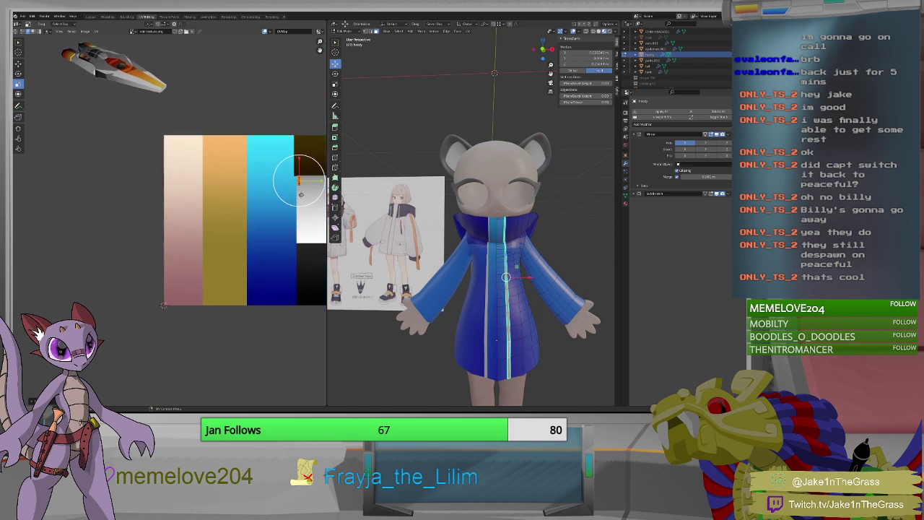
pyautogui.scroll(6, 301, 194)
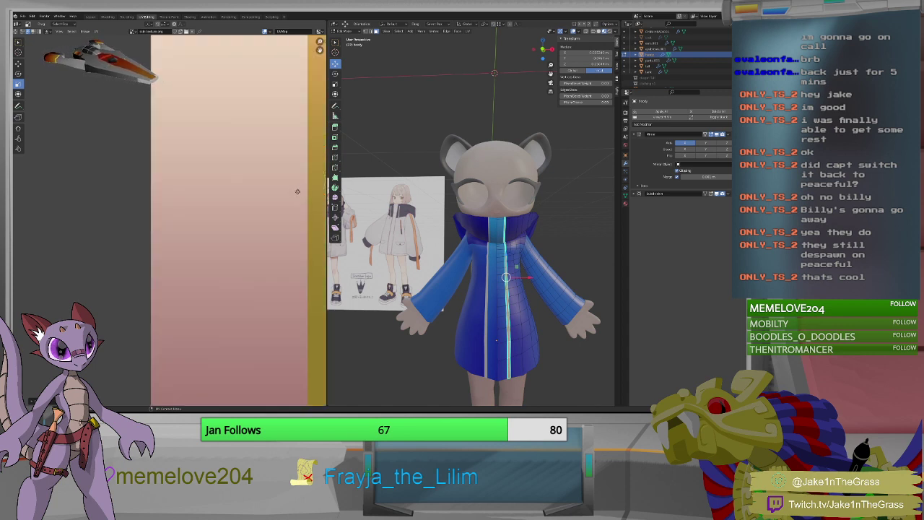
pyautogui.scroll(-4, 298, 192)
pyautogui.scroll(-5, 206, 223)
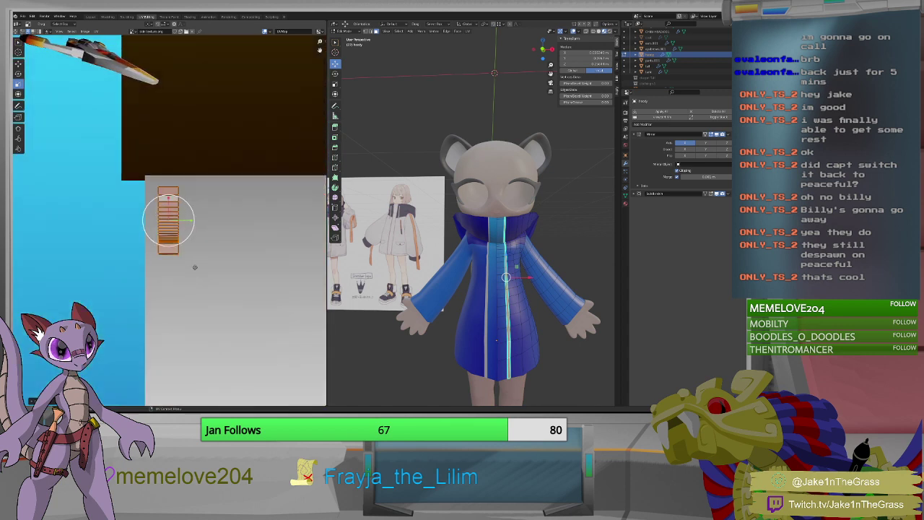
pyautogui.click(150, 250)
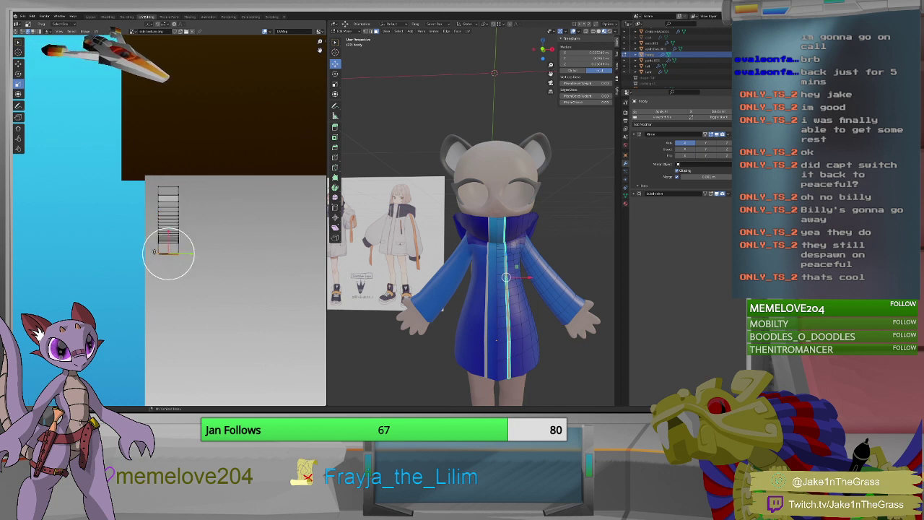
pyautogui.scroll(-3, 192, 260)
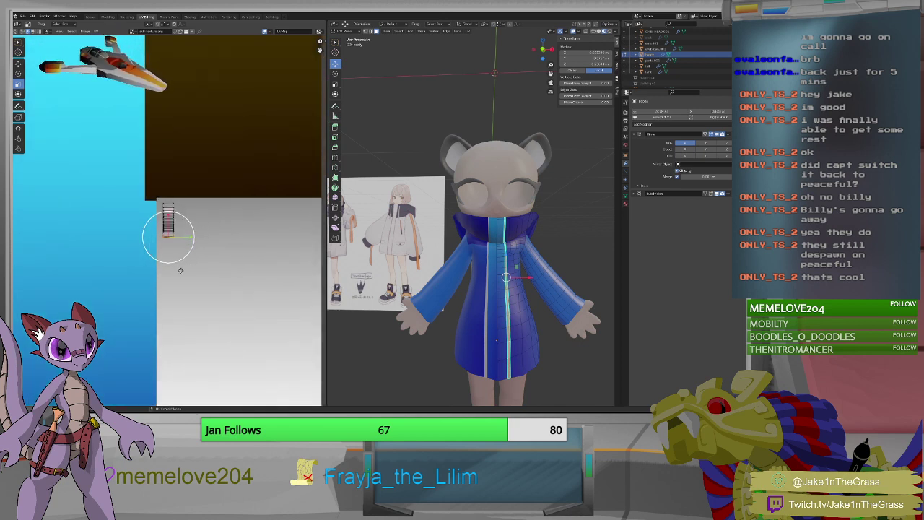
pyautogui.press('g')
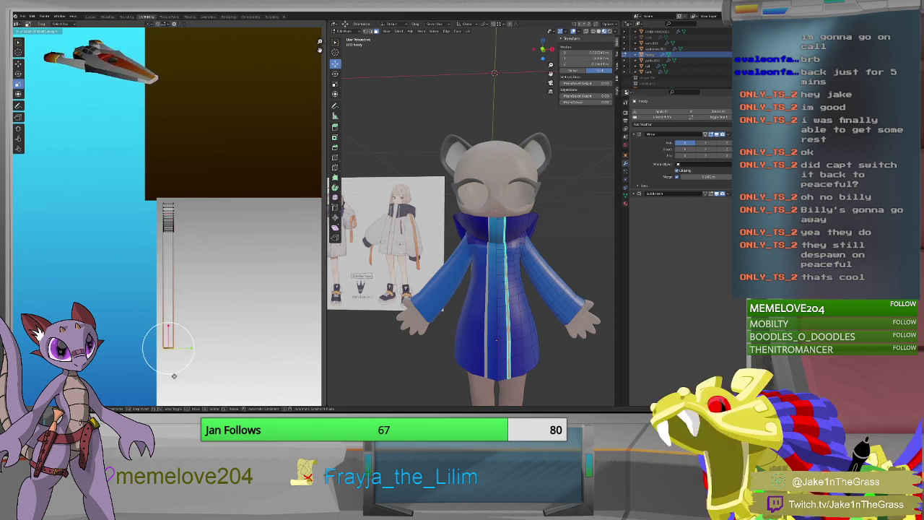
pyautogui.click(183, 47)
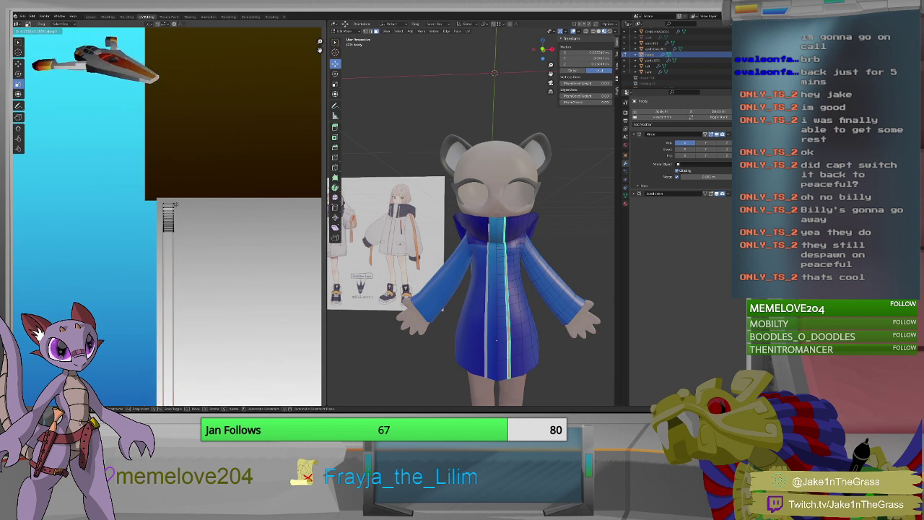
pyautogui.click(174, 134)
pyautogui.scroll(-3, 192, 220)
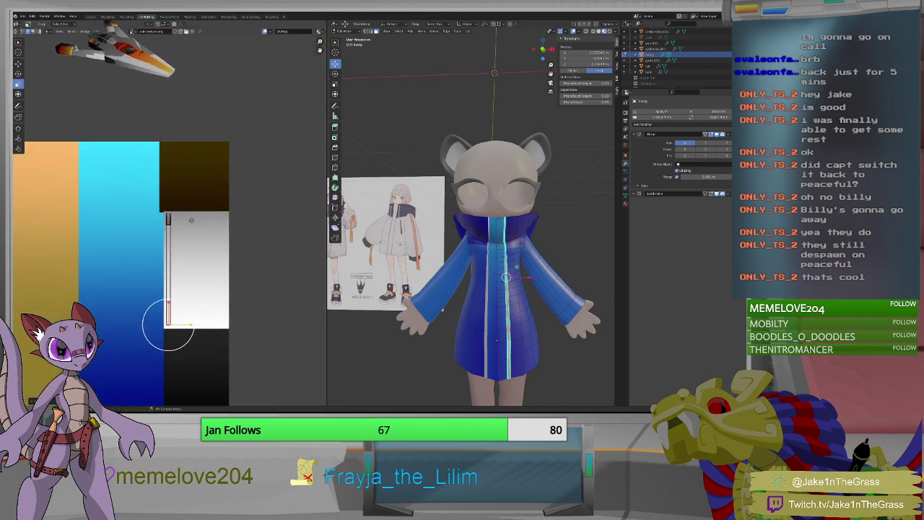
# Rotate all of the strip's UVs by 180 degrees so the bunched rows sit at the white end.
pyautogui.press('a')
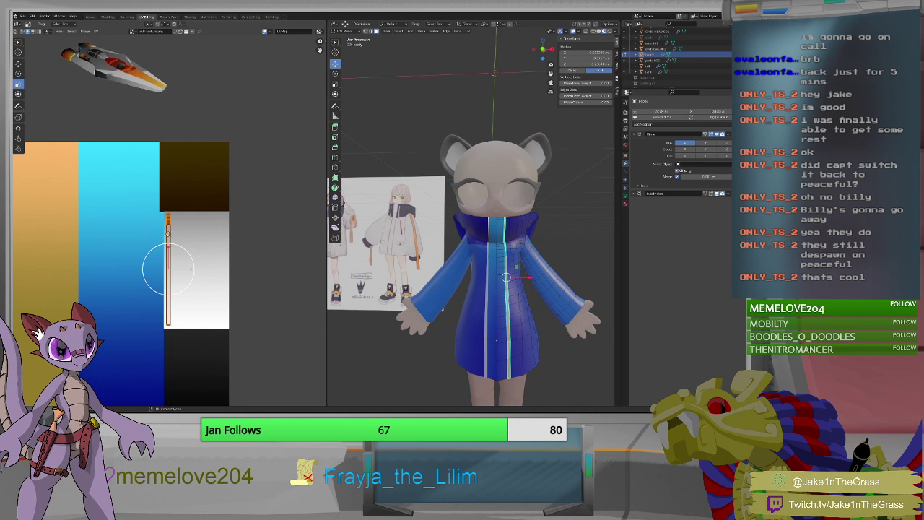
pyautogui.press('r')
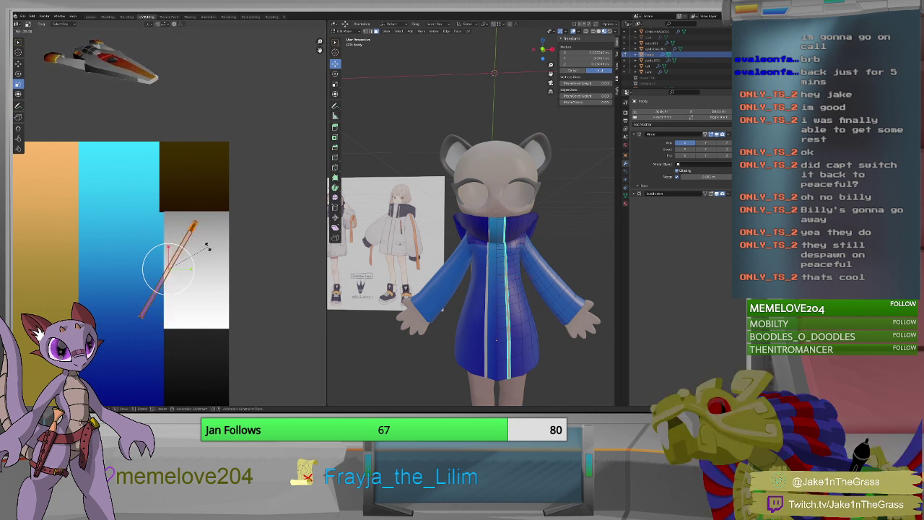
pyautogui.press('0')
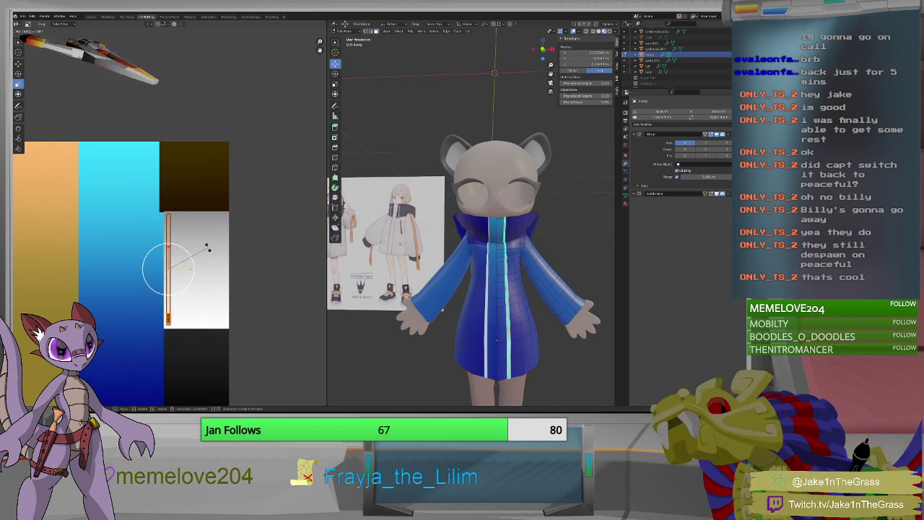
pyautogui.press('Return')
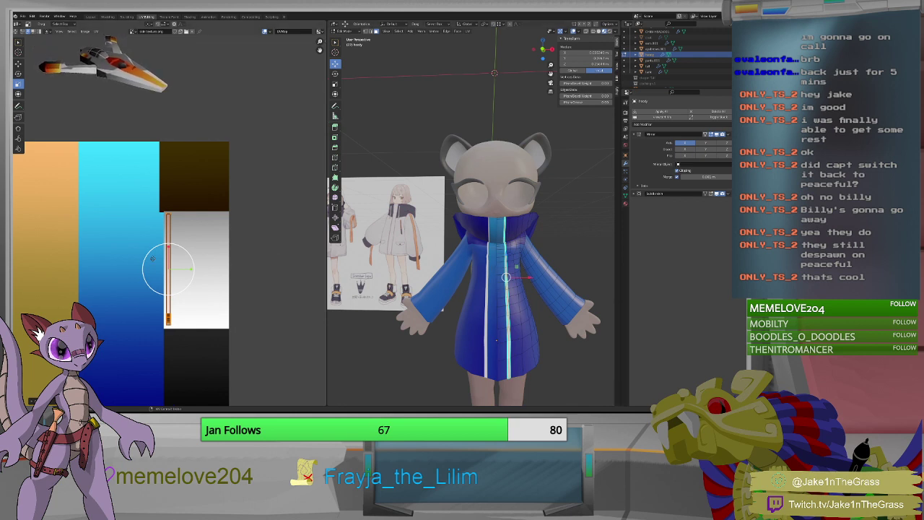
# Spread out the strip's tightly bunched upper UV rows by scaling them along Y and moving them up clear of the lower rows.
pyautogui.scroll(2, 153, 258)
pyautogui.hotkey('alt', 'a')
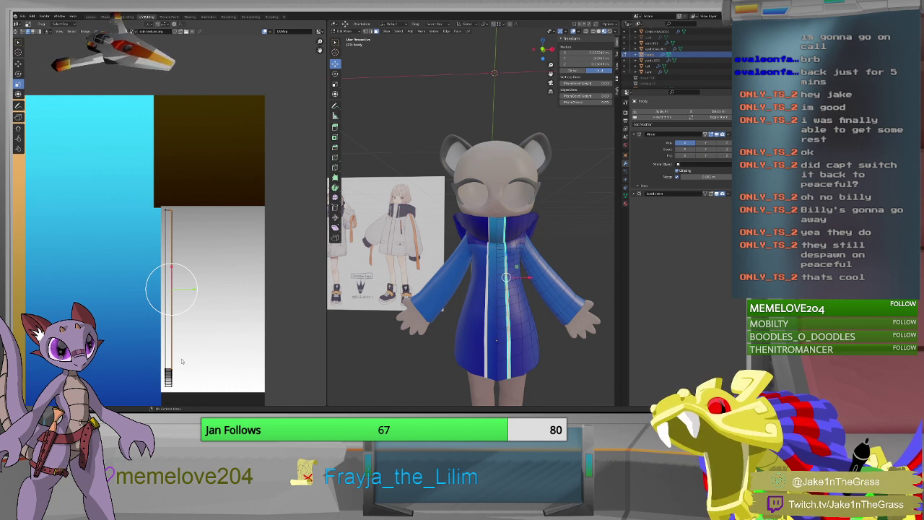
pyautogui.scroll(2, 182, 361)
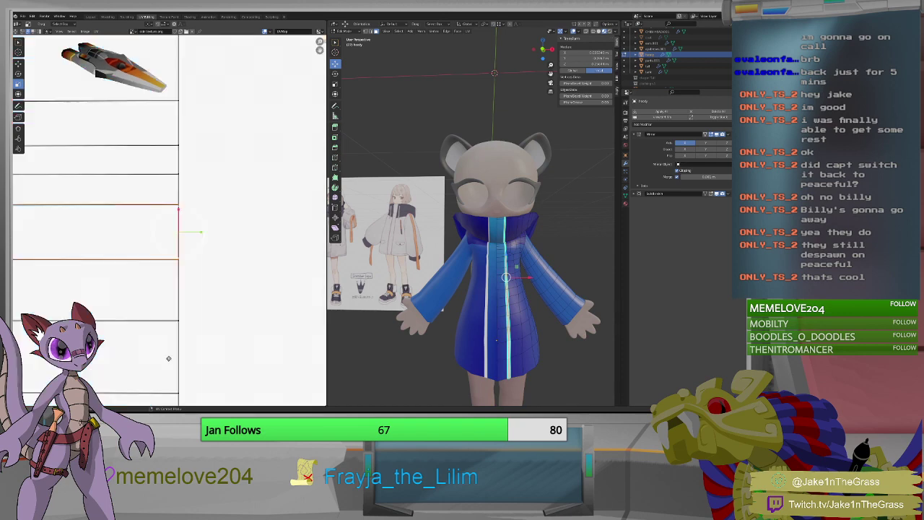
pyautogui.scroll(10, 172, 356)
pyautogui.scroll(-6, 198, 279)
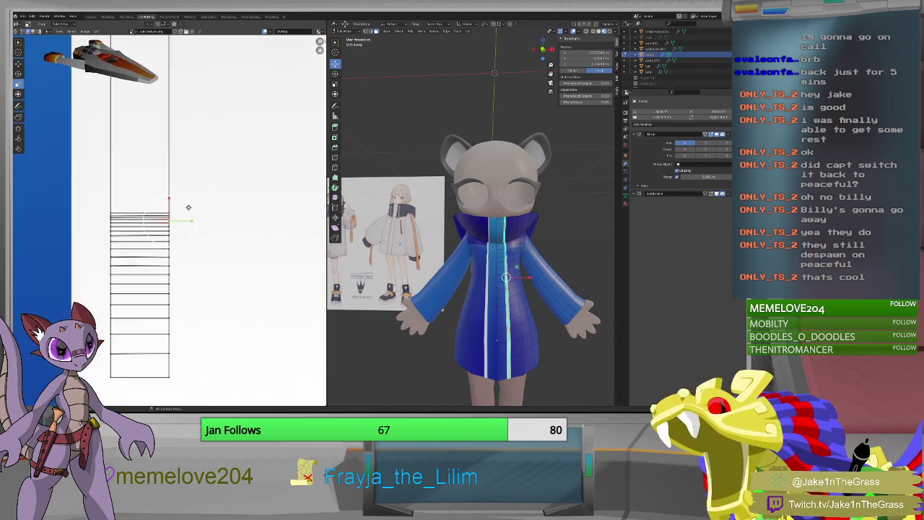
pyautogui.moveTo(219, 169); pyautogui.dragTo(94, 273)
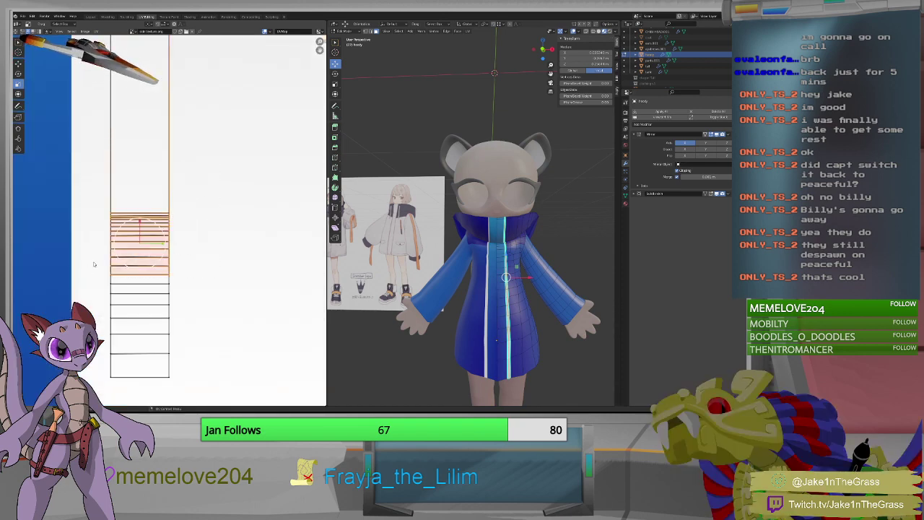
pyautogui.press('s')
pyautogui.press('y')
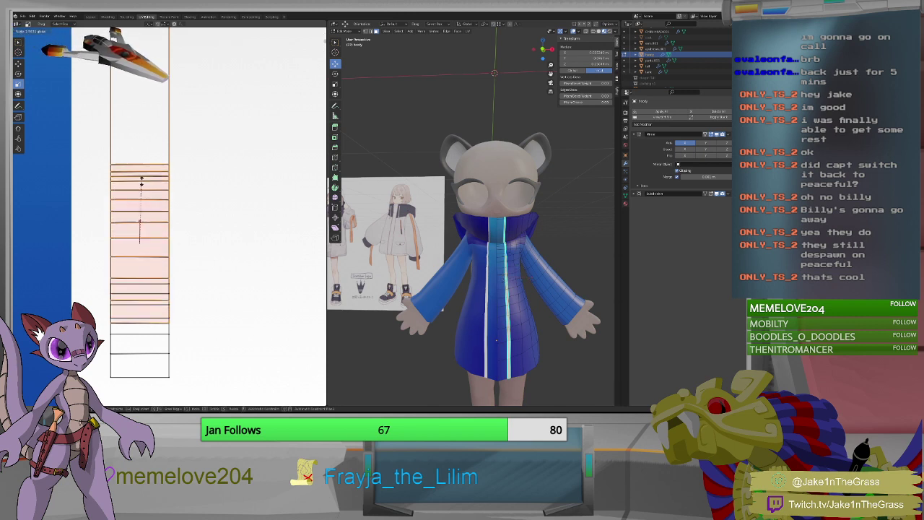
pyautogui.click(144, 176)
pyautogui.press('g')
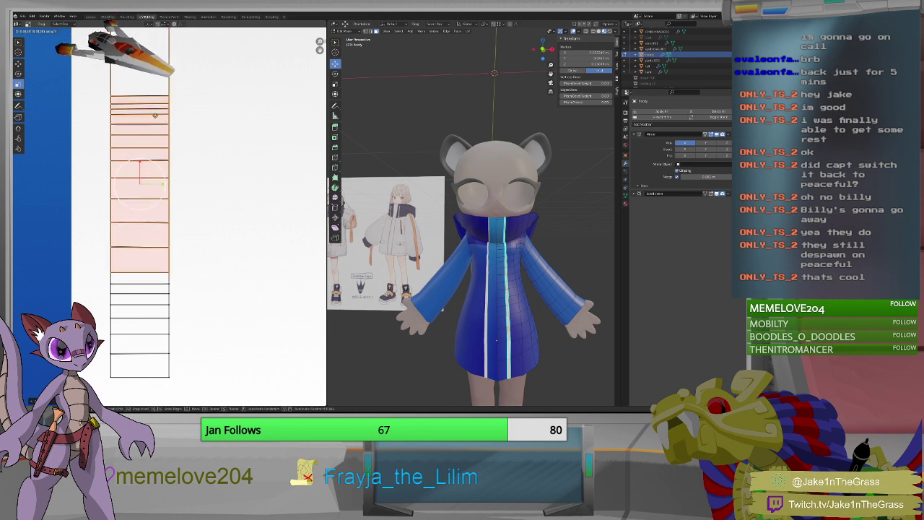
pyautogui.click(155, 121)
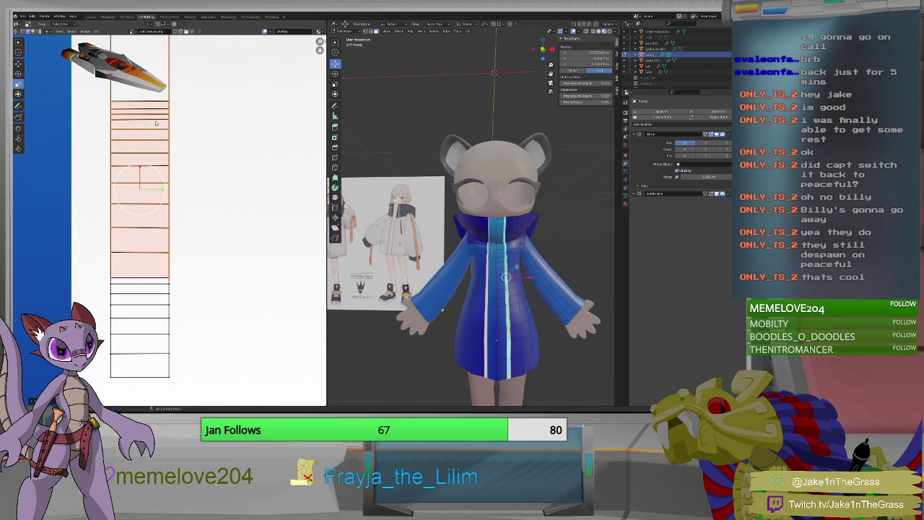
# Examine the front stripe's shading from the front and side, checking which mesh the neighbouring front trim belongs to.
pyautogui.scroll(-2, 464, 298)
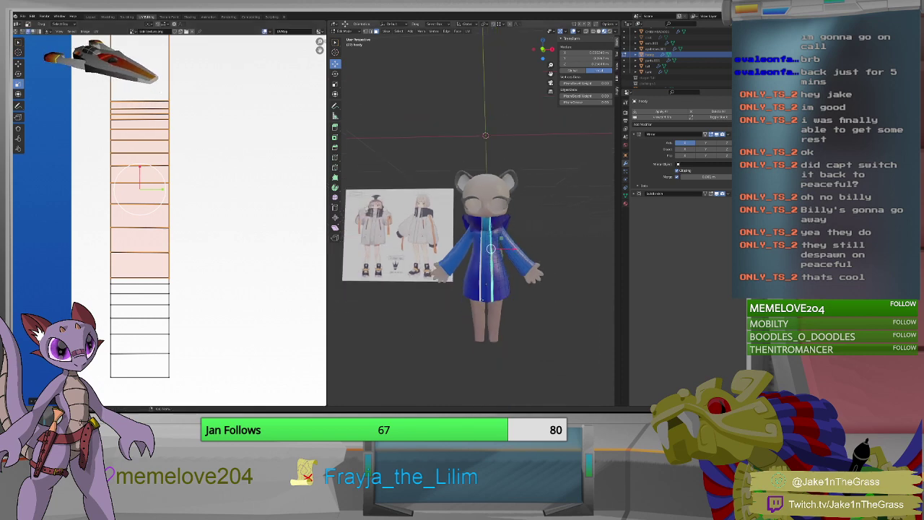
pyautogui.scroll(4, 469, 304)
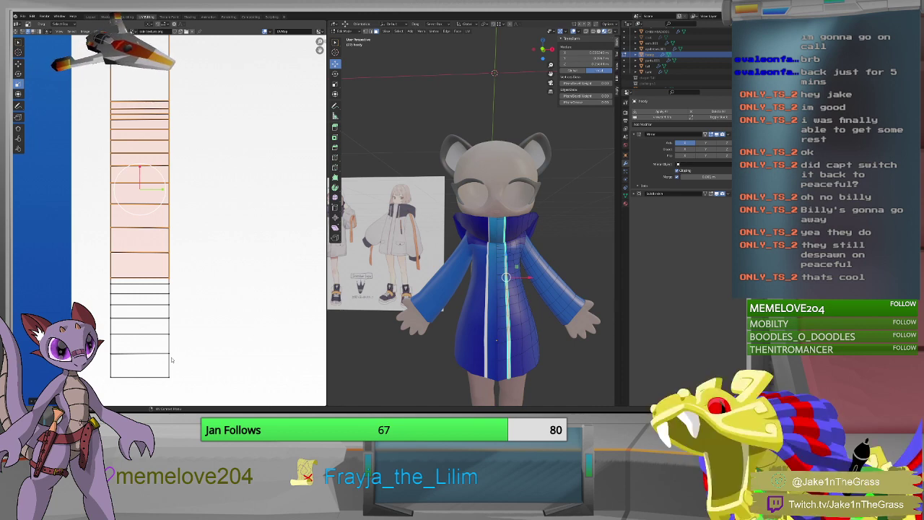
pyautogui.moveTo(482, 283)
pyautogui.mouseDown(button='middle')
pyautogui.moveTo(535, 303)
pyautogui.moveTo(499, 289)
pyautogui.mouseUp(button='middle')
pyautogui.moveTo(507, 291); pyautogui.dragTo(512, 327, button='middle')
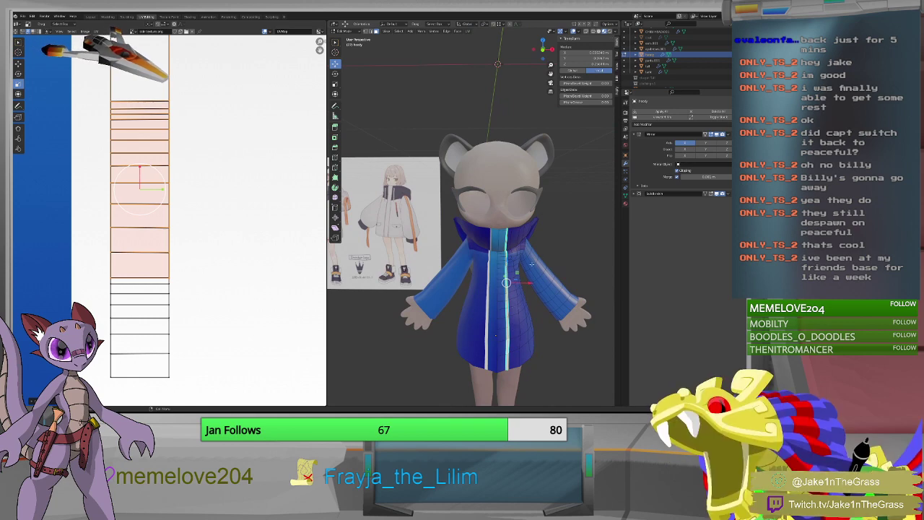
pyautogui.press('Tab')
pyautogui.moveTo(574, 249); pyautogui.dragTo(504, 279, button='middle')
pyautogui.click(504, 279)
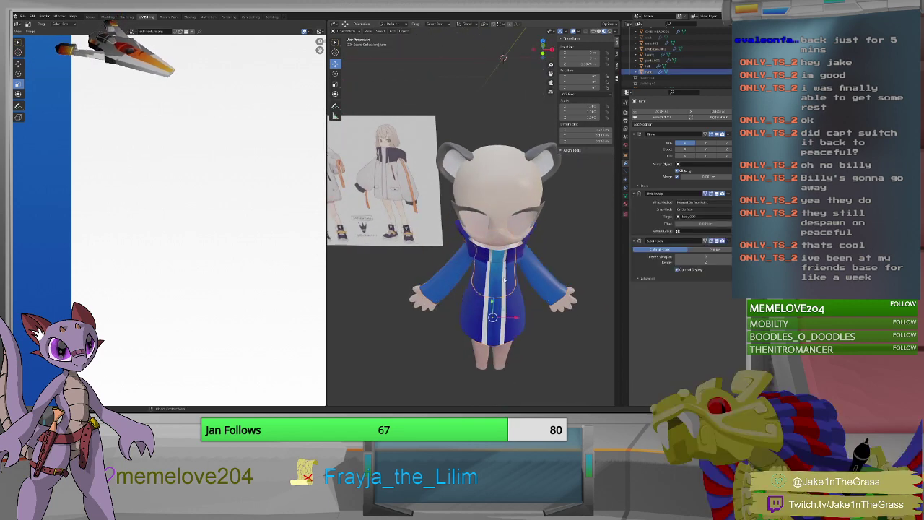
pyautogui.press('Tab')
pyautogui.press('Tab')
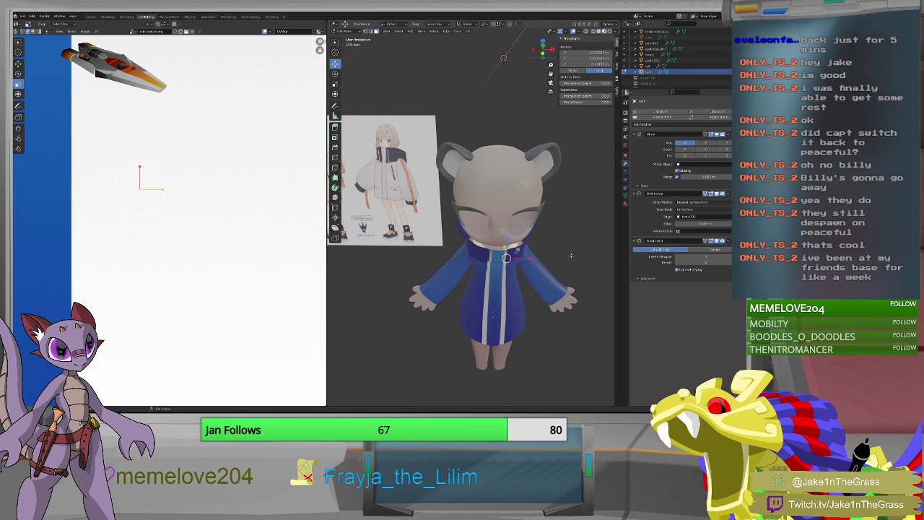
pyautogui.click(504, 278)
pyautogui.click(531, 315)
pyautogui.press('Tab')
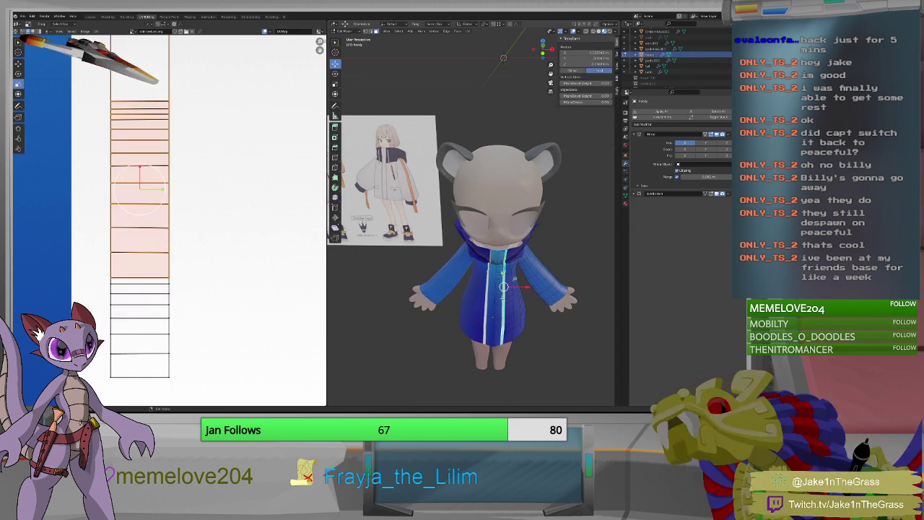
pyautogui.press('KP_3')
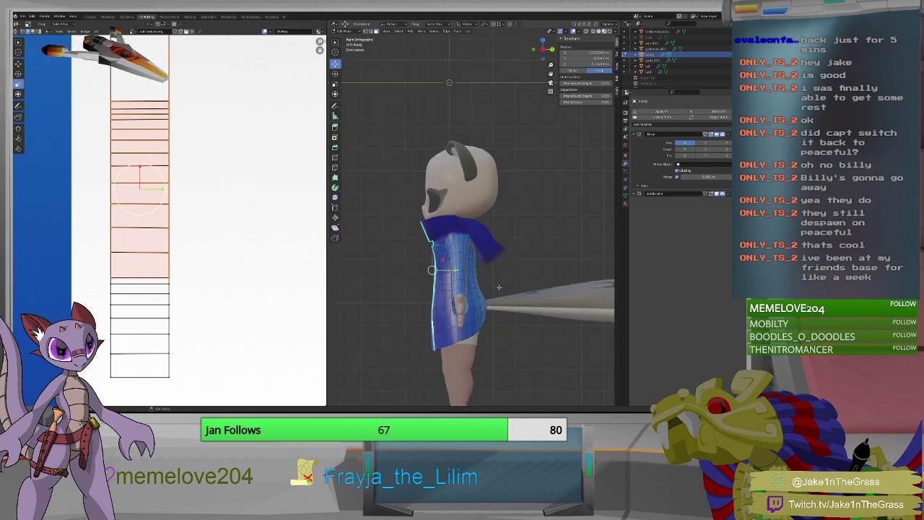
# Extrude the front stripe's faces slightly outward along their normals in the Modeling workspace, and return to the UV Editing workspace.
pyautogui.scroll(2, 498, 287)
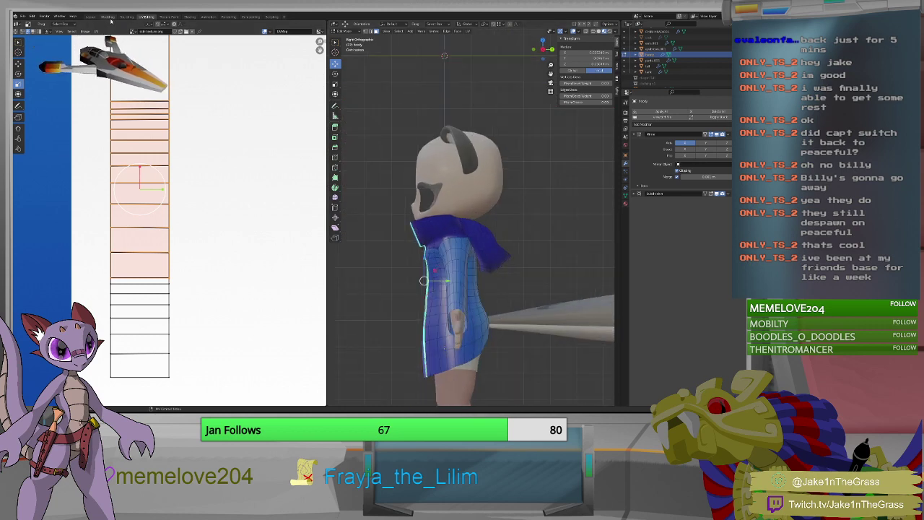
pyautogui.click(109, 17)
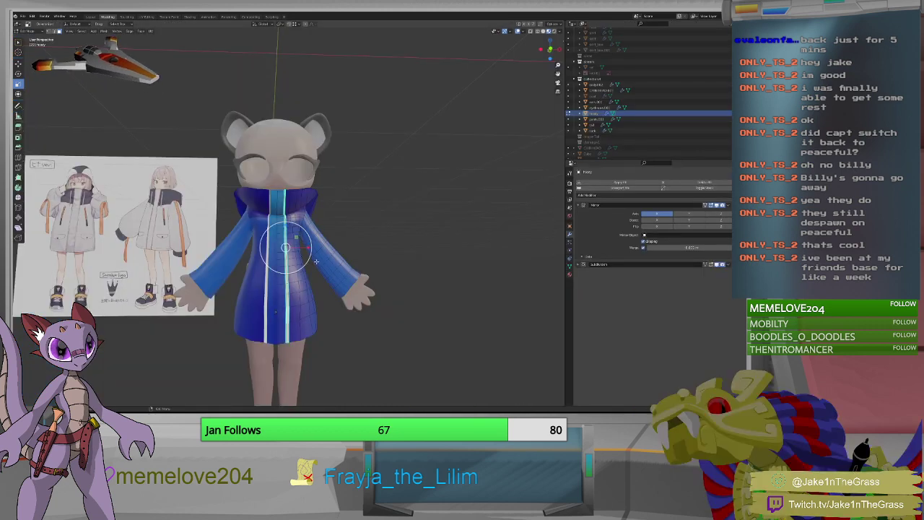
pyautogui.press('KP_3')
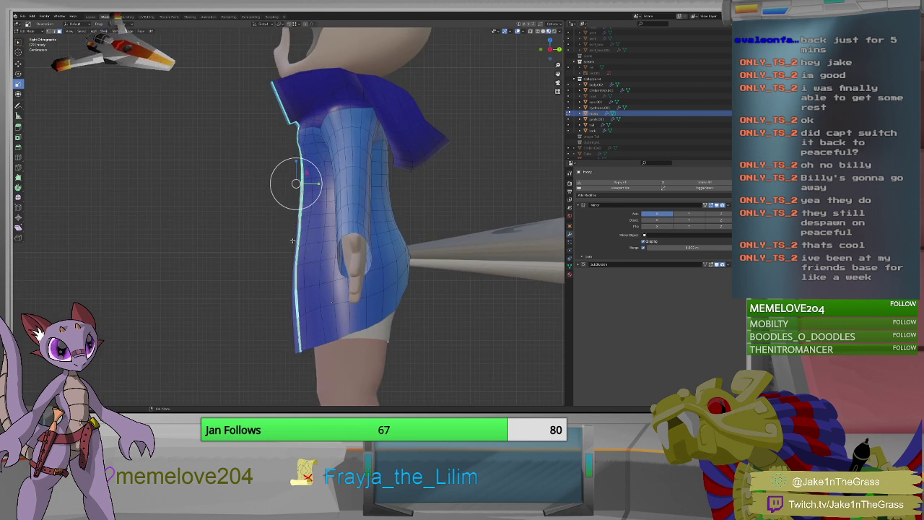
pyautogui.keyDown('alt'); pyautogui.click(293, 240); pyautogui.keyUp('alt')
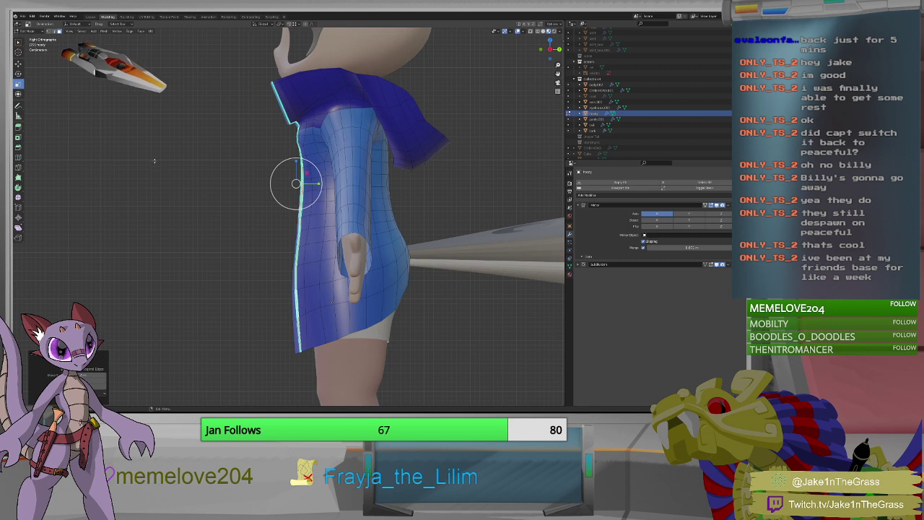
pyautogui.click(19, 128)
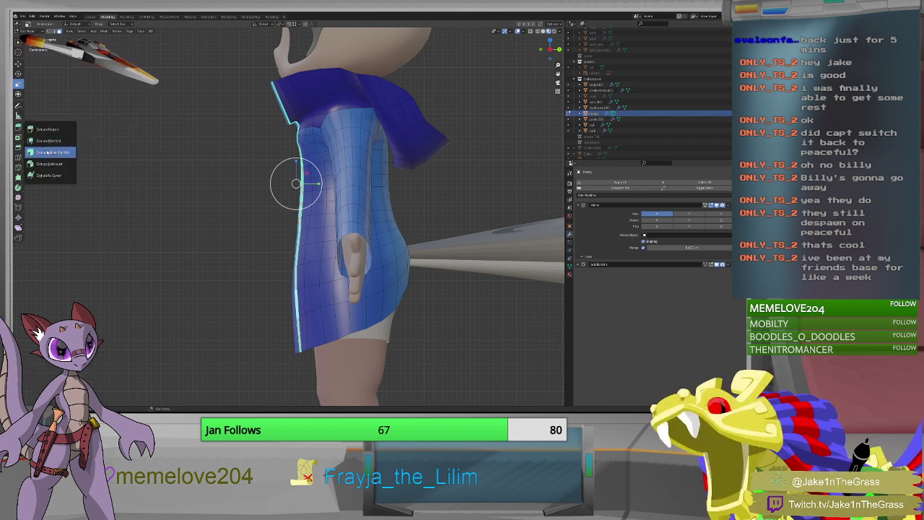
pyautogui.click(49, 152)
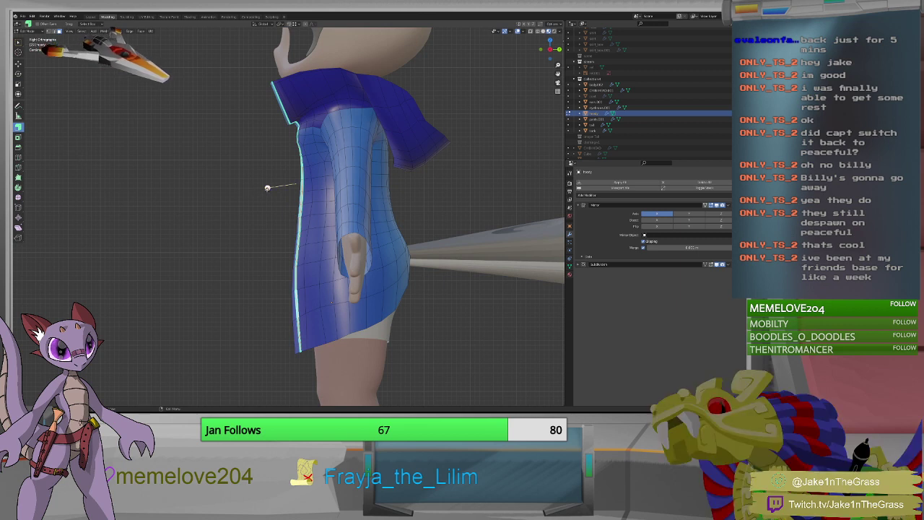
pyautogui.moveTo(268, 188); pyautogui.dragTo(264, 187)
pyautogui.moveTo(265, 187); pyautogui.dragTo(280, 165, button='middle')
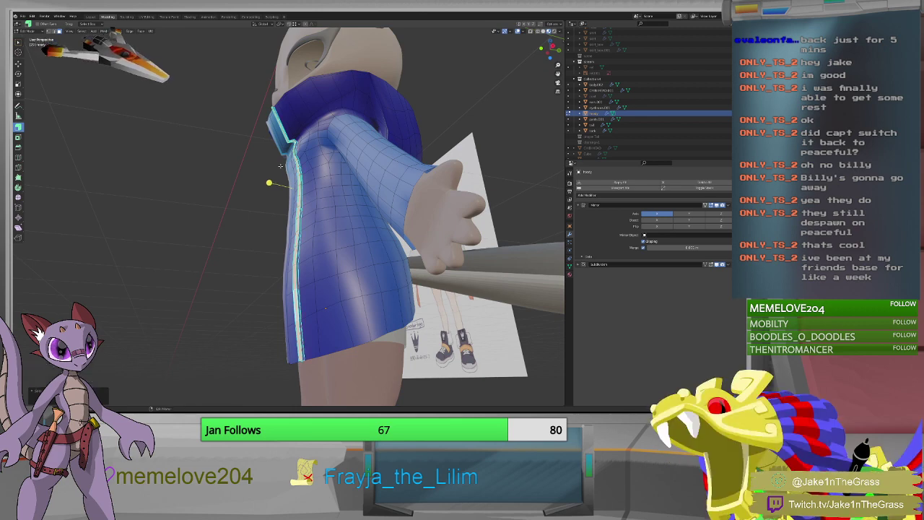
pyautogui.click(148, 16)
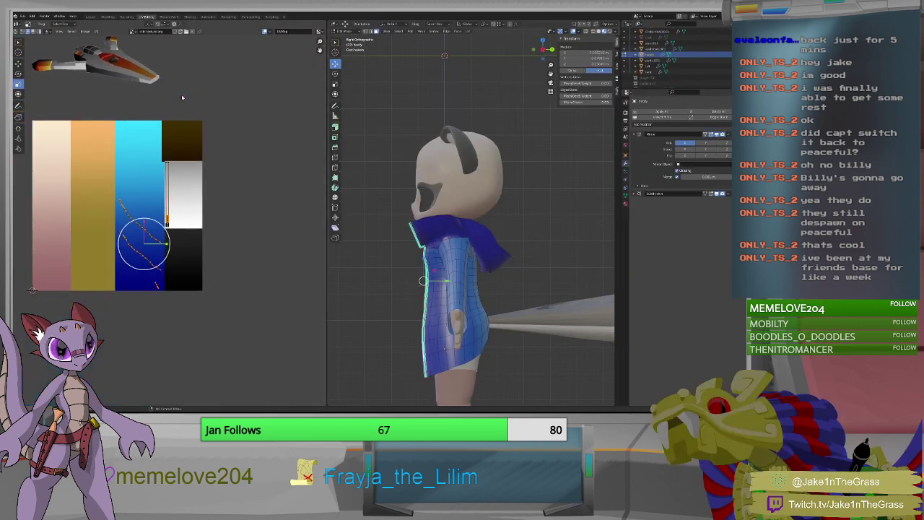
pyautogui.scroll(2, 182, 98)
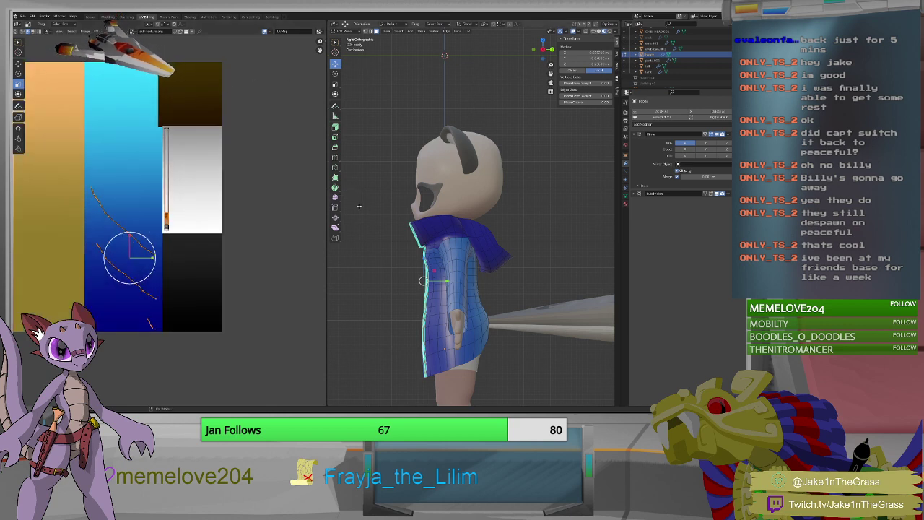
pyautogui.press('g')
pyautogui.press('y')
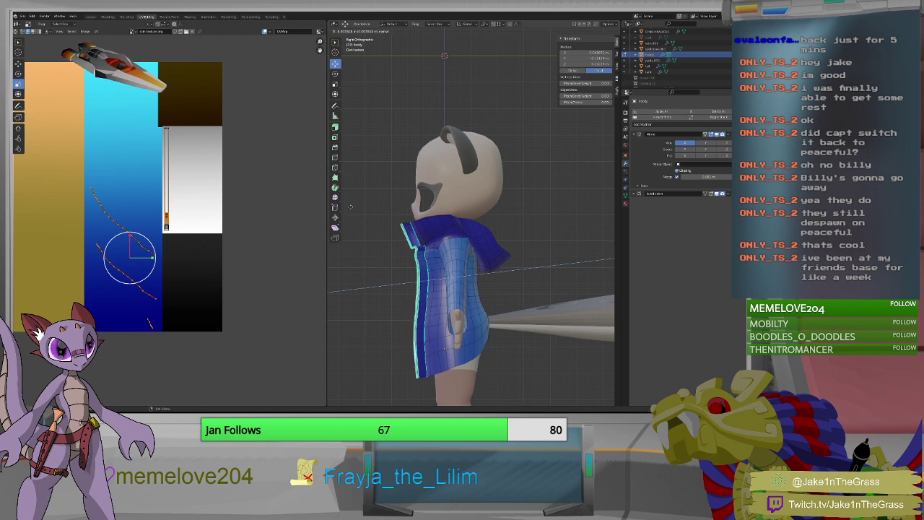
pyautogui.press('Escape')
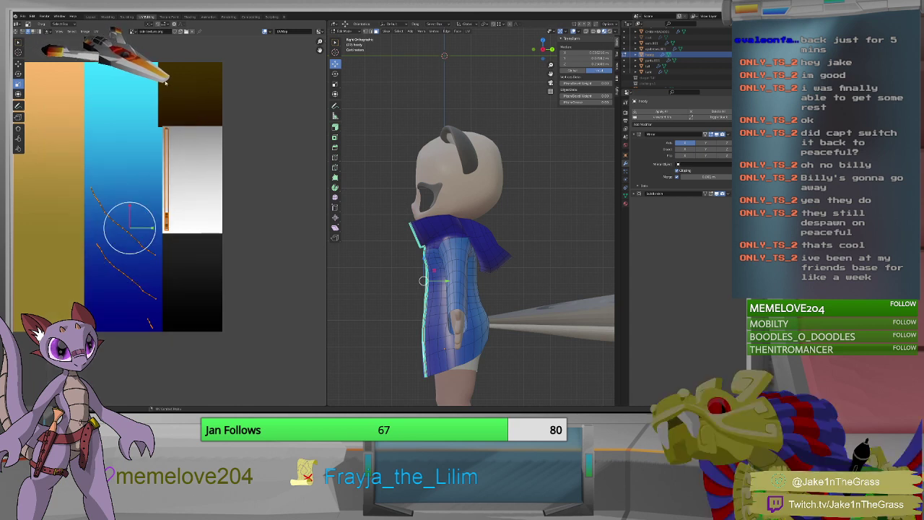
# Unwrap the extruded stripe's faces and move the resulting UV islands onto the grey-to-white swatch.
pyautogui.click(468, 31)
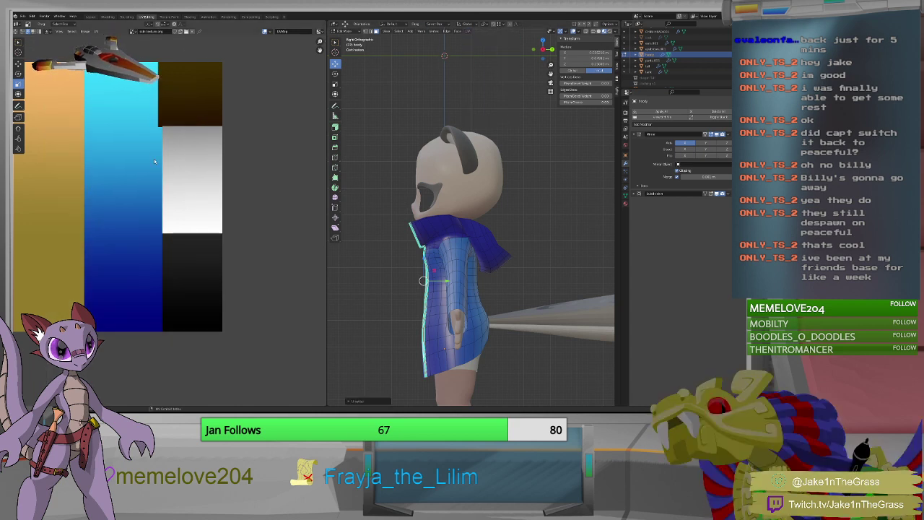
pyautogui.scroll(-5, 153, 161)
pyautogui.scroll(2, 110, 179)
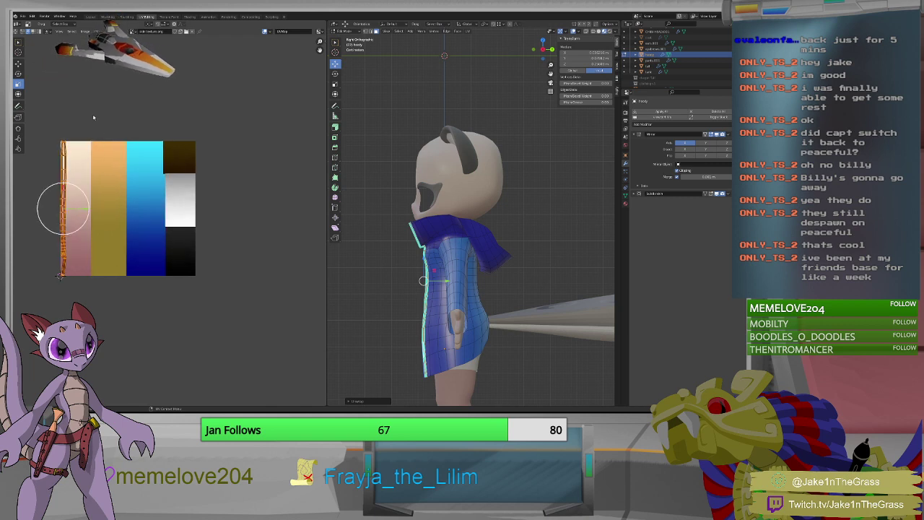
pyautogui.press('g')
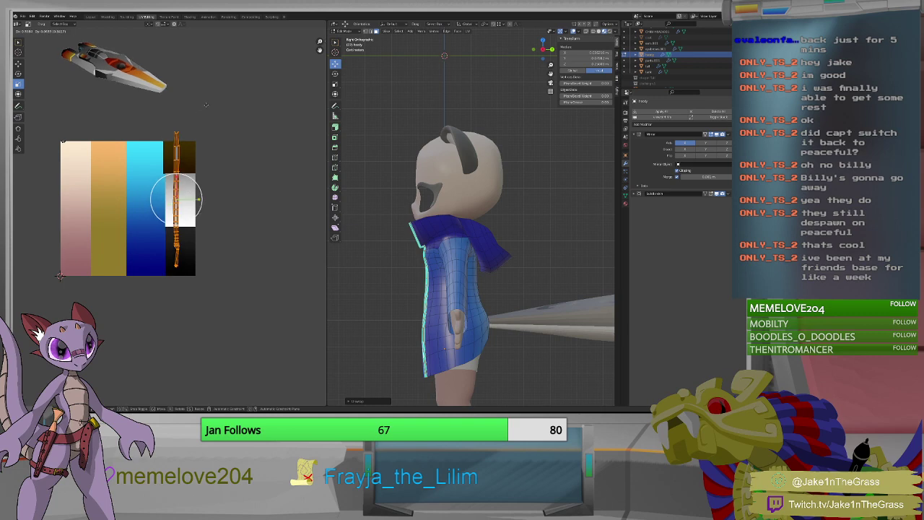
pyautogui.click(177, 203)
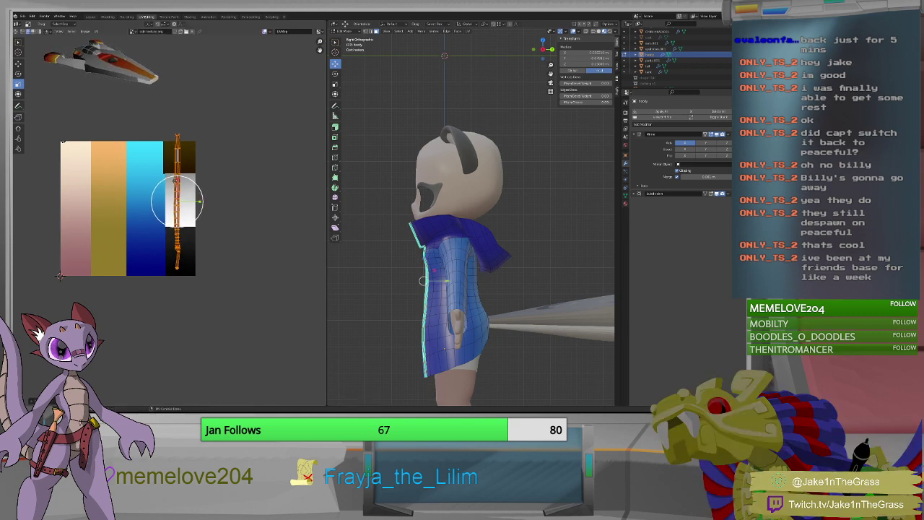
# Scale the stripe's UVs down until they fit inside the grey-to-white swatch, and centre them there.
pyautogui.press('s')
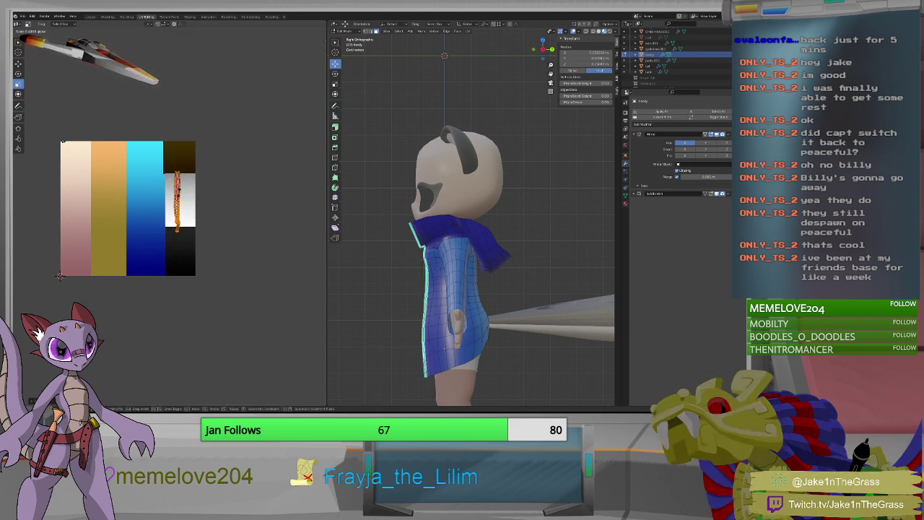
pyautogui.press('Return')
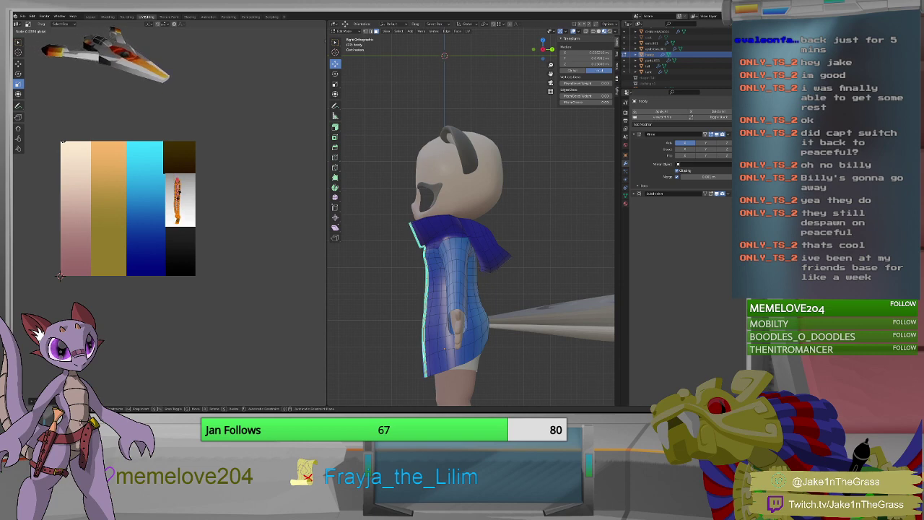
pyautogui.press('g')
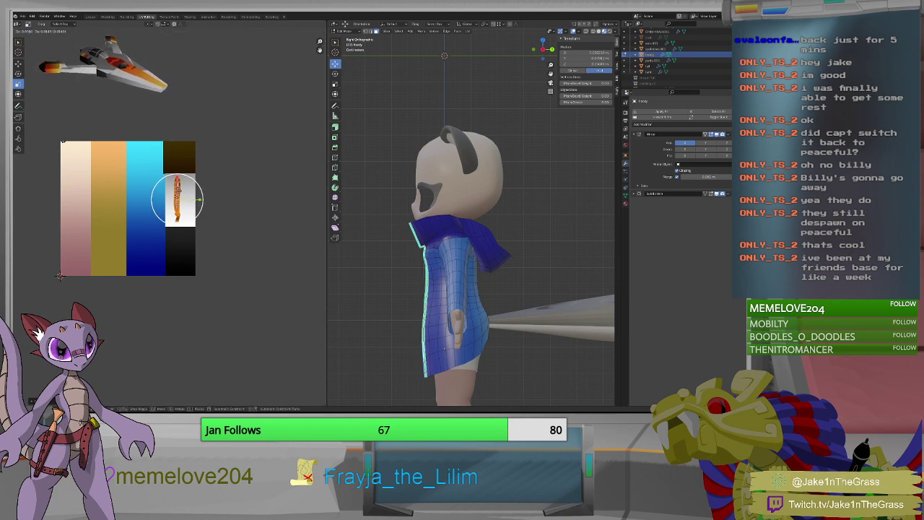
# Rotate the stripe's UVs by 180 degrees within the grey-to-white swatch, checking the stripe's shading on the coat's front.
pyautogui.moveTo(394, 278); pyautogui.dragTo(480, 289, button='middle')
pyautogui.scroll(-3, 480, 289)
pyautogui.scroll(2, 480, 289)
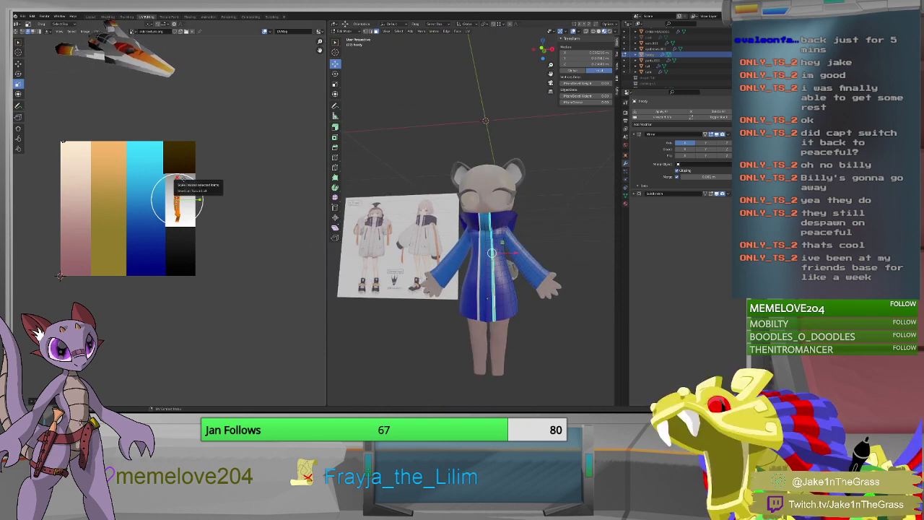
pyautogui.click(177, 200)
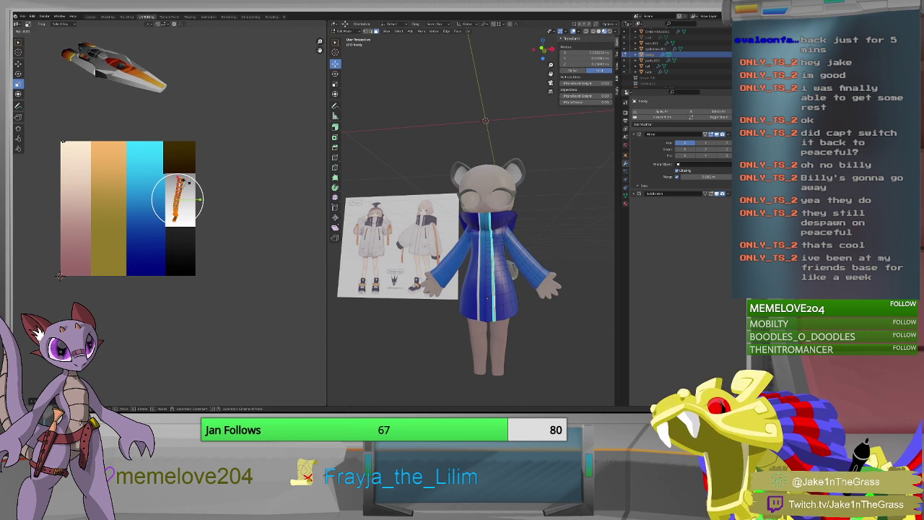
pyautogui.moveTo(177, 200); pyautogui.dragTo(177, 200)
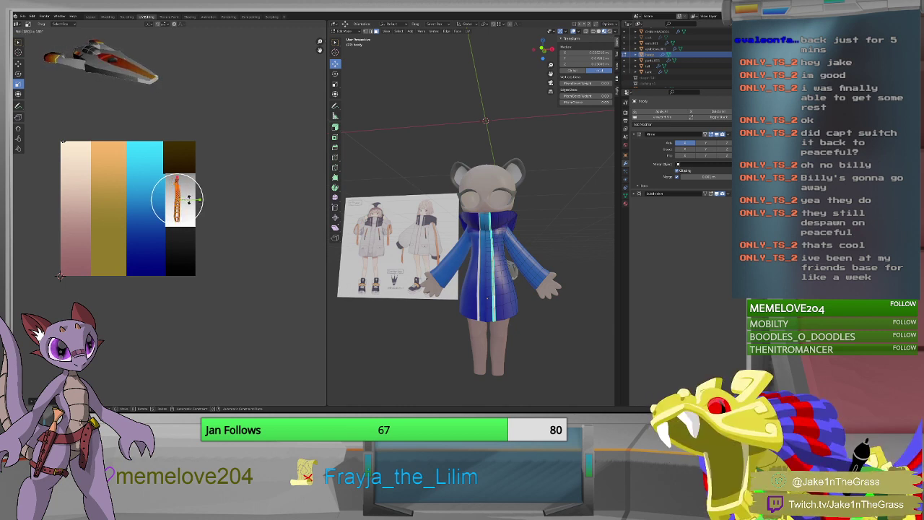
pyautogui.rightClick(177, 200)
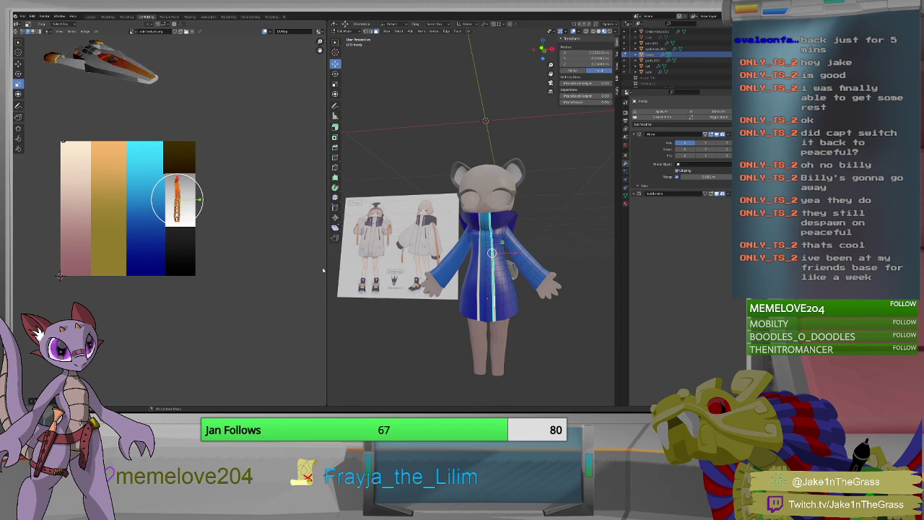
pyautogui.moveTo(433, 274); pyautogui.dragTo(487, 254, button='middle')
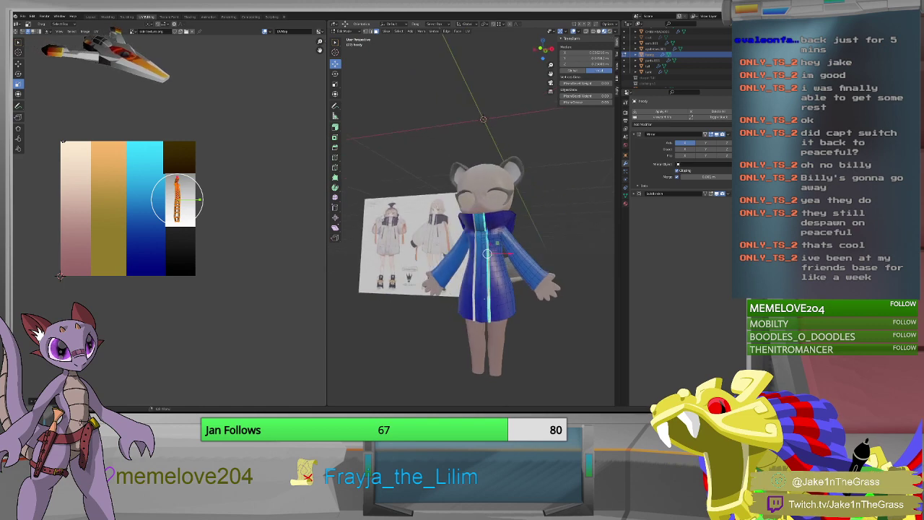
# Examine the extruded stripe in the Modeling workspace from below and from the front, comparing the whole figure with the reference drawing.
pyautogui.click(108, 17)
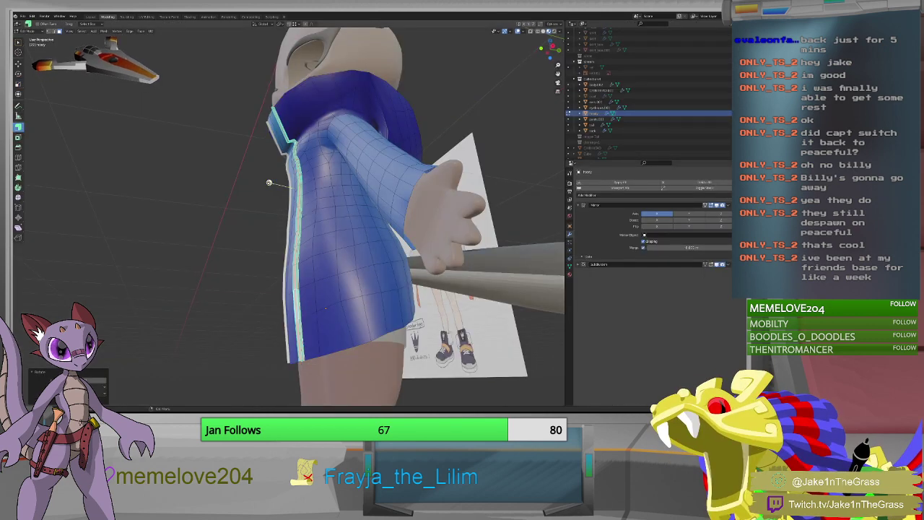
pyautogui.moveTo(325, 308); pyautogui.dragTo(284, 145, button='middle')
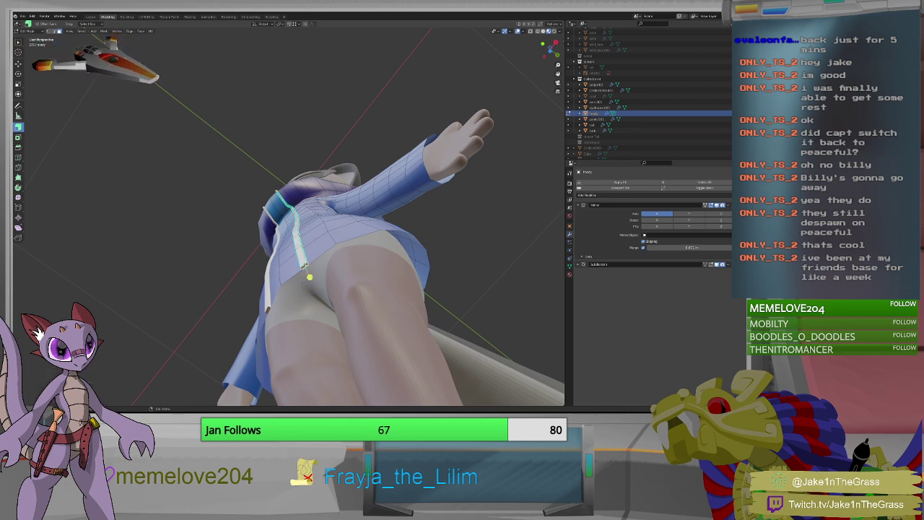
pyautogui.press('KP_1')
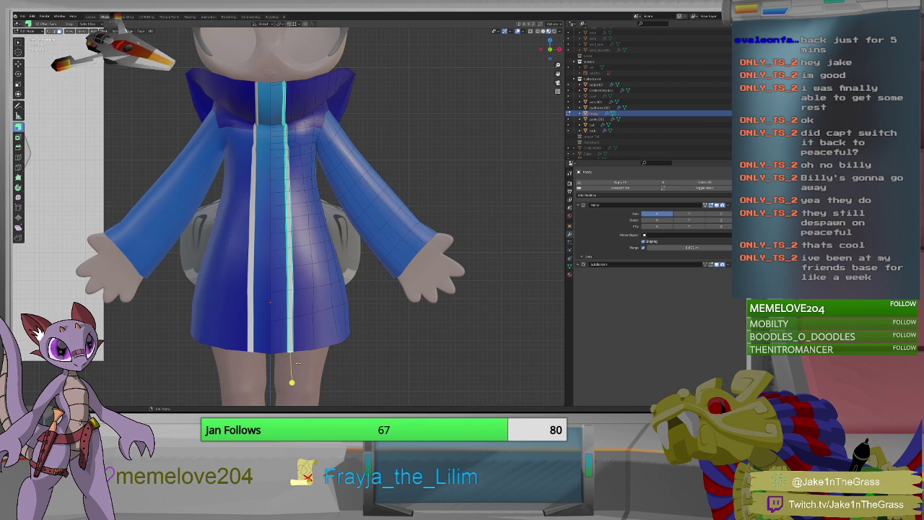
pyautogui.scroll(5, 289, 248)
pyautogui.scroll(-4, 288, 248)
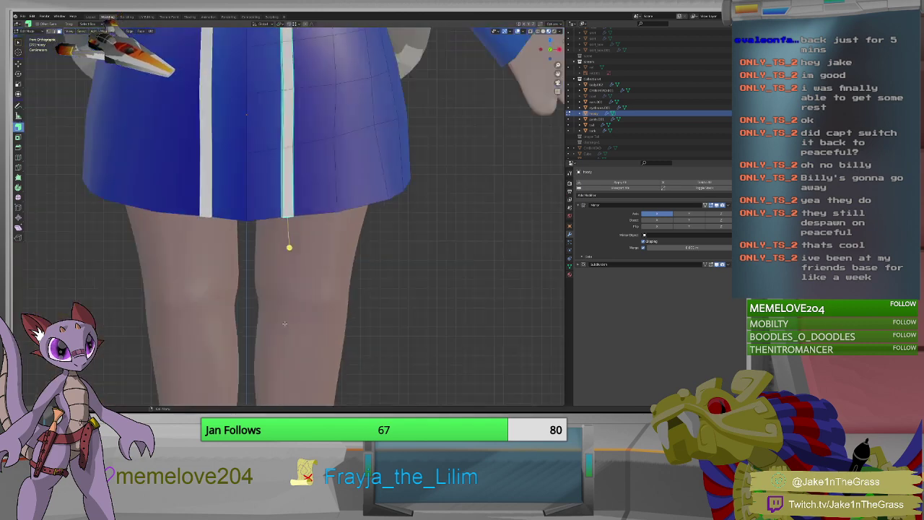
pyautogui.scroll(-1, 291, 263)
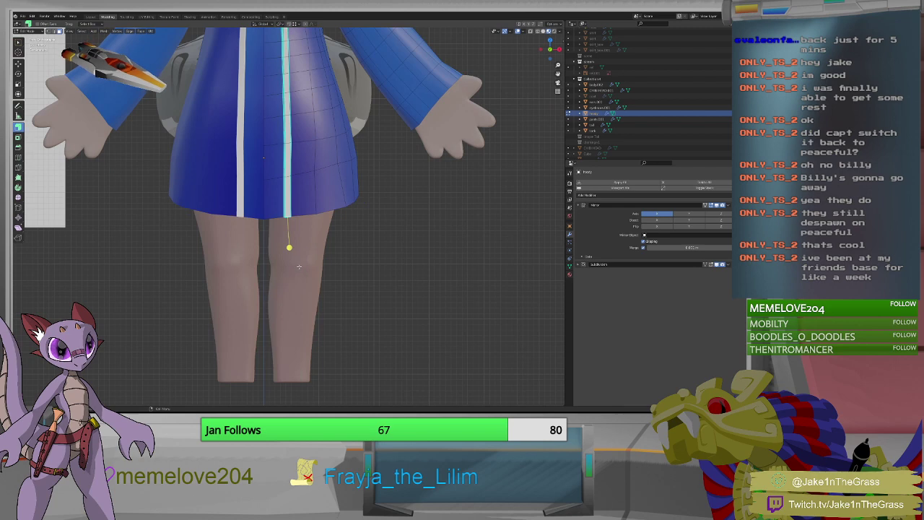
pyautogui.scroll(-8, 298, 267)
pyautogui.scroll(2, 217, 246)
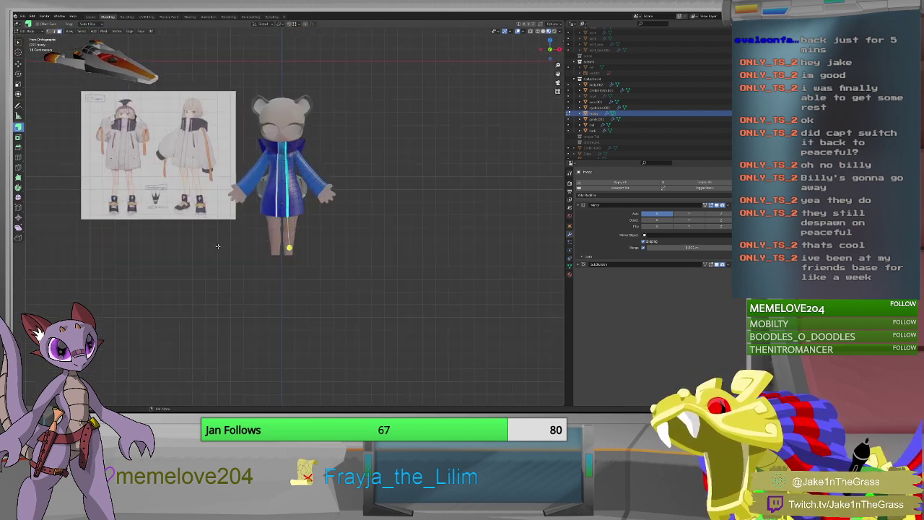
# Add an edge loop around the coat's collar and slide it close to the collar's upper edge.
pyautogui.scroll(2, 217, 246)
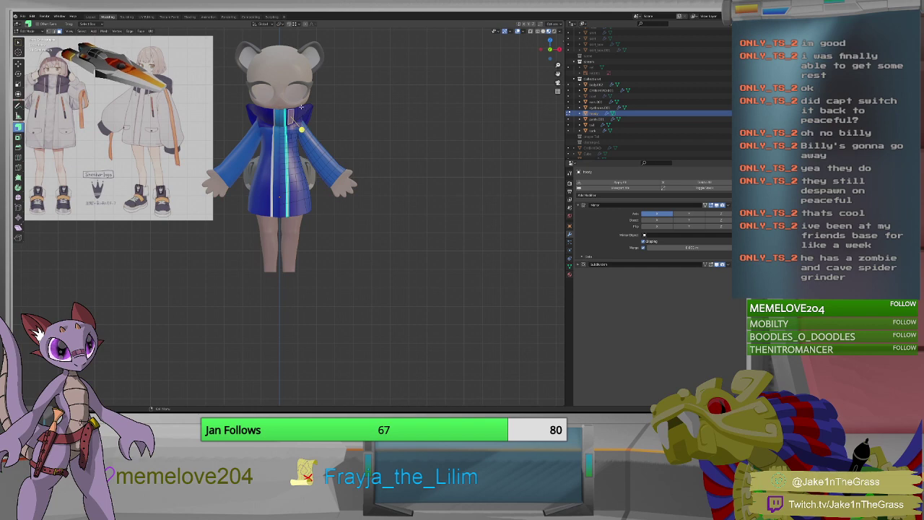
pyautogui.press('KP_Decimal')
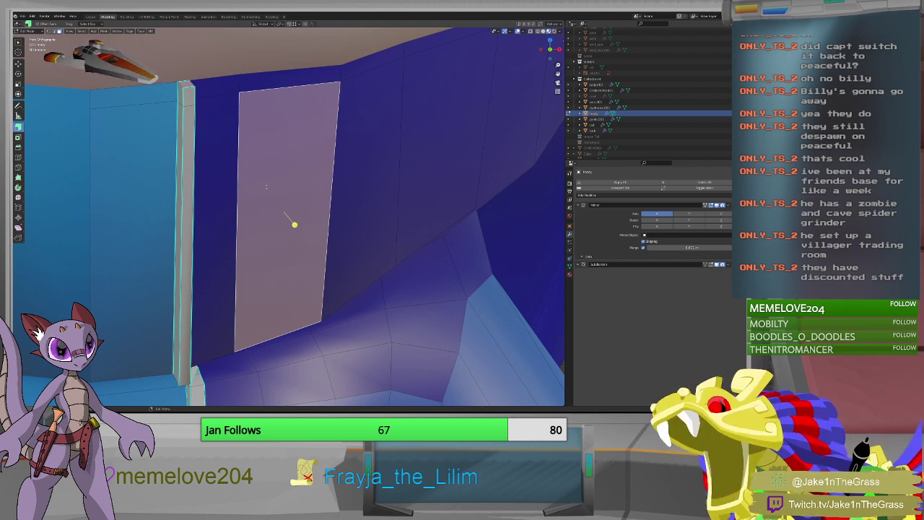
pyautogui.moveTo(289, 188); pyautogui.dragTo(332, 208, button='middle')
pyautogui.scroll(-3, 261, 228)
pyautogui.scroll(-2, 282, 202)
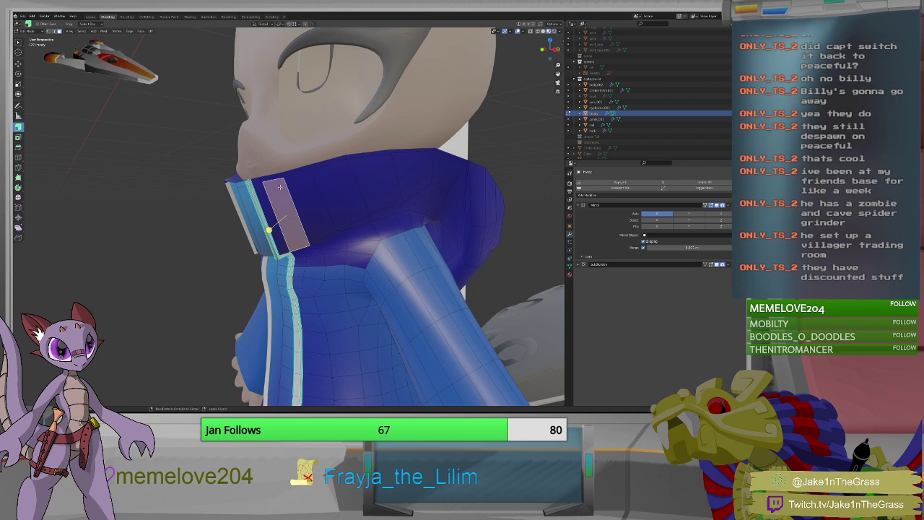
pyautogui.hotkey('ctrl', 'r')
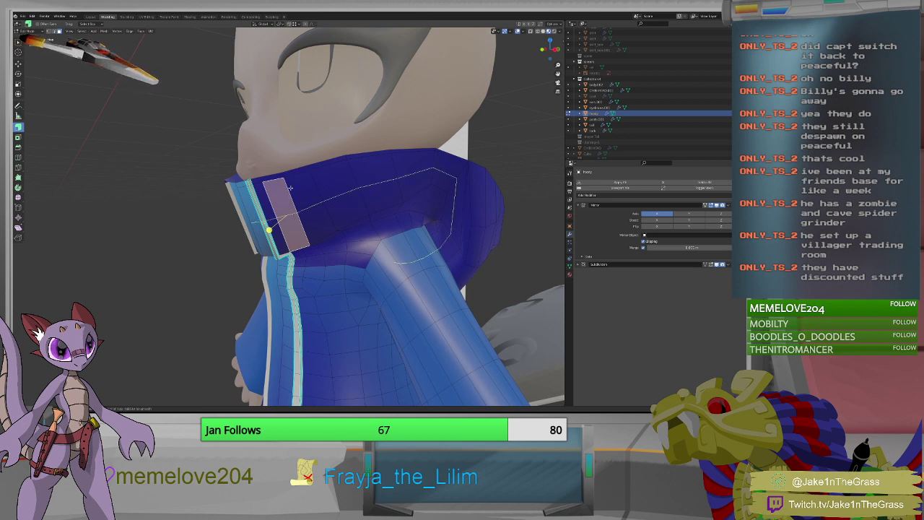
pyautogui.click(288, 185)
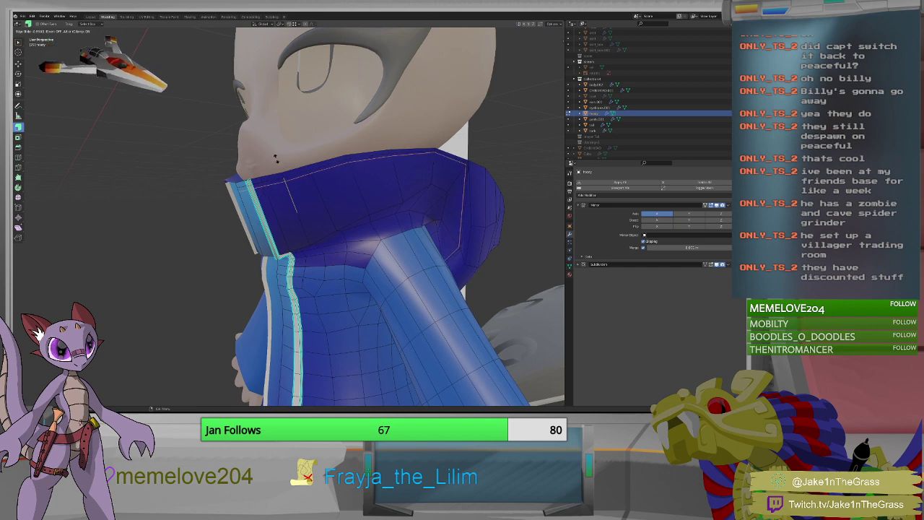
pyautogui.click(275, 158)
pyautogui.moveTo(281, 186); pyautogui.dragTo(321, 180, button='middle')
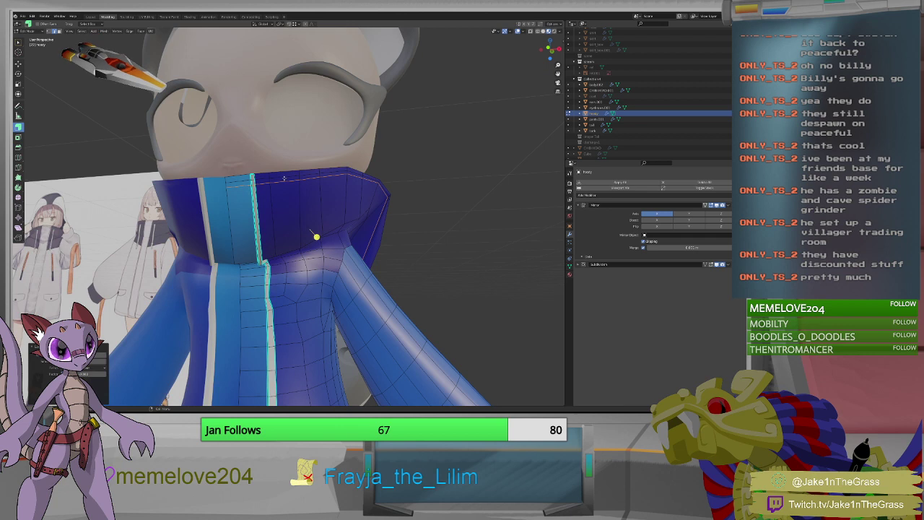
# Inset the tall blue collar face beside the front stripe so that a narrow vertical strip remains inside it.
pyautogui.click(285, 180)
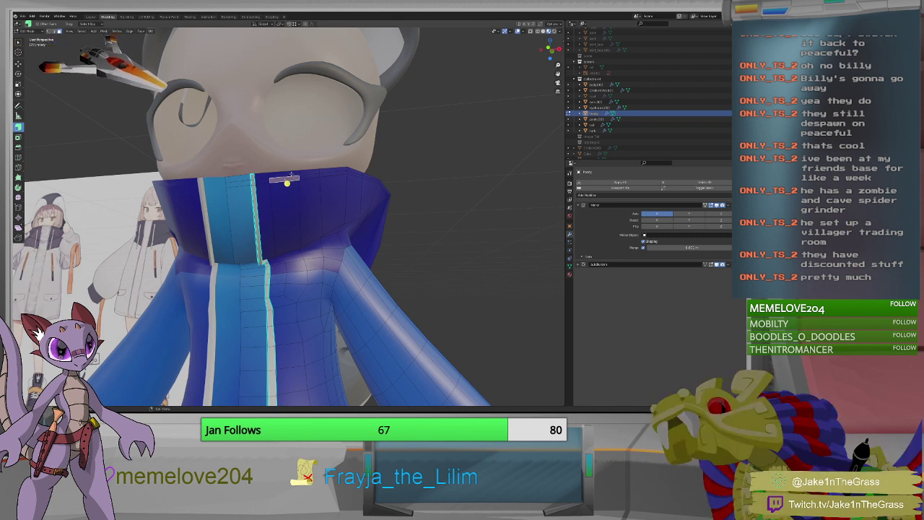
pyautogui.keyDown('alt'); pyautogui.click(316, 236); pyautogui.keyUp('alt')
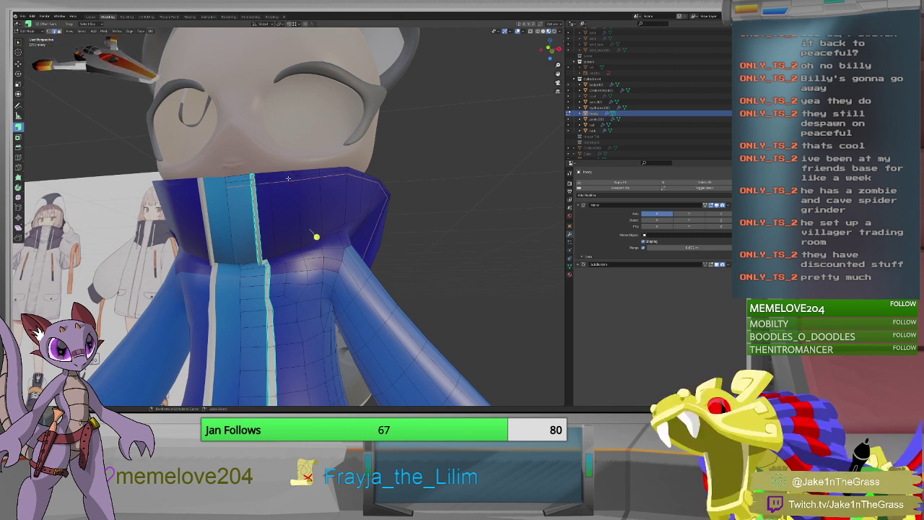
pyautogui.click(291, 222)
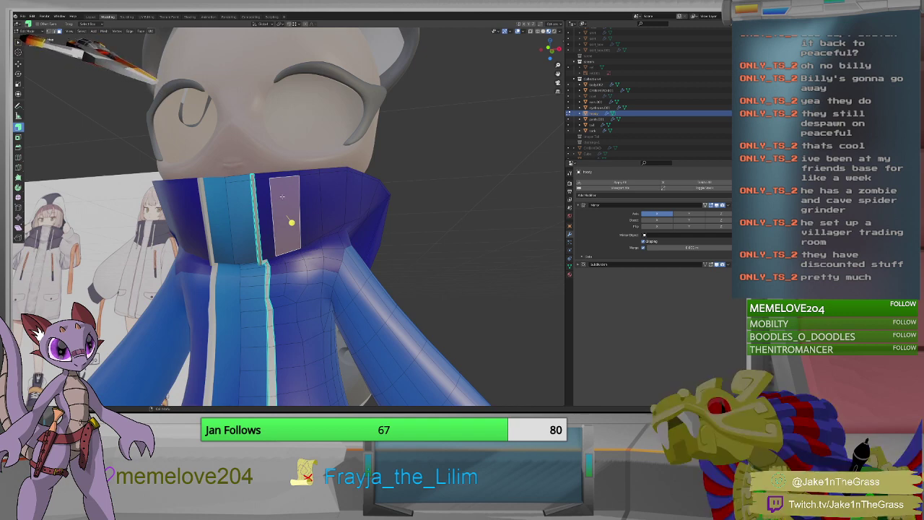
pyautogui.press('i')
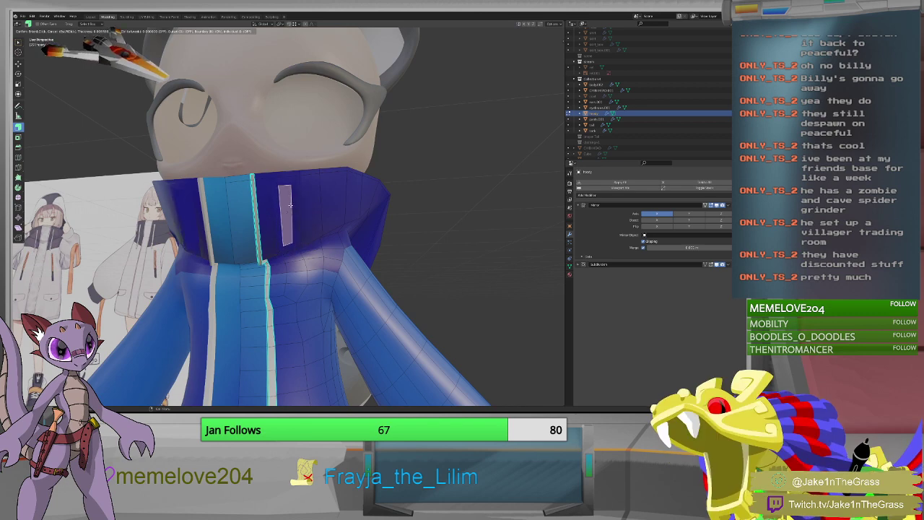
pyautogui.click(290, 208)
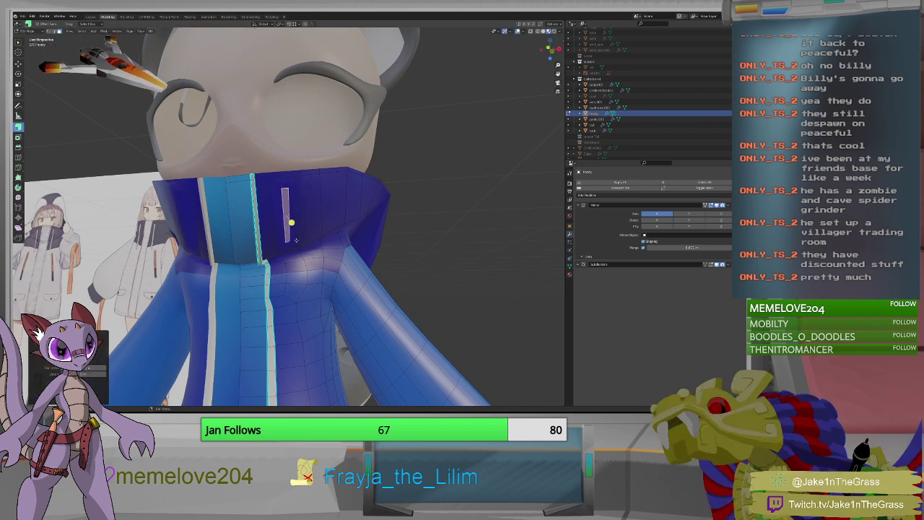
# Smooth the inset strip's vertices twice to make it shorter and more evenly rectangular.
pyautogui.moveTo(297, 241)
pyautogui.mouseDown(button='middle')
pyautogui.moveTo(289, 214)
pyautogui.moveTo(301, 209)
pyautogui.moveTo(341, 225)
pyautogui.moveTo(313, 237)
pyautogui.mouseUp(button='middle')
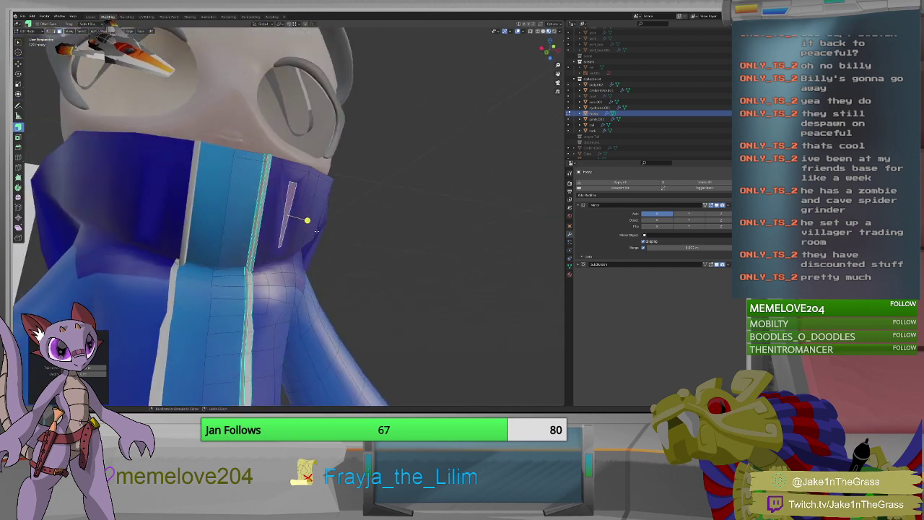
pyautogui.hotkey('ctrl', 'v')
pyautogui.click(317, 232)
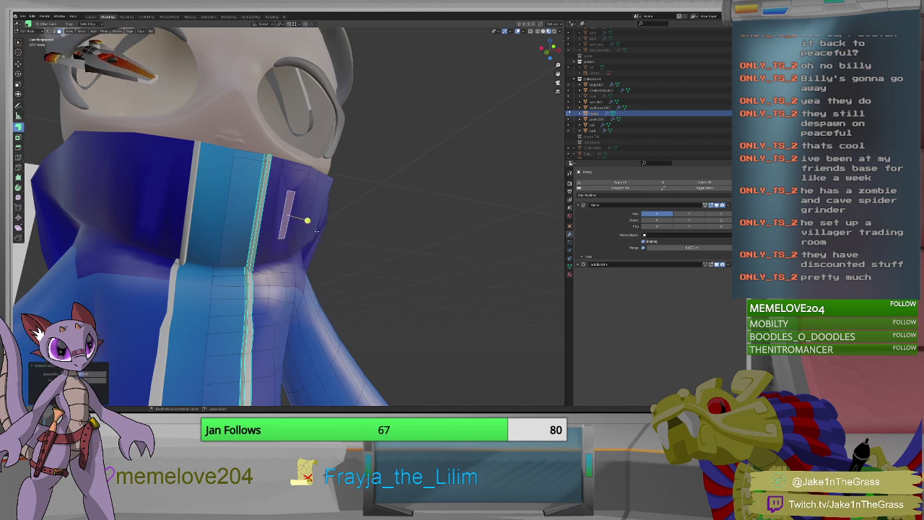
pyautogui.hotkey('ctrl', 'v')
pyautogui.click(317, 231)
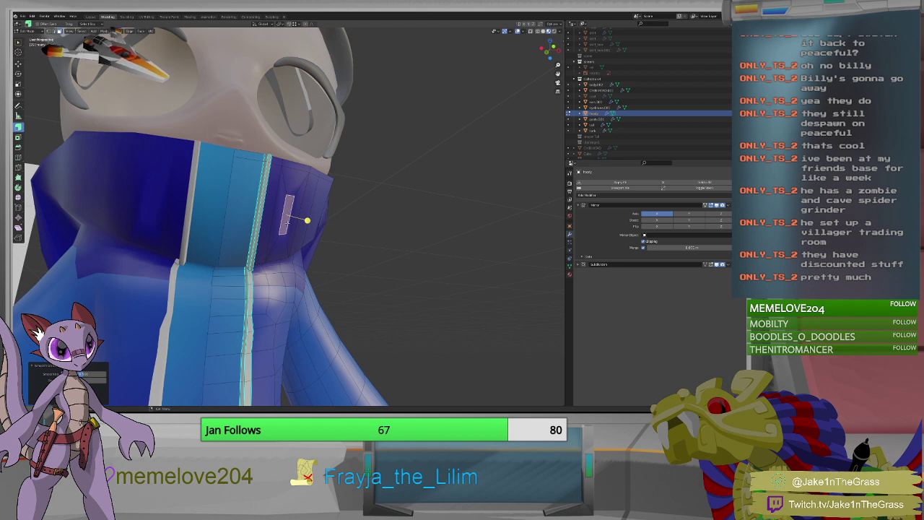
# Set the transform orientation to Normal and scale the inset face down along its length into a small square.
pyautogui.click(307, 220)
pyautogui.hotkey('shift', 'space')
pyautogui.press('r')
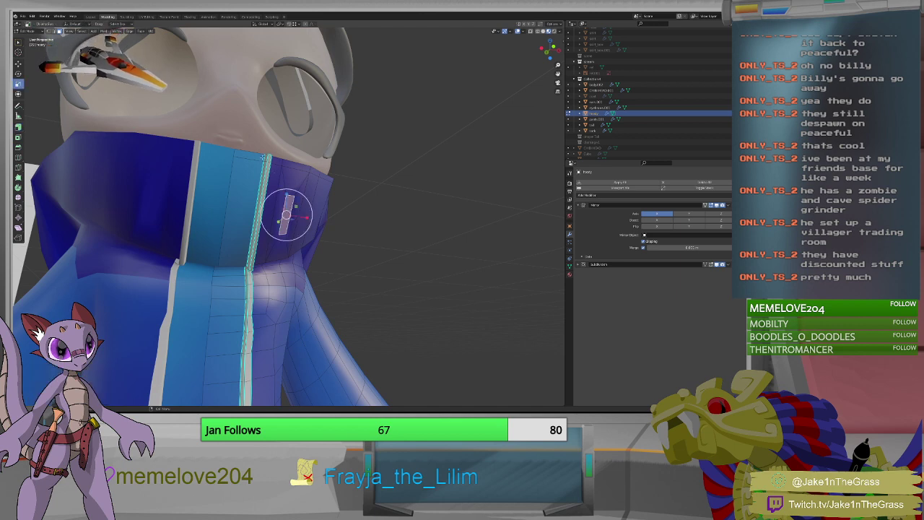
pyautogui.click(264, 24)
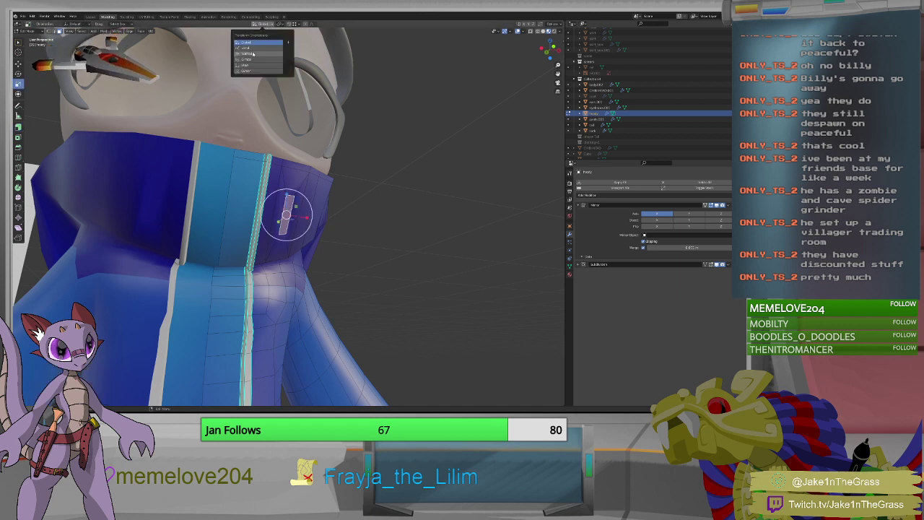
pyautogui.click(249, 53)
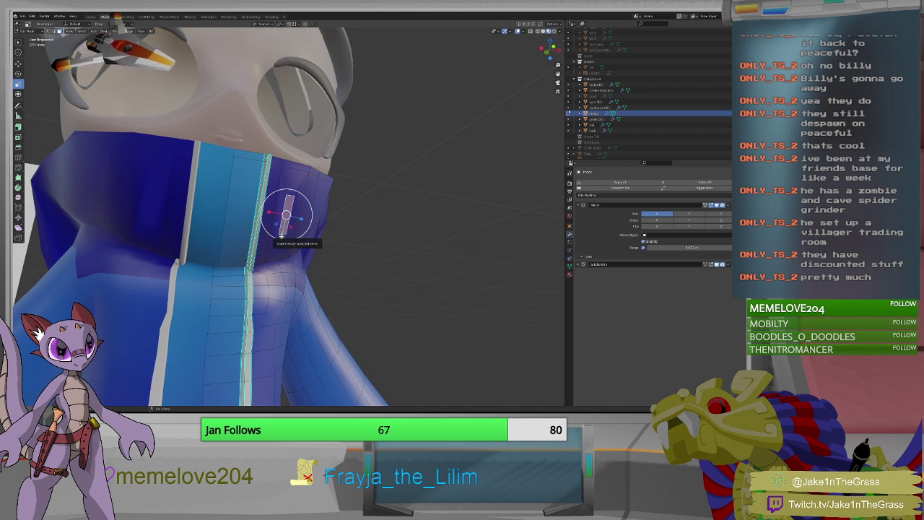
pyautogui.press('r')
pyautogui.press('z')
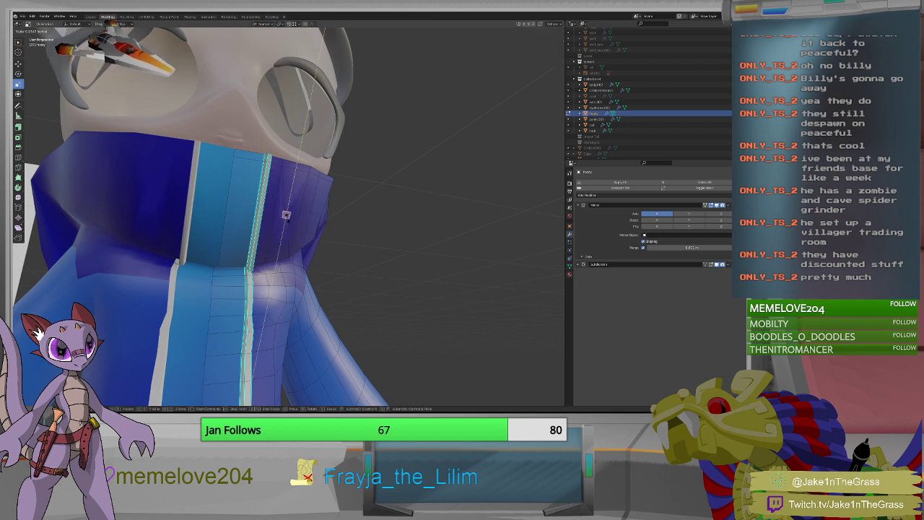
pyautogui.press('Return')
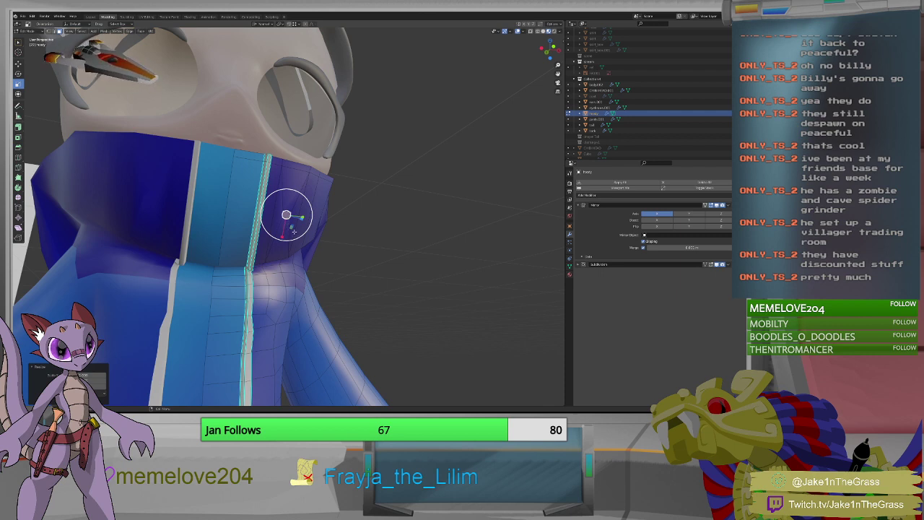
# Move the small square face up near the collar's upper edge and shift it sideways slightly towards the stripe.
pyautogui.press('Escape')
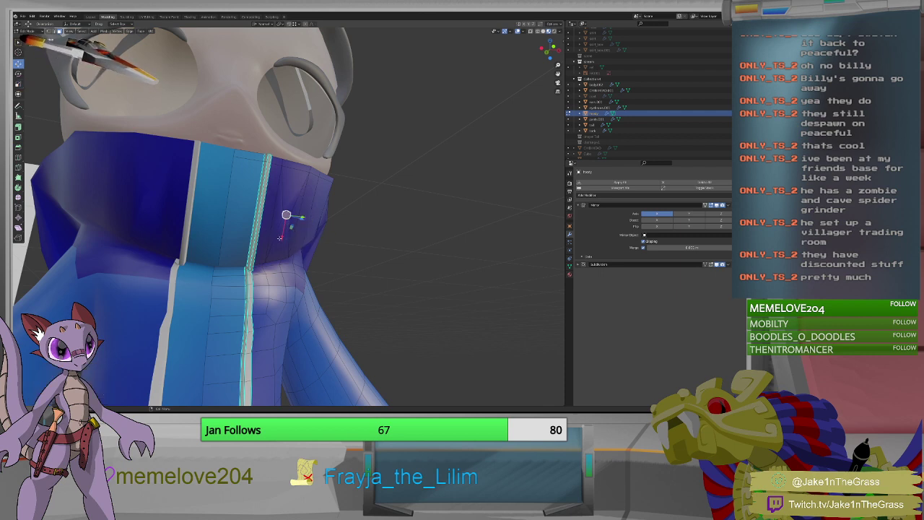
pyautogui.press('g')
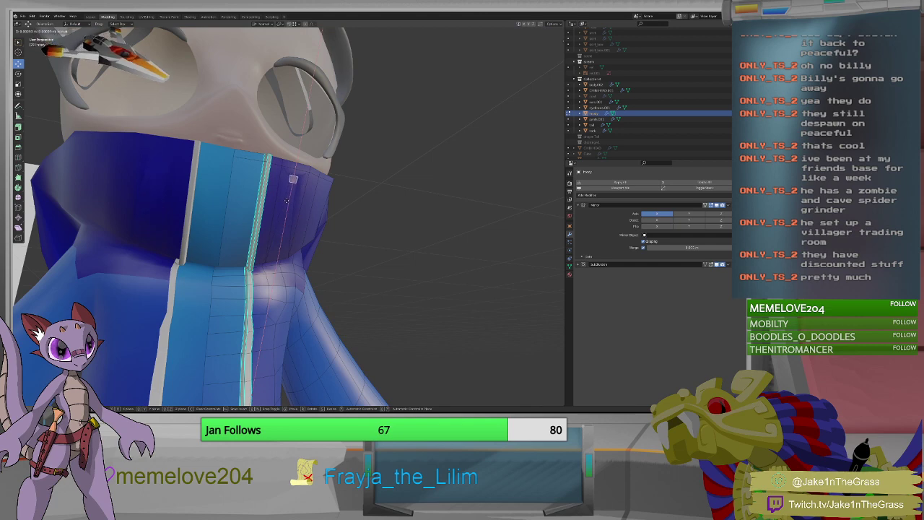
pyautogui.click(288, 197)
pyautogui.moveTo(310, 213); pyautogui.dragTo(314, 165, button='middle')
pyautogui.press('g')
pyautogui.press('x')
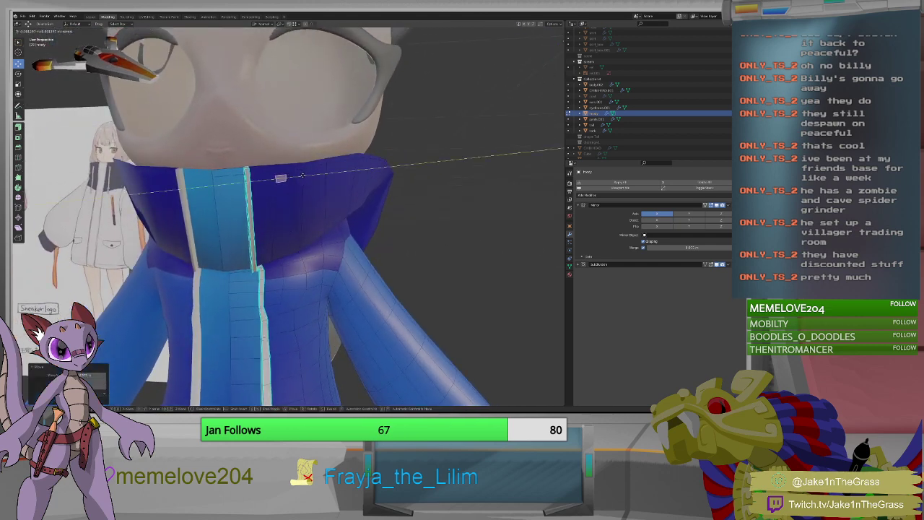
pyautogui.click(299, 174)
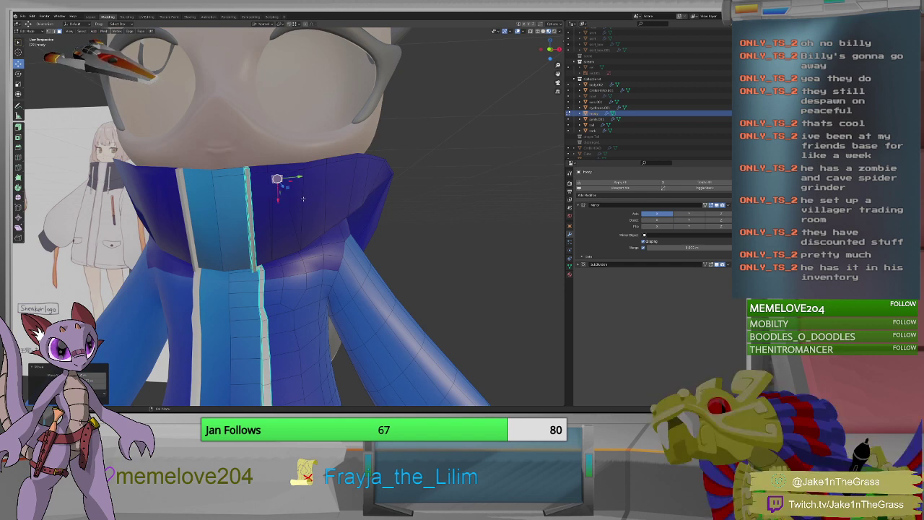
# Pull the small square face outward from the collar along its normal.
pyautogui.moveTo(303, 198); pyautogui.dragTo(312, 237, button='middle')
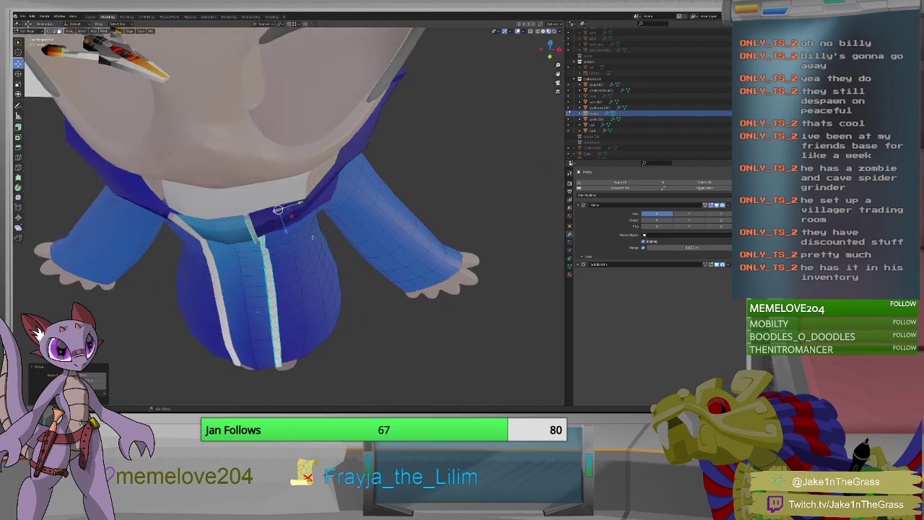
pyautogui.press('g')
pyautogui.press('z')
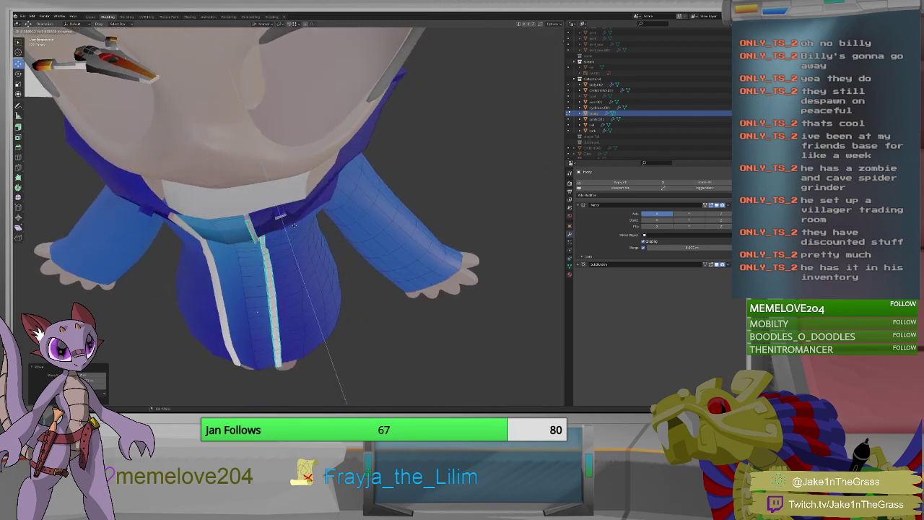
pyautogui.click(292, 221)
# Flatten the small protruding face by scaling it along its own normal.
pyautogui.moveTo(292, 221); pyautogui.dragTo(310, 176, button='middle')
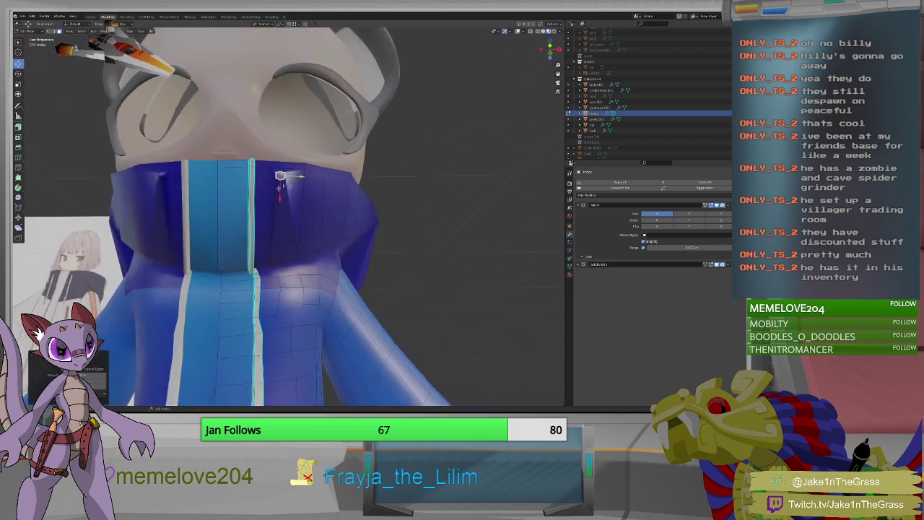
pyautogui.moveTo(307, 184); pyautogui.dragTo(358, 241, button='middle')
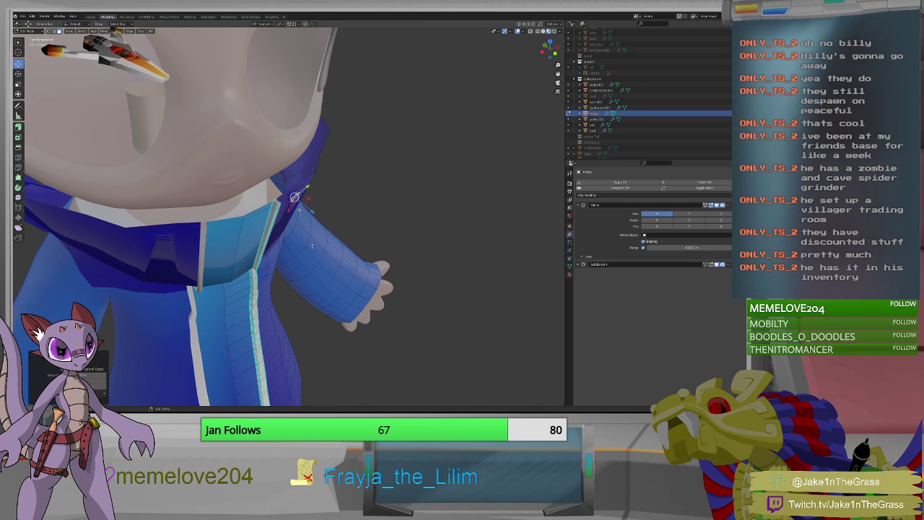
pyautogui.press('s')
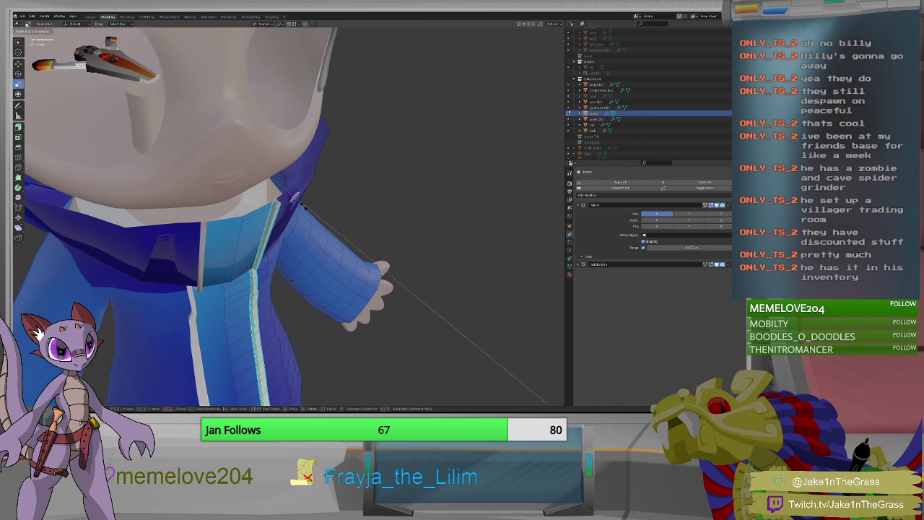
pyautogui.click(304, 207)
pyautogui.scroll(2, 282, 189)
pyautogui.moveTo(325, 202); pyautogui.dragTo(303, 182, button='middle')
# Try to scale the collar faces surrounding the small protruding face along their normal.
pyautogui.click(287, 227)
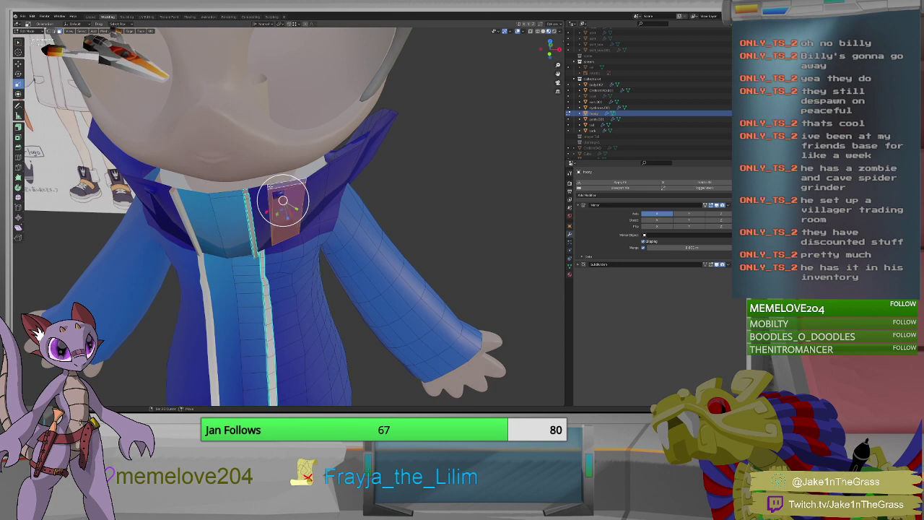
pyautogui.press('e')
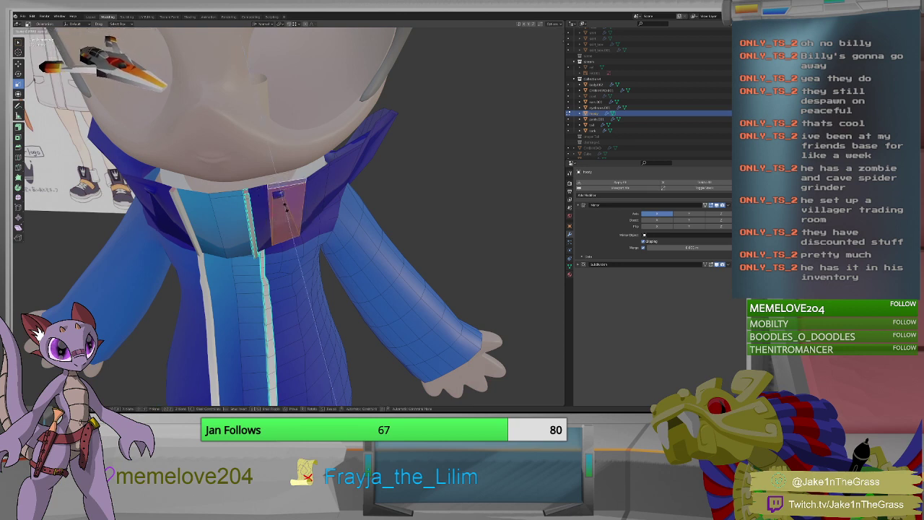
pyautogui.scroll(-3, 286, 204)
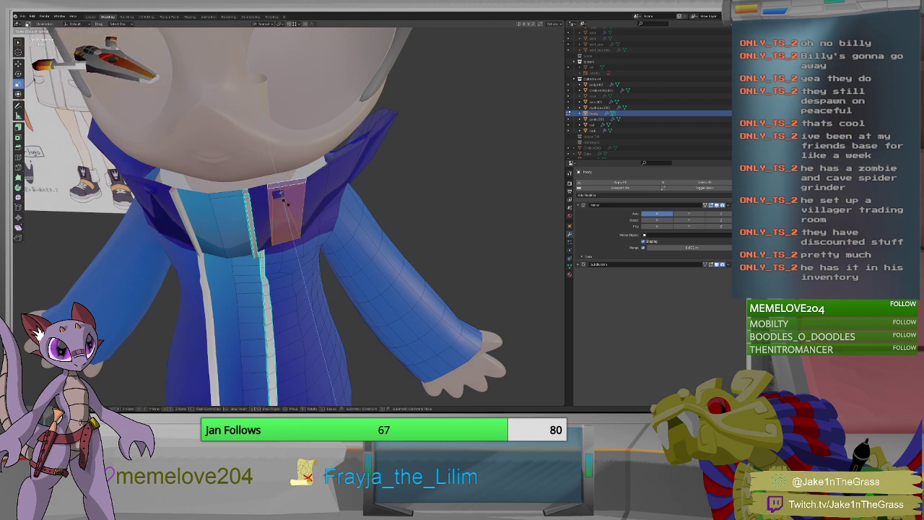
pyautogui.moveTo(288, 190)
pyautogui.mouseDown(button='middle')
pyautogui.moveTo(325, 178)
pyautogui.moveTo(225, 188)
pyautogui.moveTo(276, 226)
pyautogui.moveTo(317, 202)
pyautogui.moveTo(280, 183)
pyautogui.moveTo(295, 189)
pyautogui.moveTo(288, 204)
pyautogui.mouseUp(button='middle')
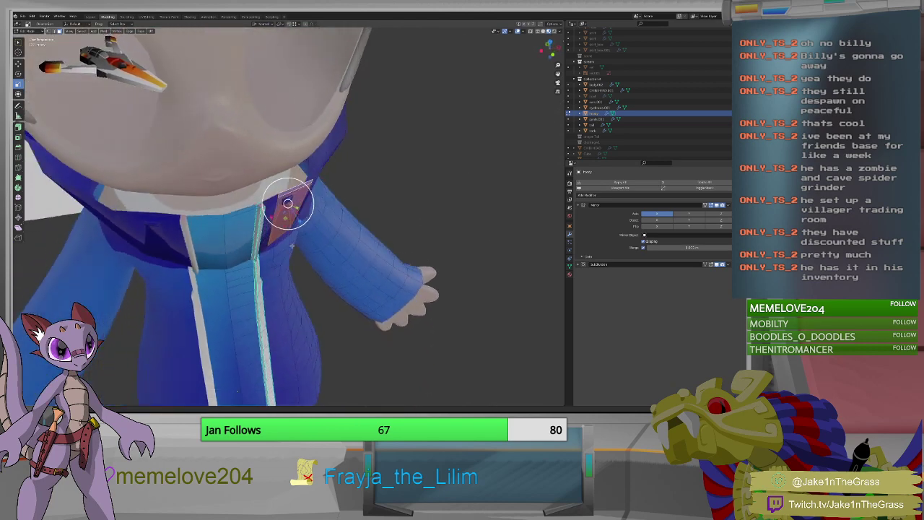
pyautogui.moveTo(292, 246); pyautogui.dragTo(266, 202, button='middle')
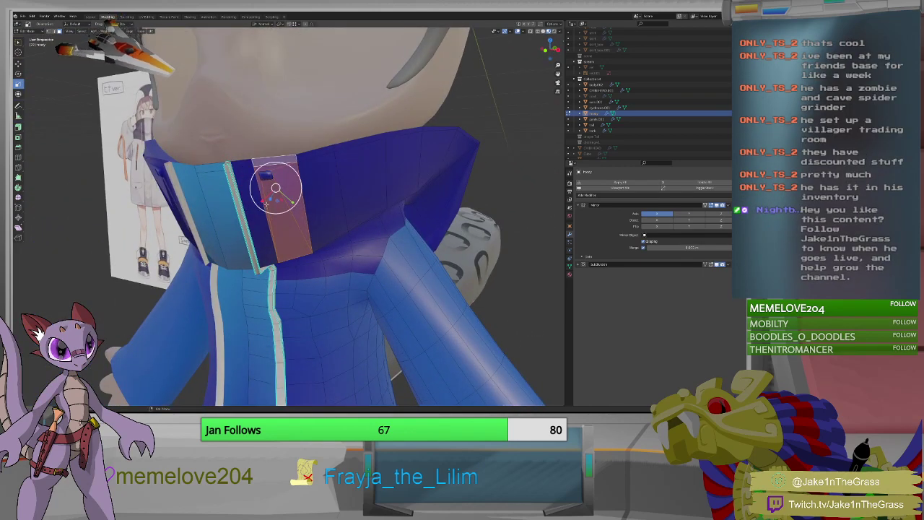
pyautogui.scroll(2, 268, 214)
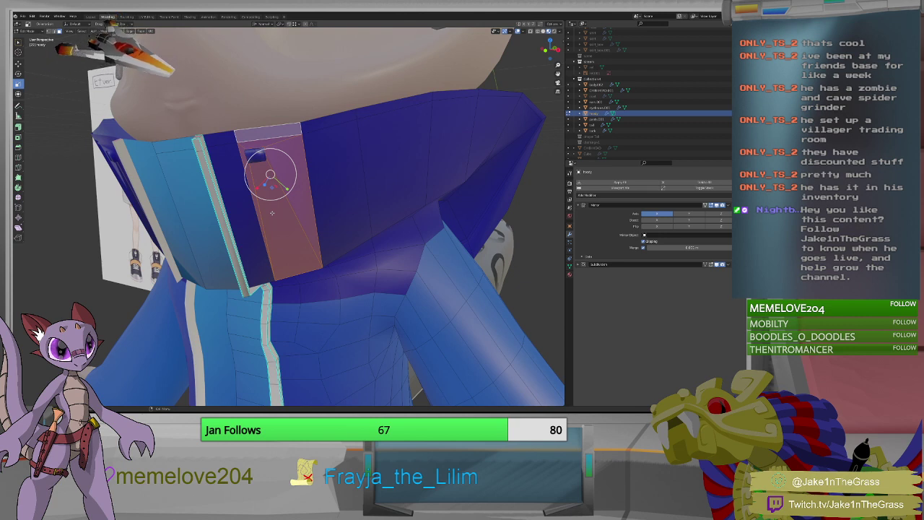
pyautogui.moveTo(276, 226)
pyautogui.mouseDown(button='middle')
pyautogui.moveTo(258, 188)
pyautogui.moveTo(275, 237)
pyautogui.mouseUp(button='middle')
# Push the small protruding face back inward along its normal, closer to the collar's surface.
pyautogui.hotkey('alt', 'a')
pyautogui.hotkey('shift', 'space')
pyautogui.press('g')
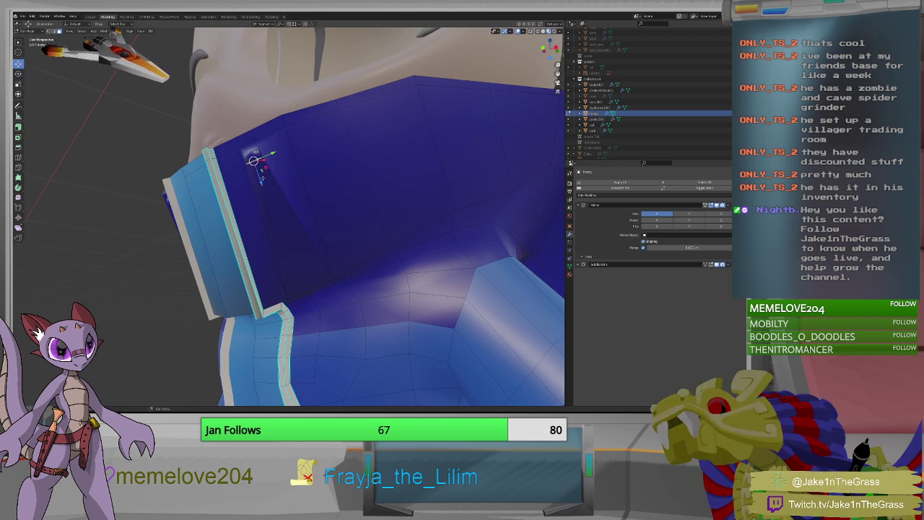
pyautogui.press('g')
pyautogui.click(261, 175)
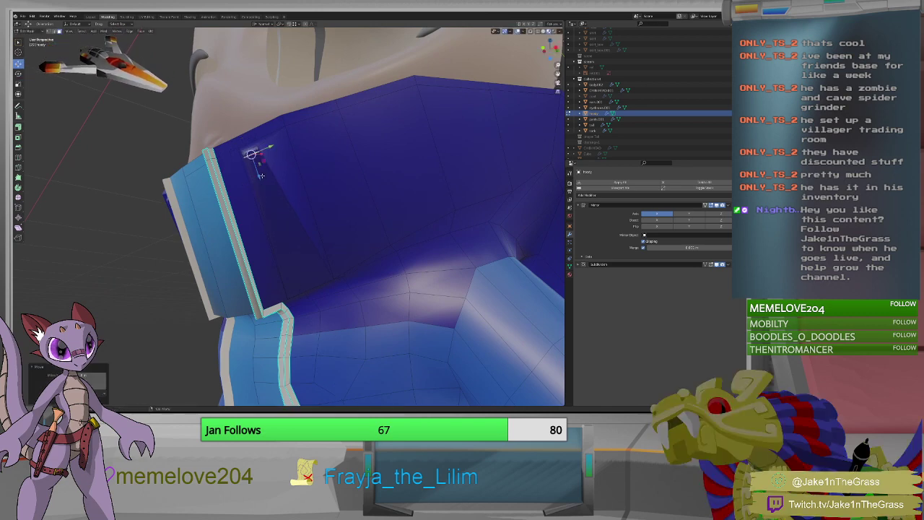
pyautogui.moveTo(261, 175); pyautogui.dragTo(257, 195, button='middle')
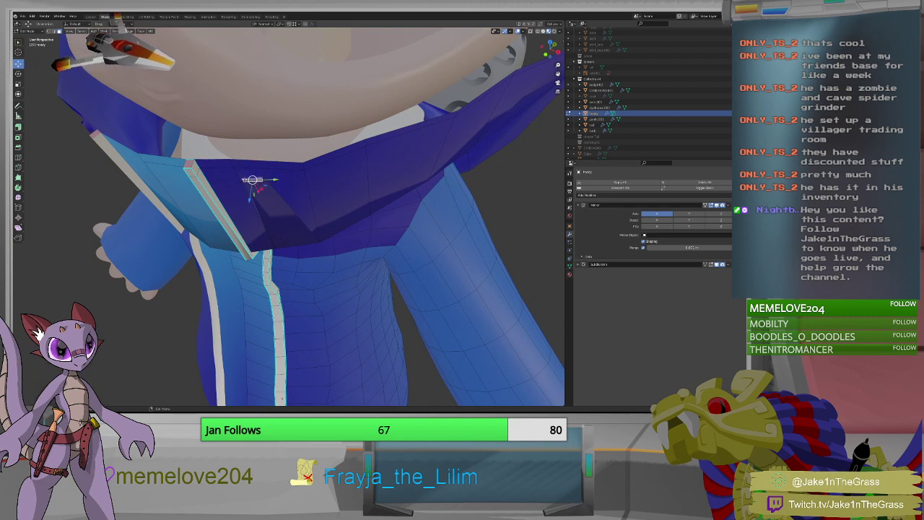
pyautogui.press('KP_Decimal')
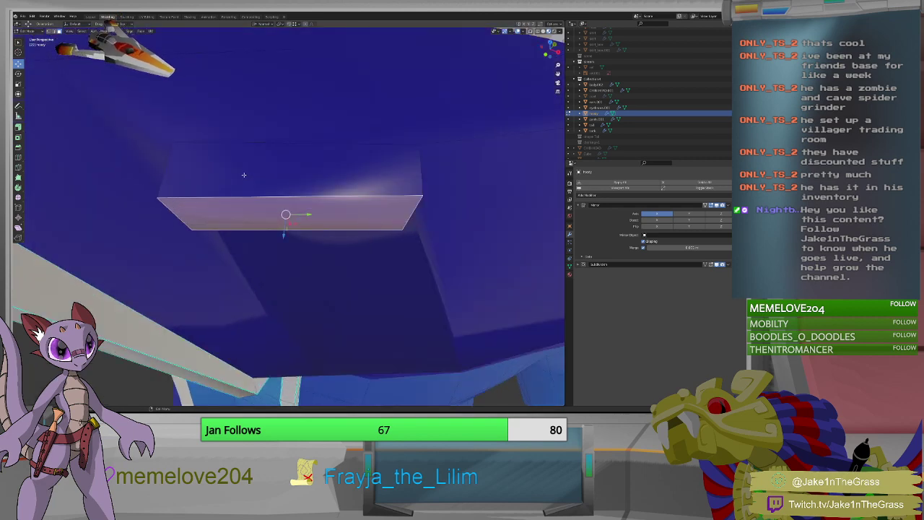
pyautogui.moveTo(254, 200); pyautogui.dragTo(268, 227, button='middle')
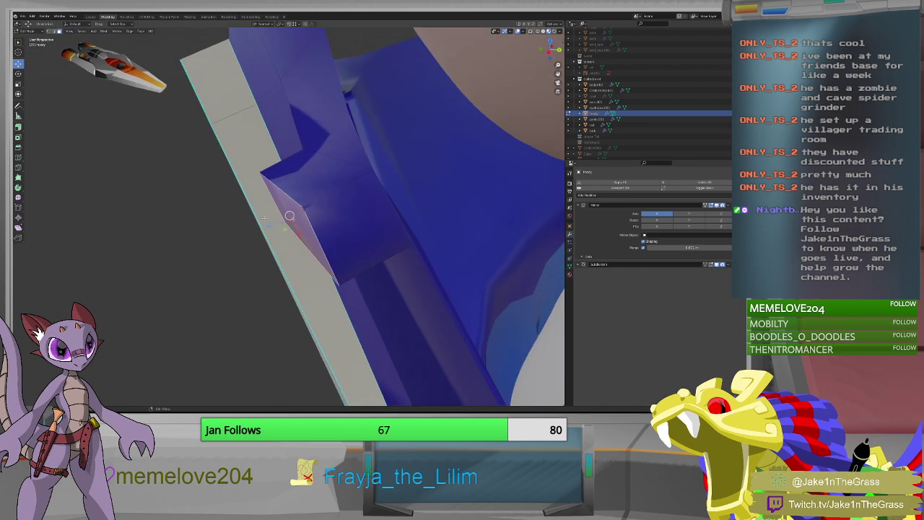
pyautogui.moveTo(269, 227); pyautogui.dragTo(307, 259)
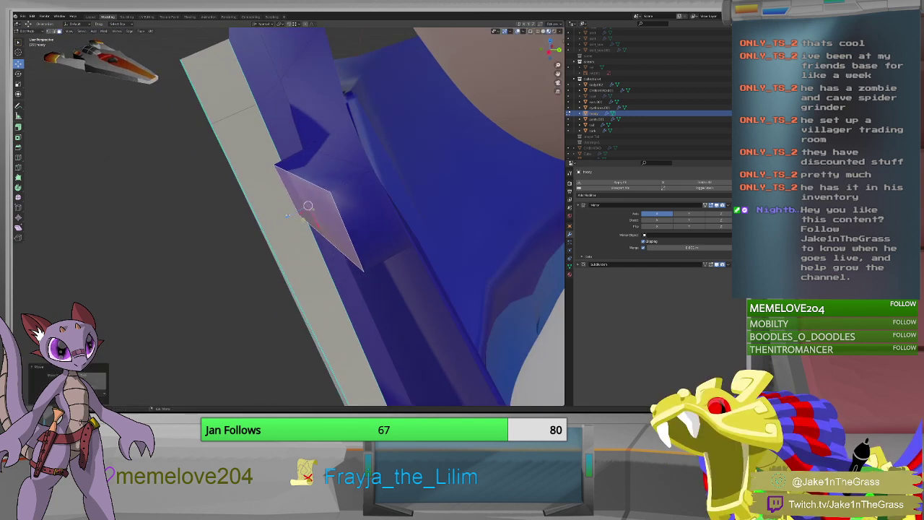
pyautogui.moveTo(322, 270); pyautogui.dragTo(323, 238, button='middle')
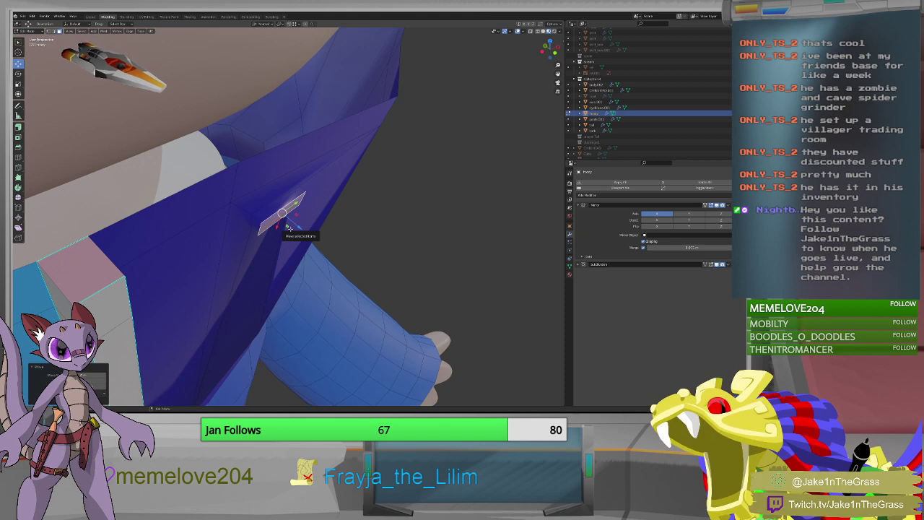
# Move the small protruding face farther out from the collar along its own normal.
pyautogui.press('KP_5')
pyautogui.press('KP_7')
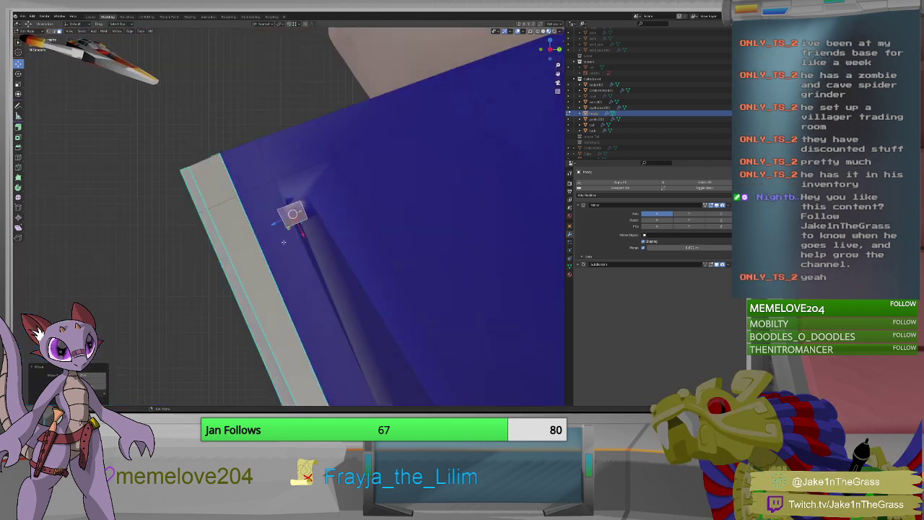
pyautogui.press('g')
pyautogui.press('z')
pyautogui.click(275, 227)
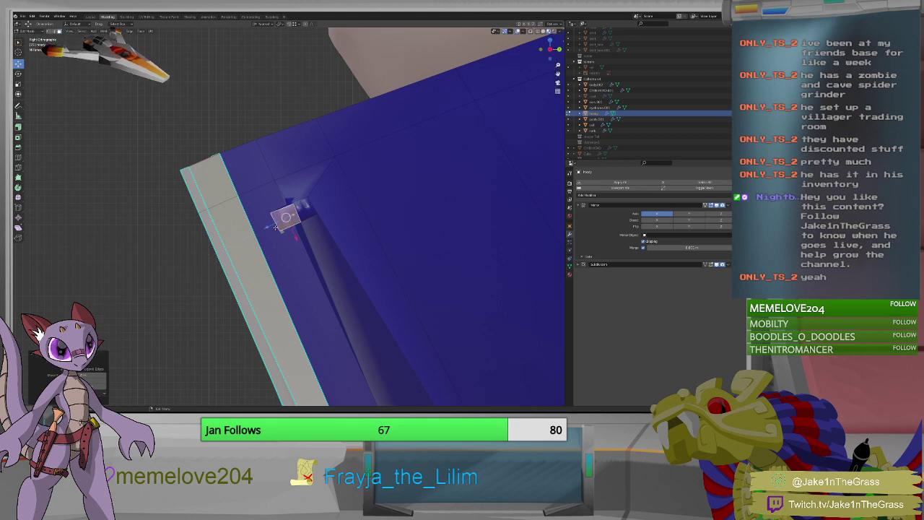
pyautogui.moveTo(319, 238)
pyautogui.mouseDown(button='middle')
pyautogui.moveTo(364, 291)
pyautogui.moveTo(287, 218)
pyautogui.mouseUp(button='middle')
pyautogui.scroll(3, 363, 290)
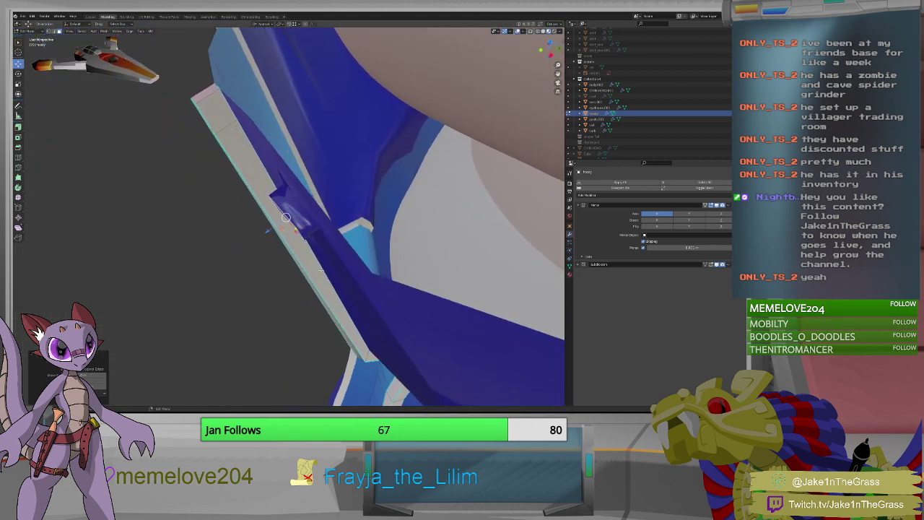
# Rotate the small protruding face so it tilts relative to the collar's surface.
pyautogui.press('c')
pyautogui.press('e')
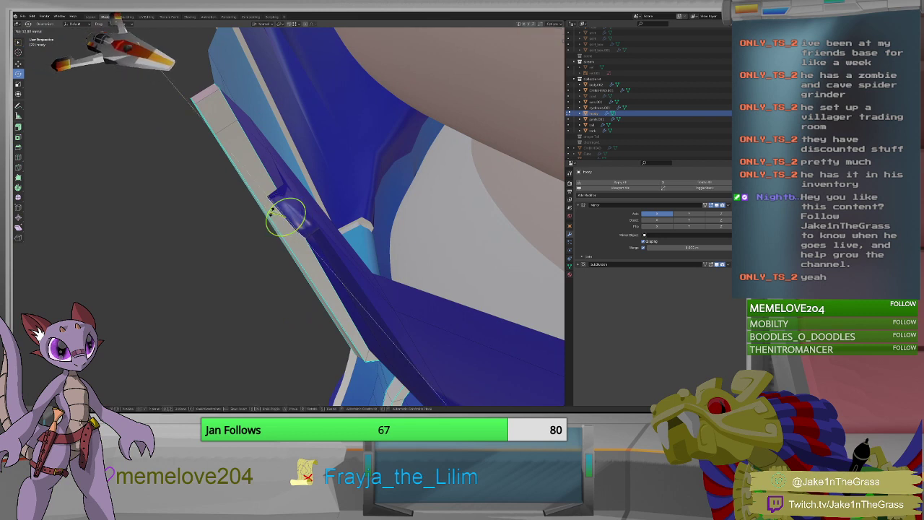
pyautogui.click(271, 215)
pyautogui.moveTo(272, 214)
pyautogui.mouseDown(button='middle')
pyautogui.moveTo(307, 218)
pyautogui.moveTo(287, 216)
pyautogui.mouseUp(button='middle')
pyautogui.rightClick(307, 219)
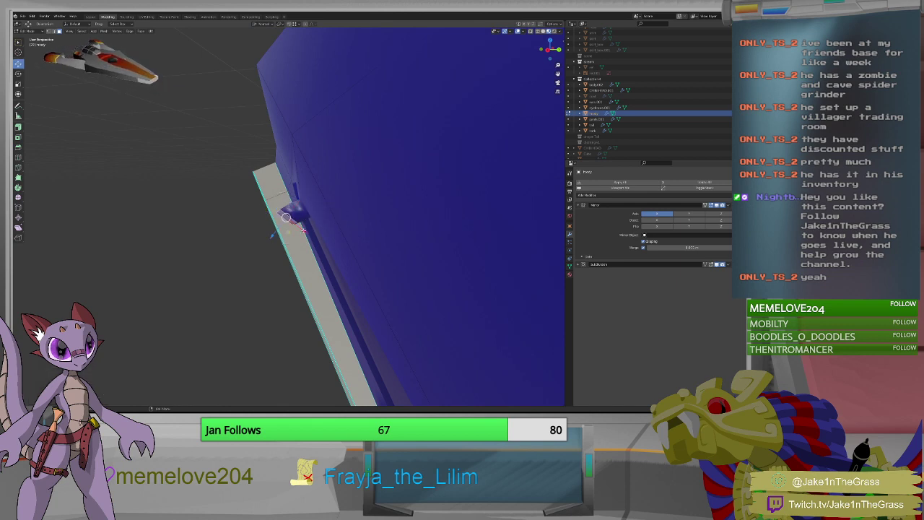
# Nudge the tilted protruding face slightly along its local X axis.
pyautogui.press('e')
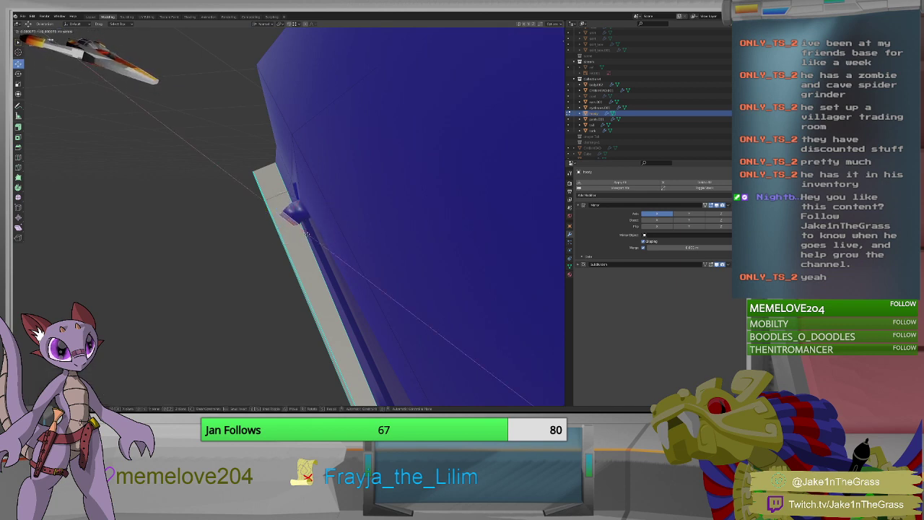
pyautogui.click(302, 233)
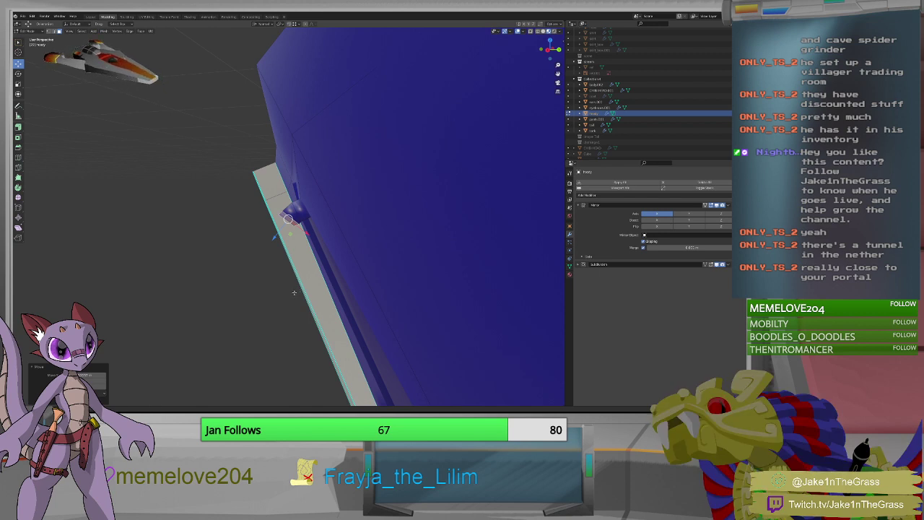
pyautogui.moveTo(294, 292)
pyautogui.mouseDown(button='middle')
pyautogui.moveTo(304, 293)
pyautogui.moveTo(294, 291)
pyautogui.mouseUp(button='middle')
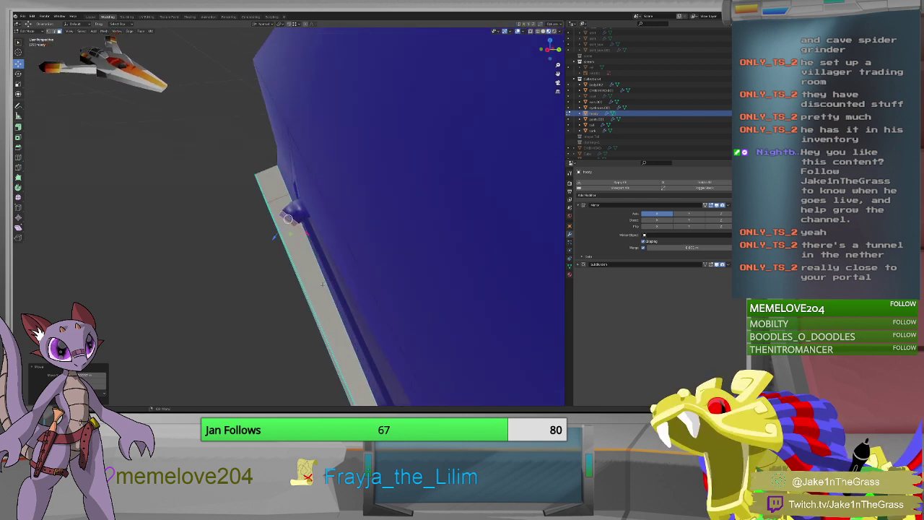
# Scale the small protruding face along its local X axis.
pyautogui.press('c')
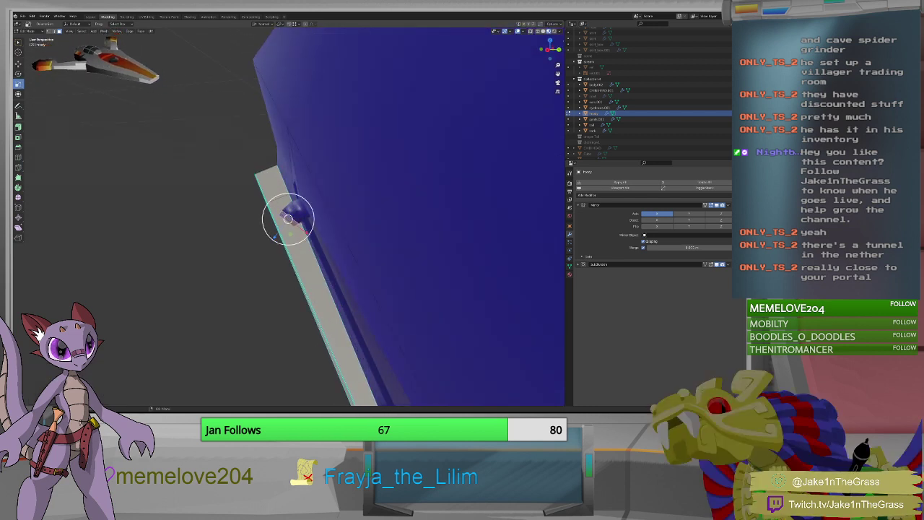
pyautogui.click(288, 219)
pyautogui.press('Escape')
pyautogui.press('s')
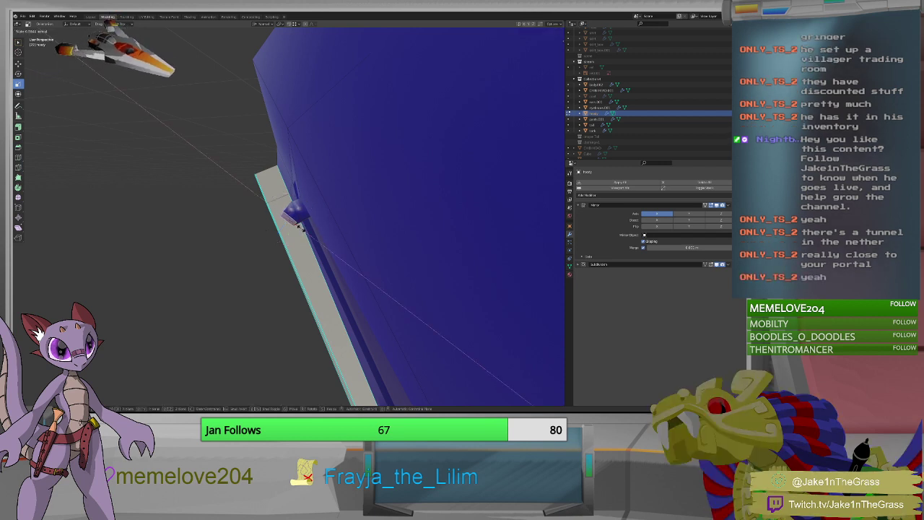
pyautogui.press('Escape')
pyautogui.press('c')
pyautogui.press('KP_Decimal')
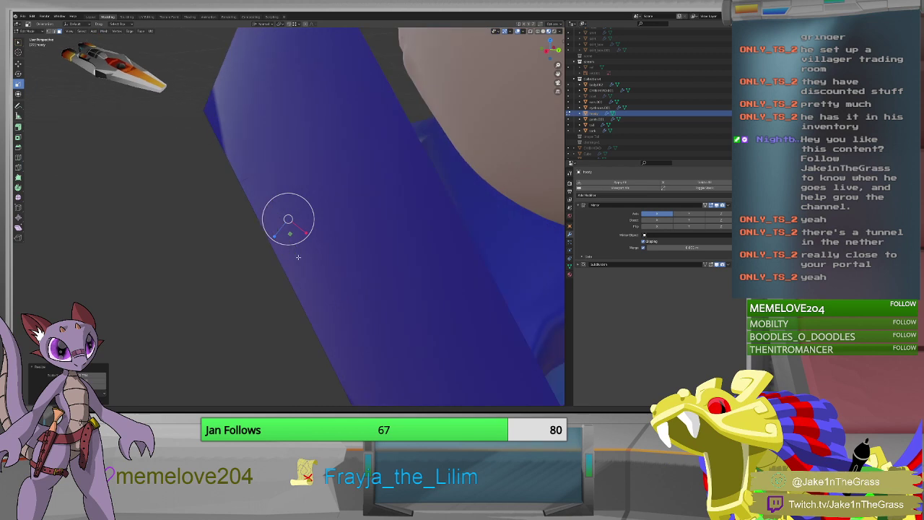
# Shift the resized protruding face slightly along its local X axis to realign it with the collar detail.
pyautogui.press('Escape')
pyautogui.hotkey('shift', 'space')
pyautogui.press('g')
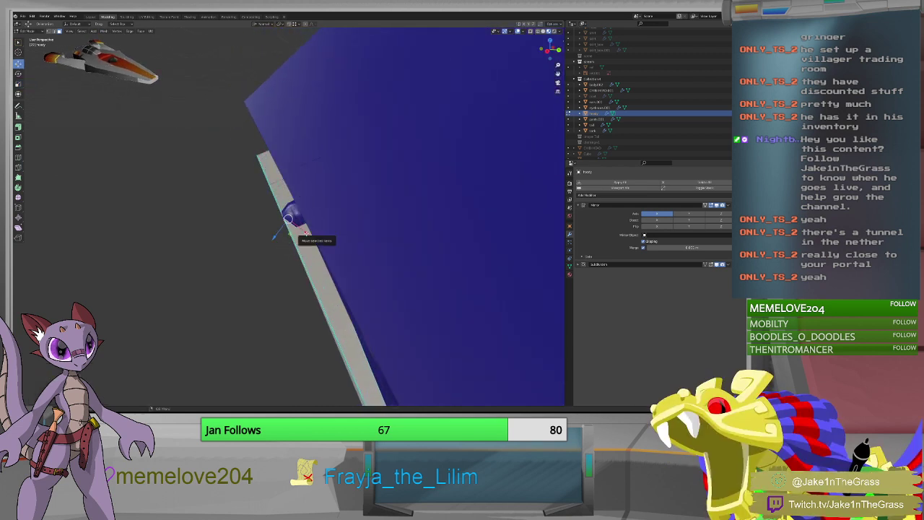
pyautogui.moveTo(306, 233); pyautogui.dragTo(308, 236)
pyautogui.moveTo(308, 236); pyautogui.dragTo(284, 246, button='middle')
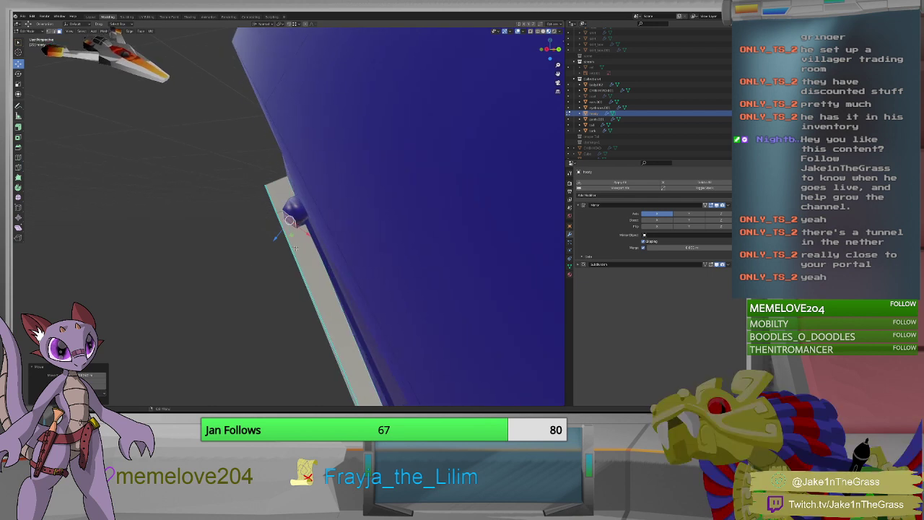
# Extend the end face of the collar detail outward and rotate it toward a downward direction.
pyautogui.moveTo(283, 246); pyautogui.dragTo(304, 235)
pyautogui.hotkey('shift', 'space')
pyautogui.press('r')
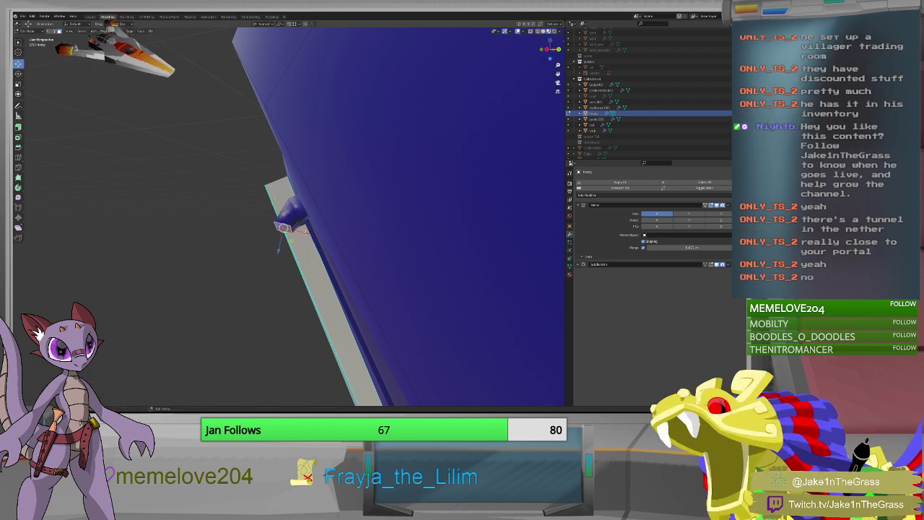
# Adjust the position of the collar detail's end face along its local X axis and its normal.
pyautogui.press('g')
pyautogui.press('x')
pyautogui.click(309, 233)
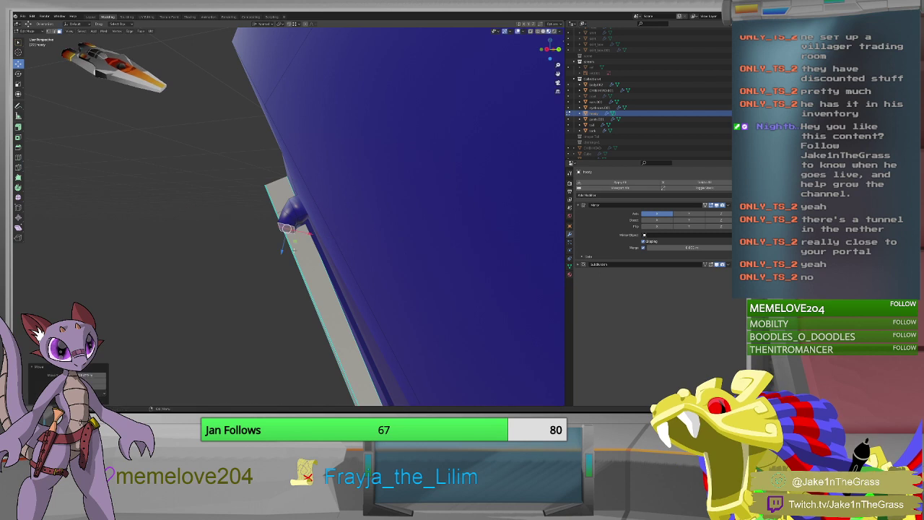
pyautogui.moveTo(309, 233); pyautogui.dragTo(302, 266, button='middle')
pyautogui.press('g')
pyautogui.press('z')
pyautogui.click(284, 247)
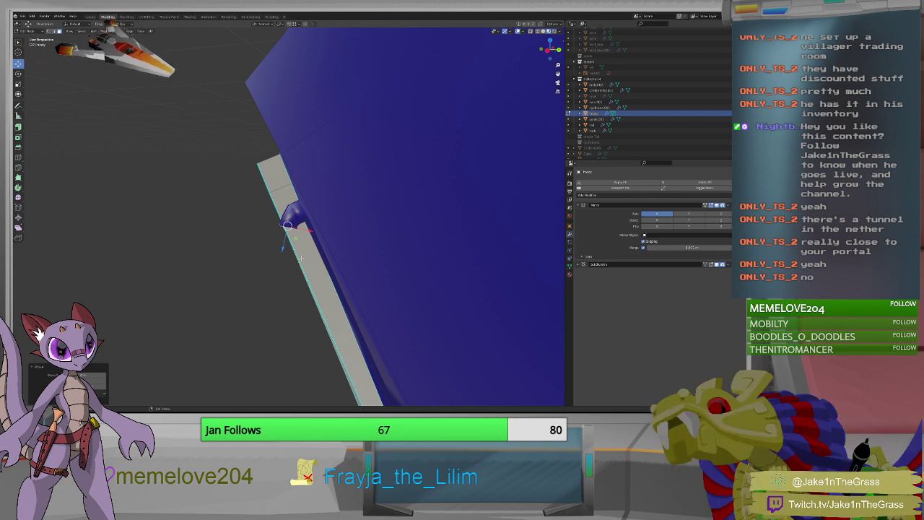
# Move the collar detail's end face farther out along its normal.
pyautogui.moveTo(292, 258); pyautogui.dragTo(420, 242, button='middle')
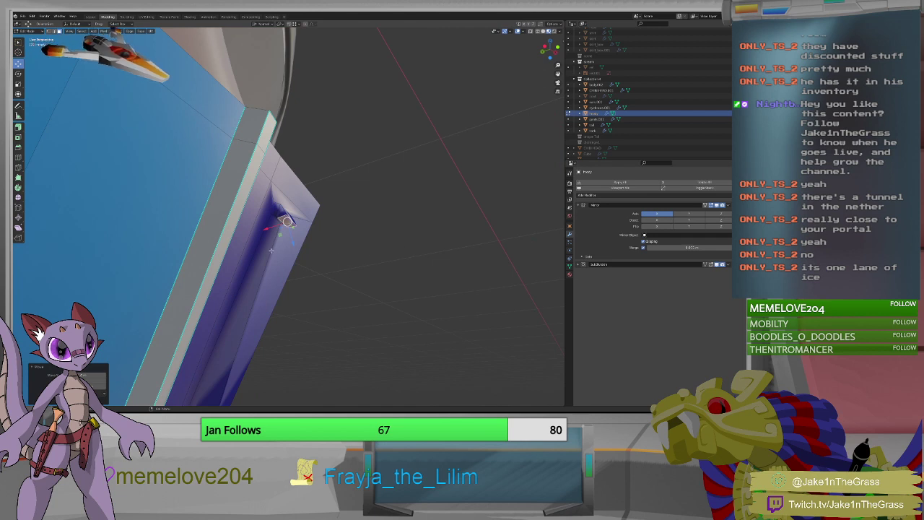
pyautogui.press('g')
pyautogui.press('z')
pyautogui.click(296, 237)
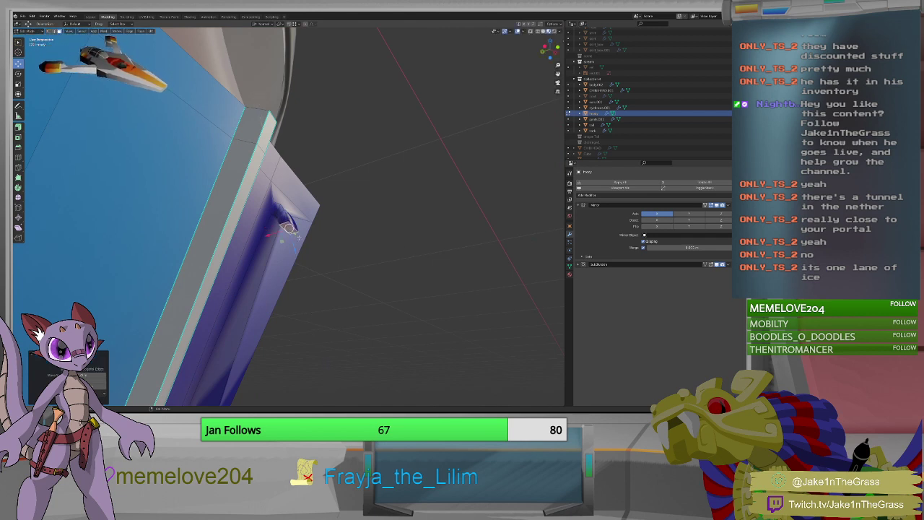
# Rotate the collar detail's end face about its local Y axis until it points straight down.
pyautogui.moveTo(318, 238); pyautogui.dragTo(242, 258, button='middle')
pyautogui.press('g')
pyautogui.press('y')
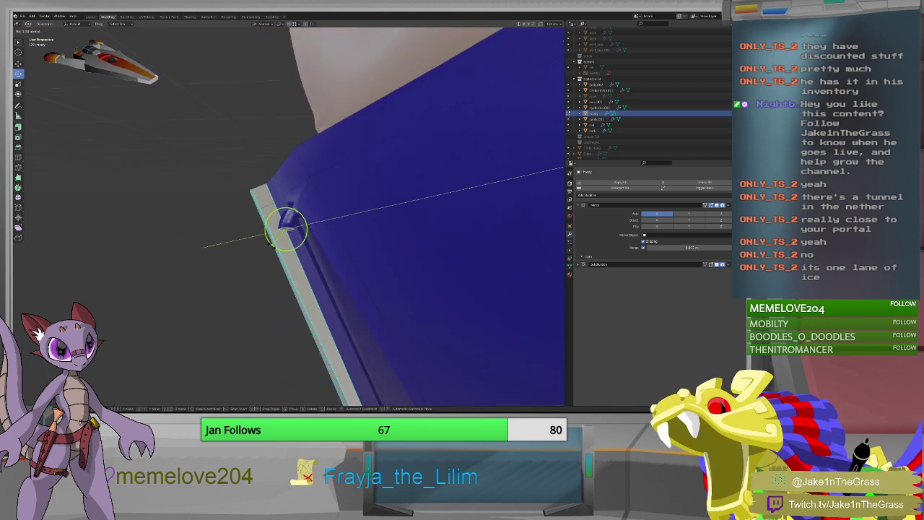
pyautogui.click(275, 248)
pyautogui.moveTo(275, 247); pyautogui.dragTo(293, 258, button='middle')
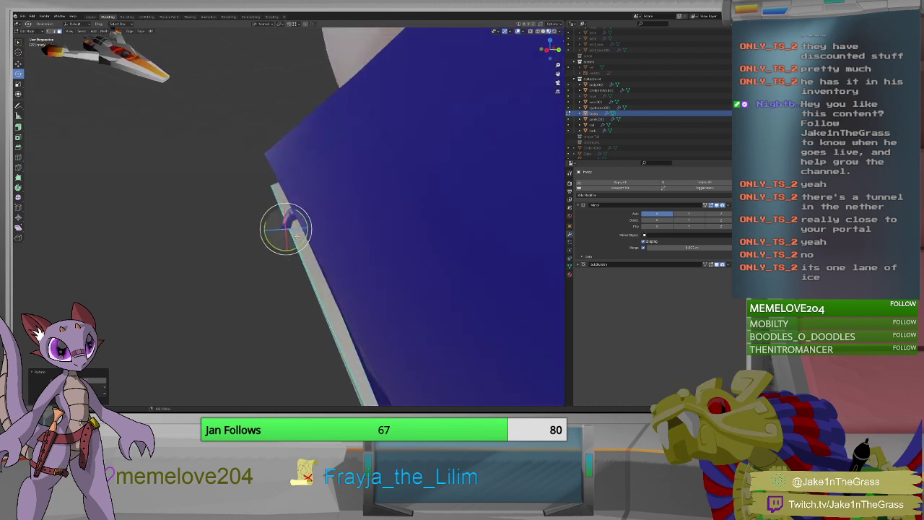
# Shift the downward-pointing end face slightly along its local X axis.
pyautogui.hotkey('shift', 'space')
pyautogui.press('g')
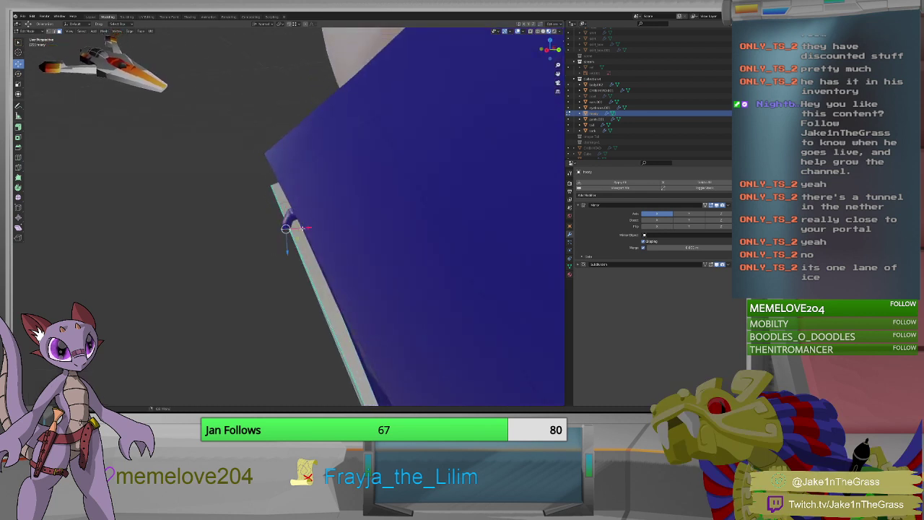
pyautogui.moveTo(309, 229); pyautogui.dragTo(312, 228)
pyautogui.moveTo(312, 228); pyautogui.dragTo(278, 251, button='middle')
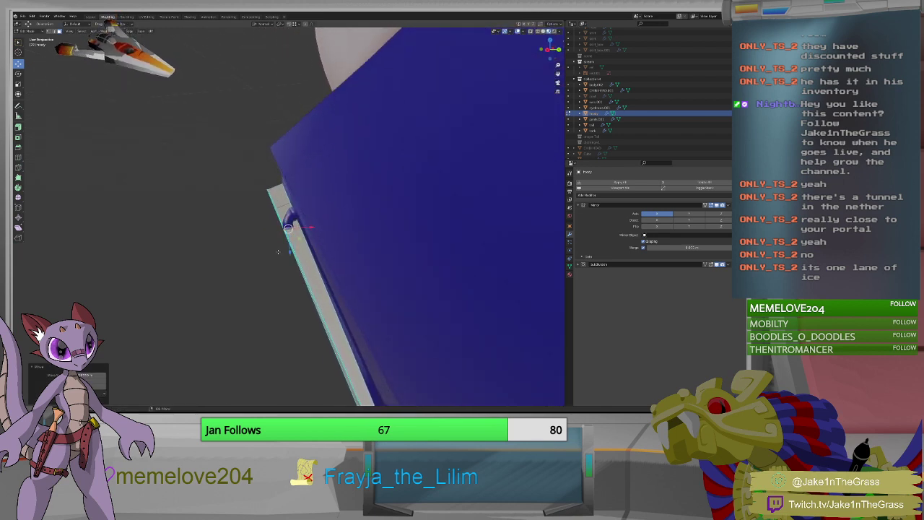
# Switch the transform orientation to Global and flatten the collar detail's end face along the Z axis.
pyautogui.click(262, 24)
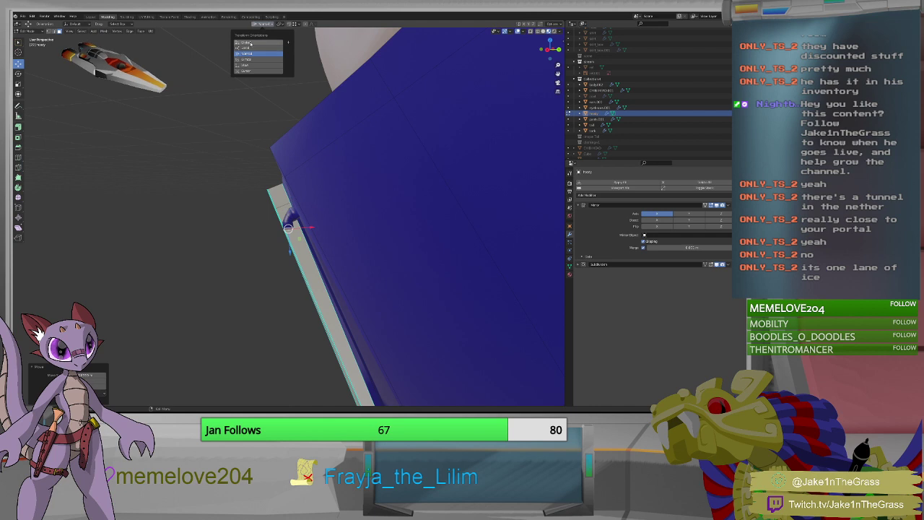
pyautogui.click(264, 35)
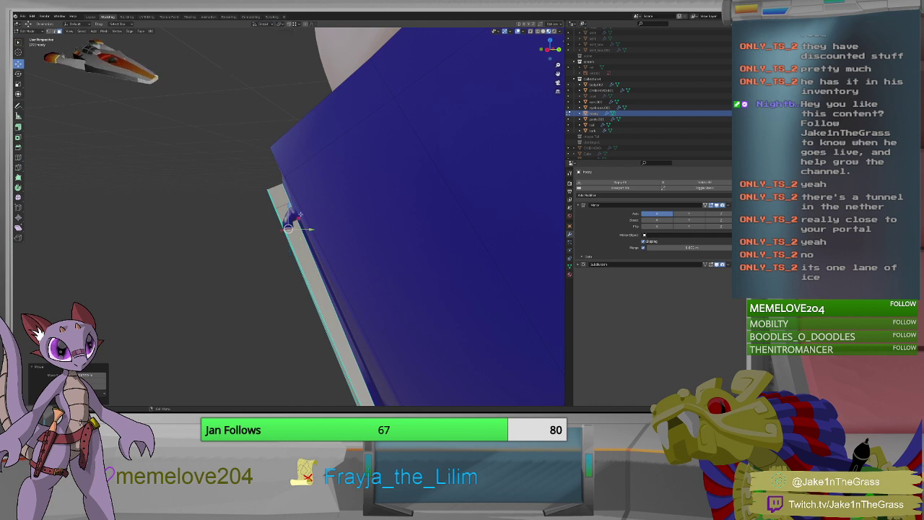
pyautogui.hotkey('shift', 'space')
pyautogui.press('s')
pyautogui.scroll(6, 289, 228)
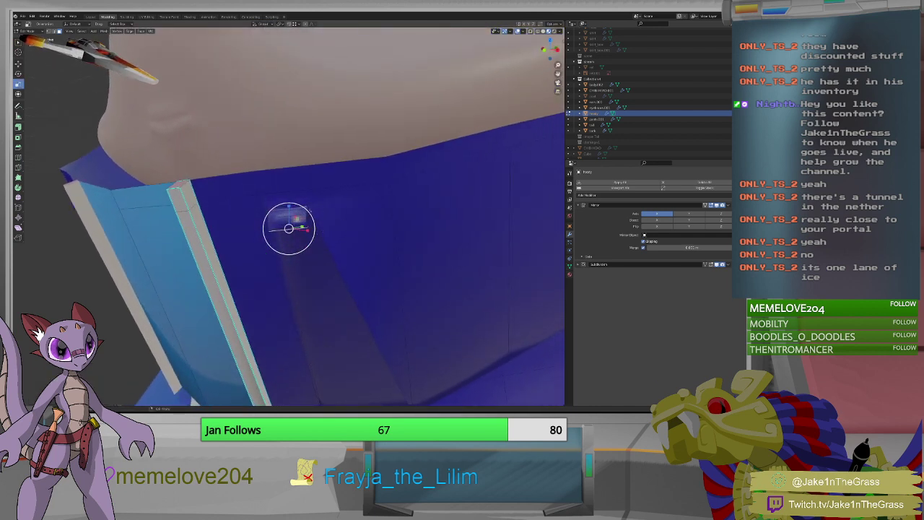
pyautogui.moveTo(291, 207); pyautogui.dragTo(289, 213)
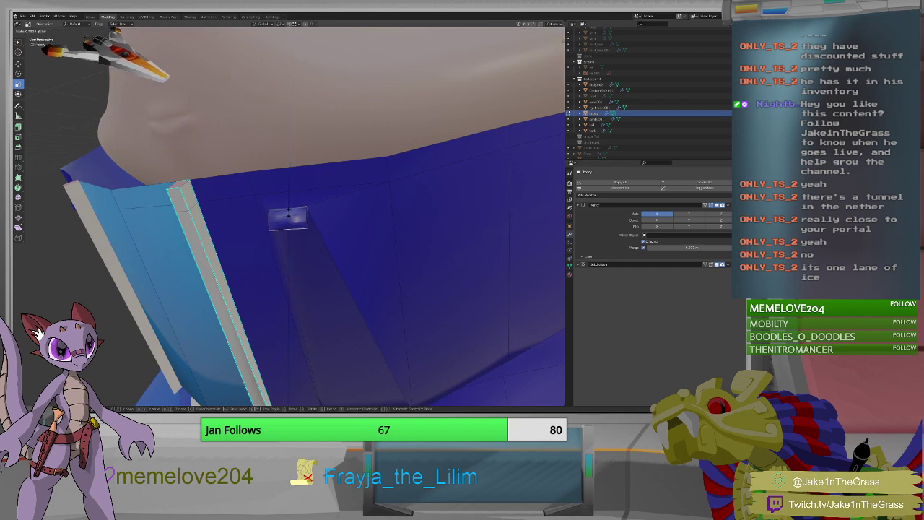
pyautogui.click(289, 217)
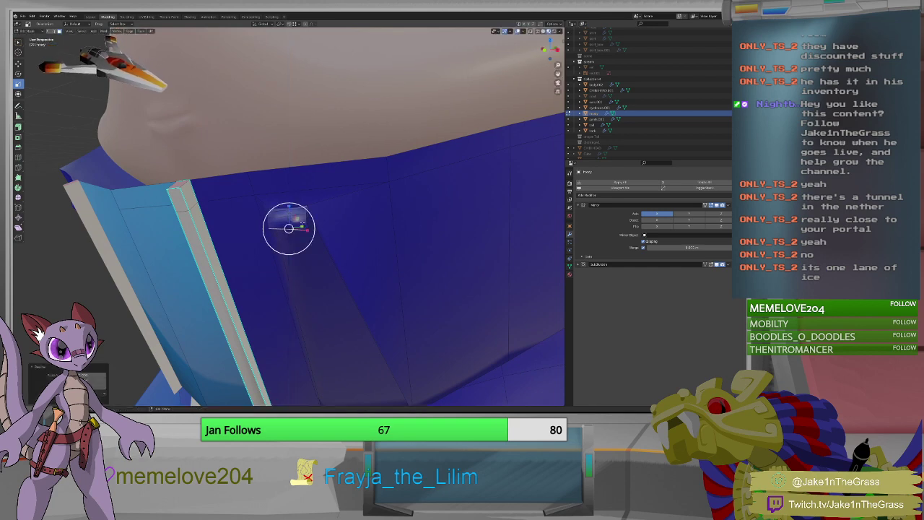
# Try to extend the flattened end face straight down into a long cord hanging from the collar.
pyautogui.moveTo(290, 217)
pyautogui.mouseDown(button='middle')
pyautogui.moveTo(351, 208)
pyautogui.moveTo(328, 215)
pyautogui.moveTo(339, 228)
pyautogui.moveTo(323, 235)
pyautogui.moveTo(307, 220)
pyautogui.moveTo(337, 215)
pyautogui.moveTo(295, 217)
pyautogui.mouseUp(button='middle')
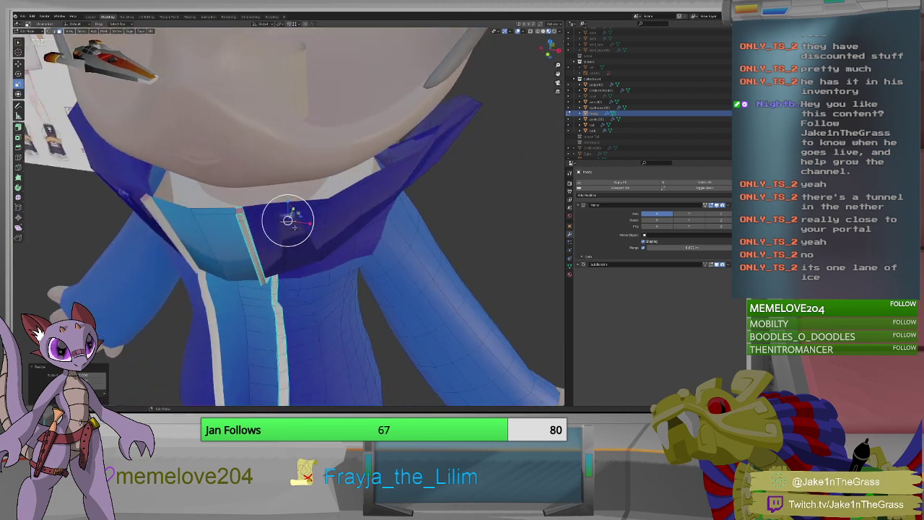
pyautogui.moveTo(287, 220); pyautogui.dragTo(303, 258)
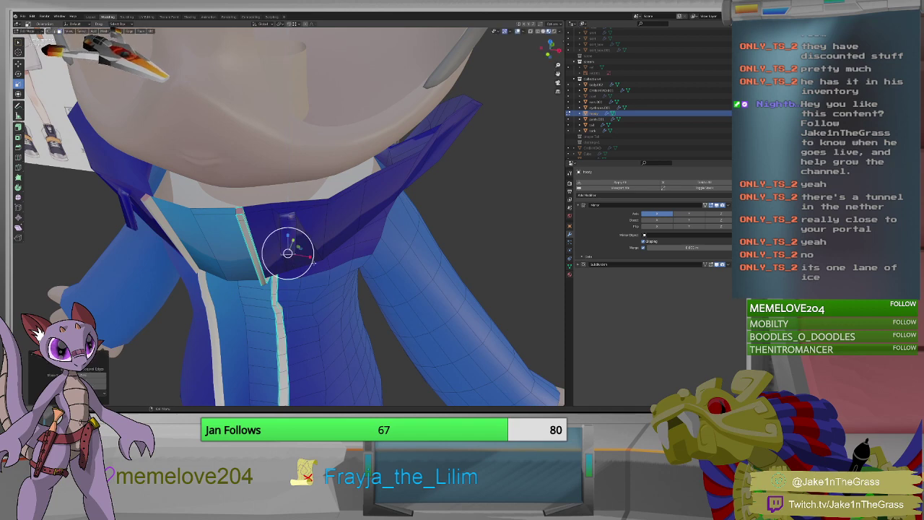
pyautogui.moveTo(291, 253); pyautogui.dragTo(296, 258, button='middle')
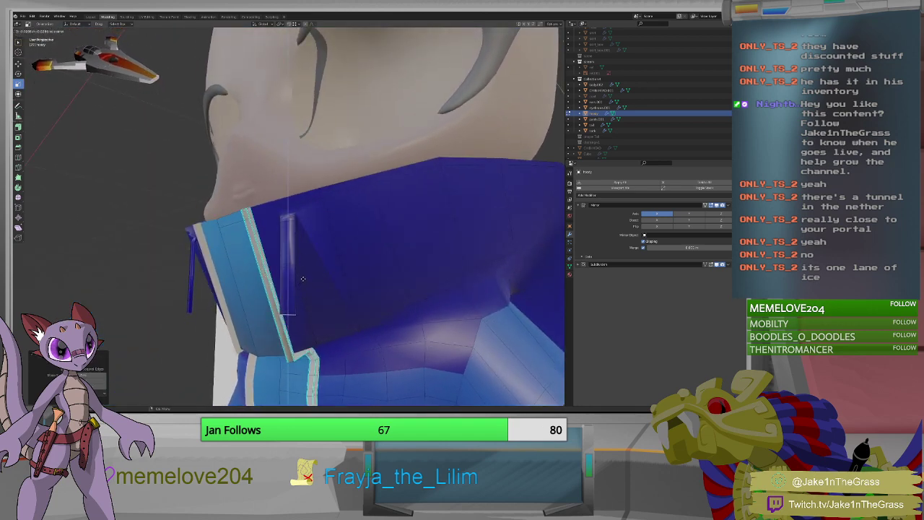
pyautogui.scroll(-8, 302, 278)
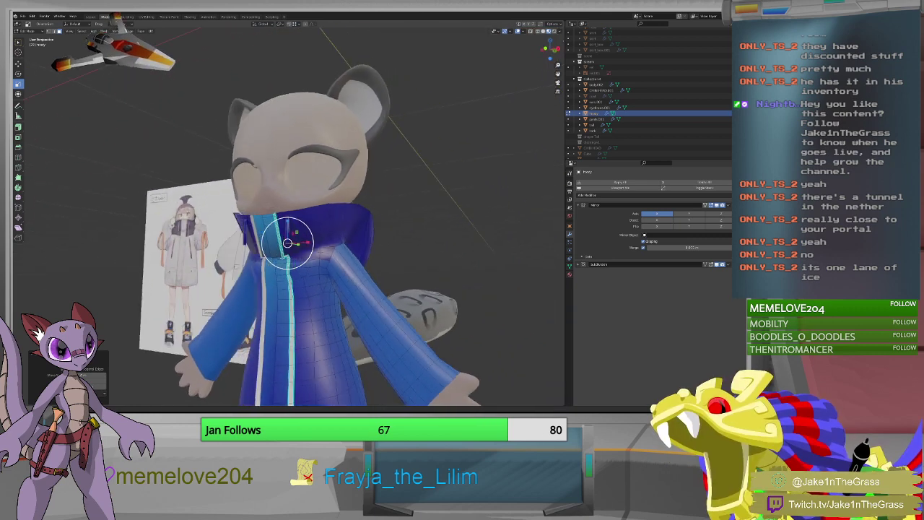
pyautogui.moveTo(287, 243); pyautogui.dragTo(288, 276, button='middle')
pyautogui.press('Escape')
pyautogui.press('c')
pyautogui.moveTo(321, 280); pyautogui.dragTo(297, 226, button='middle')
pyautogui.scroll(6, 295, 251)
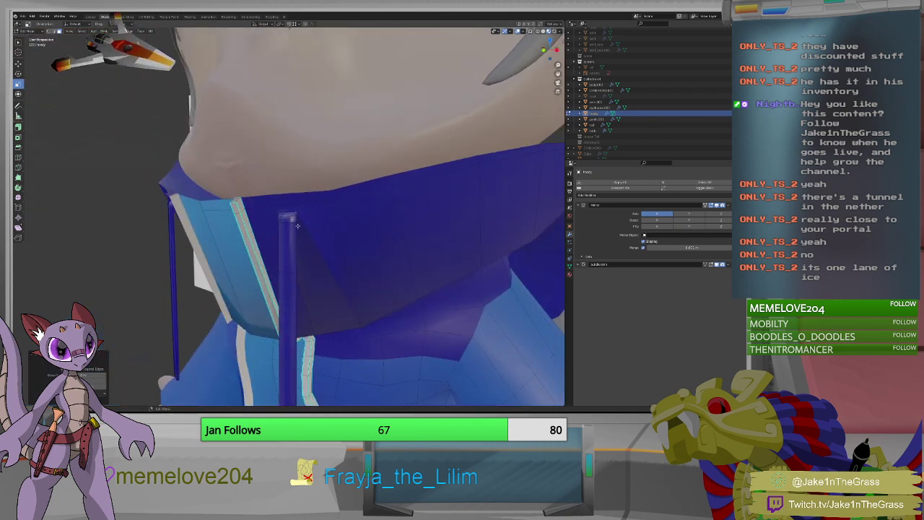
# Select the faces at the top of the hanging cord, and undo the cord's downward extension.
pyautogui.click(293, 222)
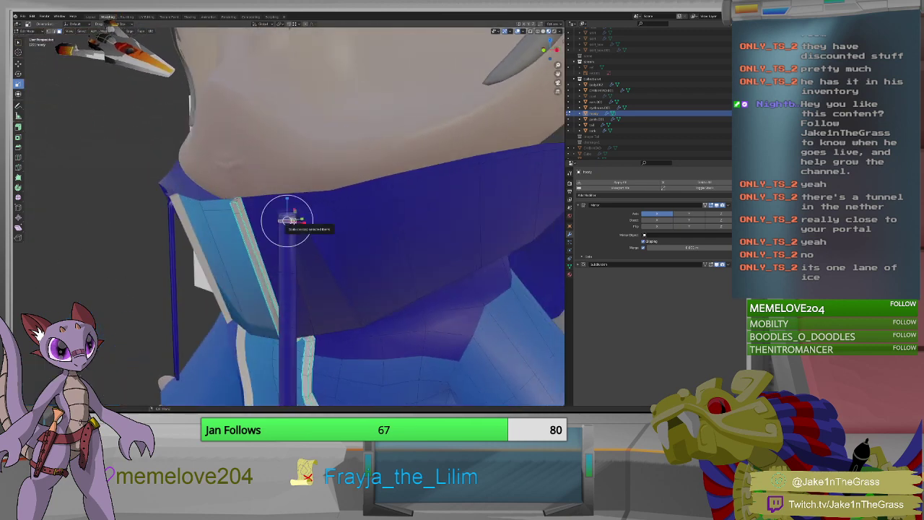
pyautogui.moveTo(292, 220)
pyautogui.mouseDown()
pyautogui.moveTo(289, 404)
pyautogui.moveTo(289, 221)
pyautogui.mouseUp()
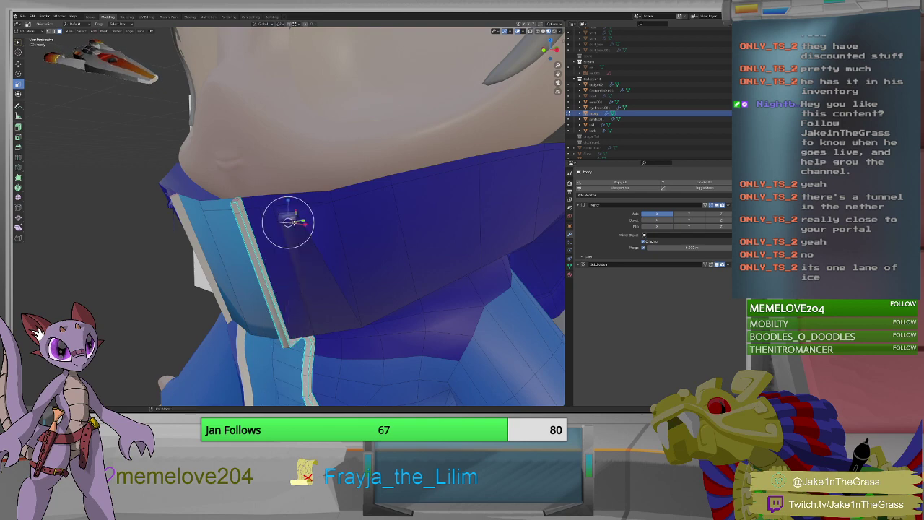
pyautogui.scroll(3, 289, 221)
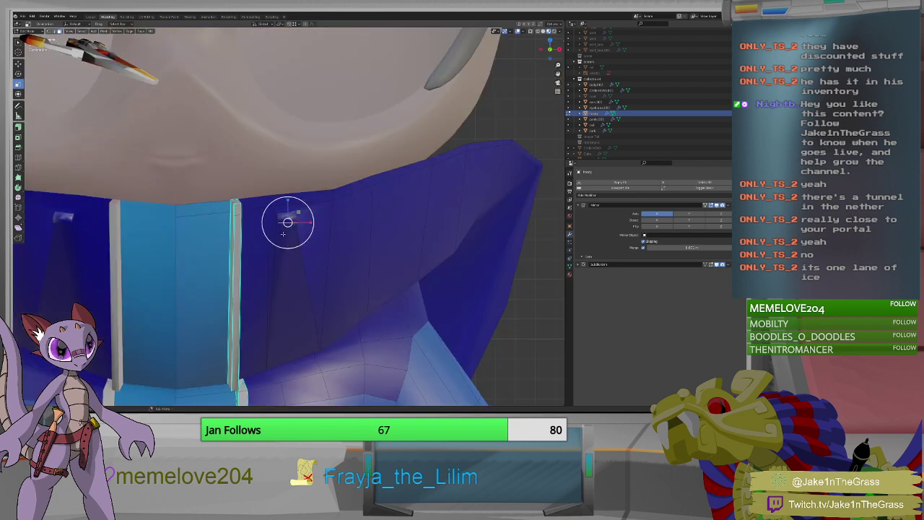
# Shift the collar detail's end face slightly along the global X axis and save the file.
pyautogui.scroll(4, 286, 231)
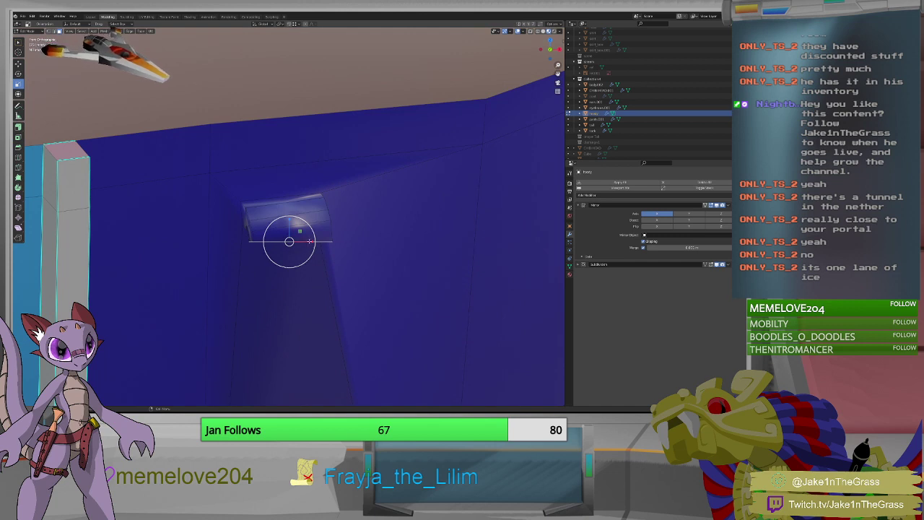
pyautogui.hotkey('shift', 'space')
pyautogui.press('g')
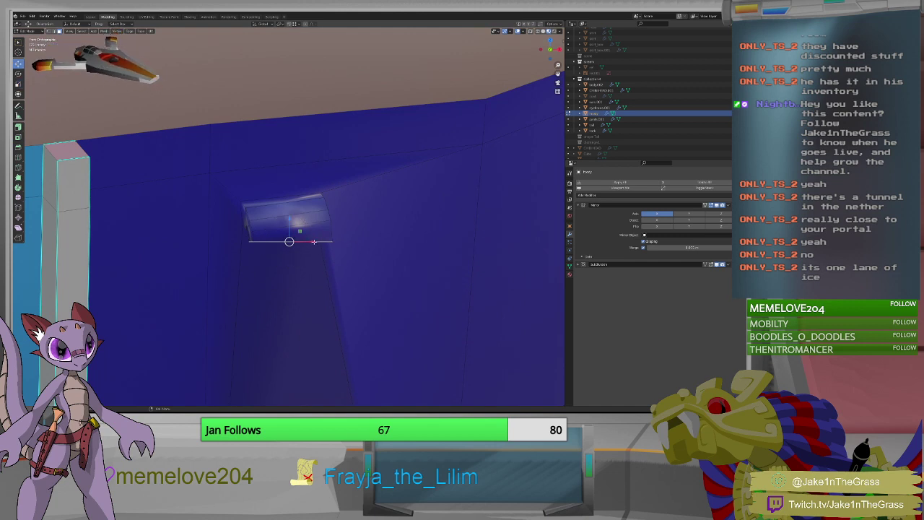
pyautogui.moveTo(312, 241); pyautogui.dragTo(310, 242)
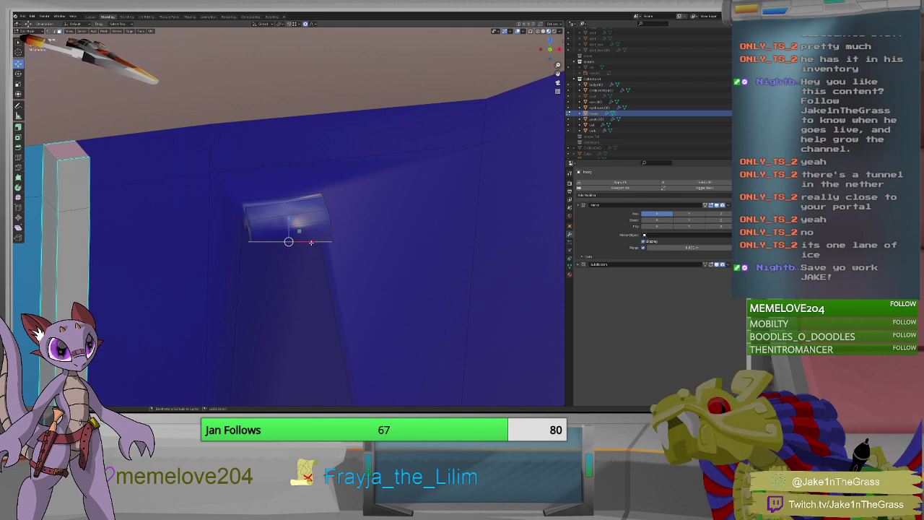
pyautogui.hotkey('ctrl', 's')
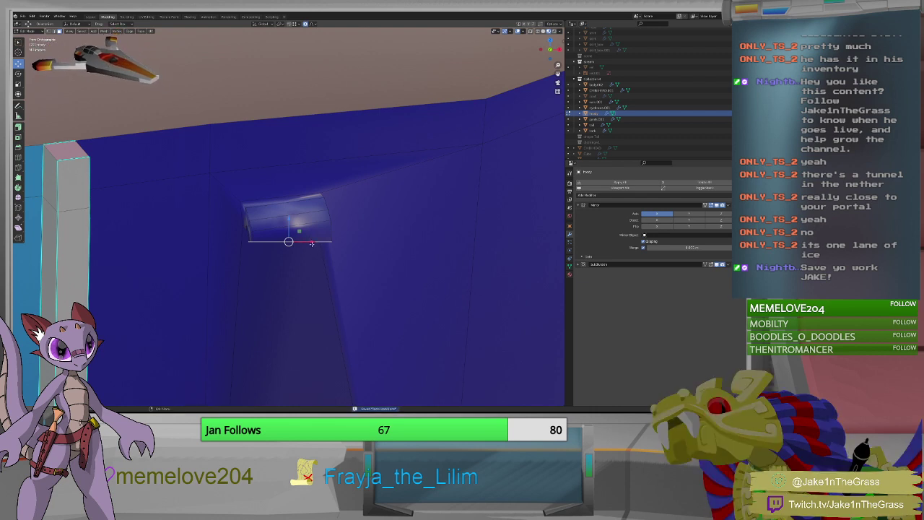
# Move the collar detail's end face along X again, using proportional editing with a reduced influence radius.
pyautogui.press('g')
pyautogui.press('x')
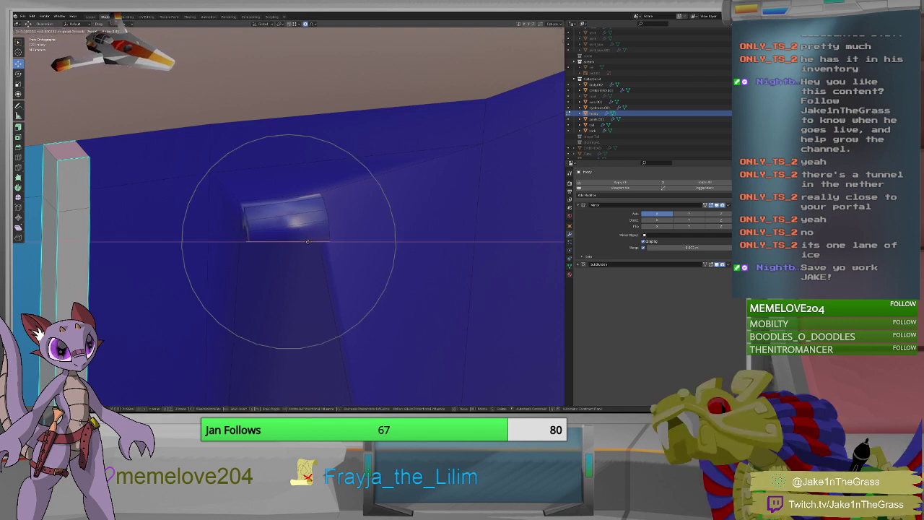
pyautogui.scroll(11, 309, 239)
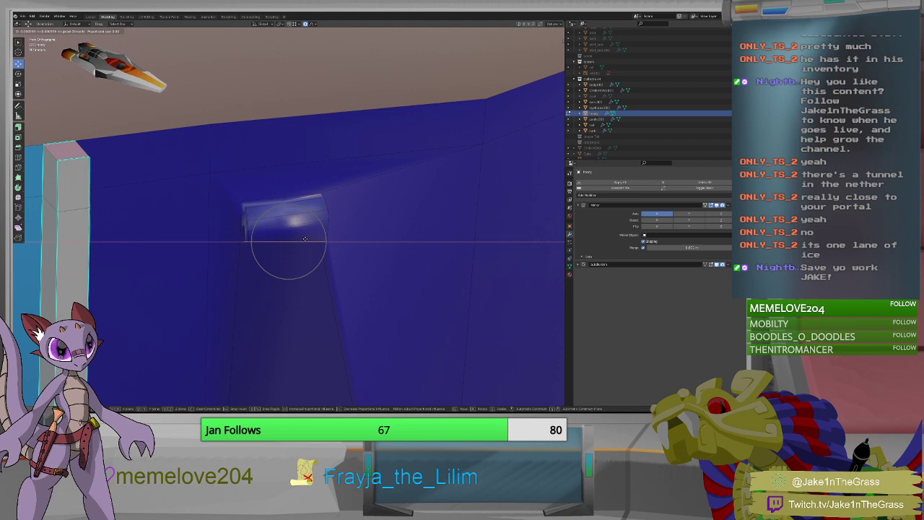
pyautogui.click(305, 238)
# Rotate the collar detail's end face slightly at the opening under the collar.
pyautogui.moveTo(341, 257); pyautogui.dragTo(340, 297, button='middle')
pyautogui.hotkey('shift', 'space')
pyautogui.press('r')
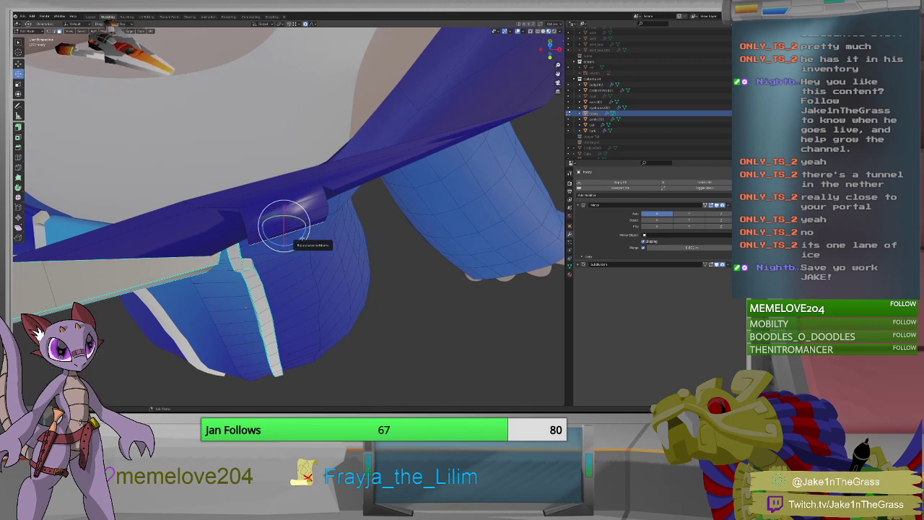
pyautogui.moveTo(304, 239); pyautogui.dragTo(306, 244)
pyautogui.scroll(6, 307, 241)
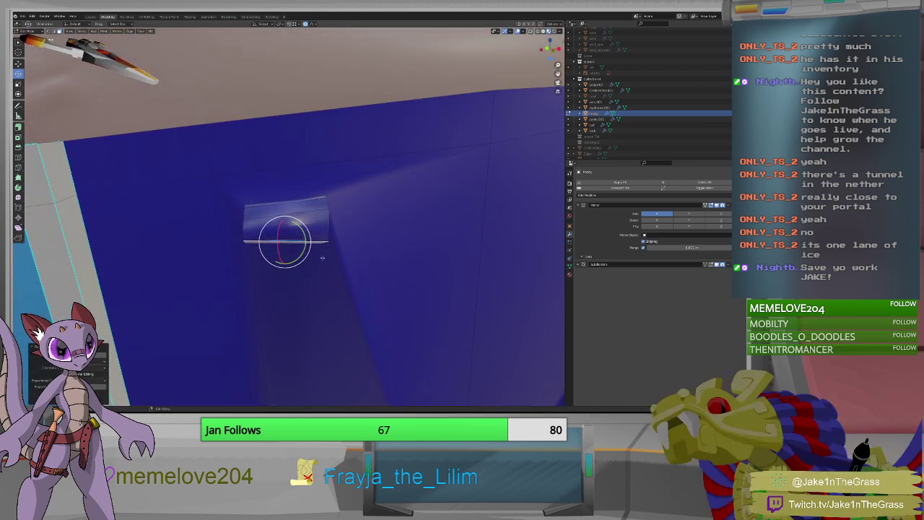
pyautogui.scroll(-6, 307, 257)
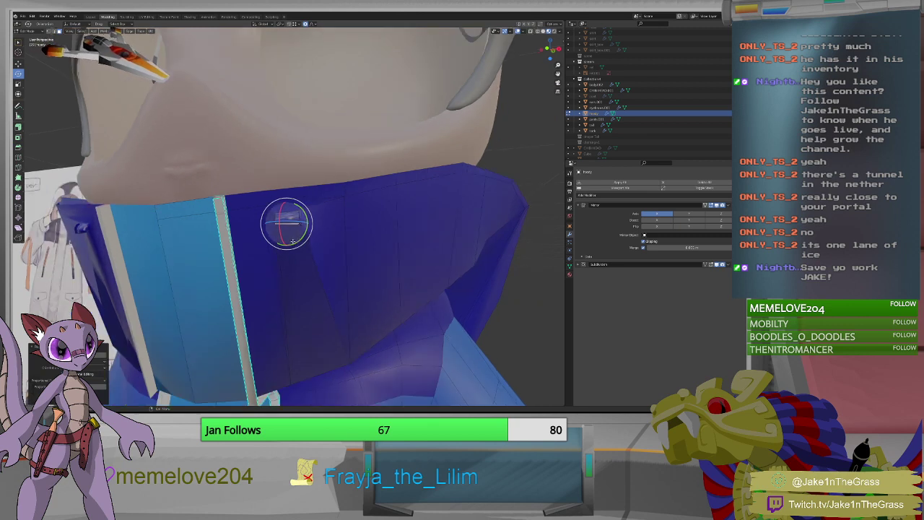
# Lower the end face along the Z axis to pull out a short cord in front of the collar.
pyautogui.scroll(-3, 293, 242)
pyautogui.press('g')
pyautogui.press('z')
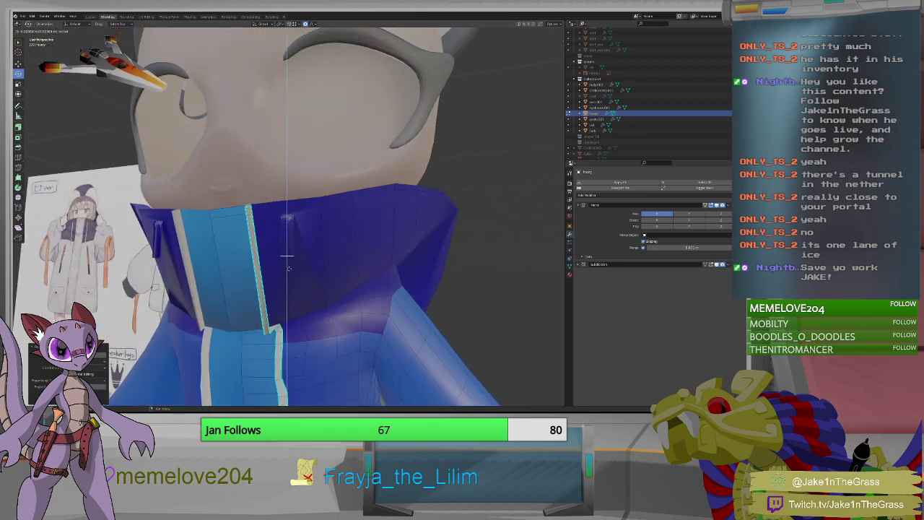
pyautogui.click(289, 285)
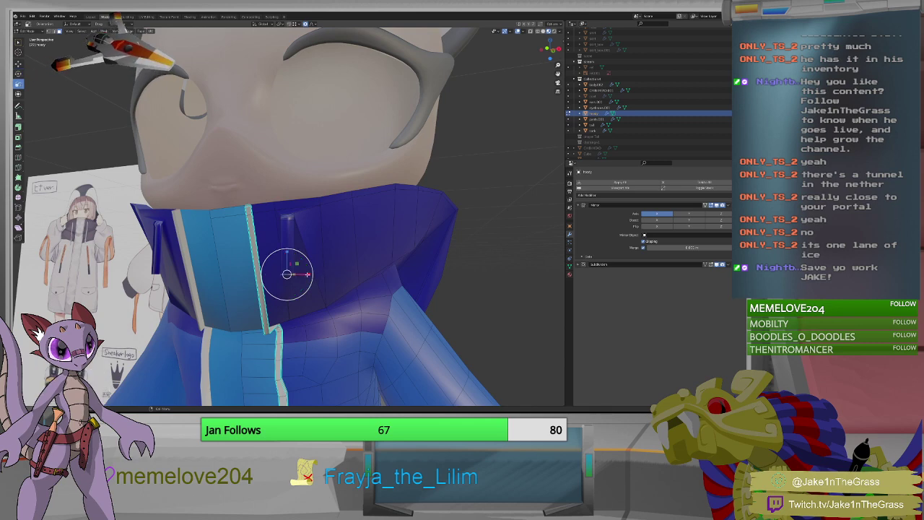
# Switch the transform orientation to Normal and scale the cord's end face along its Y axis.
pyautogui.hotkey('shift', 'space')
pyautogui.press('s')
pyautogui.moveTo(324, 276); pyautogui.dragTo(287, 263, button='middle')
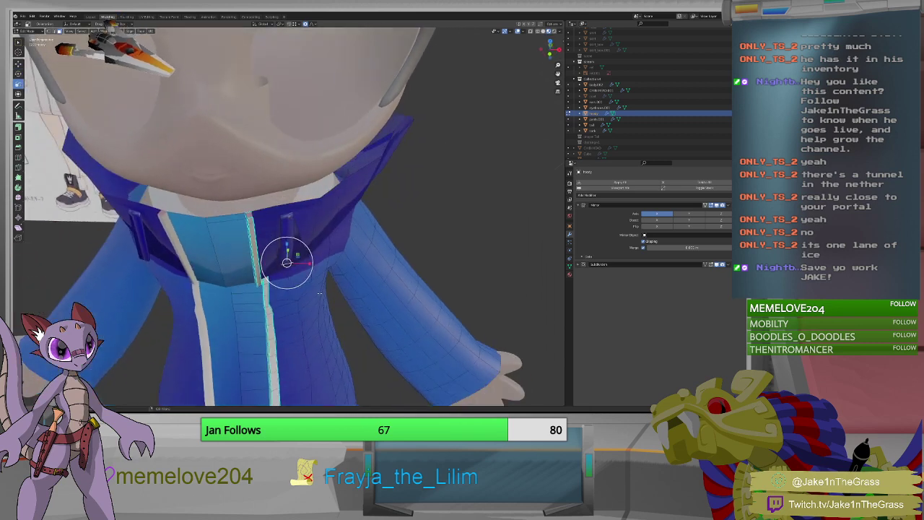
pyautogui.click(261, 24)
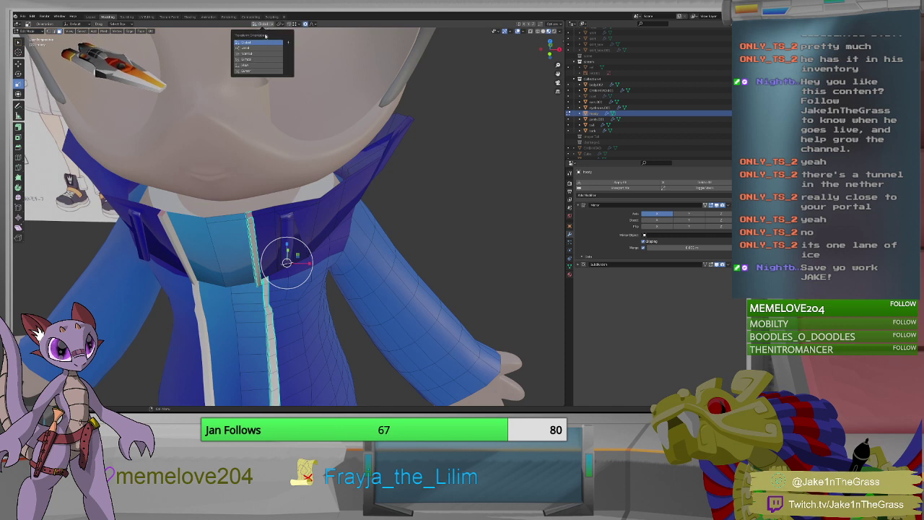
pyautogui.click(252, 47)
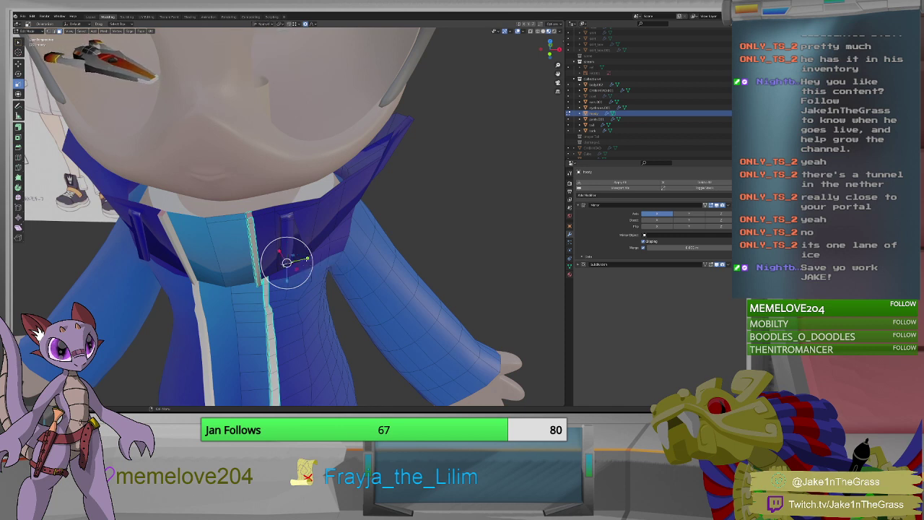
pyautogui.press('s')
pyautogui.press('y')
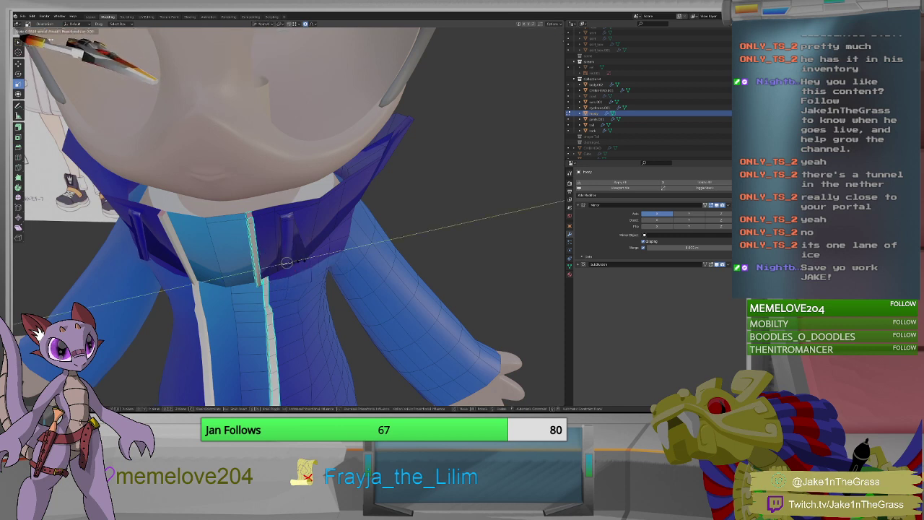
pyautogui.click(286, 263)
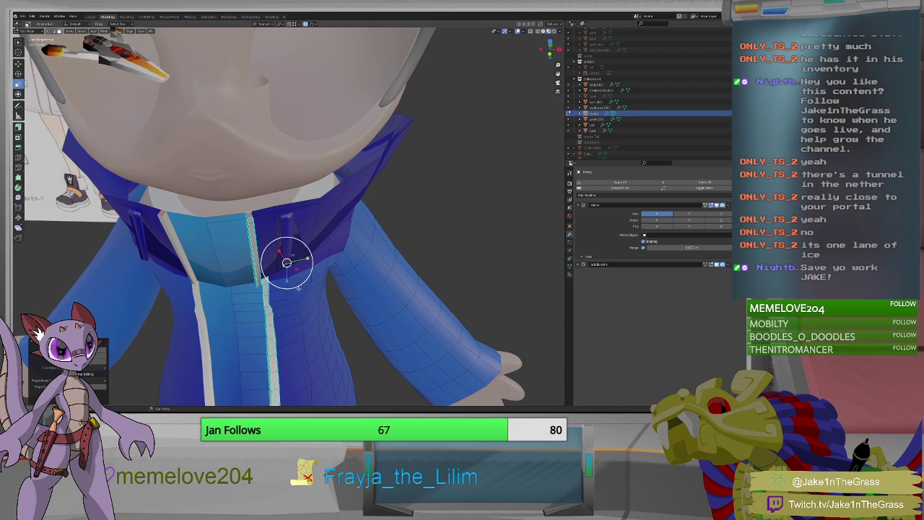
# Extend the cord's end face down along its normal Z axis to near the collar's lower edge.
pyautogui.moveTo(298, 287); pyautogui.dragTo(296, 278, button='middle')
pyautogui.press('s')
pyautogui.press('z')
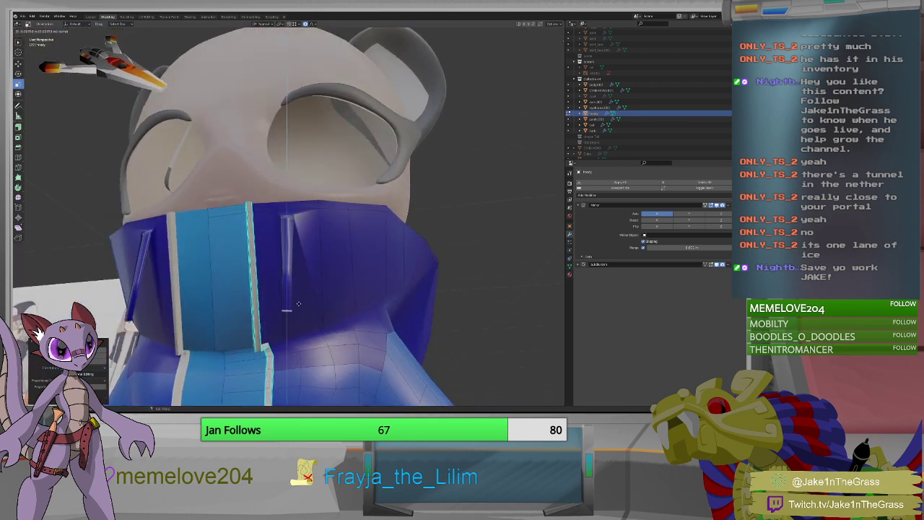
pyautogui.click(298, 314)
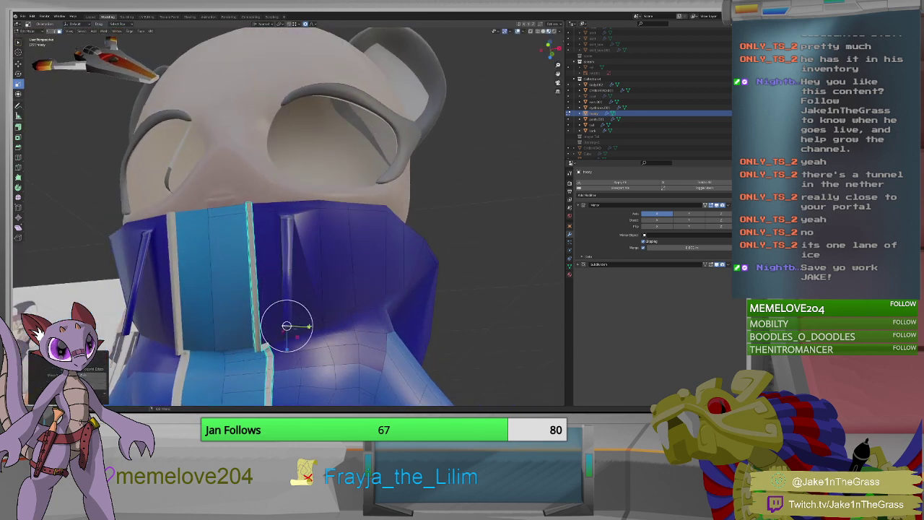
# Scale the cord's end face along its Y axis and extend the cord down past the collar onto the chest.
pyautogui.press('s')
pyautogui.press('x')
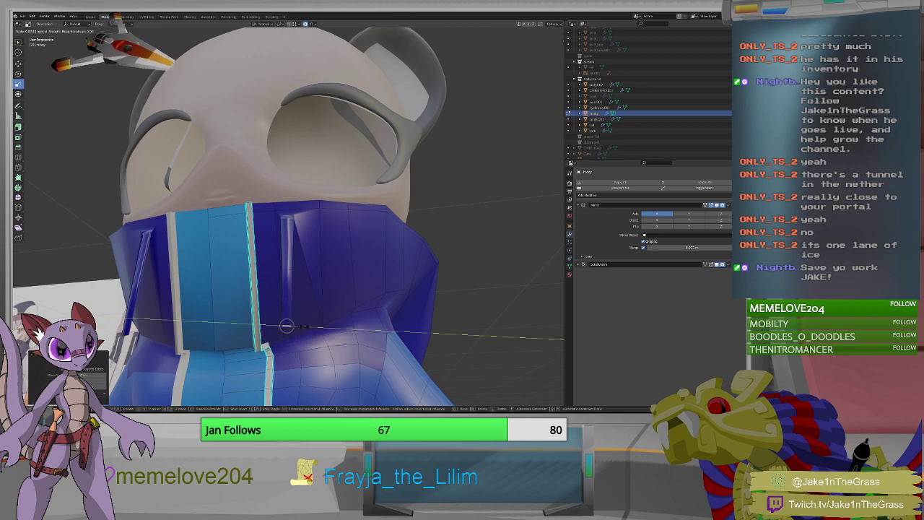
pyautogui.click(287, 326)
pyautogui.press('g')
pyautogui.press('z')
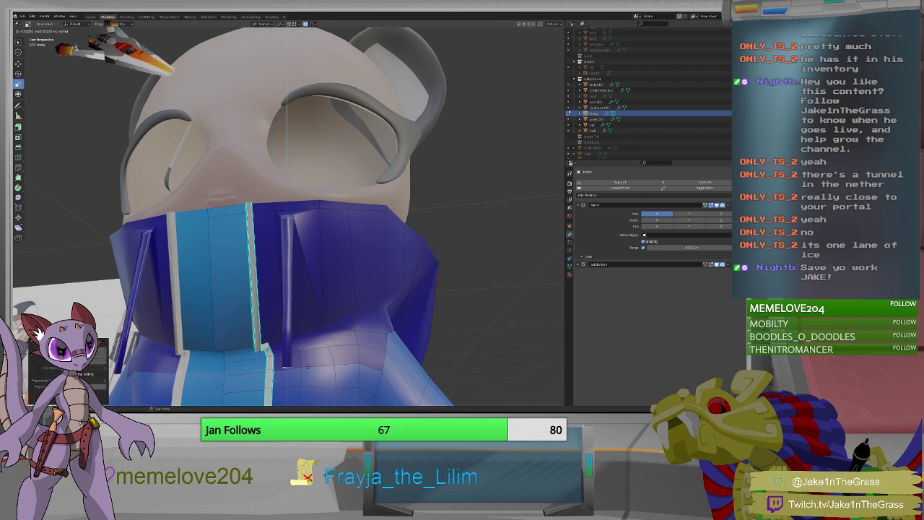
pyautogui.click(307, 367)
# Select the white trim down the coat's front and scale it along its normal X axis with proportional editing off.
pyautogui.moveTo(348, 347); pyautogui.dragTo(272, 346, button='middle')
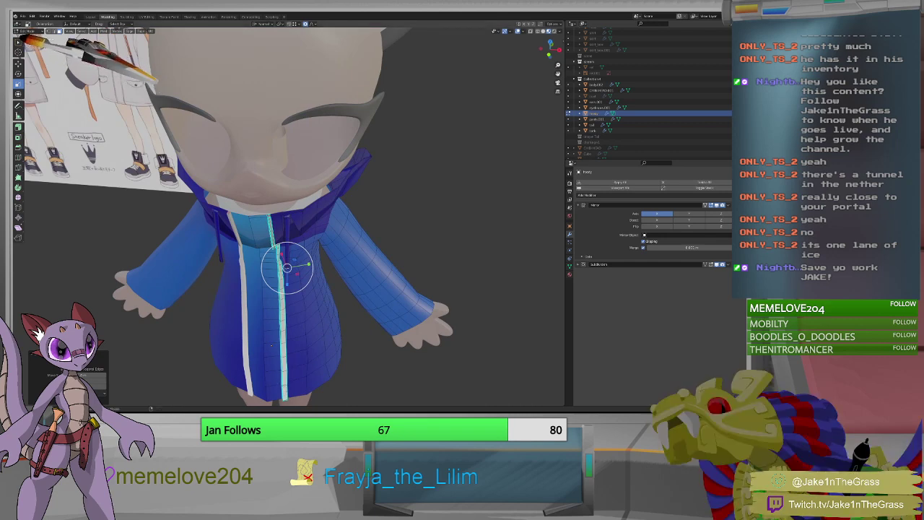
pyautogui.moveTo(287, 267); pyautogui.dragTo(291, 297)
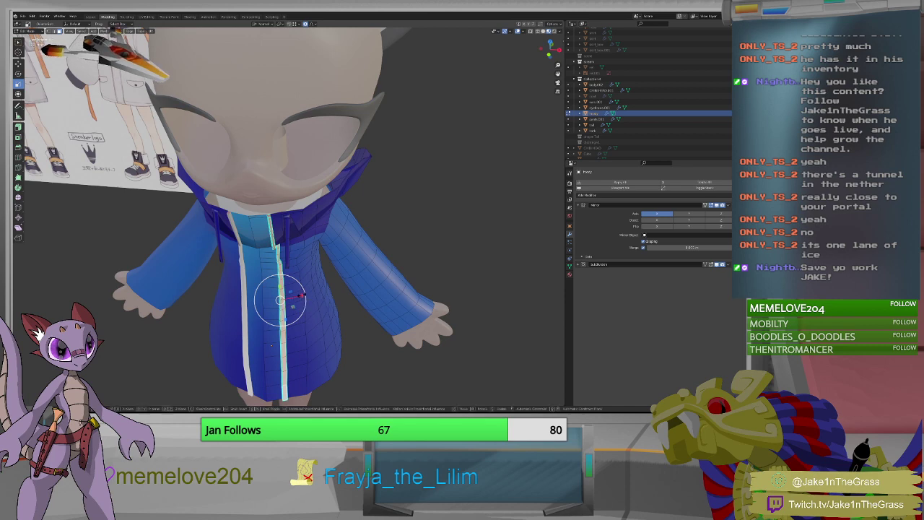
pyautogui.press('g')
pyautogui.press('x')
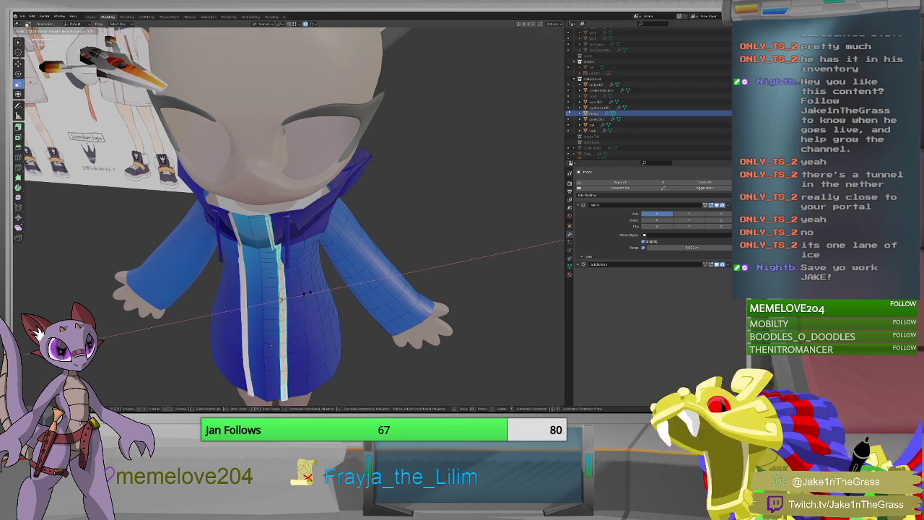
pyautogui.click(306, 293)
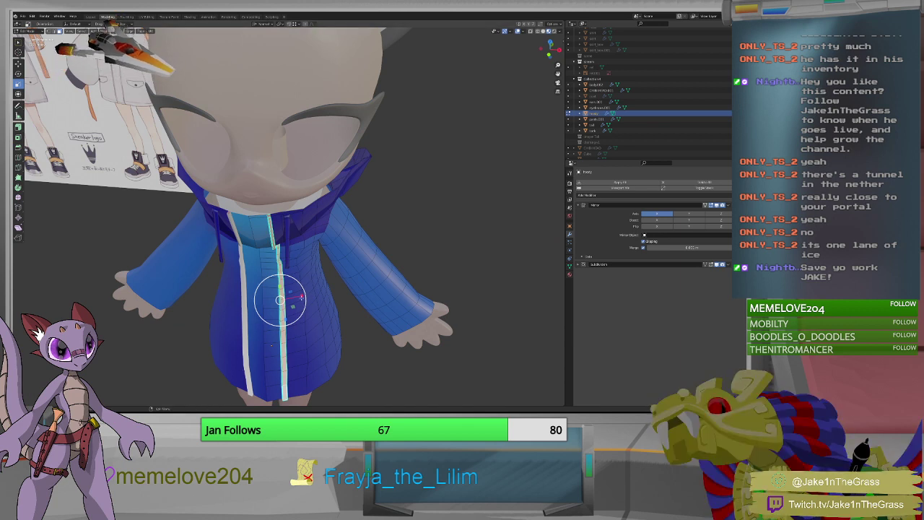
pyautogui.press('g')
pyautogui.press('x')
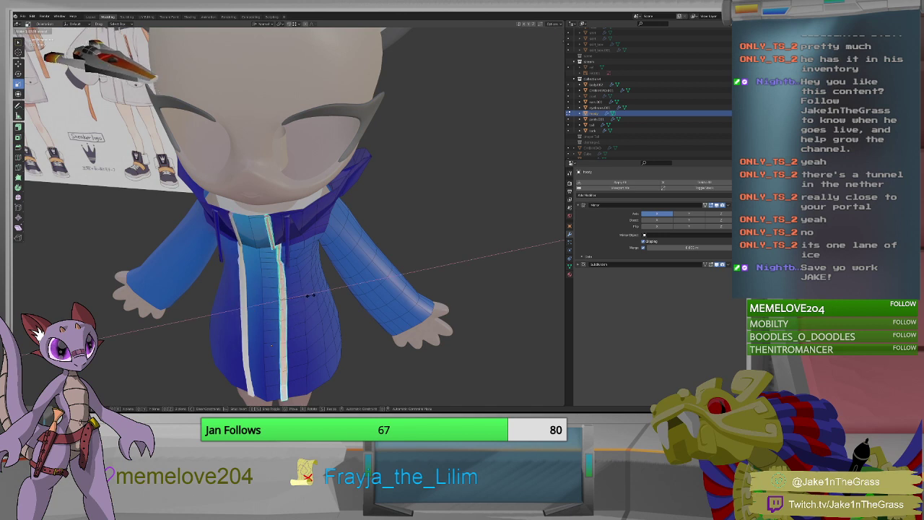
pyautogui.click(308, 296)
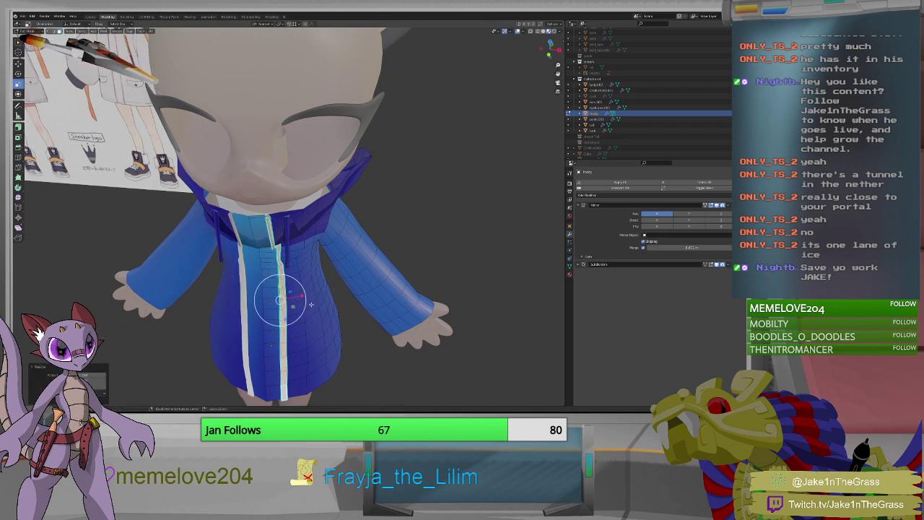
# Scale the edges of the white front trim along their normal X axis.
pyautogui.moveTo(308, 307); pyautogui.dragTo(282, 314, button='middle')
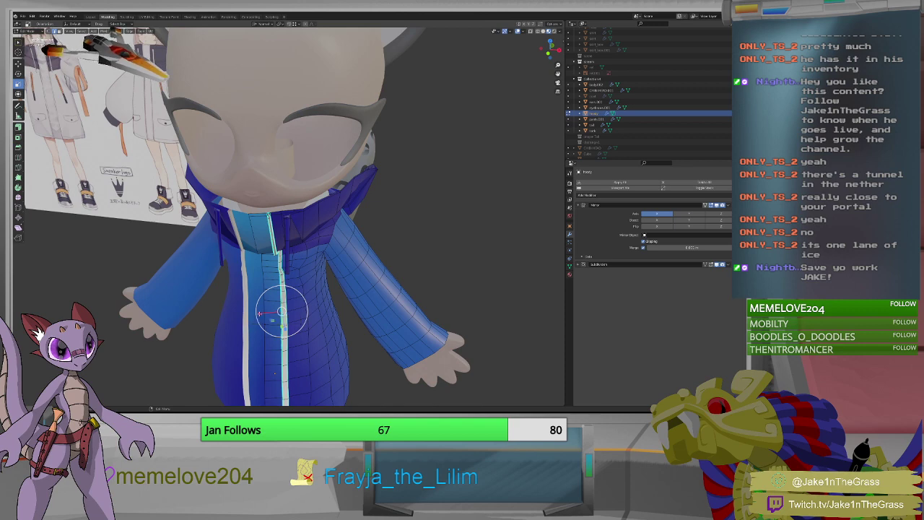
pyautogui.press('g')
pyautogui.press('x')
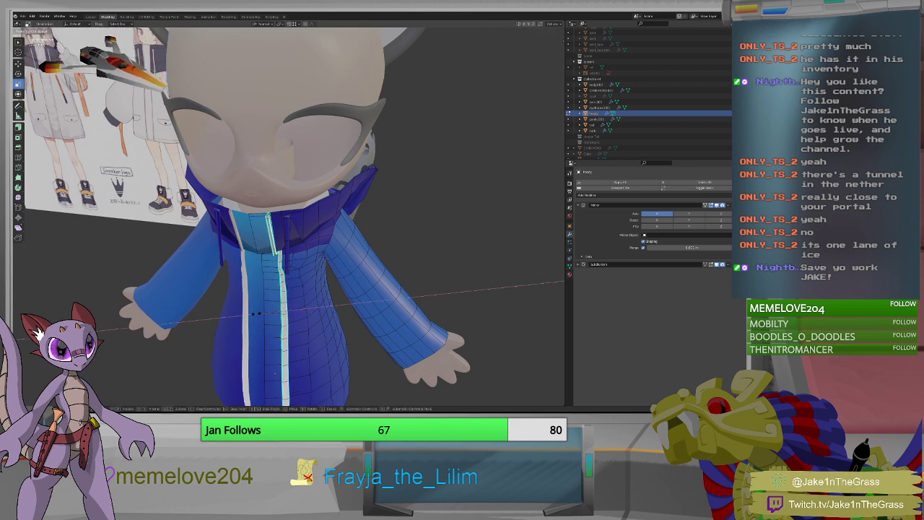
pyautogui.click(282, 311)
# Select the bottom end face of the cord hanging beside the collar trim.
pyautogui.scroll(-8, 282, 312)
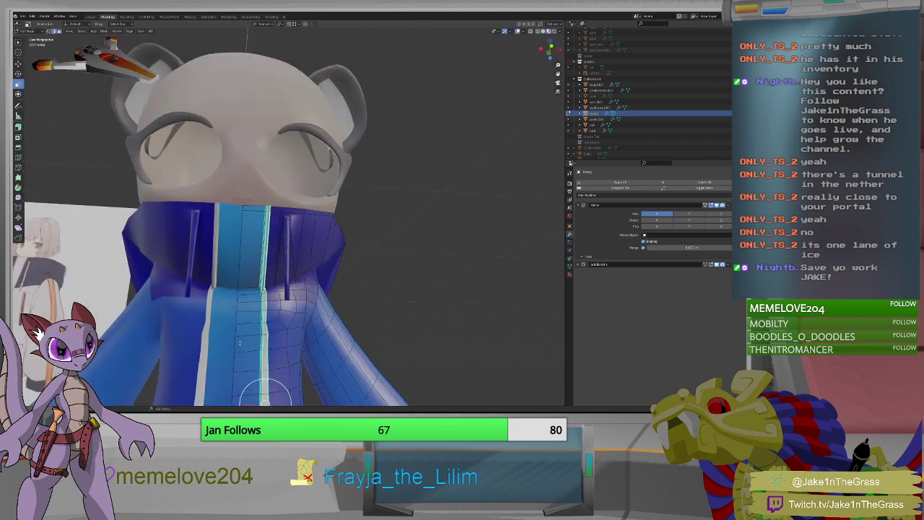
pyautogui.scroll(6, 304, 329)
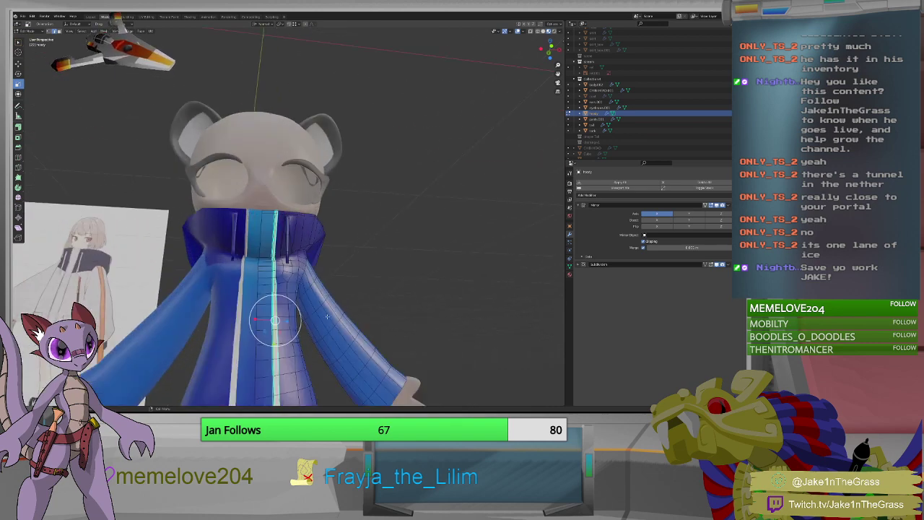
pyautogui.moveTo(304, 329); pyautogui.dragTo(301, 377, button='middle')
pyautogui.moveTo(277, 271); pyautogui.dragTo(286, 312, button='middle')
pyautogui.moveTo(302, 397); pyautogui.dragTo(286, 260, button='middle')
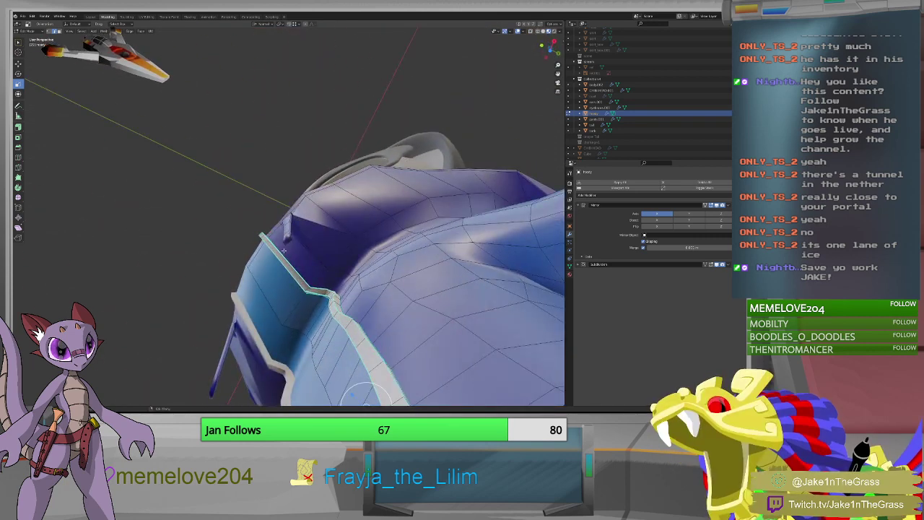
pyautogui.press('Escape')
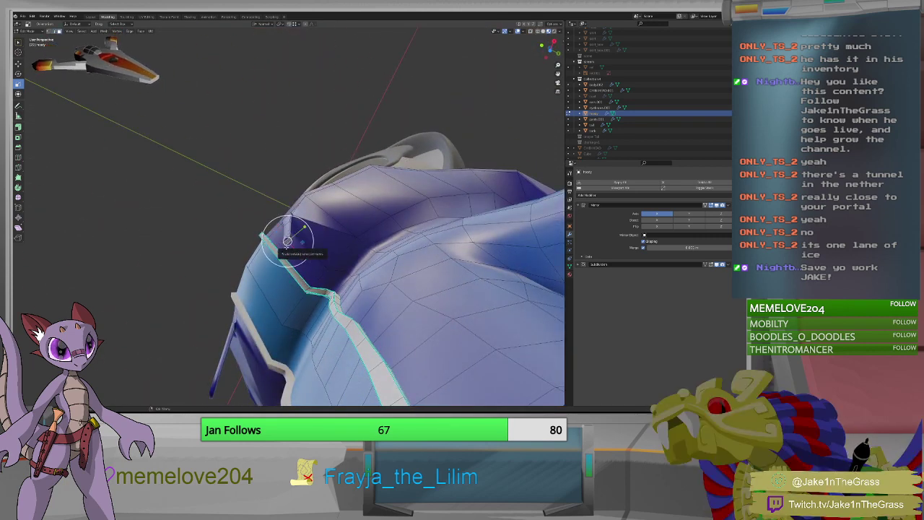
# View the coat from the front and turn on the Subdivision modifier's viewport display.
pyautogui.press('KP_1')
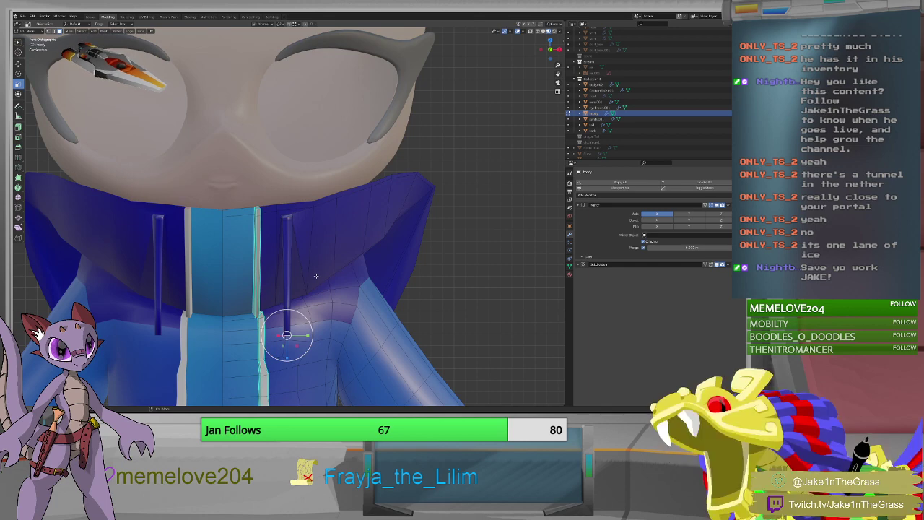
pyautogui.scroll(-2, 363, 280)
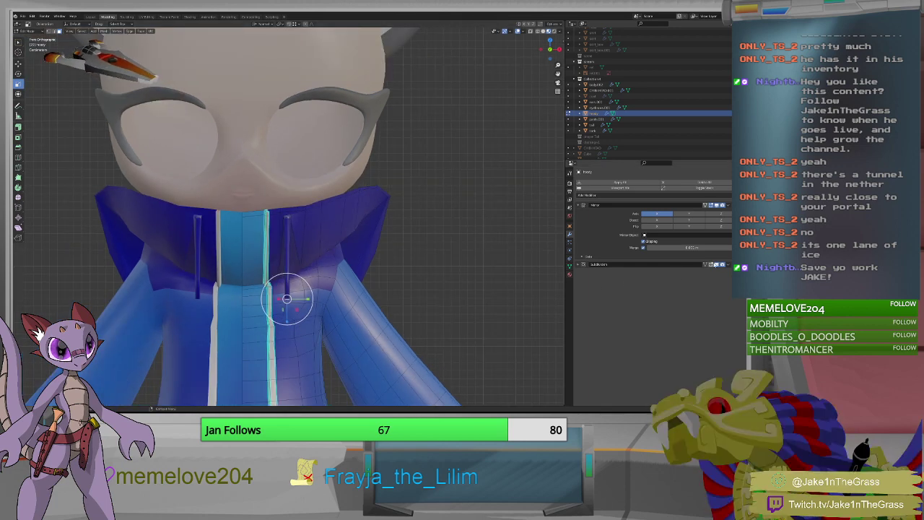
pyautogui.press('KP_4')
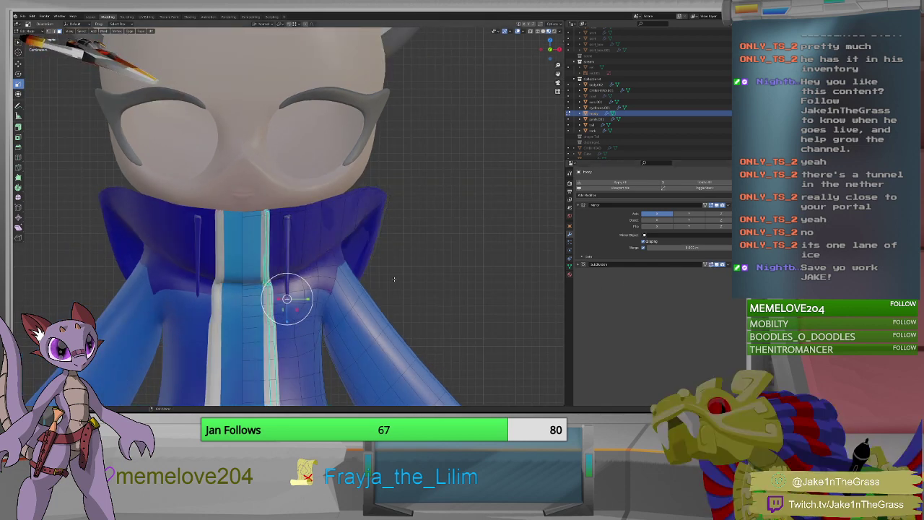
# Scale the bottom end of the cord hanging beside the collar trim, and select the whole cord.
pyautogui.press('KP_8')
pyautogui.press('KP_8')
pyautogui.press('KP_8')
pyautogui.moveTo(294, 274); pyautogui.dragTo(283, 244, button='middle')
pyautogui.scroll(2, 288, 230)
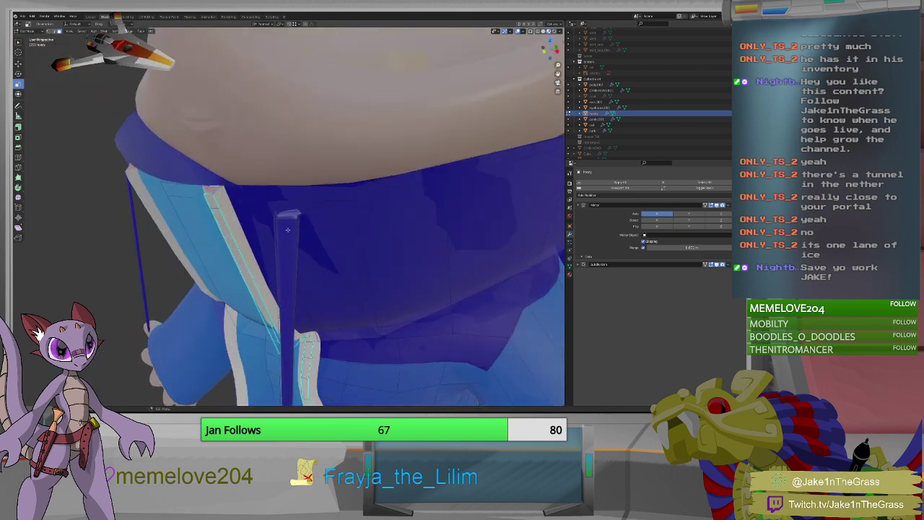
pyautogui.scroll(-3, 287, 236)
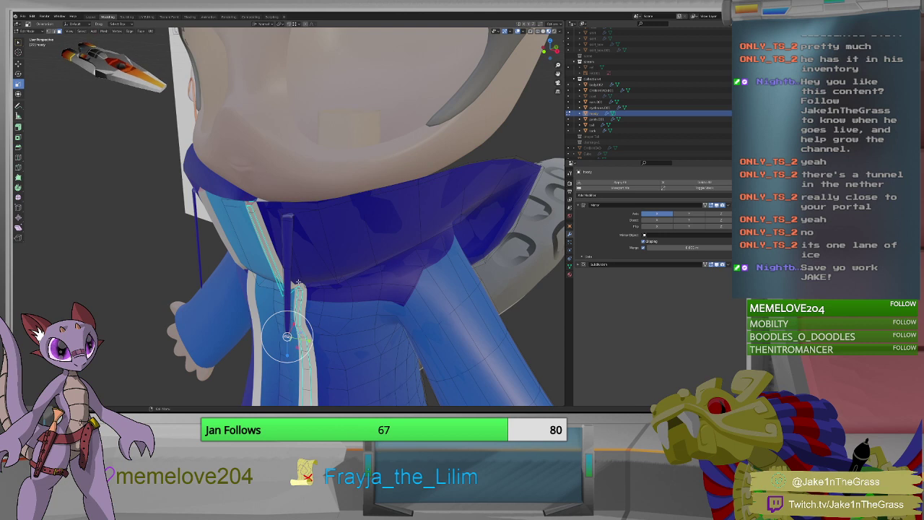
pyautogui.moveTo(287, 337); pyautogui.dragTo(287, 265)
pyautogui.moveTo(287, 264); pyautogui.dragTo(327, 283, button='middle')
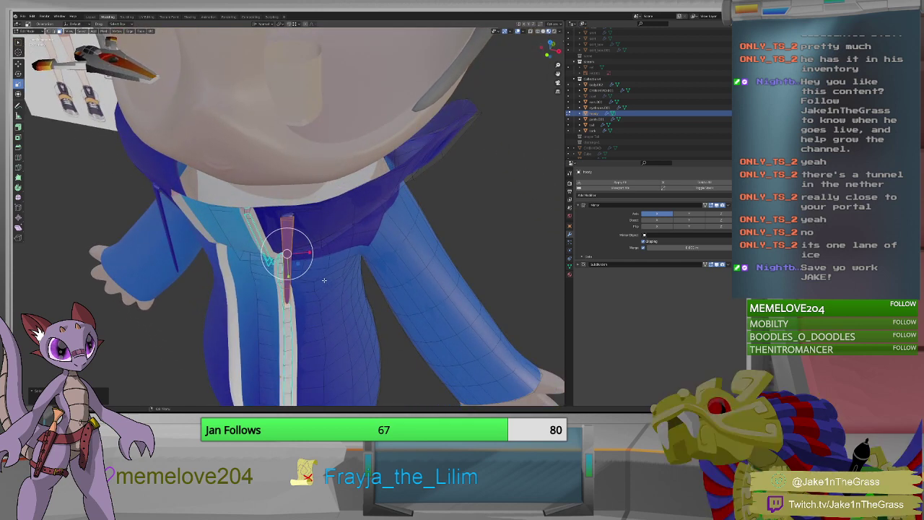
# Set the transform orientation to Global and move the whole cord slightly along Y, working from the right orthographic view.
pyautogui.hotkey('shift', 'space')
pyautogui.press('g')
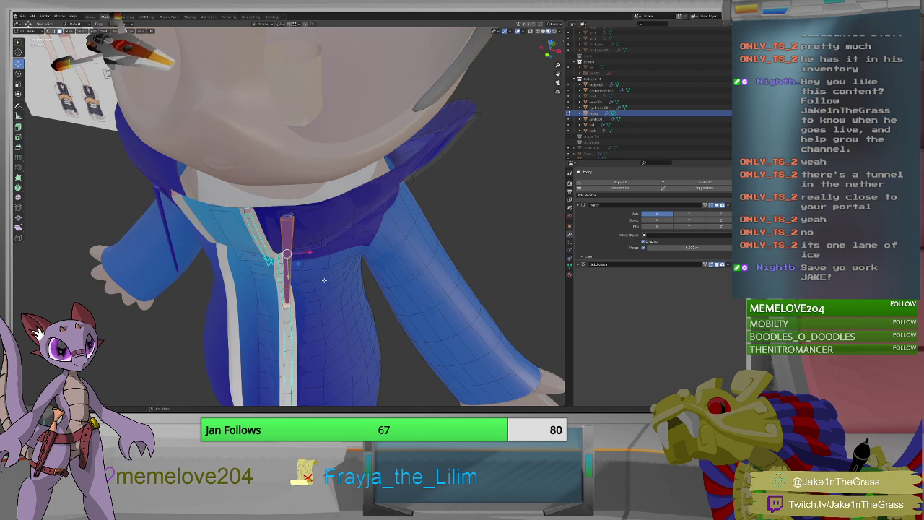
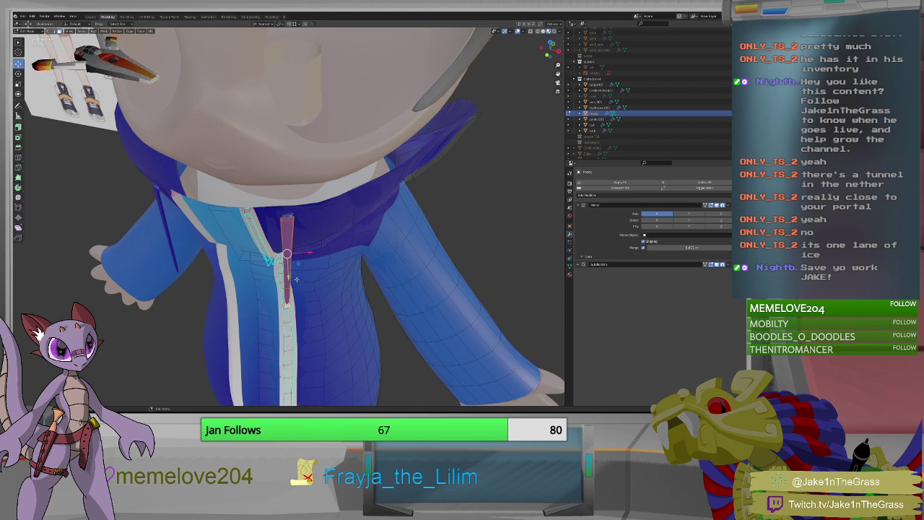
pyautogui.moveTo(296, 278); pyautogui.dragTo(311, 216, button='middle')
pyautogui.click(268, 25)
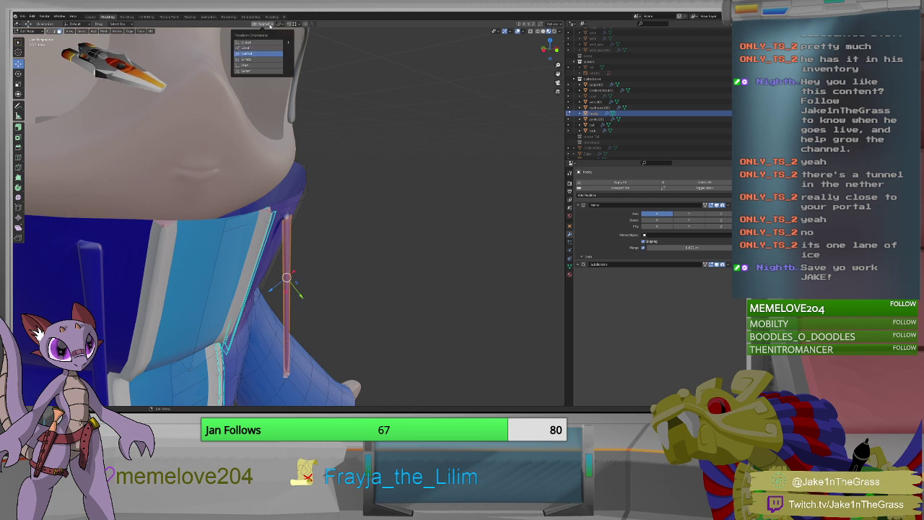
pyautogui.click(253, 42)
pyautogui.moveTo(318, 231); pyautogui.dragTo(328, 239, button='middle')
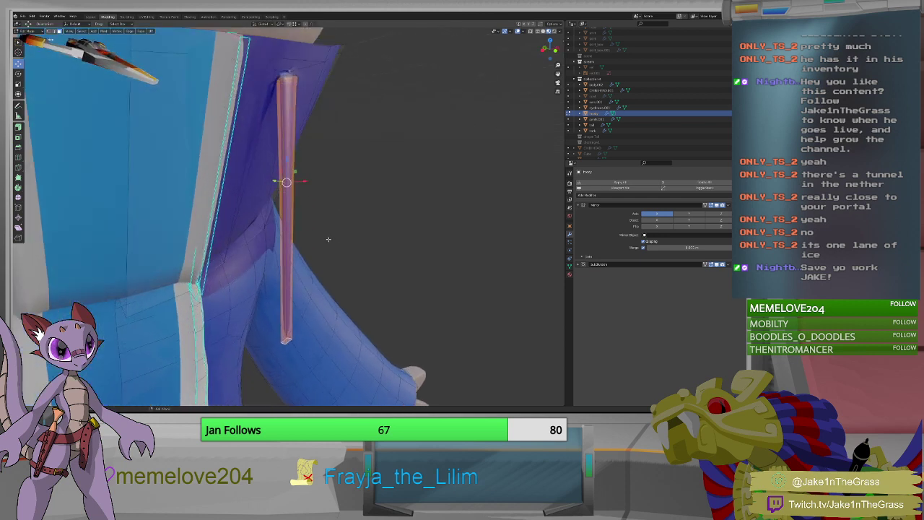
pyautogui.press('KP_3')
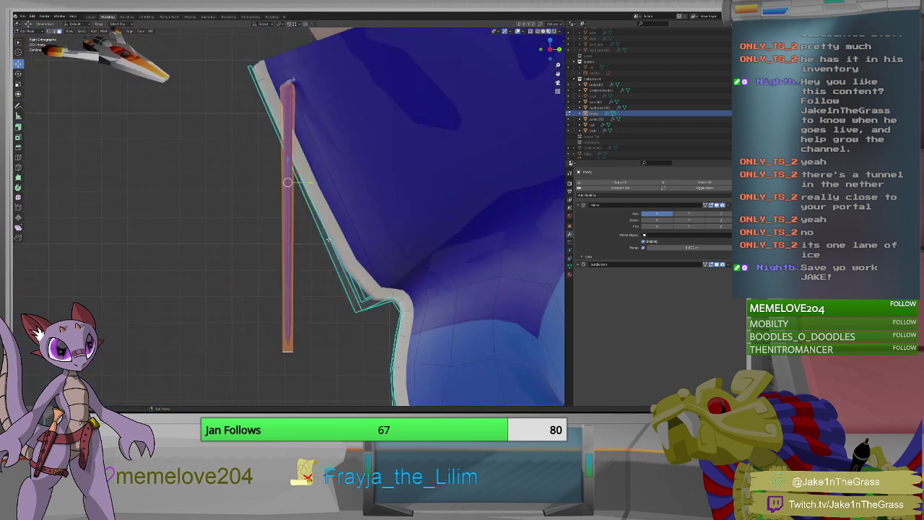
pyautogui.press('g')
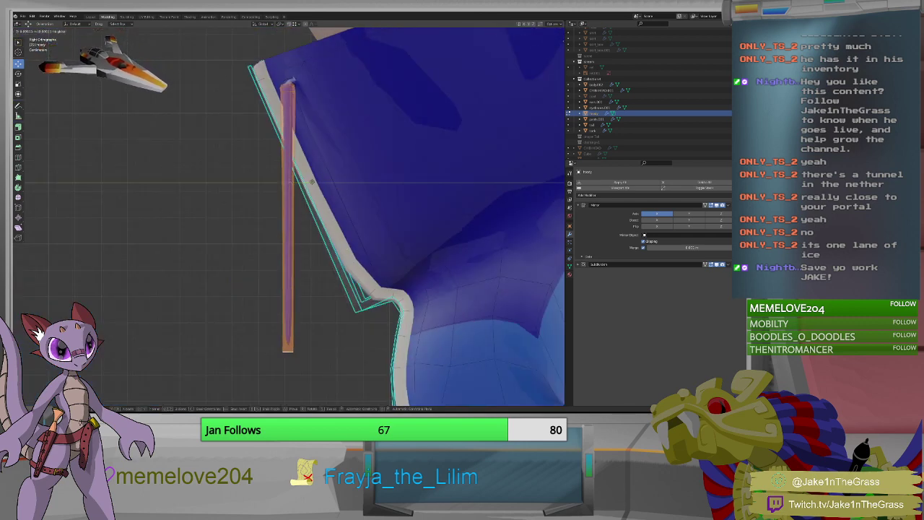
pyautogui.click(315, 182)
# Smooth the vertices of the selected cord.
pyautogui.moveTo(314, 181); pyautogui.dragTo(294, 213, button='middle')
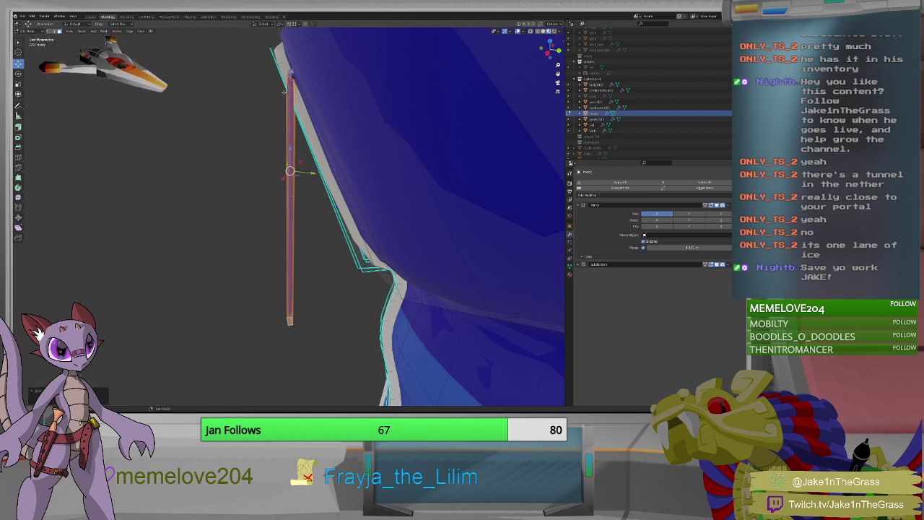
pyautogui.hotkey('ctrl', 'v')
pyautogui.click(296, 166)
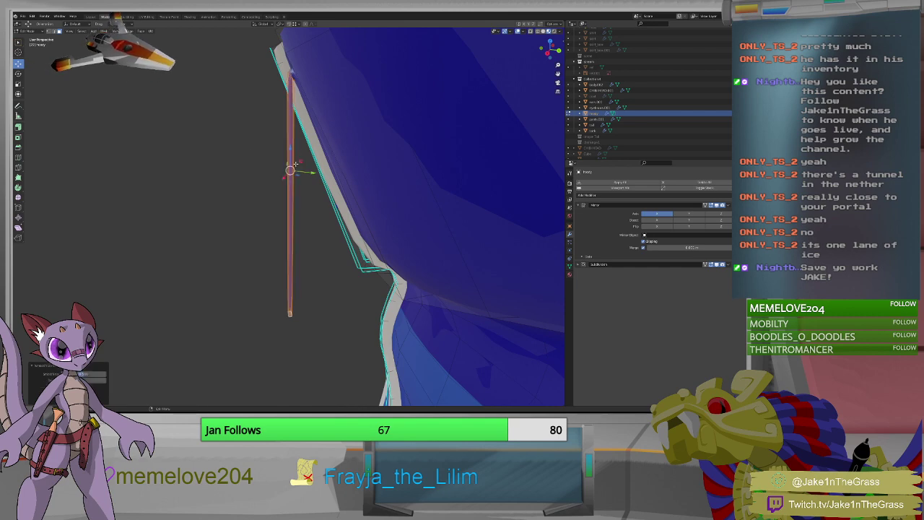
# Add a loop cut around the cord and slide it close to the bottom end.
pyautogui.moveTo(270, 201); pyautogui.dragTo(291, 221, button='middle')
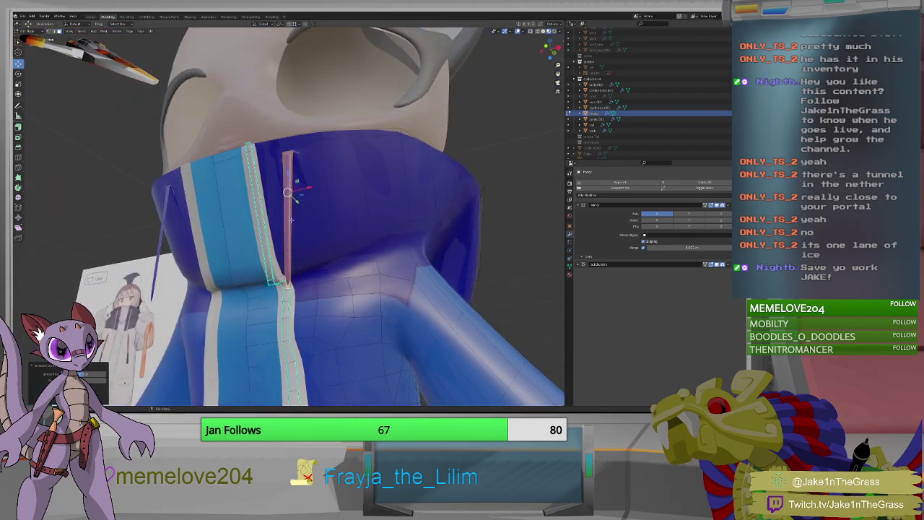
pyautogui.moveTo(293, 289); pyautogui.dragTo(287, 290, button='middle')
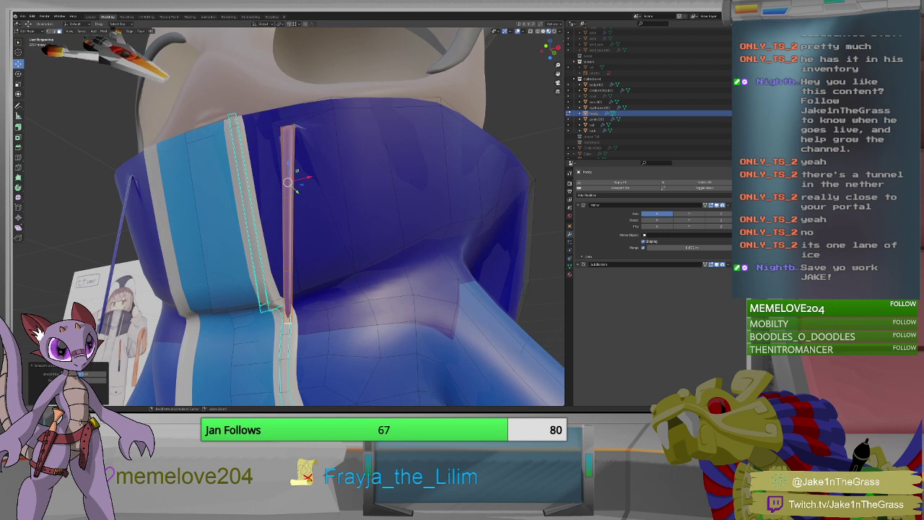
pyautogui.keyDown('alt'); pyautogui.click(290, 338); pyautogui.keyUp('alt')
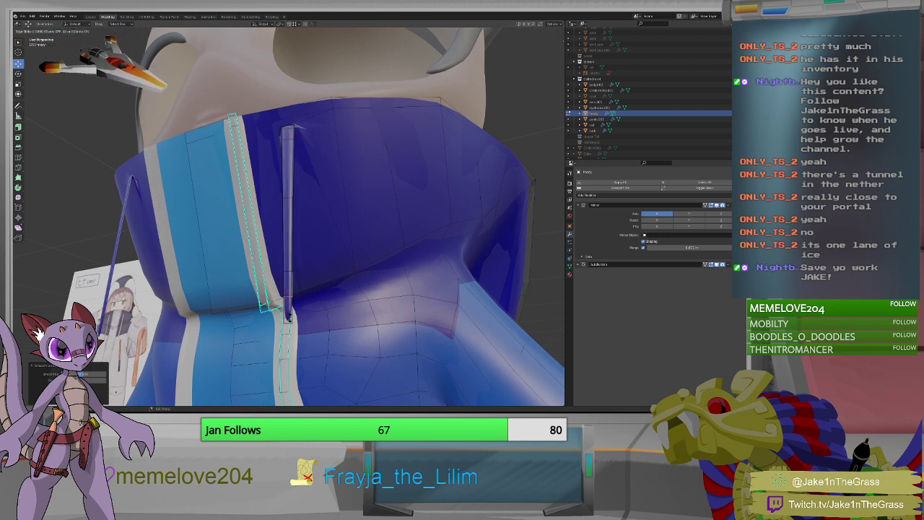
pyautogui.press('g')
pyautogui.press('g')
pyautogui.click(291, 341)
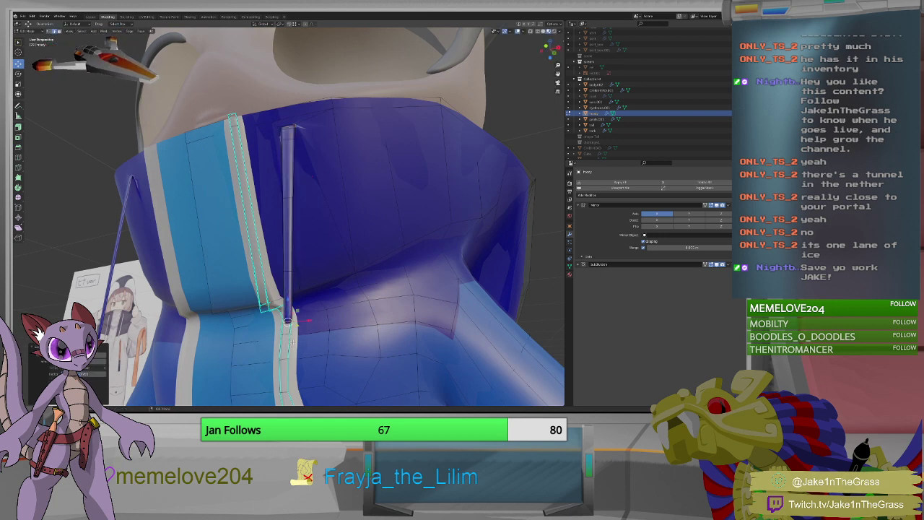
pyautogui.moveTo(266, 292); pyautogui.dragTo(327, 294, button='middle')
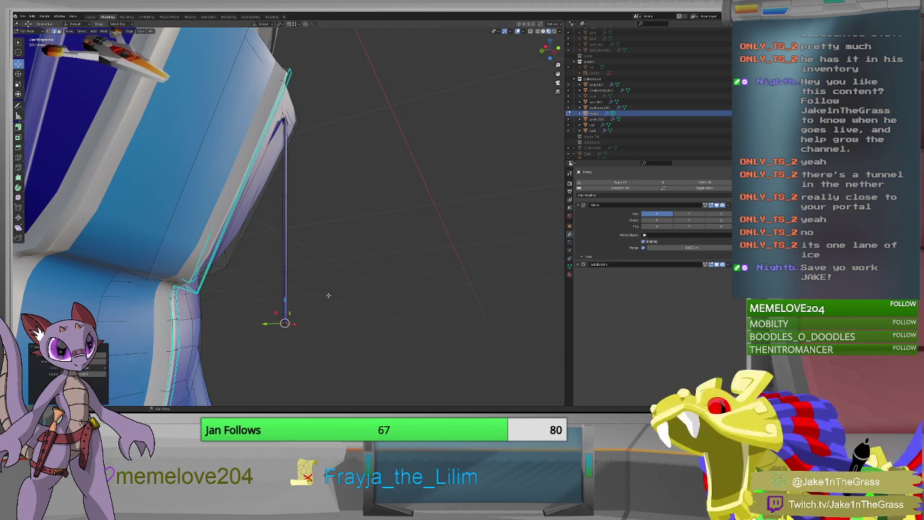
# Add a loop cut running lengthwise down the white trim on the coat's front.
pyautogui.moveTo(304, 283); pyautogui.dragTo(250, 266, button='middle')
pyautogui.scroll(5, 251, 267)
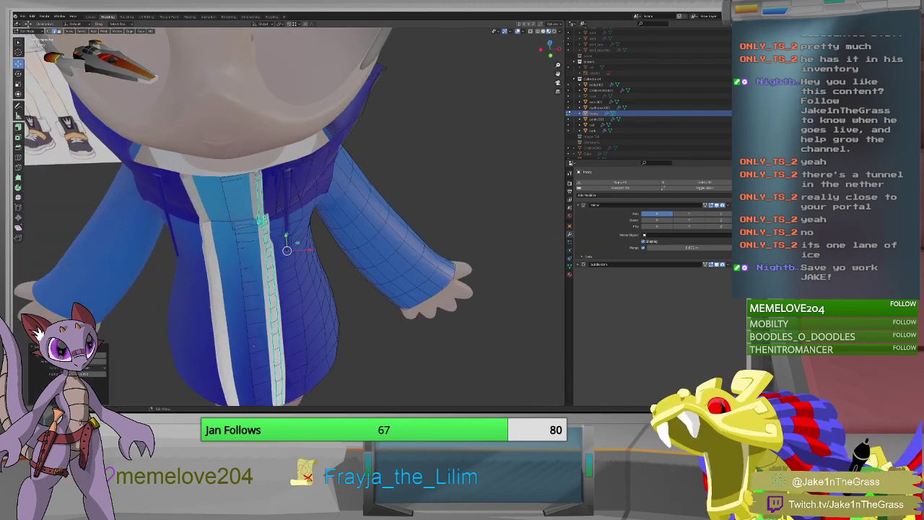
pyautogui.scroll(-2, 251, 266)
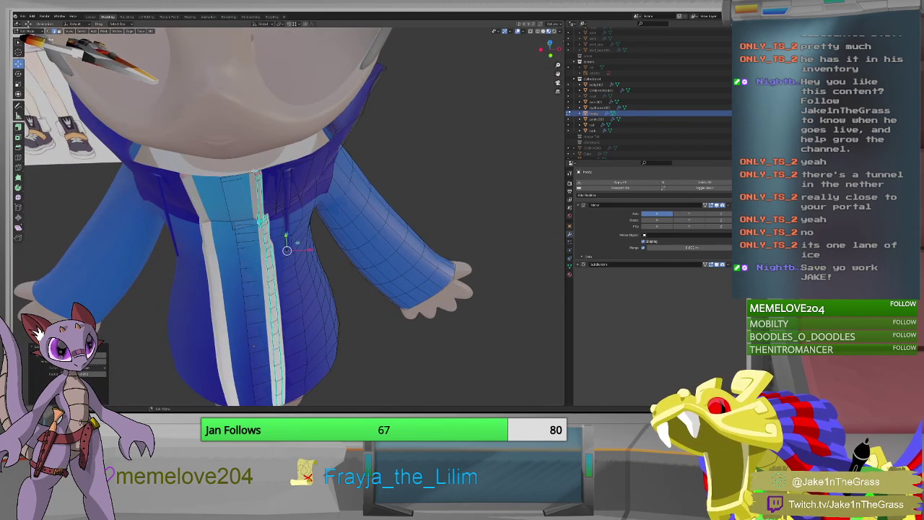
pyautogui.scroll(2, 251, 267)
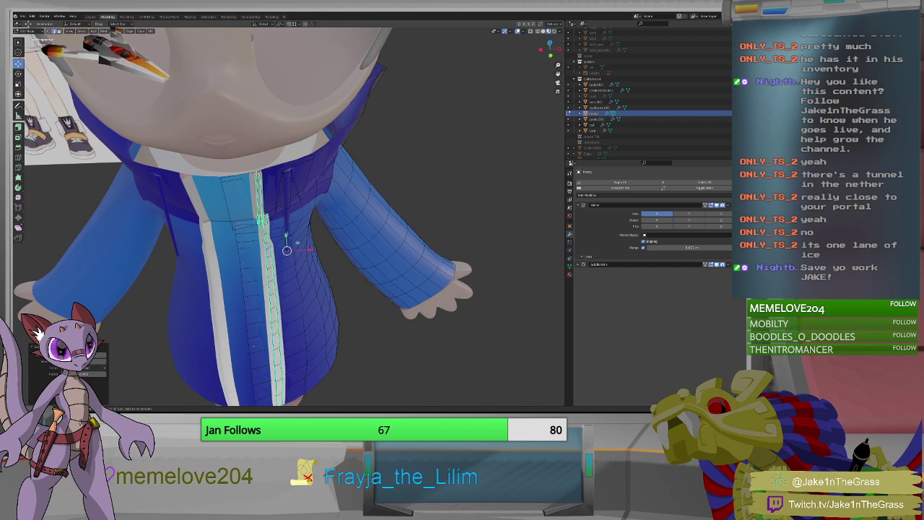
pyautogui.press('g')
pyautogui.click(255, 174)
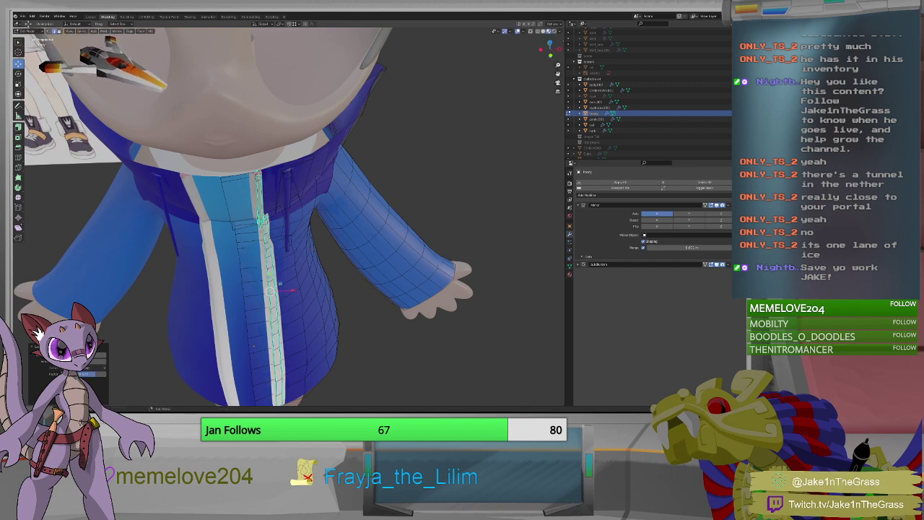
pyautogui.moveTo(254, 173); pyautogui.dragTo(339, 219, button='middle')
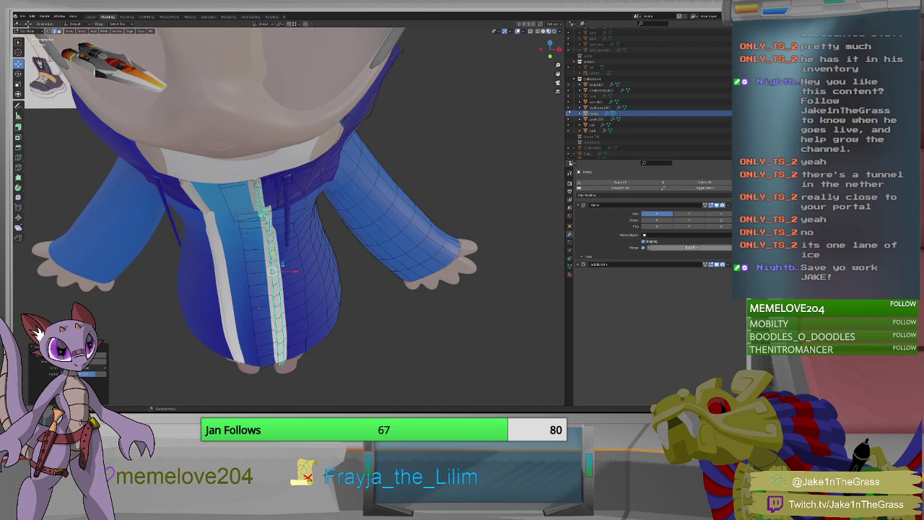
# Toggle the Subdivision modifier's edit-mode display repeatedly to compare the smoothed and unsmoothed shape of the front trim.
pyautogui.click(711, 265)
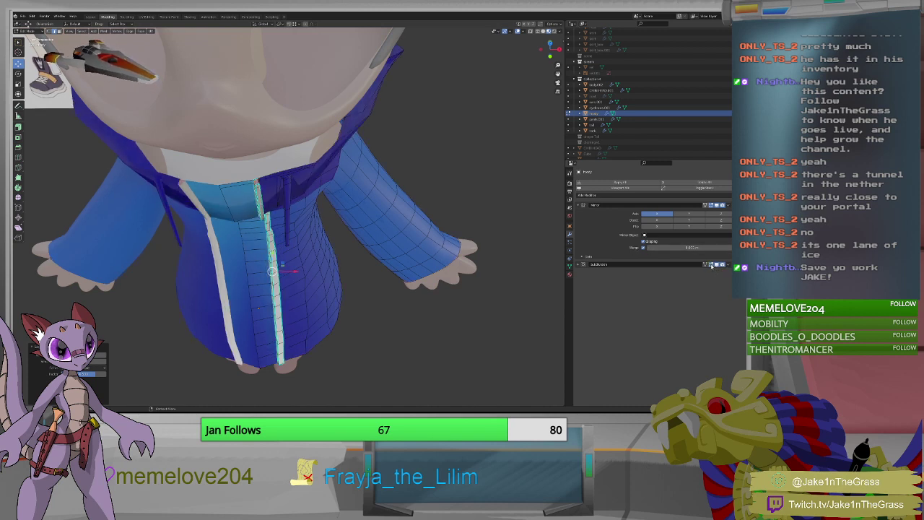
pyautogui.click(711, 266)
pyautogui.click(711, 265)
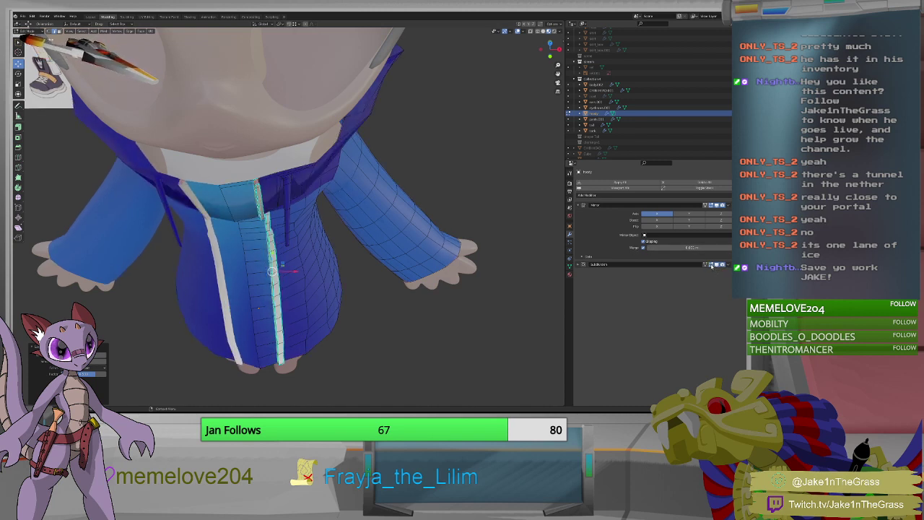
pyautogui.click(712, 265)
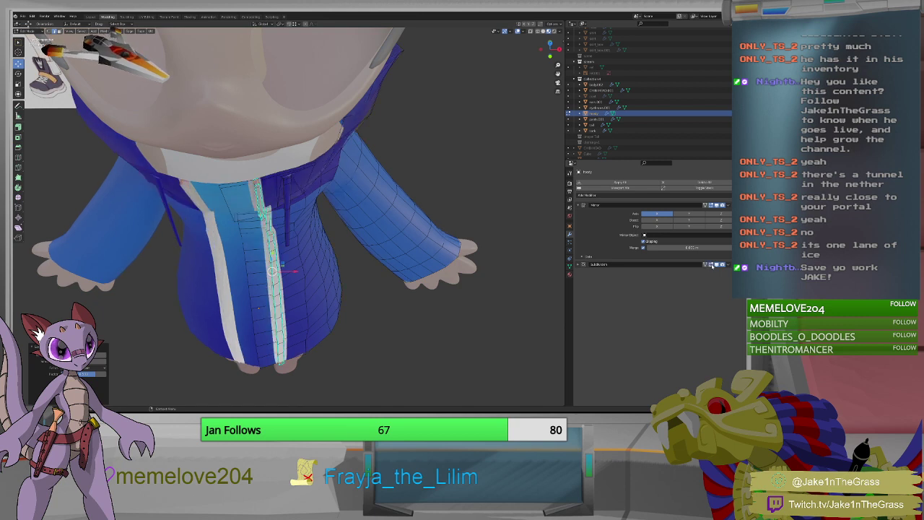
pyautogui.click(712, 265)
pyautogui.click(712, 265)
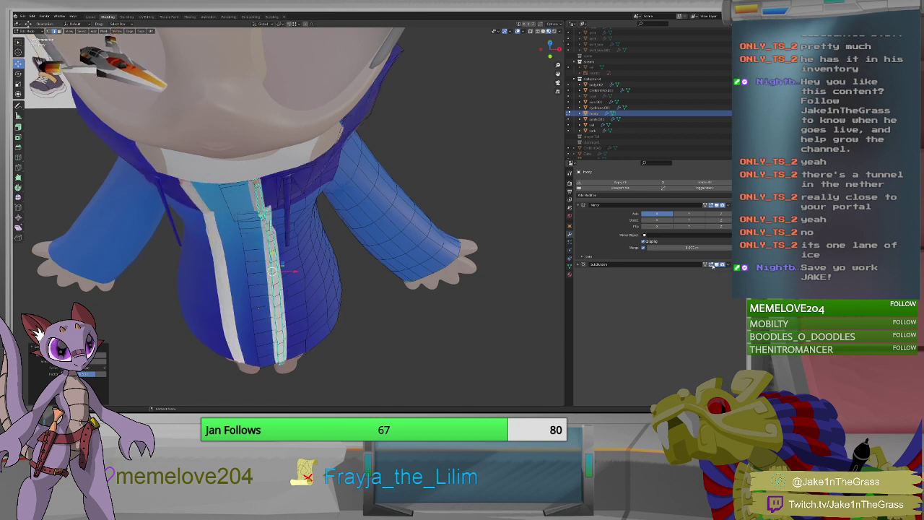
pyautogui.click(712, 266)
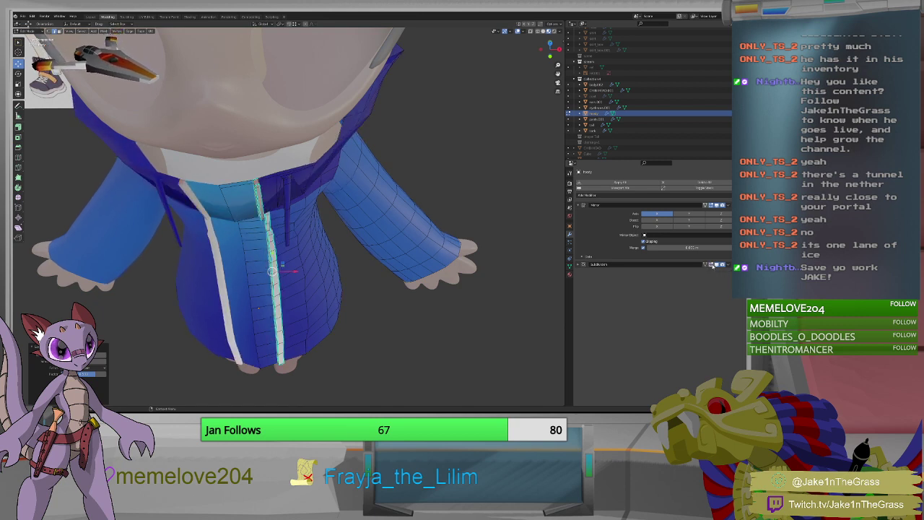
pyautogui.click(712, 266)
pyautogui.click(712, 266)
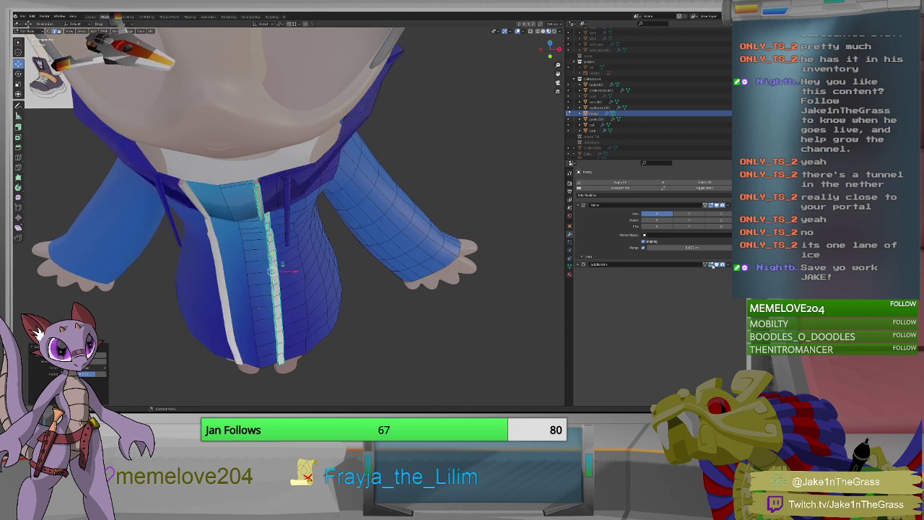
pyautogui.click(712, 266)
pyautogui.click(712, 266)
pyautogui.click(712, 266)
pyautogui.click(712, 266)
pyautogui.click(712, 266)
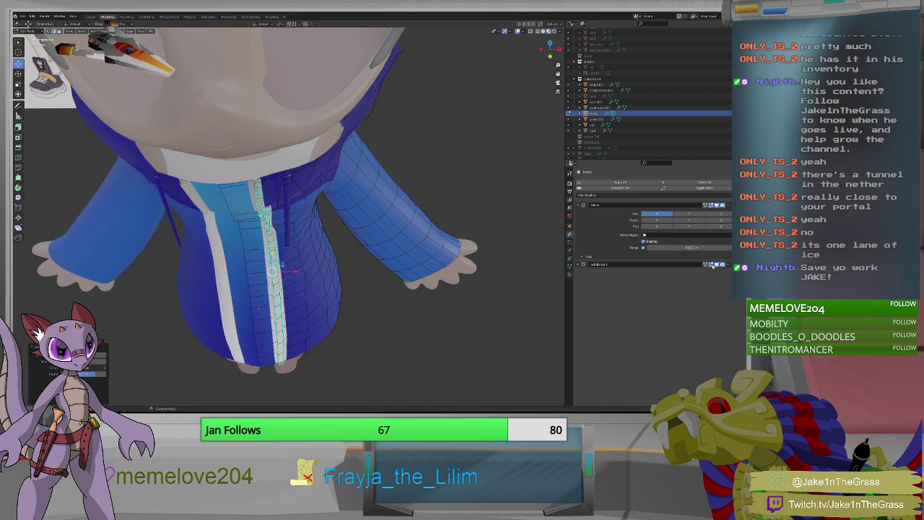
pyautogui.click(712, 265)
pyautogui.click(712, 266)
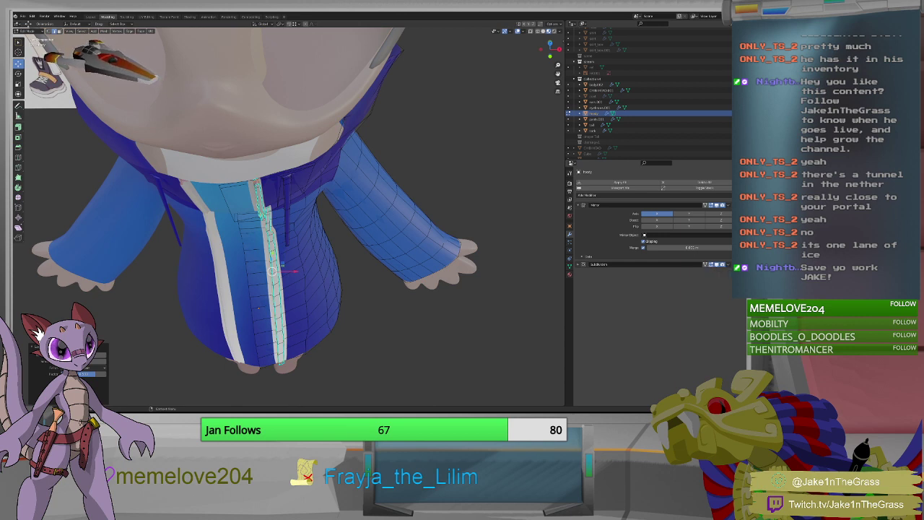
# Remove the coat's existing Subdivision modifier and add a new Subdivision Surface modifier.
pyautogui.click(726, 265)
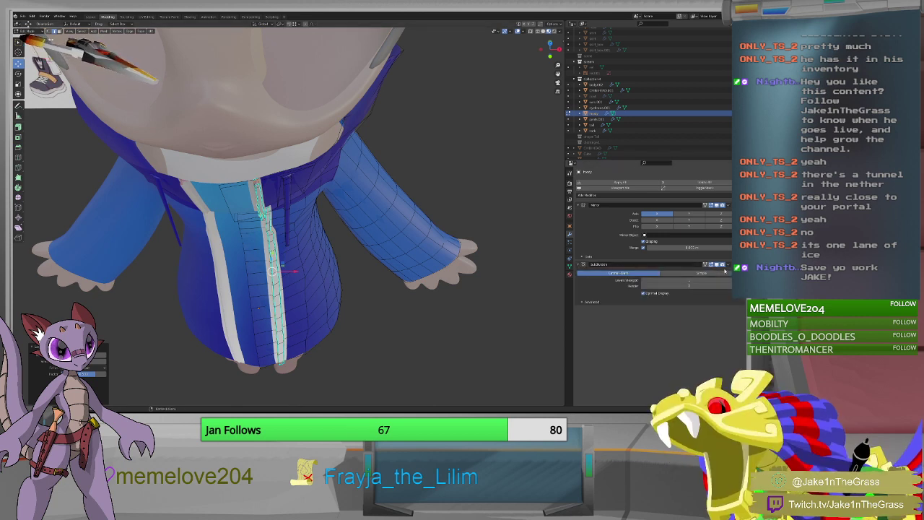
pyautogui.click(726, 264)
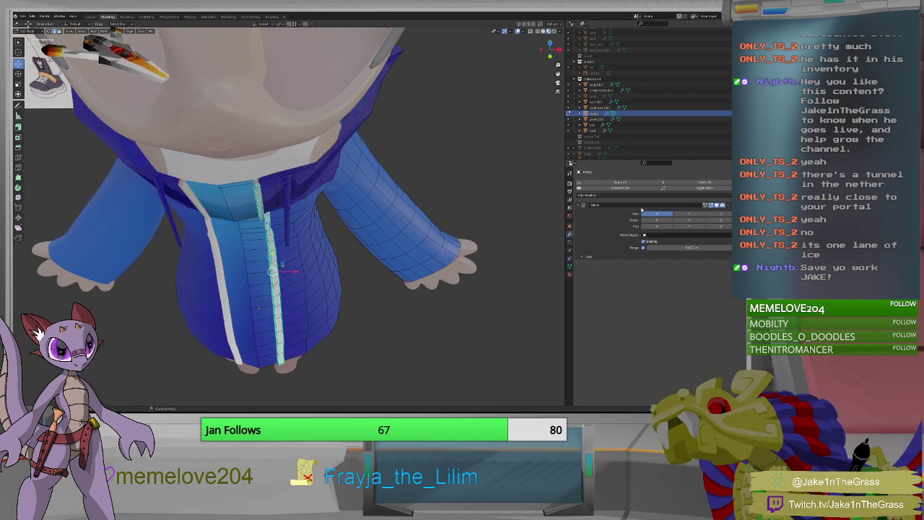
pyautogui.click(637, 196)
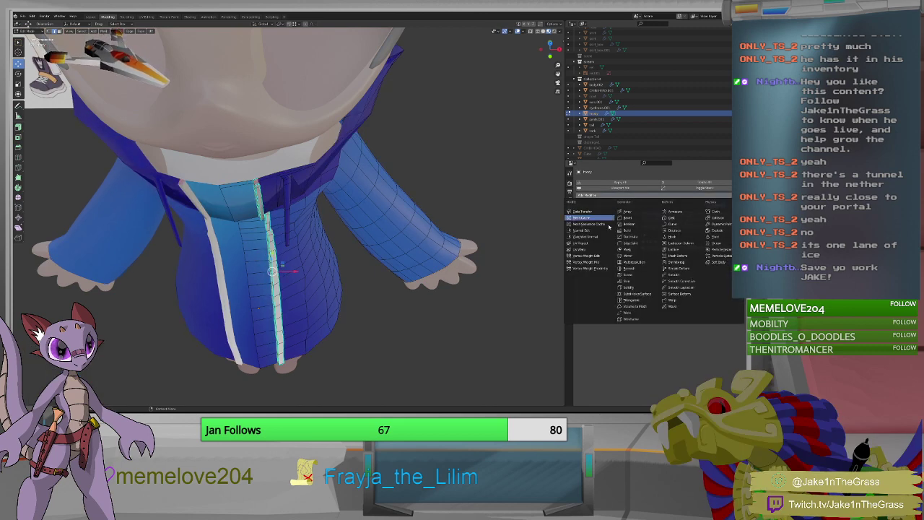
pyautogui.click(638, 294)
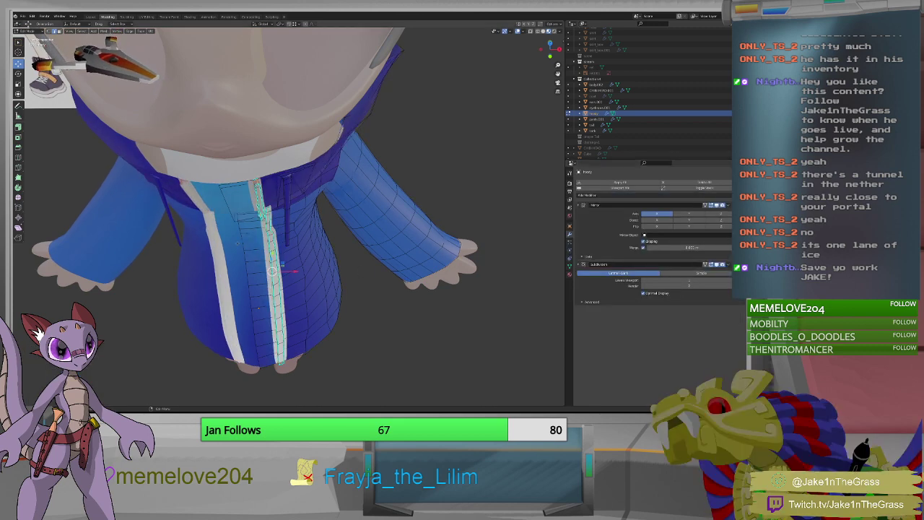
# Select the face loop running down the white front trim in face select mode.
pyautogui.moveTo(252, 311); pyautogui.dragTo(248, 134, button='middle')
pyautogui.scroll(4, 254, 213)
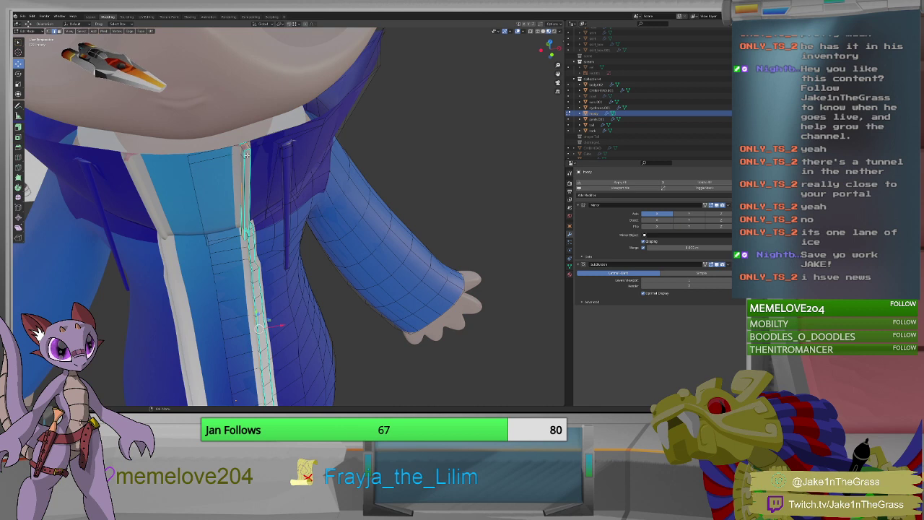
pyautogui.keyDown('shift'); pyautogui.rightClick(246, 154); pyautogui.keyUp('shift')
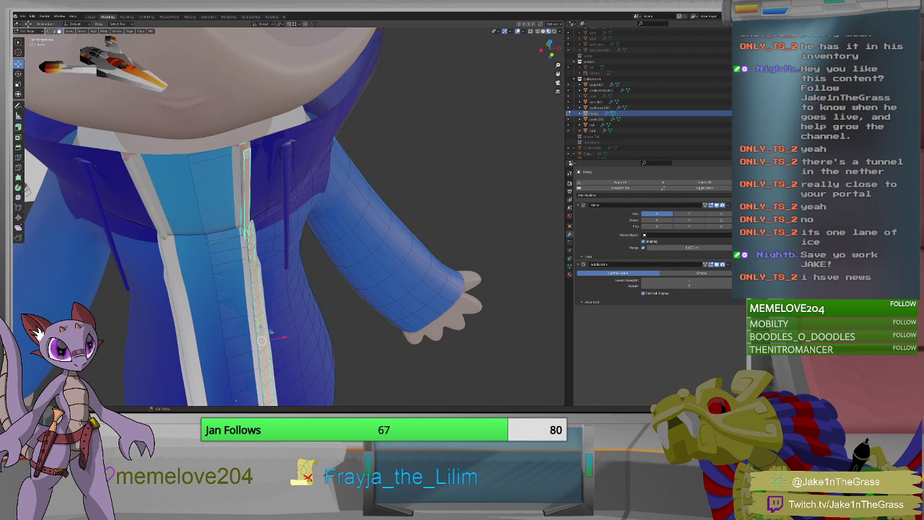
# Switch to the UV editing workspace and move the selected front trim faces' UVs onto the black gradient swatch.
pyautogui.keyDown('shift'); pyautogui.rightClick(247, 154); pyautogui.keyUp('shift')
pyautogui.moveTo(264, 202); pyautogui.dragTo(275, 231, button='middle')
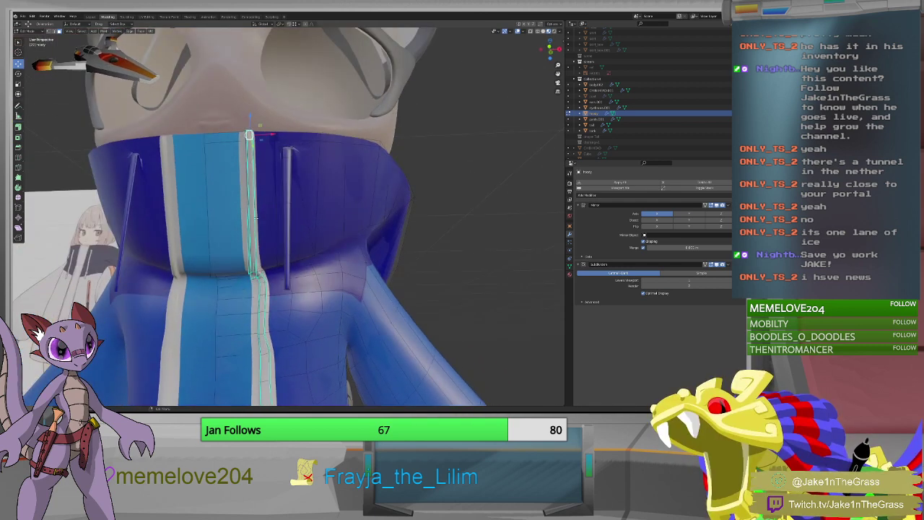
pyautogui.scroll(-6, 282, 334)
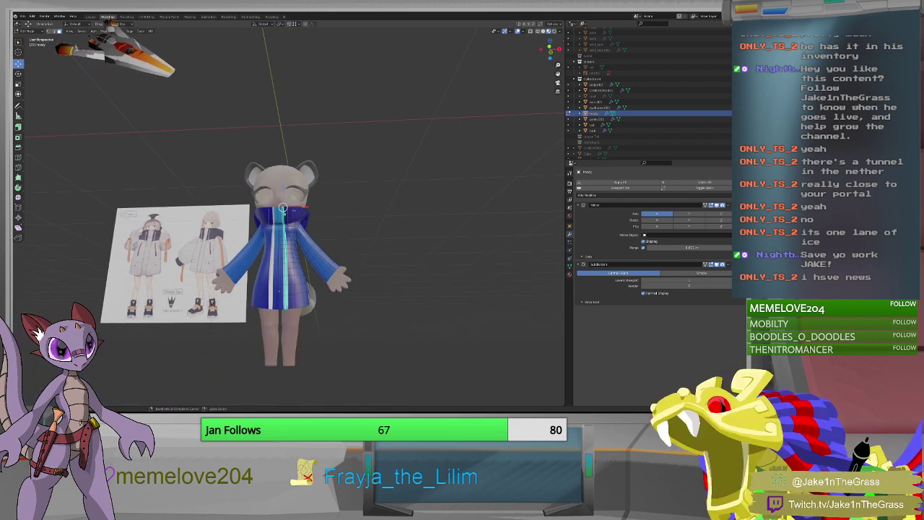
pyautogui.keyDown('shift'); pyautogui.rightClick(285, 245); pyautogui.keyUp('shift')
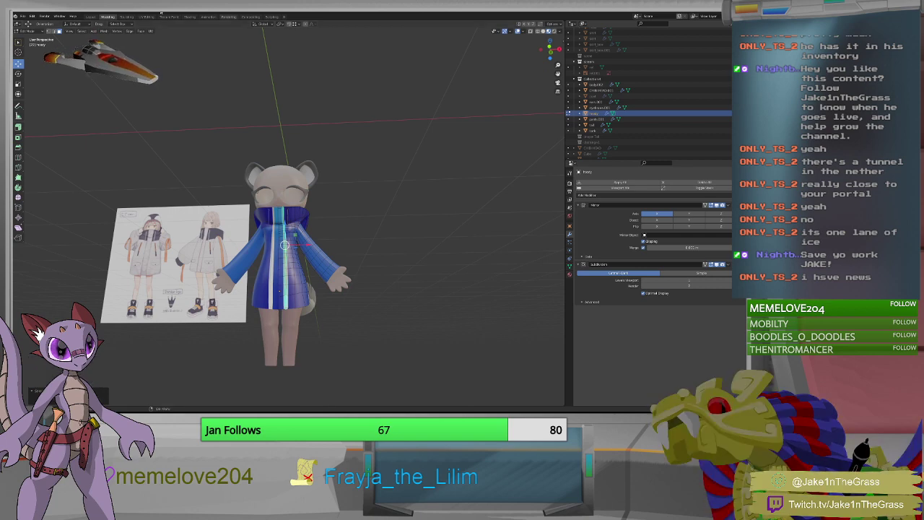
pyautogui.click(148, 17)
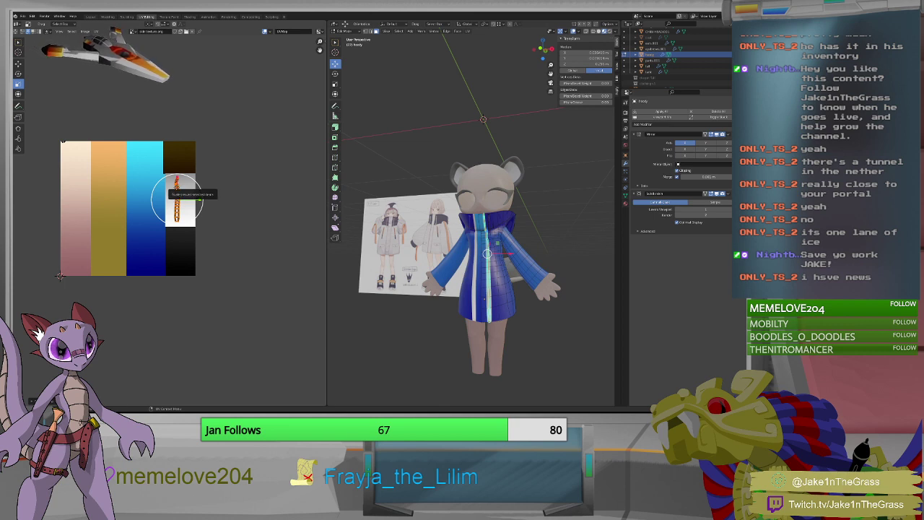
pyautogui.press('g')
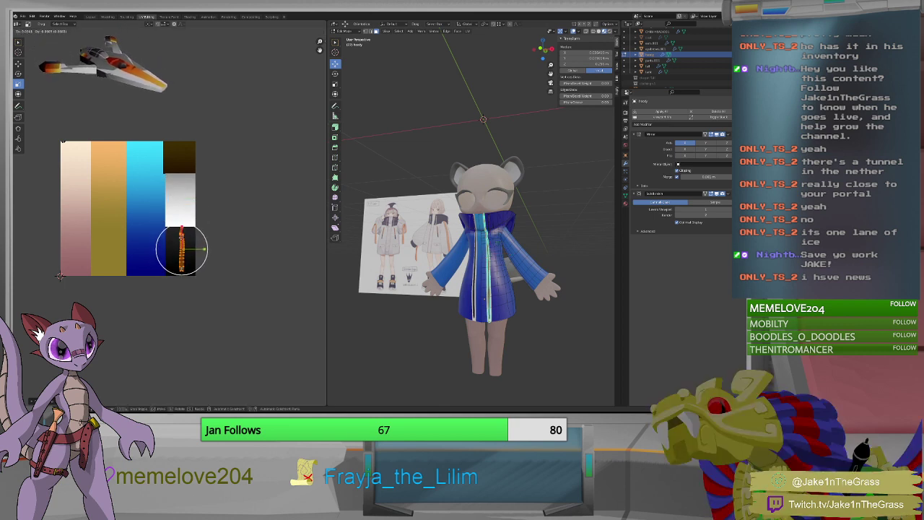
pyautogui.press('Return')
# Examine the recoloured black stripe on the coat's front from the side, above and below.
pyautogui.moveTo(476, 253)
pyautogui.mouseDown(button='middle')
pyautogui.moveTo(527, 254)
pyautogui.moveTo(505, 252)
pyautogui.moveTo(498, 217)
pyautogui.moveTo(462, 246)
pyautogui.mouseUp(button='middle')
pyautogui.scroll(5, 445, 262)
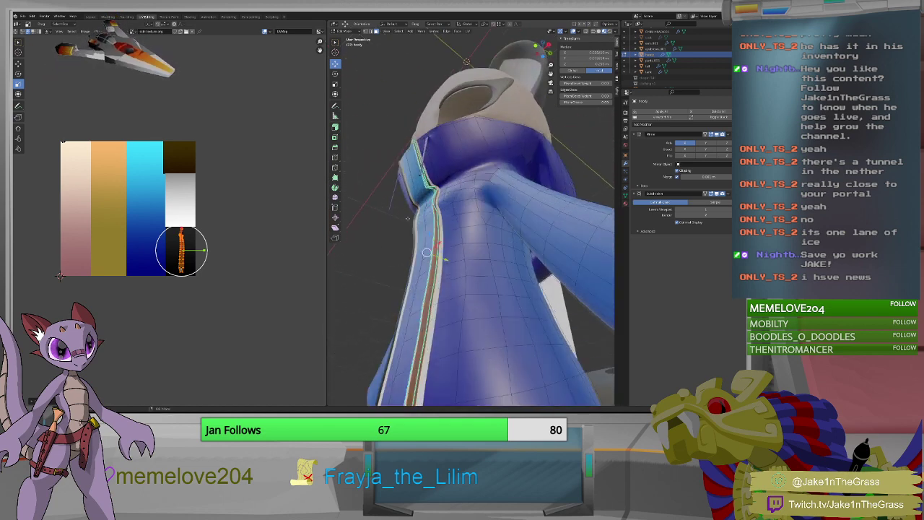
pyautogui.scroll(-3, 408, 219)
pyautogui.moveTo(408, 218); pyautogui.dragTo(459, 268, button='middle')
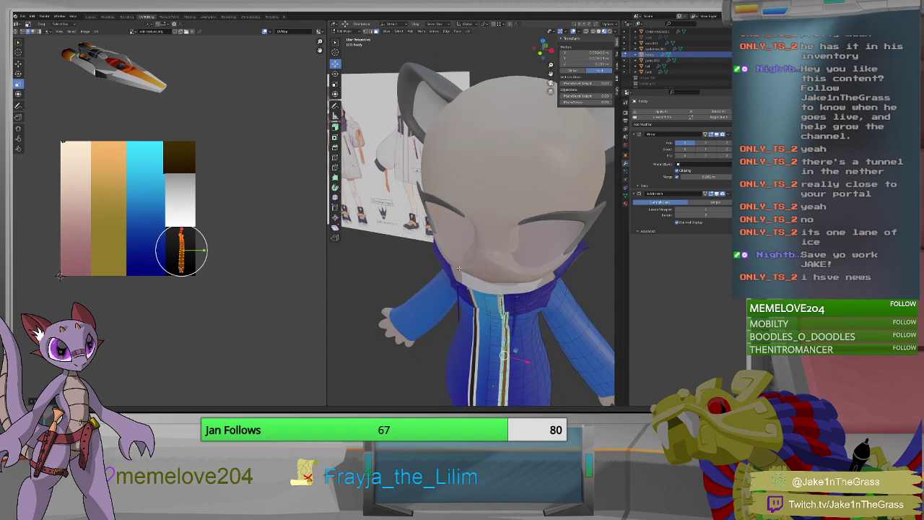
pyautogui.scroll(3, 481, 279)
pyautogui.scroll(-2, 491, 296)
pyautogui.scroll(2, 514, 340)
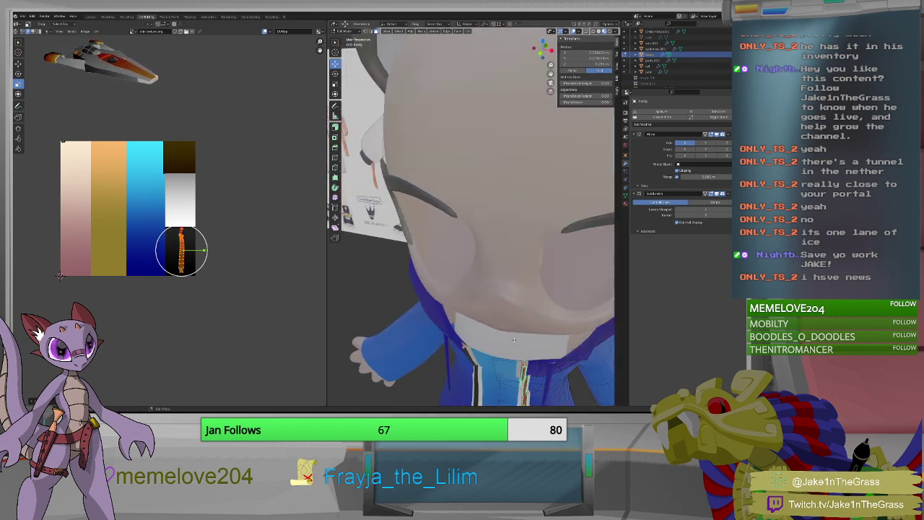
pyautogui.scroll(-2, 517, 369)
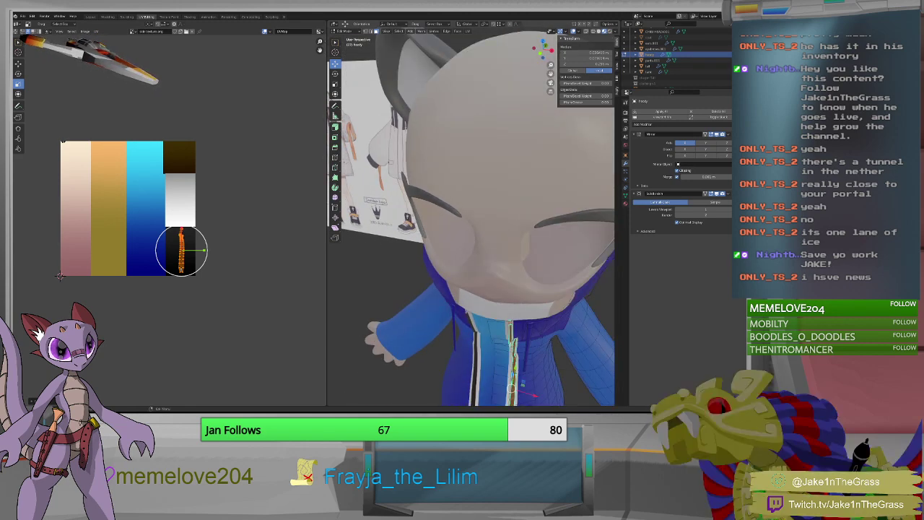
pyautogui.moveTo(517, 368); pyautogui.dragTo(505, 304, button='middle')
pyautogui.scroll(4, 505, 305)
pyautogui.scroll(2, 505, 305)
pyautogui.scroll(-5, 500, 312)
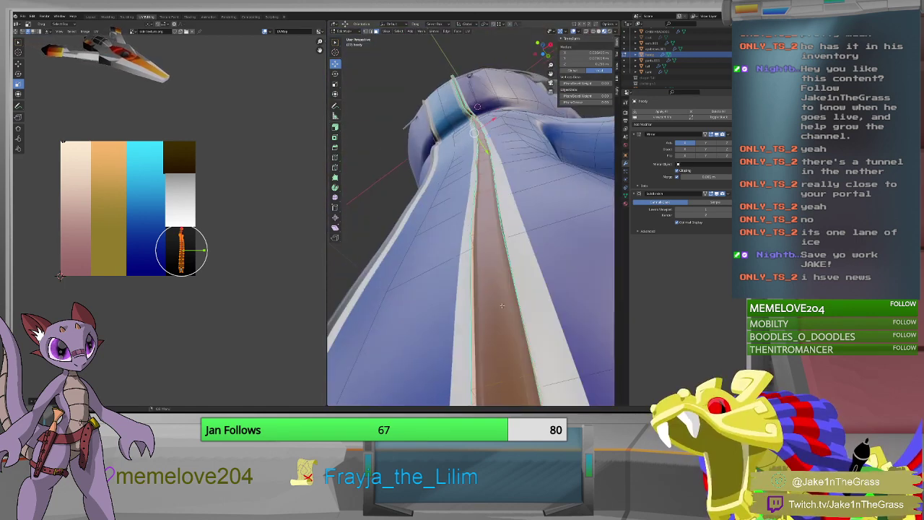
pyautogui.moveTo(494, 315)
pyautogui.mouseDown(button='middle')
pyautogui.moveTo(501, 326)
pyautogui.moveTo(481, 308)
pyautogui.mouseUp(button='middle')
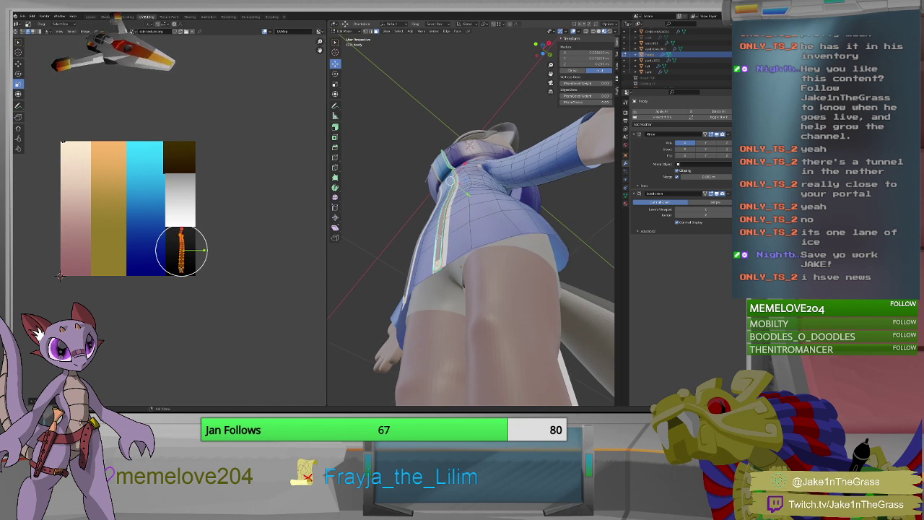
pyautogui.scroll(2, 446, 269)
pyautogui.scroll(-2, 446, 268)
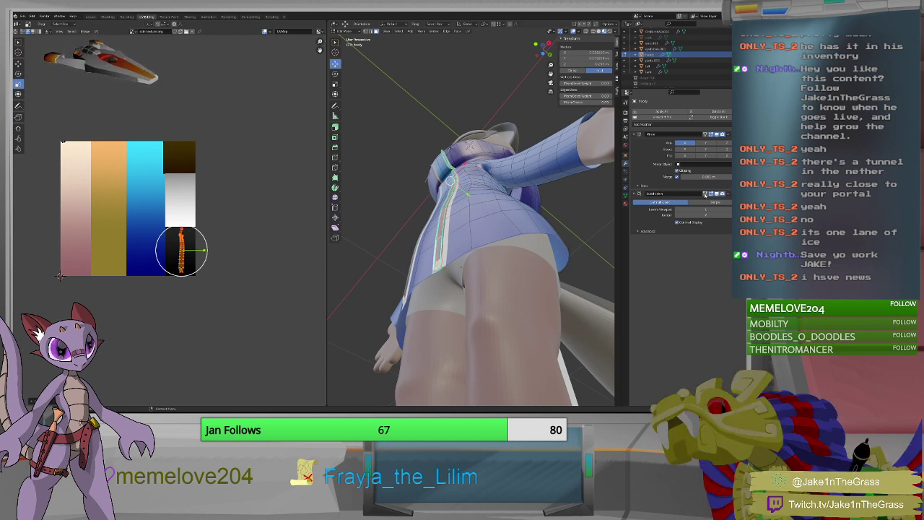
# Toggle the Subdivision modifier's on-cage and edit-mode display to compare how the coat's two black front stripes are smoothed.
pyautogui.click(704, 194)
pyautogui.click(704, 194)
pyautogui.click(705, 193)
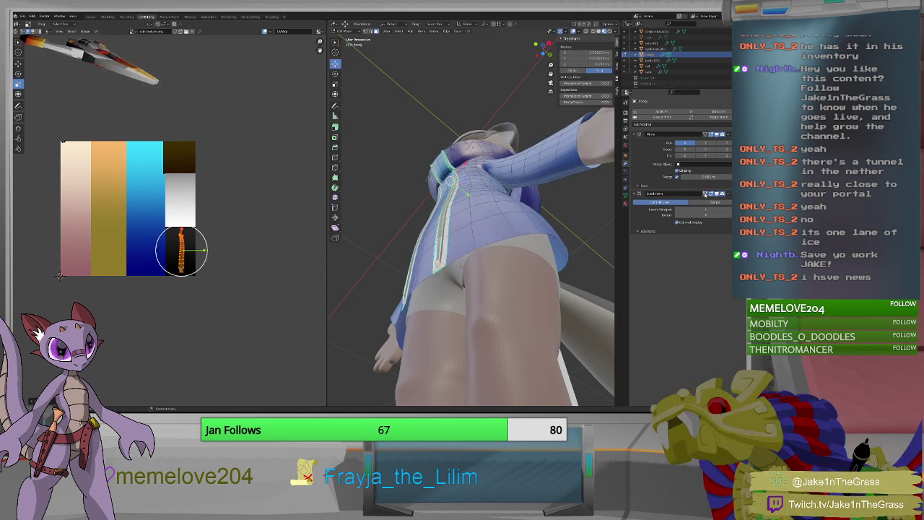
pyautogui.moveTo(448, 273); pyautogui.dragTo(570, 253, button='middle')
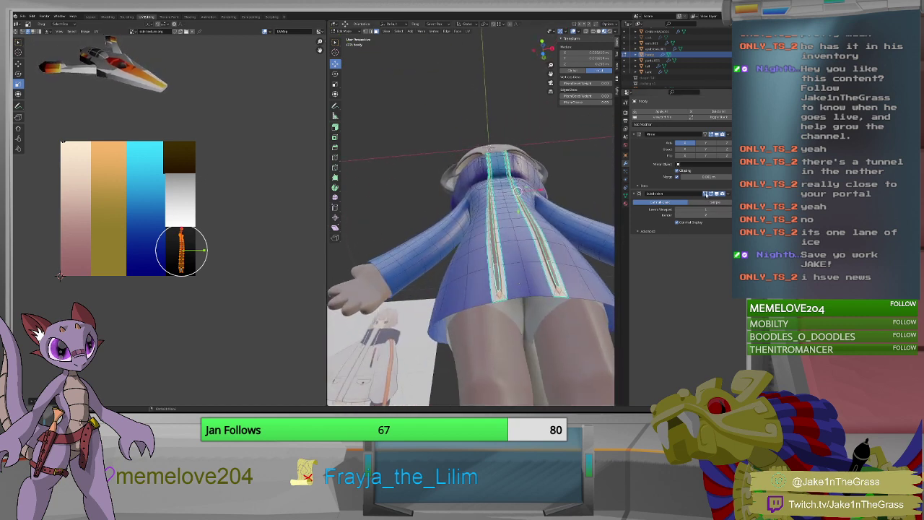
pyautogui.click(707, 194)
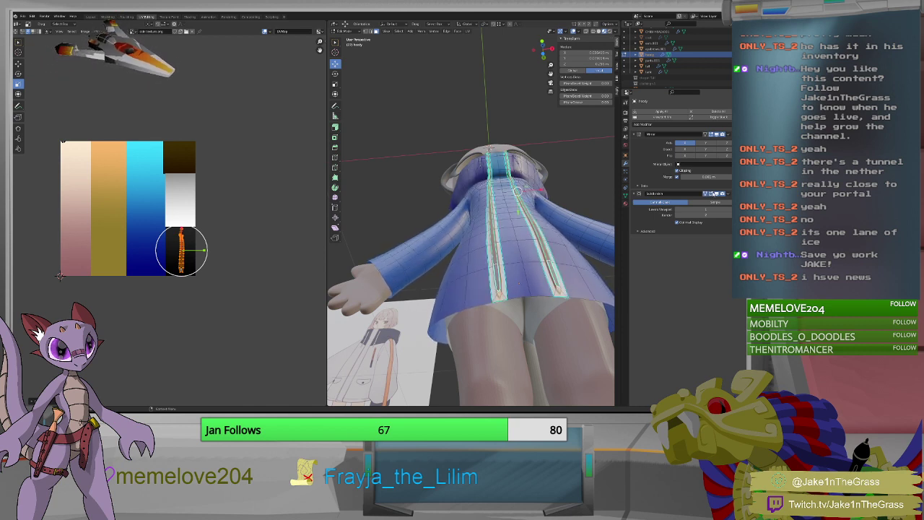
pyautogui.click(713, 193)
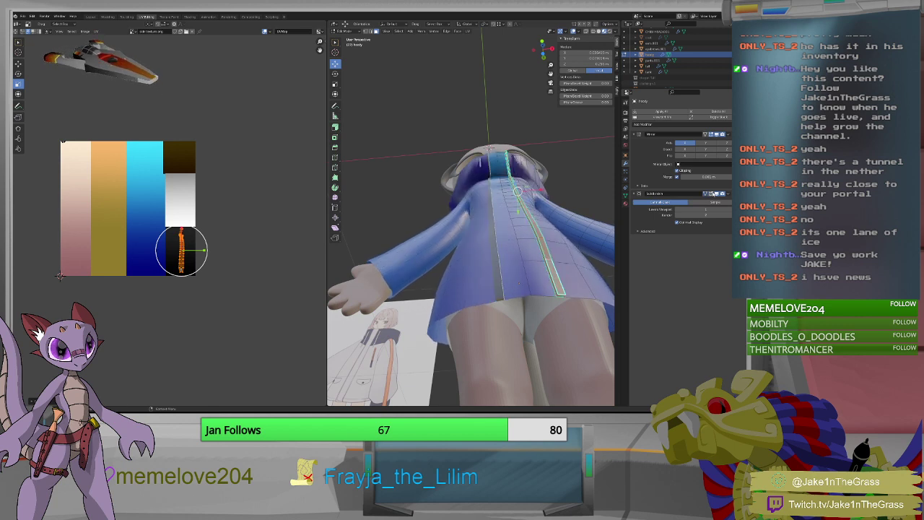
pyautogui.click(713, 193)
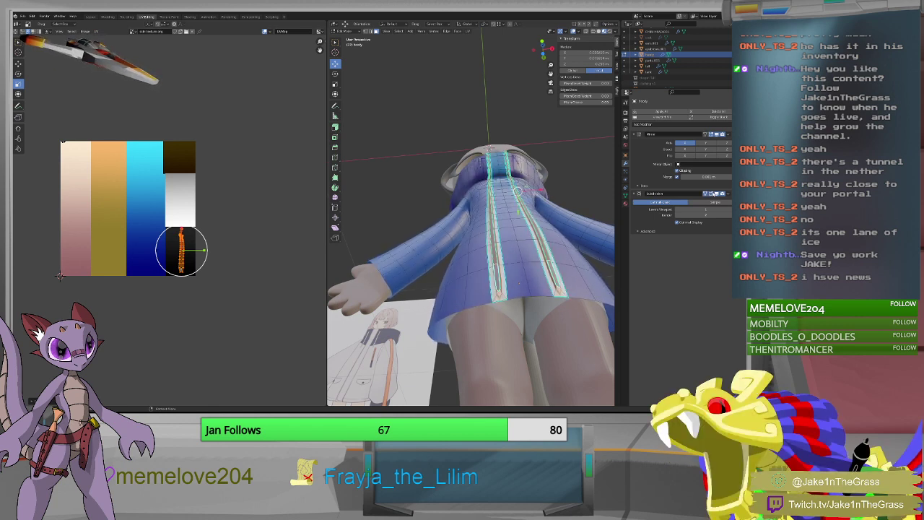
pyautogui.click(713, 193)
pyautogui.click(713, 194)
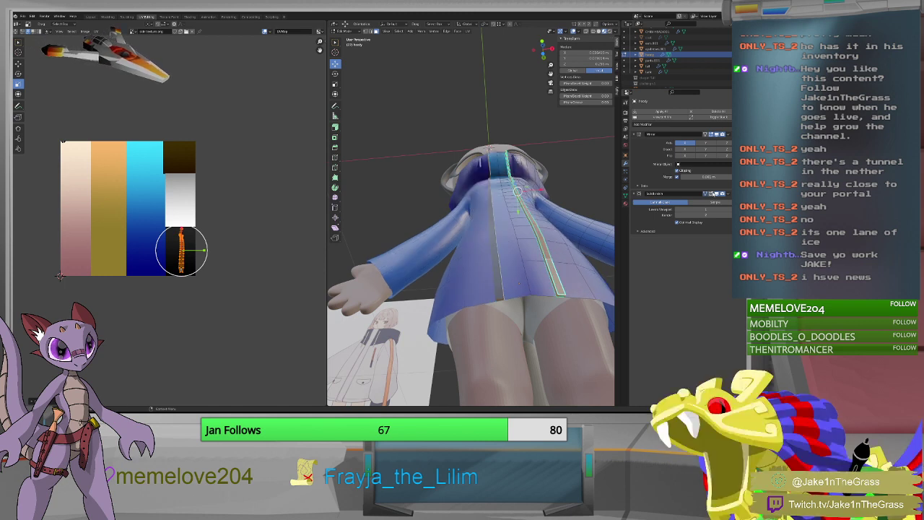
pyautogui.click(713, 193)
pyautogui.click(713, 194)
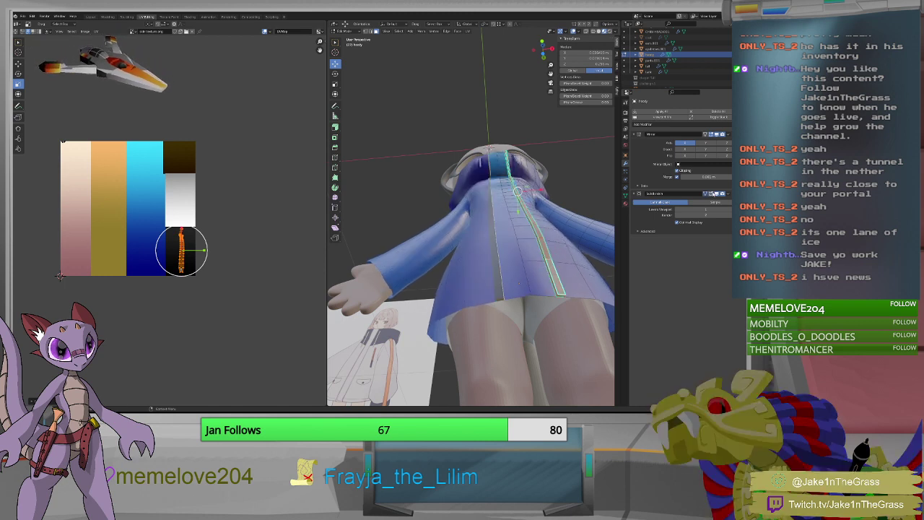
pyautogui.click(713, 194)
pyautogui.click(712, 193)
pyautogui.click(712, 194)
pyautogui.click(713, 193)
pyautogui.click(713, 193)
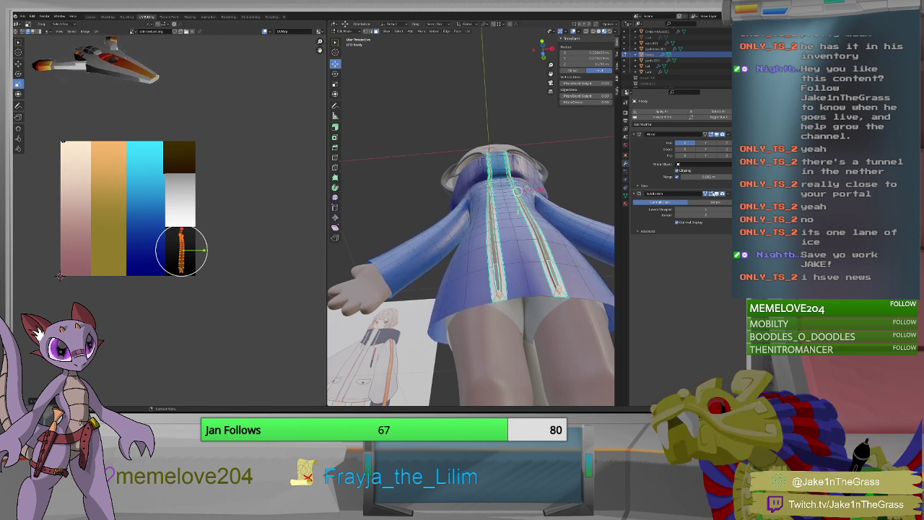
pyautogui.click(713, 194)
pyautogui.click(712, 194)
pyautogui.click(713, 194)
pyautogui.click(713, 193)
pyautogui.click(712, 194)
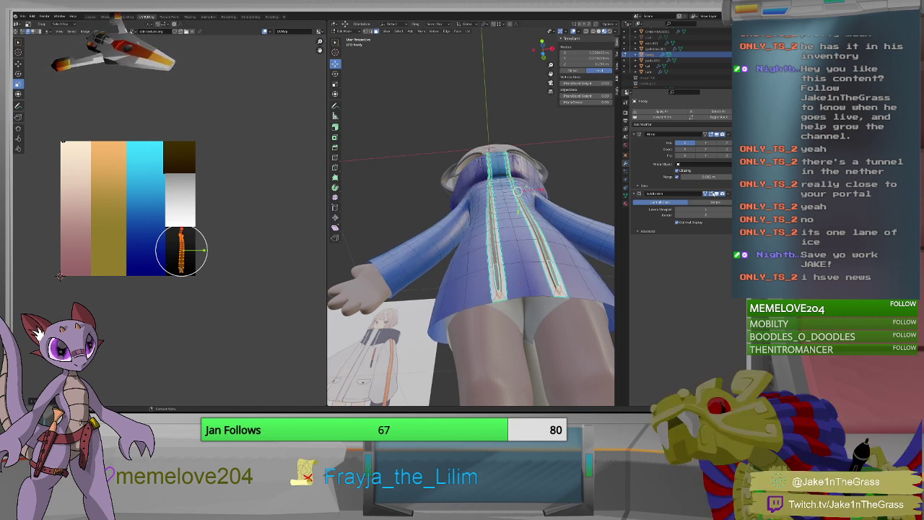
pyautogui.click(713, 193)
pyautogui.click(712, 193)
pyautogui.click(713, 193)
pyautogui.scroll(-5, 569, 195)
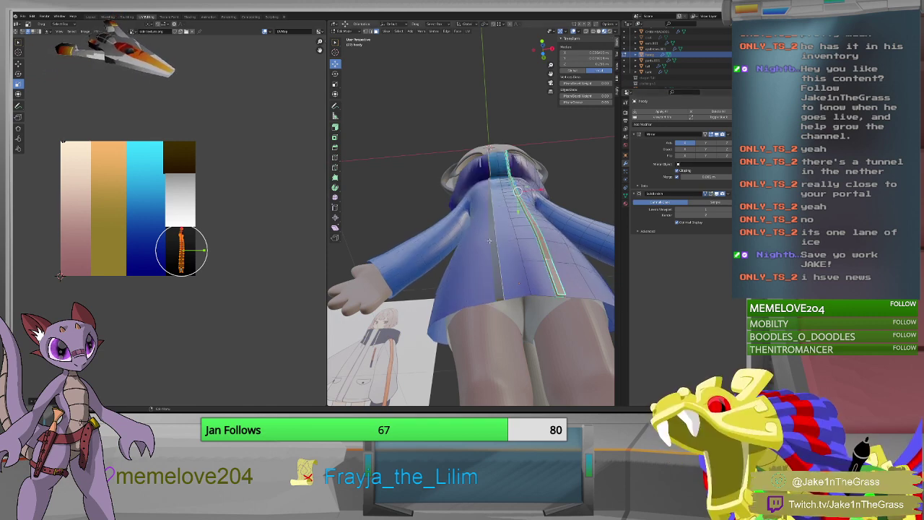
pyautogui.moveTo(569, 195); pyautogui.dragTo(462, 271, button='middle')
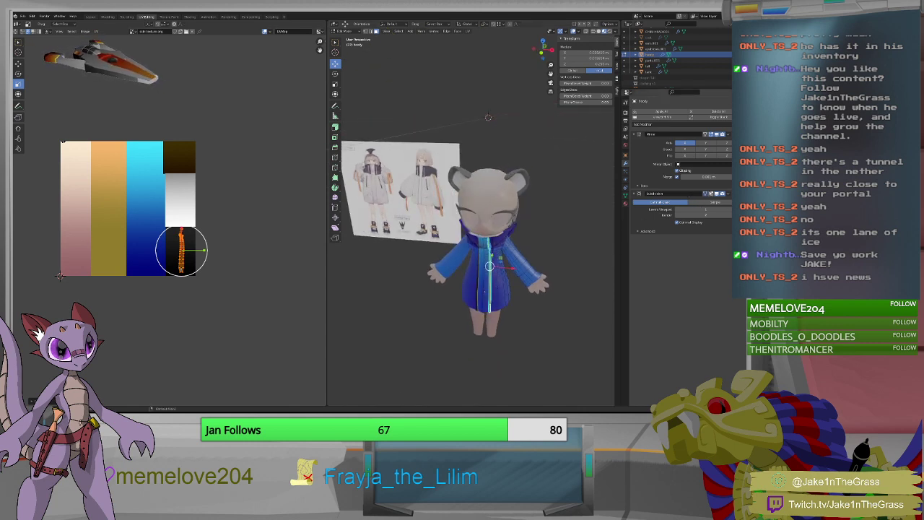
pyautogui.click(708, 193)
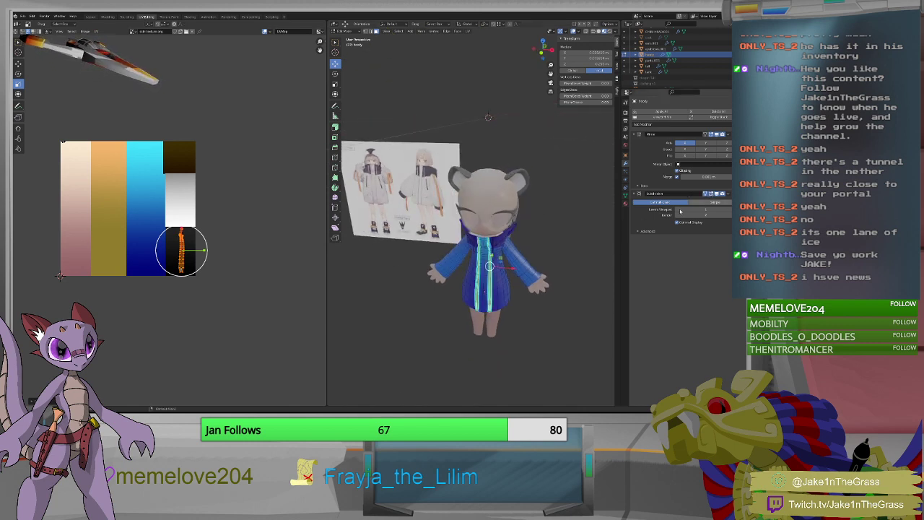
# Clear the face selection and examine the black-and-white stripes down the coat's front, including their upper ends at the collar.
pyautogui.moveTo(505, 252)
pyautogui.mouseDown(button='middle')
pyautogui.moveTo(448, 282)
pyautogui.moveTo(509, 256)
pyautogui.moveTo(481, 285)
pyautogui.moveTo(488, 317)
pyautogui.moveTo(489, 289)
pyautogui.moveTo(504, 293)
pyautogui.moveTo(499, 268)
pyautogui.mouseUp(button='middle')
pyautogui.scroll(5, 479, 286)
pyautogui.scroll(-4, 487, 290)
pyautogui.click(433, 241)
pyautogui.scroll(-5, 432, 242)
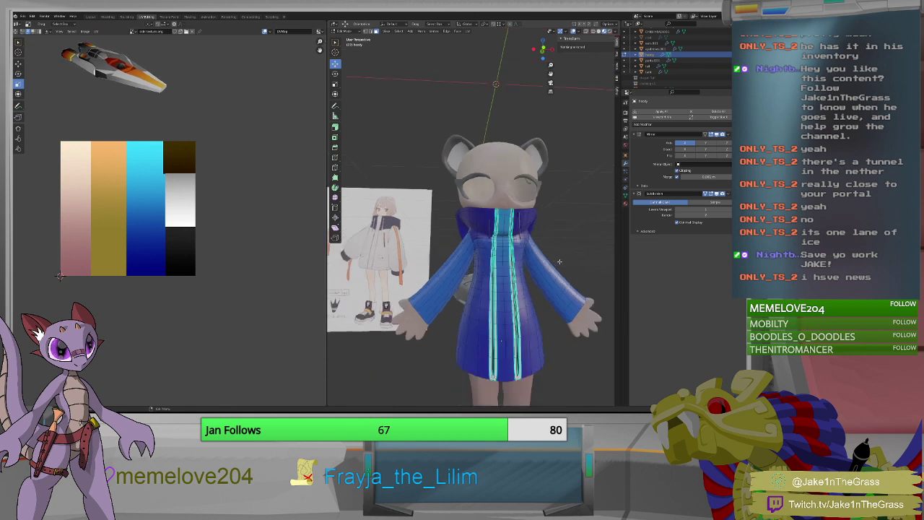
pyautogui.click(500, 237)
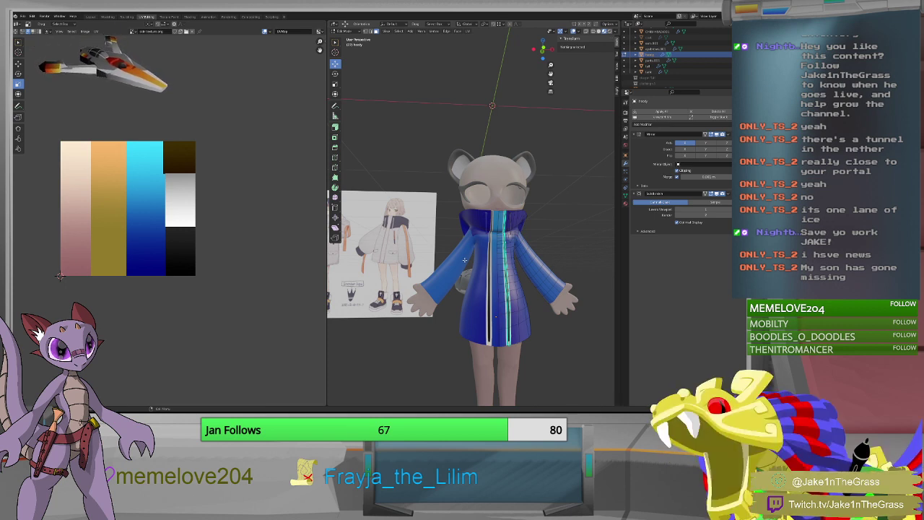
pyautogui.moveTo(478, 249); pyautogui.dragTo(565, 278, button='middle')
pyautogui.scroll(4, 487, 271)
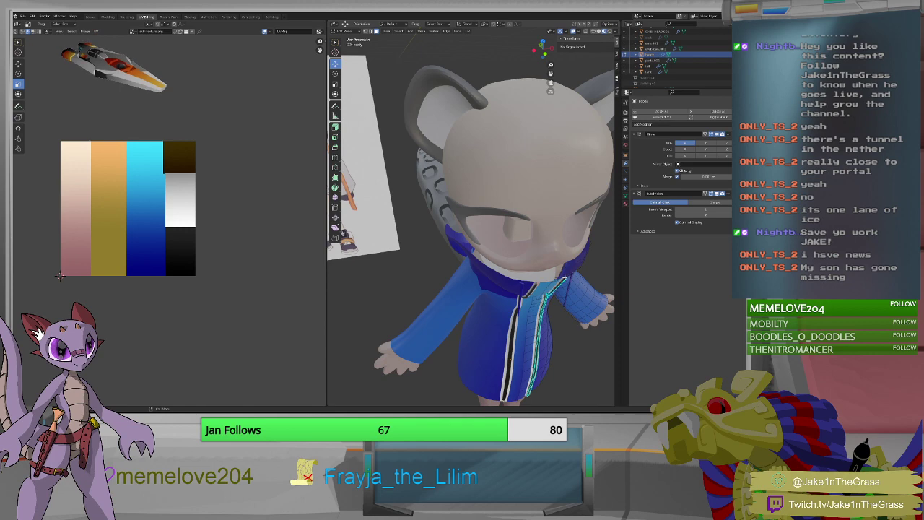
# Select the stripe's small end face at the top of the collar and inspect it up close.
pyautogui.click(565, 278)
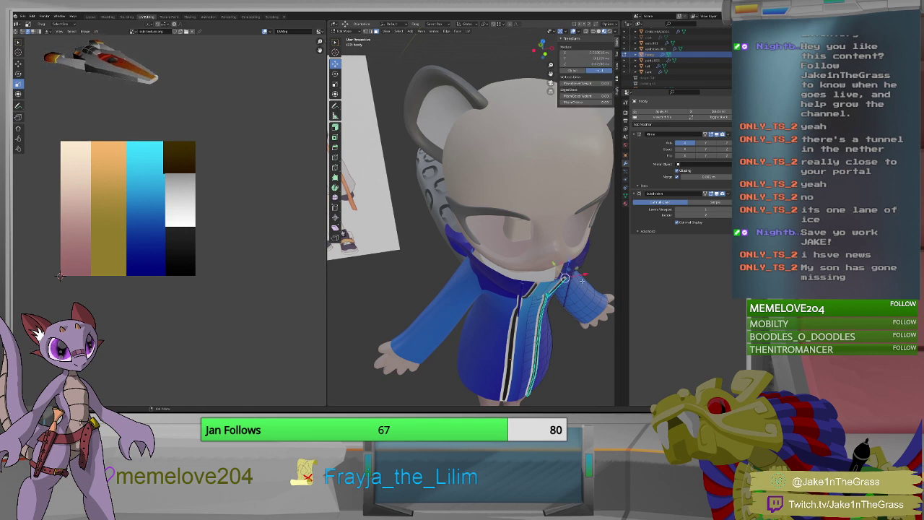
pyautogui.press('KP_Decimal')
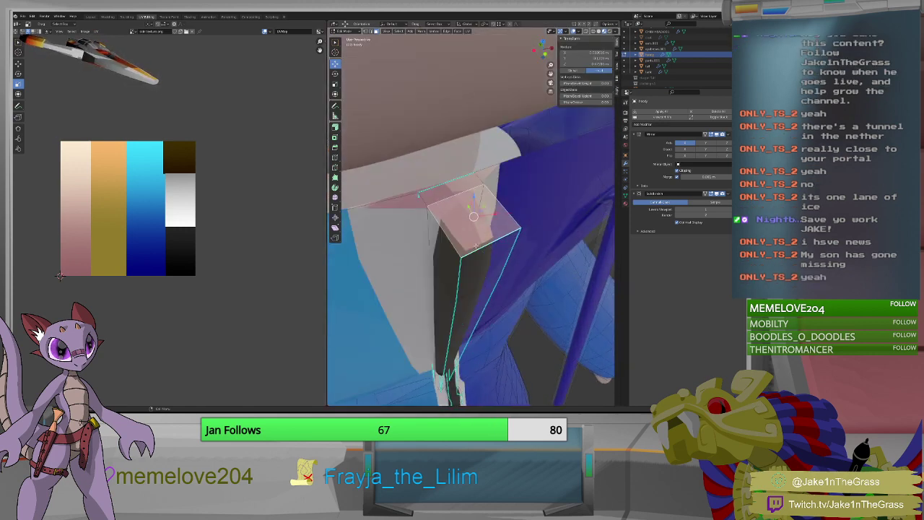
pyautogui.press('KP_2')
pyautogui.press('KP_2')
pyautogui.press('KP_2')
pyautogui.press('KP_2')
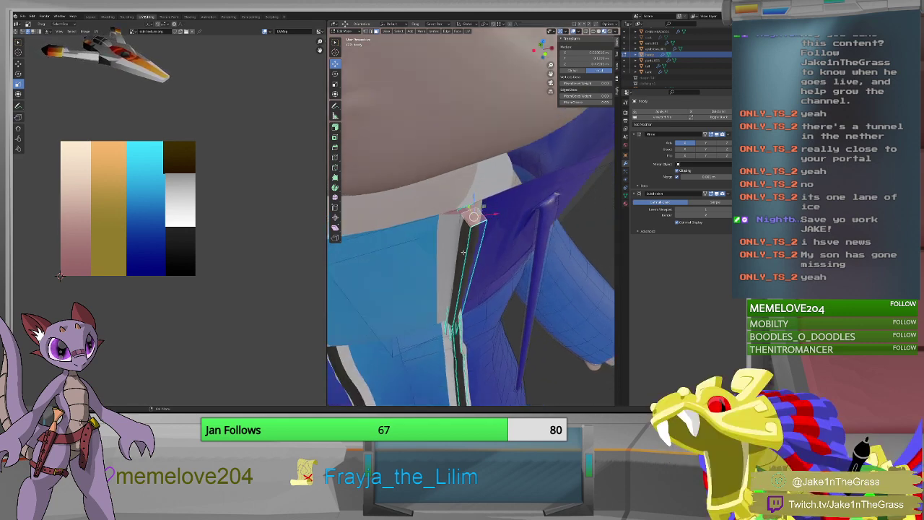
pyautogui.moveTo(463, 258)
pyautogui.mouseDown(button='middle')
pyautogui.moveTo(384, 213)
pyautogui.moveTo(461, 251)
pyautogui.moveTo(473, 221)
pyautogui.moveTo(450, 233)
pyautogui.moveTo(397, 208)
pyautogui.moveTo(457, 240)
pyautogui.mouseUp(button='middle')
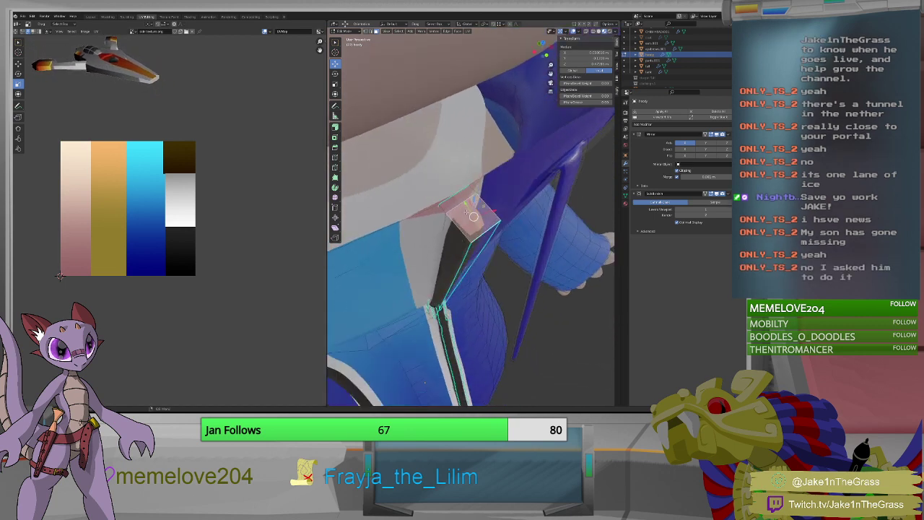
# Select the path of stripe faces down the coat's front, from just below the collar's upper end to the hem.
pyautogui.click(477, 246)
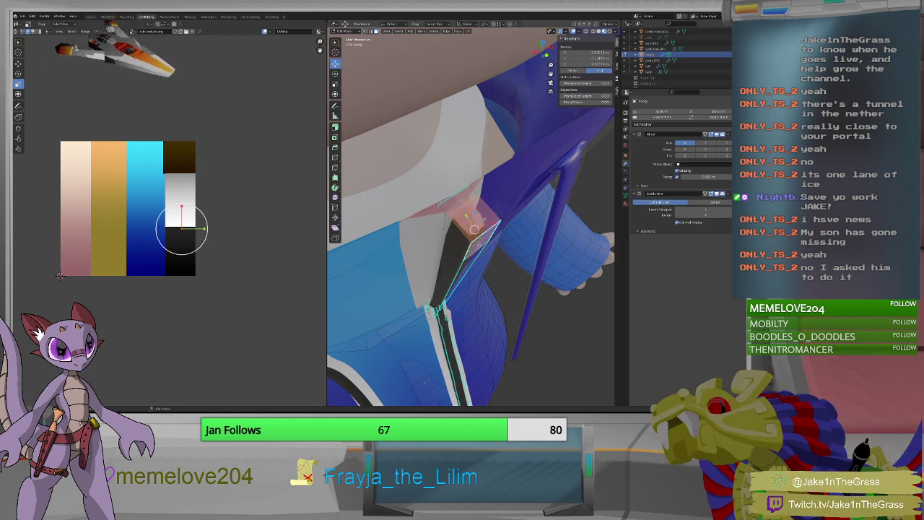
pyautogui.moveTo(479, 244); pyautogui.dragTo(479, 251, button='middle')
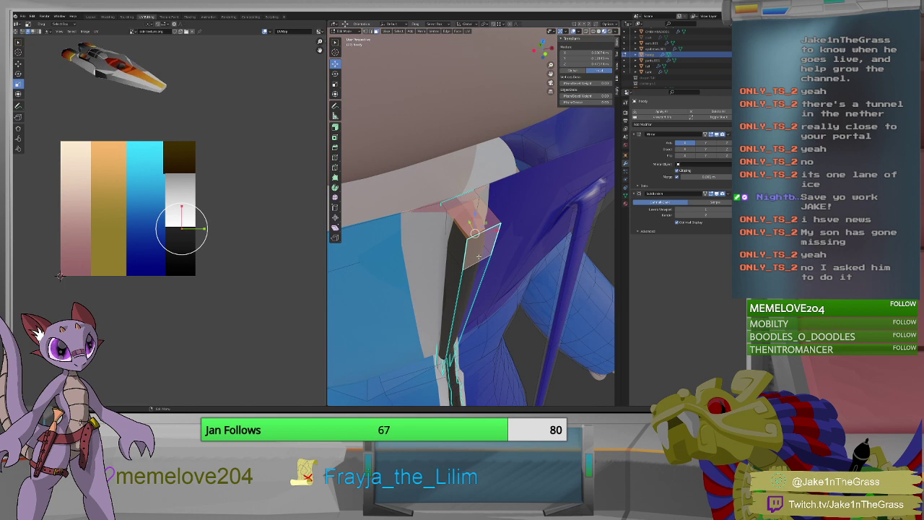
pyautogui.keyDown('alt'); pyautogui.keyDown('shift'); pyautogui.click(475, 245); pyautogui.keyUp('shift'); pyautogui.keyUp('alt')
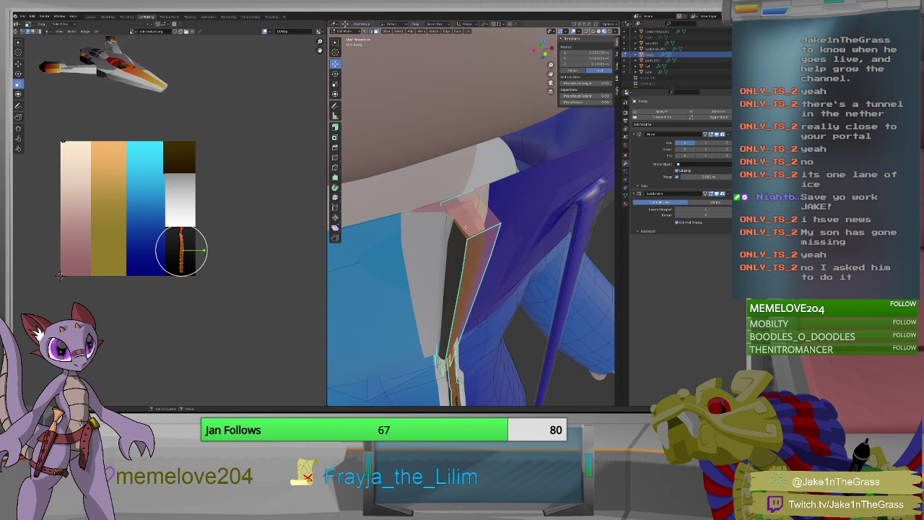
pyautogui.keyDown('shift'); pyautogui.click(473, 226); pyautogui.keyUp('shift')
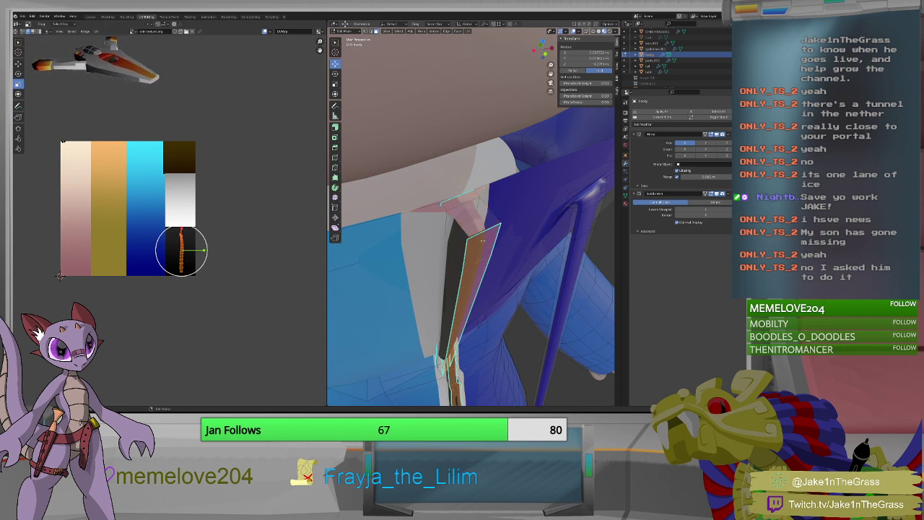
pyautogui.keyDown('shift'); pyautogui.click(481, 245); pyautogui.keyUp('shift')
pyautogui.scroll(-6, 480, 249)
pyautogui.scroll(-4, 479, 314)
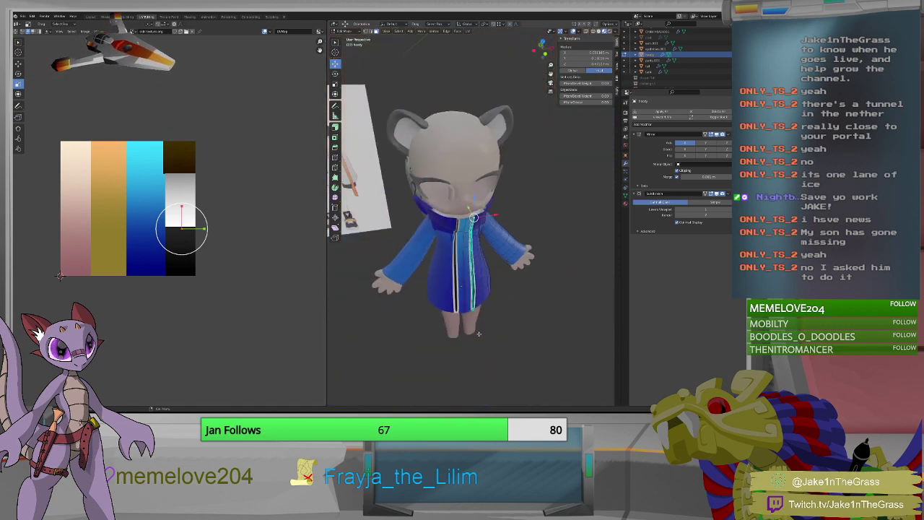
pyautogui.scroll(3, 478, 318)
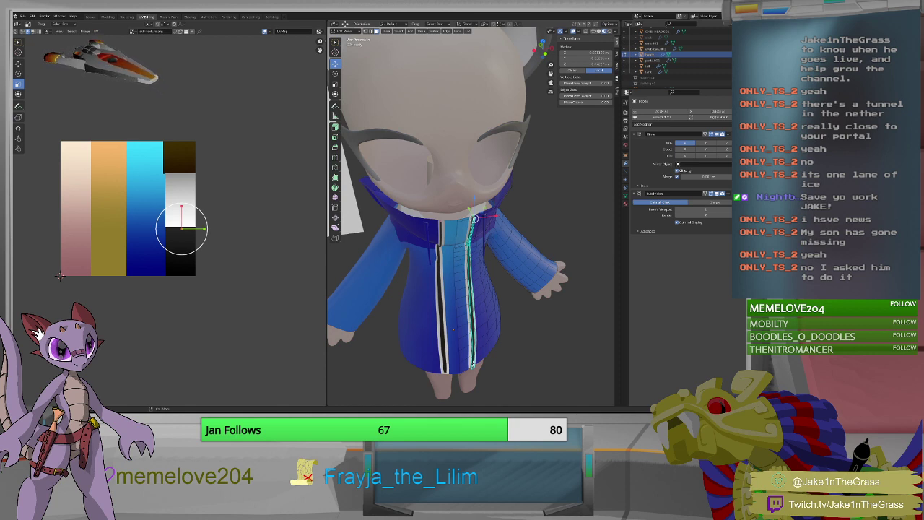
pyautogui.keyDown('ctrl'); pyautogui.click(486, 359); pyautogui.keyUp('ctrl')
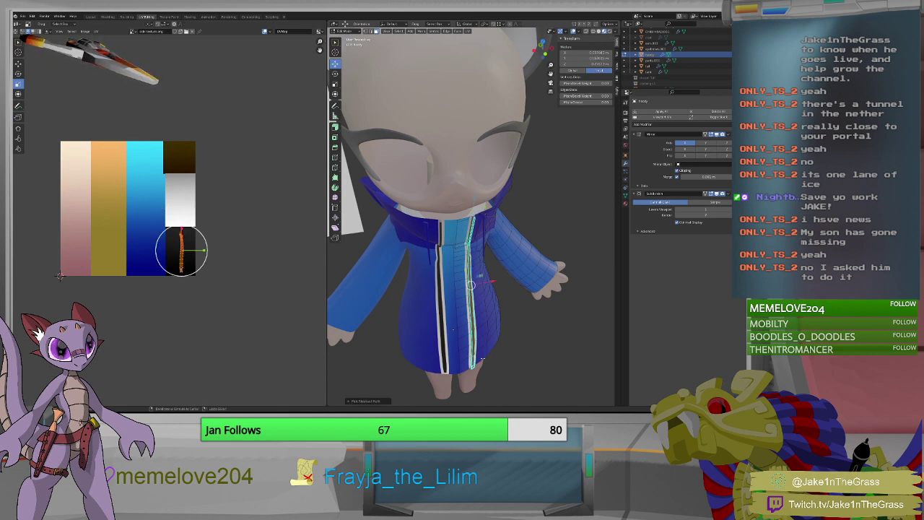
pyautogui.scroll(6, 478, 256)
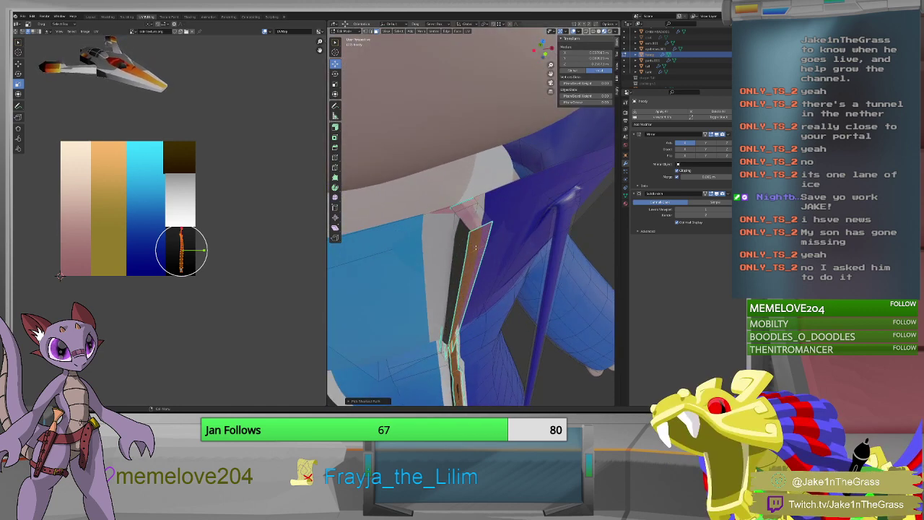
pyautogui.moveTo(475, 247); pyautogui.dragTo(473, 245, button='middle')
# Grow the stripe selection twice to include the surrounding trim faces and unwrap them.
pyautogui.press('ctrl+KP_Add')
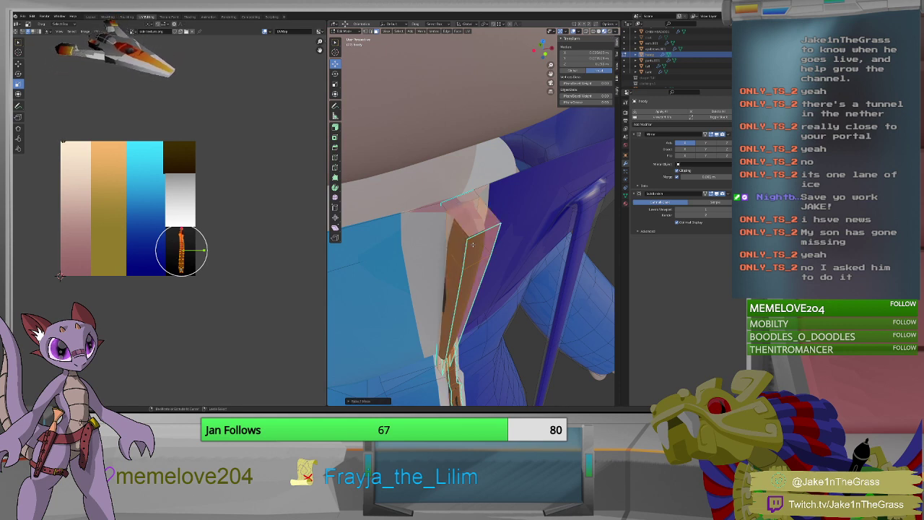
pyautogui.press('ctrl+KP_Add')
pyautogui.moveTo(473, 245); pyautogui.dragTo(473, 245, button='middle')
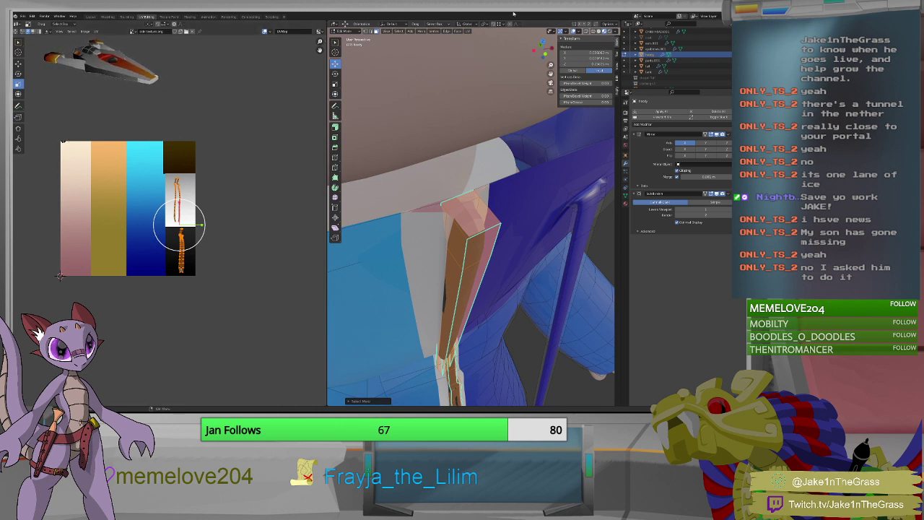
pyautogui.click(468, 33)
pyautogui.click(481, 38)
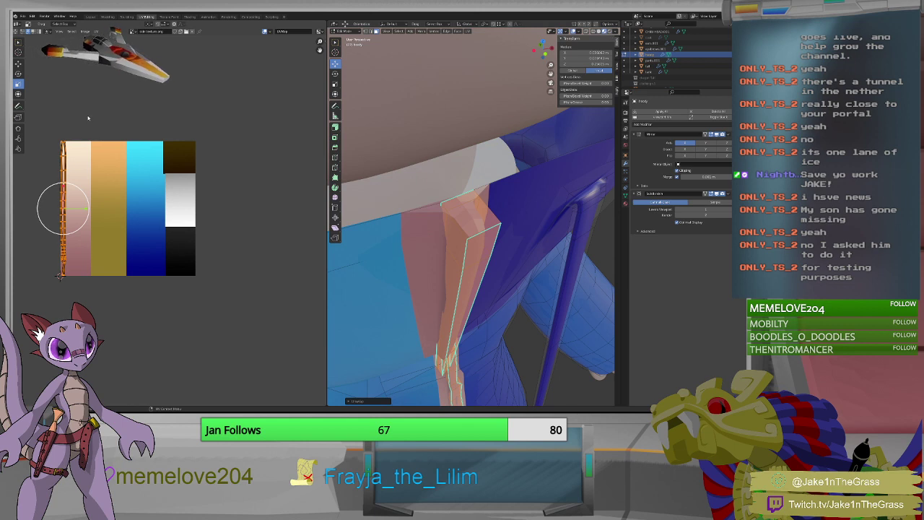
# Move the unwrapped trim UVs onto the palette's white-grey swatch and scale them down to fit inside it.
pyautogui.press('g')
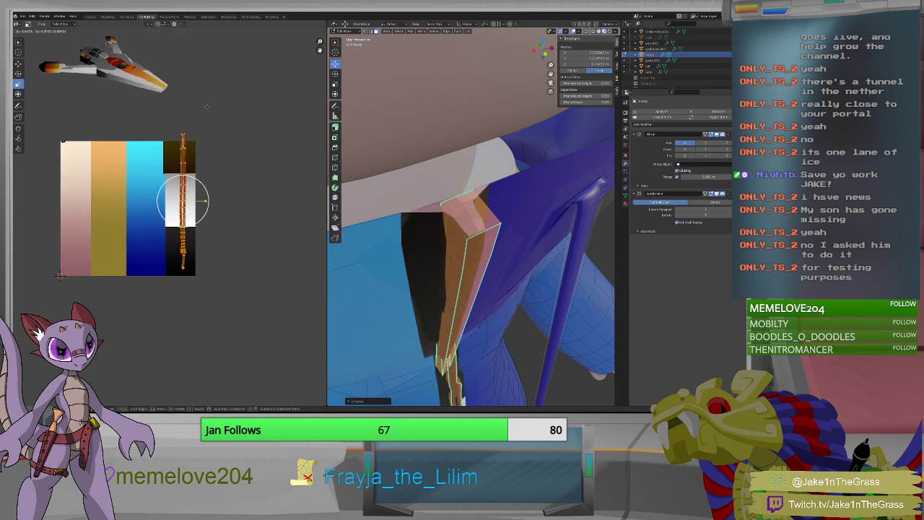
pyautogui.click(207, 109)
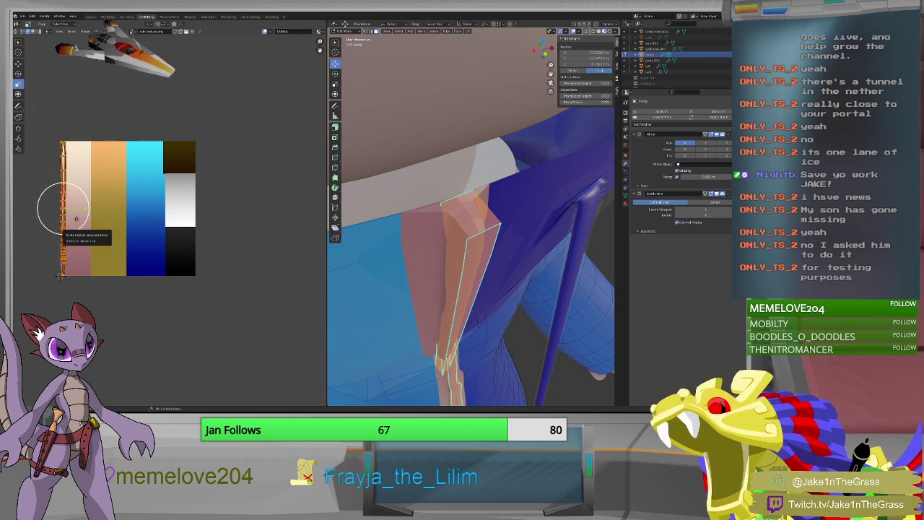
pyautogui.press('g')
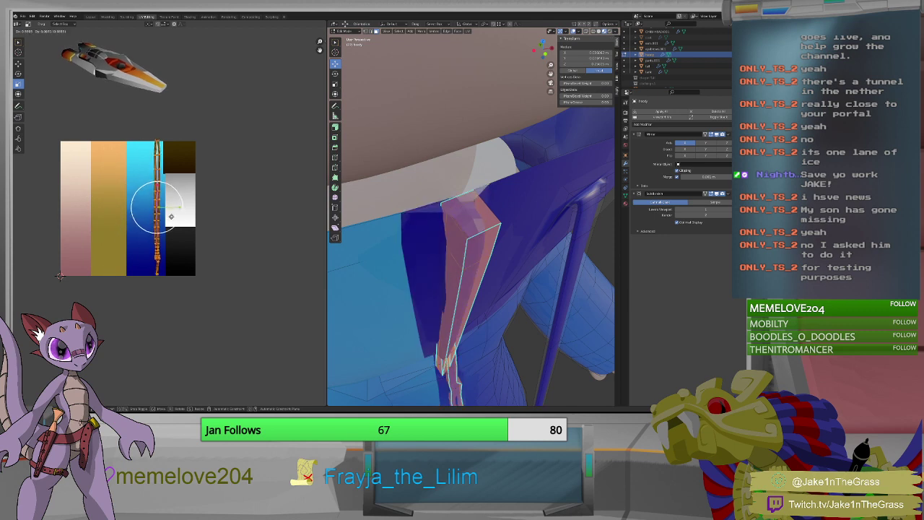
pyautogui.click(194, 210)
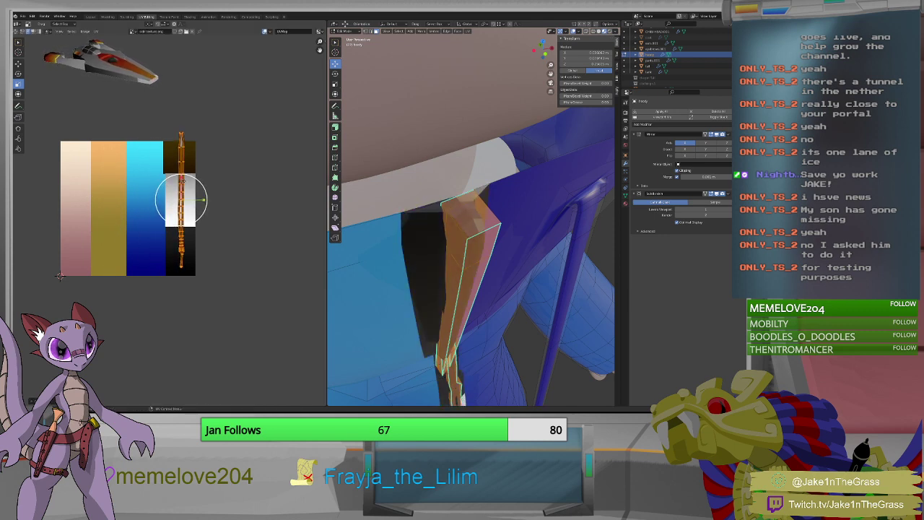
pyautogui.press('s')
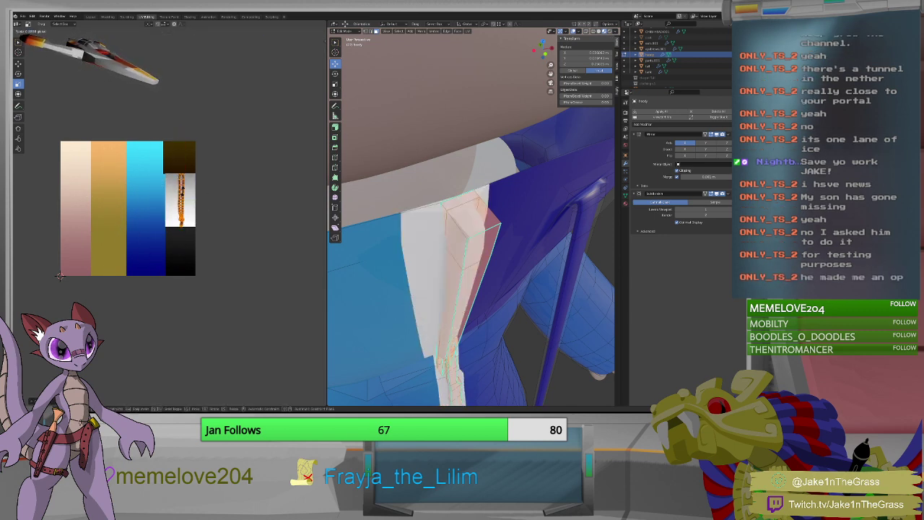
pyautogui.press('o')
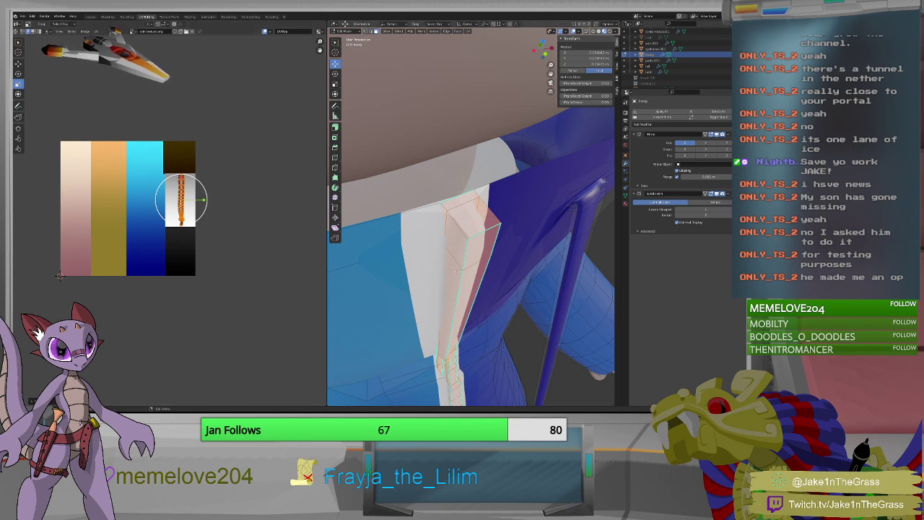
pyautogui.moveTo(456, 271); pyautogui.dragTo(374, 236, button='middle')
pyautogui.scroll(3, 473, 242)
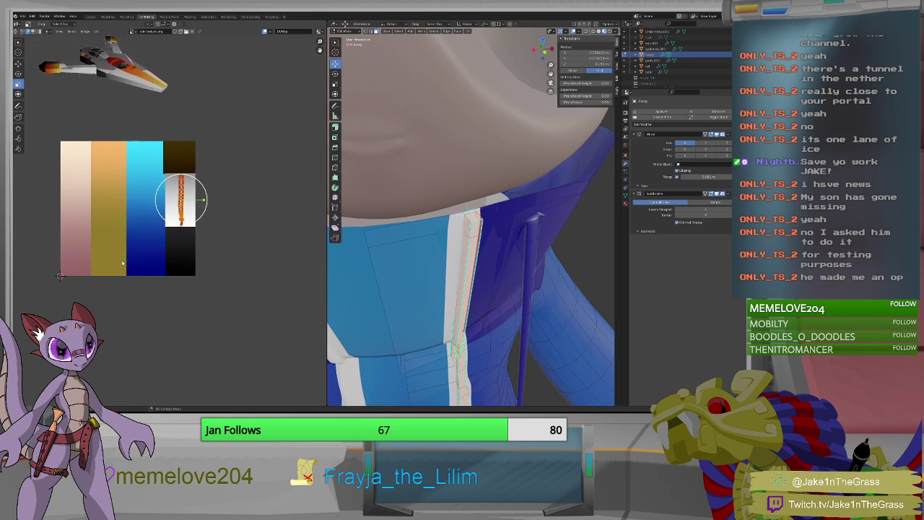
# Shift the UVs of the trim's inner stripe faces onto the black swatch and fit them inside it.
pyautogui.moveTo(169, 215); pyautogui.dragTo(171, 269)
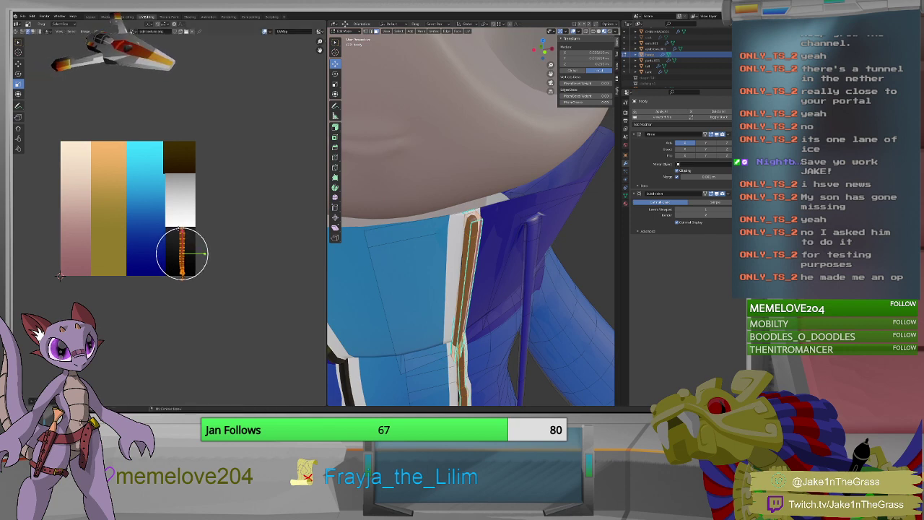
pyautogui.moveTo(181, 235); pyautogui.dragTo(183, 239)
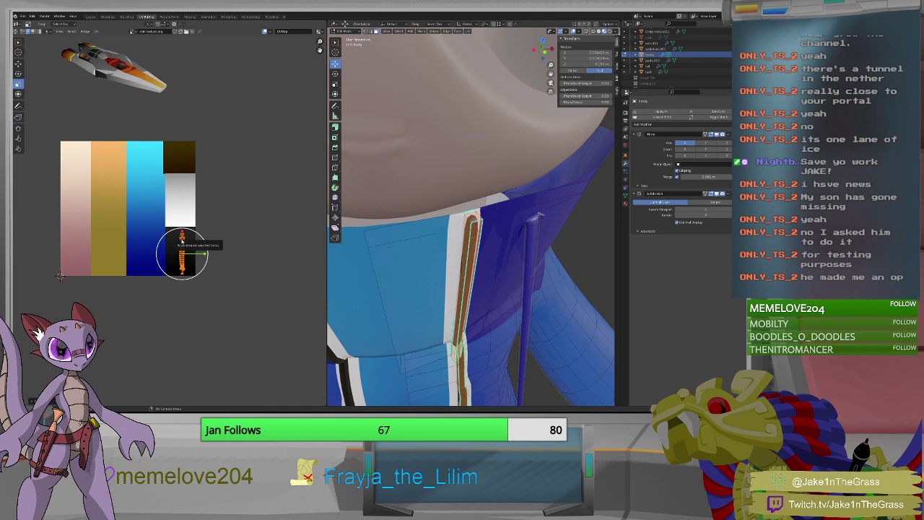
pyautogui.moveTo(181, 243); pyautogui.dragTo(181, 237)
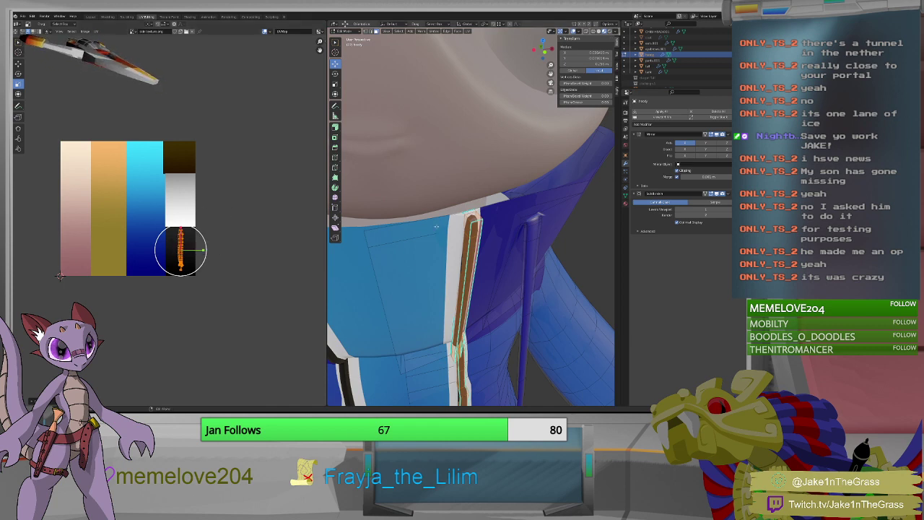
# Switch to the Modeling workspace and select the bottom end of the drawstring hanging beside the coat's front stripe.
pyautogui.moveTo(405, 217); pyautogui.dragTo(326, 177, button='middle')
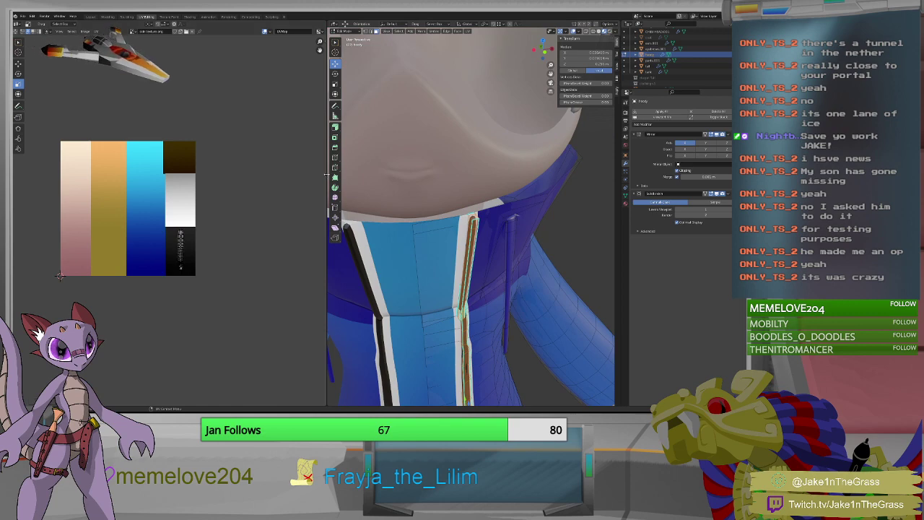
pyautogui.moveTo(326, 177); pyautogui.dragTo(154, 176)
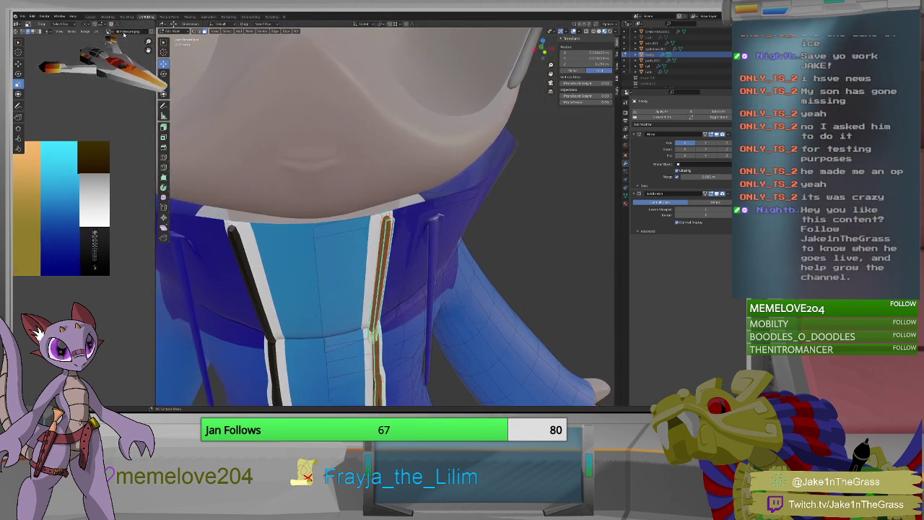
pyautogui.click(108, 16)
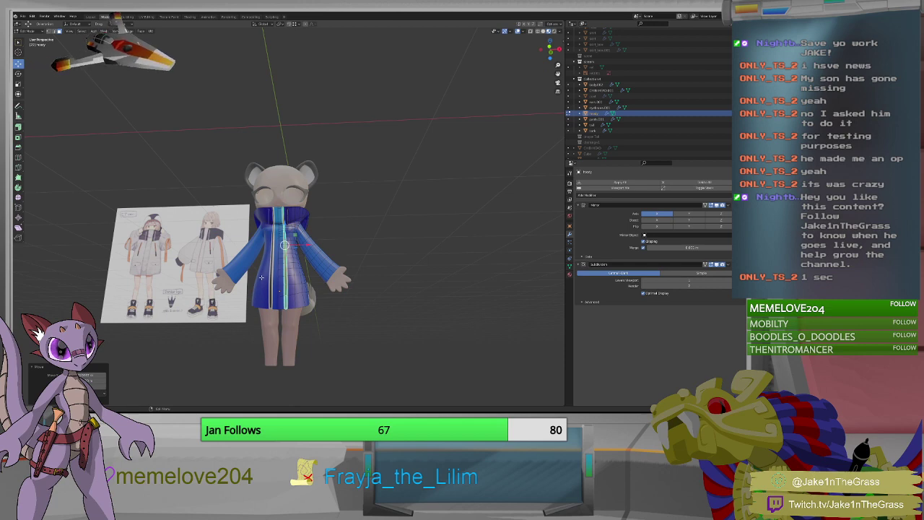
pyautogui.moveTo(269, 266); pyautogui.dragTo(275, 245, button='middle')
pyautogui.scroll(5, 286, 237)
pyautogui.scroll(3, 287, 237)
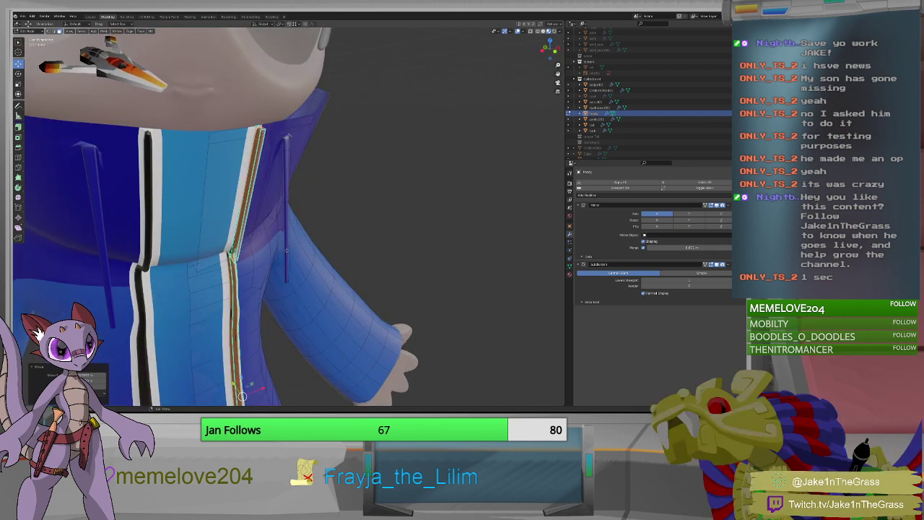
pyautogui.moveTo(286, 285); pyautogui.dragTo(275, 229, button='middle')
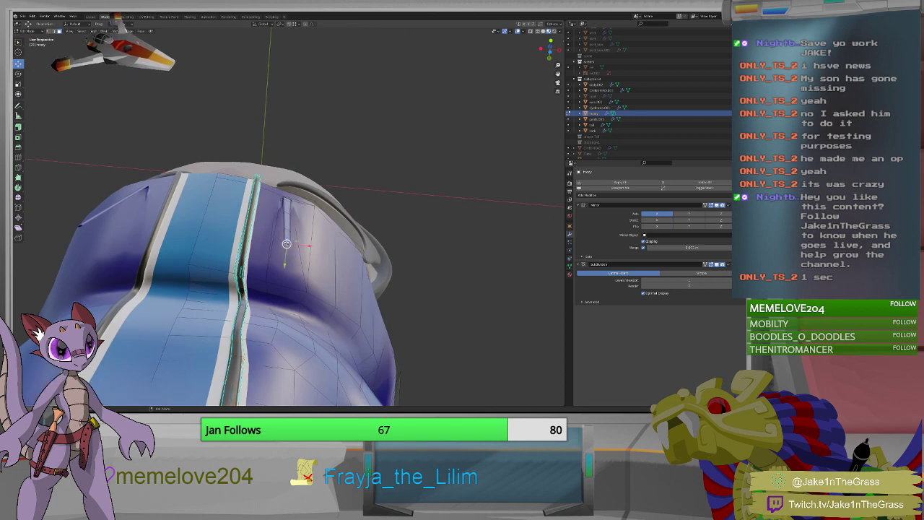
pyautogui.scroll(2, 285, 246)
pyautogui.scroll(2, 286, 273)
pyautogui.moveTo(286, 273); pyautogui.dragTo(299, 310, button='middle')
# Lengthen the drawstring by moving its bottom end down along Z, refining its height in front view.
pyautogui.press('g')
pyautogui.press('z')
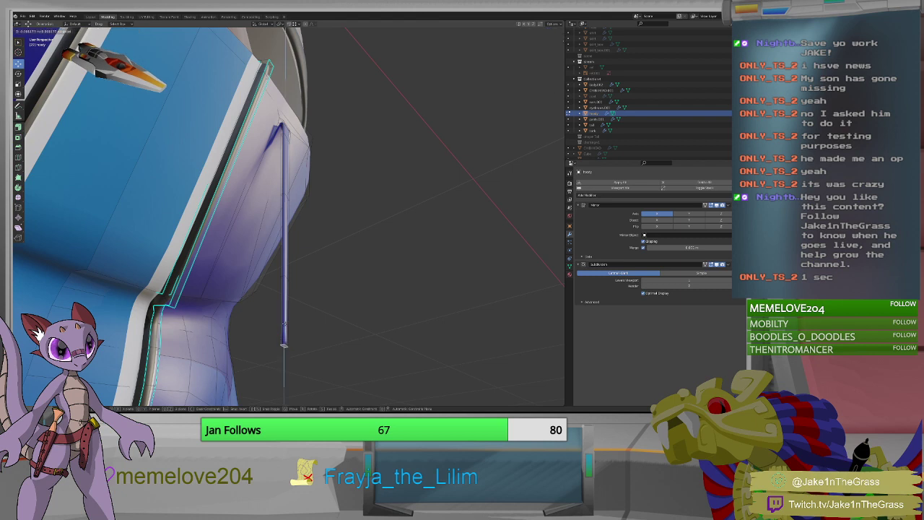
pyautogui.press('Escape')
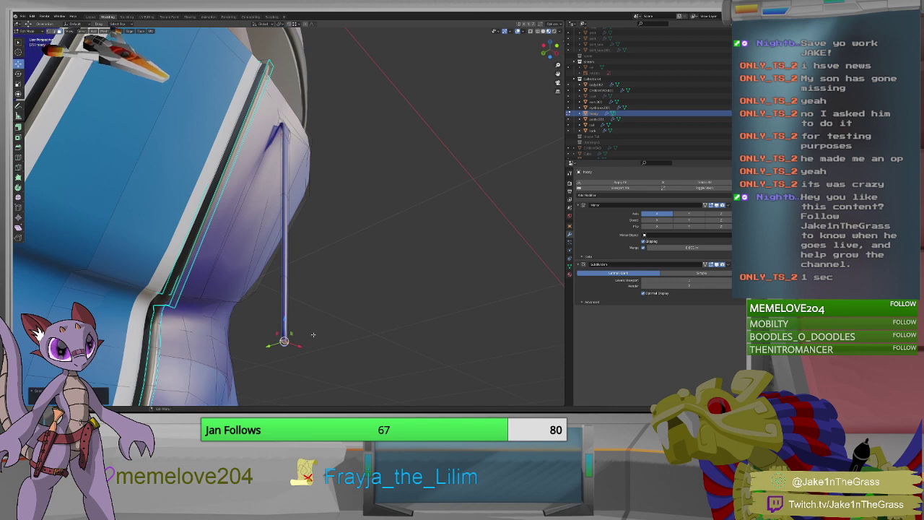
pyautogui.press('g')
pyautogui.press('z')
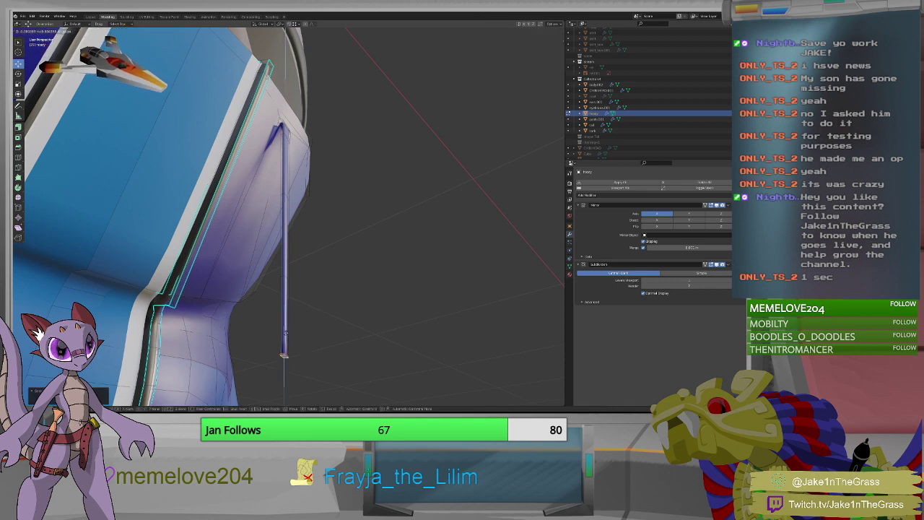
pyautogui.click(286, 353)
pyautogui.moveTo(286, 353); pyautogui.dragTo(331, 360, button='middle')
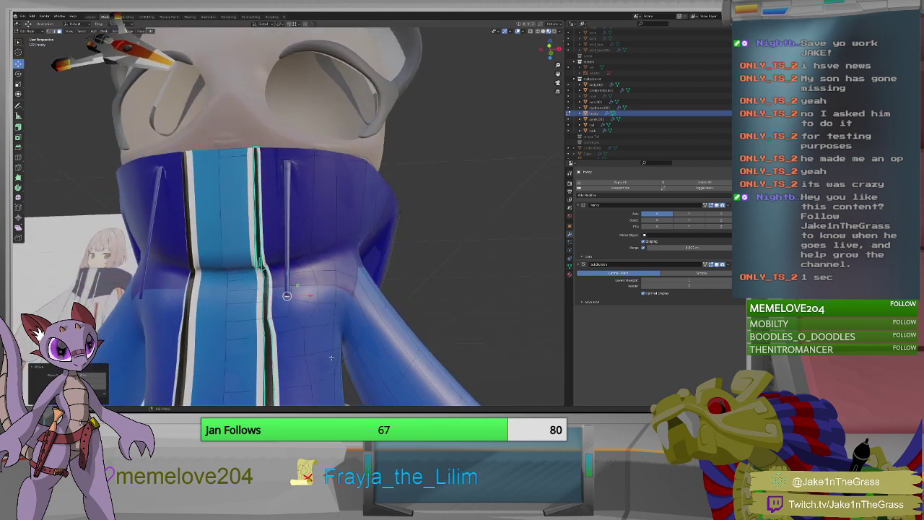
pyautogui.press('KP_1')
pyautogui.press('g')
pyautogui.press('z')
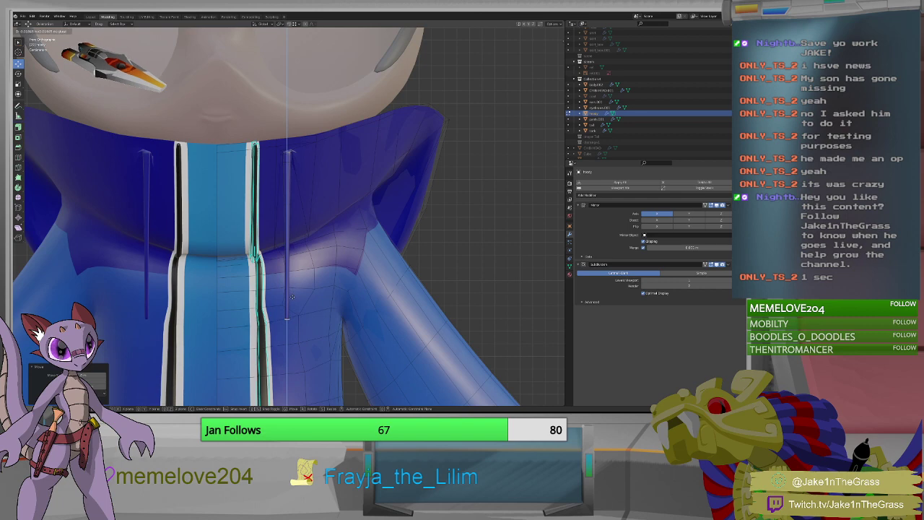
pyautogui.click(292, 296)
# Scale the selected bottom end of the drawstring slightly to adjust its thickness.
pyautogui.moveTo(292, 296); pyautogui.dragTo(300, 312, button='middle')
pyautogui.hotkey('shift', 'space')
pyautogui.press('s')
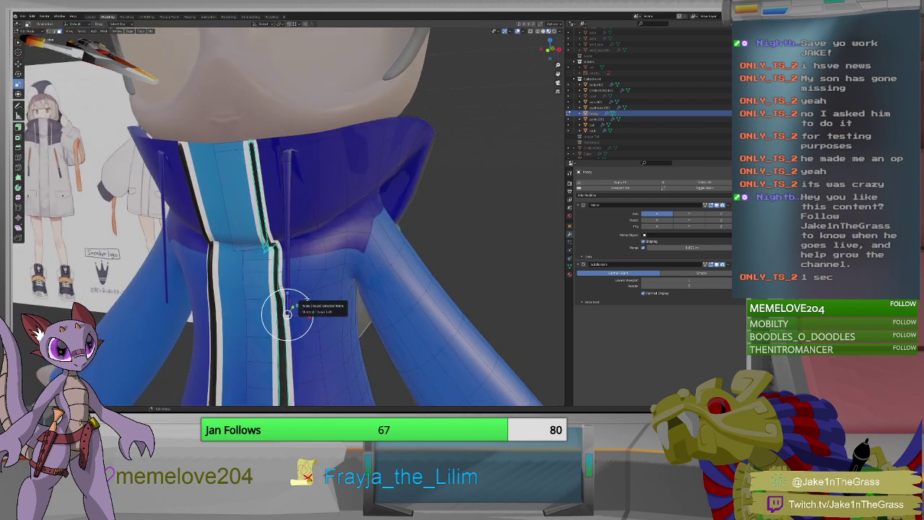
pyautogui.moveTo(307, 298); pyautogui.dragTo(316, 299)
pyautogui.moveTo(263, 308); pyautogui.dragTo(280, 305, button='middle')
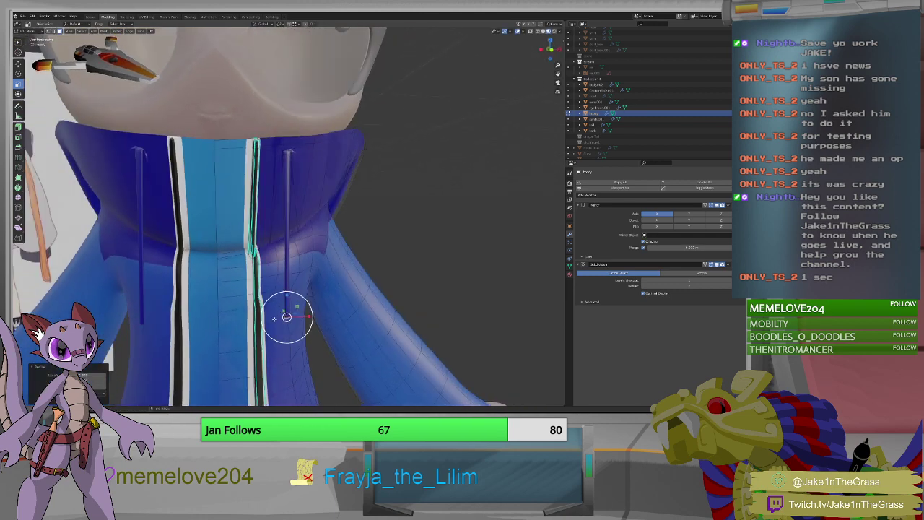
pyautogui.scroll(2, 275, 319)
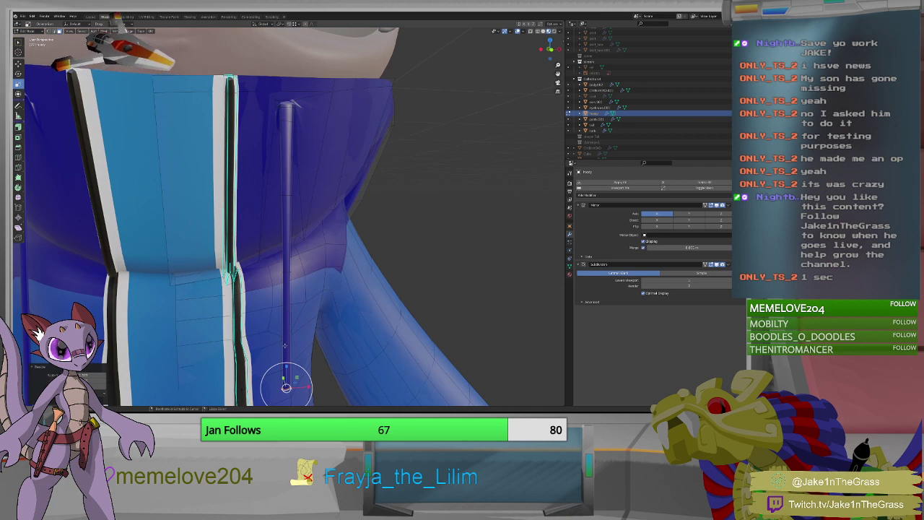
# Cut an edge loop into the drawstring just above its bottom end and raise it along Z.
pyautogui.press('s')
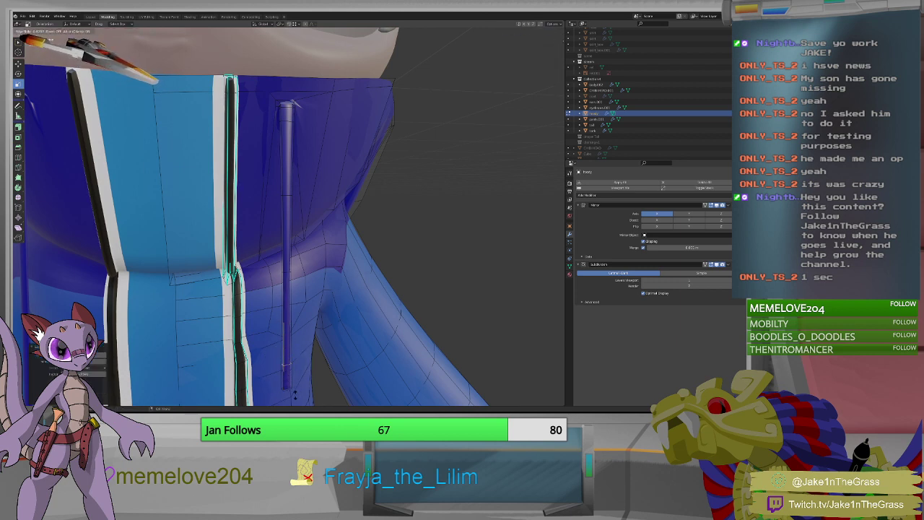
pyautogui.click(296, 396)
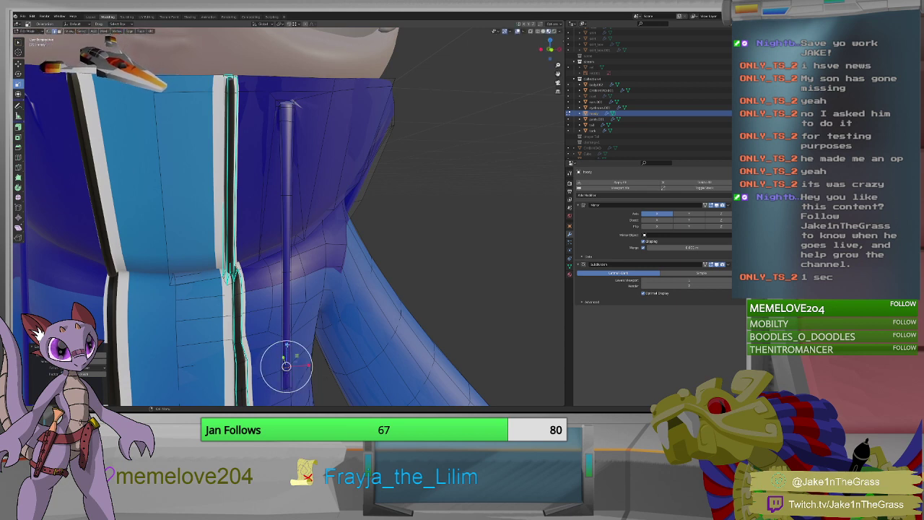
pyautogui.press('e')
pyautogui.press('z')
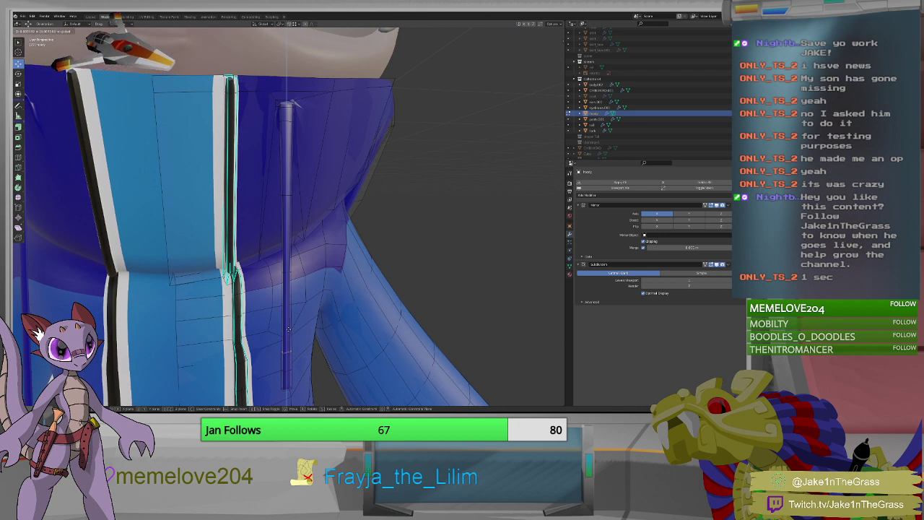
pyautogui.click(287, 327)
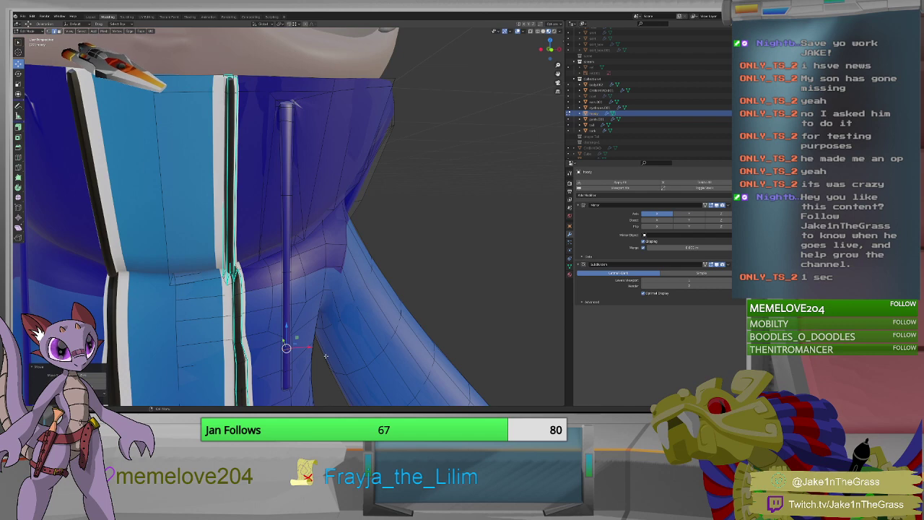
# Select the band of faces just above the drawstring's bottom end and shift it slightly along Y.
pyautogui.moveTo(325, 356); pyautogui.dragTo(264, 349, button='middle')
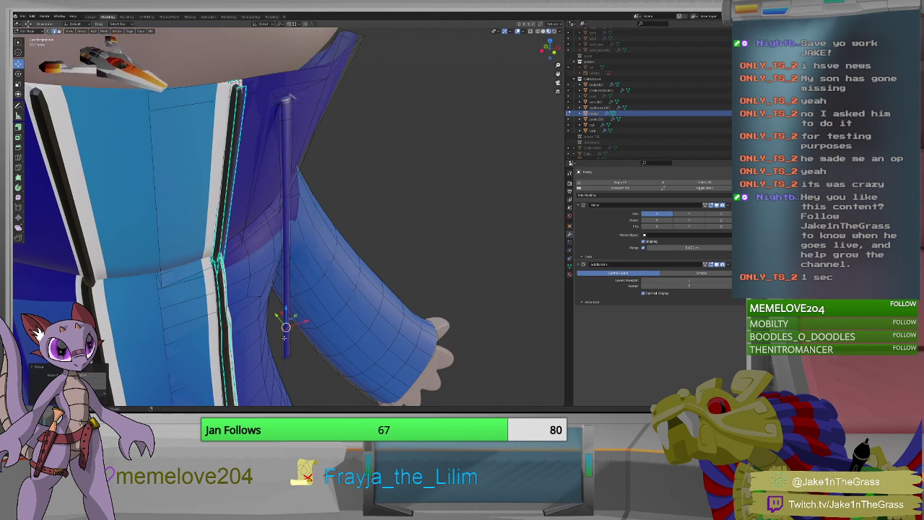
pyautogui.click(285, 337)
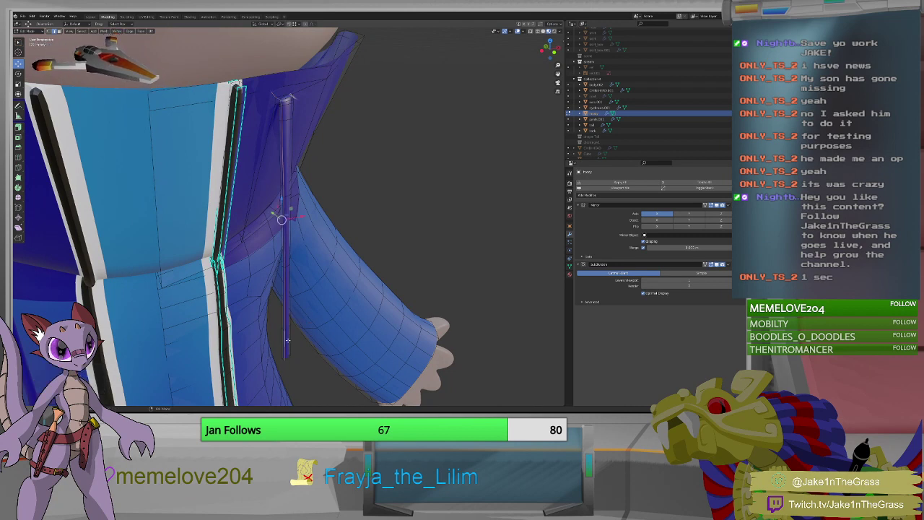
pyautogui.hotkey('ctrl', 'z')
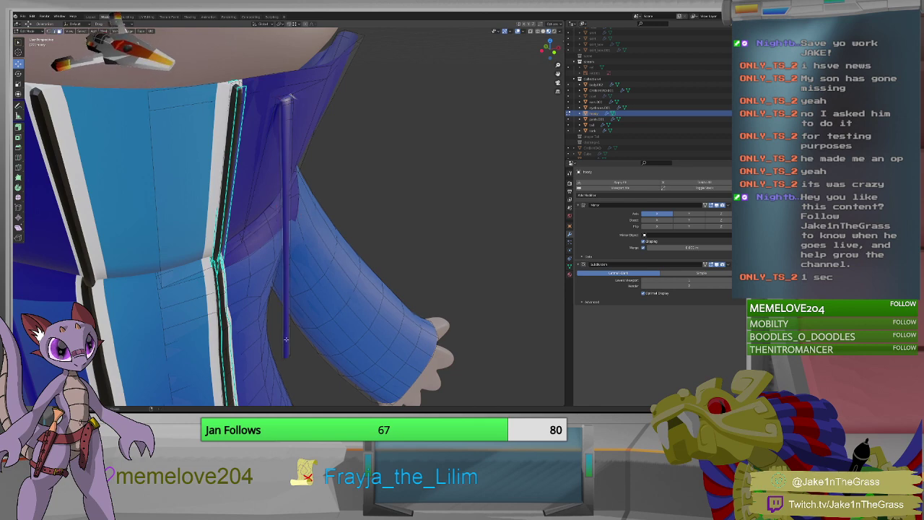
pyautogui.click(285, 337)
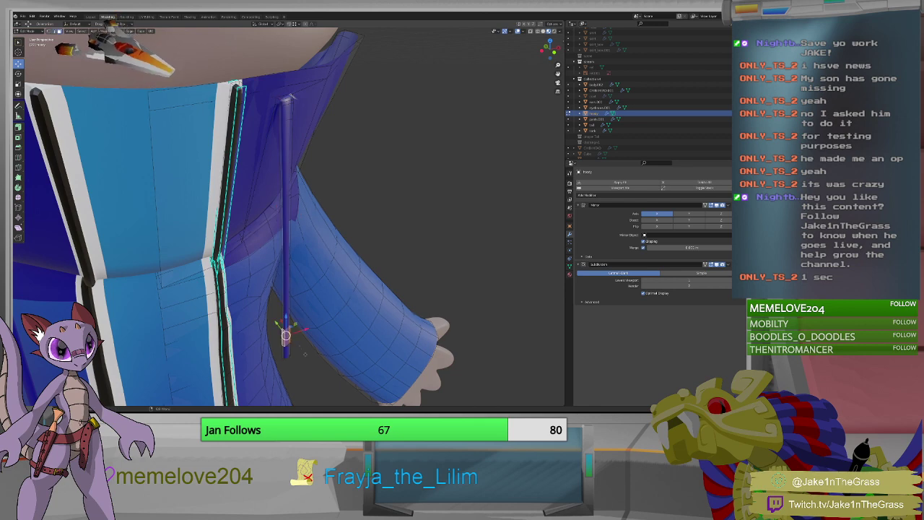
pyautogui.moveTo(305, 354)
pyautogui.mouseDown(button='middle')
pyautogui.moveTo(324, 315)
pyautogui.moveTo(306, 344)
pyautogui.mouseUp(button='middle')
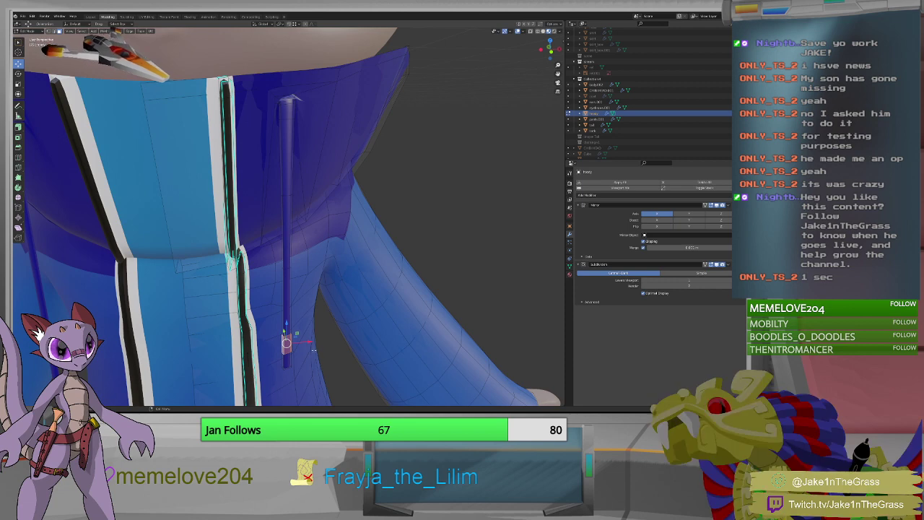
pyautogui.moveTo(297, 335); pyautogui.dragTo(279, 309, button='middle')
pyautogui.moveTo(271, 294); pyautogui.dragTo(264, 376, button='middle')
pyautogui.moveTo(264, 376); pyautogui.dragTo(282, 373)
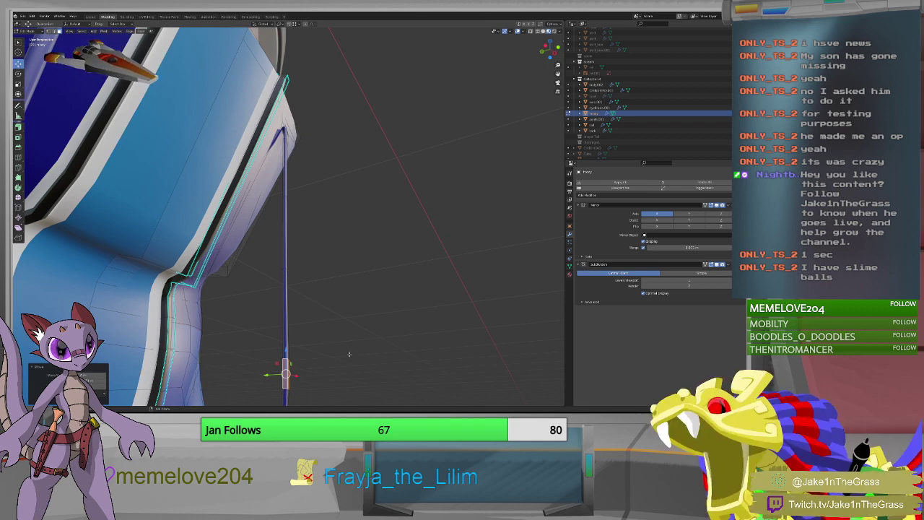
# Try to extrude the drawstring's selected face band outward along its normals into a thick bead.
pyautogui.moveTo(343, 354); pyautogui.dragTo(267, 350, button='middle')
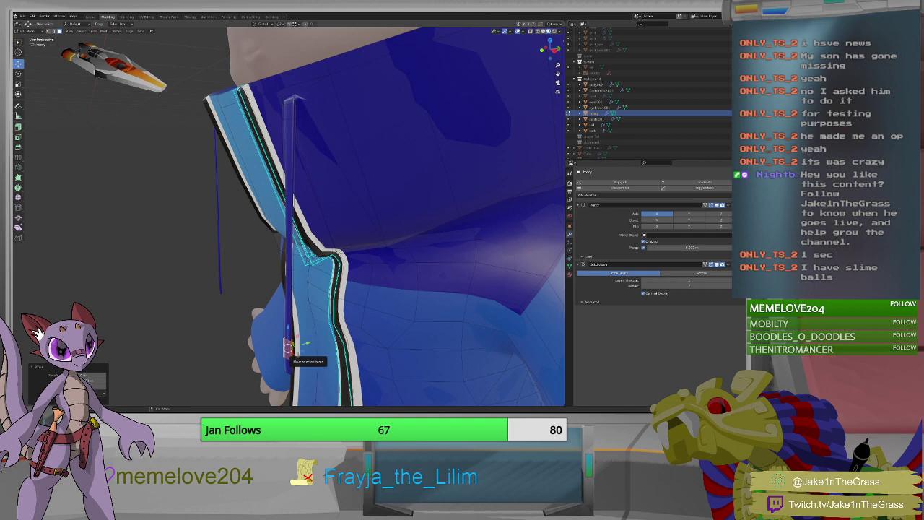
pyautogui.moveTo(300, 359); pyautogui.dragTo(403, 357, button='middle')
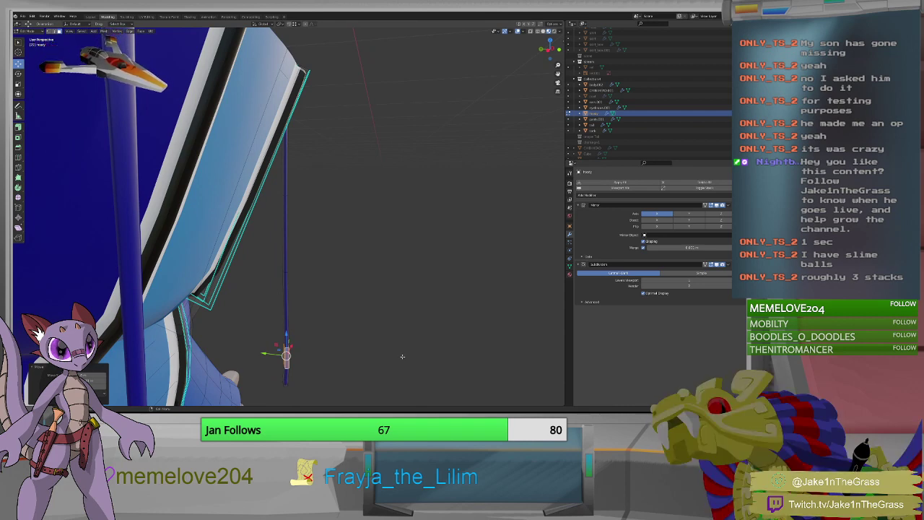
pyautogui.moveTo(357, 353); pyautogui.dragTo(278, 340, button='middle')
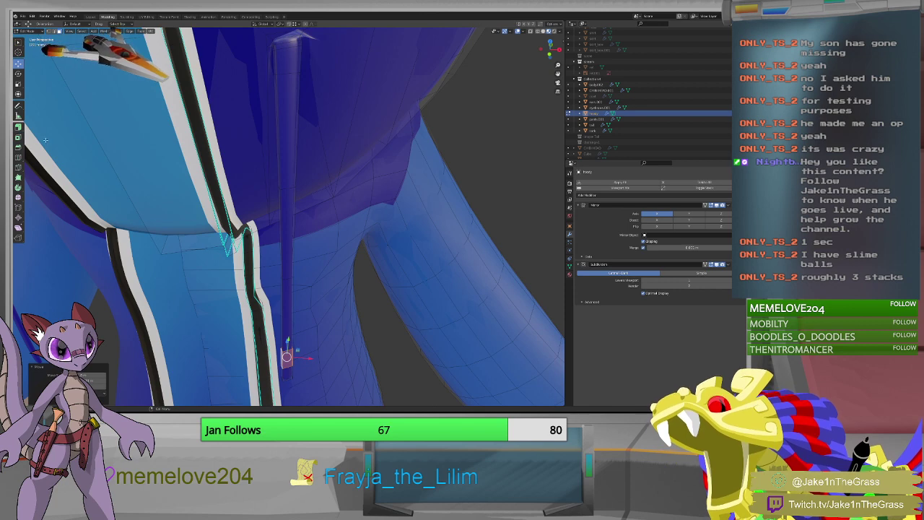
pyautogui.press('e')
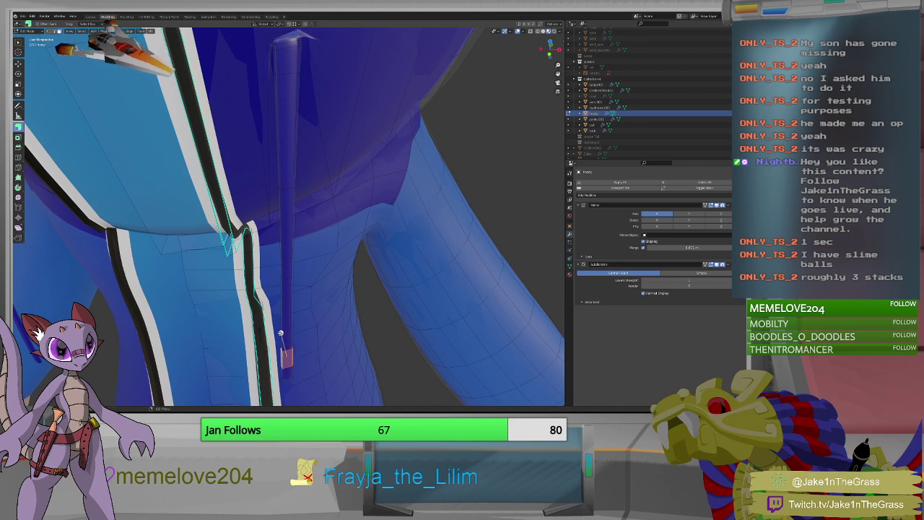
pyautogui.press('e')
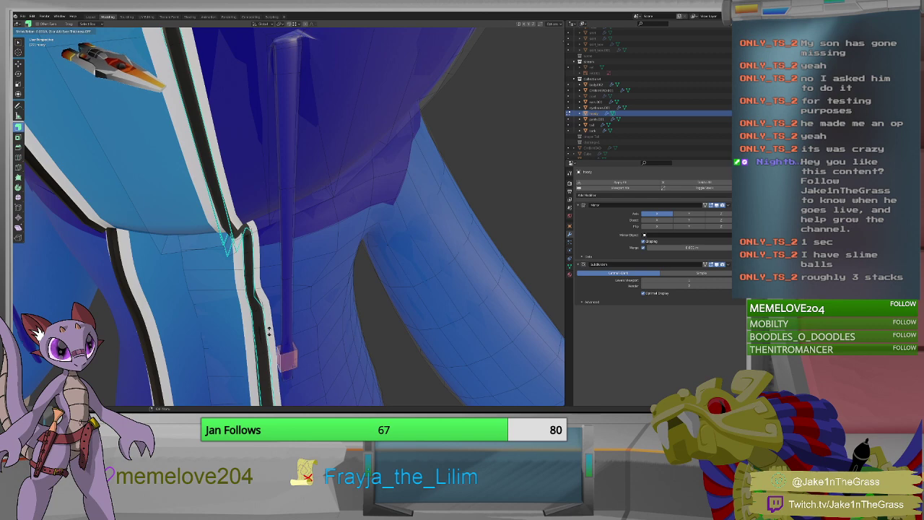
pyautogui.click(289, 346)
pyautogui.moveTo(289, 345)
pyautogui.mouseDown(button='middle')
pyautogui.moveTo(303, 339)
pyautogui.moveTo(278, 354)
pyautogui.moveTo(311, 350)
pyautogui.moveTo(319, 360)
pyautogui.moveTo(304, 355)
pyautogui.mouseUp(button='middle')
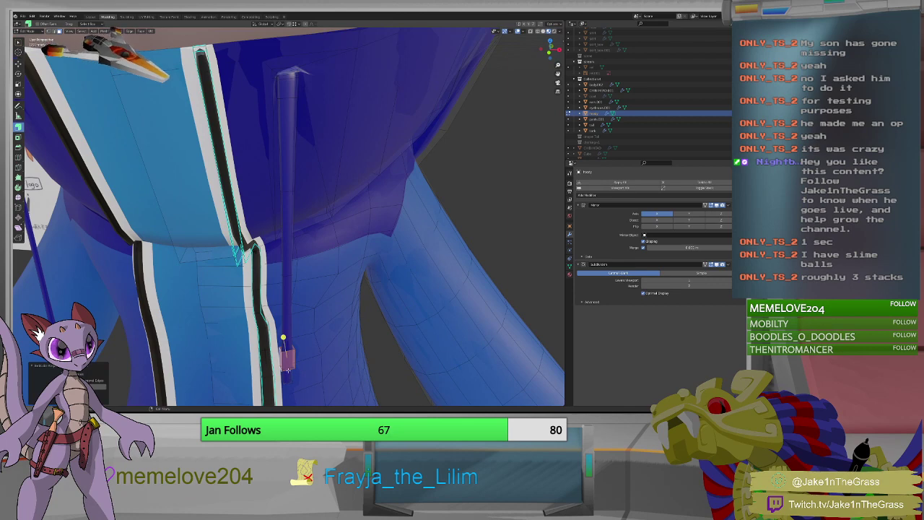
pyautogui.press('KP_Decimal')
pyautogui.scroll(-5, 283, 206)
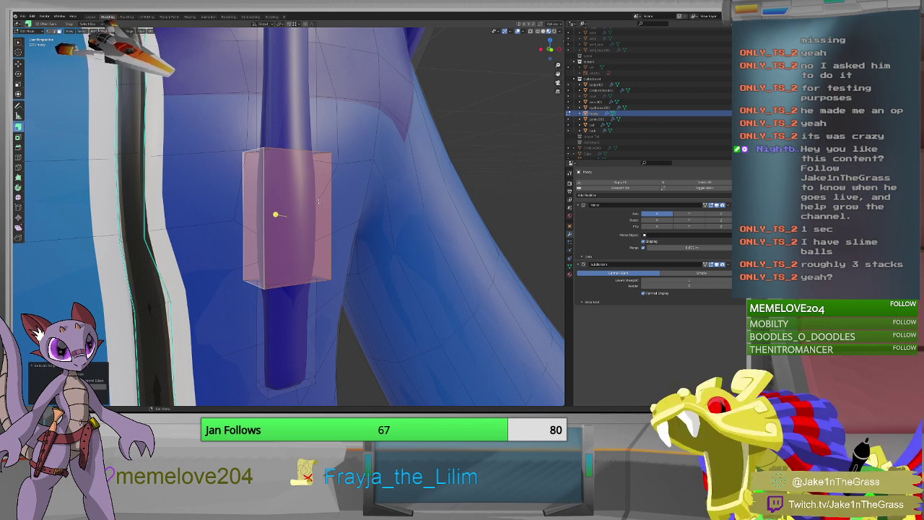
# Try to cut an edge loop around the drawstring's bead, sliding it towards the bead's upper edge.
pyautogui.moveTo(333, 200); pyautogui.dragTo(319, 221, button='middle')
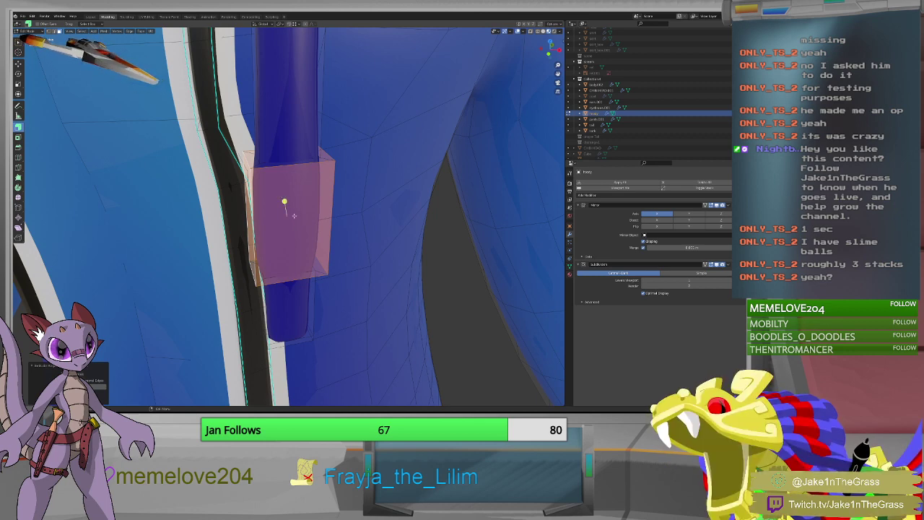
pyautogui.moveTo(285, 201); pyautogui.dragTo(320, 220, button='middle')
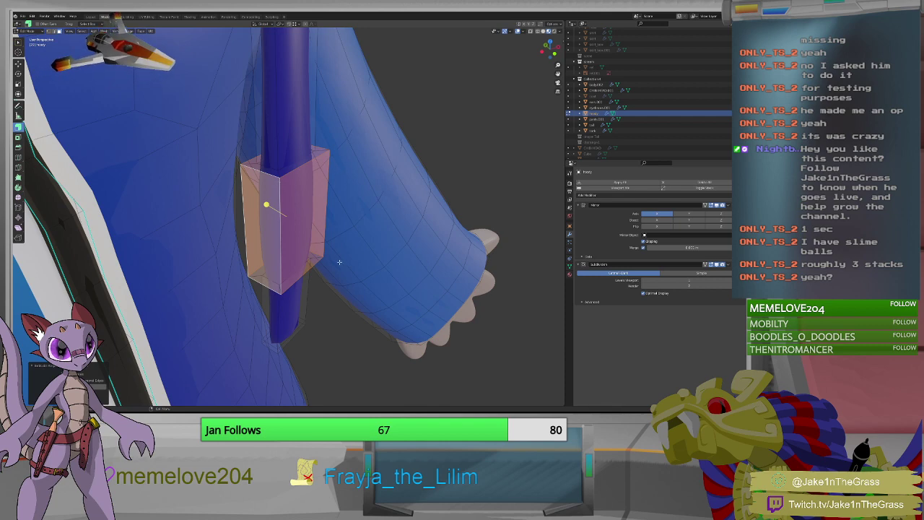
pyautogui.moveTo(333, 296); pyautogui.dragTo(293, 265, button='middle')
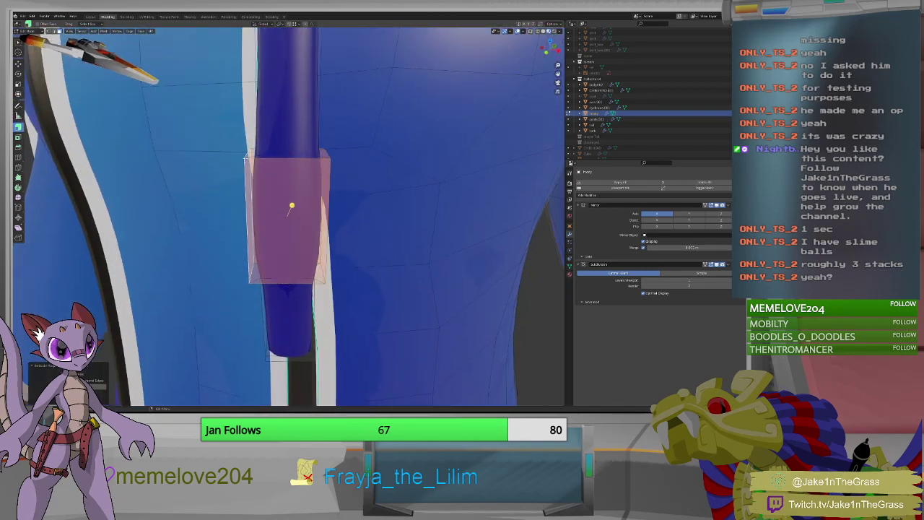
pyautogui.hotkey('ctrl', 'r')
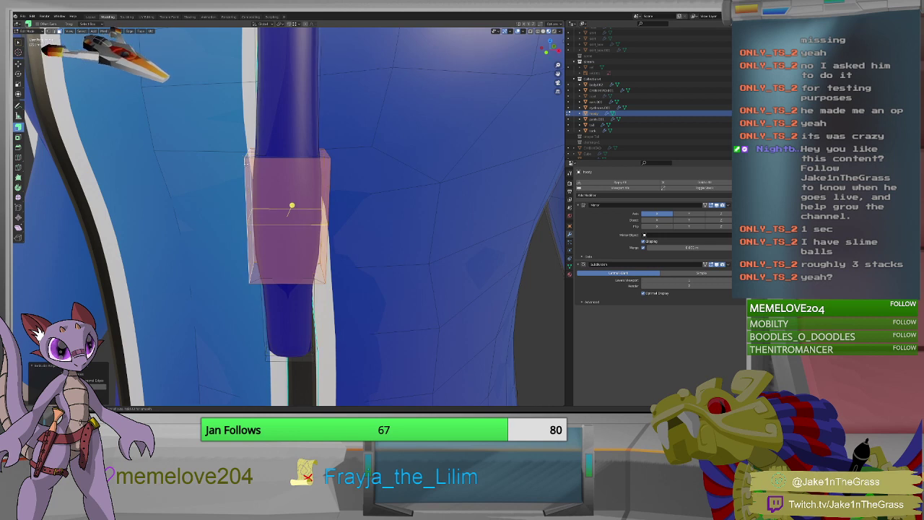
pyautogui.click(245, 162)
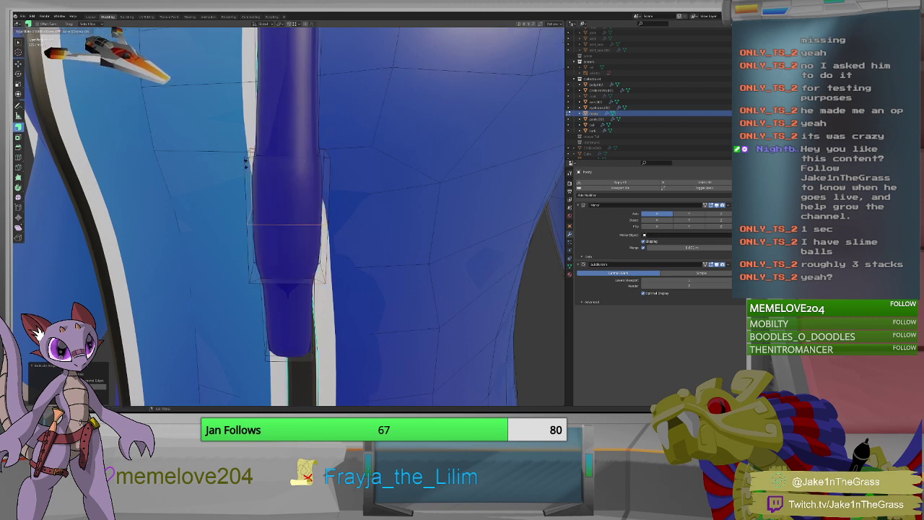
pyautogui.click(243, 105)
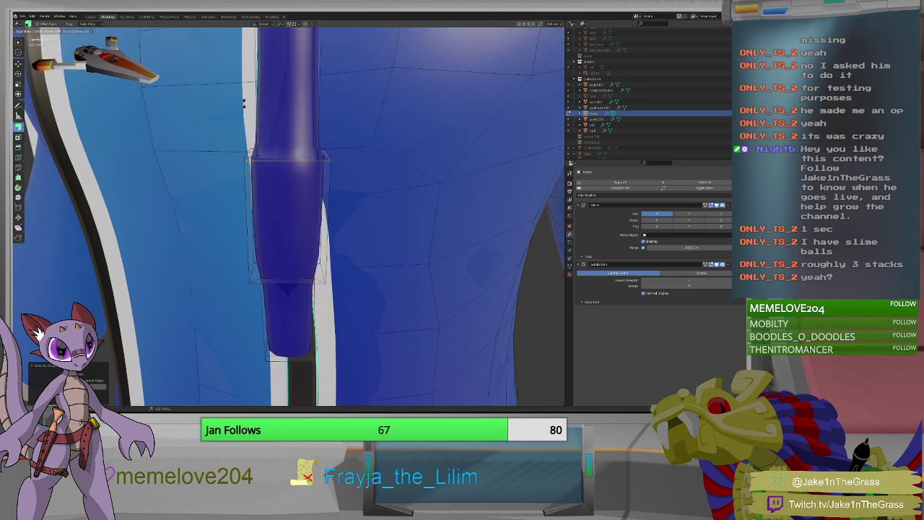
pyautogui.click(244, 104)
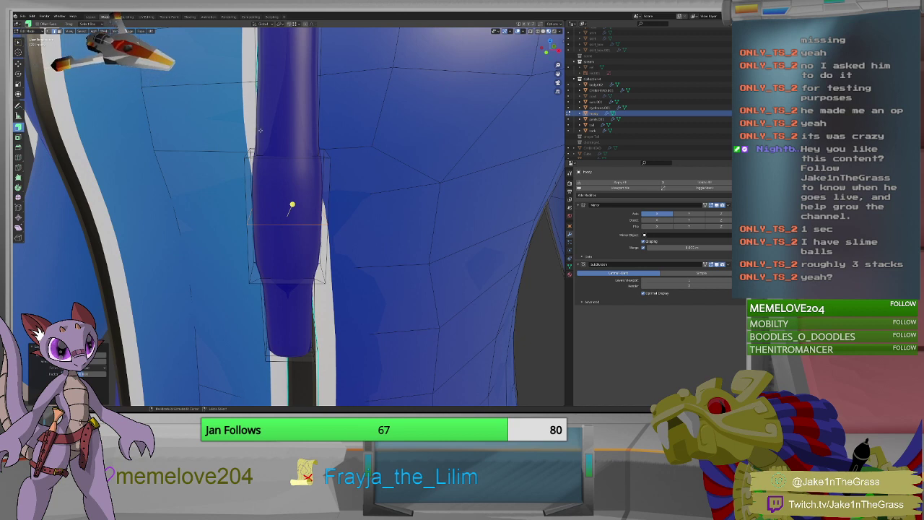
pyautogui.press('a')
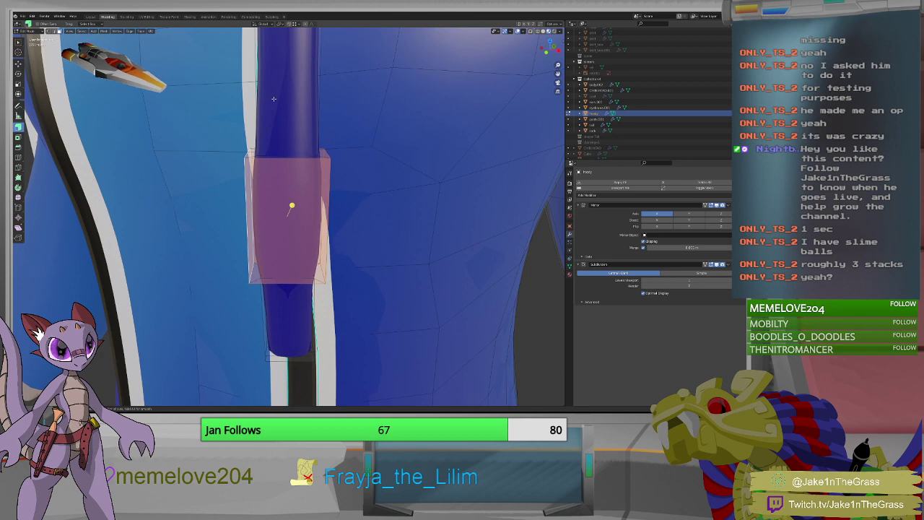
pyautogui.rightClick(333, 307)
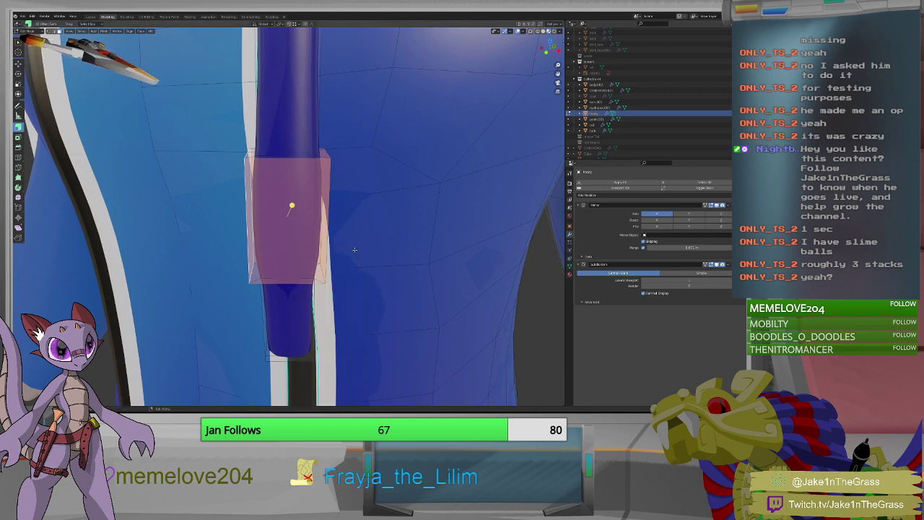
# Extrude the face band at the drawstring's lower end outward along its normals to form a slimmer bead.
pyautogui.scroll(-10, 354, 249)
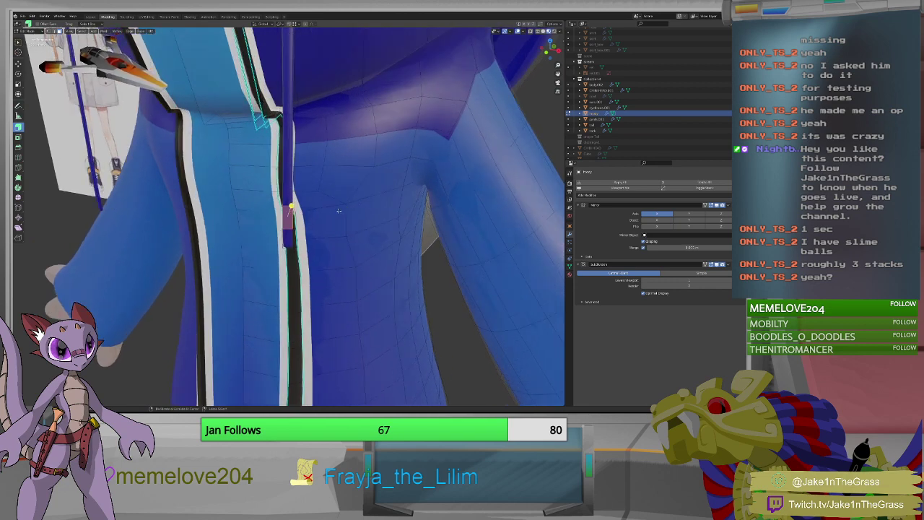
pyautogui.scroll(5, 282, 224)
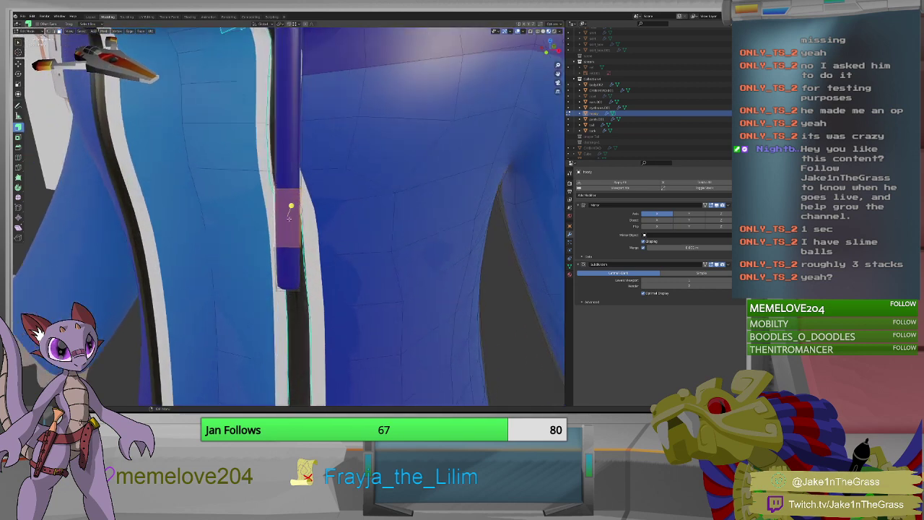
pyautogui.hotkey('alt', 's')
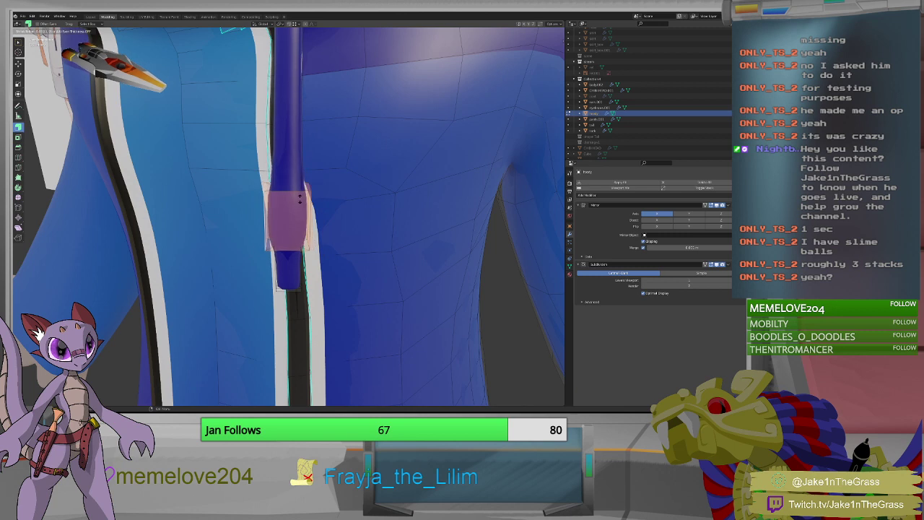
pyautogui.click(299, 202)
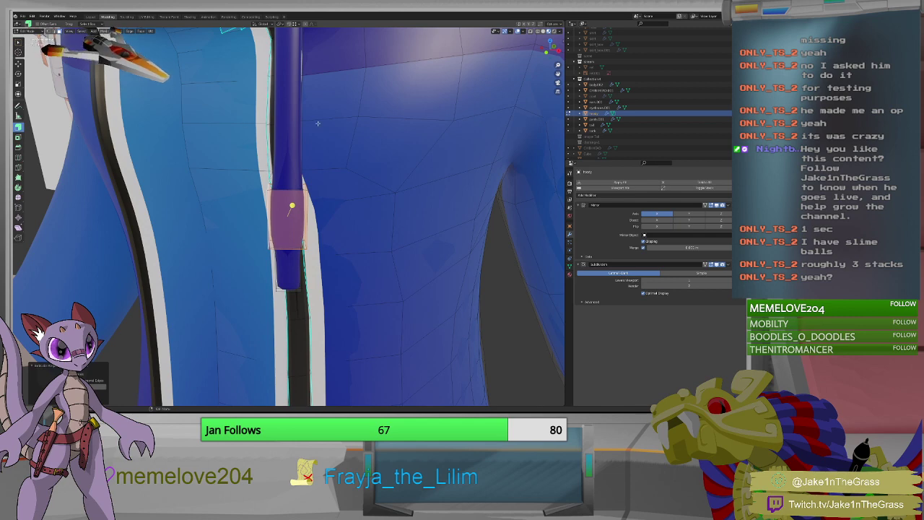
pyautogui.moveTo(256, 131); pyautogui.dragTo(288, 138, button='middle')
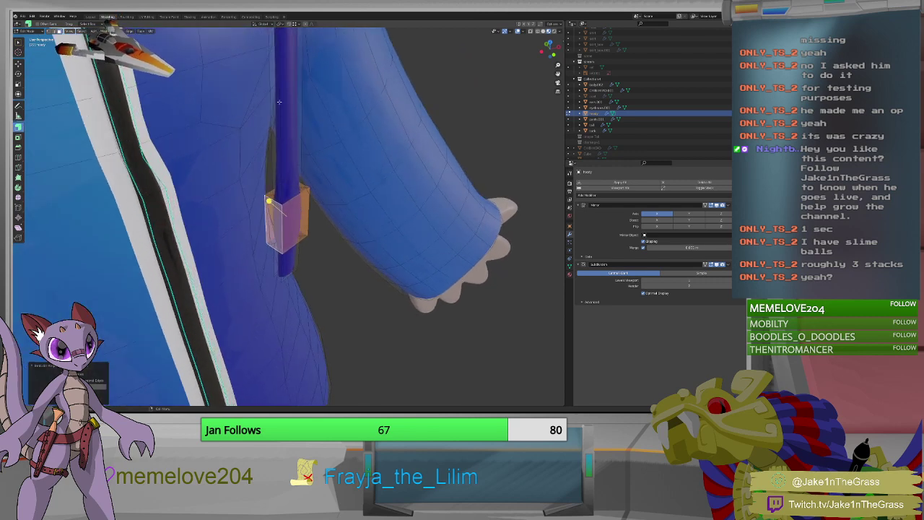
pyautogui.moveTo(316, 205); pyautogui.dragTo(293, 196, button='middle')
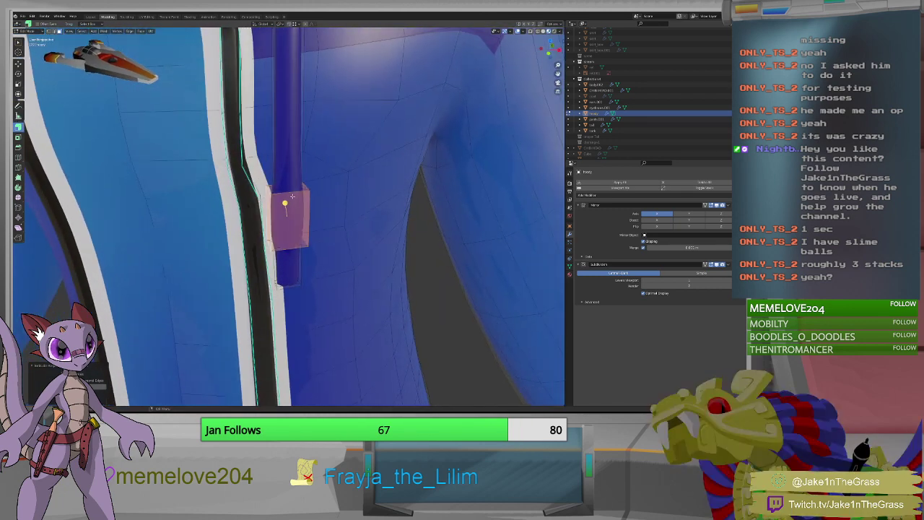
# Cut one edge loop into the drawstring just above the bead and another tight against the bead's lower end.
pyautogui.moveTo(267, 121); pyautogui.dragTo(279, 139, button='middle')
pyautogui.scroll(-3, 280, 139)
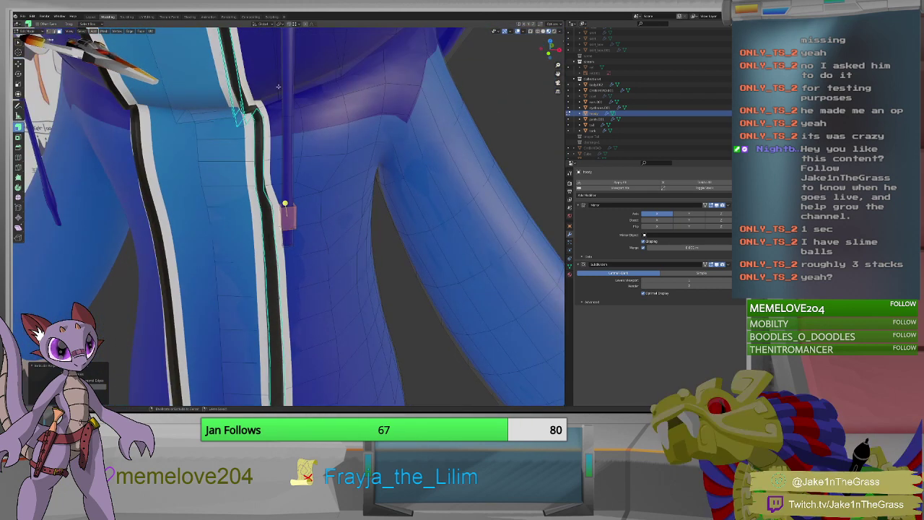
pyautogui.click(281, 138)
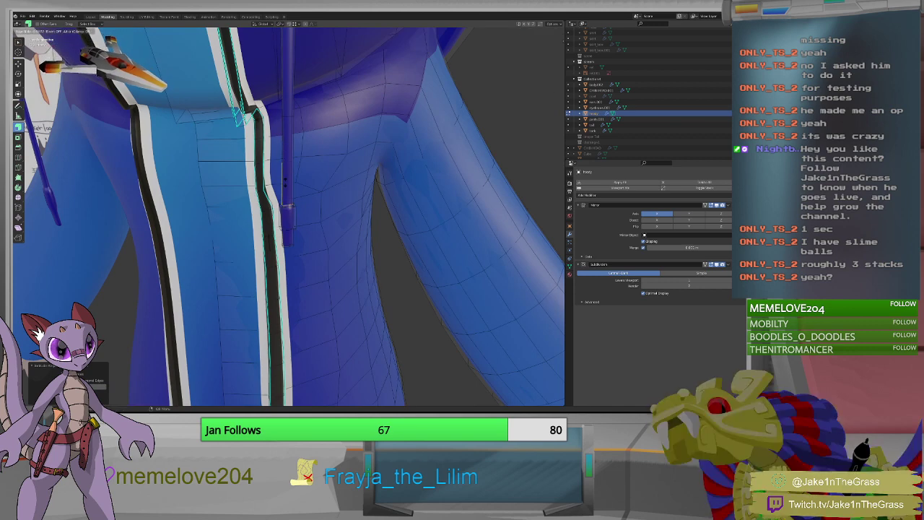
pyautogui.moveTo(286, 180); pyautogui.dragTo(291, 256, button='middle')
pyautogui.scroll(3, 292, 256)
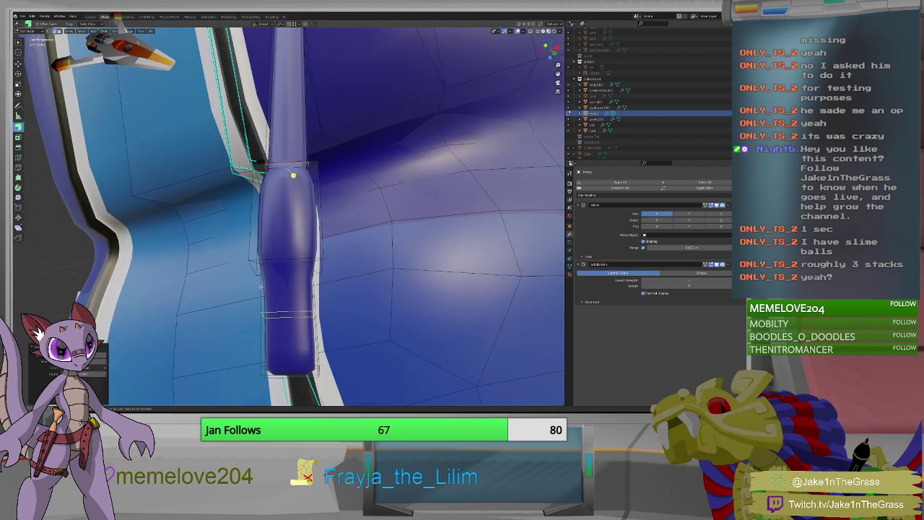
pyautogui.hotkey('ctrl', 'r')
pyautogui.click(260, 246)
pyautogui.rightClick(260, 245)
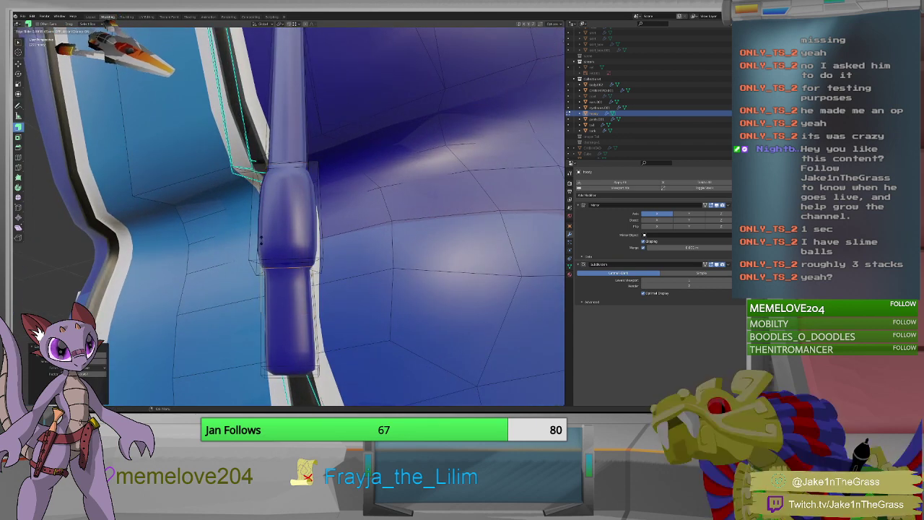
pyautogui.click(262, 239)
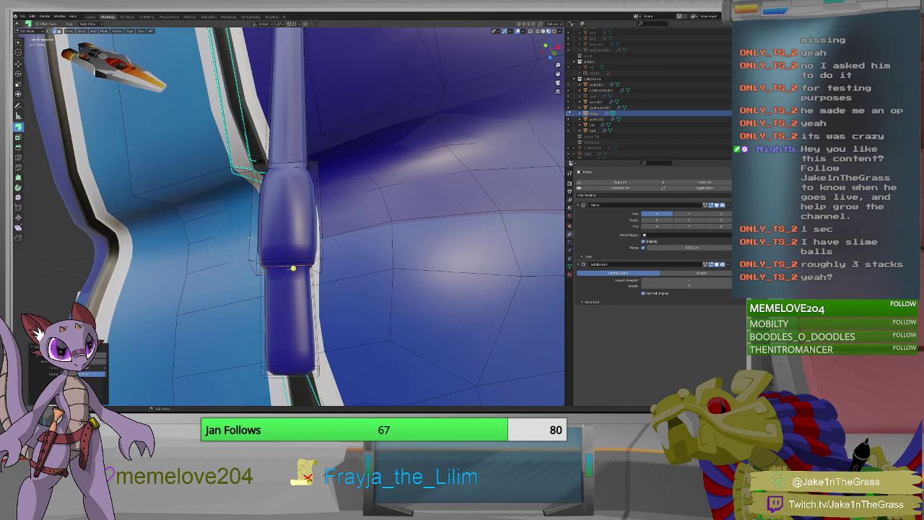
# Cut two edge loops around the bead, sliding one up to its upper edge and the other down to its lower edge.
pyautogui.moveTo(250, 239); pyautogui.dragTo(221, 242, button='middle')
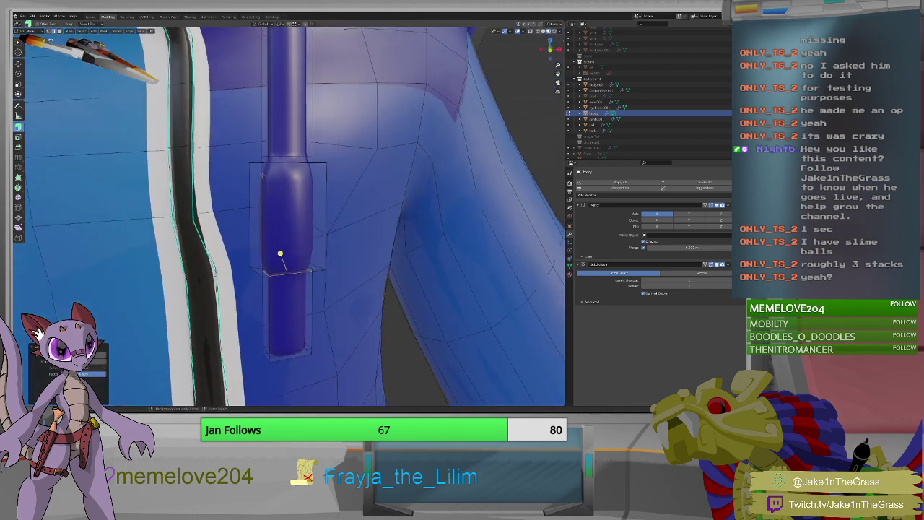
pyautogui.press('g')
pyautogui.press('g')
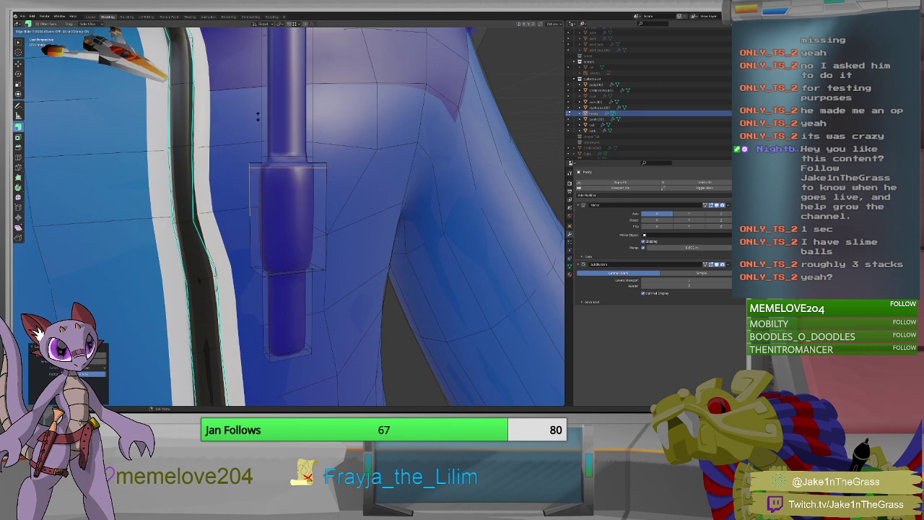
pyautogui.click(269, 243)
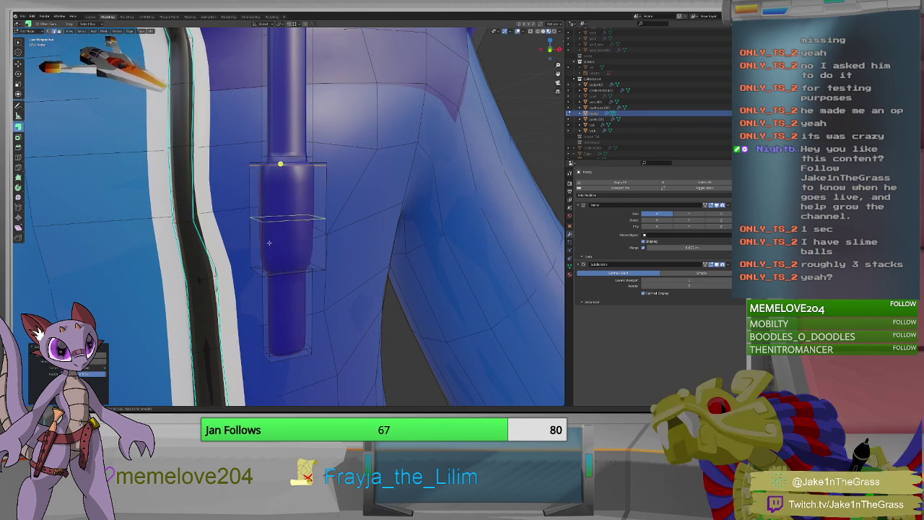
pyautogui.press('g')
pyautogui.press('g')
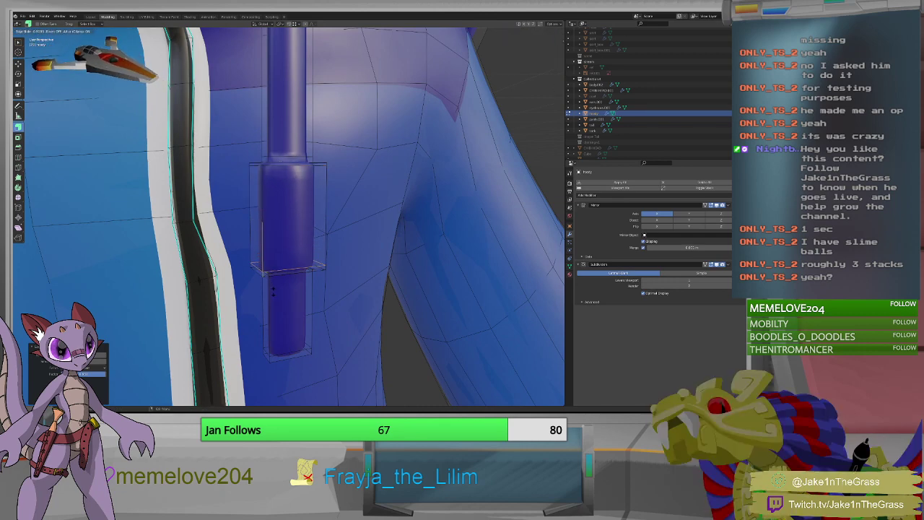
pyautogui.click(274, 292)
# Select the ring of long side faces around the bead and switch to the UV Editing workspace.
pyautogui.moveTo(278, 255); pyautogui.dragTo(306, 265, button='middle')
pyautogui.press('KP_Divide')
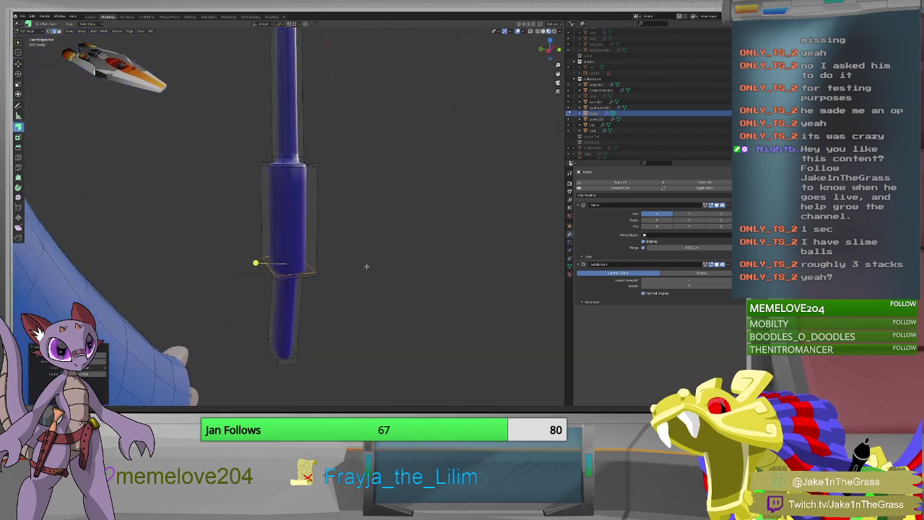
pyautogui.scroll(3, 419, 248)
pyautogui.moveTo(419, 249); pyautogui.dragTo(313, 259, button='middle')
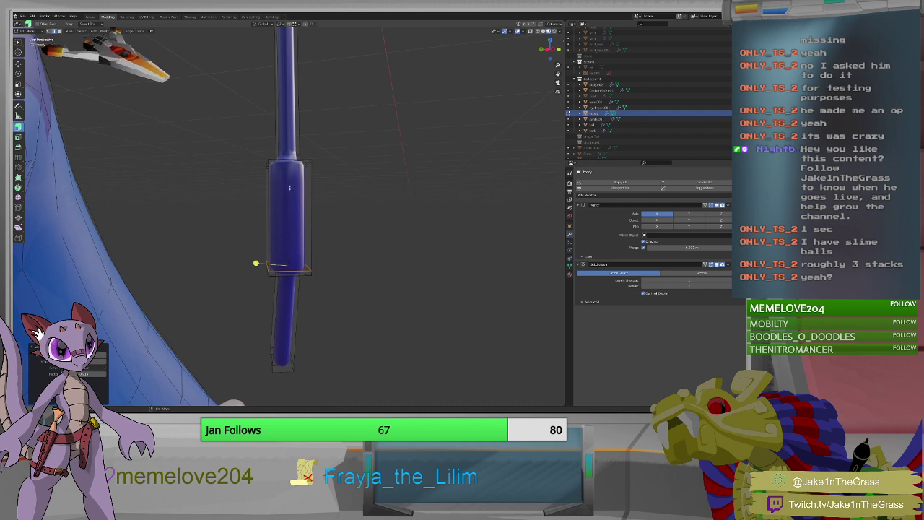
pyautogui.click(323, 223)
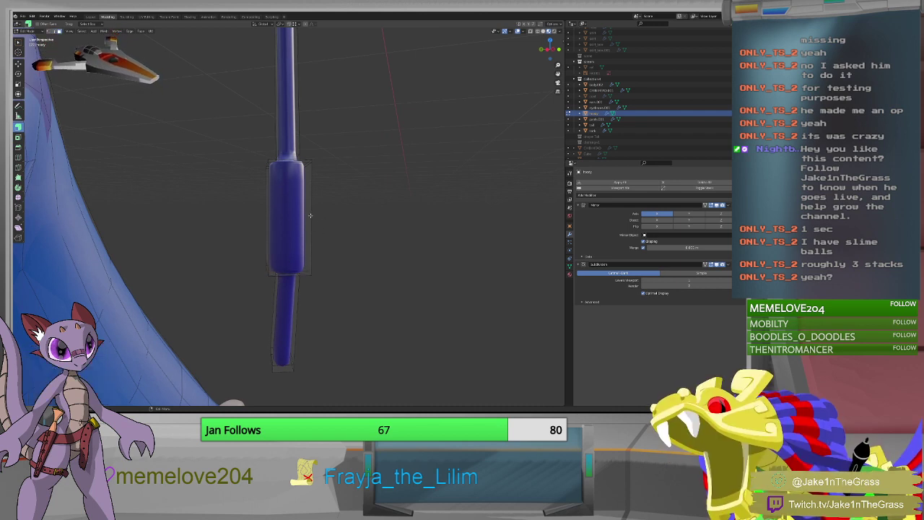
pyautogui.press('g')
pyautogui.press('g')
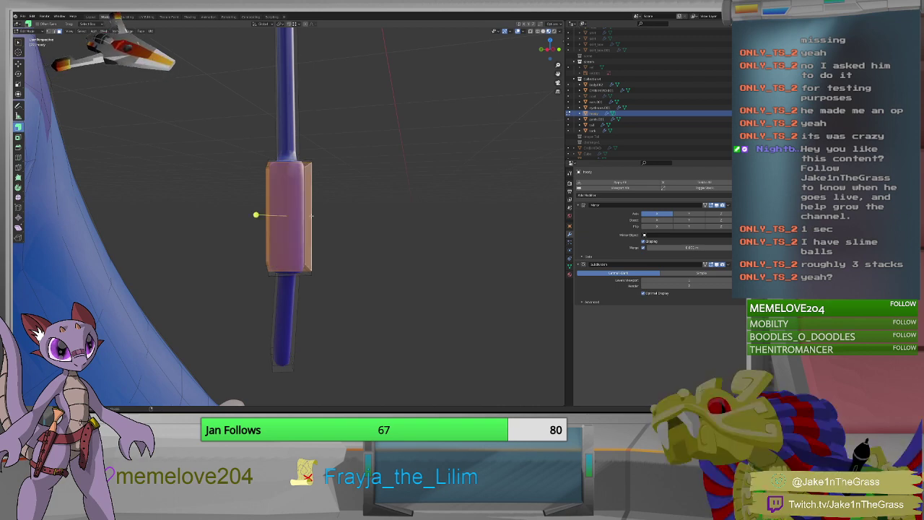
pyautogui.press('KP_Decimal')
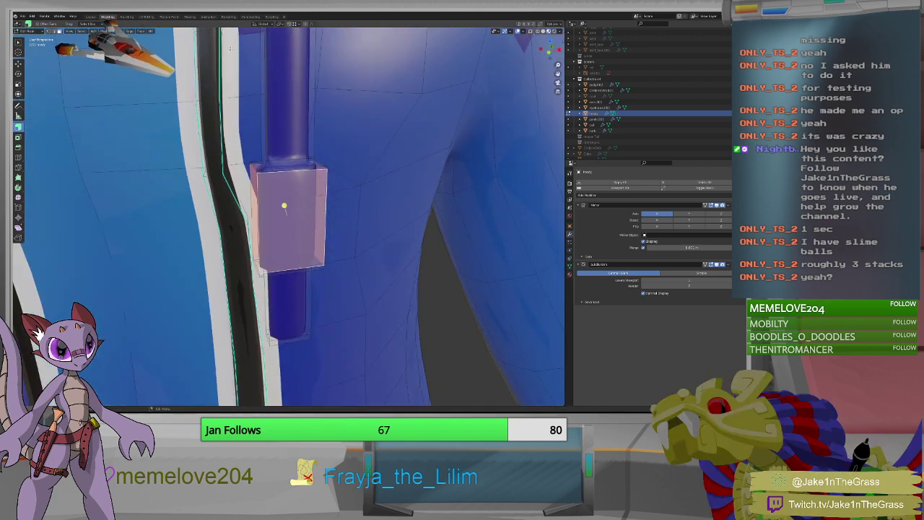
pyautogui.click(145, 17)
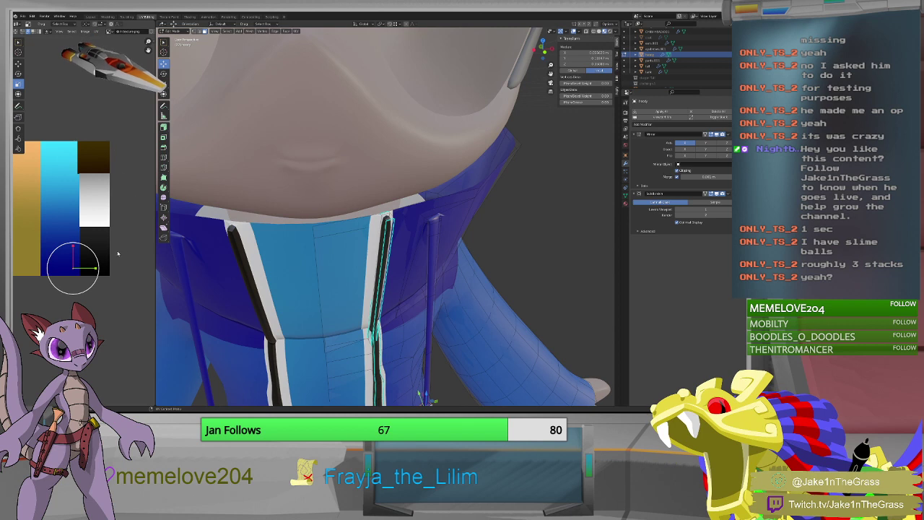
# Unwrap the bead's side faces, shrink their UVs and move them onto the palette's dark brown swatch.
pyautogui.click(296, 31)
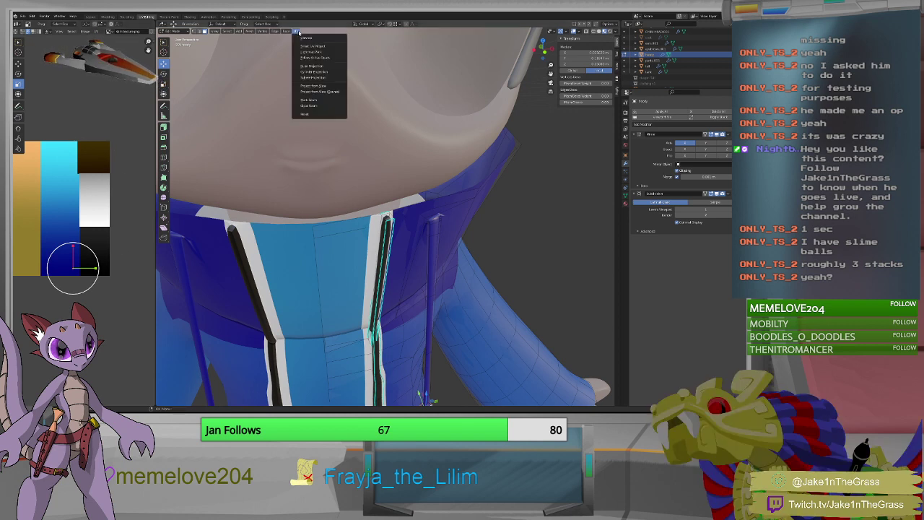
pyautogui.click(305, 40)
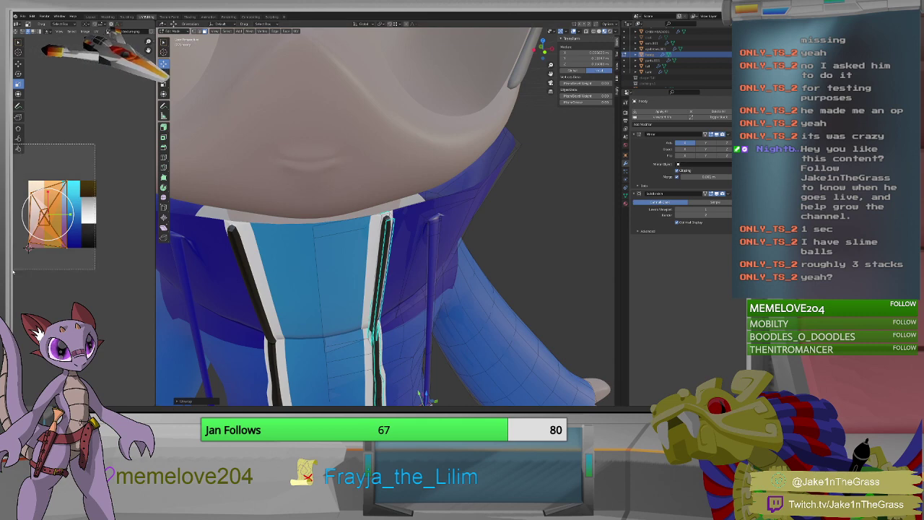
pyautogui.scroll(-3, 405, 304)
pyautogui.moveTo(404, 303); pyautogui.dragTo(418, 320, button='middle')
pyautogui.scroll(2, 418, 320)
pyautogui.scroll(-2, 418, 320)
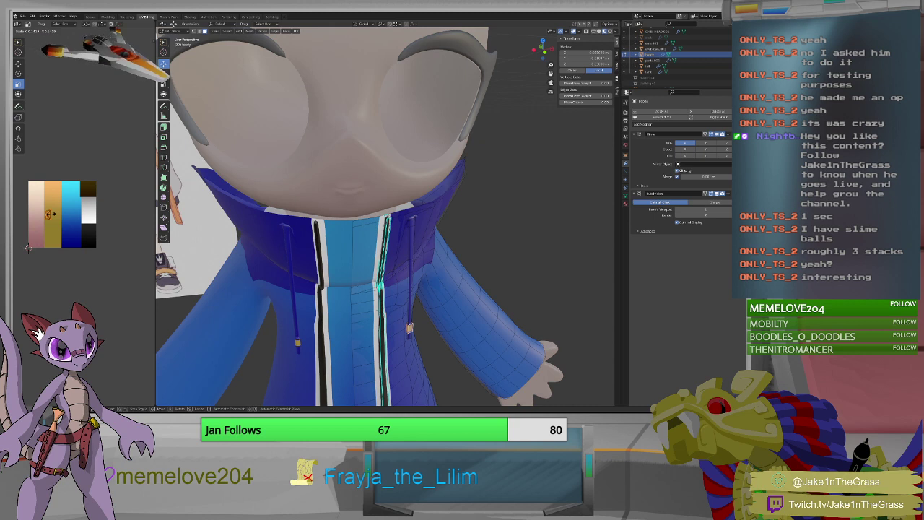
pyautogui.press('Tab')
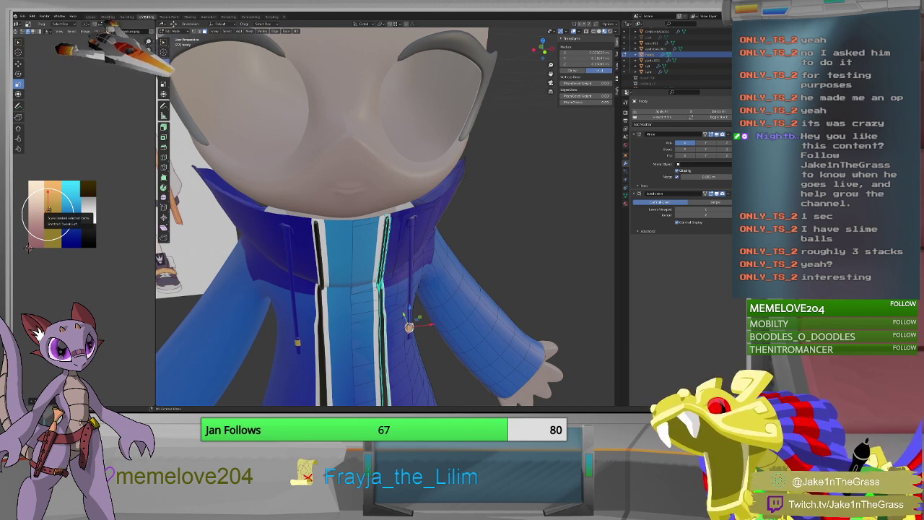
pyautogui.moveTo(47, 209); pyautogui.dragTo(88, 188)
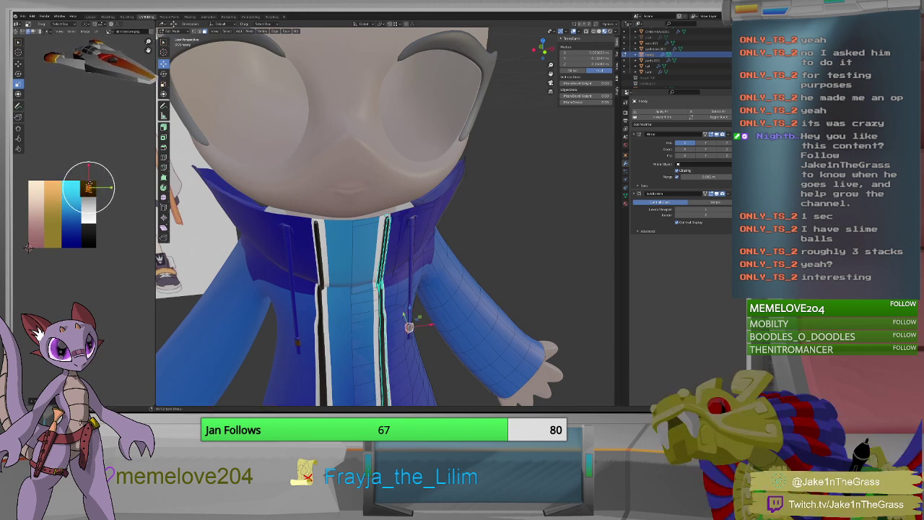
# Expand the face selection to include the narrow bands at the bead's upper and lower ends, and unwrap it.
pyautogui.moveTo(339, 325); pyautogui.dragTo(422, 345, button='middle')
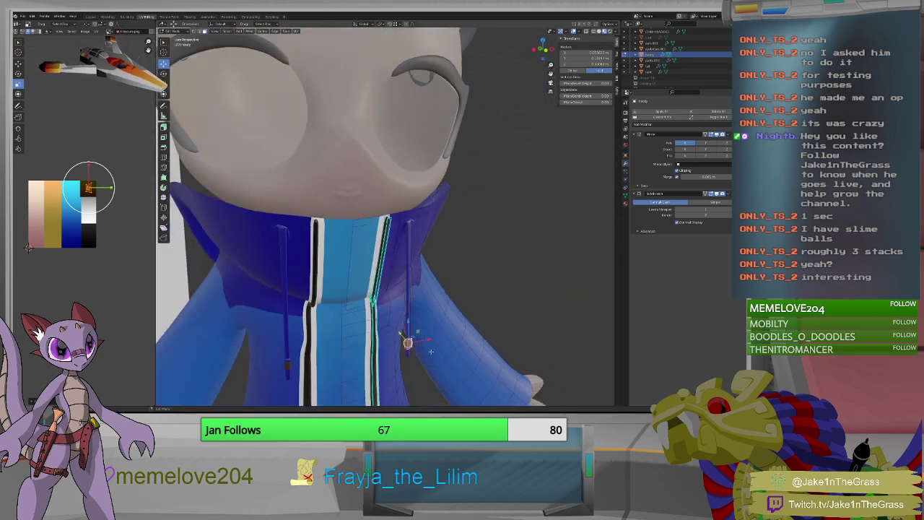
pyautogui.press('KP_Decimal')
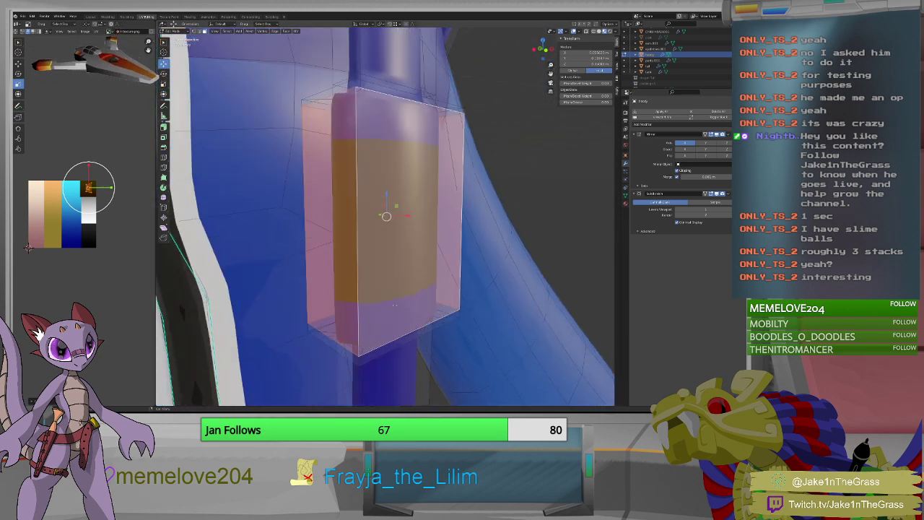
pyautogui.scroll(-5, 386, 217)
pyautogui.moveTo(386, 217); pyautogui.dragTo(453, 204, button='middle')
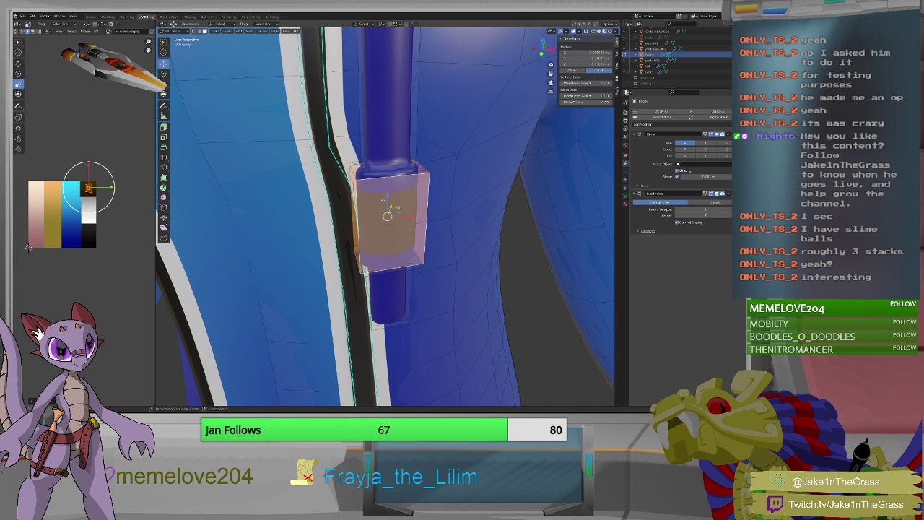
pyautogui.press('a')
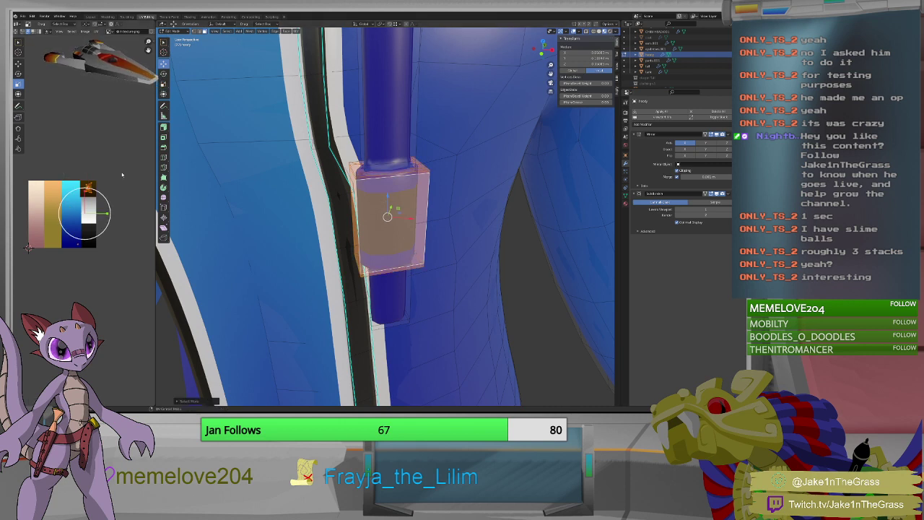
pyautogui.click(299, 32)
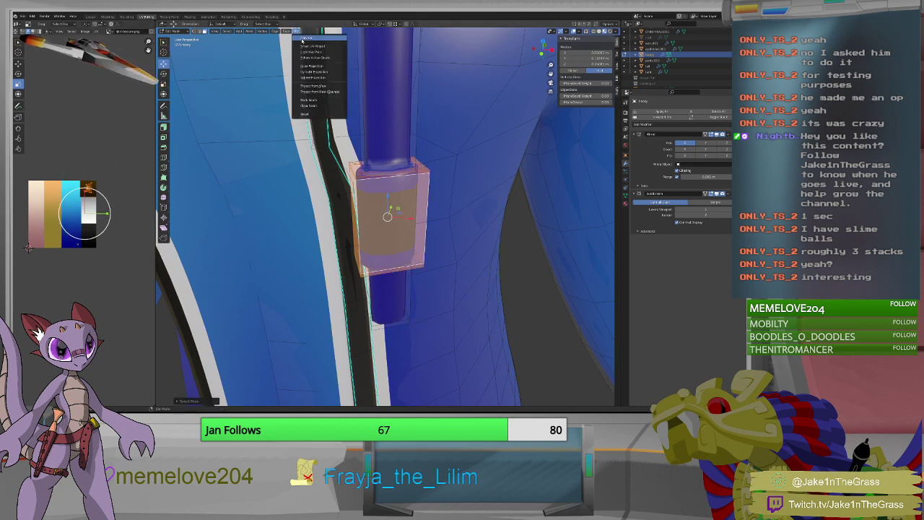
pyautogui.click(303, 40)
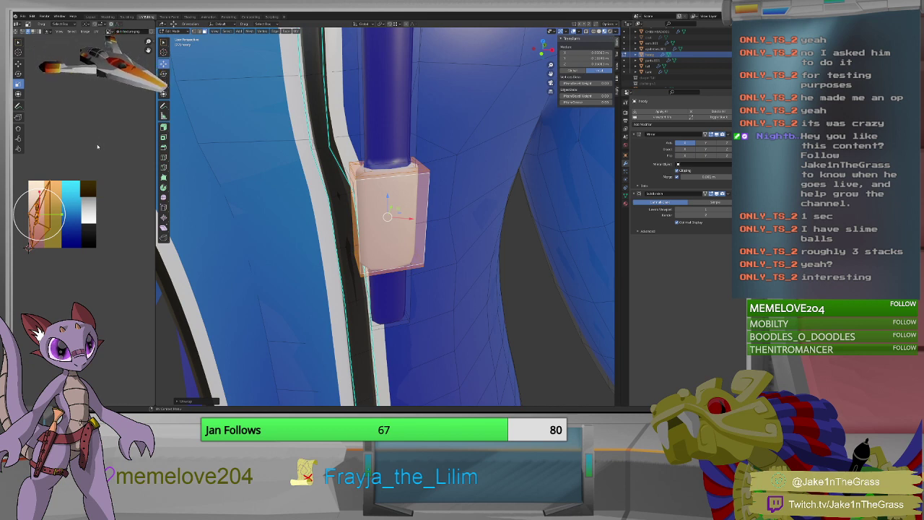
# Shrink the whole bead's UVs and move them onto the palette's dark brown swatch.
pyautogui.press('s')
pyautogui.press('Return')
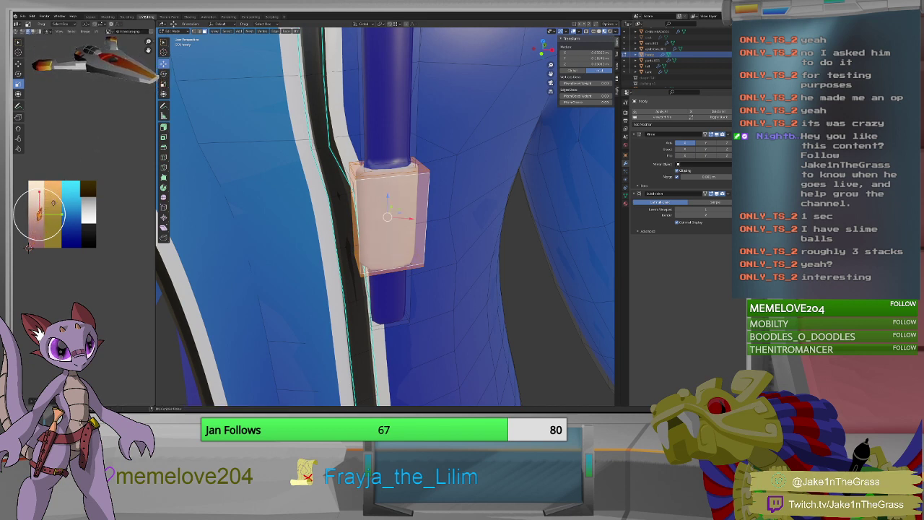
pyautogui.press('g')
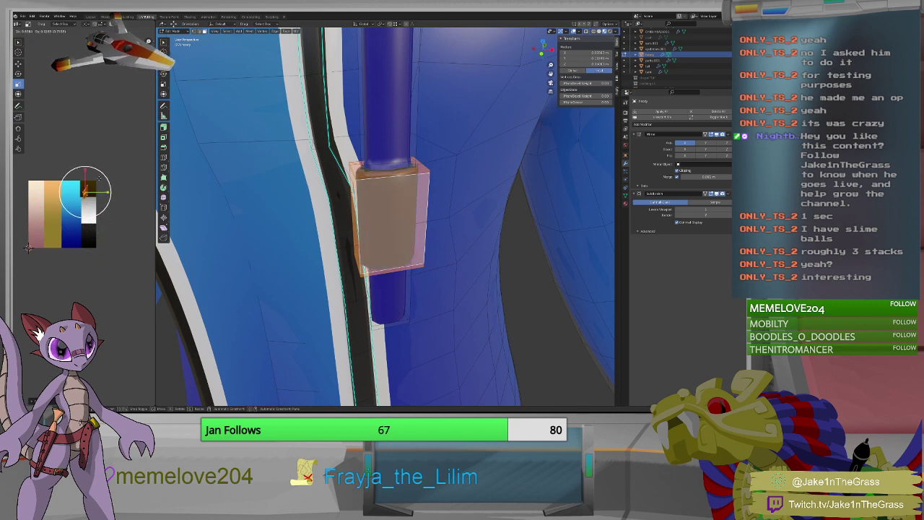
pyautogui.click(102, 177)
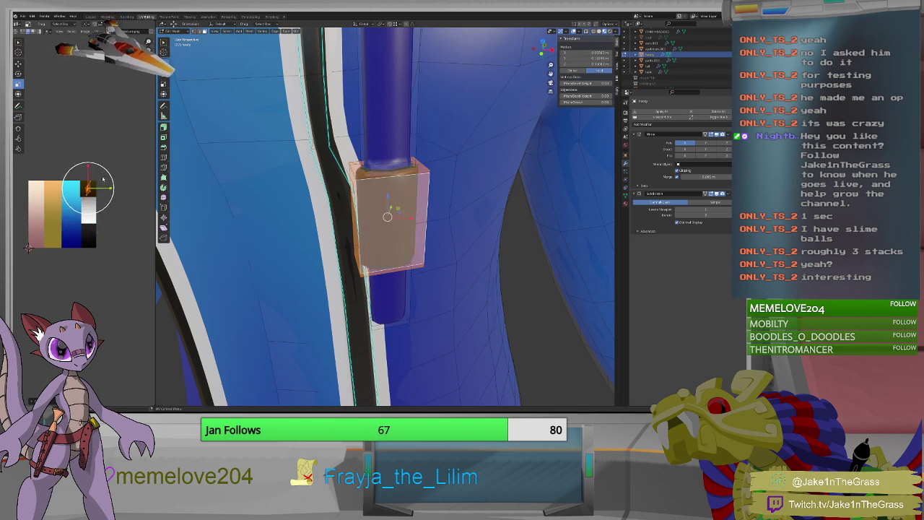
# Select the narrow face rings at the bead's upper and lower ends and move their UVs onto the palette's white swatch.
pyautogui.moveTo(318, 231); pyautogui.dragTo(210, 238, button='middle')
pyautogui.moveTo(413, 233); pyautogui.dragTo(404, 231, button='middle')
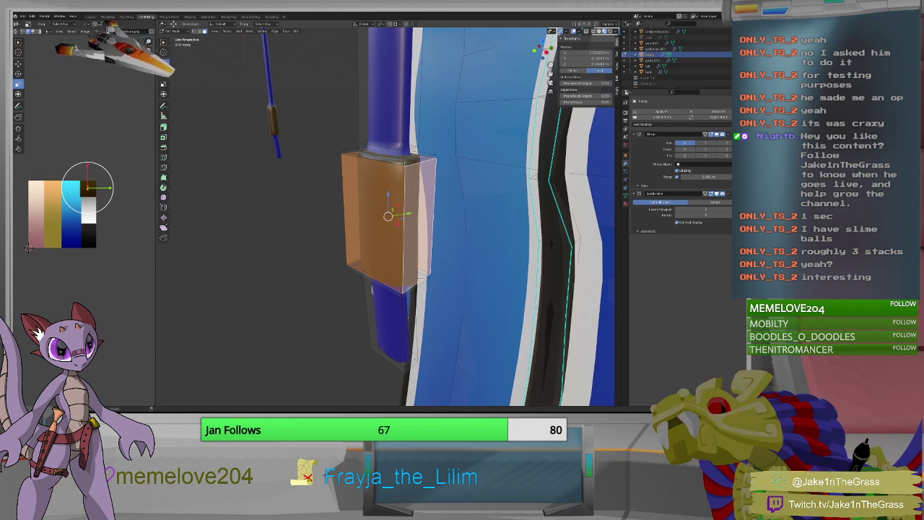
pyautogui.click(406, 160)
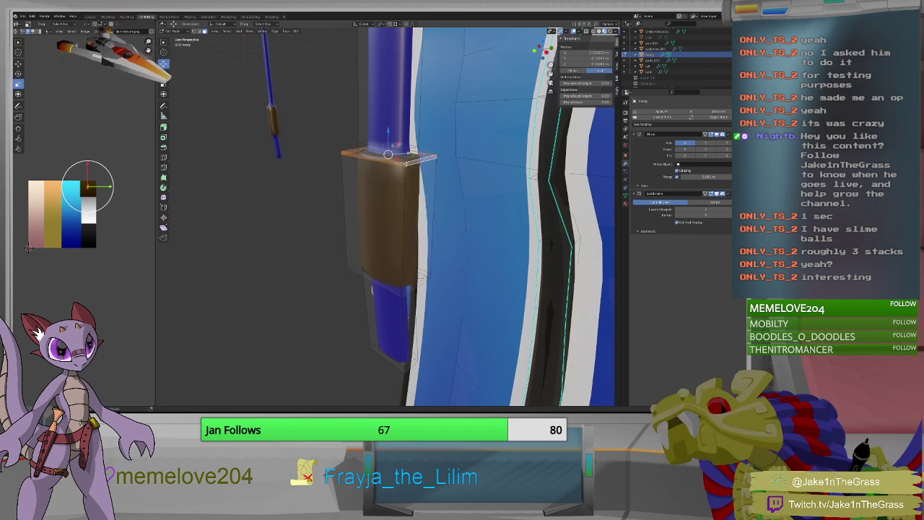
pyautogui.click(403, 292)
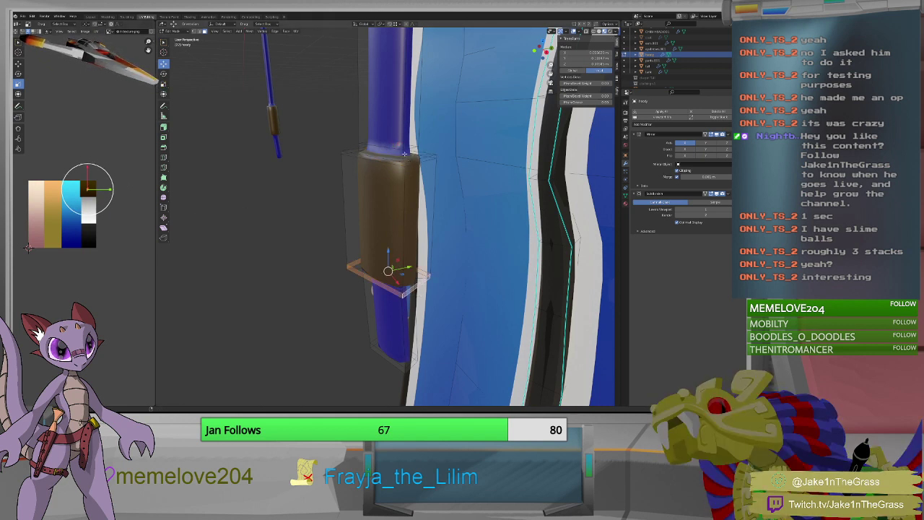
pyautogui.keyDown('shift'); pyautogui.click(404, 154); pyautogui.keyUp('shift')
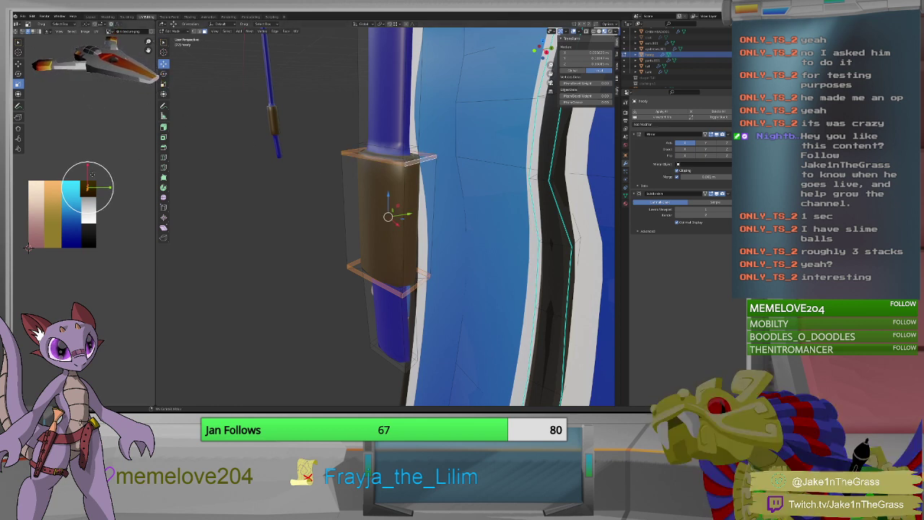
pyautogui.moveTo(88, 173)
pyautogui.mouseDown()
pyautogui.moveTo(90, 228)
pyautogui.moveTo(90, 178)
pyautogui.moveTo(89, 217)
pyautogui.moveTo(91, 186)
pyautogui.mouseUp()
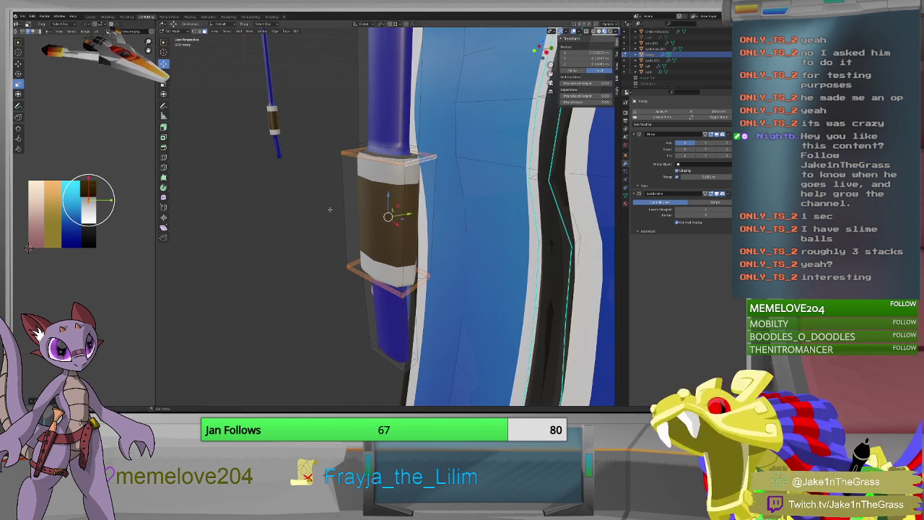
pyautogui.moveTo(434, 217); pyautogui.dragTo(325, 217, button='middle')
pyautogui.moveTo(387, 217); pyautogui.dragTo(265, 231, button='middle')
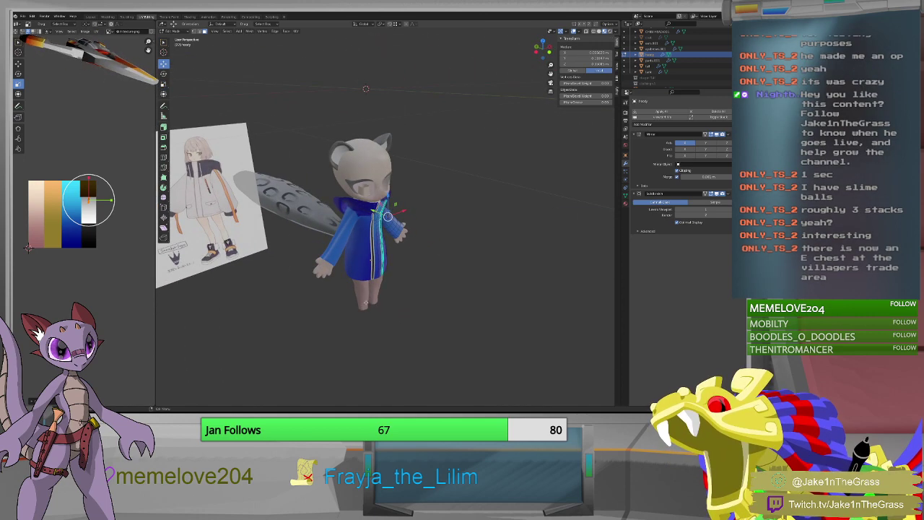
# Finish editing the coat, then open the body mesh for editing in the Modeling workspace, focused on the selected face at the leg's lower end.
pyautogui.press('Tab')
pyautogui.click(364, 304)
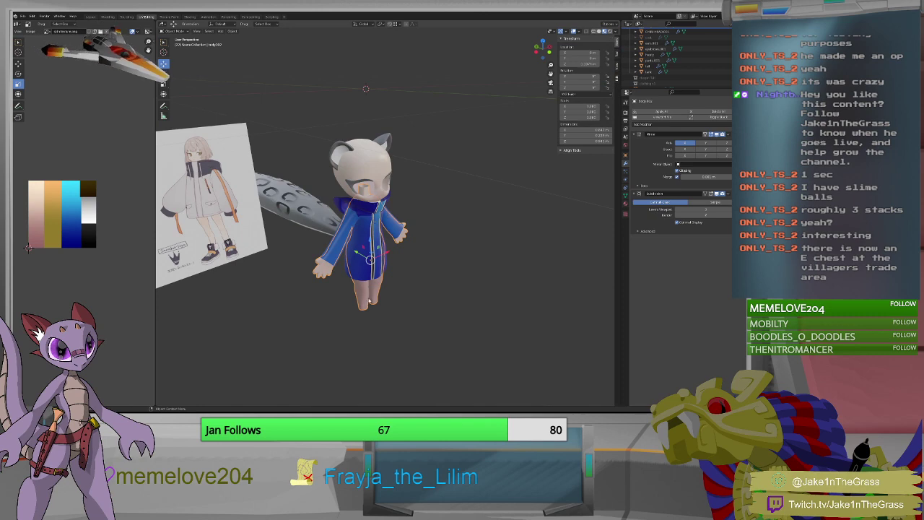
pyautogui.scroll(5, 370, 300)
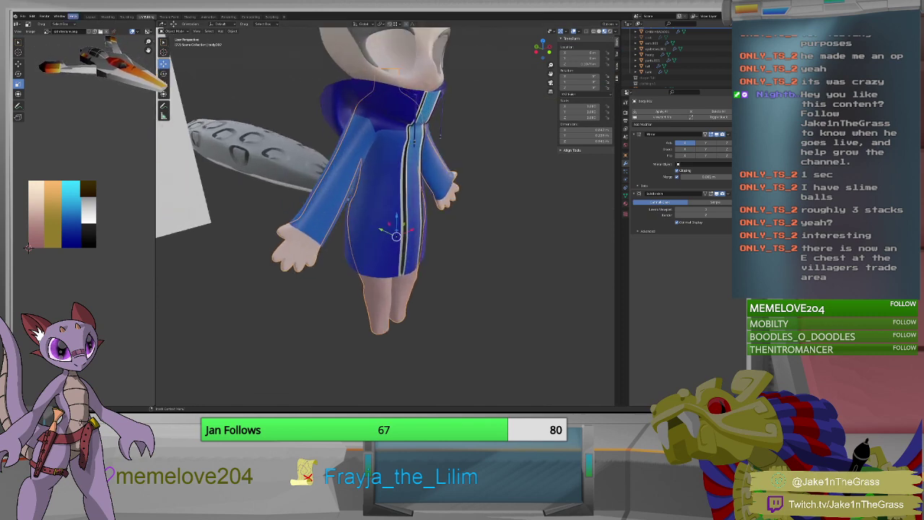
pyautogui.click(109, 16)
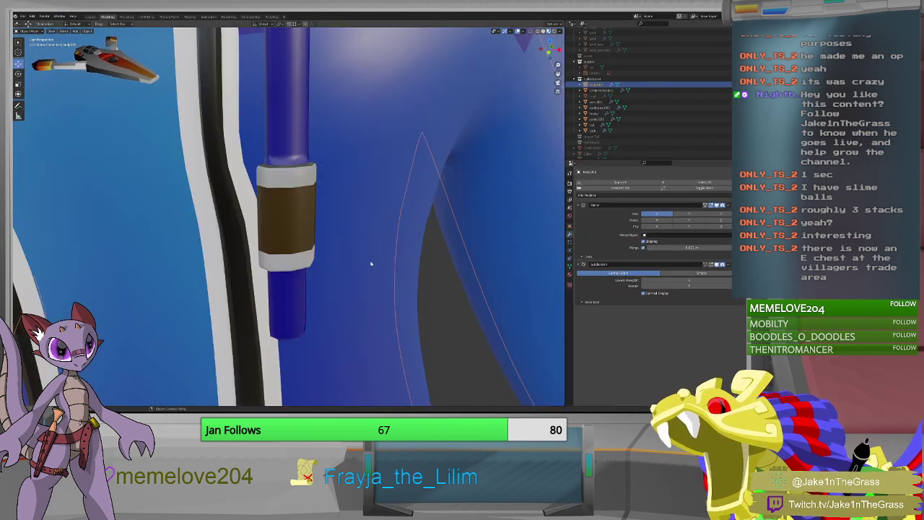
pyautogui.scroll(-8, 338, 273)
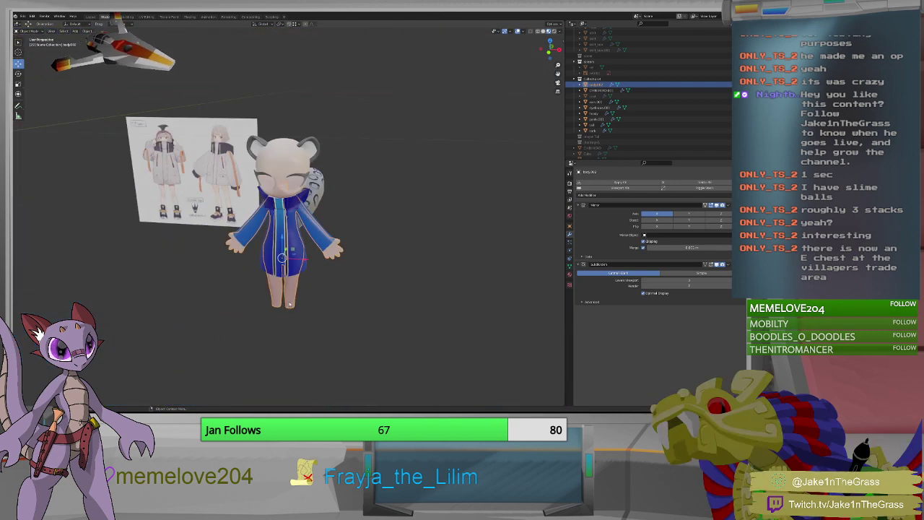
pyautogui.press('Tab')
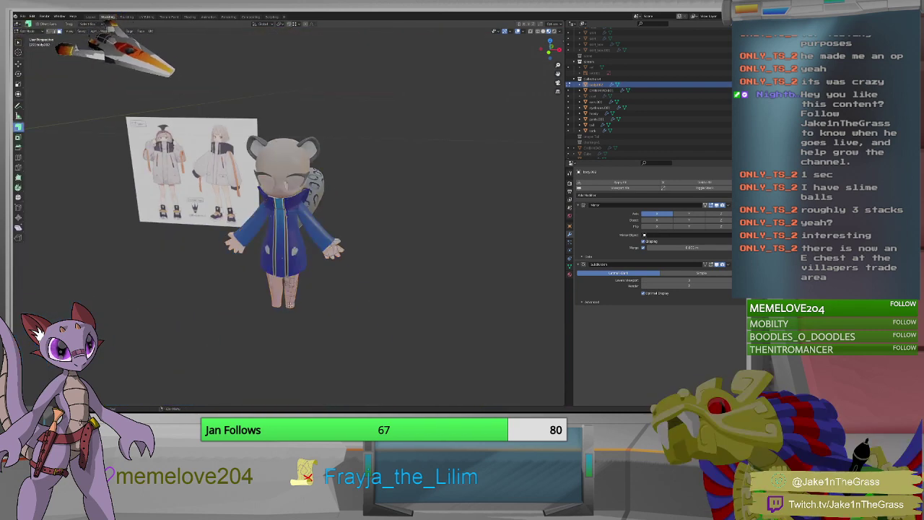
pyautogui.press('KP_Decimal')
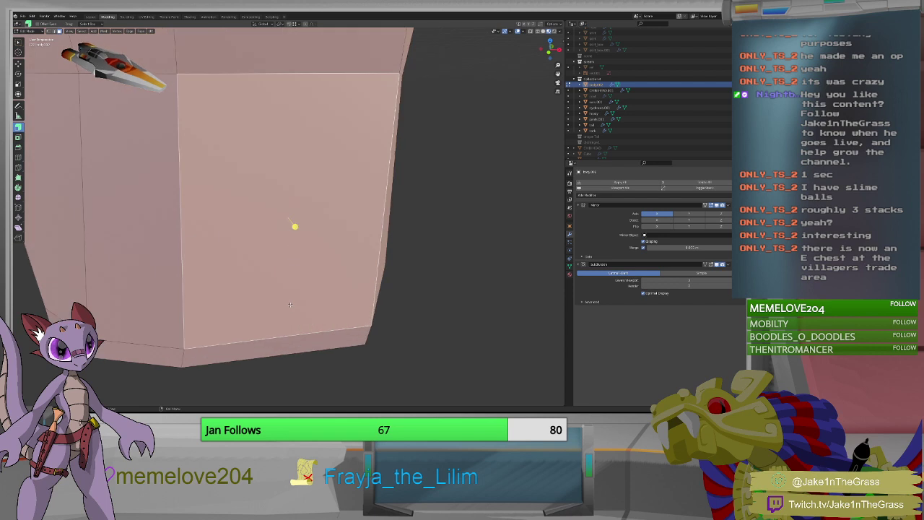
# Select all faces of the lower leg, from just above the knee down to the ankle opening.
pyautogui.scroll(-5, 284, 239)
pyautogui.moveTo(324, 247); pyautogui.dragTo(337, 222, button='middle')
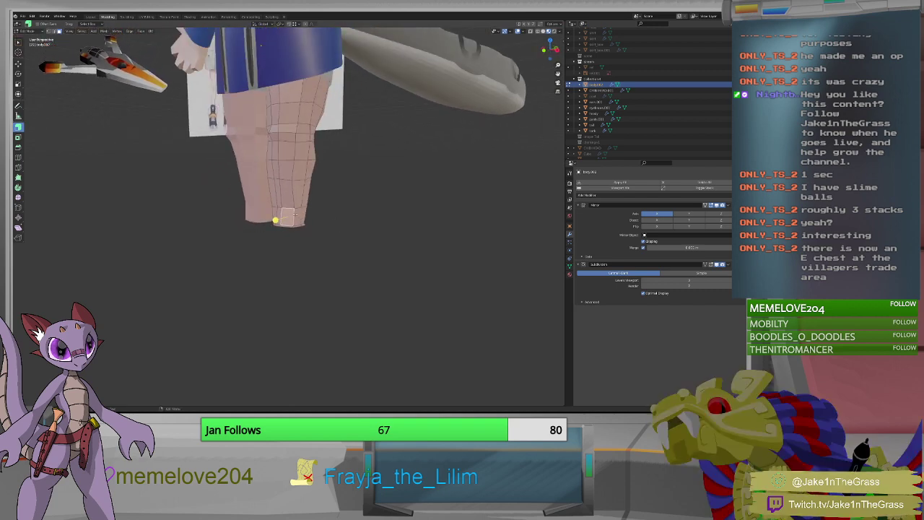
pyautogui.moveTo(297, 226); pyautogui.dragTo(306, 231, button='middle')
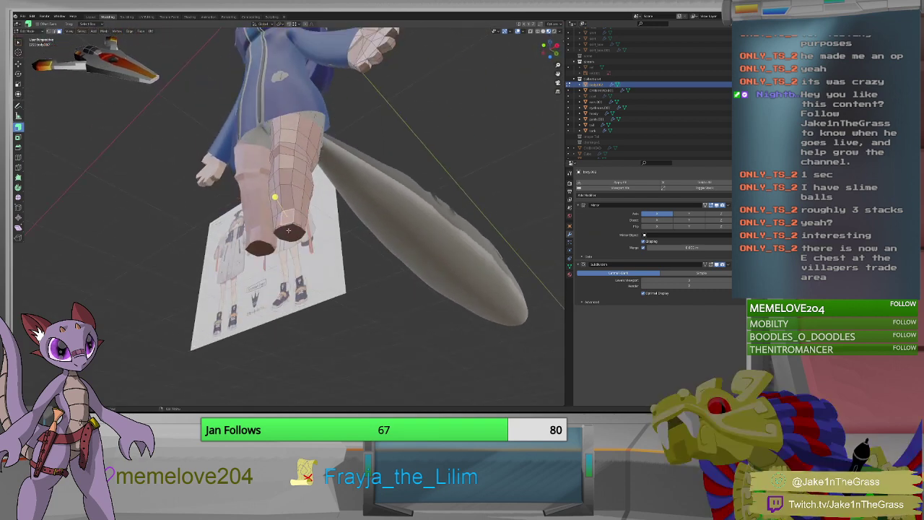
pyautogui.press('g')
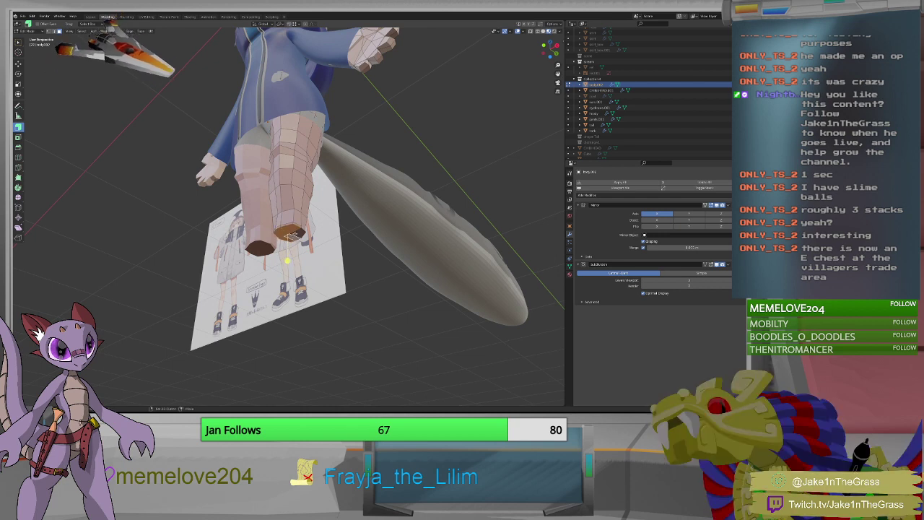
pyautogui.moveTo(293, 231); pyautogui.dragTo(296, 233, button='middle')
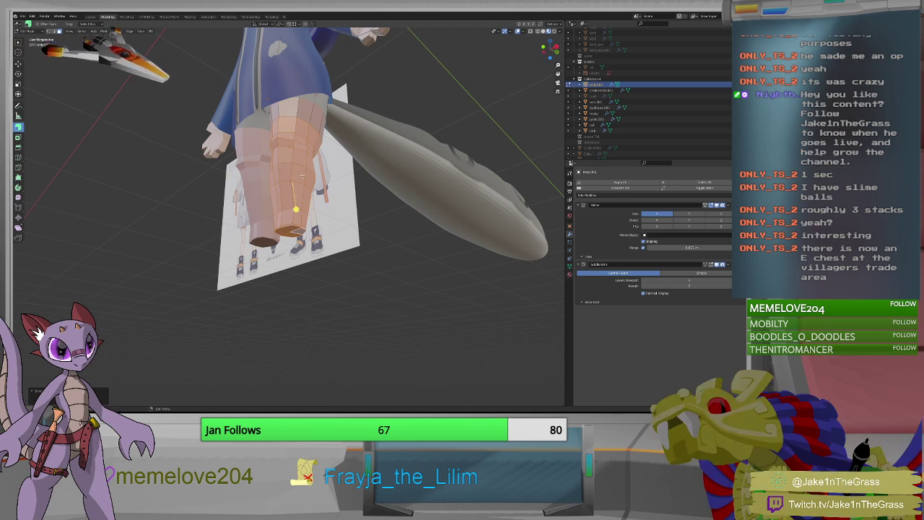
pyautogui.moveTo(347, 130); pyautogui.dragTo(316, 194, button='middle')
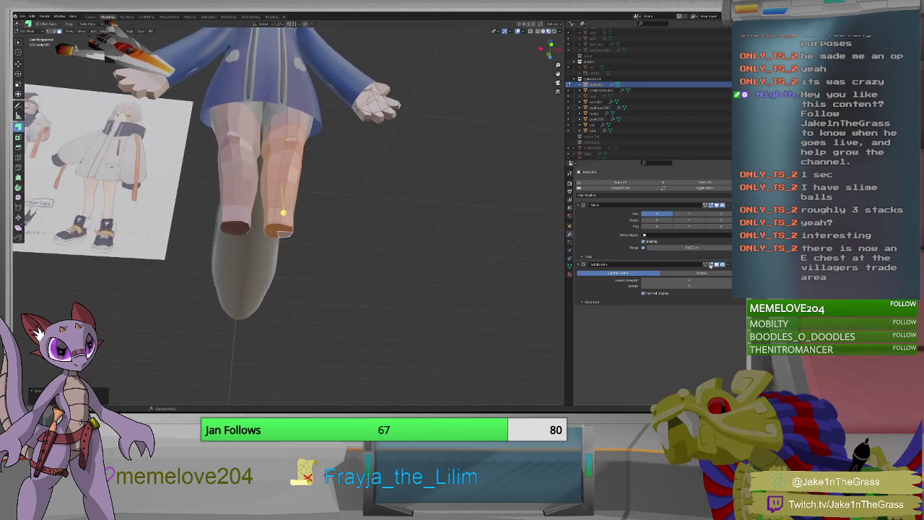
# Duplicate the selected lower-leg faces in place and separate the copy into its own object.
pyautogui.moveTo(405, 220); pyautogui.dragTo(332, 201, button='middle')
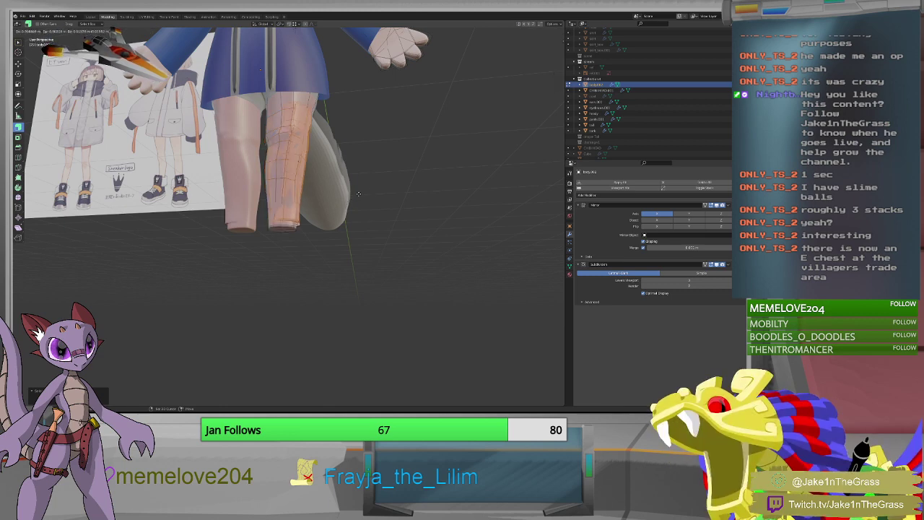
pyautogui.press('g')
pyautogui.press('Escape')
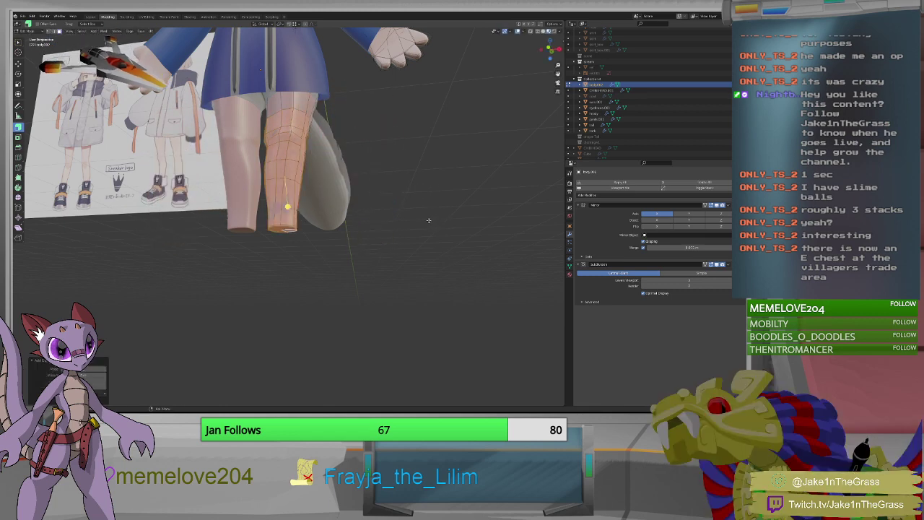
pyautogui.press('p')
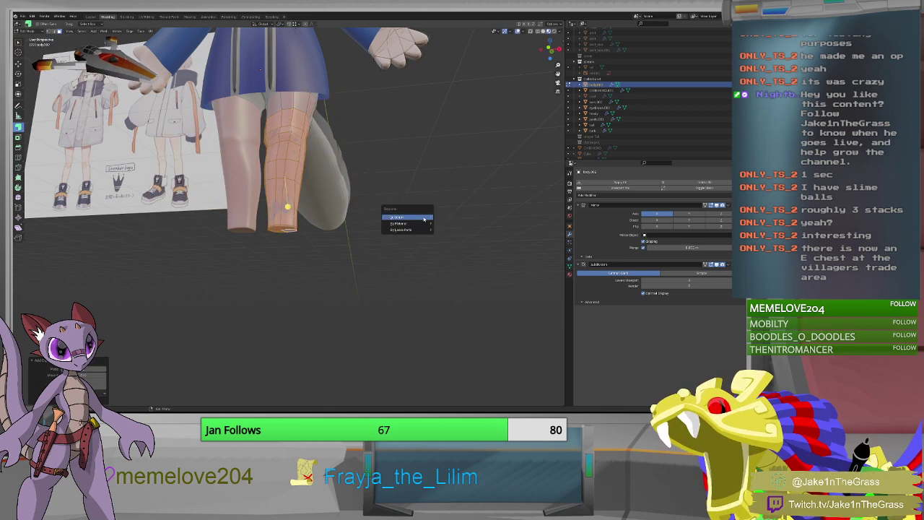
pyautogui.click(392, 212)
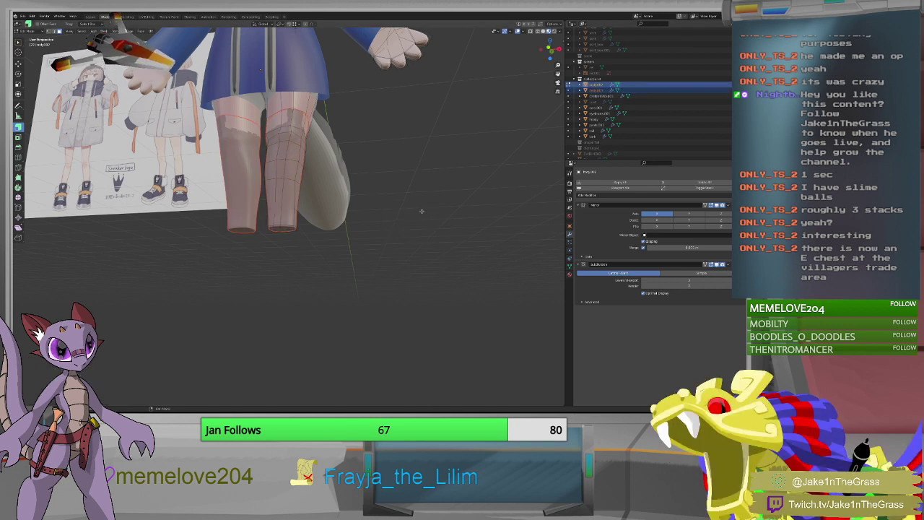
# Switch mesh editing to the separated lower-leg object and select its whole mesh.
pyautogui.press('Tab')
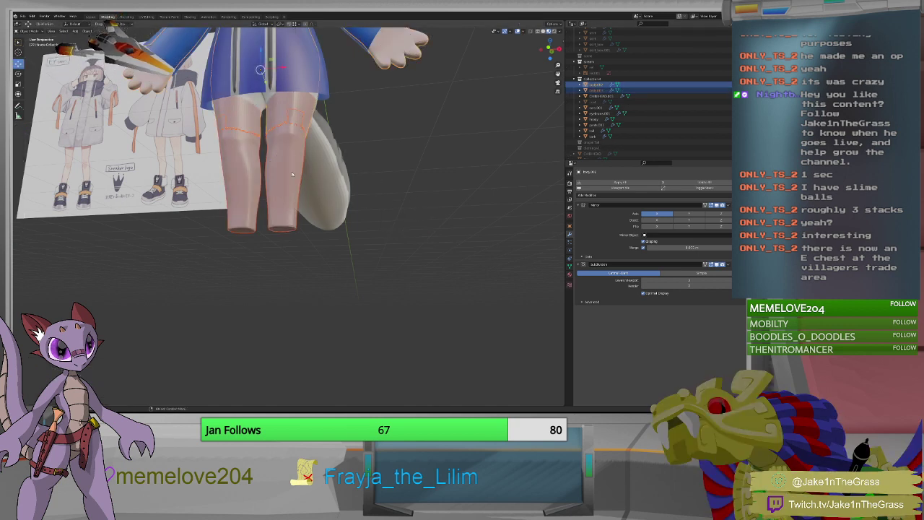
pyautogui.click(292, 174)
pyautogui.press('Tab')
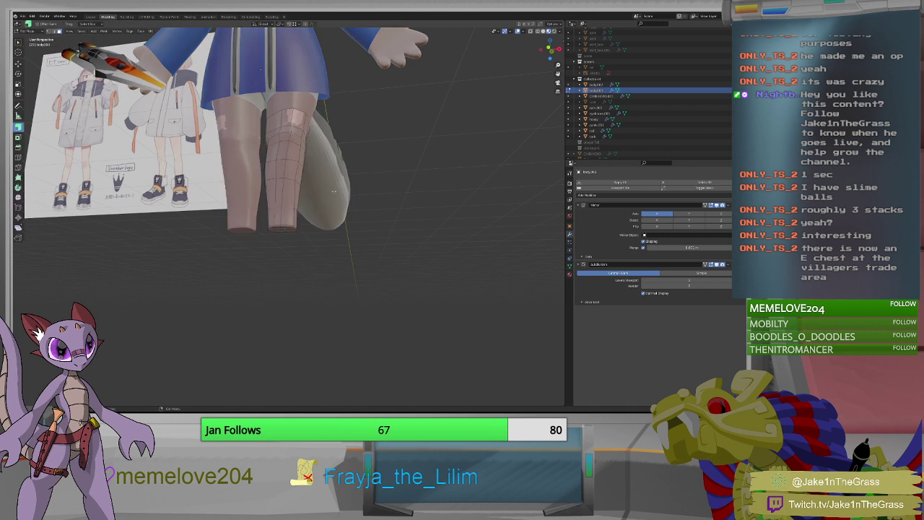
pyautogui.moveTo(298, 177); pyautogui.dragTo(290, 204, button='middle')
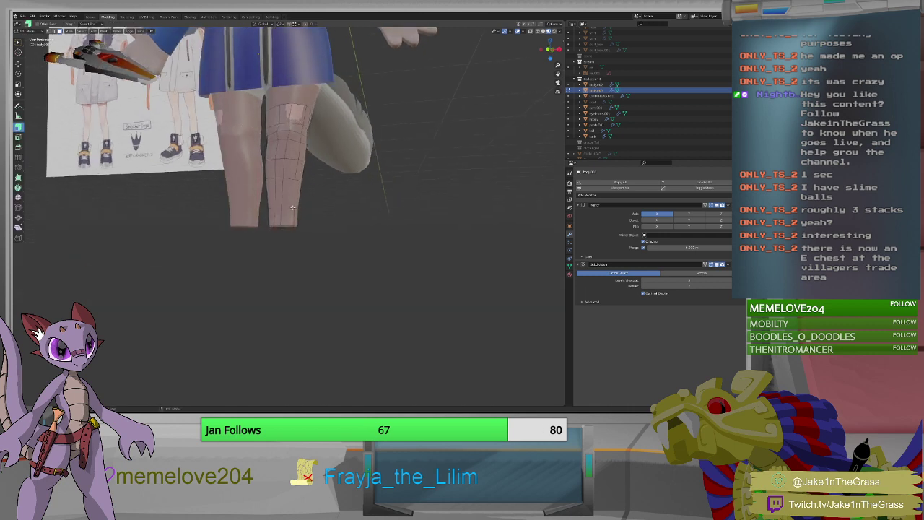
pyautogui.press('a')
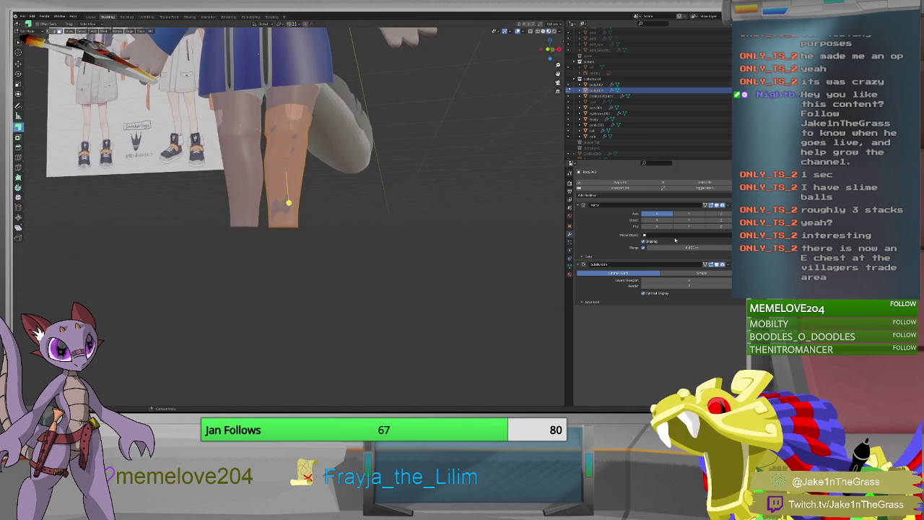
# Add a Shrinkwrap modifier to the separated leg piece, with the original body mesh as its target.
pyautogui.click(715, 196)
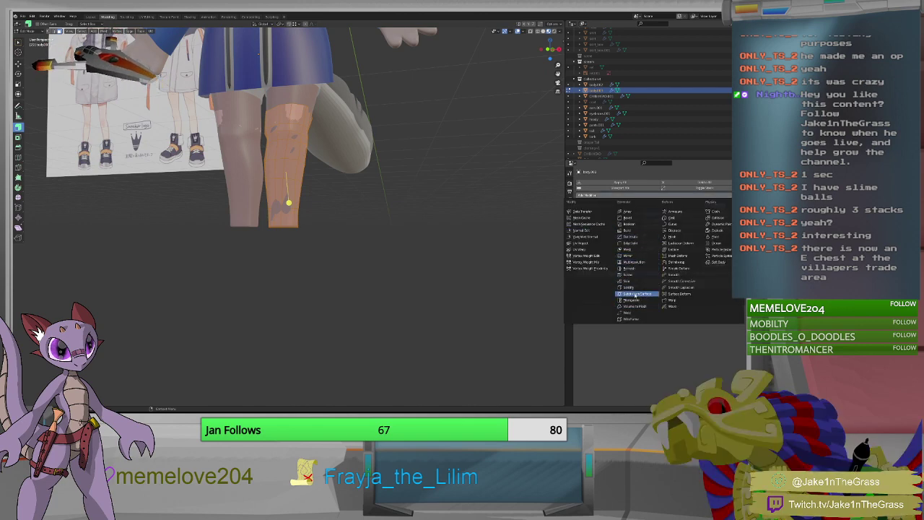
pyautogui.click(681, 263)
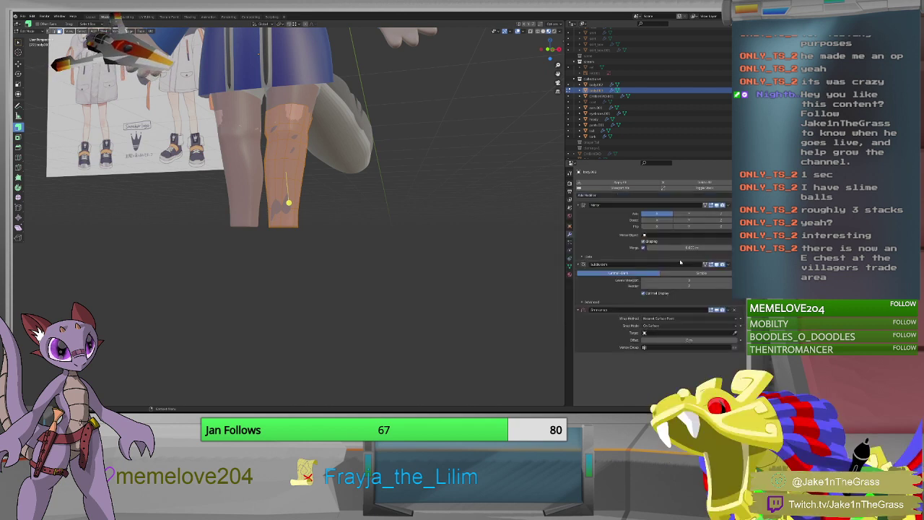
pyautogui.click(676, 333)
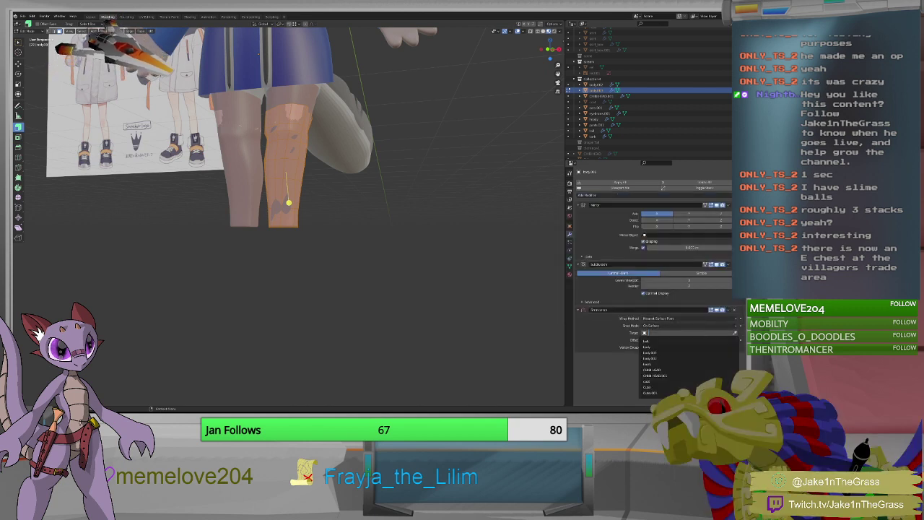
pyautogui.click(736, 333)
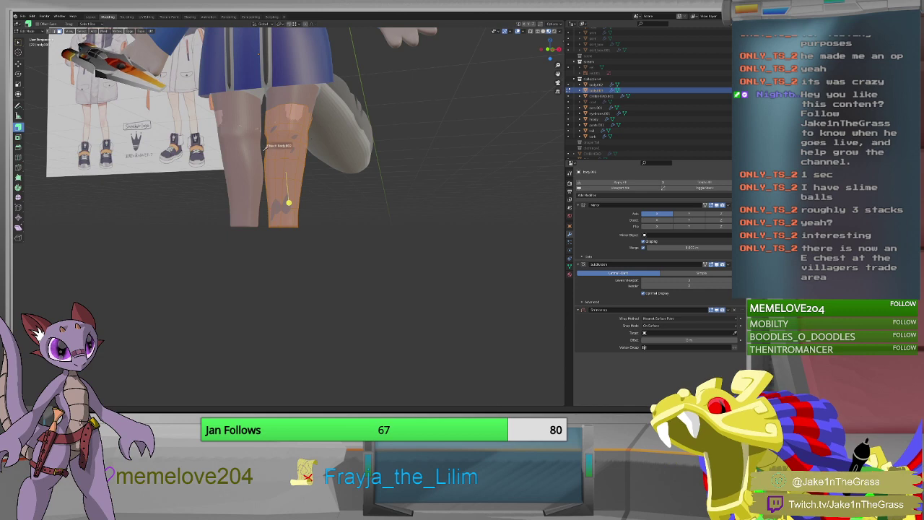
pyautogui.click(241, 104)
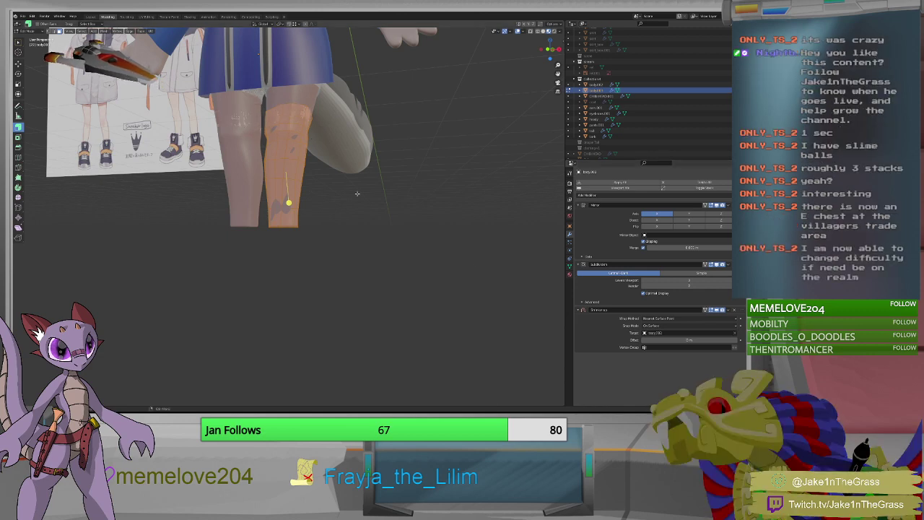
# Give the Shrinkwrap modifier a small offset and move it above the Subdivision modifier in the stack.
pyautogui.click(692, 340)
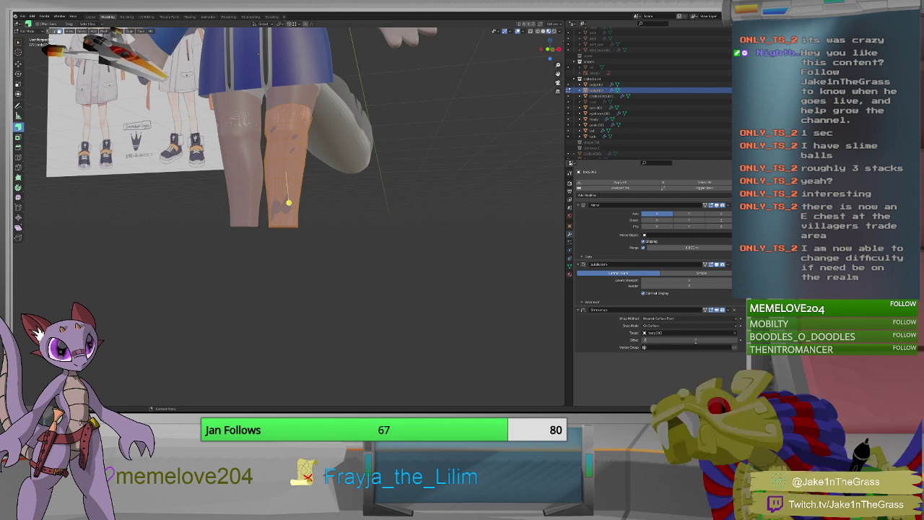
pyautogui.write('0.1')
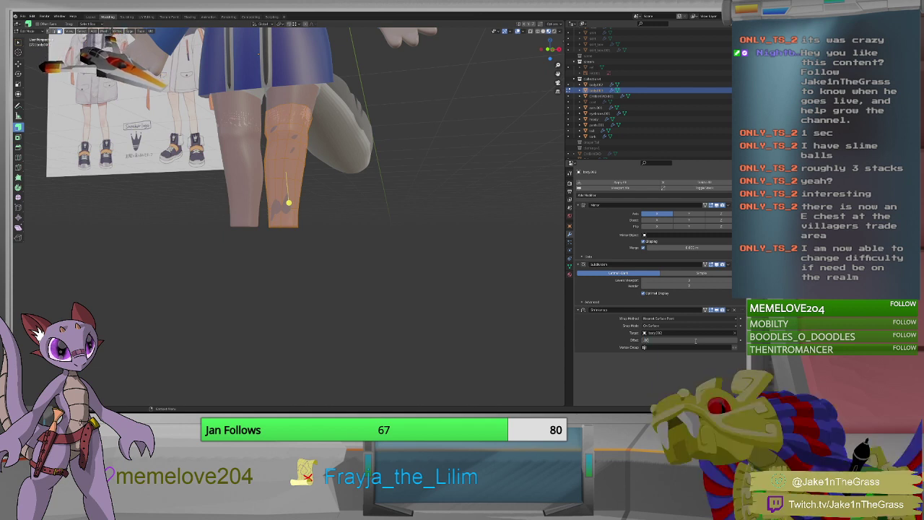
pyautogui.press('Return')
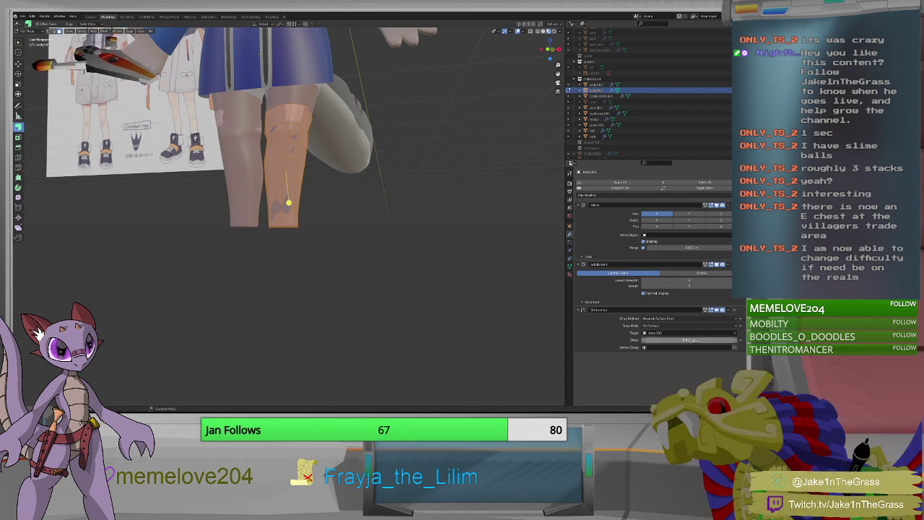
pyautogui.moveTo(343, 254); pyautogui.dragTo(371, 264, button='middle')
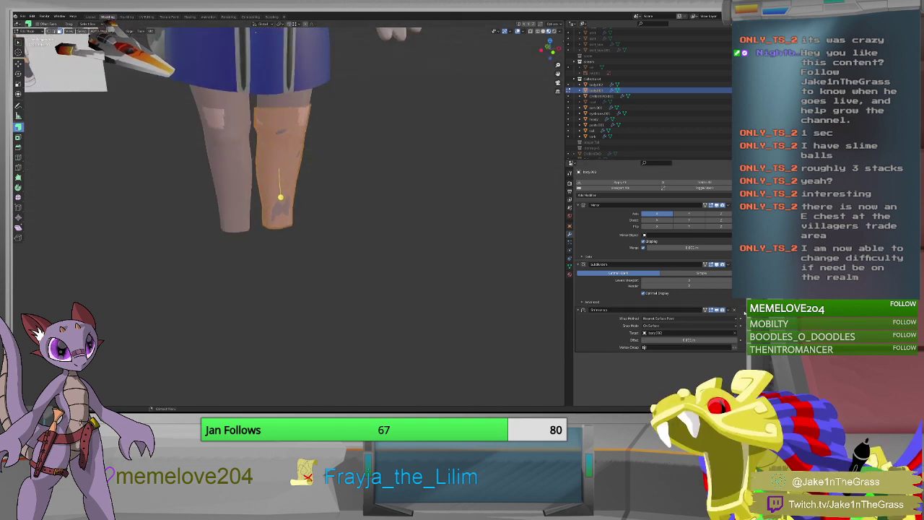
pyautogui.moveTo(741, 309); pyautogui.dragTo(737, 261)
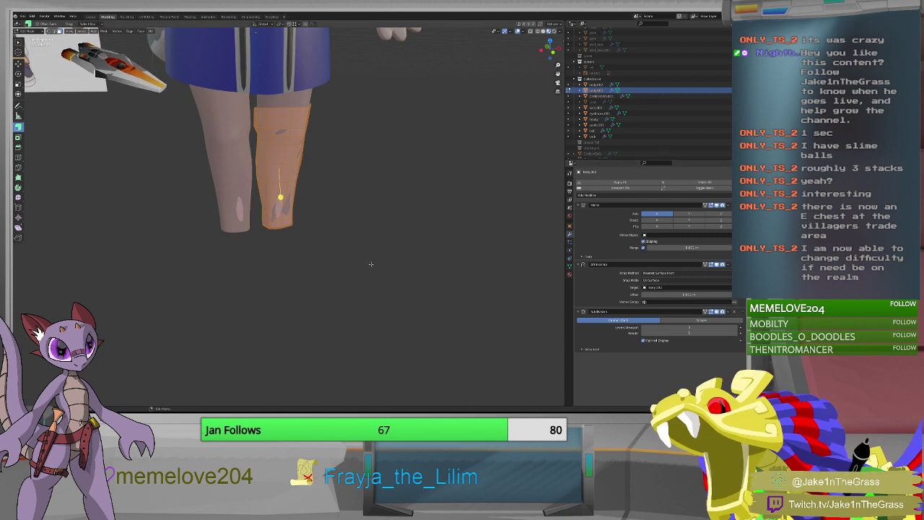
# Increase the Shrinkwrap offset so that the leg piece stands out from the body's skin.
pyautogui.moveTo(380, 222); pyautogui.dragTo(345, 217, button='middle')
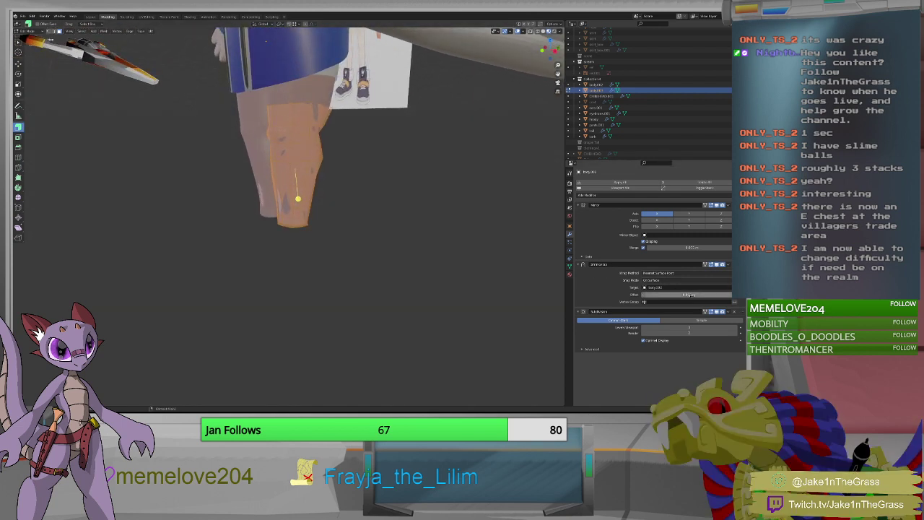
pyautogui.click(694, 295)
pyautogui.write('0.01')
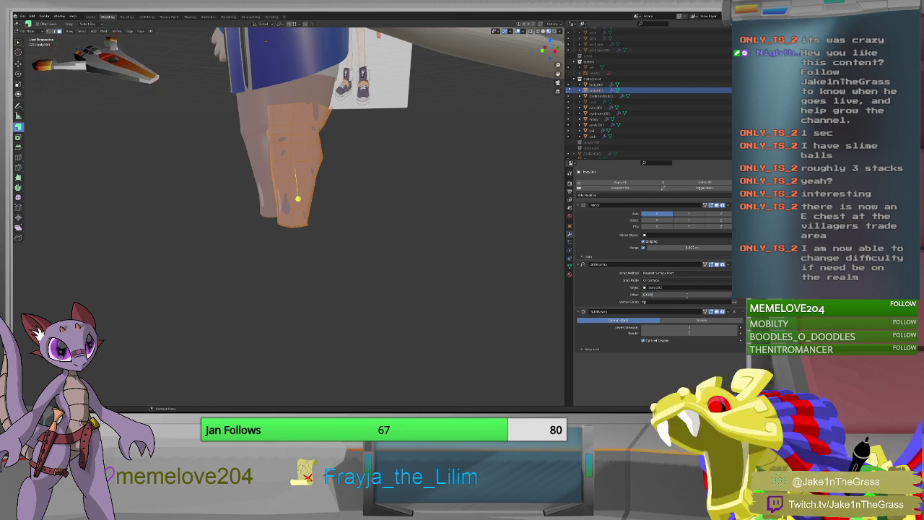
pyautogui.press('Return')
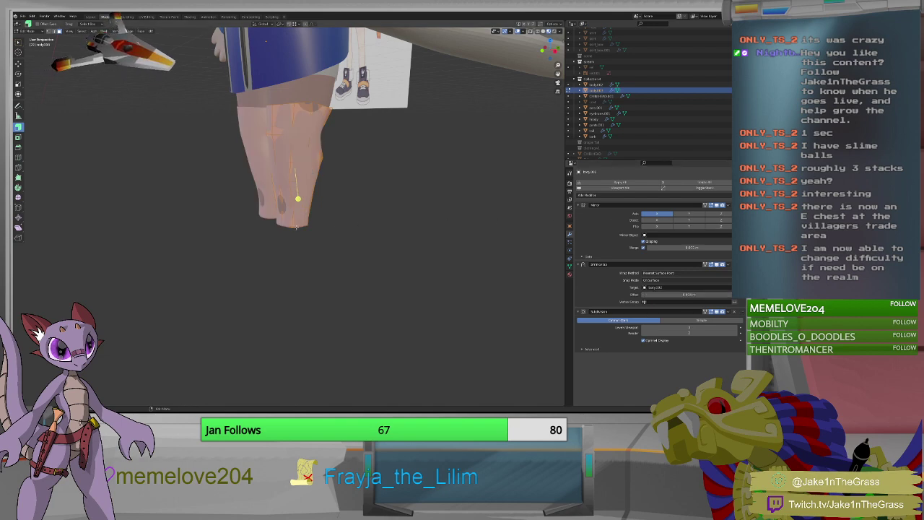
# Insert edge loops around the leg piece, including one near the ankle and one near its upper rim.
pyautogui.moveTo(296, 228); pyautogui.dragTo(335, 201, button='middle')
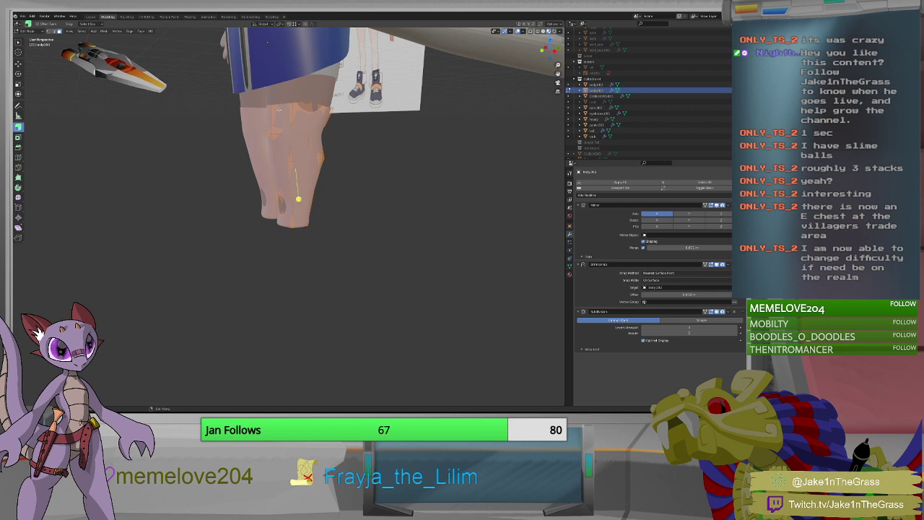
pyautogui.hotkey('alt', 'a')
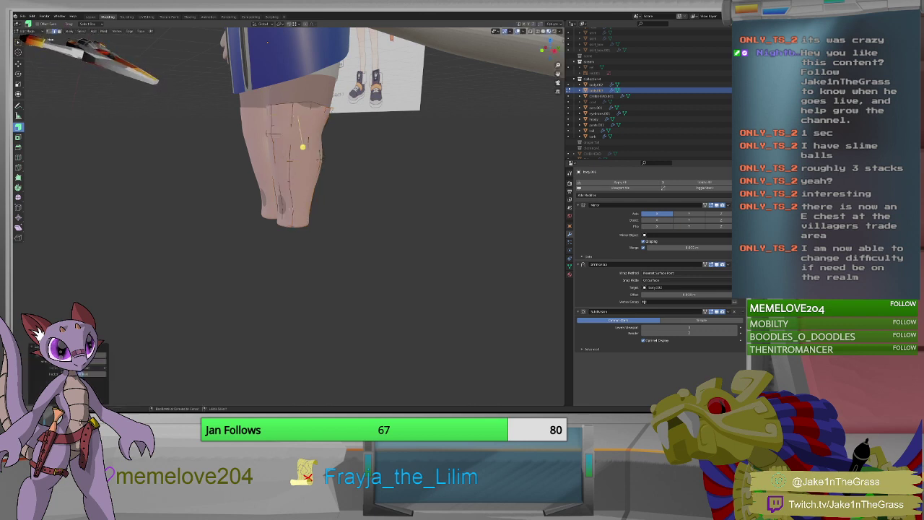
pyautogui.click(294, 190)
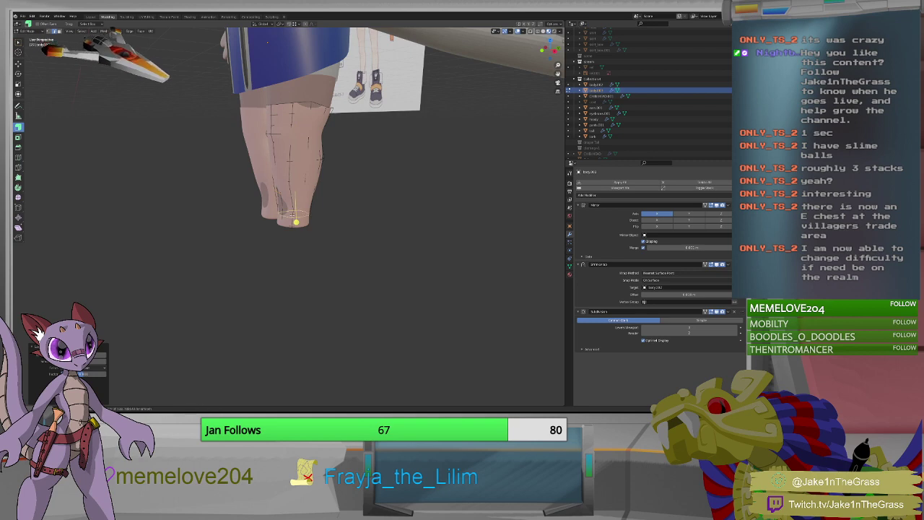
pyautogui.click(293, 216)
pyautogui.moveTo(323, 206); pyautogui.dragTo(375, 166, button='middle')
pyautogui.press('Return')
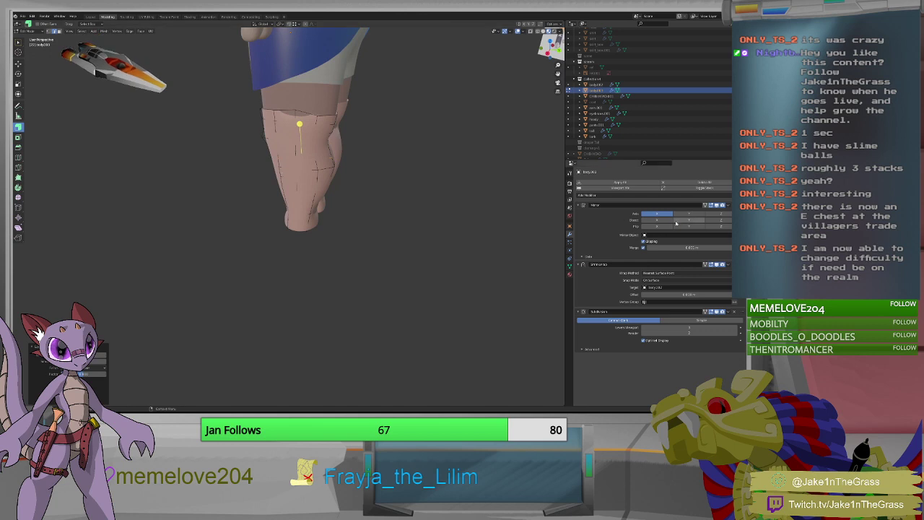
# Show the Shrinkwrap result on the edit cage and shift the vertex at the upper rim's outer side slightly outward along X.
pyautogui.click(706, 264)
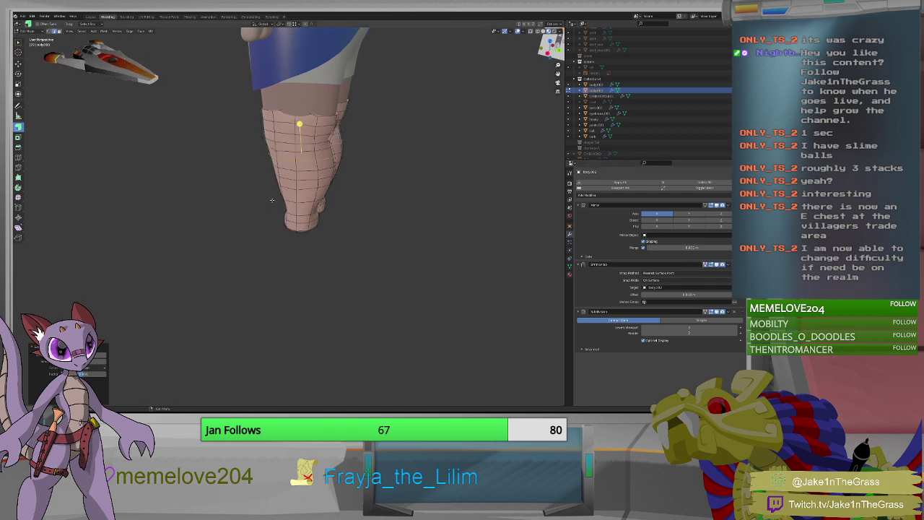
pyautogui.moveTo(272, 200); pyautogui.dragTo(304, 125, button='middle')
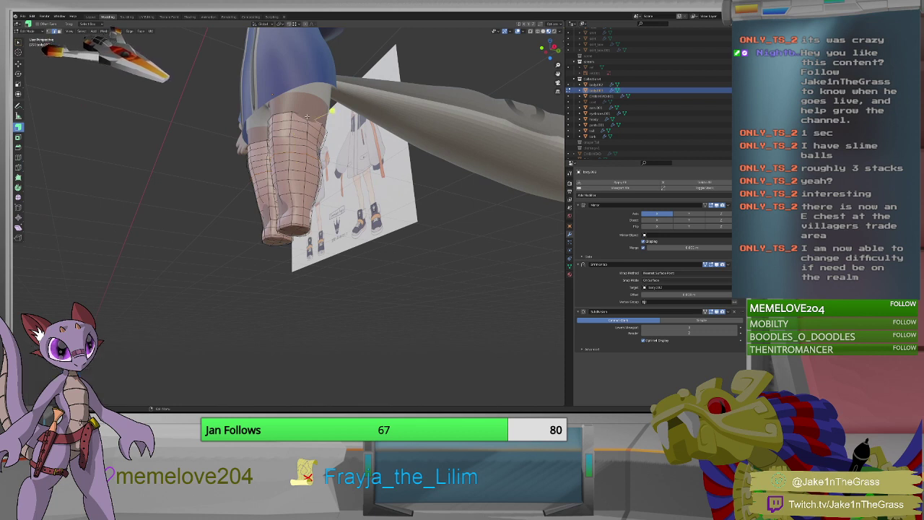
pyautogui.press('1')
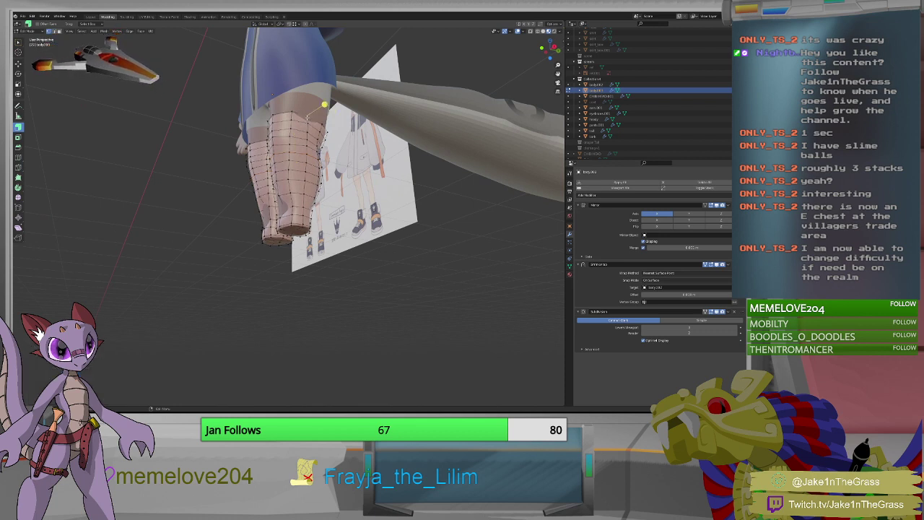
pyautogui.moveTo(306, 116); pyautogui.dragTo(339, 138, button='middle')
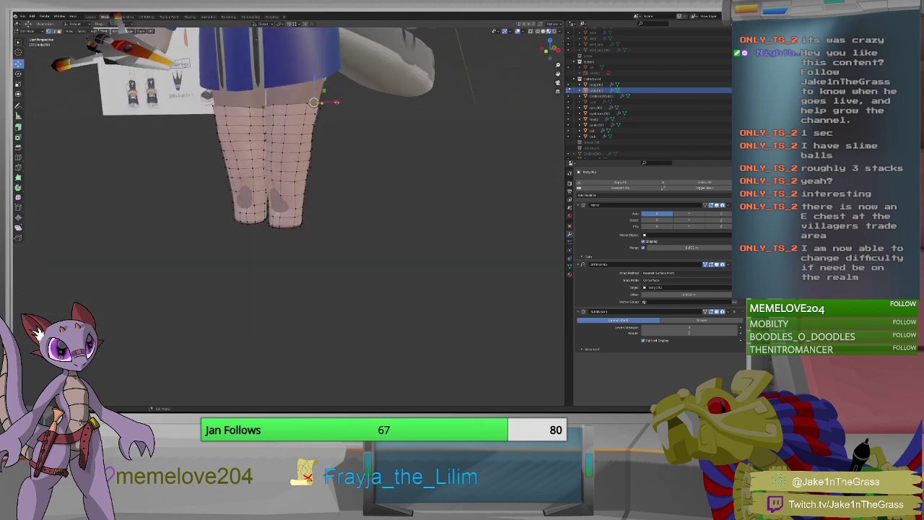
pyautogui.moveTo(335, 102); pyautogui.dragTo(340, 114)
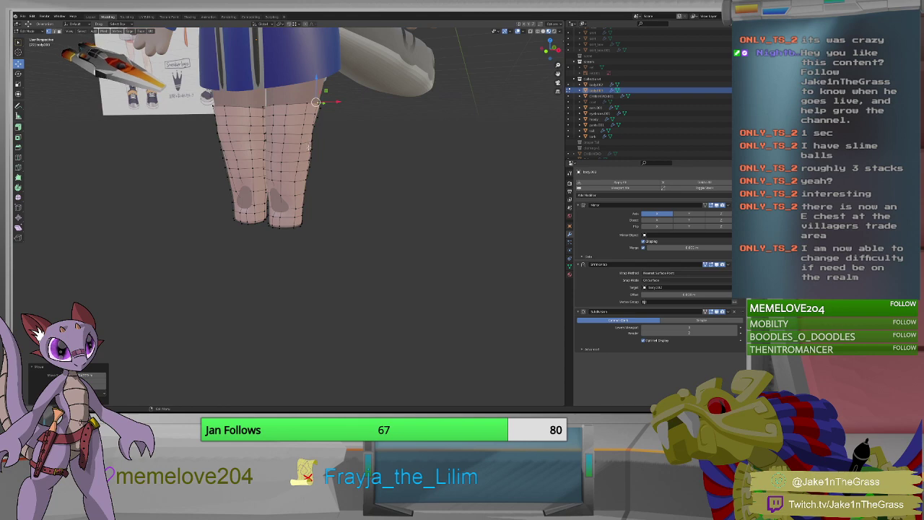
# Reposition the leg piece's vertices just above the ankle's front, starting with a shift along X, to cover the large patch of exposed skin.
pyautogui.moveTo(340, 114); pyautogui.dragTo(280, 191, button='middle')
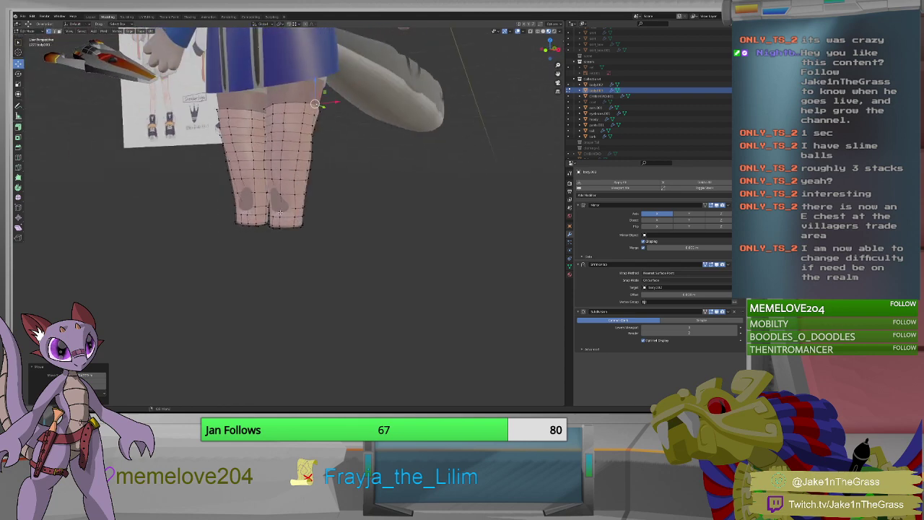
pyautogui.scroll(4, 279, 211)
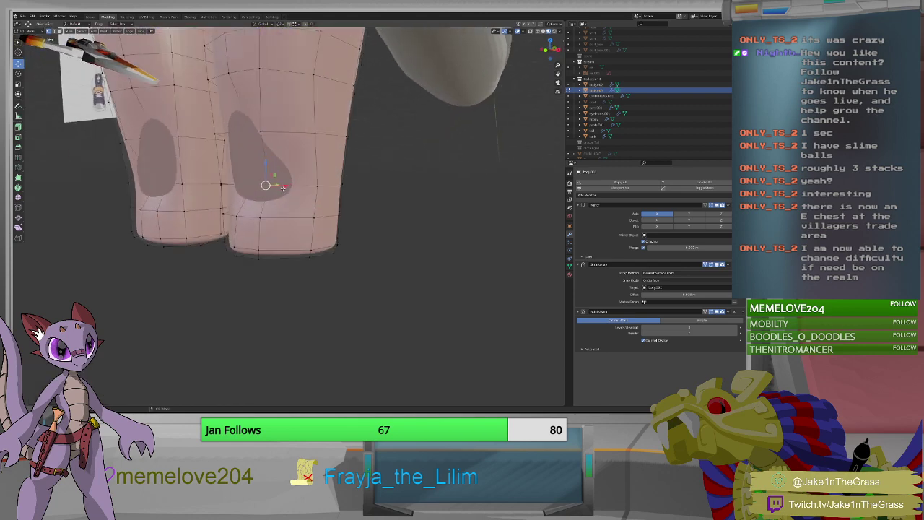
pyautogui.moveTo(284, 188); pyautogui.dragTo(272, 188)
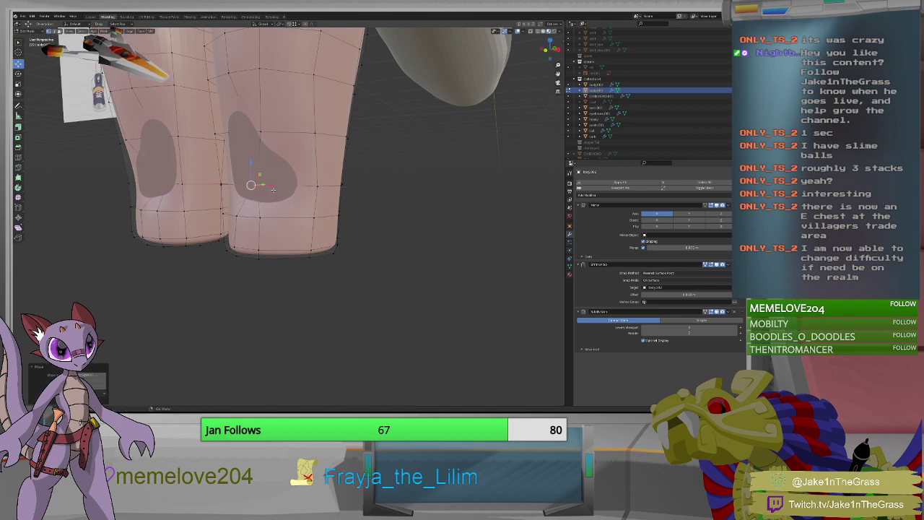
pyautogui.moveTo(273, 189); pyautogui.dragTo(339, 216, button='middle')
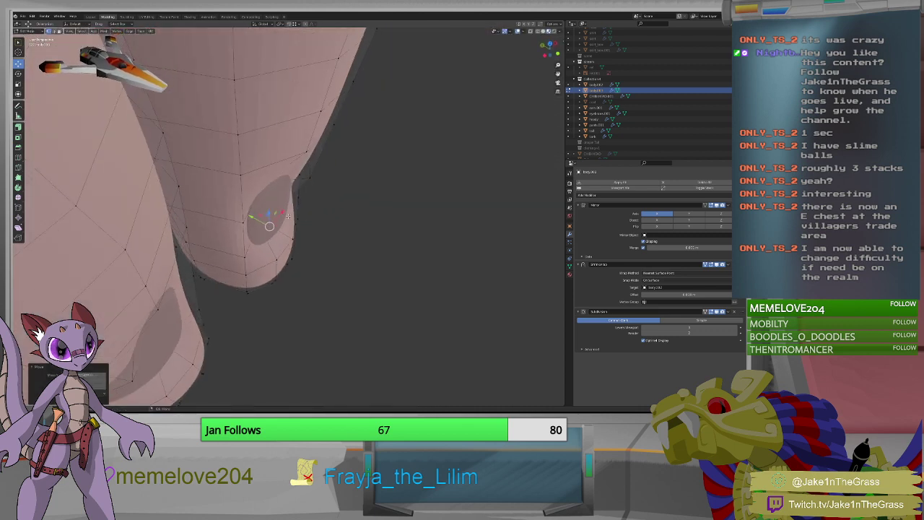
pyautogui.click(281, 214)
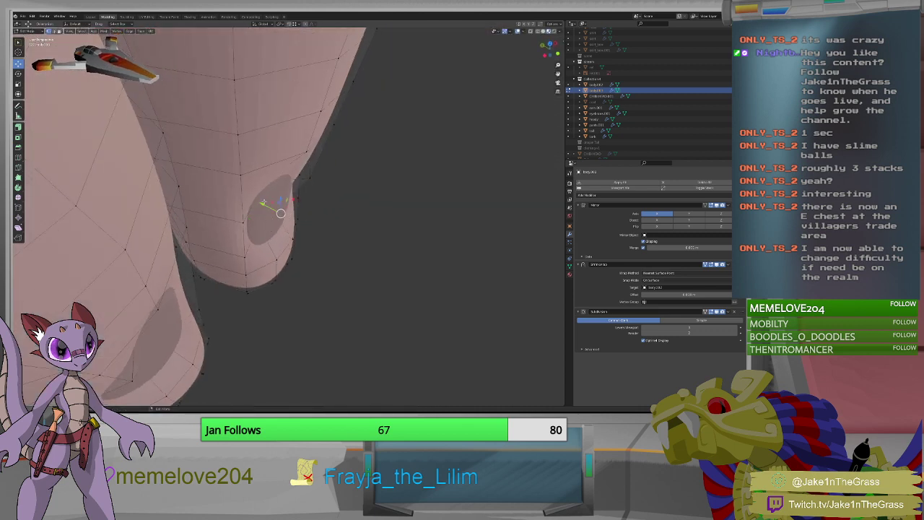
pyautogui.moveTo(281, 214)
pyautogui.mouseDown()
pyautogui.moveTo(265, 229)
pyautogui.moveTo(273, 233)
pyautogui.mouseUp()
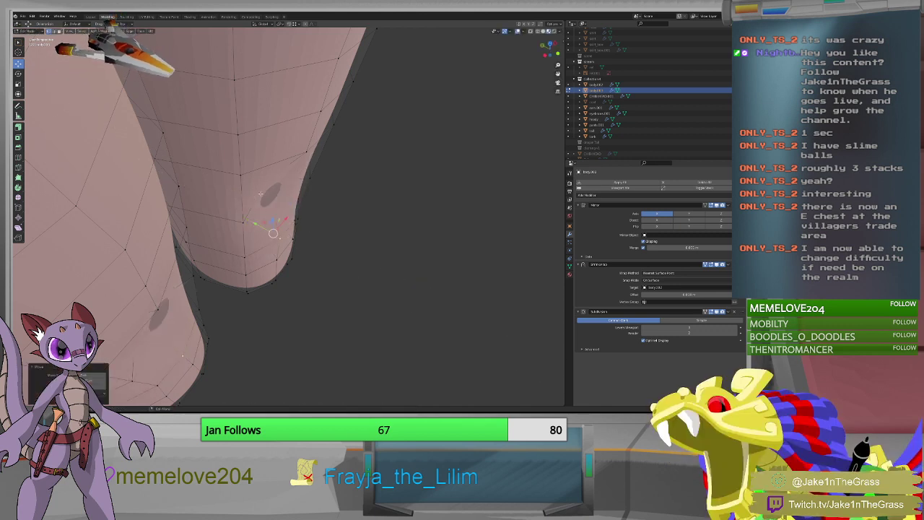
pyautogui.hotkey('alt', 'a')
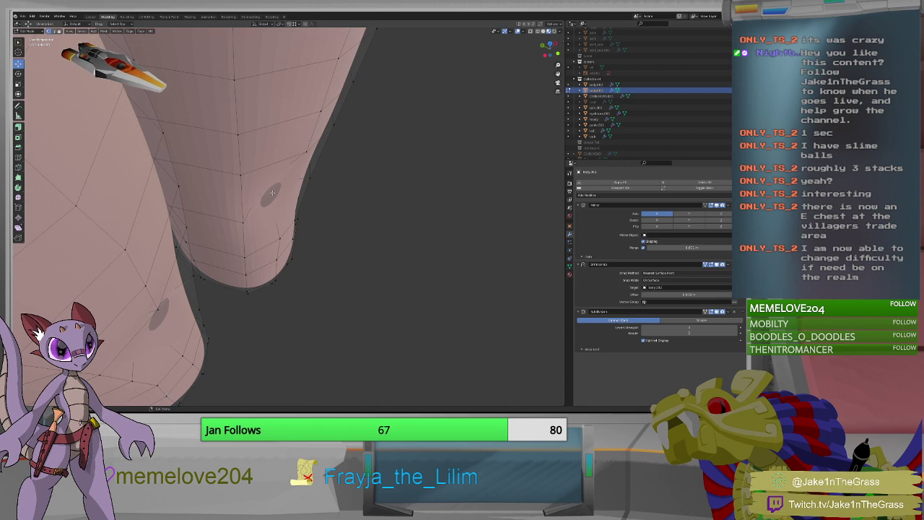
# Nudge the remaining vertices around the front and back of the ankle where the body and leg piece still intersect.
pyautogui.moveTo(272, 192); pyautogui.dragTo(249, 155, button='middle')
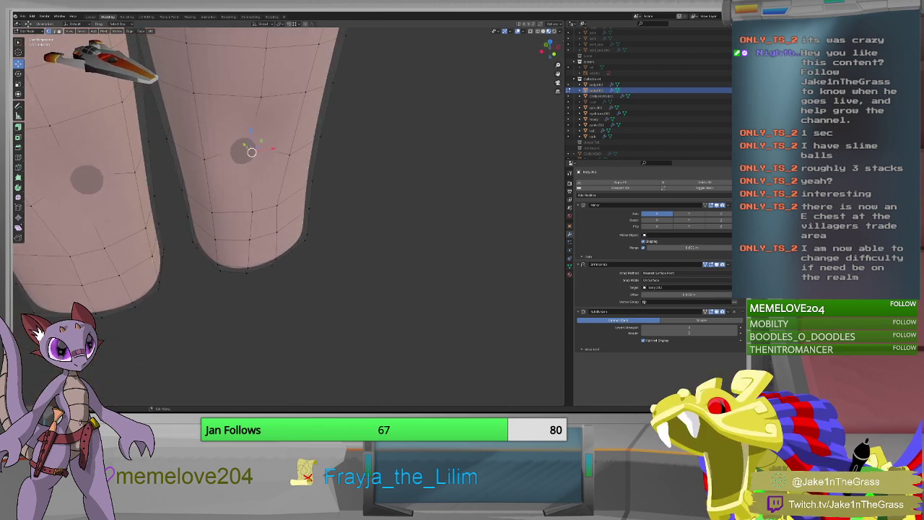
pyautogui.click(283, 187)
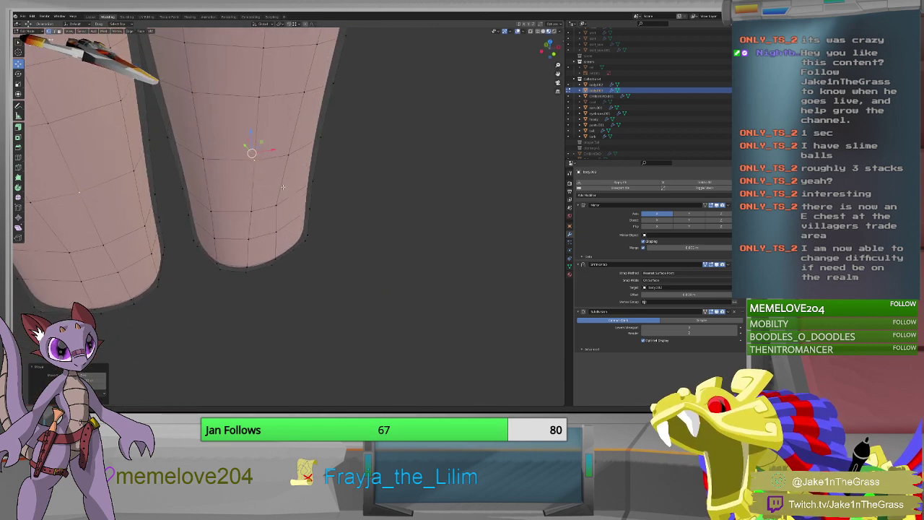
pyautogui.moveTo(283, 187); pyautogui.dragTo(267, 166, button='middle')
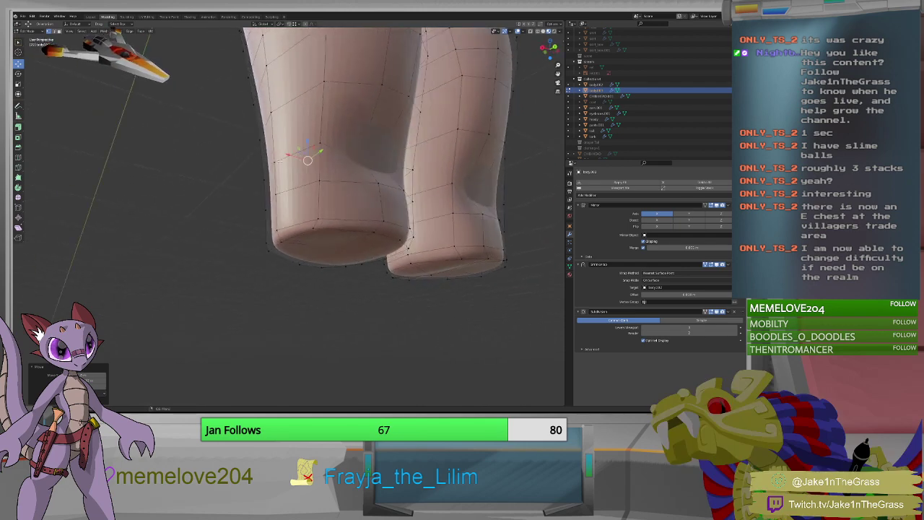
pyautogui.keyDown('shift'); pyautogui.rightClick(364, 154); pyautogui.keyUp('shift')
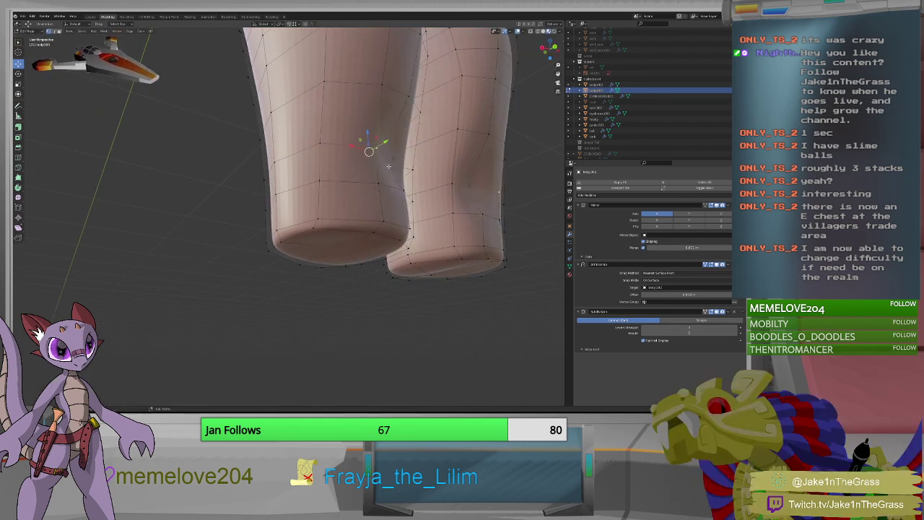
pyautogui.moveTo(388, 166); pyautogui.dragTo(359, 170, button='middle')
pyautogui.keyDown('shift'); pyautogui.rightClick(322, 153); pyautogui.keyUp('shift')
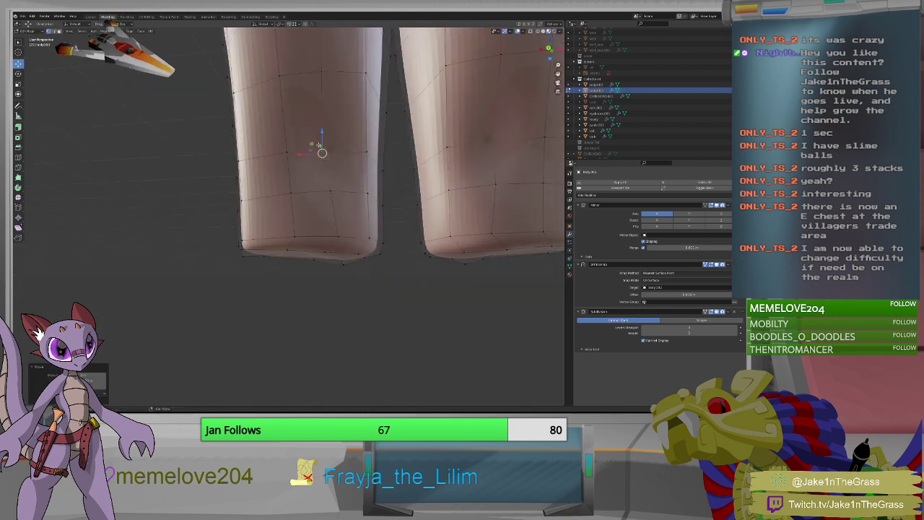
# Shift the leg piece's vertices at and just below the back of the knee along the Y axis.
pyautogui.moveTo(321, 150); pyautogui.dragTo(403, 226, button='middle')
pyautogui.scroll(2, 349, 188)
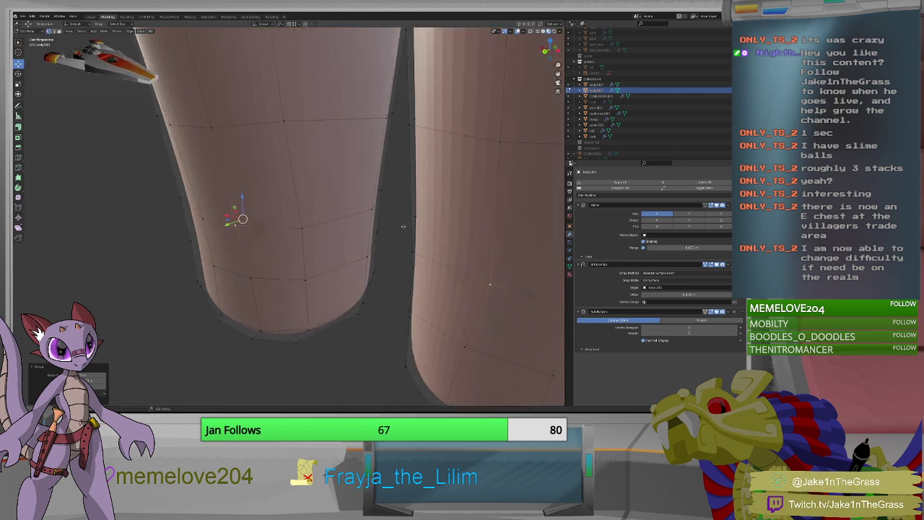
pyautogui.scroll(-4, 403, 226)
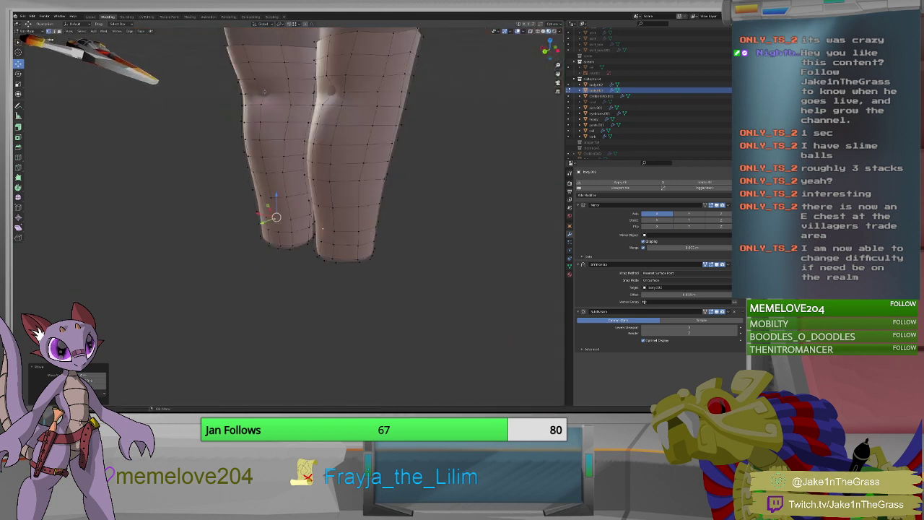
pyautogui.keyDown('shift'); pyautogui.rightClick(264, 92); pyautogui.keyUp('shift')
pyautogui.press('g')
pyautogui.press('x')
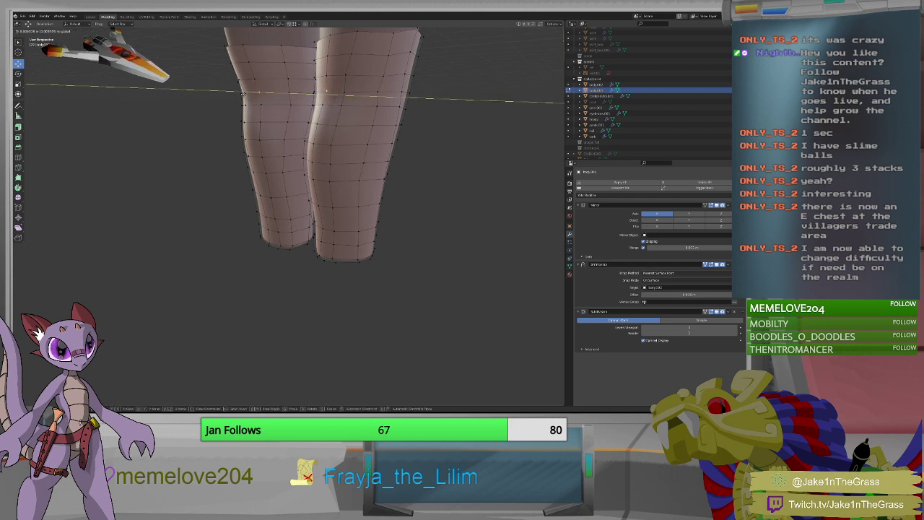
pyautogui.click(325, 91)
pyautogui.moveTo(326, 91); pyautogui.dragTo(273, 125, button='middle')
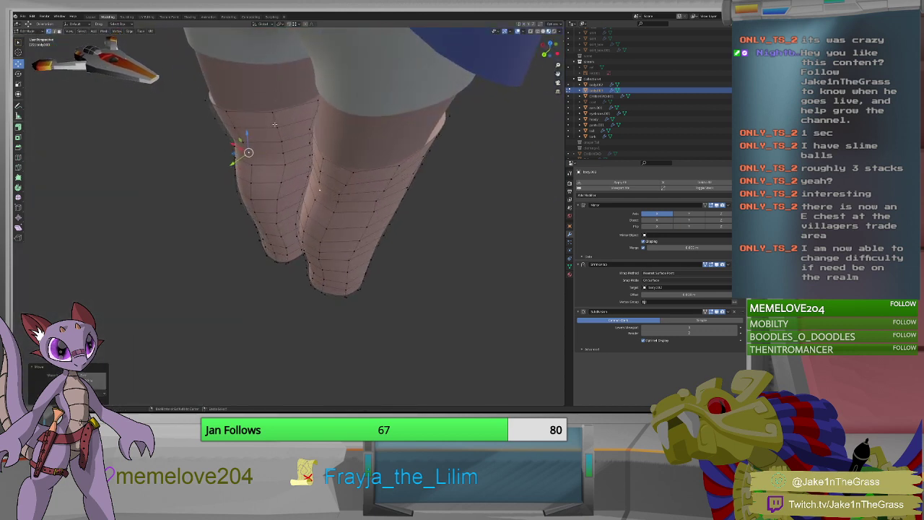
pyautogui.keyDown('shift'); pyautogui.rightClick(254, 148); pyautogui.keyUp('shift')
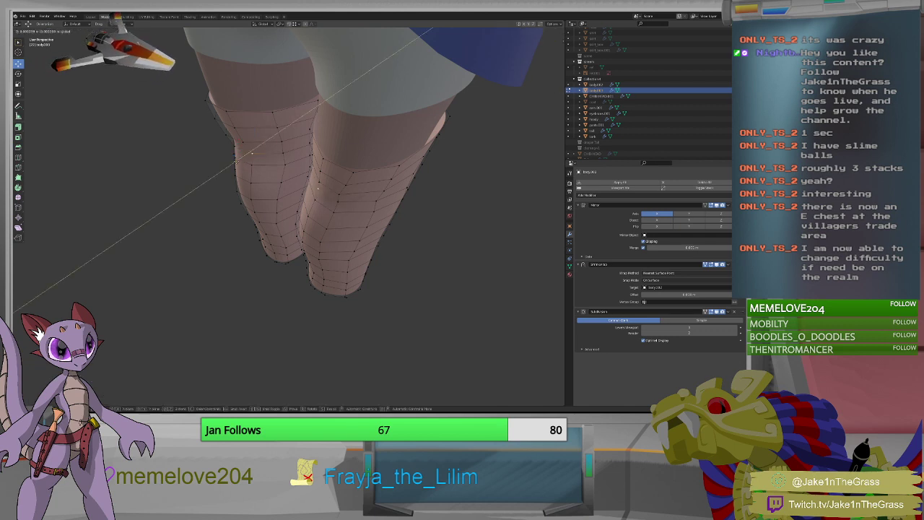
pyautogui.keyDown('shift'); pyautogui.rightClick(253, 150); pyautogui.keyUp('shift')
# Select the whole leg piece mesh and scale it slightly on all axes.
pyautogui.moveTo(251, 166); pyautogui.dragTo(368, 147, button='middle')
pyautogui.press('a')
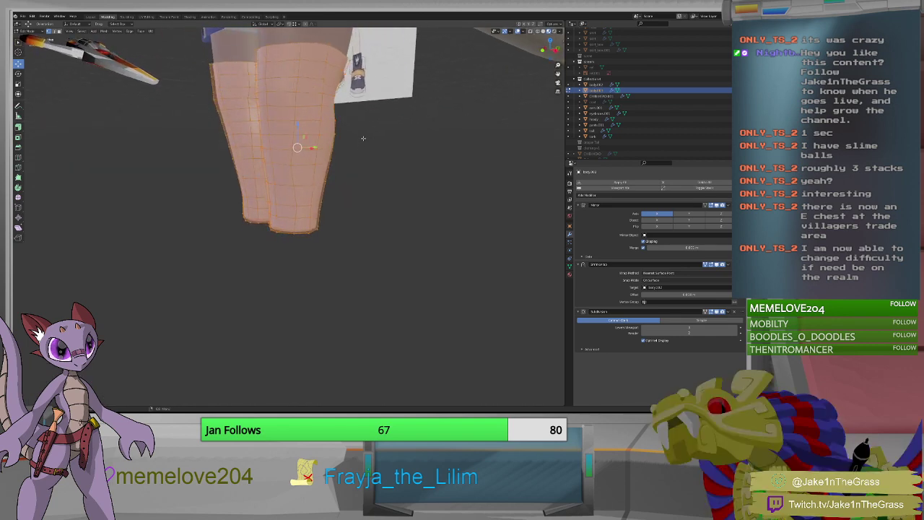
pyautogui.press('s')
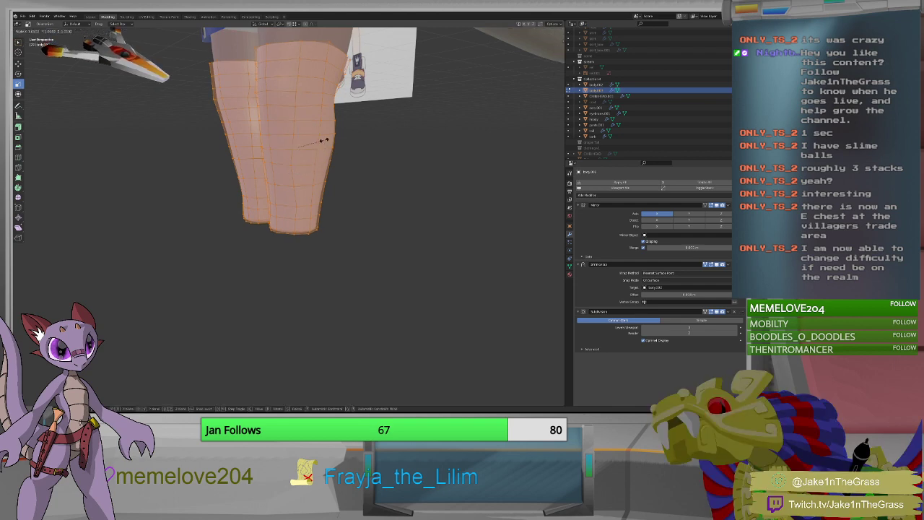
pyautogui.click(324, 139)
pyautogui.moveTo(325, 139); pyautogui.dragTo(330, 190, button='middle')
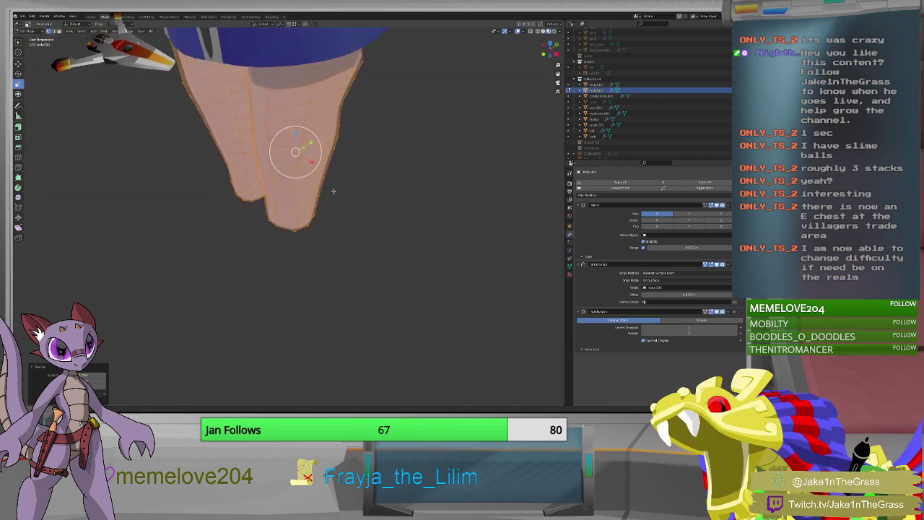
# Try different Shrinkwrap offsets on the leg piece and compare how it covers the legs from the front.
pyautogui.click(701, 295)
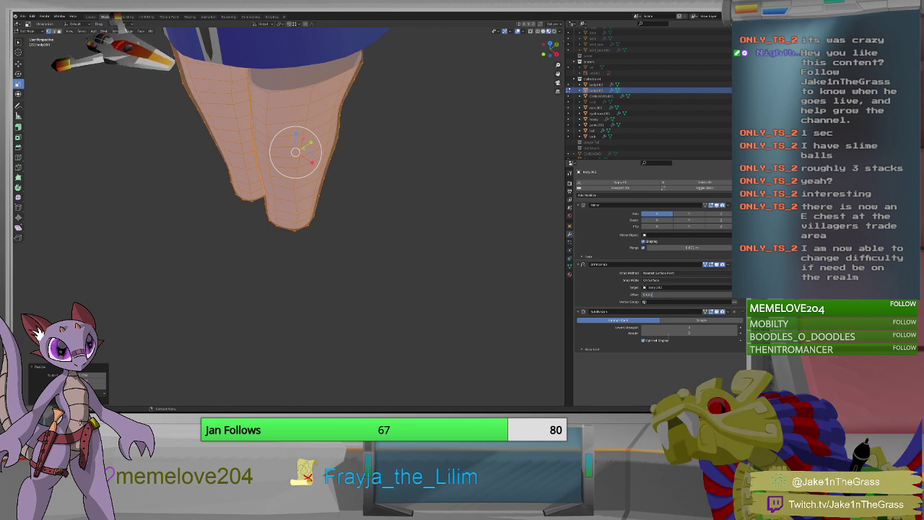
pyautogui.click(668, 334)
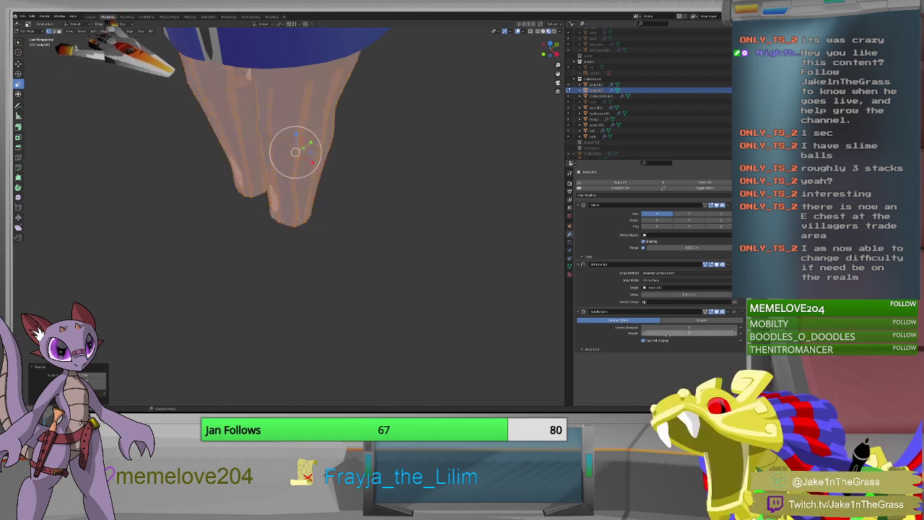
pyautogui.press('KP_1')
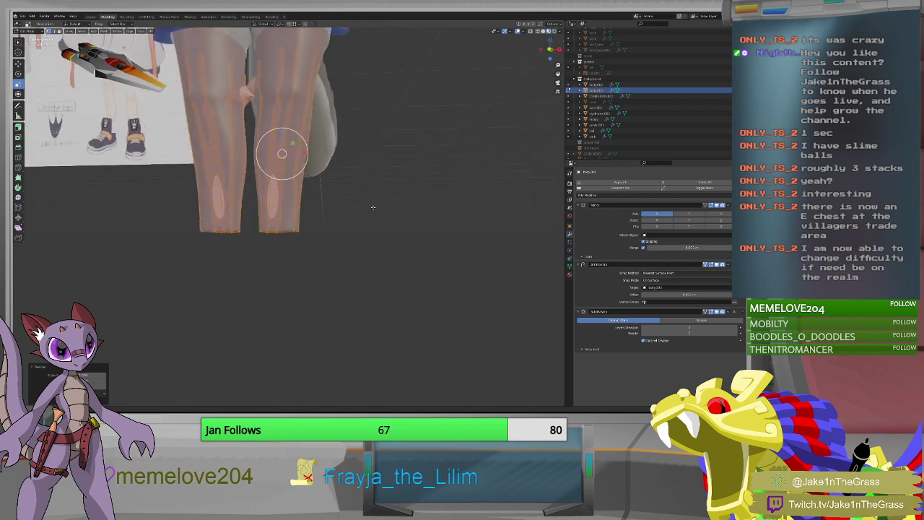
pyautogui.moveTo(373, 207); pyautogui.dragTo(411, 184, button='middle')
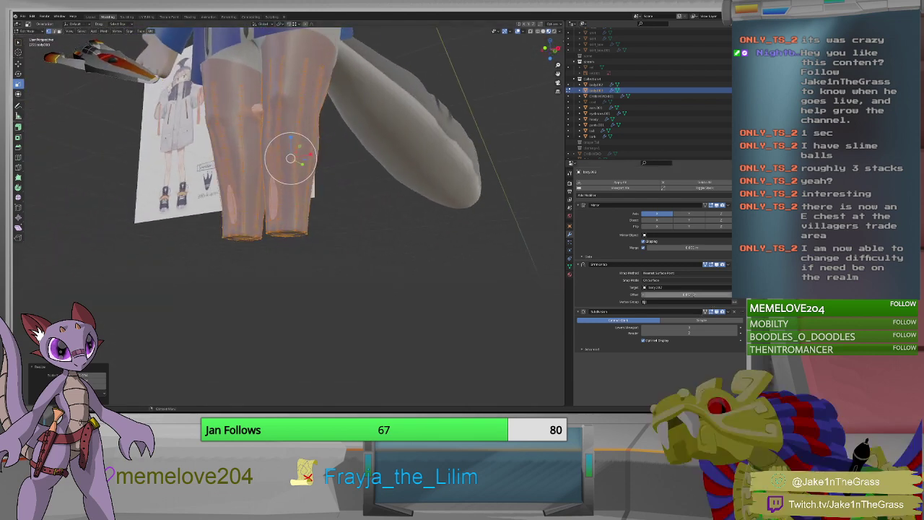
pyautogui.click(690, 295)
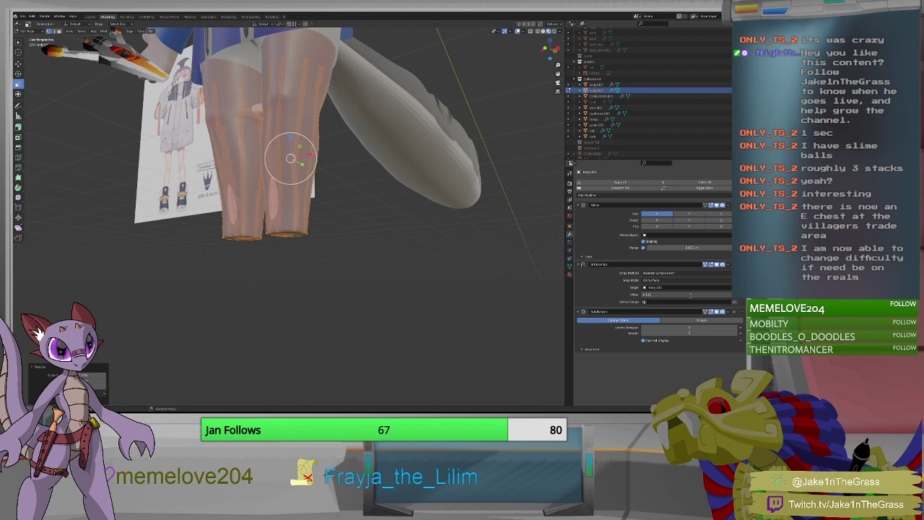
pyautogui.press('Return')
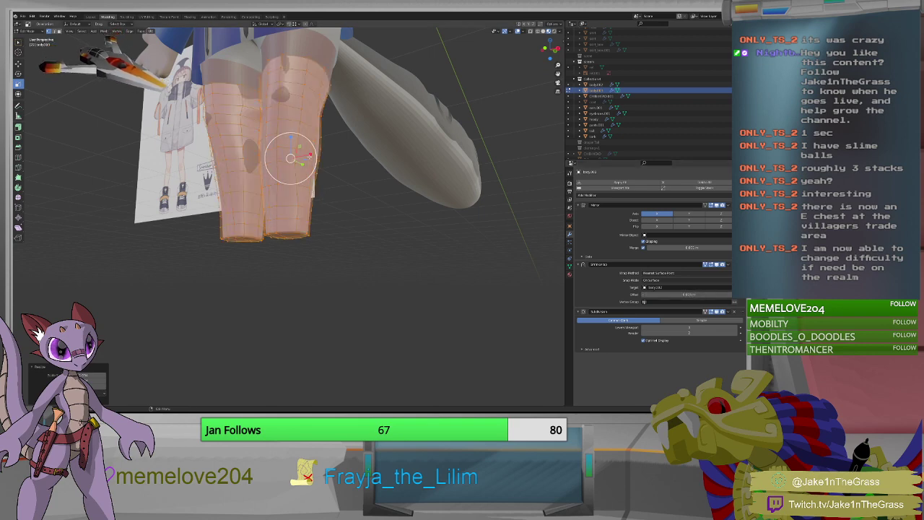
# Set the Shrinkwrap offset to 0.005.
pyautogui.moveTo(287, 183); pyautogui.dragTo(345, 180, button='middle')
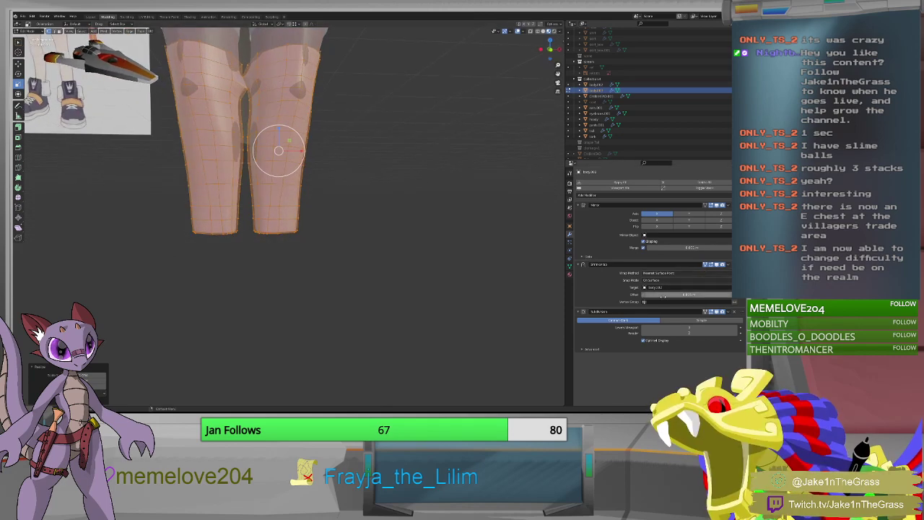
pyautogui.click(690, 294)
pyautogui.write('0.005')
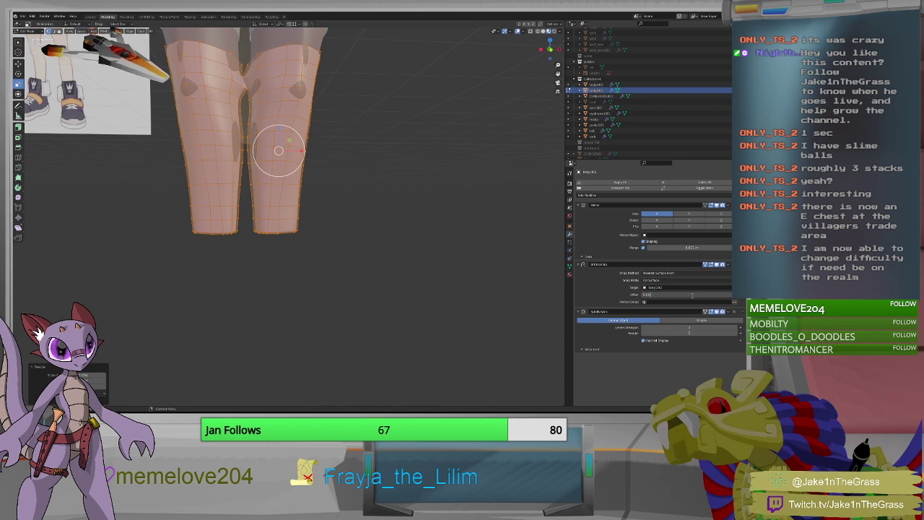
pyautogui.press('Return')
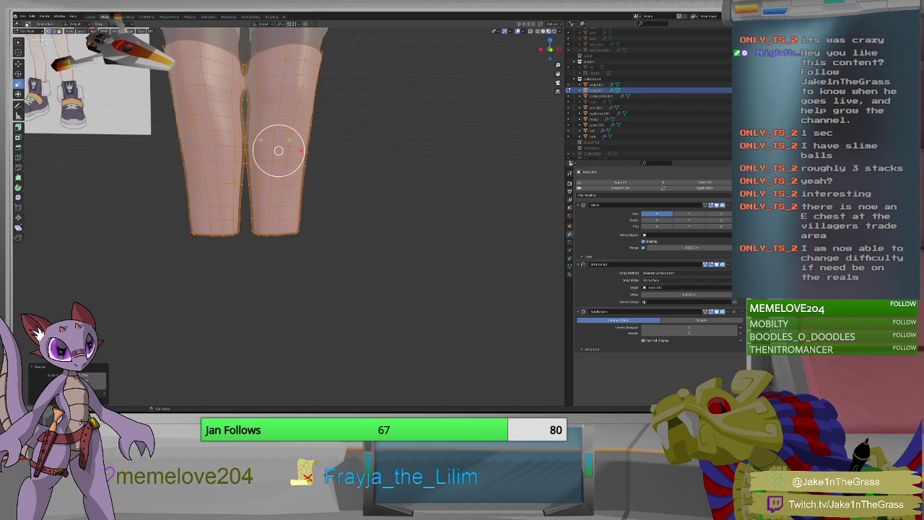
# Scale the whole leg piece along the X axis.
pyautogui.click(279, 151)
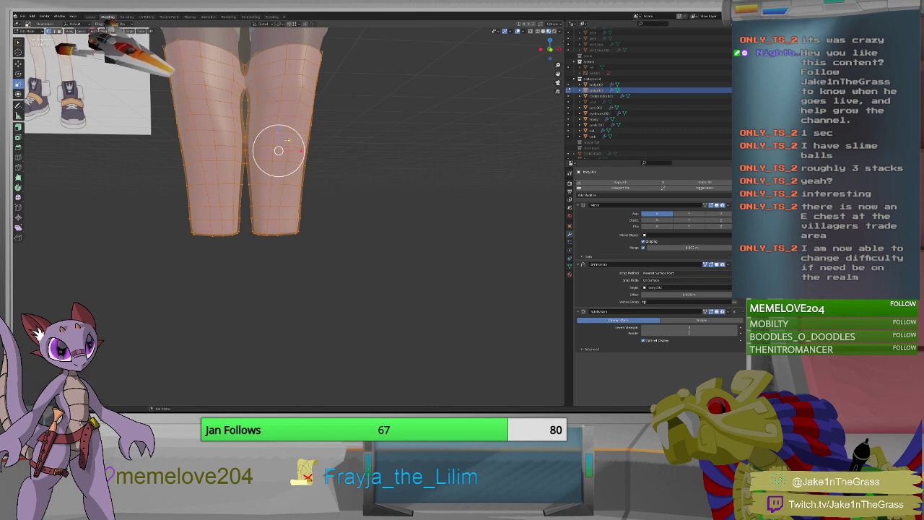
pyautogui.moveTo(293, 151)
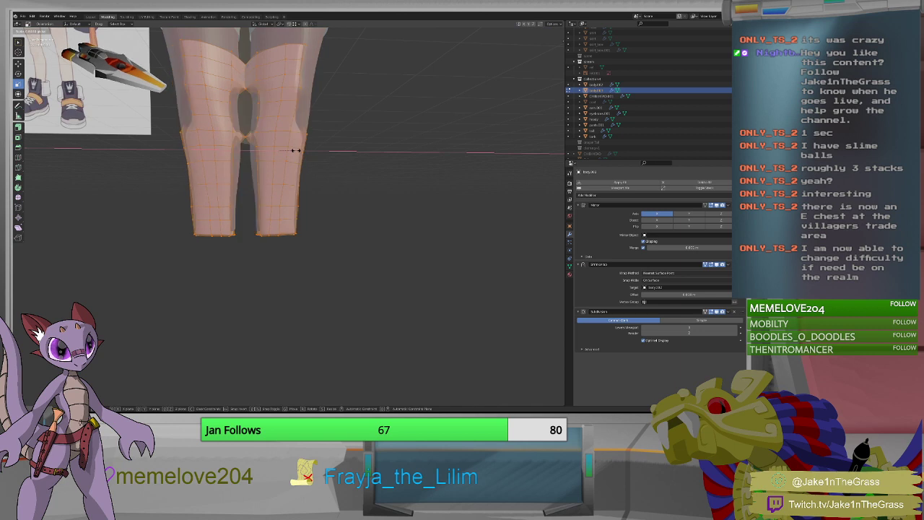
pyautogui.click(293, 151)
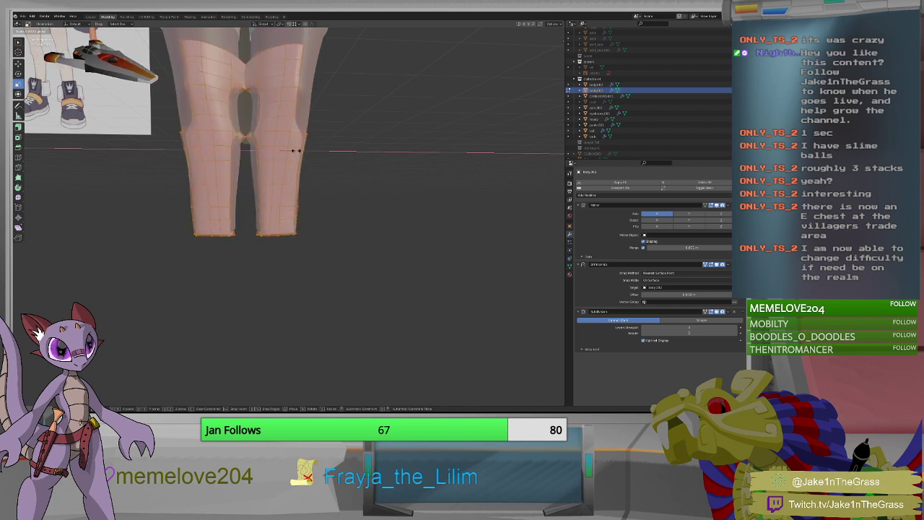
# Try scaling the whole leg piece along the X axis, then undo the change.
pyautogui.press('c')
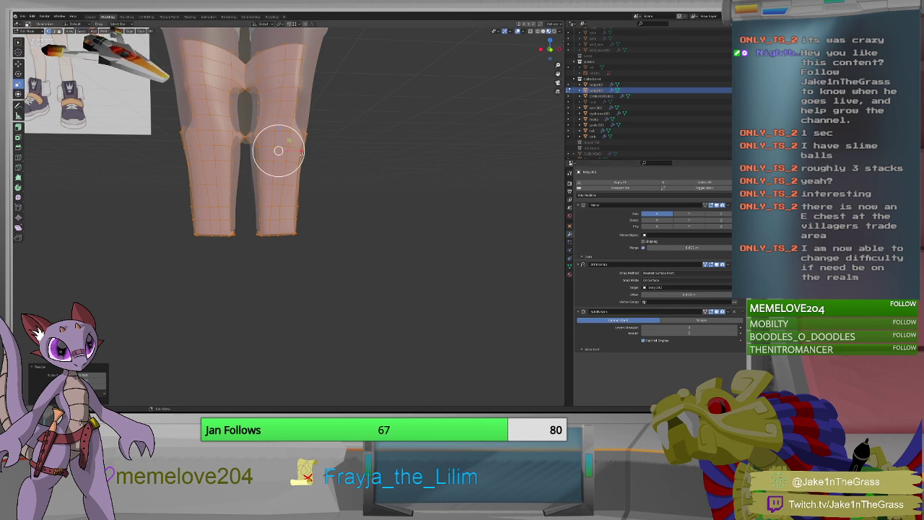
pyautogui.hotkey('alt', 'a')
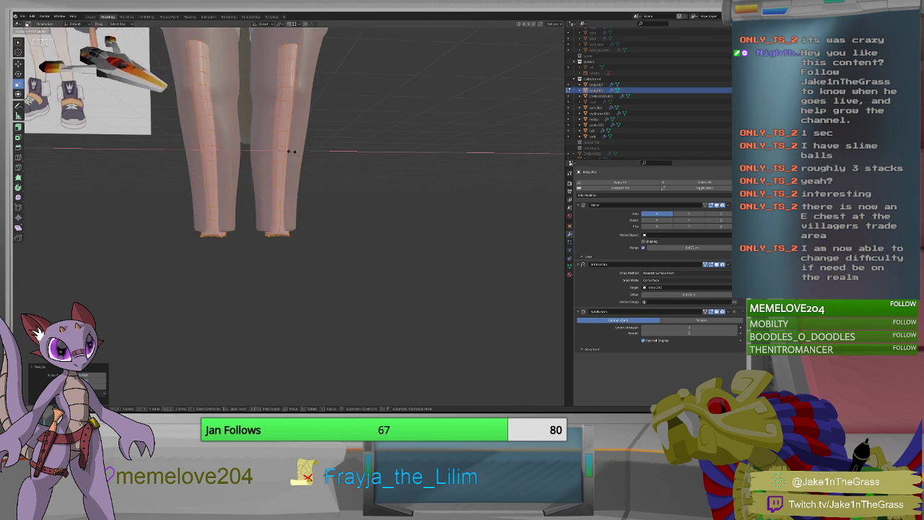
pyautogui.press('s')
pyautogui.press('x')
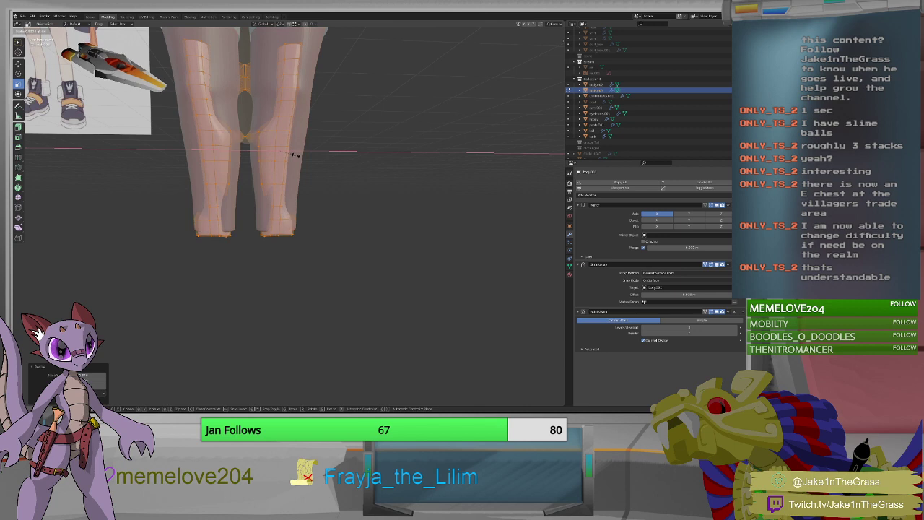
pyautogui.click(296, 154)
pyautogui.press('c')
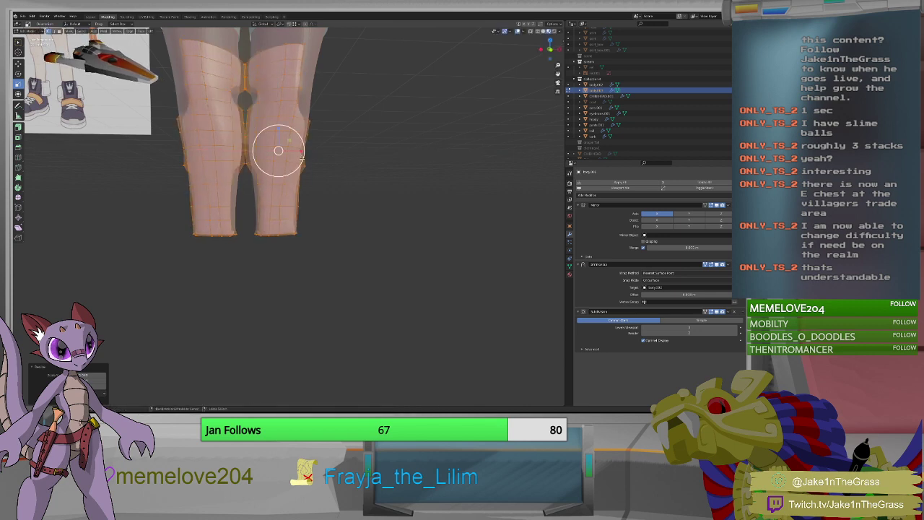
pyautogui.hotkey('ctrl', 'z')
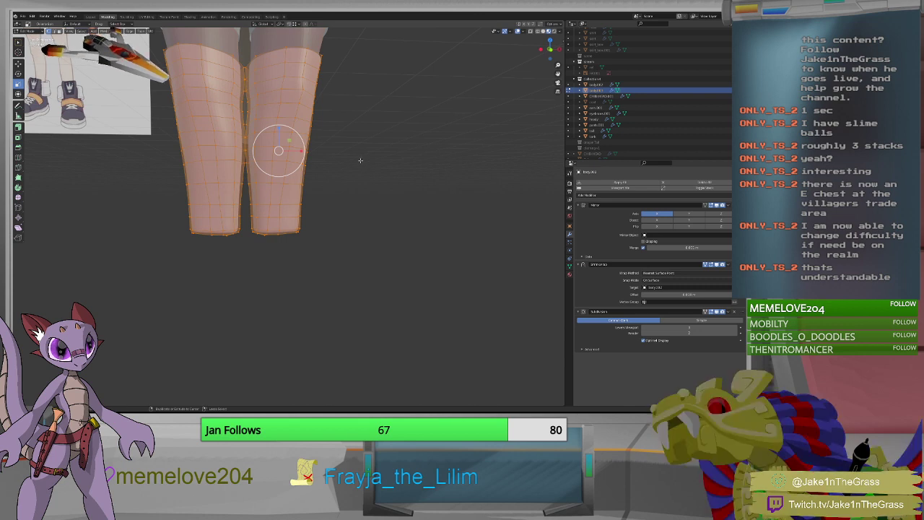
pyautogui.hotkey('alt', 'a')
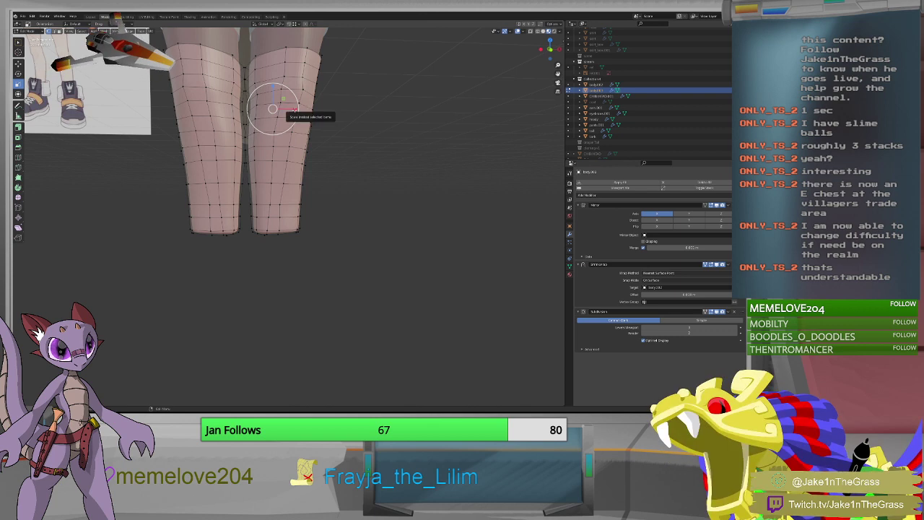
pyautogui.press('s')
pyautogui.press('x')
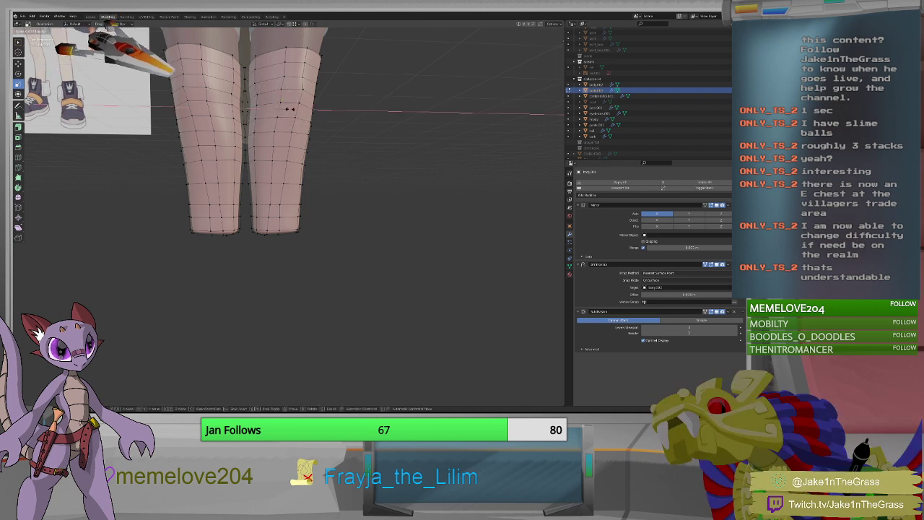
pyautogui.click(289, 109)
# Try different X-axis scale factors on the whole leg piece mesh and compare how it wraps the legs.
pyautogui.press('a')
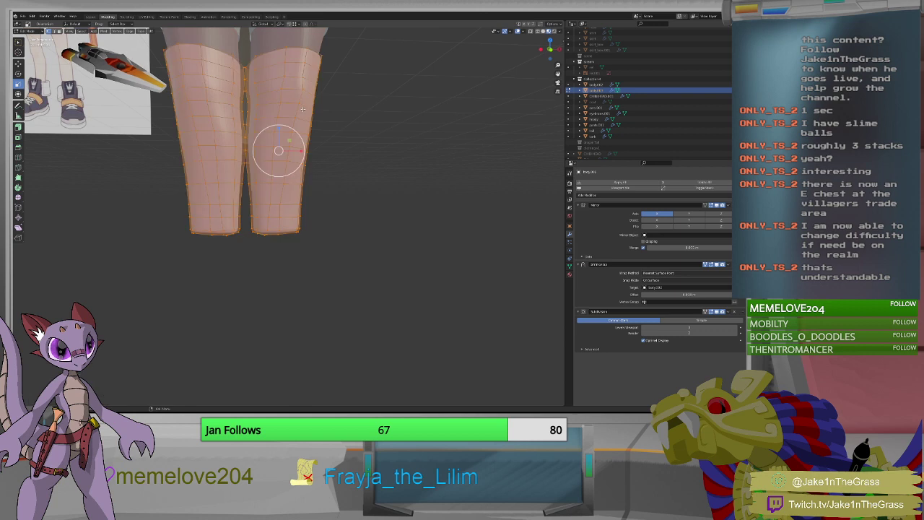
pyautogui.write('sx')
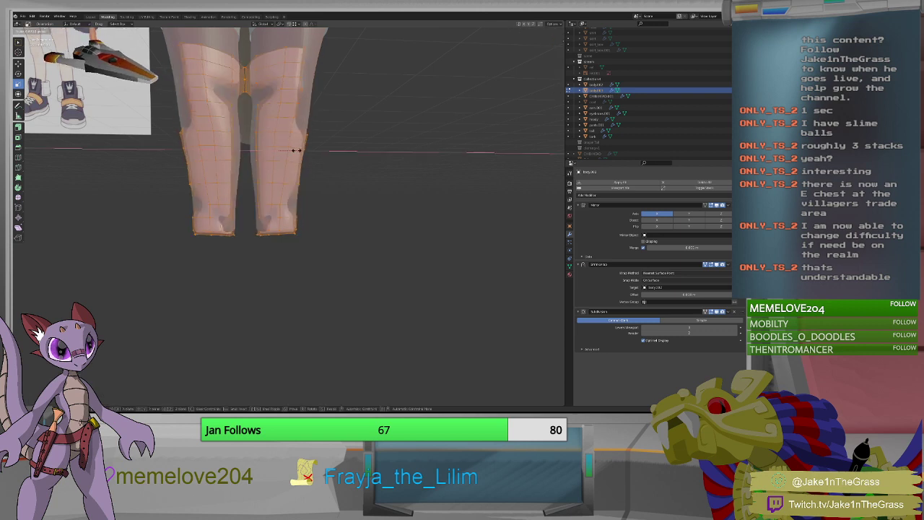
pyautogui.write('1.1')
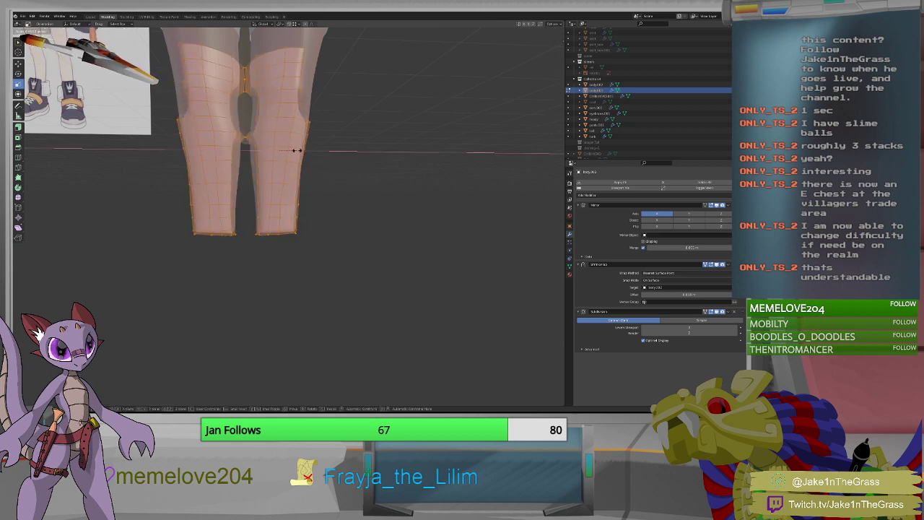
pyautogui.write('2')
pyautogui.press('BackSpace')
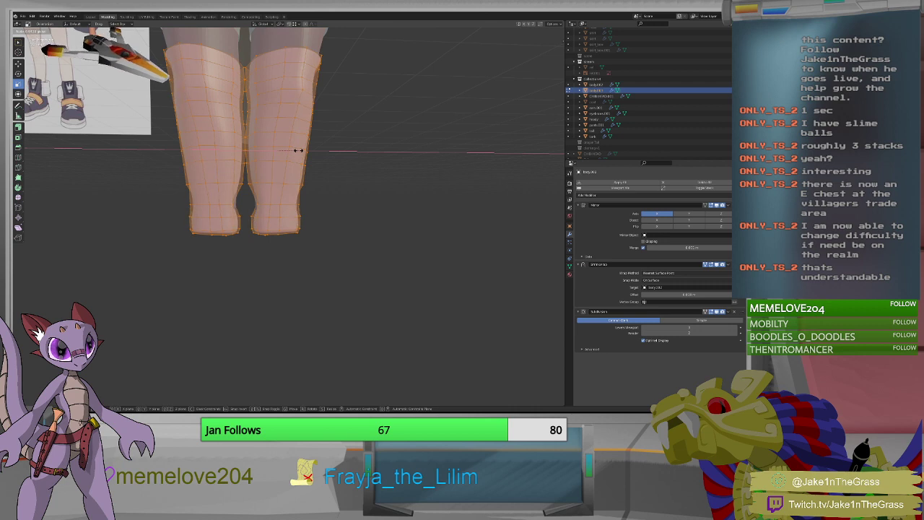
pyautogui.press('BackSpace')
pyautogui.press('Return')
pyautogui.press('c')
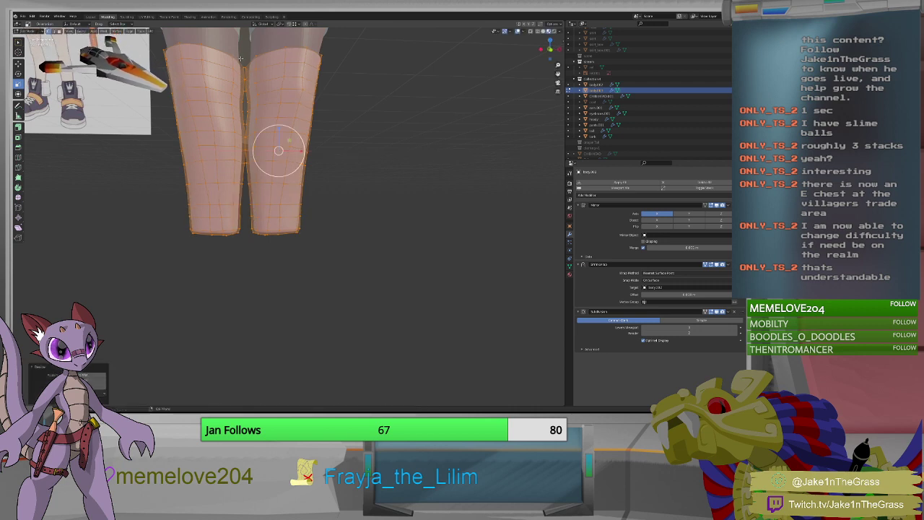
# Select the column of vertices in the gap between the legs and move it slightly along the X axis.
pyautogui.hotkey('alt', 'a')
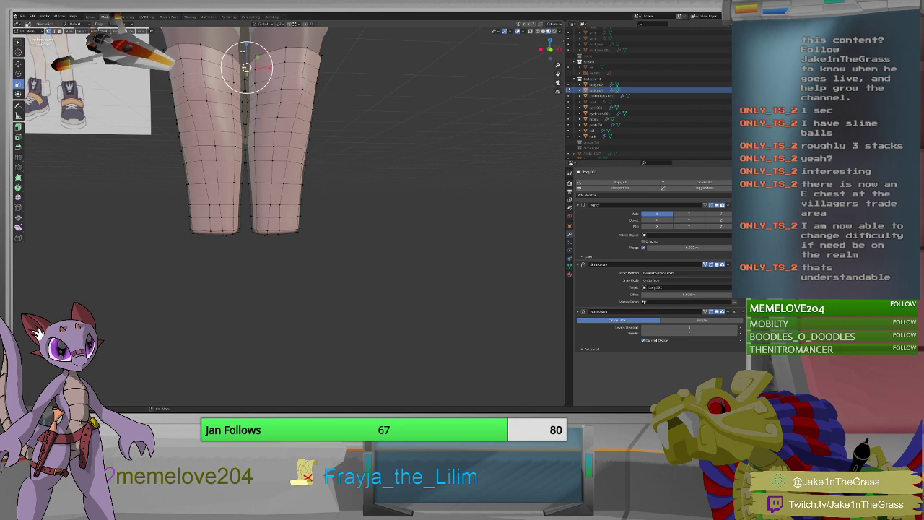
pyautogui.press('Escape')
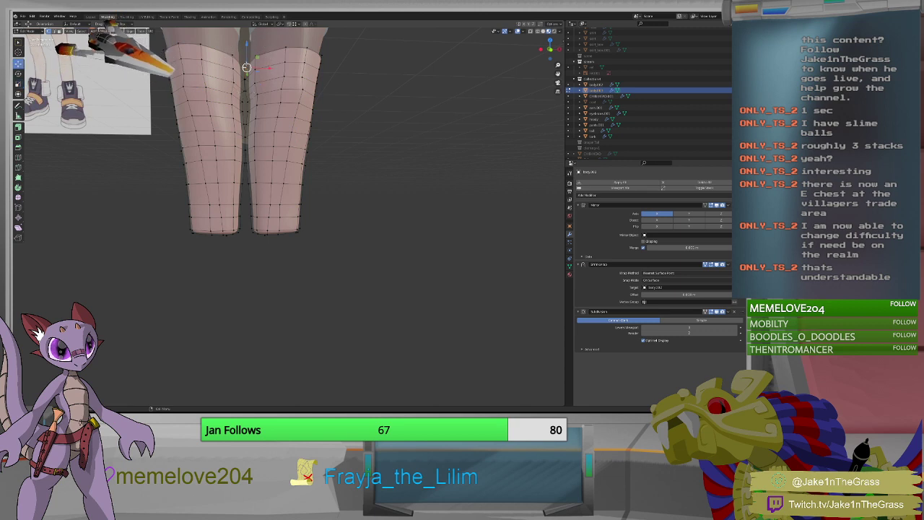
pyautogui.moveTo(243, 168); pyautogui.dragTo(248, 58)
pyautogui.press('g')
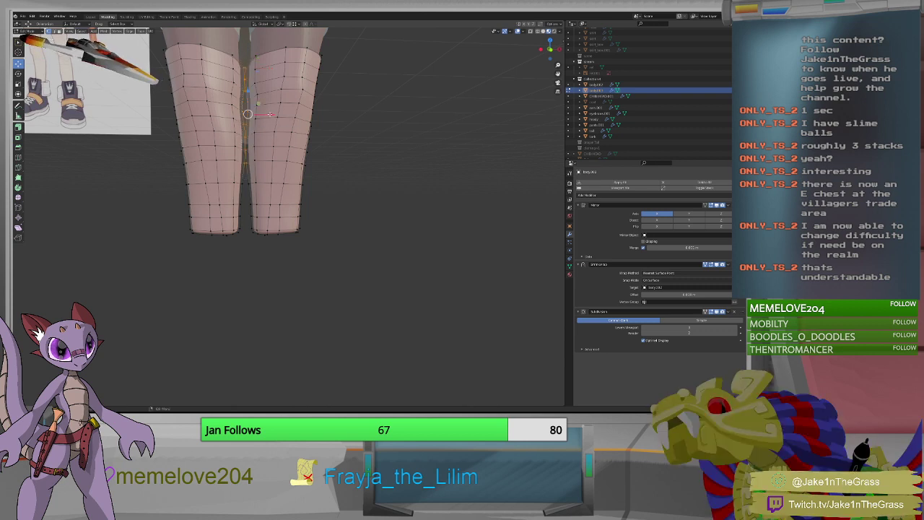
pyautogui.press('x')
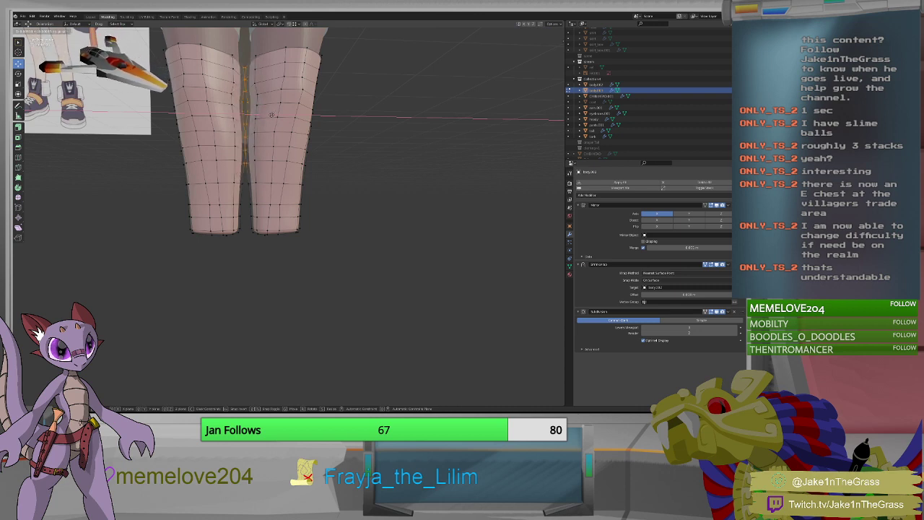
pyautogui.click(272, 114)
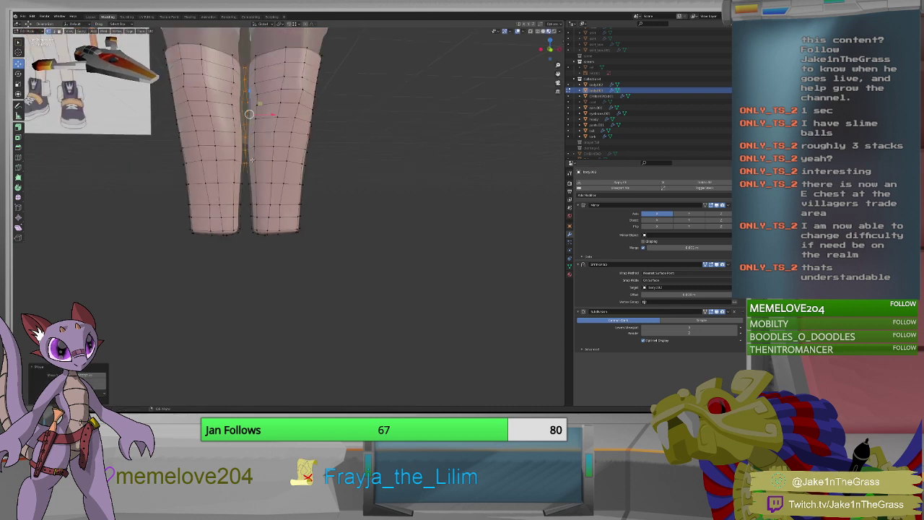
# Move the lowest vertex of the inner column along the X axis.
pyautogui.press('g')
pyautogui.press('x')
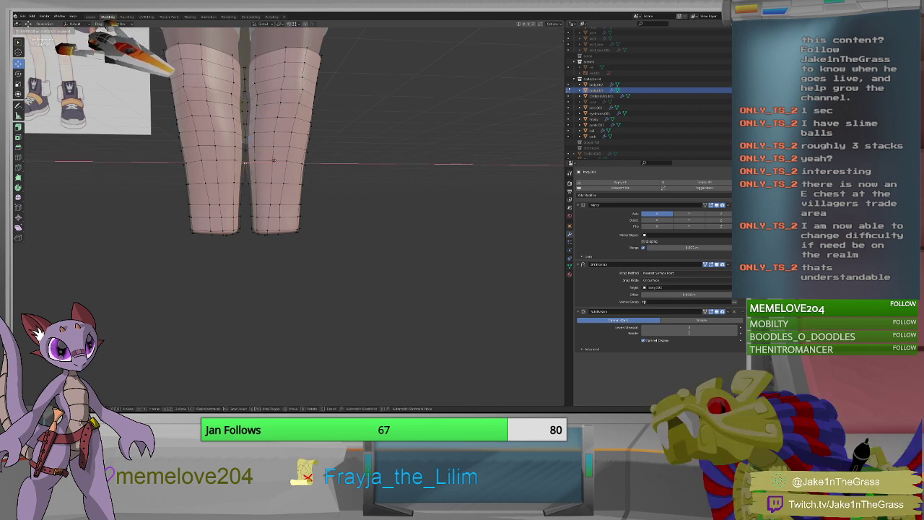
pyautogui.click(273, 159)
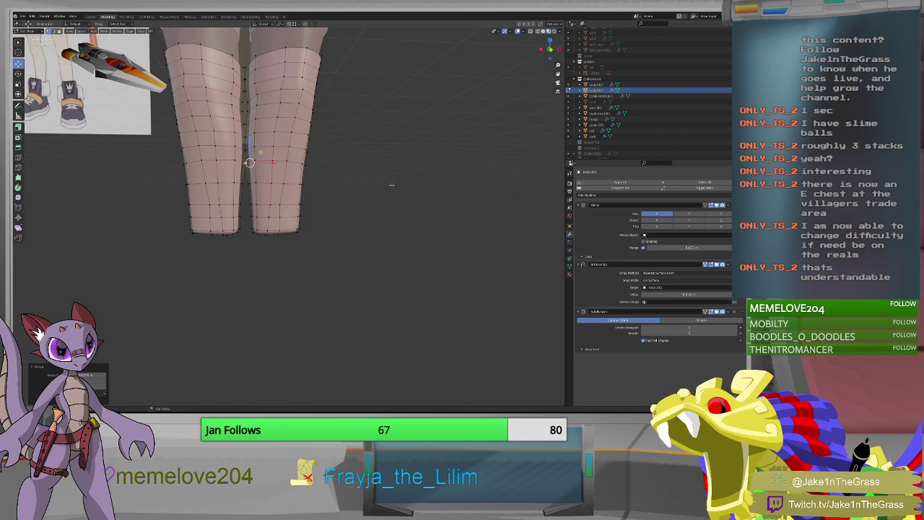
# Select the whole leg piece and change the Shrinkwrap wrap method to Project.
pyautogui.press('a')
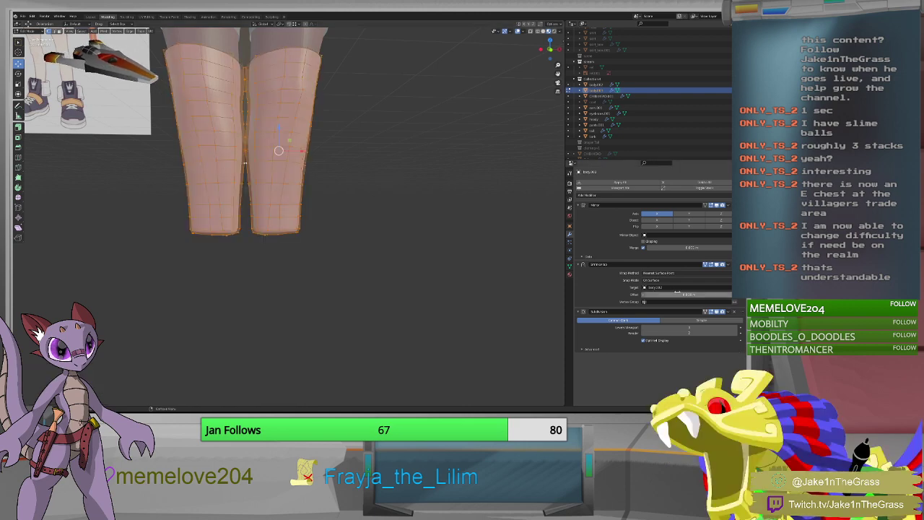
pyautogui.click(672, 273)
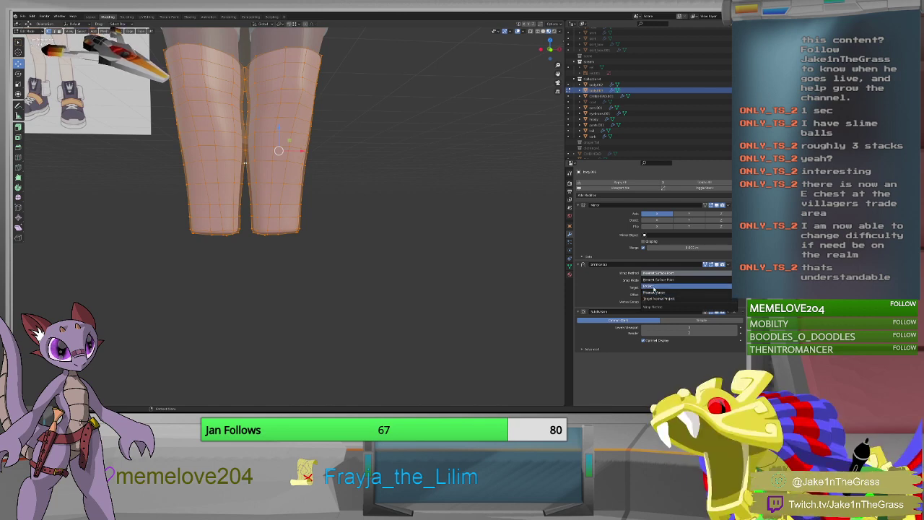
pyautogui.click(657, 286)
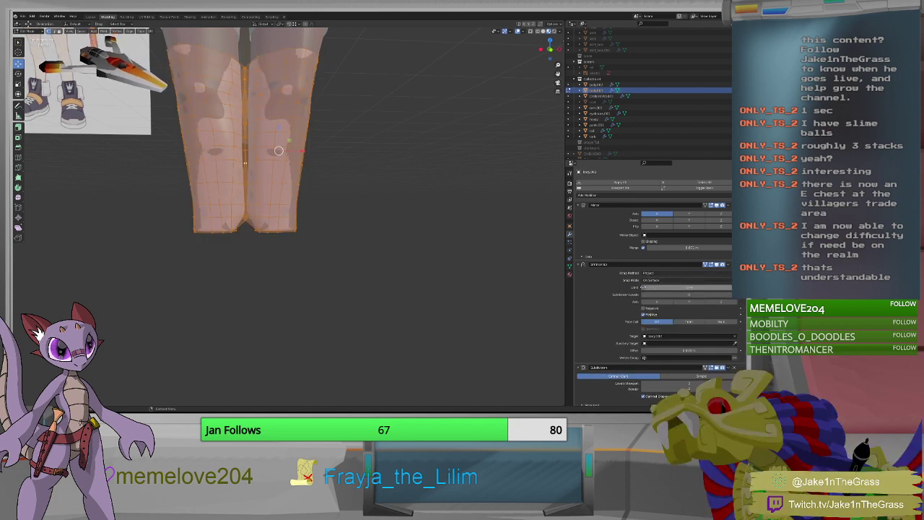
pyautogui.moveTo(329, 238); pyautogui.dragTo(403, 231, button='middle')
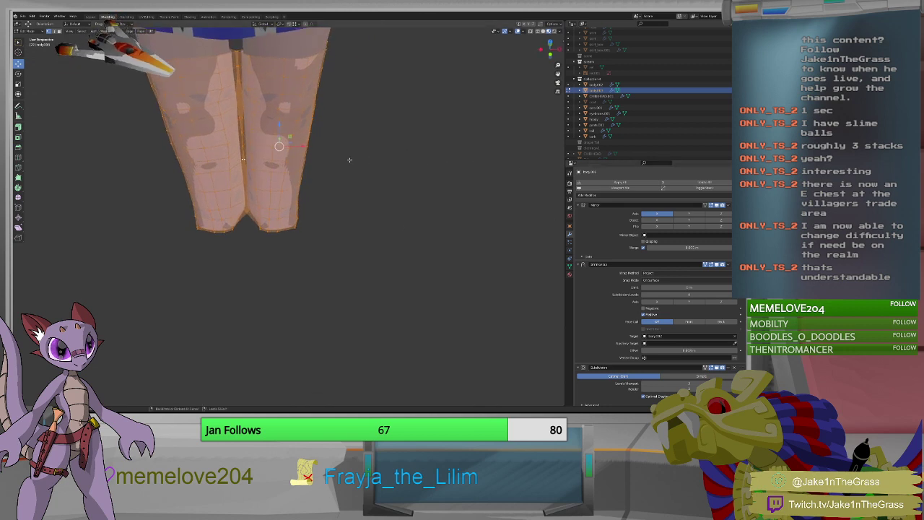
# Deselect the mesh and turn off the Mirror modifier's Edit Mode display so only one leg piece is shown.
pyautogui.hotkey('alt', 'a')
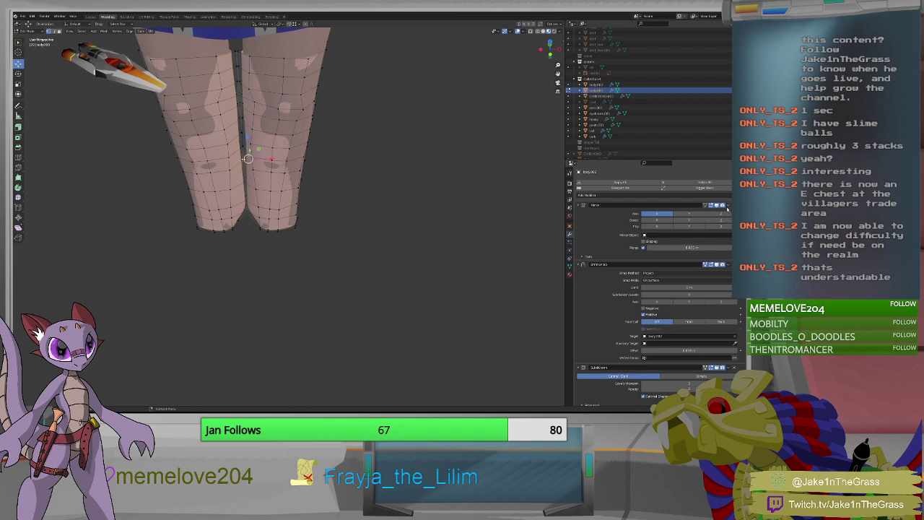
pyautogui.click(713, 206)
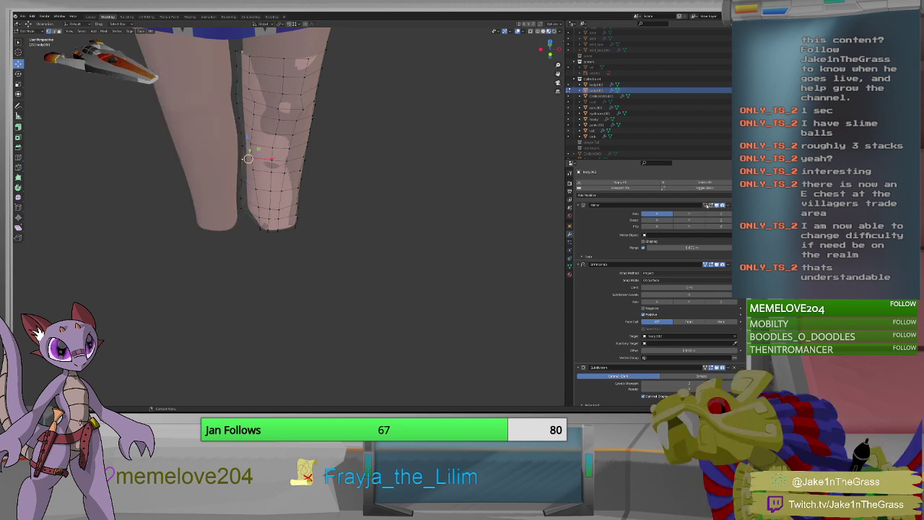
pyautogui.moveTo(379, 179); pyautogui.dragTo(372, 189, button='middle')
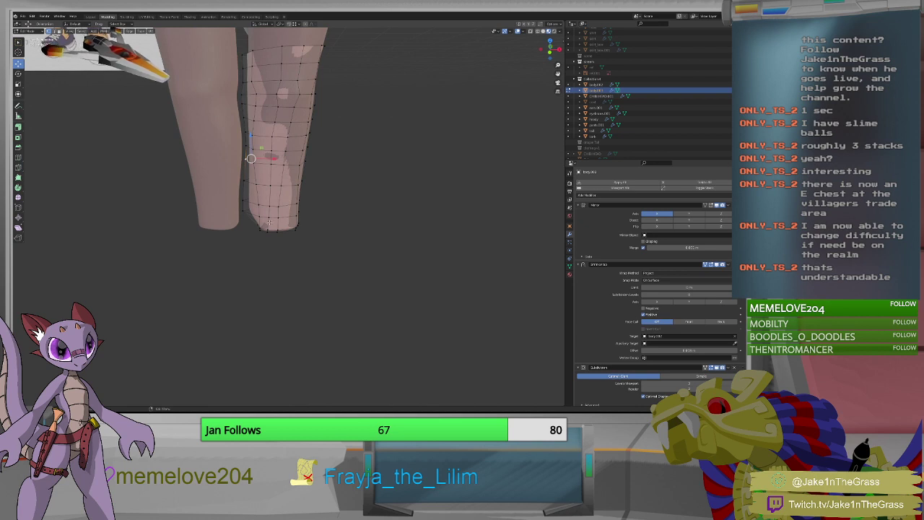
pyautogui.moveTo(251, 158)
pyautogui.mouseDown(button='middle')
pyautogui.moveTo(266, 161)
pyautogui.moveTo(252, 161)
pyautogui.mouseUp(button='middle')
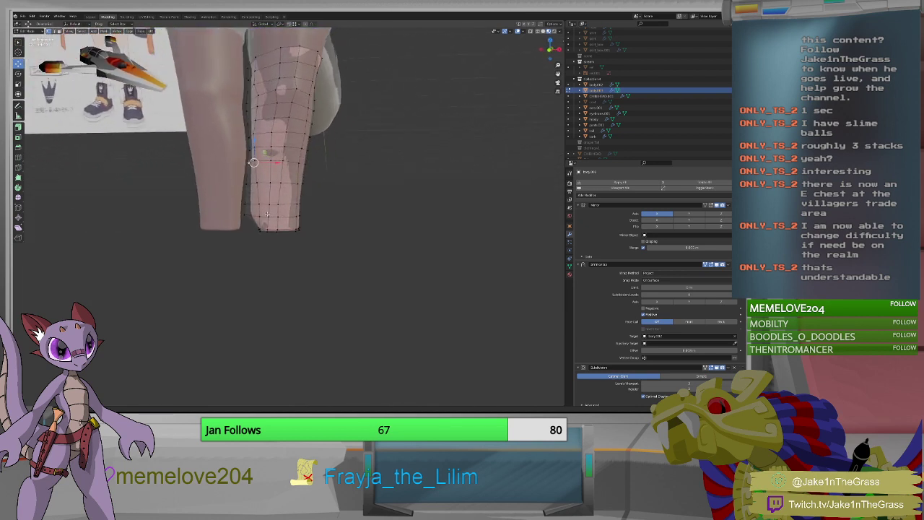
# Try moving the inner-edge vertices of the leg piece along the X axis, then undo the move.
pyautogui.moveTo(268, 214); pyautogui.dragTo(246, 139, button='middle')
pyautogui.moveTo(243, 55); pyautogui.dragTo(251, 225)
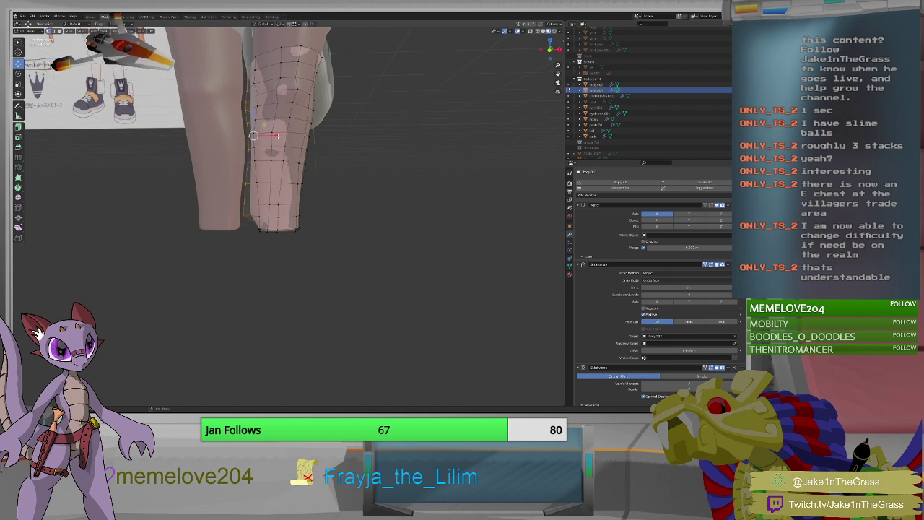
pyautogui.press('g')
pyautogui.press('x')
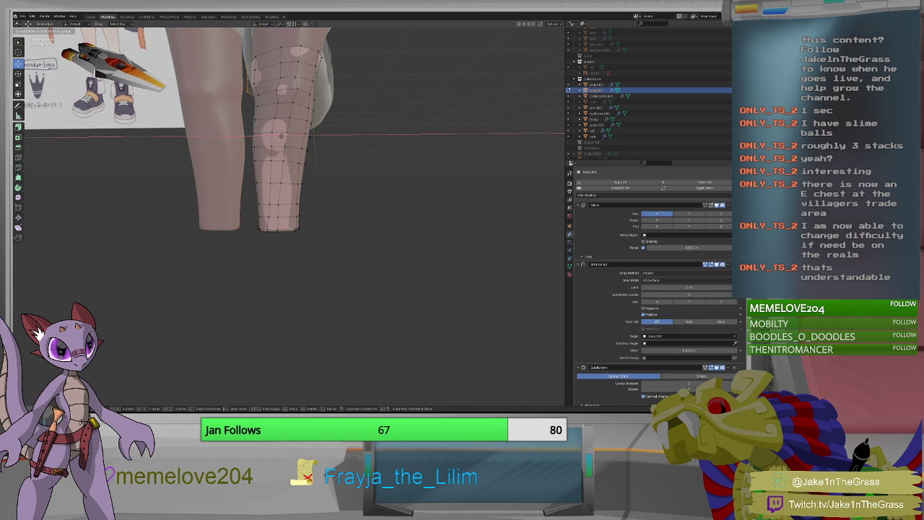
pyautogui.click(281, 135)
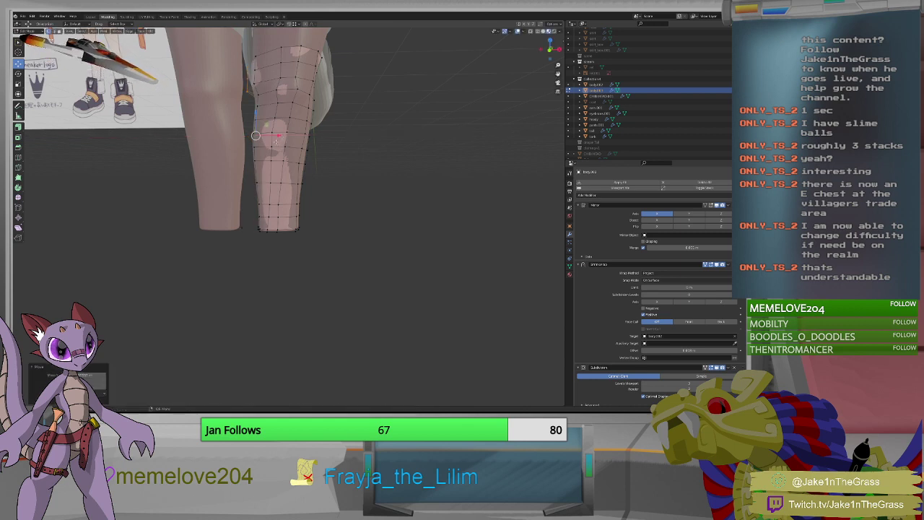
pyautogui.hotkey('ctrl', 'z')
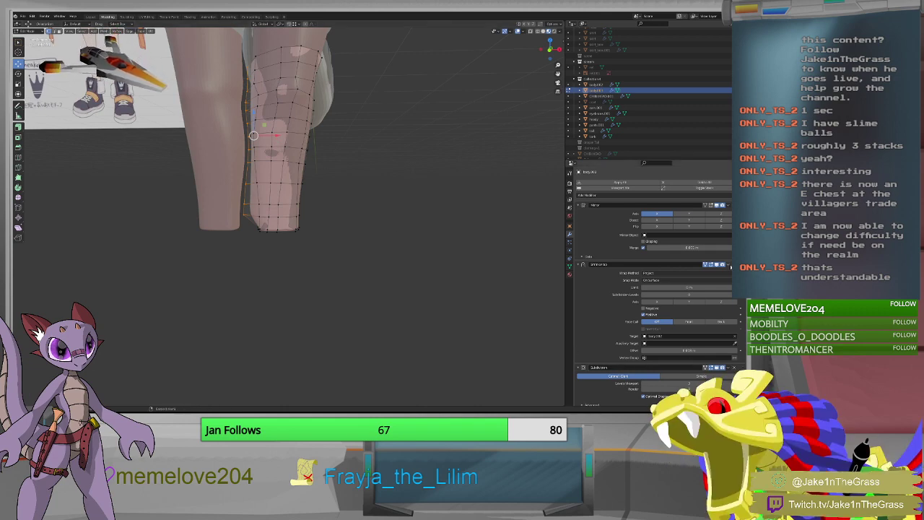
# Turn off the Shrinkwrap modifier's display in Edit Mode.
pyautogui.click(728, 265)
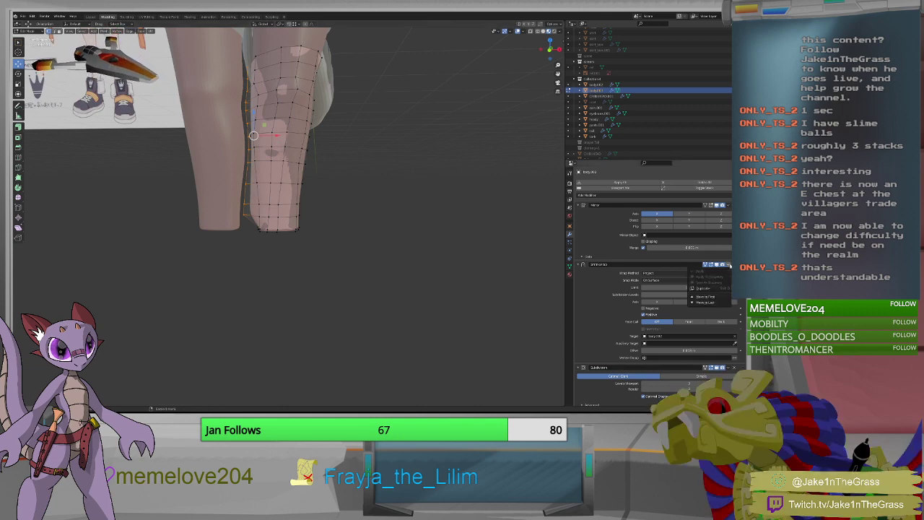
pyautogui.click(728, 265)
pyautogui.click(710, 265)
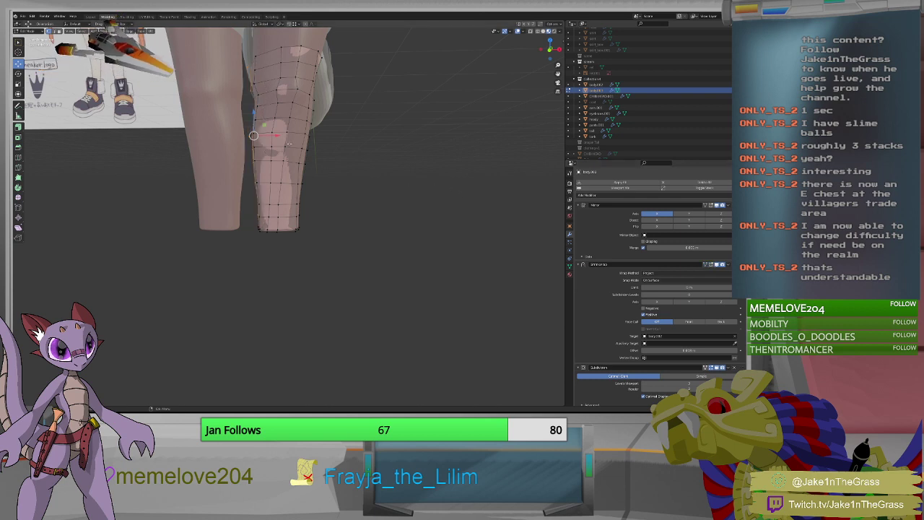
# Select the upper inner-edge vertex of the leg piece and move it slightly along the X axis.
pyautogui.moveTo(296, 147); pyautogui.dragTo(314, 156, button='middle')
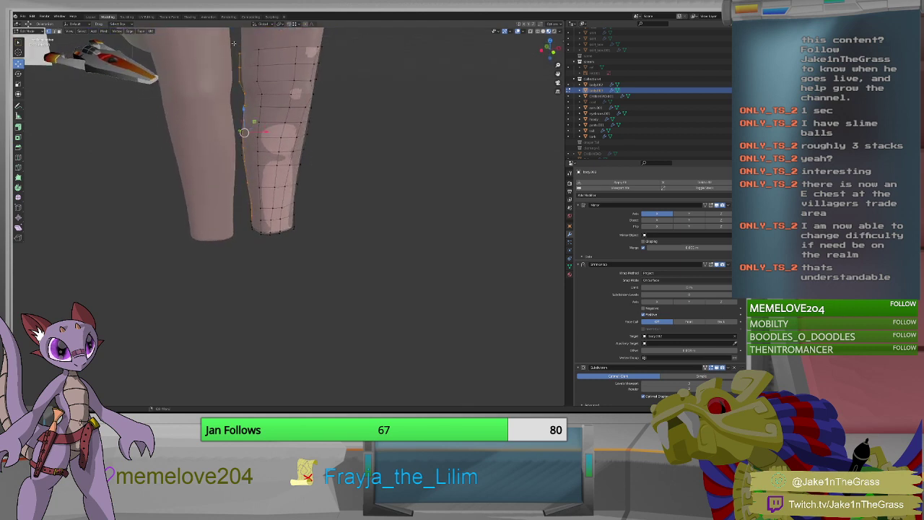
pyautogui.click(239, 68)
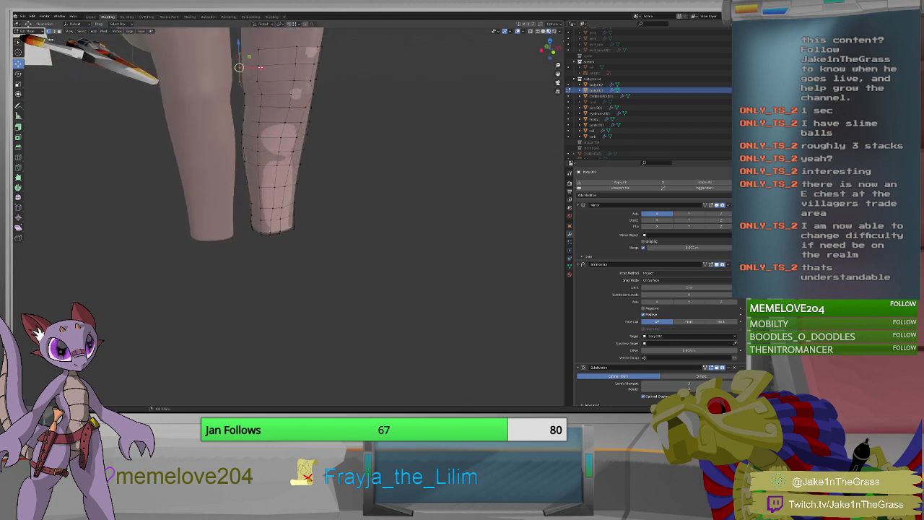
pyautogui.press('g')
pyautogui.press('x')
pyautogui.click(262, 67)
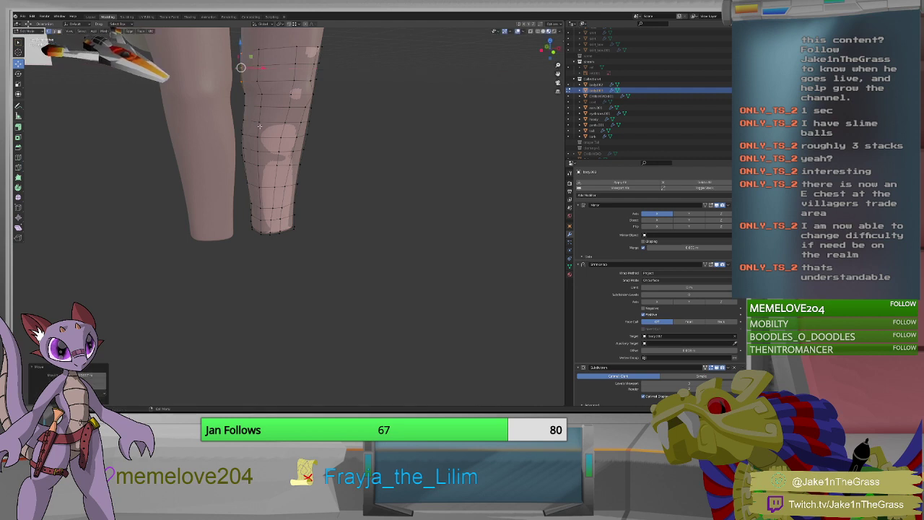
pyautogui.moveTo(259, 126); pyautogui.dragTo(241, 128, button='middle')
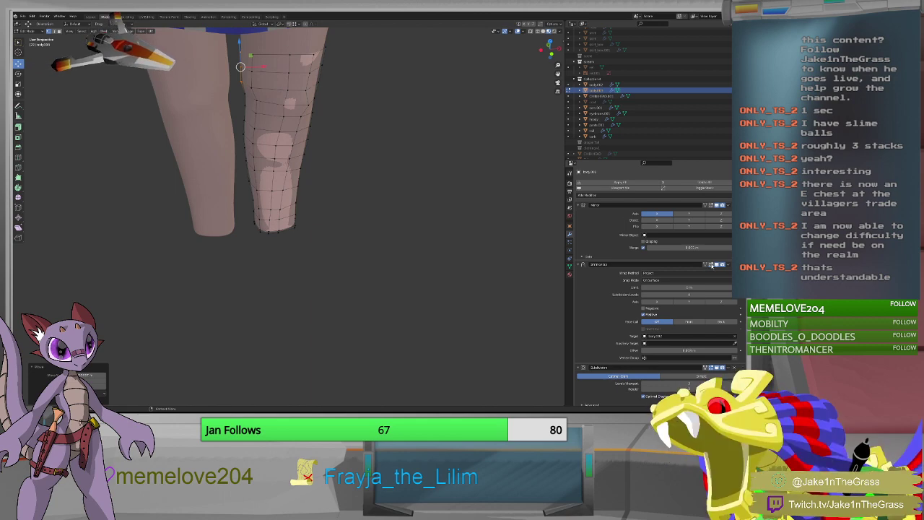
# Turn on the Shrinkwrap modifier's Edit Mode display and set its wrap method to Nearest Surface Point.
pyautogui.click(711, 265)
pyautogui.moveTo(384, 228); pyautogui.dragTo(381, 229, button='middle')
pyautogui.click(657, 272)
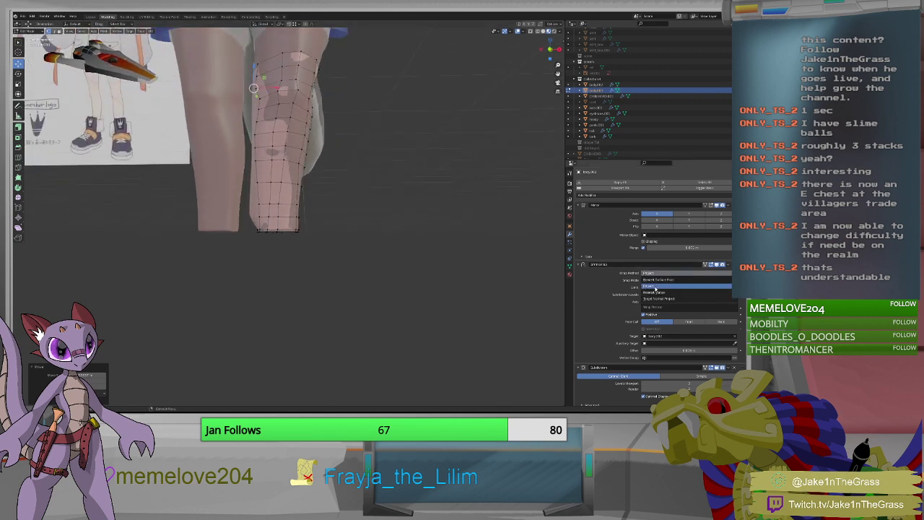
pyautogui.click(663, 280)
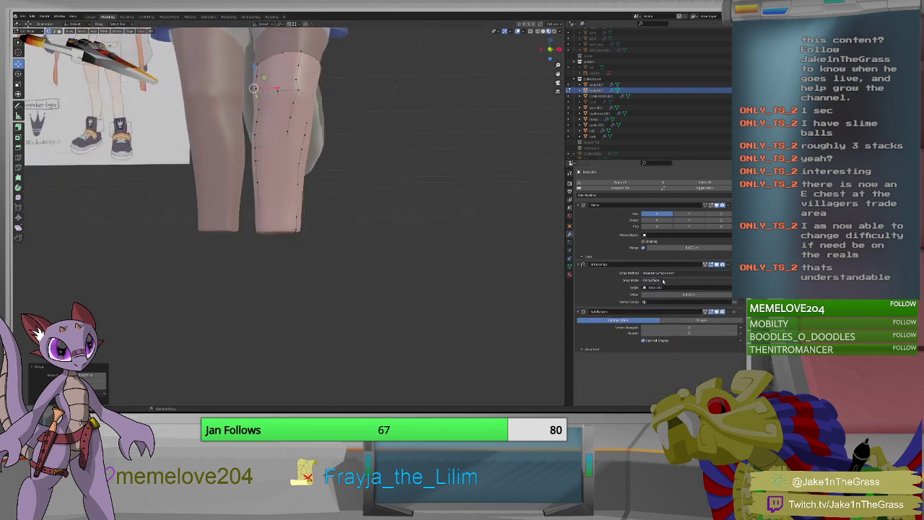
# Shift the selected upper inner-edge vertex of the leg piece slightly along the Y axis.
pyautogui.moveTo(340, 188); pyautogui.dragTo(254, 186, button='middle')
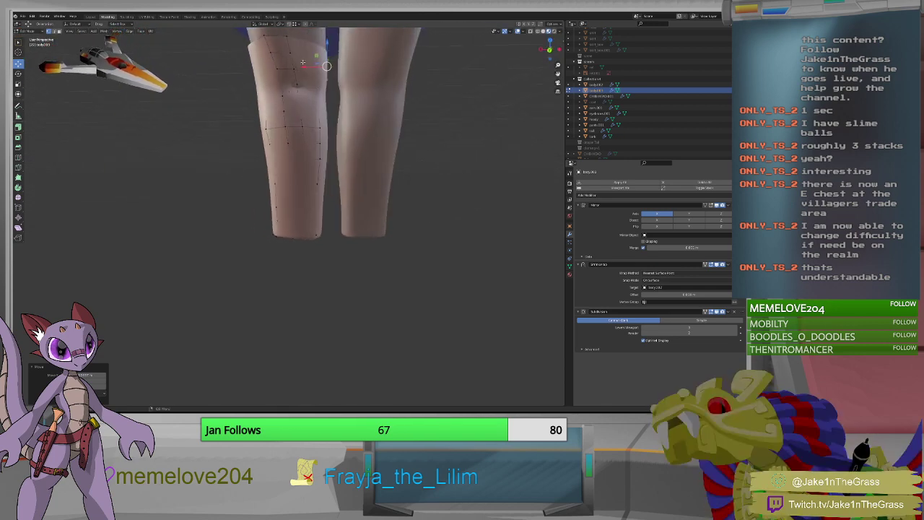
pyautogui.moveTo(292, 87); pyautogui.dragTo(273, 126, button='middle')
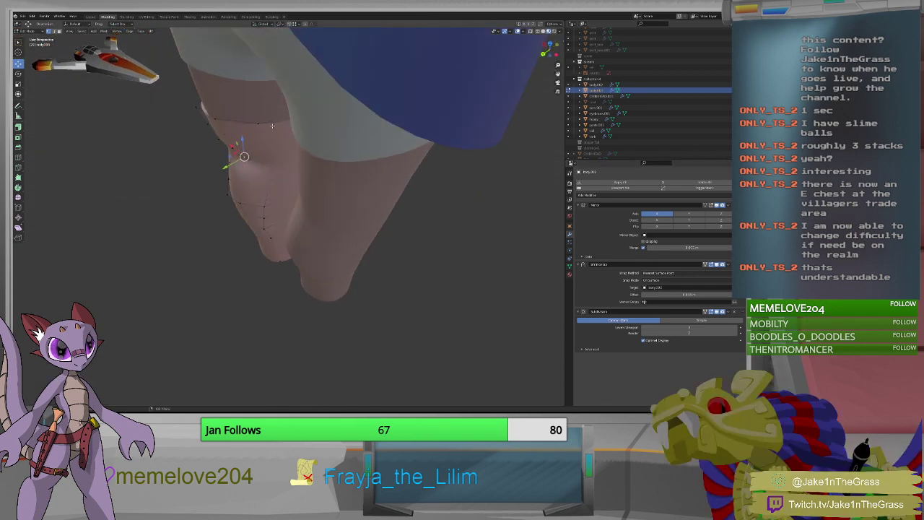
pyautogui.click(224, 166)
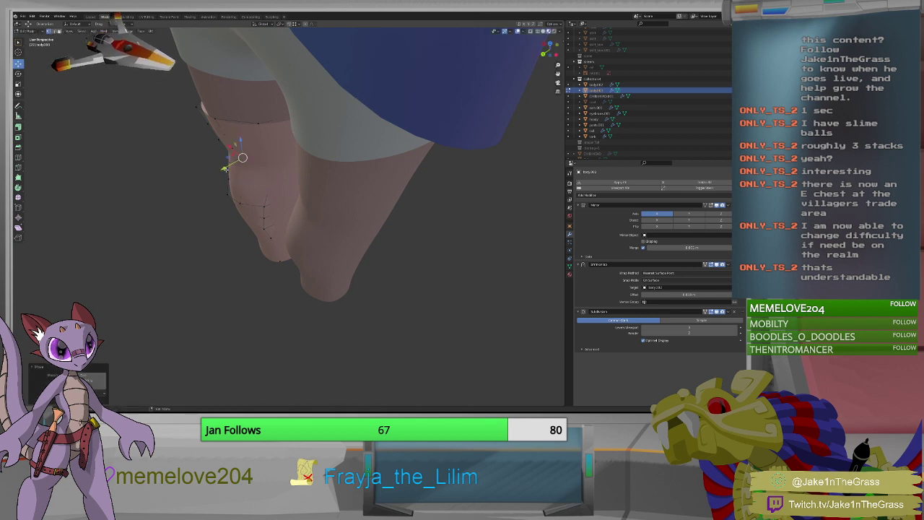
pyautogui.moveTo(225, 166); pyautogui.dragTo(404, 137, button='middle')
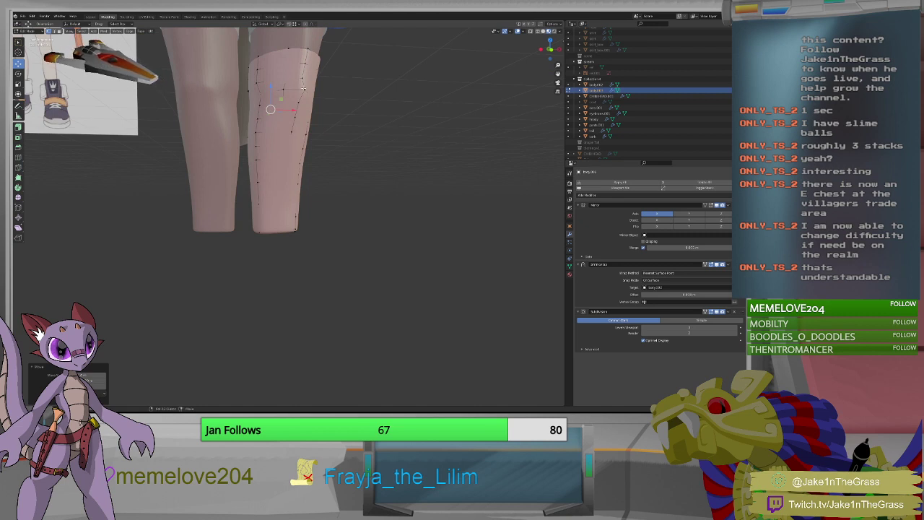
# Extend the selection to the vertices along the knee and sides of the leg piece and try smoothing them.
pyautogui.keyDown('shift'); pyautogui.click(303, 89); pyautogui.keyUp('shift')
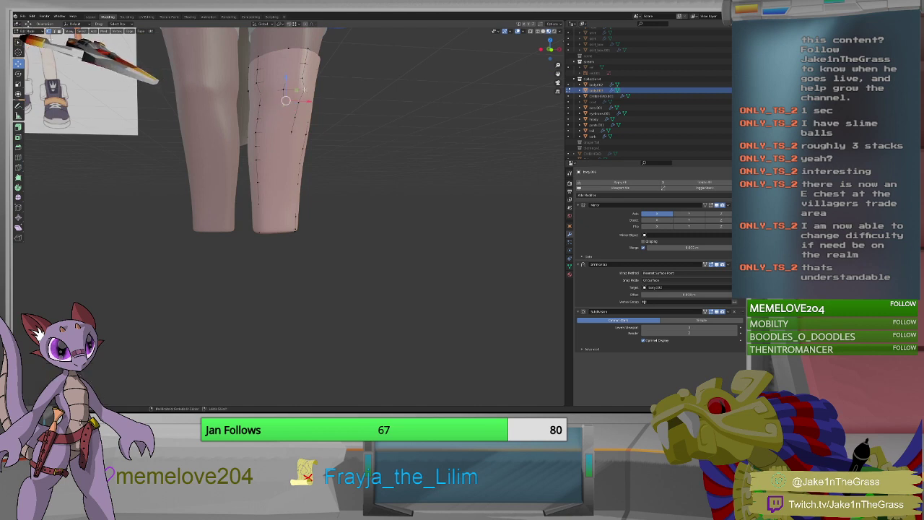
pyautogui.keyDown('shift'); pyautogui.click(303, 89); pyautogui.keyUp('shift')
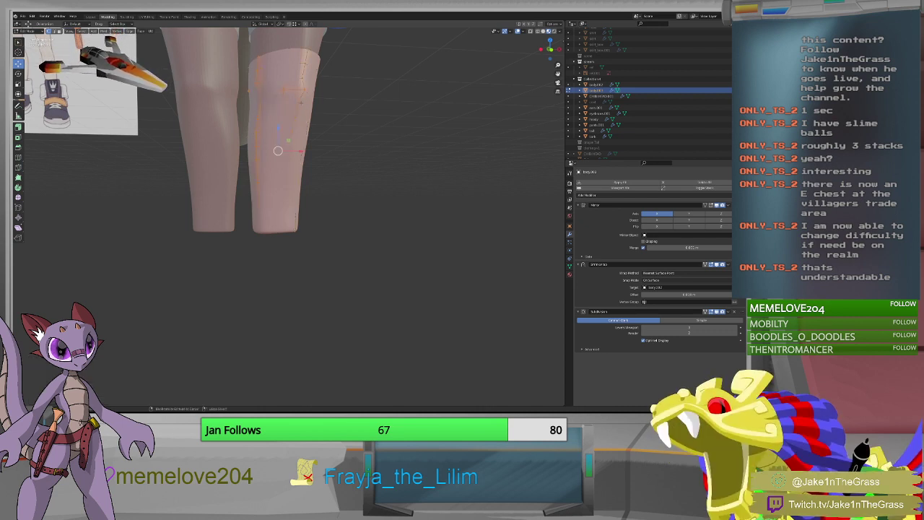
pyautogui.rightClick(302, 104)
pyautogui.click(302, 105)
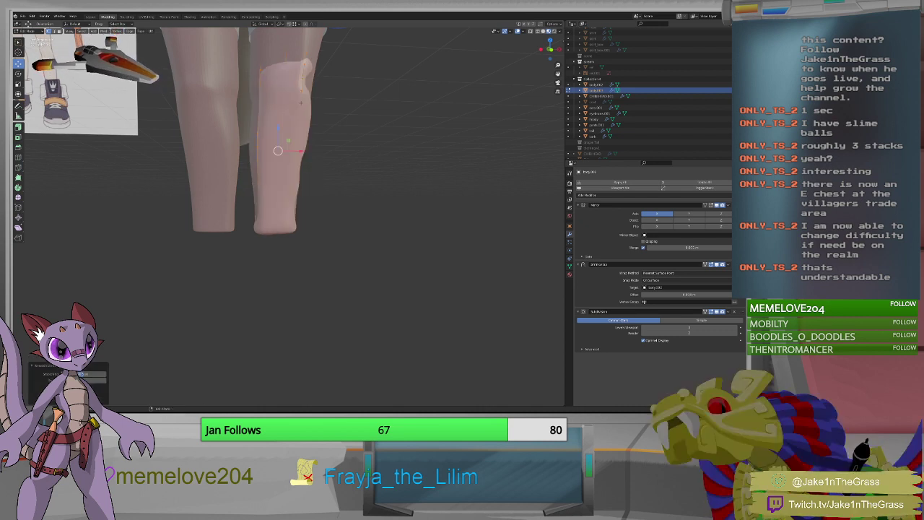
# Select the whole leg piece and turn on the Shrinkwrap modifier's On Cage display.
pyautogui.moveTo(323, 133); pyautogui.dragTo(326, 155, button='middle')
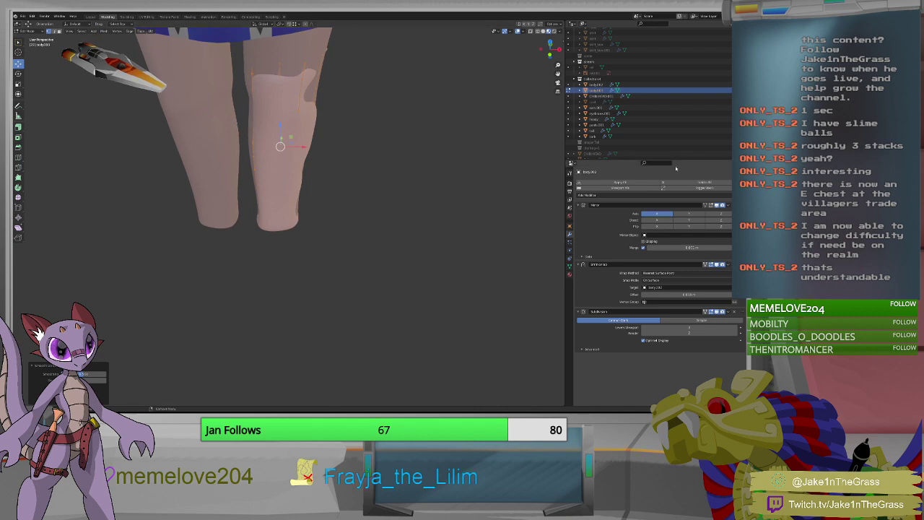
pyautogui.press('a')
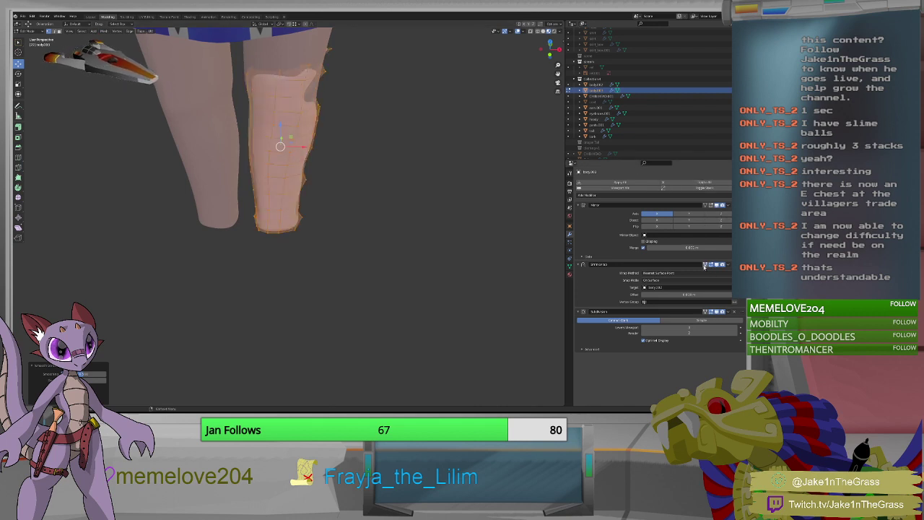
pyautogui.moveTo(387, 195); pyautogui.dragTo(382, 184, button='middle')
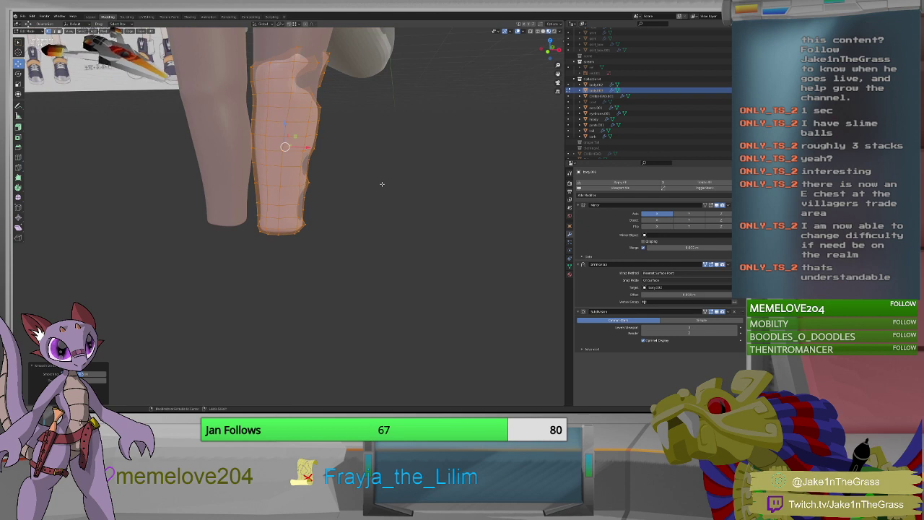
# Try extruding all vertices of the leg piece, then undo the extrusion and the earlier smoothing.
pyautogui.hotkey('ctrl', 'v')
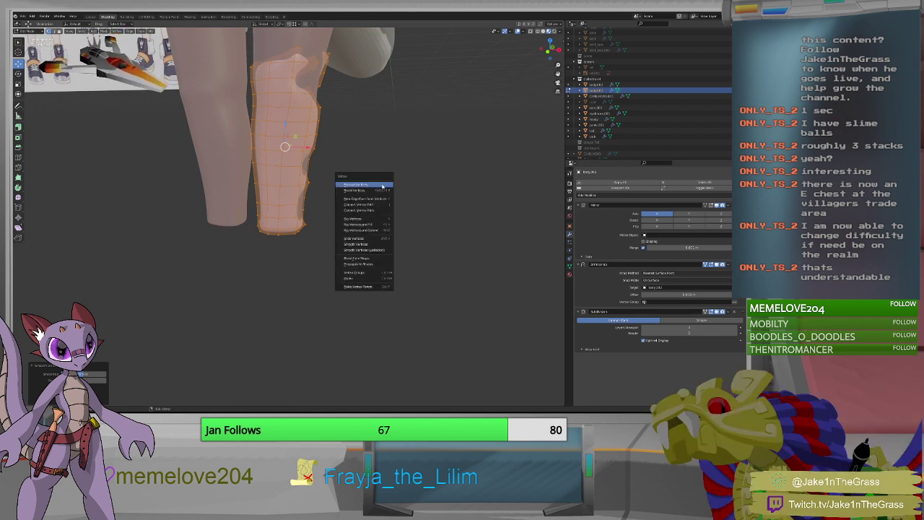
pyautogui.click(382, 185)
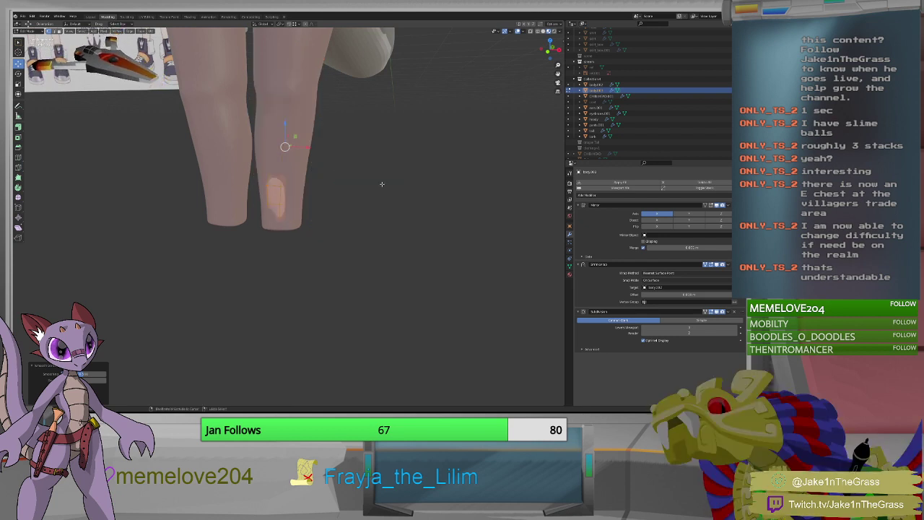
pyautogui.hotkey('ctrl', 'z')
# Adjust a vertex at the leg piece's lower end and turn on the Mirror modifier's Edit Mode display.
pyautogui.moveTo(382, 184); pyautogui.dragTo(289, 267, button='middle')
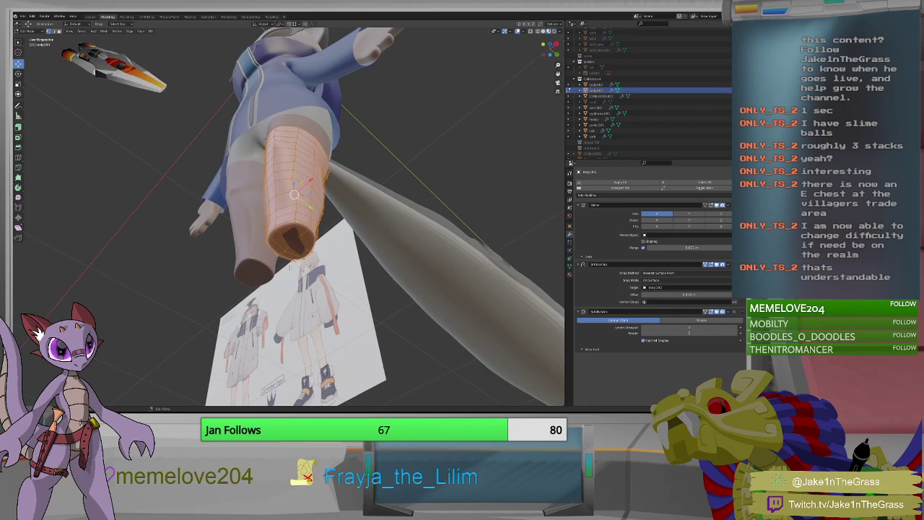
pyautogui.press('Tab')
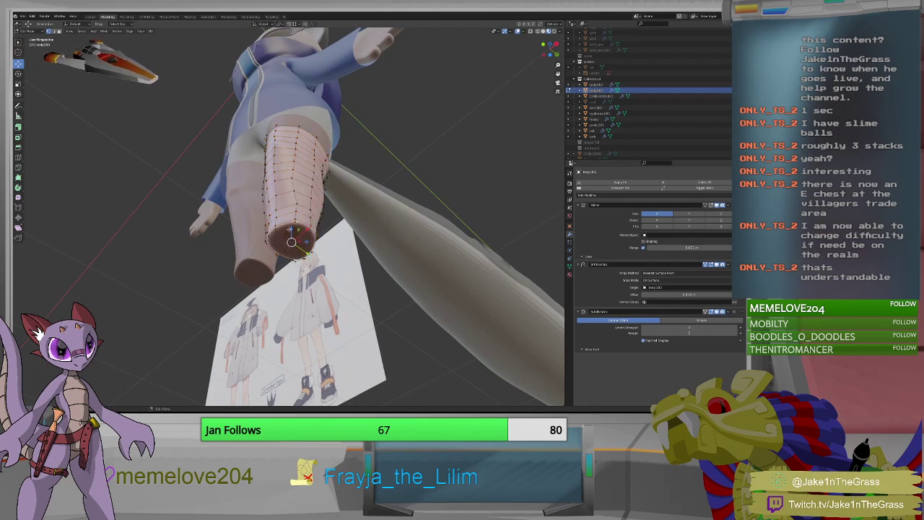
pyautogui.moveTo(292, 227); pyautogui.dragTo(335, 321, button='middle')
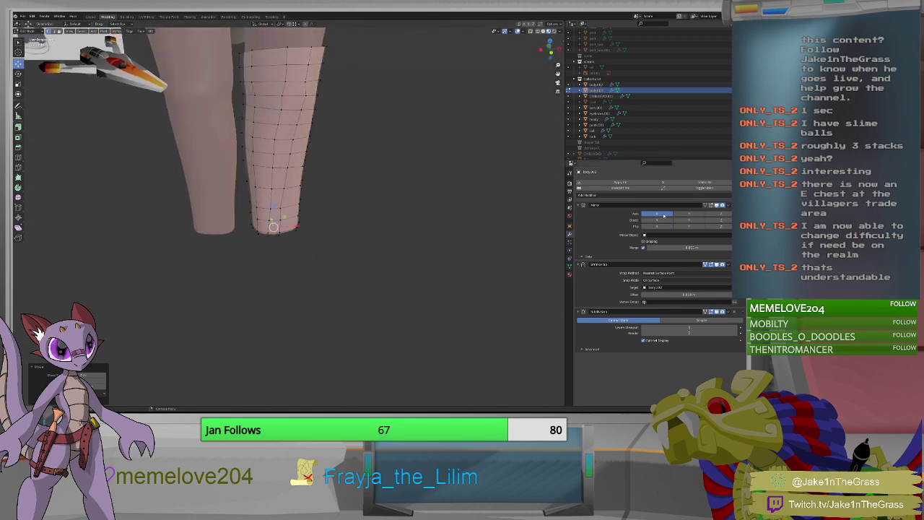
pyautogui.click(711, 205)
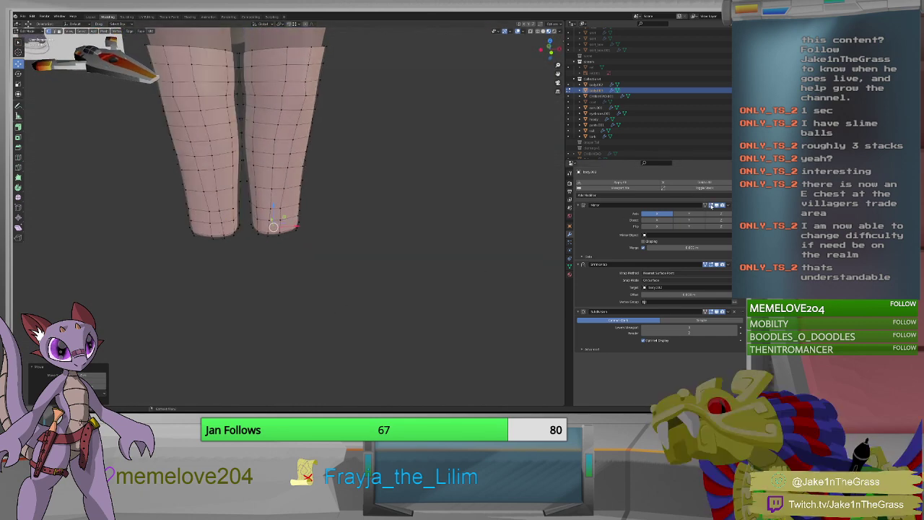
pyautogui.moveTo(367, 219); pyautogui.dragTo(348, 214, button='middle')
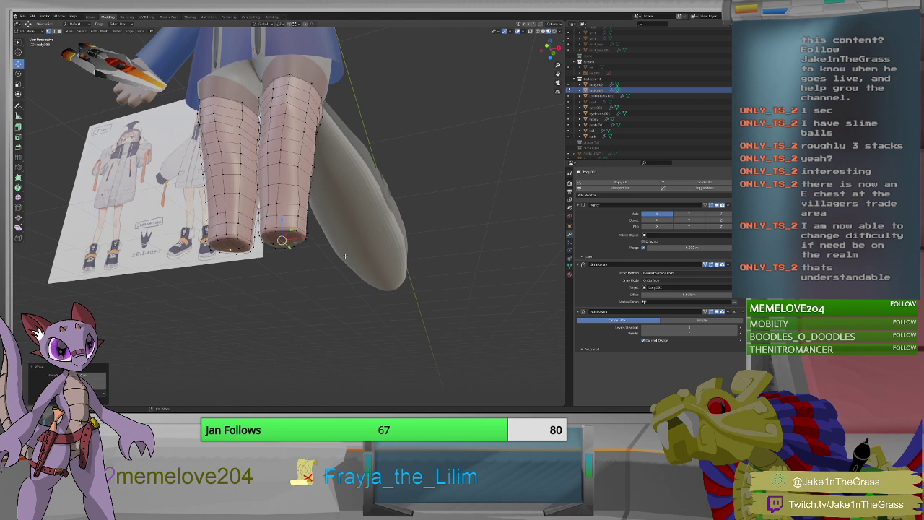
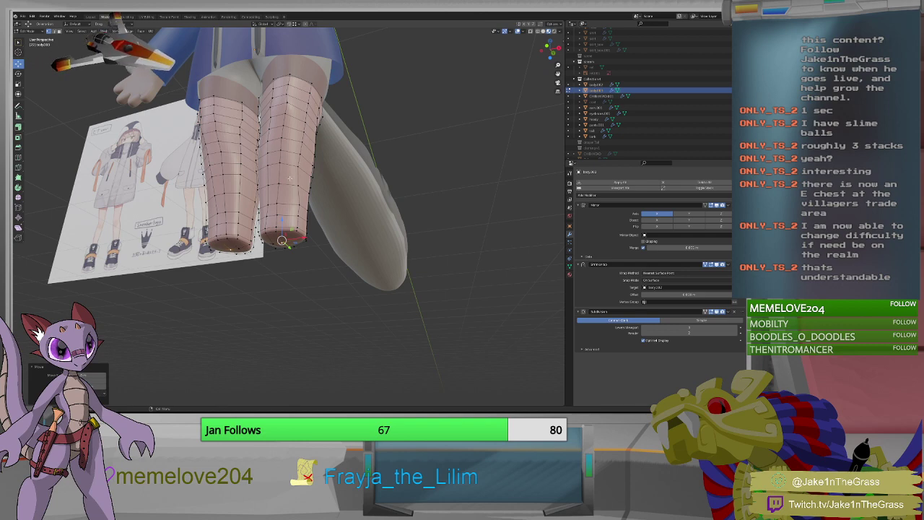
# In front view, select the vertices at the lower end of the leg piece and scale them along the Z axis.
pyautogui.moveTo(289, 179); pyautogui.dragTo(253, 226, button='middle')
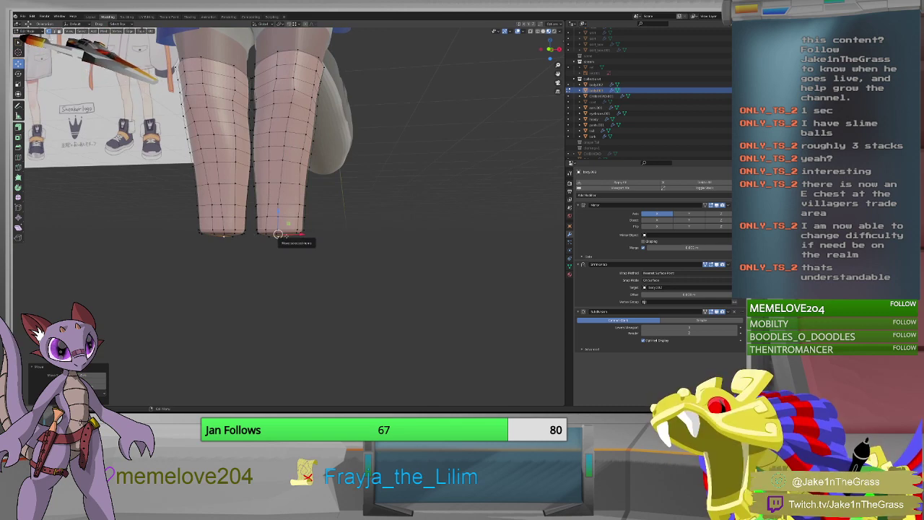
pyautogui.press('KP_1')
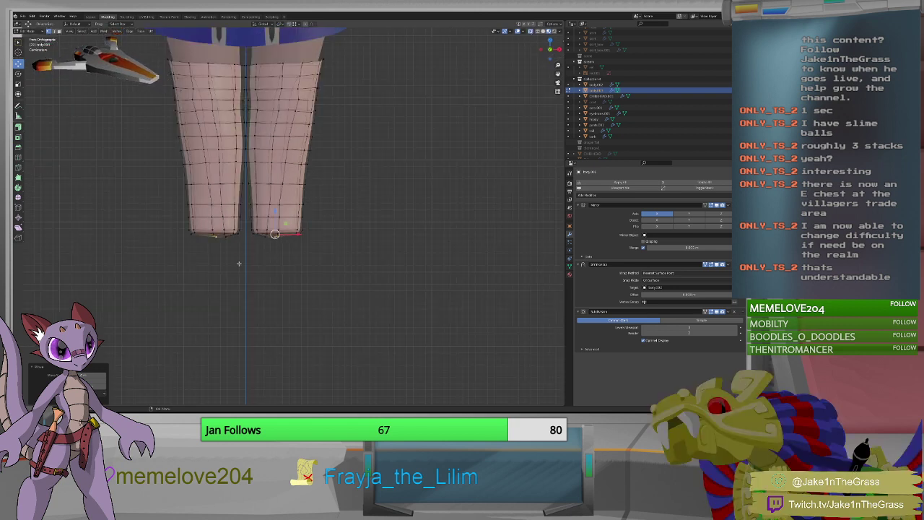
pyautogui.moveTo(244, 244); pyautogui.dragTo(312, 231)
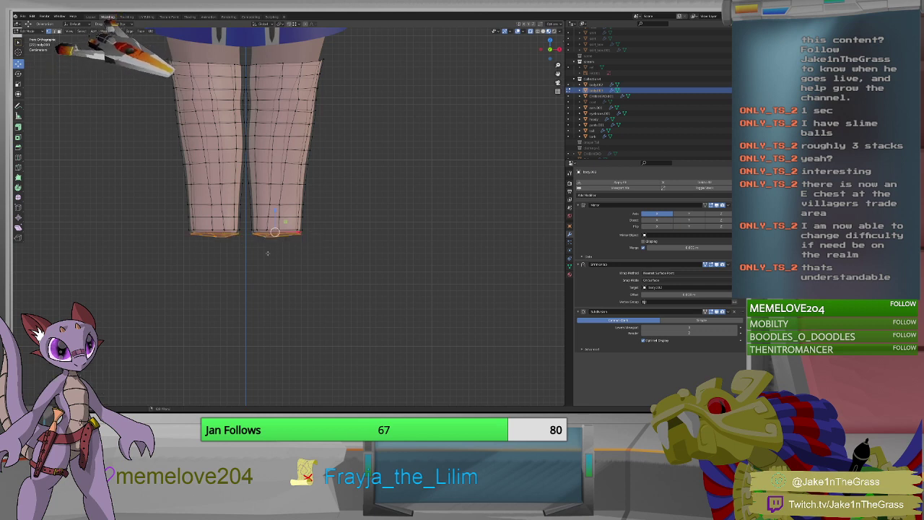
pyautogui.hotkey('shift', 'space')
pyautogui.press('s')
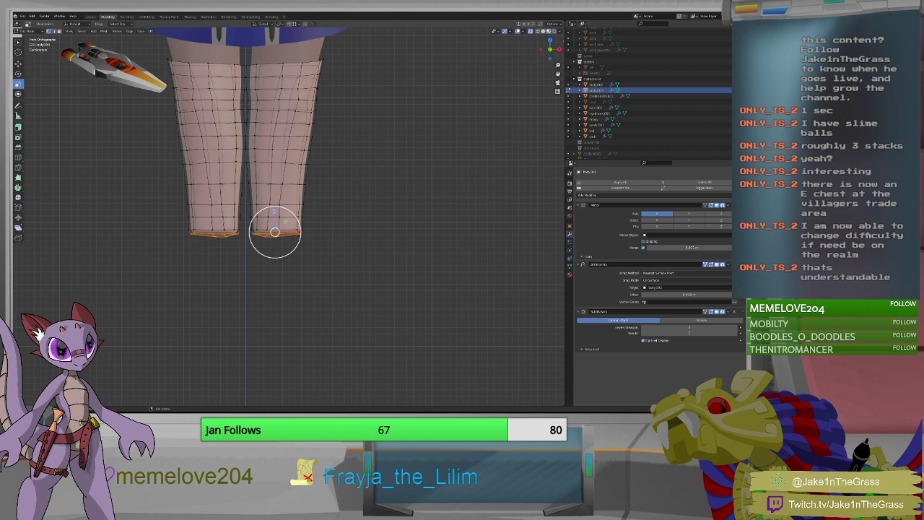
pyautogui.press('s')
pyautogui.press('z')
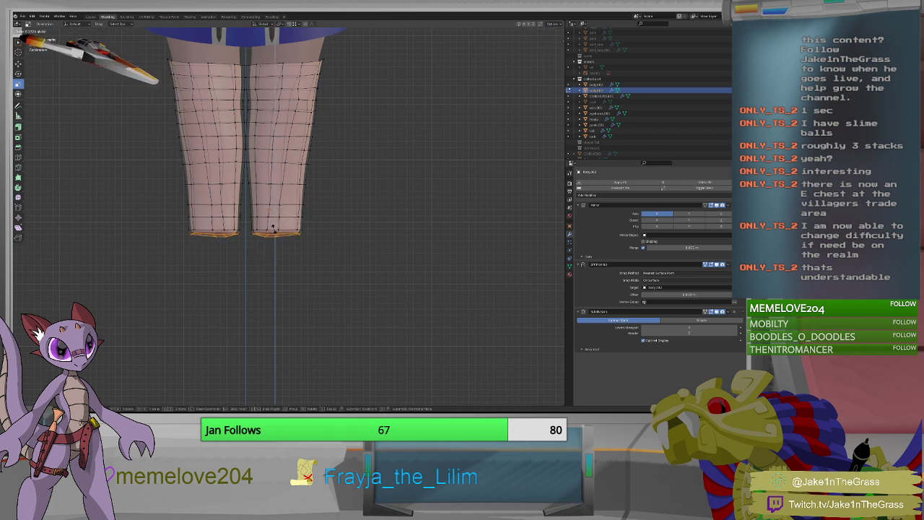
pyautogui.click(273, 228)
pyautogui.press('c')
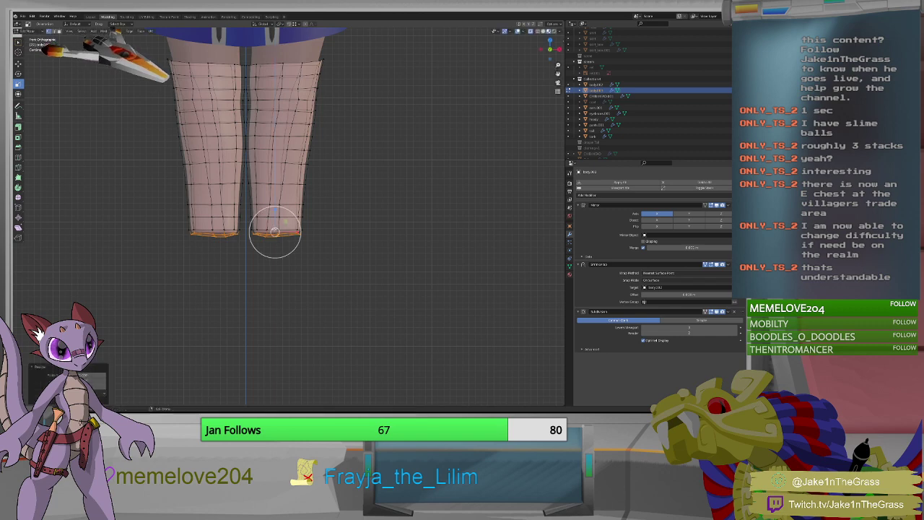
# Select a vertex inside the leg piece's lower end cap and move it along the X axis.
pyautogui.moveTo(276, 231); pyautogui.dragTo(182, 262, button='middle')
pyautogui.keyDown('ctrl'); pyautogui.moveTo(303, 226); pyautogui.dragTo(324, 233, button='middle'); pyautogui.keyUp('ctrl')
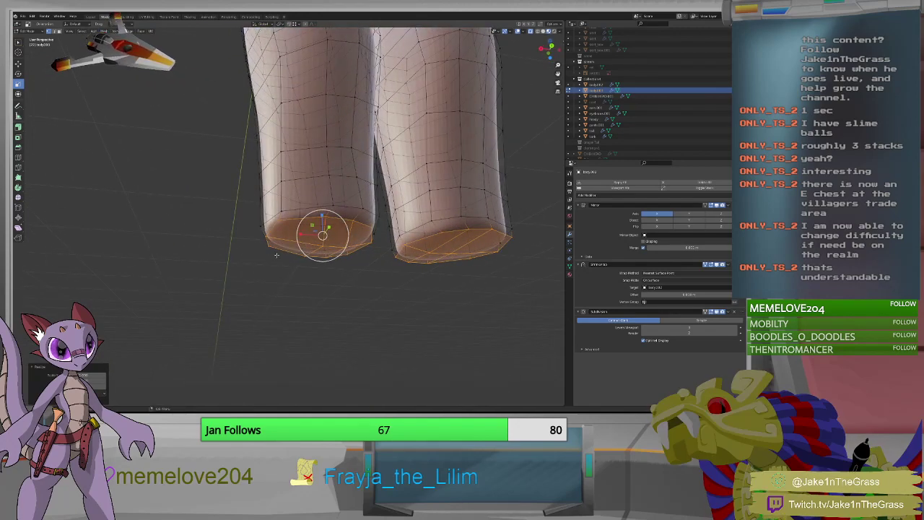
pyautogui.hotkey('alt', 'a')
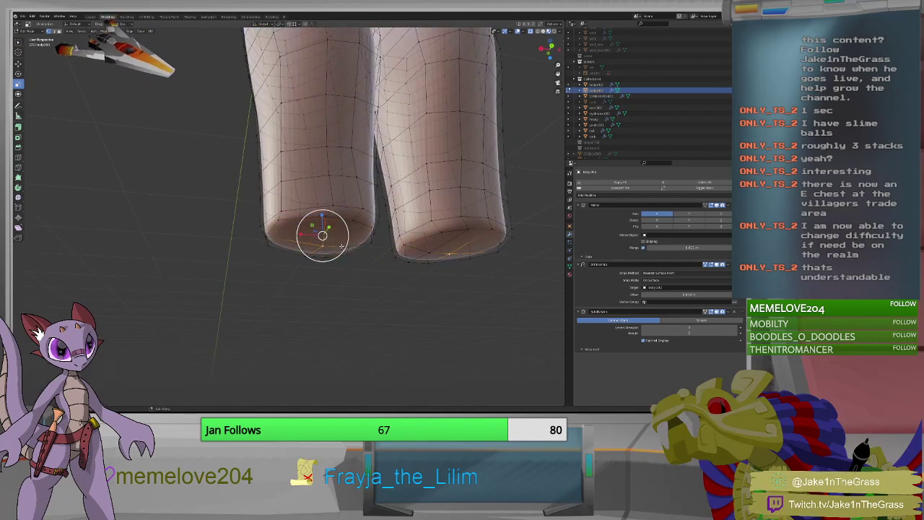
pyautogui.moveTo(323, 235); pyautogui.dragTo(334, 237)
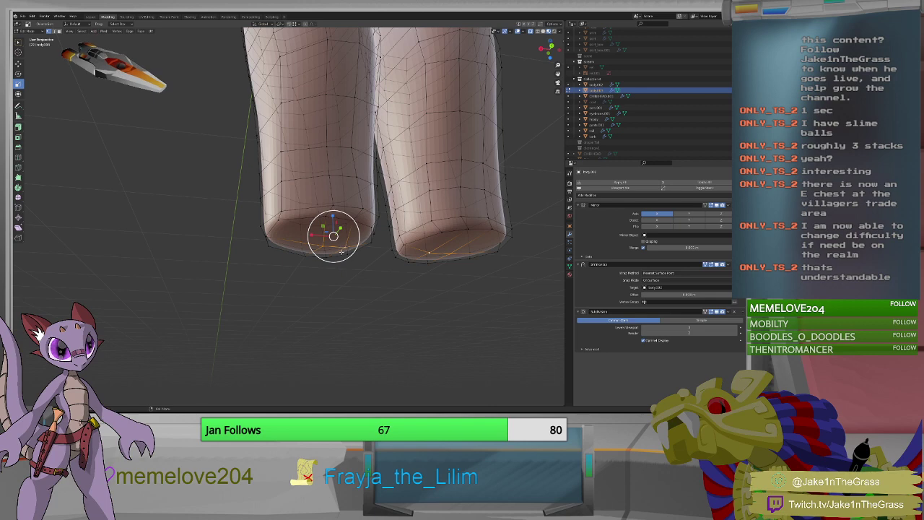
pyautogui.hotkey('shift', 'space')
pyautogui.press('g')
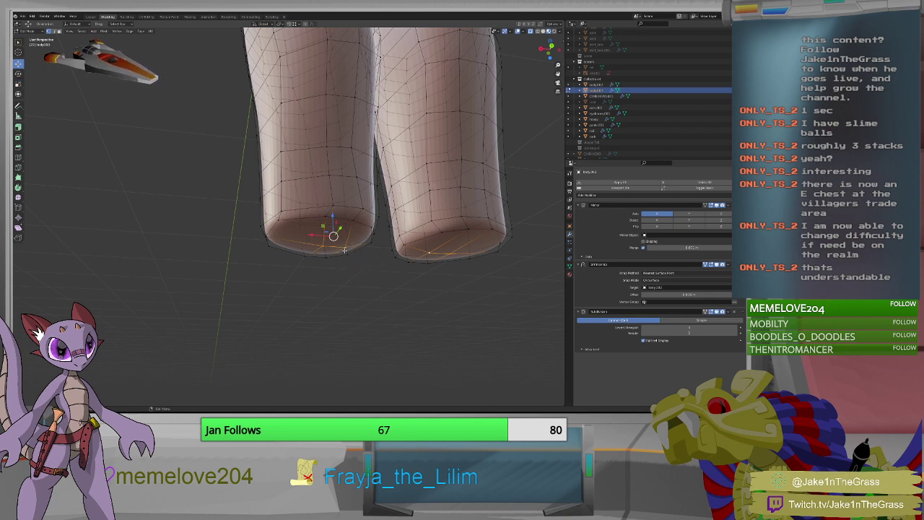
pyautogui.moveTo(346, 249); pyautogui.dragTo(302, 218, button='middle')
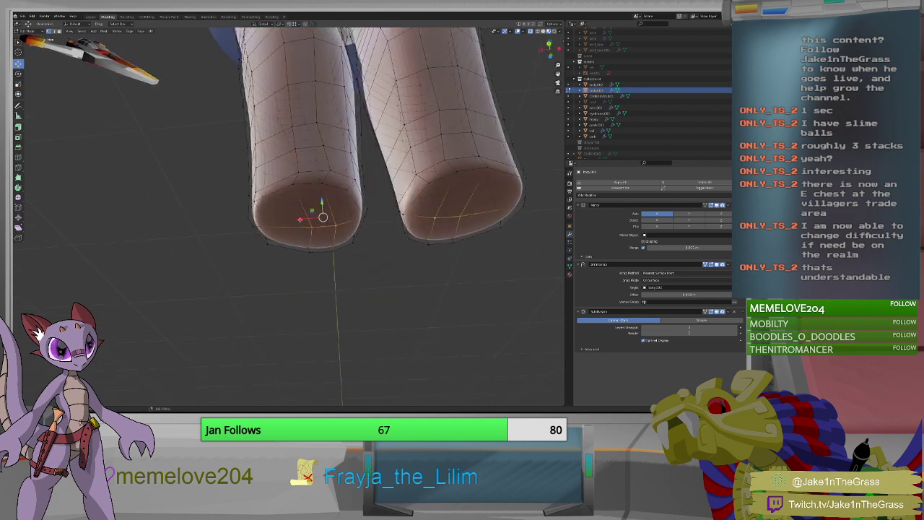
pyautogui.press('g')
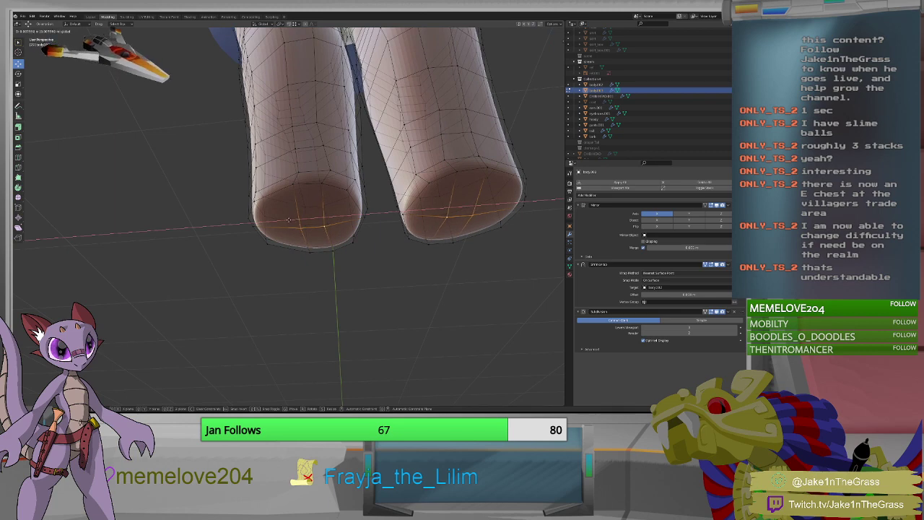
pyautogui.click(288, 218)
pyautogui.moveTo(288, 219); pyautogui.dragTo(352, 241, button='middle')
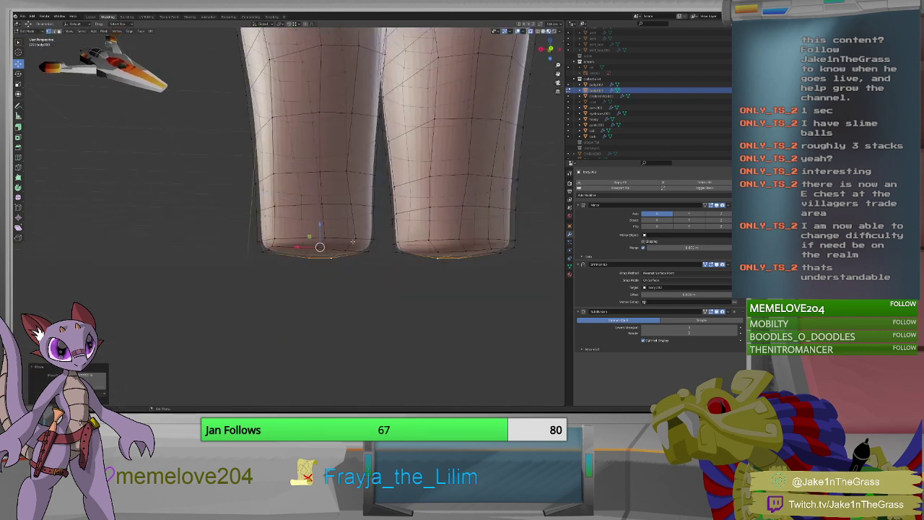
# Select a vertex on the row just above the leg piece's lower end and move it along the X axis.
pyautogui.click(356, 238)
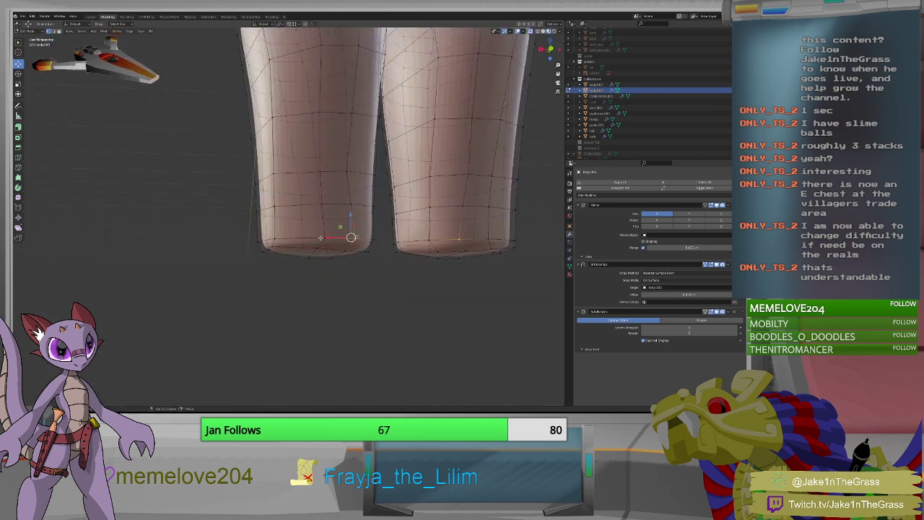
pyautogui.keyDown('alt'); pyautogui.click(354, 237); pyautogui.keyUp('alt')
pyautogui.press('g')
pyautogui.press('x')
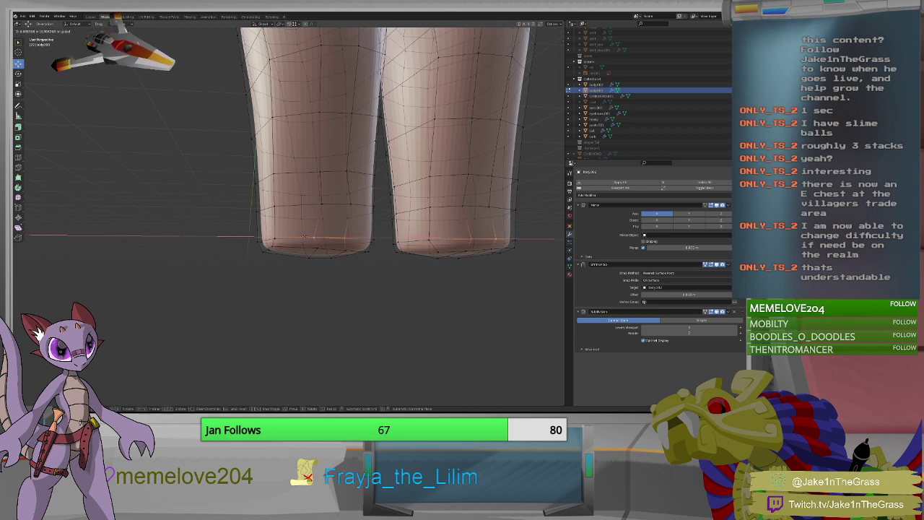
pyautogui.click(310, 242)
pyautogui.scroll(-3, 312, 246)
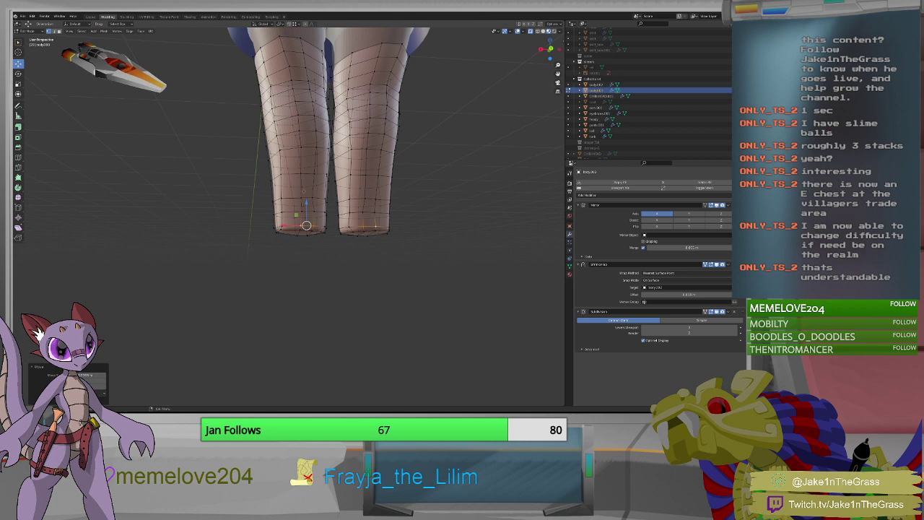
# Select a vertical edge loop down the leg piece and extend the selection to the neighbouring loops.
pyautogui.keyDown('alt'); pyautogui.click(304, 203); pyautogui.keyUp('alt')
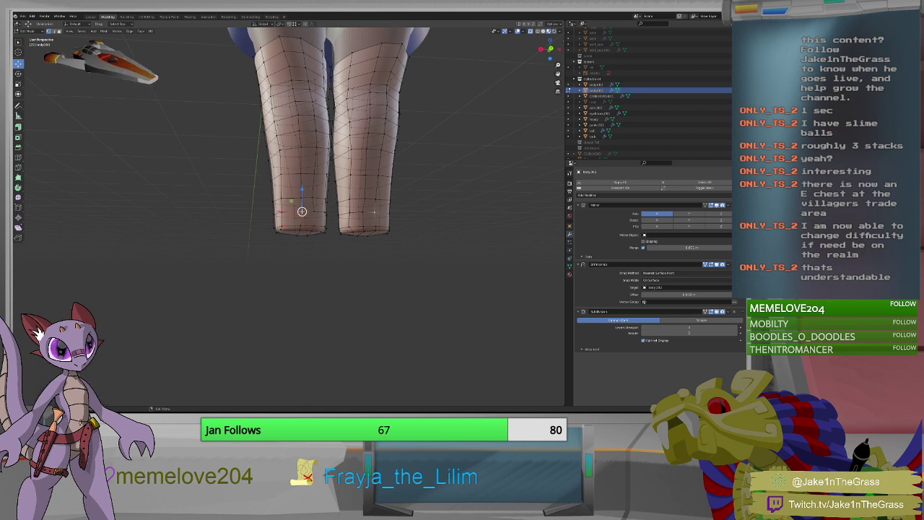
pyautogui.keyDown('alt'); pyautogui.click(300, 225); pyautogui.keyUp('alt')
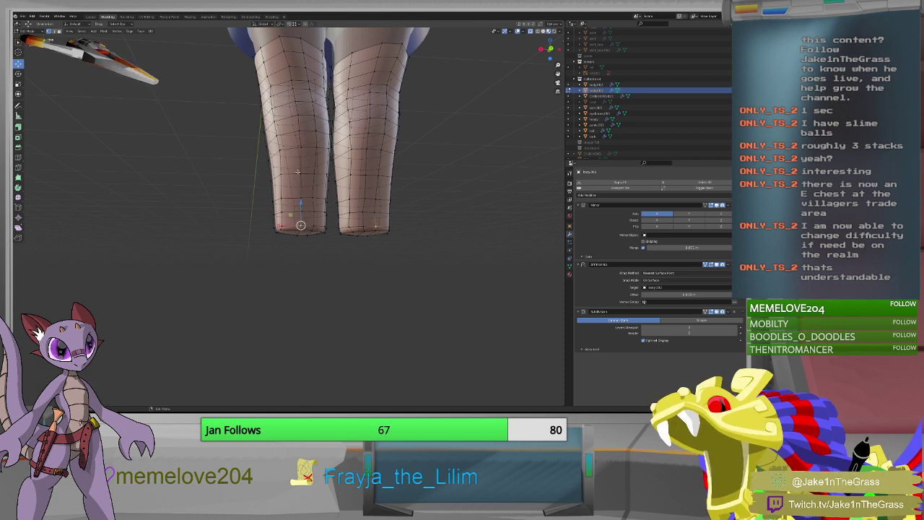
pyautogui.keyDown('alt'); pyautogui.click(285, 49); pyautogui.keyUp('alt')
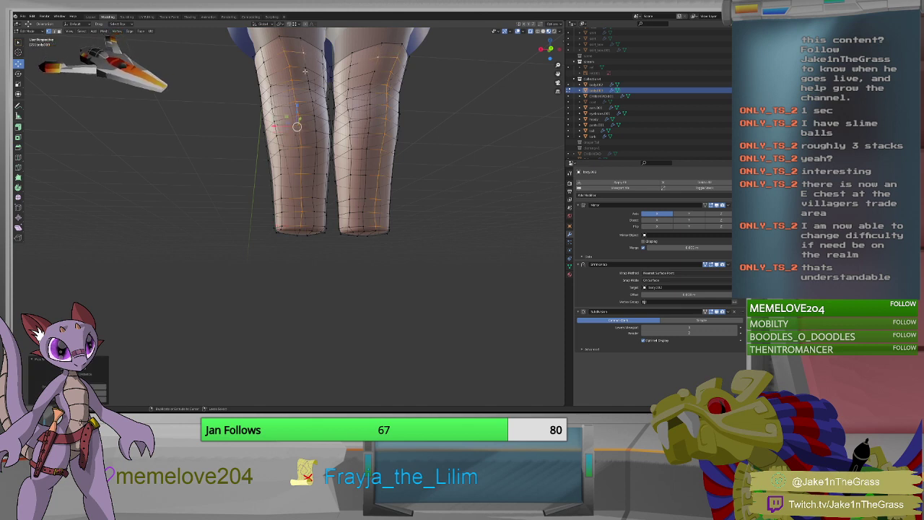
pyautogui.press('ctrl+KP_Add')
pyautogui.press('ctrl+KP_Add')
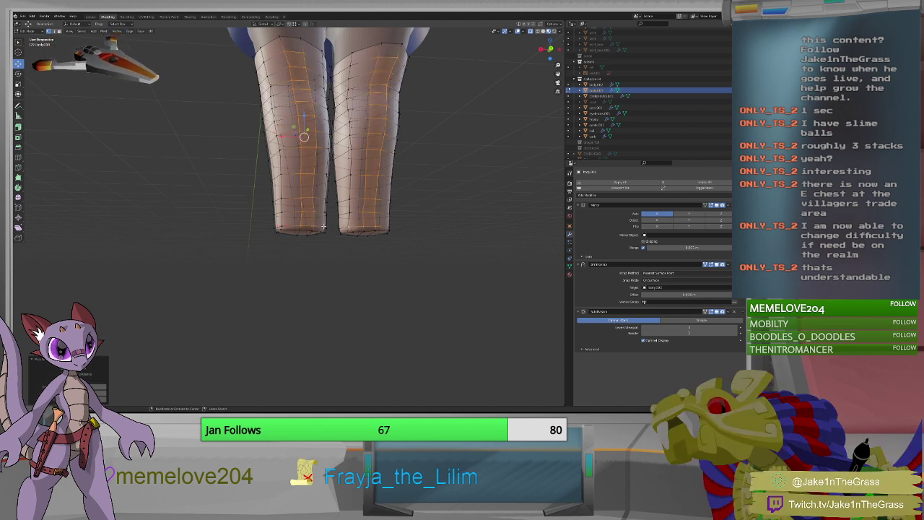
pyautogui.press('ctrl+KP_Add')
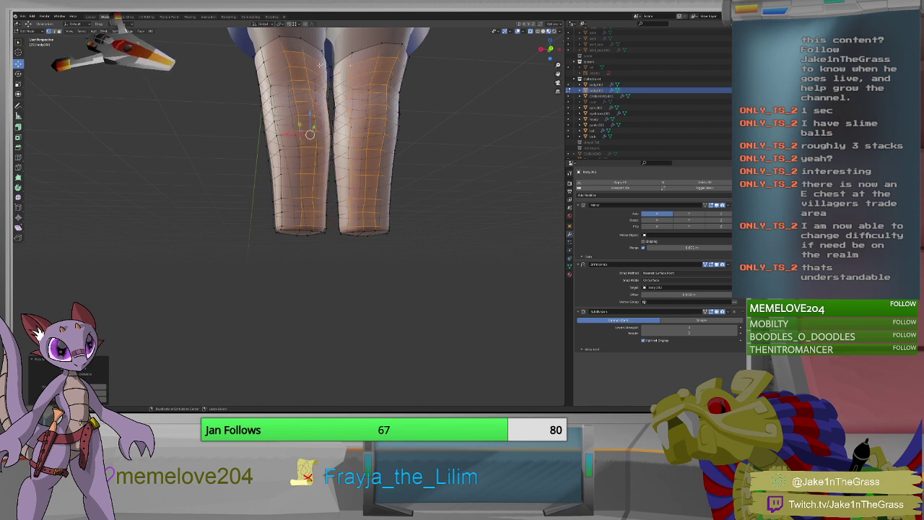
pyautogui.press('ctrl+KP_Add')
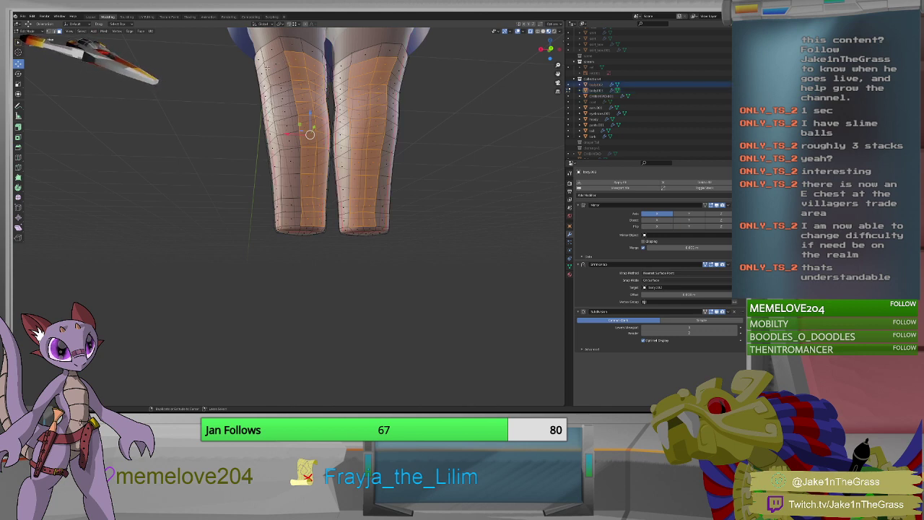
# Turn off X-ray and select the horizontal face loops from below the leg piece's top band down to just above its lowest band.
pyautogui.click(531, 31)
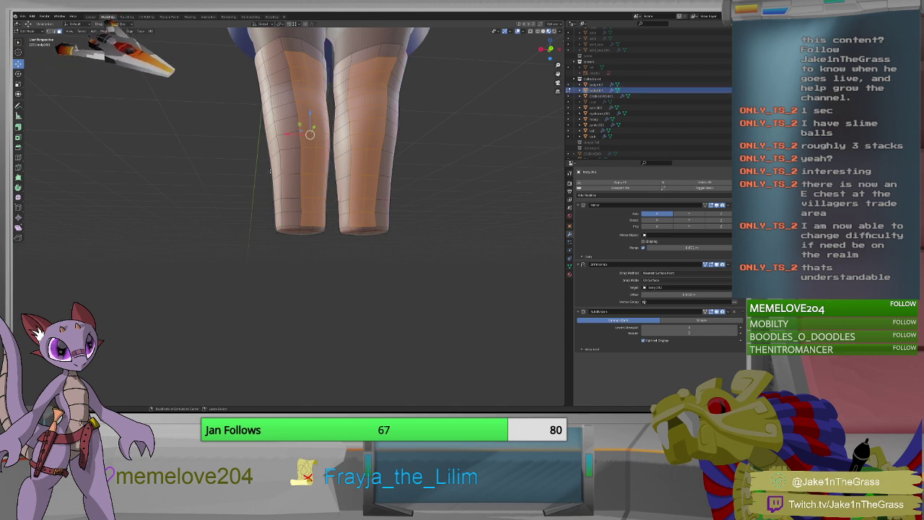
pyautogui.moveTo(268, 168); pyautogui.dragTo(329, 151, button='middle')
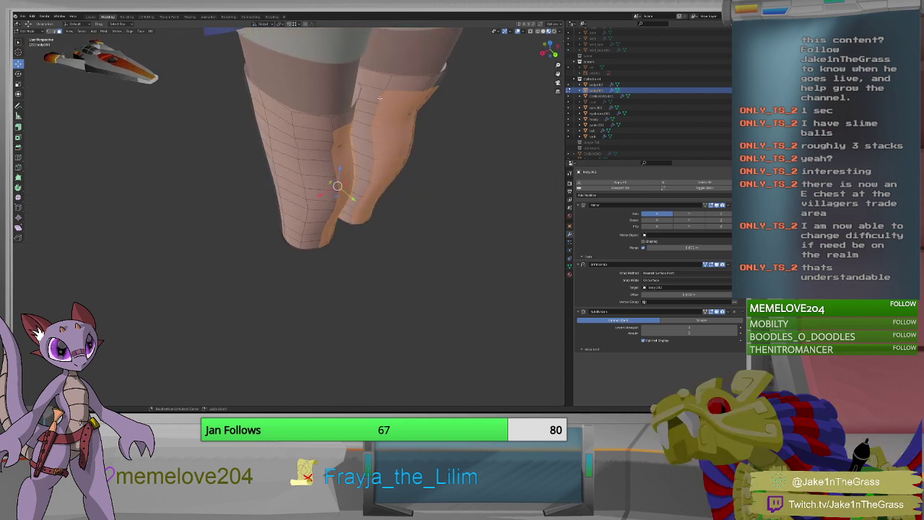
pyautogui.keyDown('alt'); pyautogui.click(301, 167); pyautogui.keyUp('alt')
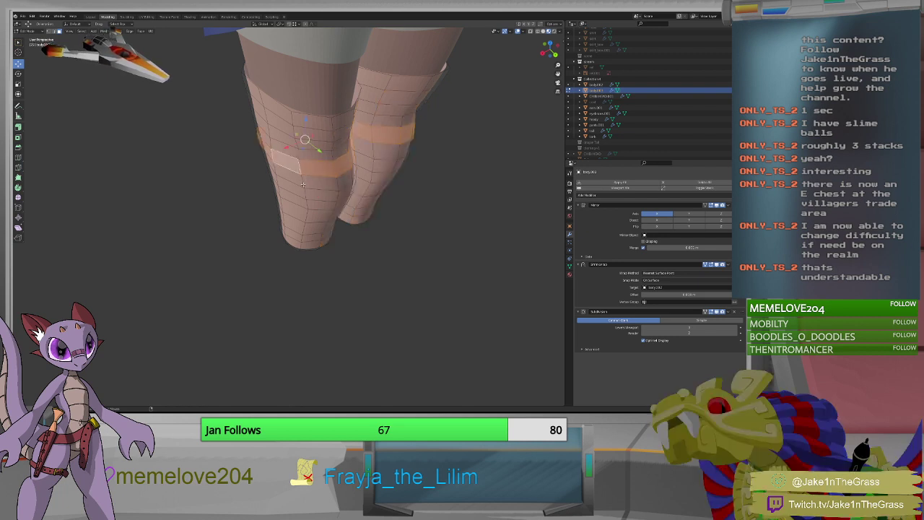
pyautogui.keyDown('alt'); pyautogui.keyDown('shift'); pyautogui.click(304, 183); pyautogui.keyUp('shift'); pyautogui.keyUp('alt')
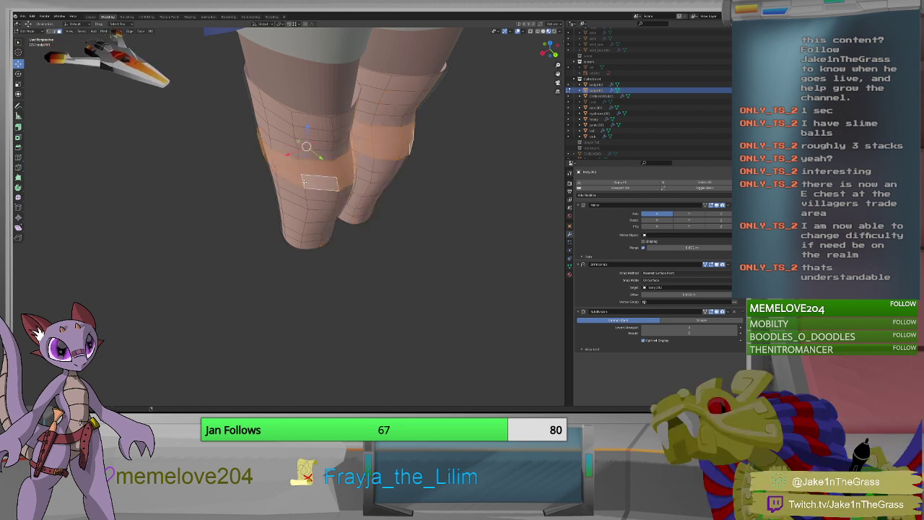
pyautogui.keyDown('alt'); pyautogui.keyDown('shift'); pyautogui.click(289, 136); pyautogui.keyUp('shift'); pyautogui.keyUp('alt')
pyautogui.keyDown('alt'); pyautogui.keyDown('shift'); pyautogui.click(282, 117); pyautogui.keyUp('shift'); pyautogui.keyUp('alt')
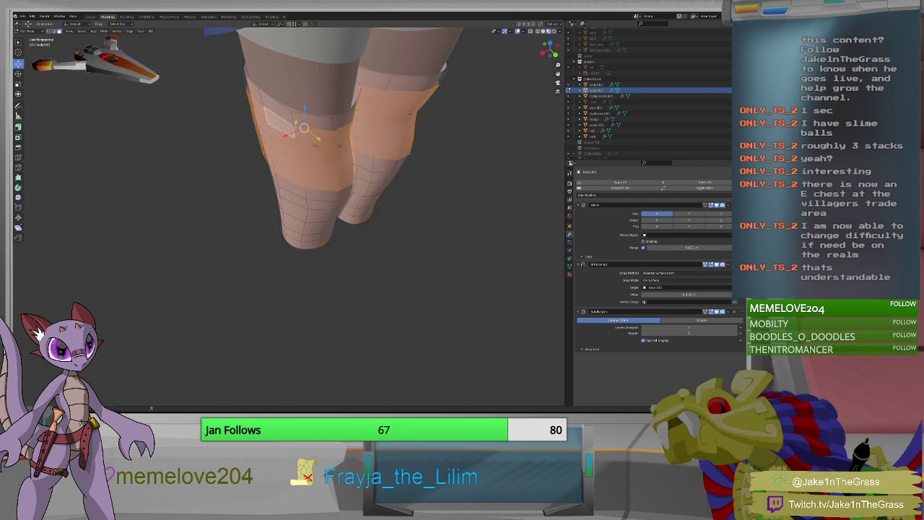
pyautogui.keyDown('alt'); pyautogui.keyDown('shift'); pyautogui.click(304, 193); pyautogui.keyUp('shift'); pyautogui.keyUp('alt')
pyautogui.keyDown('alt'); pyautogui.keyDown('shift'); pyautogui.click(307, 208); pyautogui.keyUp('shift'); pyautogui.keyUp('alt')
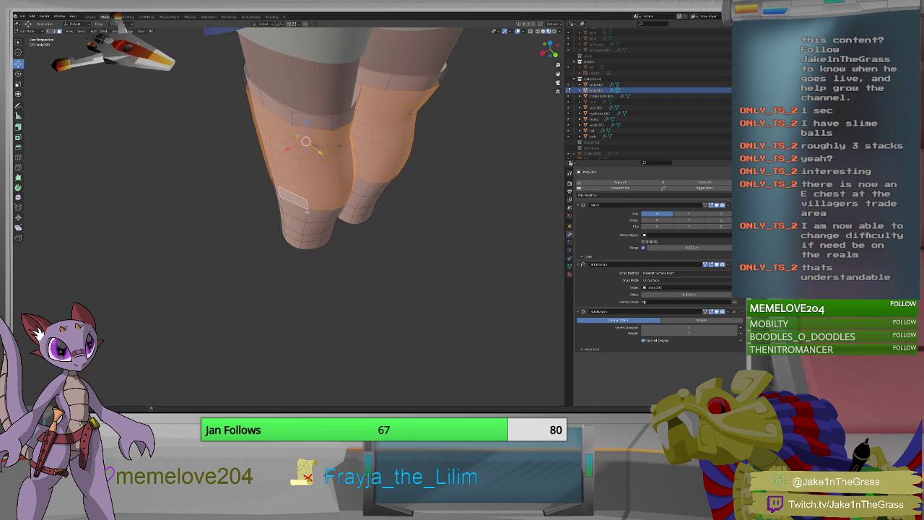
pyautogui.keyDown('alt'); pyautogui.keyDown('shift'); pyautogui.click(303, 230); pyautogui.keyUp('shift'); pyautogui.keyUp('alt')
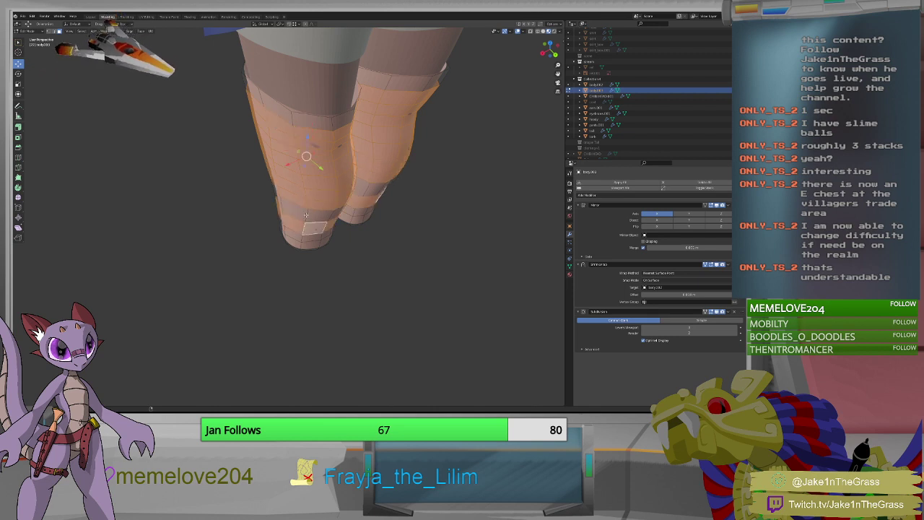
pyautogui.keyDown('alt'); pyautogui.keyDown('shift'); pyautogui.click(306, 219); pyautogui.keyUp('shift'); pyautogui.keyUp('alt')
pyautogui.keyDown('alt'); pyautogui.keyDown('shift'); pyautogui.click(301, 238); pyautogui.keyUp('shift'); pyautogui.keyUp('alt')
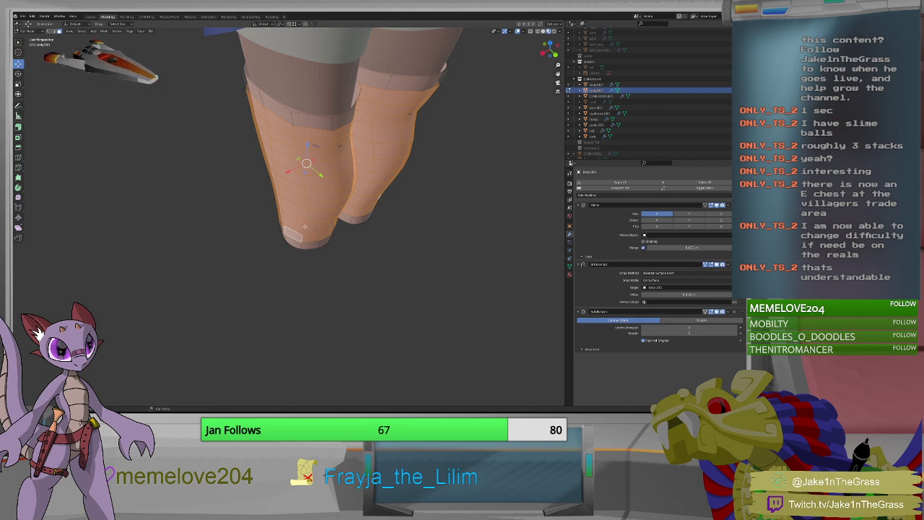
# Try smoothing the vertices of the selected face loops.
pyautogui.rightClick(304, 227)
pyautogui.click(304, 227)
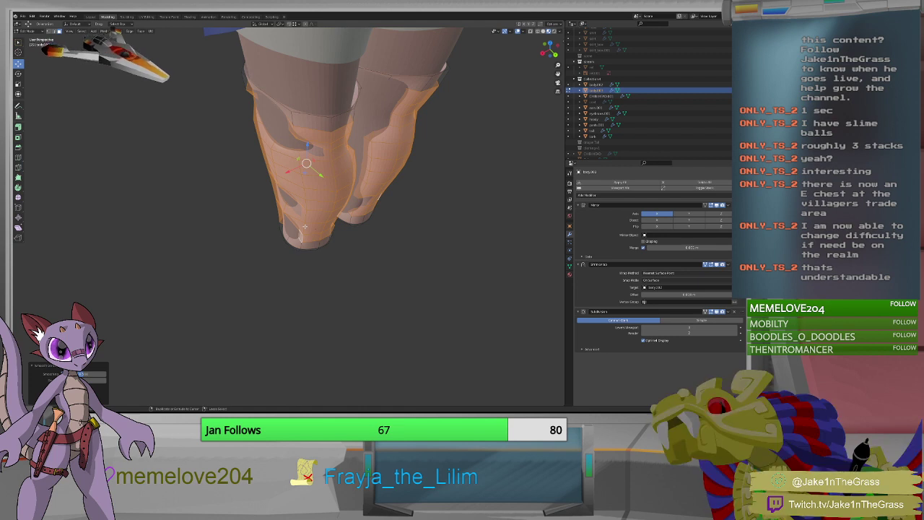
pyautogui.hotkey('ctrl', 'v')
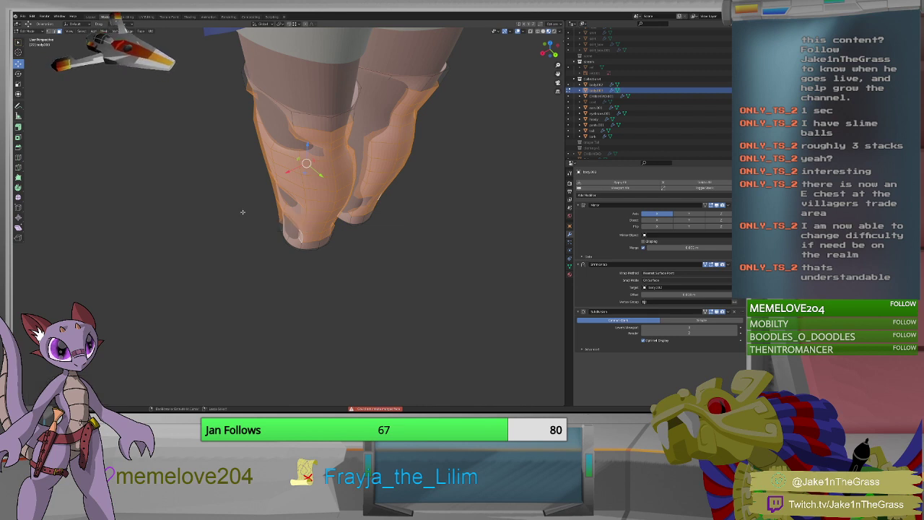
# Deselect every other horizontal face loop and add the lowest band, leaving alternating bands selected along the leg piece.
pyautogui.moveTo(239, 228)
pyautogui.mouseDown(button='middle')
pyautogui.moveTo(241, 241)
pyautogui.moveTo(278, 260)
pyautogui.moveTo(285, 254)
pyautogui.moveTo(271, 267)
pyautogui.moveTo(279, 263)
pyautogui.mouseUp(button='middle')
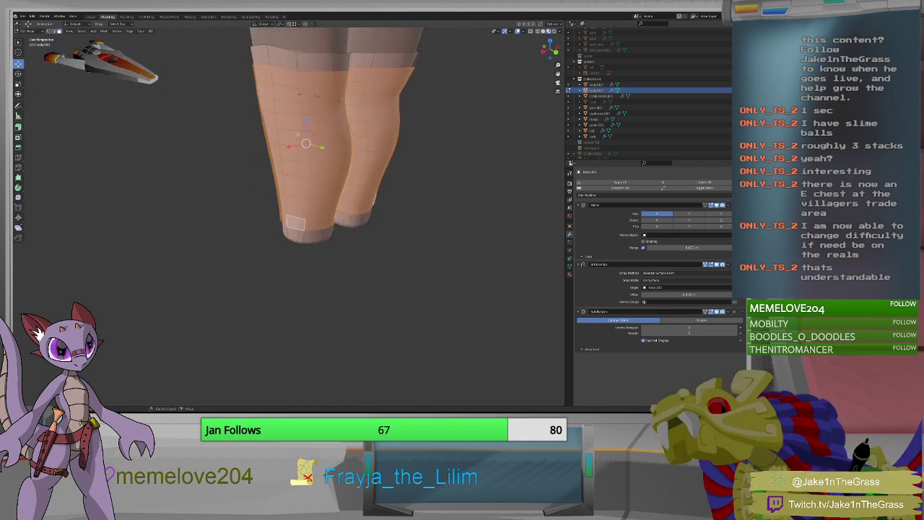
pyautogui.keyDown('alt'); pyautogui.keyDown('shift'); pyautogui.click(299, 94); pyautogui.keyUp('shift'); pyautogui.keyUp('alt')
pyautogui.keyDown('alt'); pyautogui.keyDown('shift'); pyautogui.click(306, 124); pyautogui.keyUp('shift'); pyautogui.keyUp('alt')
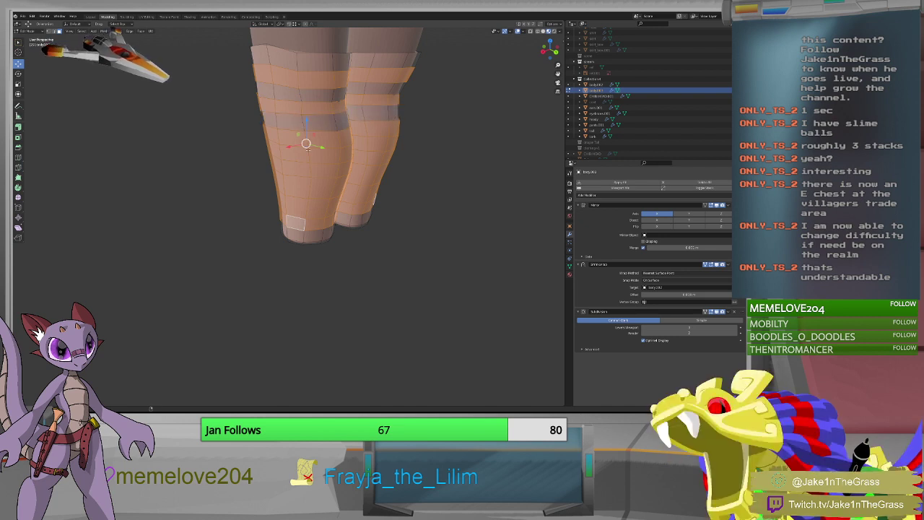
pyautogui.keyDown('alt'); pyautogui.keyDown('shift'); pyautogui.click(307, 157); pyautogui.keyUp('shift'); pyautogui.keyUp('alt')
pyautogui.keyDown('alt'); pyautogui.keyDown('shift'); pyautogui.click(310, 194); pyautogui.keyUp('shift'); pyautogui.keyUp('alt')
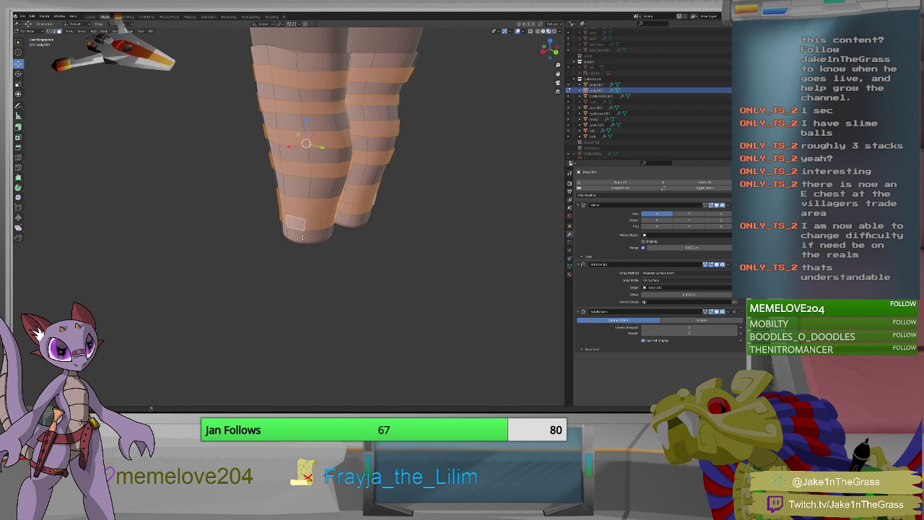
pyautogui.keyDown('alt'); pyautogui.keyDown('shift'); pyautogui.click(301, 239); pyautogui.keyUp('shift'); pyautogui.keyUp('alt')
pyautogui.keyDown('alt'); pyautogui.keyDown('shift'); pyautogui.click(304, 226); pyautogui.keyUp('shift'); pyautogui.keyUp('alt')
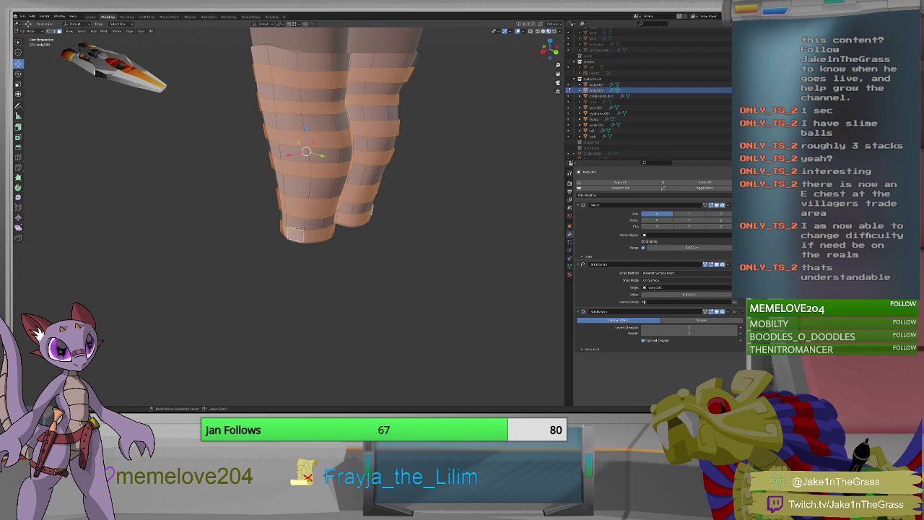
# Try smoothing the alternating face bands, then undo the smoothing.
pyautogui.rightClick(294, 232)
pyautogui.click(296, 229)
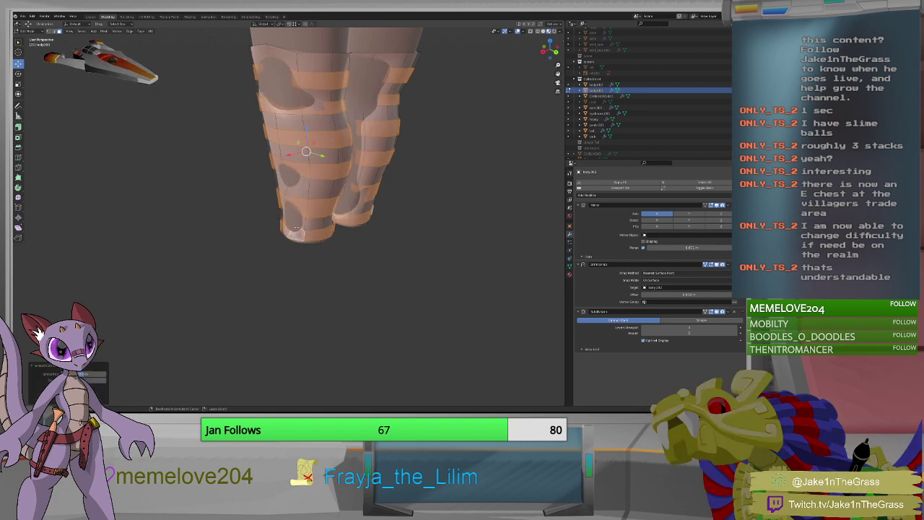
pyautogui.hotkey('ctrl', 'z')
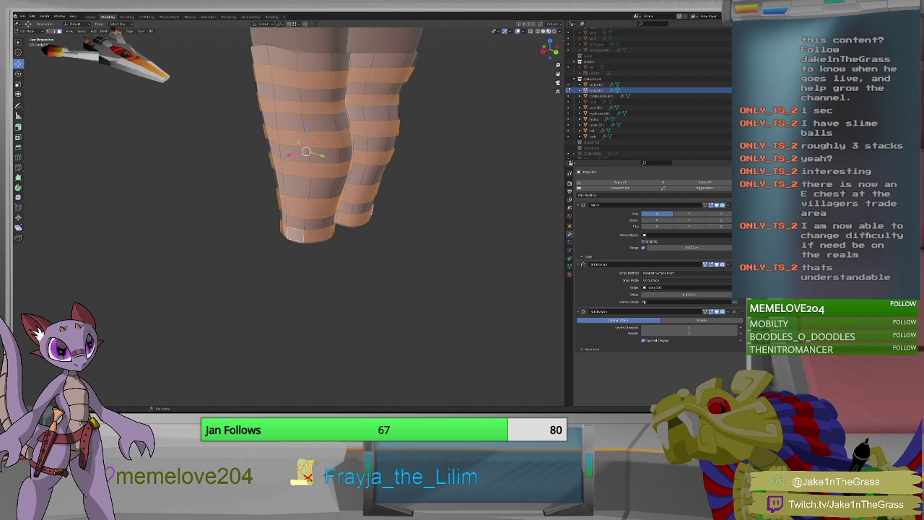
# Switch the banded selection to vertices and smooth them.
pyautogui.hotkey('ctrl', 'z')
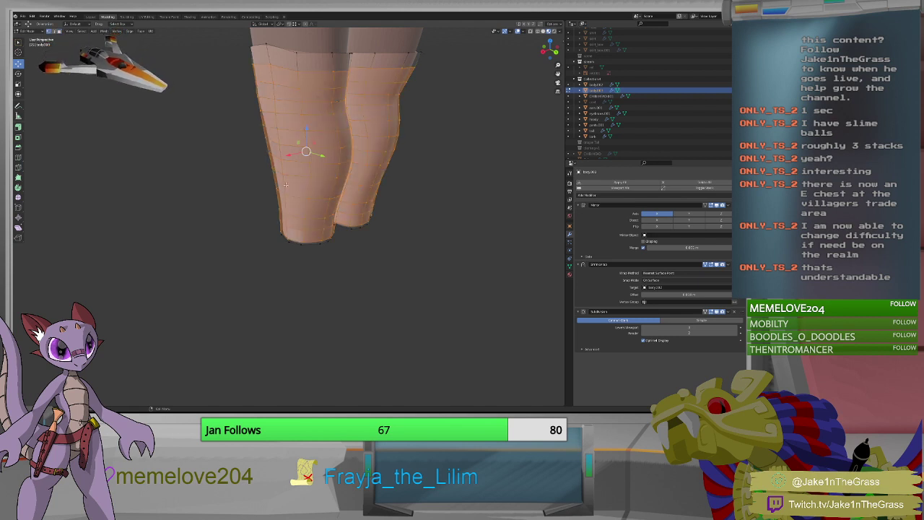
pyautogui.hotkey('ctrl', 'v')
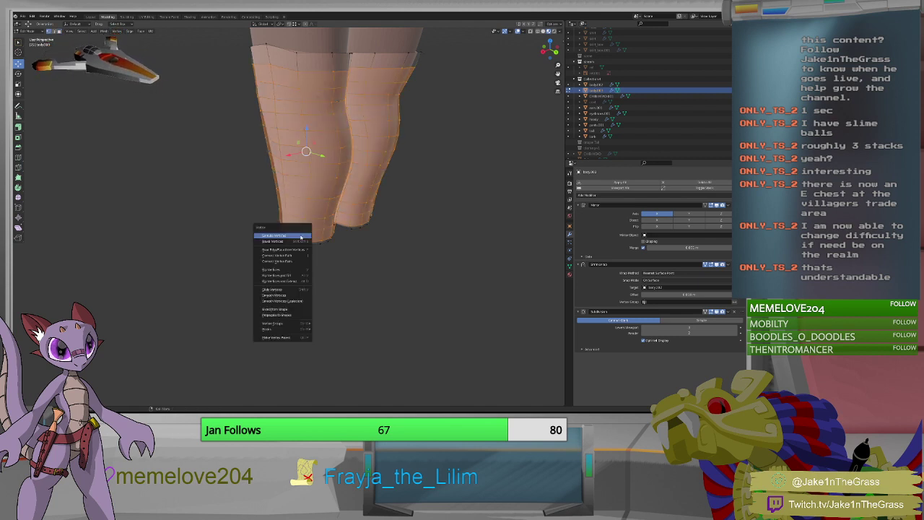
pyautogui.click(301, 237)
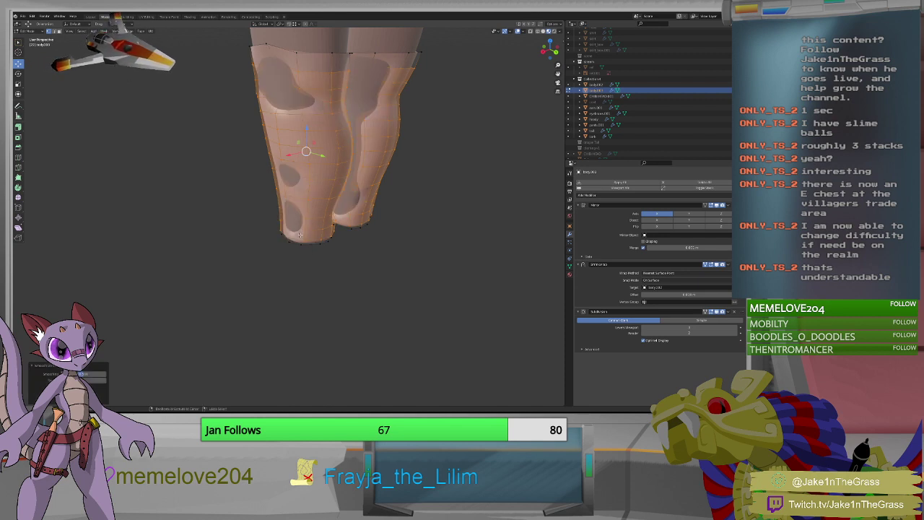
# Undo the last vertex smoothing and display the Subdivision modifier's result on the legwear's edit cage.
pyautogui.hotkey('ctrl', 'z')
pyautogui.moveTo(306, 217); pyautogui.dragTo(365, 163, button='middle')
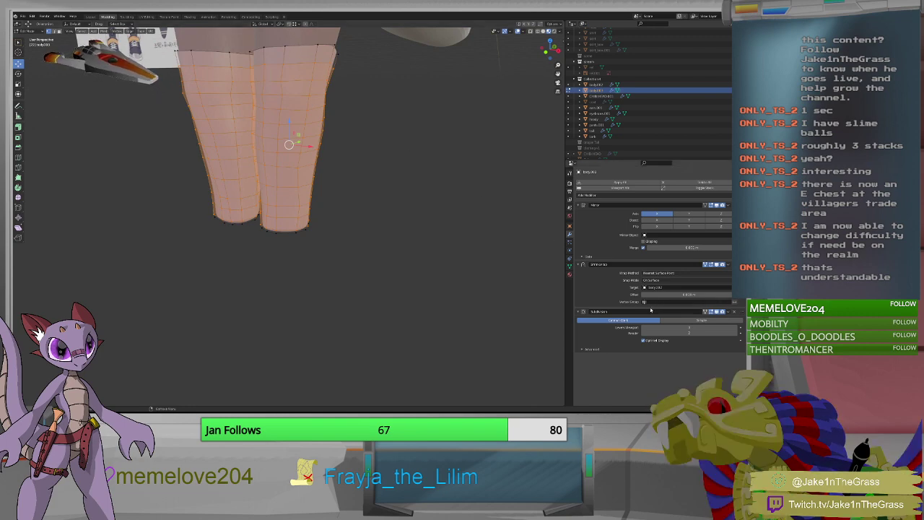
pyautogui.click(706, 311)
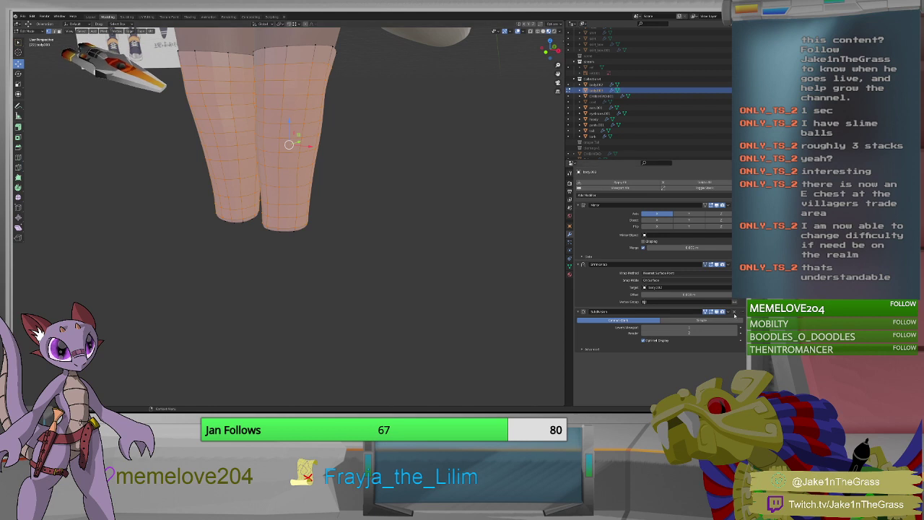
pyautogui.moveTo(346, 133); pyautogui.dragTo(365, 134, button='middle')
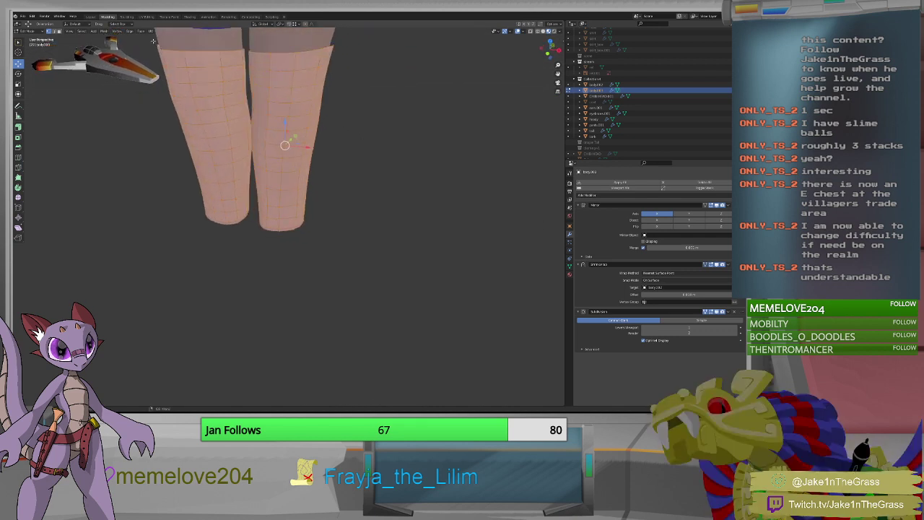
# Apply smooth face shading to the selected legwear mesh.
pyautogui.click(129, 31)
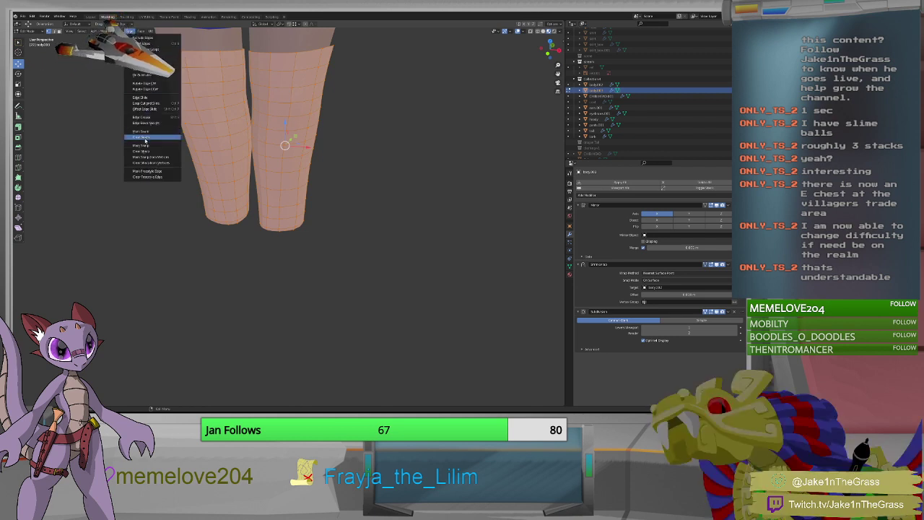
pyautogui.moveTo(117, 31)
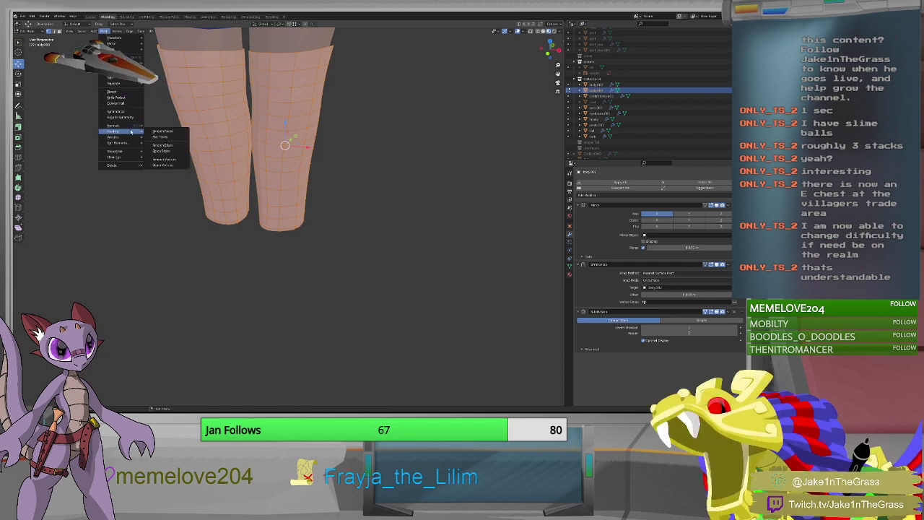
pyautogui.click(156, 133)
pyautogui.moveTo(239, 109)
pyautogui.mouseDown(button='middle')
pyautogui.moveTo(250, 74)
pyautogui.moveTo(267, 79)
pyautogui.mouseUp(button='middle')
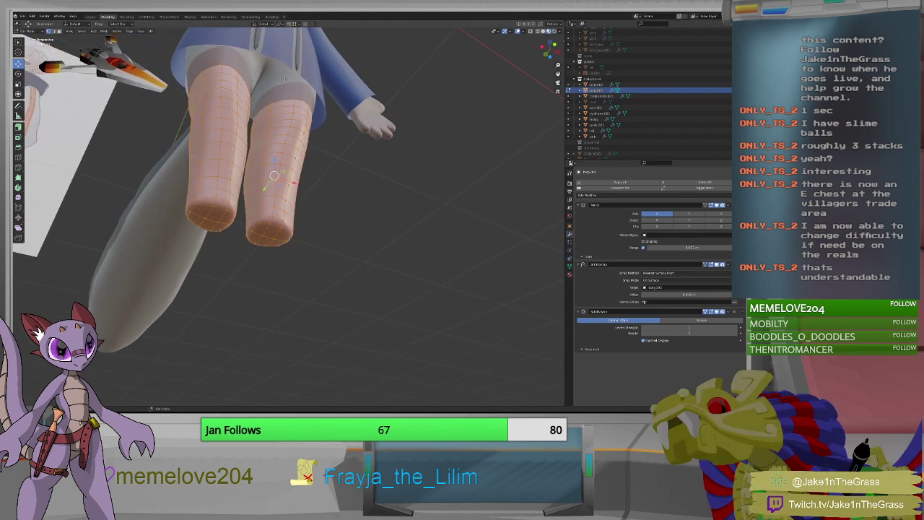
# Return to Object Mode, select all objects and shade them smooth, then clear the selection.
pyautogui.press('Tab')
pyautogui.click(284, 80)
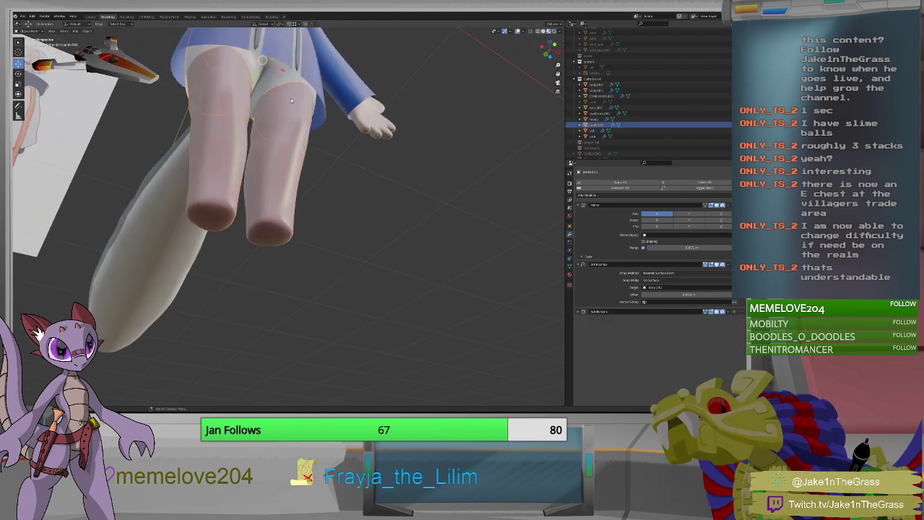
pyautogui.press('a')
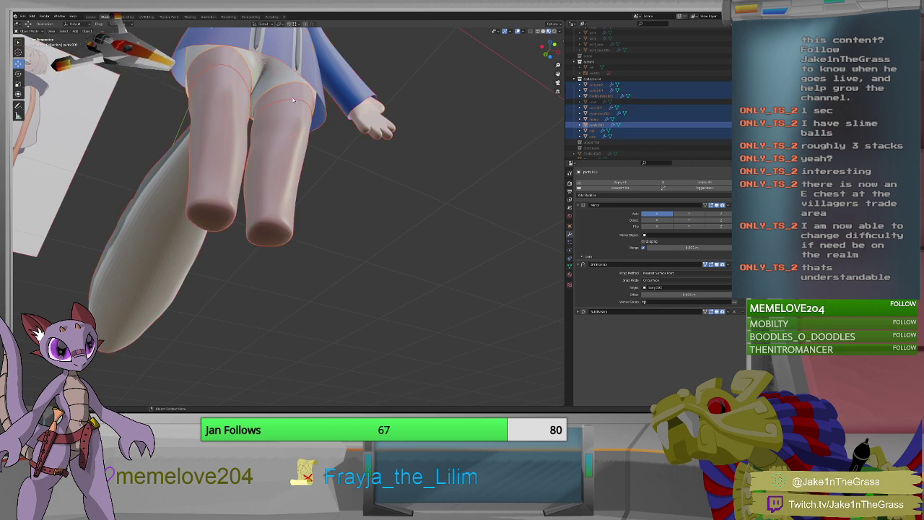
pyautogui.click(87, 32)
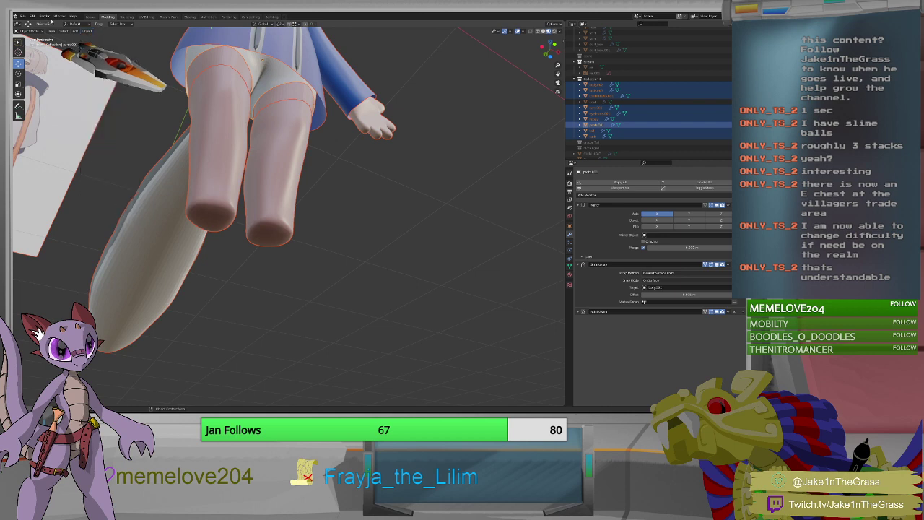
pyautogui.click(87, 32)
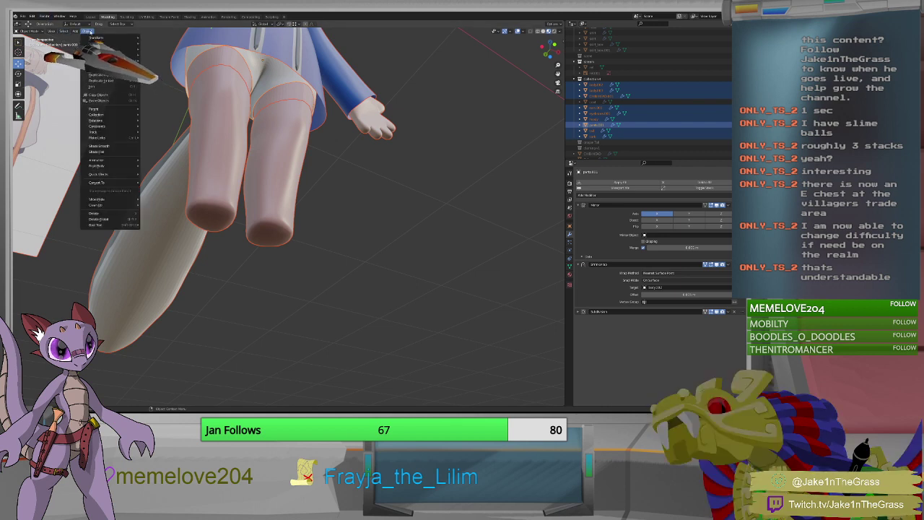
pyautogui.moveTo(117, 205)
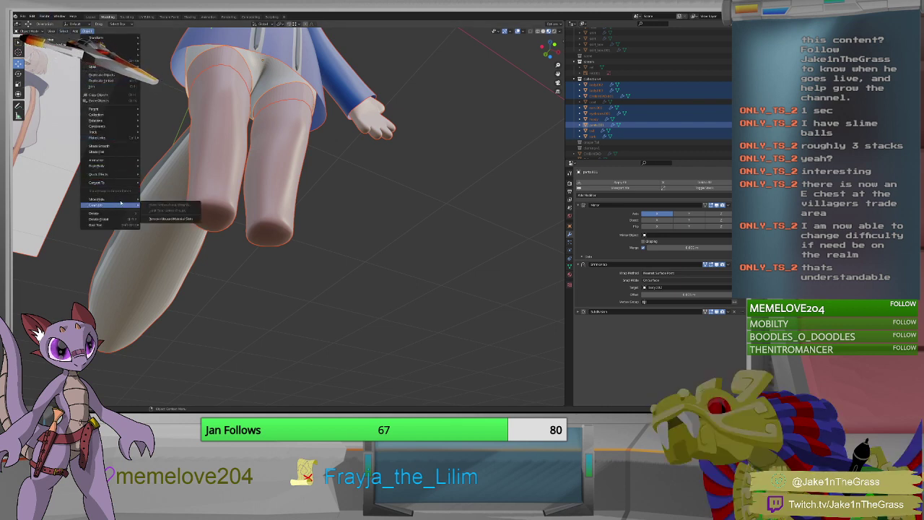
pyautogui.click(108, 147)
pyautogui.click(346, 169)
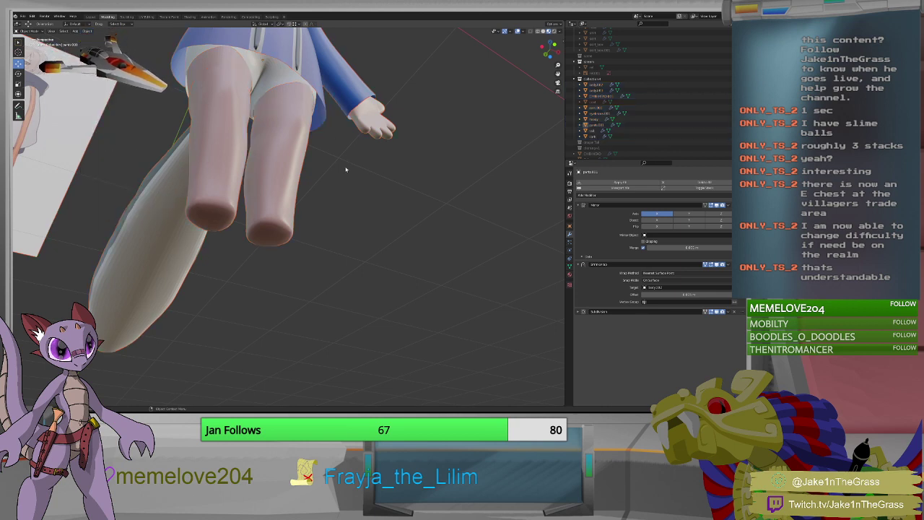
# Select the legwear object, switch to the UV Editing workspace and unwrap its mesh in Edit Mode.
pyautogui.click(286, 165)
pyautogui.moveTo(334, 178); pyautogui.dragTo(298, 174, button='middle')
pyautogui.scroll(-3, 263, 180)
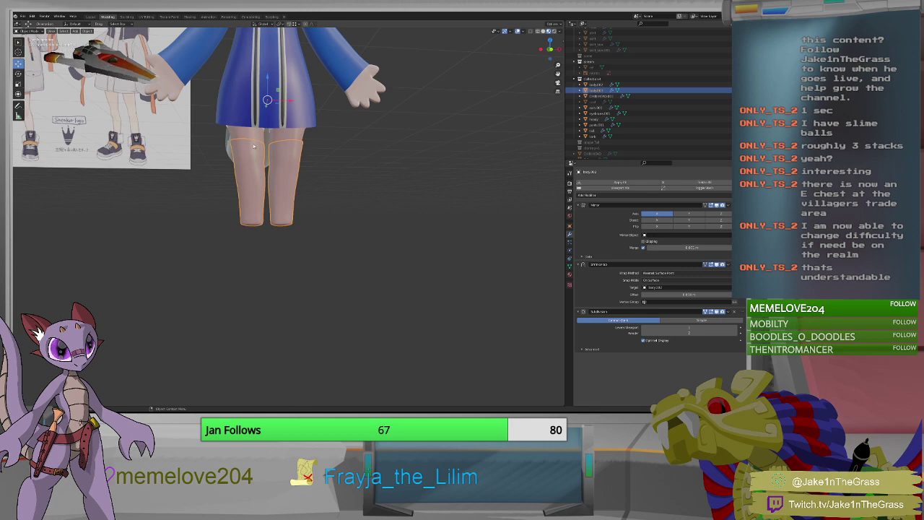
pyautogui.click(148, 16)
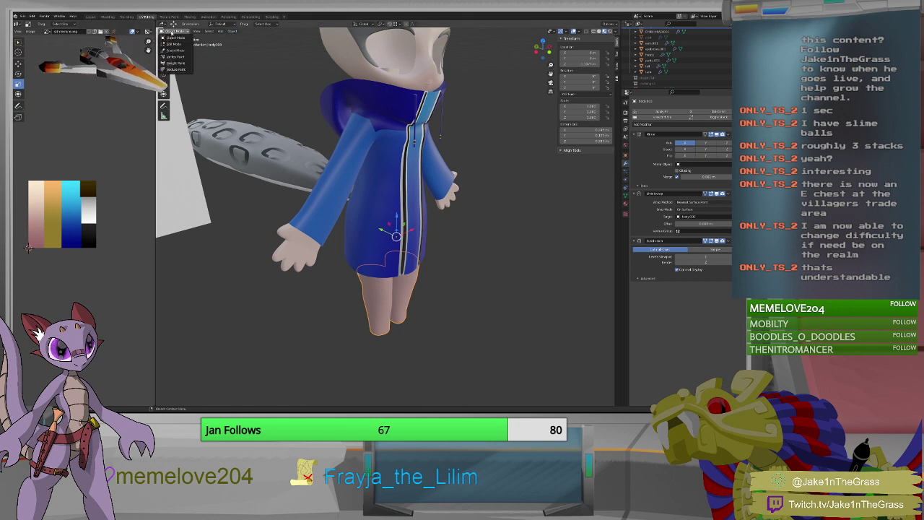
pyautogui.click(174, 45)
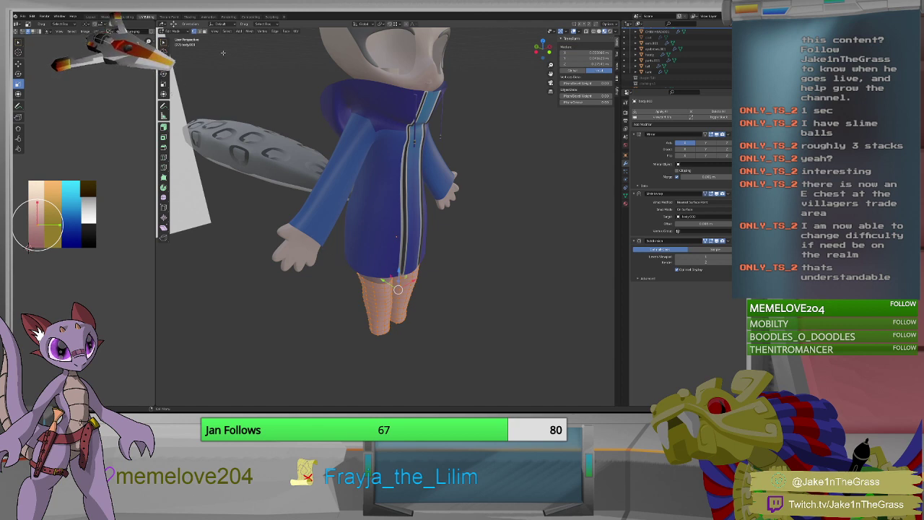
pyautogui.click(295, 31)
pyautogui.click(311, 36)
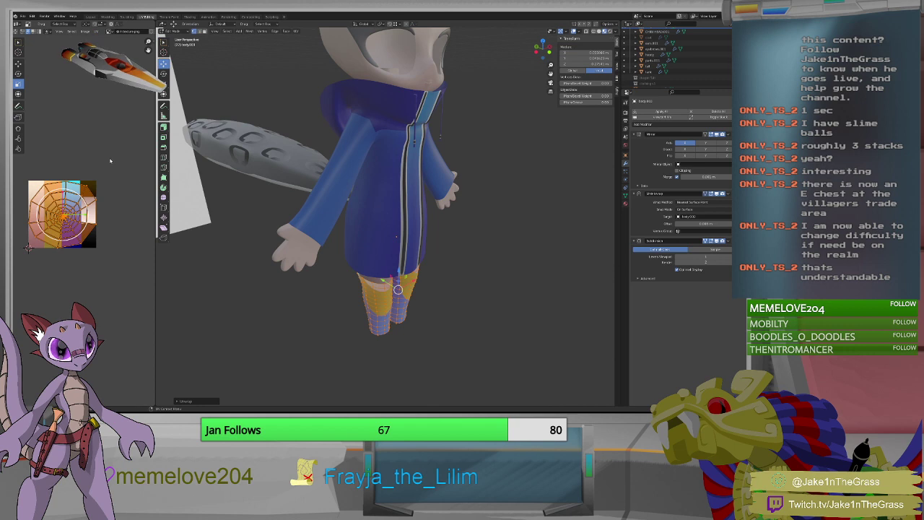
# Scale down the legwear's UV island and place it inside the white swatch of the palette texture.
pyautogui.press('s')
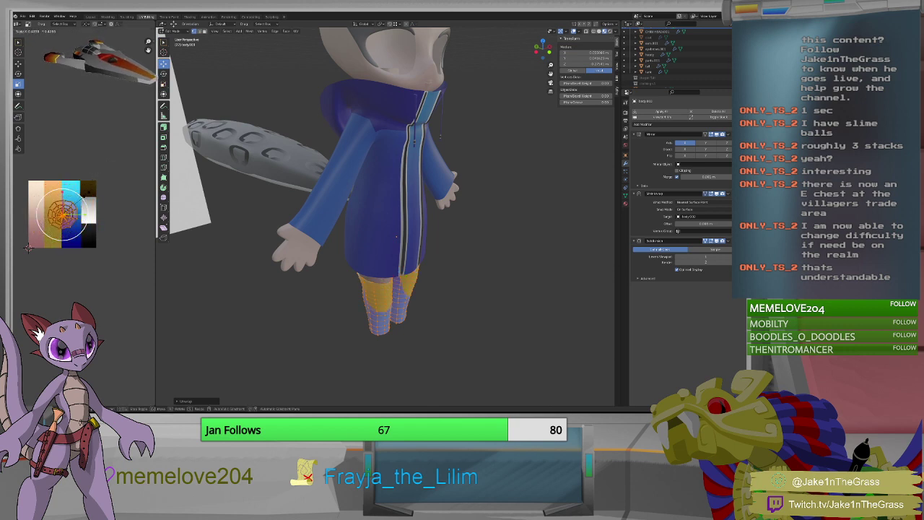
pyautogui.click(80, 201)
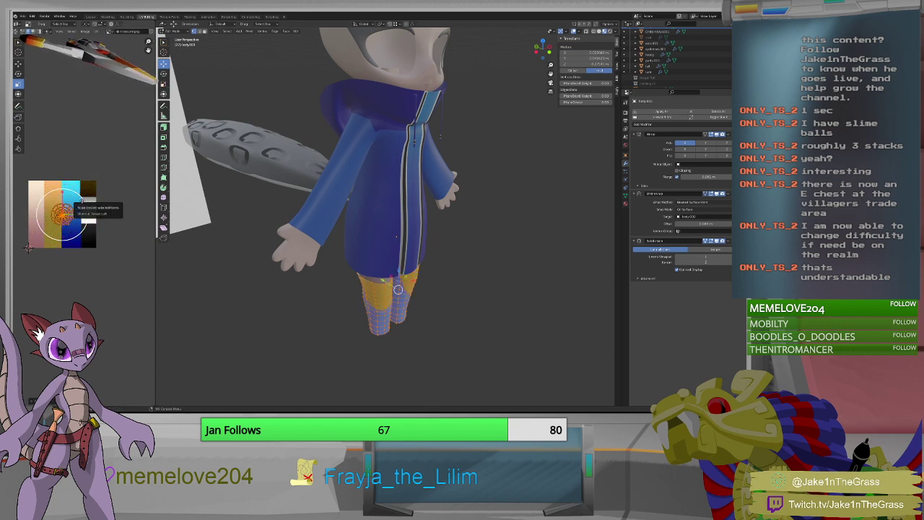
pyautogui.press('g')
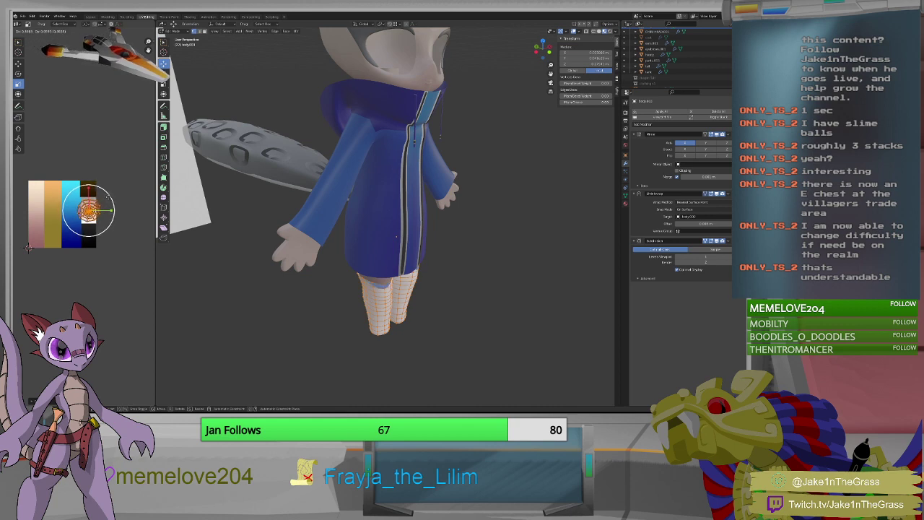
pyautogui.click(108, 197)
pyautogui.press('s')
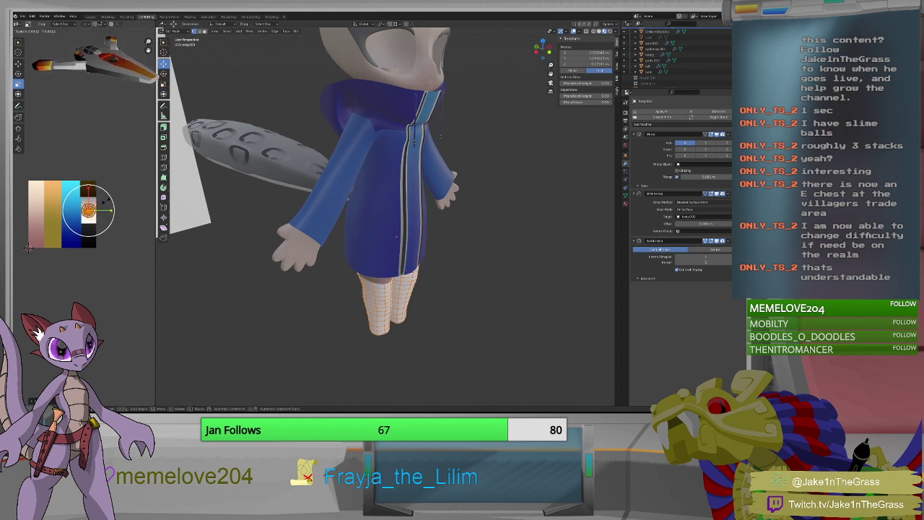
pyautogui.click(28, 248)
# Try smaller Shrinkwrap offsets on the legwear to bring it closer to the body.
pyautogui.moveTo(462, 273); pyautogui.dragTo(411, 274, button='middle')
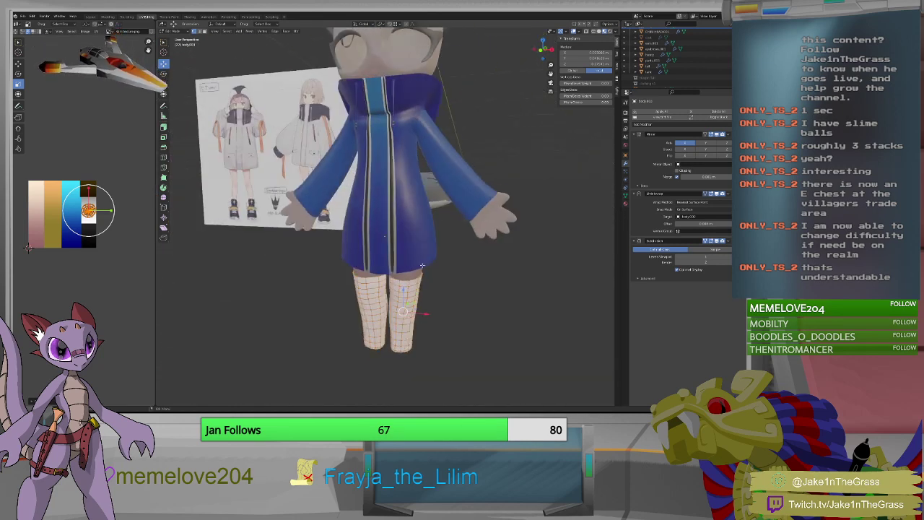
pyautogui.scroll(4, 419, 282)
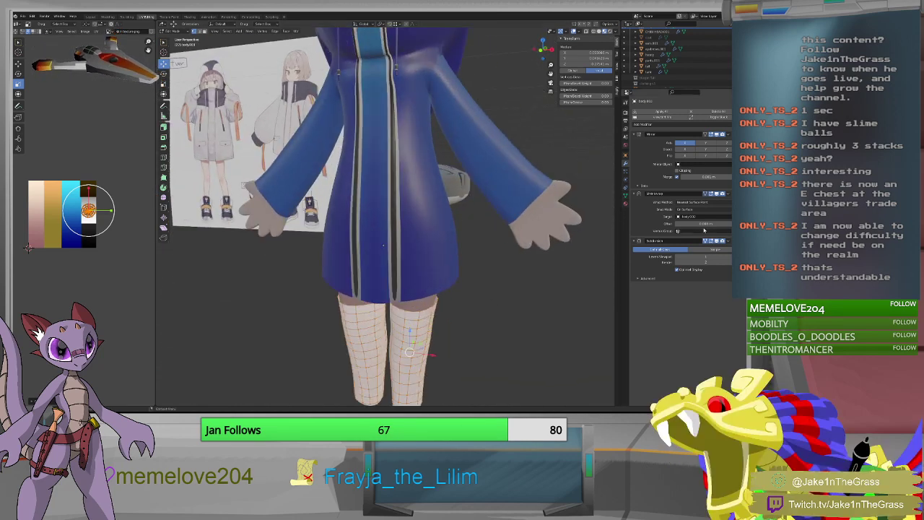
pyautogui.click(699, 224)
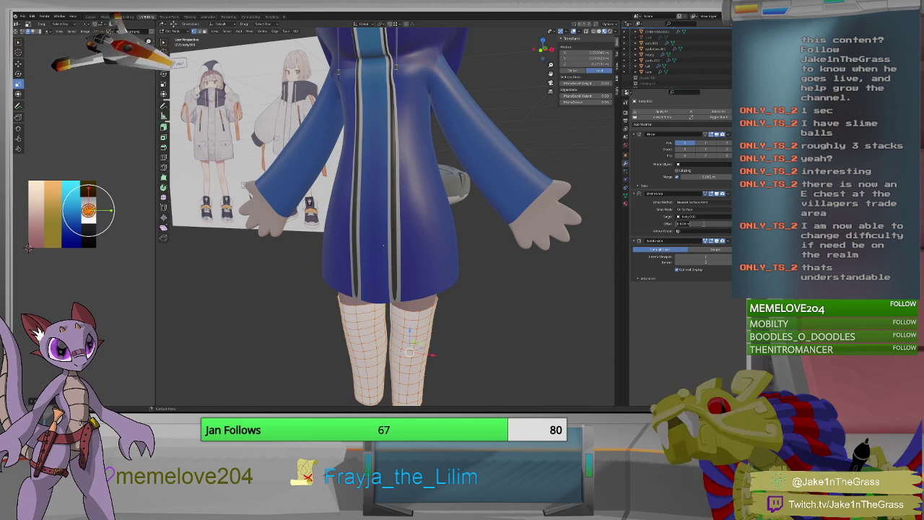
pyautogui.press('BackSpace')
pyautogui.press('BackSpace')
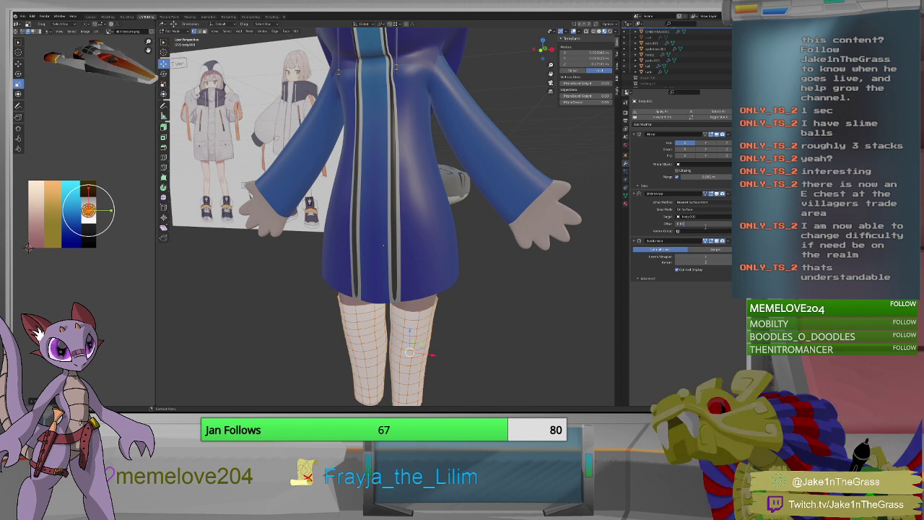
pyautogui.press('Return')
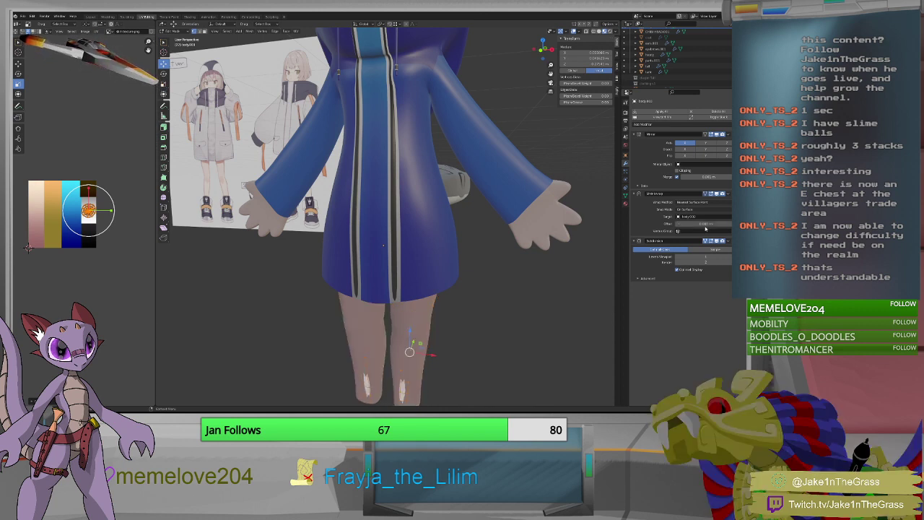
pyautogui.click(706, 223)
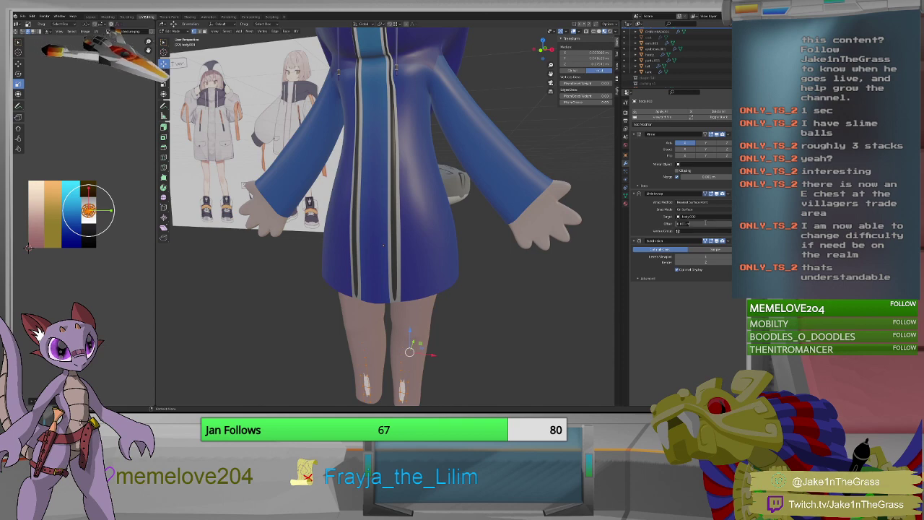
pyautogui.write('-.001')
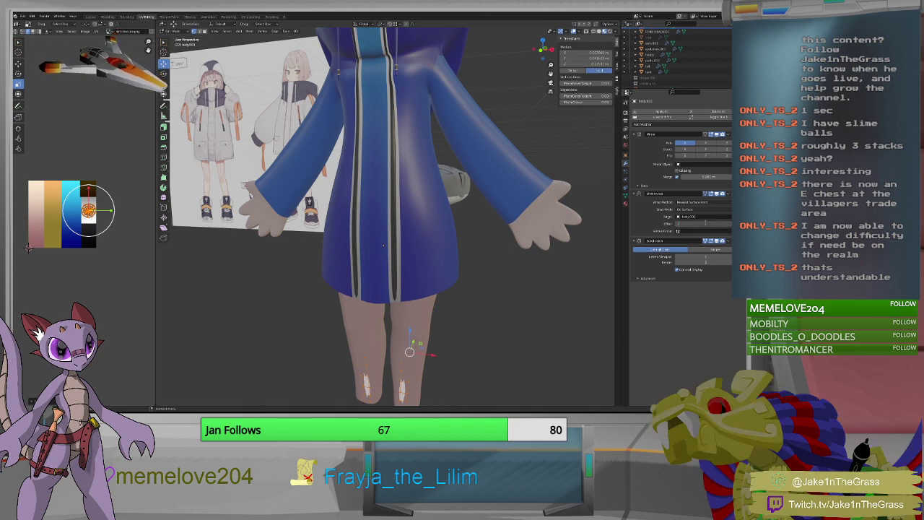
pyautogui.press('Return')
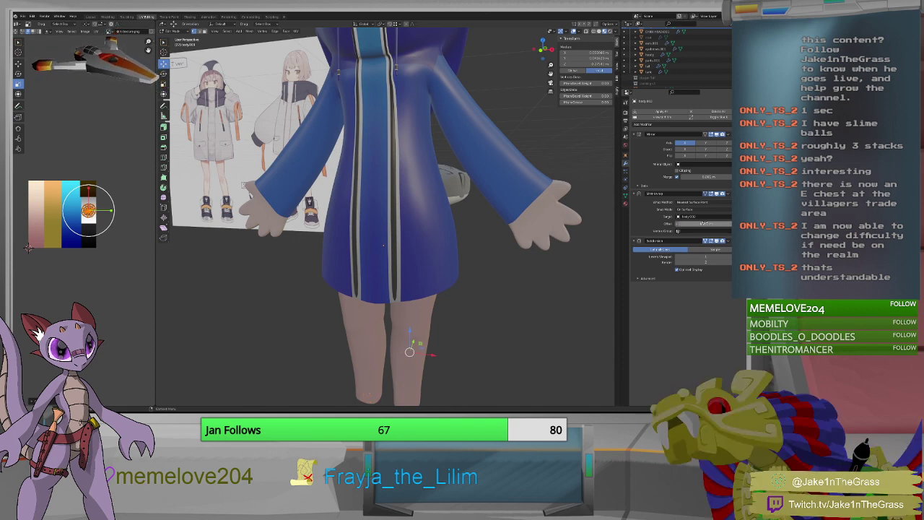
pyautogui.click(705, 223)
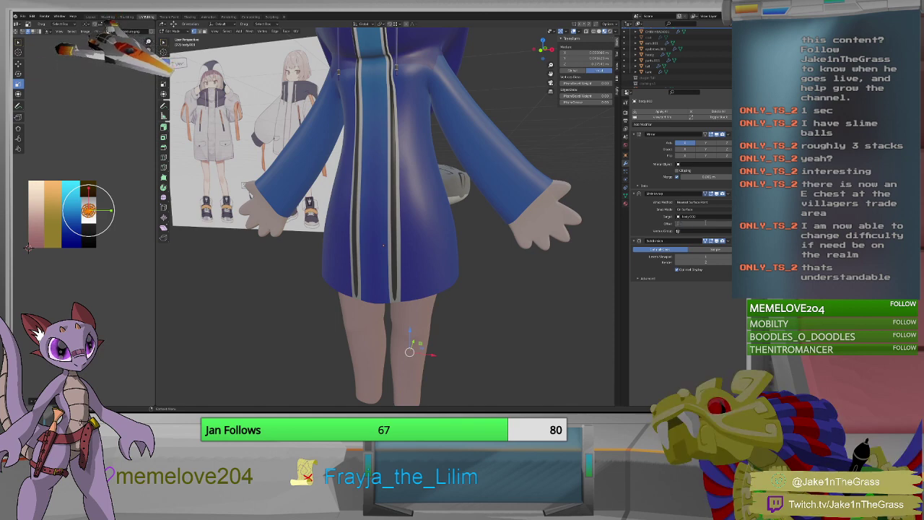
pyautogui.write('0')
pyautogui.press('Return')
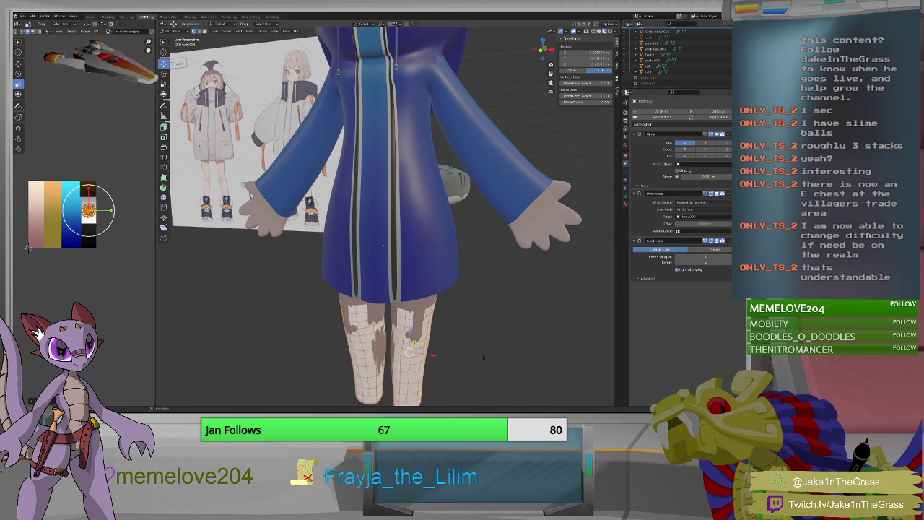
# Raise the Shrinkwrap offset slightly so the white legwear covers the skin completely.
pyautogui.moveTo(484, 357); pyautogui.dragTo(517, 339, button='middle')
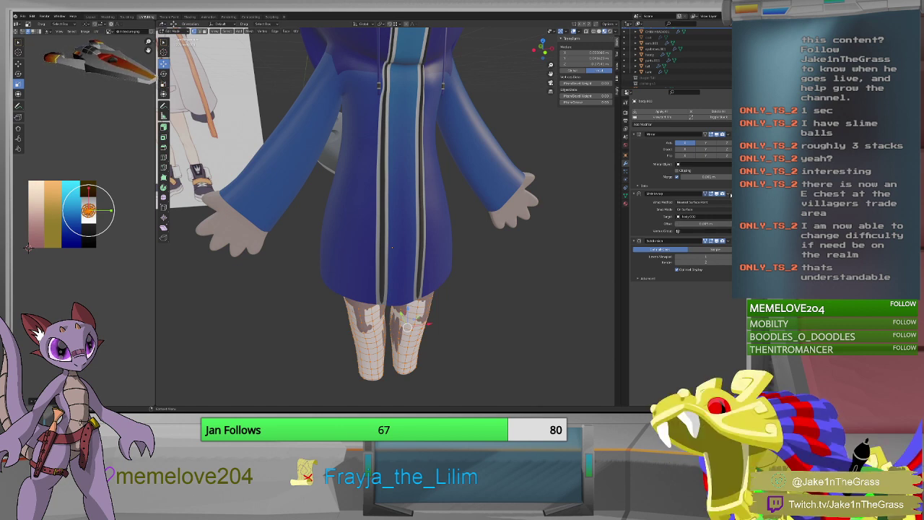
pyautogui.click(706, 224)
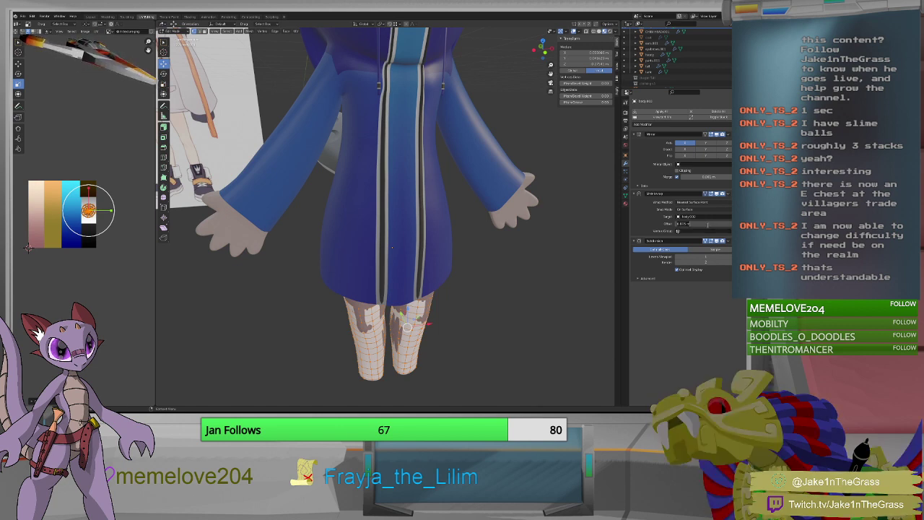
pyautogui.press('BackSpace')
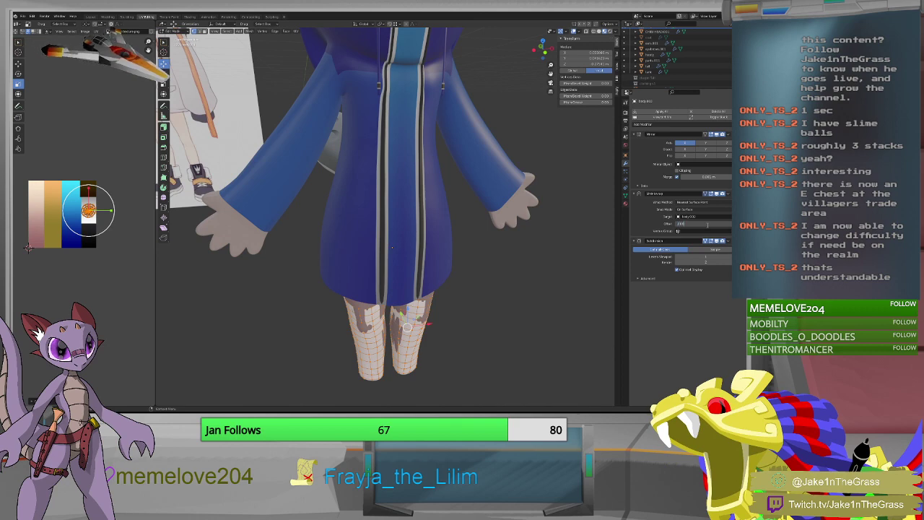
pyautogui.write('0.00')
pyautogui.press('Return')
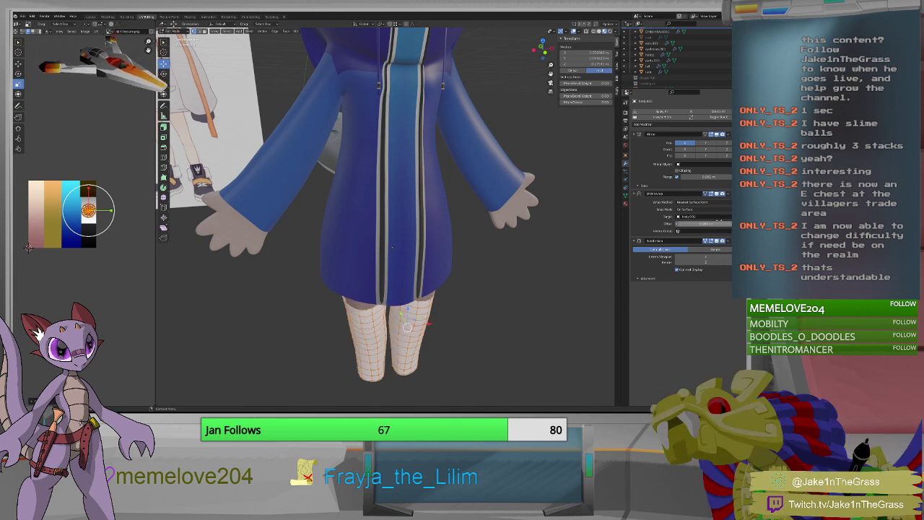
# Try applying the legwear's Shrinkwrap modifier and adding a new Shrinkwrap after the Subdivision with the body as target.
pyautogui.press('Tab')
pyautogui.click(723, 194)
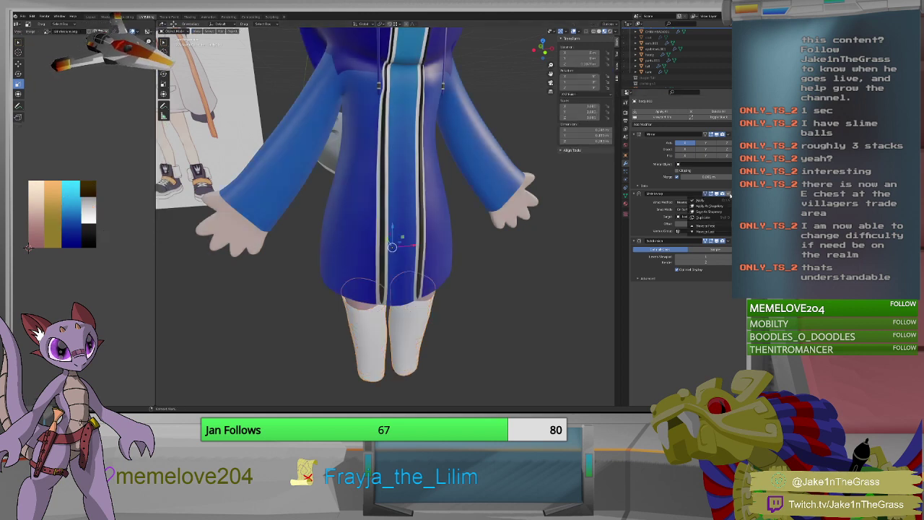
pyautogui.click(720, 202)
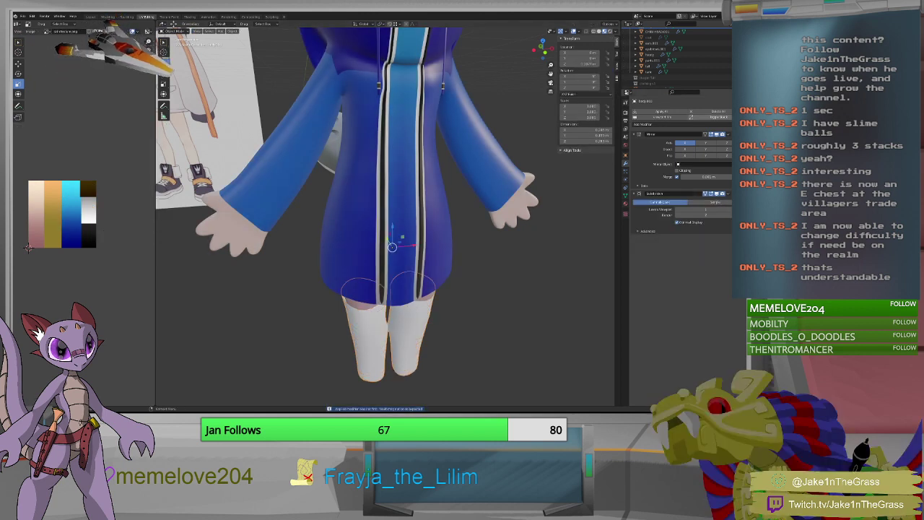
pyautogui.click(643, 124)
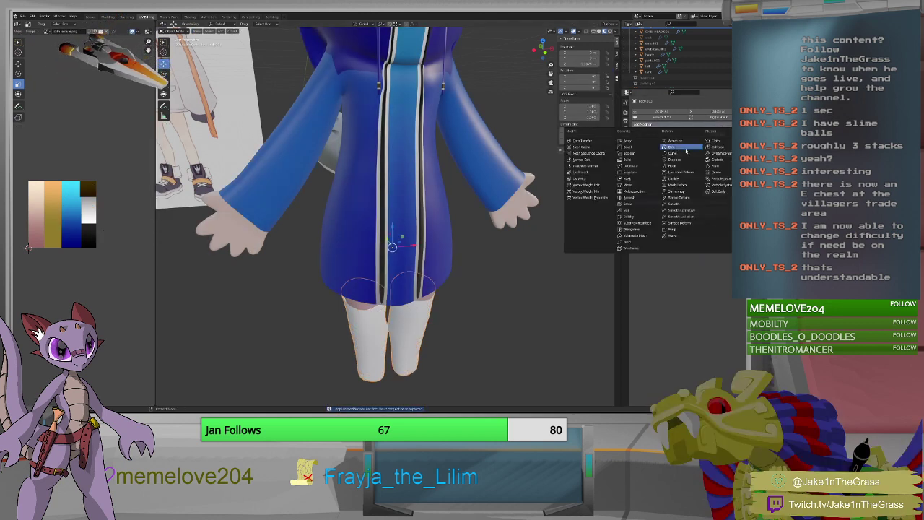
pyautogui.click(676, 192)
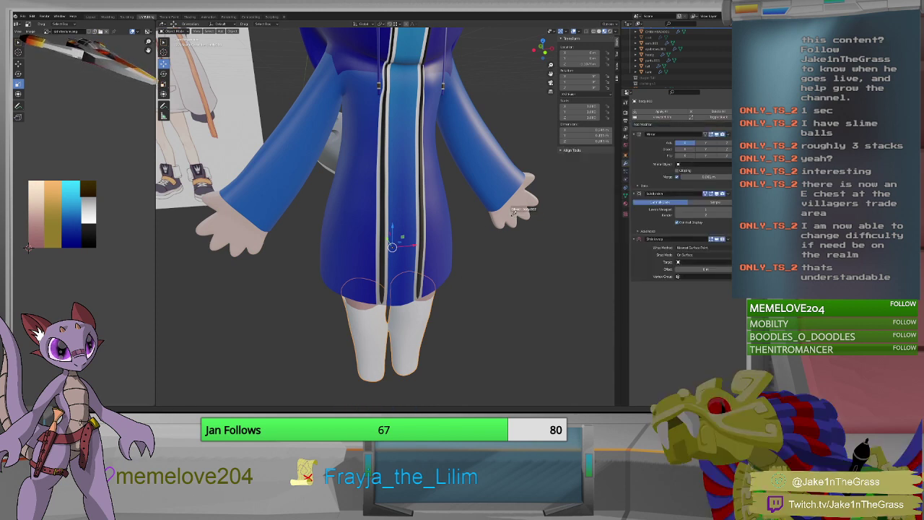
pyautogui.click(513, 211)
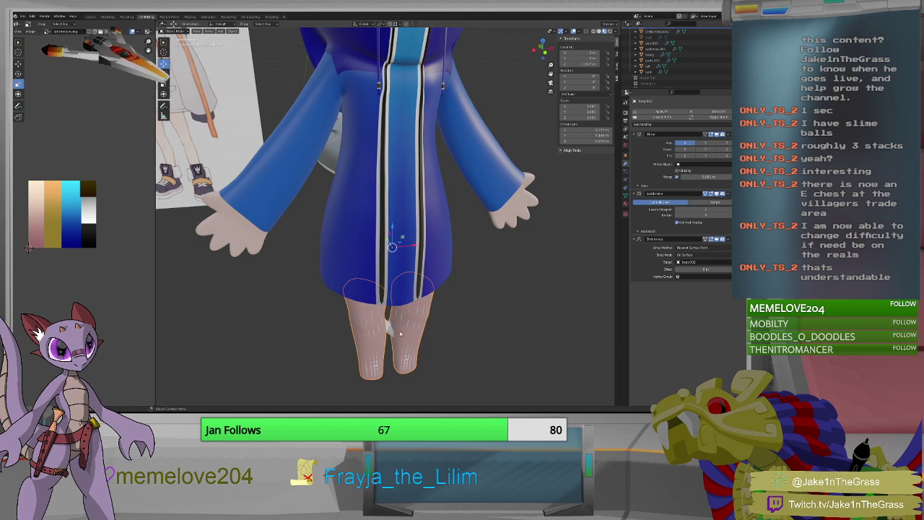
# Undo the new Shrinkwrap and the modifier application to restore the original Shrinkwrap ahead of the Subdivision.
pyautogui.moveTo(400, 333); pyautogui.dragTo(389, 301, button='middle')
pyautogui.press('Tab')
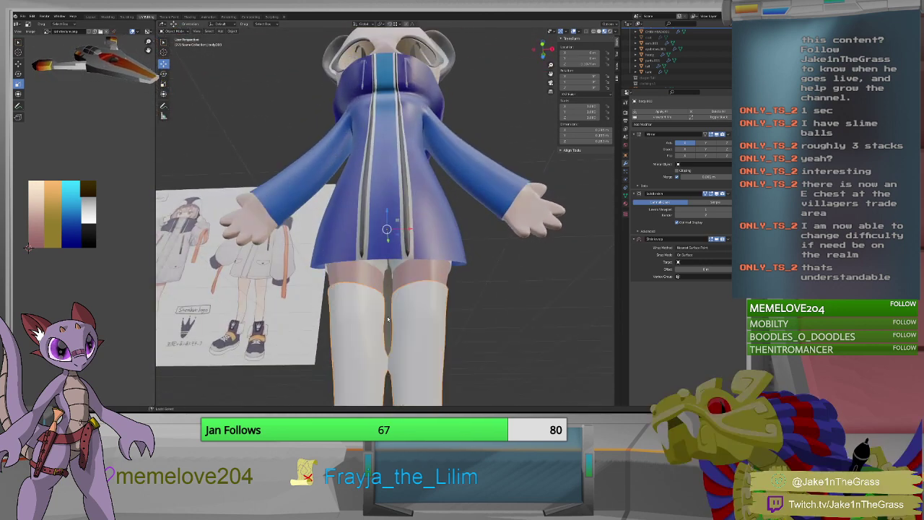
pyautogui.hotkey('ctrl', 'z')
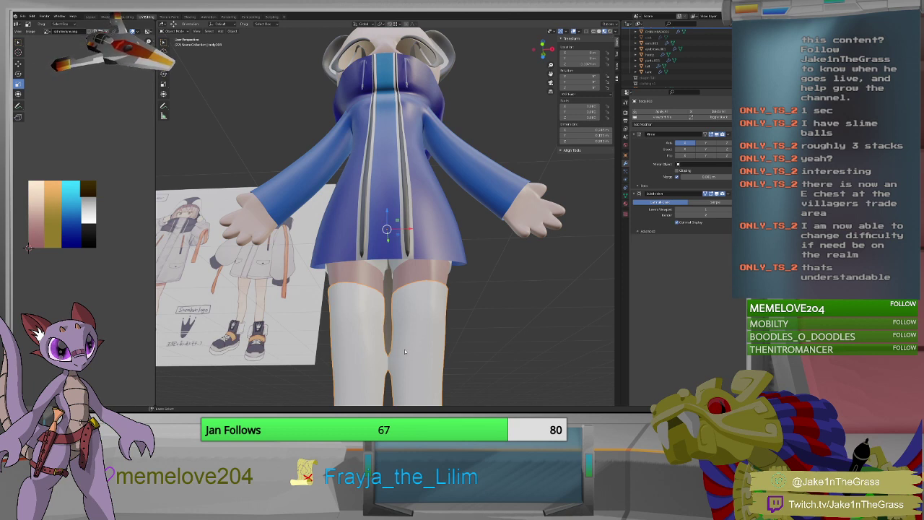
pyautogui.hotkey('ctrl', 'shift', 'z')
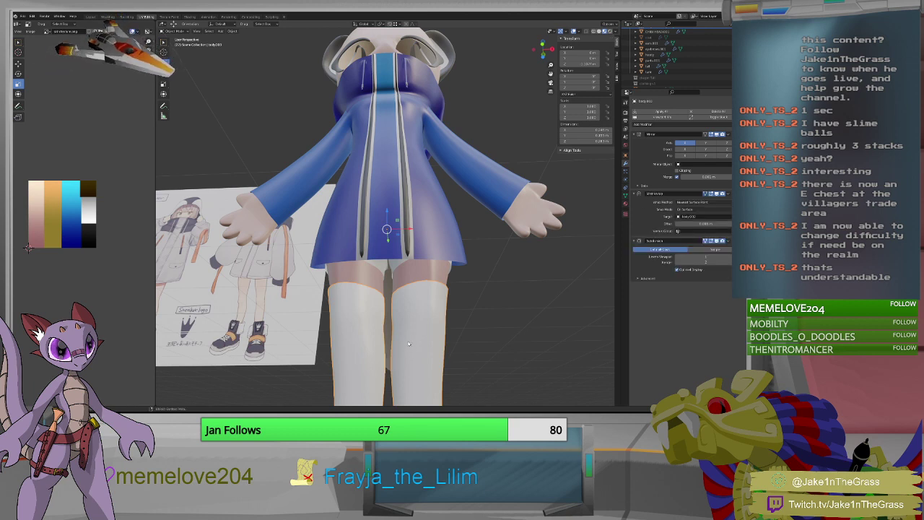
# Lower the legwear's Shrinkwrap offset and fine-tune it so the white layer sits closer to the legs.
pyautogui.moveTo(408, 345); pyautogui.dragTo(571, 296, button='middle')
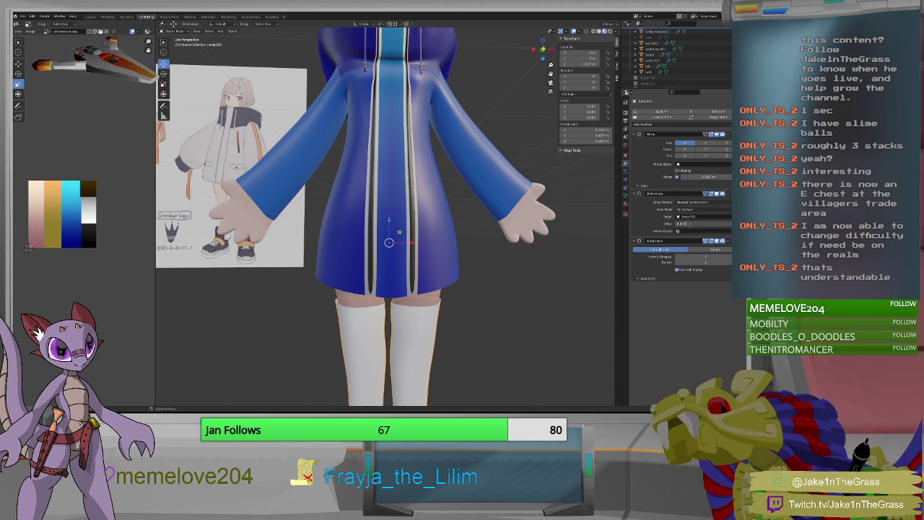
pyautogui.click(680, 224)
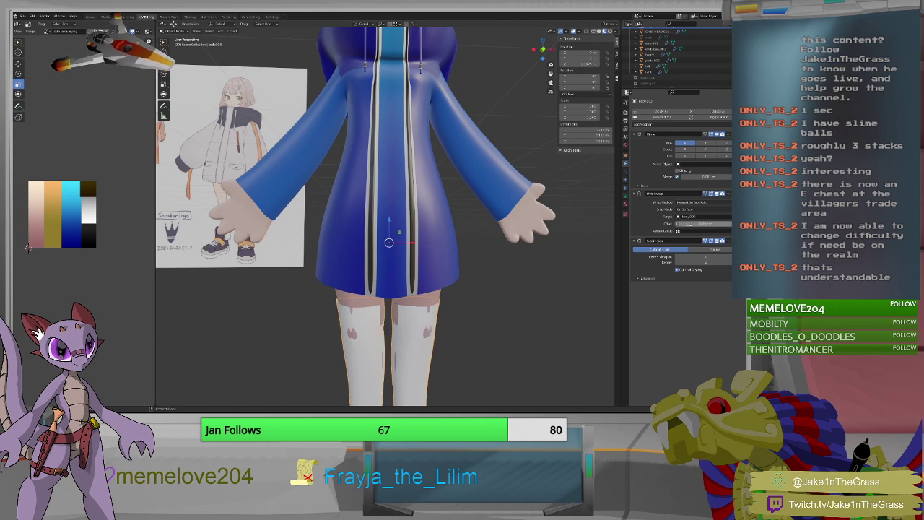
pyautogui.moveTo(419, 361); pyautogui.dragTo(489, 382, button='middle')
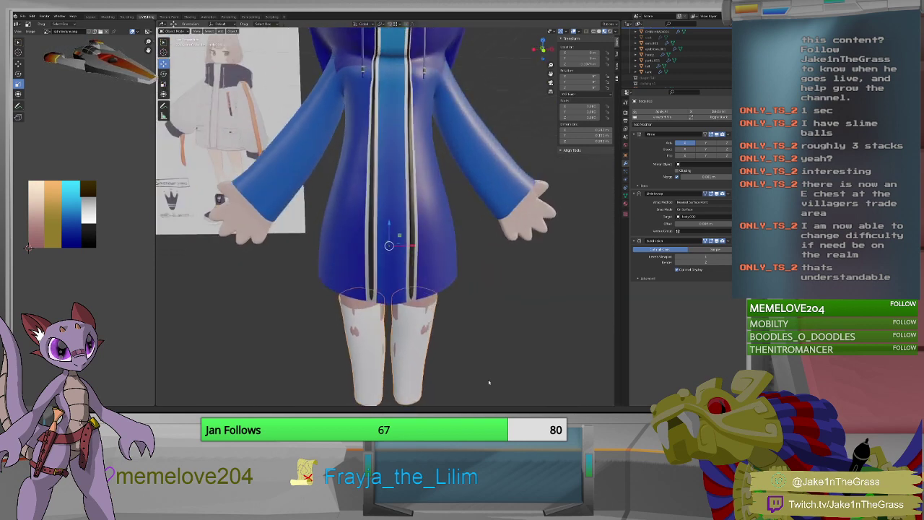
pyautogui.moveTo(705, 224); pyautogui.dragTo(704, 224)
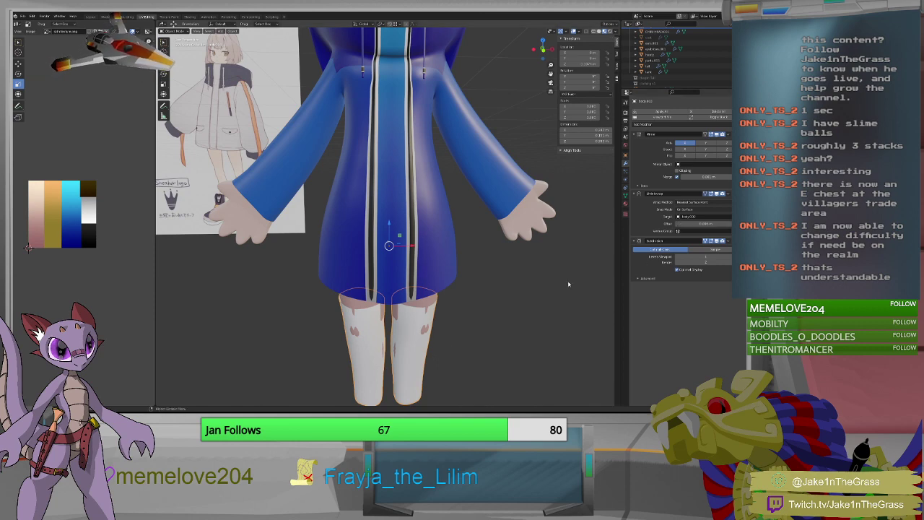
pyautogui.moveTo(499, 297); pyautogui.dragTo(561, 251, button='middle')
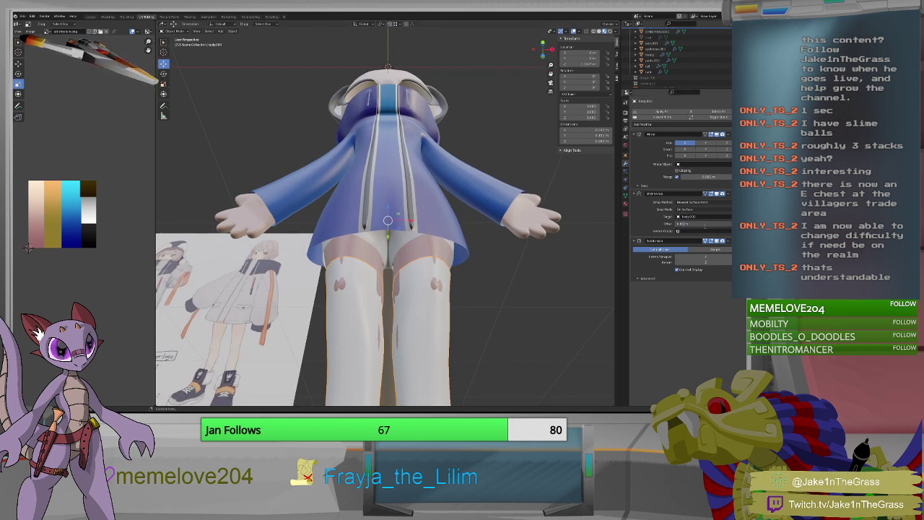
pyautogui.moveTo(683, 224); pyautogui.dragTo(704, 224)
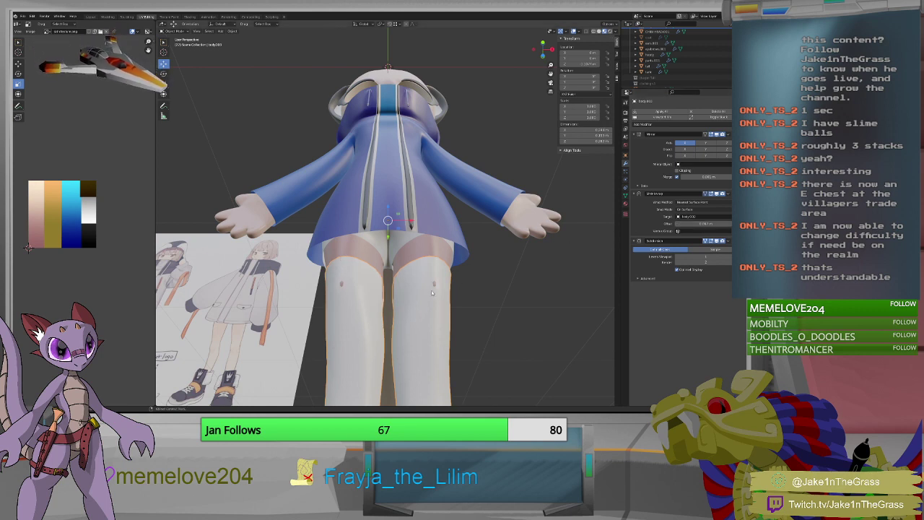
# Move the legwear vertex at the front of the upper leg along Y to cover the skin poking through.
pyautogui.press('Tab')
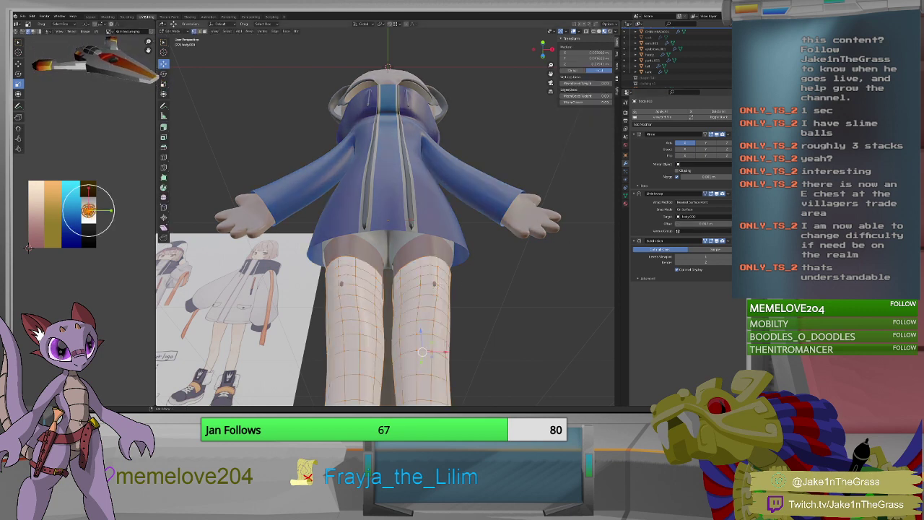
pyautogui.moveTo(387, 221); pyautogui.dragTo(387, 319, button='middle')
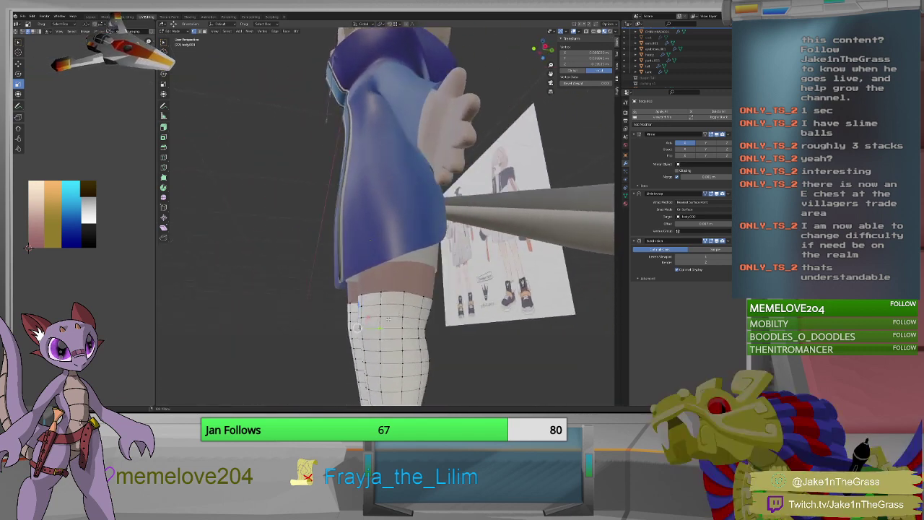
pyautogui.press('g')
pyautogui.press('y')
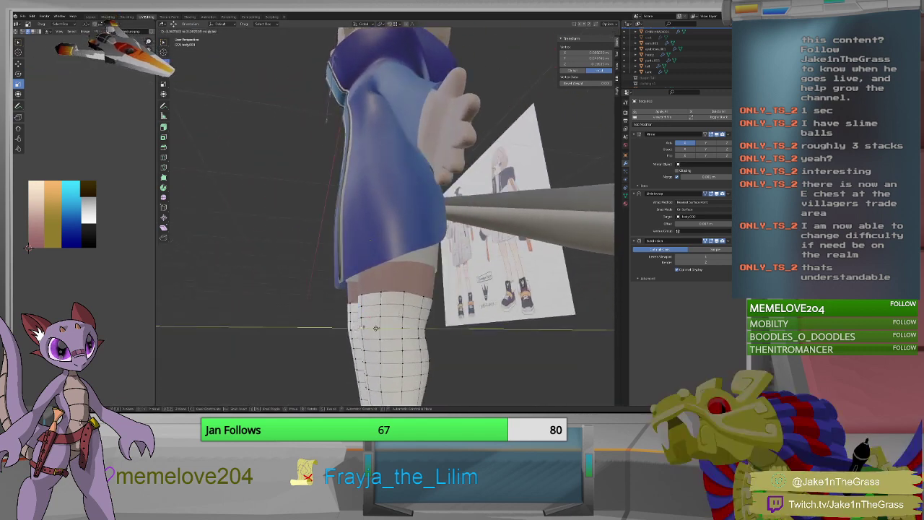
pyautogui.click(390, 325)
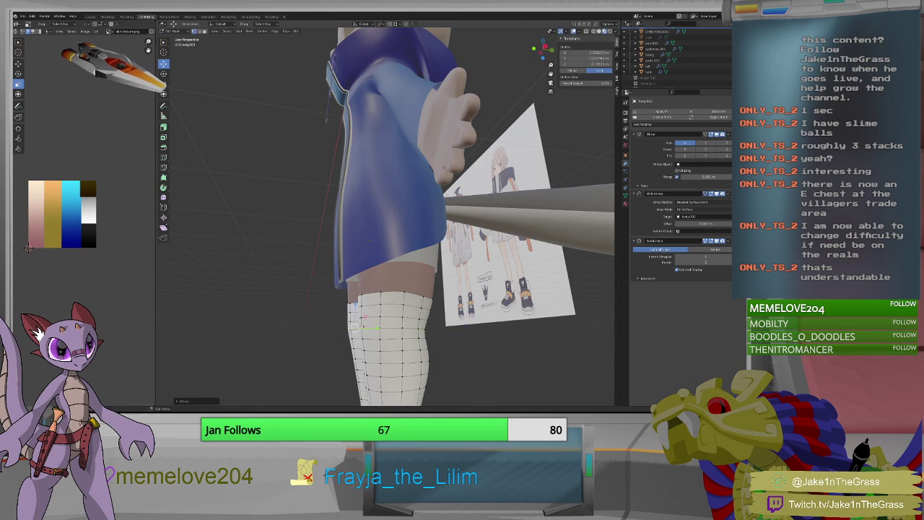
pyautogui.moveTo(390, 325); pyautogui.dragTo(459, 261, button='middle')
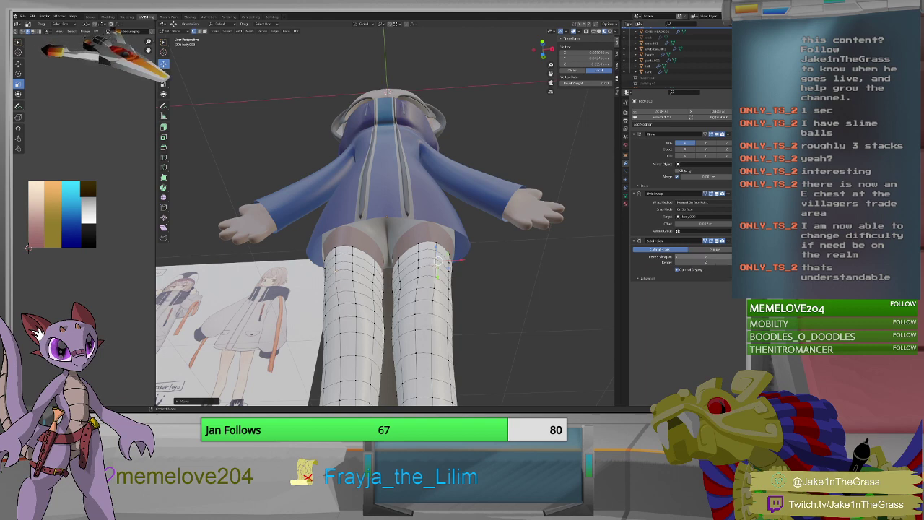
# Check the legwear around the legs and rename its object as stockings in the outliner.
pyautogui.moveTo(486, 282); pyautogui.dragTo(494, 285, button='middle')
pyautogui.moveTo(517, 282); pyautogui.dragTo(432, 320, button='middle')
pyautogui.scroll(-5, 405, 296)
pyautogui.scroll(4, 444, 315)
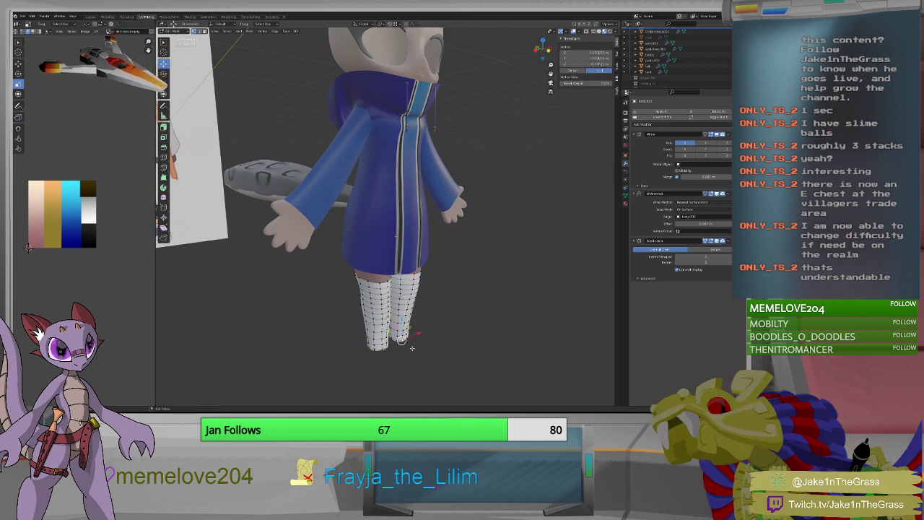
pyautogui.moveTo(404, 217); pyautogui.dragTo(491, 209, button='middle')
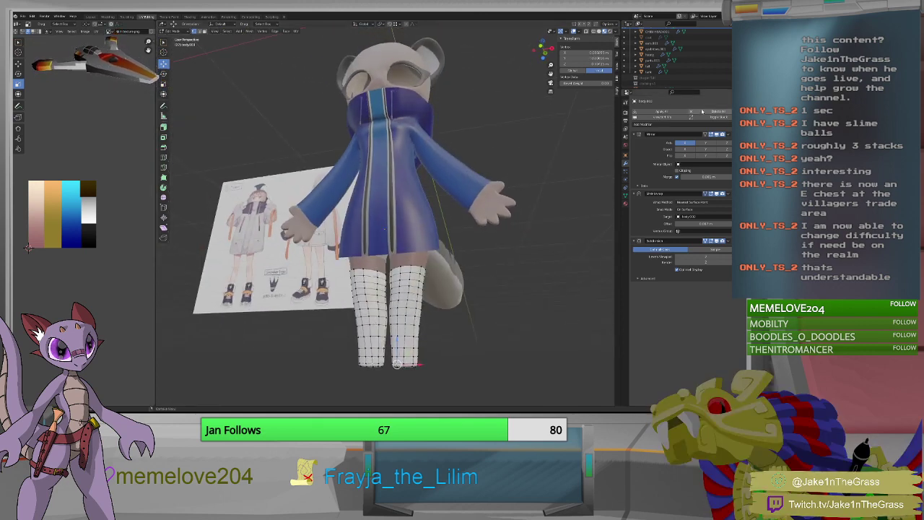
pyautogui.scroll(3, 677, 74)
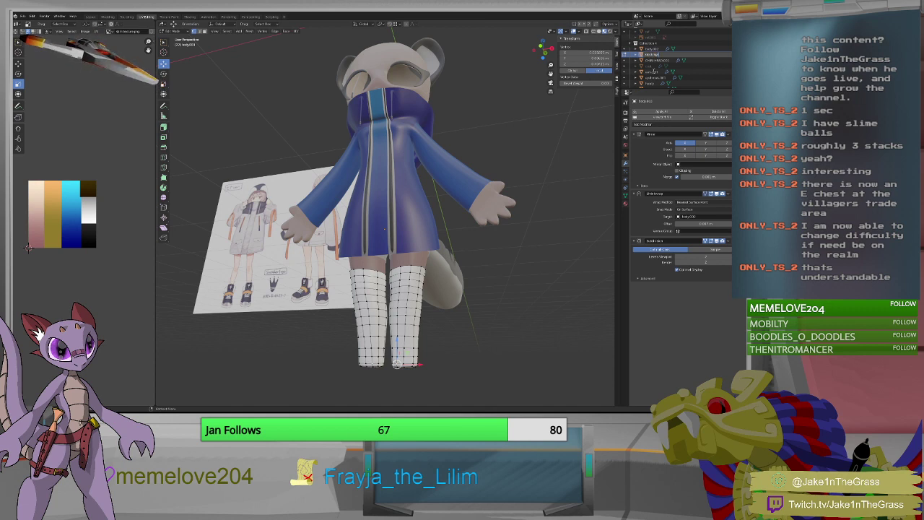
pyautogui.click(653, 72)
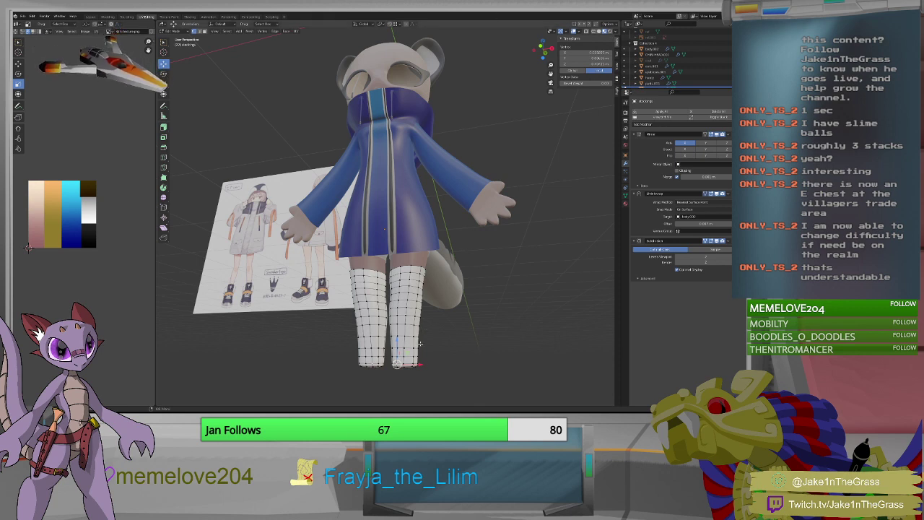
# Hide the stockings object to expose the body's bare legs.
pyautogui.moveTo(440, 366); pyautogui.dragTo(465, 361, button='middle')
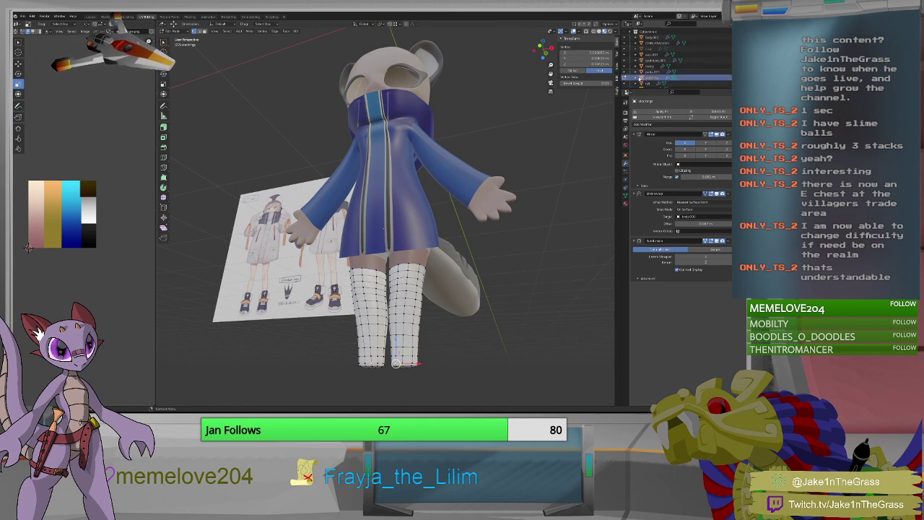
pyautogui.click(648, 78)
pyautogui.press('h')
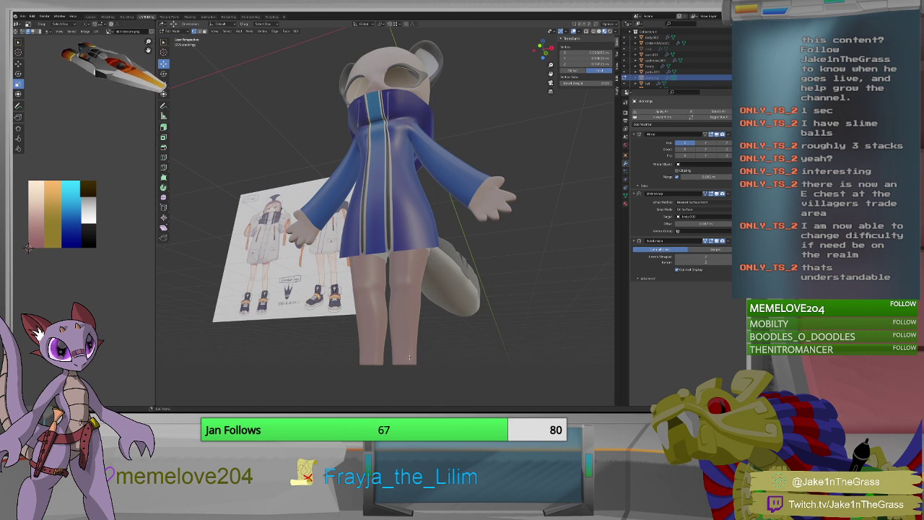
pyautogui.moveTo(408, 355); pyautogui.dragTo(409, 369, button='middle')
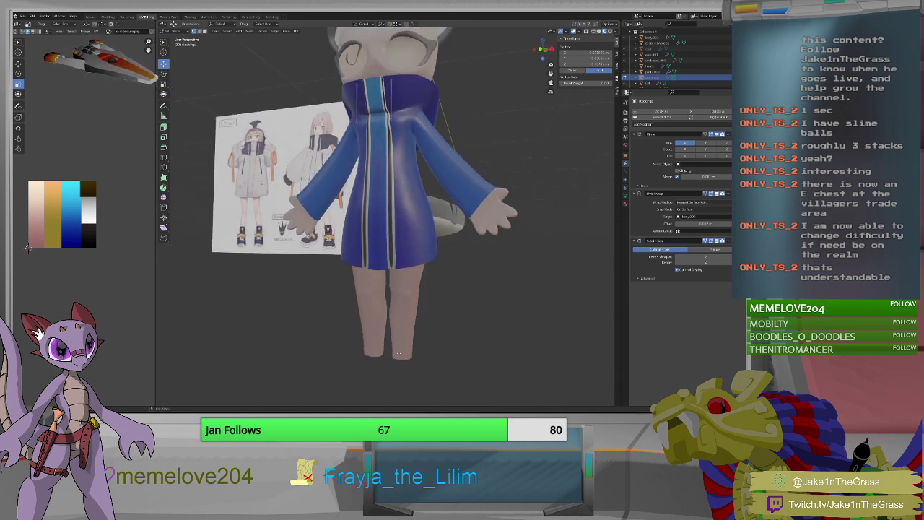
# Open the body mesh in Edit Mode and select a vertex at the lower end of its leg.
pyautogui.press('Tab')
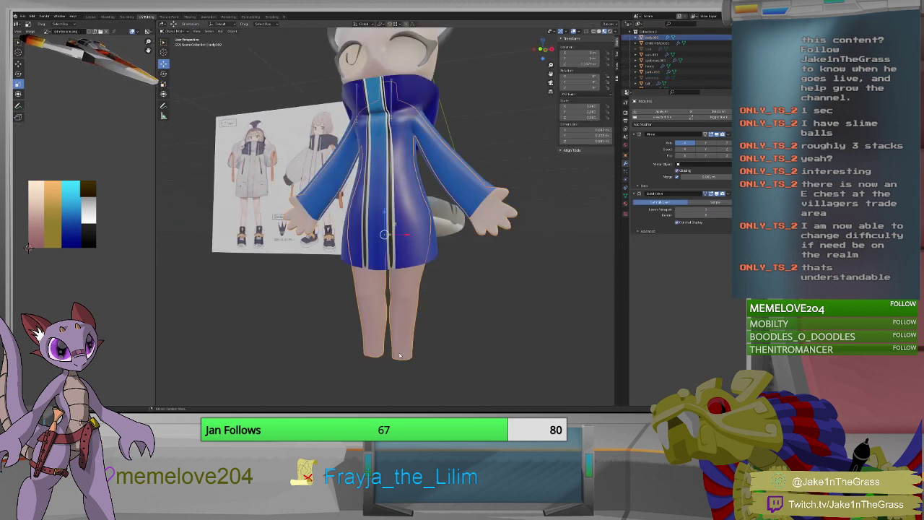
pyautogui.press('Tab')
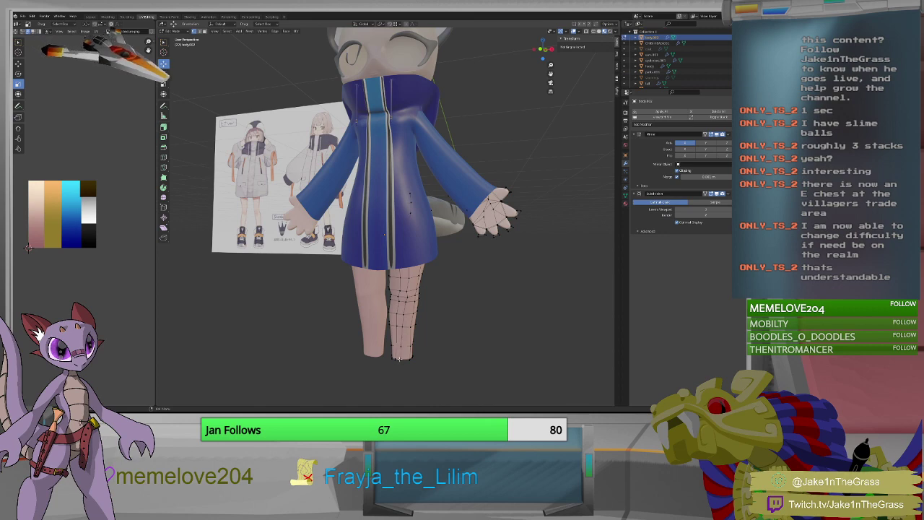
pyautogui.click(401, 359)
pyautogui.press('KP_Decimal')
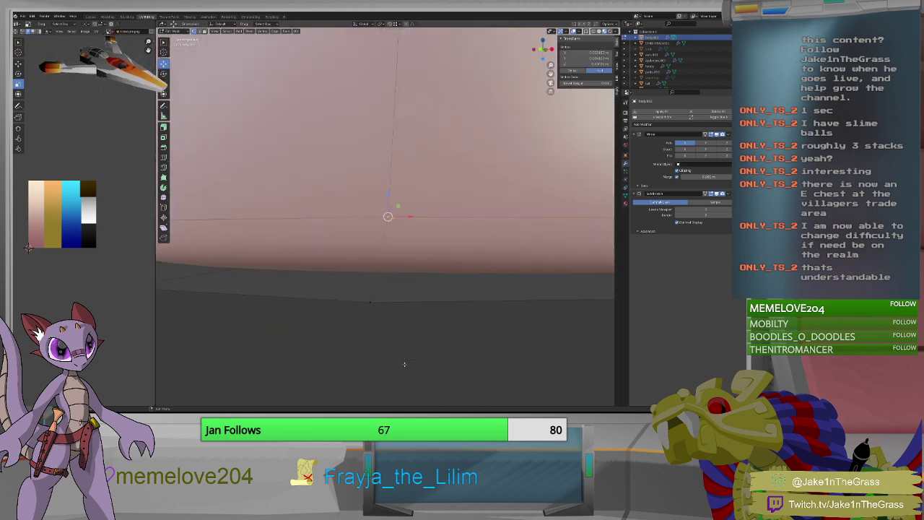
pyautogui.scroll(-4, 441, 304)
pyautogui.moveTo(440, 304); pyautogui.dragTo(411, 267, button='middle')
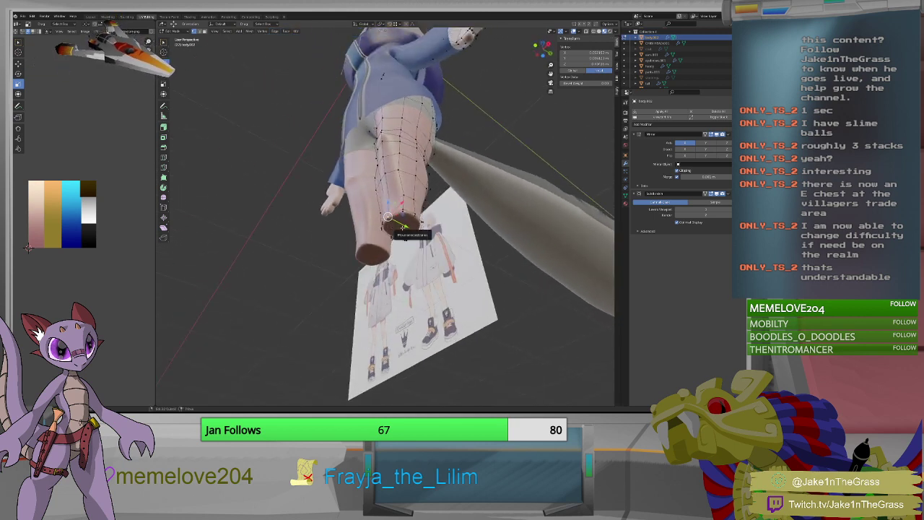
# Select the faces that close off the lower end of the leg on the body mesh, using face select mode.
pyautogui.keyDown('shift'); pyautogui.click(401, 228); pyautogui.keyUp('shift')
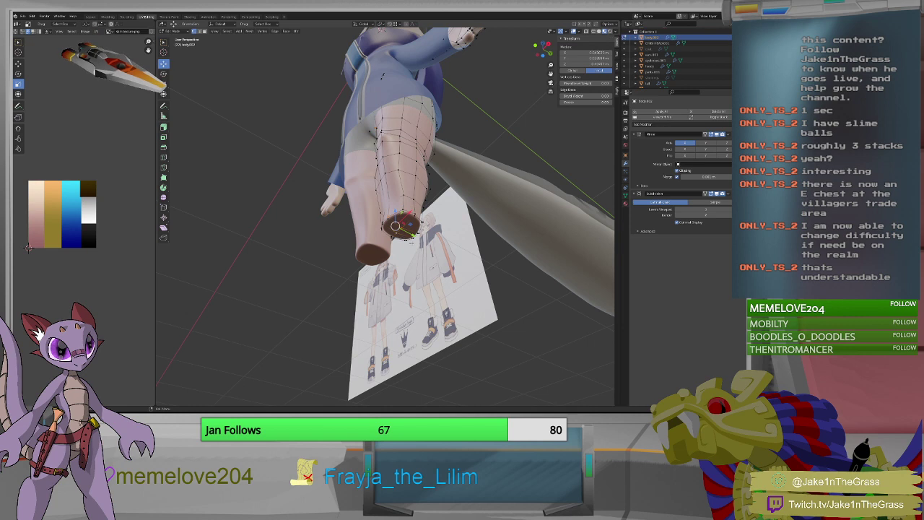
pyautogui.keyDown('alt'); pyautogui.click(412, 242); pyautogui.keyUp('alt')
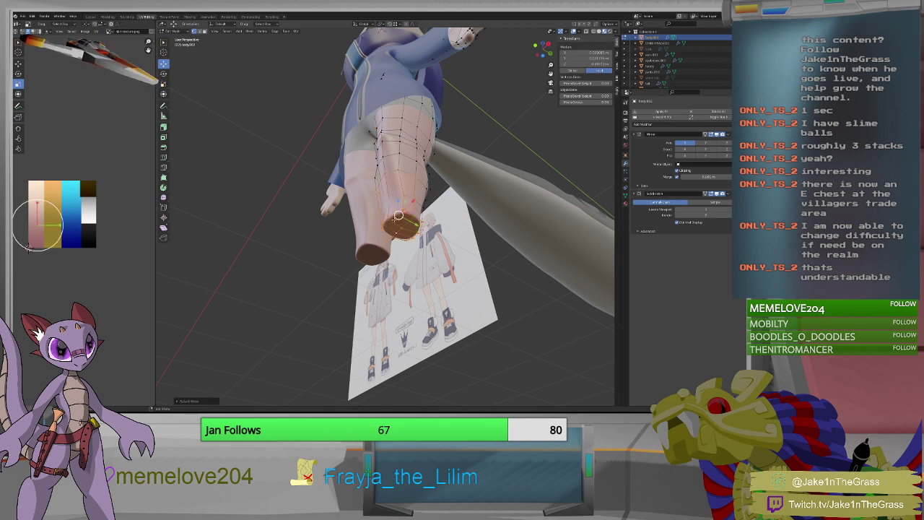
pyautogui.keyDown('alt'); pyautogui.keyDown('shift'); pyautogui.click(399, 202); pyautogui.keyUp('shift'); pyautogui.keyUp('alt')
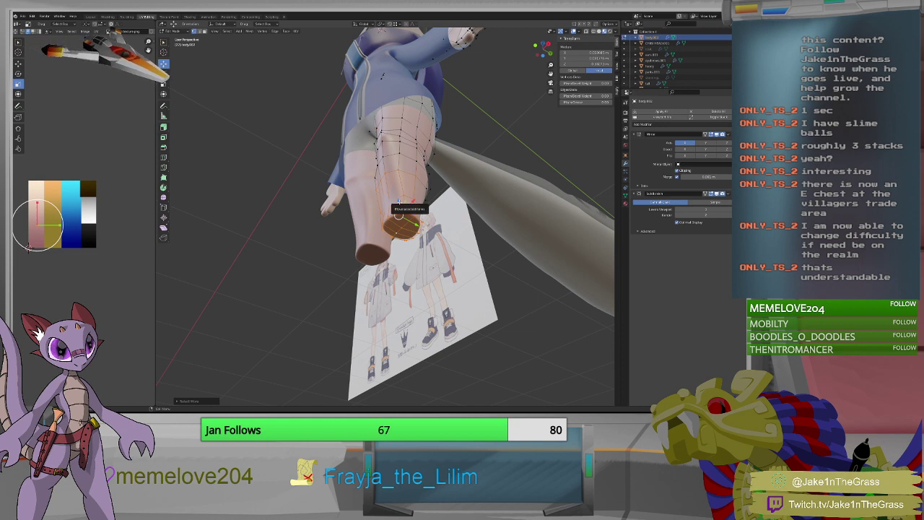
pyautogui.press('2')
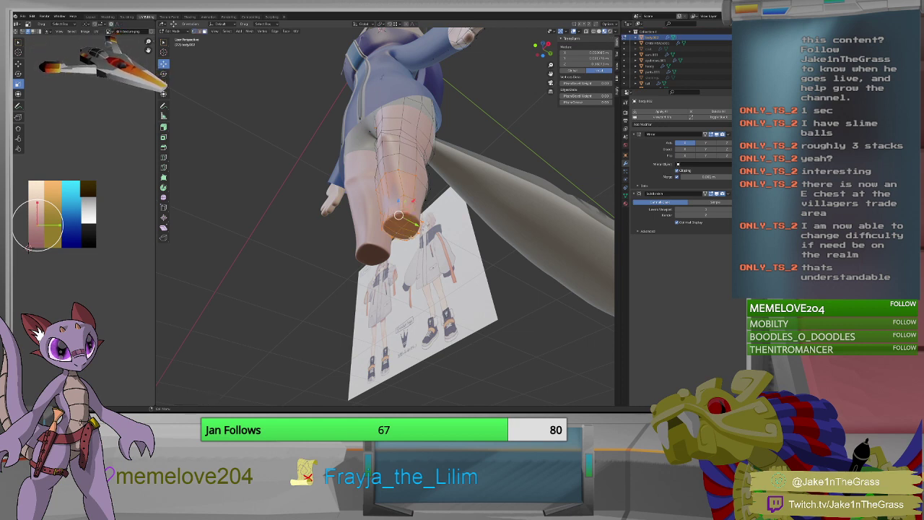
pyautogui.keyDown('alt'); pyautogui.keyDown('shift'); pyautogui.click(393, 226); pyautogui.keyUp('shift'); pyautogui.keyUp('alt')
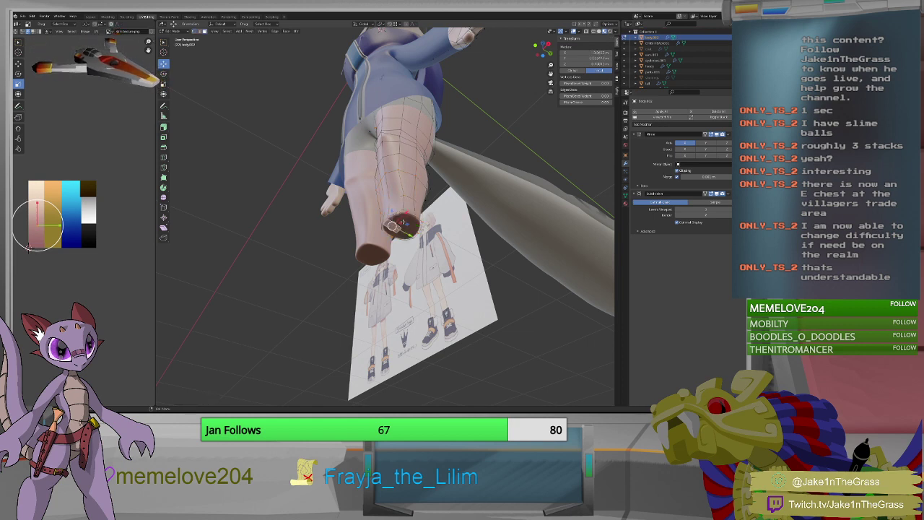
pyautogui.keyDown('alt'); pyautogui.keyDown('shift'); pyautogui.click(403, 223); pyautogui.keyUp('shift'); pyautogui.keyUp('alt')
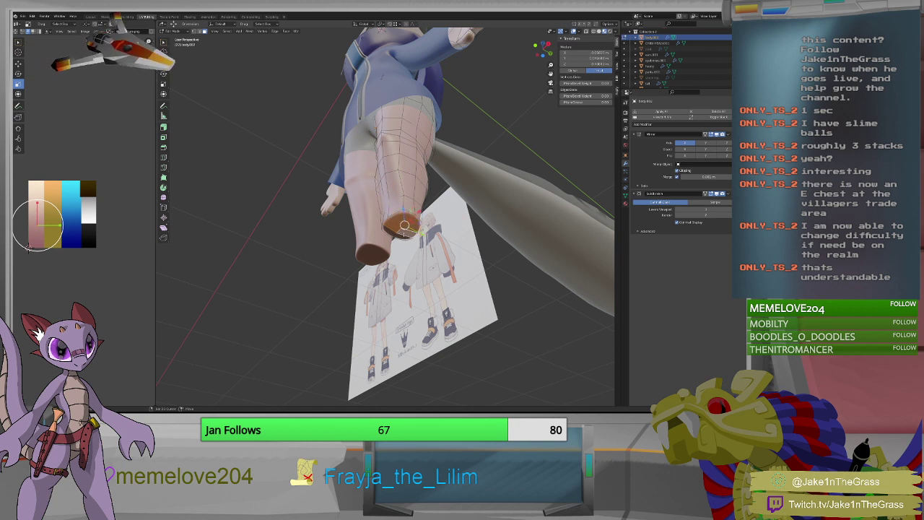
pyautogui.keyDown('alt'); pyautogui.keyDown('shift'); pyautogui.click(401, 228); pyautogui.keyUp('shift'); pyautogui.keyUp('alt')
# Grow the face selection twice from the leg's end cap up over the lower leg.
pyautogui.moveTo(401, 229); pyautogui.dragTo(379, 231, button='middle')
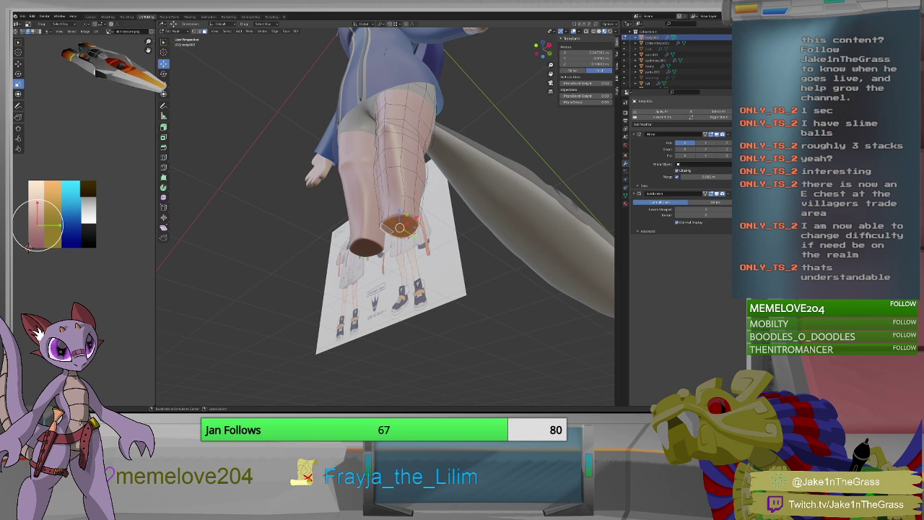
pyautogui.press('ctrl+KP_Add')
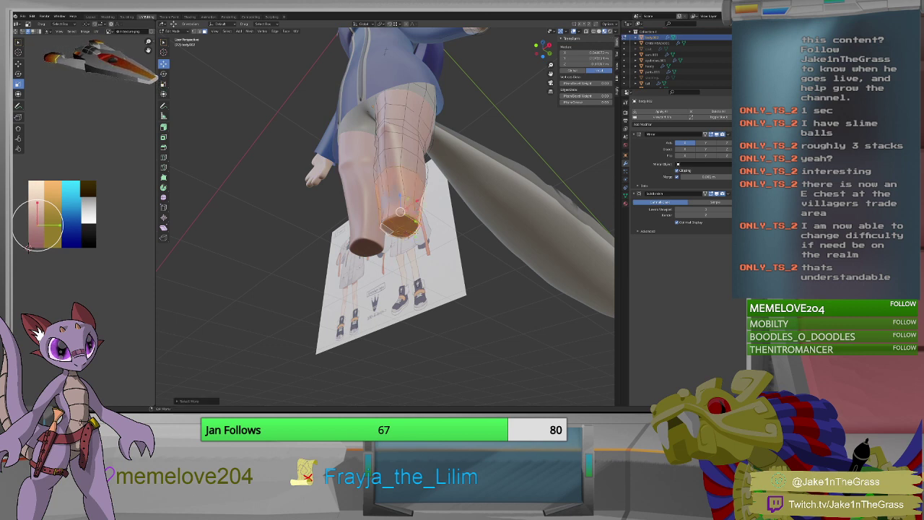
pyautogui.moveTo(383, 231); pyautogui.dragTo(421, 219, button='middle')
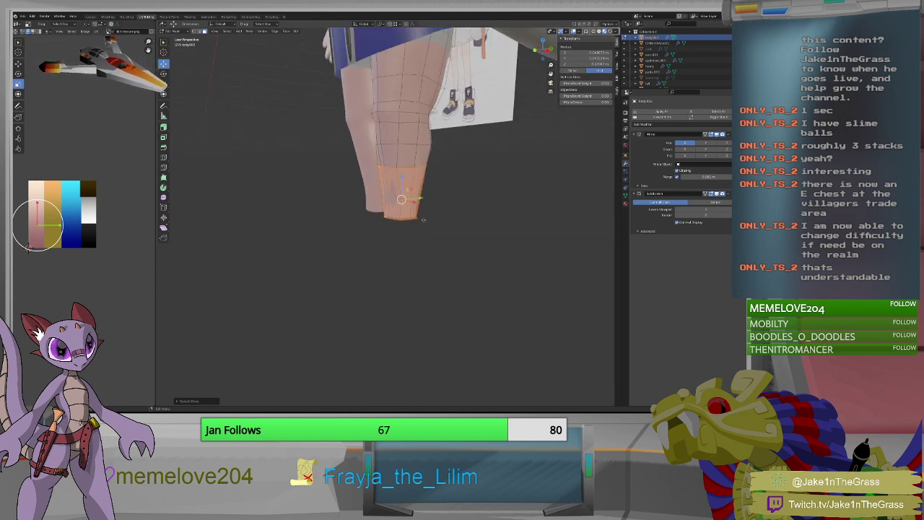
pyautogui.press('ctrl+KP_Add')
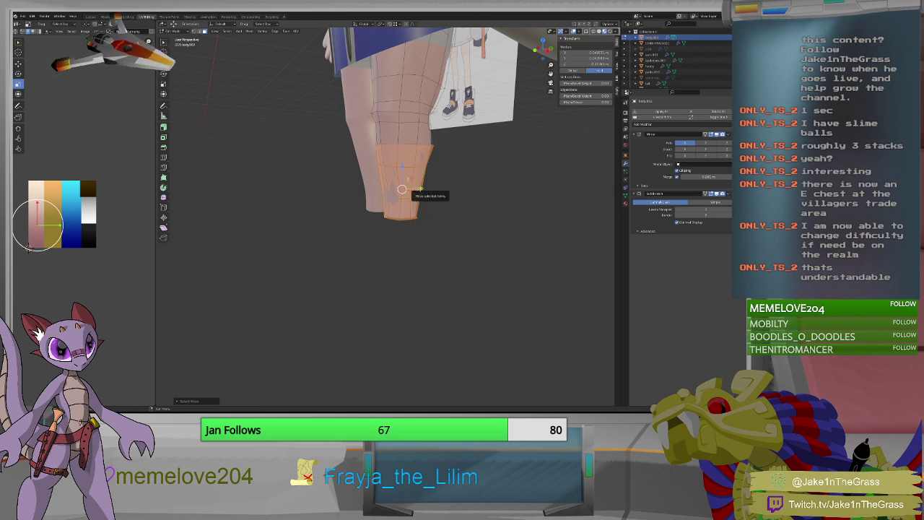
# Inspect the extent of the selected lower-leg faces from several sides and compare the character with the reference sheet.
pyautogui.moveTo(419, 190)
pyautogui.mouseDown(button='middle')
pyautogui.moveTo(450, 188)
pyautogui.moveTo(415, 205)
pyautogui.moveTo(417, 223)
pyautogui.moveTo(419, 201)
pyautogui.moveTo(390, 194)
pyautogui.moveTo(283, 196)
pyautogui.moveTo(422, 194)
pyautogui.moveTo(415, 206)
pyautogui.mouseUp(button='middle')
pyautogui.scroll(-6, 436, 202)
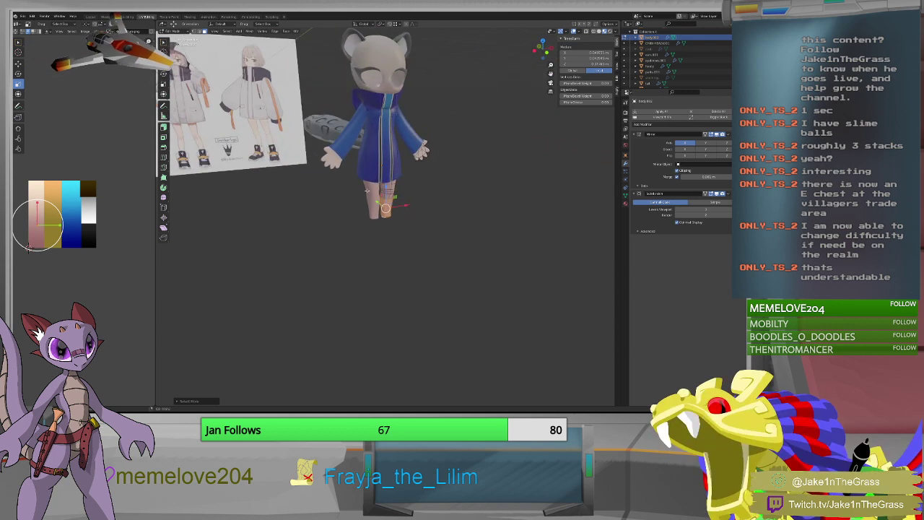
pyautogui.scroll(2, 397, 228)
pyautogui.scroll(3, 395, 227)
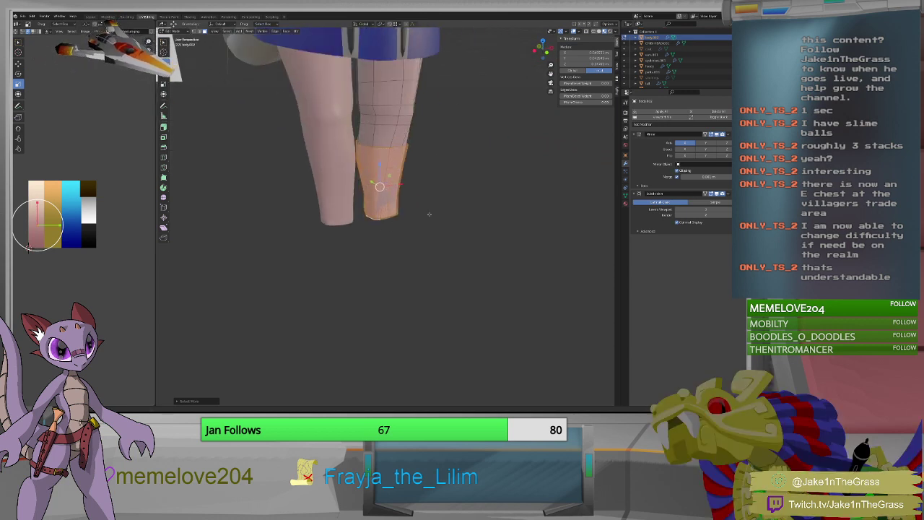
pyautogui.moveTo(429, 215); pyautogui.dragTo(396, 194, button='middle')
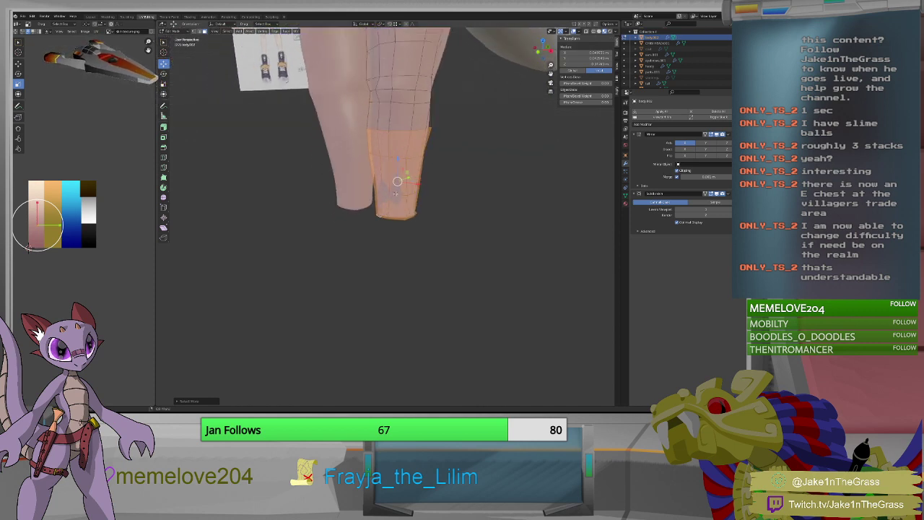
pyautogui.moveTo(419, 141); pyautogui.dragTo(432, 167, button='middle')
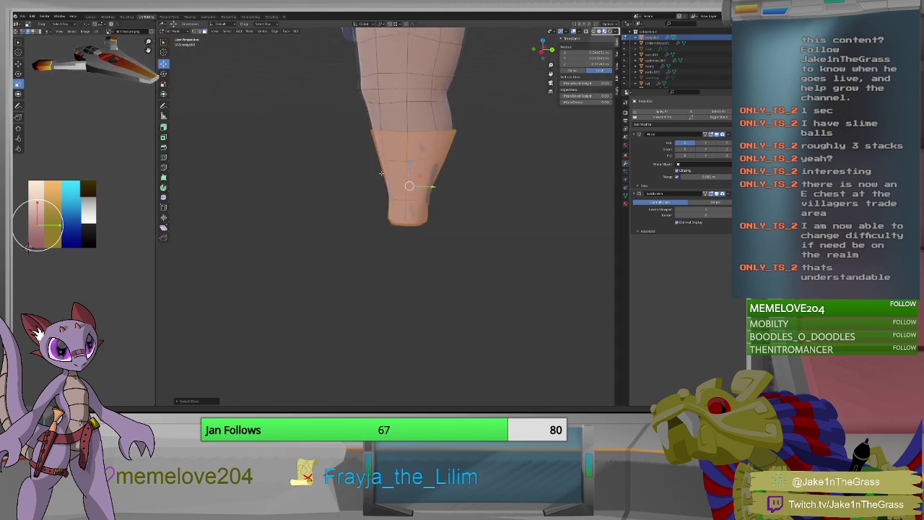
pyautogui.moveTo(440, 204); pyautogui.dragTo(445, 186, button='middle')
pyautogui.moveTo(438, 170); pyautogui.dragTo(466, 180, button='middle')
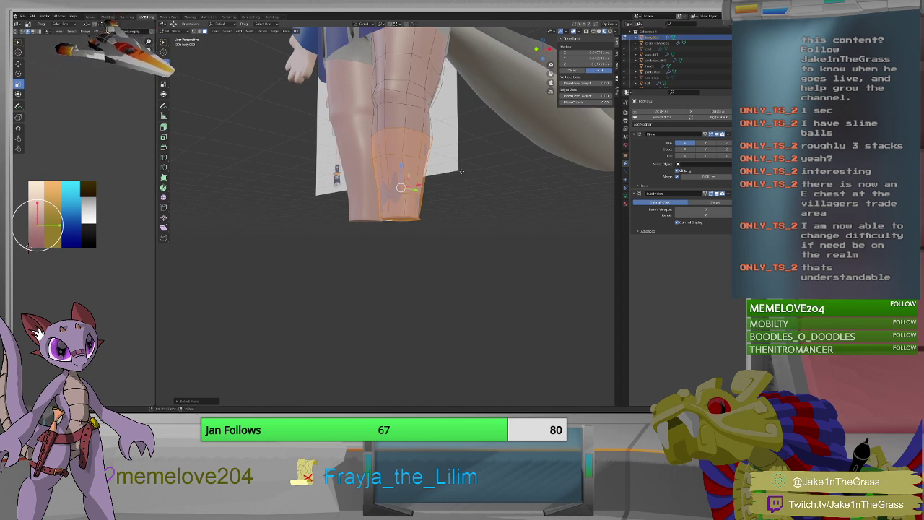
# Duplicate the selected lower-leg faces in place and separate the copy into its own object.
pyautogui.press('g')
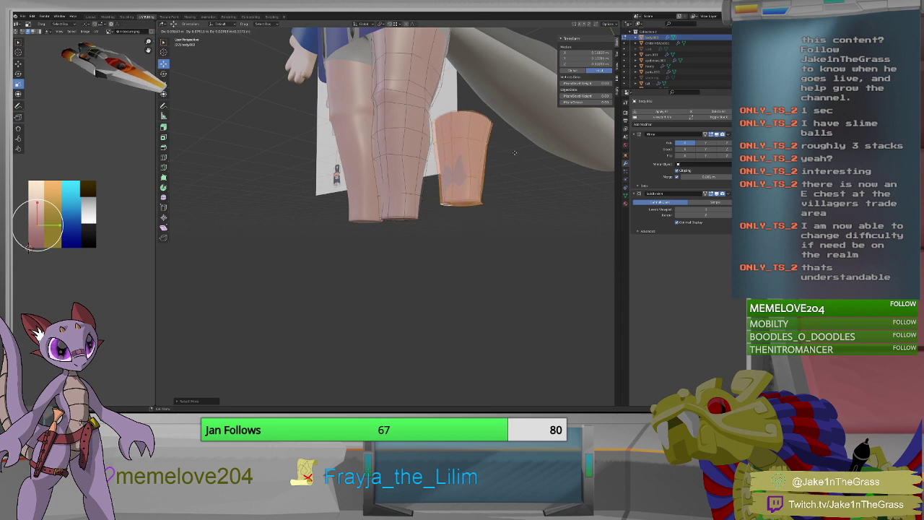
pyautogui.press('Escape')
pyautogui.press('p')
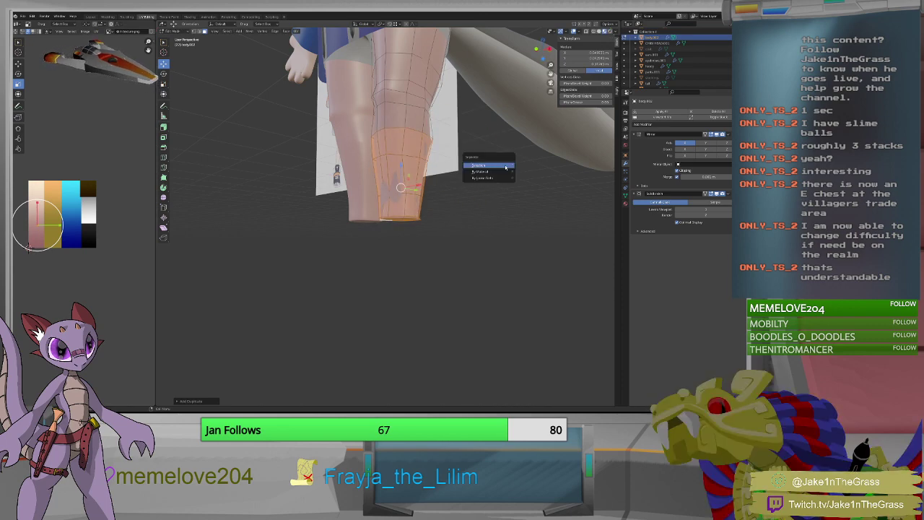
pyautogui.click(506, 167)
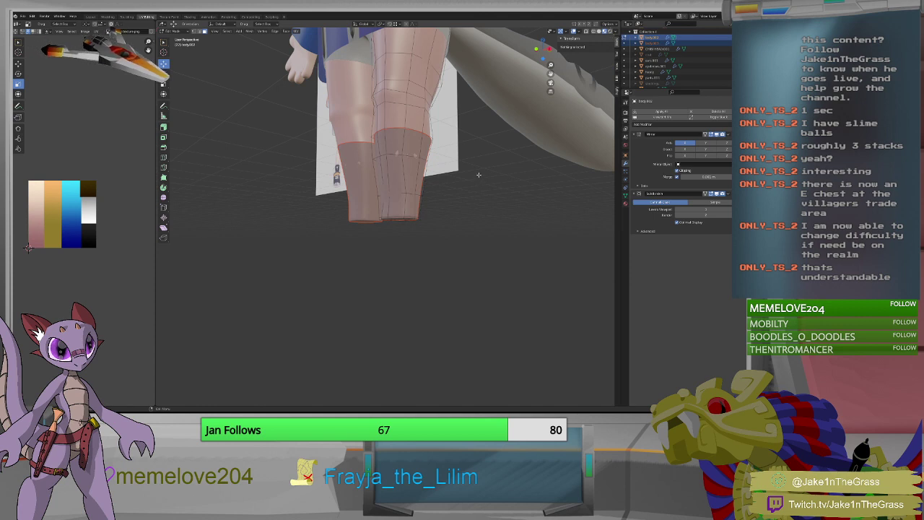
# Open the separated lower-leg object in Edit Mode and select its whole mesh.
pyautogui.press('Tab')
pyautogui.press('Tab')
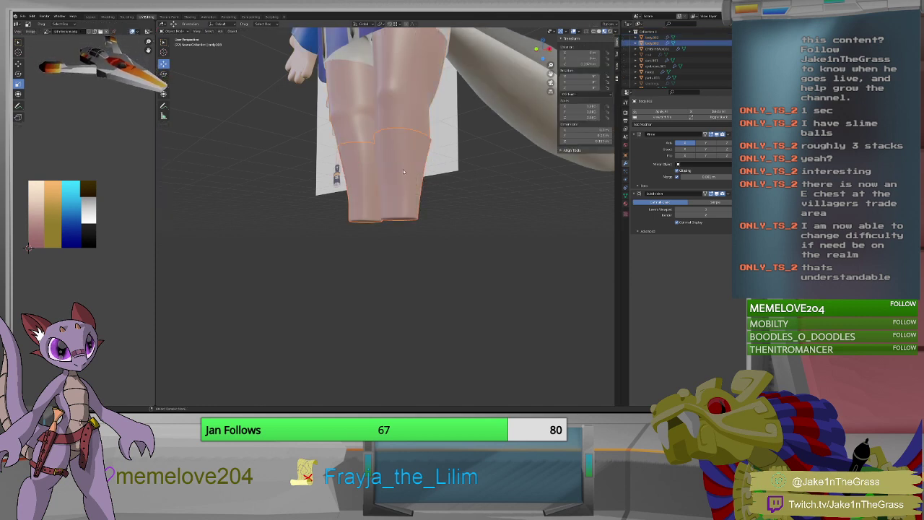
pyautogui.moveTo(402, 169); pyautogui.dragTo(412, 193, button='middle')
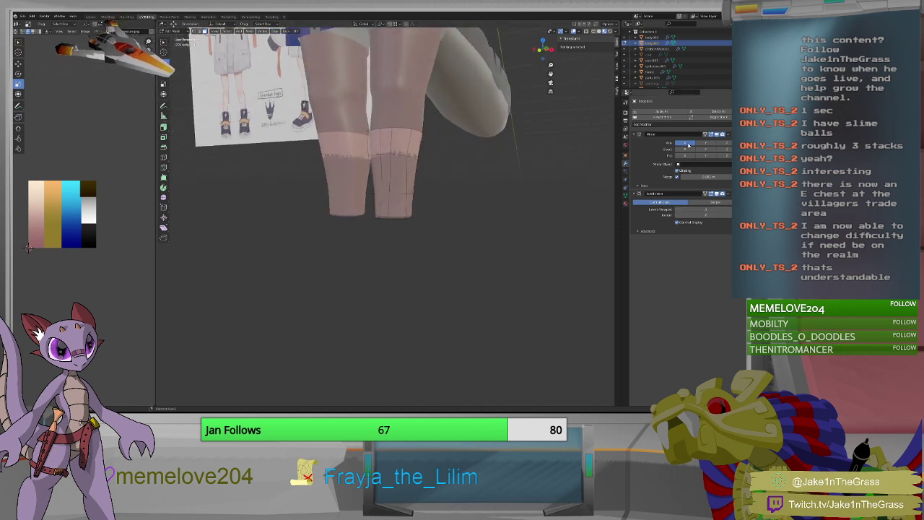
pyautogui.click(678, 125)
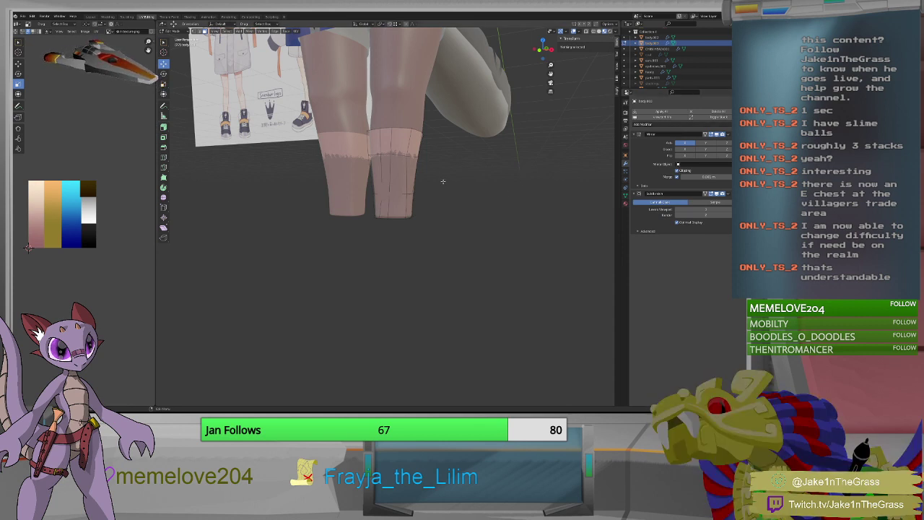
pyautogui.press('a')
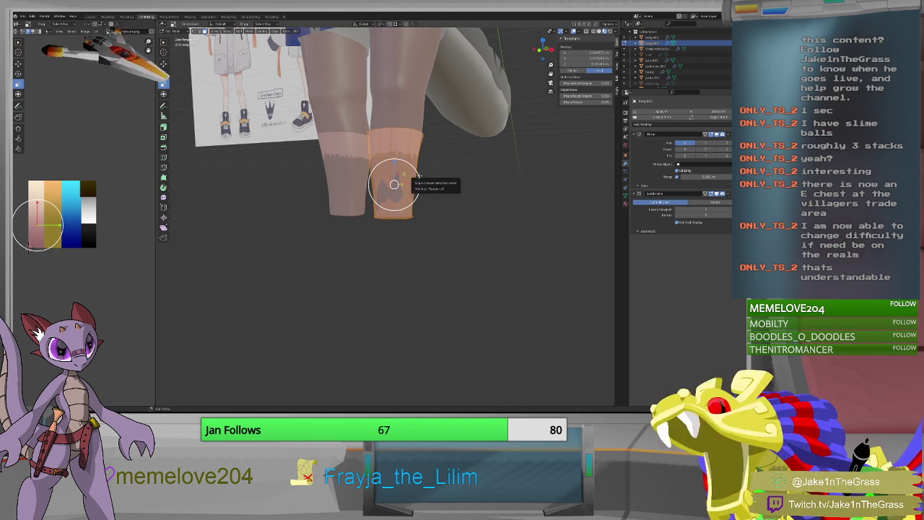
# Scale the lower-leg piece up slightly and widen it a little along Y to sit outside the skin.
pyautogui.moveTo(421, 174); pyautogui.dragTo(421, 174)
pyautogui.scroll(-3, 421, 175)
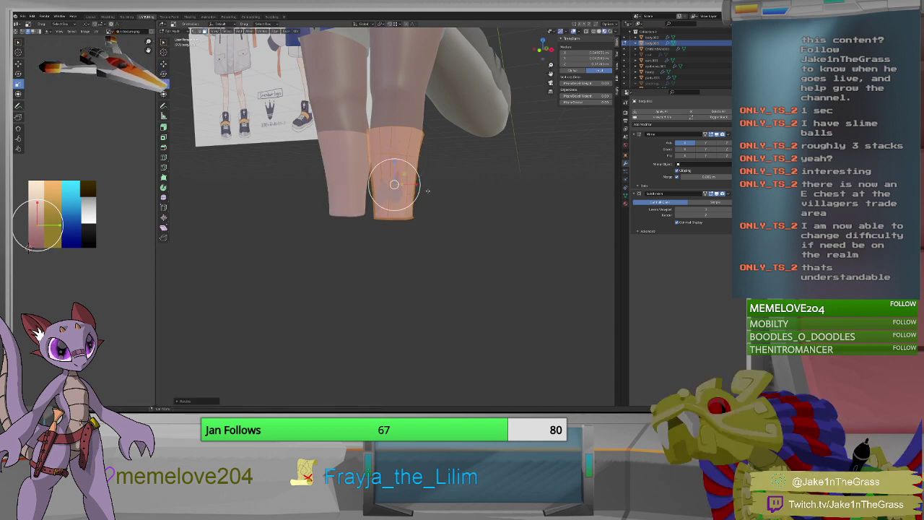
pyautogui.moveTo(421, 175)
pyautogui.mouseDown(button='middle')
pyautogui.moveTo(405, 181)
pyautogui.moveTo(433, 177)
pyautogui.mouseUp(button='middle')
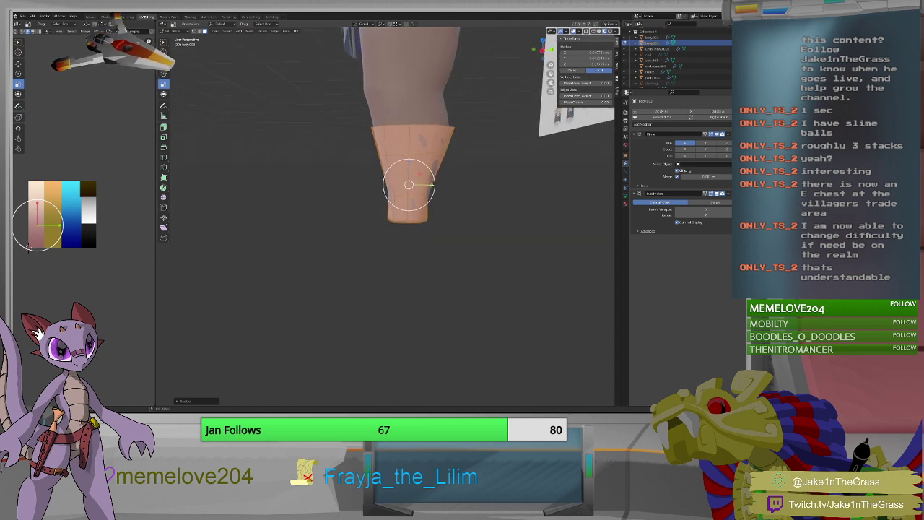
pyautogui.press('s')
pyautogui.press('x')
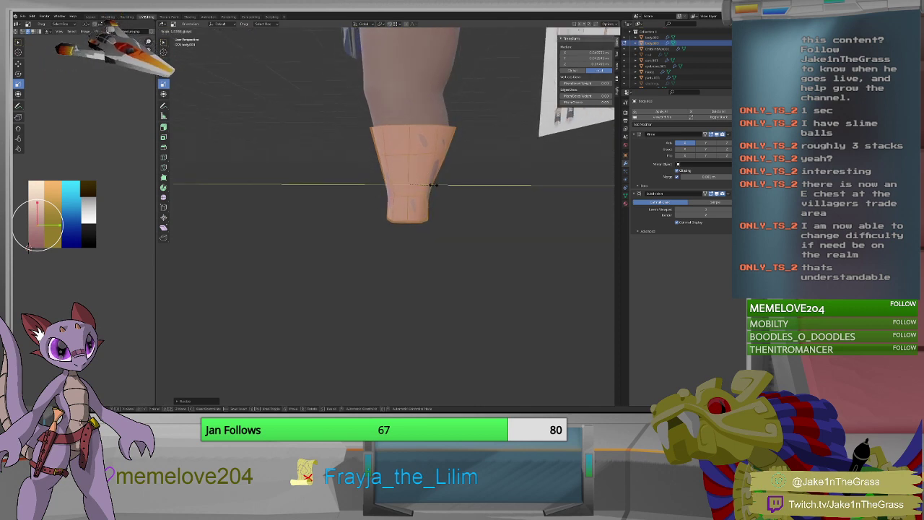
pyautogui.click(431, 185)
pyautogui.moveTo(413, 183)
pyautogui.mouseDown(button='middle')
pyautogui.moveTo(392, 184)
pyautogui.moveTo(388, 198)
pyautogui.moveTo(418, 180)
pyautogui.mouseUp(button='middle')
# Add a Shrinkwrap modifier to the lower-leg piece with the body mesh as its target.
pyautogui.click(682, 125)
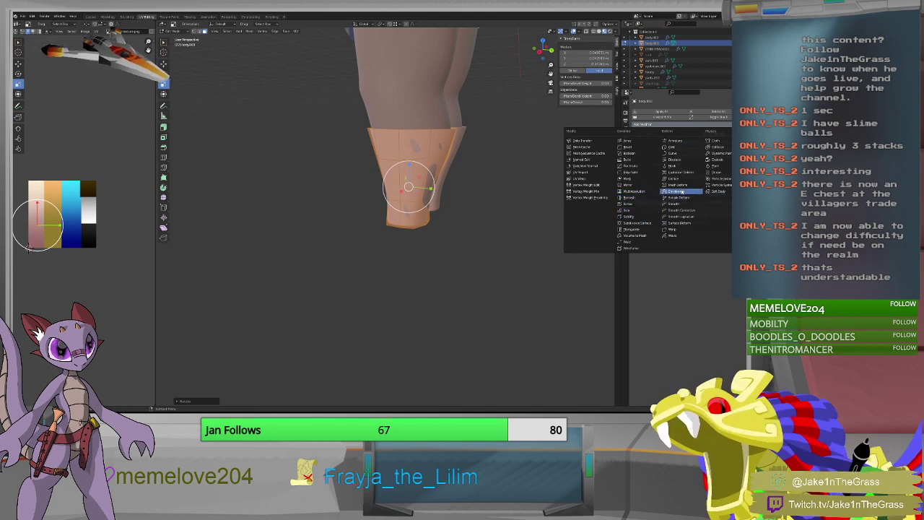
pyautogui.click(683, 191)
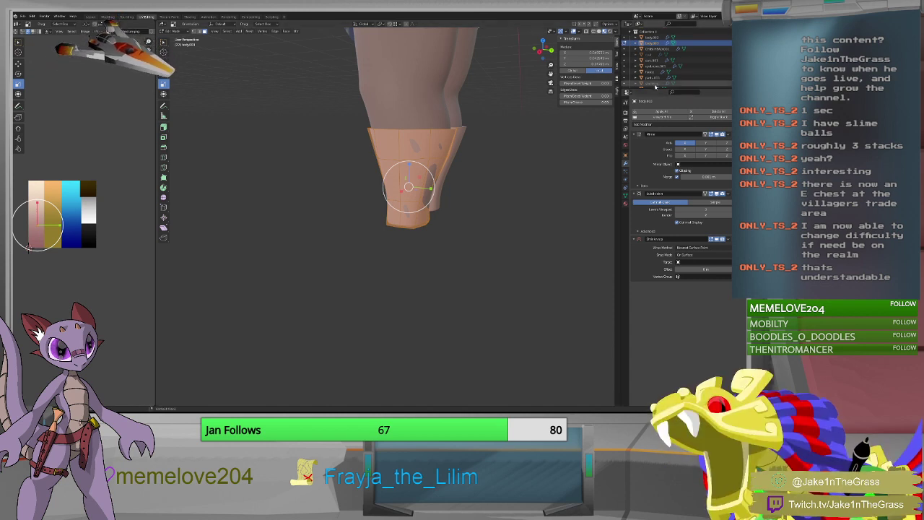
pyautogui.click(653, 85)
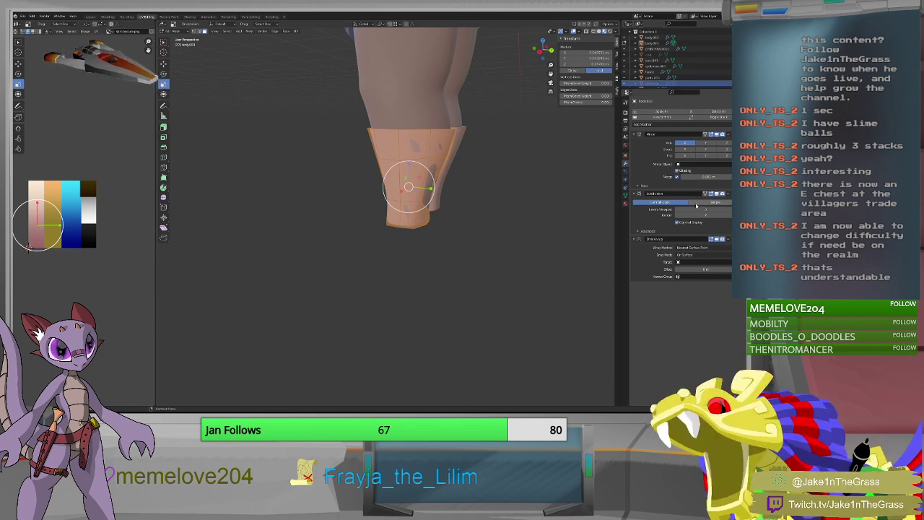
pyautogui.click(442, 101)
pyautogui.moveTo(484, 195); pyautogui.dragTo(554, 189, button='middle')
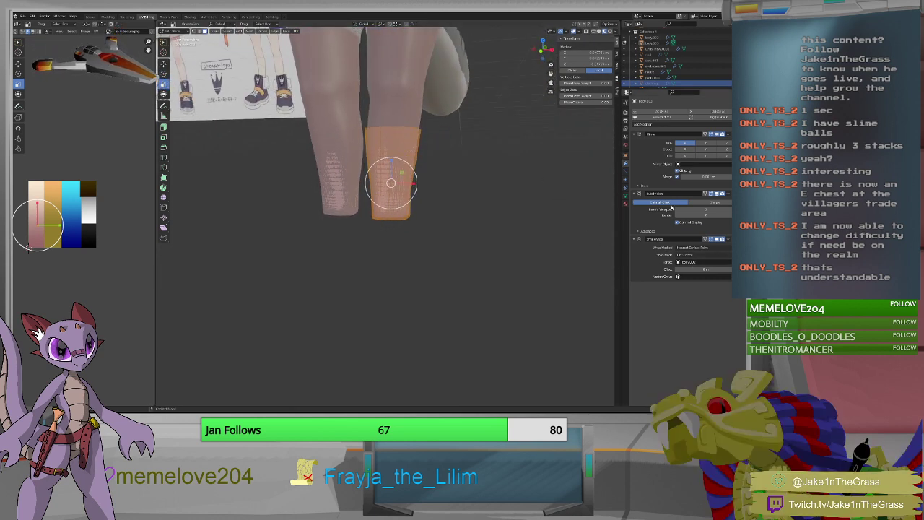
# Try to enter a Shrinkwrap offset for the lower-leg piece and move the Shrinkwrap modifier above Subdivision.
pyautogui.click(693, 269)
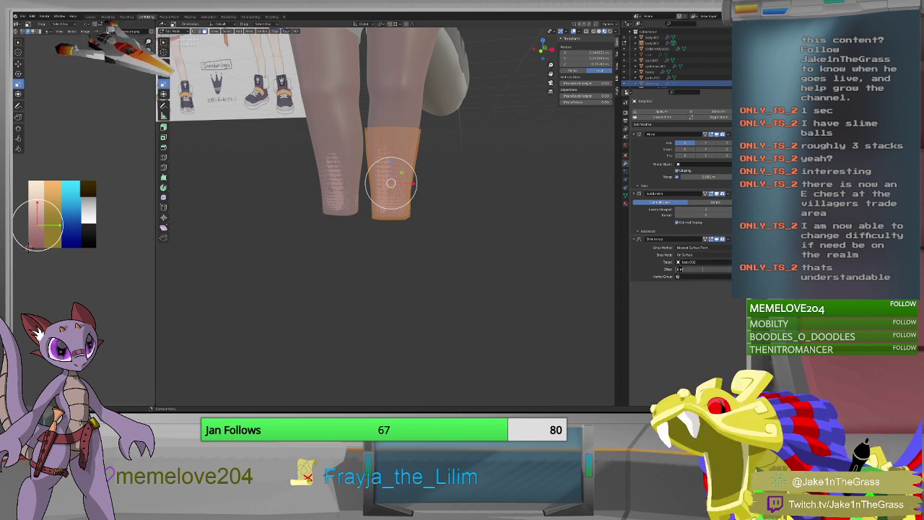
pyautogui.write('0.')
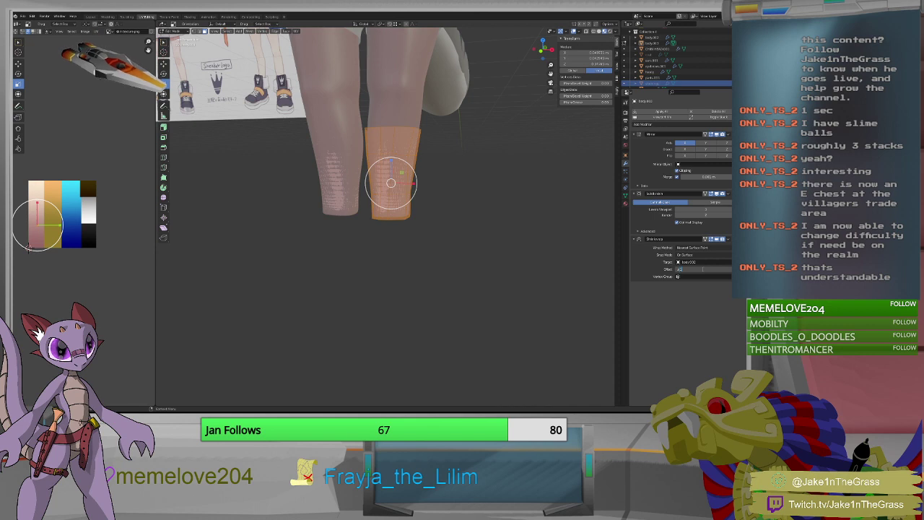
pyautogui.press('Return')
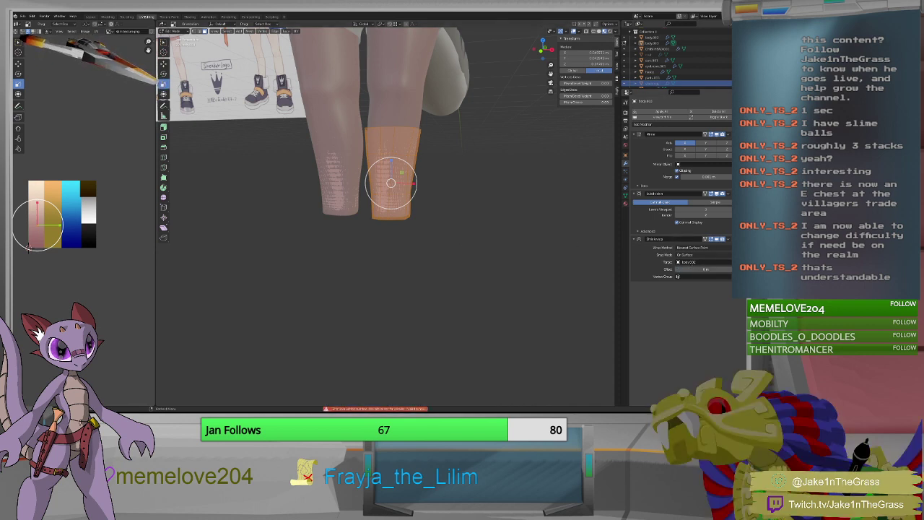
pyautogui.moveTo(726, 238); pyautogui.dragTo(725, 194)
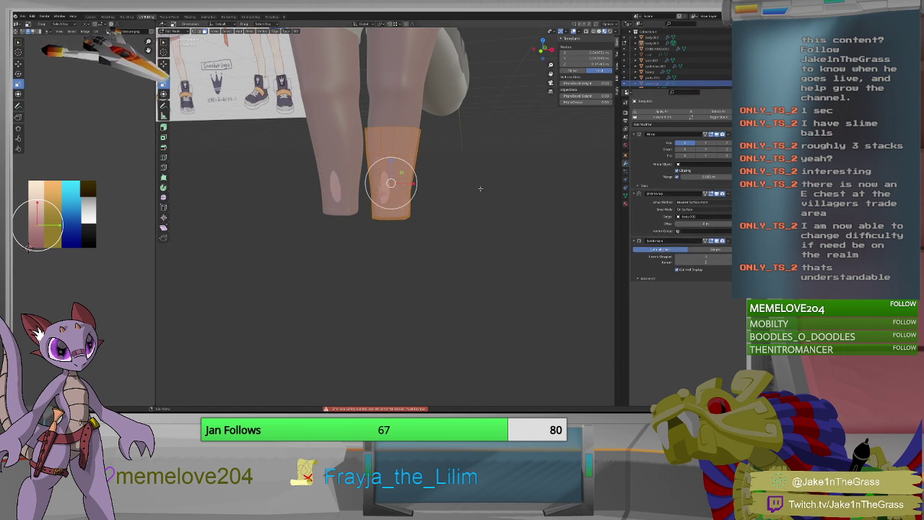
# Set a small Shrinkwrap offset on the lower-leg piece so it stands just outside the skin.
pyautogui.moveTo(391, 183)
pyautogui.mouseDown(button='middle')
pyautogui.moveTo(377, 181)
pyautogui.moveTo(400, 181)
pyautogui.mouseUp(button='middle')
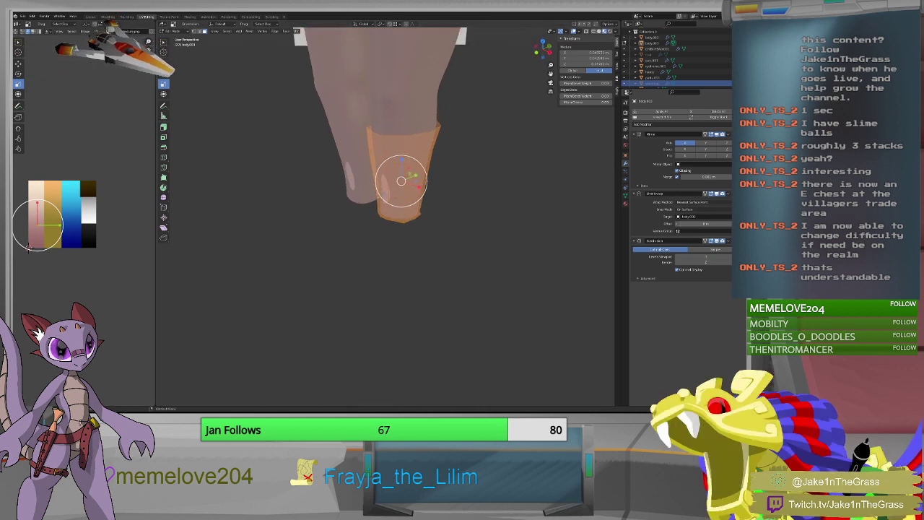
pyautogui.press('BackSpace')
pyautogui.press('BackSpace')
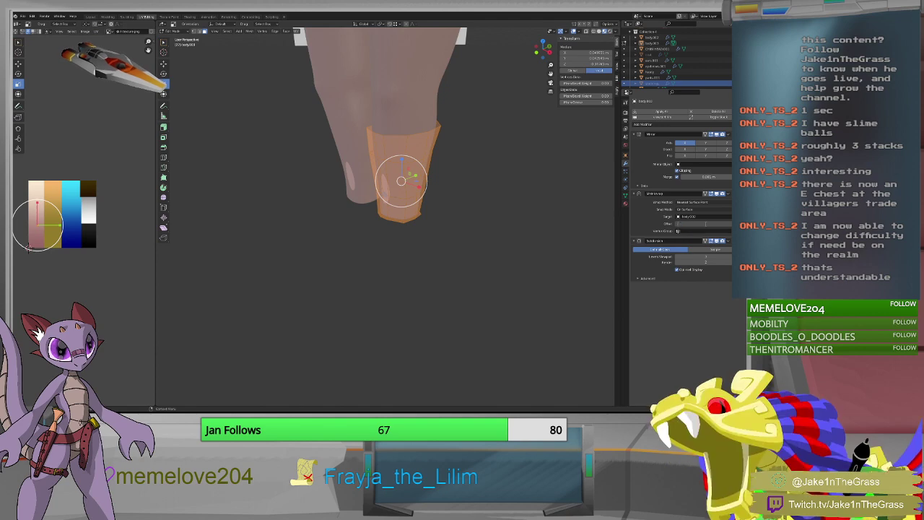
pyautogui.press('Return')
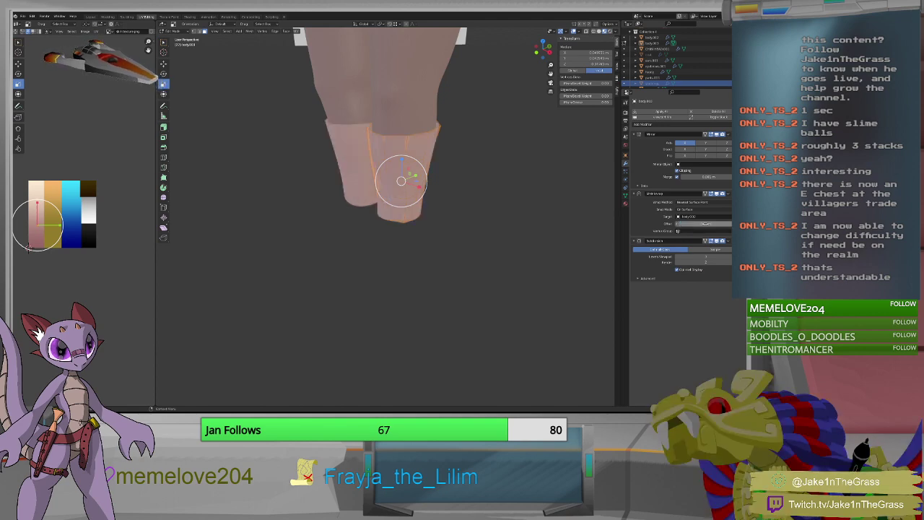
pyautogui.moveTo(439, 206); pyautogui.dragTo(451, 240, button='middle')
pyautogui.scroll(3, 386, 207)
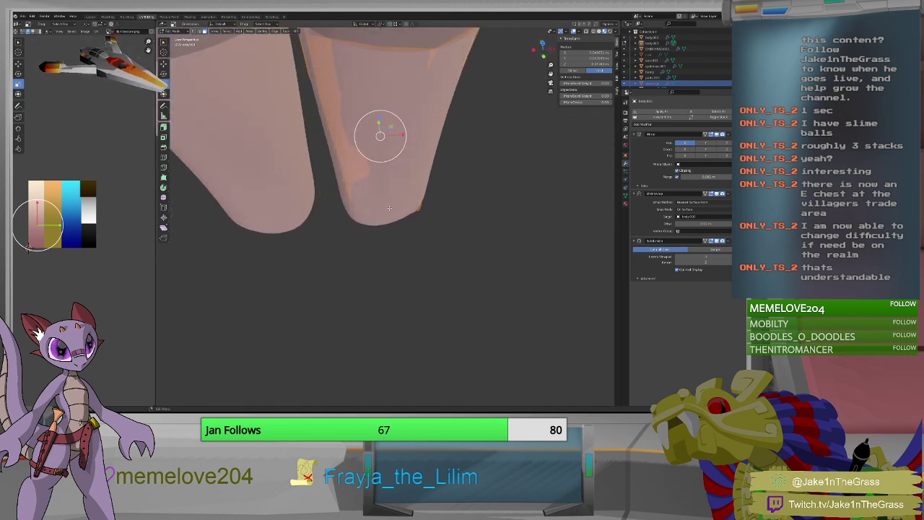
pyautogui.moveTo(394, 208); pyautogui.dragTo(369, 178, button='middle')
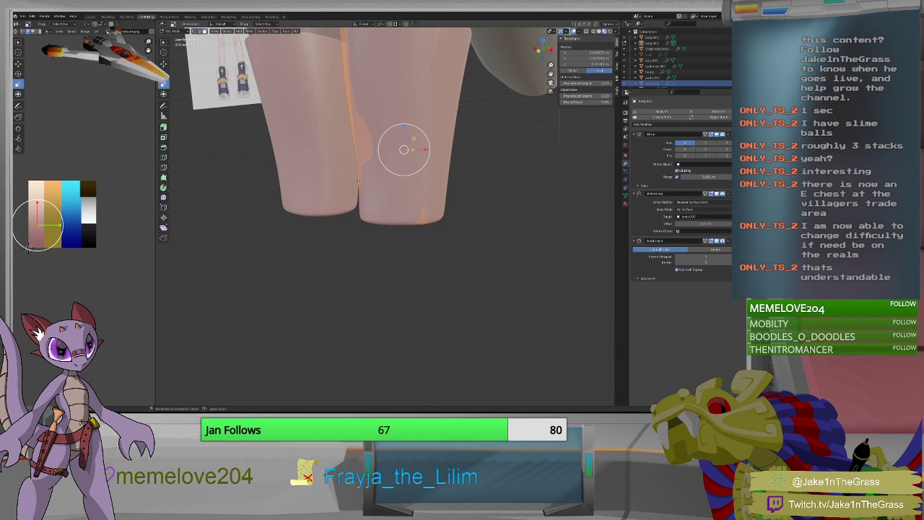
# Add an edge loop around the lower-leg piece near its bottom end.
pyautogui.click(362, 183)
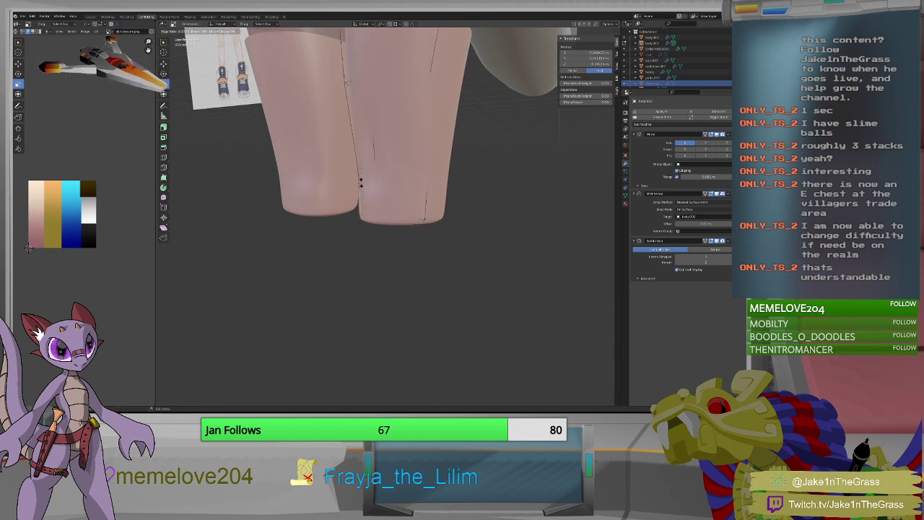
pyautogui.keyDown('shift'); pyautogui.rightClick(402, 190); pyautogui.keyUp('shift')
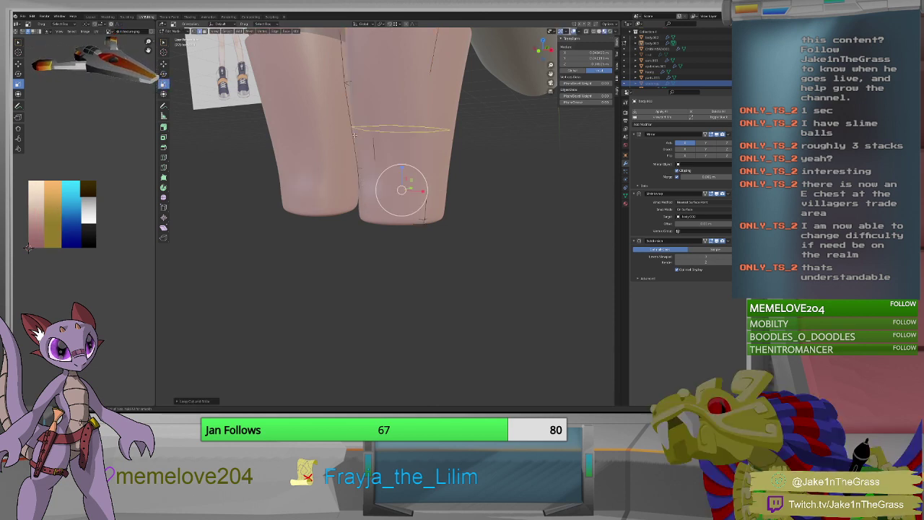
pyautogui.moveTo(354, 135); pyautogui.dragTo(442, 194, button='middle')
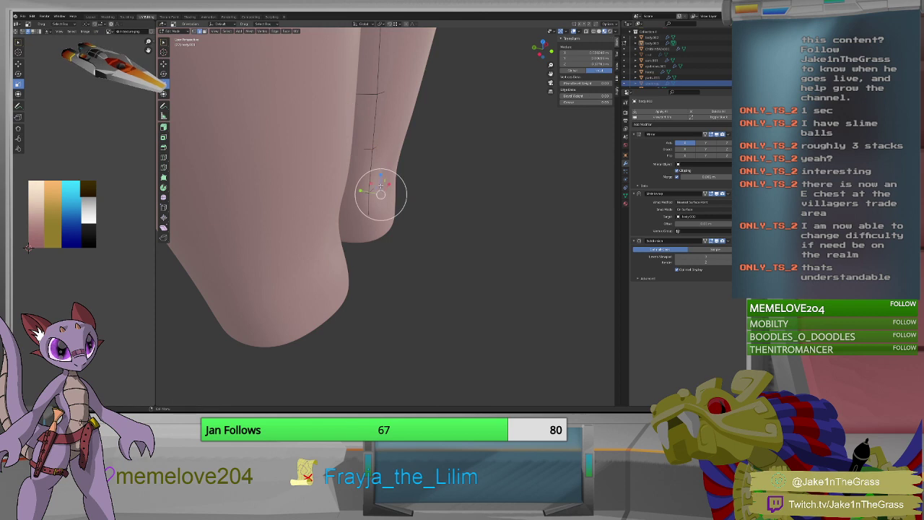
# Move individual vertices near the ankle of the leg piece, mainly along Y, to even out the dents in its surface.
pyautogui.click(380, 181)
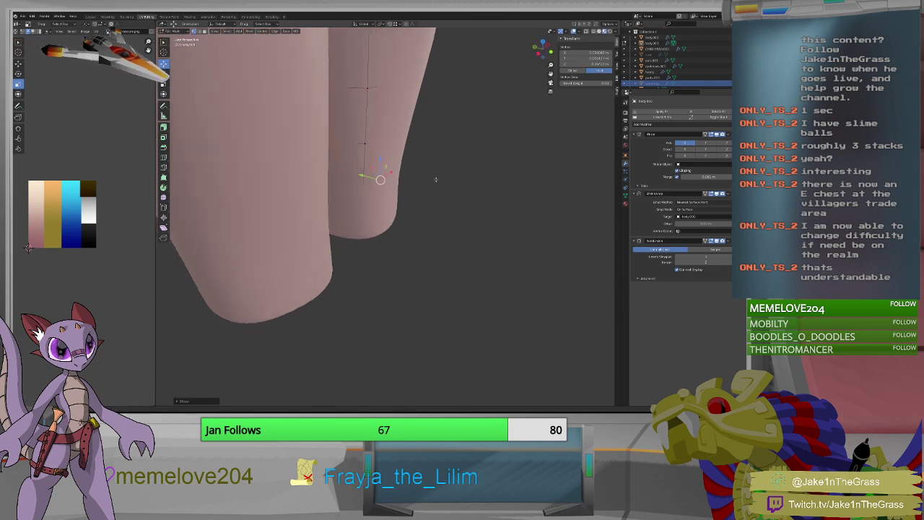
pyautogui.press('KP_1')
pyautogui.moveTo(393, 150); pyautogui.dragTo(455, 182, button='middle')
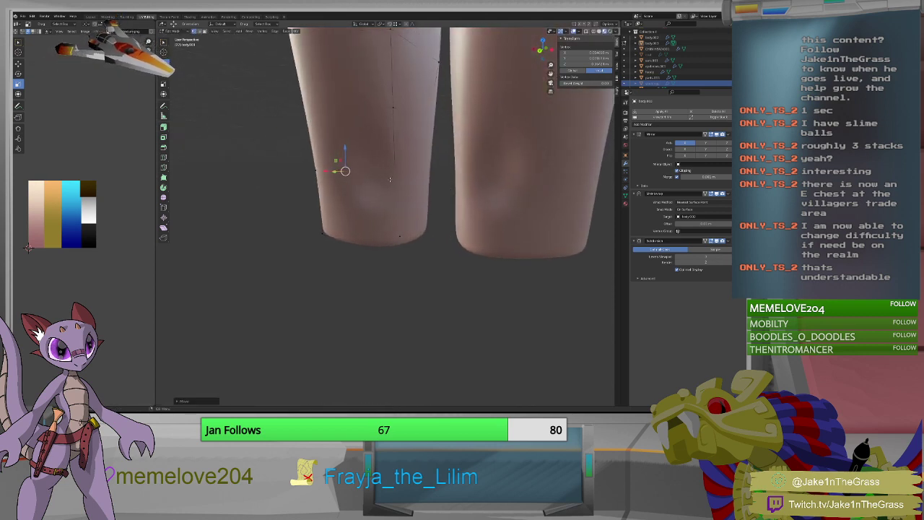
pyautogui.moveTo(380, 183); pyautogui.dragTo(434, 224, button='middle')
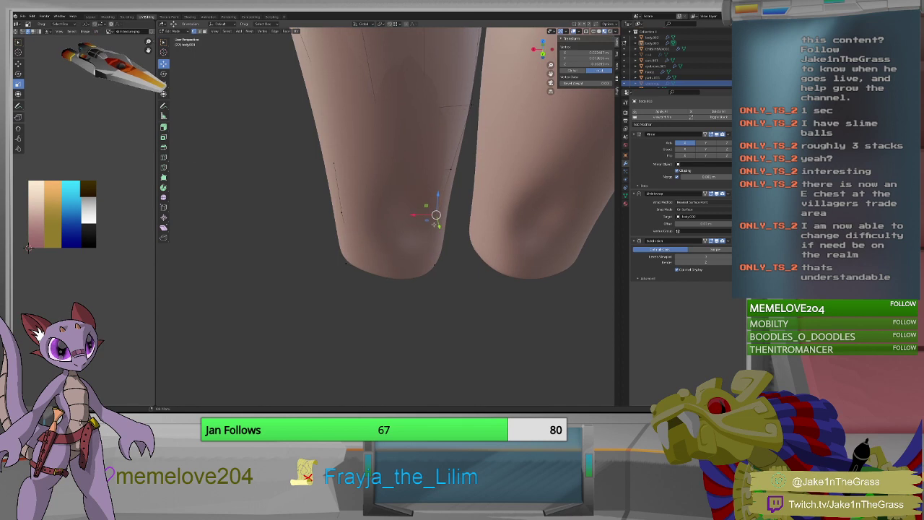
pyautogui.press('g')
pyautogui.press('y')
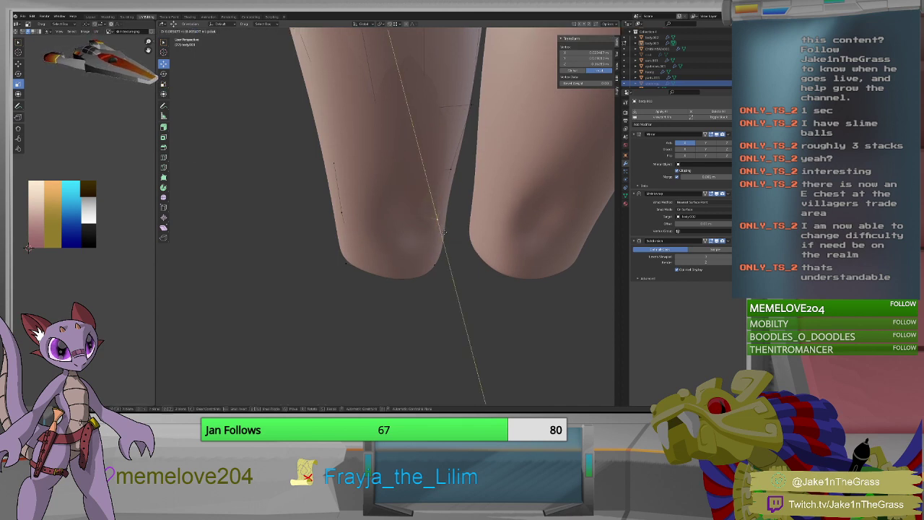
pyautogui.click(439, 222)
pyautogui.press('g')
pyautogui.press('y')
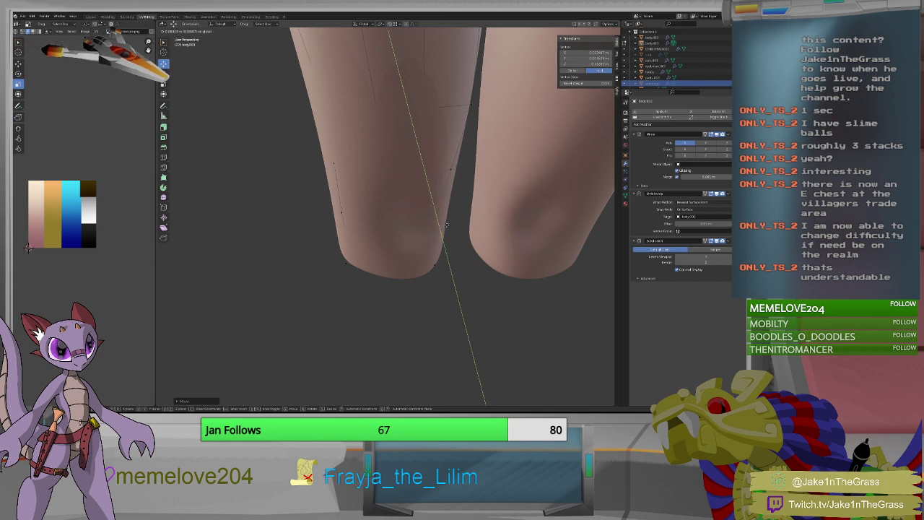
pyautogui.click(439, 225)
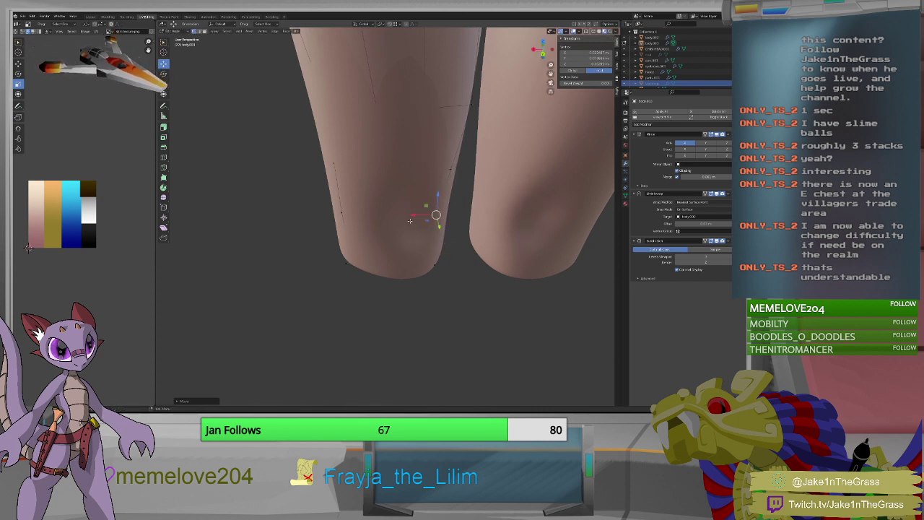
pyautogui.press('g')
pyautogui.press('y')
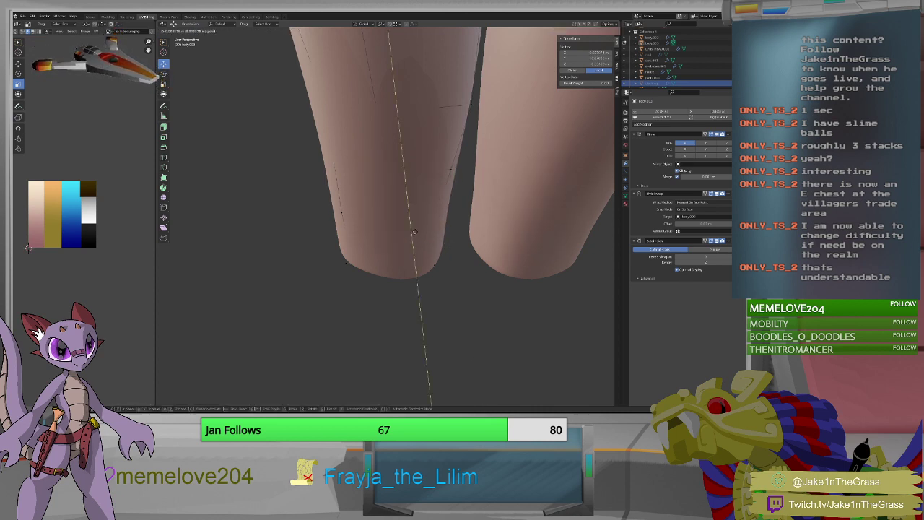
pyautogui.click(412, 228)
# Select a vertical path of vertices down the lower-leg piece and smooth them twice.
pyautogui.moveTo(412, 228); pyautogui.dragTo(411, 172, button='middle')
pyautogui.scroll(-3, 378, 188)
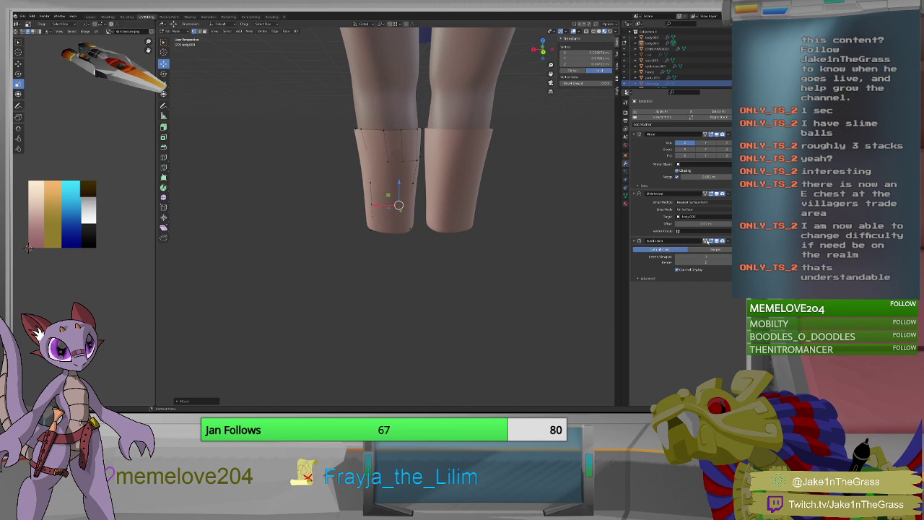
pyautogui.moveTo(445, 204); pyautogui.dragTo(339, 206, button='middle')
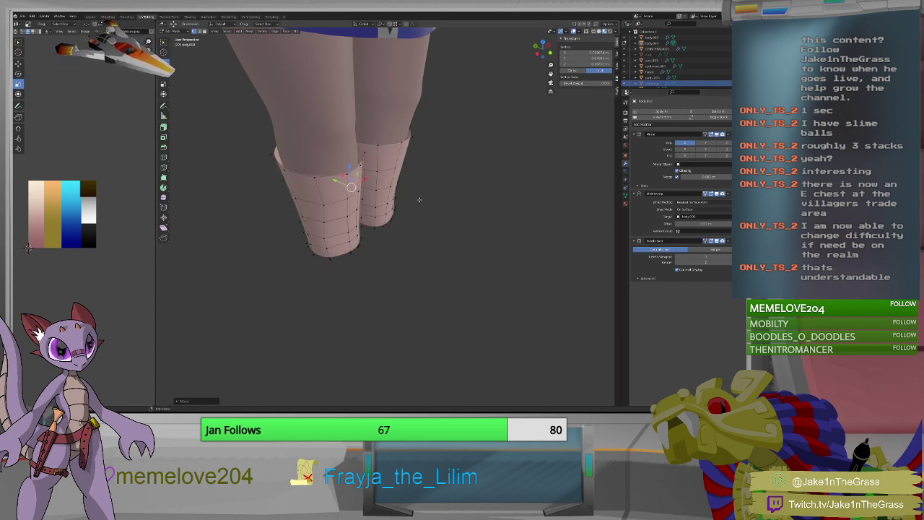
pyautogui.moveTo(332, 184)
pyautogui.mouseDown(button='middle')
pyautogui.moveTo(350, 172)
pyautogui.moveTo(403, 168)
pyautogui.moveTo(356, 196)
pyautogui.moveTo(334, 186)
pyautogui.moveTo(347, 177)
pyautogui.mouseUp(button='middle')
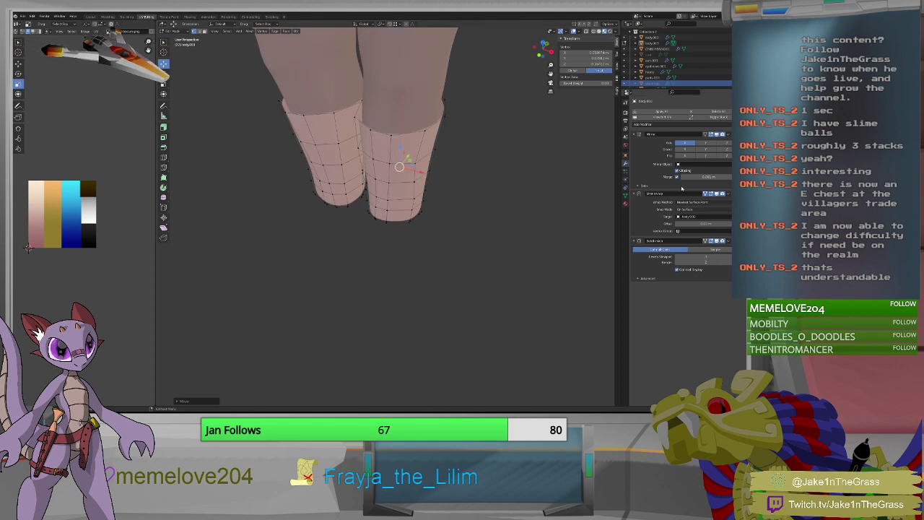
pyautogui.scroll(-5, 668, 52)
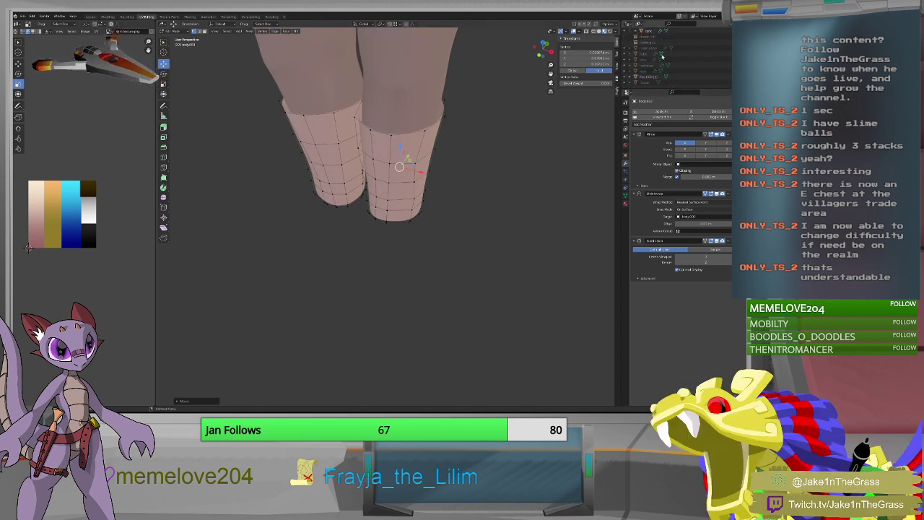
pyautogui.moveTo(508, 154); pyautogui.dragTo(340, 187, button='middle')
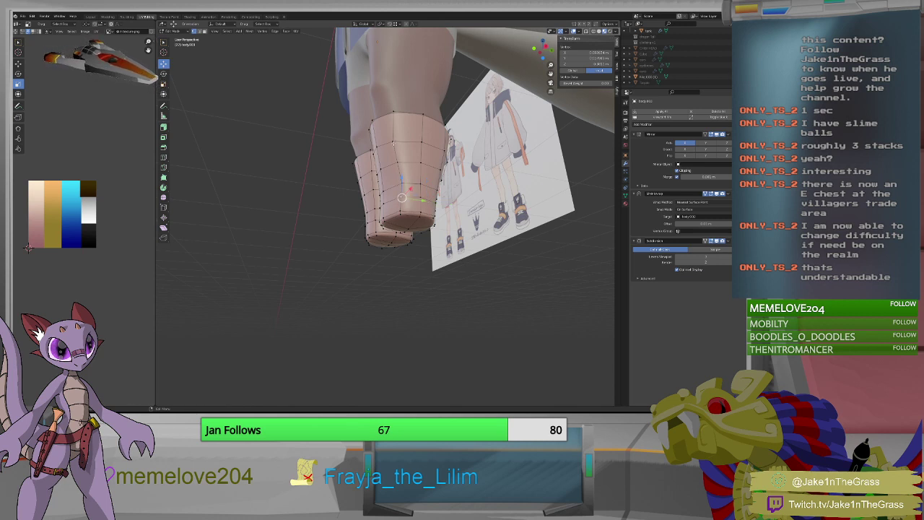
pyautogui.keyDown('ctrl'); pyautogui.click(393, 142); pyautogui.keyUp('ctrl')
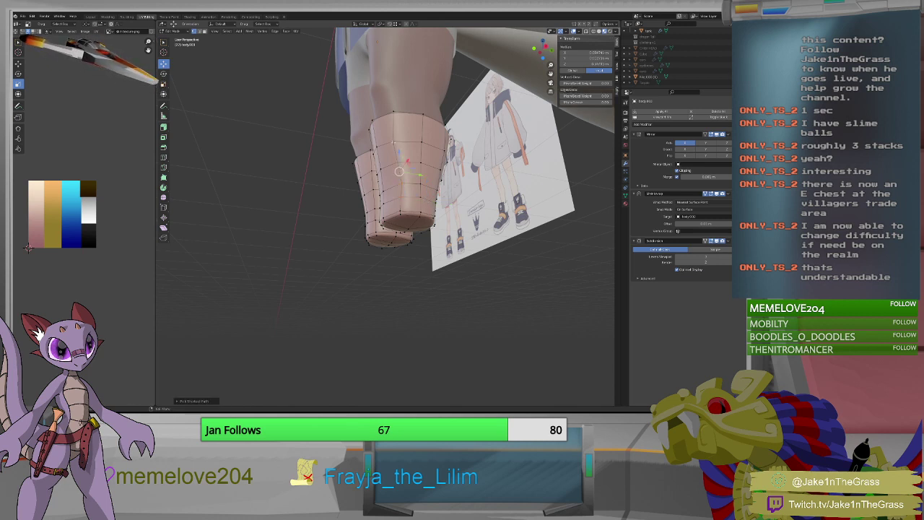
pyautogui.hotkey('ctrl', 'v')
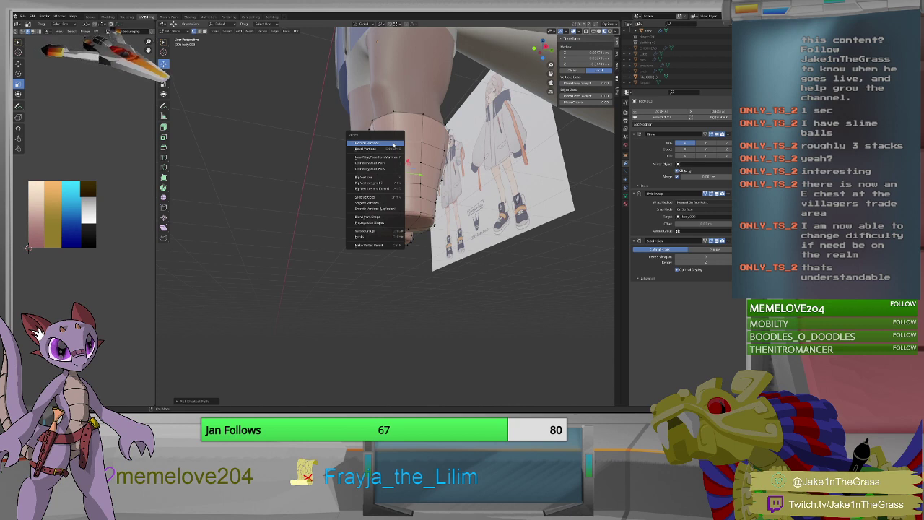
pyautogui.click(393, 144)
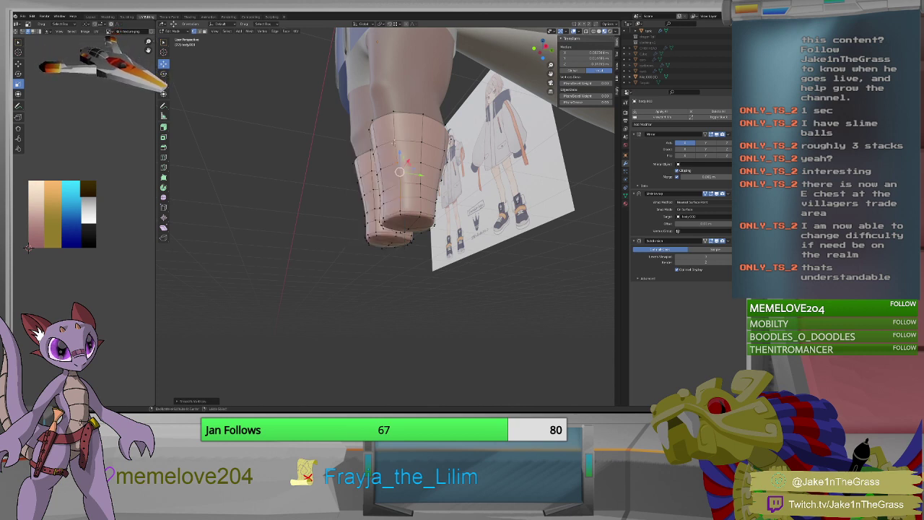
pyautogui.hotkey('ctrl', 'v')
pyautogui.click(394, 144)
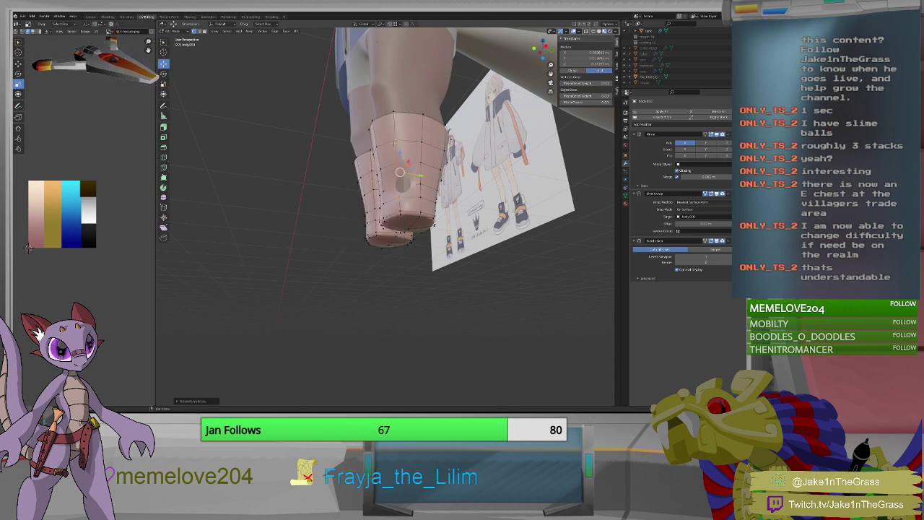
# Move the vertex where the skin pokes through near the ankle slightly along Y and X to cover the body.
pyautogui.click(403, 185)
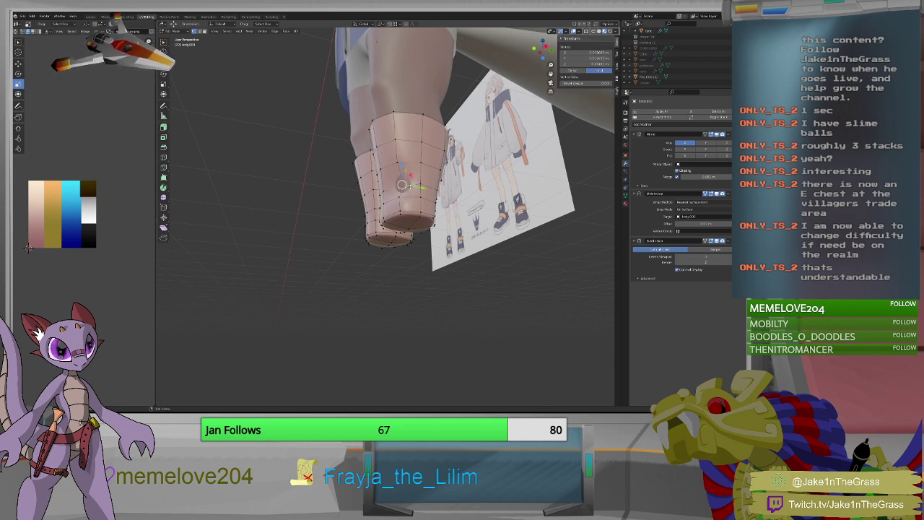
pyautogui.press('KP_1')
pyautogui.press('g')
pyautogui.press('y')
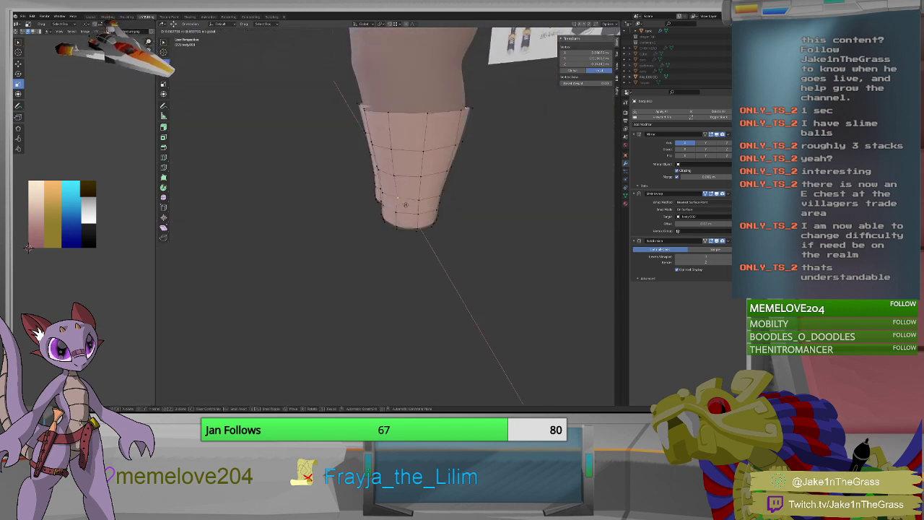
pyautogui.click(398, 208)
pyautogui.moveTo(398, 207); pyautogui.dragTo(456, 177, button='middle')
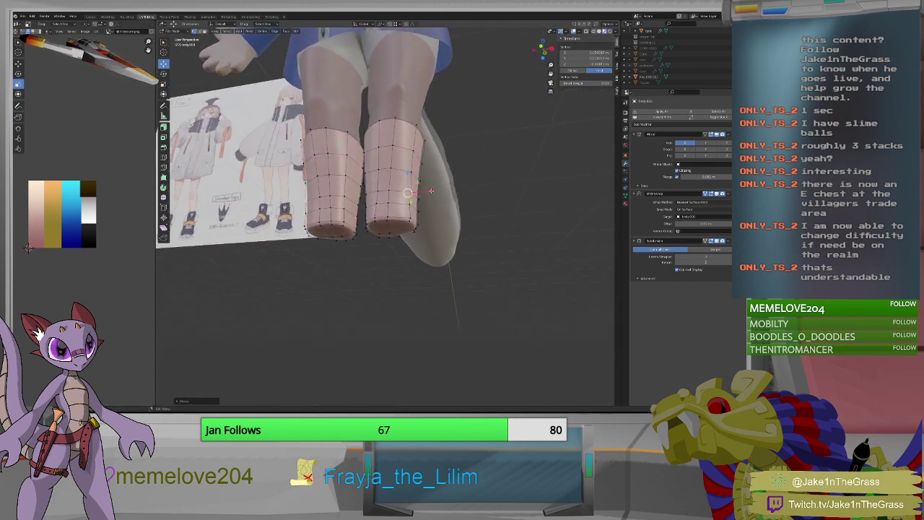
pyautogui.press('g')
pyautogui.press('x')
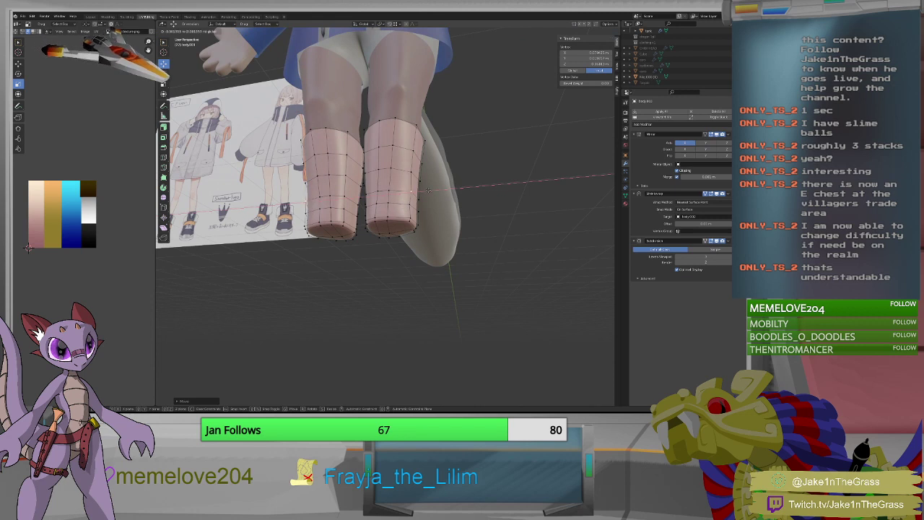
pyautogui.click(429, 190)
# Try the Simple subdivision type on the lower-leg piece and switch it back to Catmull-Clark.
pyautogui.moveTo(428, 190); pyautogui.dragTo(421, 242, button='middle')
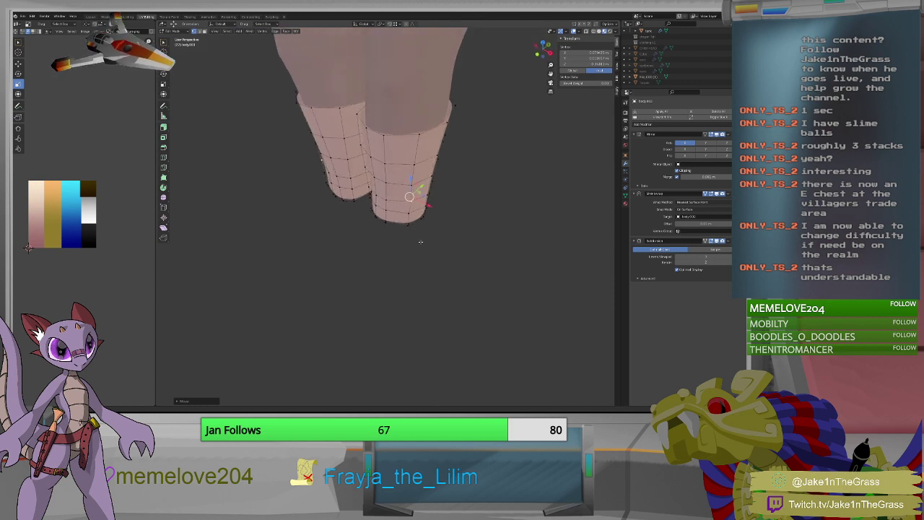
pyautogui.scroll(6, 416, 210)
pyautogui.scroll(-3, 456, 226)
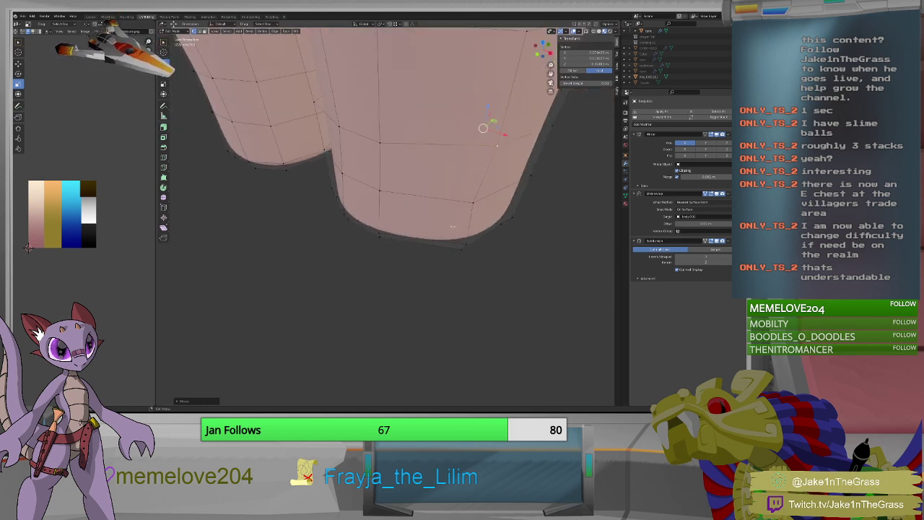
pyautogui.moveTo(456, 226); pyautogui.dragTo(446, 229, button='middle')
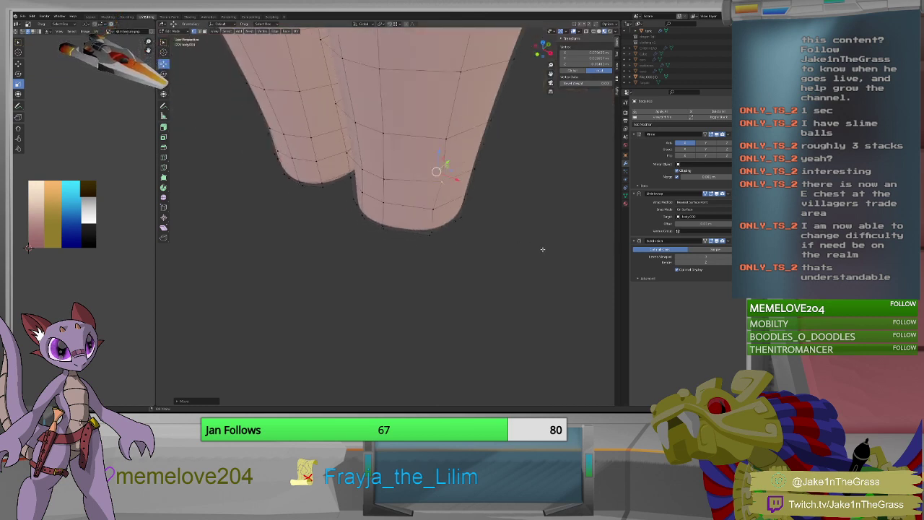
pyautogui.click(706, 250)
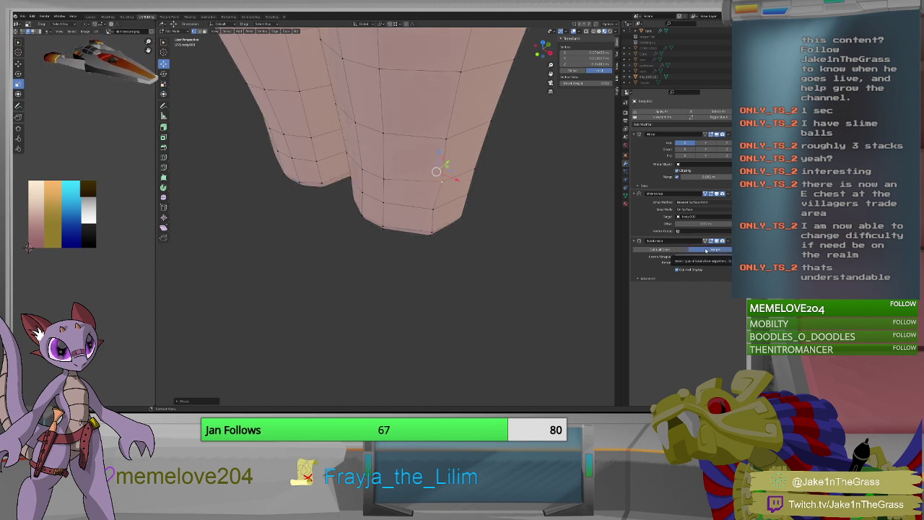
pyautogui.moveTo(515, 188); pyautogui.dragTo(513, 222, button='middle')
pyautogui.scroll(-2, 513, 222)
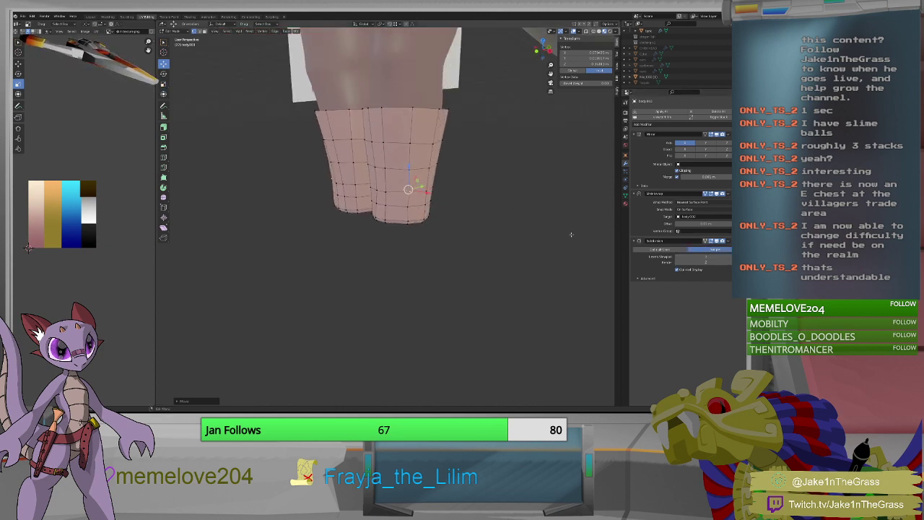
pyautogui.click(673, 250)
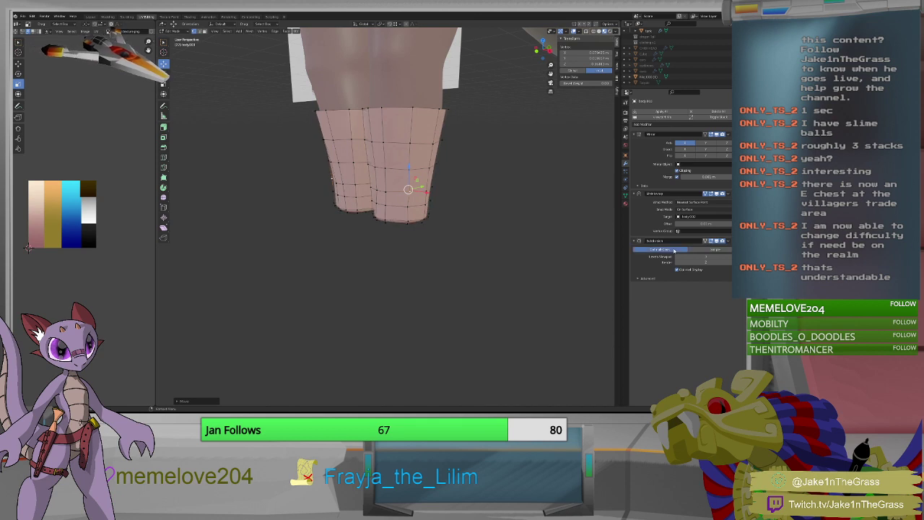
pyautogui.moveTo(541, 242); pyautogui.dragTo(525, 247, button='middle')
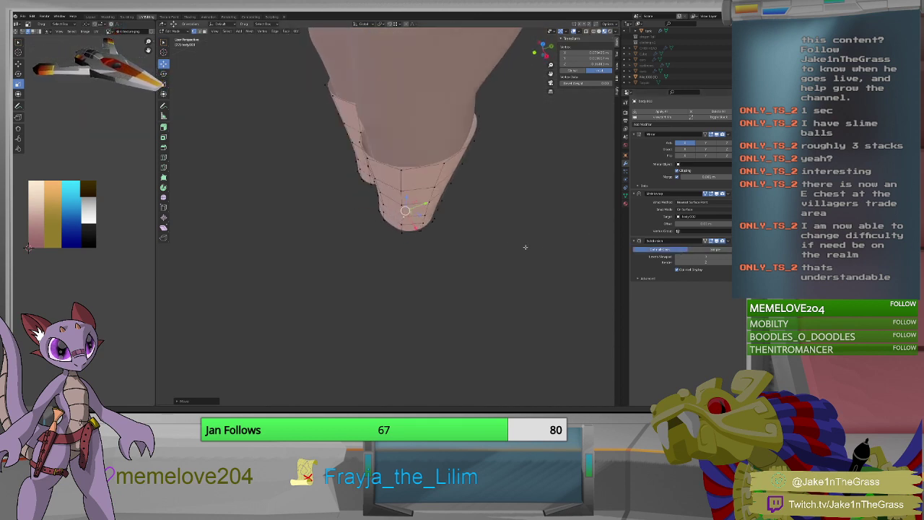
# Try the Simple subdivision type again, restore Catmull-Clark, and set the Shrinkwrap wrap method to Target Normal Project.
pyautogui.click(704, 250)
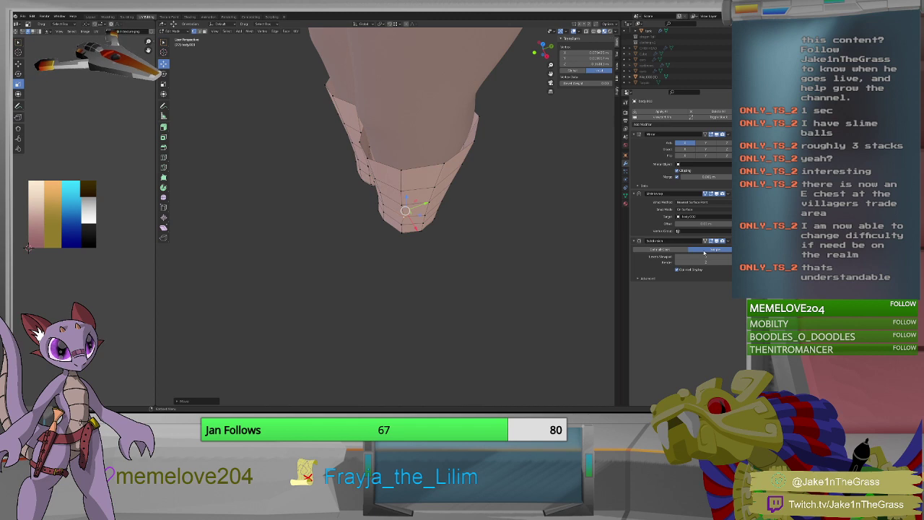
pyautogui.click(665, 250)
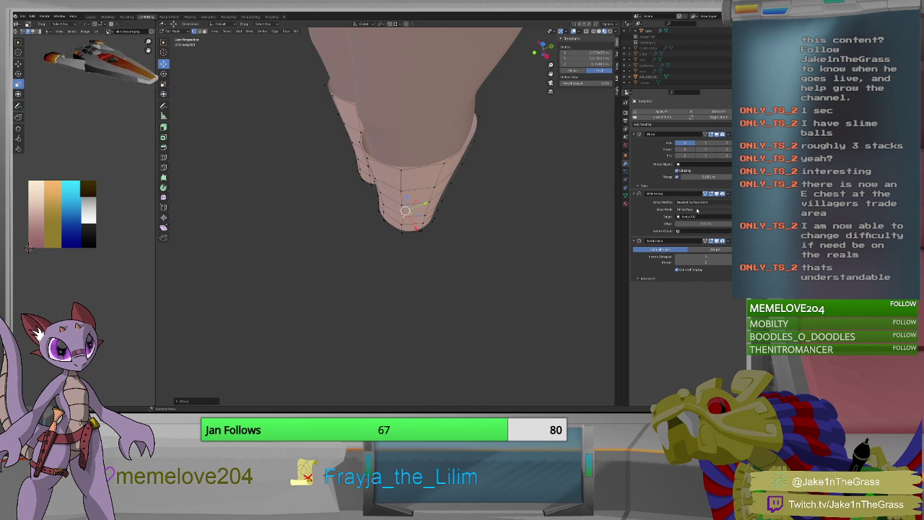
pyautogui.click(700, 203)
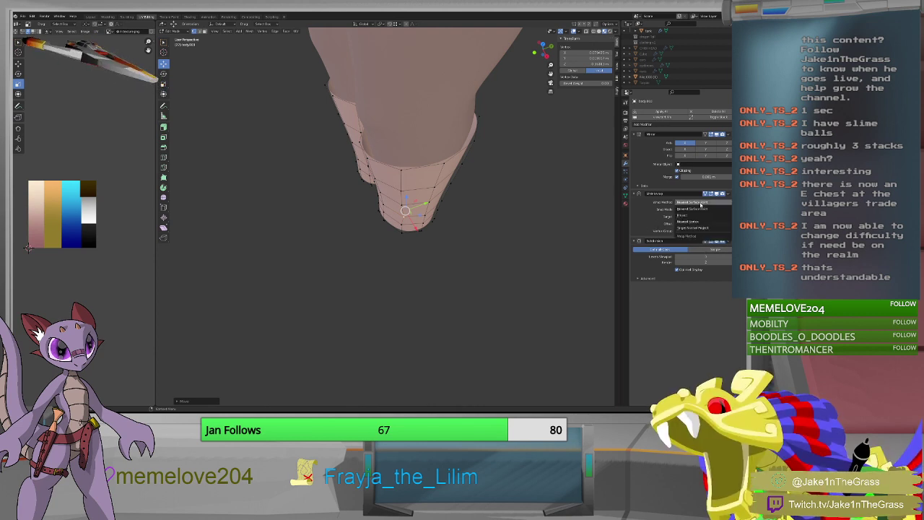
pyautogui.click(701, 228)
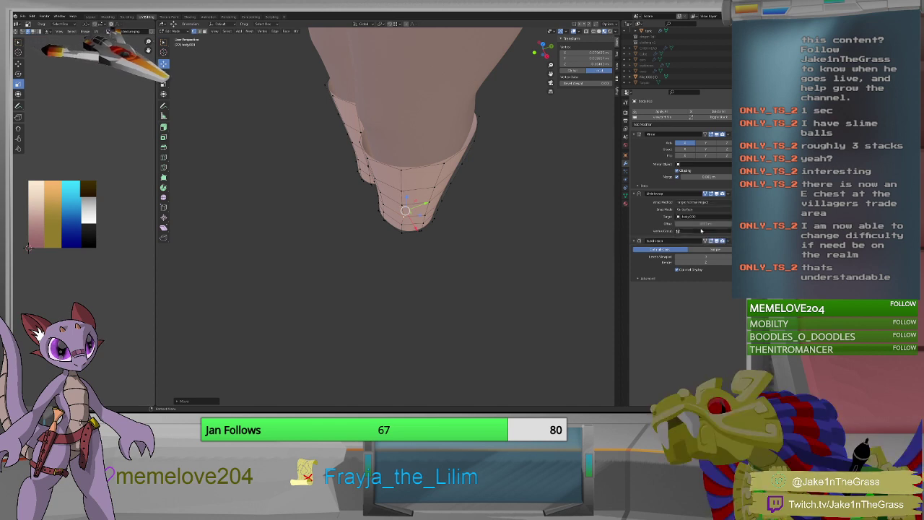
# Move the vertex on the inner top edge of the lower-leg piece slightly along X.
pyautogui.moveTo(520, 216)
pyautogui.mouseDown(button='middle')
pyautogui.moveTo(541, 207)
pyautogui.moveTo(549, 176)
pyautogui.moveTo(555, 210)
pyautogui.moveTo(522, 203)
pyautogui.mouseUp(button='middle')
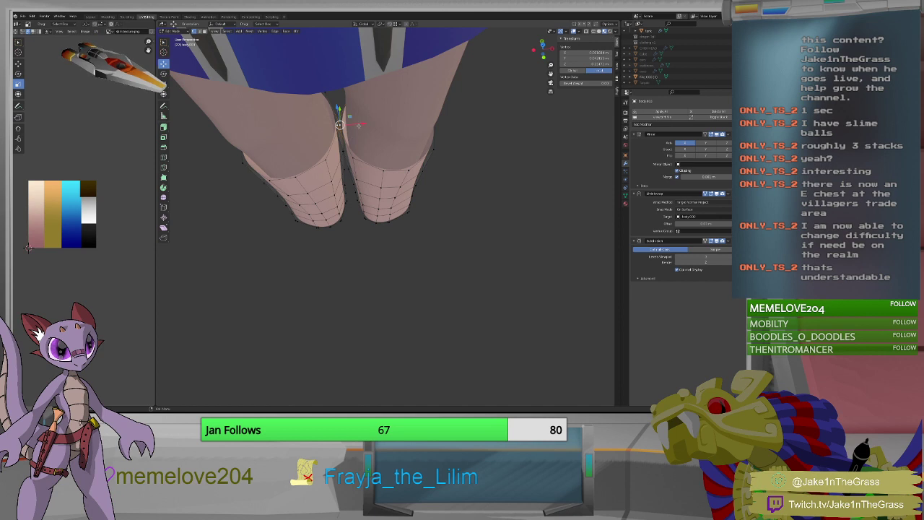
pyautogui.moveTo(361, 124); pyautogui.dragTo(358, 123)
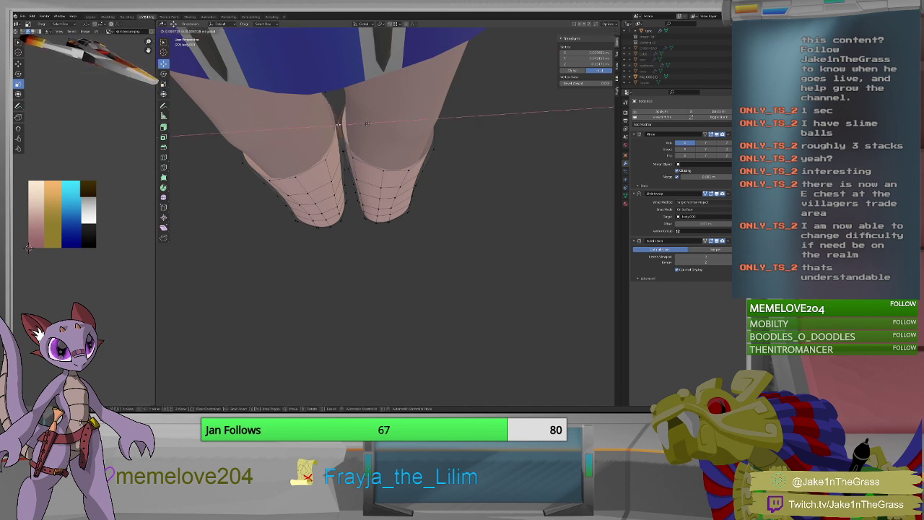
pyautogui.click(366, 124)
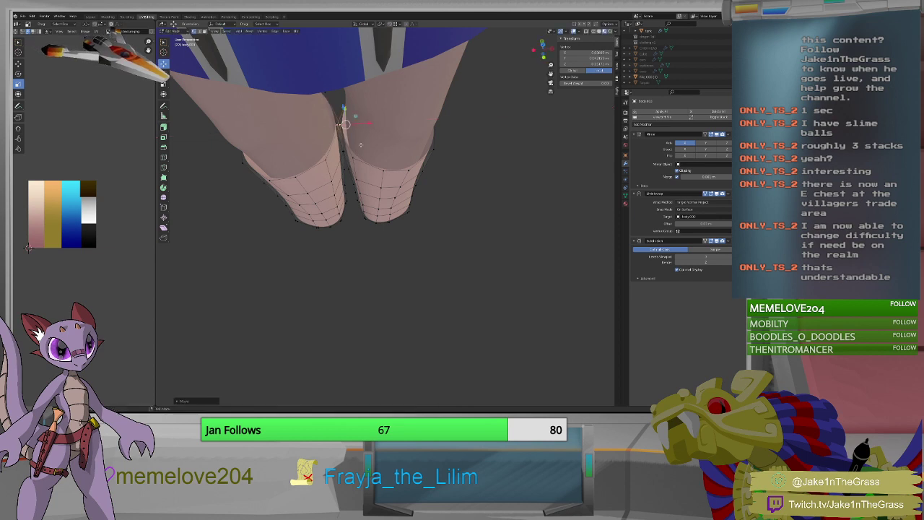
pyautogui.moveTo(366, 124); pyautogui.dragTo(351, 155, button='middle')
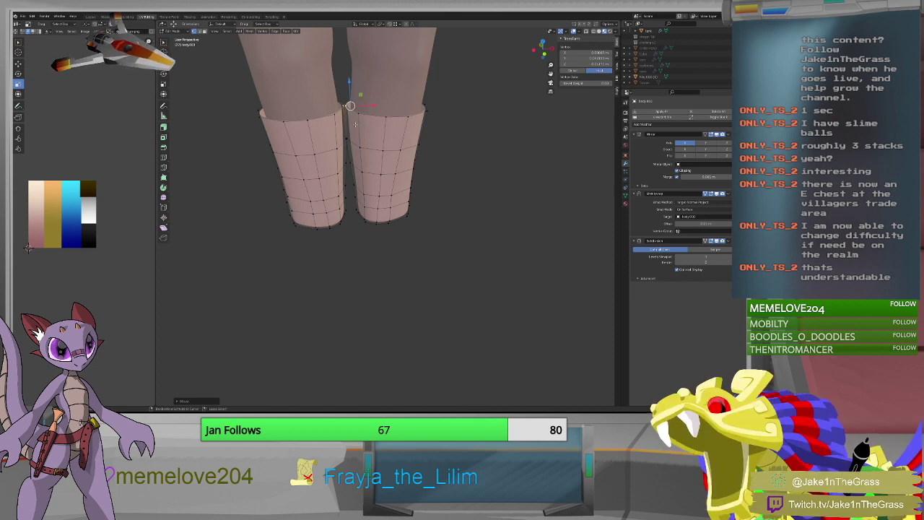
# Add a loop cut to the lower-leg piece and check its fit around the legs.
pyautogui.press('g')
pyautogui.click(352, 141)
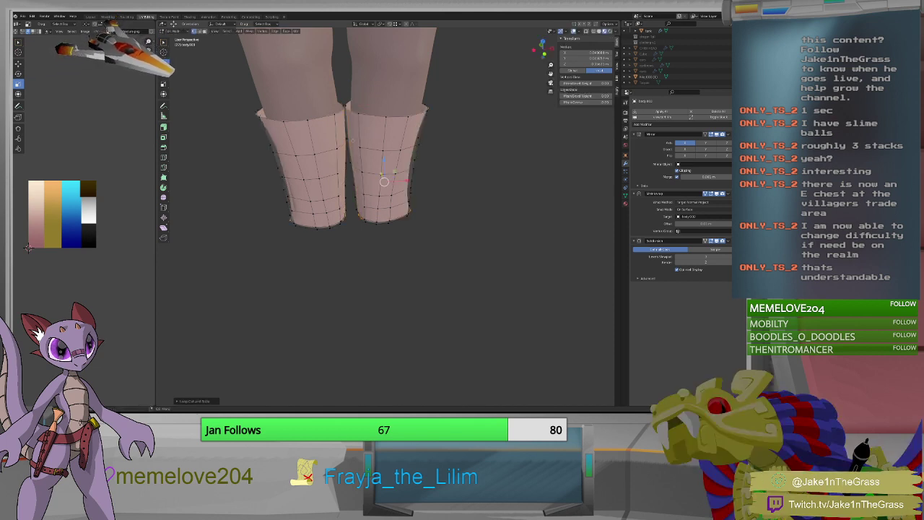
pyautogui.moveTo(351, 141); pyautogui.dragTo(452, 190, button='middle')
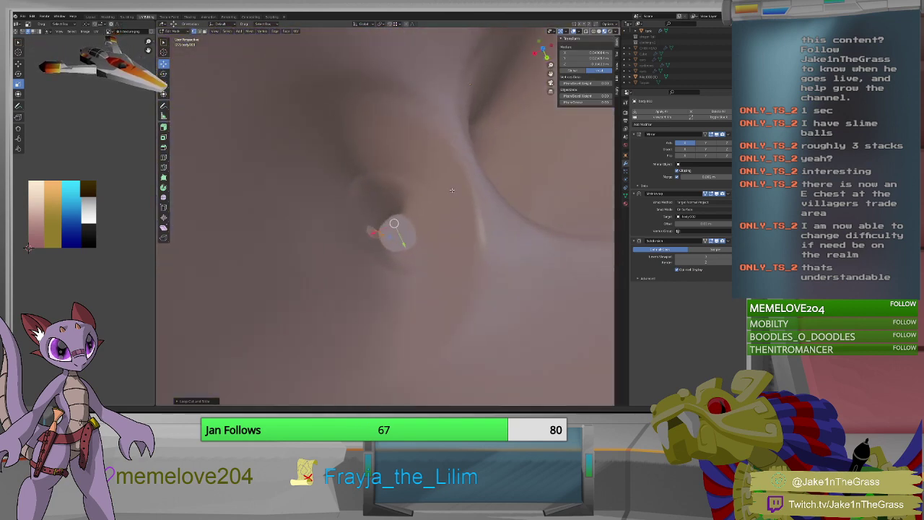
pyautogui.scroll(-6, 451, 190)
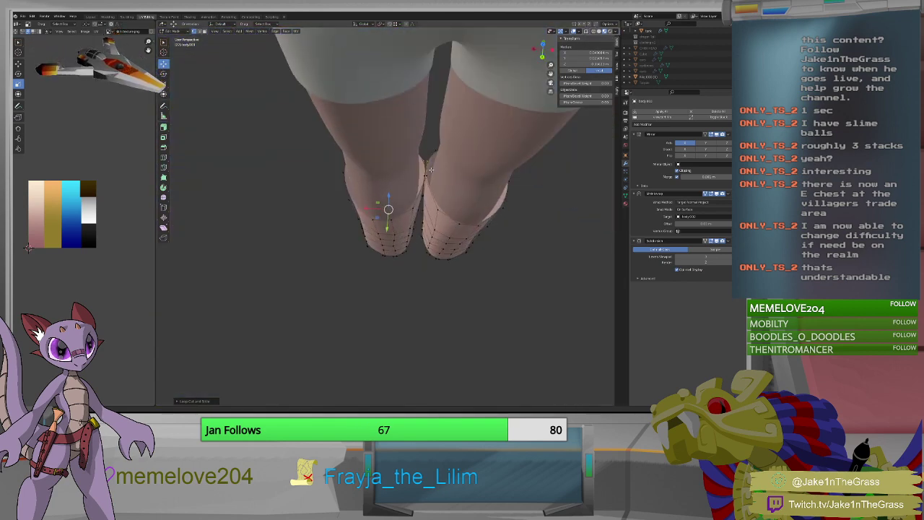
pyautogui.click(406, 195)
pyautogui.moveTo(412, 206); pyautogui.dragTo(518, 160, button='middle')
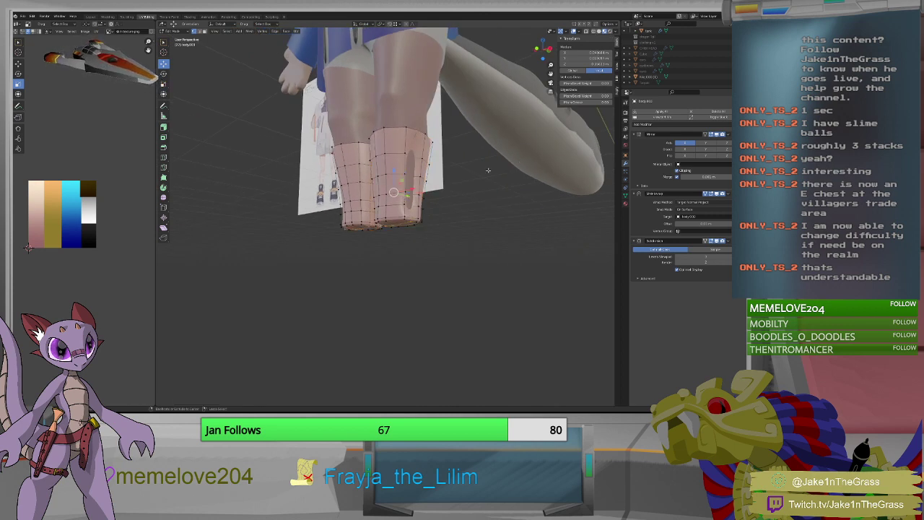
pyautogui.moveTo(428, 197); pyautogui.dragTo(303, 200, button='middle')
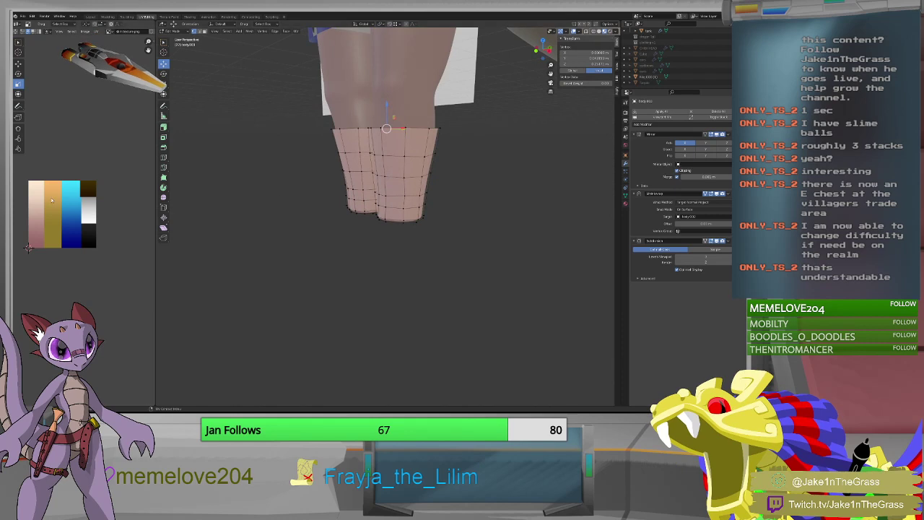
# Select the whole lower-leg mesh and unwrap its UVs.
pyautogui.click(300, 25)
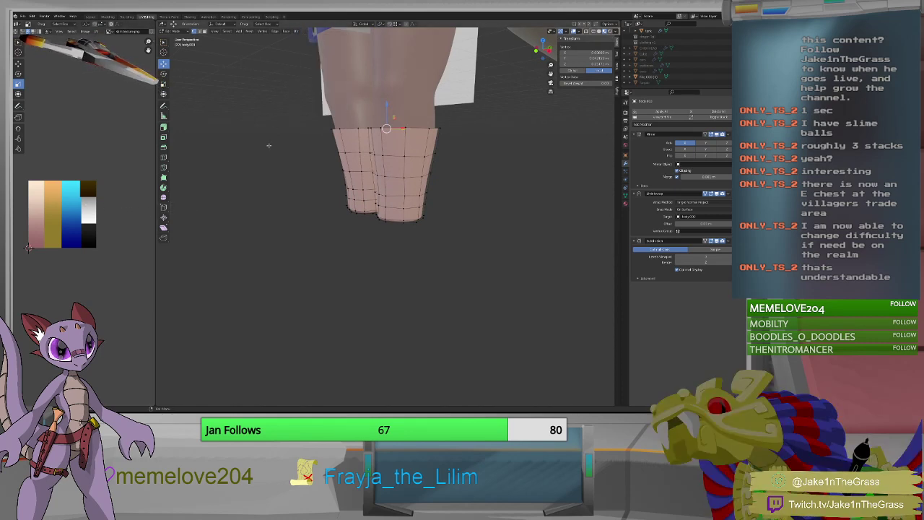
pyautogui.press('a')
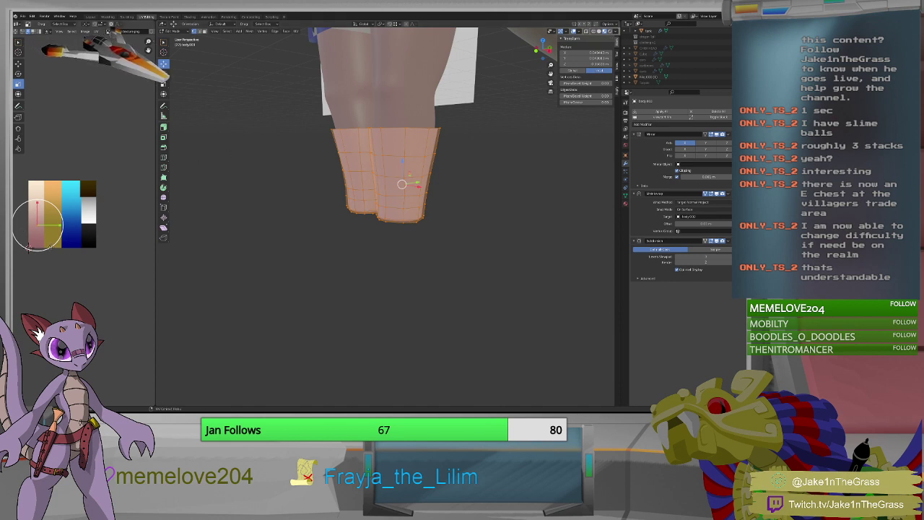
pyautogui.click(296, 31)
pyautogui.click(307, 40)
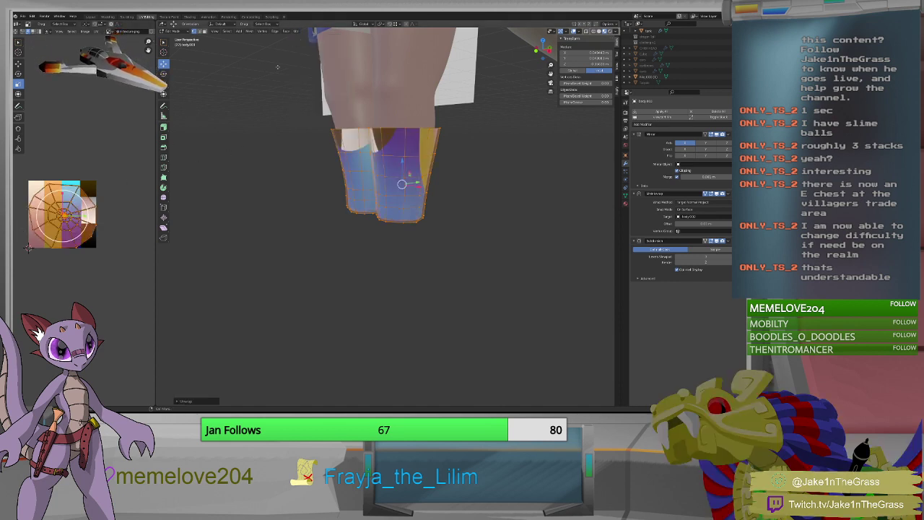
# Scale the leg piece's UV island down and place it on the dark brown swatch of the palette texture.
pyautogui.press('s')
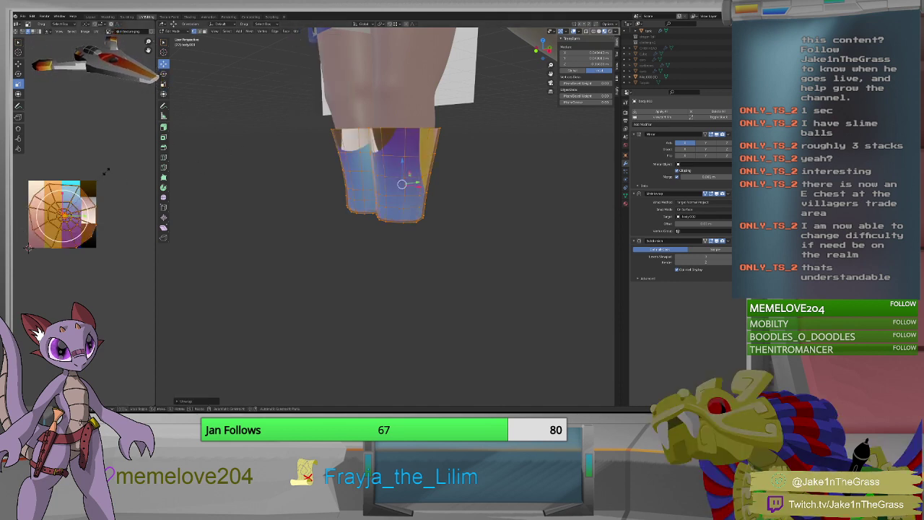
pyautogui.click(27, 247)
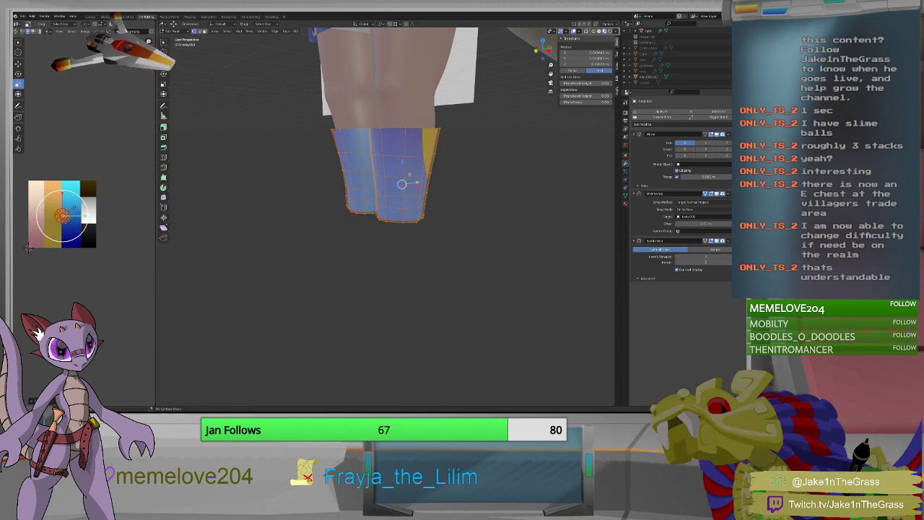
pyautogui.press('g')
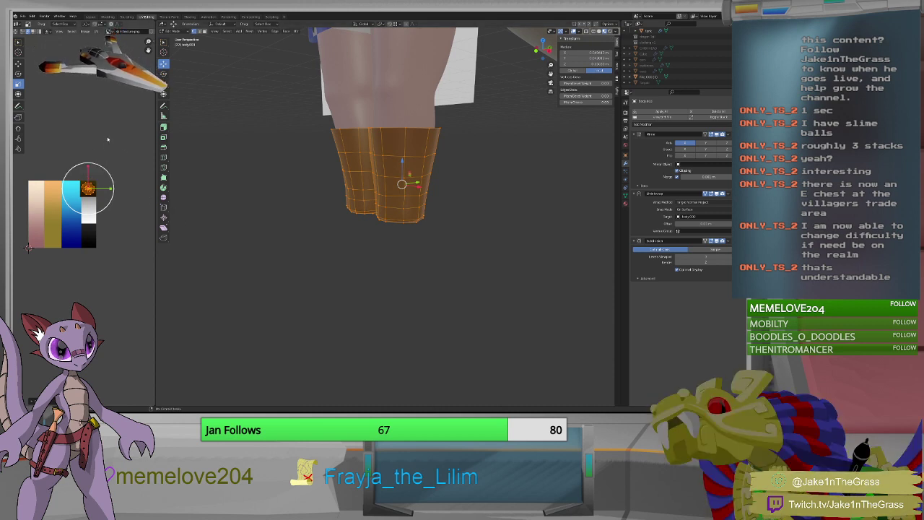
pyautogui.moveTo(223, 186); pyautogui.dragTo(386, 207, button='middle')
pyautogui.scroll(-8, 268, 180)
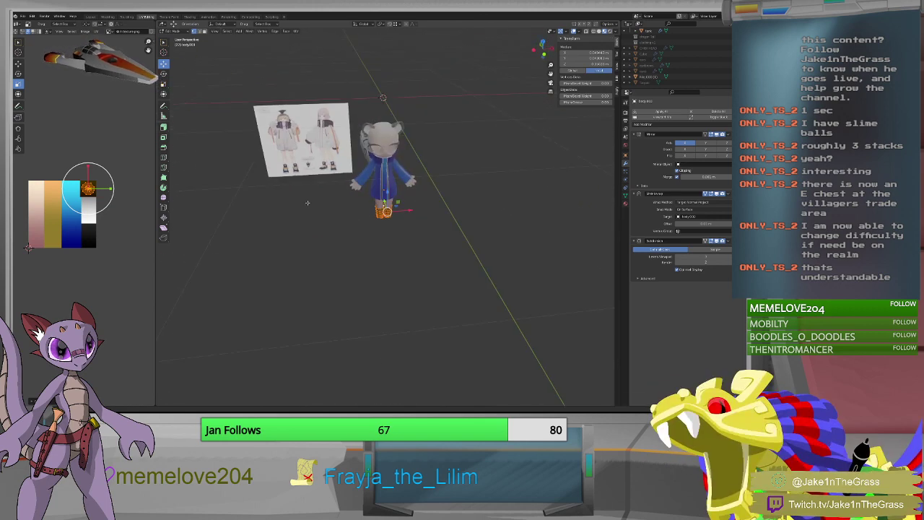
pyautogui.scroll(6, 387, 207)
pyautogui.moveTo(341, 181); pyautogui.dragTo(436, 139, button='middle')
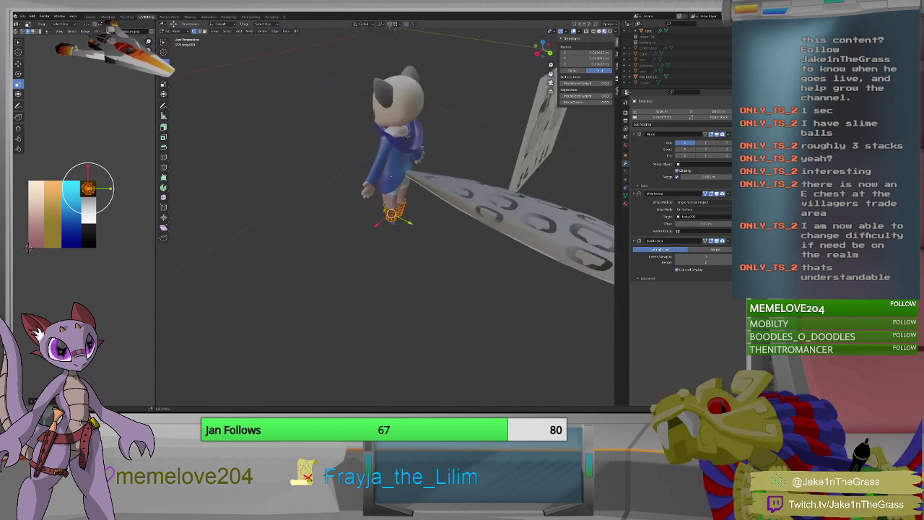
# Open the blue hoodie for mesh editing, select a vertex at the back of its collar, and frame it in the Modeling workspace.
pyautogui.press('Tab')
pyautogui.click(408, 137)
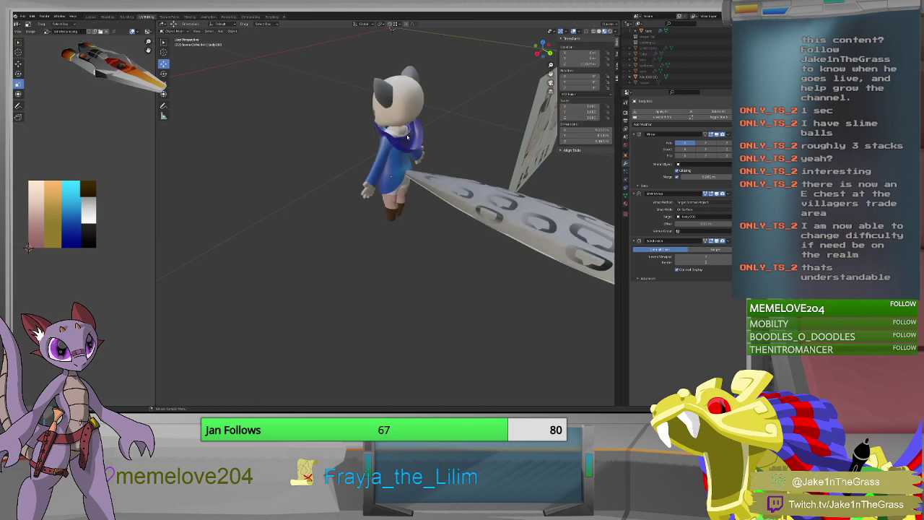
pyautogui.press('Tab')
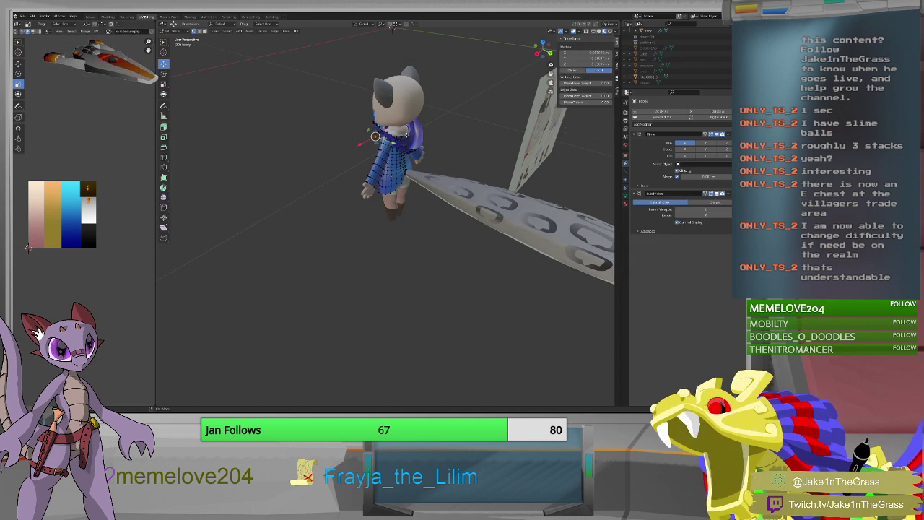
pyautogui.click(405, 134)
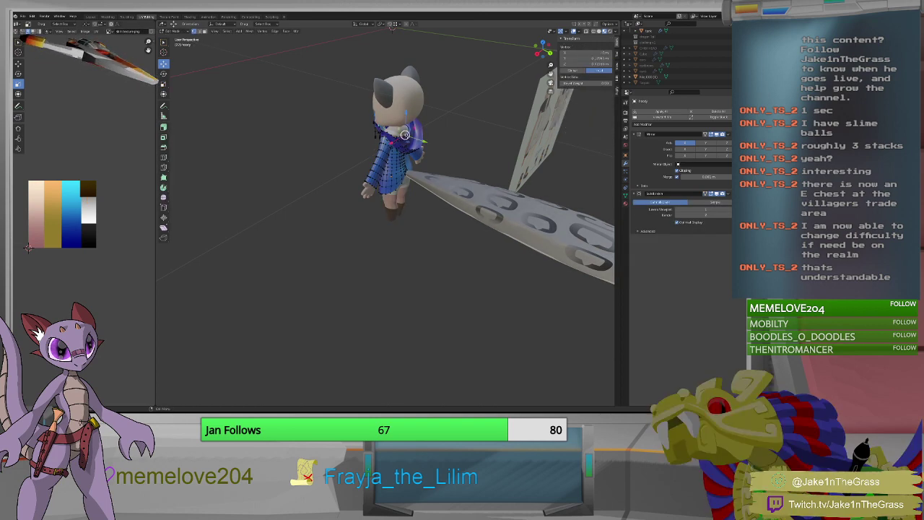
pyautogui.press('KP_Decimal')
pyautogui.moveTo(405, 134); pyautogui.dragTo(303, 116, button='middle')
pyautogui.click(108, 16)
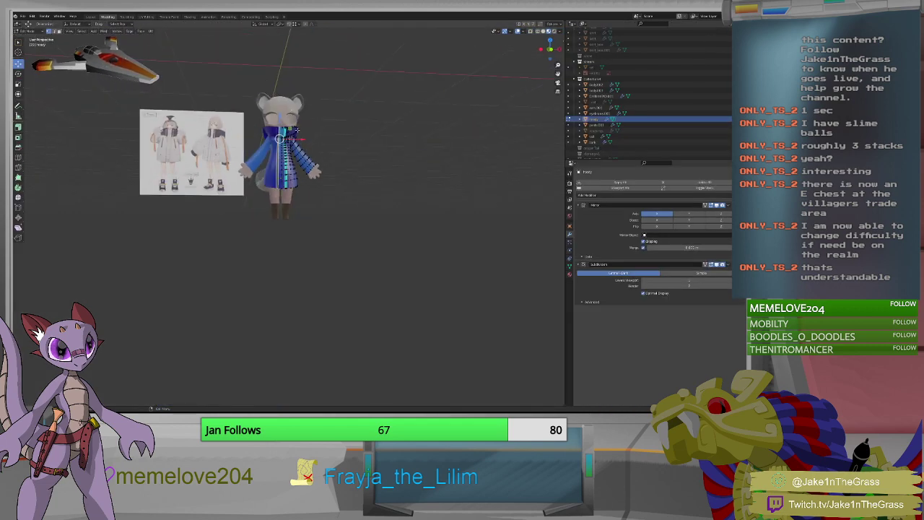
pyautogui.press('KP_Decimal')
pyautogui.moveTo(297, 130); pyautogui.dragTo(321, 170, button='middle')
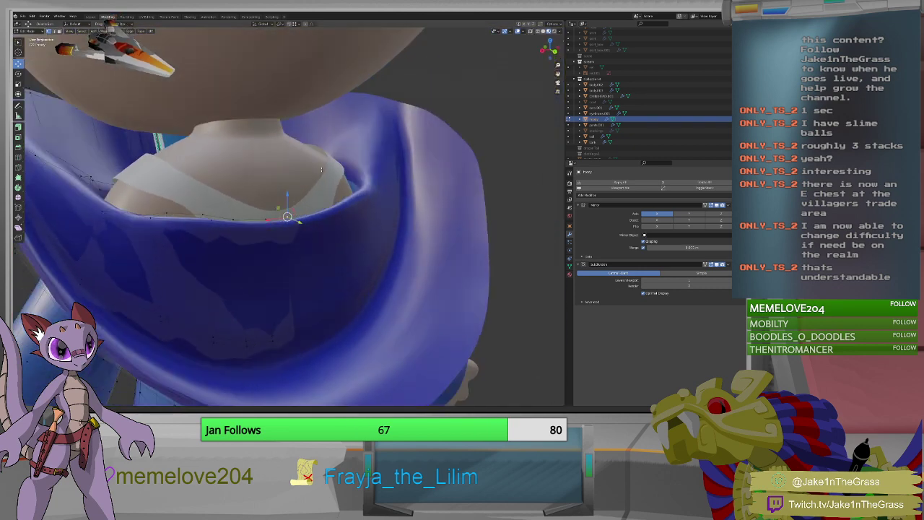
# Select the vertices along the hood's back neck opening and raise them along Z with proportional editing.
pyautogui.scroll(-3, 192, 223)
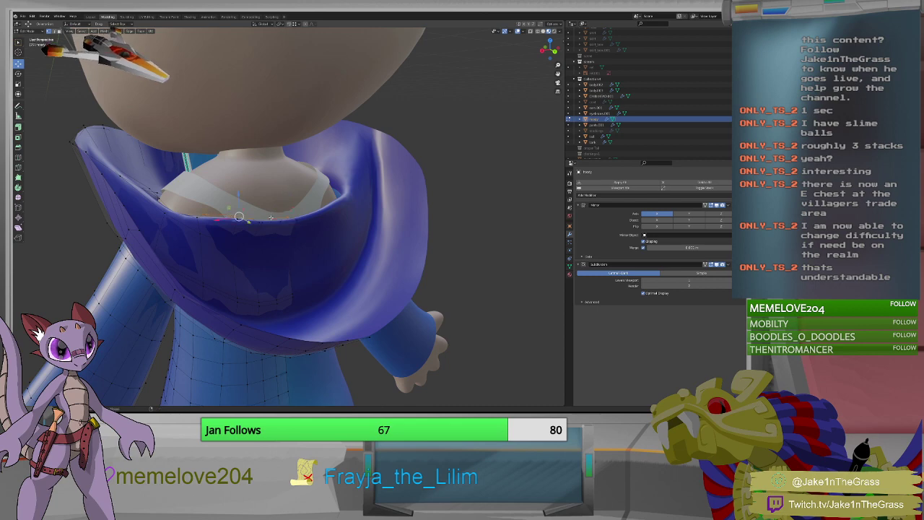
pyautogui.moveTo(271, 217)
pyautogui.mouseDown(button='middle')
pyautogui.moveTo(200, 225)
pyautogui.moveTo(278, 226)
pyautogui.mouseUp(button='middle')
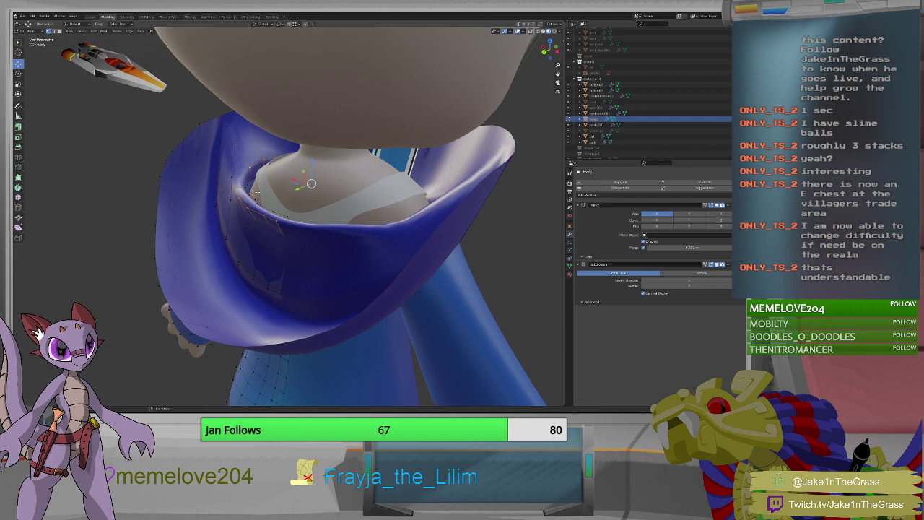
pyautogui.moveTo(257, 191)
pyautogui.mouseDown(button='middle')
pyautogui.moveTo(377, 179)
pyautogui.moveTo(281, 213)
pyautogui.moveTo(251, 208)
pyautogui.mouseUp(button='middle')
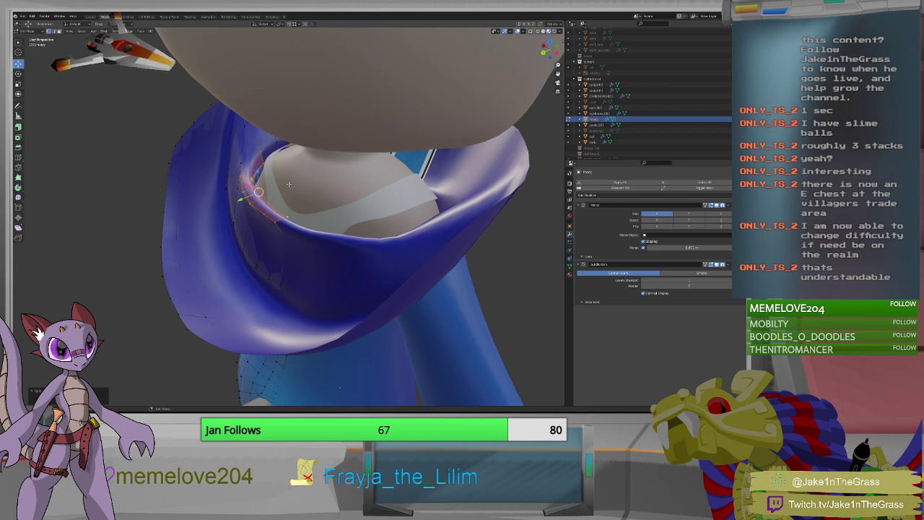
pyautogui.moveTo(251, 208); pyautogui.dragTo(240, 213, button='middle')
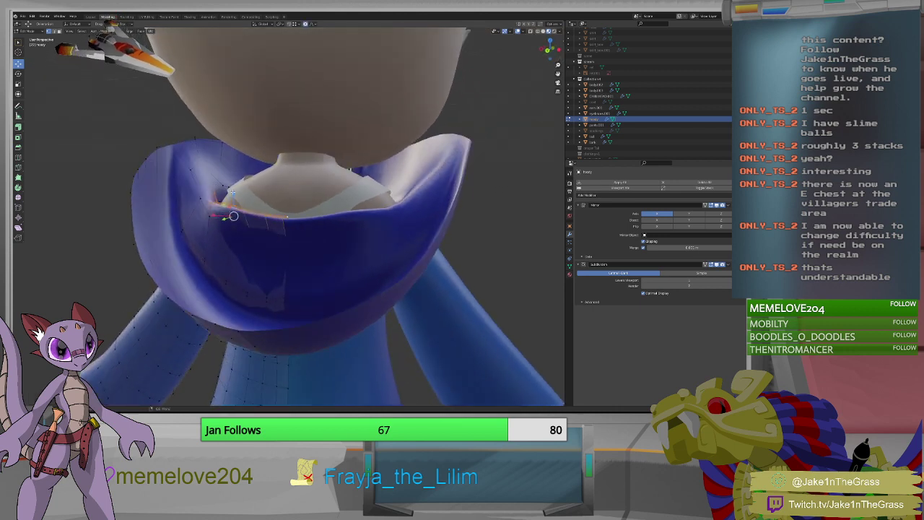
pyautogui.press('g')
pyautogui.press('z')
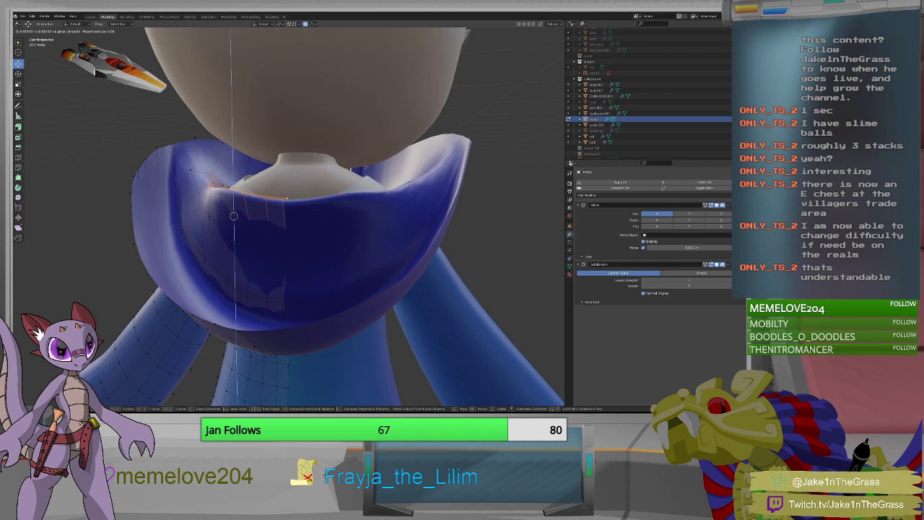
pyautogui.click(235, 173)
# Shift the selected neck-opening vertices of the hood along Y with proportional editing to adjust their distance from the neck.
pyautogui.moveTo(236, 173); pyautogui.dragTo(263, 186, button='middle')
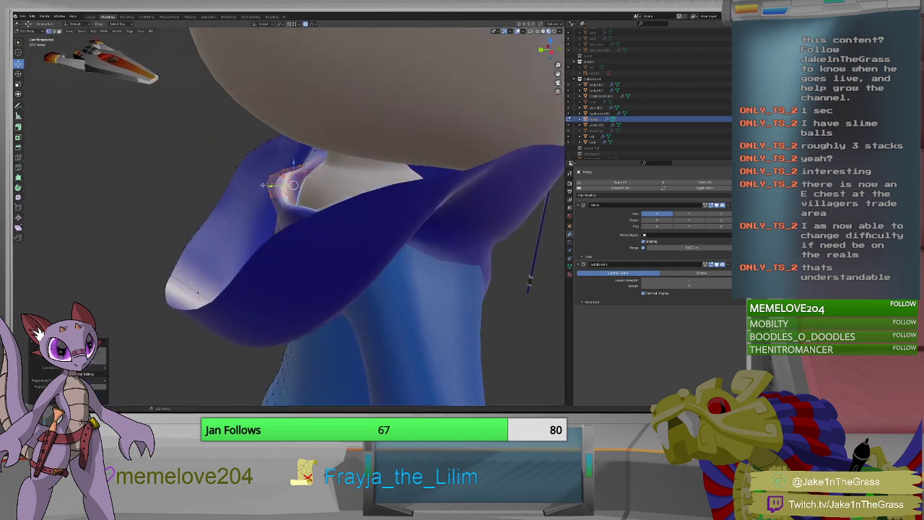
pyautogui.press('g')
pyautogui.press('y')
pyautogui.click(339, 189)
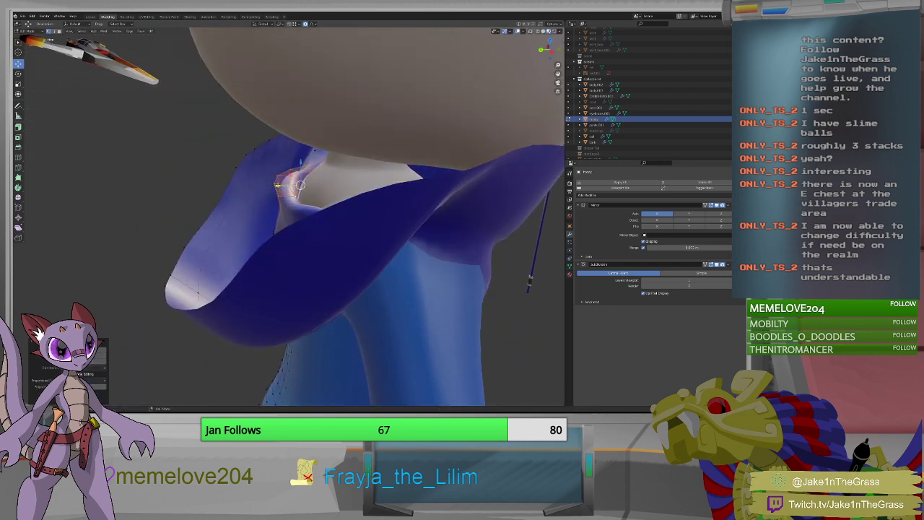
pyautogui.moveTo(339, 190); pyautogui.dragTo(313, 194, button='middle')
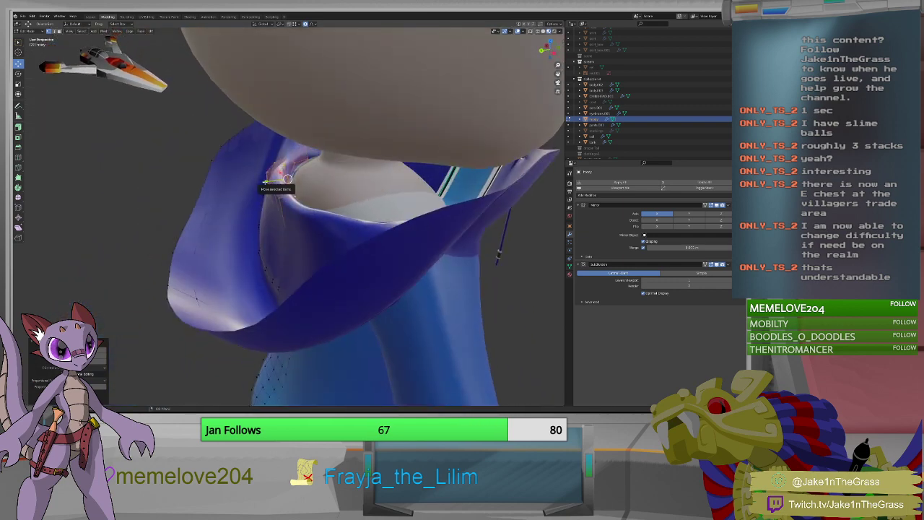
pyautogui.moveTo(286, 178); pyautogui.dragTo(264, 182)
pyautogui.click(263, 182)
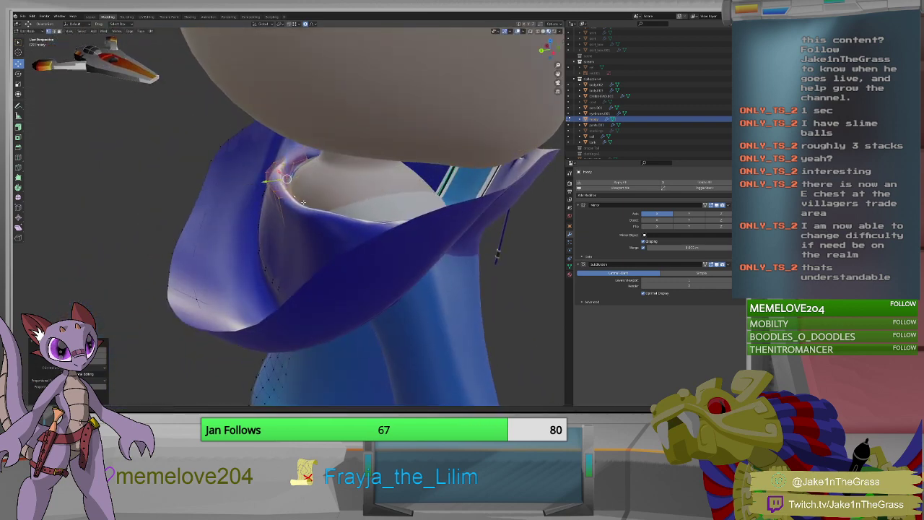
# Select a vertex on the hood's neck opening beside the neck and move it along Z with proportional editing.
pyautogui.moveTo(264, 182); pyautogui.dragTo(350, 197, button='middle')
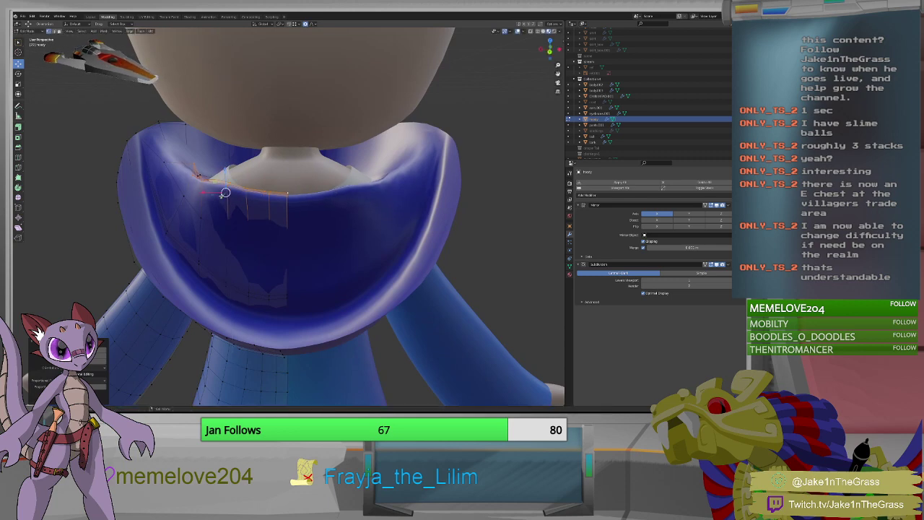
pyautogui.moveTo(303, 217)
pyautogui.mouseDown(button='middle')
pyautogui.moveTo(329, 215)
pyautogui.moveTo(306, 224)
pyautogui.mouseUp(button='middle')
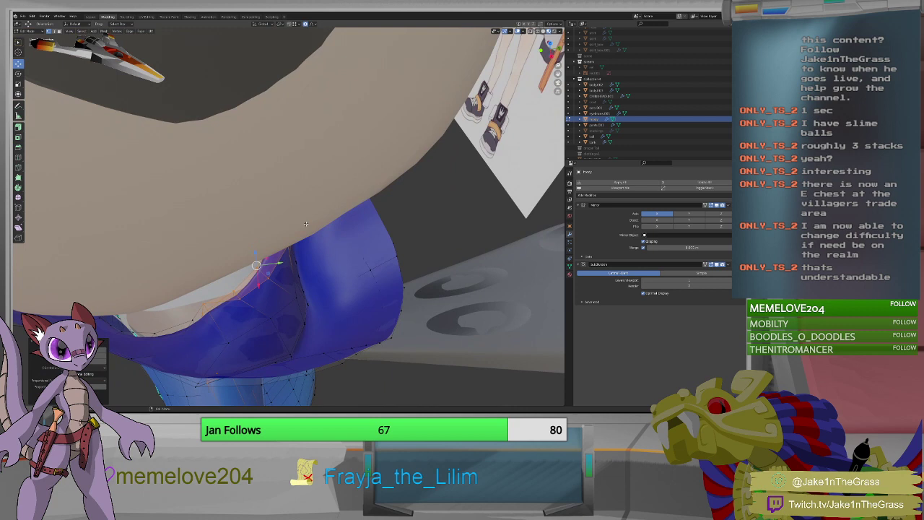
pyautogui.click(205, 304)
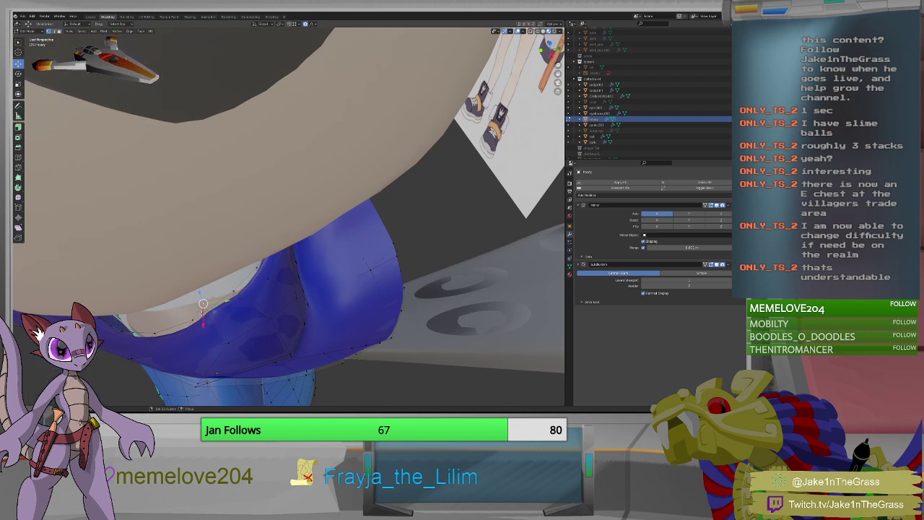
pyautogui.click(198, 312)
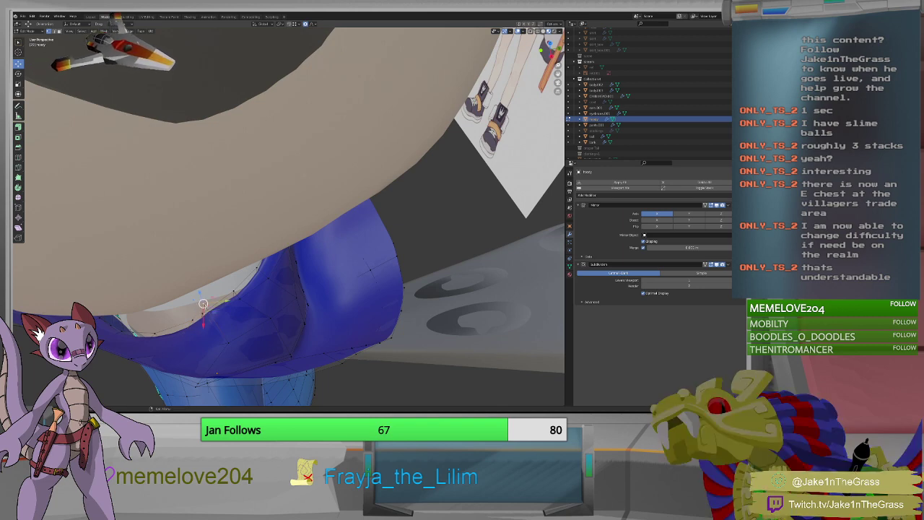
pyautogui.moveTo(203, 304); pyautogui.dragTo(109, 300, button='middle')
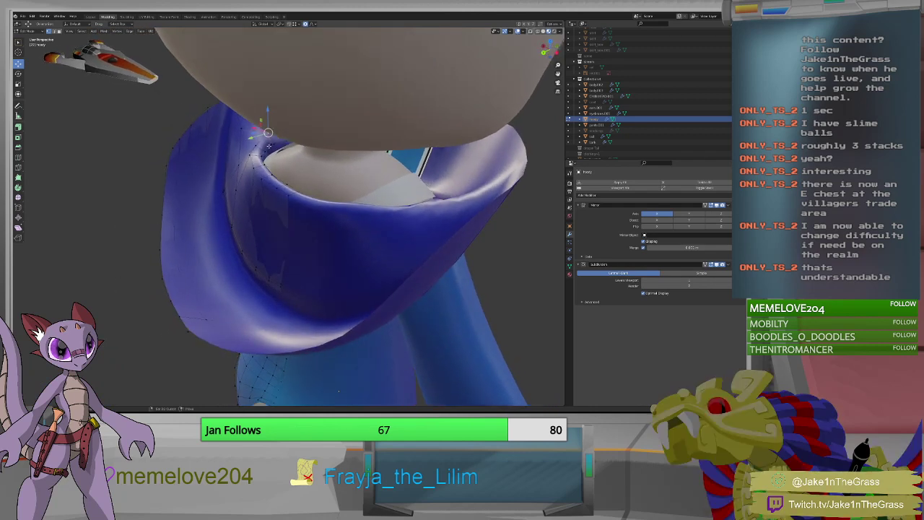
pyautogui.press('g')
pyautogui.press('z')
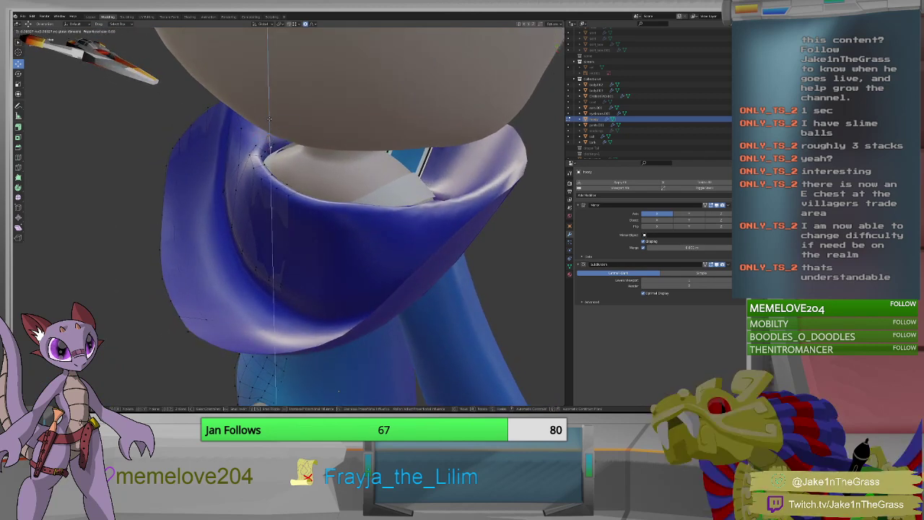
pyautogui.click(269, 121)
# Shift the selected neck-opening vertex along X and adjust its position within the XZ plane to fit around the neck.
pyautogui.moveTo(268, 121); pyautogui.dragTo(245, 197, button='middle')
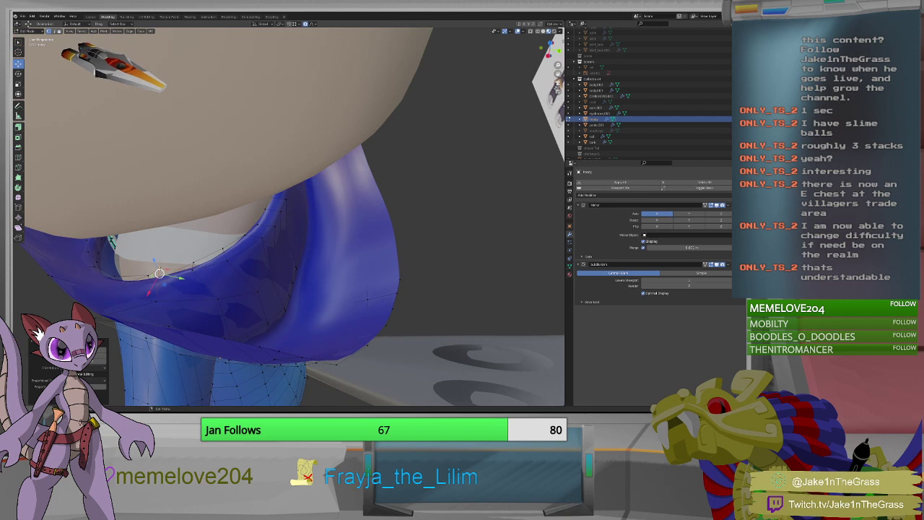
pyautogui.click(159, 269)
pyautogui.press('s')
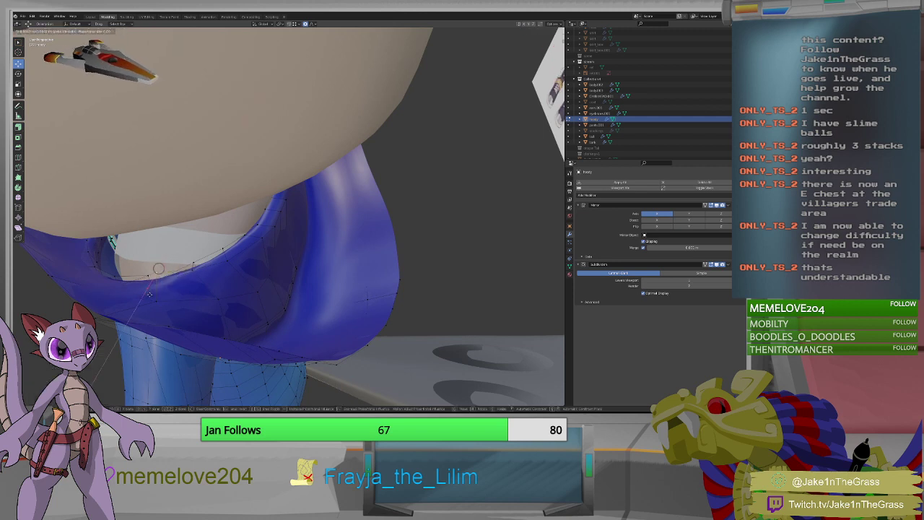
pyautogui.click(150, 303)
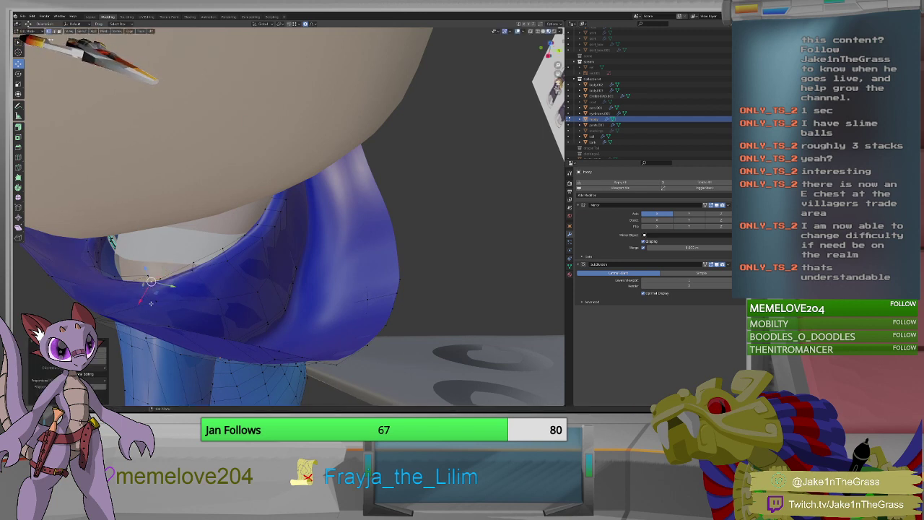
pyautogui.moveTo(180, 290); pyautogui.dragTo(100, 268, button='middle')
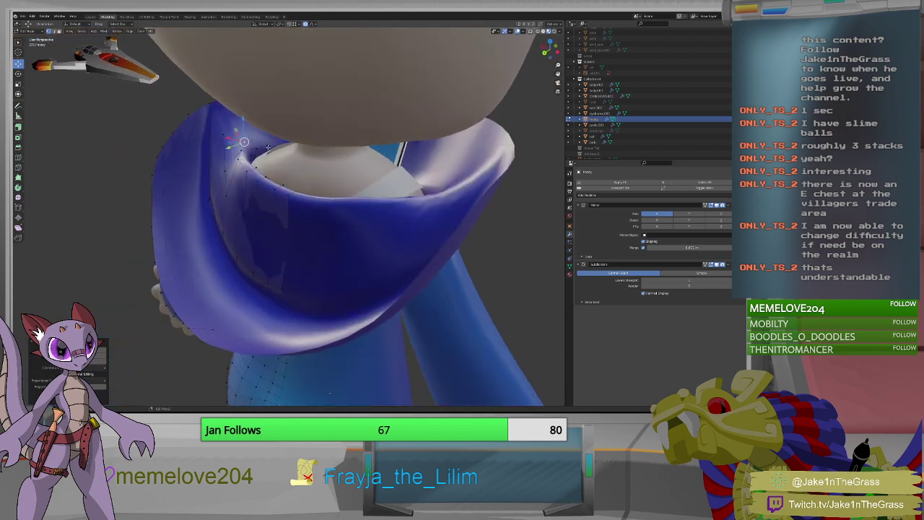
pyautogui.moveTo(244, 141)
pyautogui.mouseDown()
pyautogui.moveTo(254, 154)
pyautogui.moveTo(244, 140)
pyautogui.mouseUp()
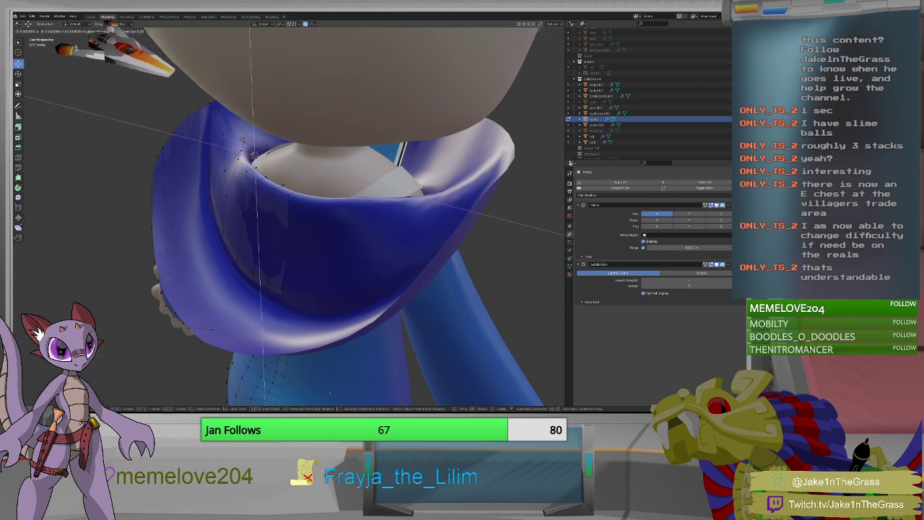
pyautogui.click(242, 139)
pyautogui.moveTo(242, 139); pyautogui.dragTo(245, 178, button='middle')
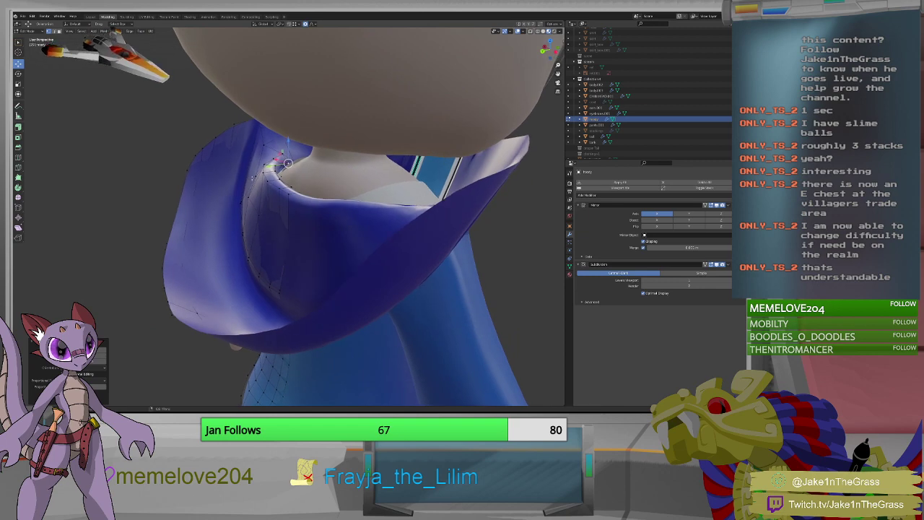
# Frame the selected neck-opening vertex closely and nudge it in two small moves to refine the hood's inner edge.
pyautogui.press('KP_Decimal')
pyautogui.moveTo(306, 206); pyautogui.dragTo(288, 221, button='middle')
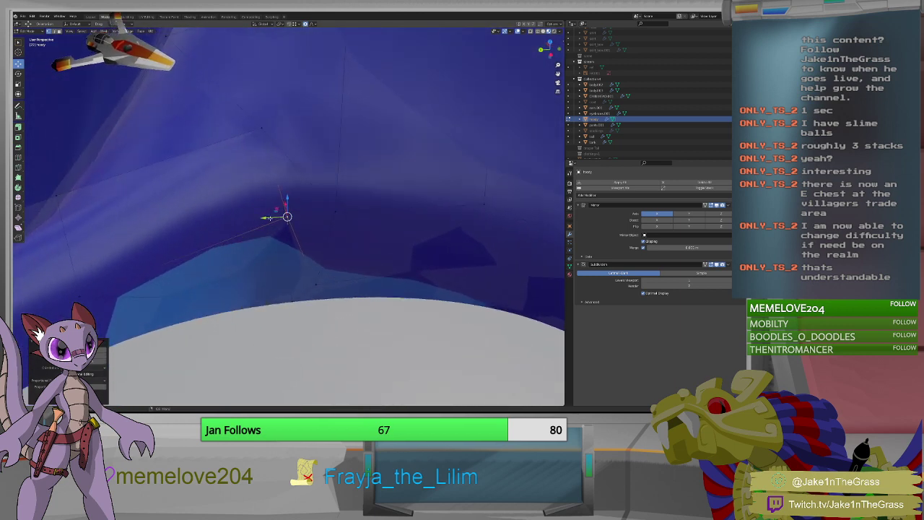
pyautogui.press('g')
pyautogui.press('x')
pyautogui.click(253, 220)
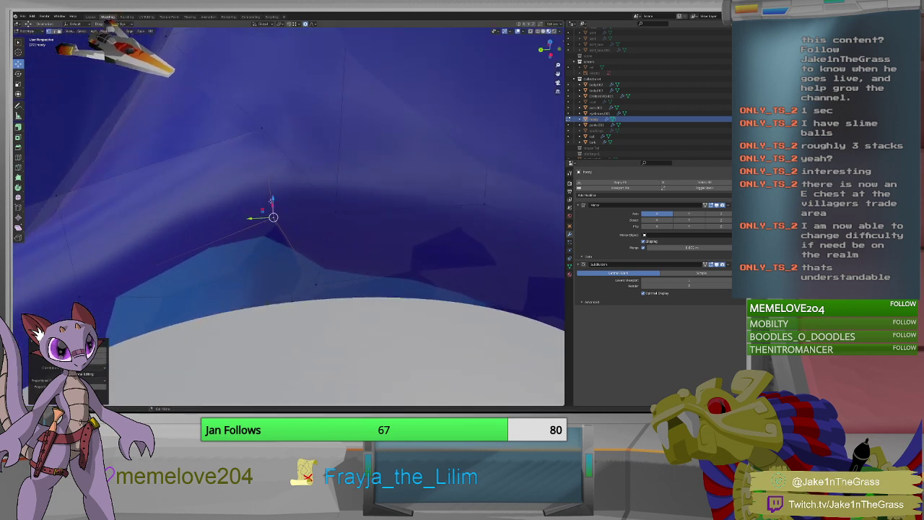
pyautogui.press('g')
pyautogui.press('x')
pyautogui.click(271, 216)
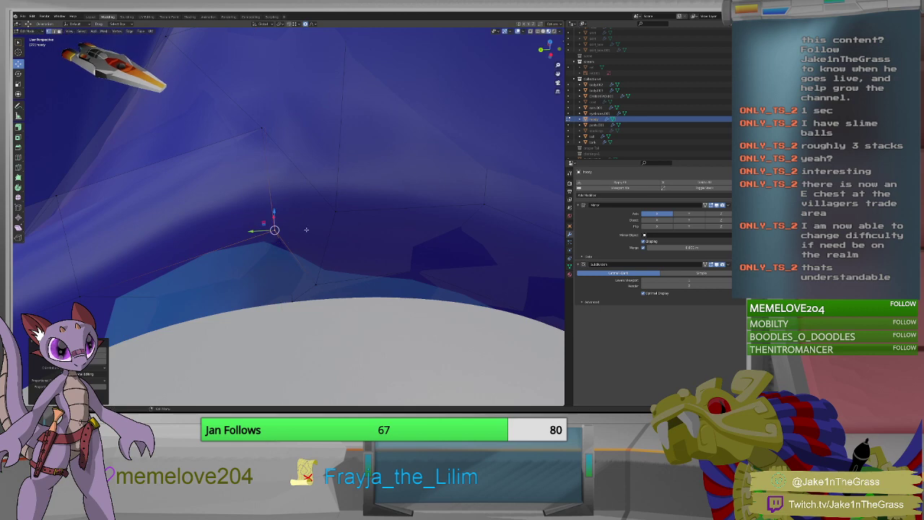
# Reposition a neighbouring vertex on the hood's inner edge and shift the next one within the XY plane.
pyautogui.moveTo(269, 217); pyautogui.dragTo(306, 277, button='middle')
pyautogui.click(324, 324)
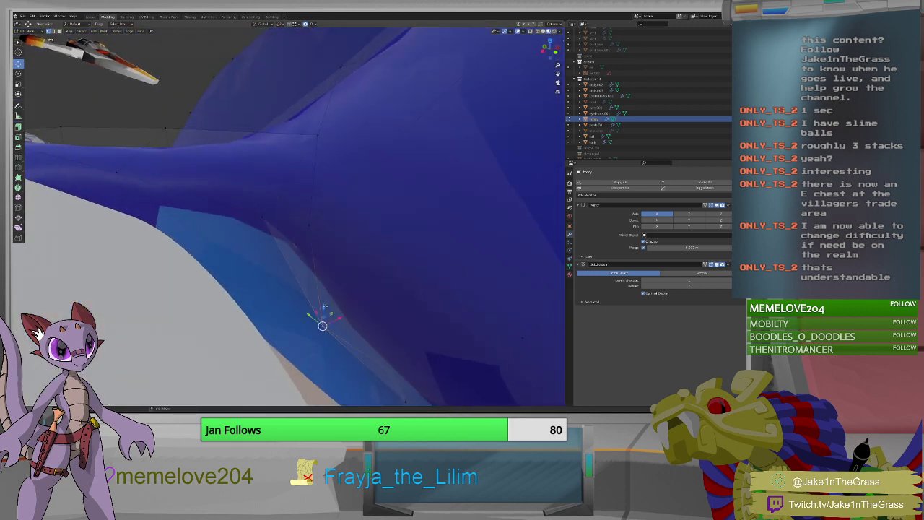
pyautogui.press('g')
pyautogui.click(328, 285)
pyautogui.moveTo(329, 285); pyautogui.dragTo(328, 220, button='middle')
pyautogui.click(349, 207)
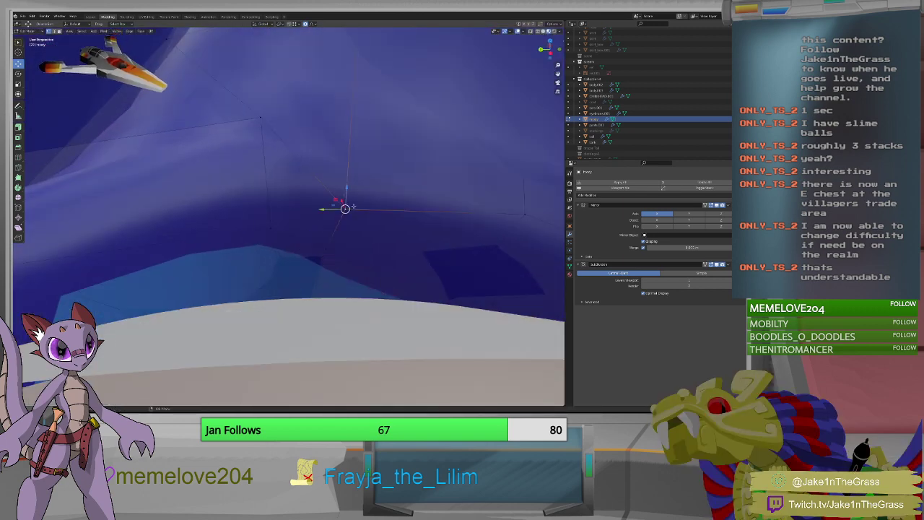
pyautogui.press('g')
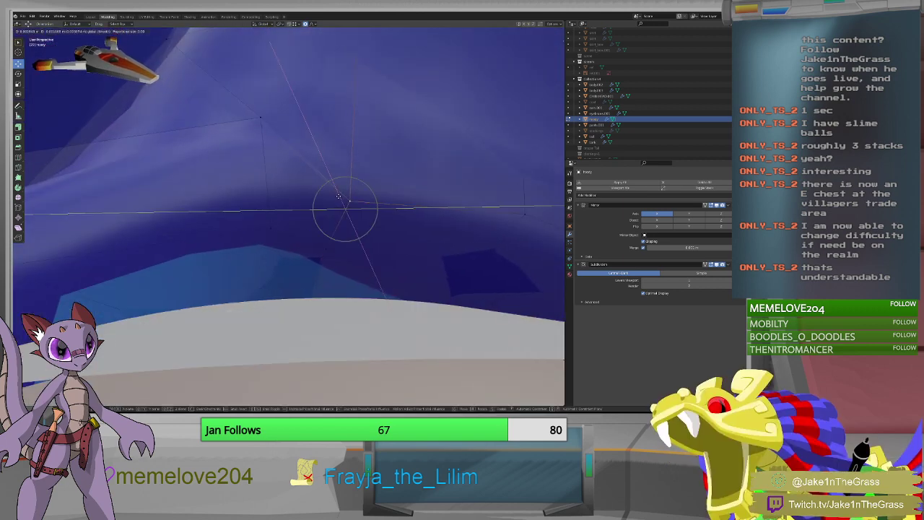
pyautogui.click(348, 171)
# Fine-tune the height of the selected inner-collar vertex along Z so the hood edge meets the light blue body of the hoodie.
pyautogui.moveTo(348, 171); pyautogui.dragTo(336, 222, button='middle')
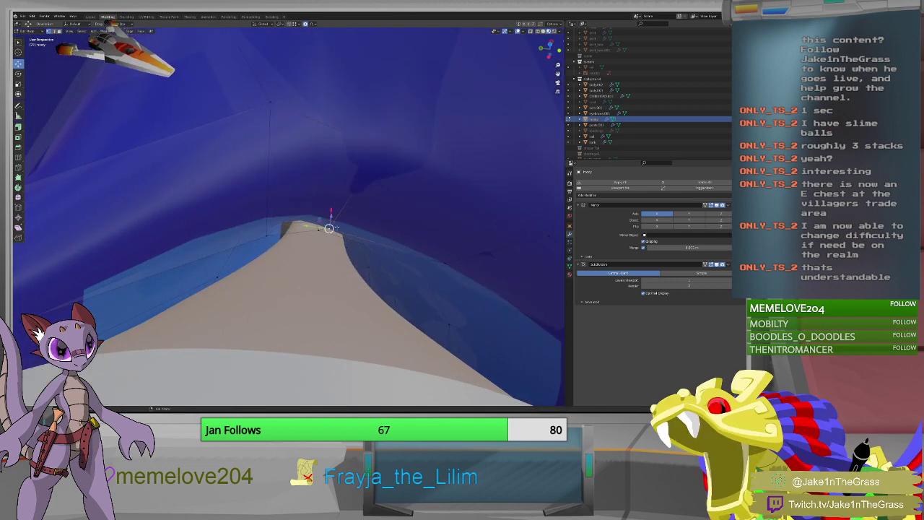
pyautogui.press('g')
pyautogui.press('z')
pyautogui.click(334, 209)
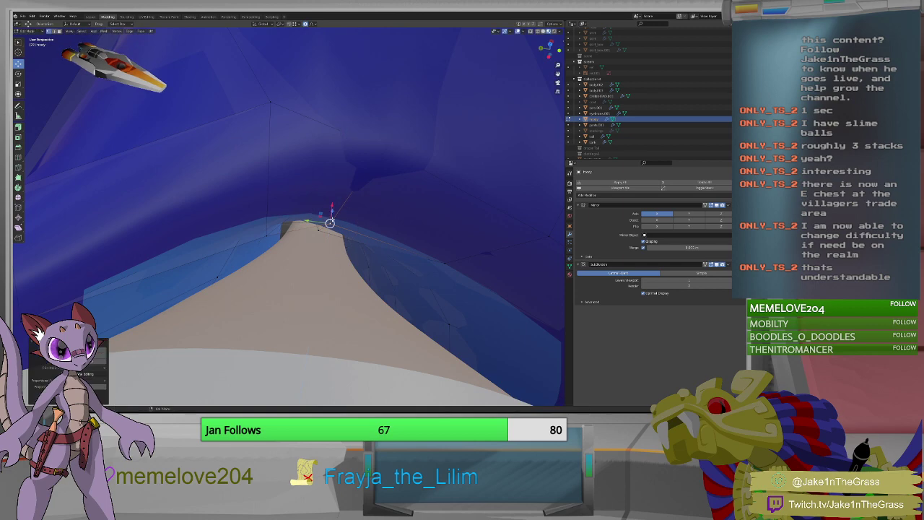
pyautogui.moveTo(333, 210); pyautogui.dragTo(334, 207, button='middle')
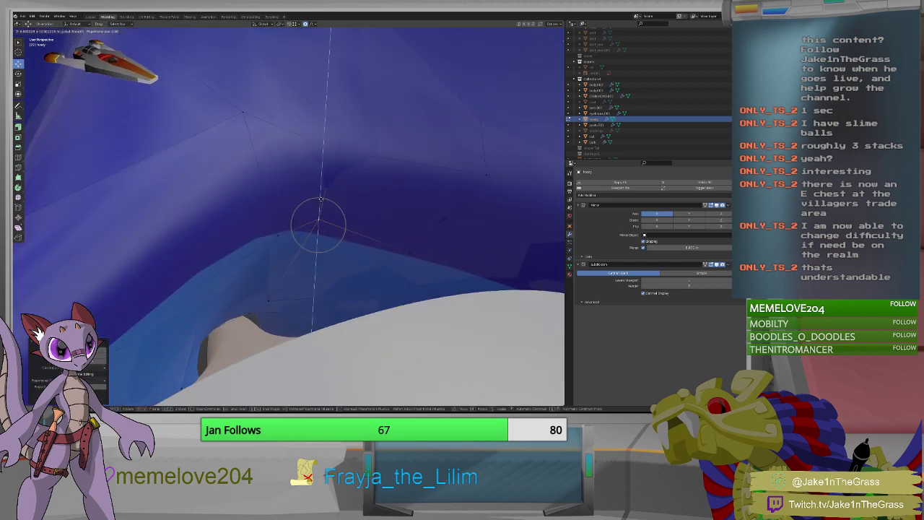
pyautogui.click(321, 193)
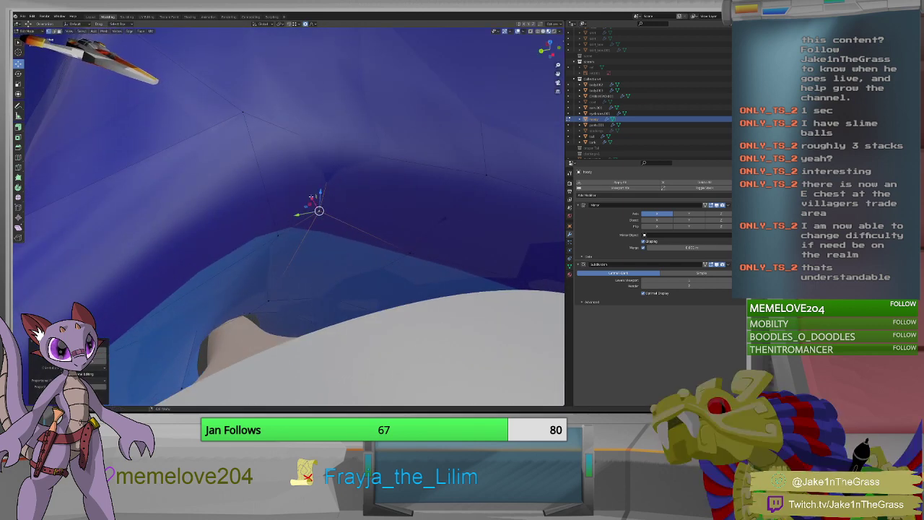
pyautogui.press('g')
pyautogui.press('z')
pyautogui.click(321, 205)
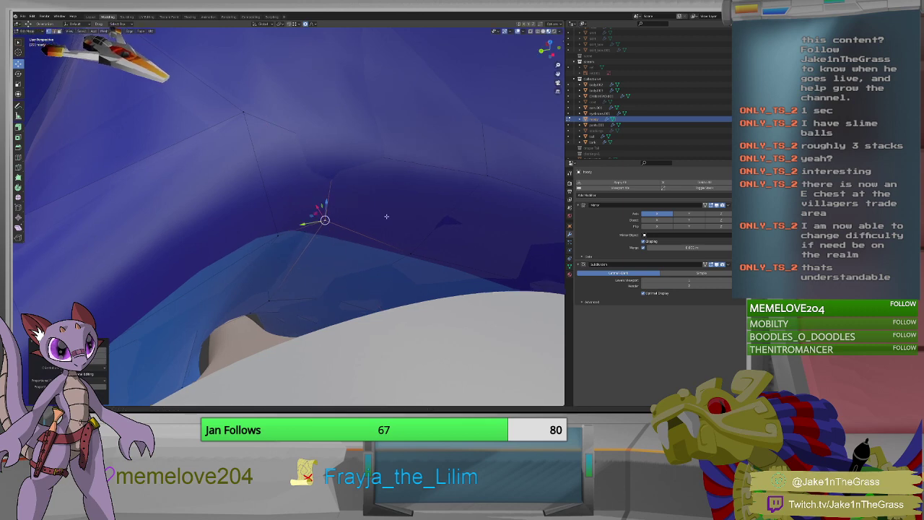
# Shift the selected inner-collar vertex along Y to even out the seam between the hood and the hoodie's body.
pyautogui.moveTo(320, 205); pyautogui.dragTo(312, 224, button='middle')
pyautogui.press('g')
pyautogui.press('z')
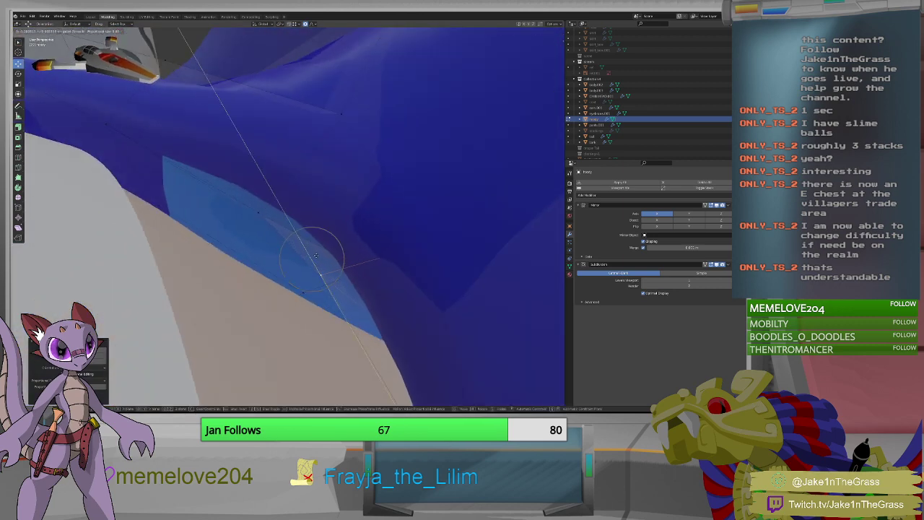
pyautogui.click(351, 265)
# Smooth the selected vertices on the hoodie's shoulder below the collar with repeated Smooth Vertices passes.
pyautogui.moveTo(350, 264)
pyautogui.mouseDown(button='middle')
pyautogui.moveTo(371, 233)
pyautogui.moveTo(357, 221)
pyautogui.moveTo(405, 254)
pyautogui.moveTo(371, 260)
pyautogui.moveTo(391, 272)
pyautogui.moveTo(358, 261)
pyautogui.mouseUp(button='middle')
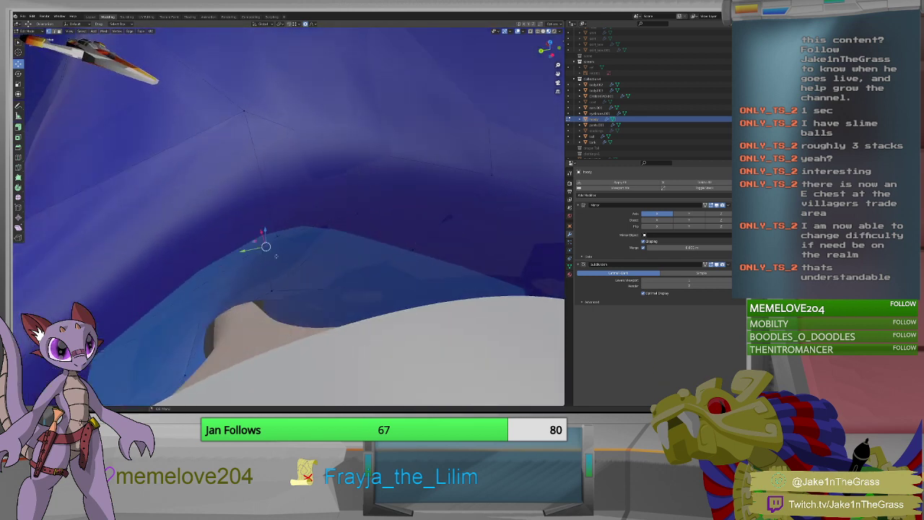
pyautogui.moveTo(257, 244); pyautogui.dragTo(303, 279, button='middle')
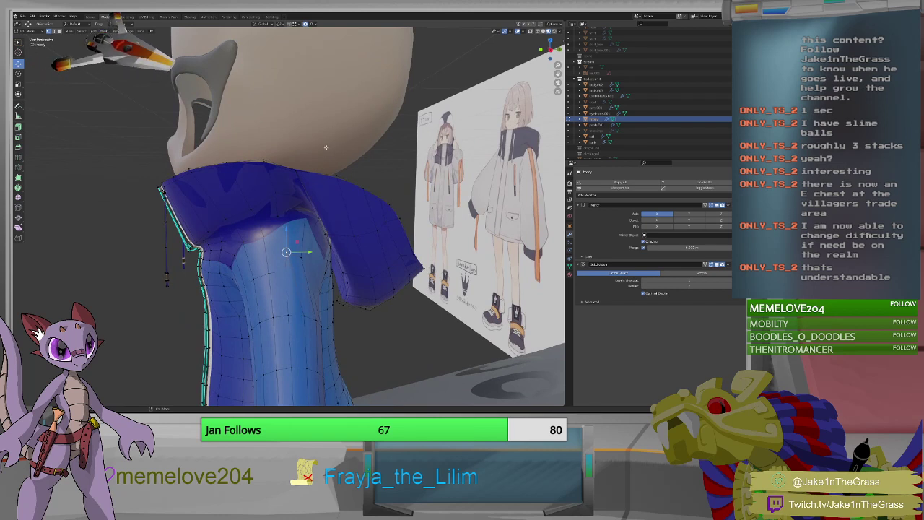
pyautogui.hotkey('ctrl', 'v')
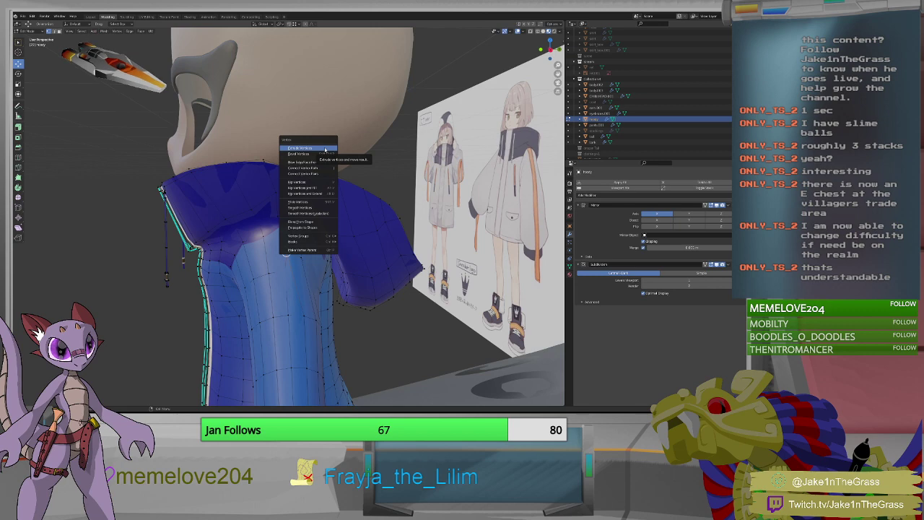
pyautogui.click(325, 149)
pyautogui.moveTo(305, 263)
pyautogui.mouseDown(button='middle')
pyautogui.moveTo(312, 273)
pyautogui.moveTo(316, 251)
pyautogui.mouseUp(button='middle')
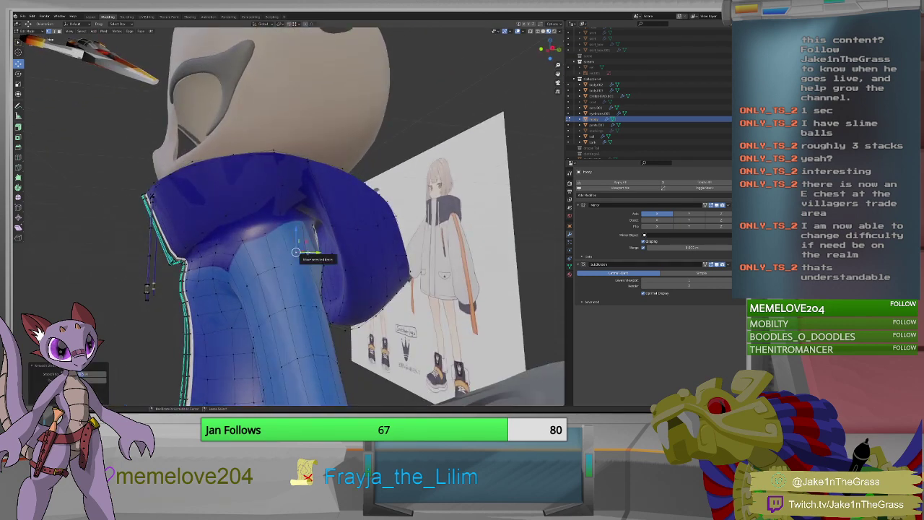
pyautogui.rightClick(296, 252)
pyautogui.press('Escape')
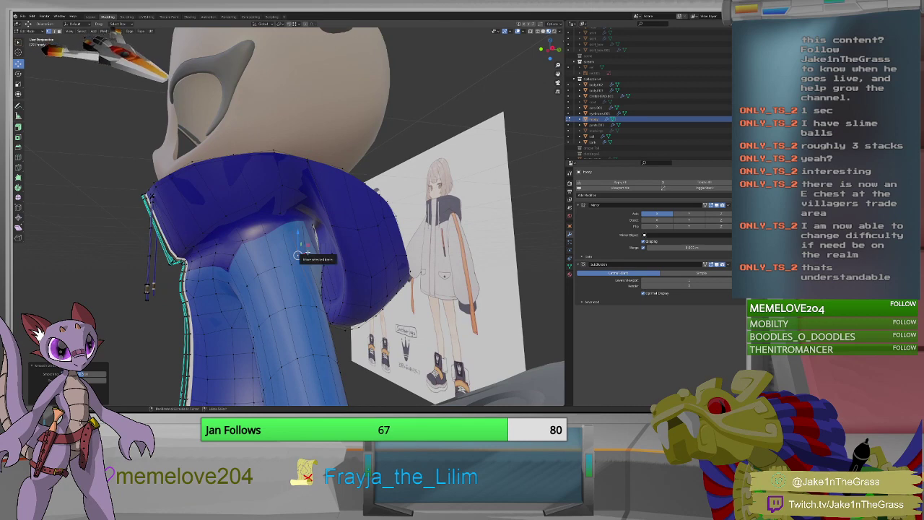
pyautogui.rightClick(307, 251)
pyautogui.press('Escape')
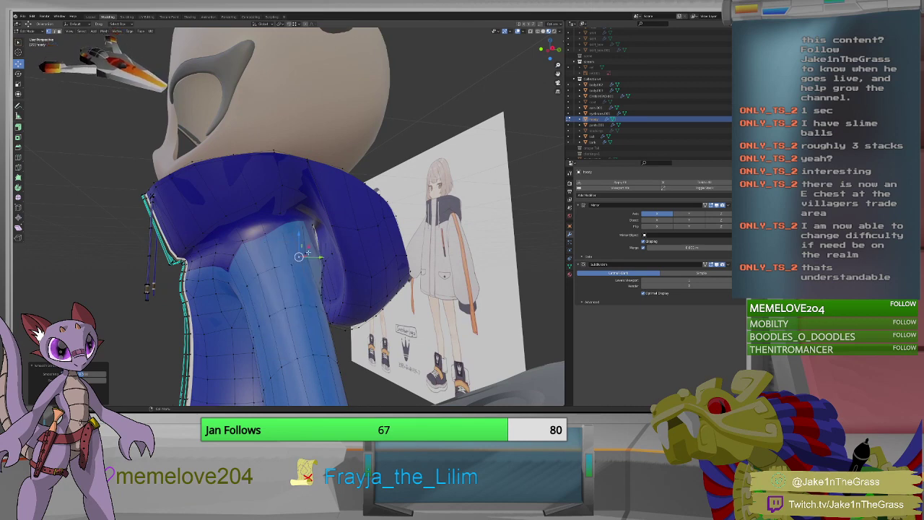
# Apply several more Smooth Vertices passes to the shoulder area, checking the surface from behind the arm.
pyautogui.moveTo(308, 252); pyautogui.dragTo(287, 268, button='middle')
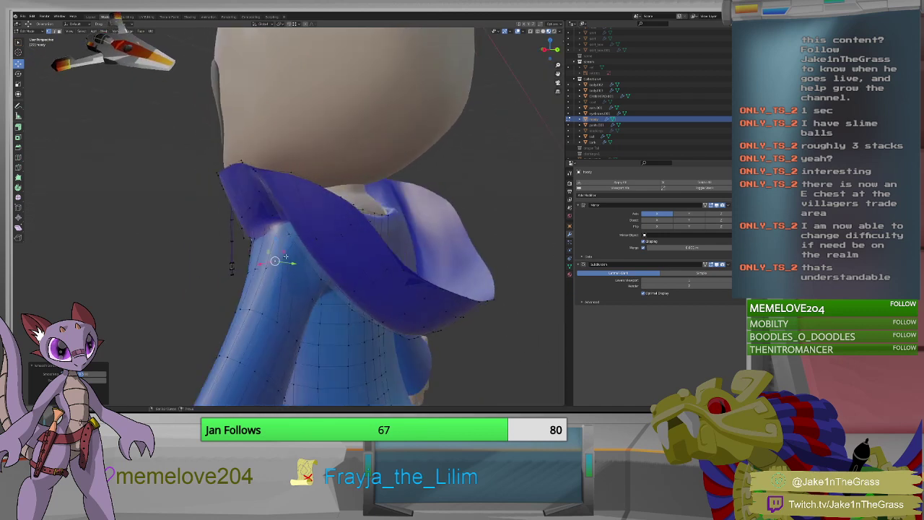
pyautogui.keyDown('shift'); pyautogui.click(286, 257); pyautogui.keyUp('shift')
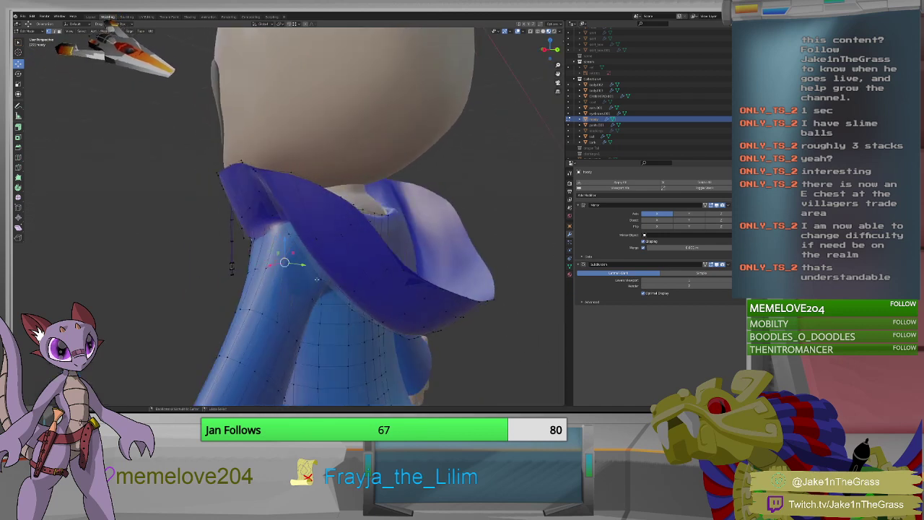
pyautogui.hotkey('ctrl', 'v')
pyautogui.click(316, 280)
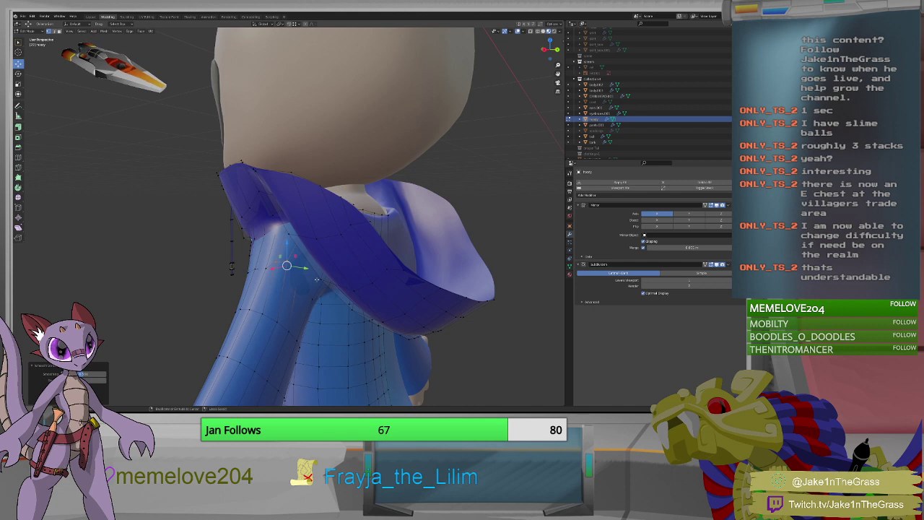
pyautogui.hotkey('ctrl', 'v')
pyautogui.click(317, 281)
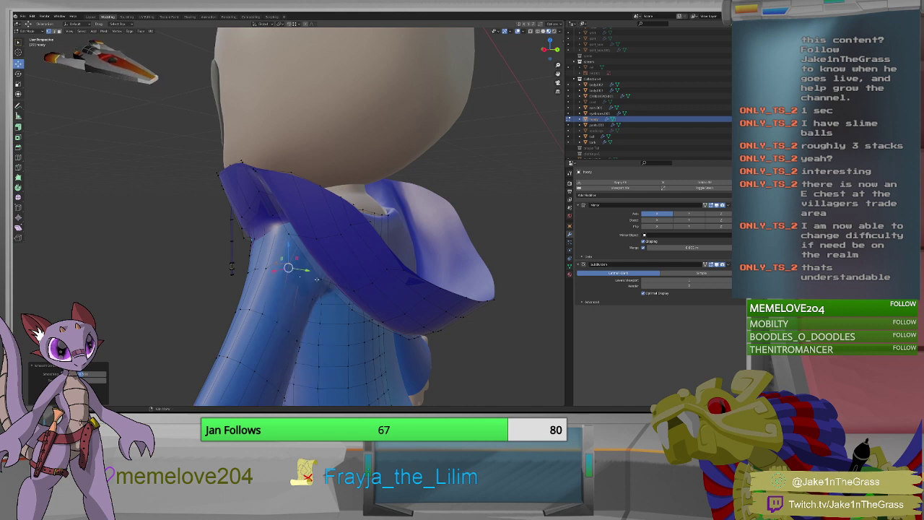
pyautogui.hotkey('ctrl', 'v')
pyautogui.click(317, 279)
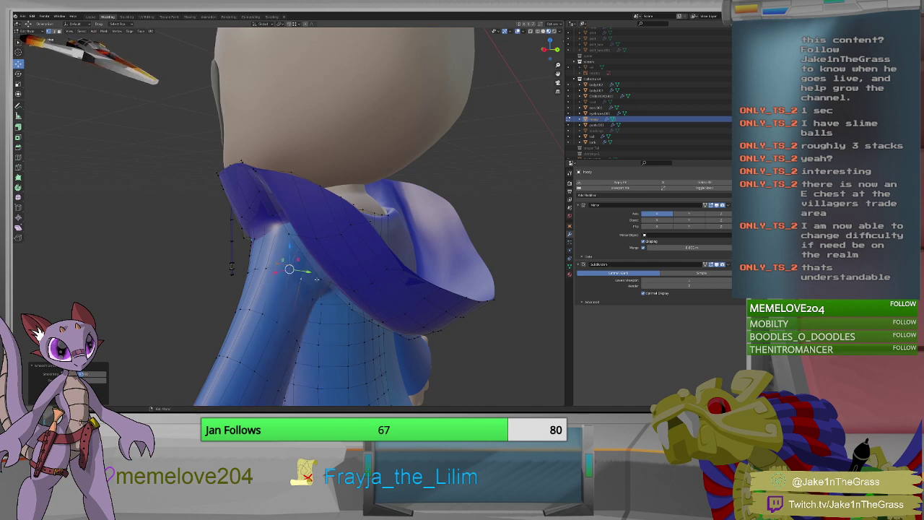
# Apply two more Smooth Vertices passes to the selected shoulder vertices below the hood.
pyautogui.hotkey('ctrl', 'v')
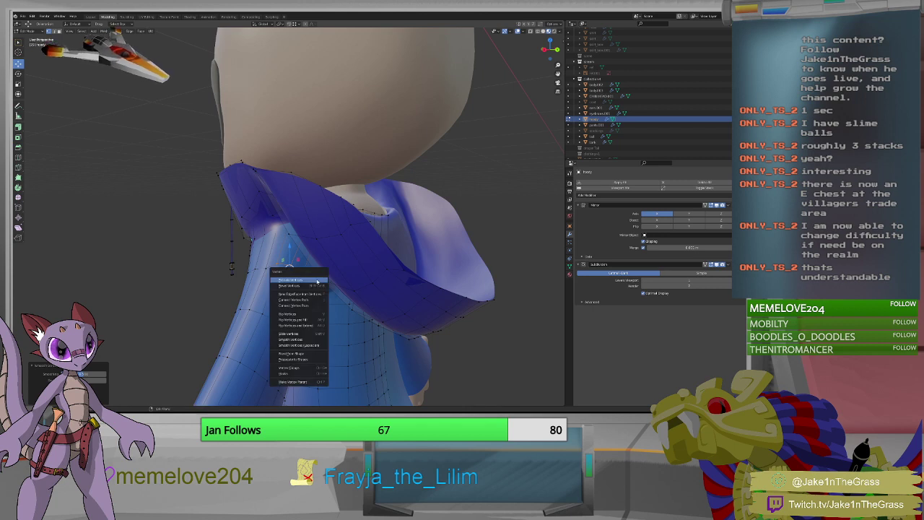
pyautogui.click(317, 281)
pyautogui.hotkey('ctrl', 'v')
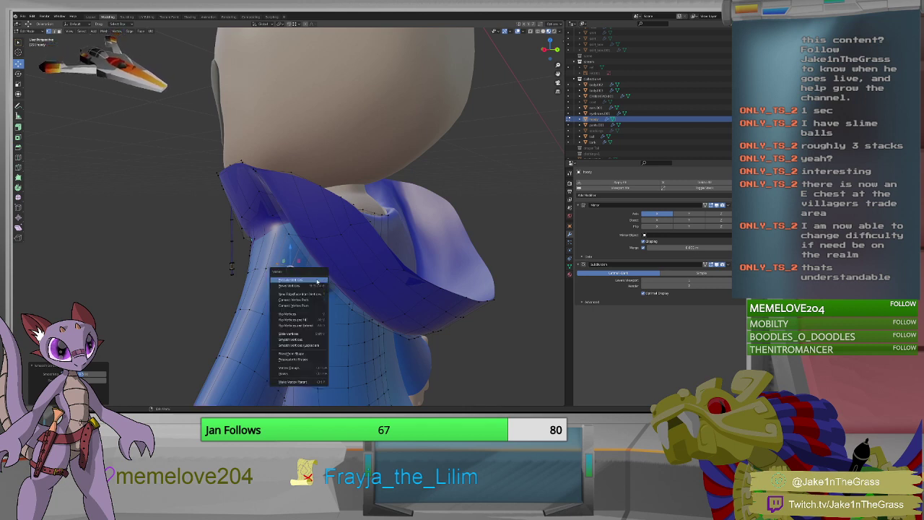
pyautogui.click(316, 280)
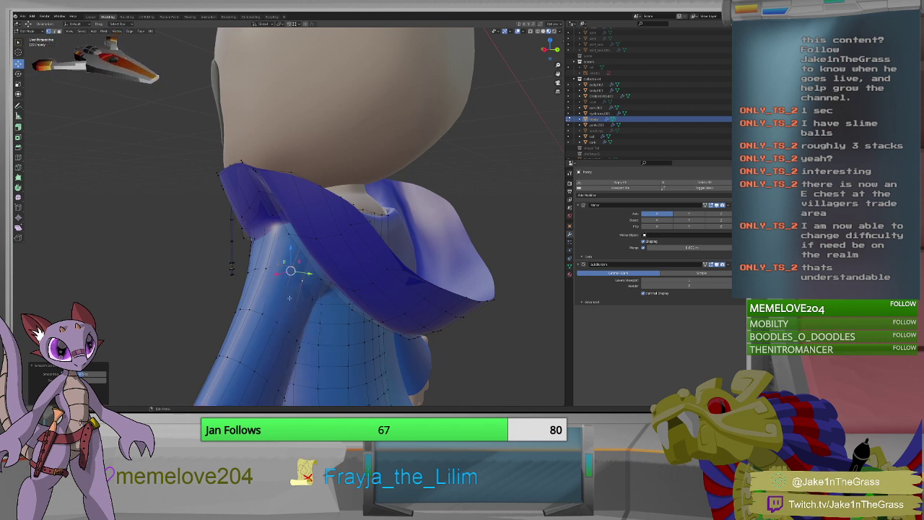
pyautogui.moveTo(289, 297); pyautogui.dragTo(350, 295, button='middle')
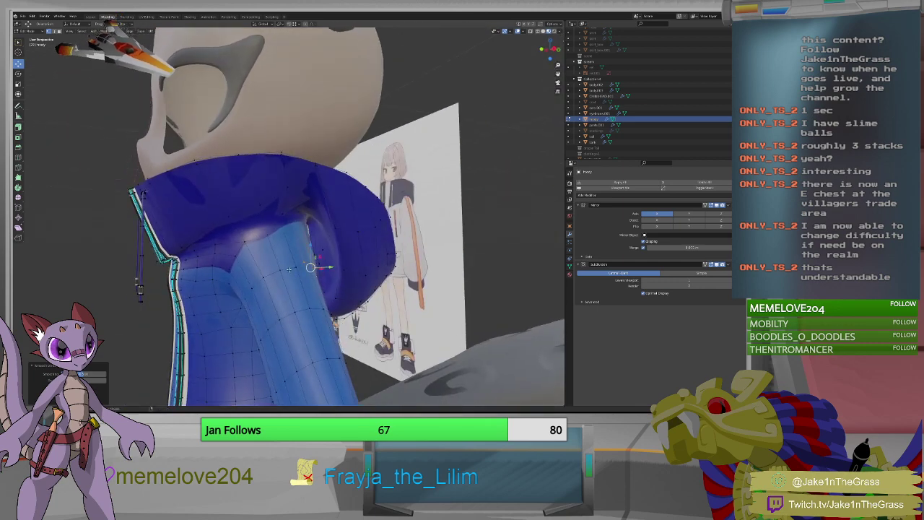
# Select the vertices on the outer side of the upper sleeve and smooth them with Smooth Vertices.
pyautogui.click(290, 268)
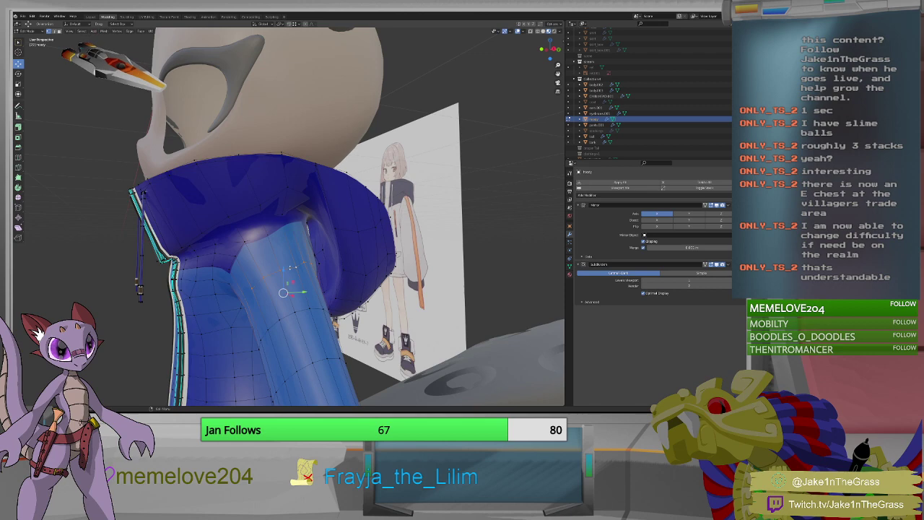
pyautogui.rightClick(291, 268)
pyautogui.click(290, 269)
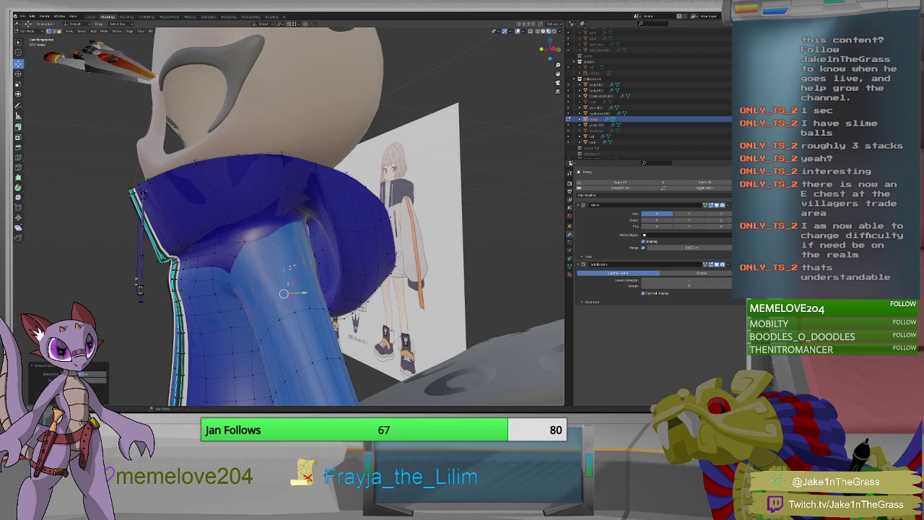
pyautogui.moveTo(309, 294); pyautogui.dragTo(280, 285, button='middle')
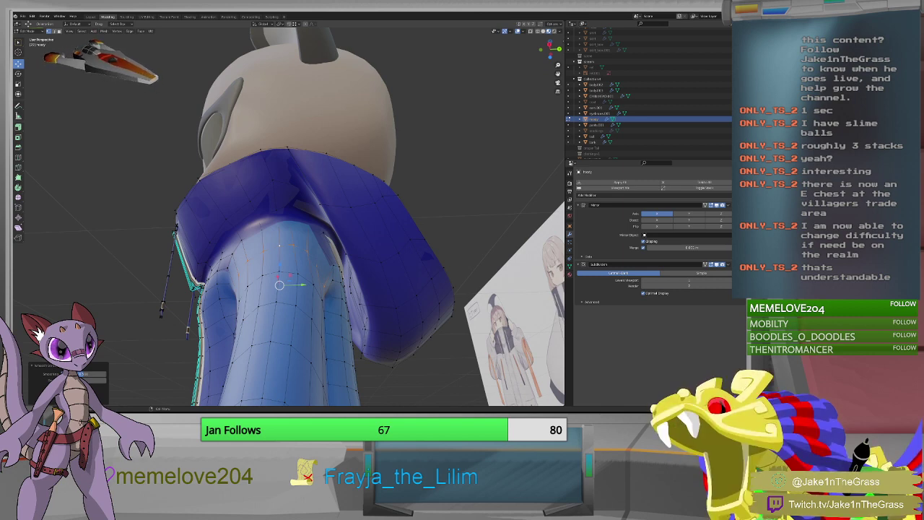
# Smooth the selected vertices at the hood's base above the shoulder with three passes and slightly adjust their position.
pyautogui.moveTo(303, 285); pyautogui.dragTo(323, 215, button='middle')
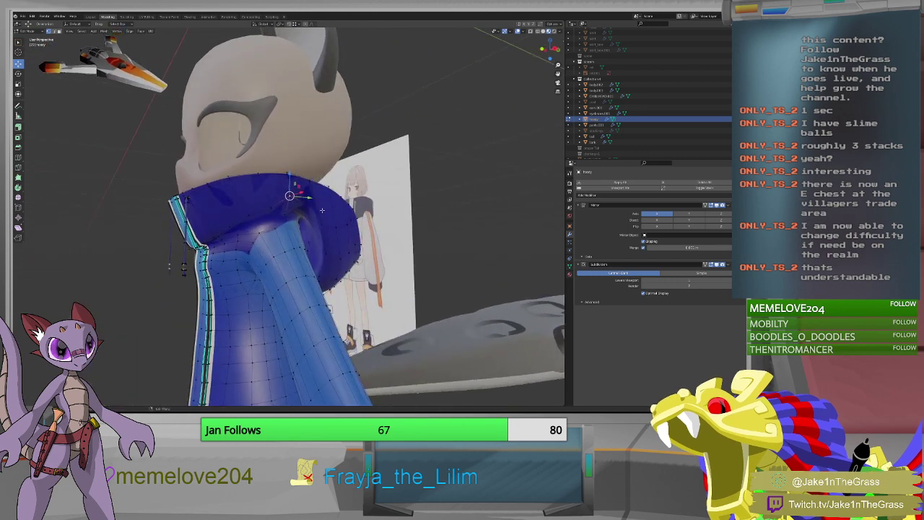
pyautogui.rightClick(322, 210)
pyautogui.click(322, 211)
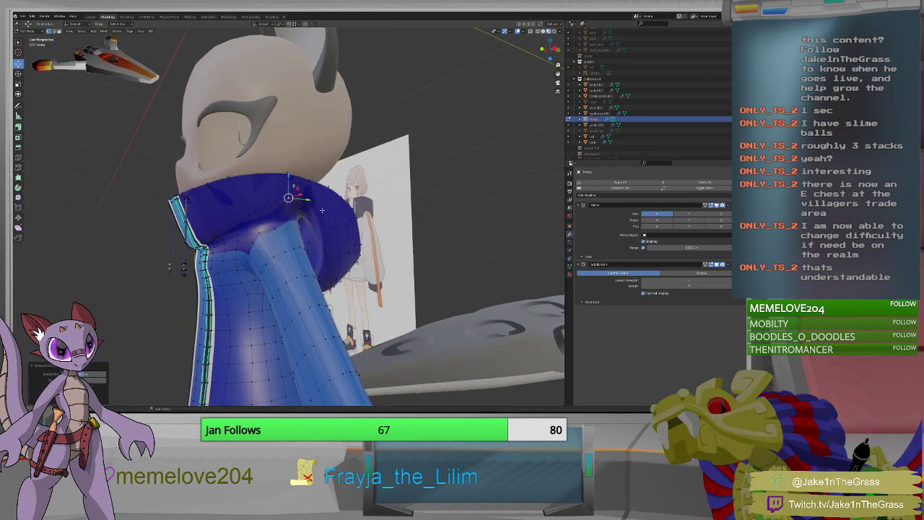
pyautogui.rightClick(323, 211)
pyautogui.click(322, 211)
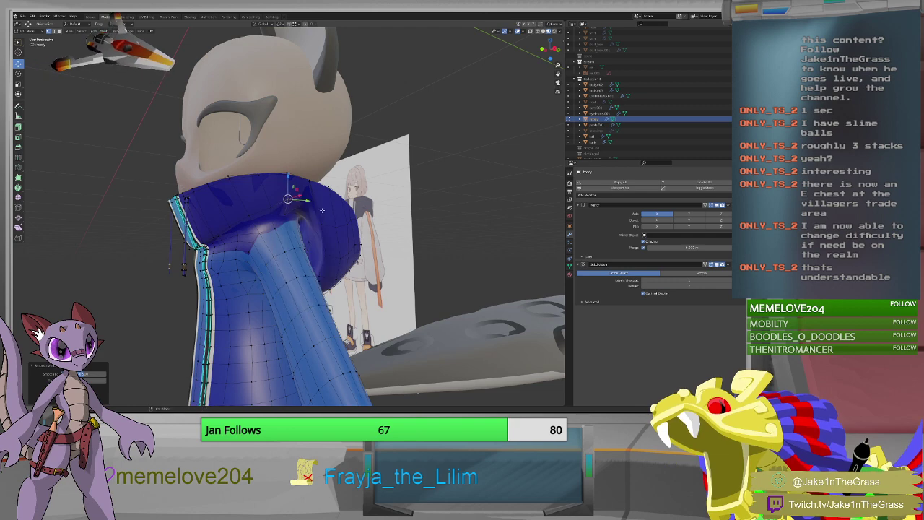
pyautogui.rightClick(322, 210)
pyautogui.click(322, 210)
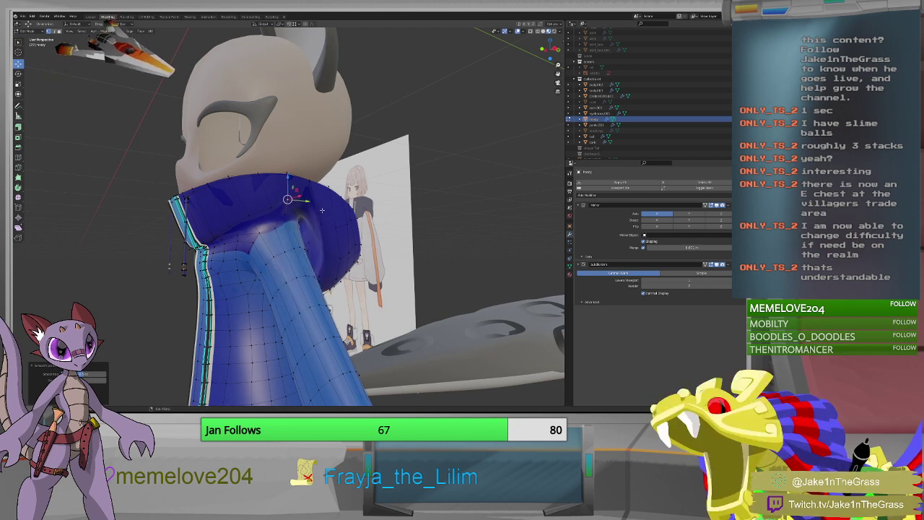
pyautogui.moveTo(322, 210); pyautogui.dragTo(235, 259, button='middle')
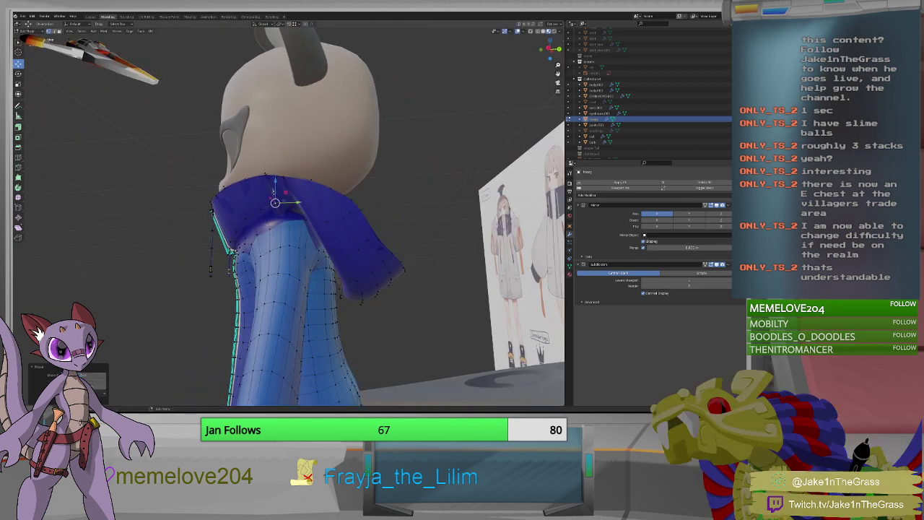
# Examine the hood and shoulder fit from the side, then the whole hoodie on the character from the front.
pyautogui.moveTo(267, 231); pyautogui.dragTo(287, 244, button='middle')
pyautogui.moveTo(231, 240); pyautogui.dragTo(242, 266, button='middle')
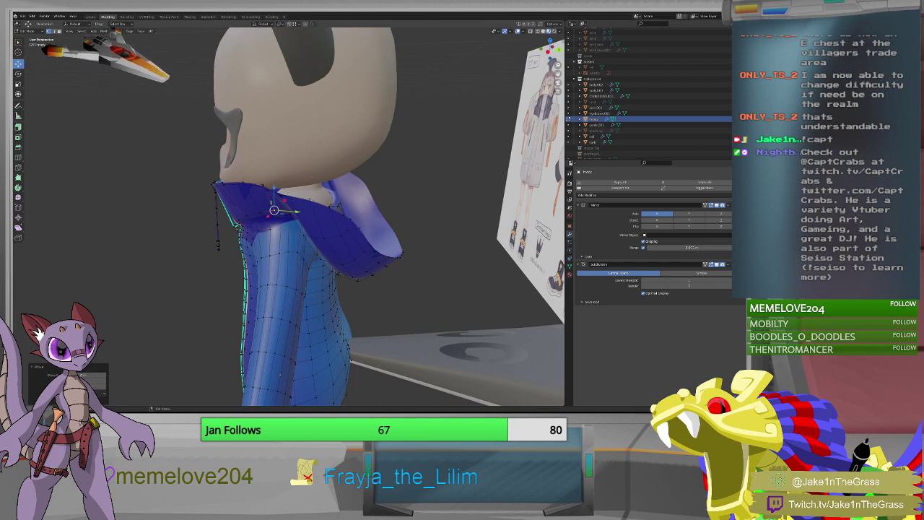
pyautogui.moveTo(325, 181); pyautogui.dragTo(238, 176, button='middle')
pyautogui.scroll(-2, 302, 177)
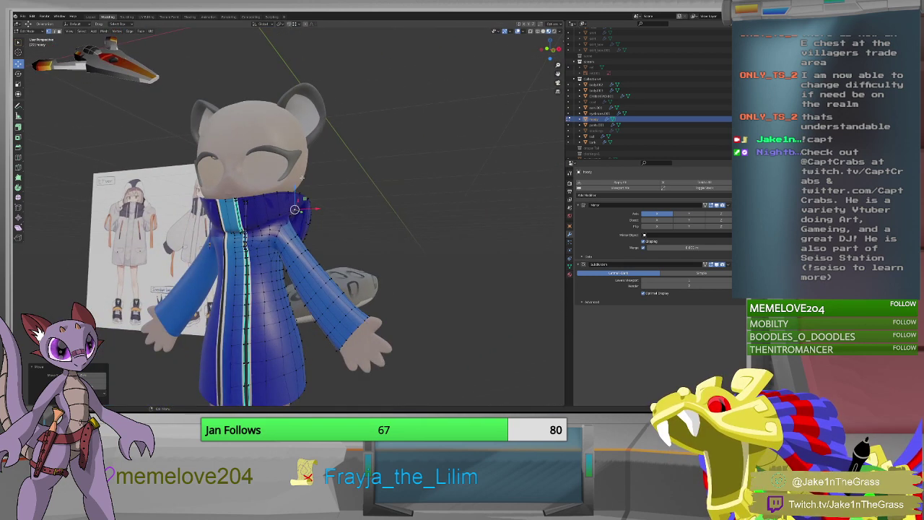
pyautogui.moveTo(302, 177)
pyautogui.mouseDown(button='middle')
pyautogui.moveTo(238, 188)
pyautogui.moveTo(302, 192)
pyautogui.mouseUp(button='middle')
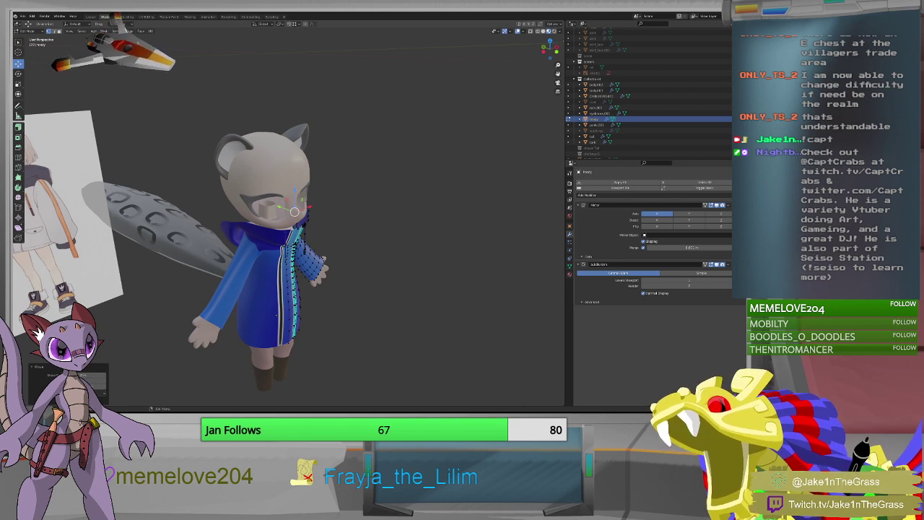
pyautogui.hotkey('ctrl', 'pagedown')
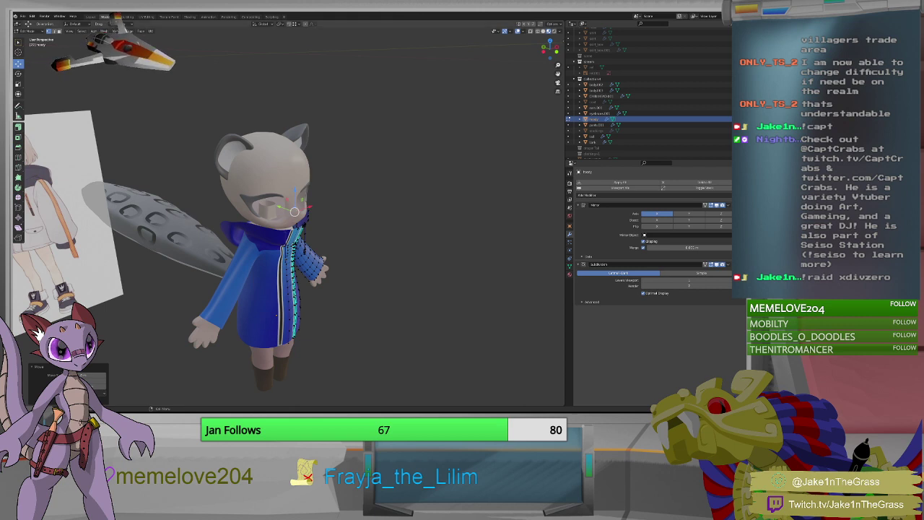
pyautogui.click(107, 15)
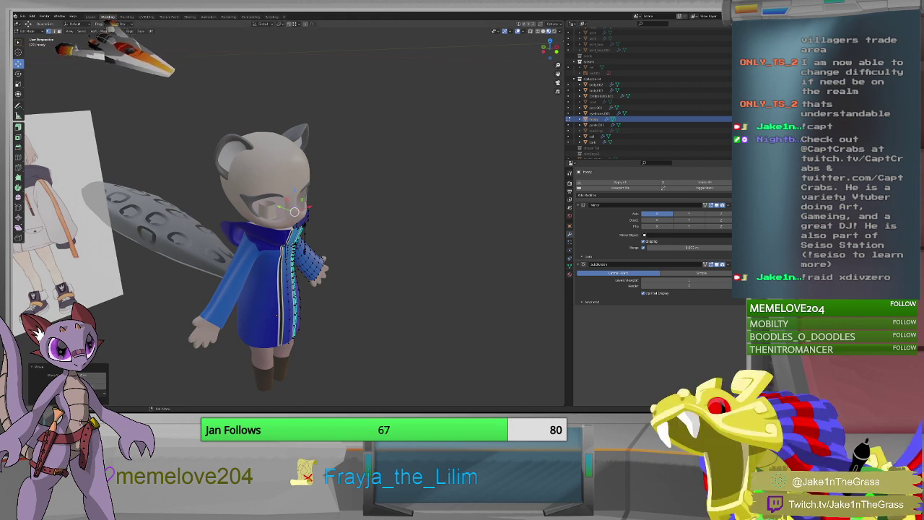